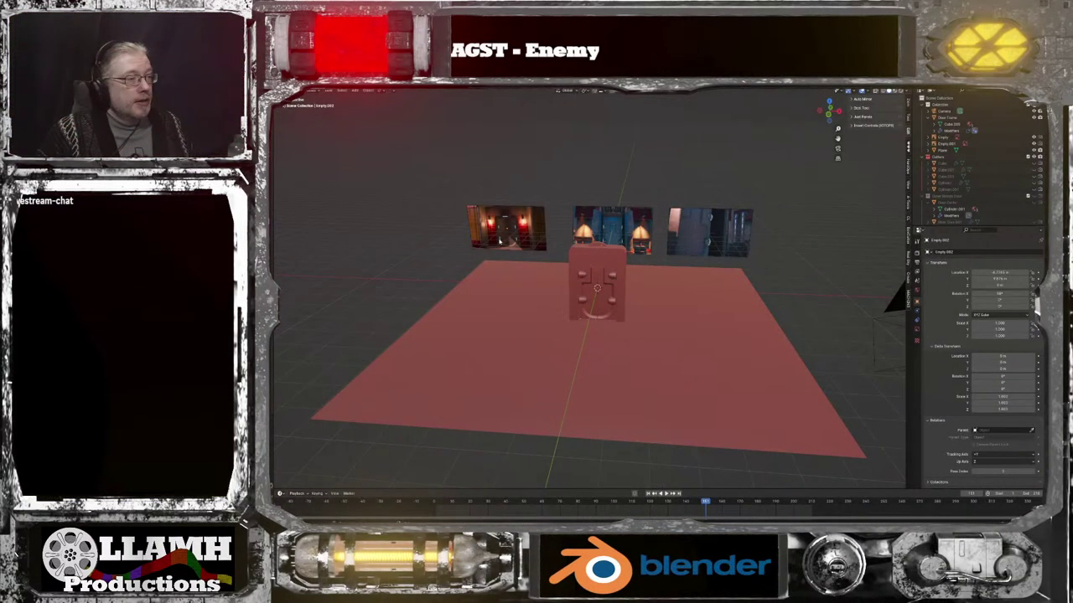
Select the door frame, bring up its modifiers and test the Open/Close value in its Geometry Nodes modifier
middle_click_drag(642, 279, 656, 250)
scroll(628, 283, "up", 7)
left_click(698, 256)
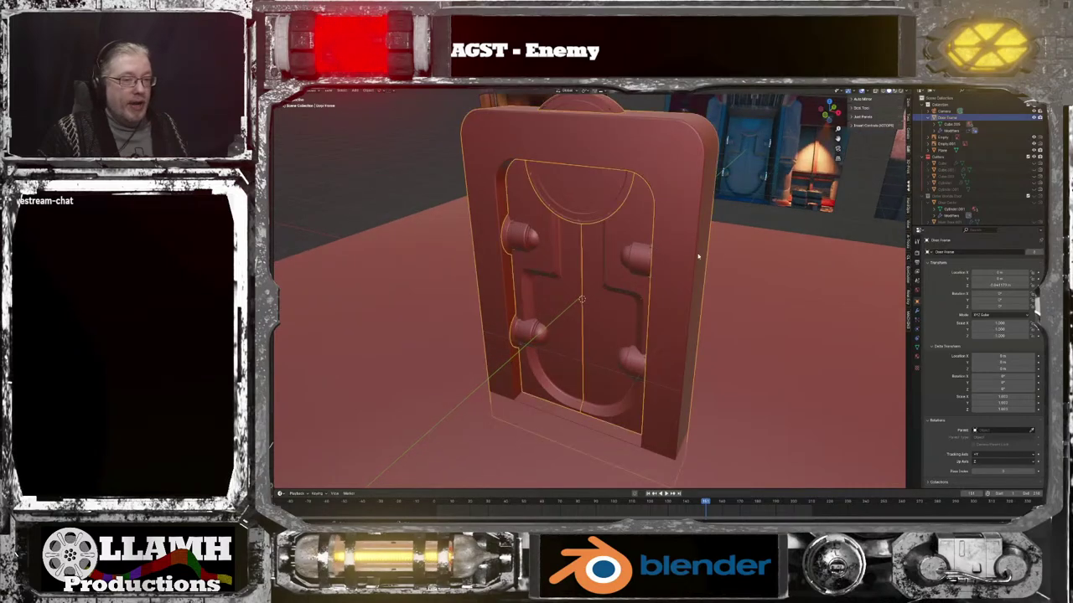
left_click(916, 312)
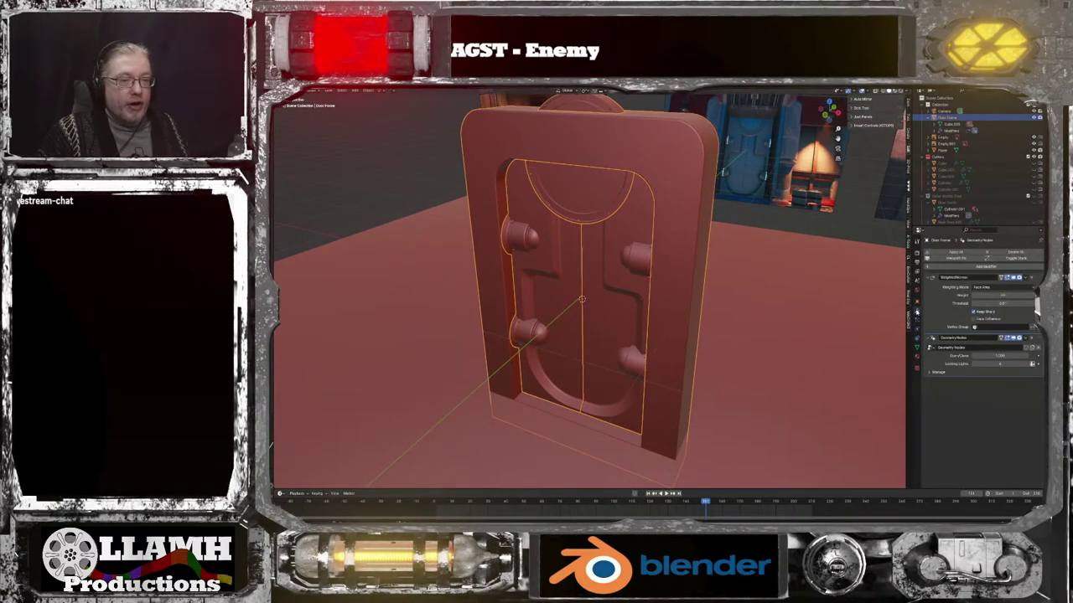
left_click_drag(995, 356, 1024, 355)
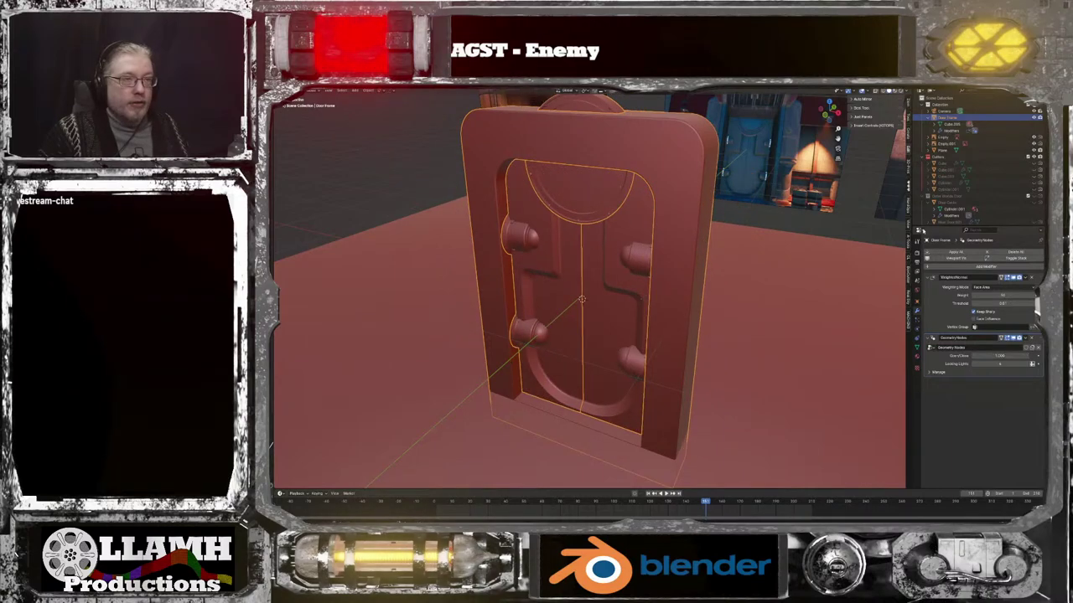
Preview the door frame with its materials from the front, and return the viewport to solid shading
left_click(894, 90)
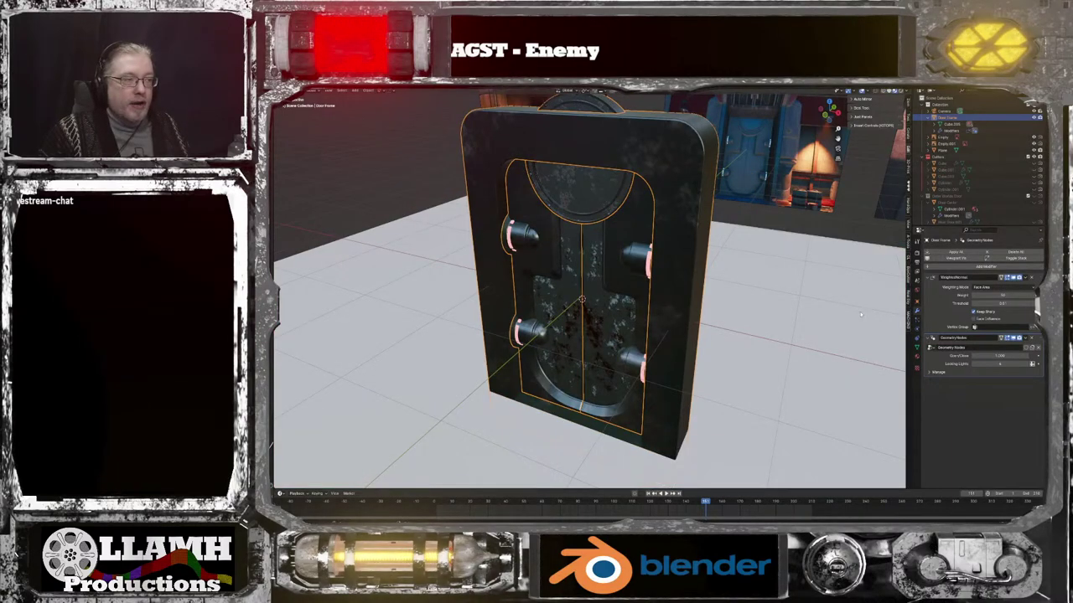
middle_click_drag(861, 314, 890, 323)
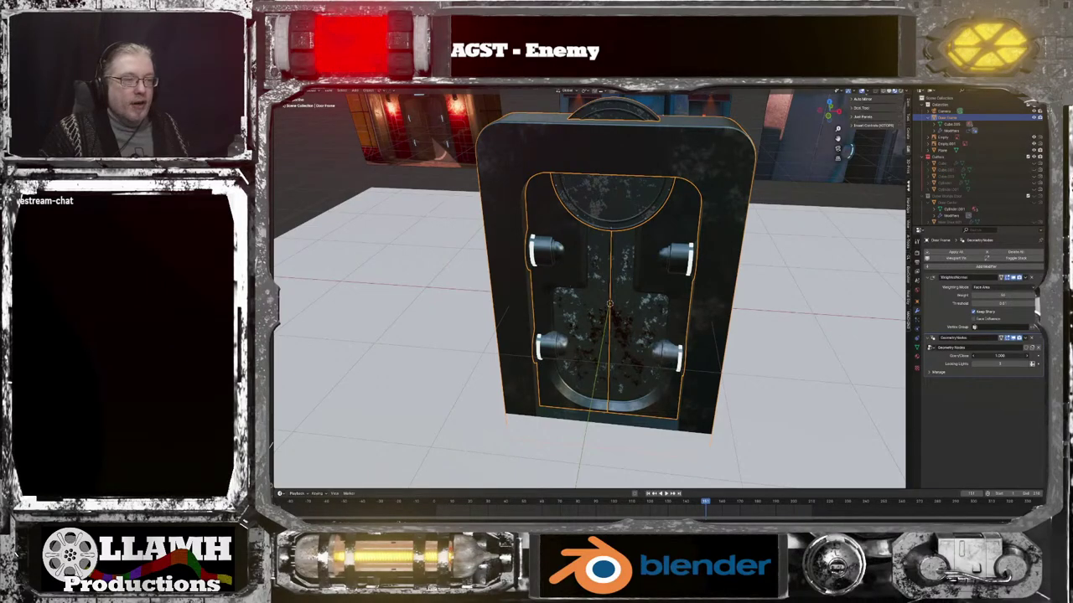
mouse_move(1000, 356)
left_mouse_down()
mouse_move(956, 356)
mouse_move(1002, 357)
left_mouse_up()
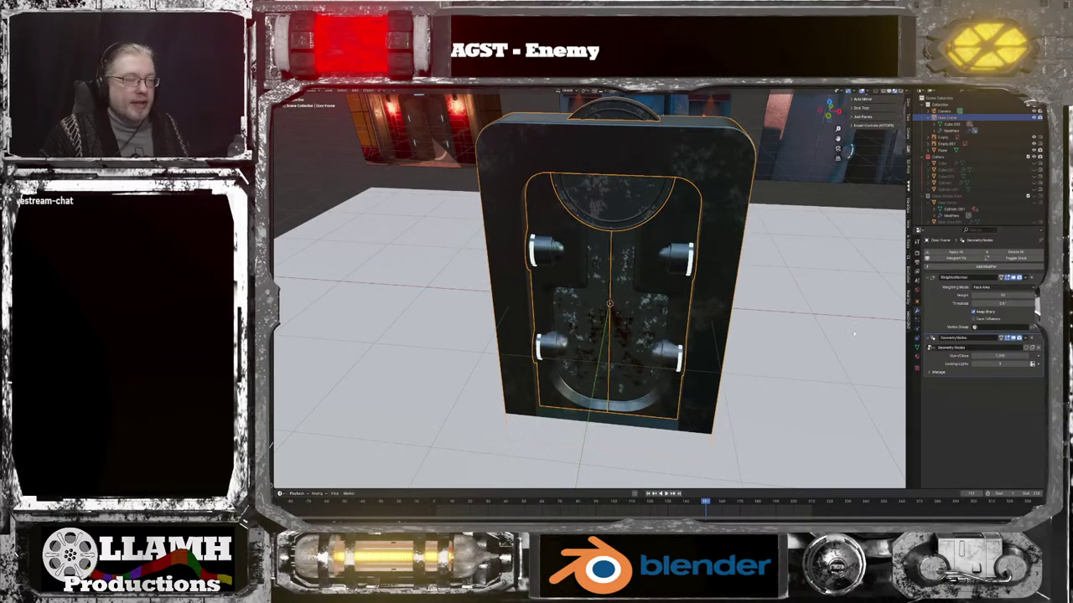
scroll(752, 254, "down", 3)
left_click(890, 91)
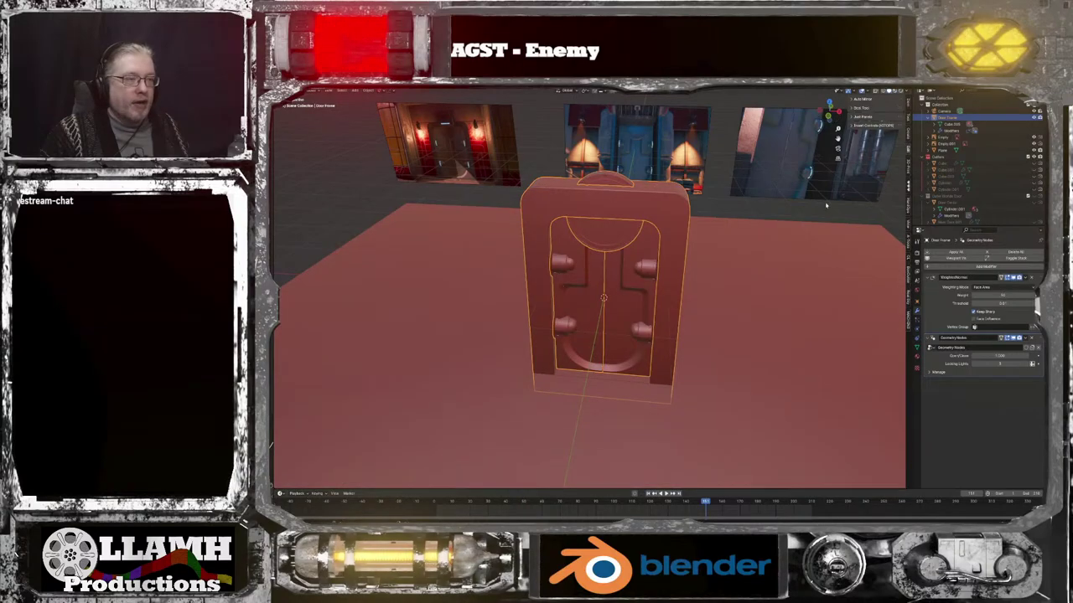
Hide the door frame in the viewport
scroll(793, 280, "down", 4)
mouse_move(793, 280)
middle_mouse_down()
mouse_move(763, 252)
mouse_move(780, 275)
mouse_move(776, 242)
mouse_move(777, 256)
mouse_move(712, 255)
middle_mouse_up()
scroll(753, 250, "up", 3)
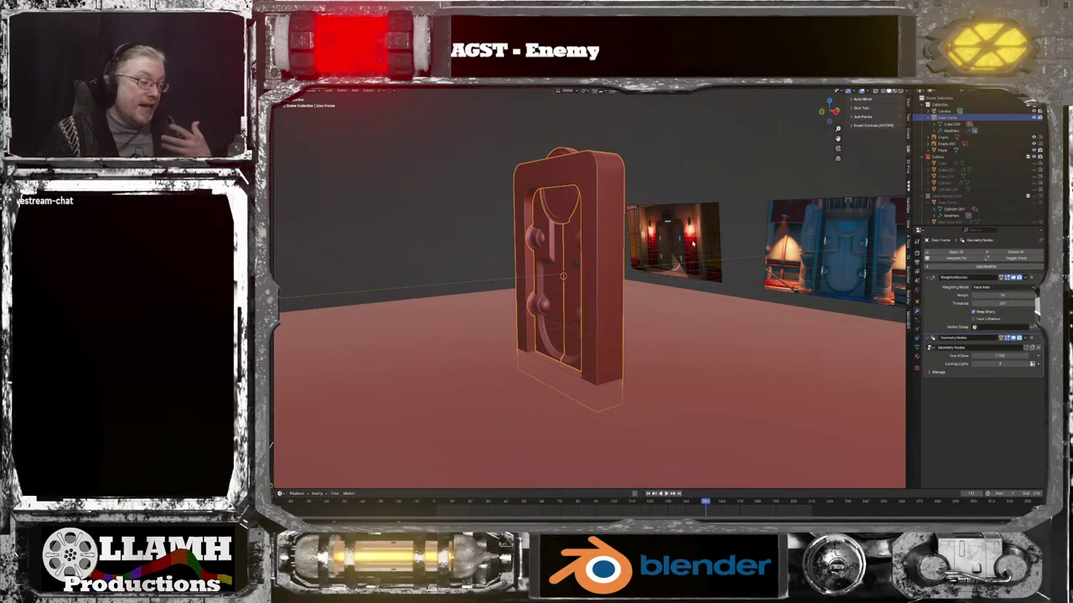
scroll(600, 235, "down", 2)
middle_click_drag(601, 234, 652, 247)
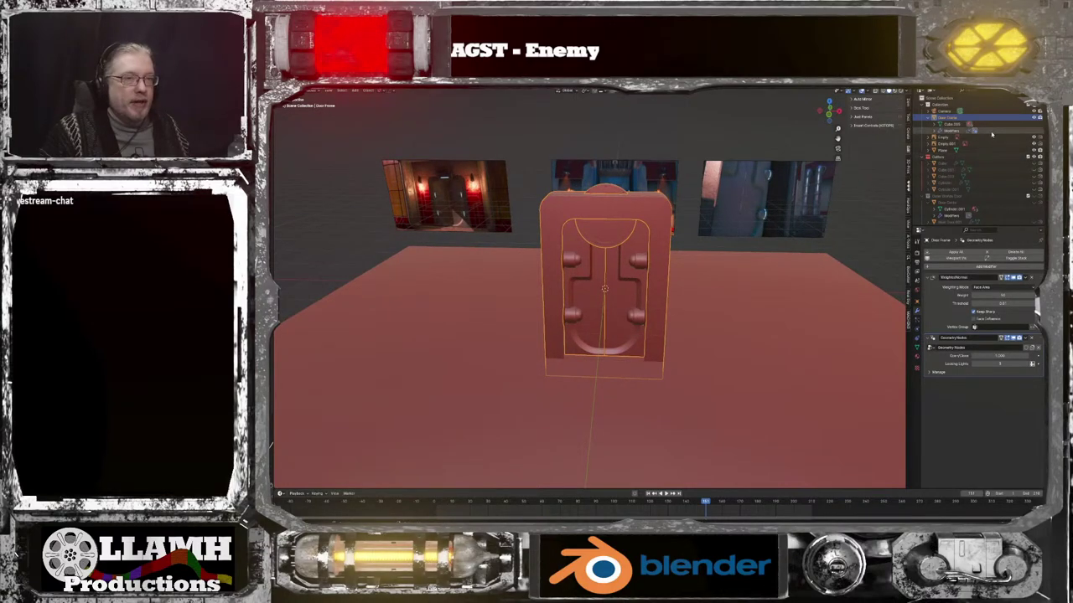
scroll(858, 182, "down", 2)
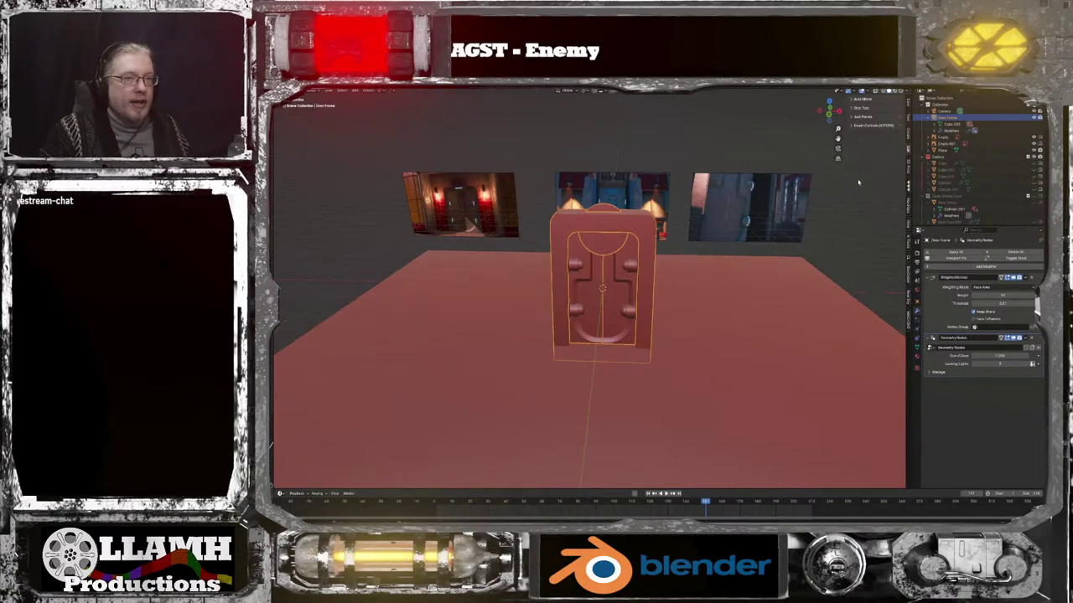
left_click(1038, 119)
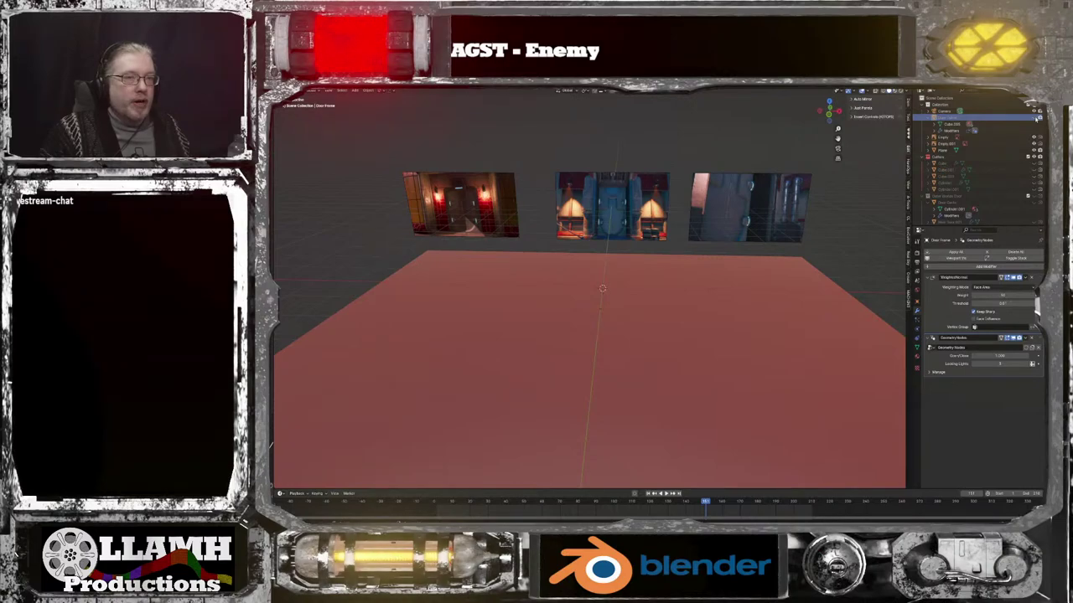
Enlarge the timeline area and change it to the Asset Browser
scroll(754, 242, "down", 2)
scroll(754, 242, "up", 4)
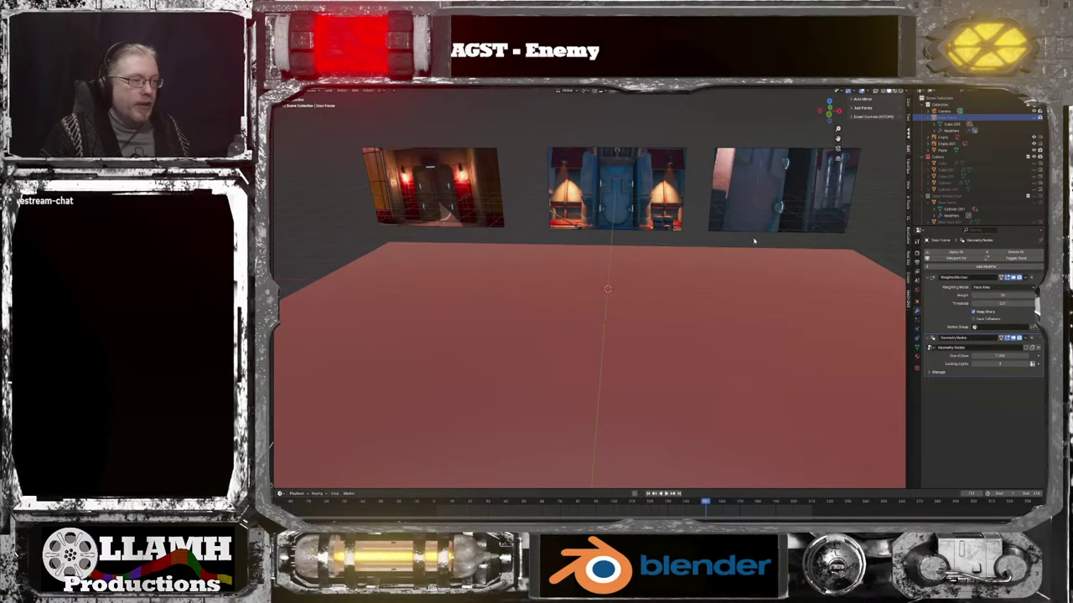
scroll(685, 306, "down", 2)
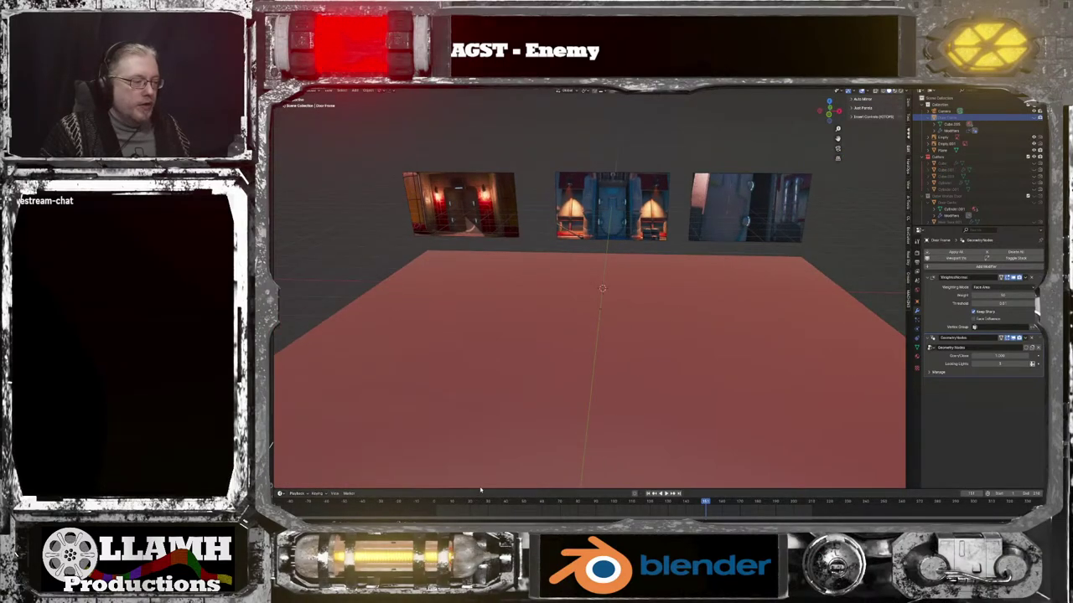
left_click_drag(481, 491, 481, 380)
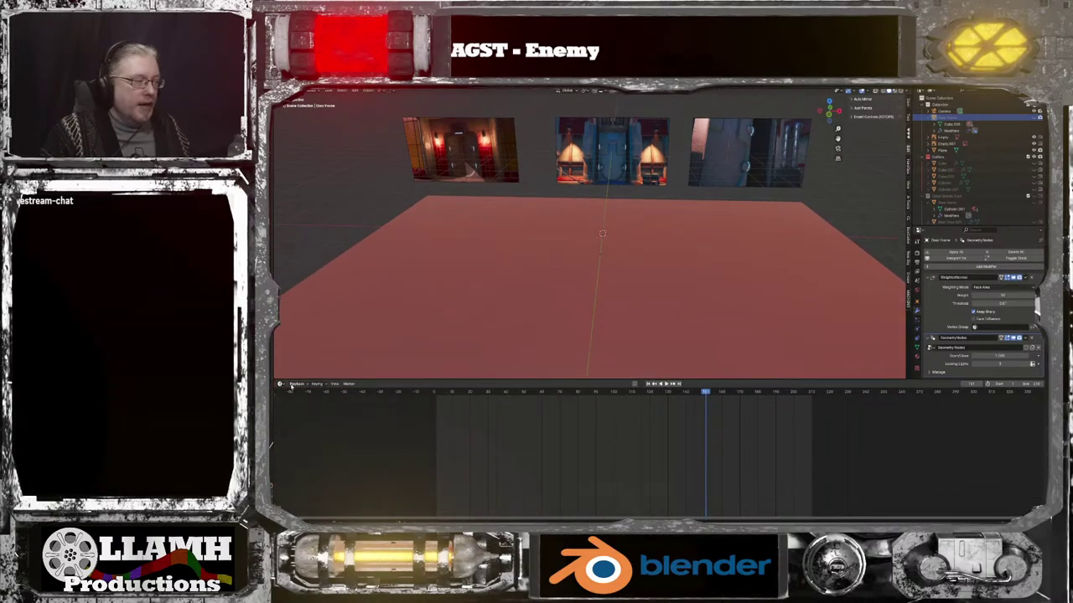
left_click(282, 384)
left_click(463, 424)
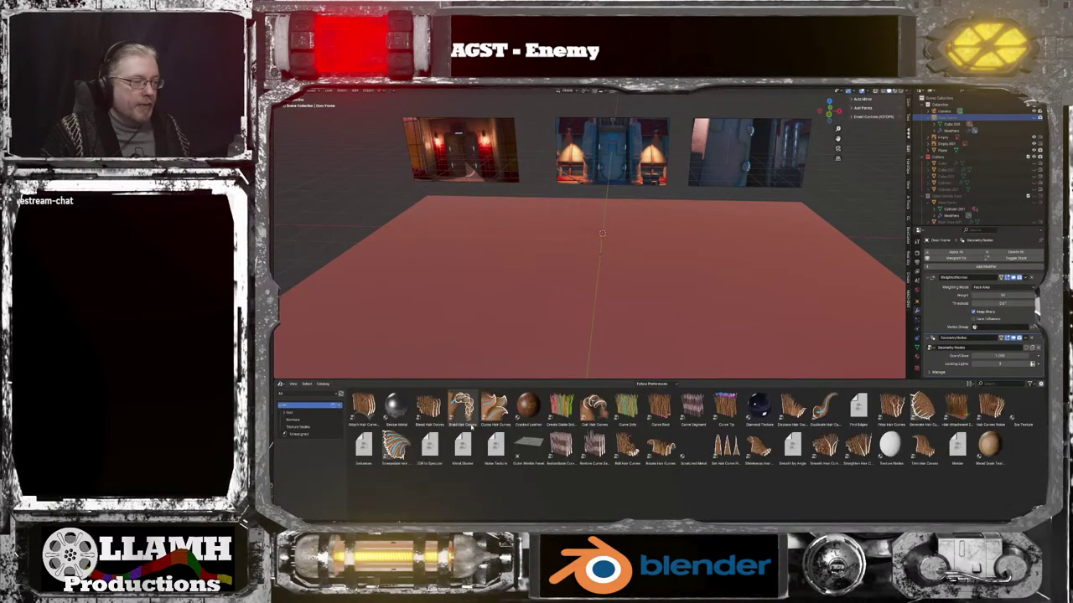
Place the Outer Worlds Panel asset on the floor plane in front of the reference images
scroll(624, 310, "down", 5)
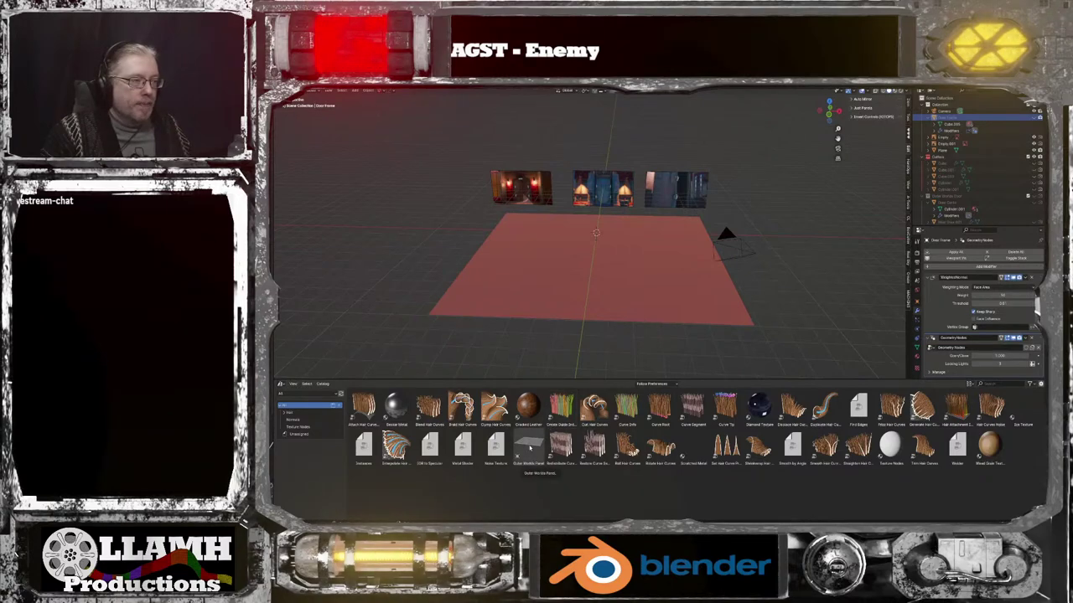
left_click_drag(529, 450, 588, 265)
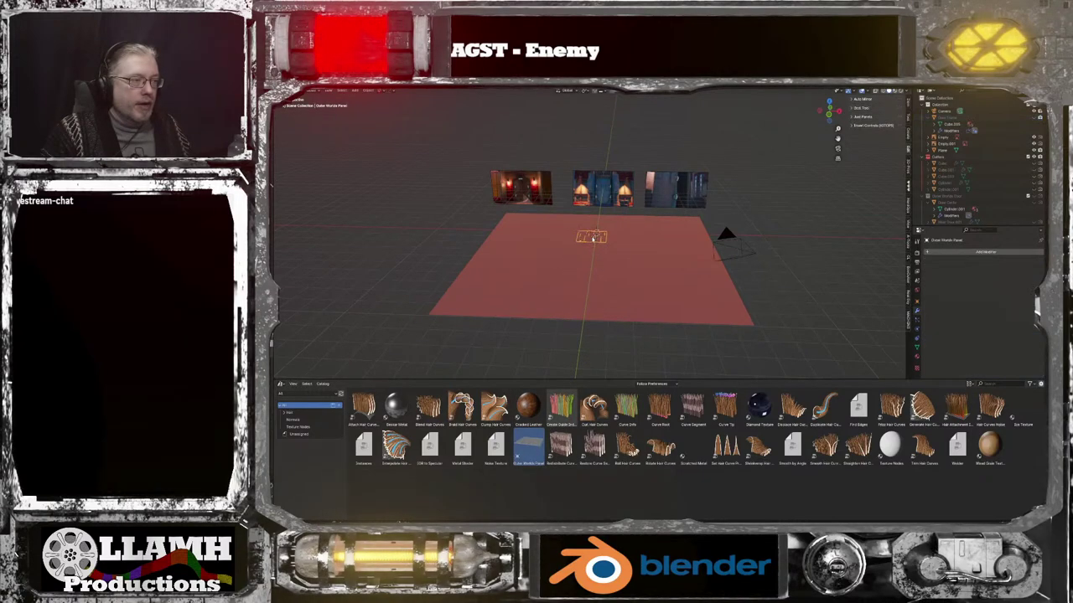
scroll(588, 265, "up", 3)
scroll(587, 266, "up", 3)
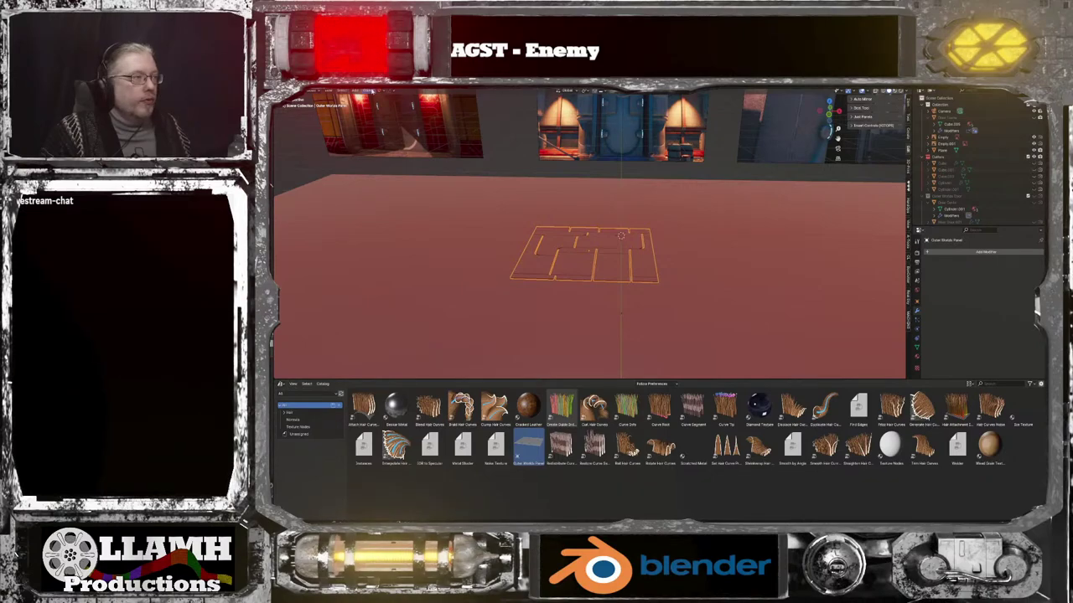
Snap the placed panel to the 3D cursor
left_click(373, 90)
mouse_move(392, 131)
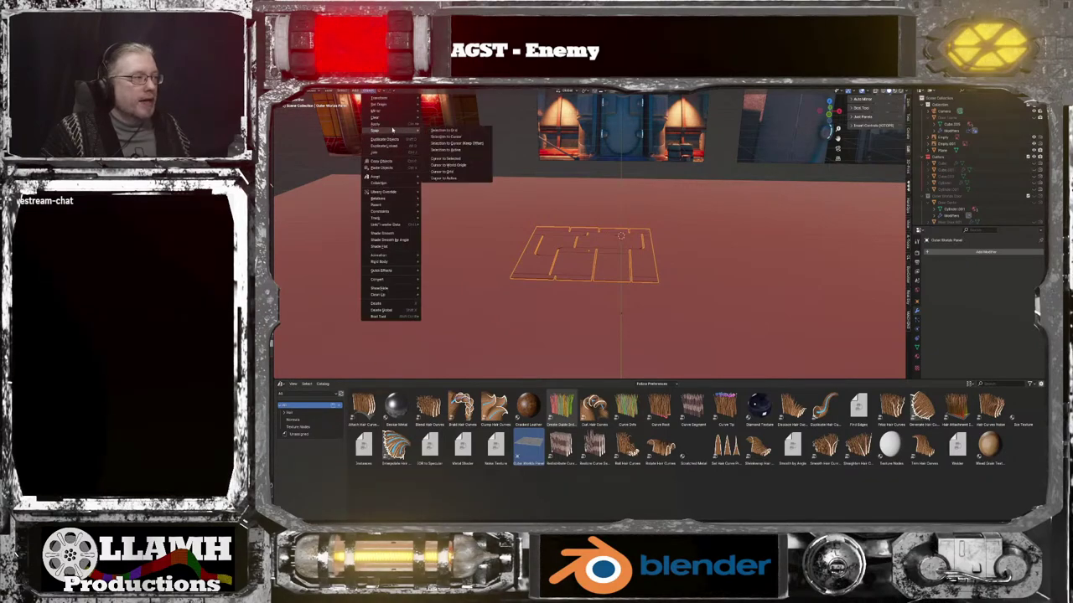
left_click(474, 143)
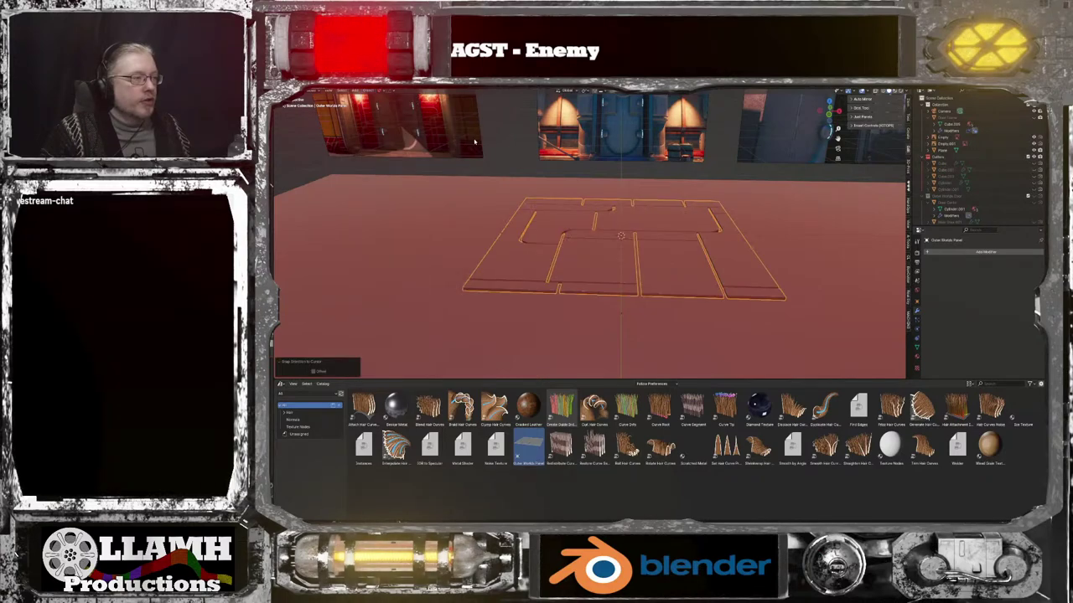
middle_click_drag(470, 172, 516, 228)
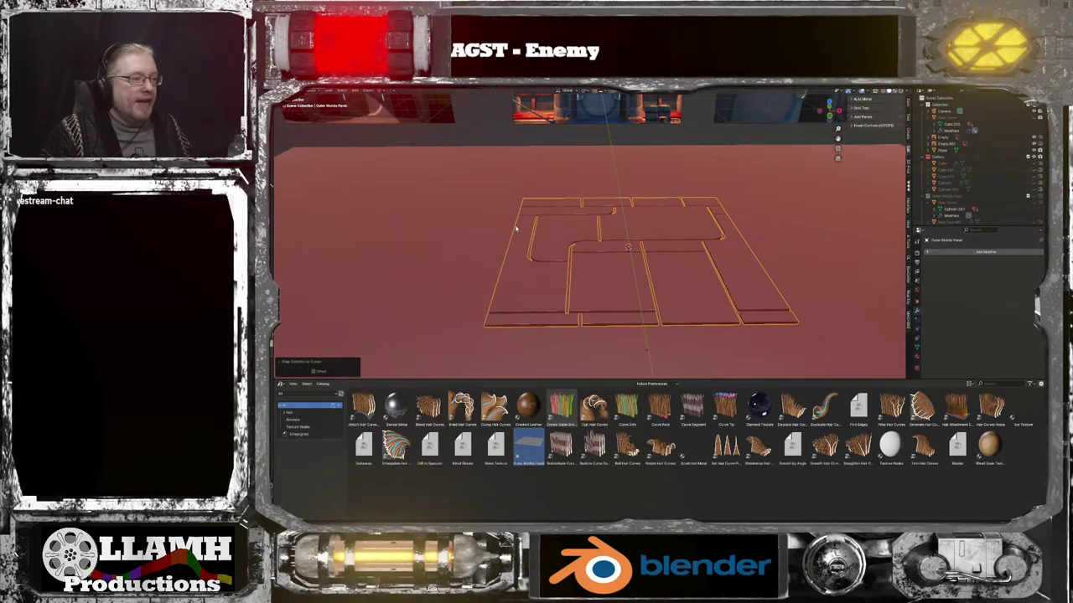
Hide the object listed directly above the reference-image empty near the end of the scene's object list
left_click(703, 292)
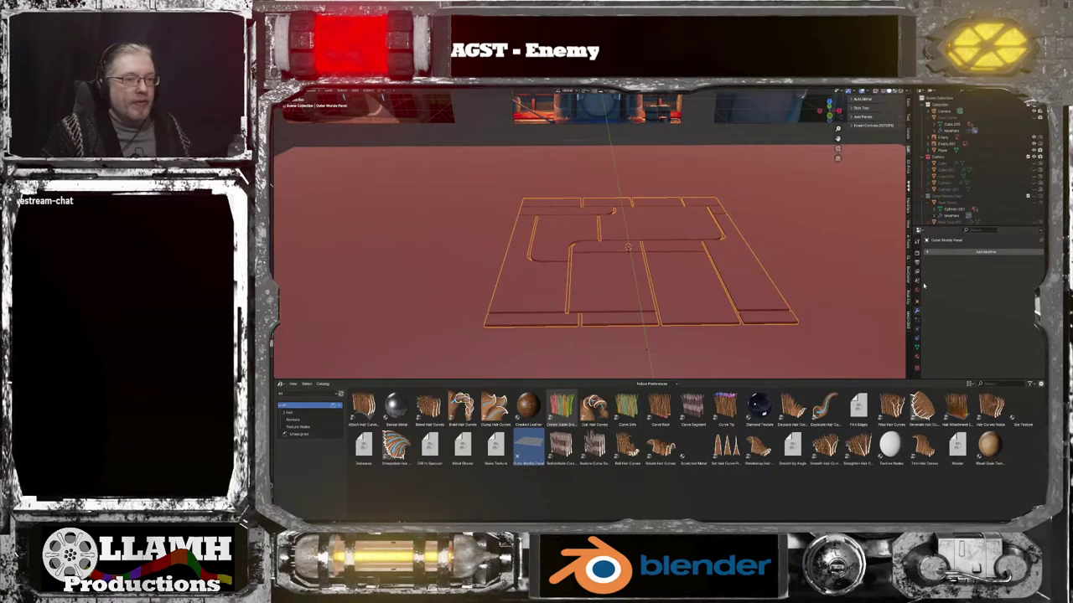
scroll(972, 184, "down", 3)
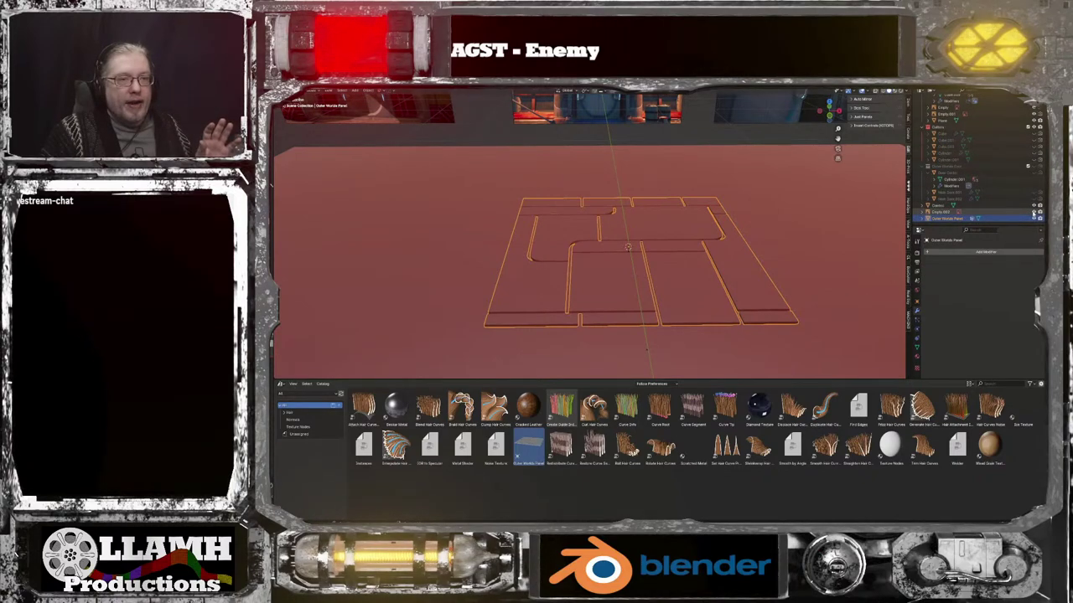
left_click(1040, 208)
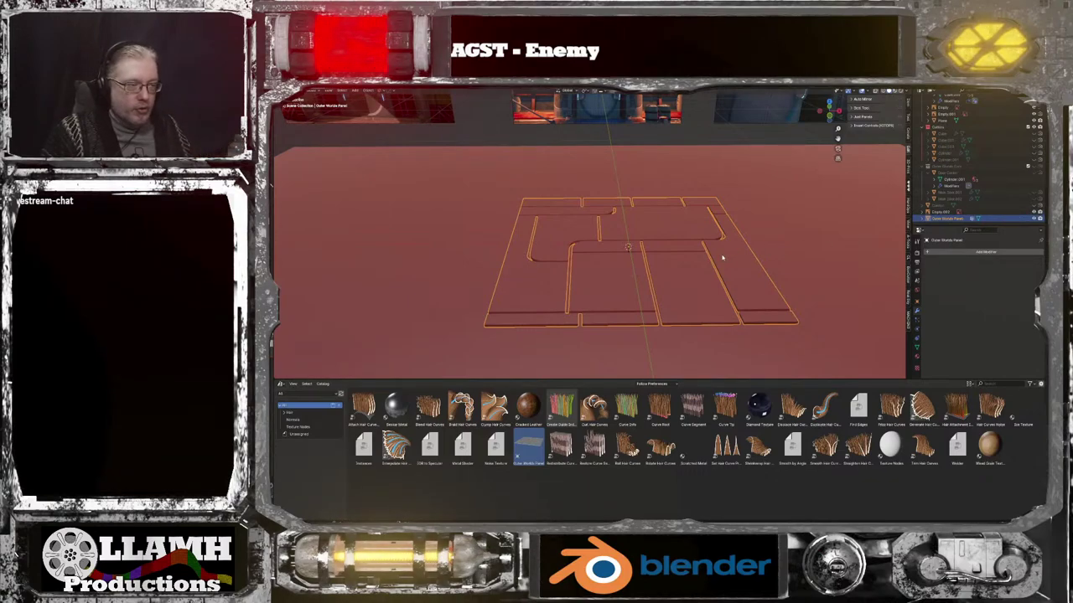
Add an Array modifier to the Outer Worlds Panel and enable its Merge option
middle_click_drag(716, 268, 703, 300)
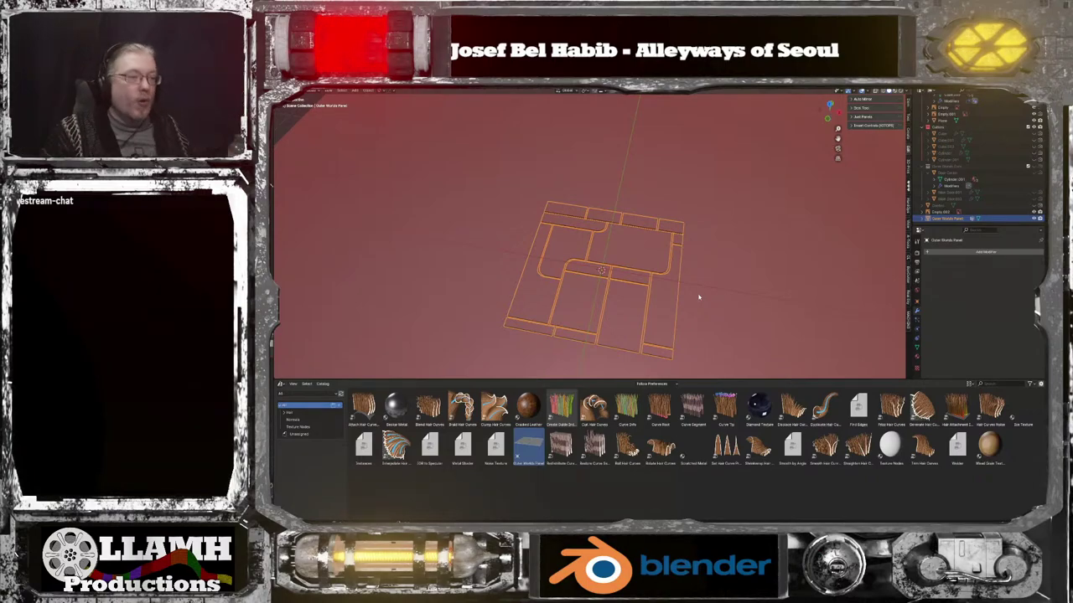
middle_click_drag(698, 296, 868, 253)
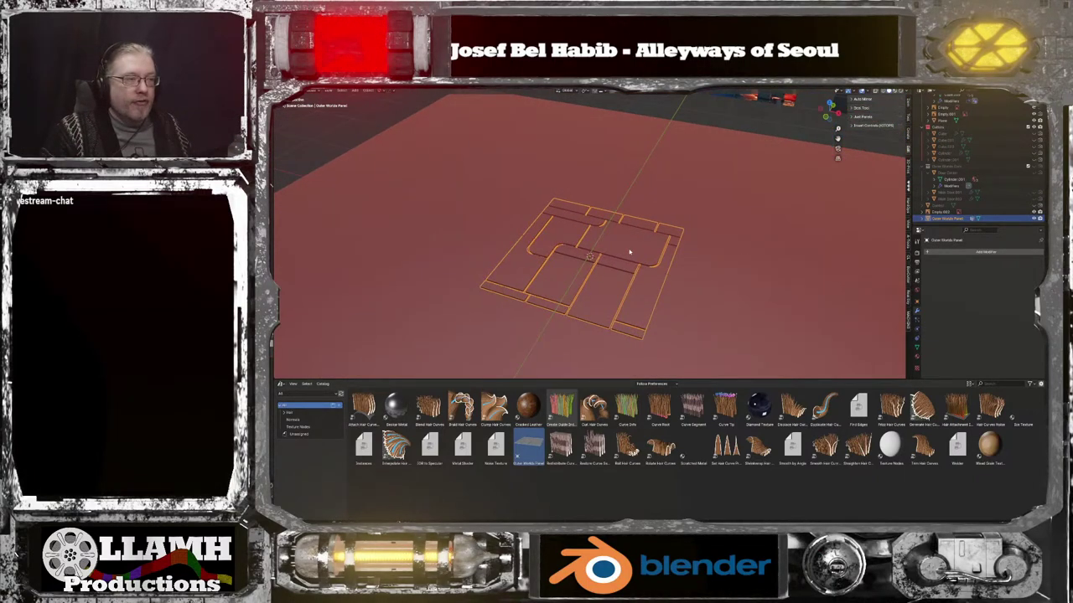
scroll(729, 294, "up", 3)
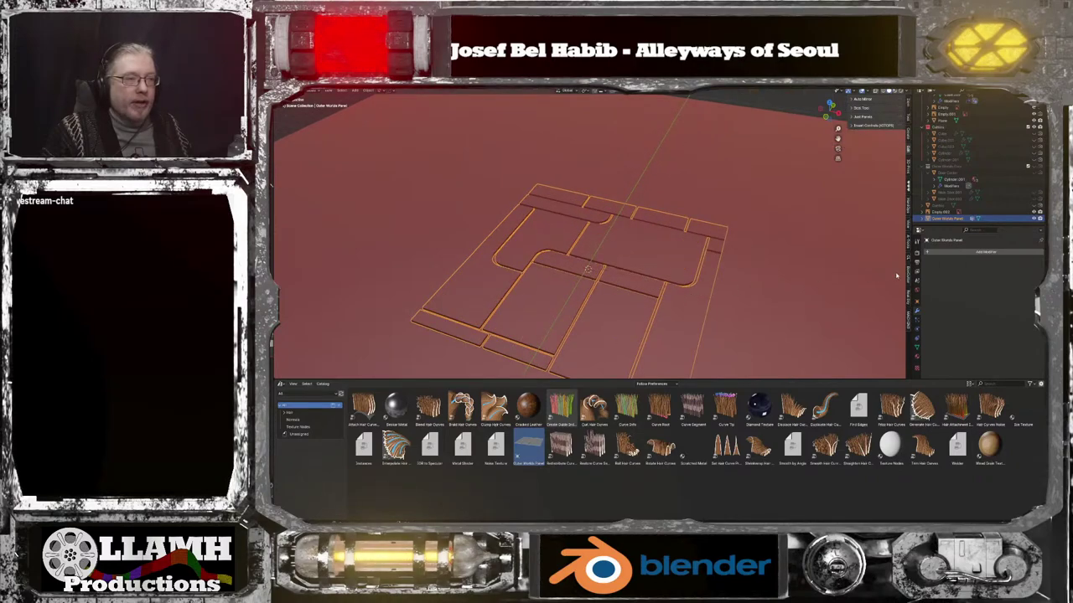
middle_click_drag(856, 279, 790, 271)
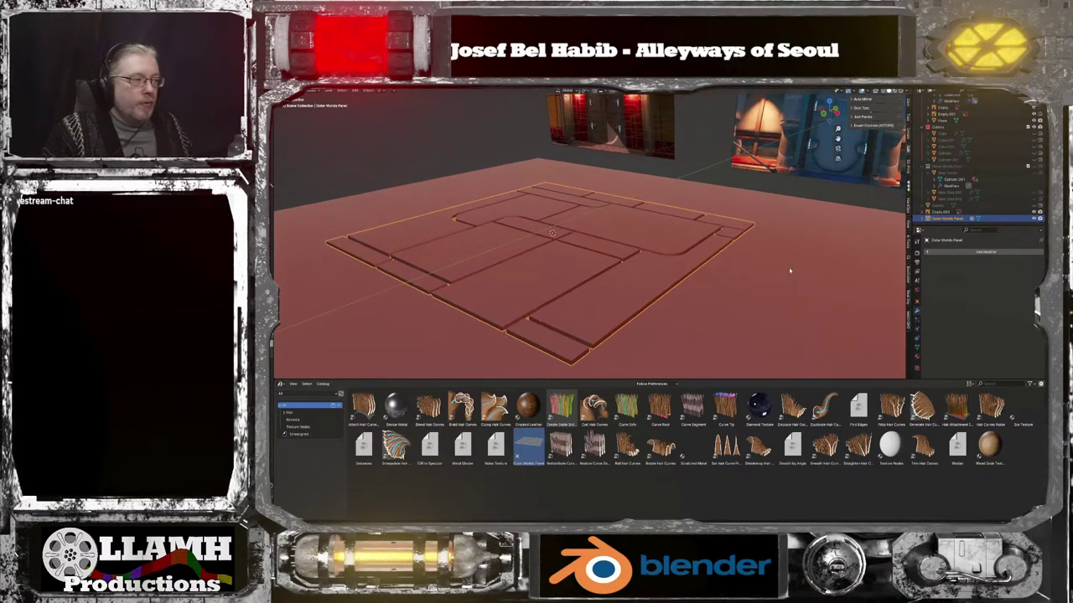
left_click(950, 253)
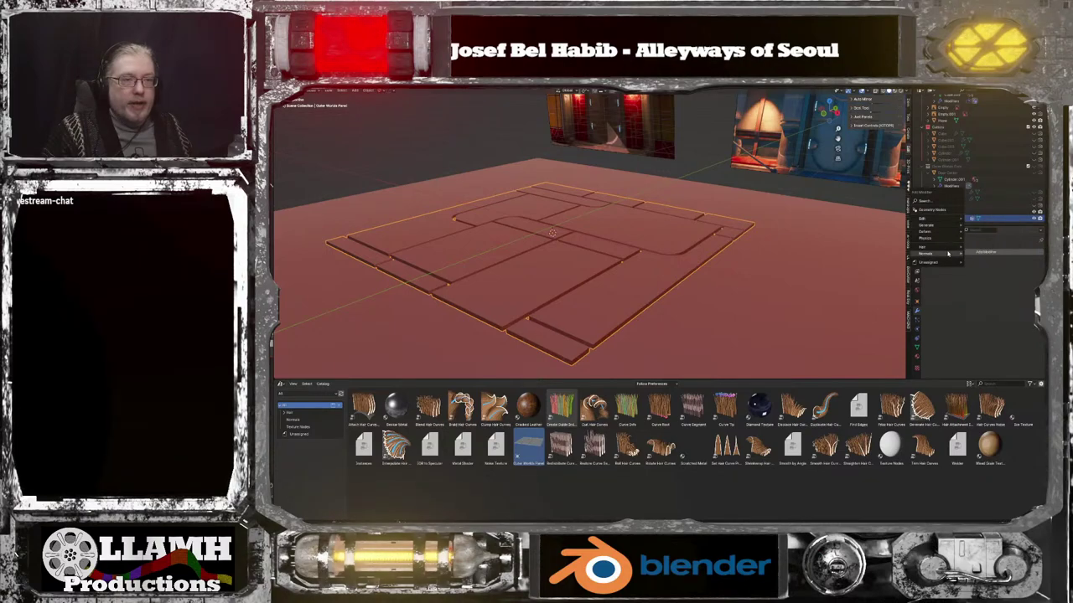
left_click(968, 226)
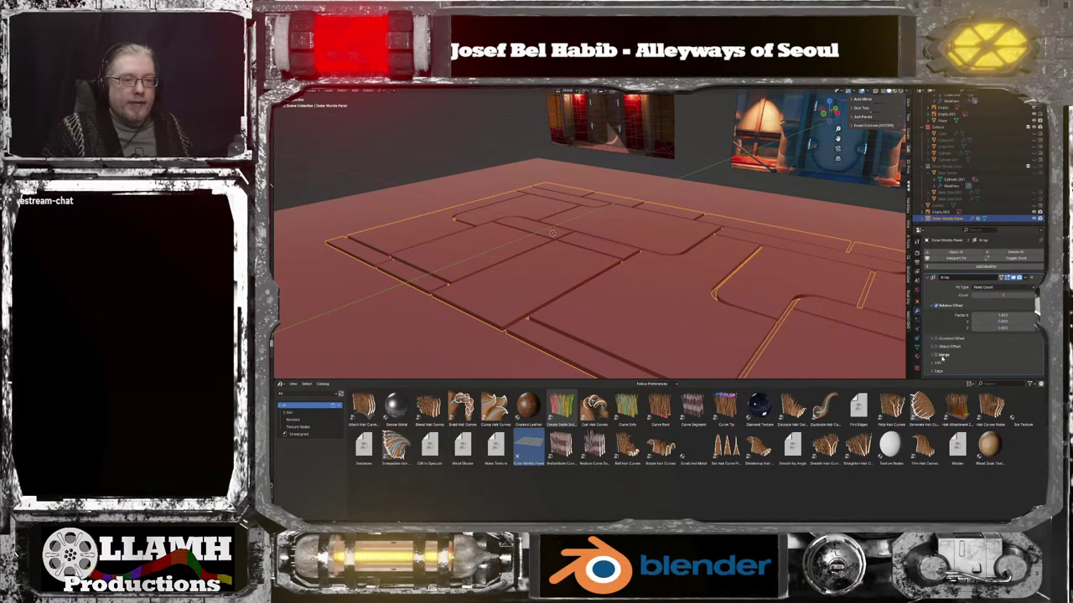
middle_click_drag(726, 304, 740, 311)
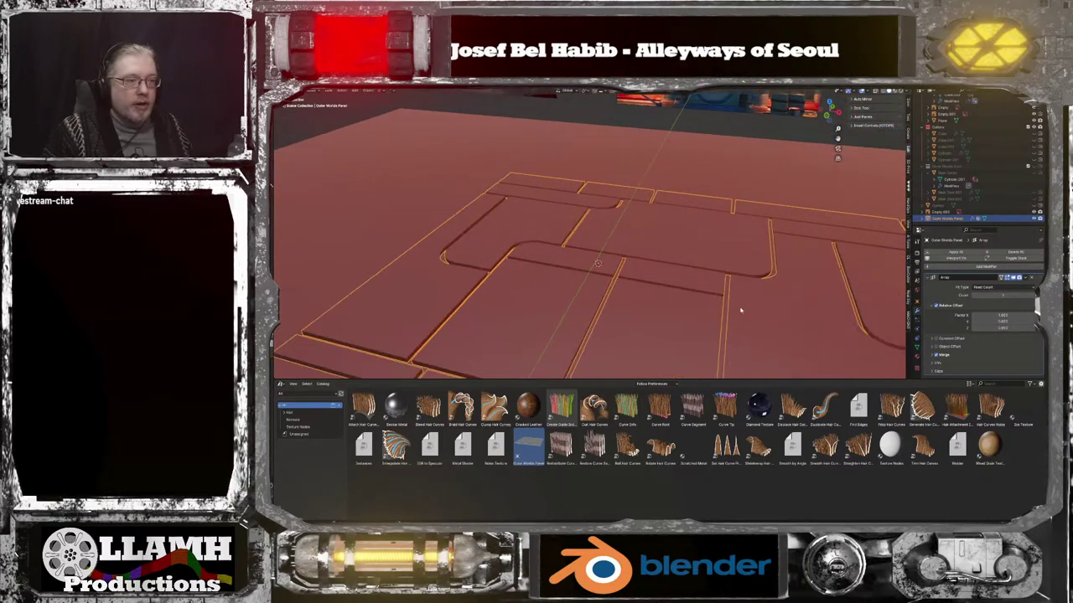
Examine the seam between the two arrayed panel copies up close with Material Preview shading
middle_click_drag(894, 294, 770, 155, "shift")
scroll(793, 209, "up", 2)
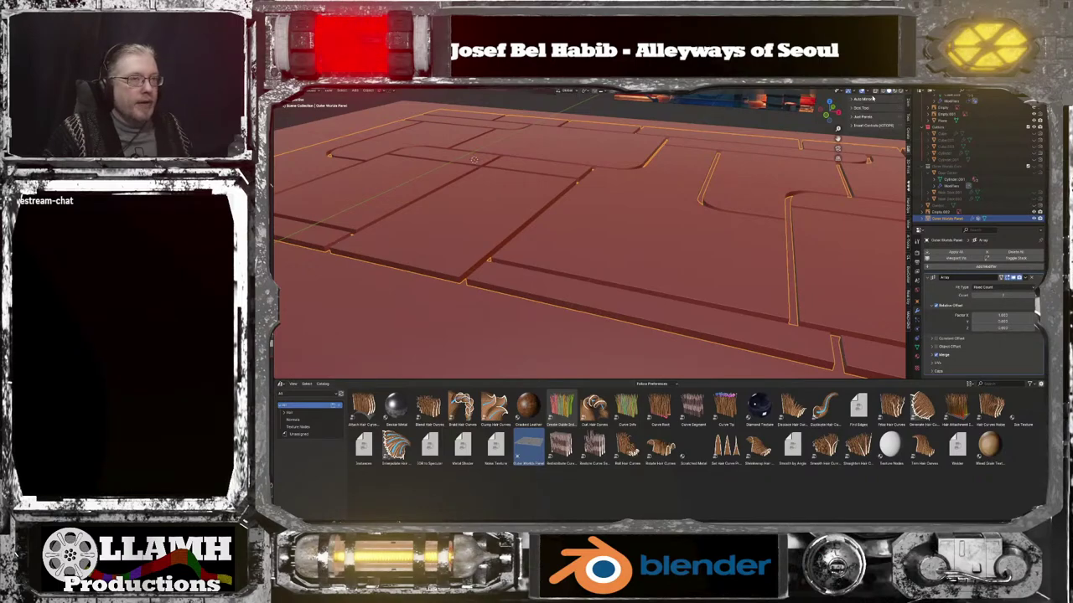
left_click(894, 92)
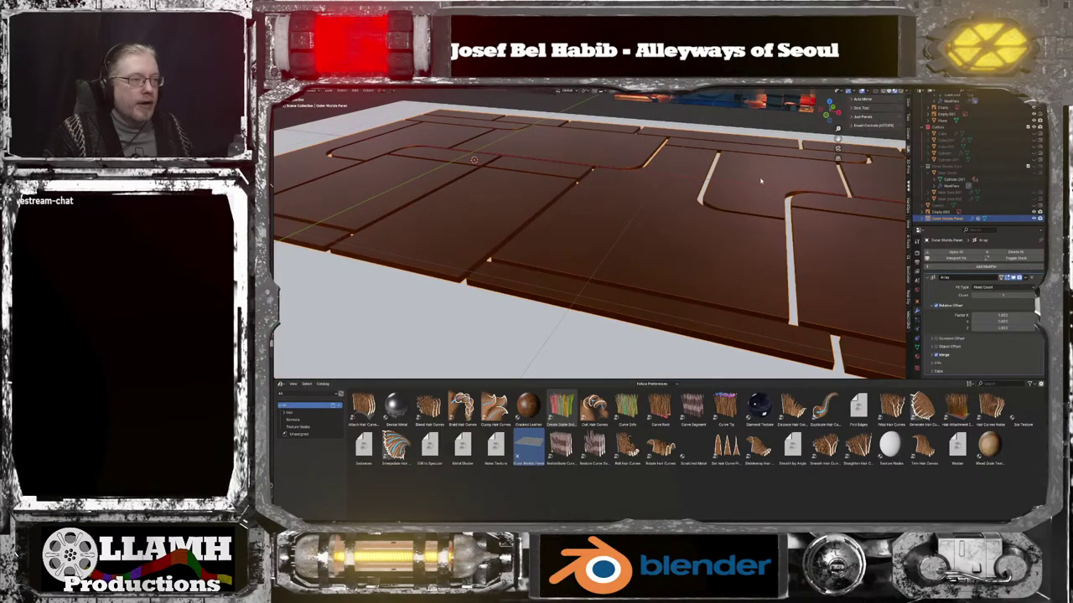
scroll(761, 181, "up", 3)
mouse_move(759, 193)
middle_mouse_down()
mouse_move(761, 183)
mouse_move(748, 193)
middle_mouse_up()
scroll(761, 183, "up", 5)
scroll(750, 114, "down", 3)
scroll(749, 117, "up", 3)
middle_click_drag(749, 117, 729, 121)
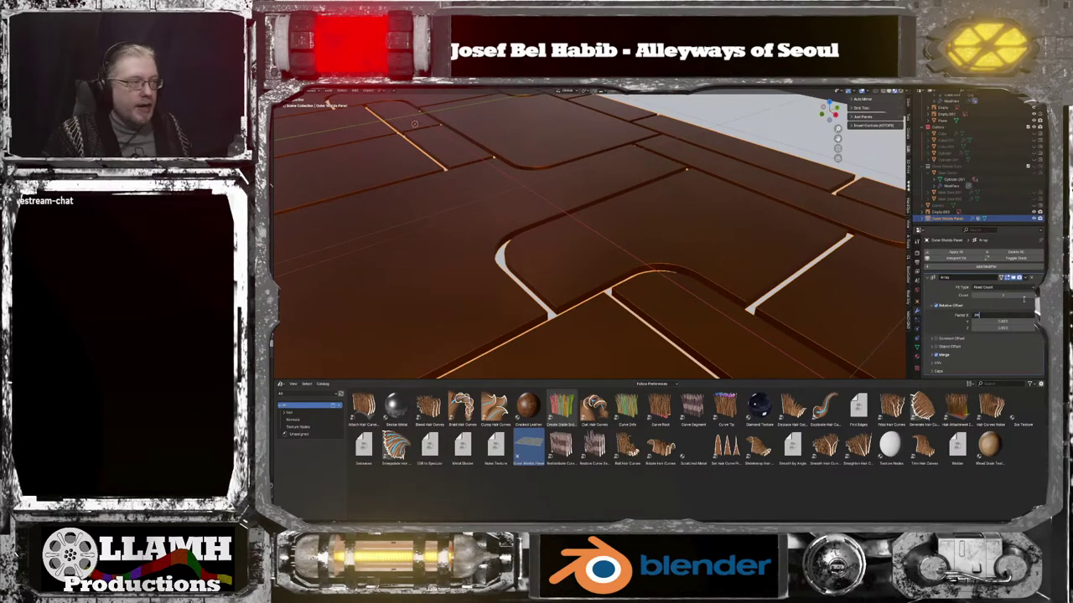
Set the array's relative X offset factor slightly below 1 to close the seam, and check the whole panel
middle_click_drag(623, 251, 670, 271)
scroll(634, 250, "down", 5)
scroll(694, 258, "up", 2)
scroll(697, 256, "down", 3)
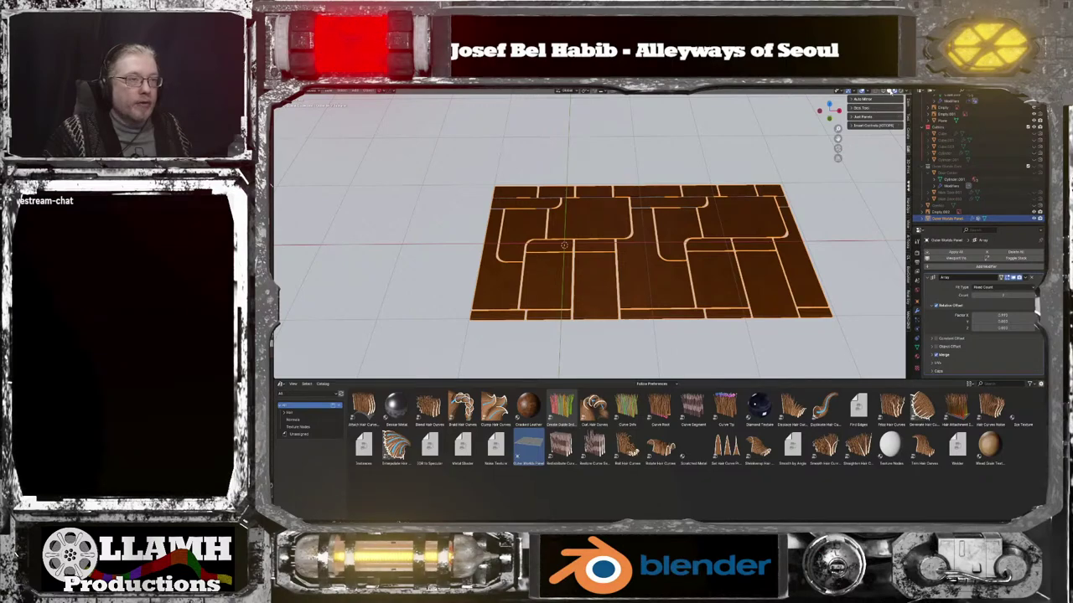
Switch the viewport to Solid shading and raise the array count to extend the panels into a long strip
left_click(890, 91)
left_click(1029, 294)
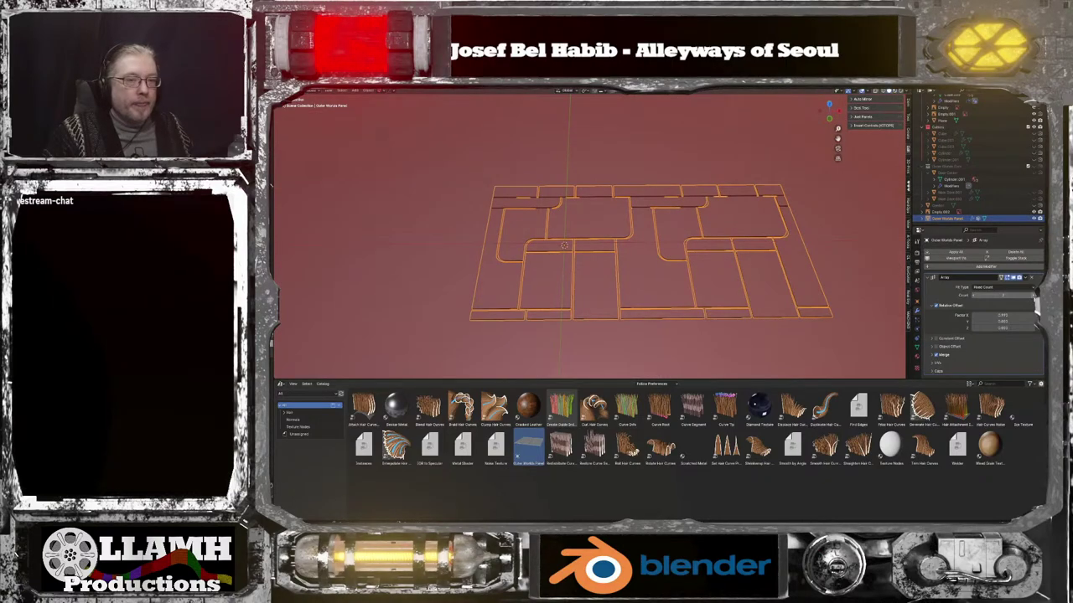
left_click(1033, 295)
scroll(807, 265, "down", 4)
middle_click_drag(807, 265, 775, 257)
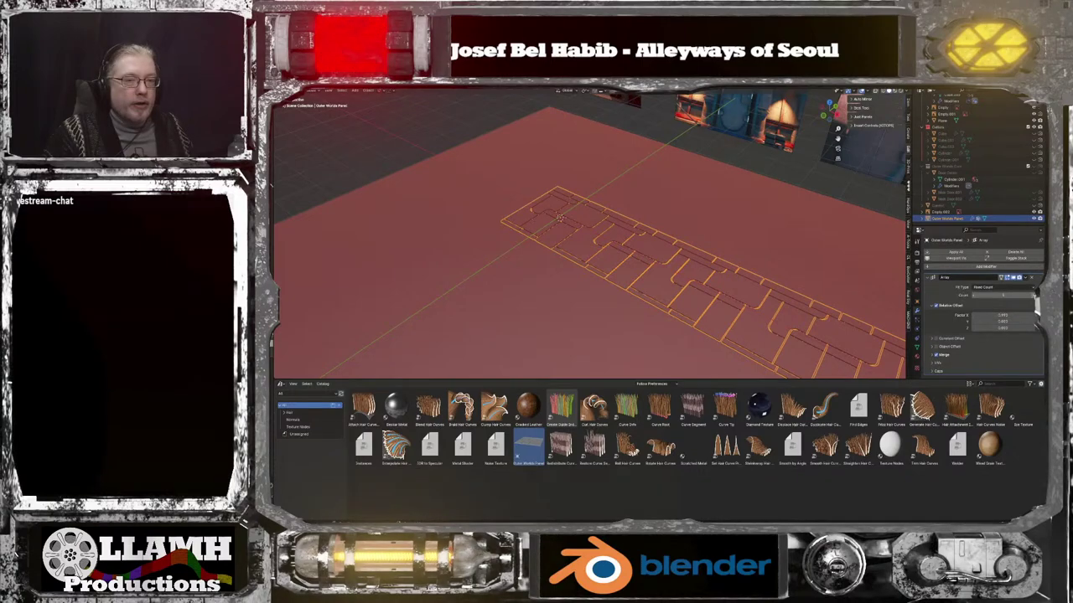
scroll(763, 308, "down", 3)
middle_click_drag(762, 309, 711, 291)
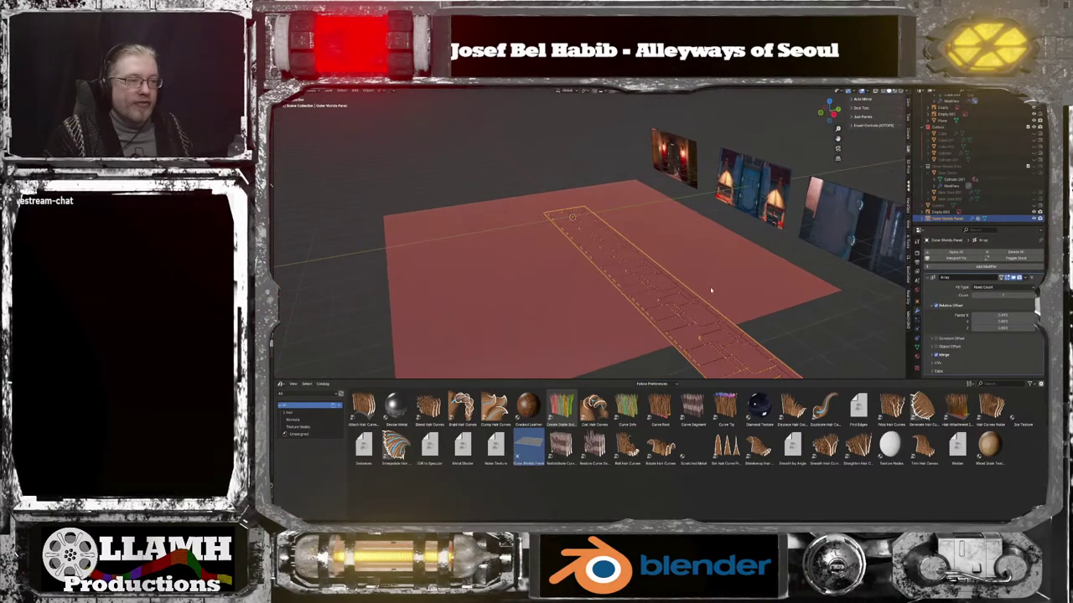
Remove the Array modifier from the Outer Worlds Panel and inspect the single remaining panel
left_click(1032, 278)
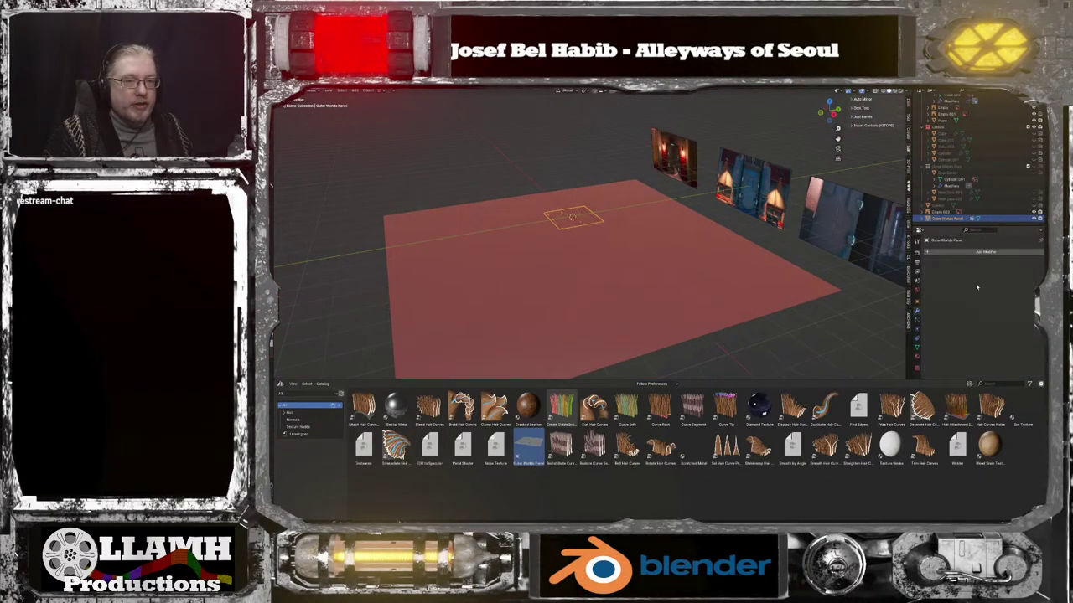
scroll(687, 302, "up", 5)
scroll(688, 303, "up", 4)
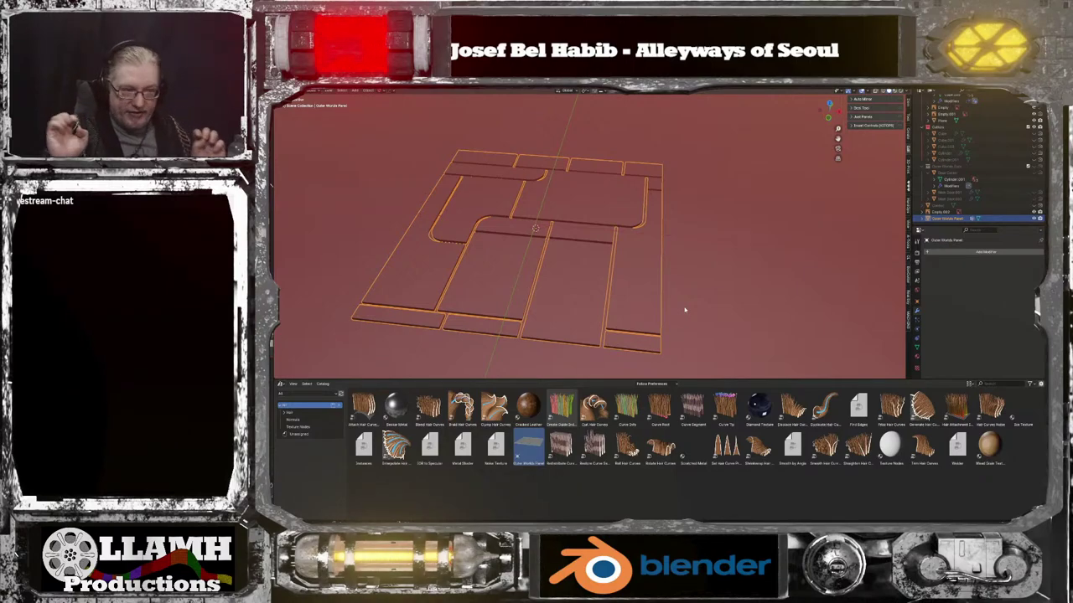
scroll(685, 310, "down", 6)
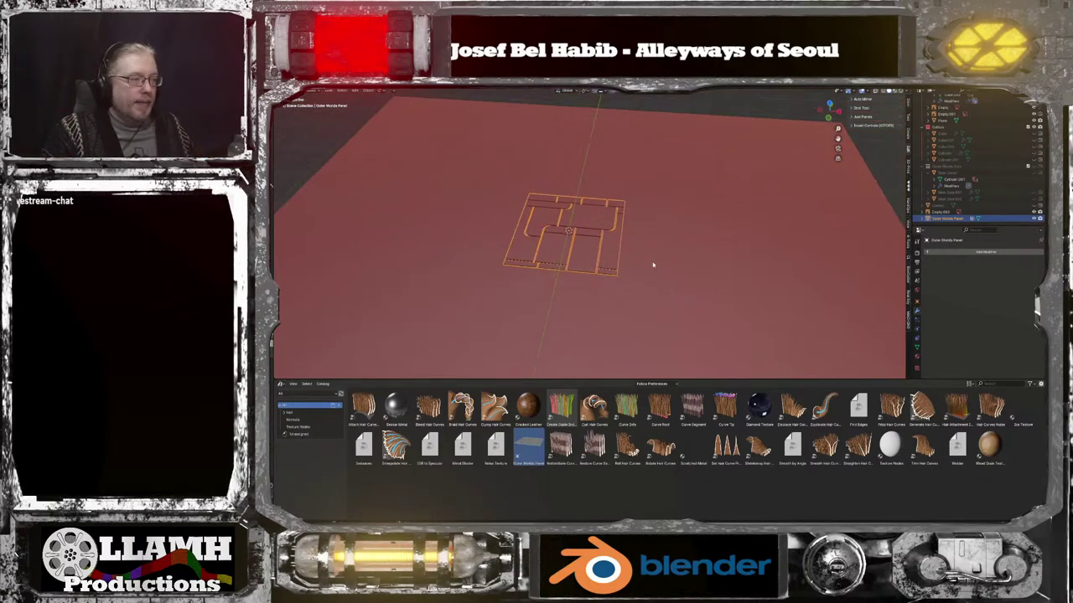
scroll(636, 248, "down", 2)
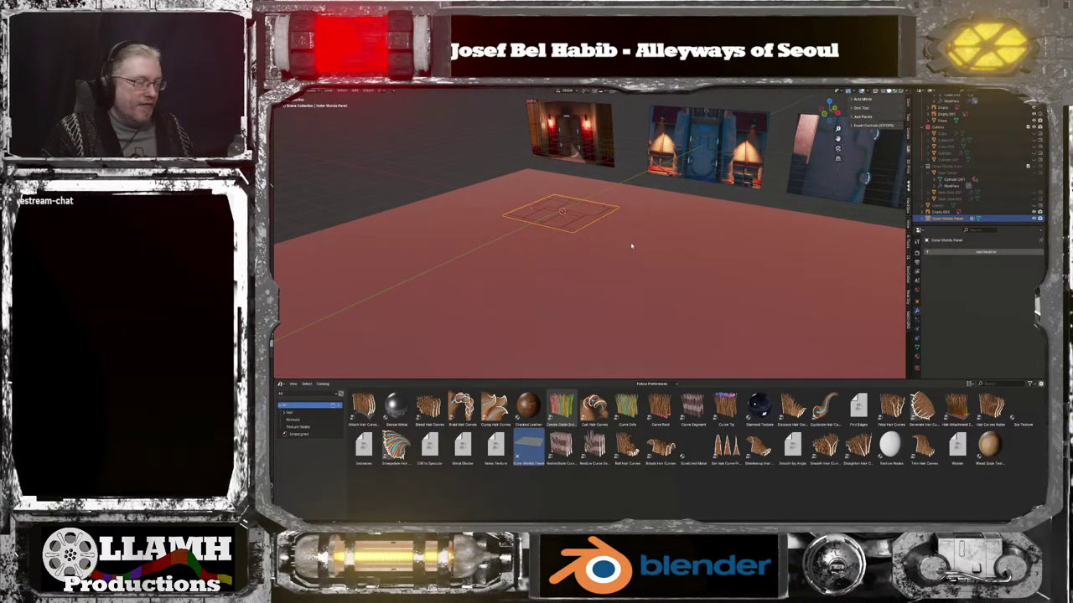
Duplicate the panel, place the copy further along the X axis, and hide the original
key("shift+d")
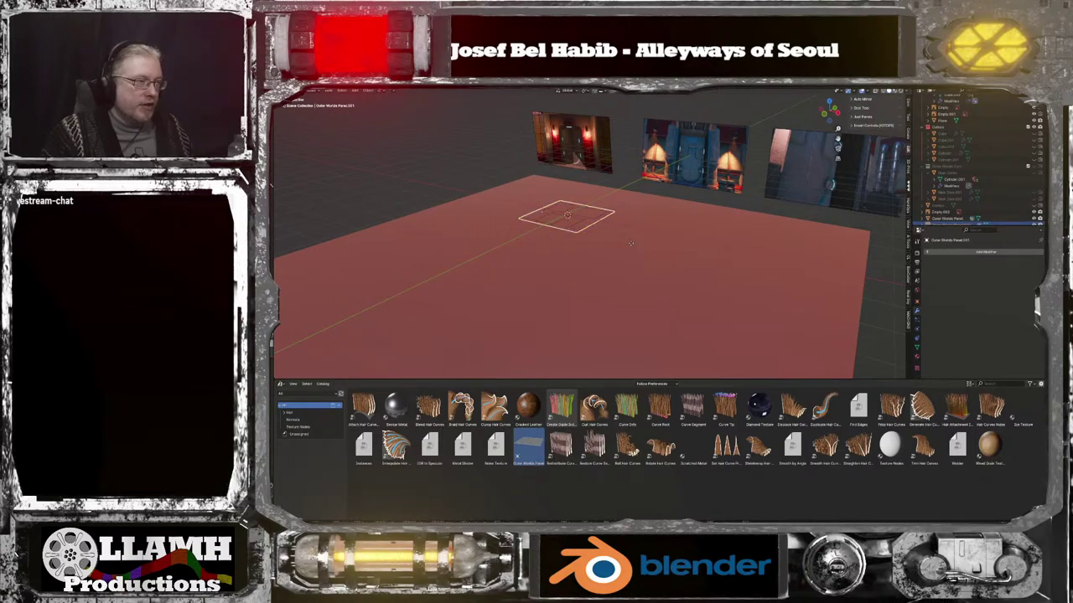
left_click(813, 304)
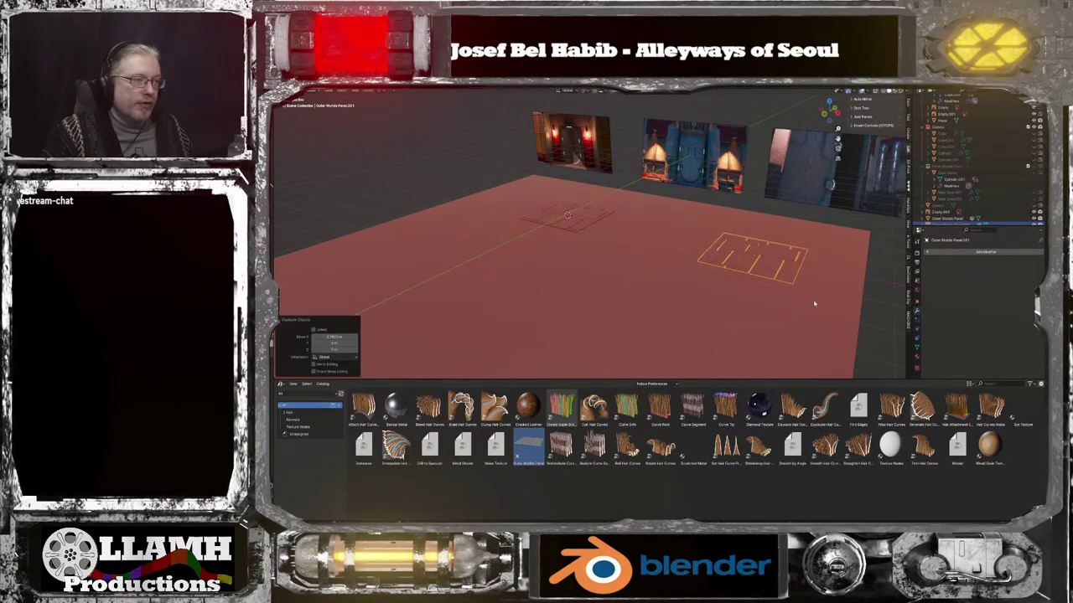
key("ctrl+z")
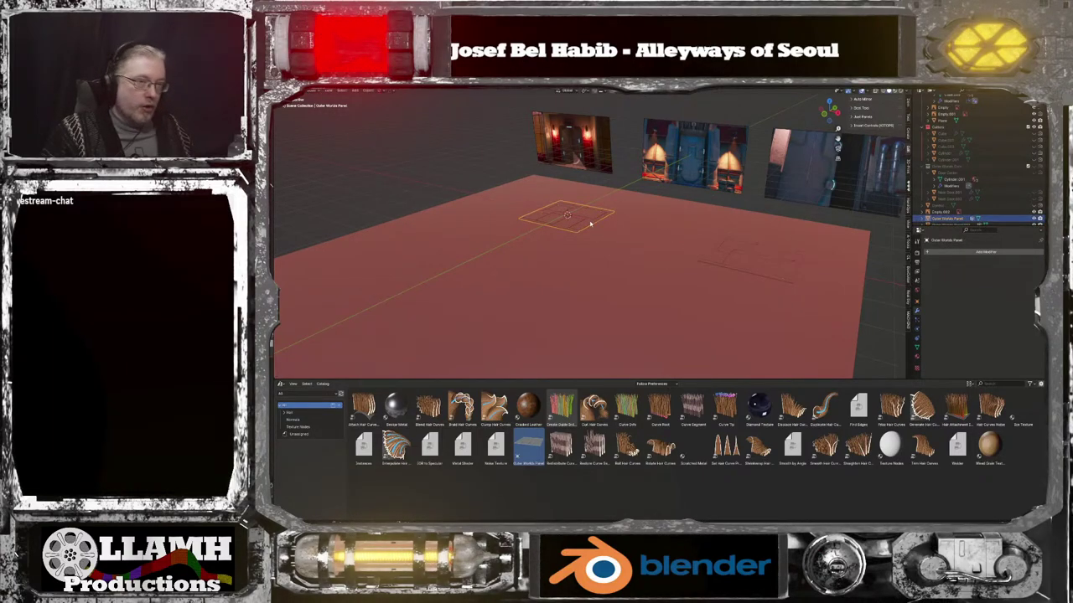
key("h")
Rotate the panel copy 90° about the X axis to stand it upright and apply its rotation
left_click(757, 262)
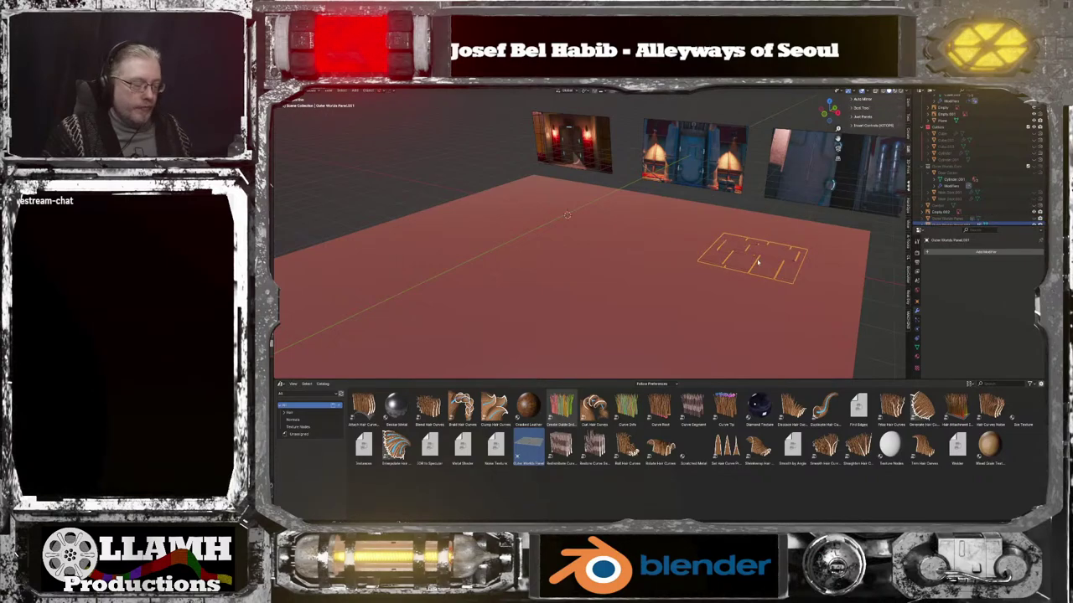
type("rx90")
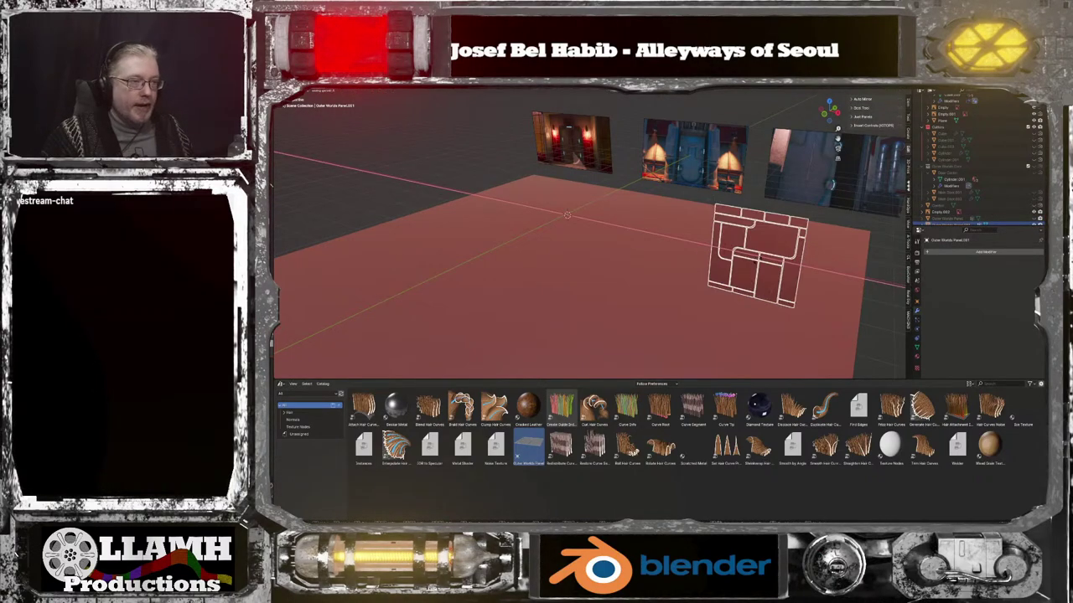
key("Return")
key("ctrl+a")
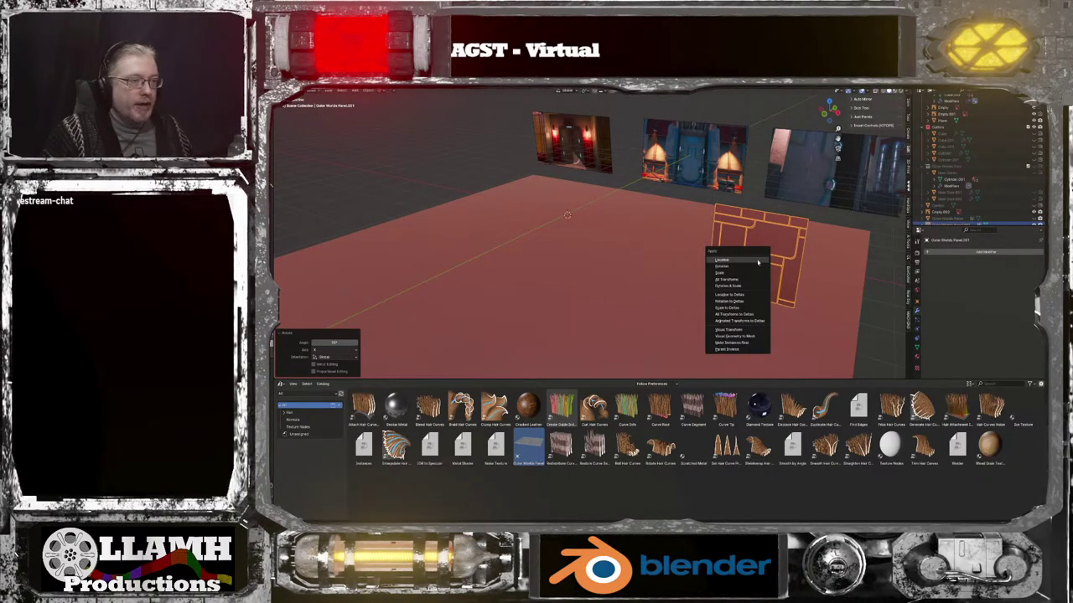
left_click(754, 267)
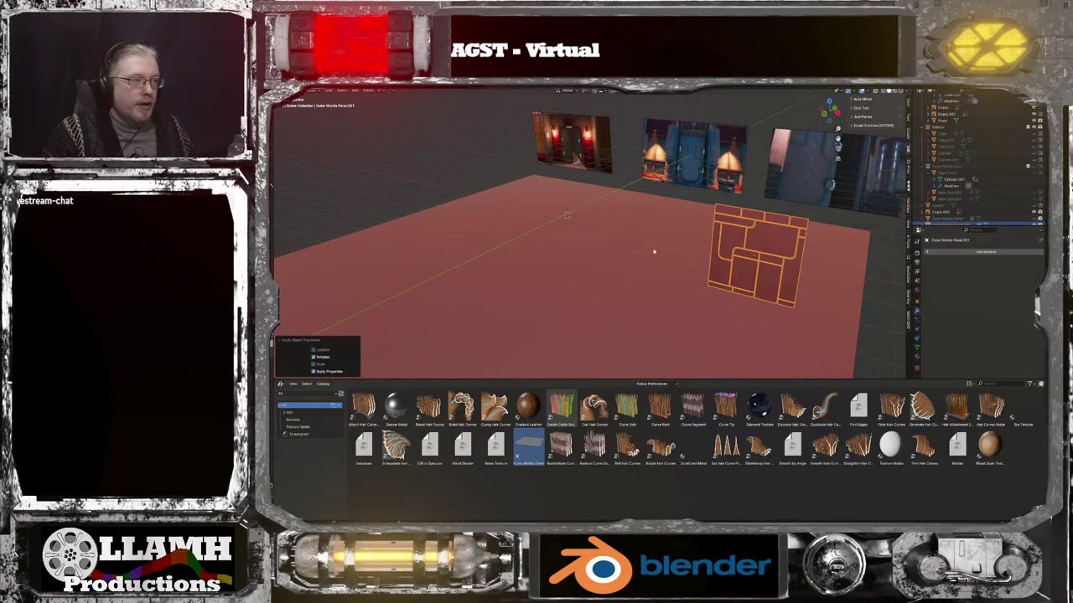
Add a mesh cube at the 3D cursor beside the upright panel
middle_click_drag(654, 251, 664, 256)
key("shift+a")
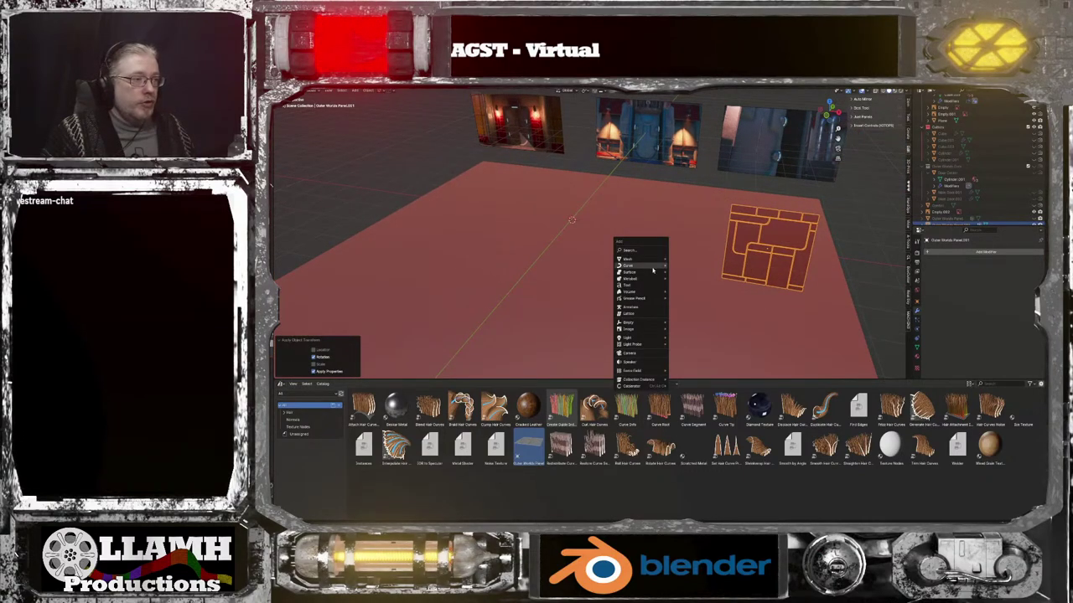
mouse_move(663, 260)
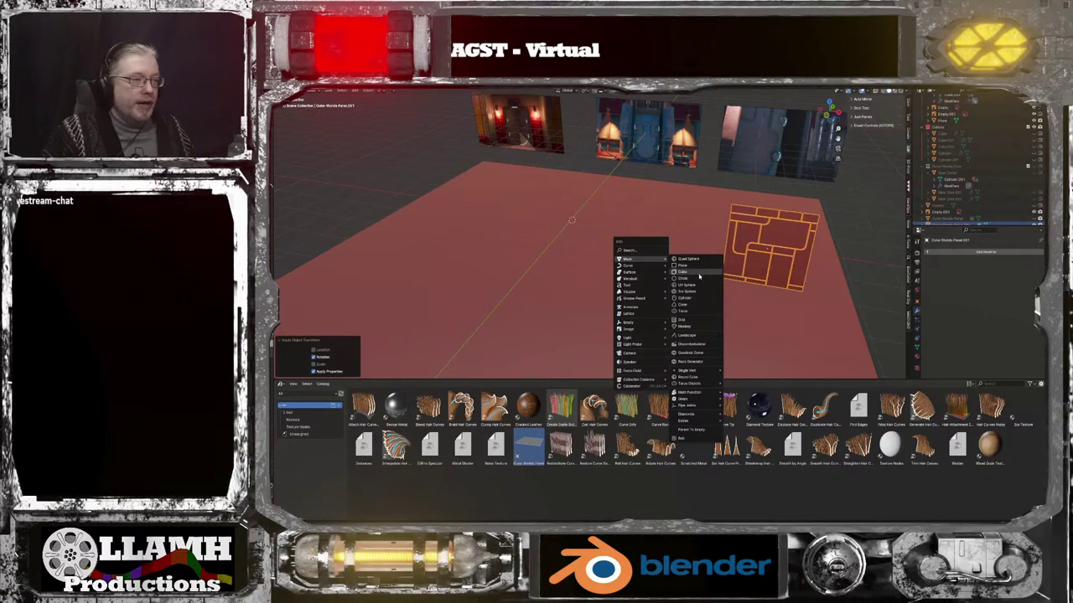
left_click(683, 271)
scroll(685, 263, "up", 4)
scroll(685, 263, "down", 2)
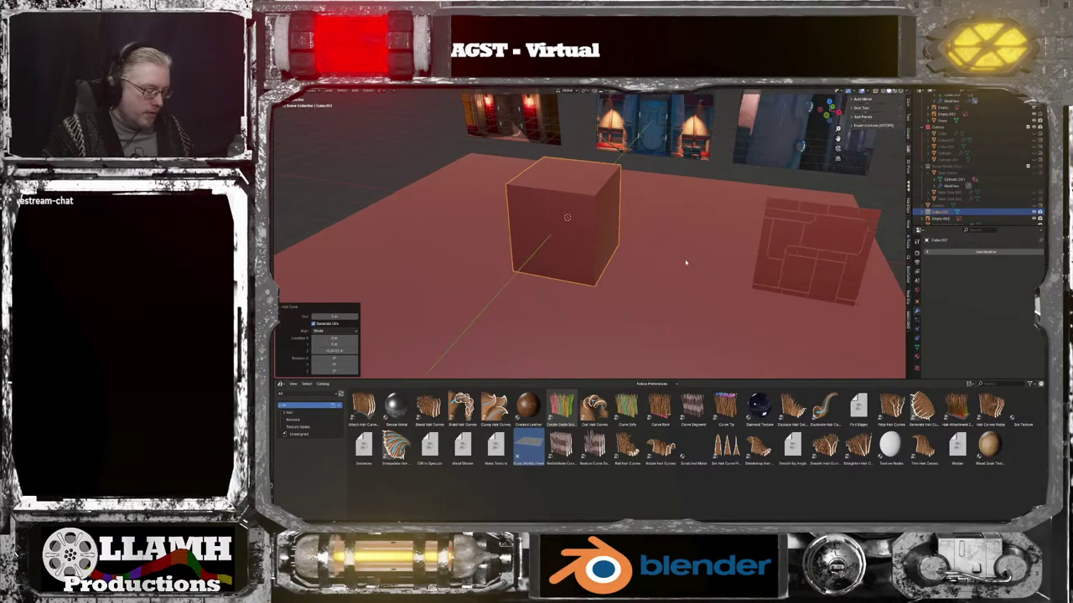
Scale the cube by 2 along the Y axis and apply its scale
key("s")
key("y")
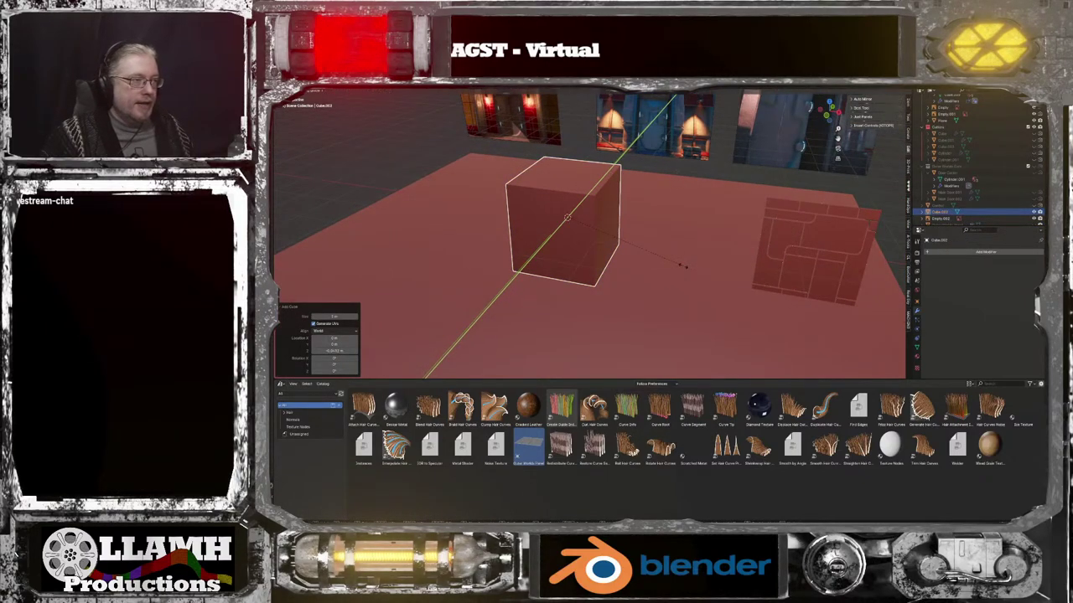
key("2")
key("Return")
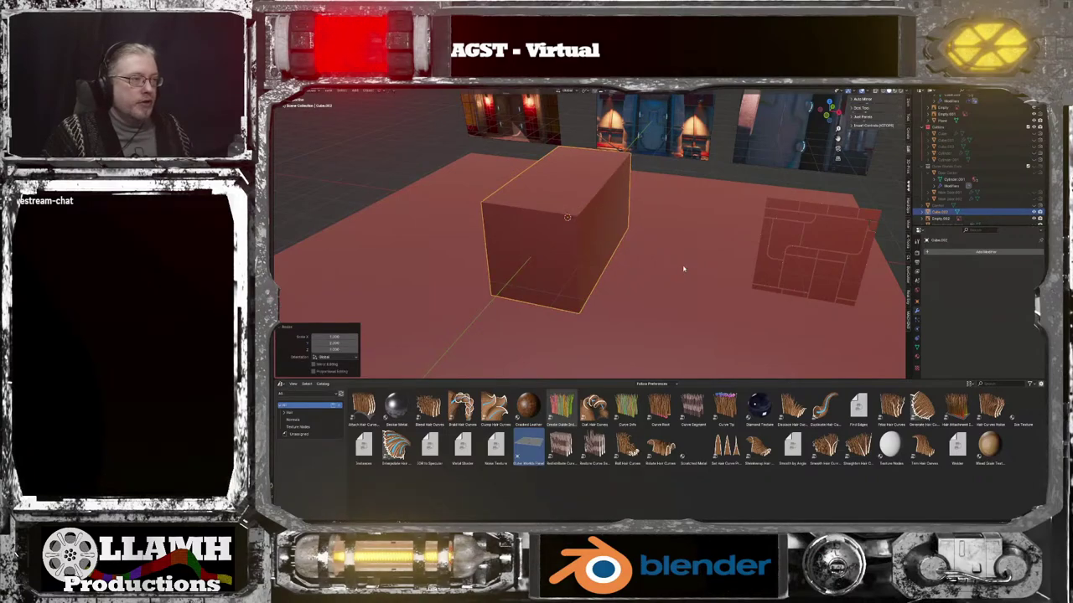
key("ctrl+a")
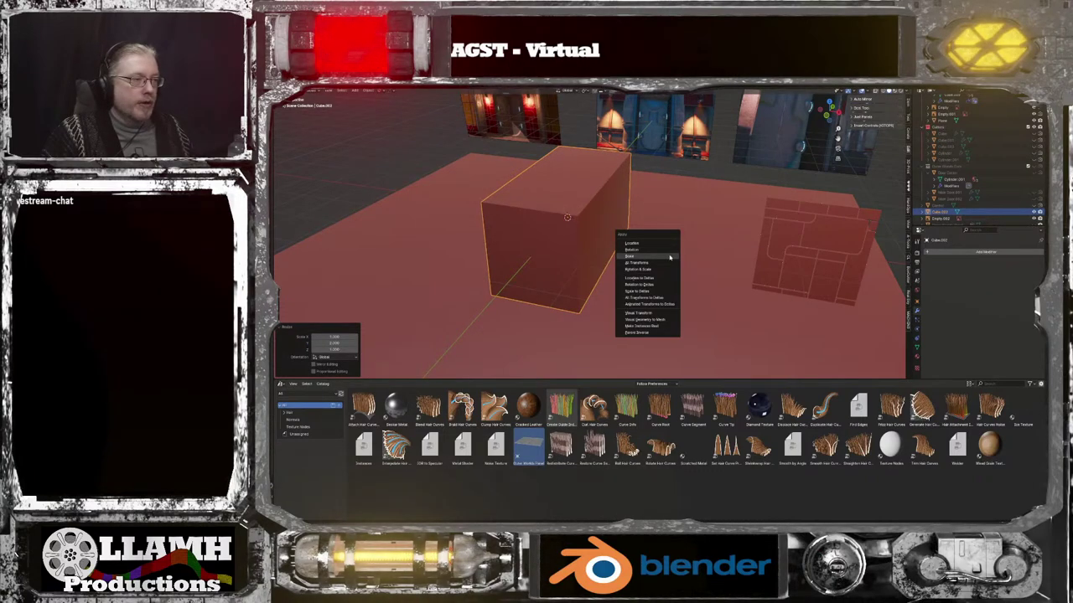
left_click(666, 255)
Add a Bevel modifier to the box, increase the bevel amount, and set it to 10 segments
left_click(944, 254)
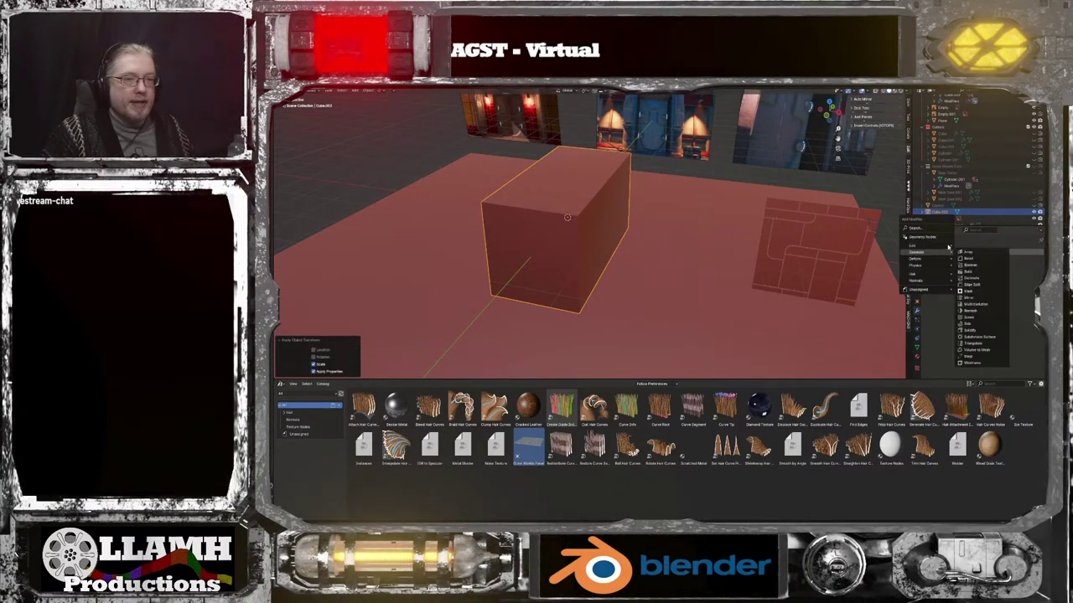
left_click(968, 258)
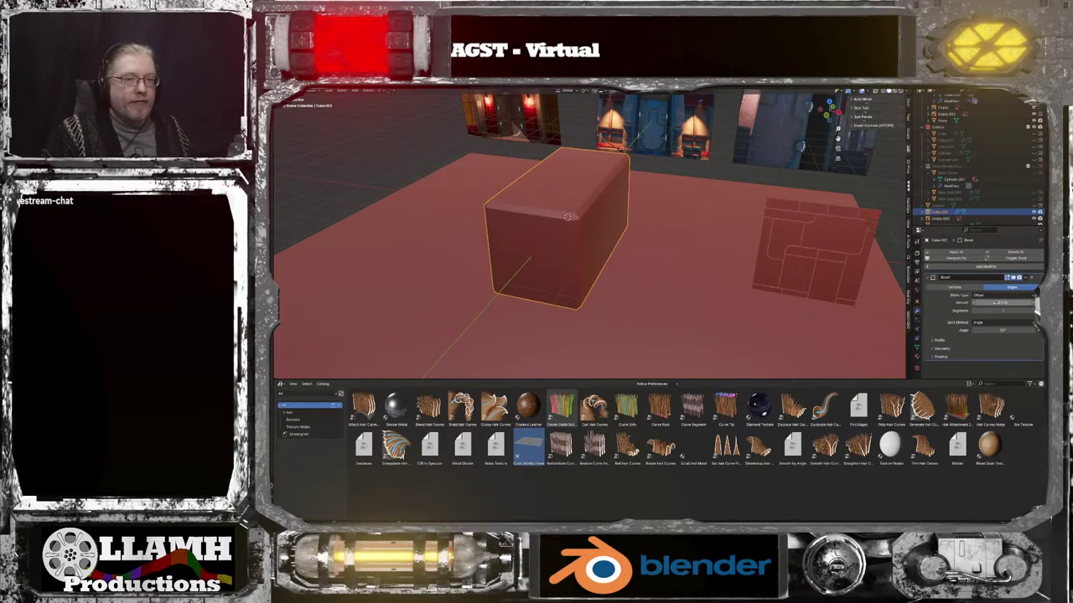
left_click(992, 302)
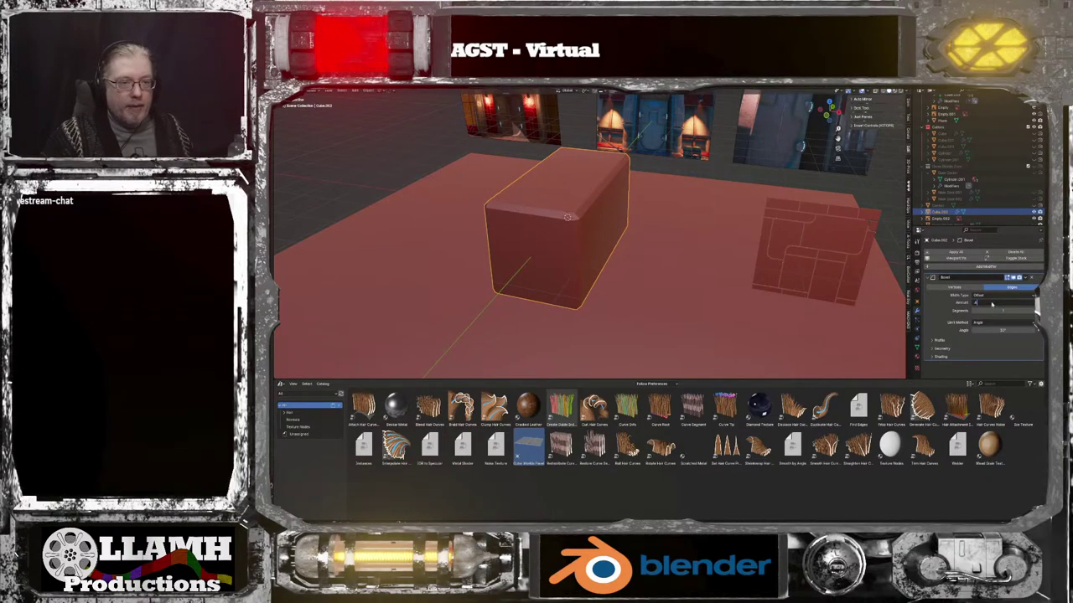
key("Return")
left_click(991, 310)
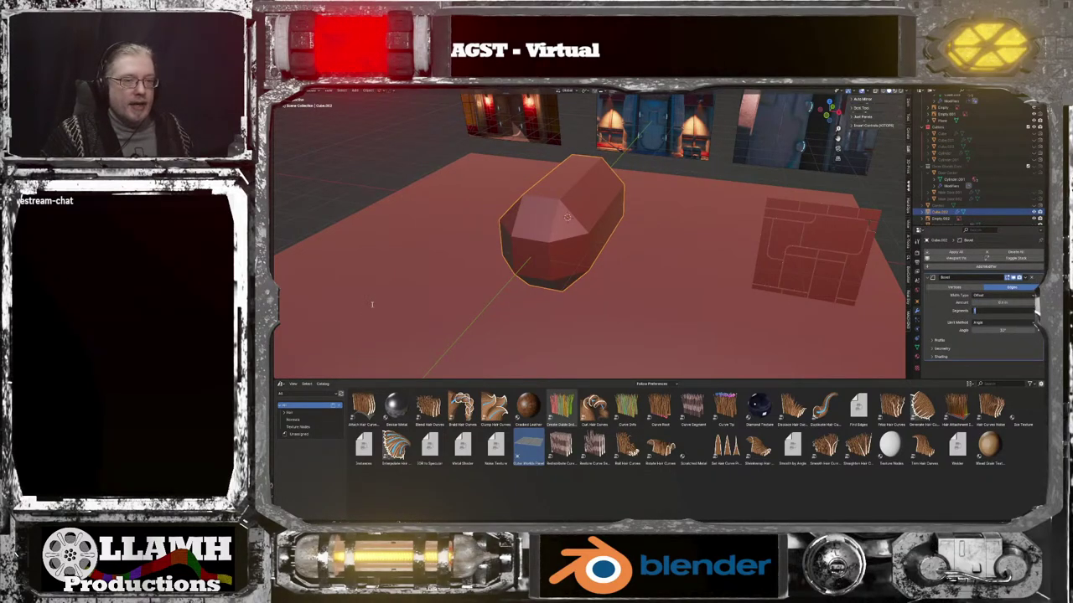
type("10")
key("Return")
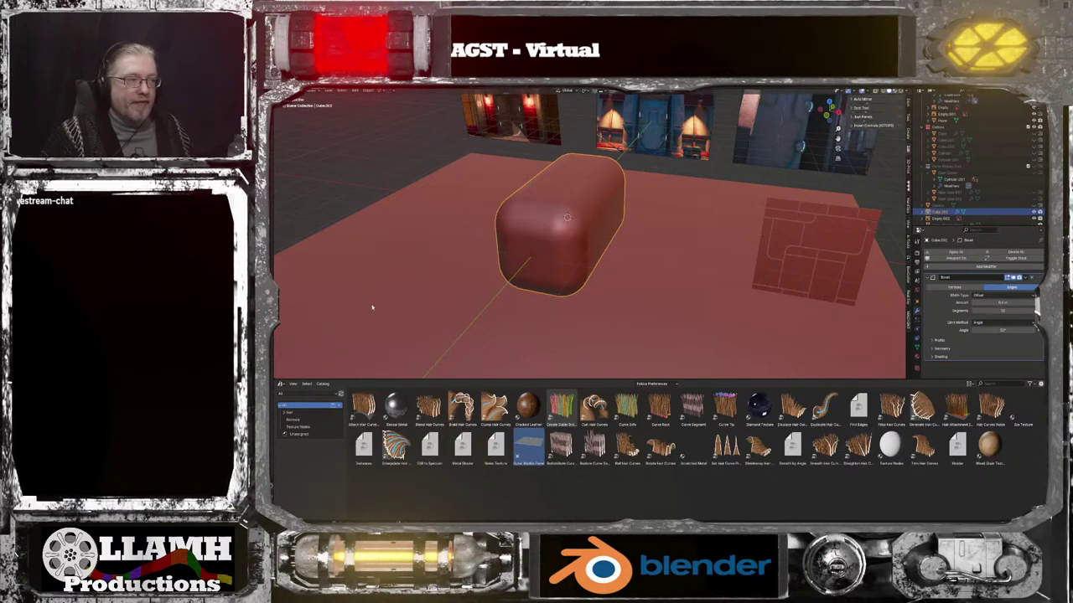
Enlarge the beveled box uniformly and apply its scale
scroll(570, 276, "up", 8)
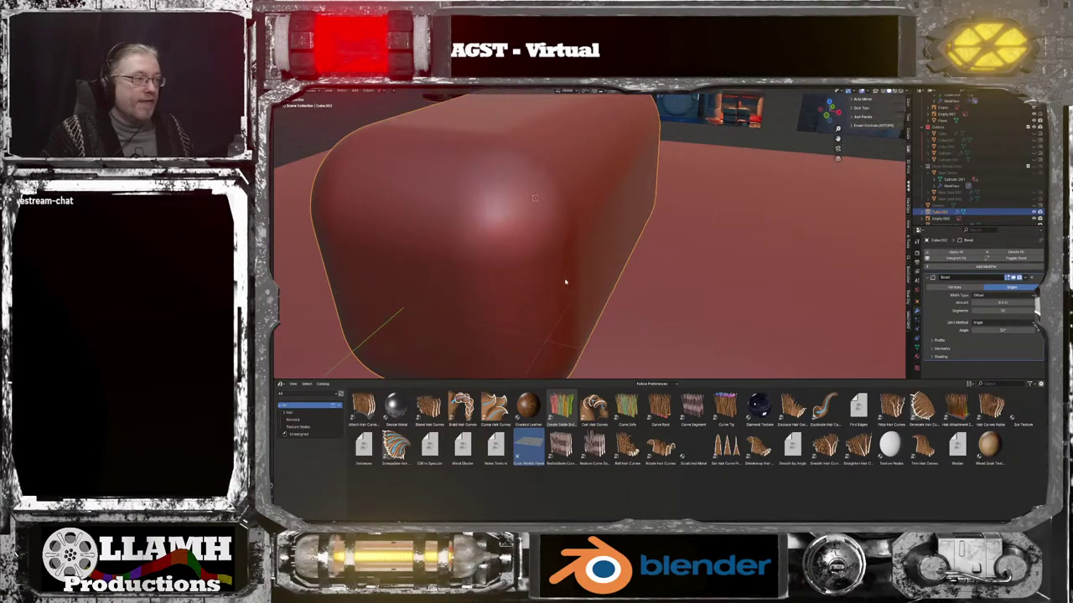
mouse_move(582, 276)
middle_mouse_down()
mouse_move(591, 268)
mouse_move(579, 273)
middle_mouse_up()
scroll(578, 265, "down", 6)
scroll(579, 274, "up", 5)
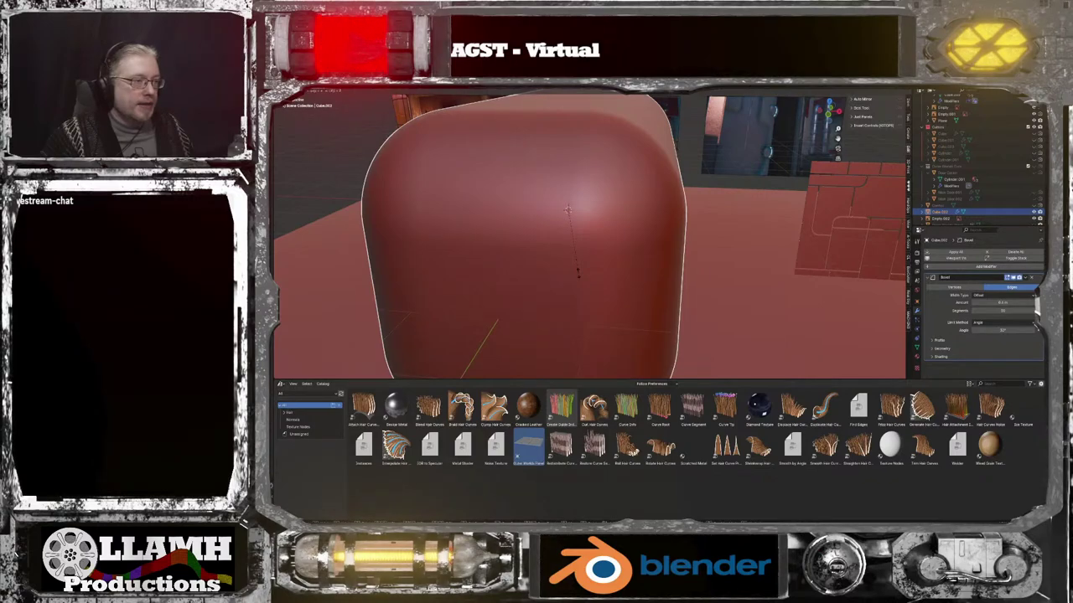
left_click(578, 273)
mouse_move(606, 249)
middle_mouse_down()
mouse_move(598, 245)
mouse_move(624, 251)
middle_mouse_up()
key("ctrl+a")
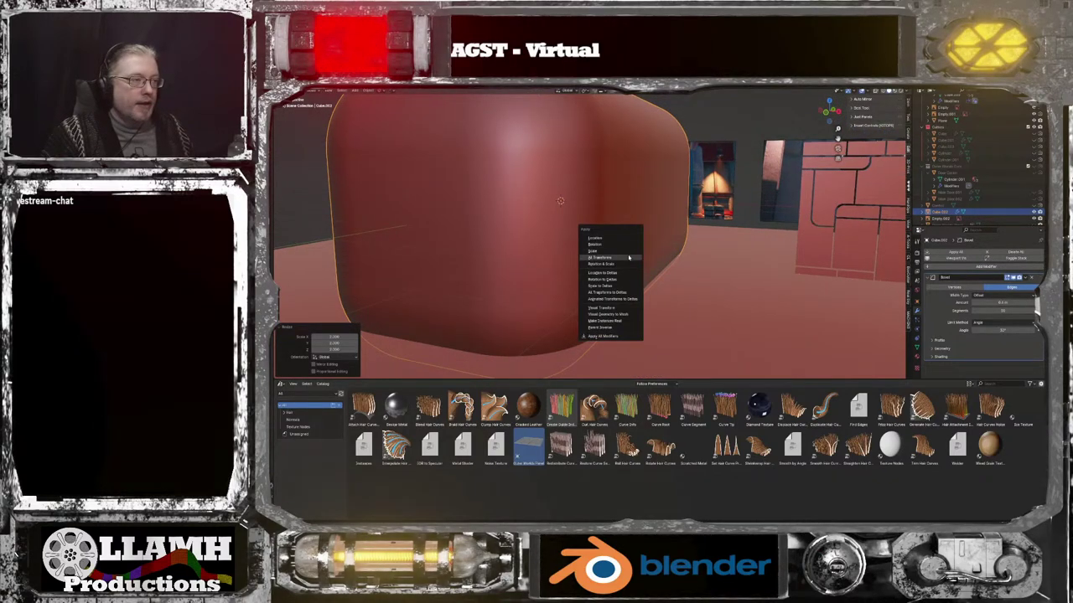
left_click(633, 254)
Inspect the box's rounded vertical corner up close and apply Shade Smooth to the box
scroll(638, 252, "down", 4)
middle_click_drag(642, 252, 623, 248)
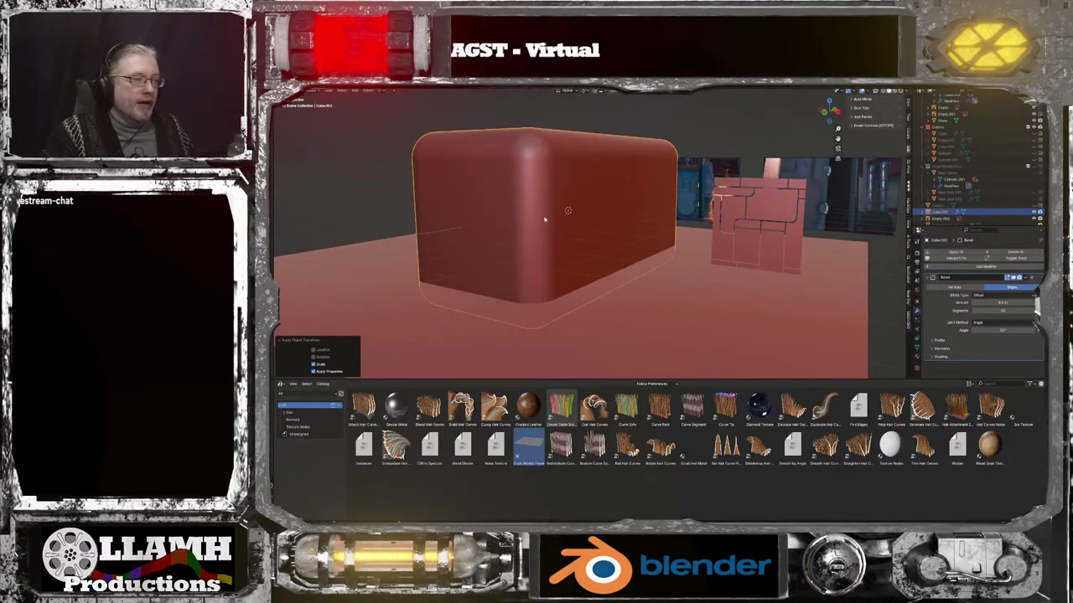
scroll(529, 200, "up", 3)
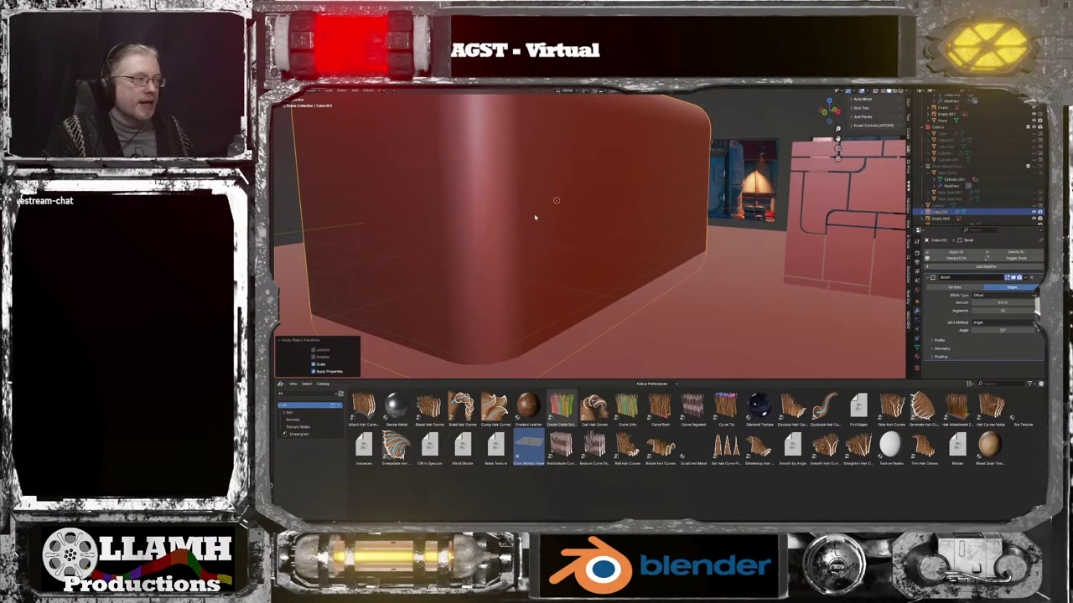
middle_click_drag(535, 218, 544, 220)
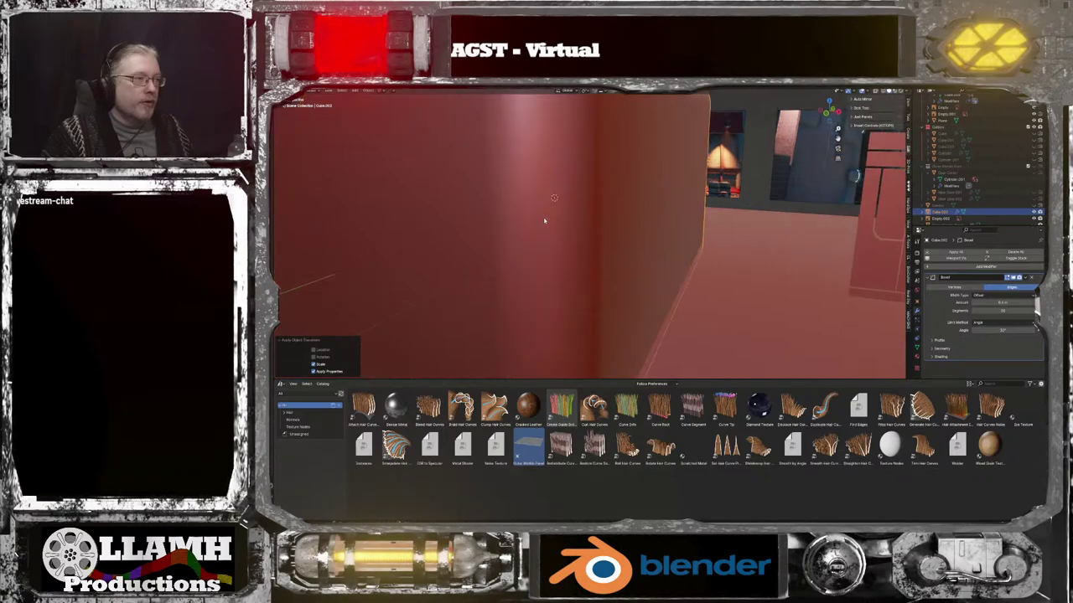
left_click(369, 92)
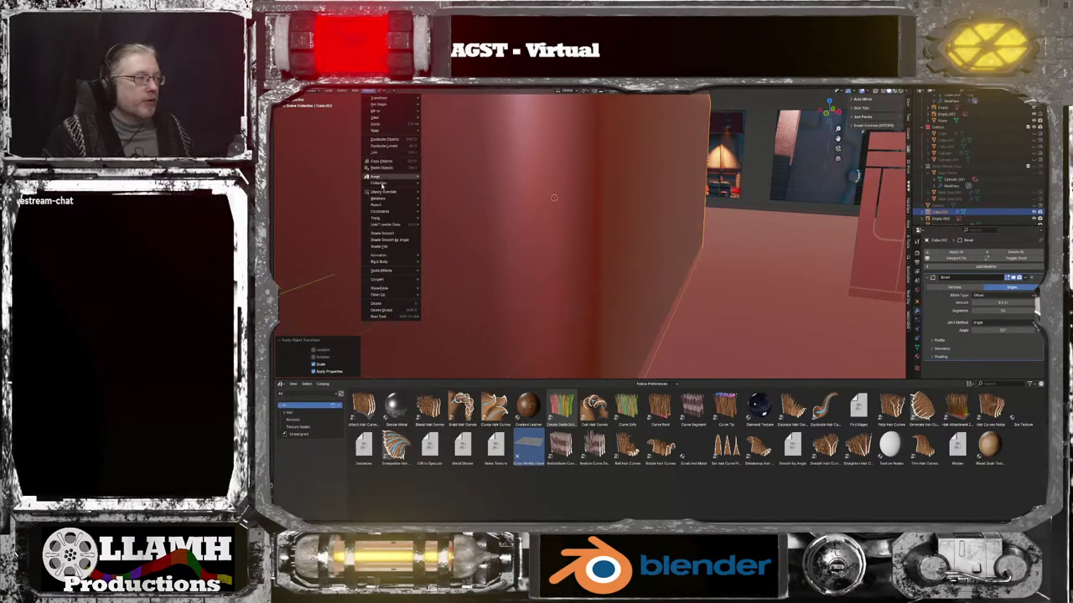
mouse_move(399, 263)
left_click(400, 234)
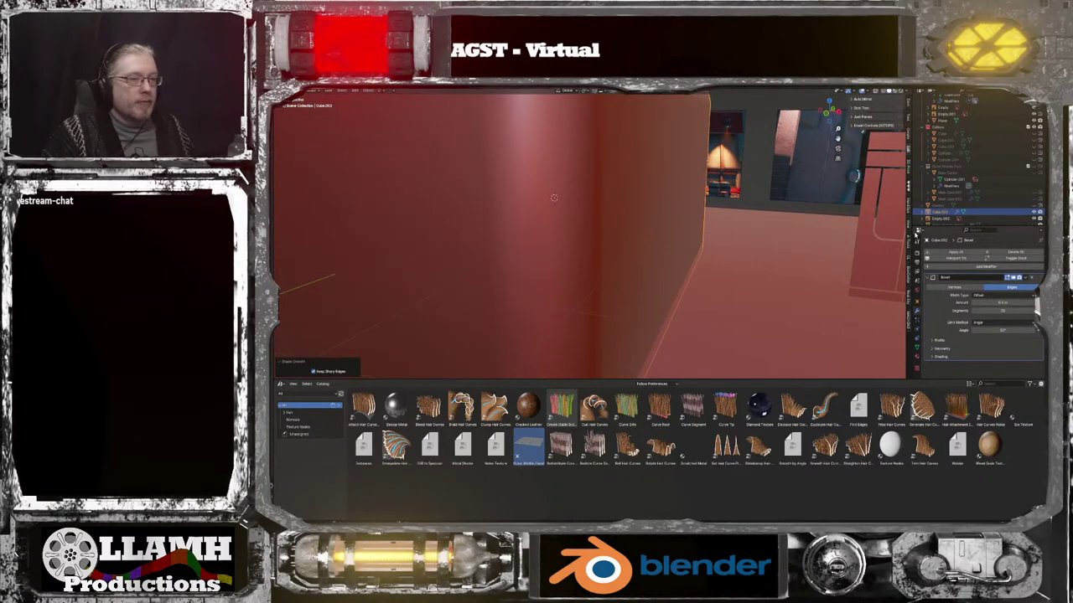
Add a Smooth by Angle modifier to the beveled box and check the whole shape
left_click(935, 268)
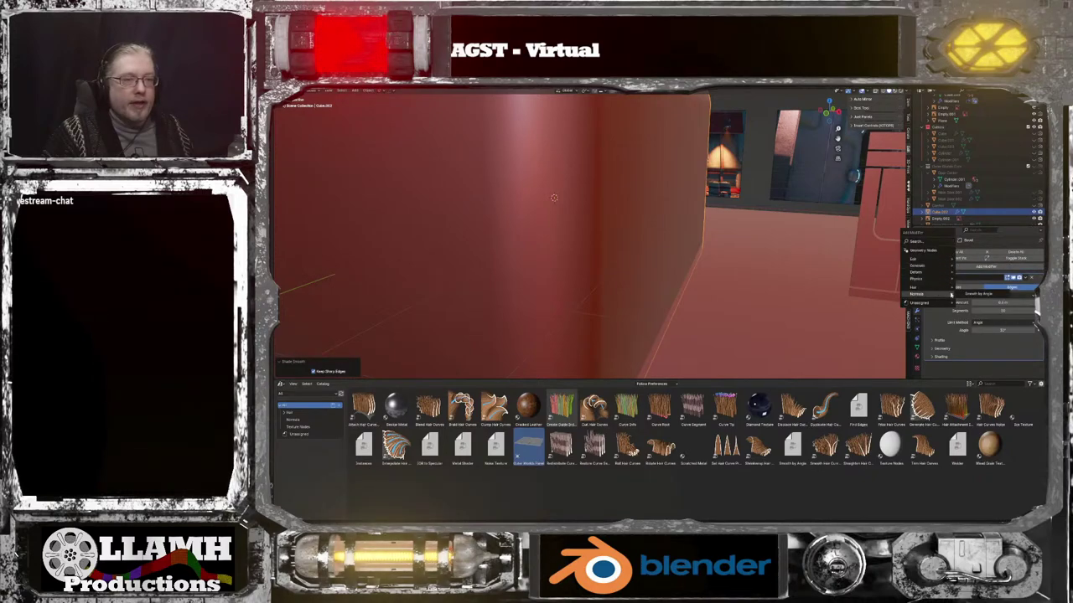
left_click(981, 294)
scroll(728, 290, "down", 5)
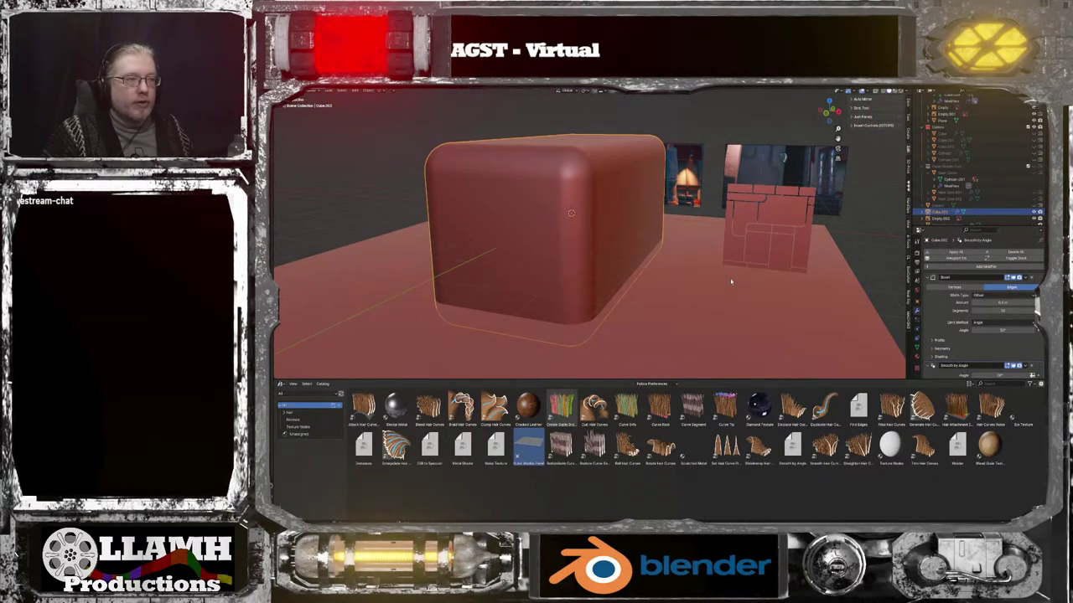
Move the upright panel along the Y axis until it stands in front of the beveled box
middle_click_drag(731, 282, 758, 269)
scroll(713, 270, "up", 4)
scroll(725, 271, "down", 3)
scroll(730, 274, "down", 4)
left_click(765, 268)
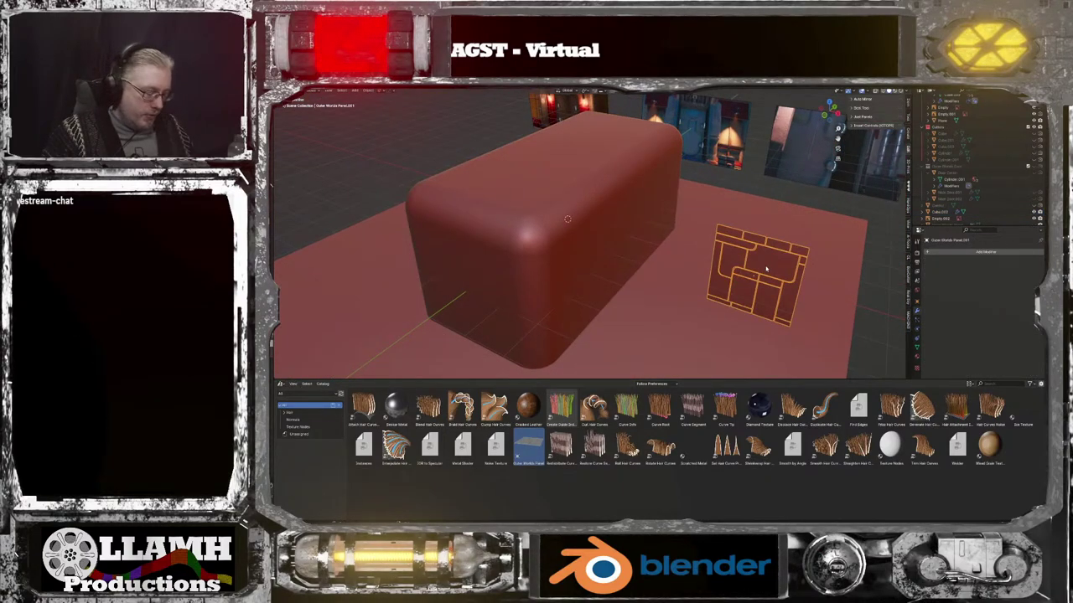
key("g")
key("y")
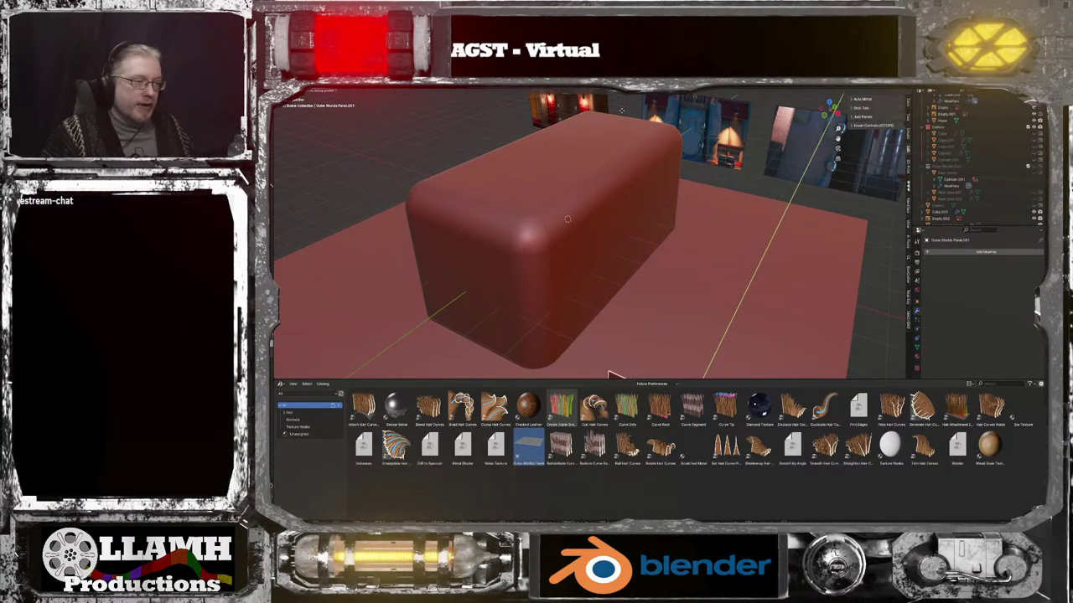
left_click(621, 110)
scroll(639, 143, "down", 1)
middle_click_drag(648, 216, 681, 215)
scroll(668, 193, "down", 2)
scroll(681, 214, "up", 3)
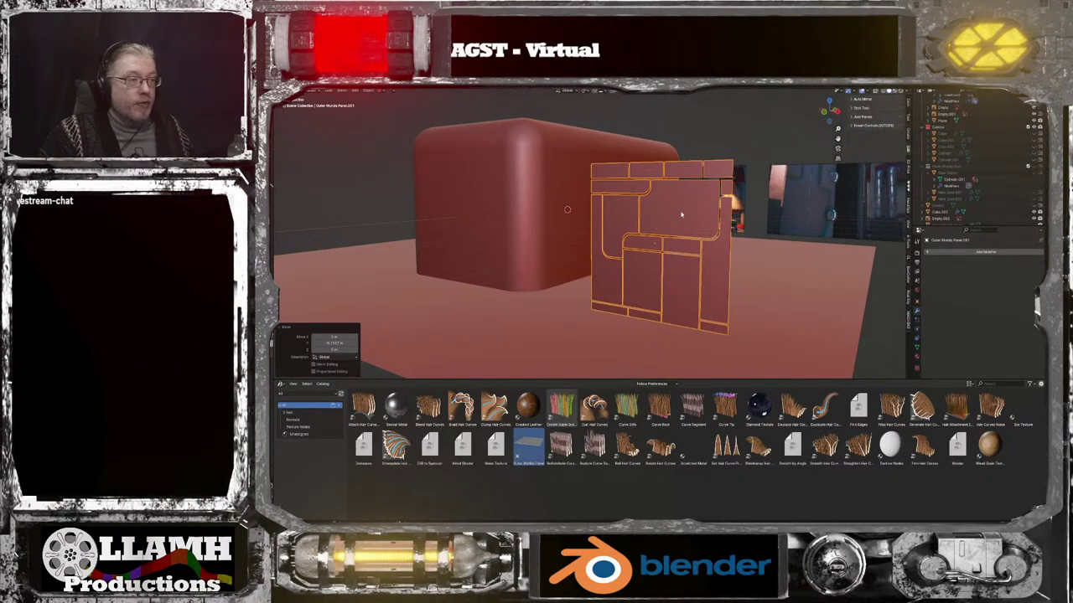
Frame the panel in front view and dice it with the HardOps Dice tool using 50 cuts each on X and Z
key("KP_1")
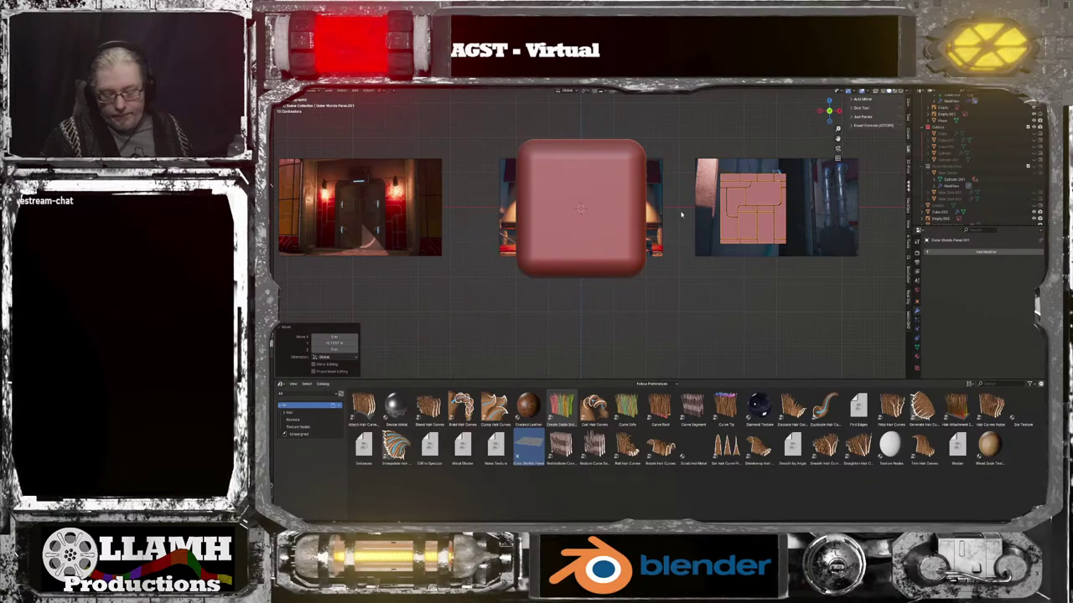
key("KP_Decimal")
scroll(680, 215, "down", 2)
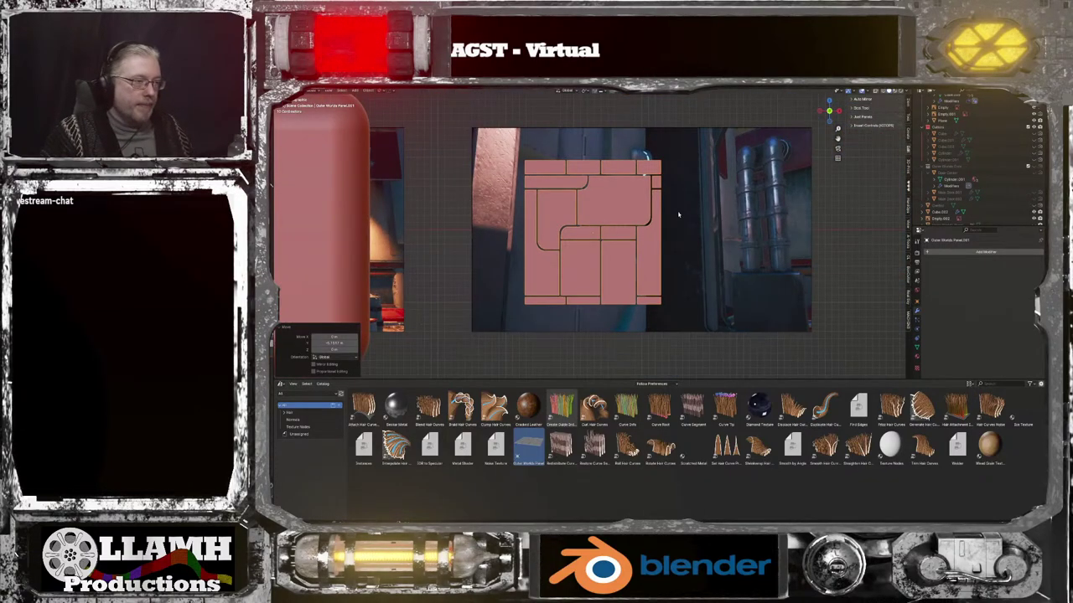
key("q")
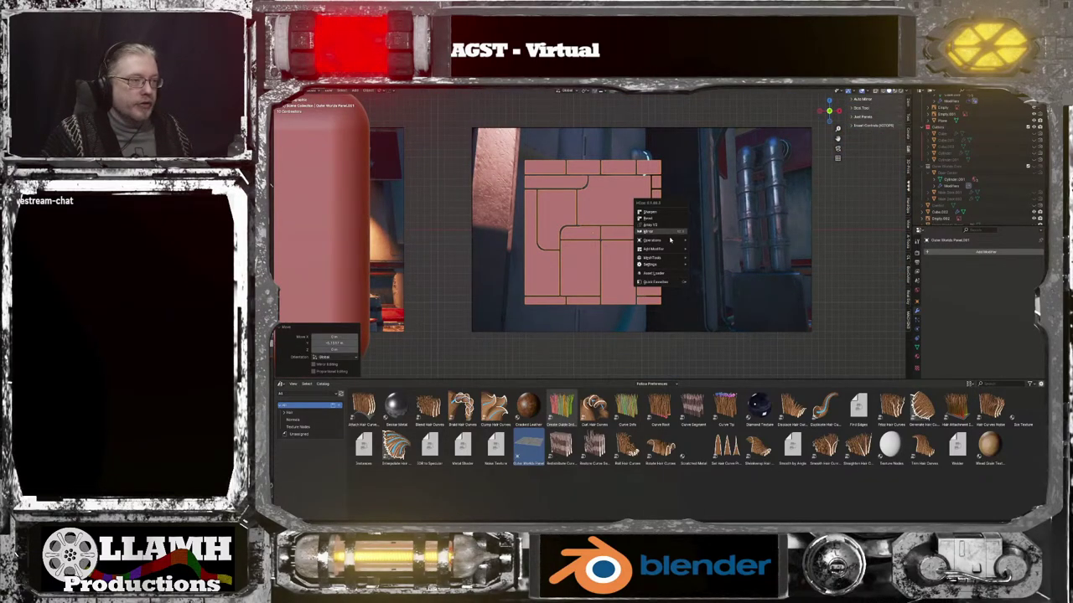
mouse_move(677, 258)
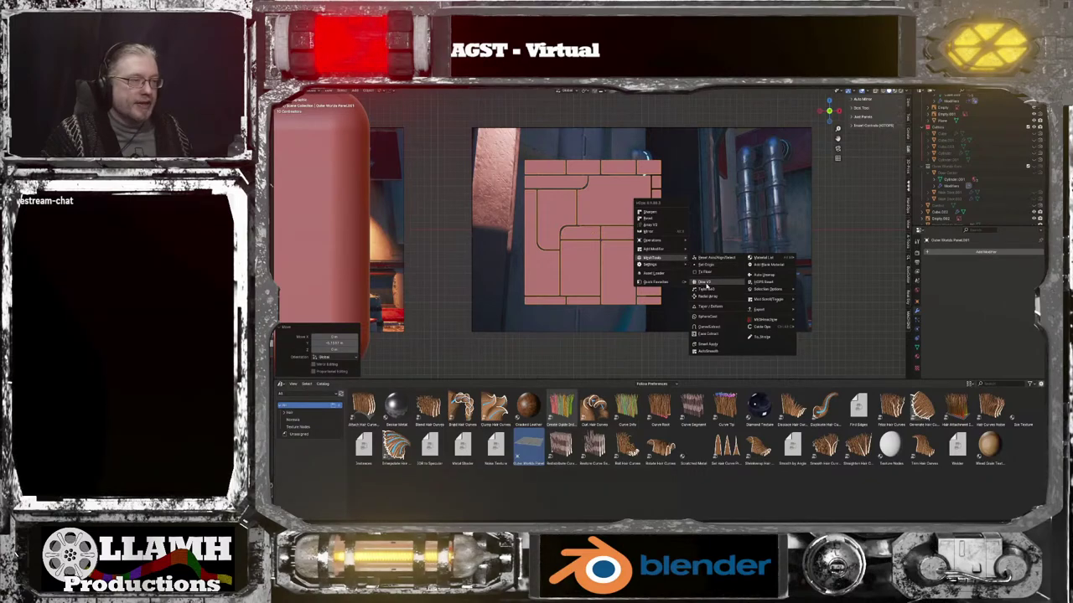
left_click(705, 285)
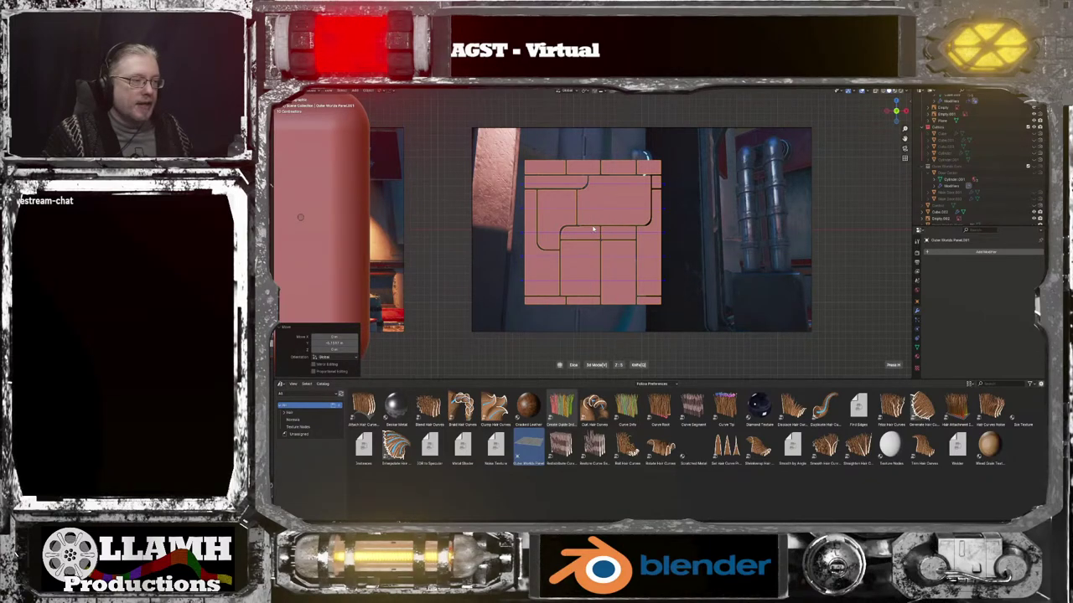
scroll(594, 229, "up", 20)
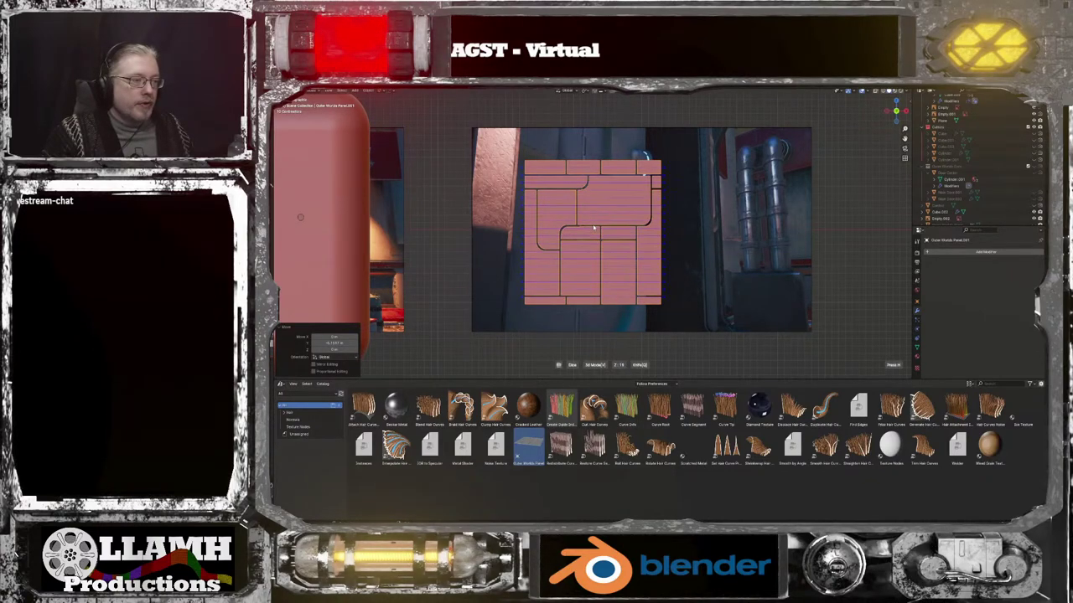
scroll(593, 228, "up", 6)
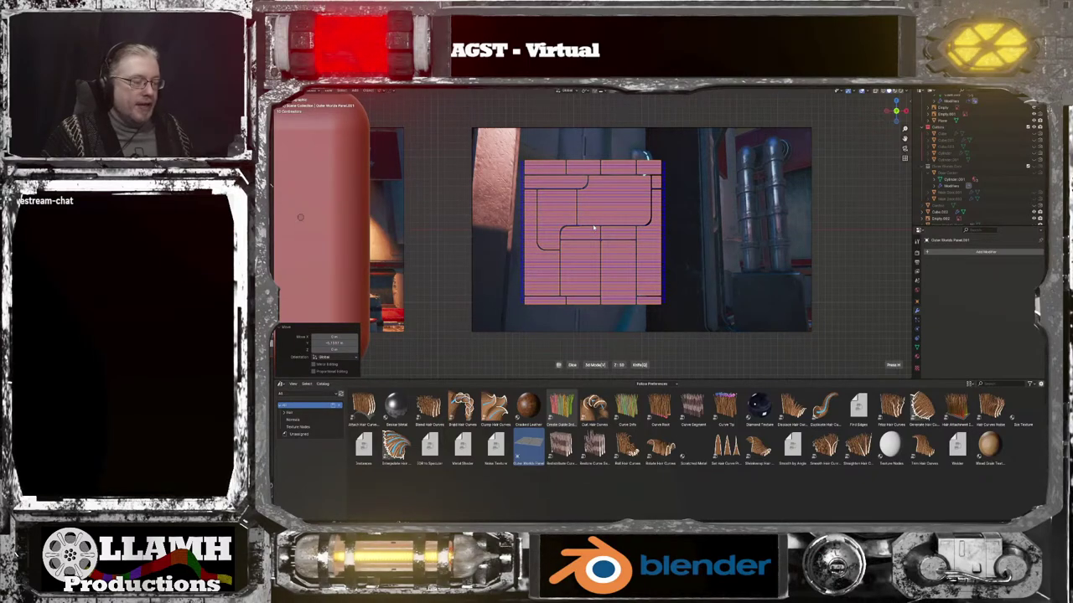
key("x")
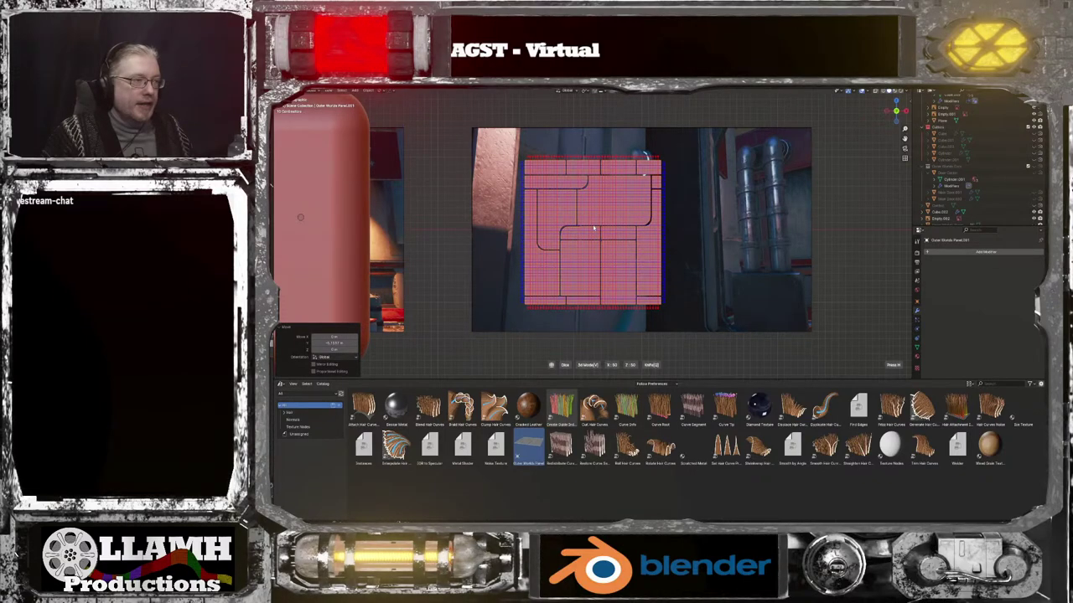
left_click(593, 228)
Inspect the diced panel's grid topology up close in Edit Mode and return to Object Mode
key("Tab")
scroll(593, 228, "up", 4)
mouse_move(593, 228)
middle_mouse_down()
mouse_move(637, 233)
mouse_move(572, 209)
mouse_move(593, 231)
middle_mouse_up()
key("Tab")
left_click(657, 233)
key("Tab")
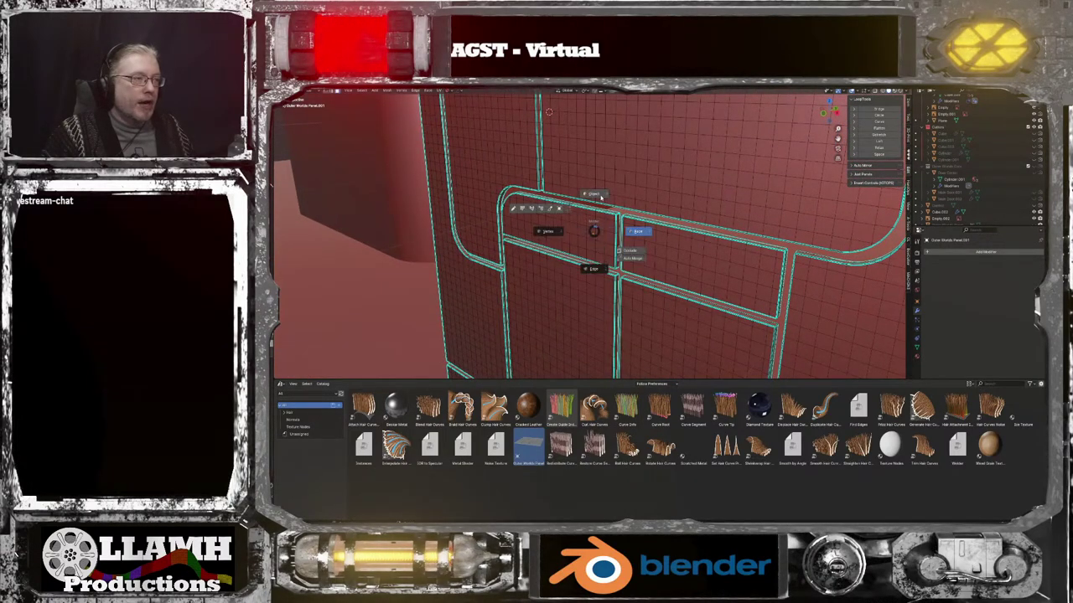
left_click(600, 199)
scroll(601, 201, "down", 3)
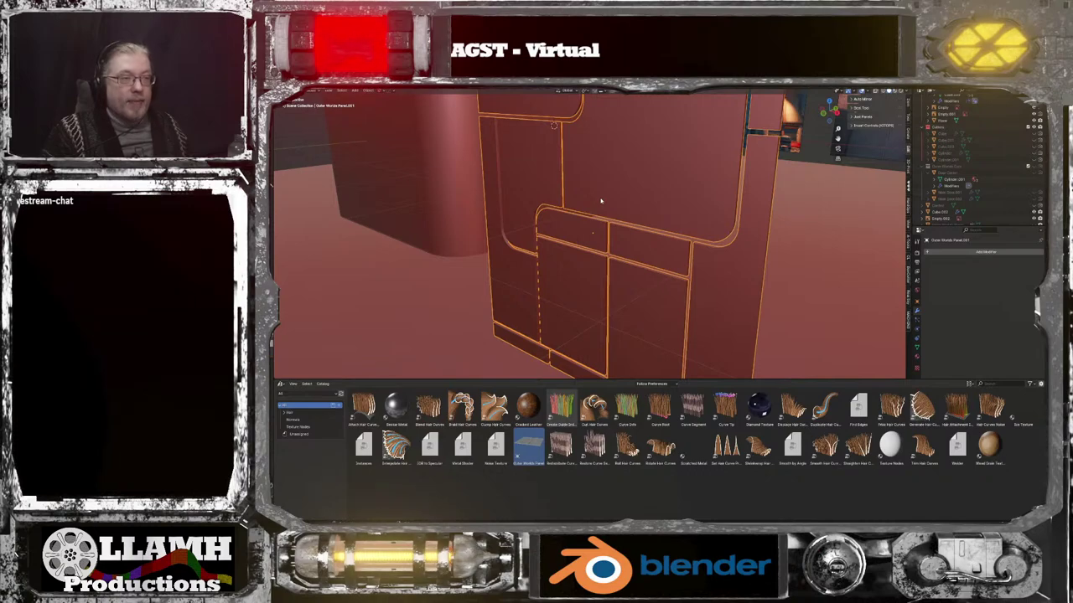
scroll(595, 200, "down", 5)
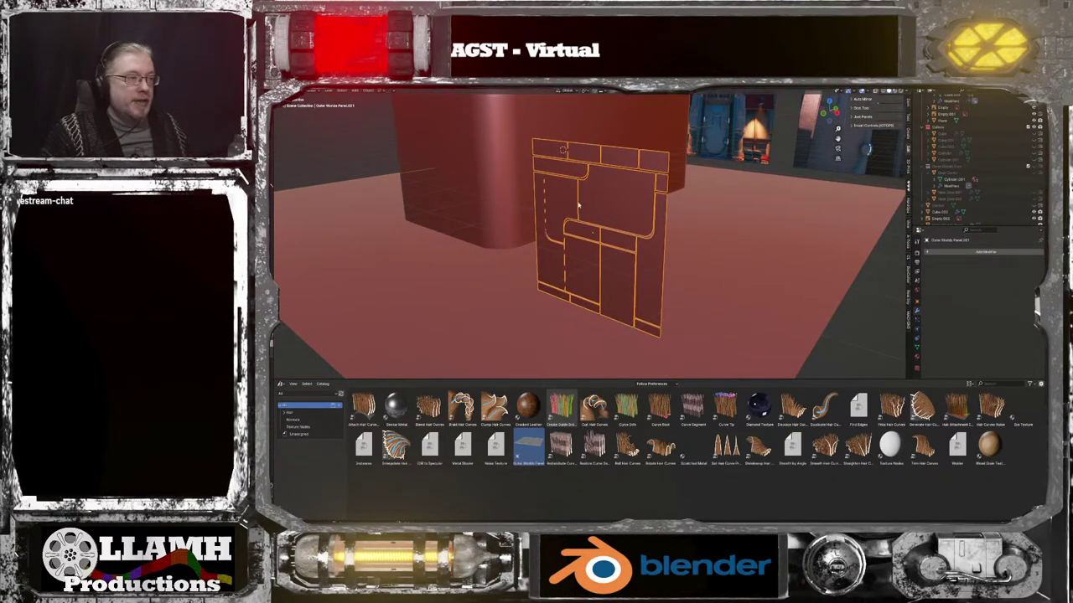
Add a lattice and snap it to the active panel's position
scroll(578, 204, "down", 2)
key("shift+a")
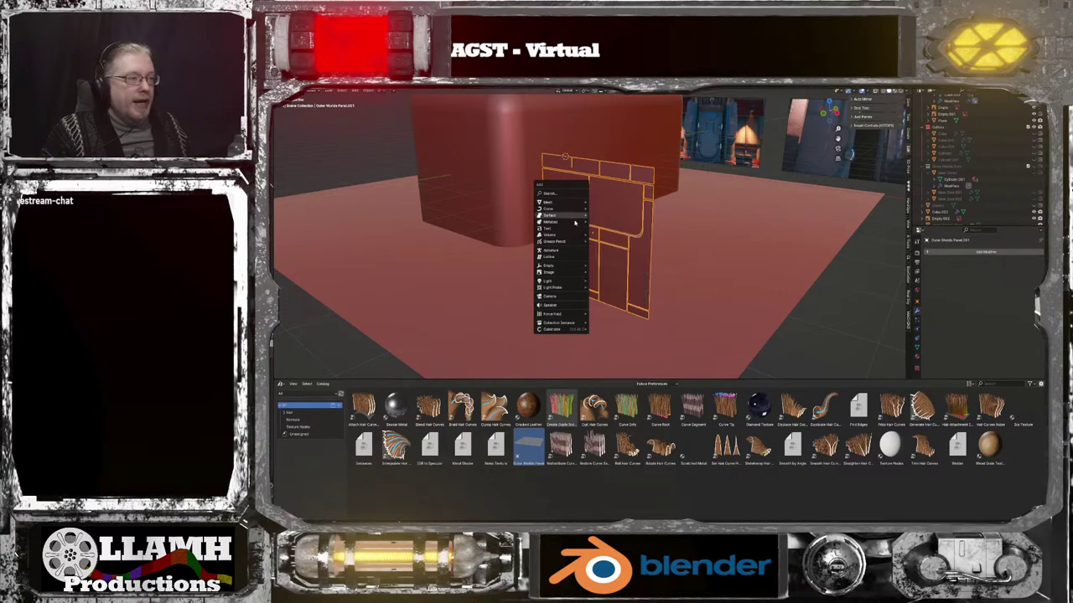
left_click(569, 262)
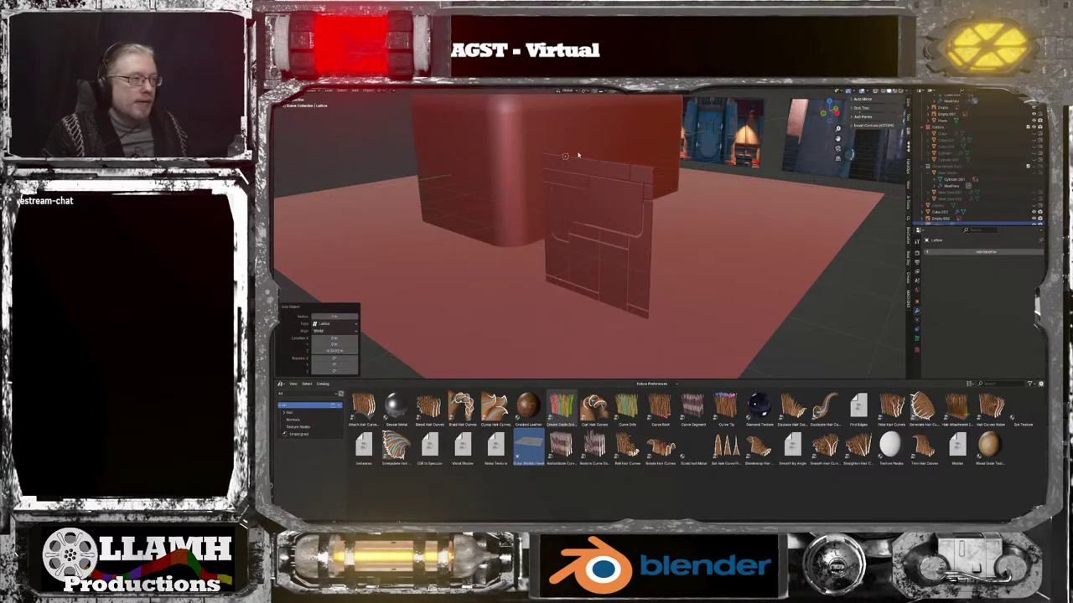
left_click(598, 202)
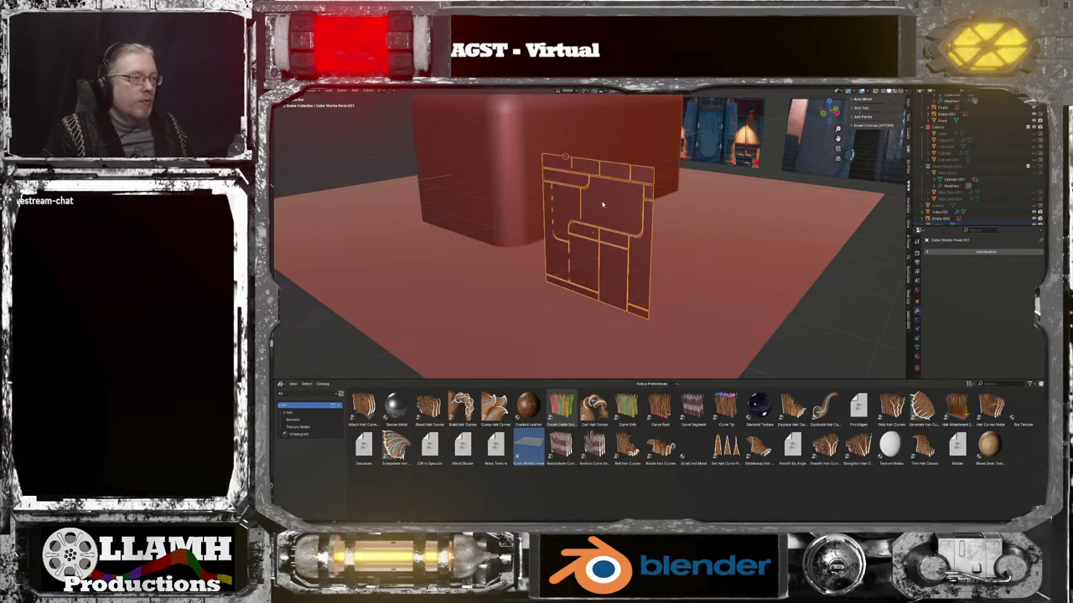
left_click(366, 90)
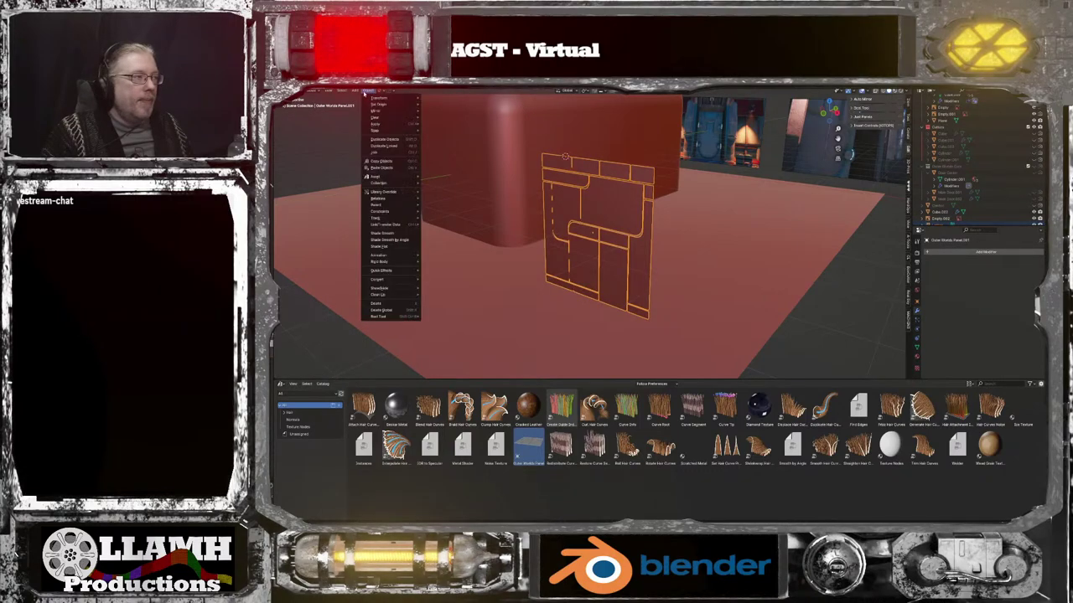
mouse_move(377, 131)
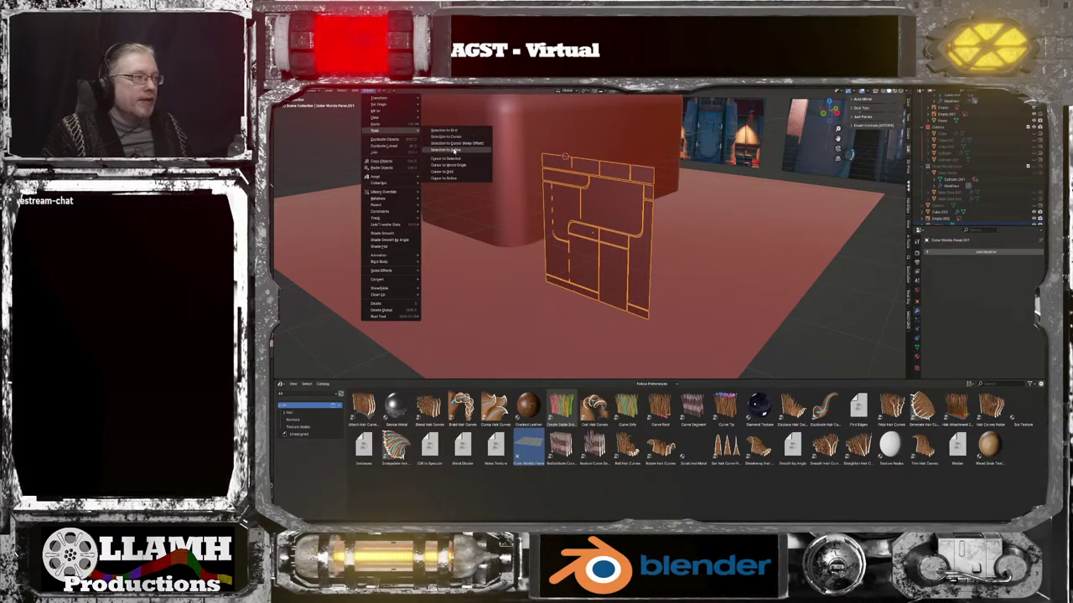
left_click(453, 150)
Examine from the side how the lattice and the panel's thickness line up
middle_click_drag(561, 204, 873, 240)
scroll(515, 214, "up", 3)
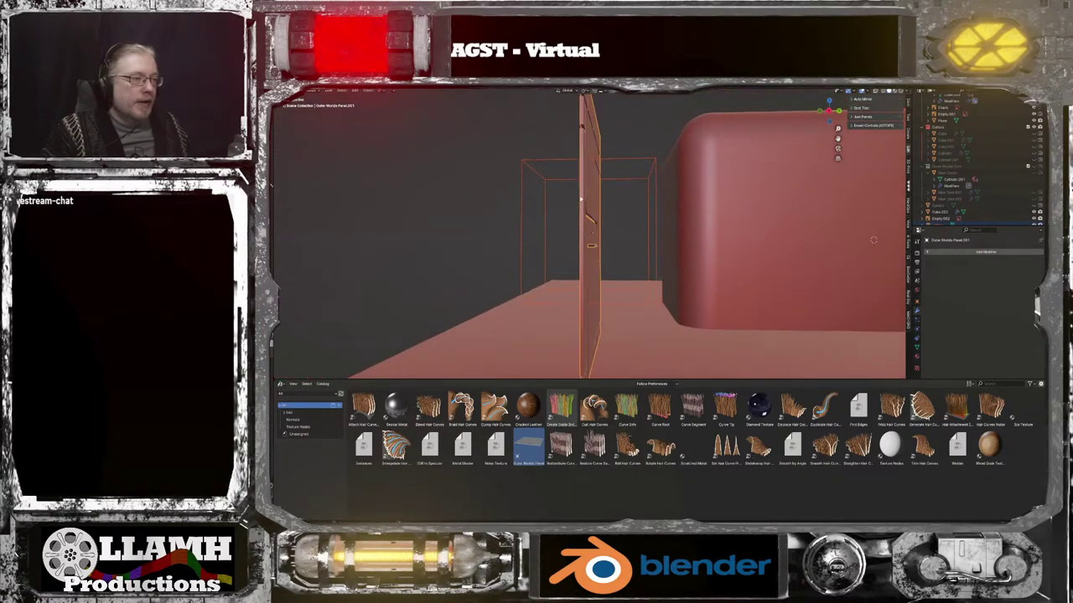
scroll(573, 197, "down", 1)
key("KP_3")
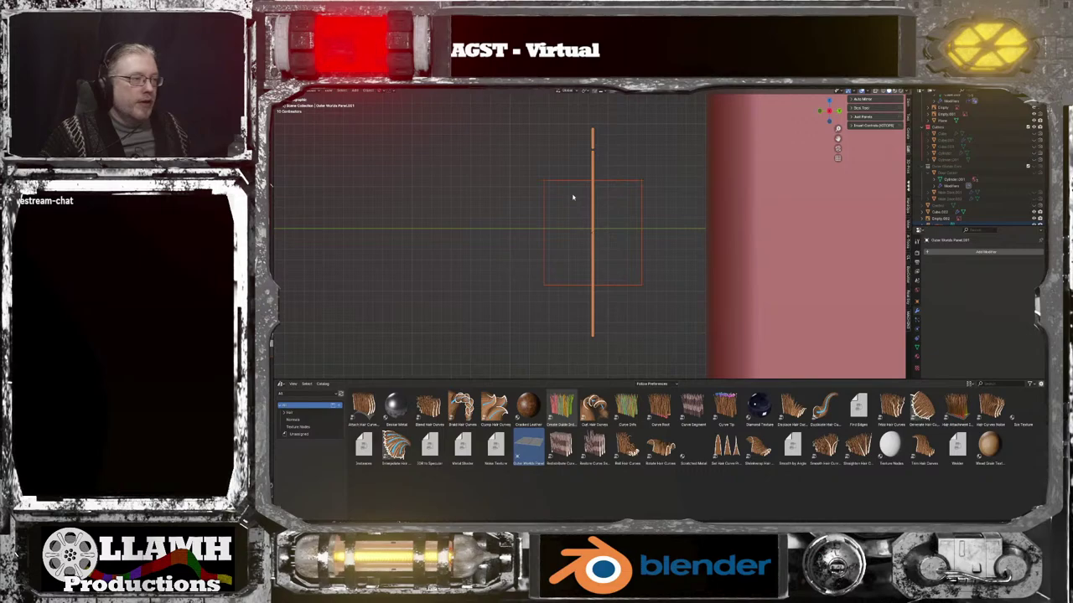
scroll(574, 197, "up", 10)
middle_click_drag(630, 219, 617, 223)
scroll(617, 226, "down", 3)
scroll(616, 228, "down", 2)
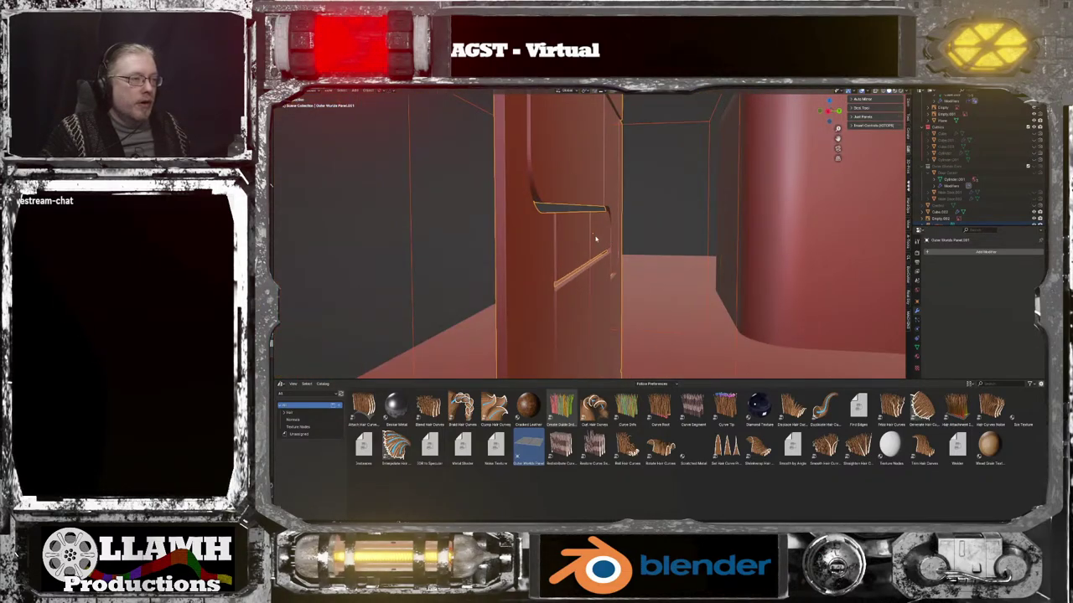
scroll(563, 240, "down", 3)
middle_click_drag(569, 242, 588, 233)
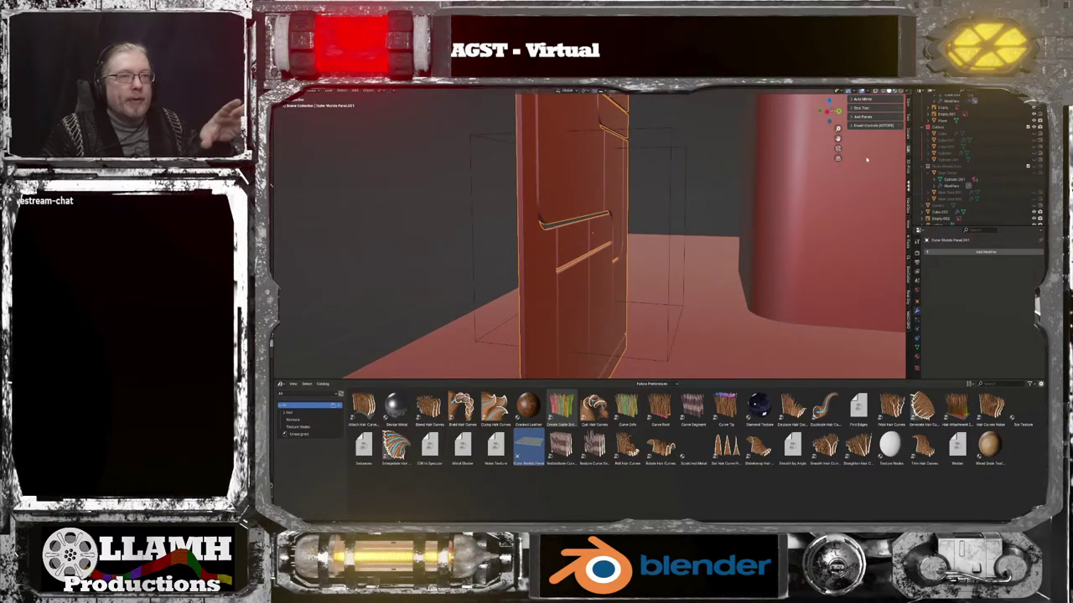
With transforms affecting origins only, move the panel's origin along Y to its box-facing surface, check it from the side, and disable the option
left_click(908, 104)
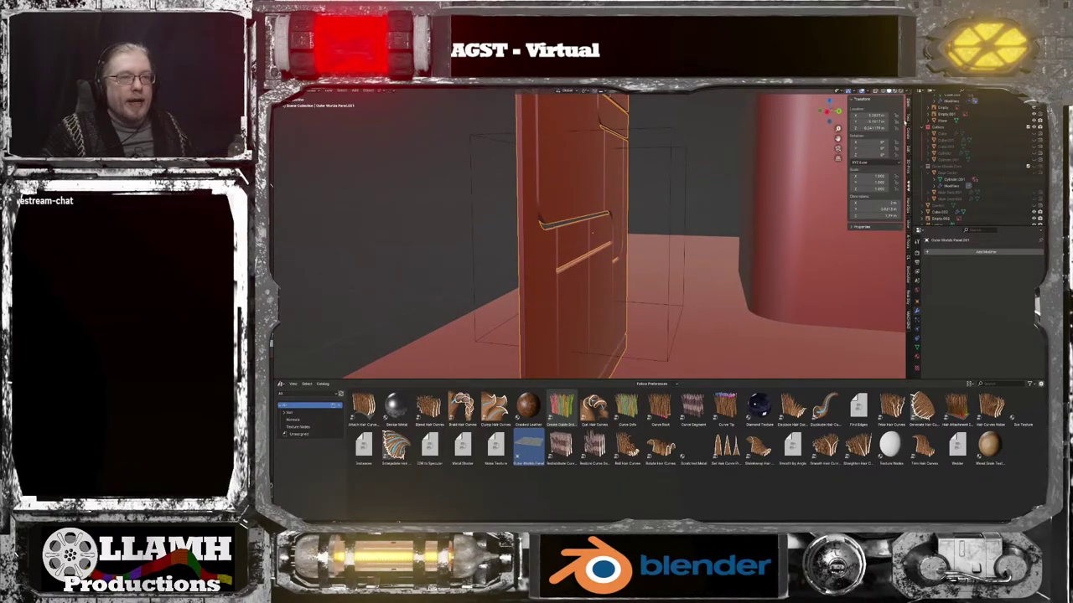
left_click(907, 121)
left_click(881, 126)
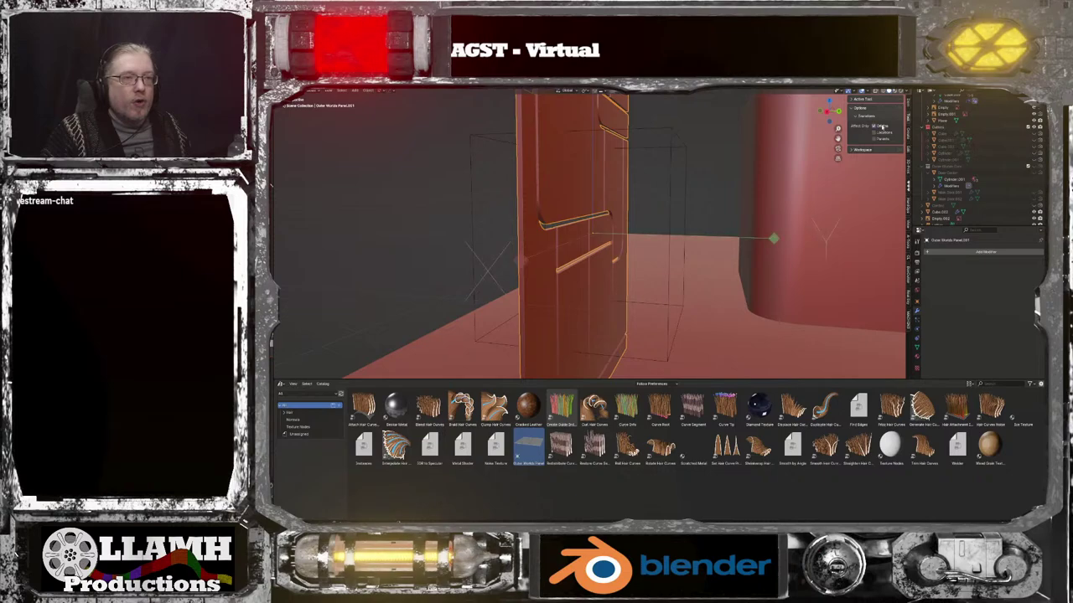
key("g")
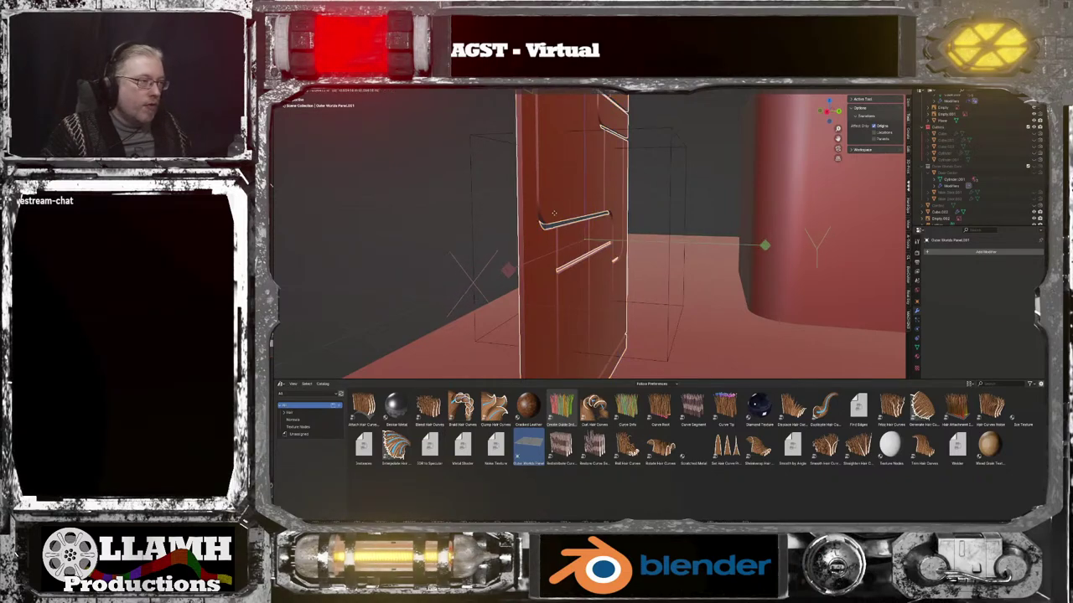
key("y")
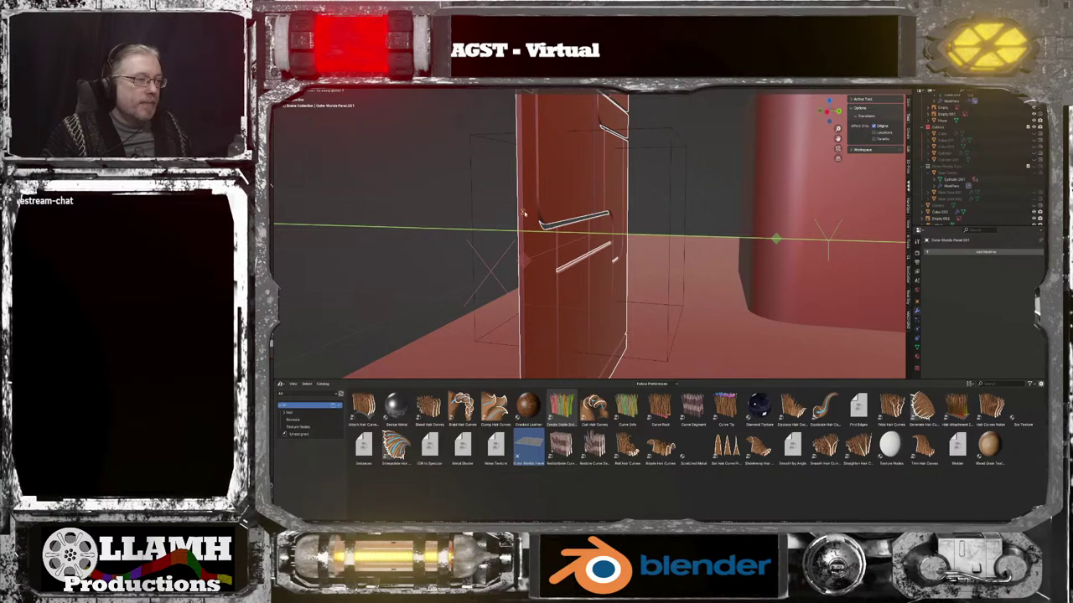
left_click(526, 214)
middle_click_drag(526, 215, 541, 212)
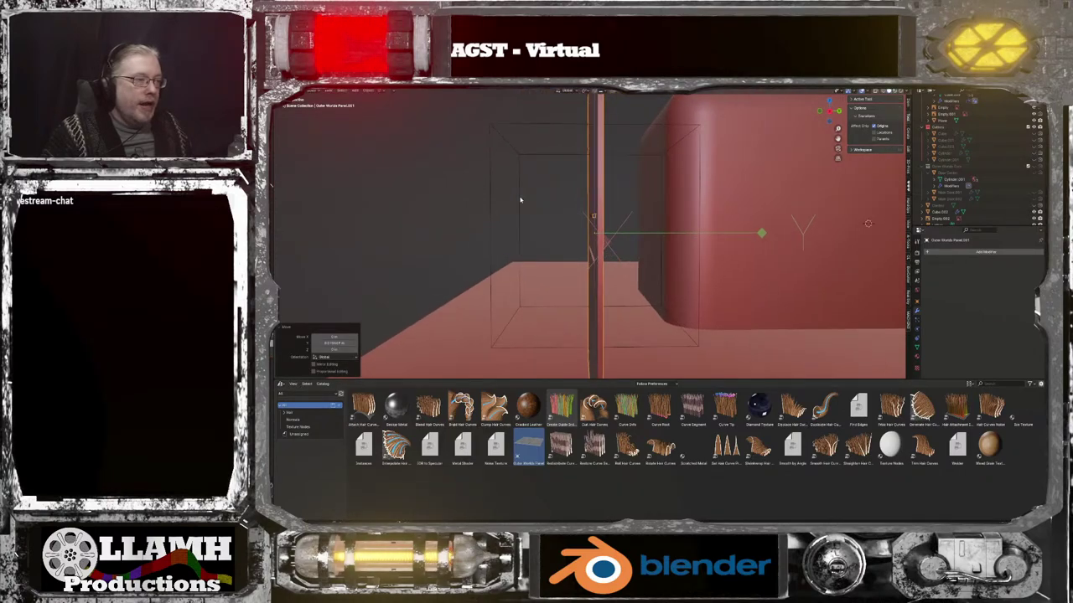
key("KP_3")
scroll(685, 232, "up", 5)
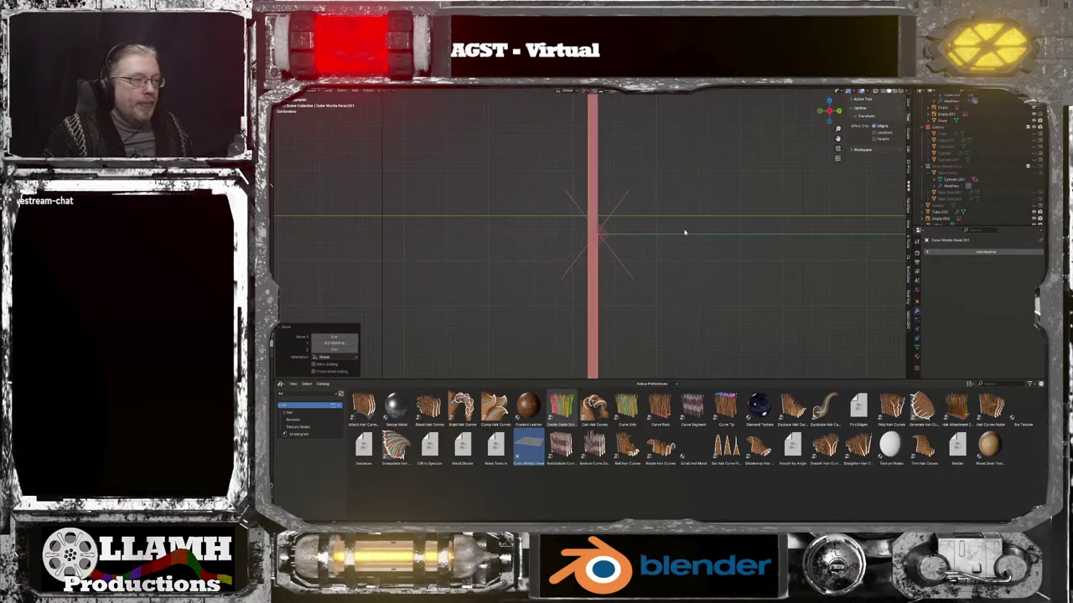
scroll(637, 248, "down", 2)
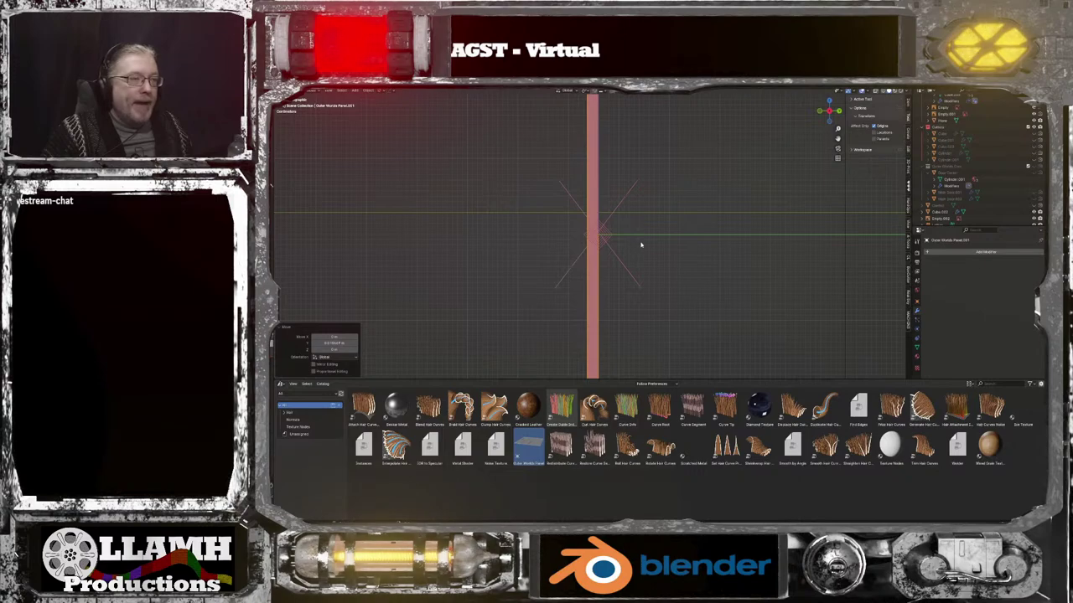
scroll(641, 244, "down", 1)
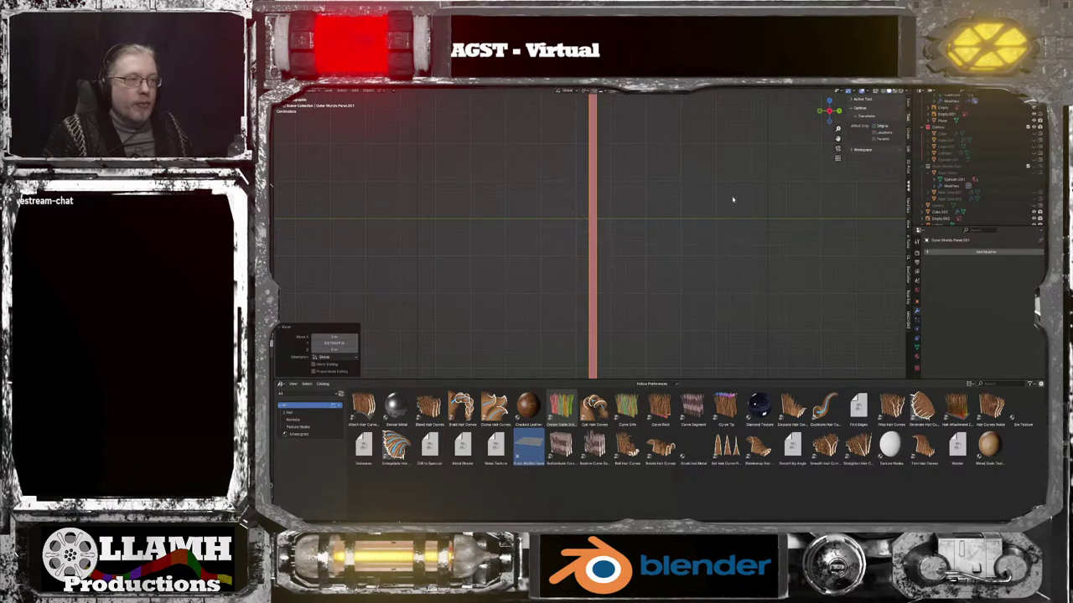
middle_click_drag(645, 239, 682, 186)
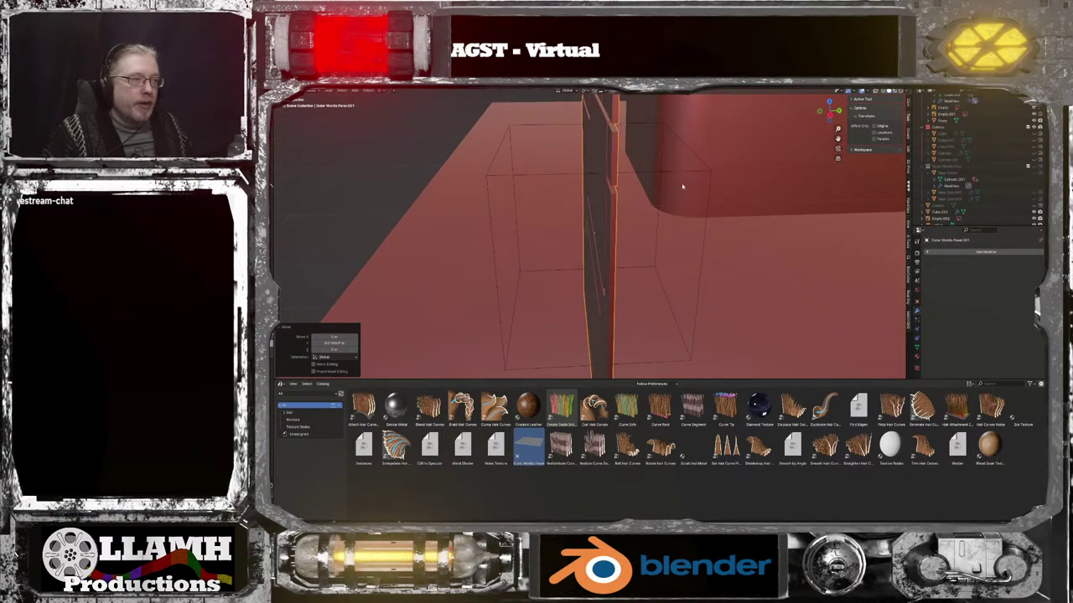
Scale the lattice up uniformly in front view until its outline matches the panel's outer edges
left_click(686, 172)
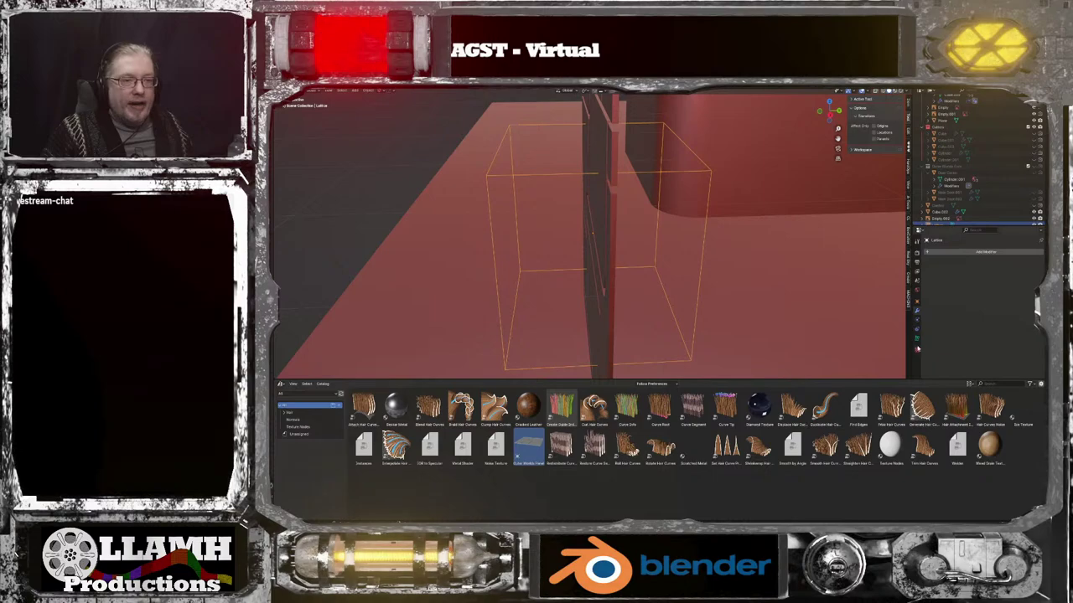
left_click(917, 339)
middle_click_drag(637, 260, 670, 247)
key("KP_1")
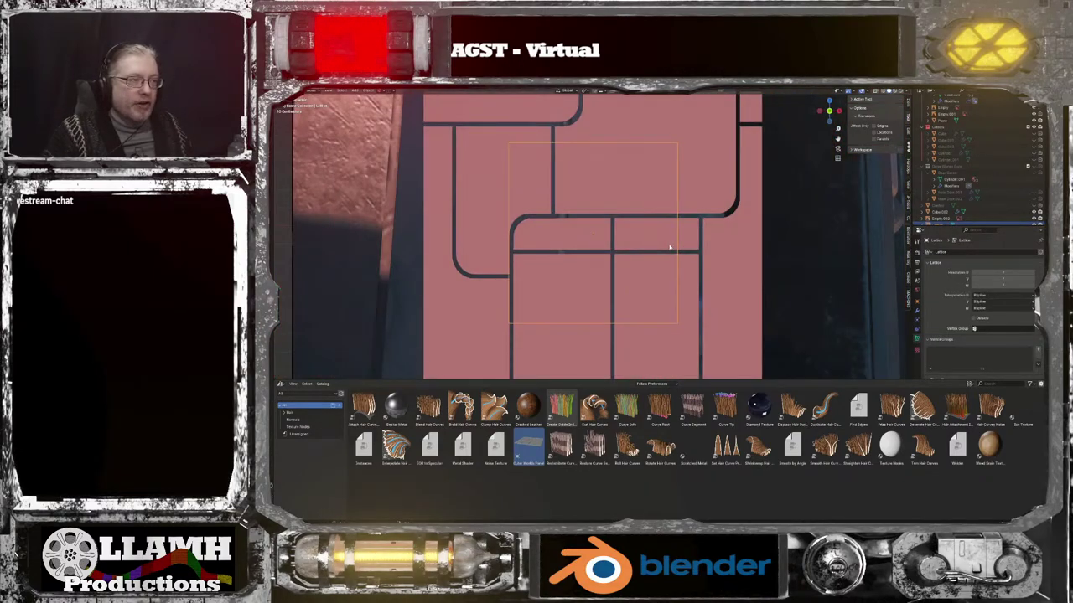
scroll(670, 247, "down", 4)
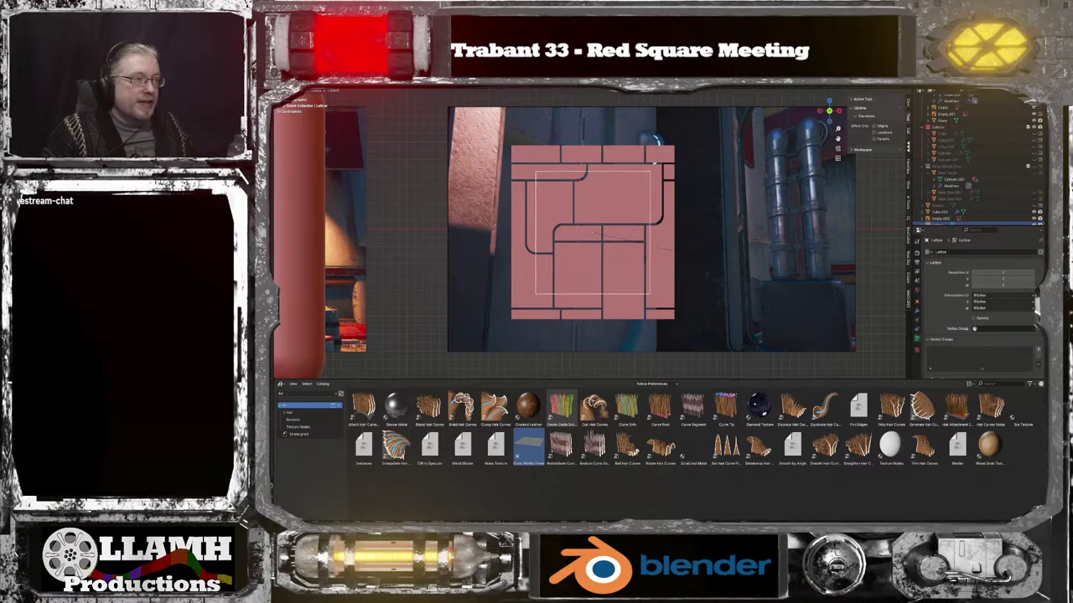
key("s")
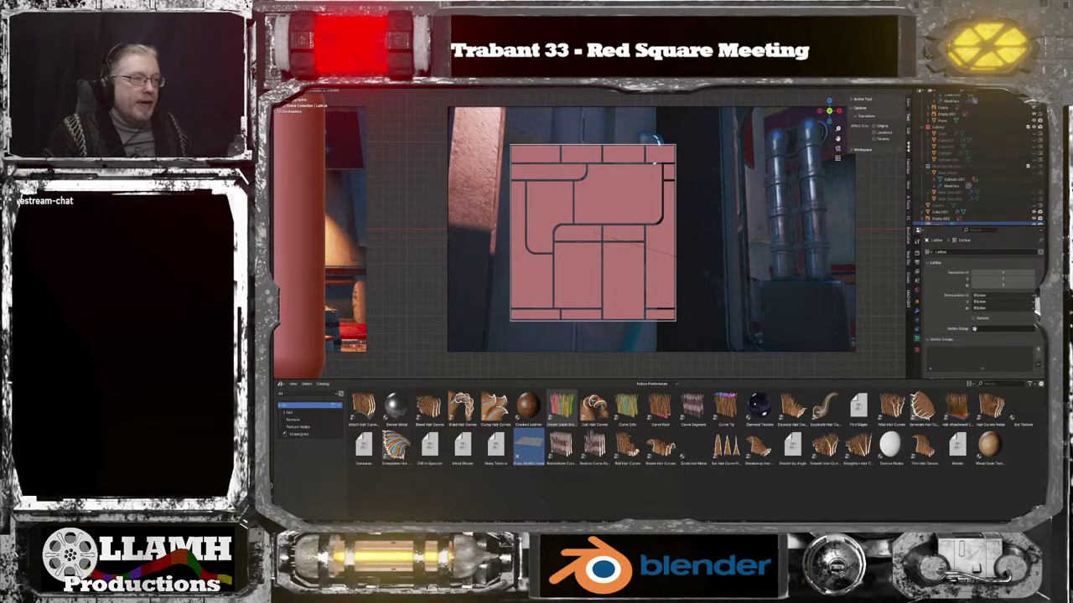
key("Return")
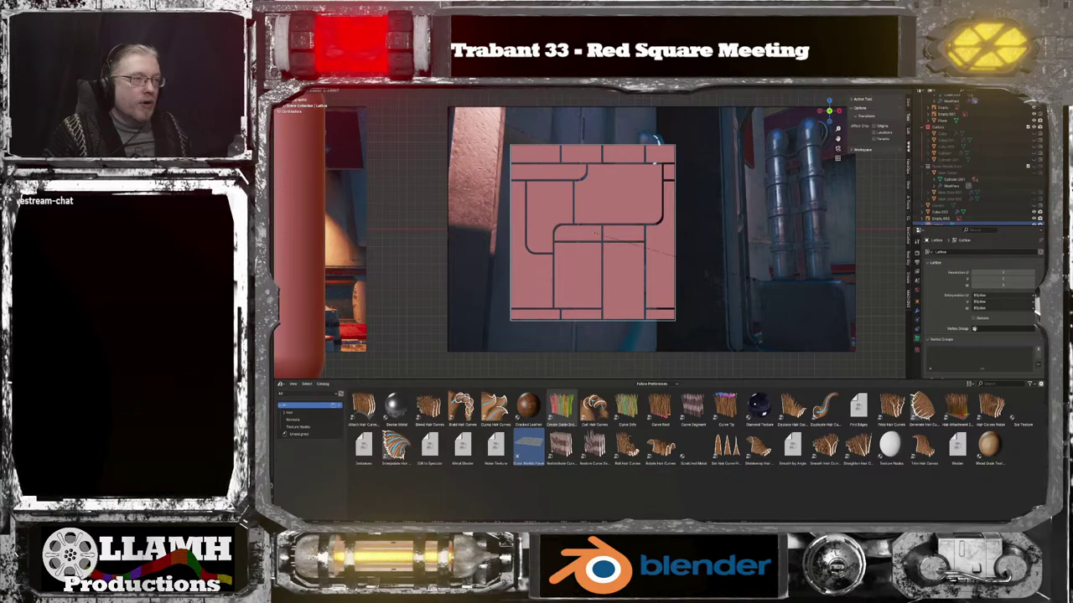
left_click(751, 282)
Flatten the lattice to a single layer by reducing its V resolution to 1, and check it against the panel's thickness
middle_click_drag(748, 285, 690, 306)
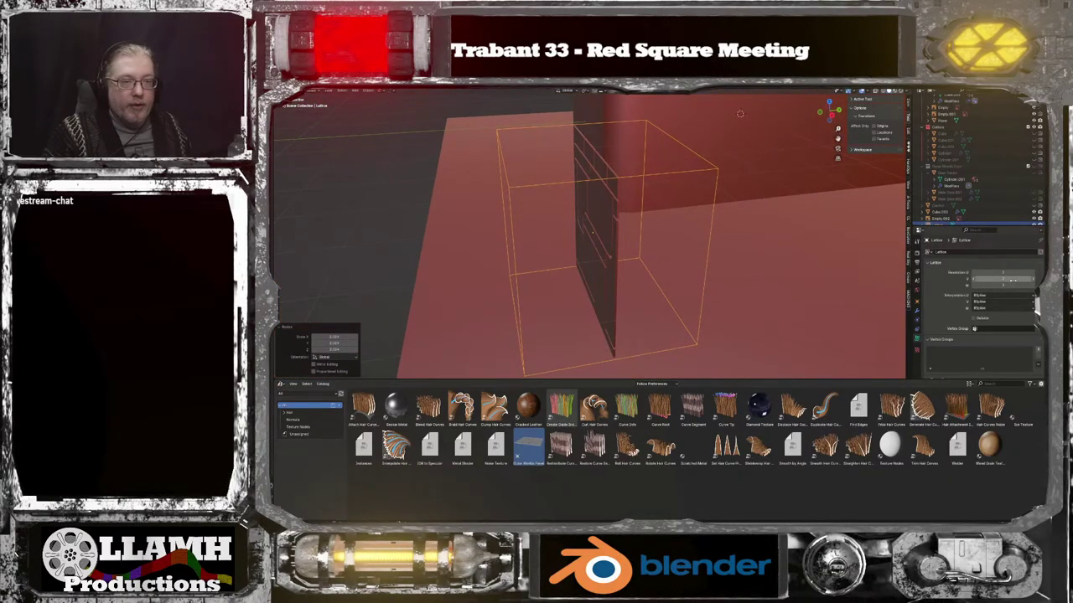
left_click(974, 279)
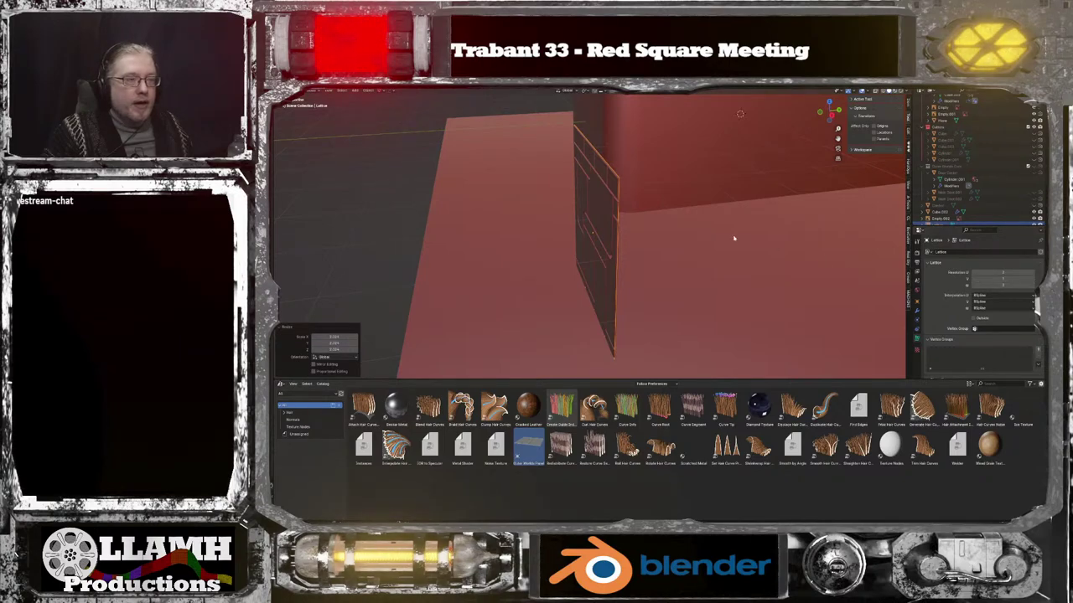
middle_click_drag(677, 239, 703, 235)
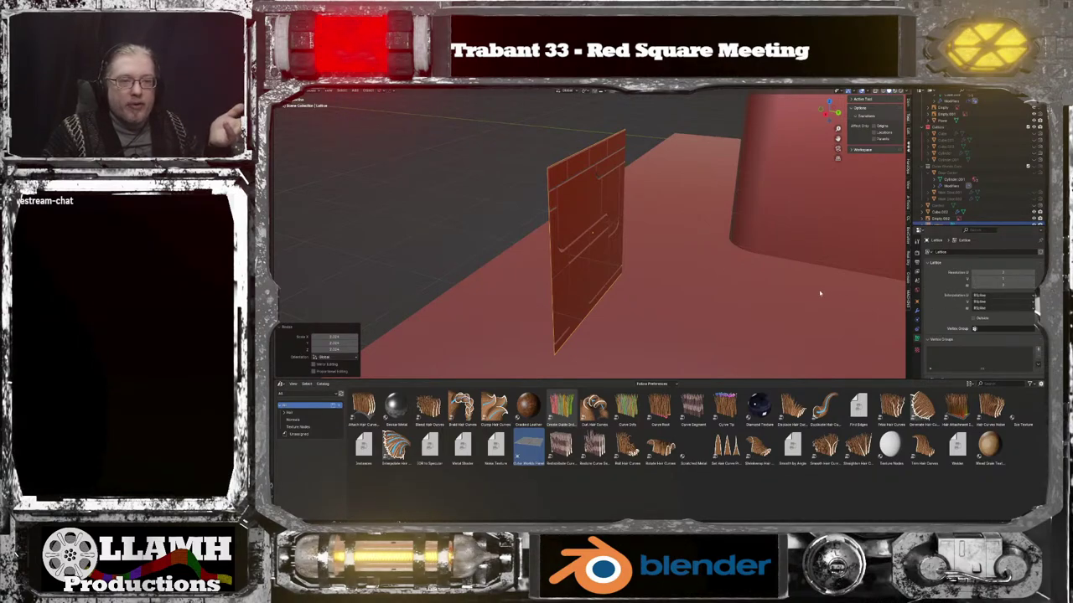
scroll(628, 295, "up", 3)
mouse_move(619, 287)
middle_mouse_down()
mouse_move(644, 296)
mouse_move(632, 292)
middle_mouse_up()
Snap the lattice to the active panel's relocated origin and check its alignment from the side
left_click(568, 185)
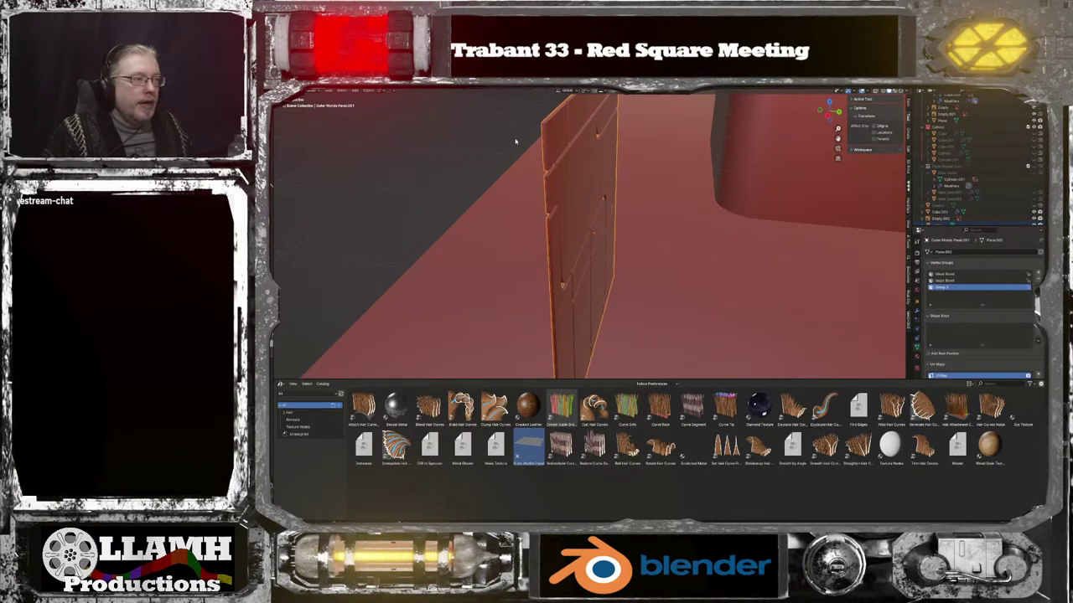
left_click(372, 90)
mouse_move(407, 131)
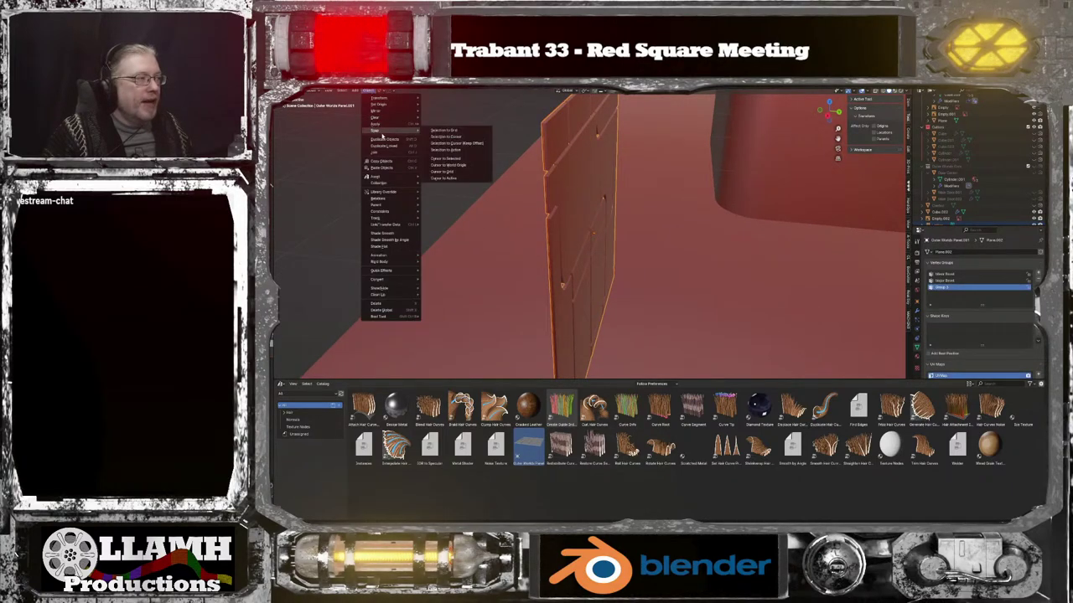
left_click(452, 152)
middle_click_drag(551, 195, 582, 197)
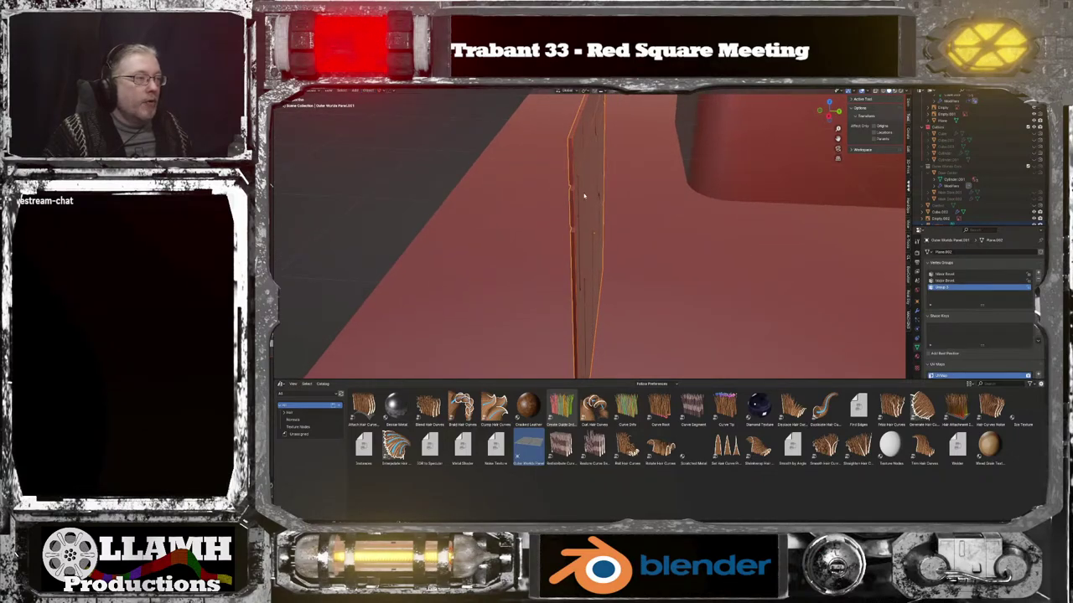
scroll(955, 201, "down", 3)
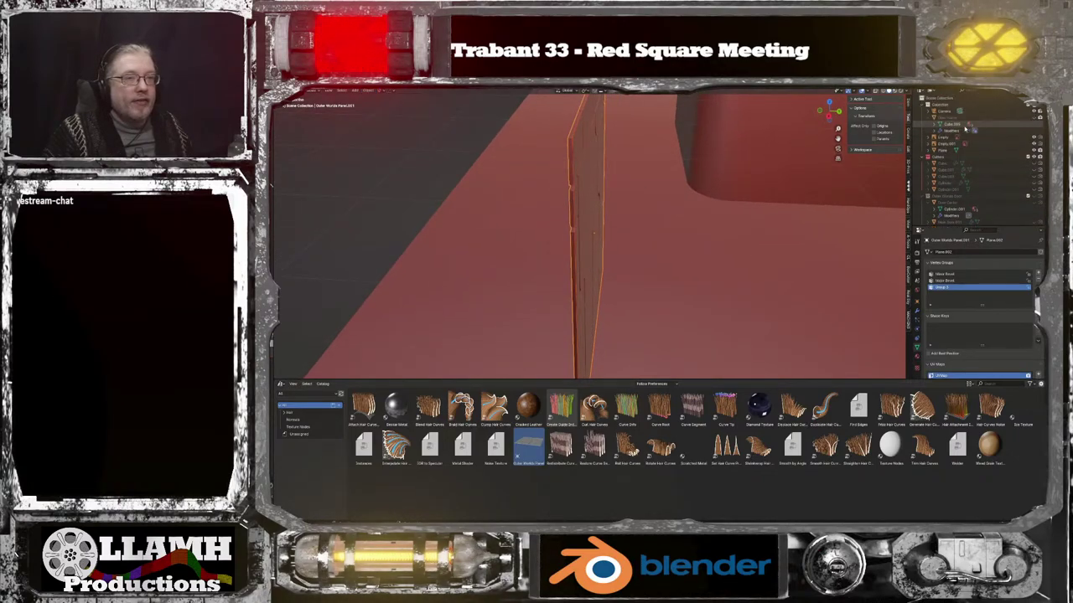
Set the lattice's resolution to 50 in both U and W
left_click(940, 205)
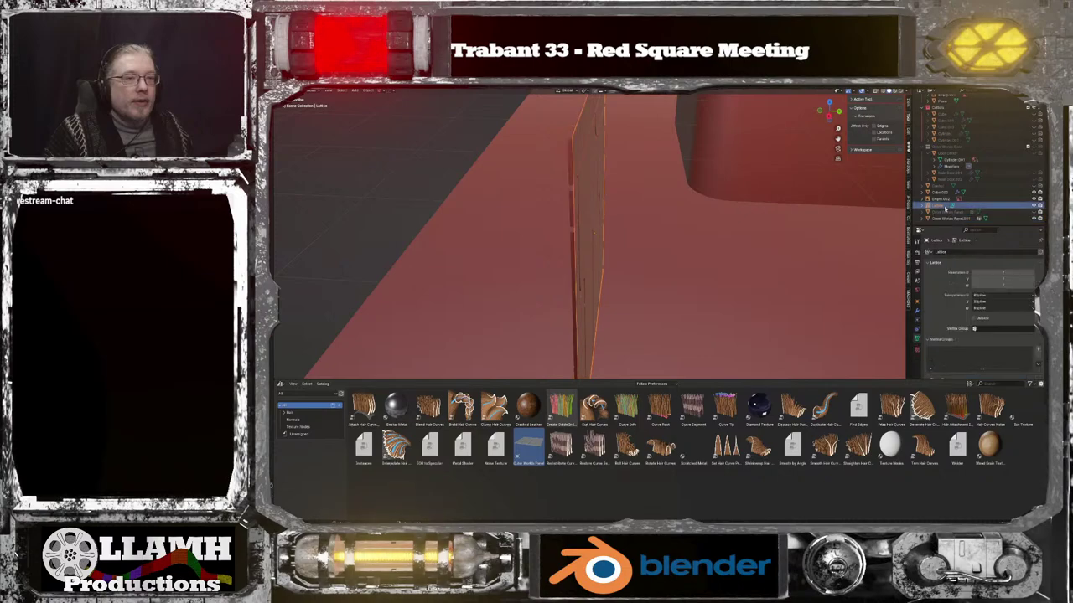
mouse_move(756, 217)
middle_mouse_down()
mouse_move(729, 209)
mouse_move(761, 216)
middle_mouse_up()
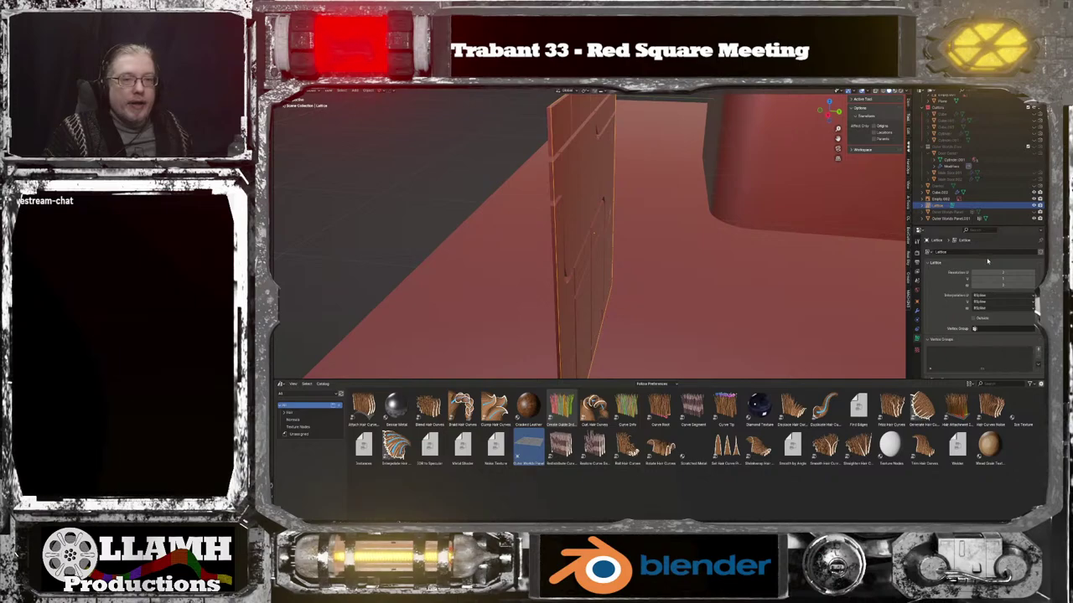
left_click(999, 272)
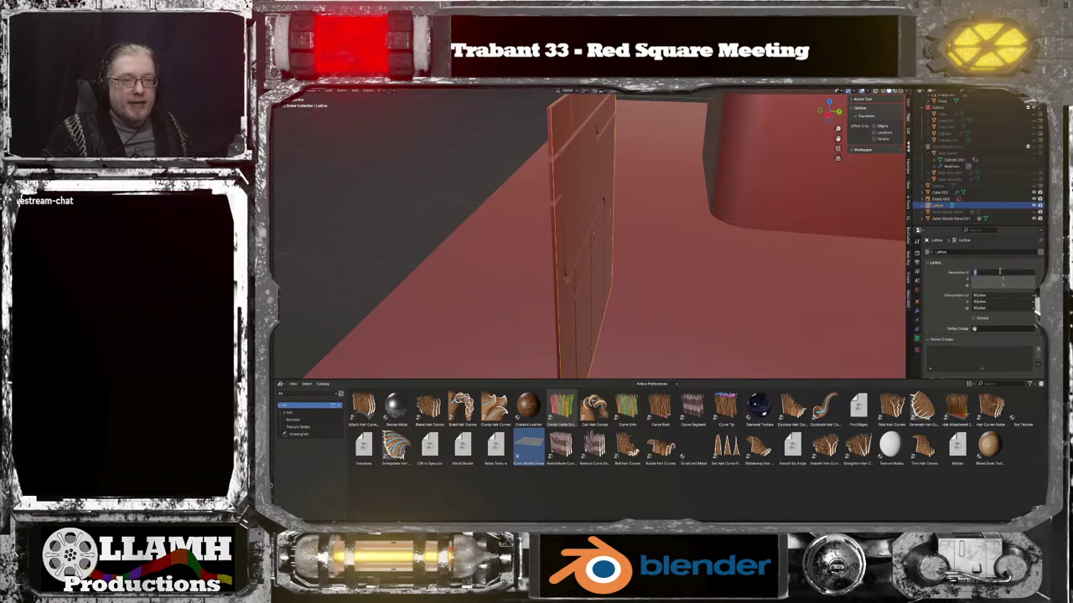
type("50")
key("Tab")
key("Tab")
type("50")
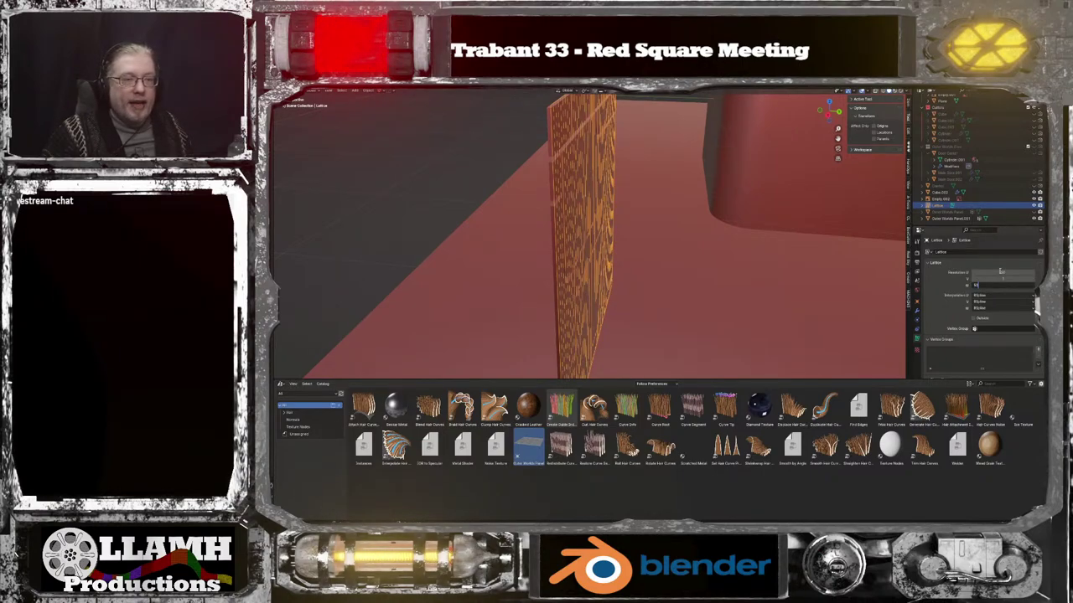
key("Tab")
middle_click_drag(680, 225, 759, 224)
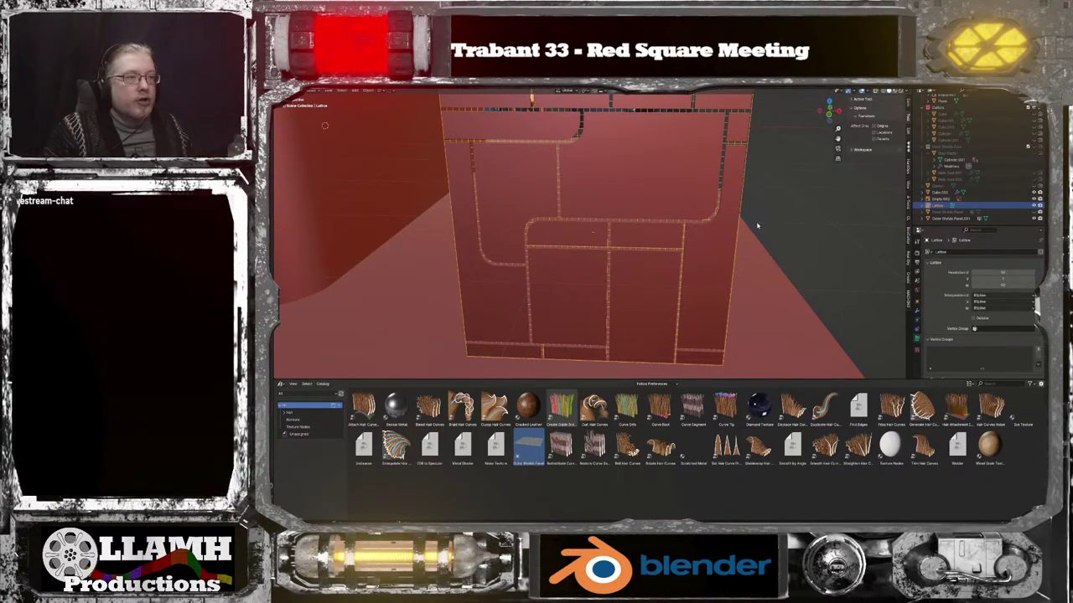
Inspect the panel's mesh in Edit Mode from the front, side and back, and return to Object Mode
scroll(757, 225, "up", 2)
left_click(679, 182, "shift")
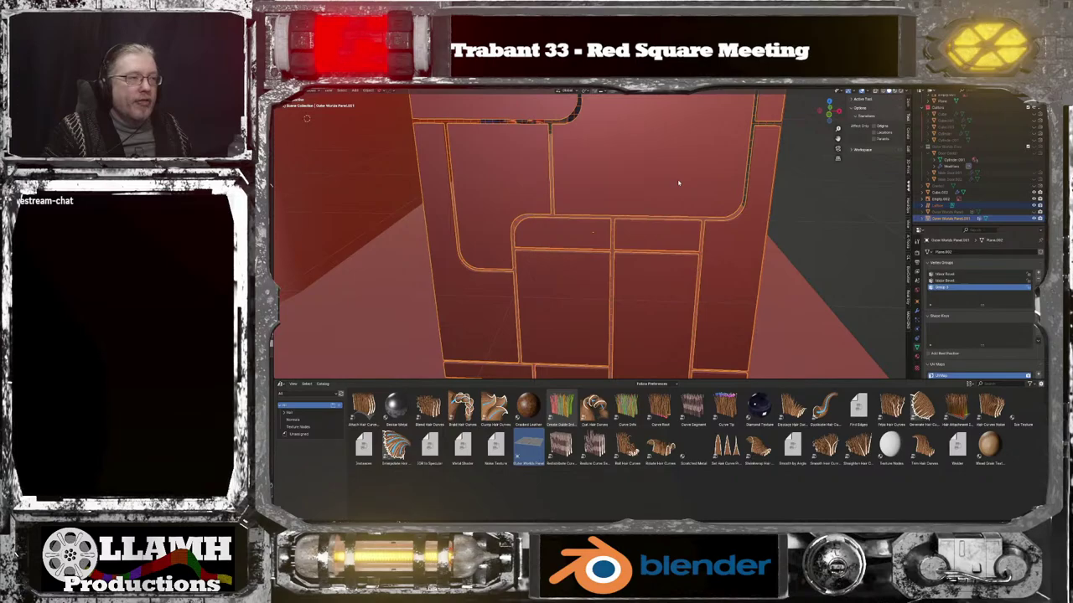
key("Tab")
left_click(703, 185)
middle_click_drag(702, 184, 569, 176)
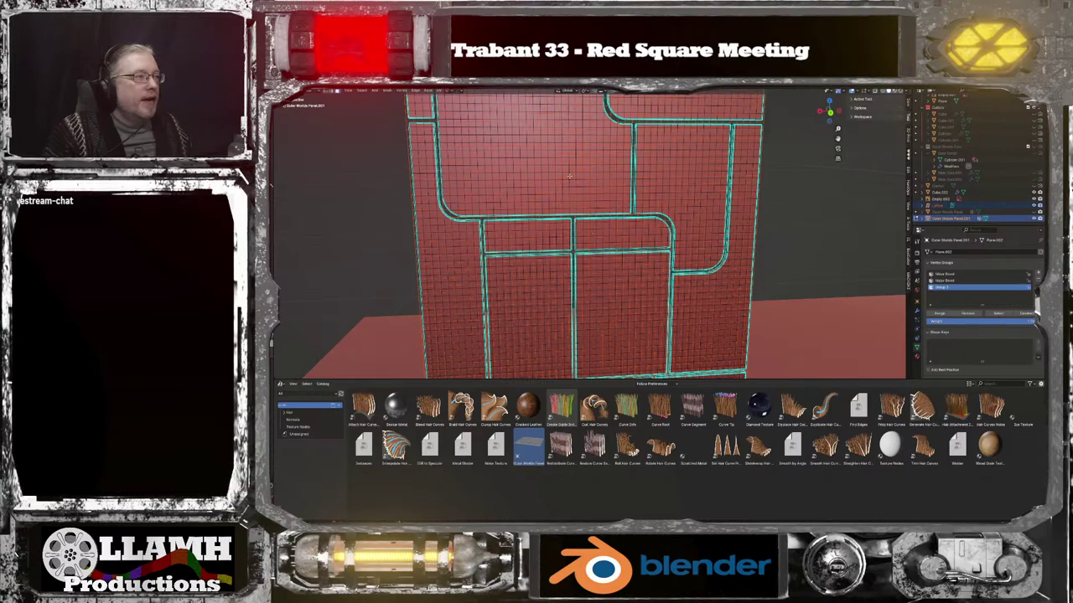
key("KP_1")
key("KP_3")
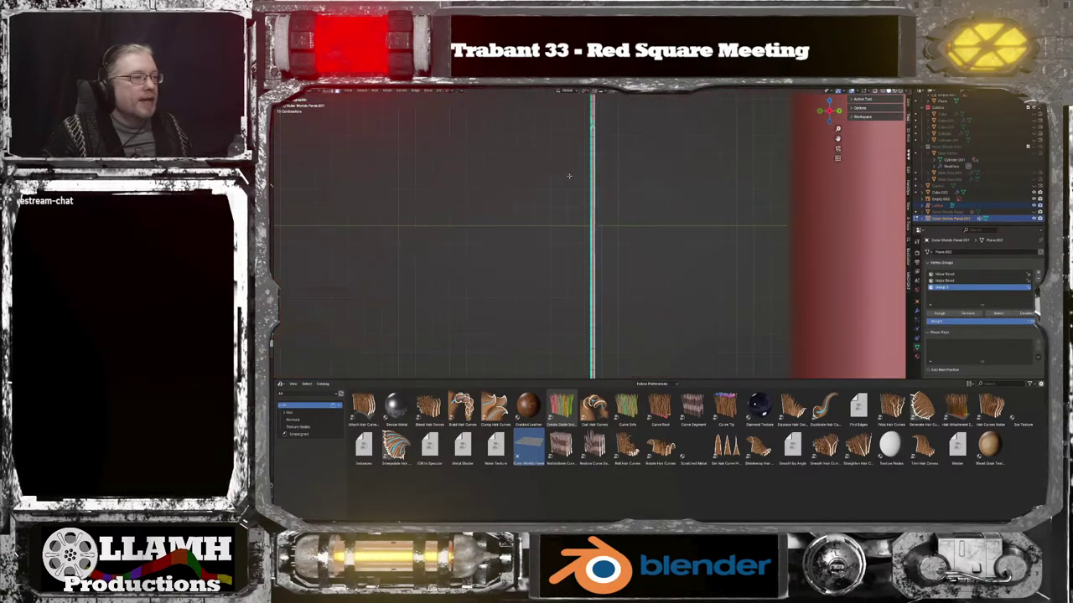
middle_click_drag(747, 178, 663, 190)
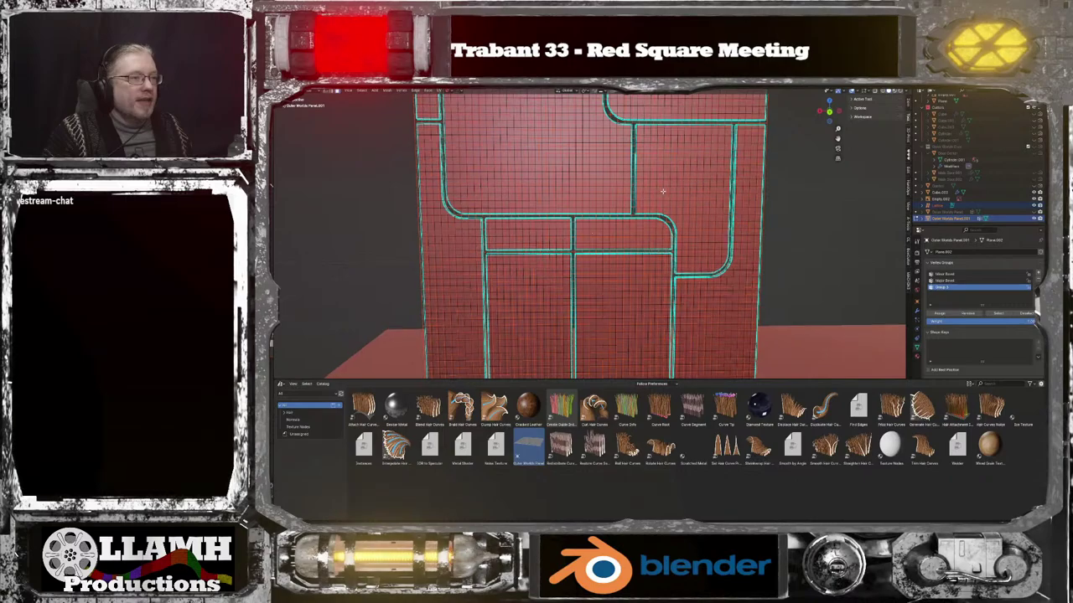
scroll(663, 190, "down", 1)
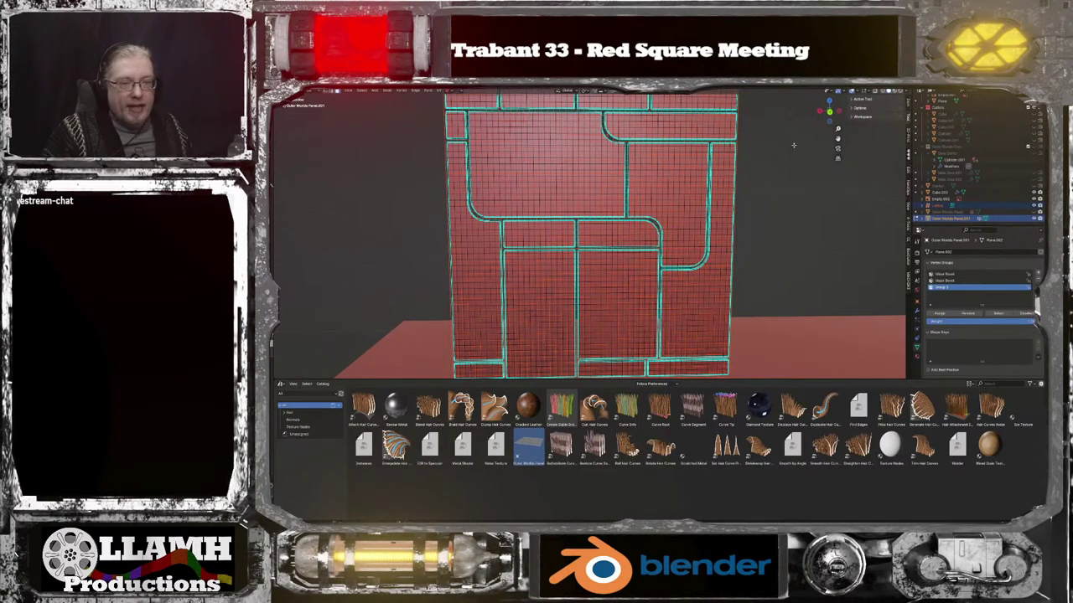
middle_click_drag(840, 221, 767, 145)
key("ctrl+Tab")
left_click(783, 155)
scroll(783, 156, "down", 1)
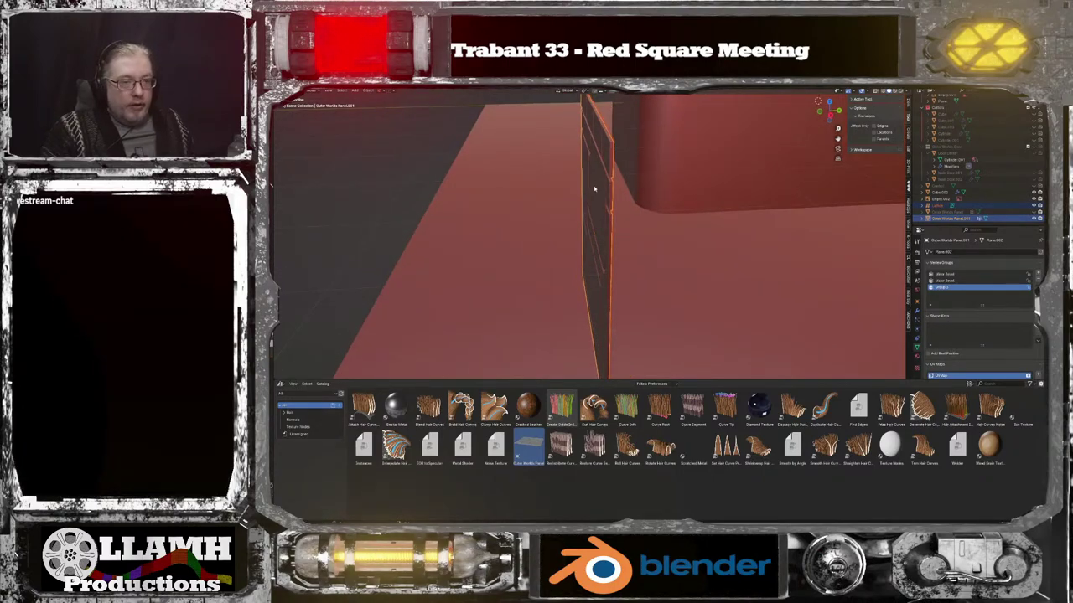
Add a Lattice modifier to the panel and set the lattice as its deforming object
middle_click_drag(621, 202, 593, 187)
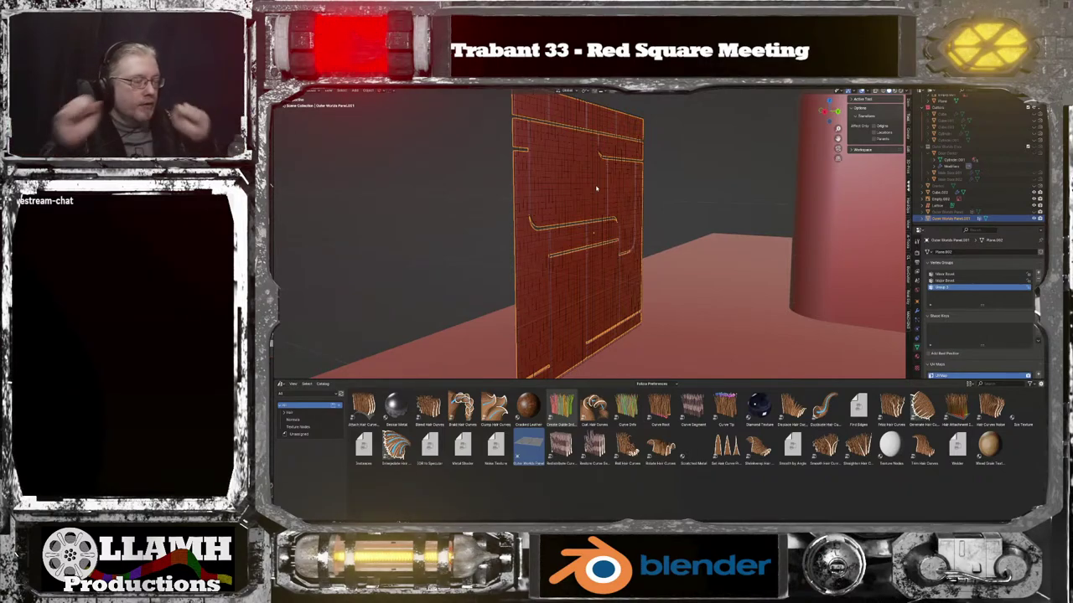
middle_click_drag(598, 191, 635, 205)
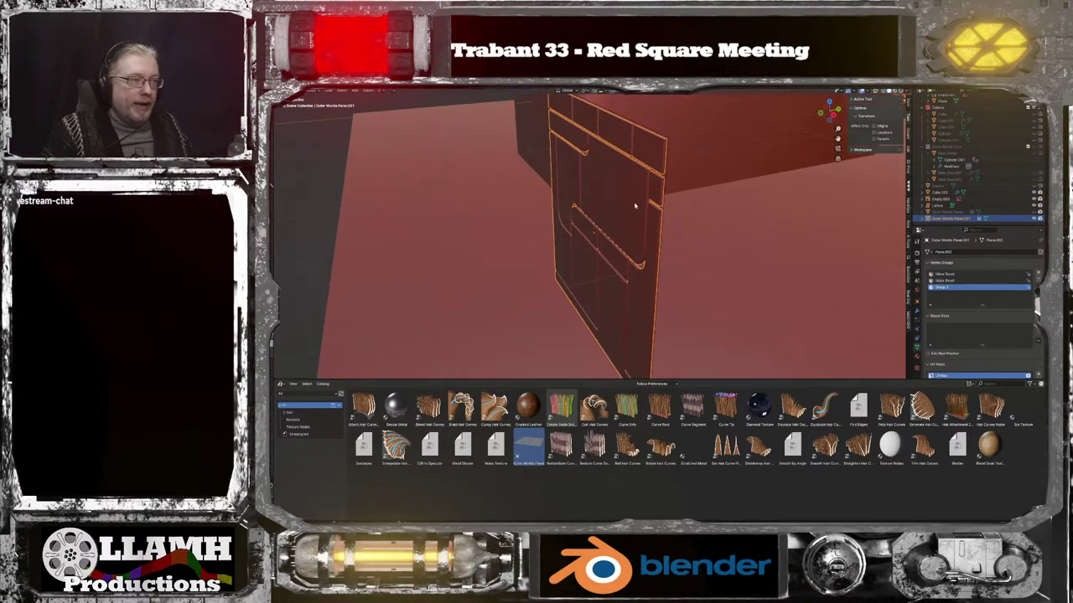
left_click(917, 314)
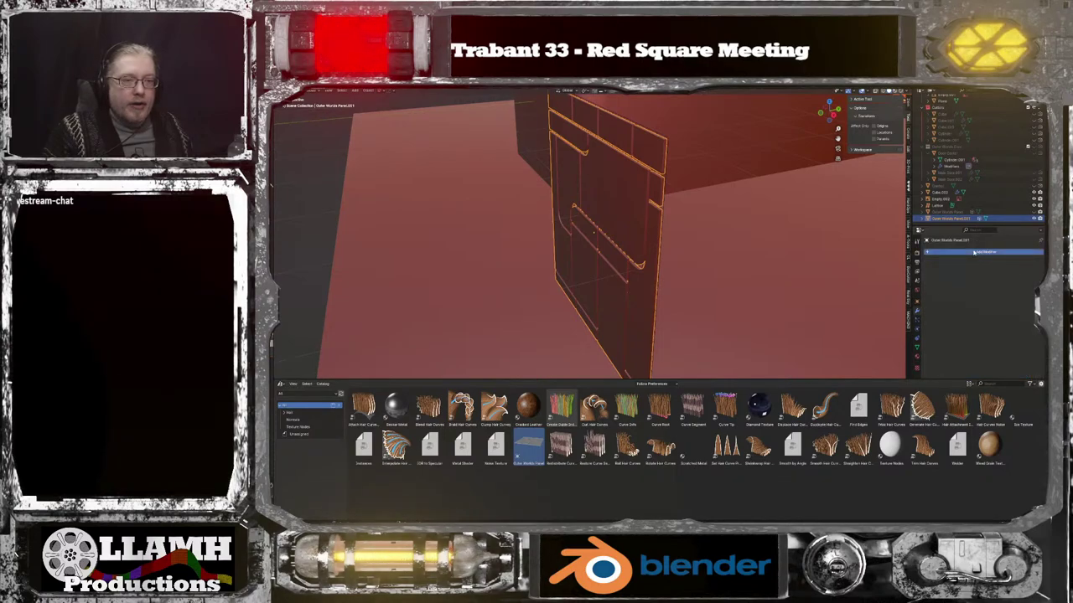
left_click(973, 251)
mouse_move(968, 228)
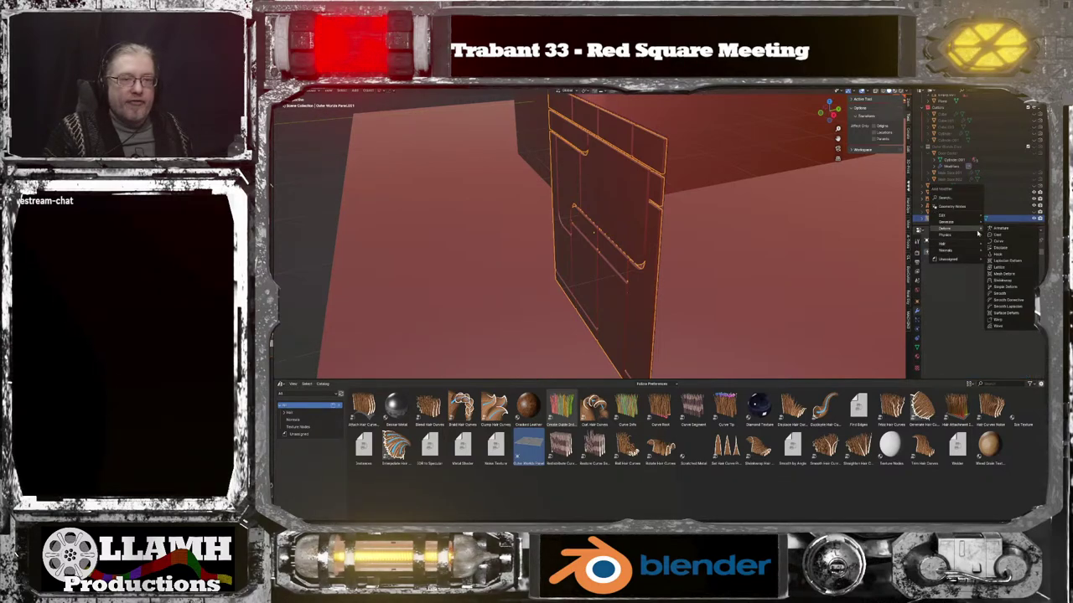
left_click(1013, 268)
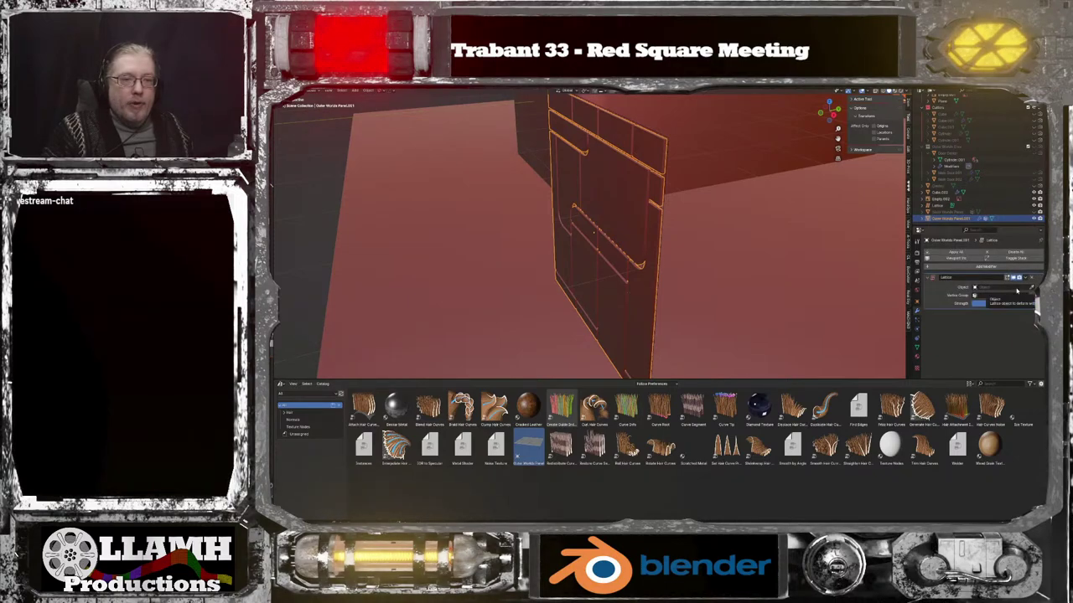
left_click(1010, 287)
left_click(997, 300)
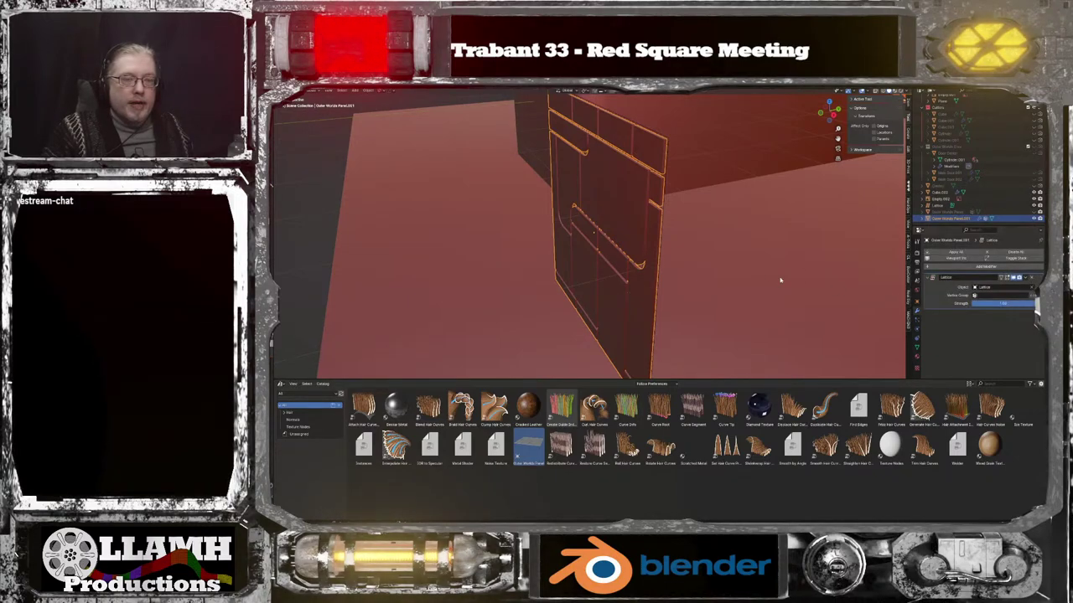
Enter Edit Mode on the lattice and move a control point near the panel's upper corner to deform the surface
middle_click_drag(719, 266, 547, 170)
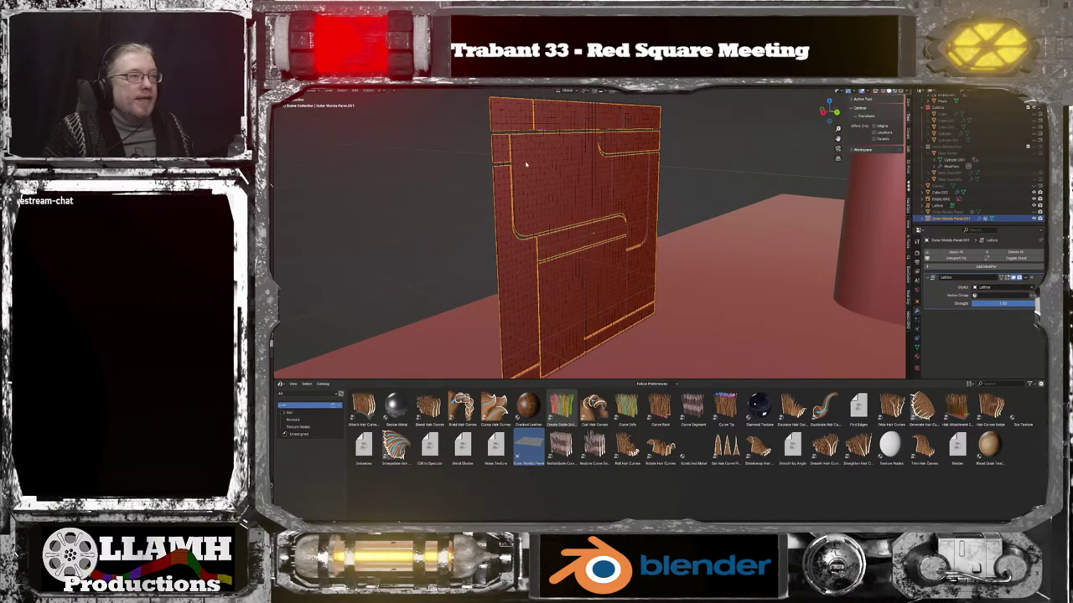
left_click(938, 205)
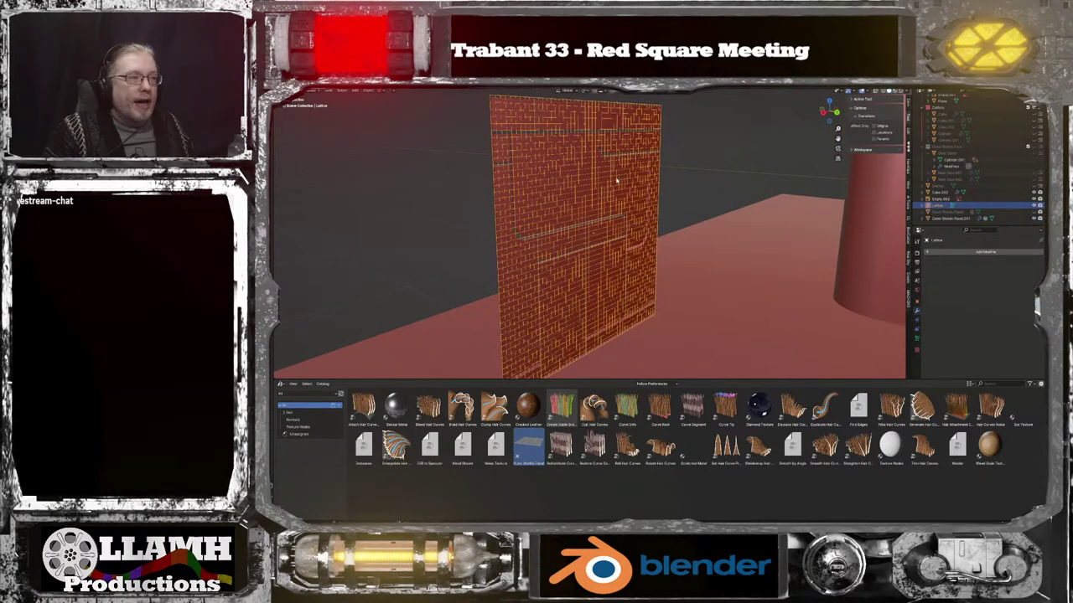
scroll(618, 180, "up", 2)
key("Tab")
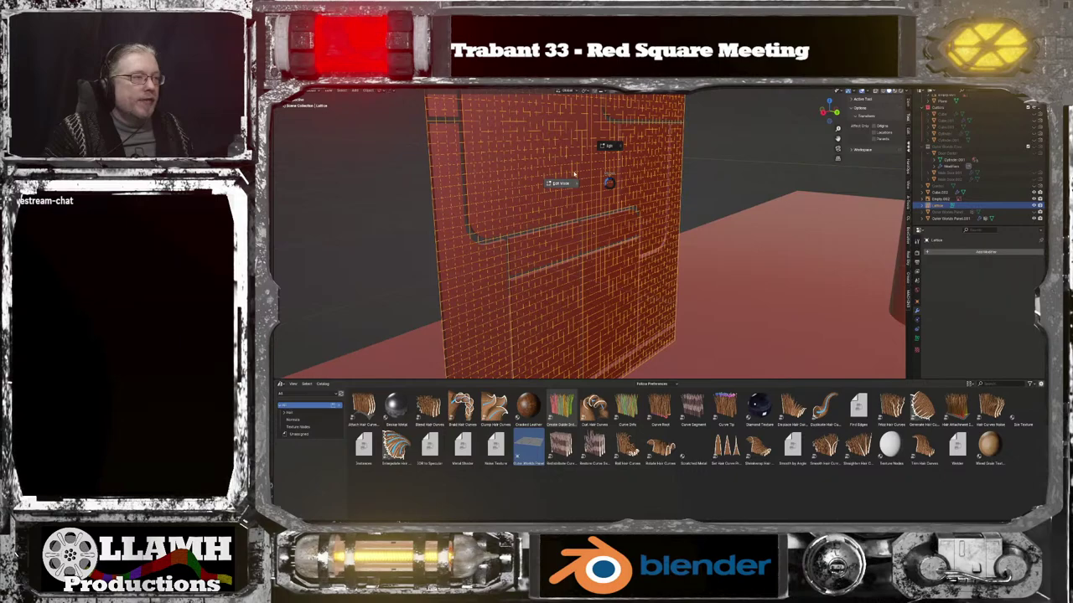
left_click(528, 182)
middle_click_drag(474, 160, 497, 175)
key("g")
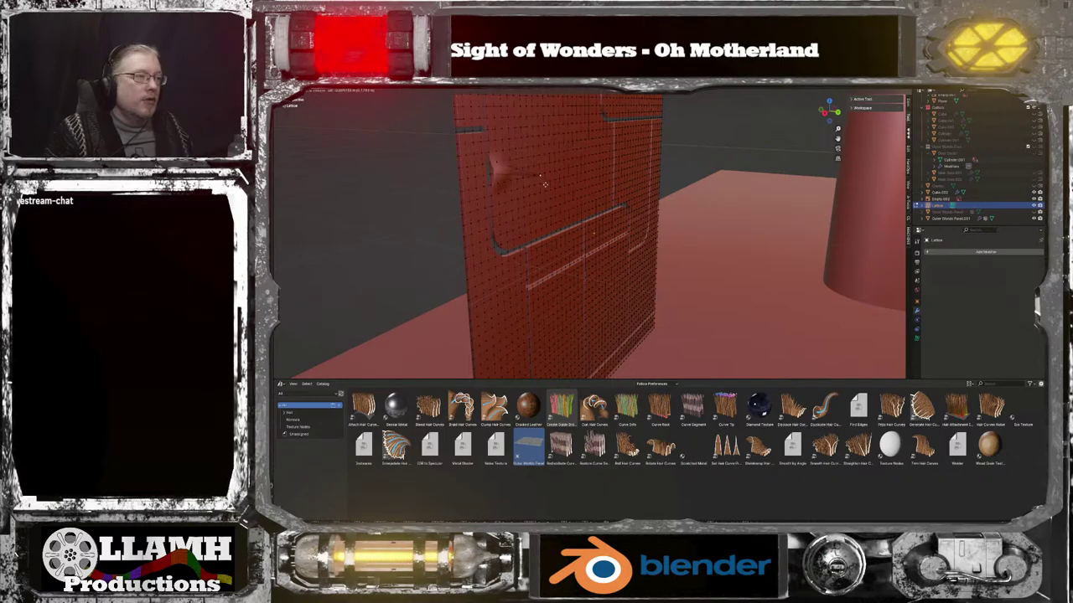
left_click(484, 181)
Return to Object Mode and select the panel, examining its deformed area from the opposite side
middle_click_drag(485, 181, 590, 208)
key("Tab")
left_click(663, 170)
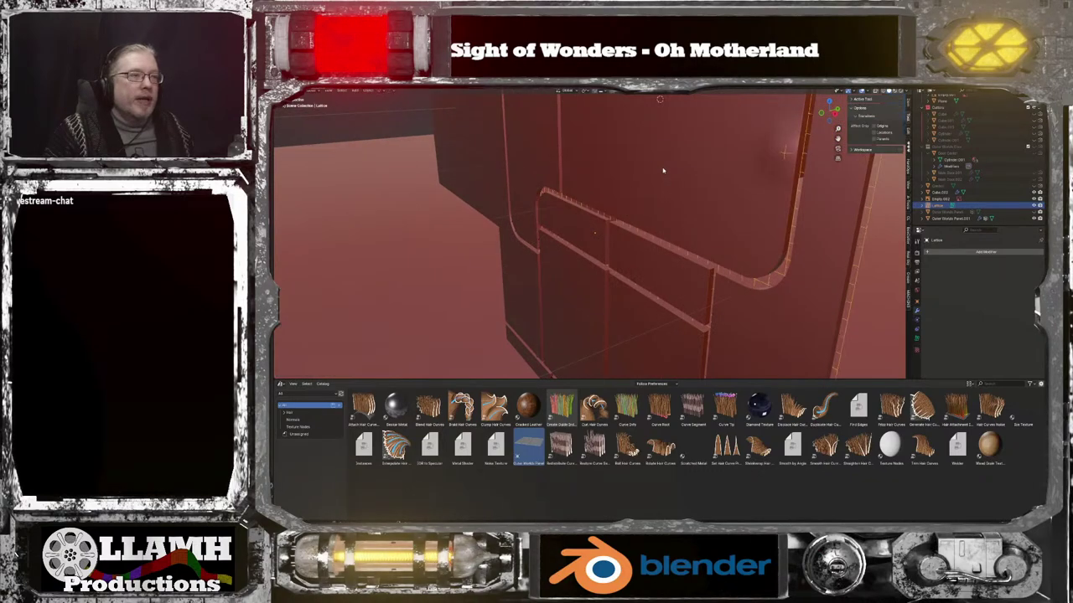
middle_click_drag(665, 171, 680, 211)
left_click(682, 170)
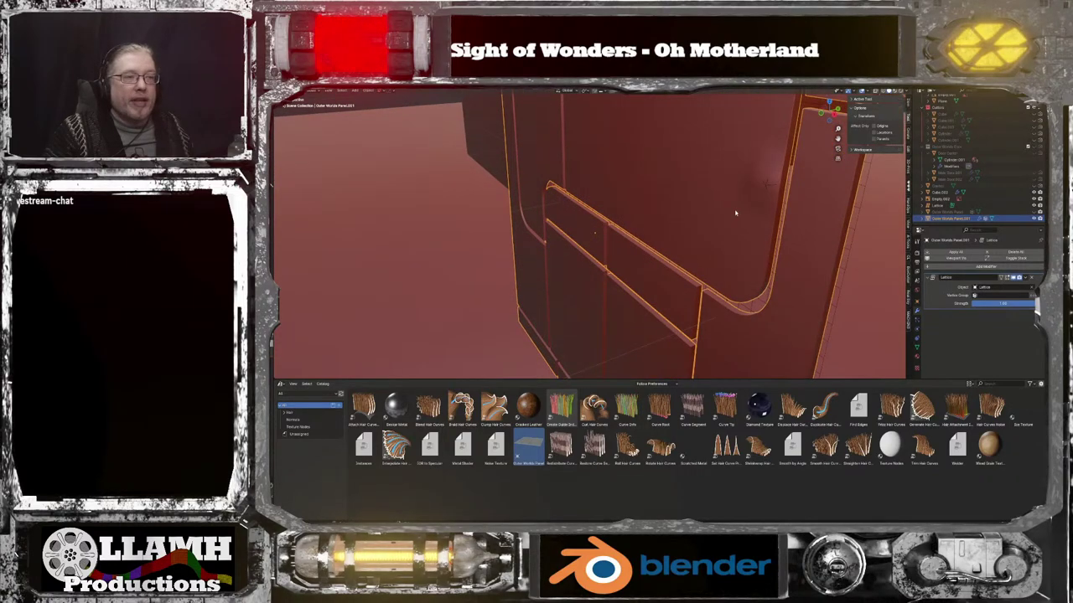
Undo the control point move that deformed the panel and leave the lattice in Object Mode
key("ctrl+z")
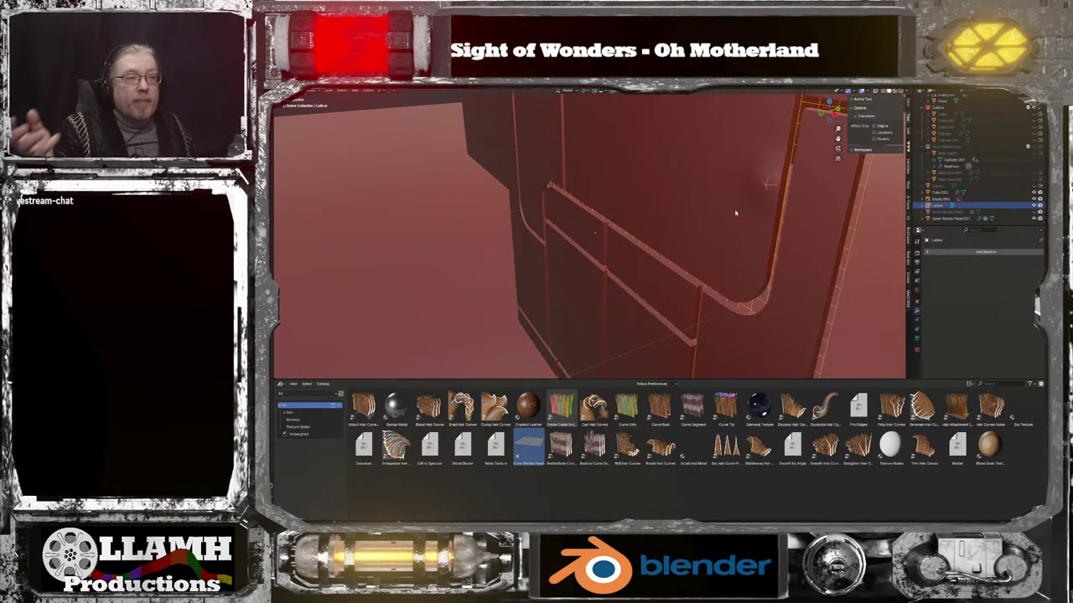
scroll(734, 210, "down", 2)
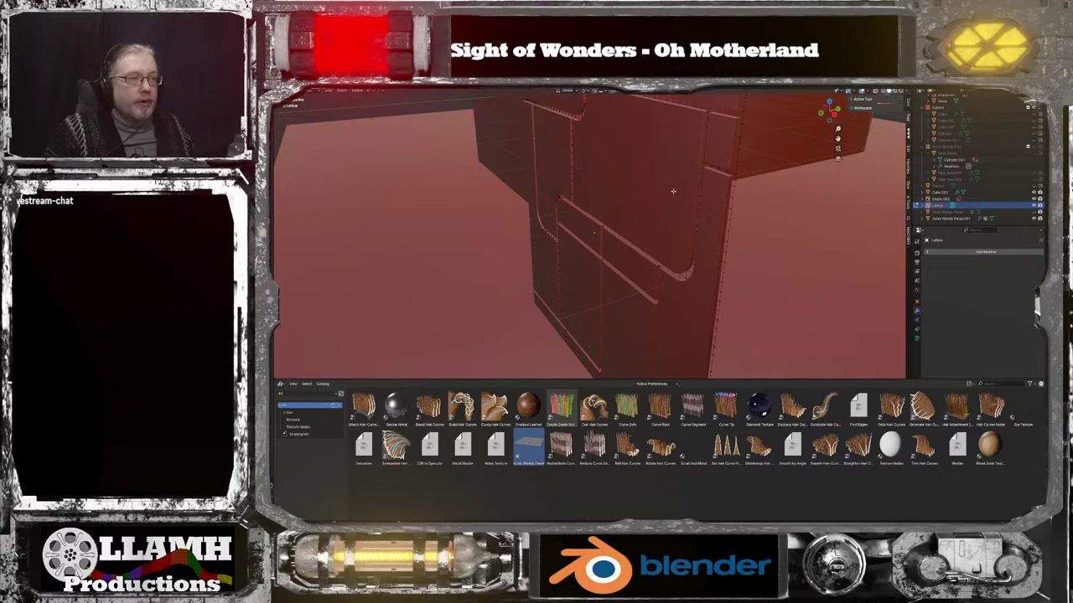
key("ctrl+Tab")
middle_click_drag(669, 170, 750, 168)
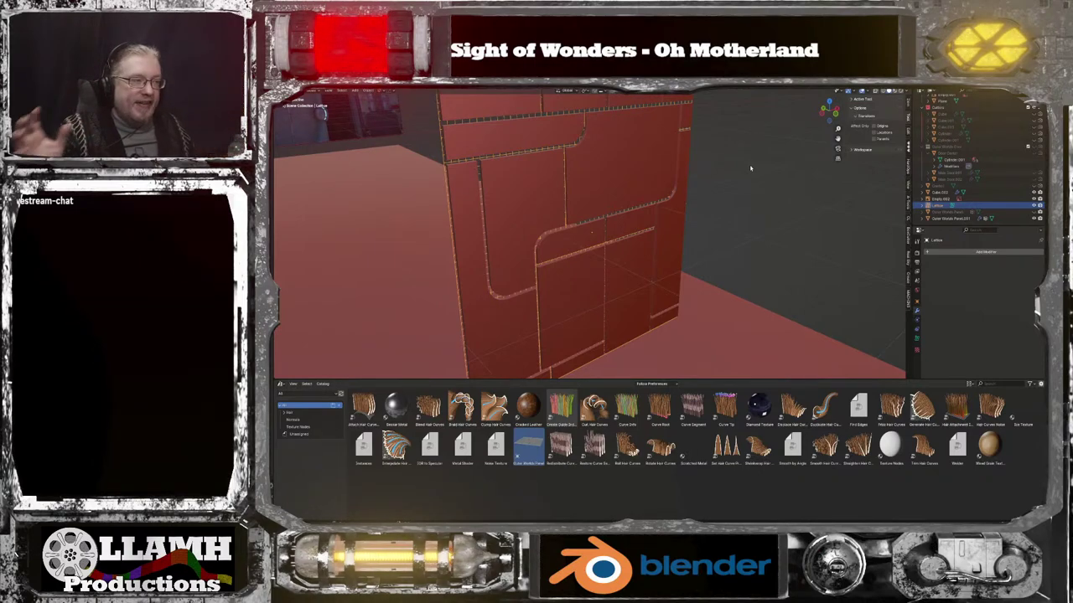
middle_click_drag(751, 168, 603, 196)
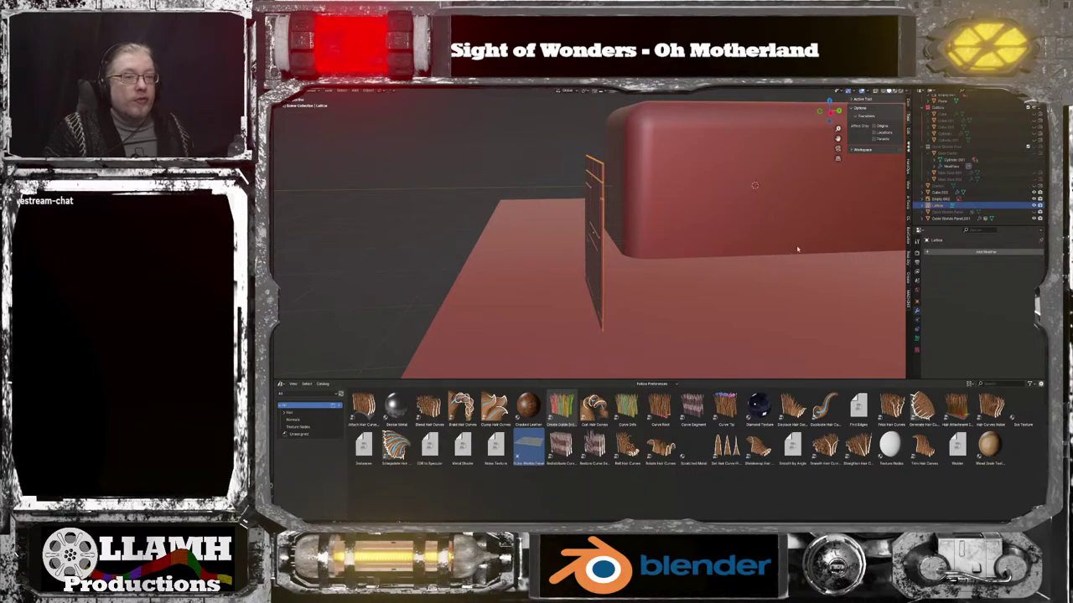
middle_click_drag(771, 214, 651, 227)
Select the panel together with its lattice and rotate both about 45° around the Z axis
left_click(622, 212)
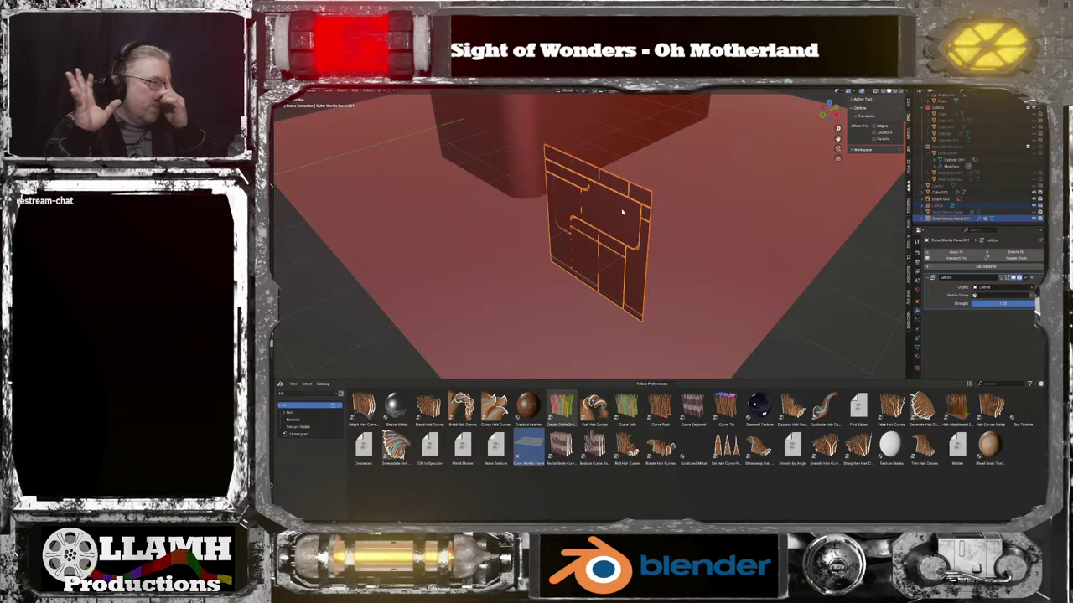
key("Tab")
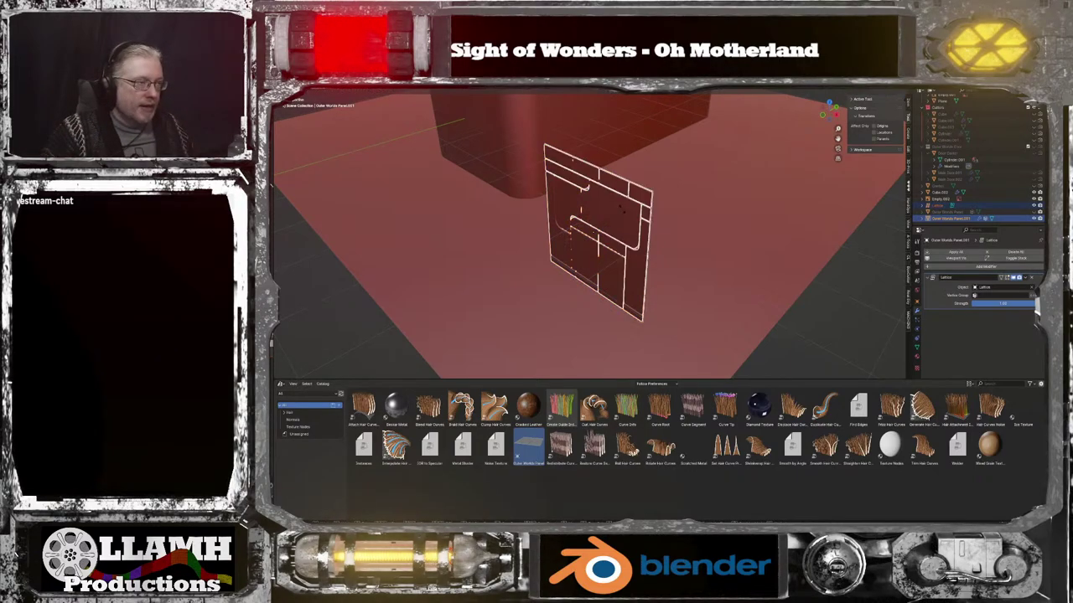
key("z")
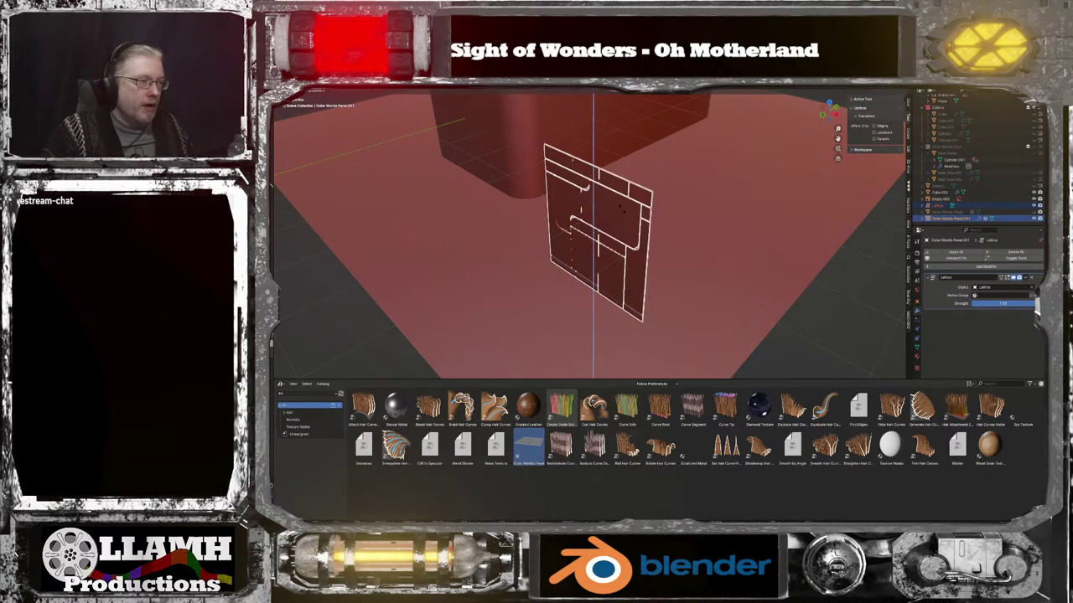
left_click(622, 212)
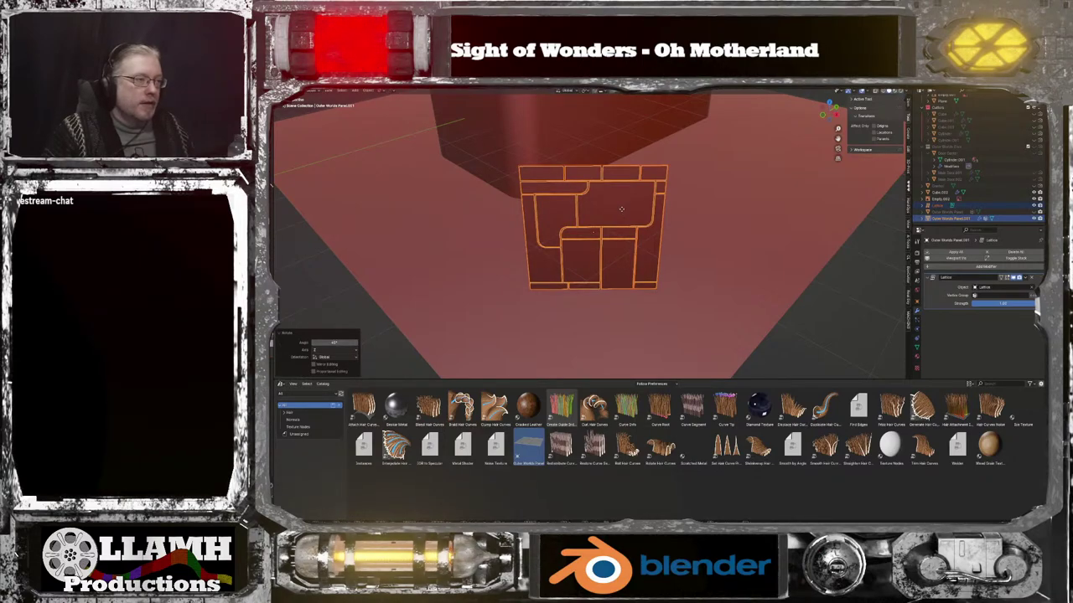
Move the panel and lattice along the X and Y axes to the box's nearest rounded vertical corner
key("g")
left_click(499, 172)
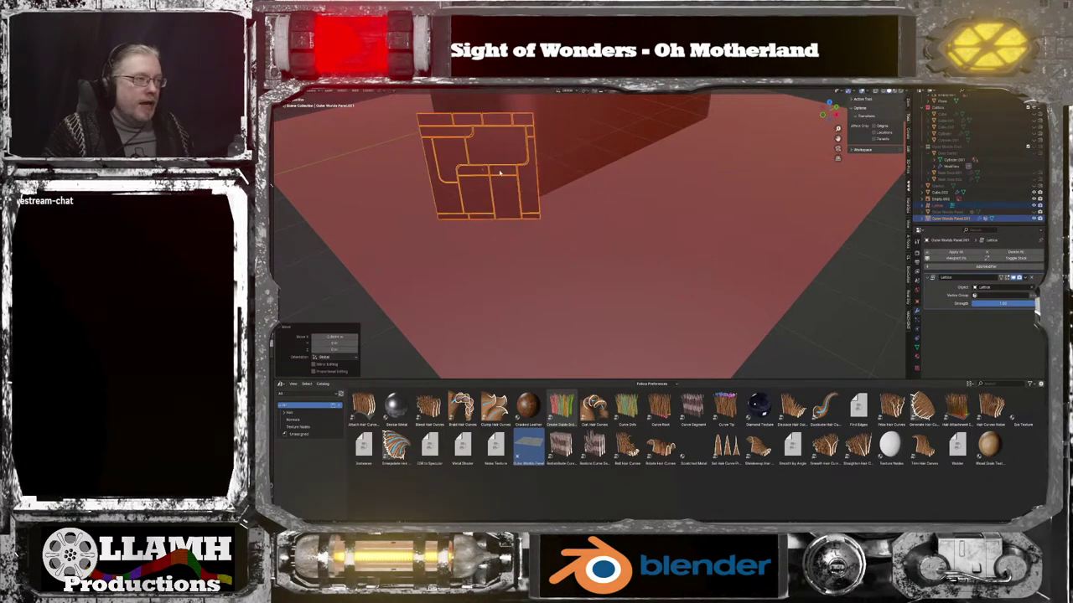
key("g")
left_click(540, 168)
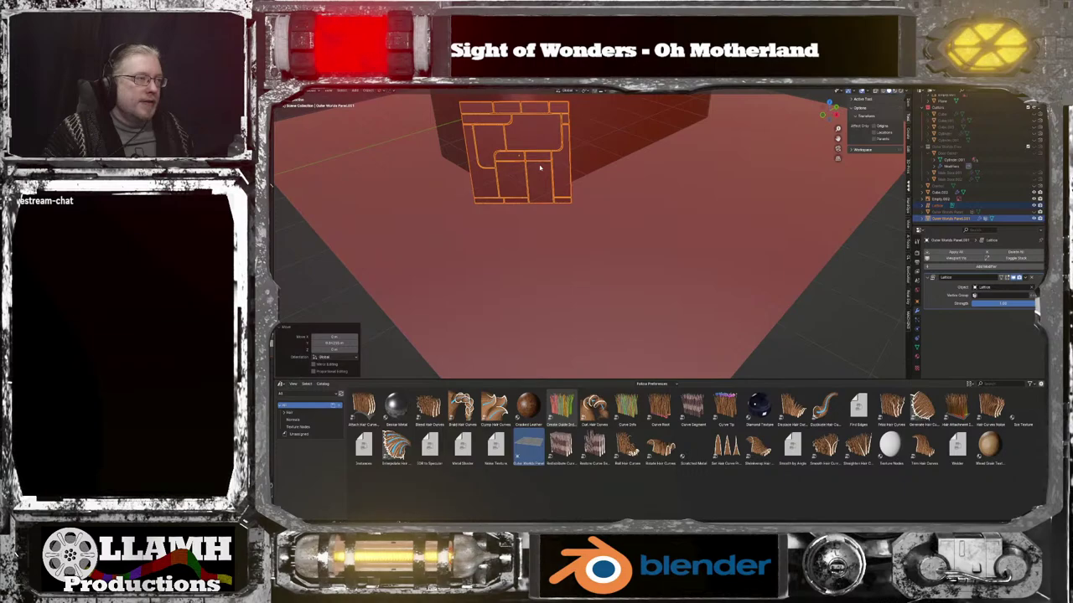
middle_click_drag(540, 168, 504, 266)
key("g")
key("x")
left_click(522, 233)
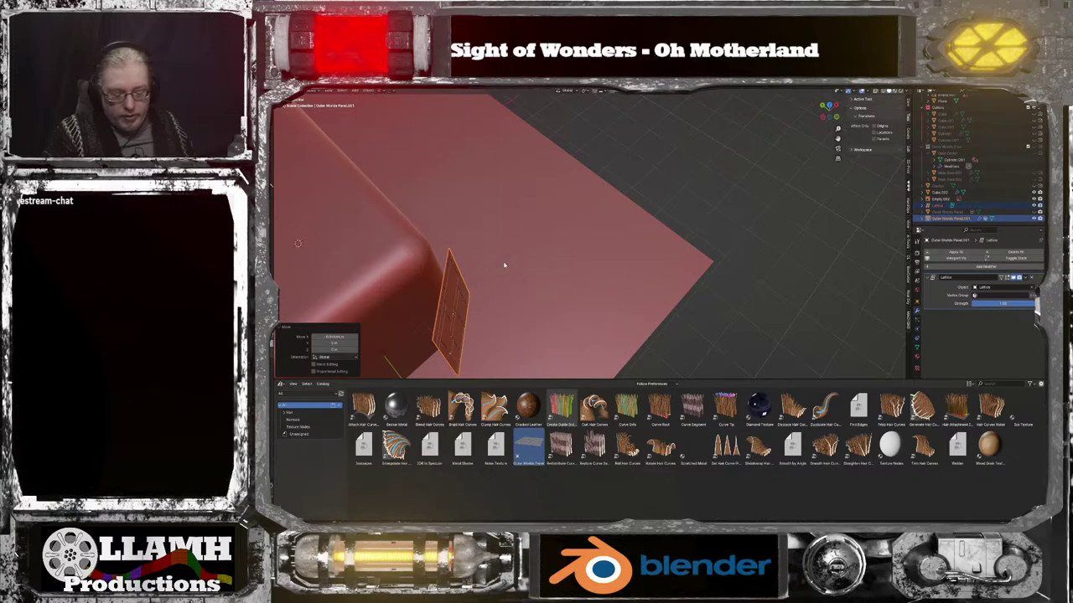
In top view, fine-tune the panel and lattice along X and Y so they sit diagonally against the box's rounded corner
key("KP_7")
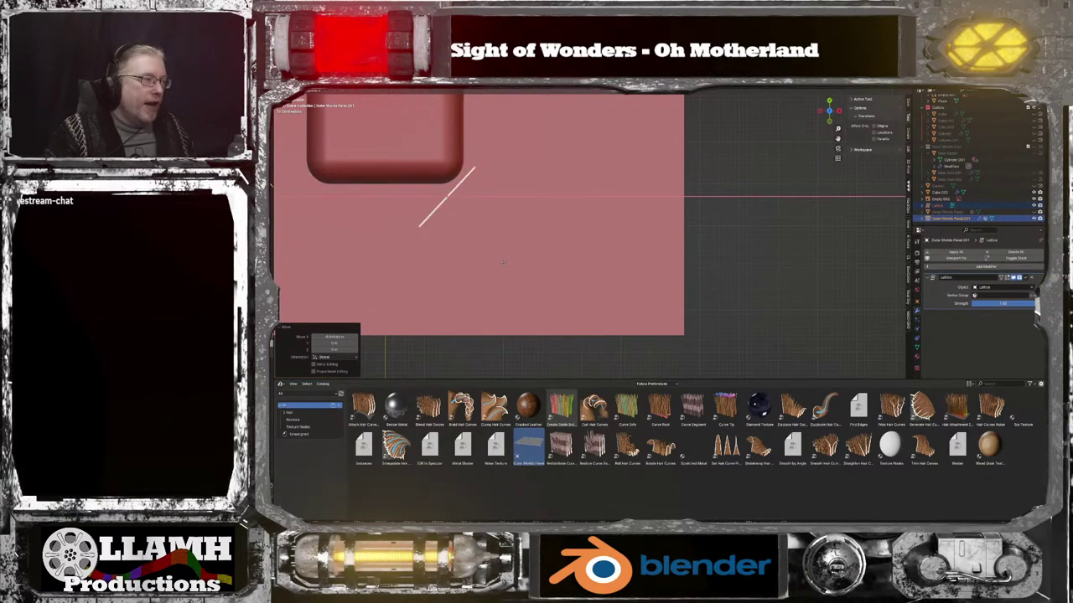
key("g")
left_click(513, 267)
key("g")
key("y")
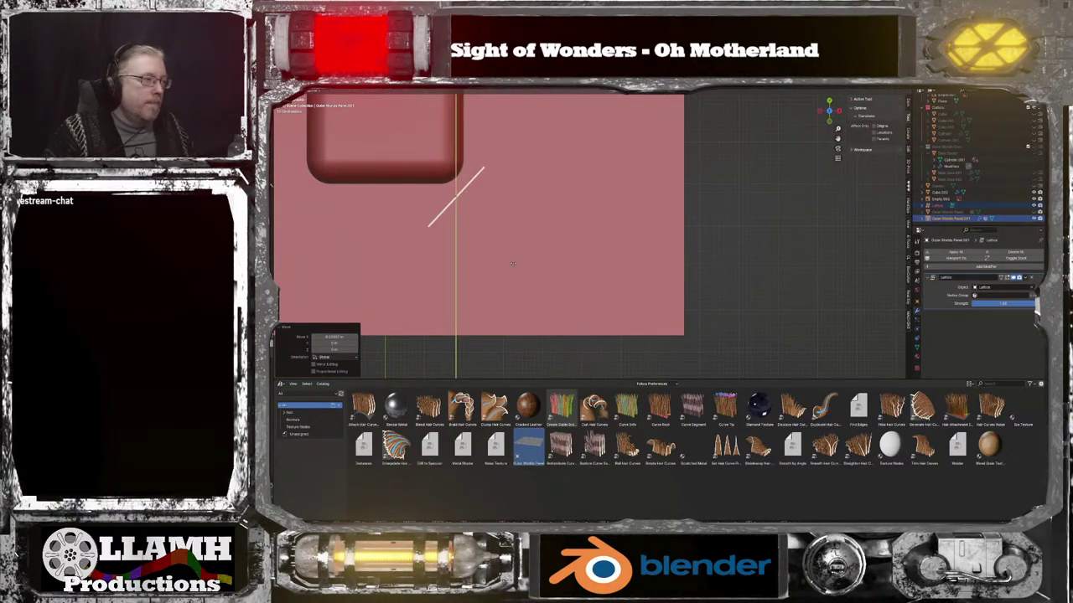
left_click(538, 244)
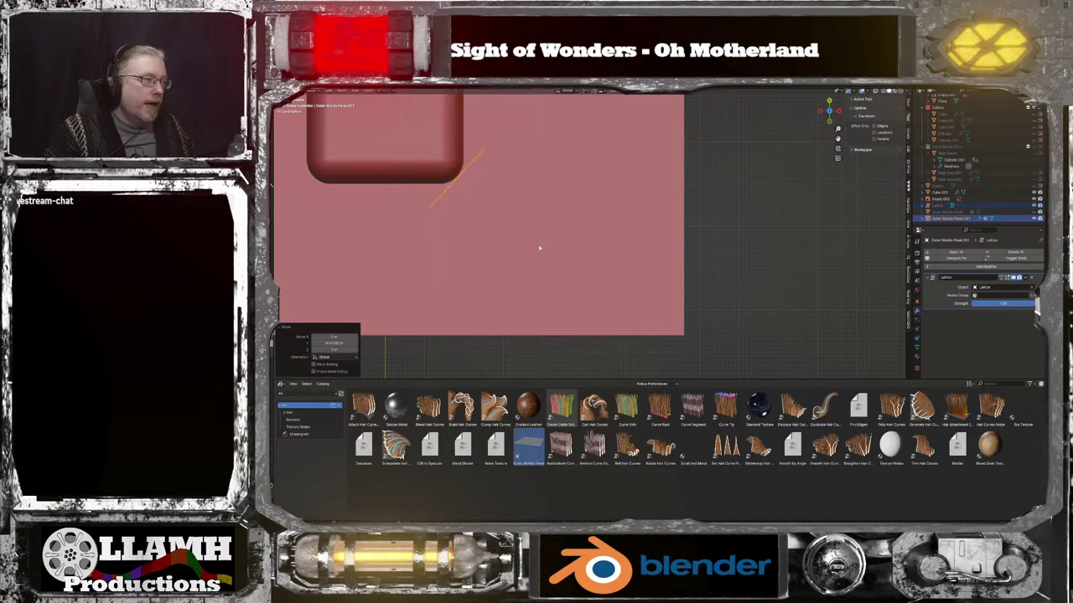
key("g")
key("x")
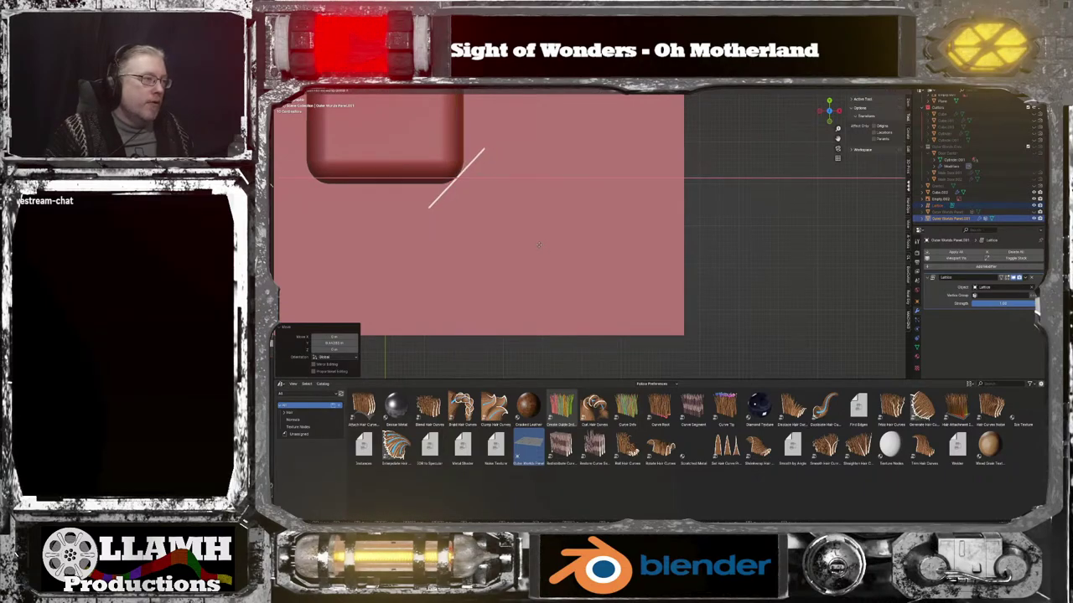
right_click(538, 245)
right_click(540, 245)
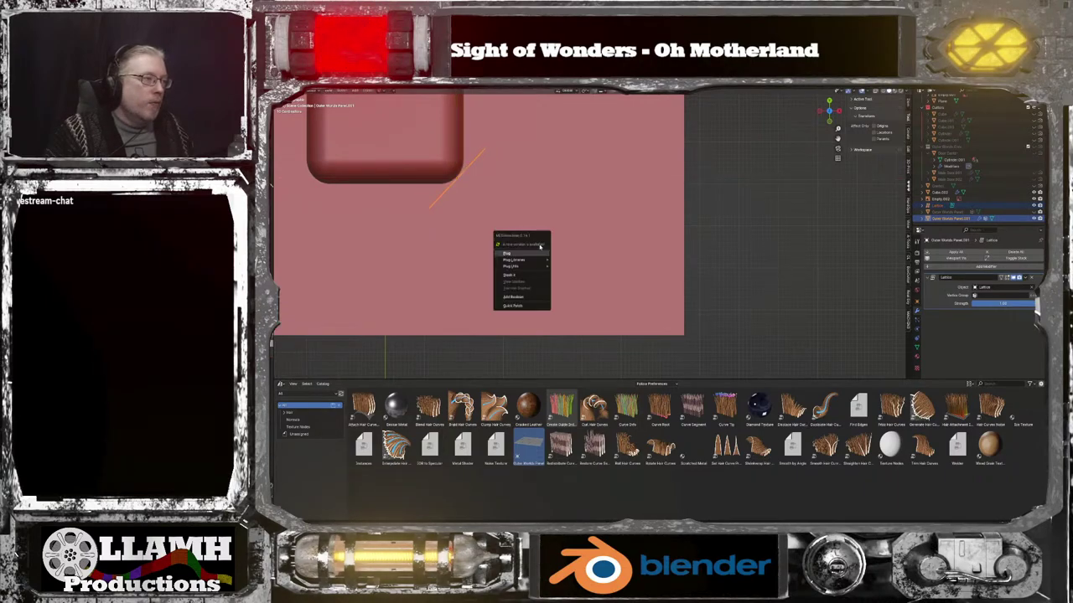
key("Escape")
key("g")
key("y")
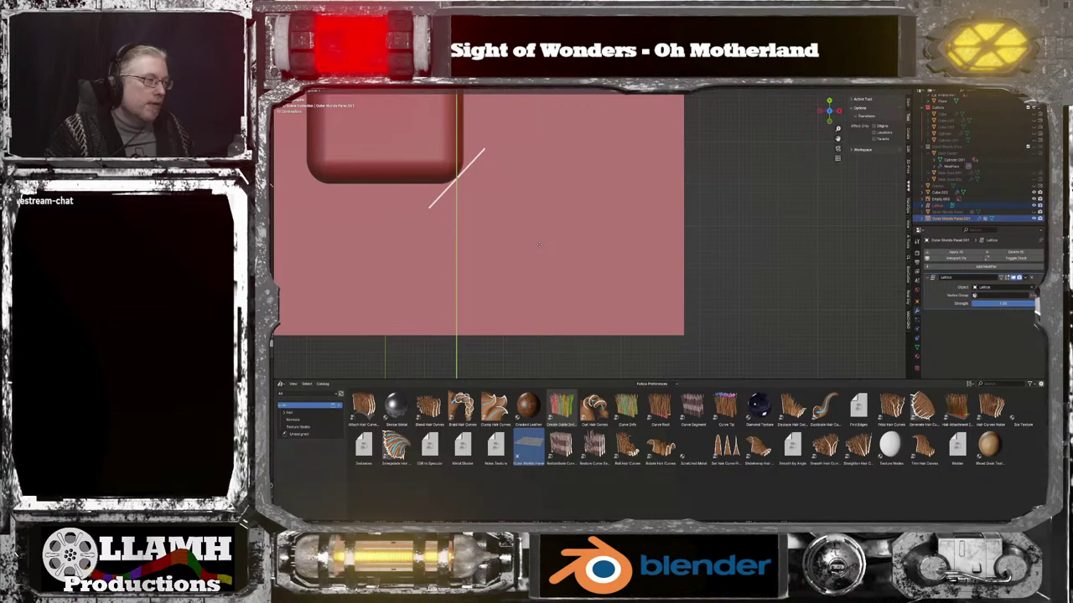
left_click(539, 244)
Add a Shrinkwrap modifier to the lattice and set the beveled box as its target
middle_click_drag(539, 243, 544, 192)
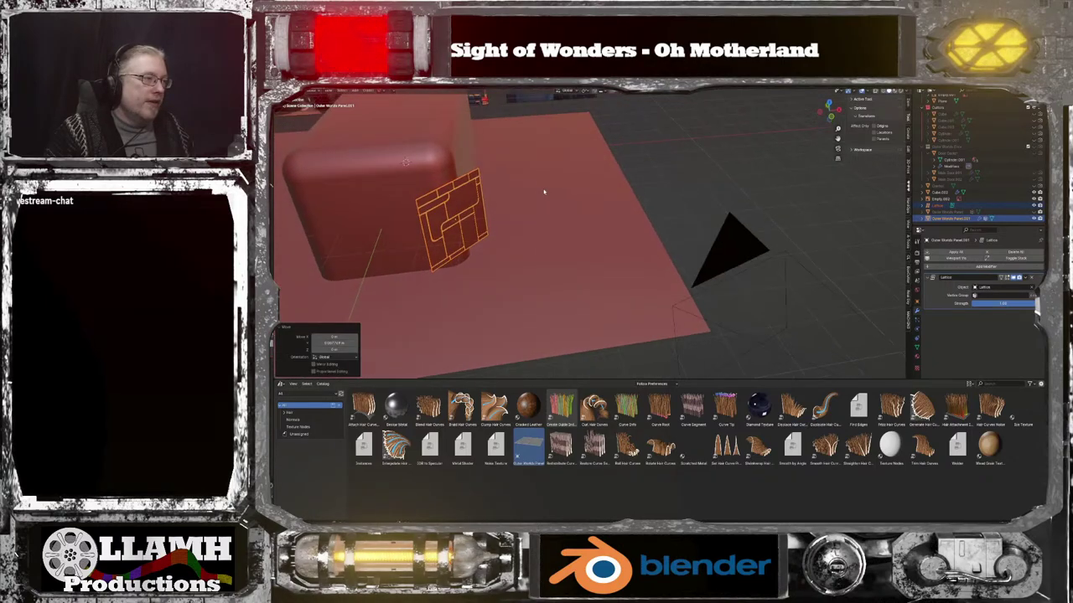
key("KP_Decimal")
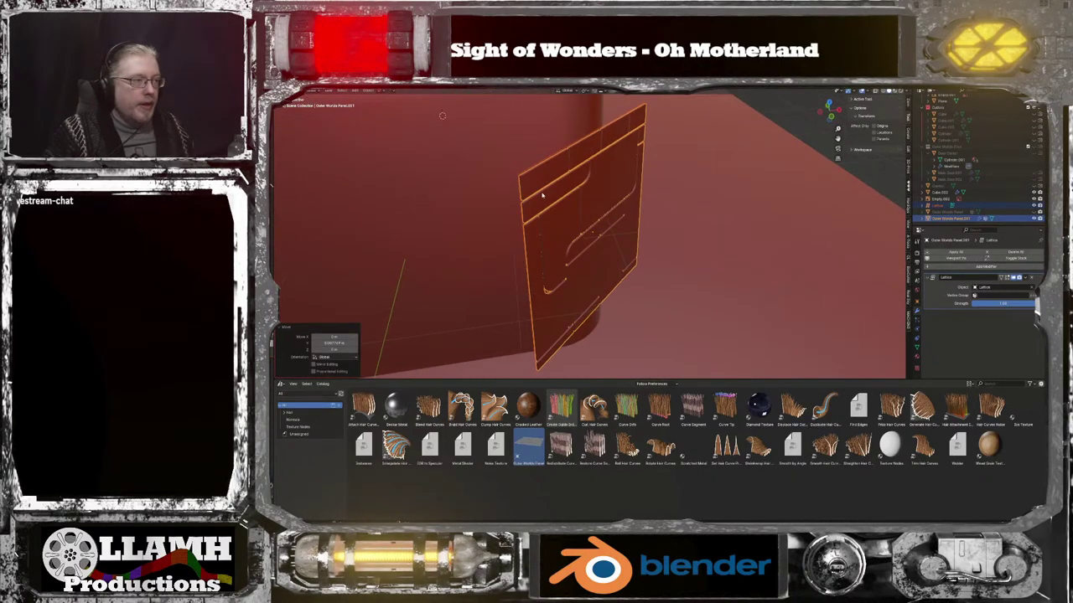
middle_click_drag(646, 273, 609, 250)
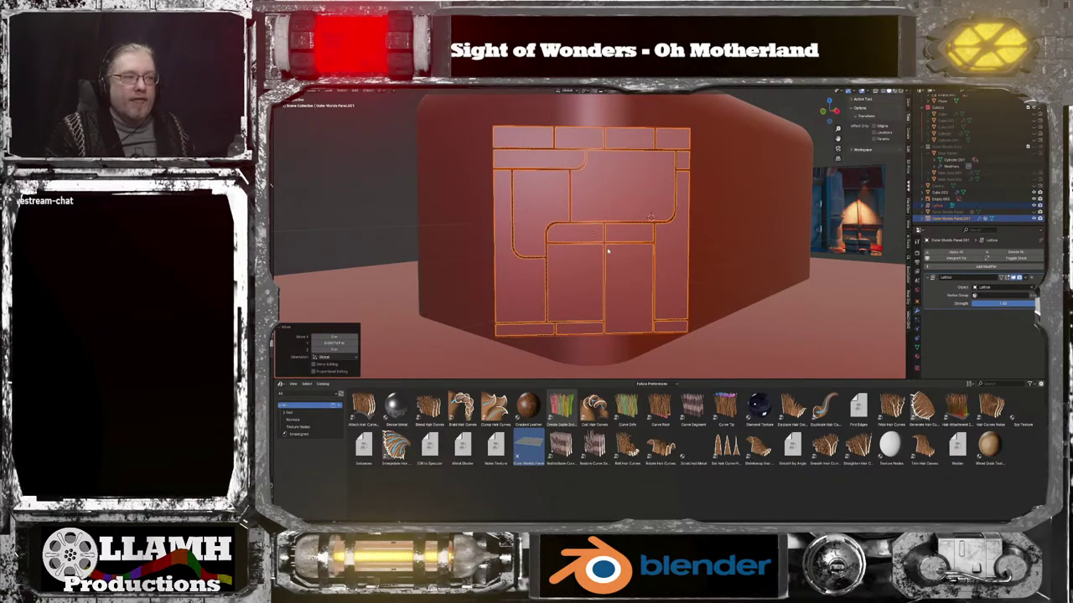
middle_click_drag(533, 226, 613, 253)
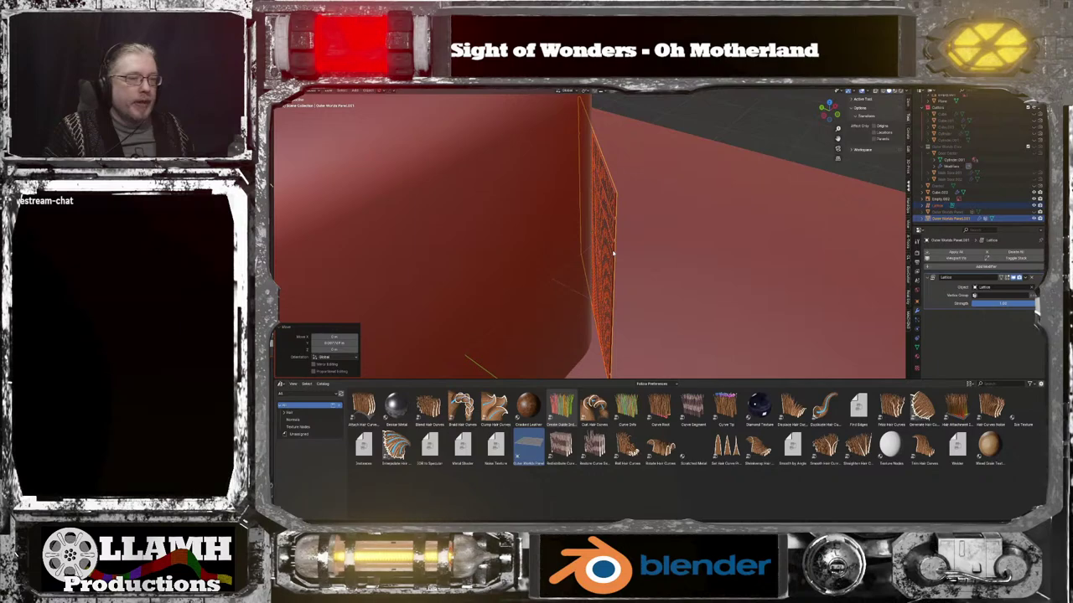
left_click(939, 204)
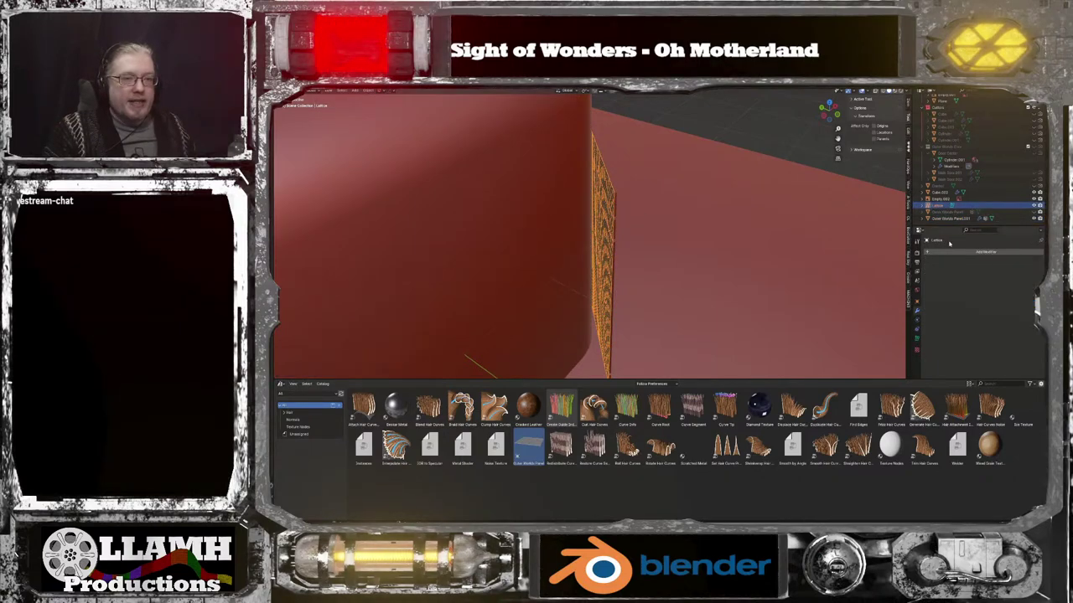
left_click(960, 251)
mouse_move(962, 252)
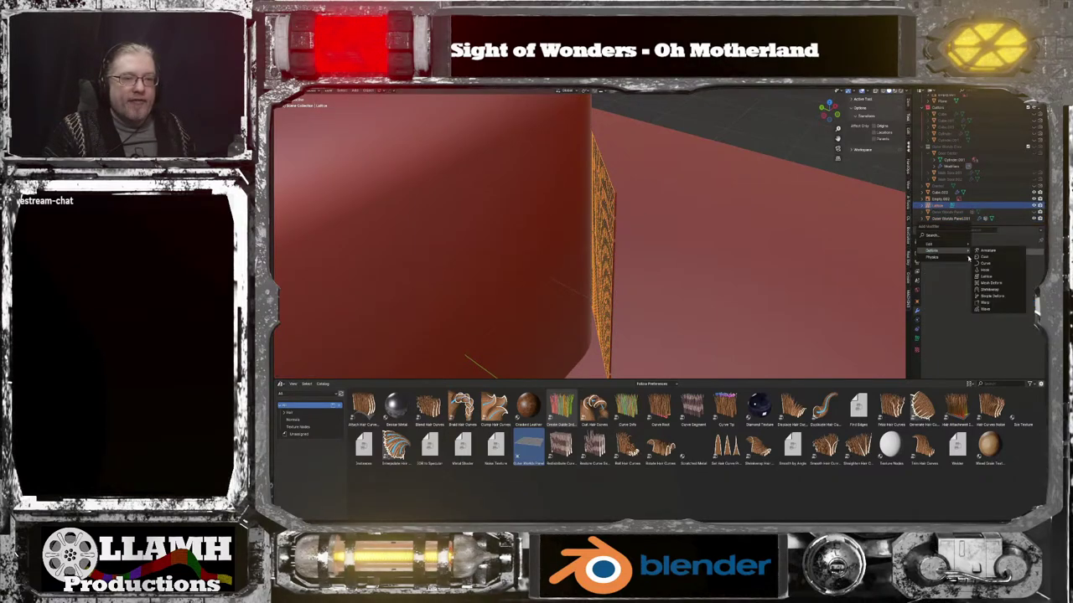
left_click(989, 290)
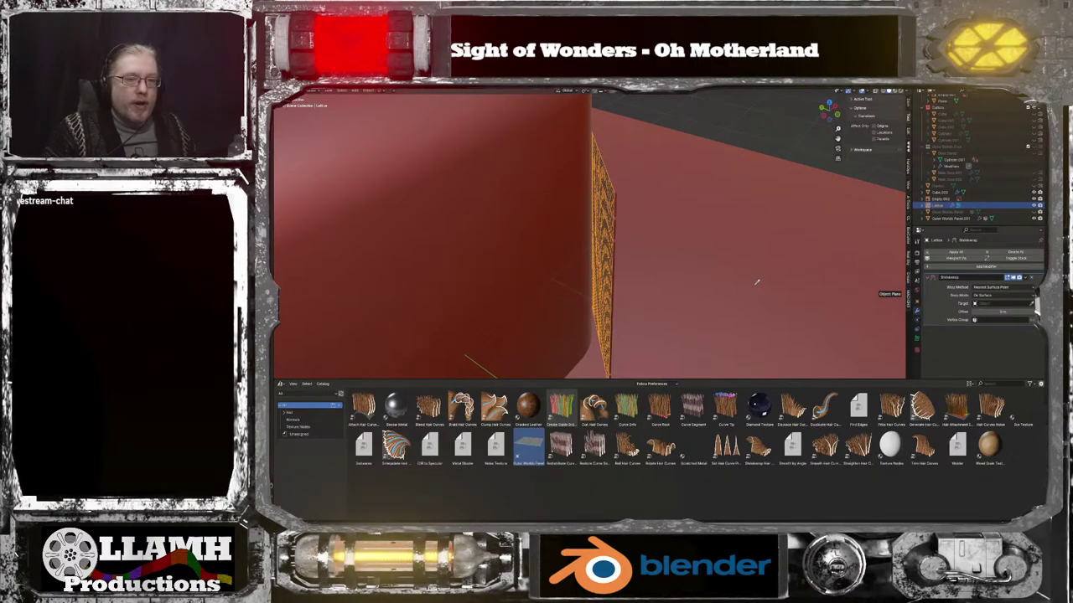
left_click(492, 238)
Inspect the panel wrapped around the box corner from several sides and change the viewport shading to display the materials
middle_click_drag(726, 277, 622, 241)
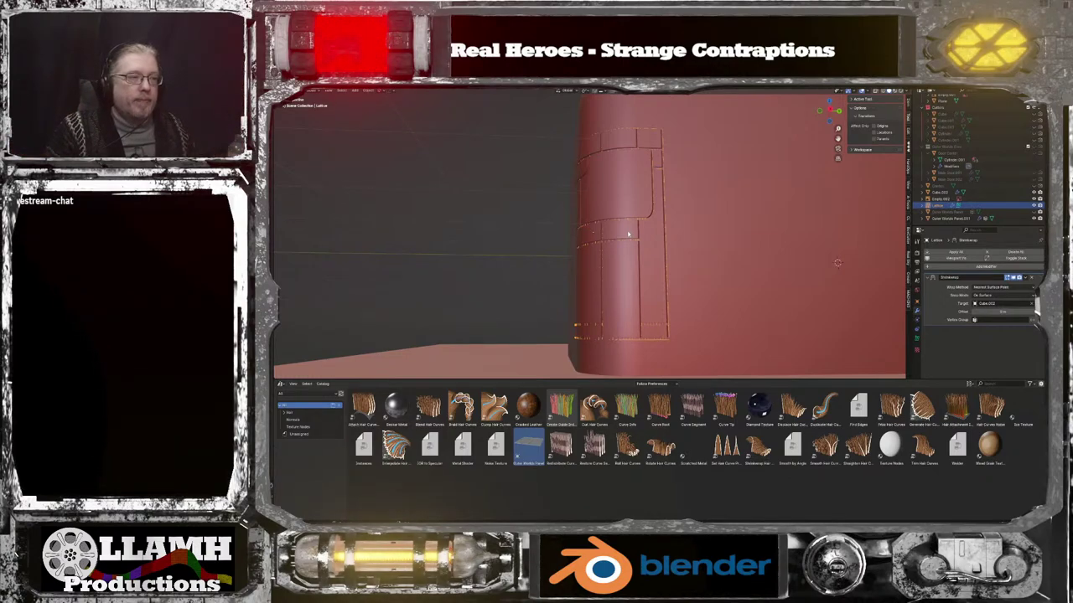
middle_click_drag(596, 239, 542, 268)
scroll(584, 276, "up", 4)
middle_click_drag(585, 276, 718, 217)
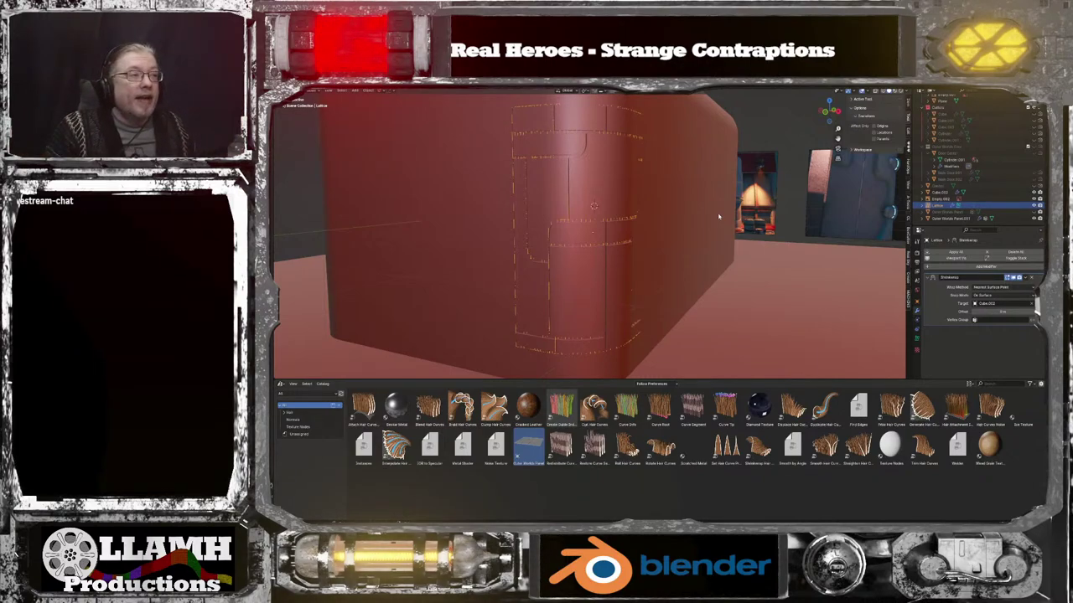
middle_click_drag(718, 217, 568, 141)
scroll(745, 204, "up", 4)
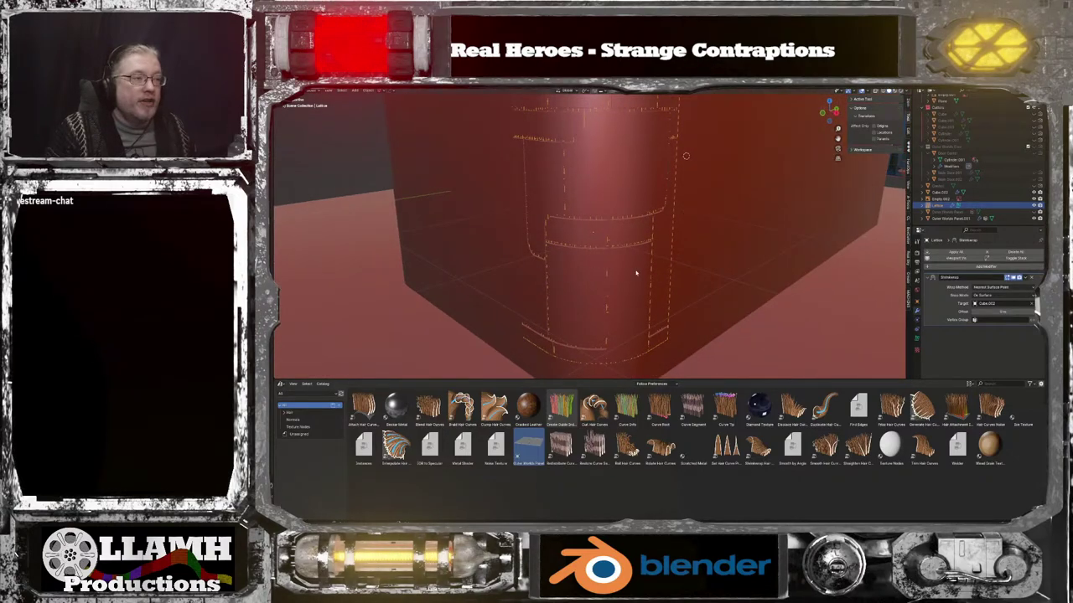
left_click(894, 92)
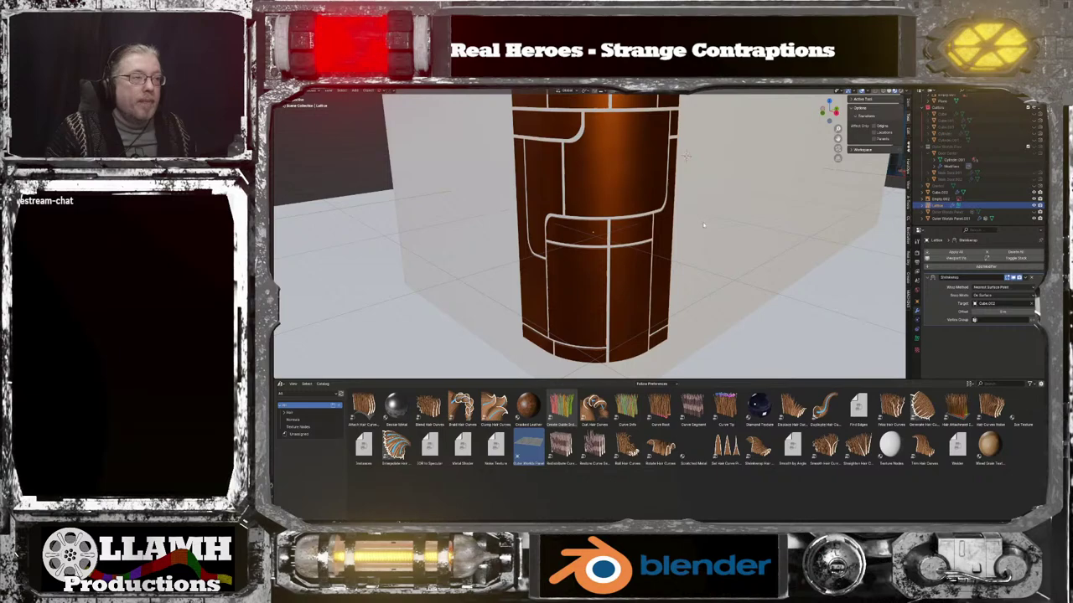
Check the wrapped panel's thickness up close, then select the lattice and scale it wider along its X axis
middle_click_drag(704, 225, 775, 218)
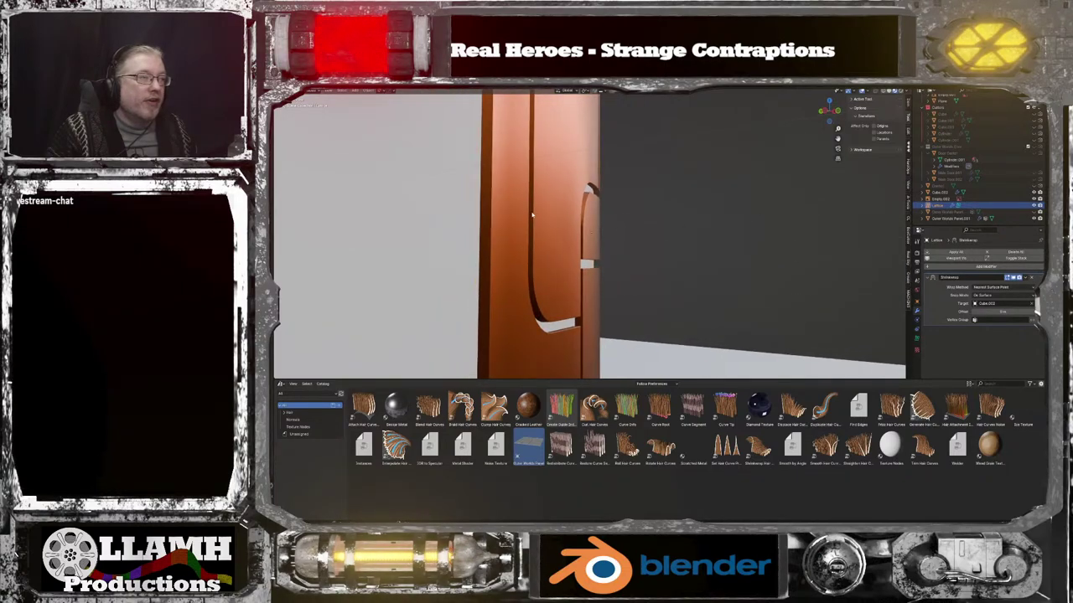
left_click(515, 212)
middle_click_drag(550, 218, 796, 243)
left_click(796, 244)
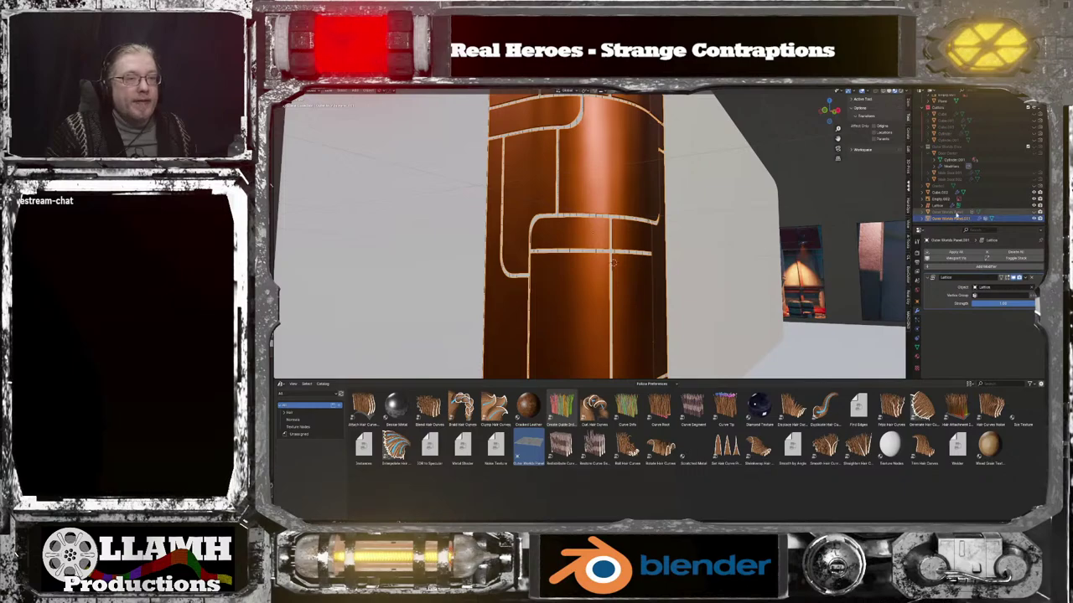
scroll(797, 244, "down", 5)
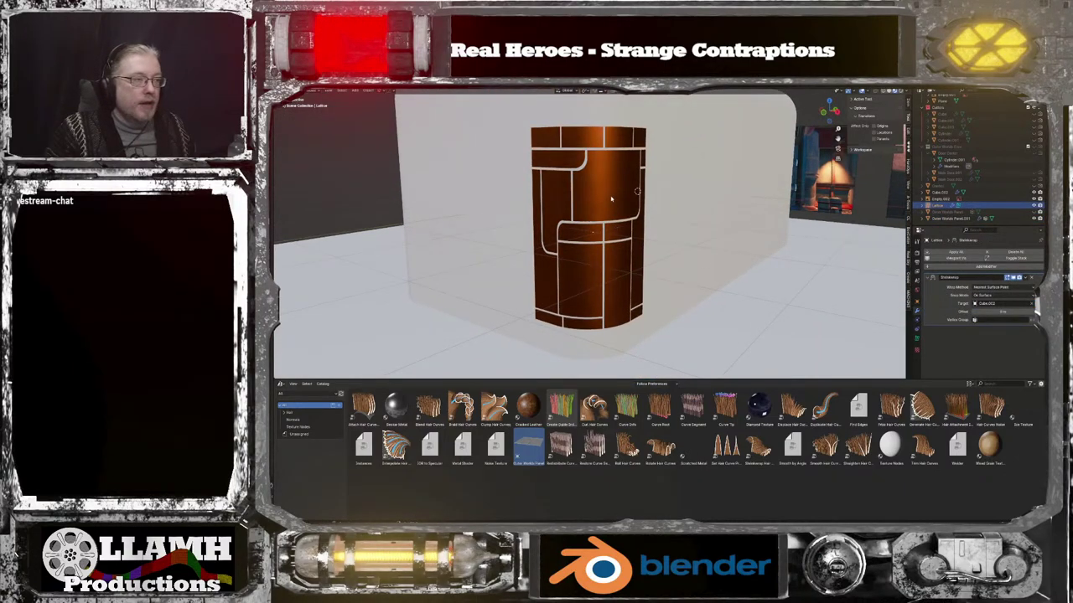
key("x")
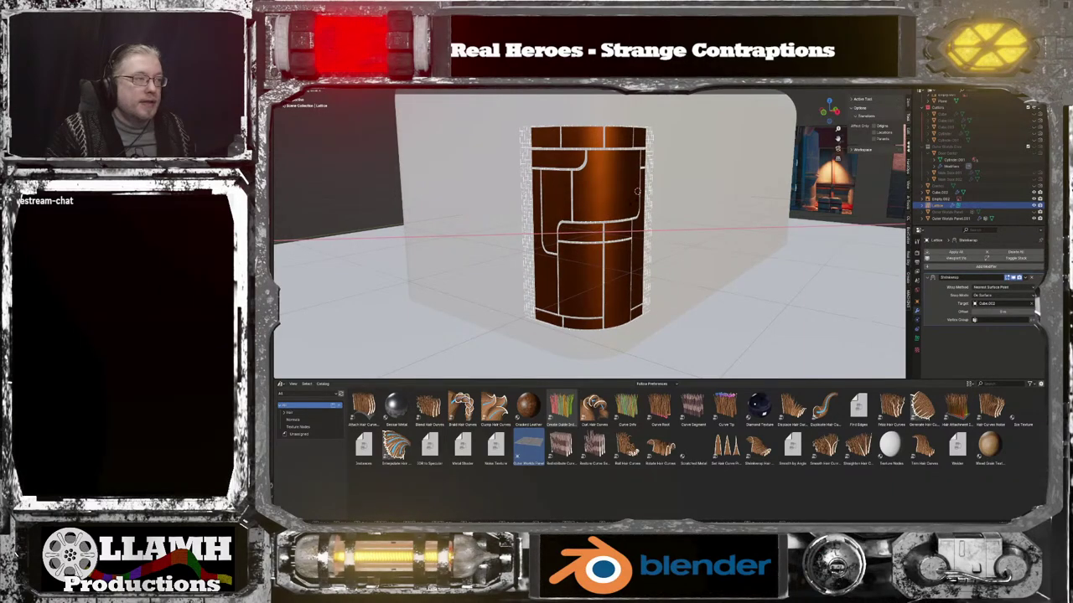
left_click(645, 191)
Select the panel and examine its curved plates, gaps and upper edge up close around the box corner
middle_click_drag(646, 191, 616, 243)
scroll(682, 191, "up", 4)
scroll(705, 207, "up", 4)
scroll(616, 243, "down", 6)
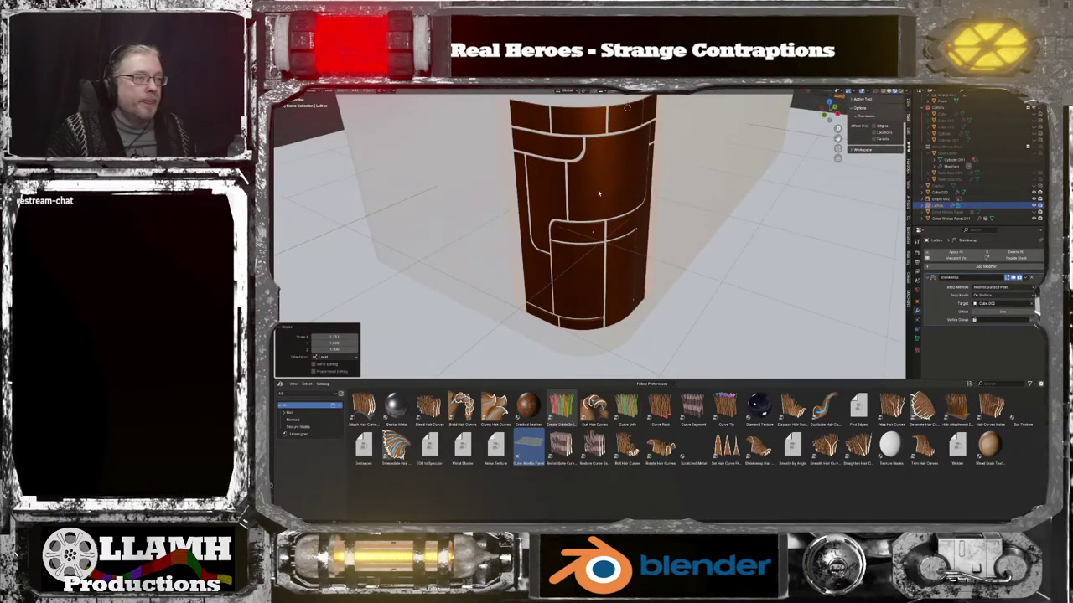
left_click(598, 190)
middle_click_drag(658, 203, 591, 179)
scroll(634, 182, "up", 3)
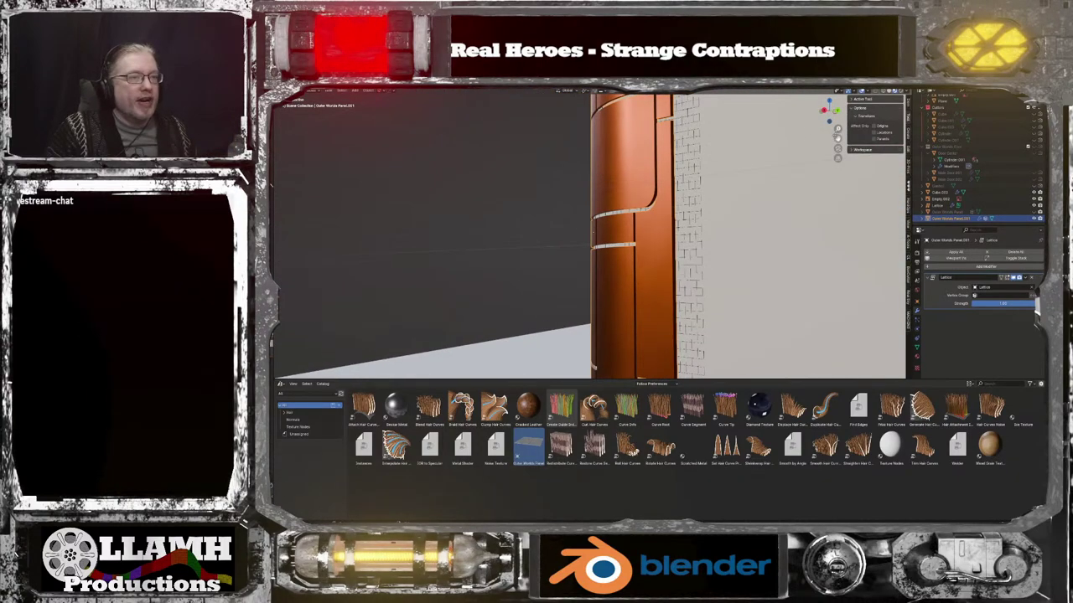
left_click_drag(838, 138, 843, 256)
scroll(685, 221, "up", 5)
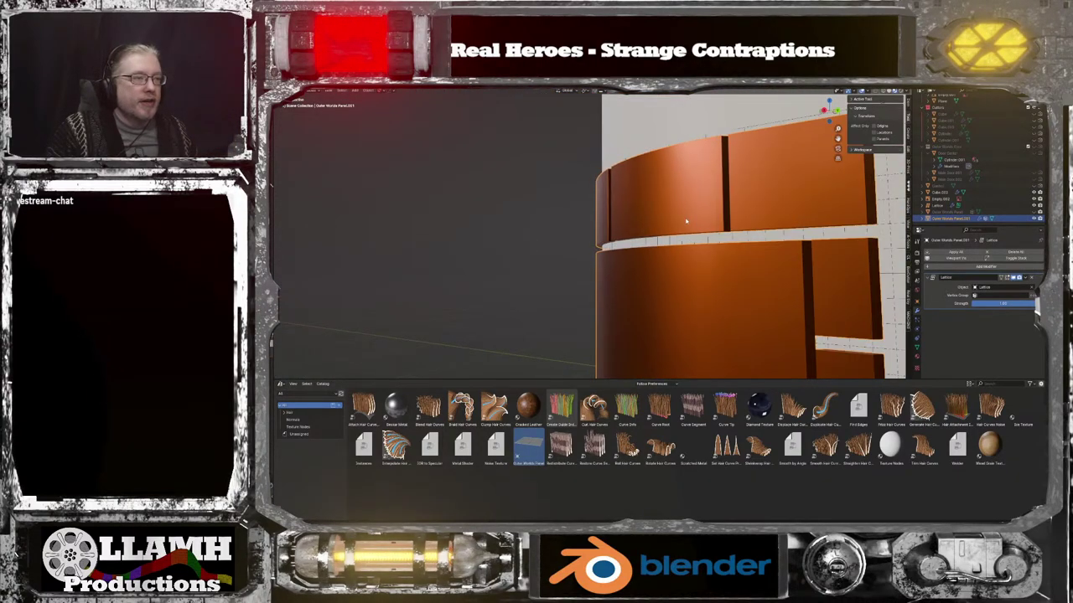
Inspect the wrapped panel's edges around the box corner and change the viewport shading to solid
mouse_move(685, 220)
middle_mouse_down()
mouse_move(699, 195)
mouse_move(698, 209)
middle_mouse_up()
scroll(698, 210, "down", 3)
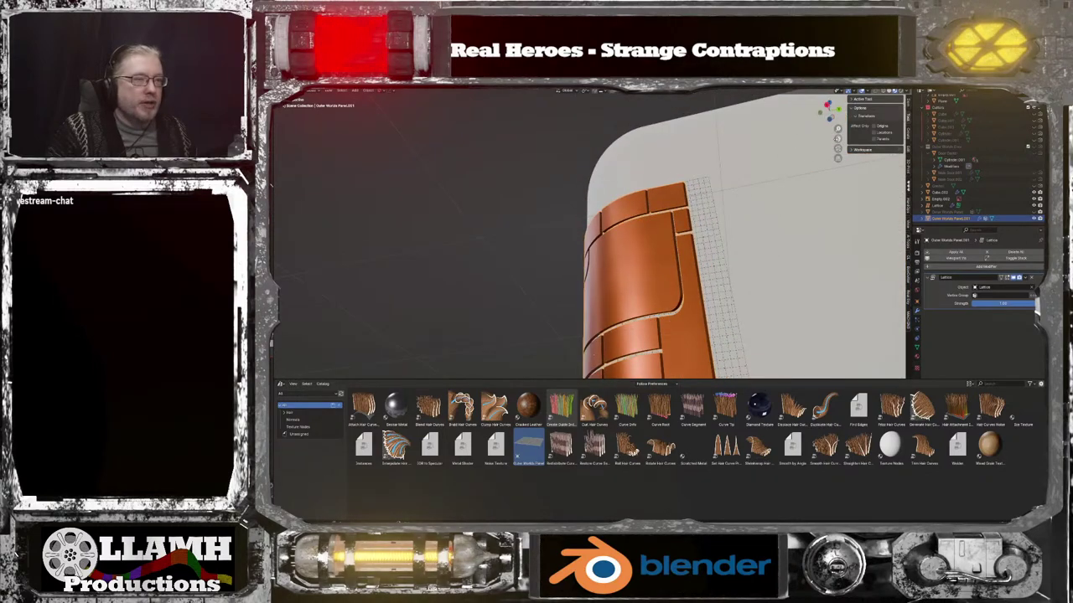
scroll(698, 210, "up", 3)
scroll(801, 187, "down", 4)
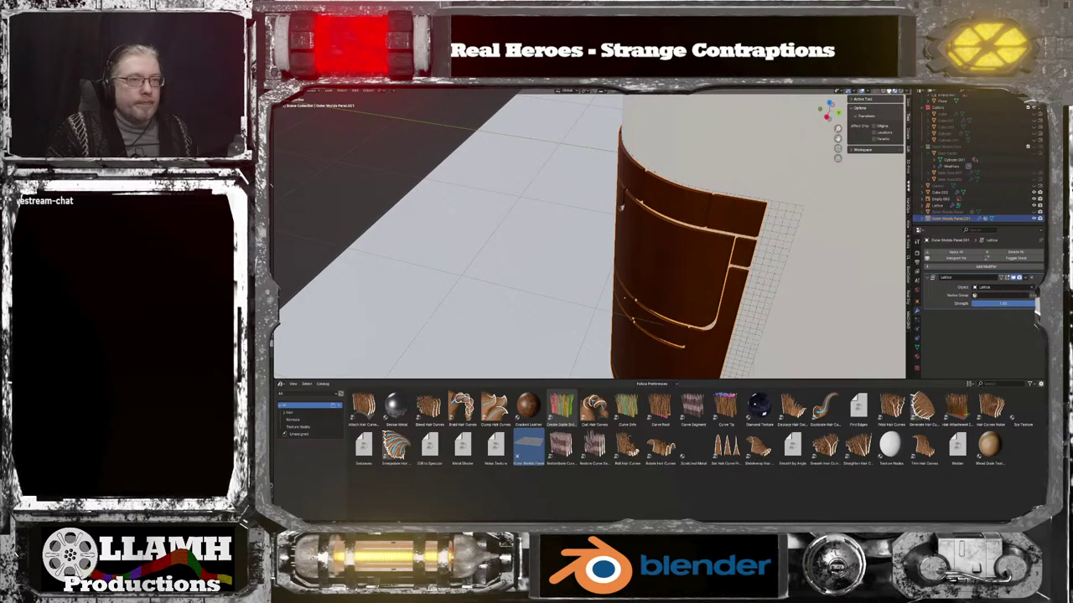
left_click(888, 90)
mouse_move(739, 368)
middle_mouse_down("shift")
mouse_move(754, 267)
mouse_move(783, 239)
mouse_move(838, 218)
mouse_move(710, 285)
middle_mouse_up("shift")
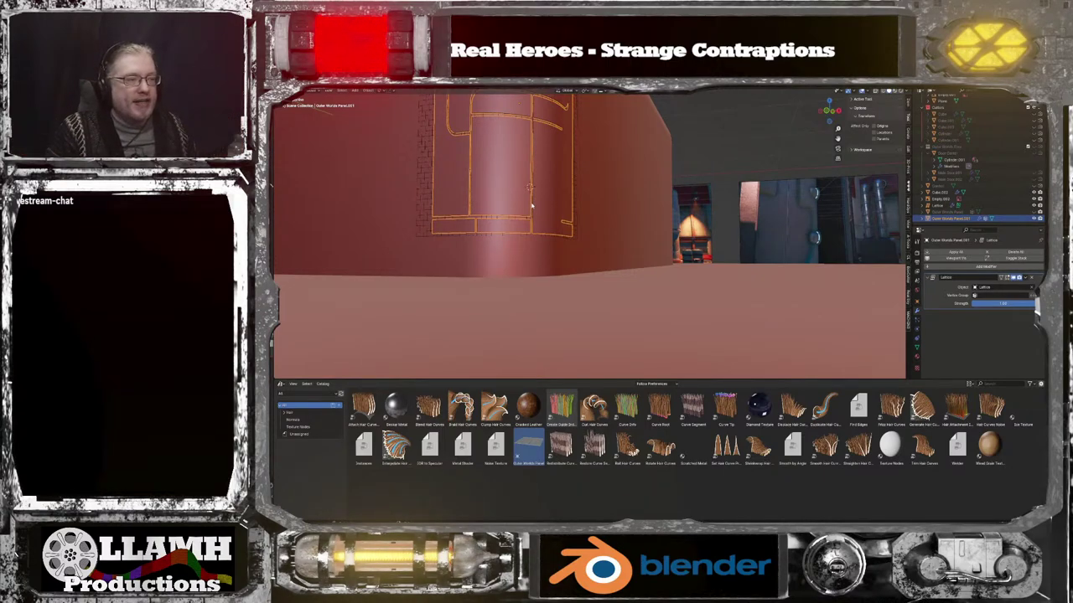
left_click_drag(838, 139, 850, 238)
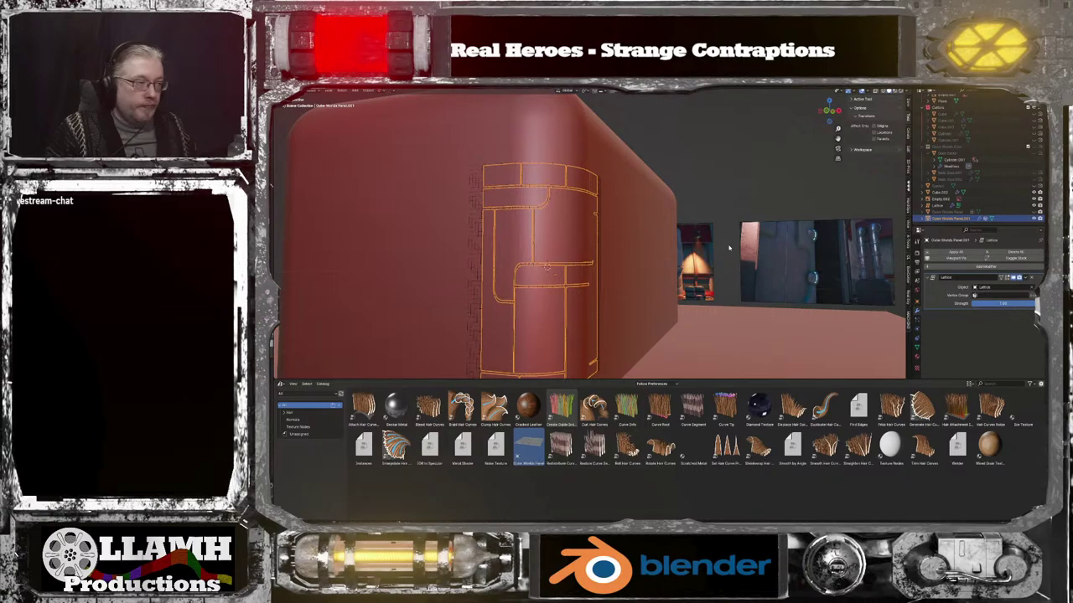
Duplicate the wrapped panel in place and apply all modifiers on the copy
key("shift+d")
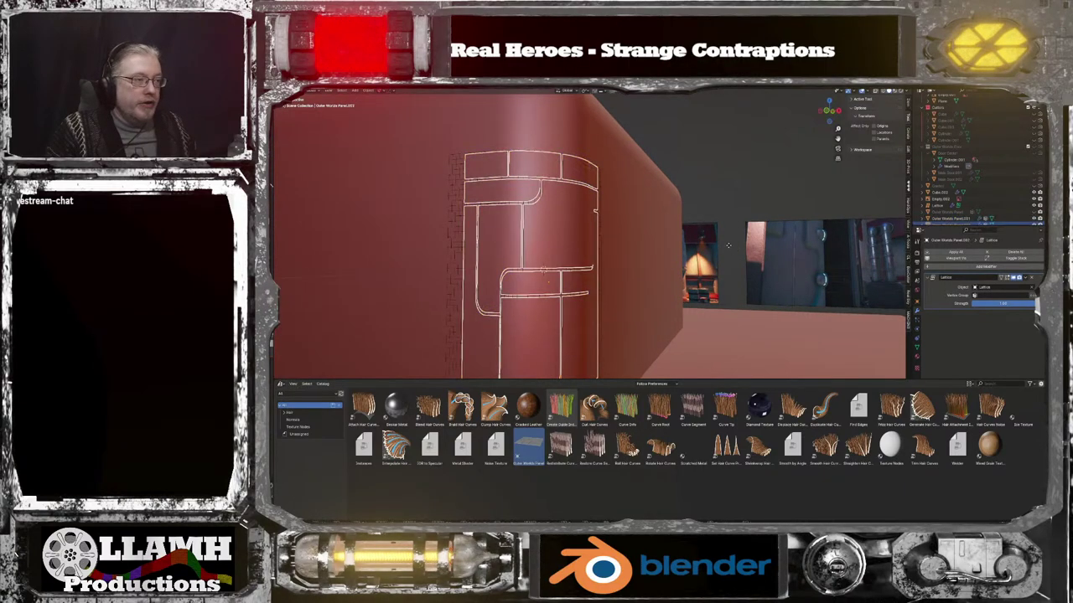
right_click(727, 245)
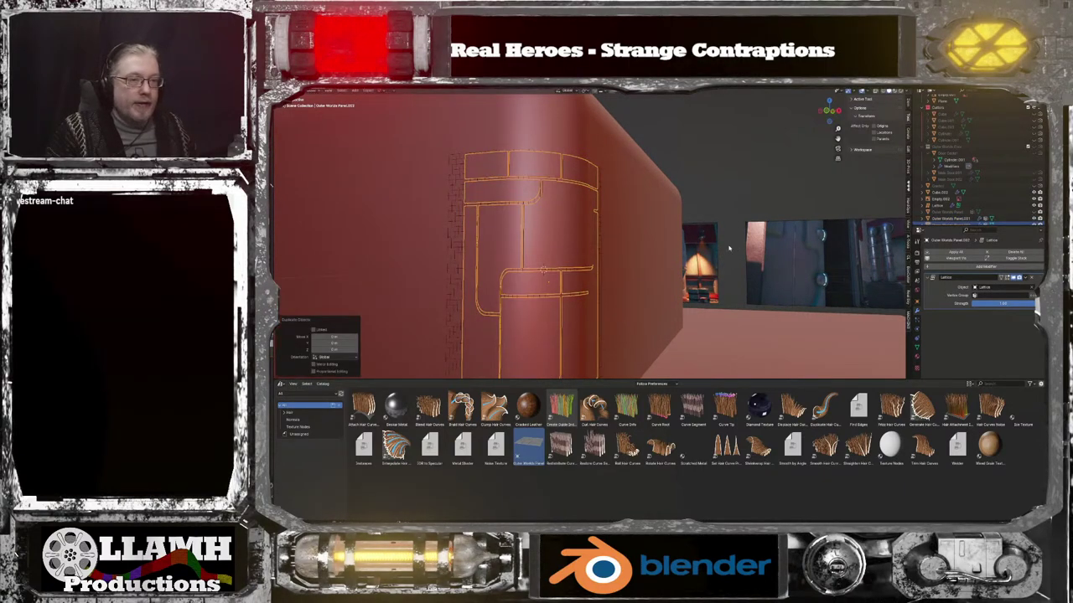
left_click(967, 254)
middle_click_drag(834, 280, 589, 239)
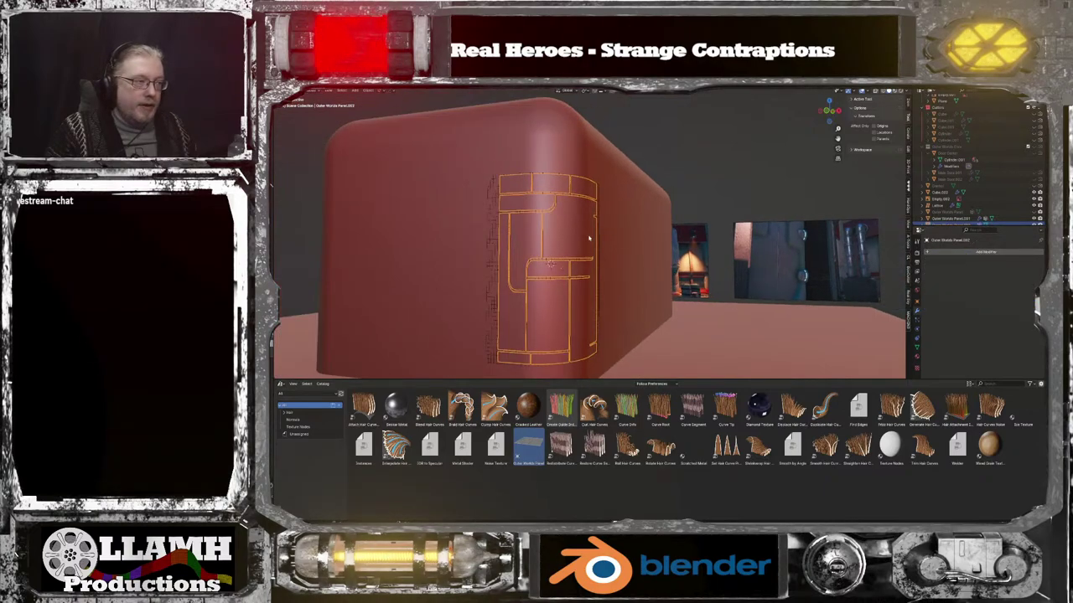
Move the baked panel copy along the X axis until it stands clear of the box
key("g")
key("x")
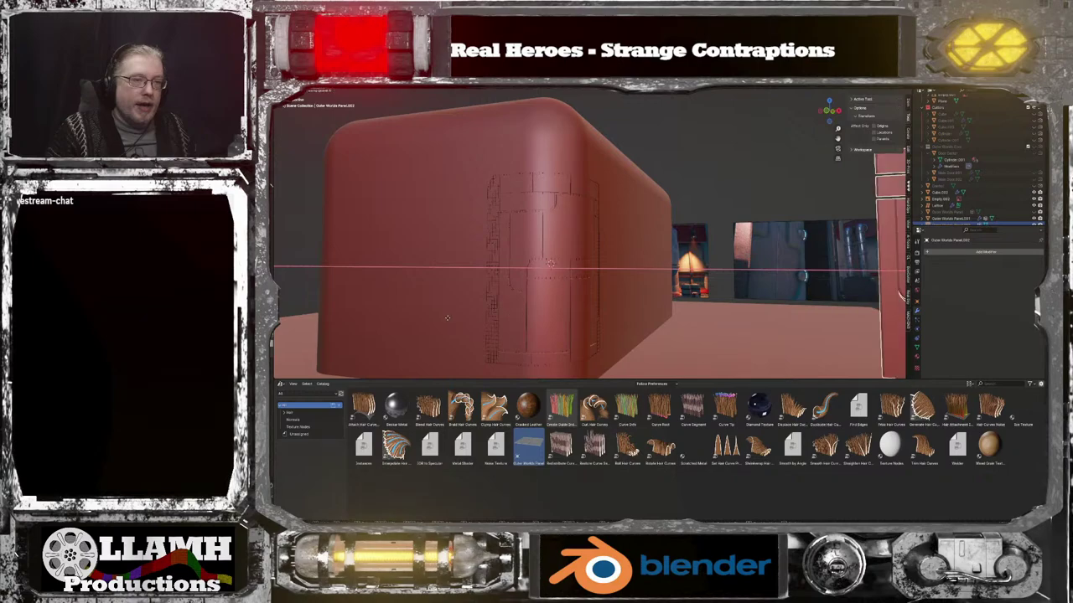
left_click(474, 306)
middle_click_drag(774, 281, 749, 290)
scroll(727, 289, "down", 4)
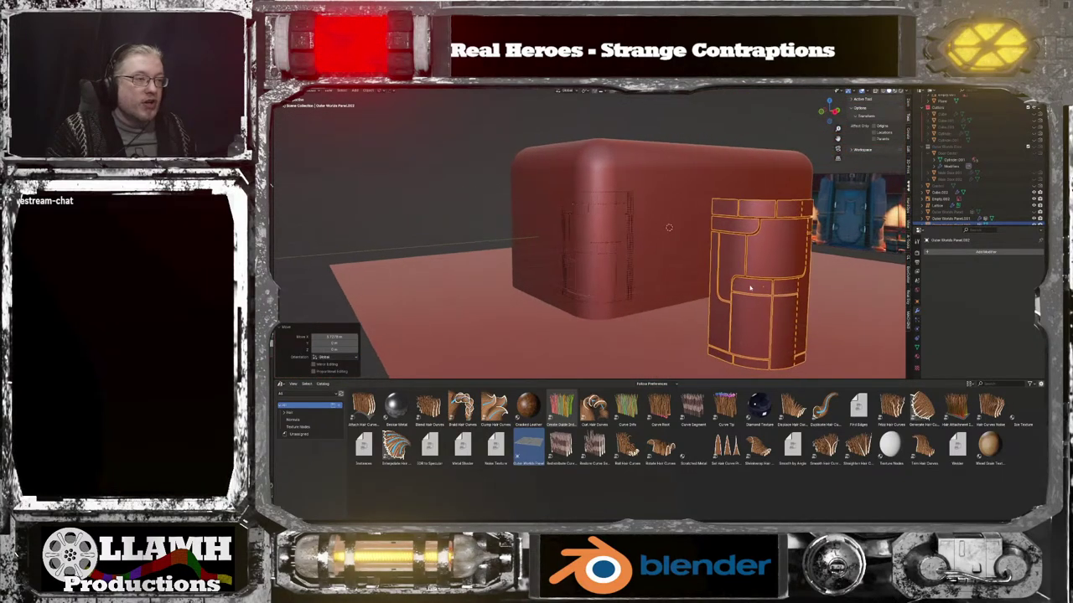
Select the original lattice-deformed panel on the box corner and rotate it 90 degrees about its local Y axis
scroll(704, 275, "up", 4)
left_click(628, 232)
scroll(627, 233, "down", 2)
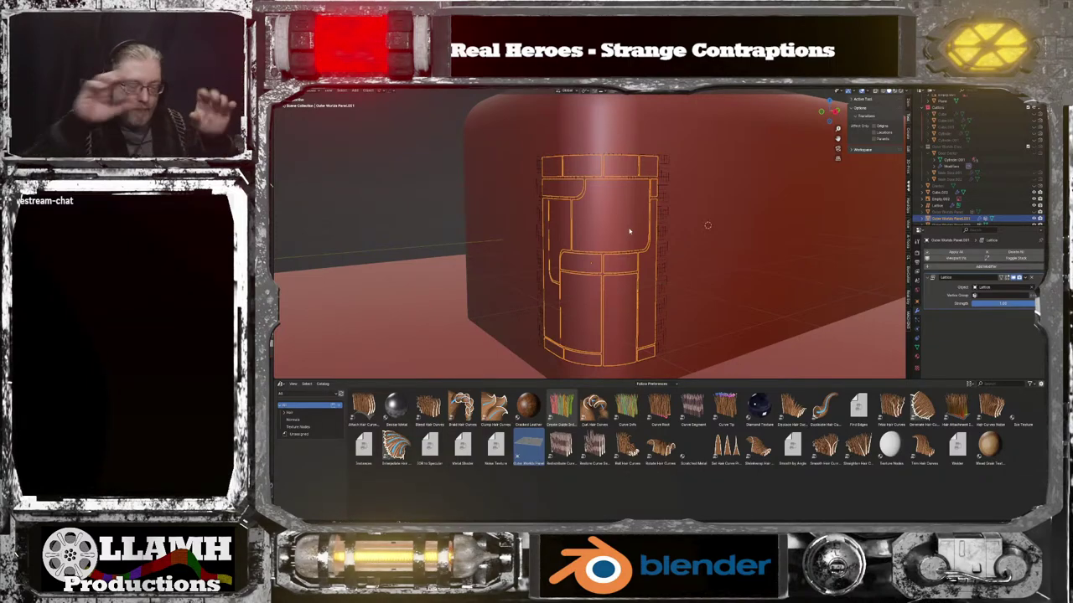
key("Tab")
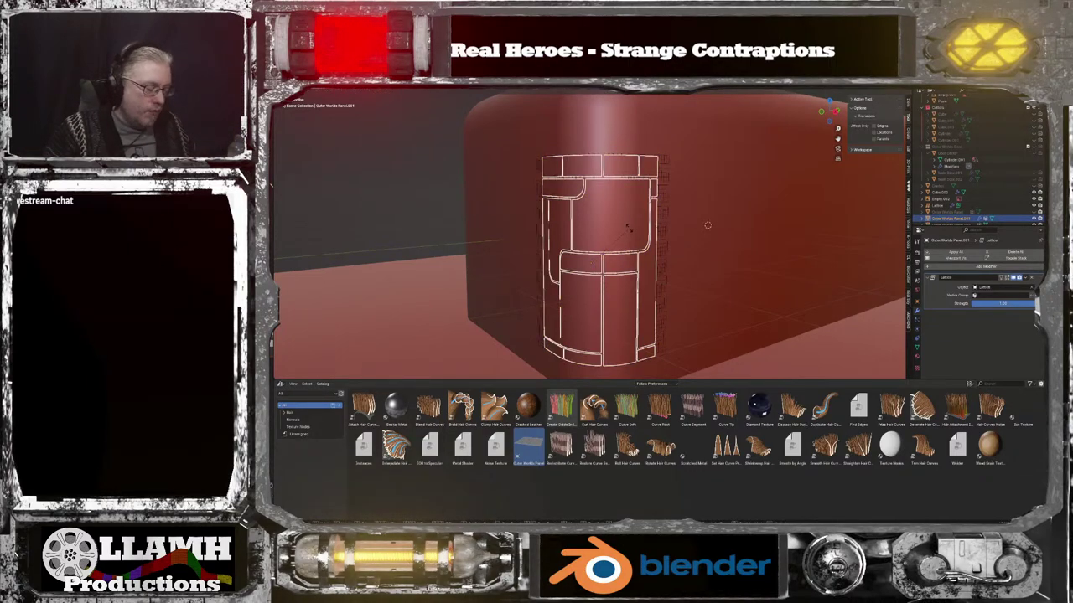
key("y")
key("y")
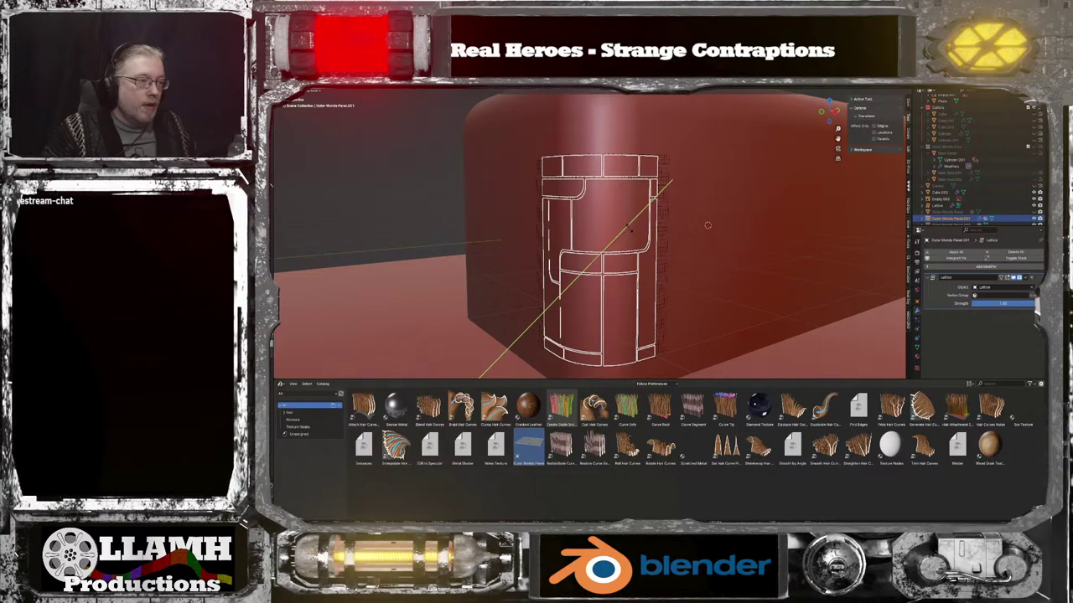
key("x")
key("x")
key("z")
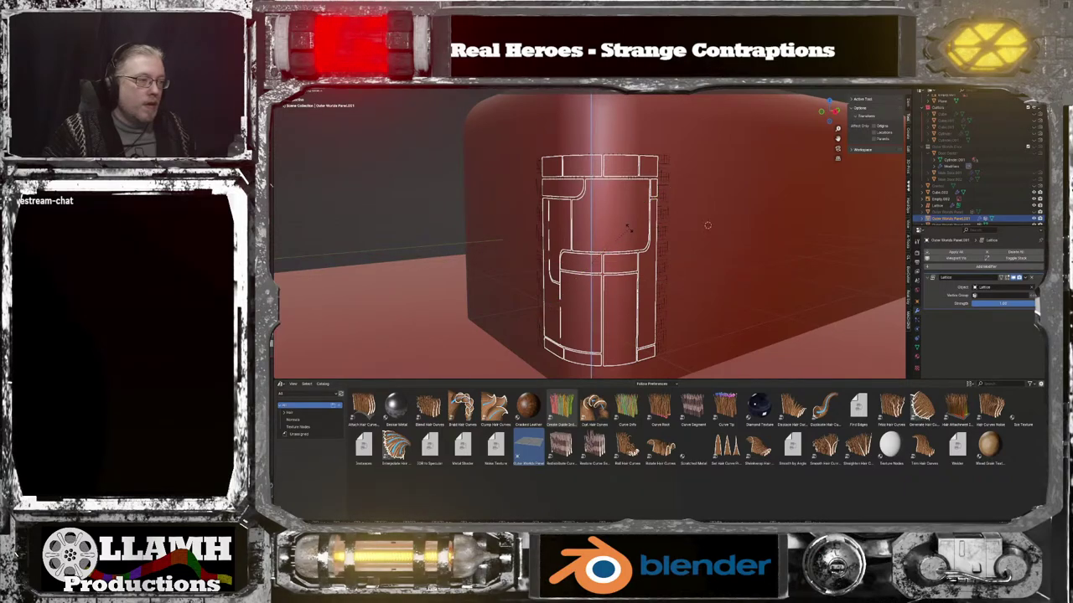
key("y")
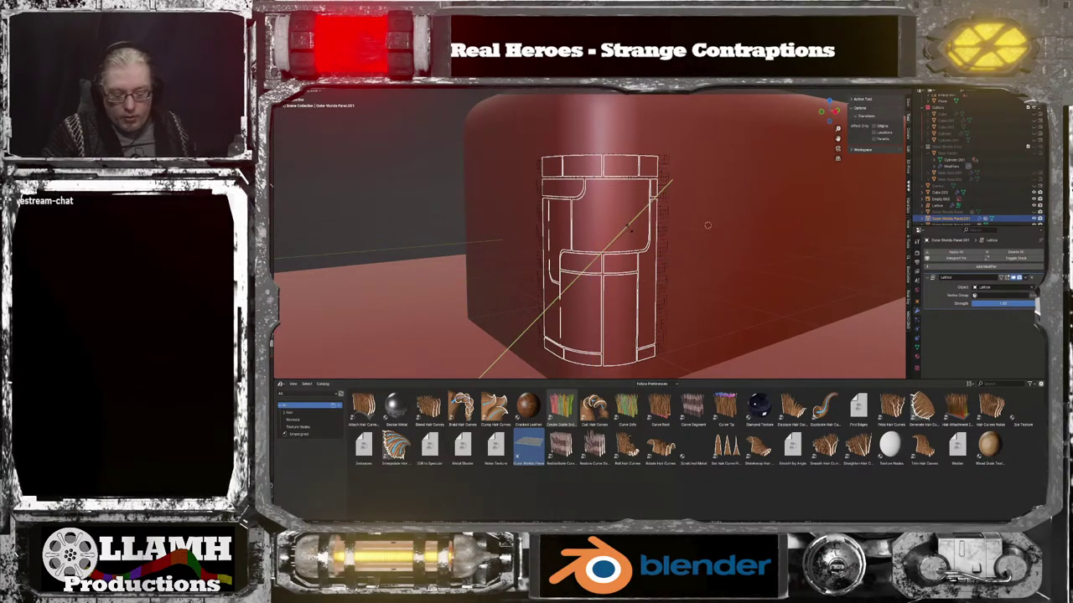
left_click(630, 230)
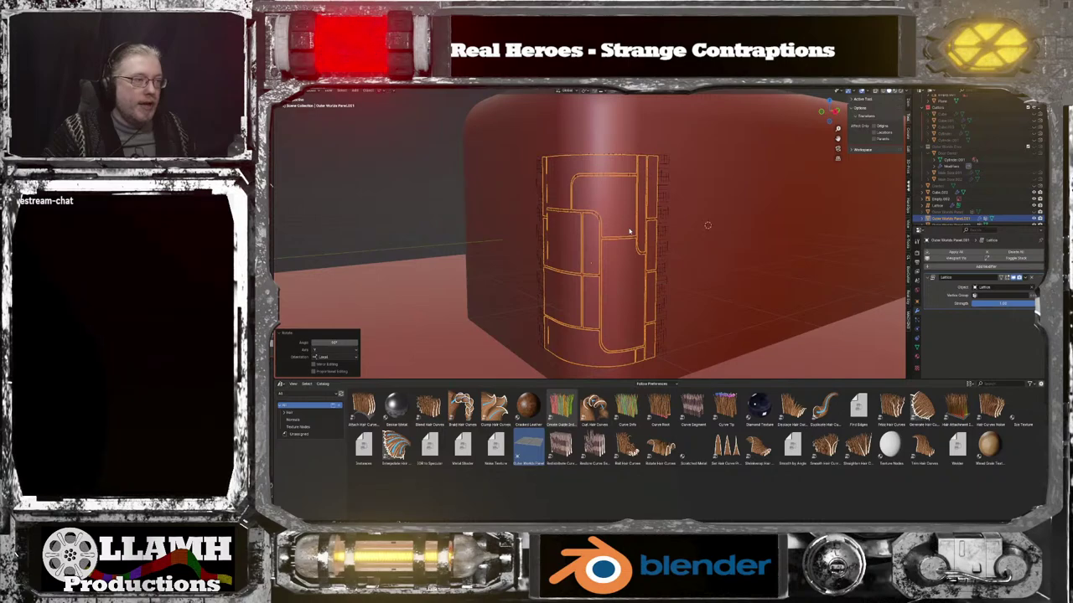
mouse_move(576, 242)
middle_mouse_down()
mouse_move(642, 233)
mouse_move(596, 247)
middle_mouse_up()
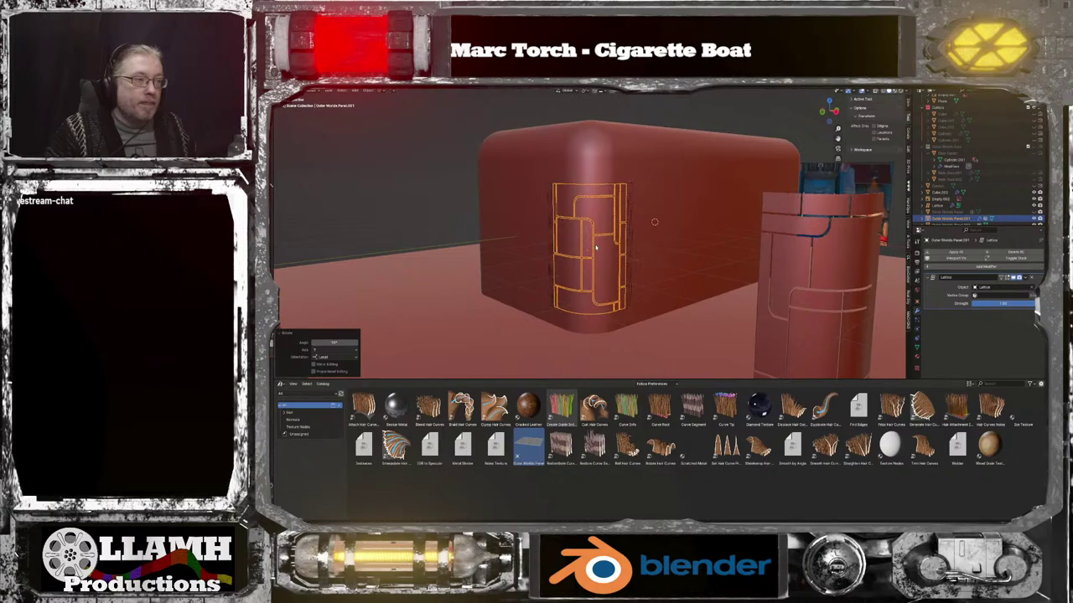
Duplicate the rotated panel in place and apply all modifiers to this second copy
key("shift+d")
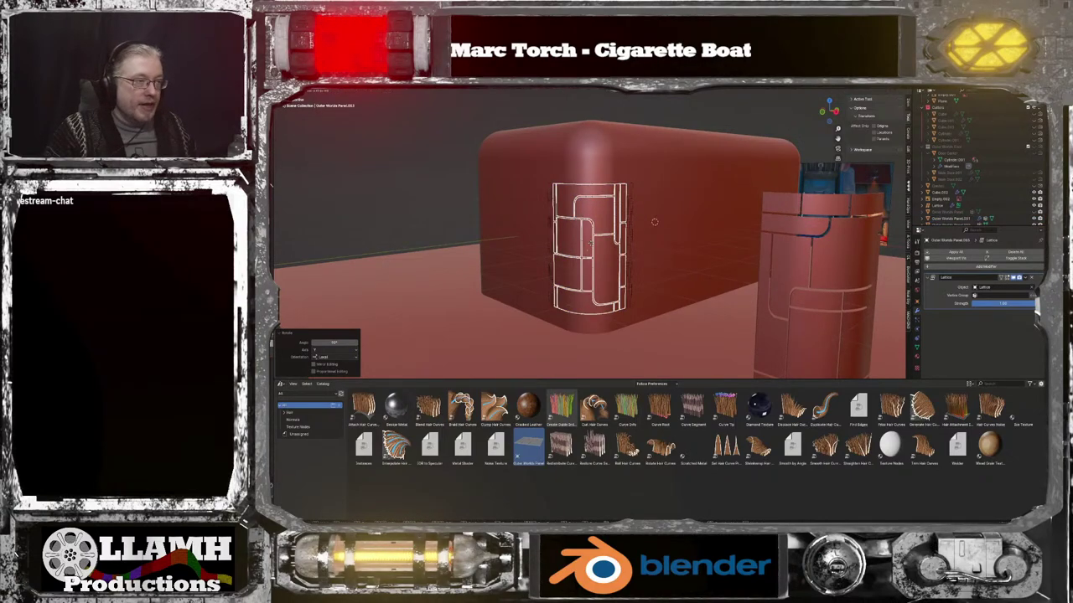
right_click(592, 244)
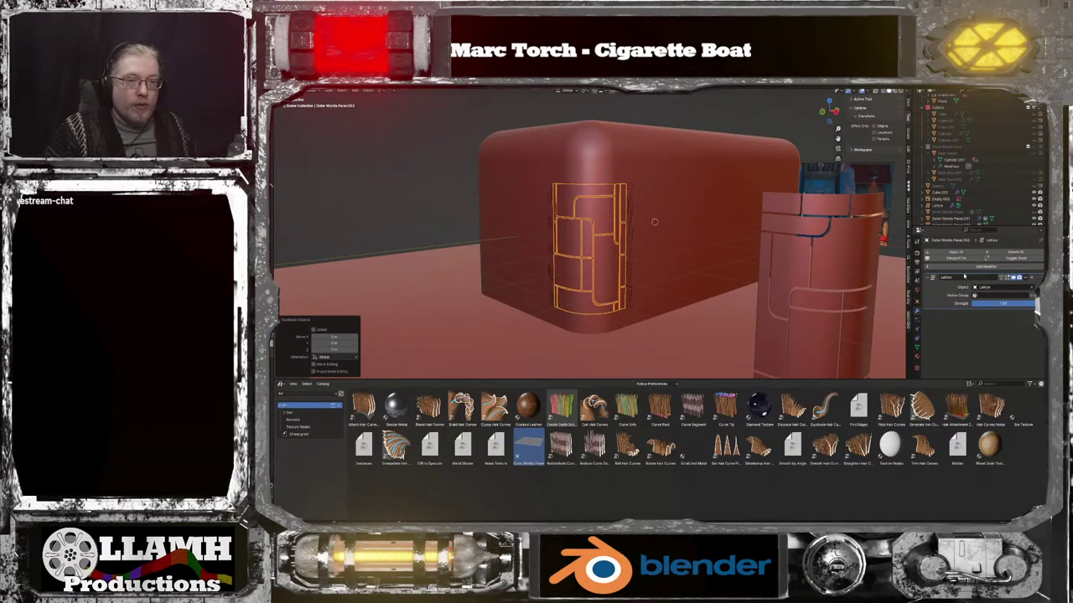
left_click(967, 254)
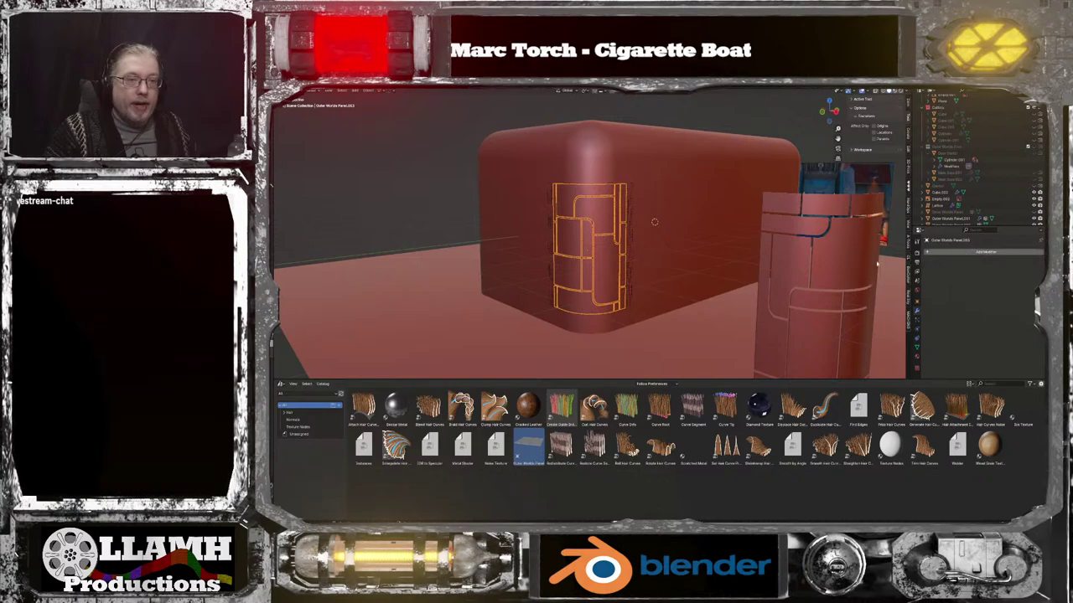
scroll(579, 261, "down", 3)
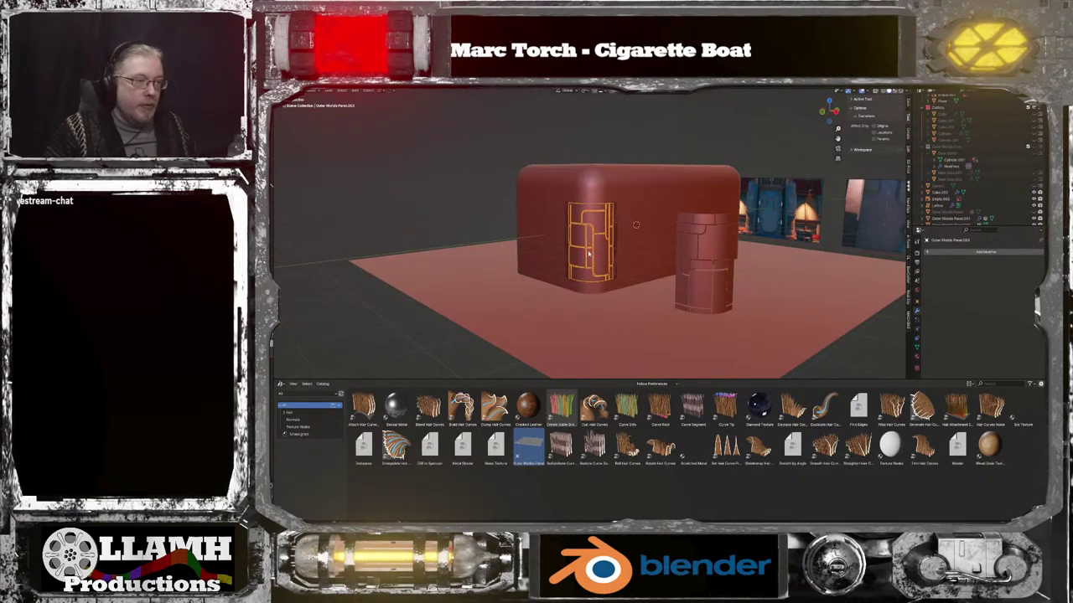
Move the second baked copy along the X axis, placing it beyond the first copy
key("g")
key("x")
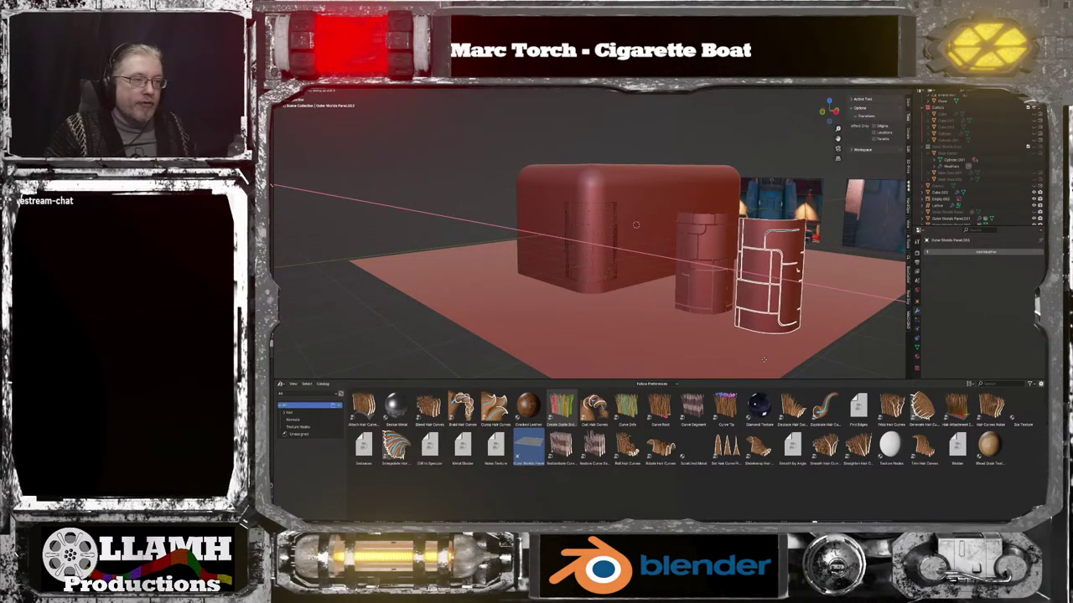
left_click(763, 360)
middle_click_drag(764, 360, 736, 307)
scroll(735, 307, "up", 2)
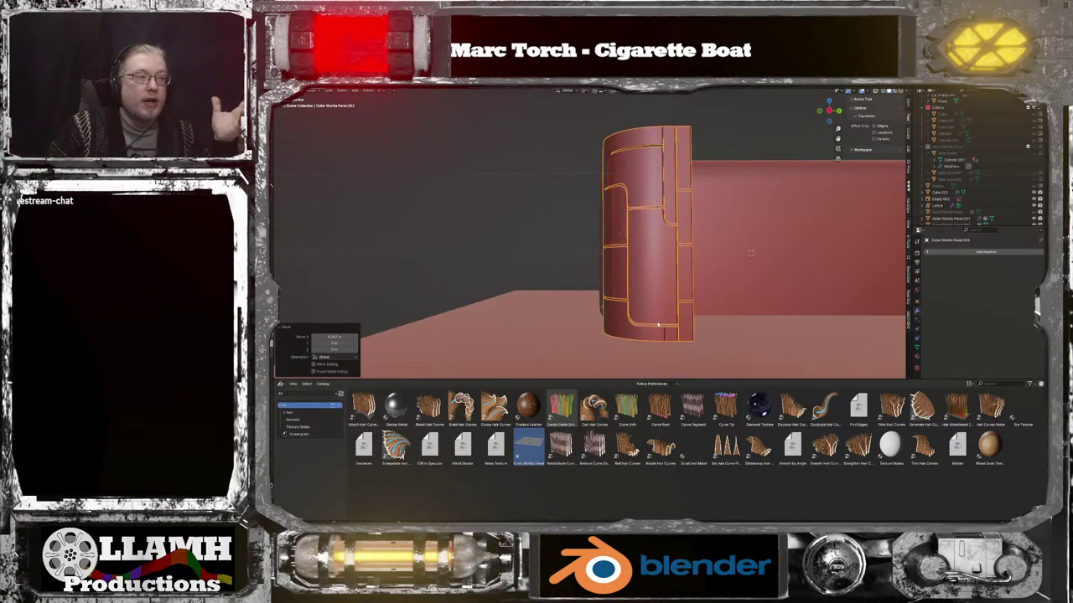
Select the original panel on the box corner again and rotate it another 90 degrees about its local Y axis
middle_click_drag(658, 325, 687, 306)
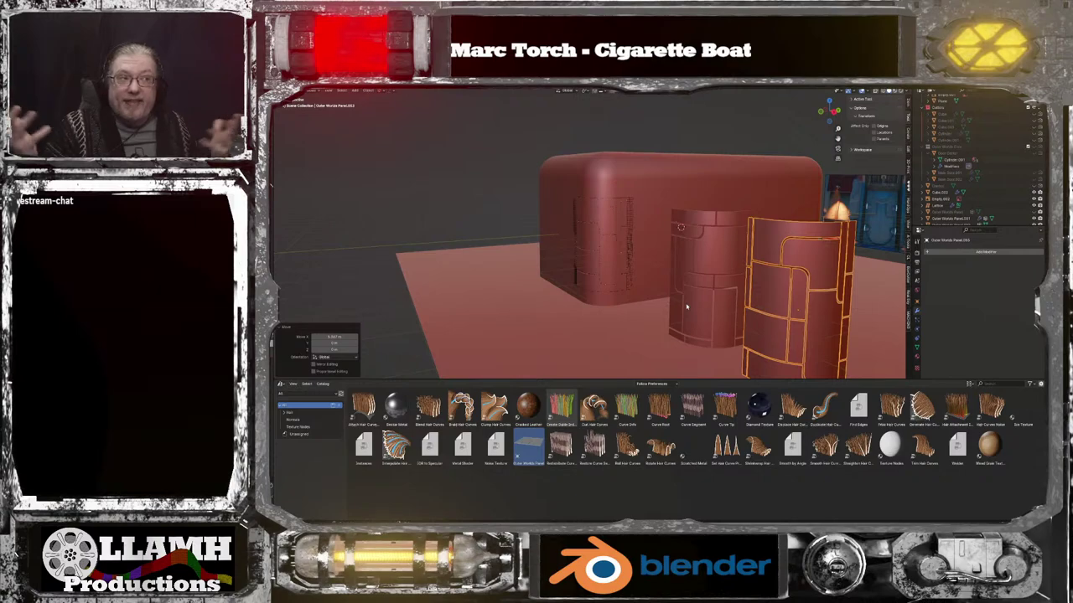
scroll(685, 307, "up", 3)
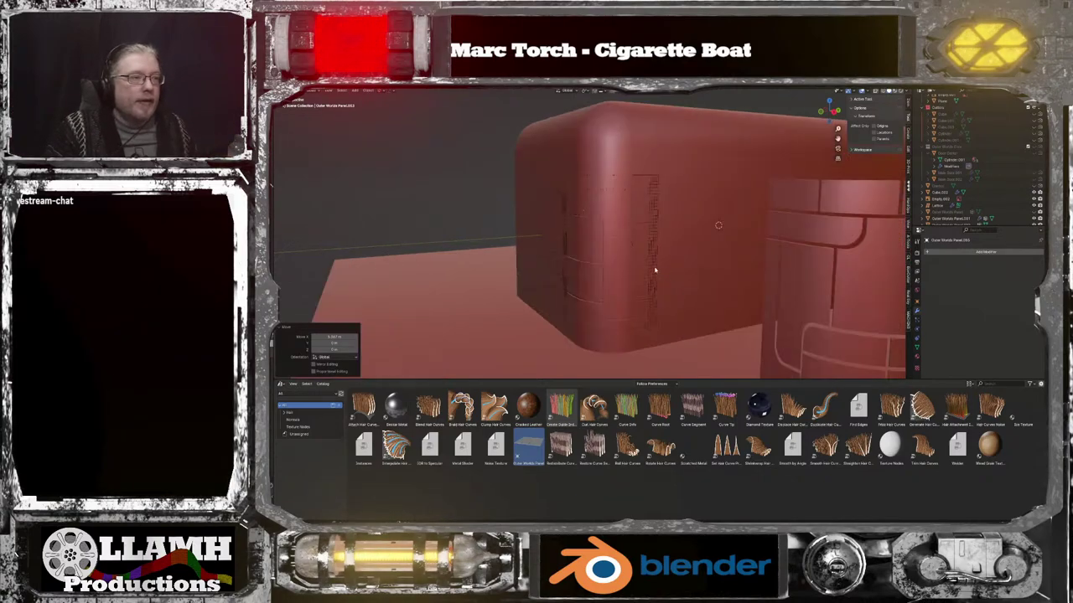
left_click(613, 246)
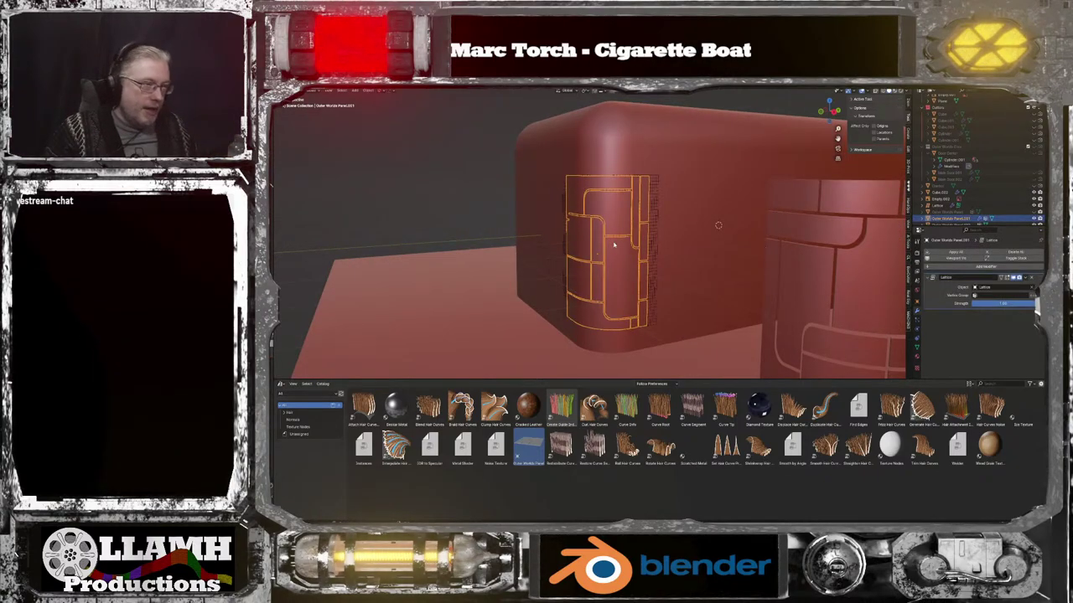
key("Tab")
key("y")
key("y")
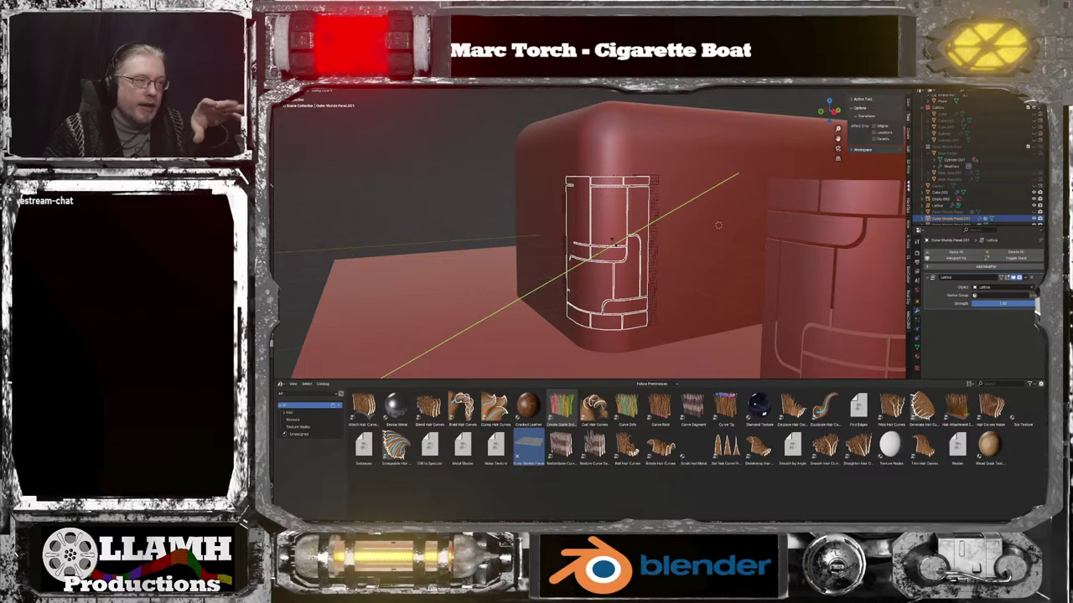
left_click(614, 244)
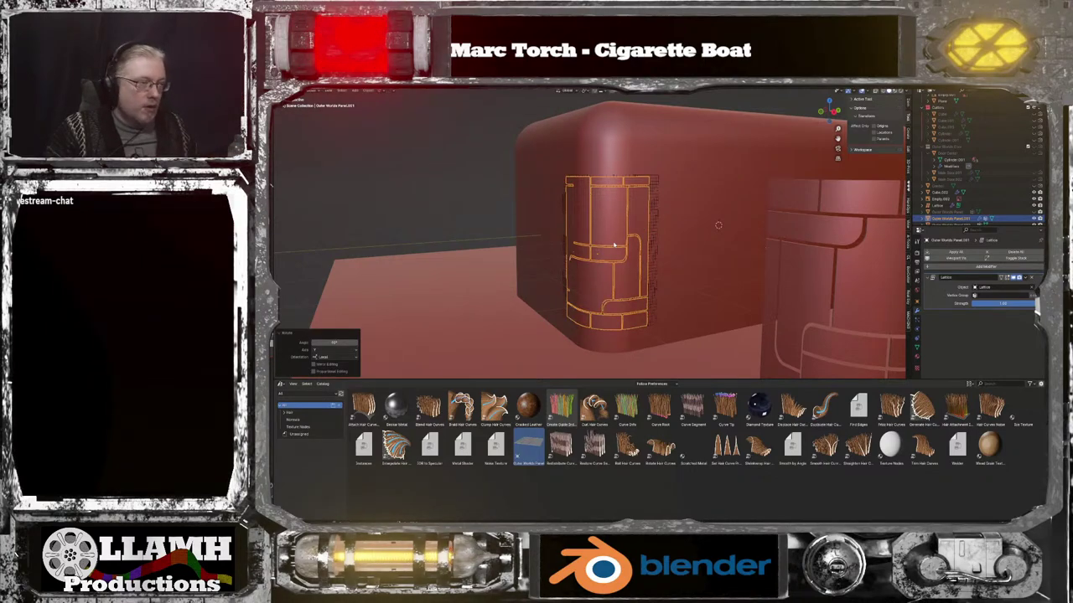
Duplicate the newly rotated panel in place and apply all modifiers to this third copy
key("shift+d")
right_click(615, 244)
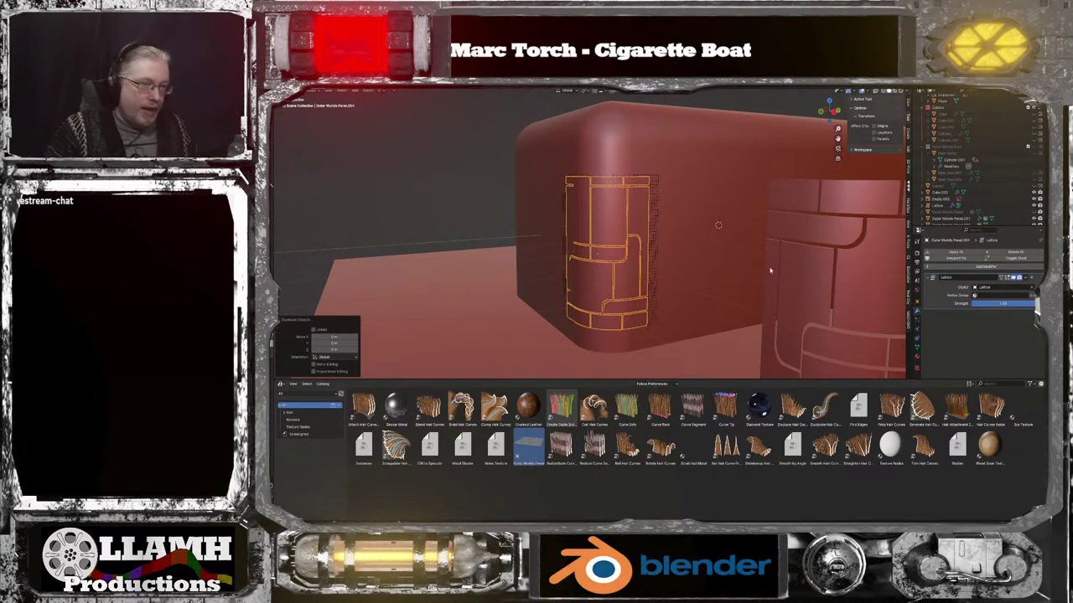
left_click(967, 253)
scroll(728, 273, "down", 4)
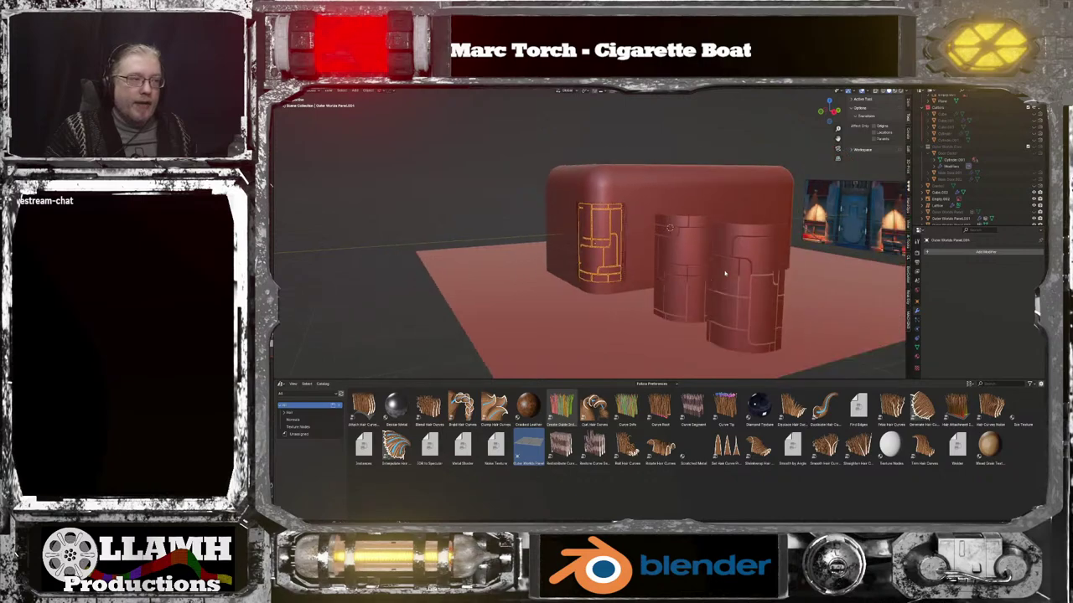
Move the third baked copy along the X axis, placing it beyond the second copy
key("g")
key("x")
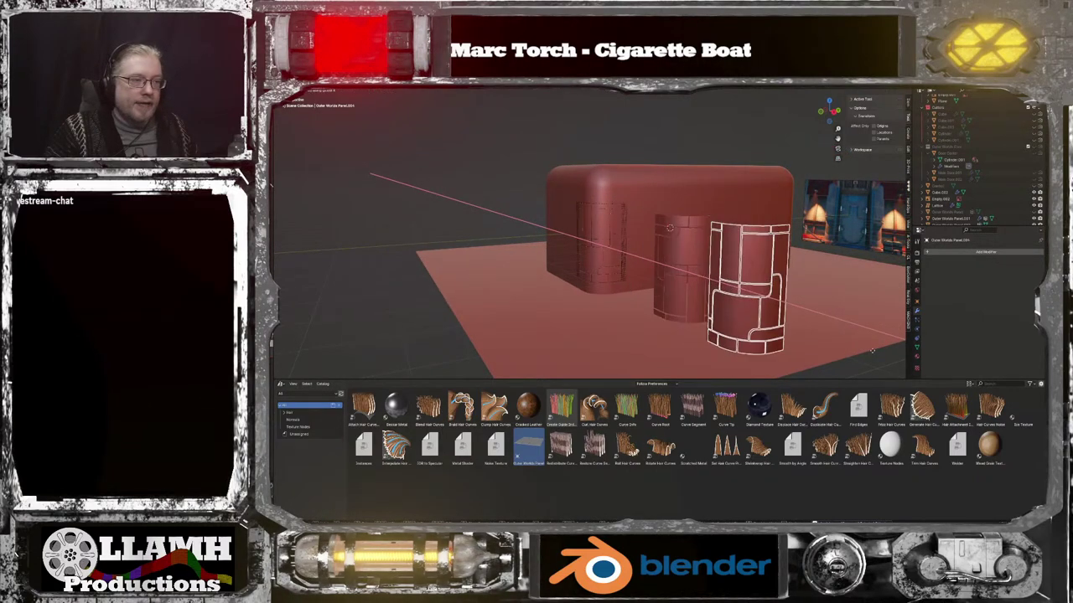
left_click(319, 98)
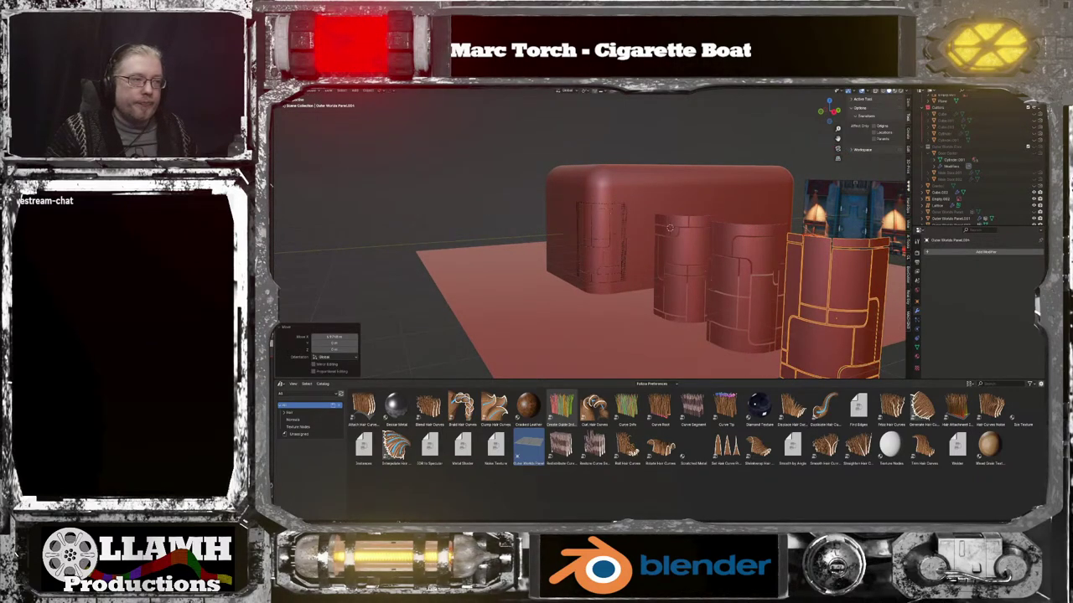
Select the original panel on the box corner and compare its plate layout with the row of baked copies
scroll(603, 231, "up", 5)
left_click(603, 230)
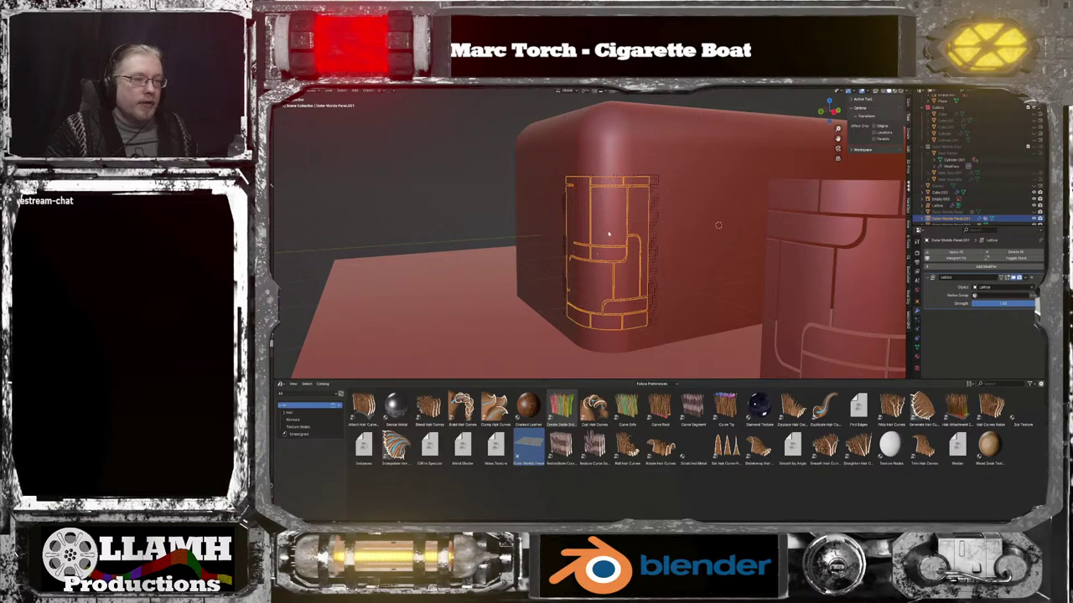
scroll(609, 234, "down", 5)
scroll(619, 241, "up", 1)
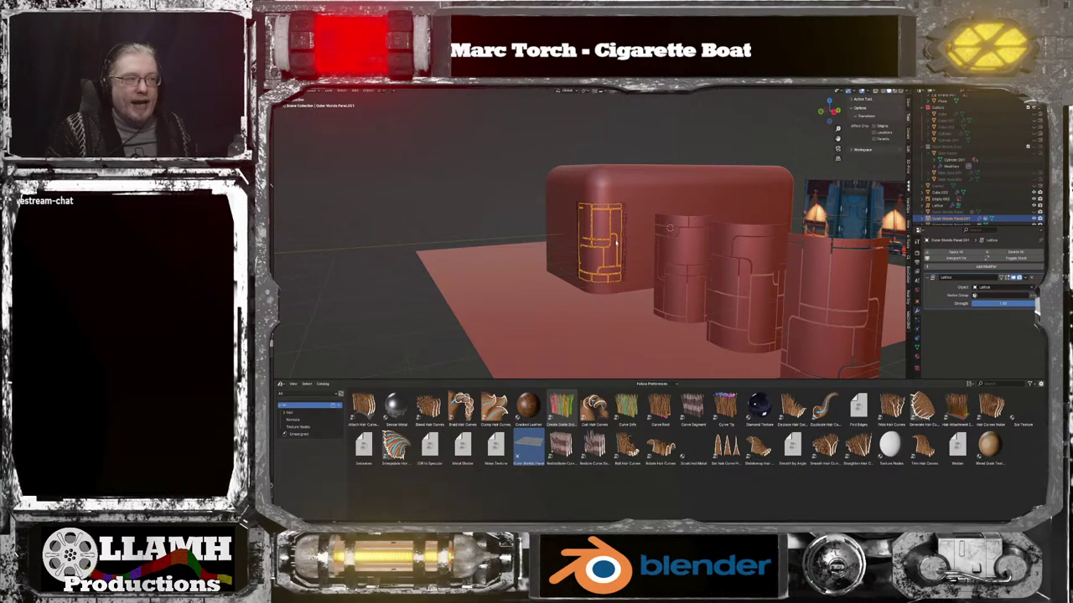
scroll(614, 241, "up", 1)
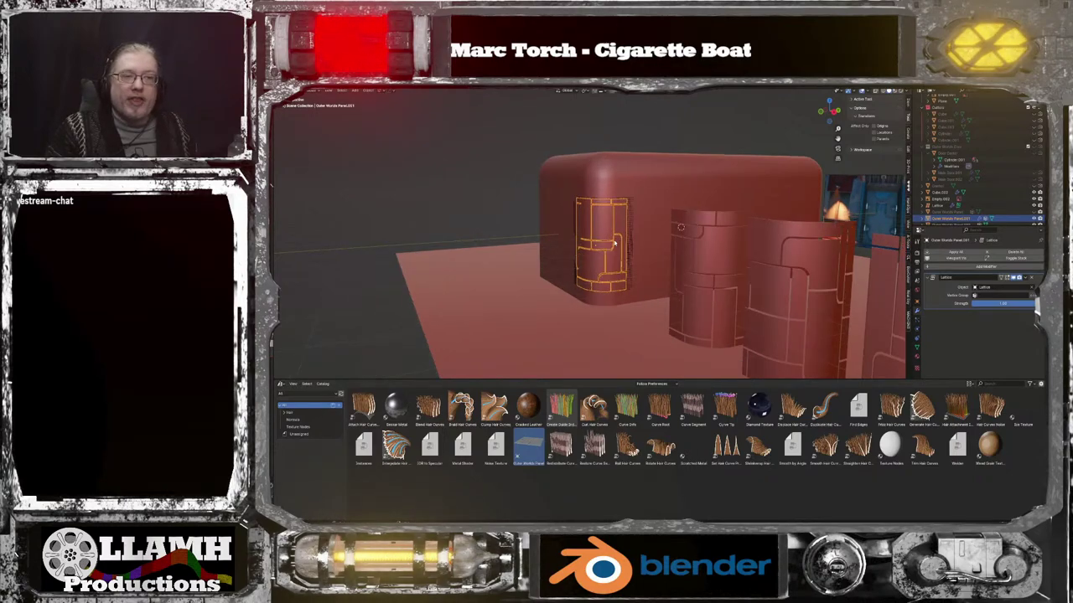
scroll(614, 242, "up", 3)
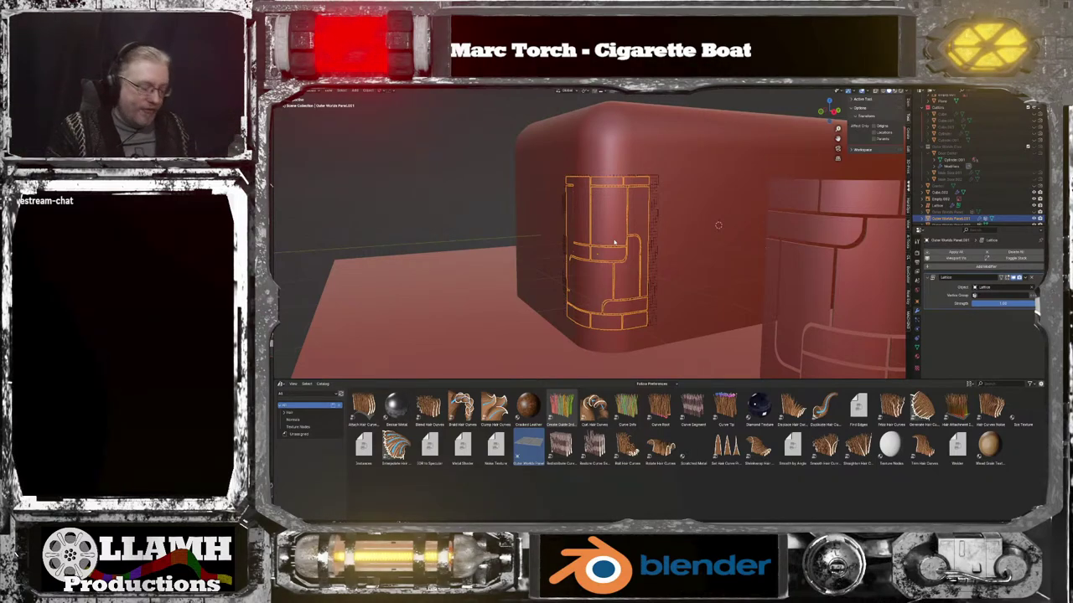
Duplicate the panel on the box corner in place and rotate this copy 90 degrees about its local Y axis
key("shift+d")
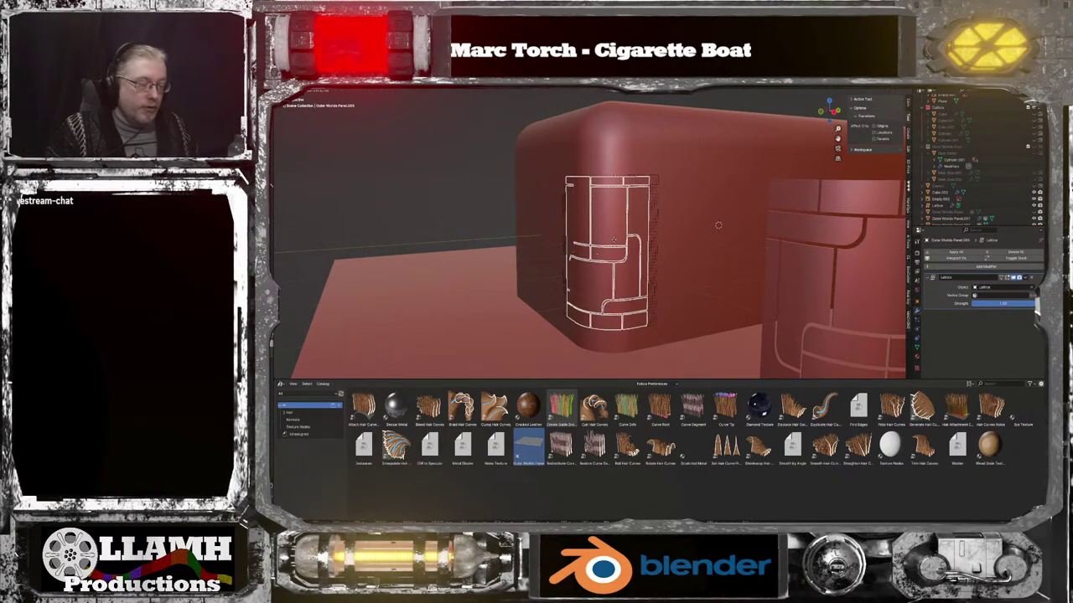
key("y")
key("y")
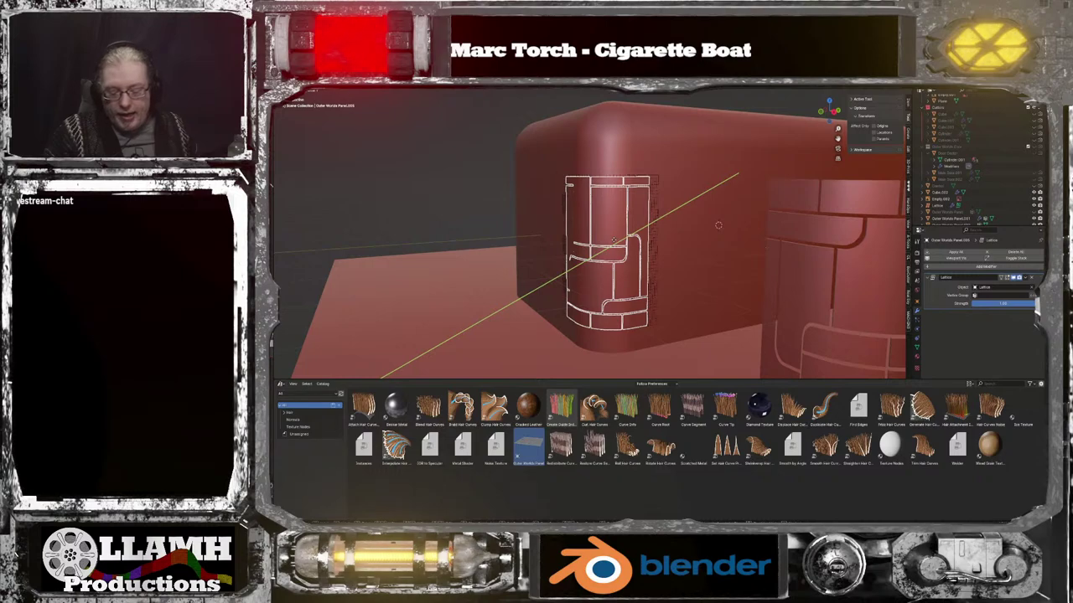
type("10")
right_click(614, 241)
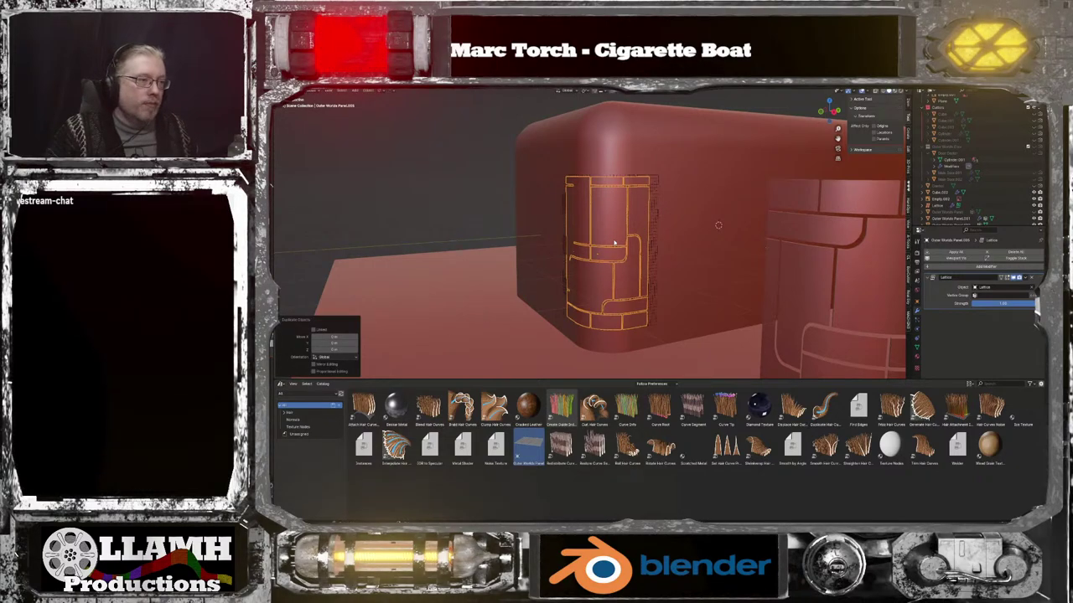
key("g")
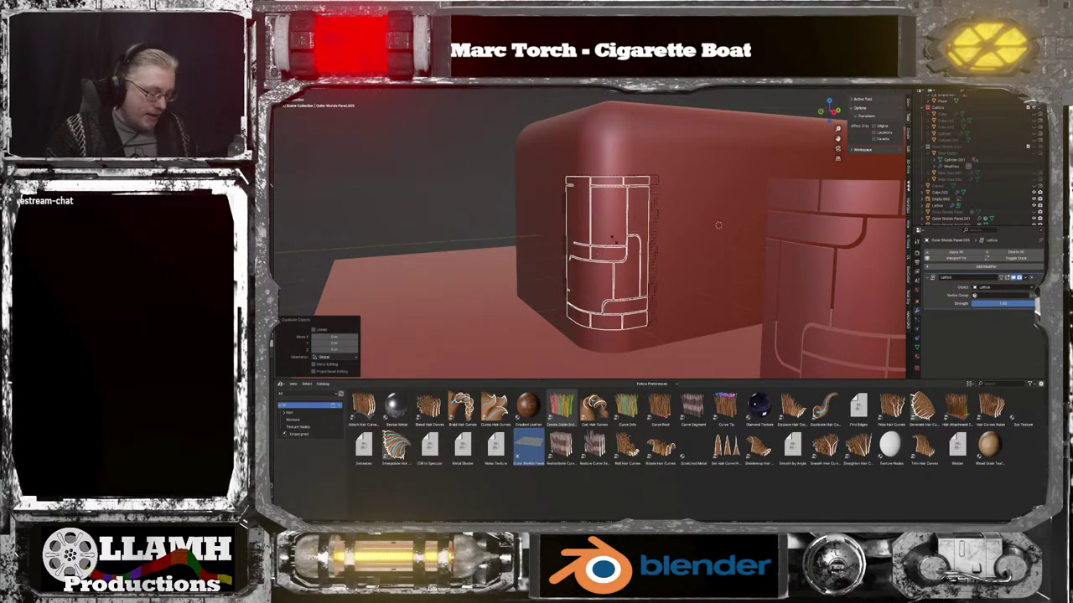
key("y")
key("y")
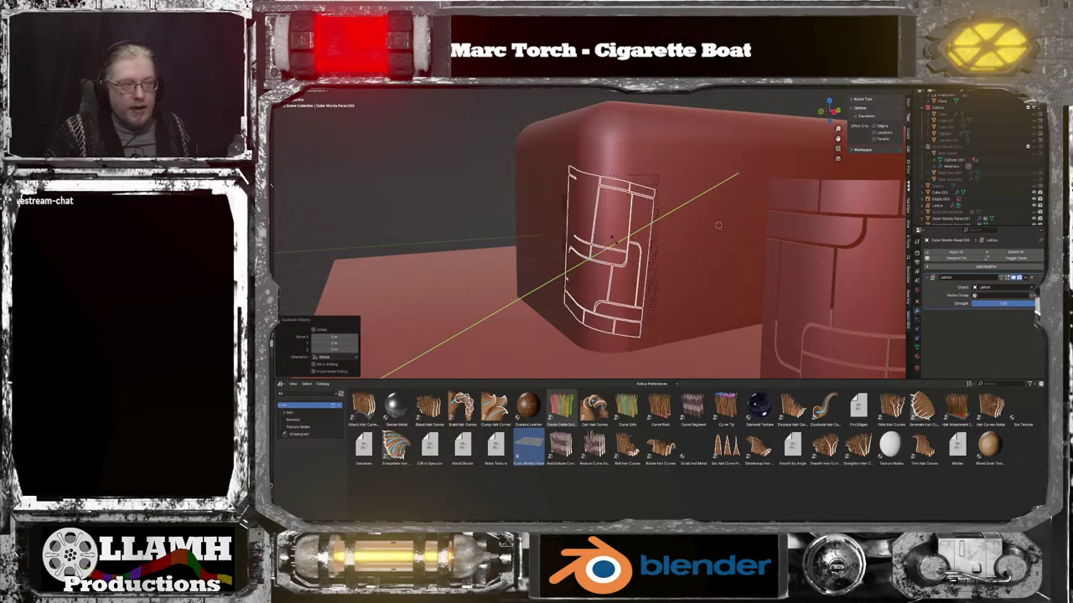
left_click(614, 241)
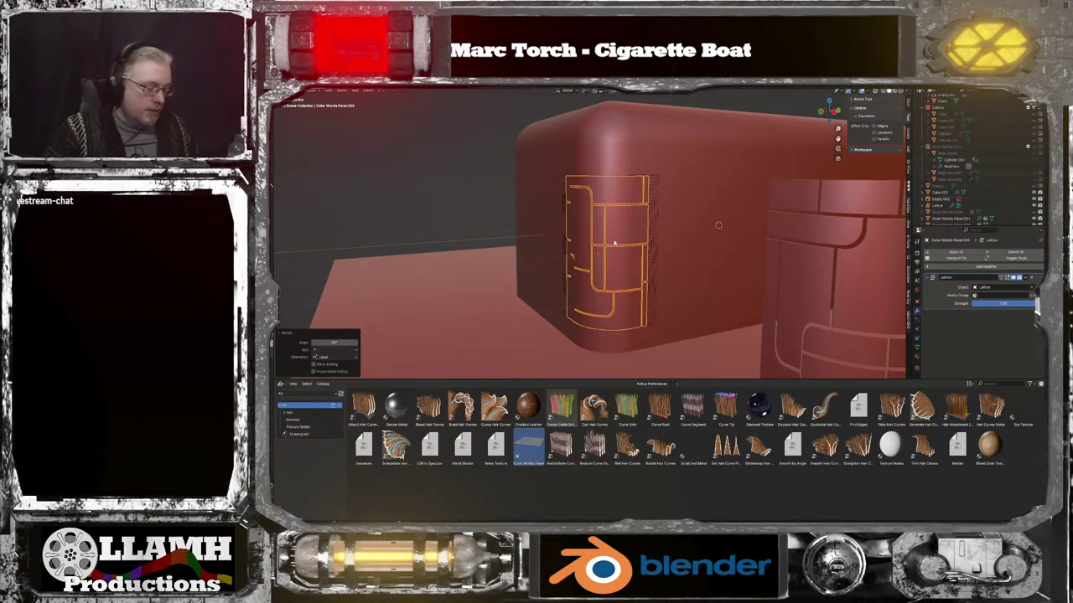
Apply all modifiers to the newly rotated copy and move it along the X axis, beyond the third copy
scroll(624, 305, "down", 4)
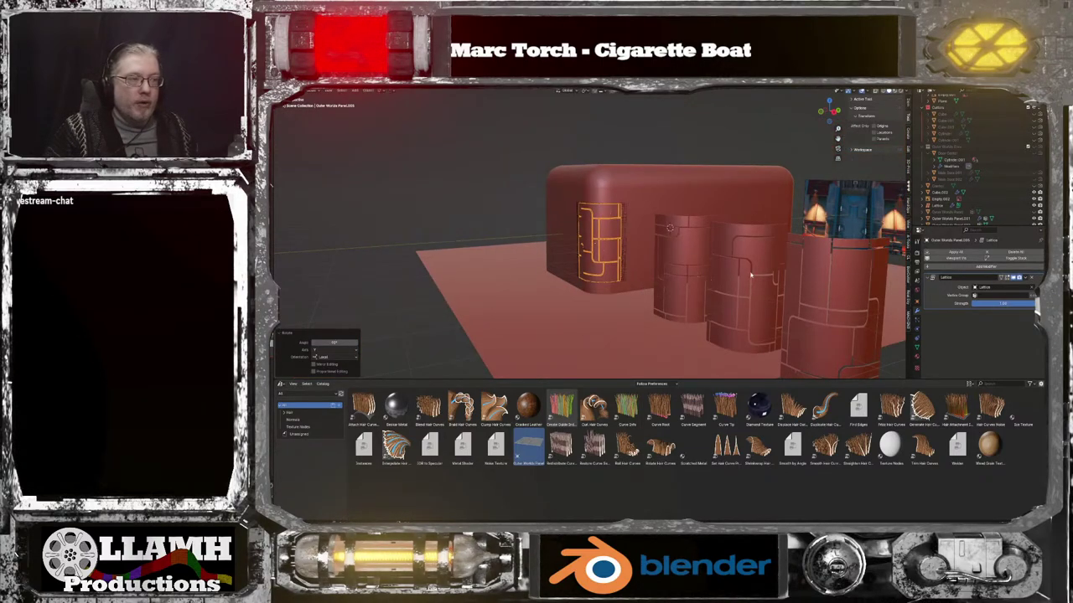
left_click(962, 252)
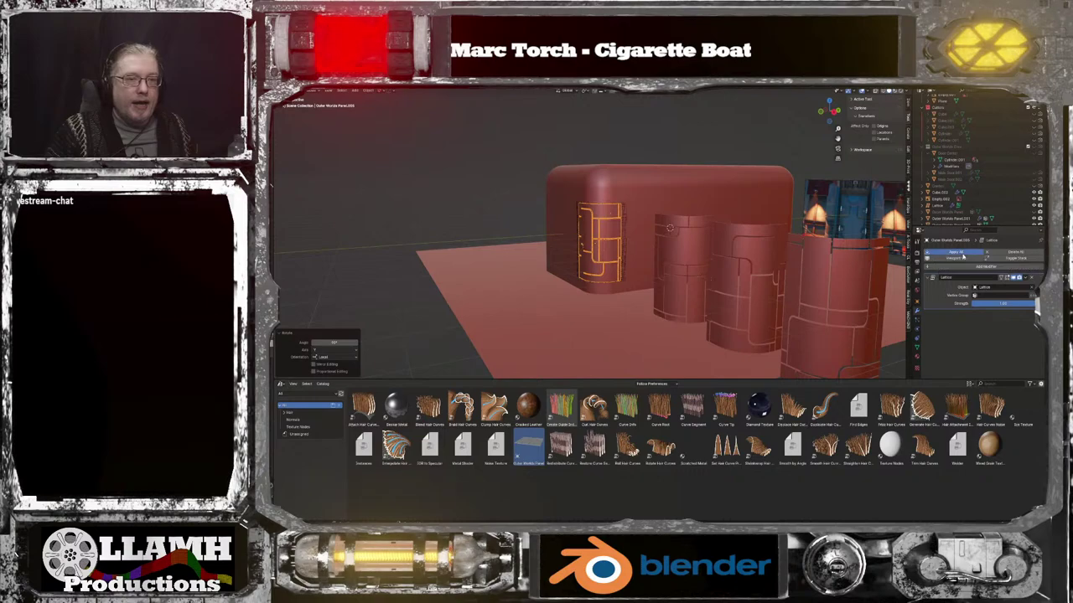
key("shift+d")
key("x")
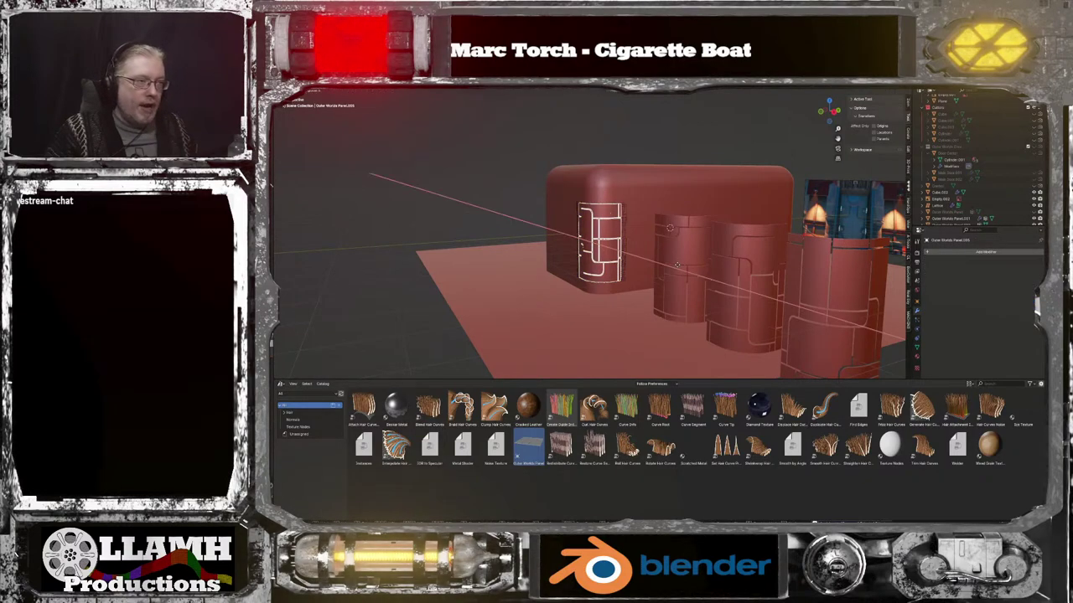
left_click(415, 160)
Select the original lattice panel on the box corner and check it against the four baked copies and their scene entries
scroll(598, 249, "down", 3)
mouse_move(598, 249)
middle_mouse_down()
mouse_move(589, 244)
mouse_move(608, 235)
middle_mouse_up()
scroll(588, 245, "up", 4)
left_click(609, 233)
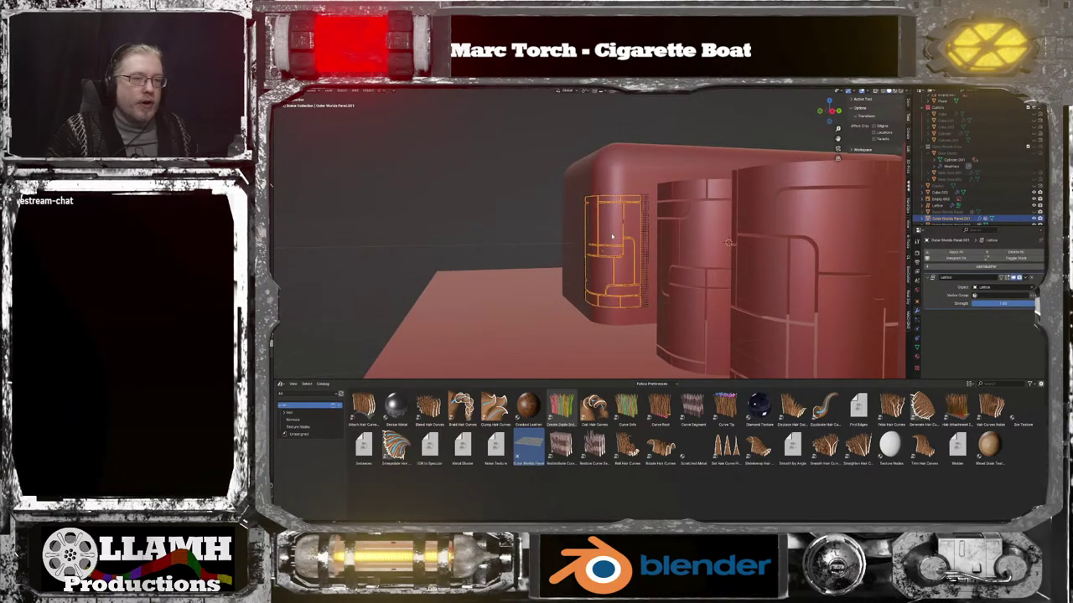
scroll(996, 217, "down", 2)
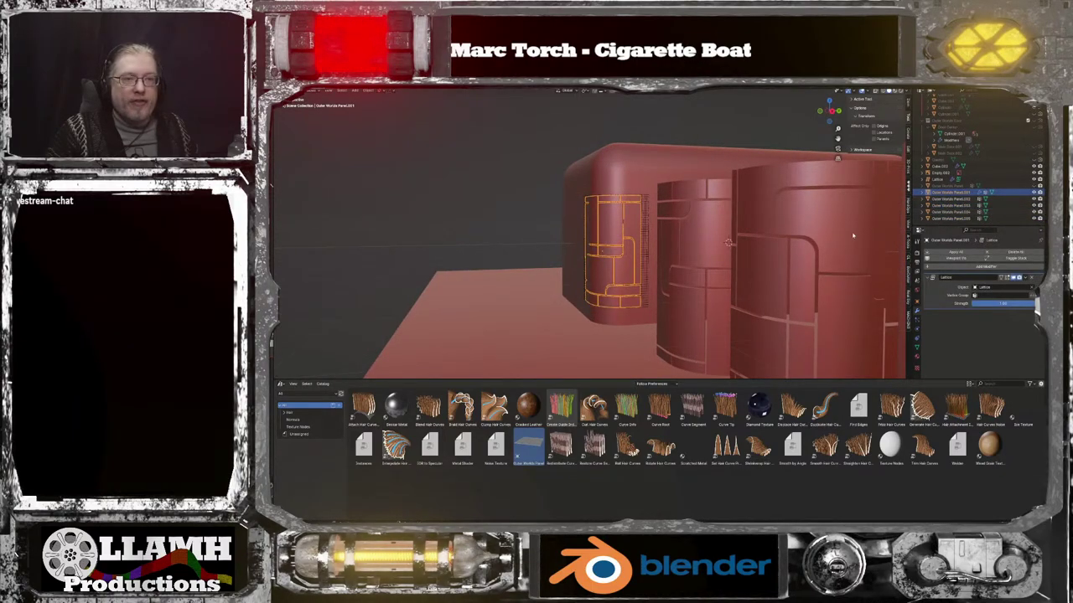
scroll(785, 241, "down", 2)
mouse_move(783, 241)
middle_mouse_down()
mouse_move(771, 242)
mouse_move(796, 259)
mouse_move(782, 241)
middle_mouse_up()
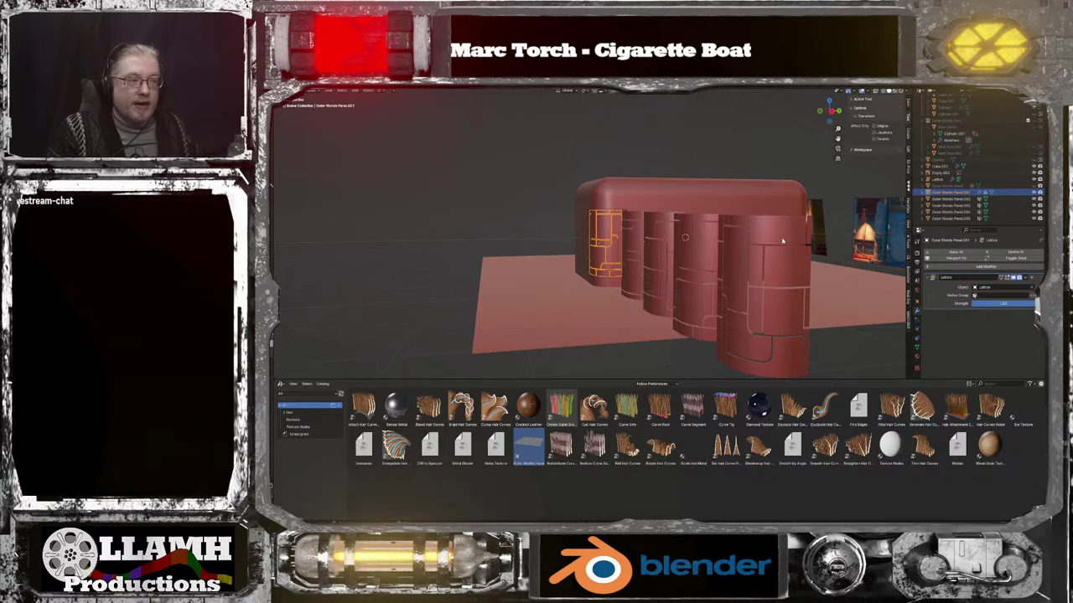
Select all four baked panel copies and set the transform pivot point to Individual Origins
left_click(633, 247)
middle_click_drag(634, 247, 689, 270)
left_click(750, 277, "shift")
left_click(828, 295, "shift")
left_click(890, 316, "shift")
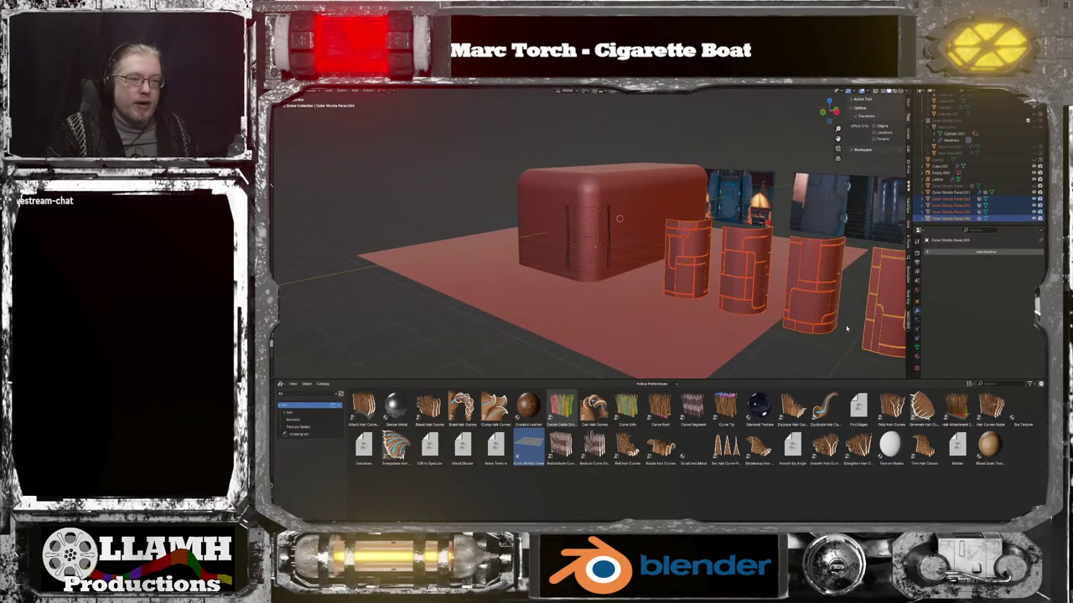
scroll(799, 274, "down", 3)
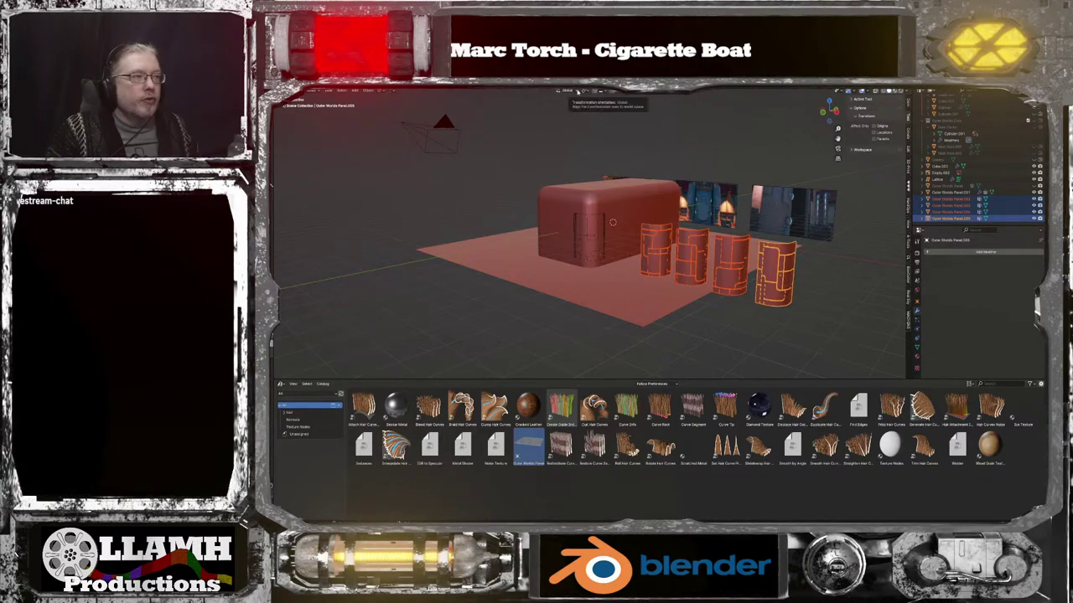
left_click(567, 91)
left_click(584, 91)
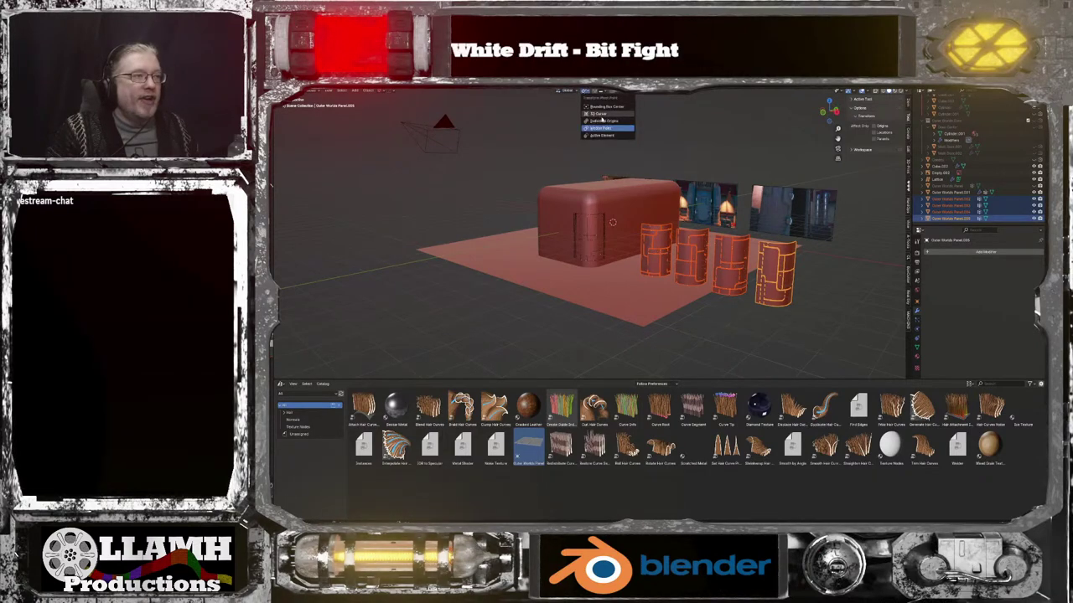
left_click(604, 122)
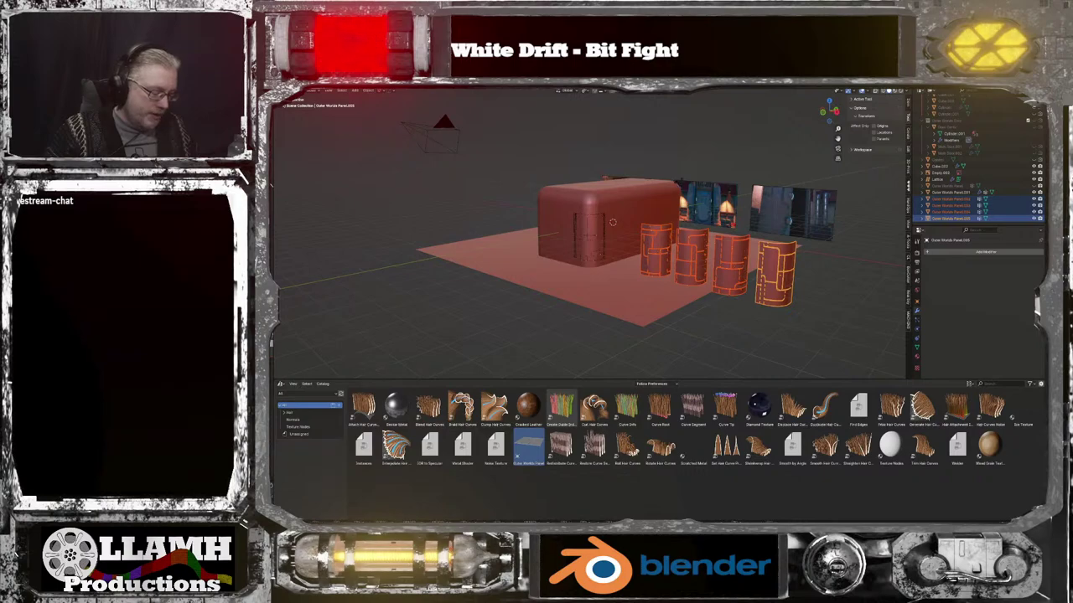
Rotate the four copies 90 degrees about the Y axis, and turn them about the X axis so their curved faces point up
key("s")
key("y")
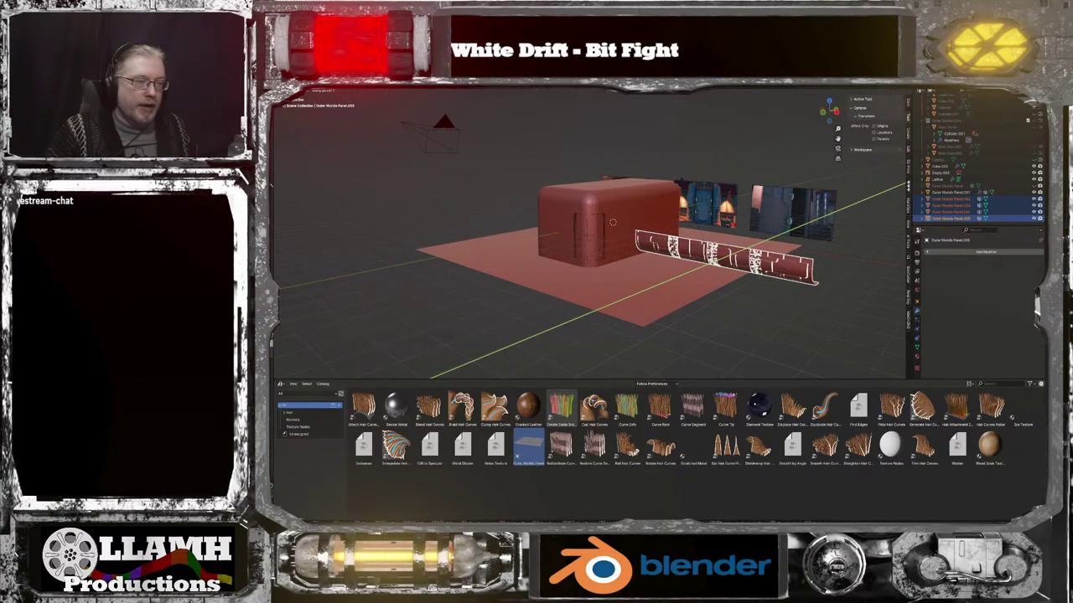
left_click(678, 183)
key("r")
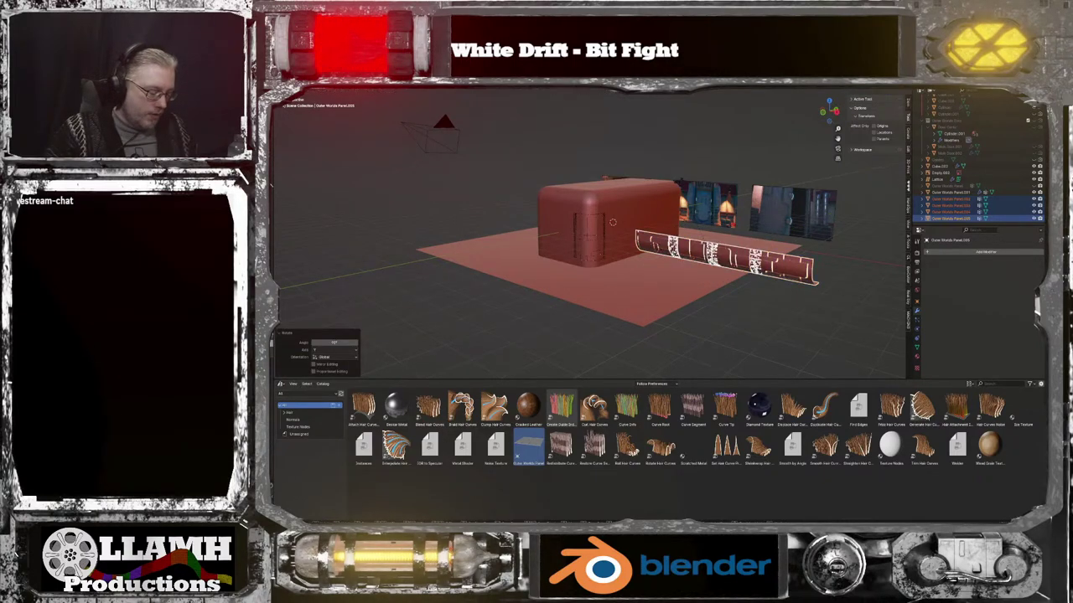
key("x")
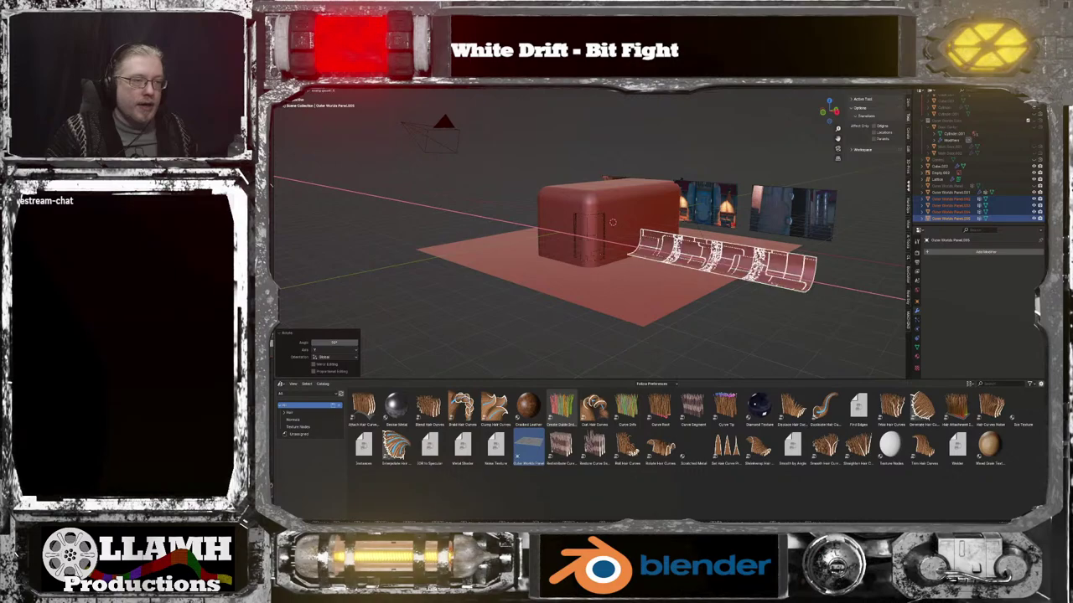
left_click(679, 183)
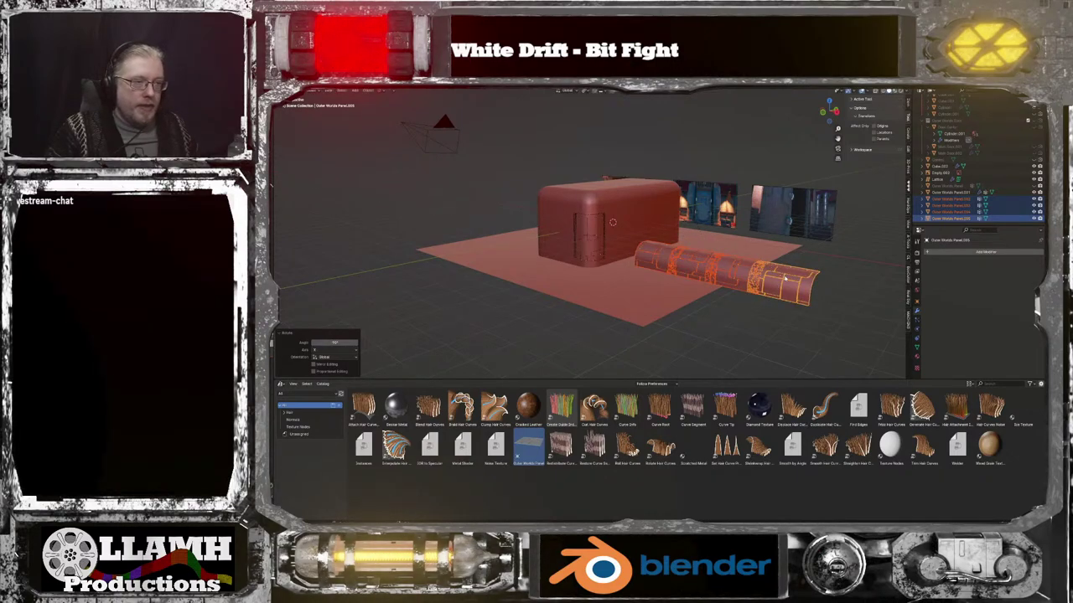
Move the rotated copies one by one along the X axis to line them up end to end
key("g")
key("x")
left_click(740, 279)
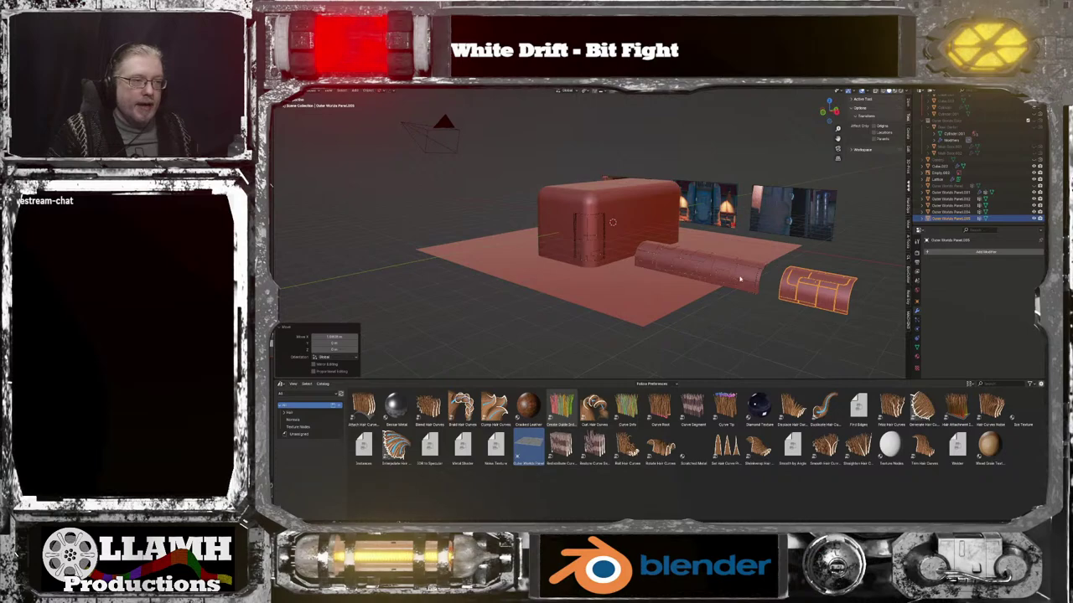
key("g")
key("x")
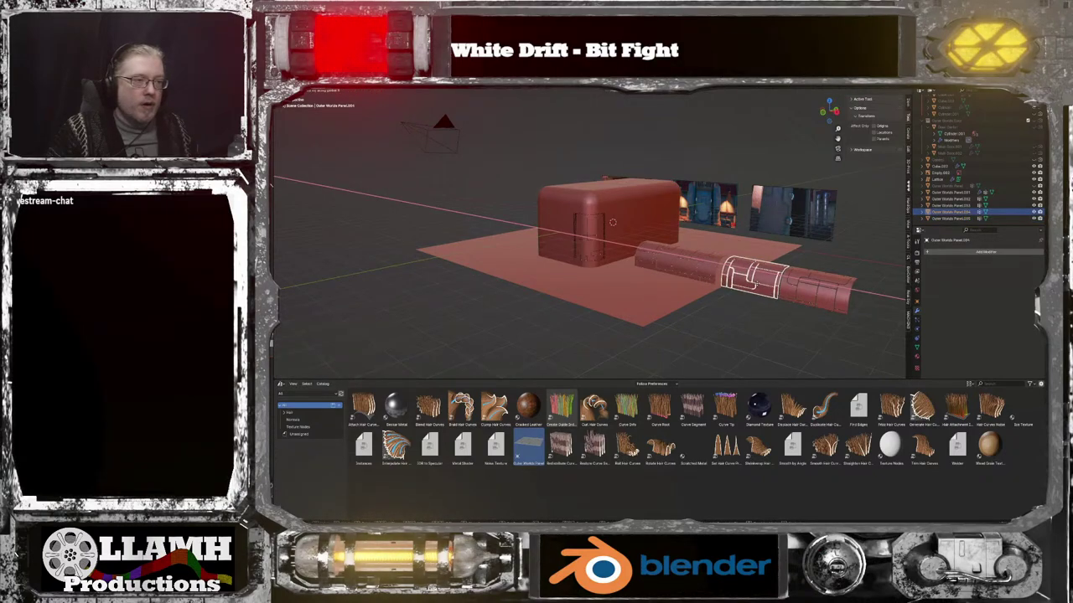
left_click(753, 273)
left_click(721, 268)
key("g")
key("x")
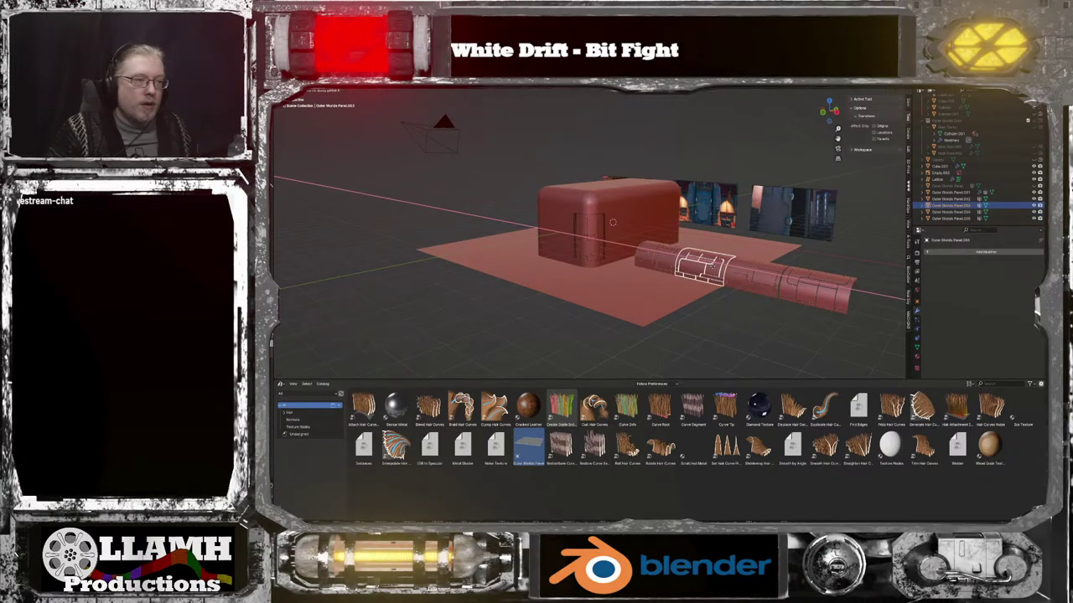
scroll(613, 222, "up", 3)
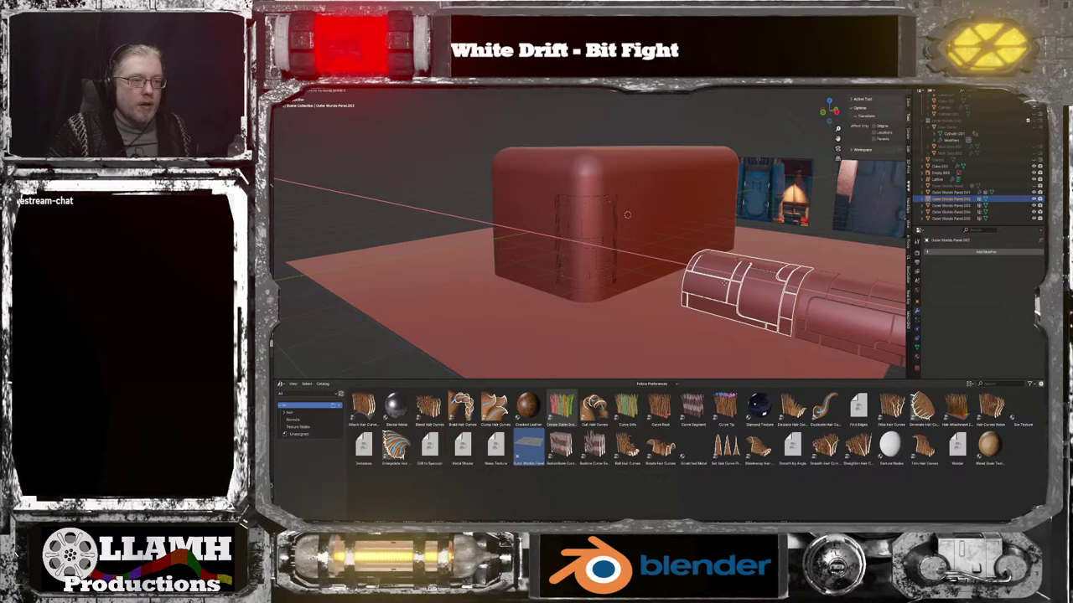
left_click(726, 284)
Shift the two far-end copies together along the X axis to widen the seam beside them, and deselect everything
middle_click_drag(728, 286, 846, 202)
scroll(712, 283, "down", 2)
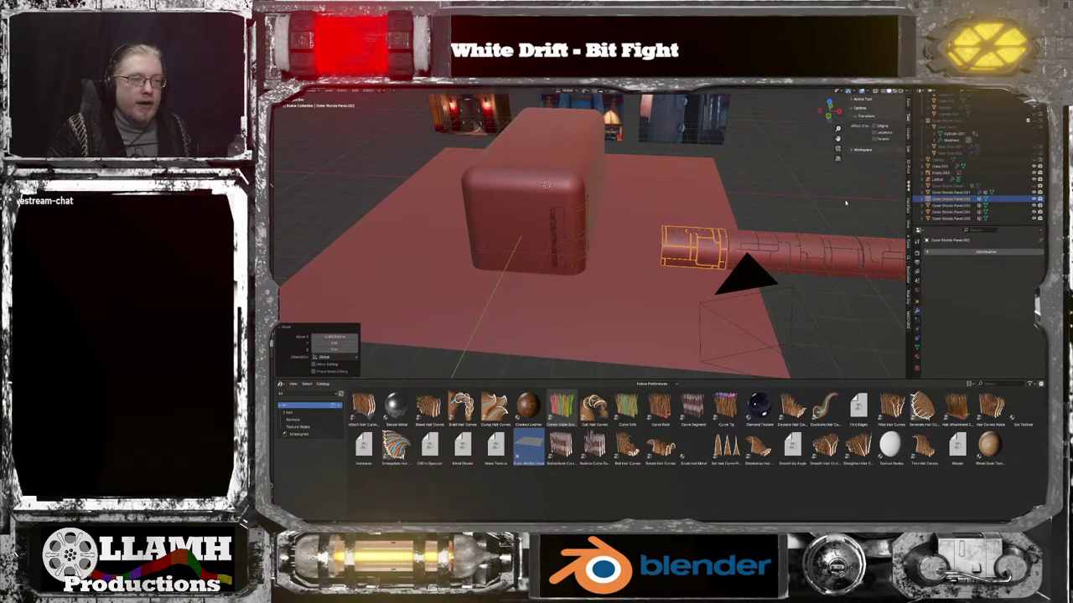
left_click_drag(838, 140, 722, 141)
scroll(785, 227, "up", 4)
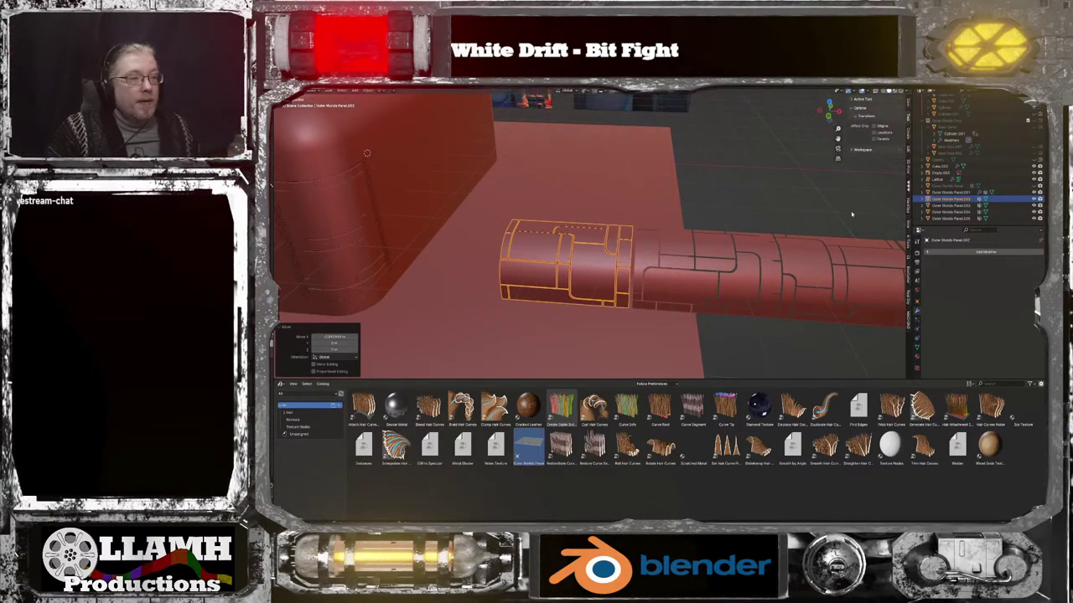
scroll(834, 260, "down", 2)
left_click(776, 264)
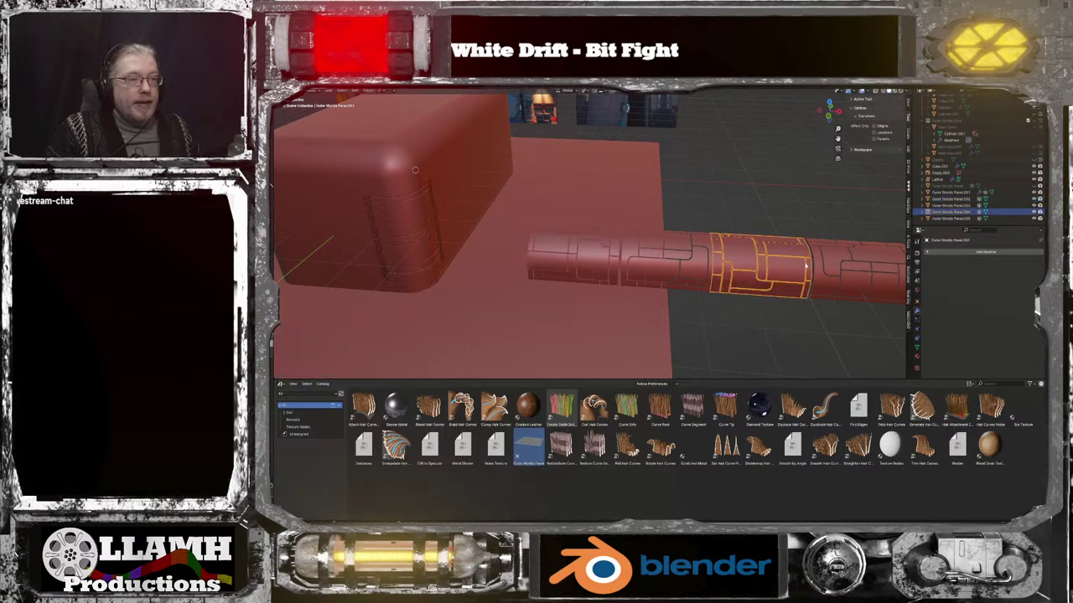
left_click(829, 264, "shift")
key("g")
key("x")
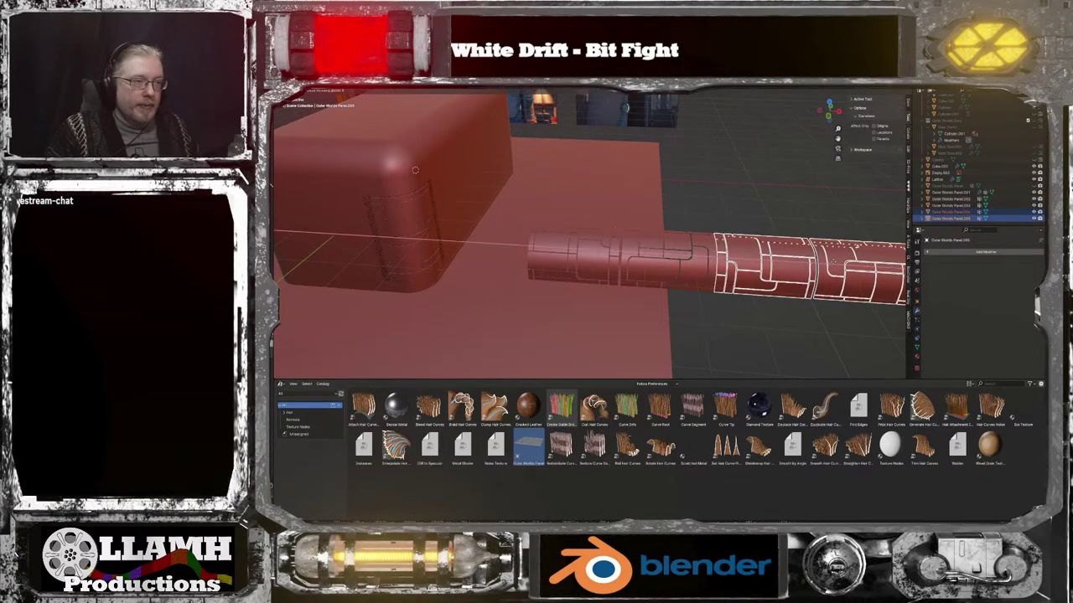
left_click(836, 265)
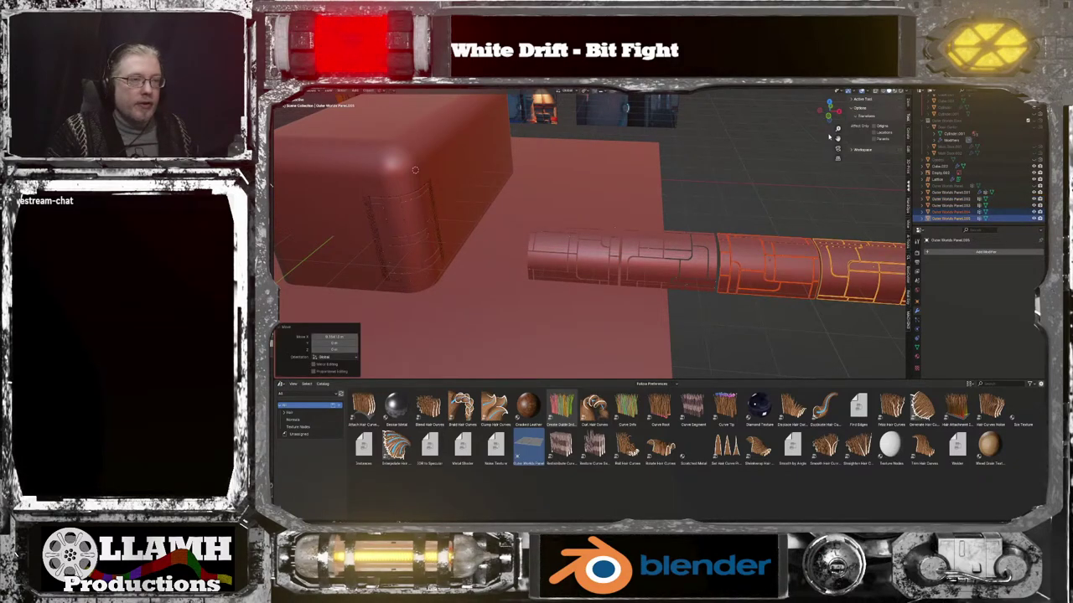
middle_click_drag(867, 174, 771, 170, "shift")
left_click(728, 181)
scroll(728, 182, "up", 2)
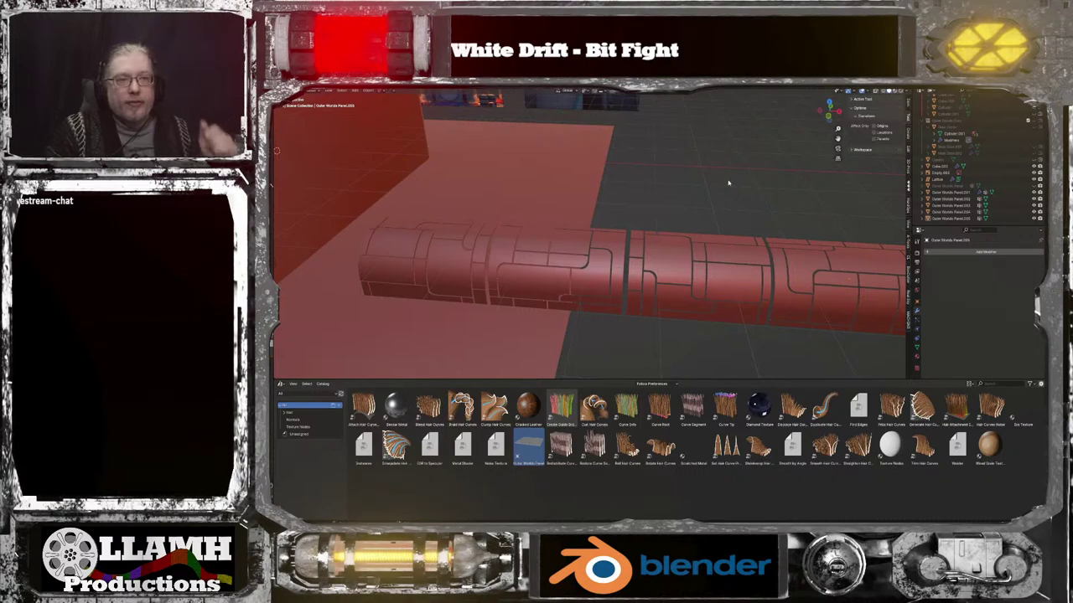
Add a new collection under the Scene Collection and rename it Edges
scroll(979, 212, "up", 6)
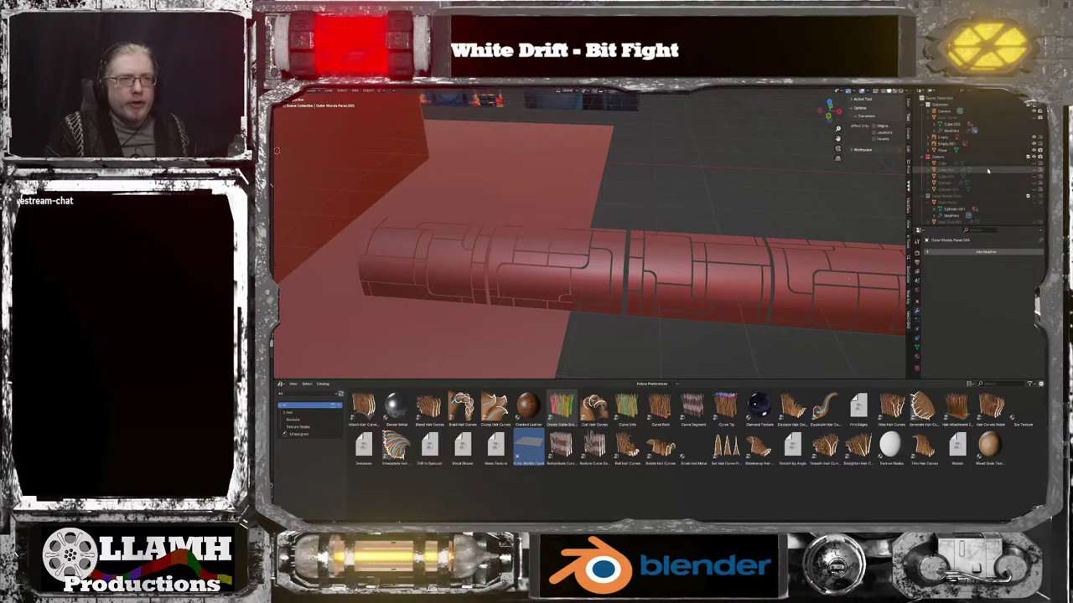
right_click(966, 103)
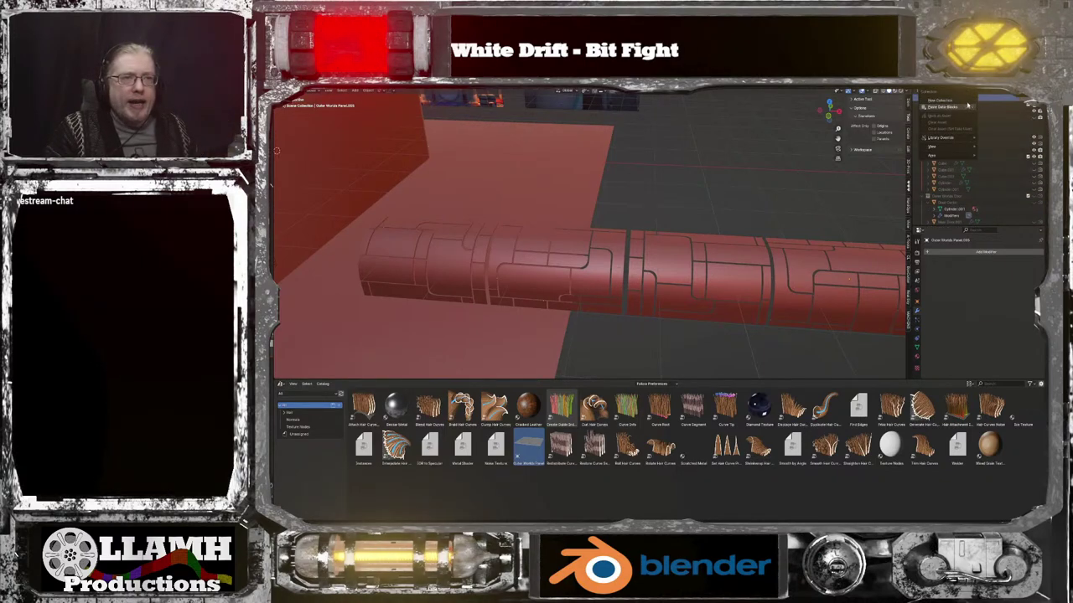
left_click(965, 100)
scroll(974, 138, "down", 6)
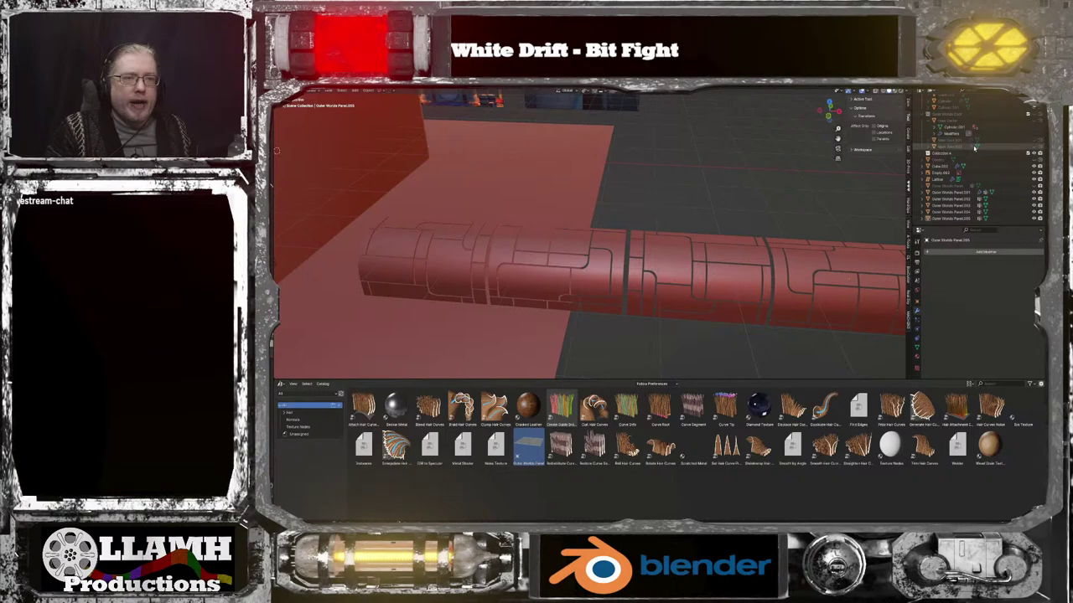
left_click(976, 154)
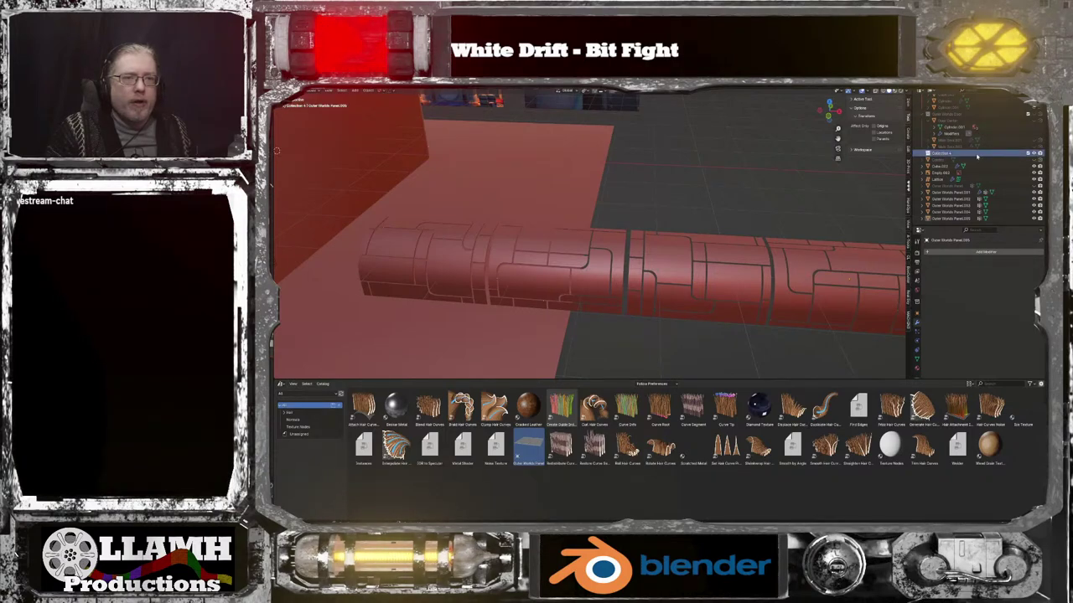
double_click(950, 154)
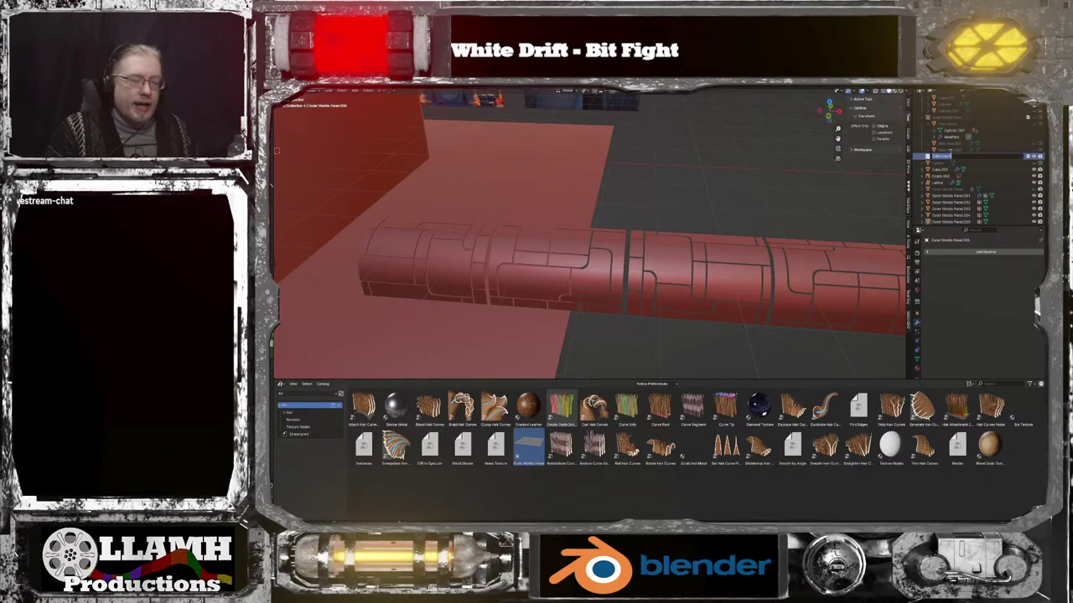
type("Edges")
key("Return")
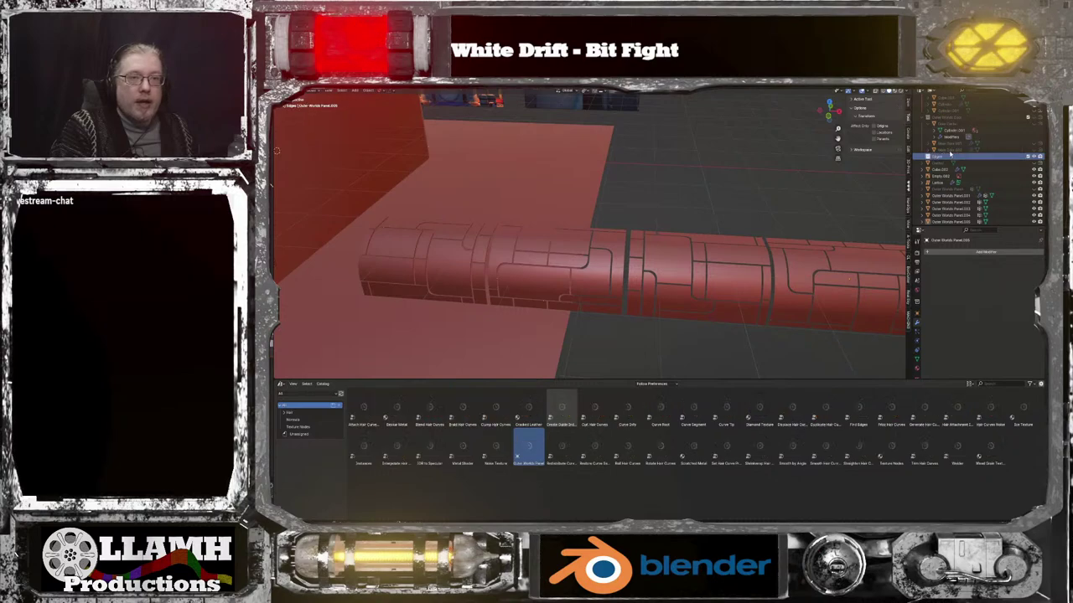
Move the four baked copies, Outer Worlds Panel.002 to Outer Worlds Panel.005, into the Edges collection
left_click(955, 202)
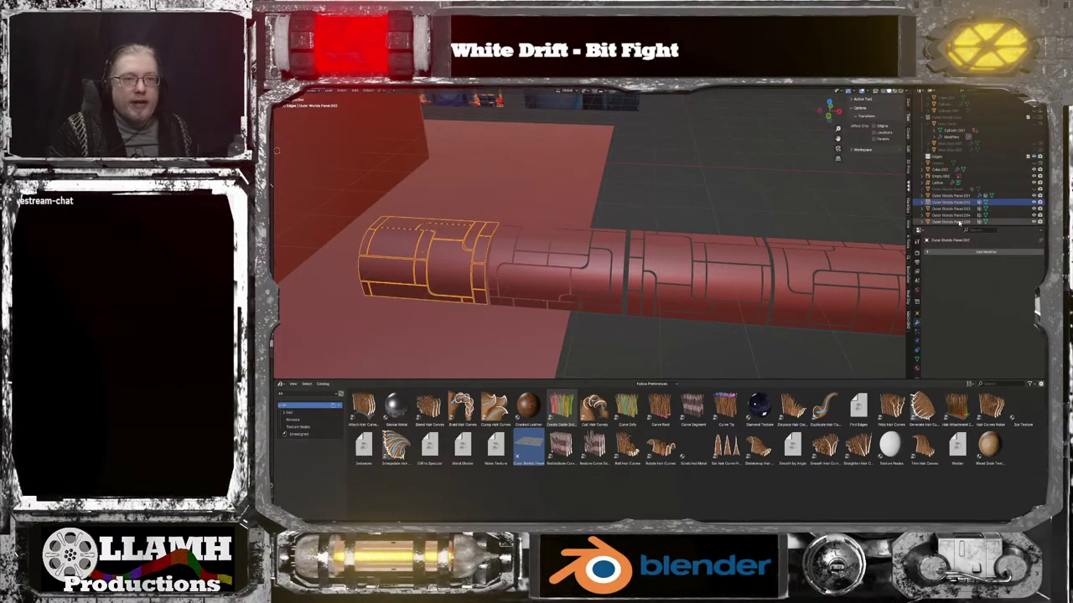
left_click(958, 223, "shift")
left_click_drag(959, 222, 948, 156)
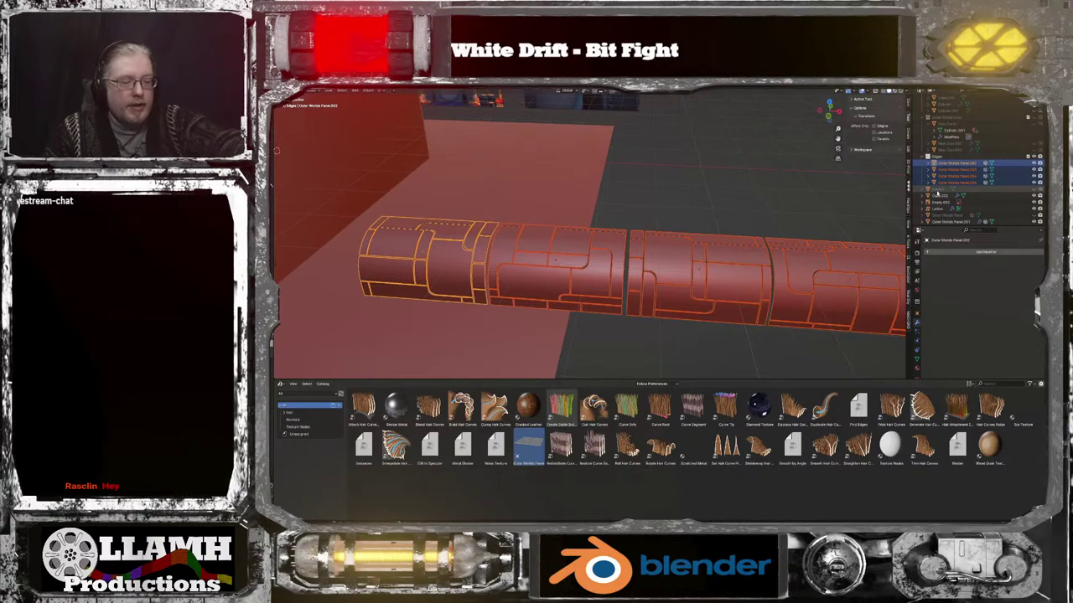
scroll(812, 223, "down", 3)
middle_click_drag(804, 222, 789, 218)
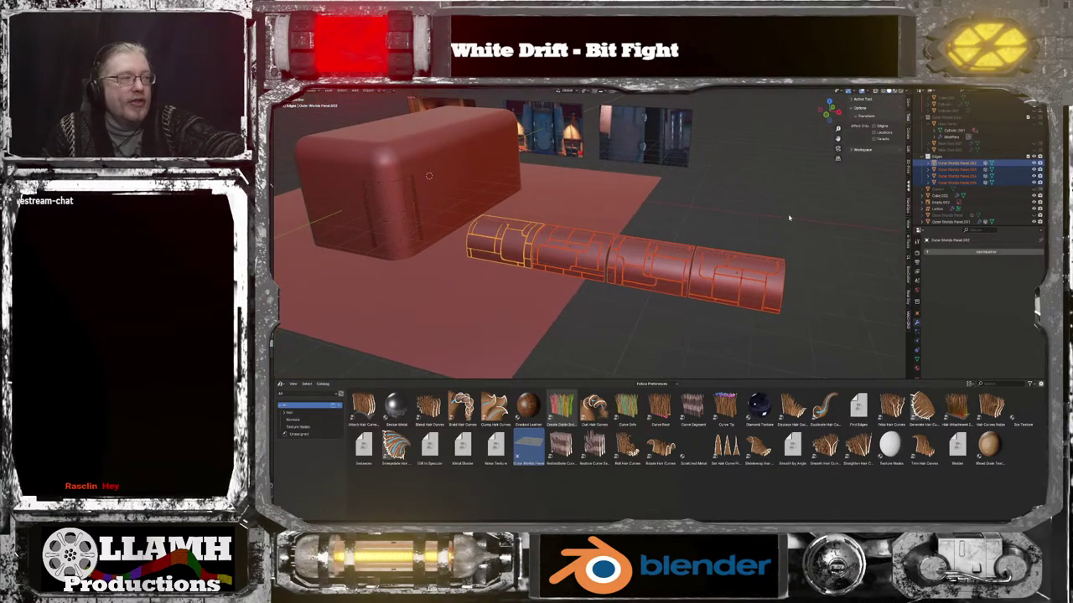
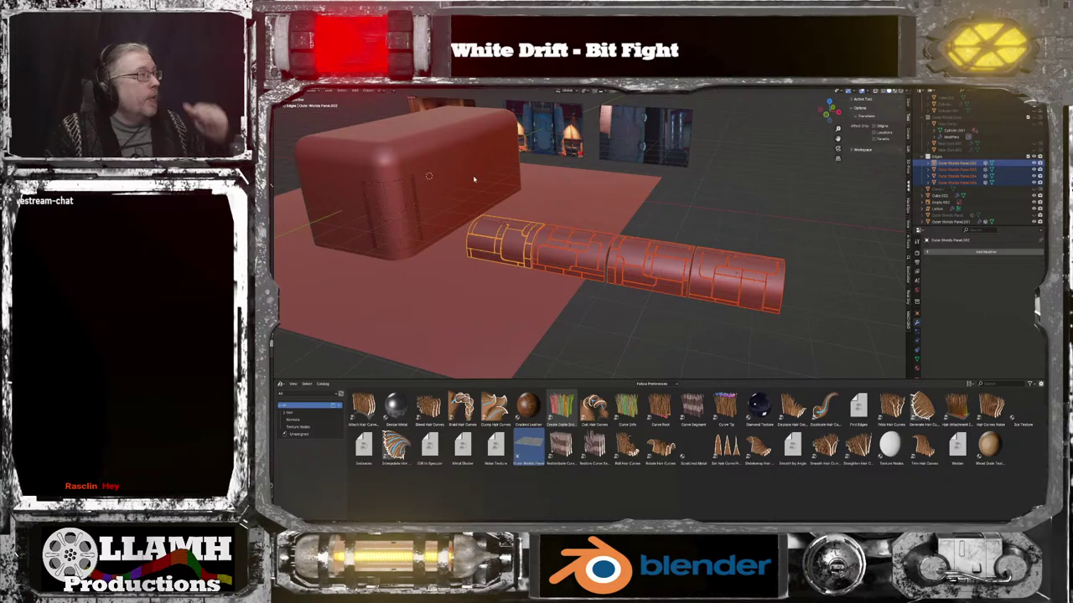
Delete the lattice and the lattice-deformed Outer Worlds Panel.001 on the rounded box's corner
scroll(771, 254, "up", 3)
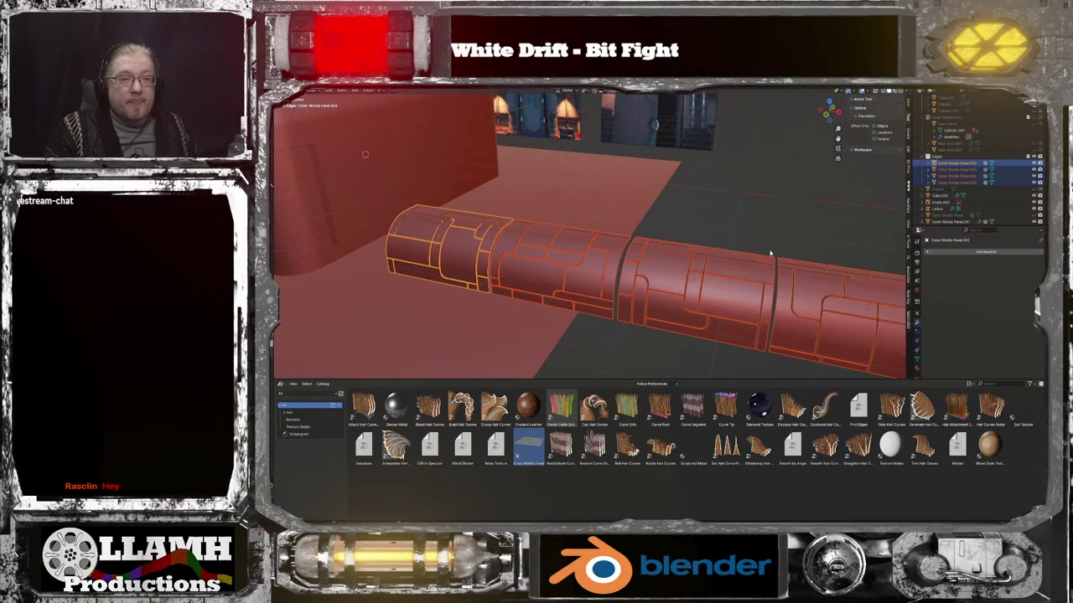
middle_click_drag(772, 254, 734, 237)
scroll(992, 204, "down", 1)
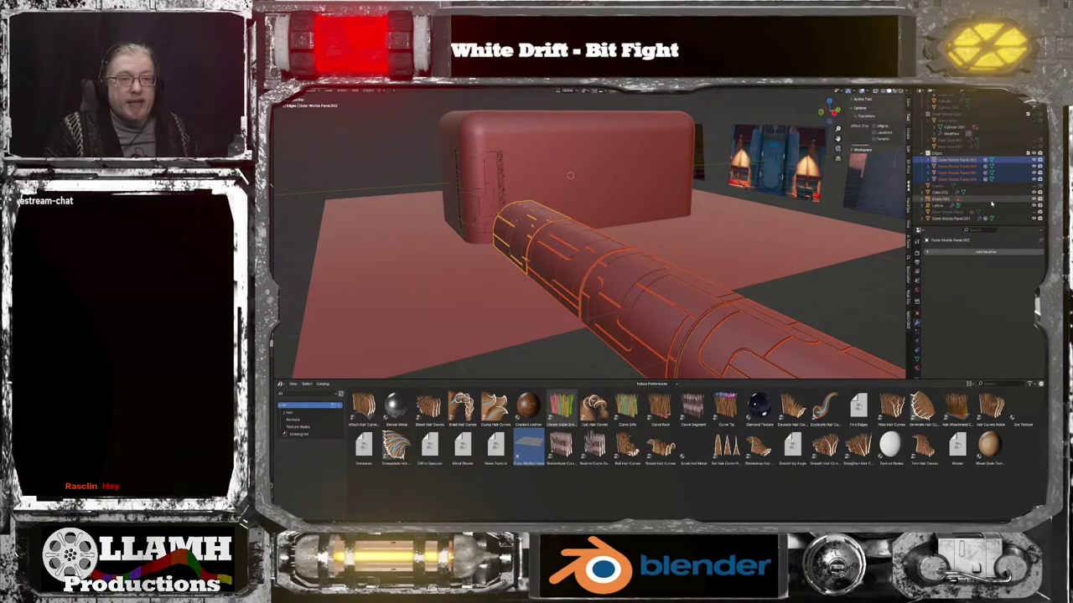
left_click(939, 207)
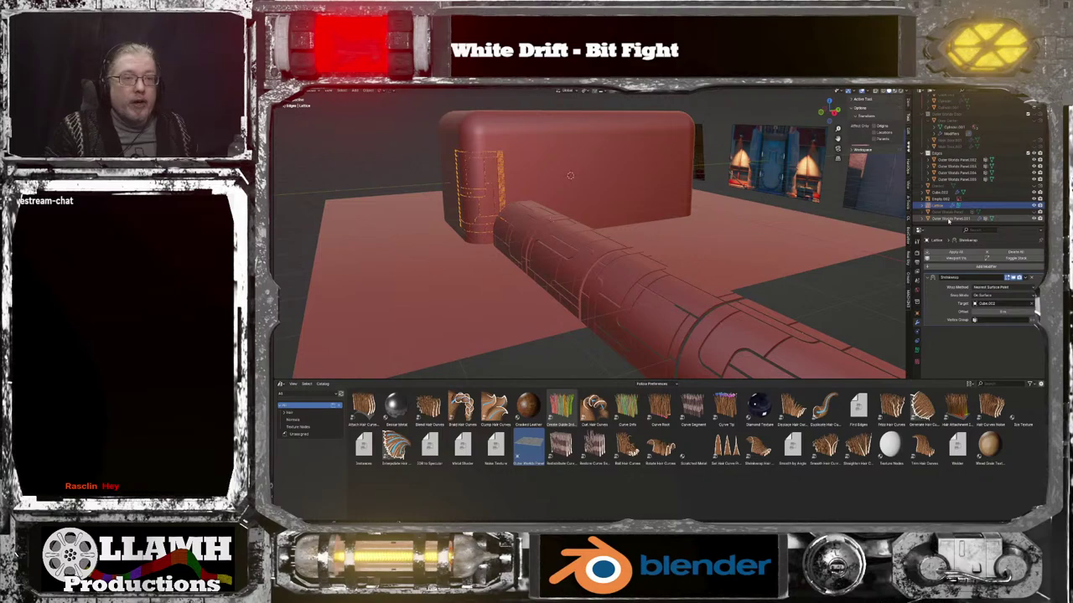
left_click(949, 220, "ctrl")
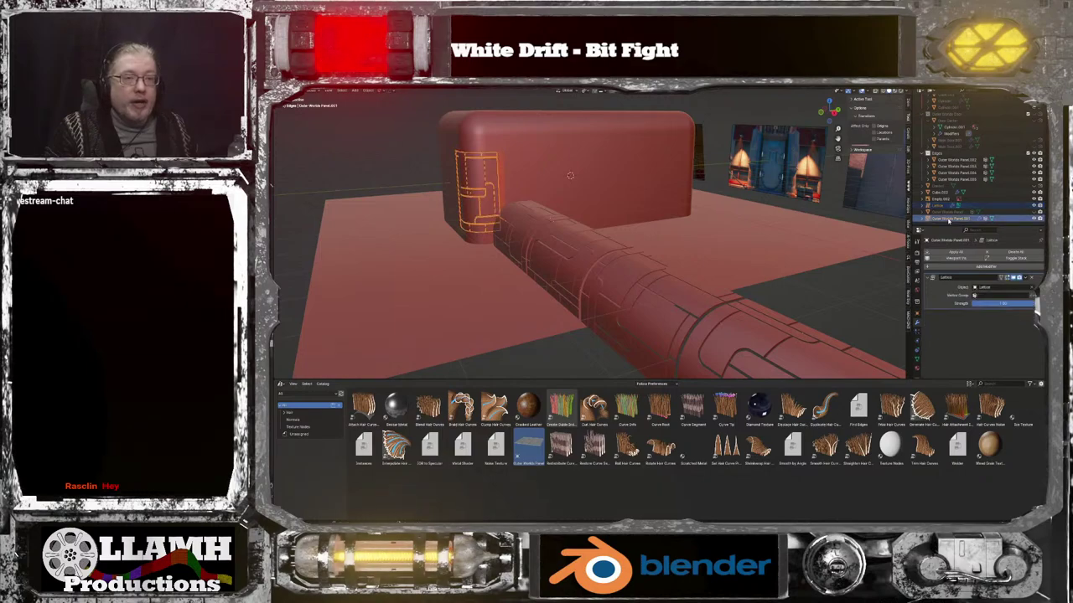
key("x")
left_click(683, 222)
Delete the large rounded box behind the row of curved panels
left_click(569, 174)
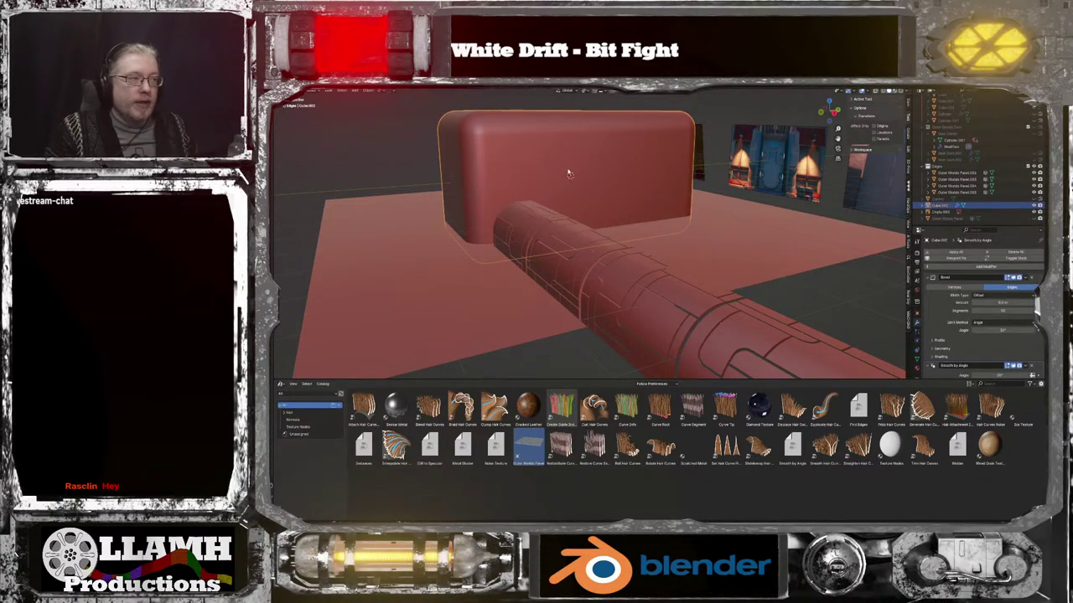
key("x")
left_click(568, 173)
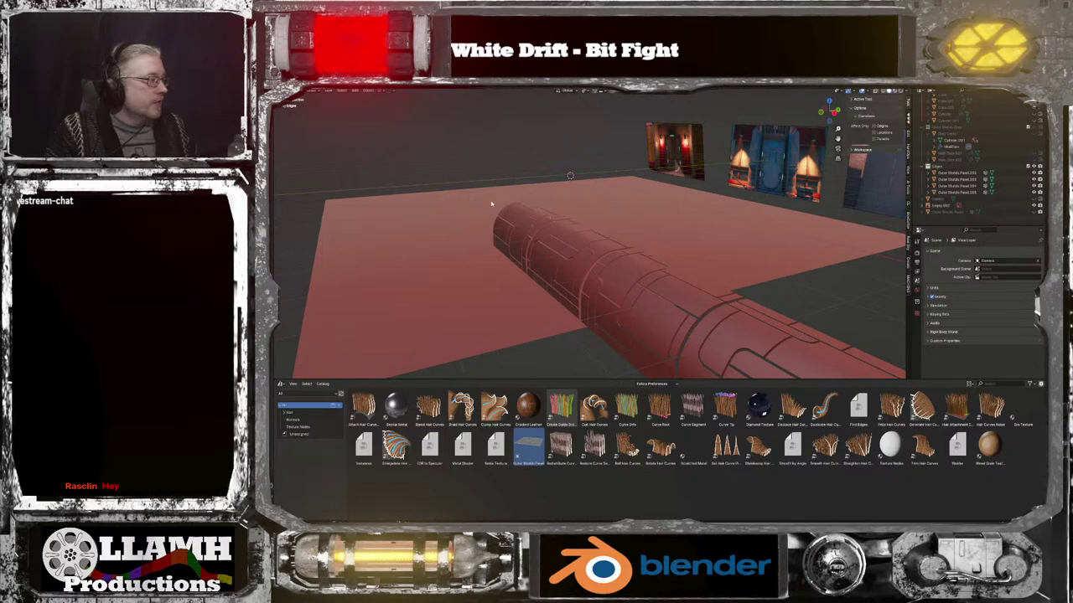
middle_click_drag(491, 218, 555, 232)
scroll(549, 231, "down", 4)
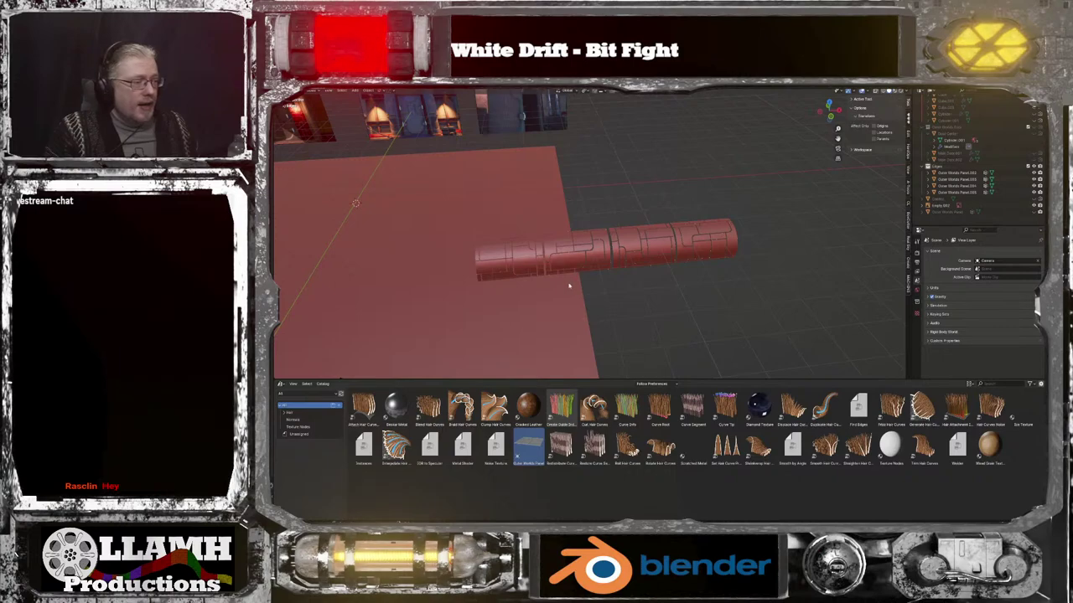
mouse_move(646, 304)
middle_mouse_down()
mouse_move(627, 297)
mouse_move(645, 287)
middle_mouse_up()
Unhide the Door Frame object and frame it in the viewport
scroll(977, 160, "up", 8)
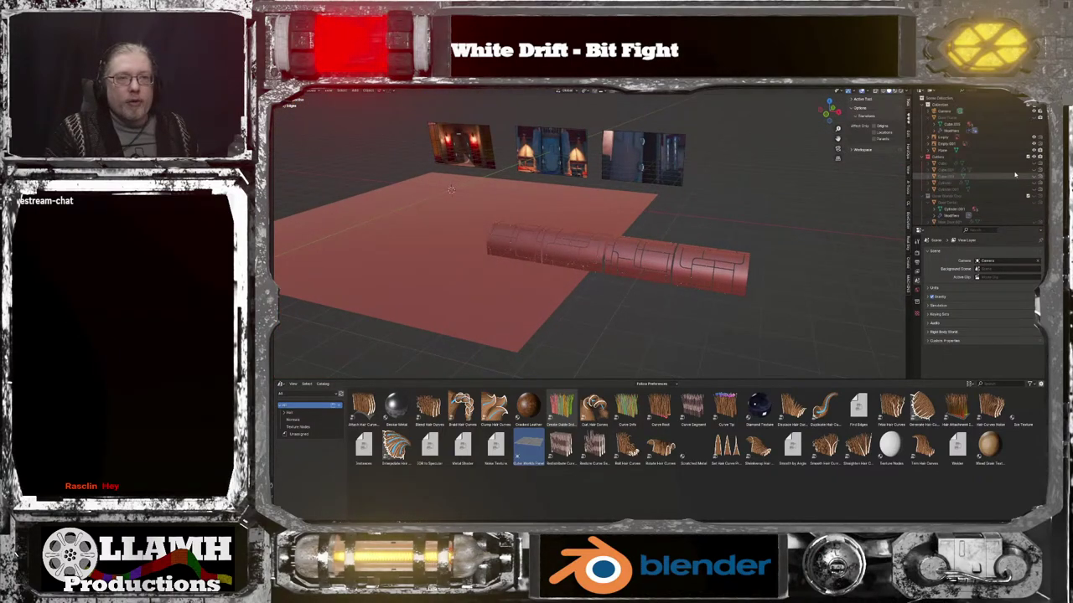
left_click(1034, 118)
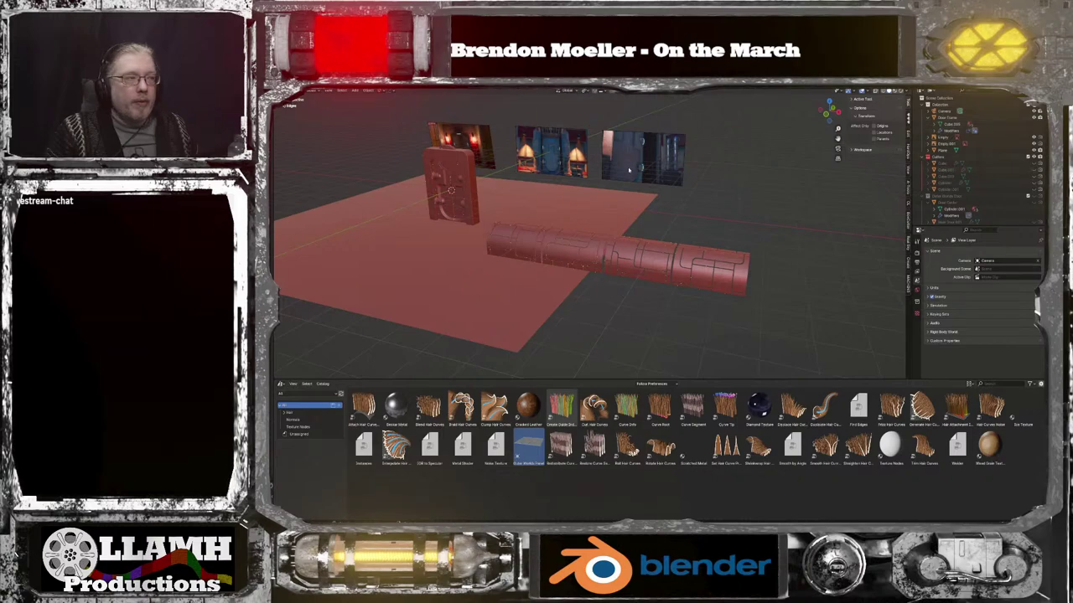
left_click(458, 176)
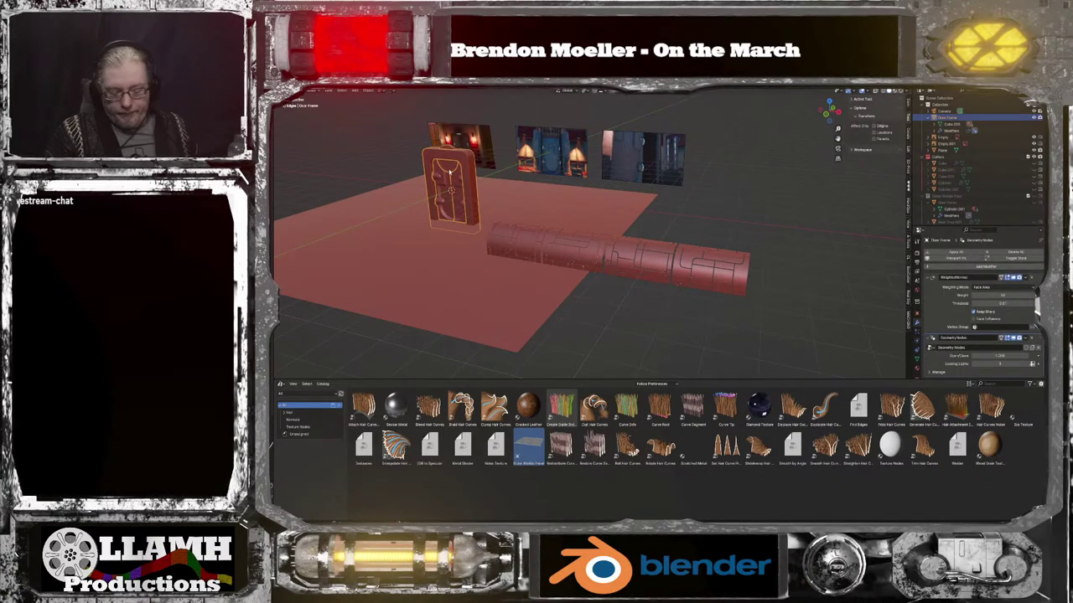
key("KP_Decimal")
middle_click_drag(499, 193, 527, 181)
scroll(582, 189, "down", 4)
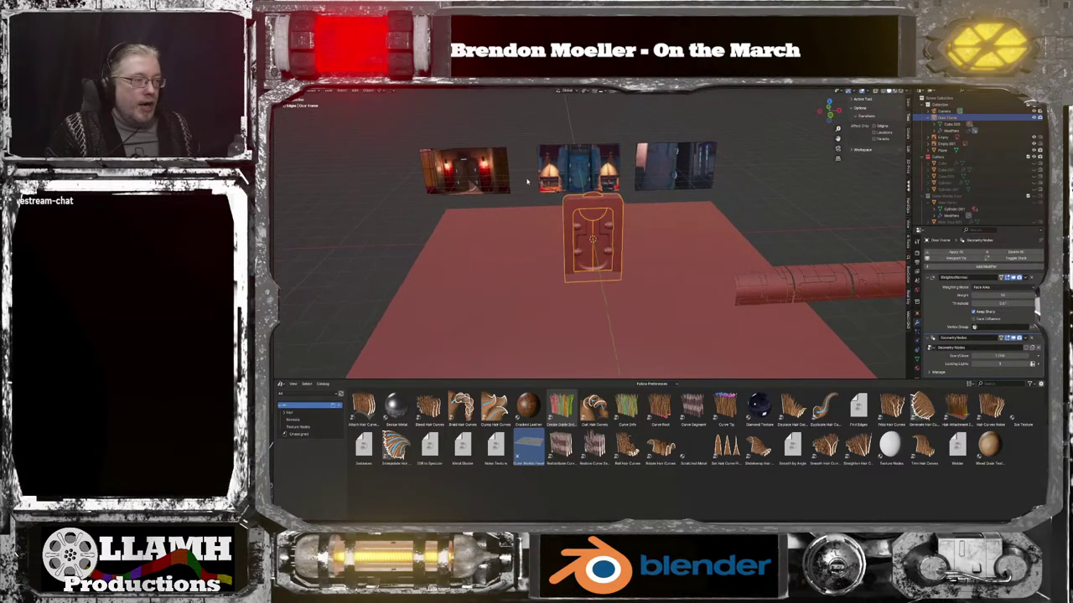
Hide the large floor plane beneath the door frame
left_click(480, 330)
key("h")
scroll(523, 304, "up", 4)
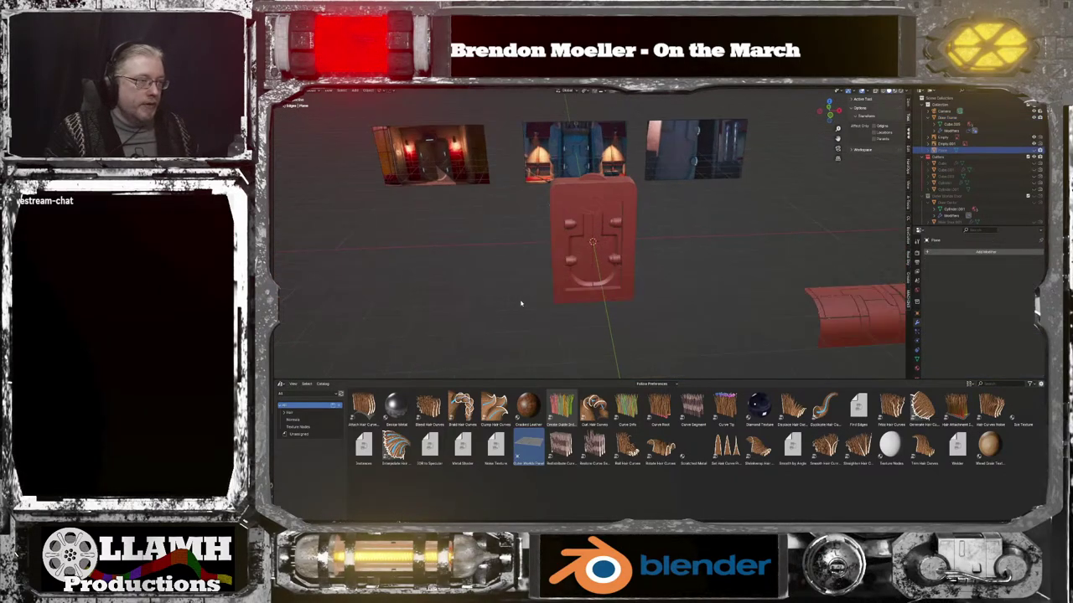
middle_click_drag(594, 271, 593, 248)
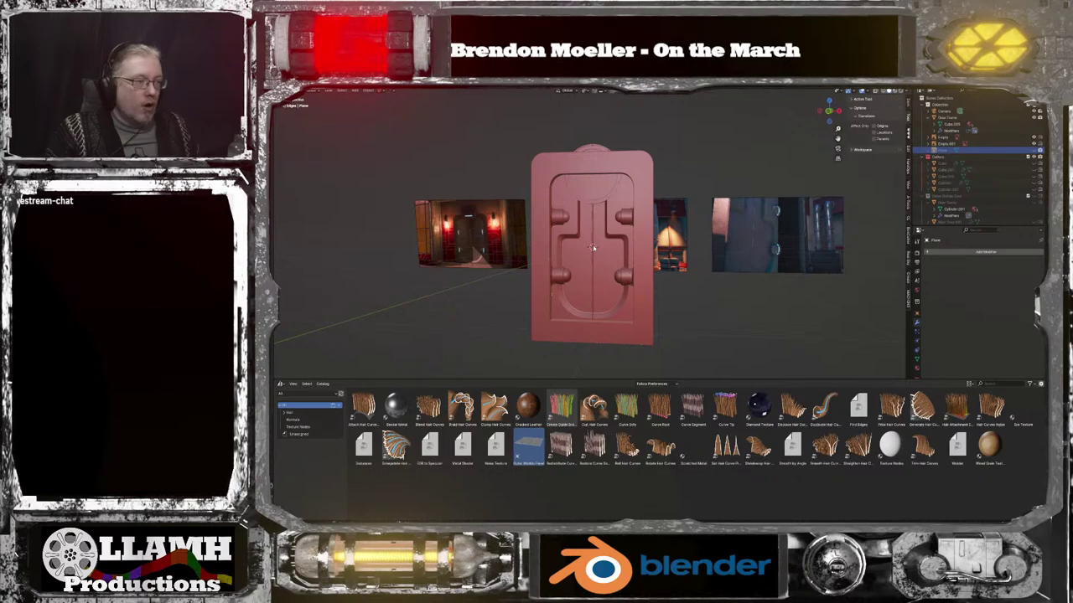
scroll(592, 248, "down", 2)
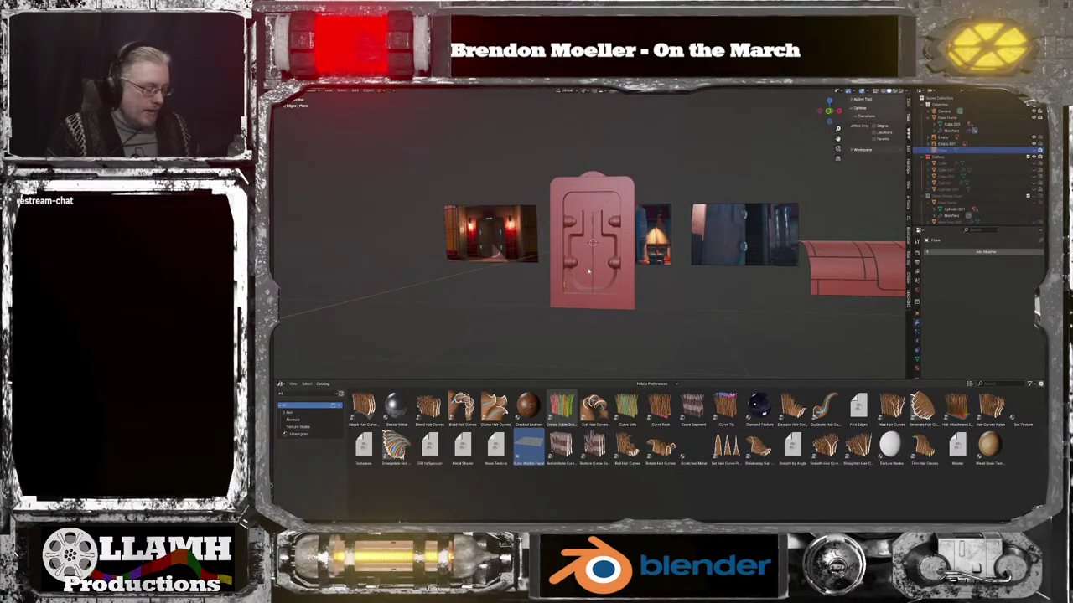
Add a new mesh plane at the door frame
key("shift+a")
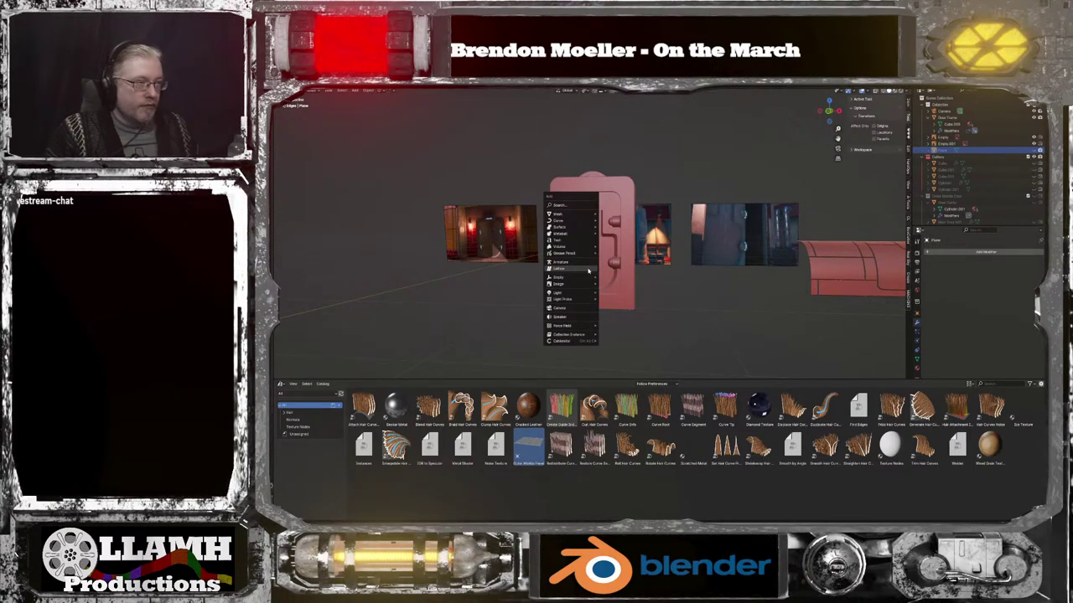
mouse_move(583, 214)
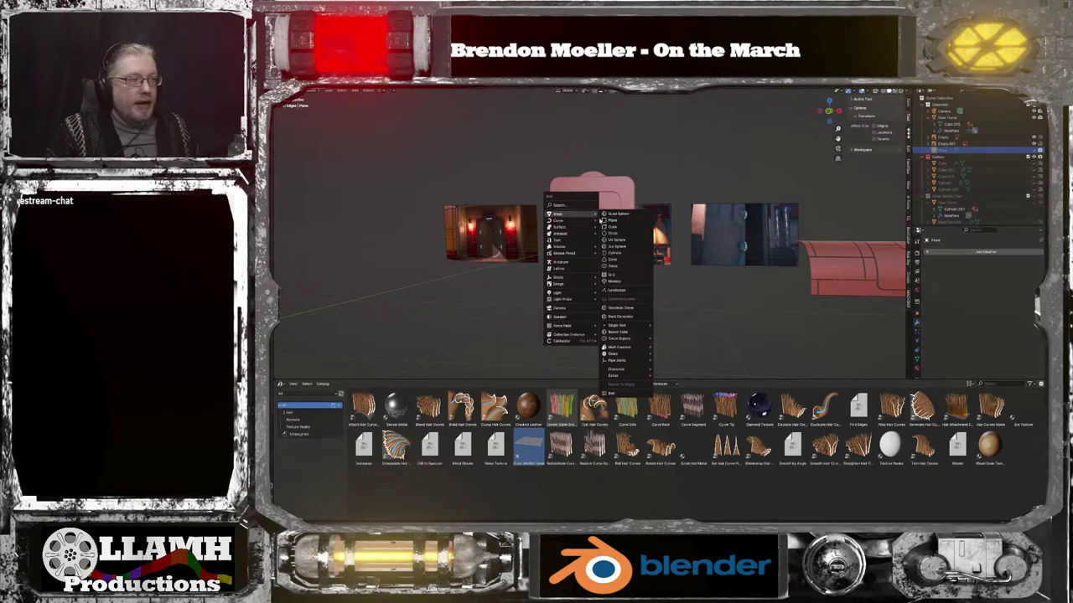
left_click(612, 222)
middle_click_drag(610, 226, 617, 250)
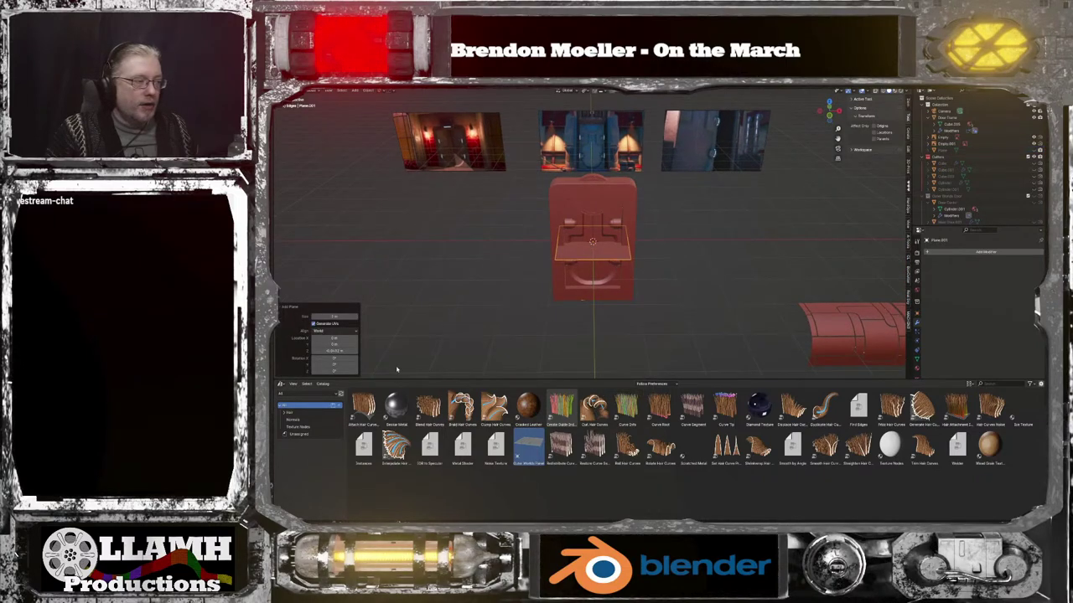
Change the asset browser area to the Geometry Node Editor and create a new node tree on the new plane
left_click(280, 384)
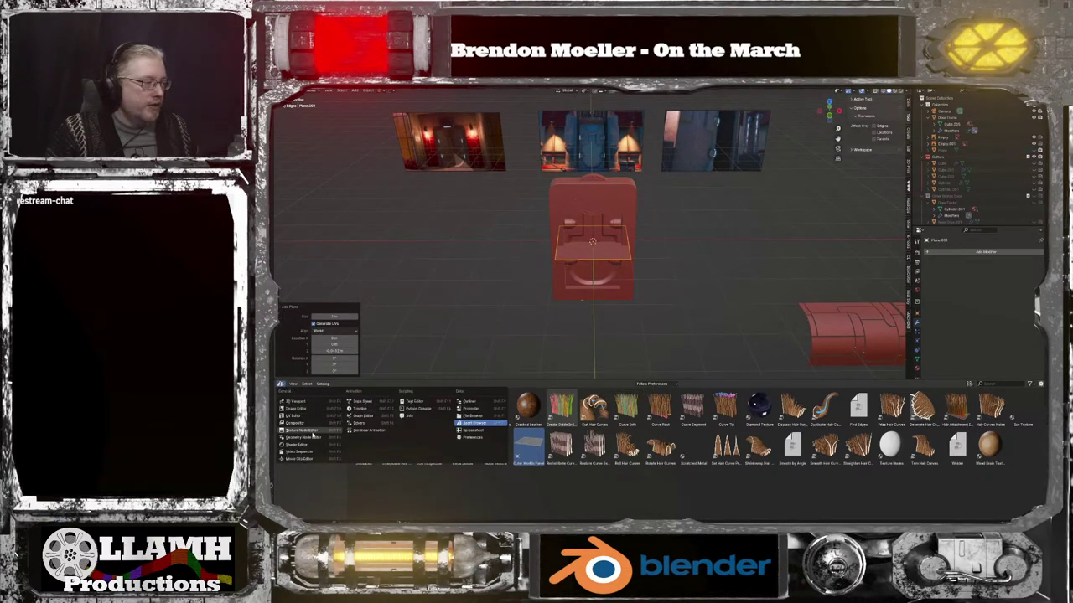
left_click(316, 438)
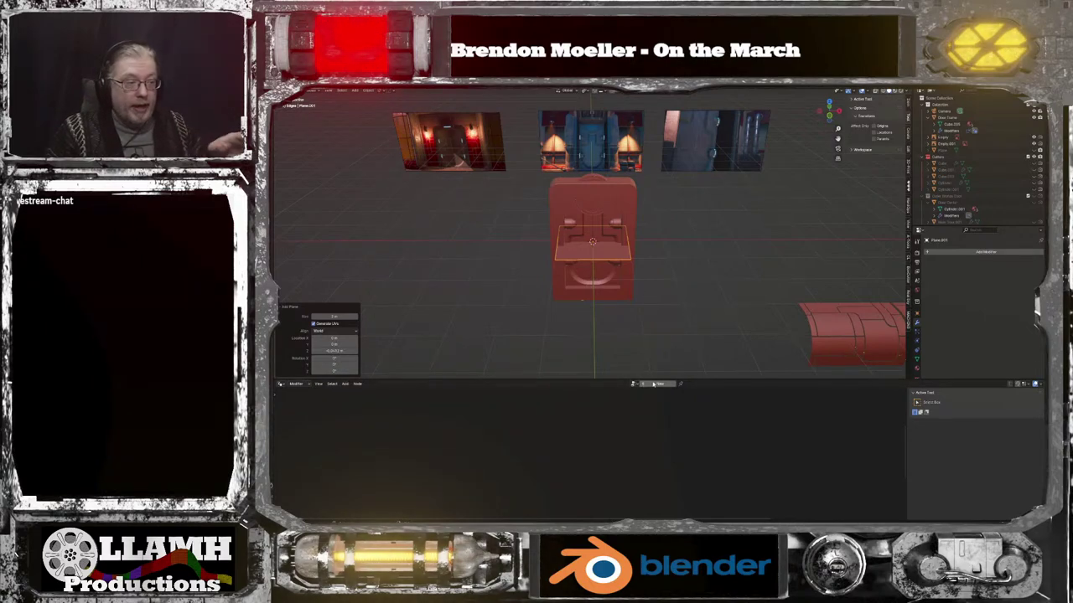
left_click(654, 383)
middle_click_drag(704, 443, 573, 448)
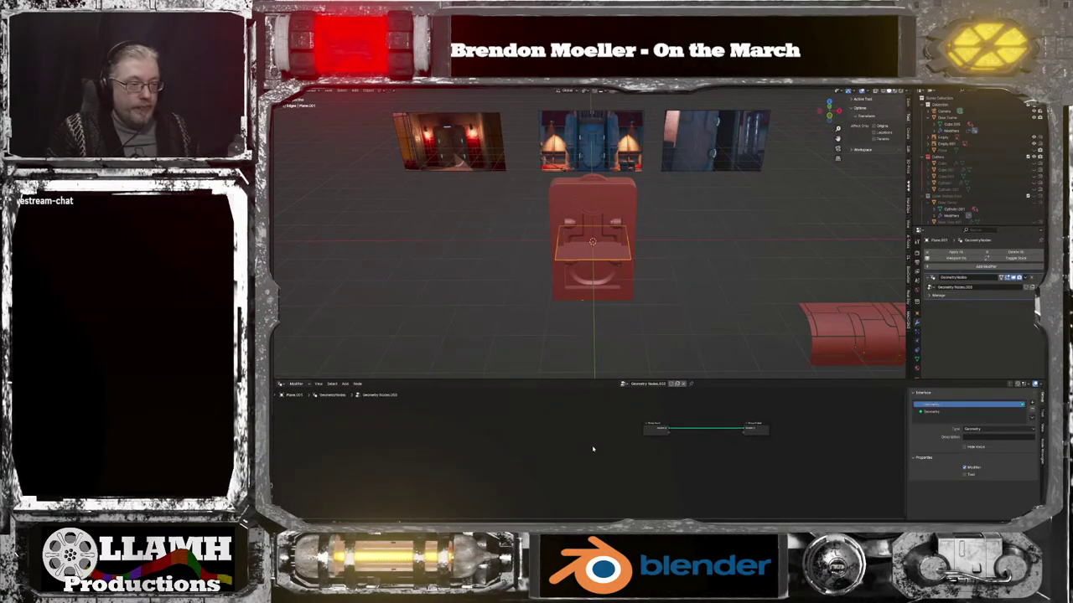
Cut the link between the Group Input and Group Output nodes, and move Group Input farther away from Group Output
right_click_drag(702, 448, 702, 453, "ctrl")
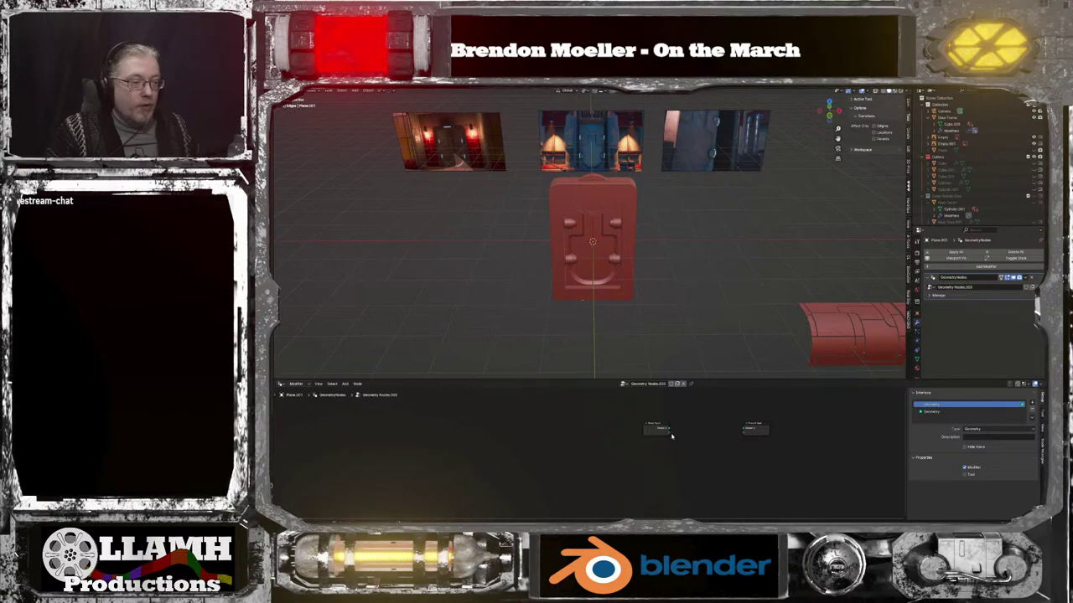
left_click_drag(556, 427, 479, 426)
scroll(619, 423, "up", 1)
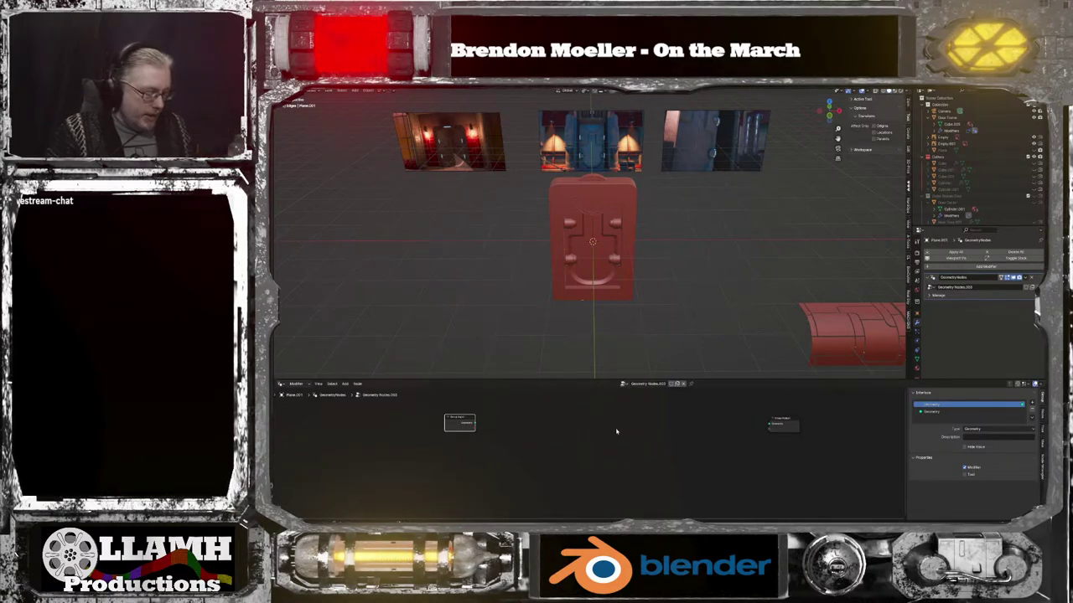
Bring the hidden original Outer Worlds Panel object into the node tree as an Object Info node and place it below Group Input
scroll(985, 203, "down", 5)
scroll(980, 202, "down", 2)
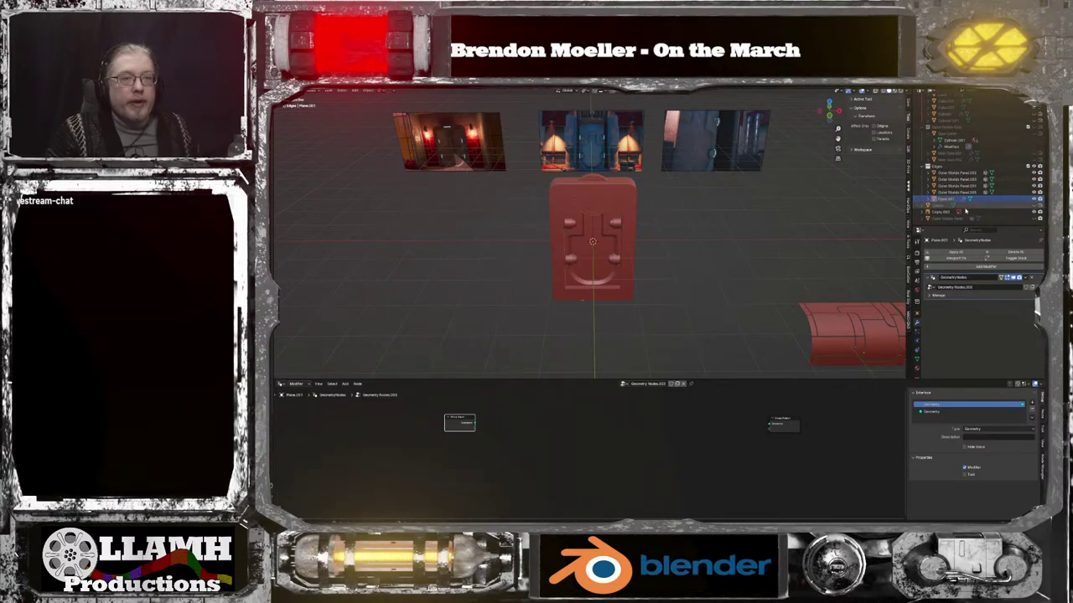
left_click_drag(953, 221, 842, 289)
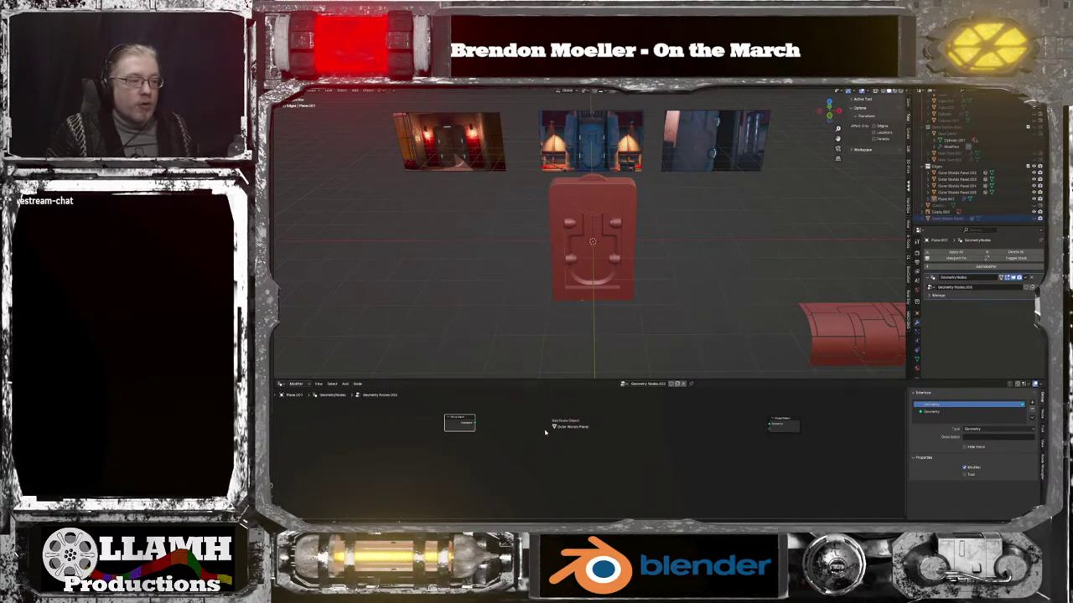
left_click_drag(545, 431, 496, 445)
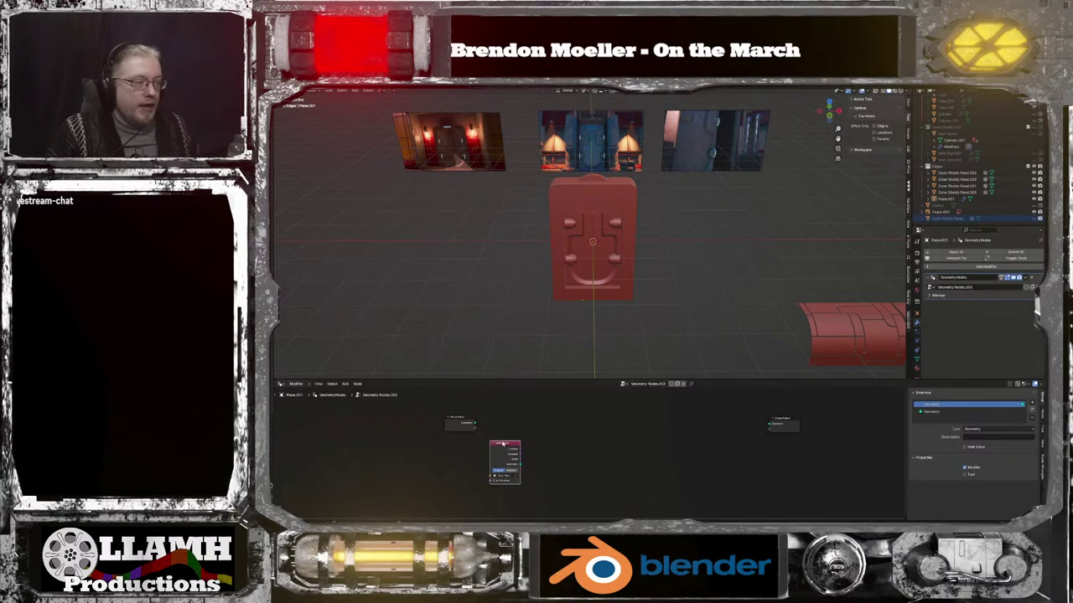
scroll(562, 439, "up", 3)
middle_click_drag(562, 441, 543, 440)
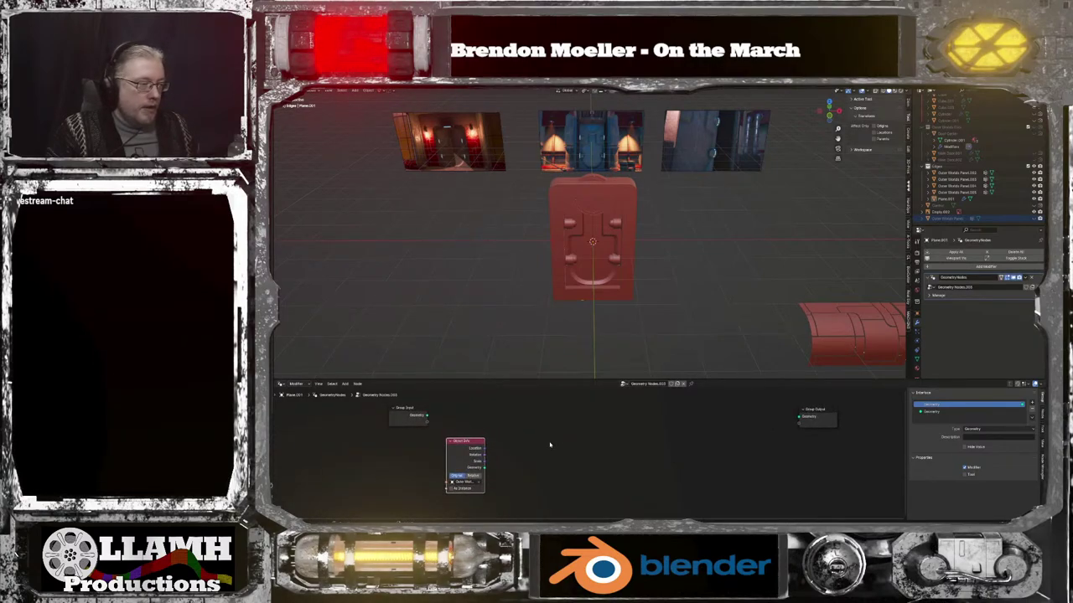
key("shift+a")
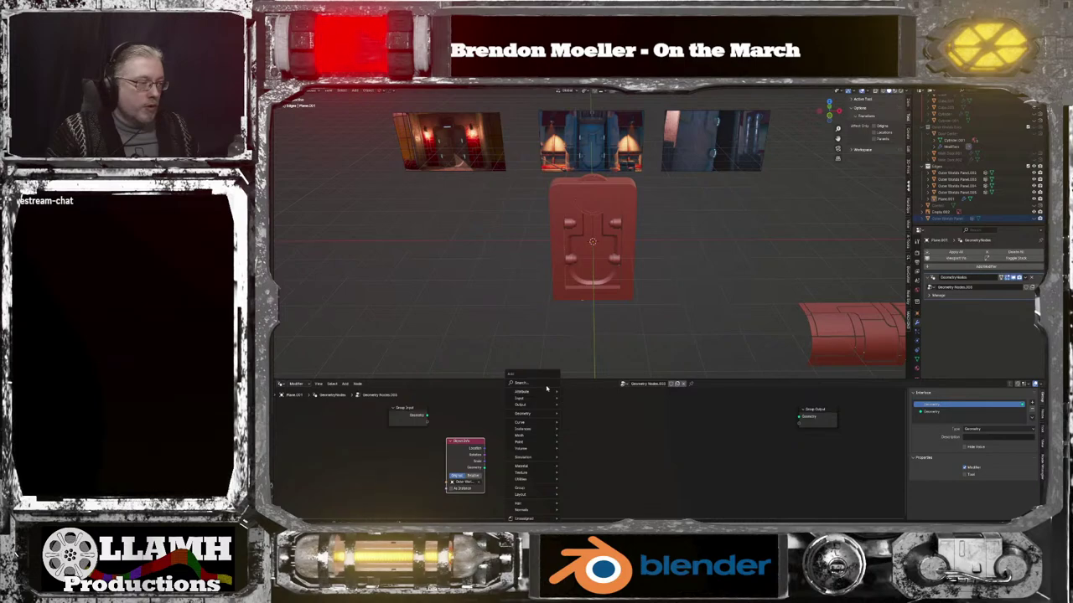
mouse_move(548, 393)
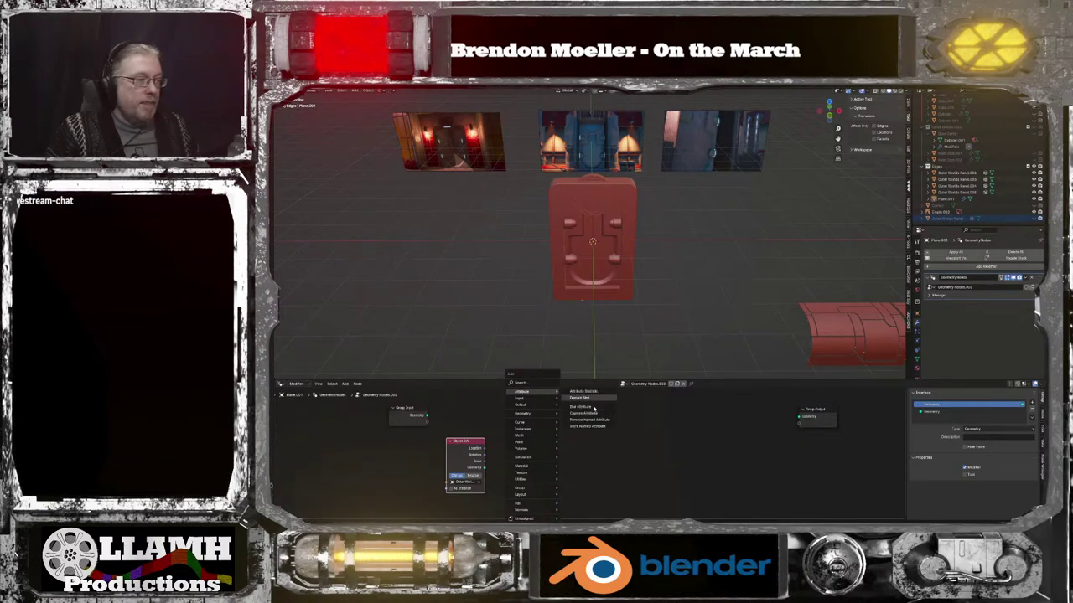
left_click(594, 408)
left_click(553, 416)
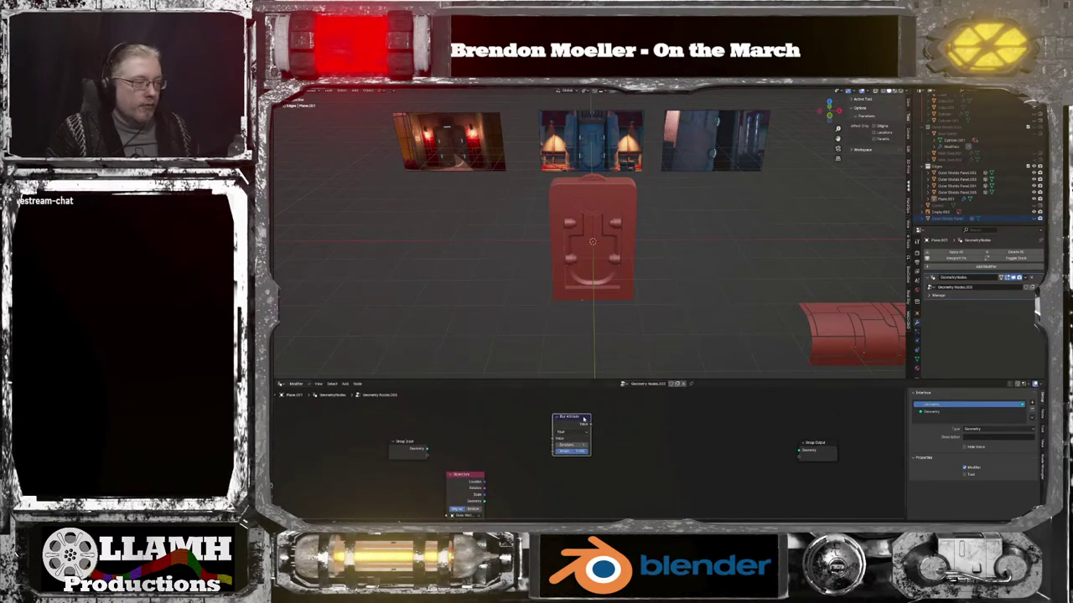
key("x")
Add a Mesh Line node and place it above the Object Info node, near Group Input
middle_click_drag(545, 290, 555, 252)
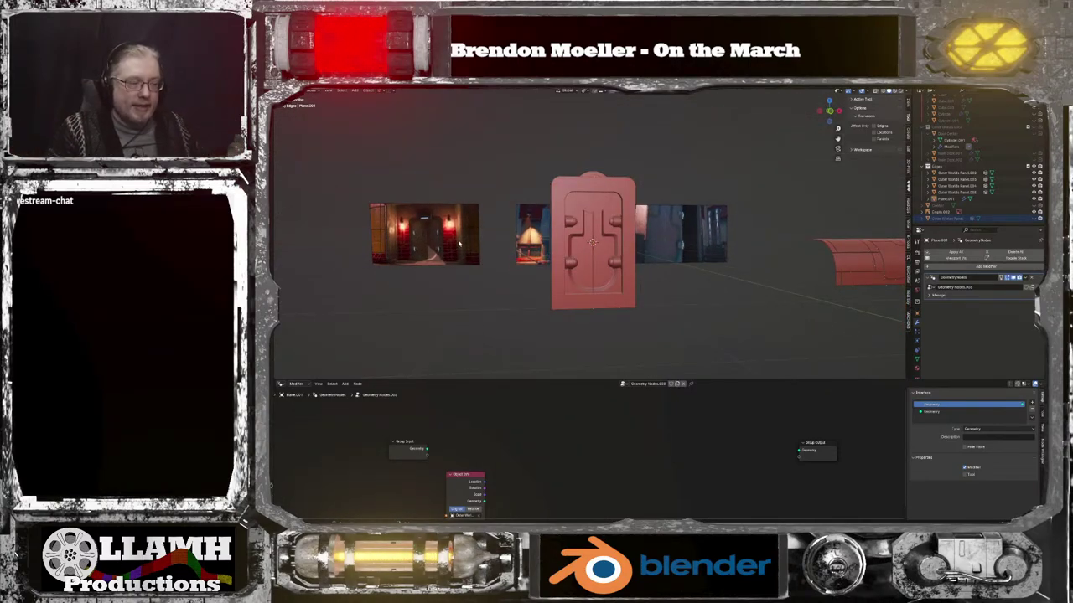
middle_click_drag(563, 445, 578, 465)
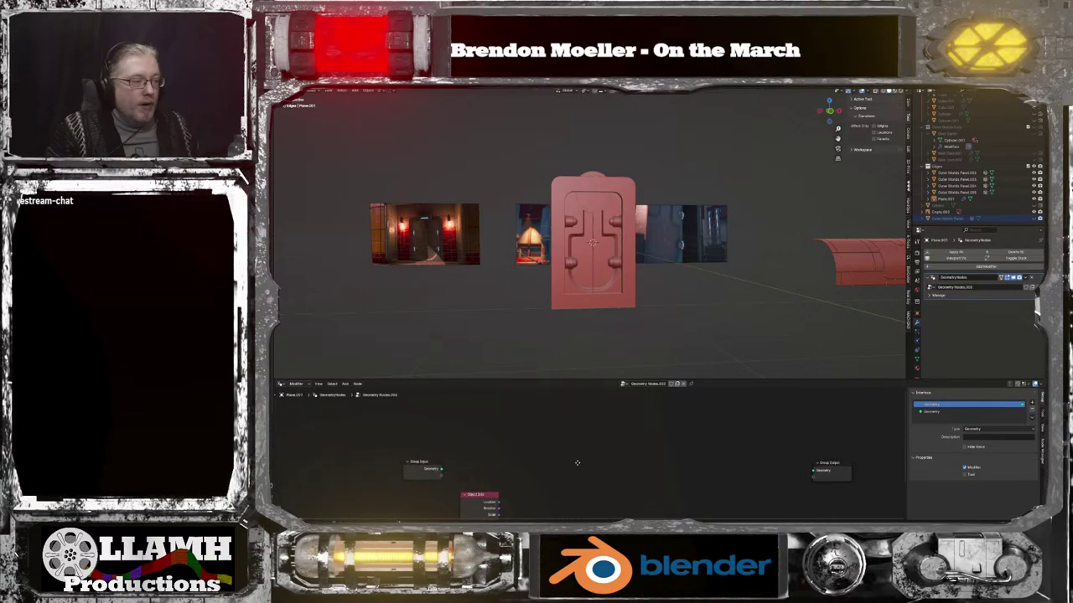
key("shift+a")
left_click(567, 375)
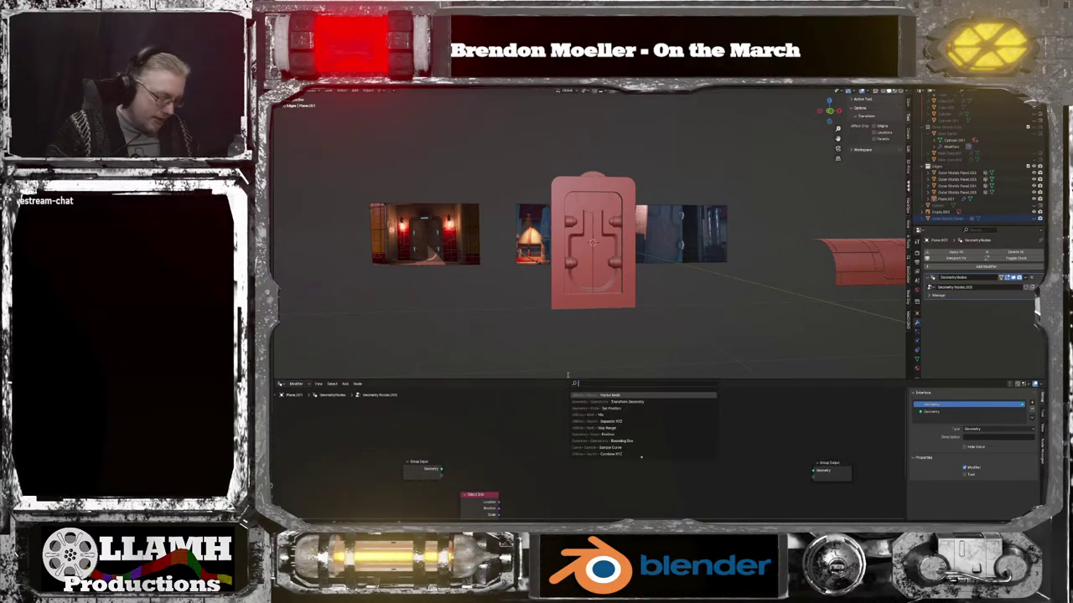
type("mesh")
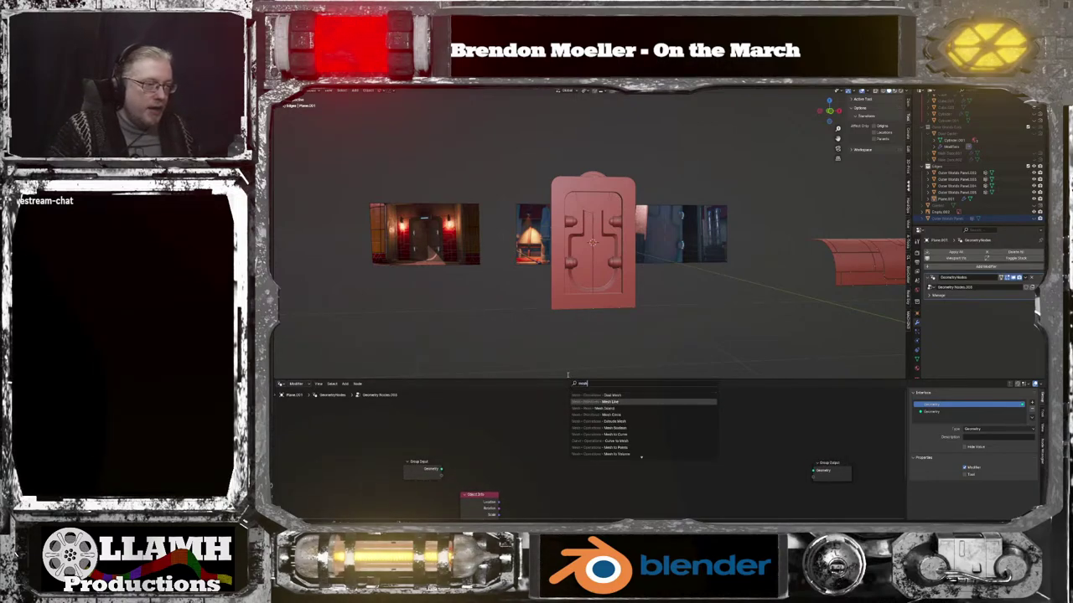
left_click(586, 401)
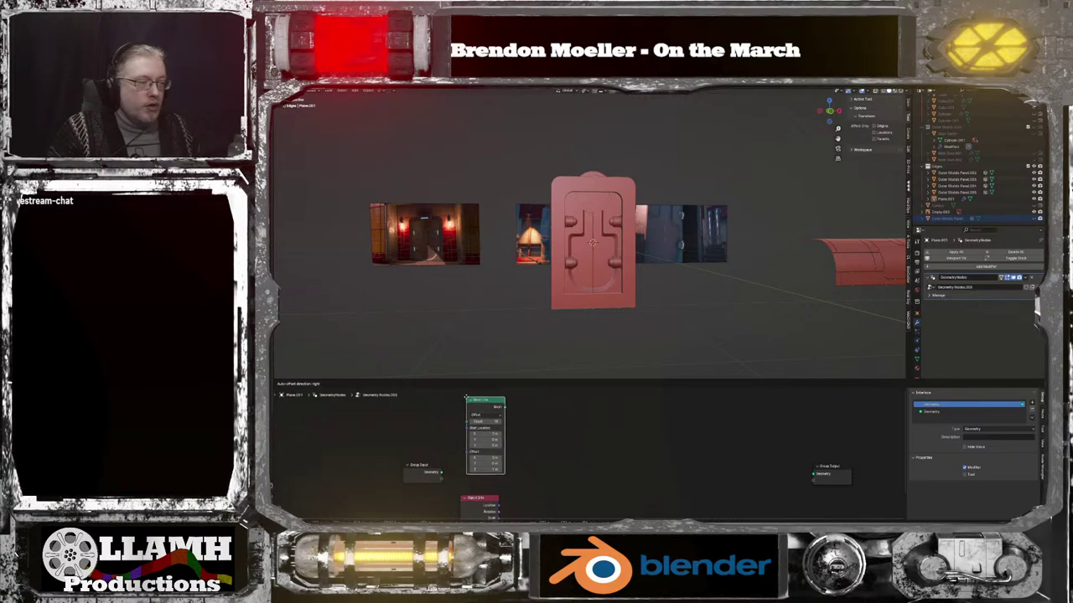
left_click(461, 410)
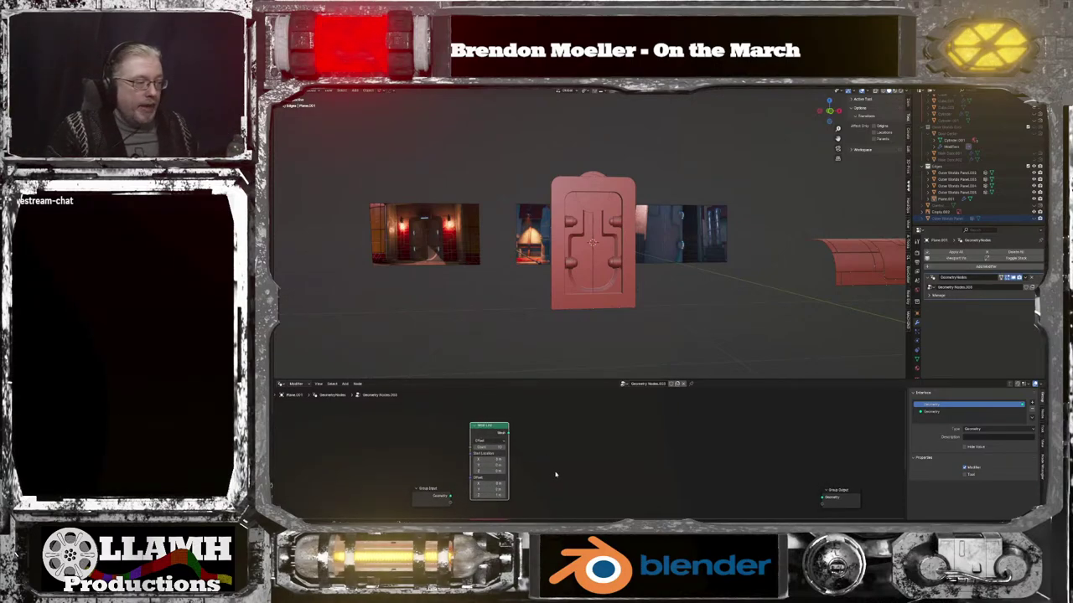
Add a Grid node above the Mesh Line node and enlarge the node editor area upward
scroll(546, 459, "down", 2)
key("shift+a")
type("p")
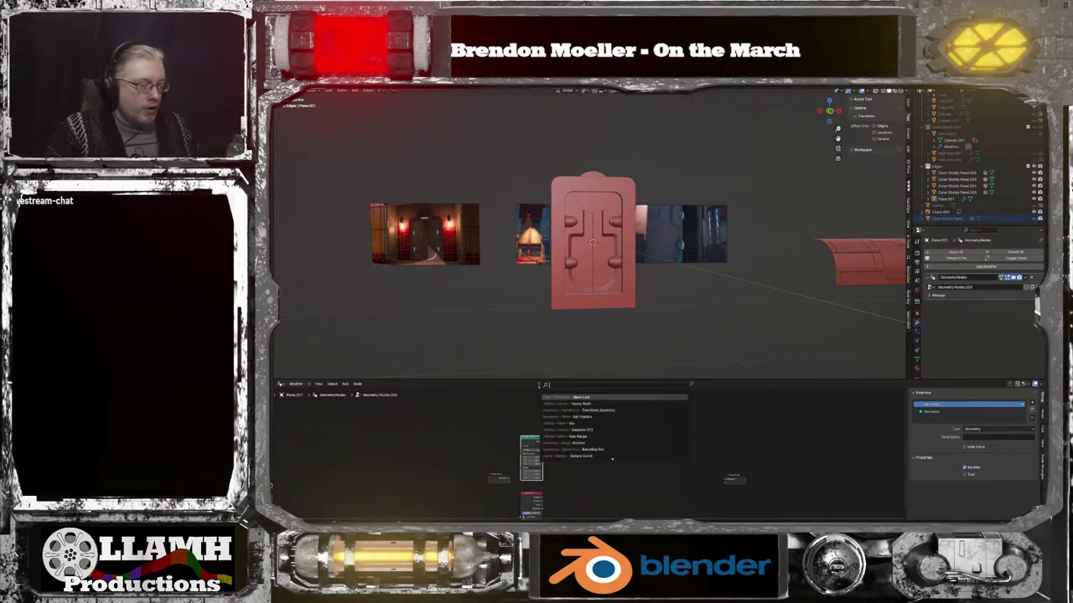
key("BackSpace")
type("gr")
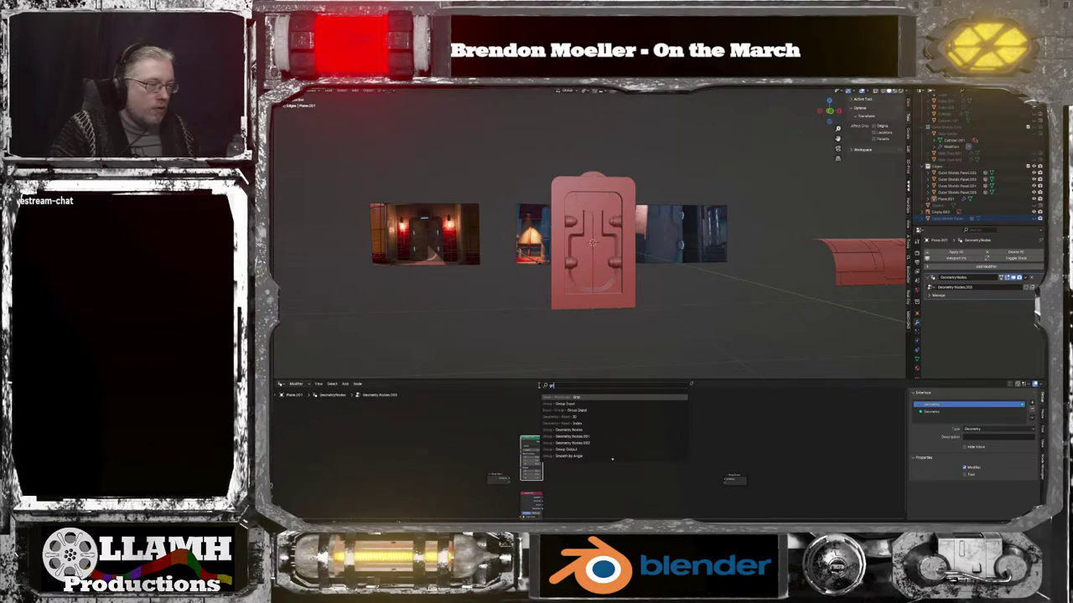
key("Return")
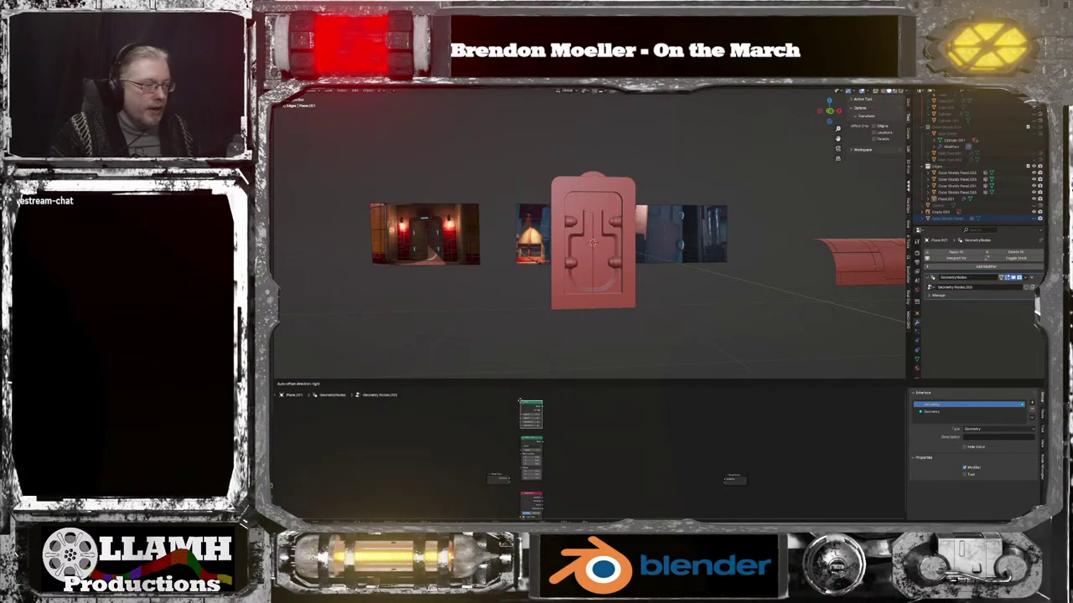
left_click(541, 401)
left_click_drag(559, 379, 559, 285)
scroll(567, 361, "up", 4)
scroll(587, 388, "up", 2)
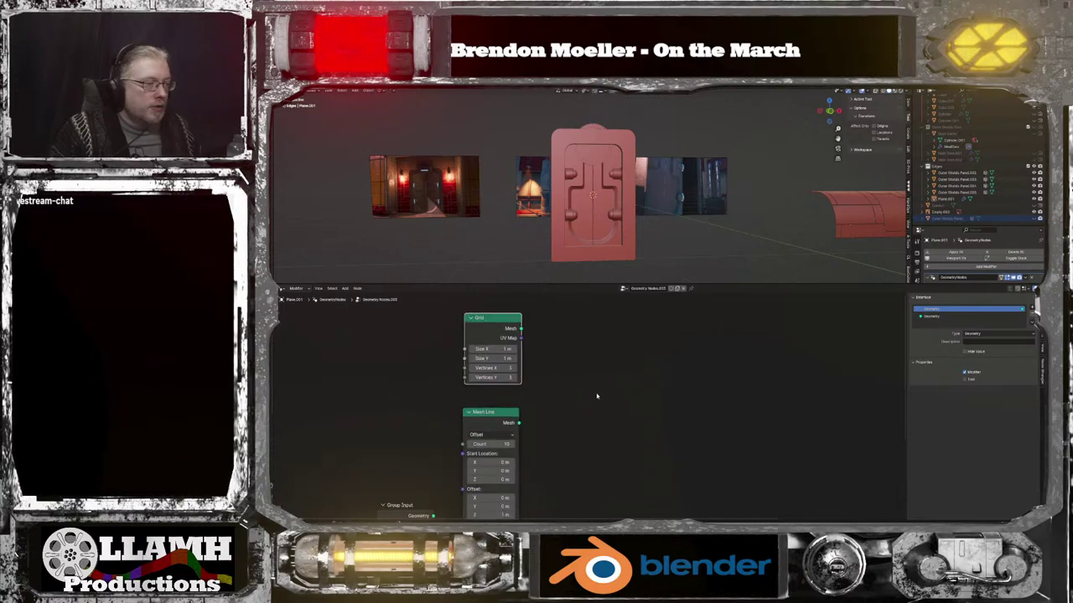
Add an Instance on Points node between the Mesh Line node and Group Output
middle_click_drag(585, 409, 565, 341)
scroll(614, 418, "down", 2)
scroll(592, 384, "down", 3)
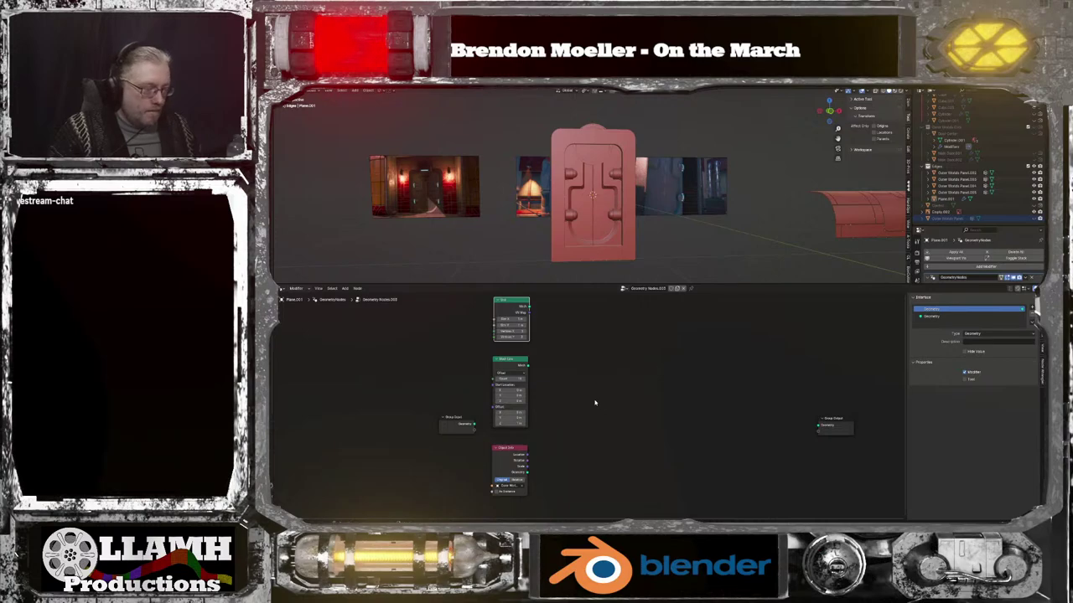
mouse_move(596, 403)
middle_mouse_down()
mouse_move(573, 397)
mouse_move(594, 414)
middle_mouse_up()
scroll(592, 415, "up", 1)
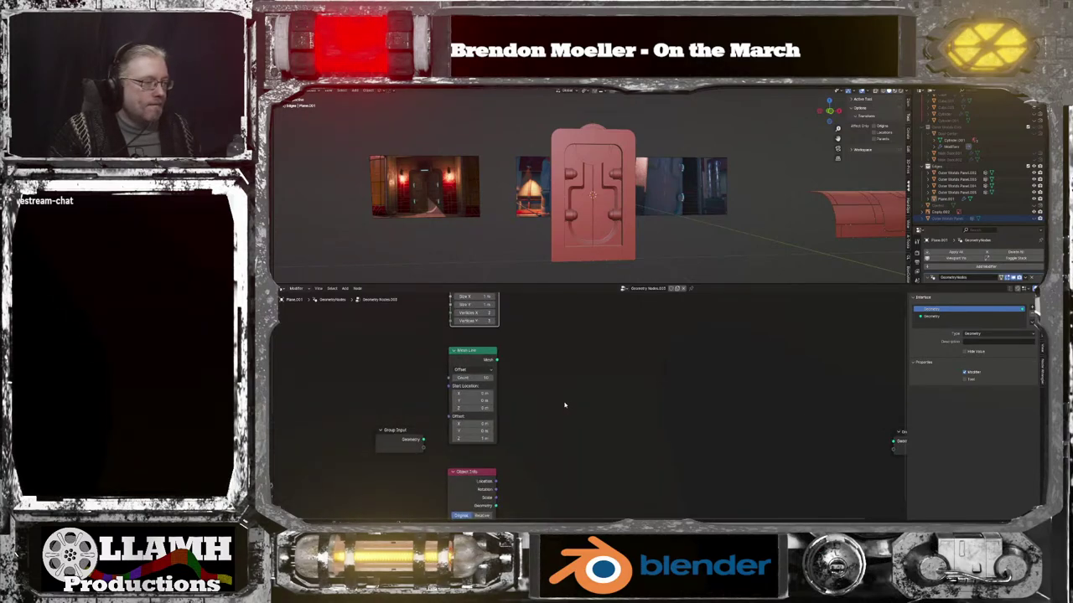
key("shift+a")
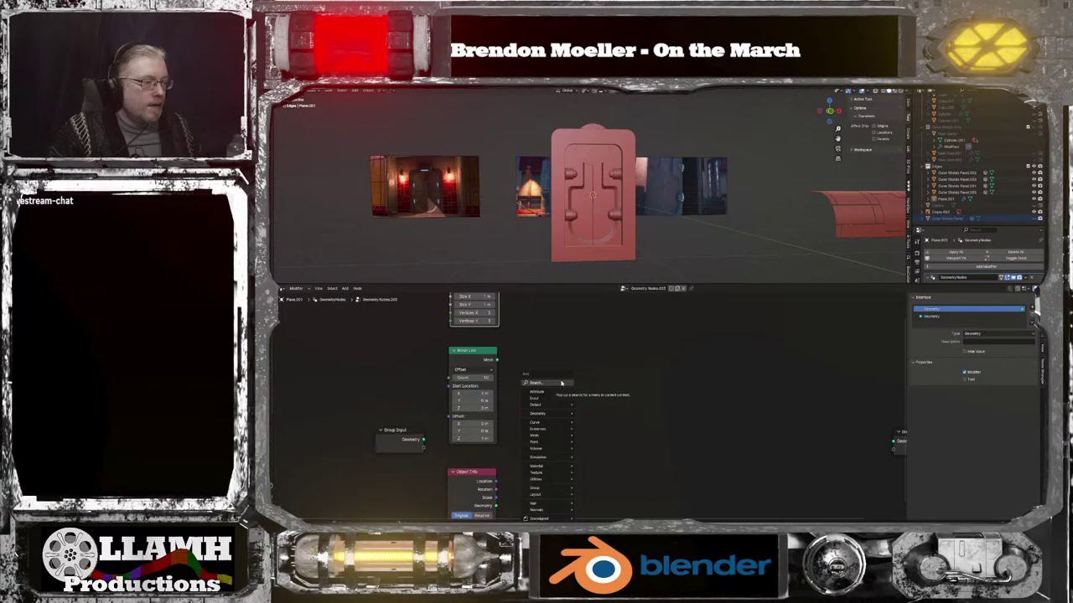
left_click(562, 383)
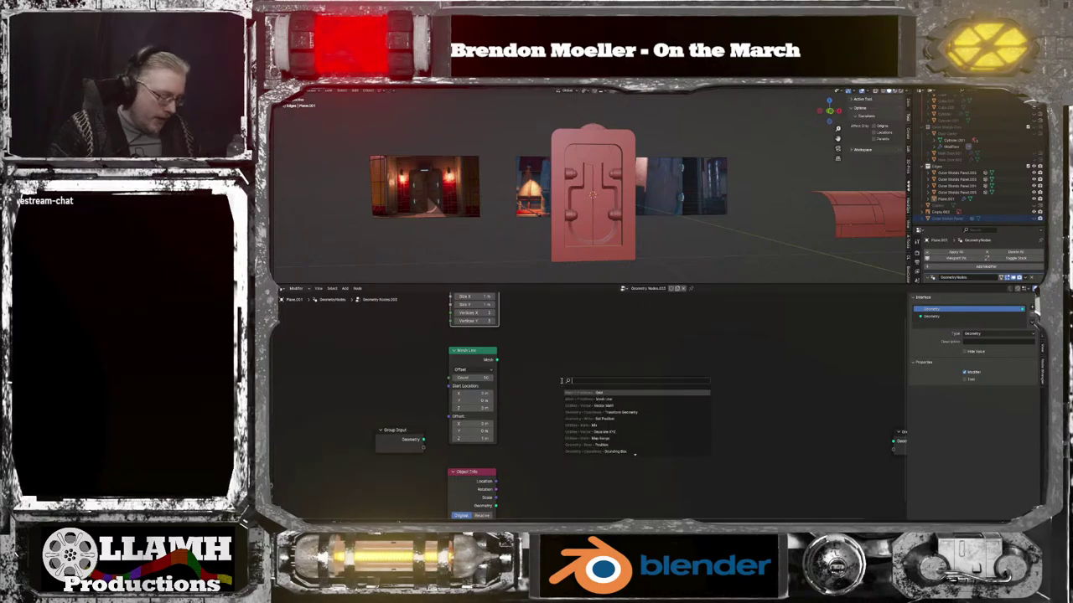
type("inst")
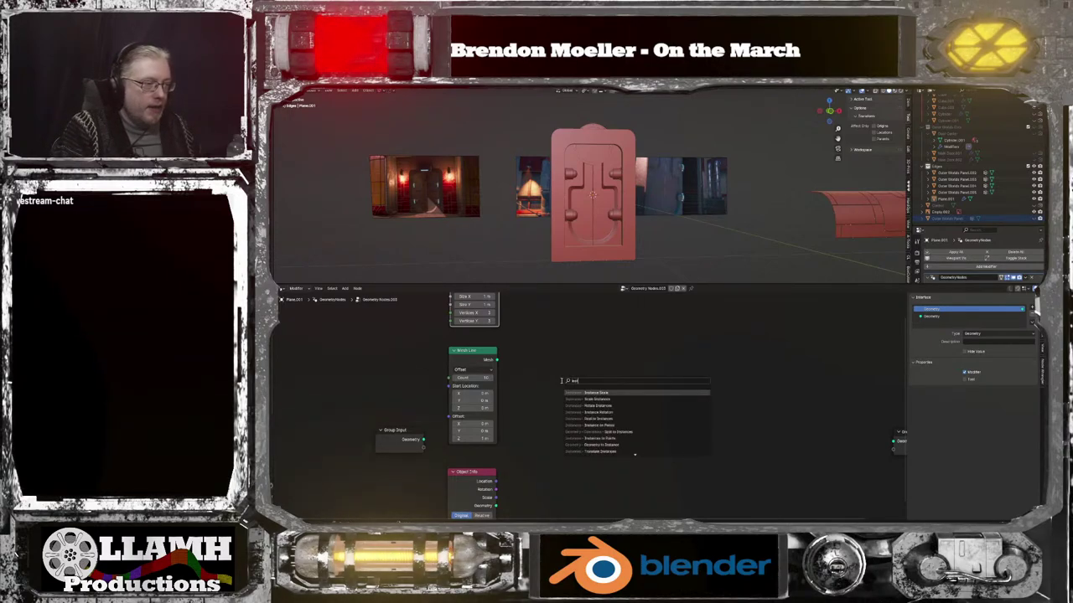
type("ance on")
key("Return")
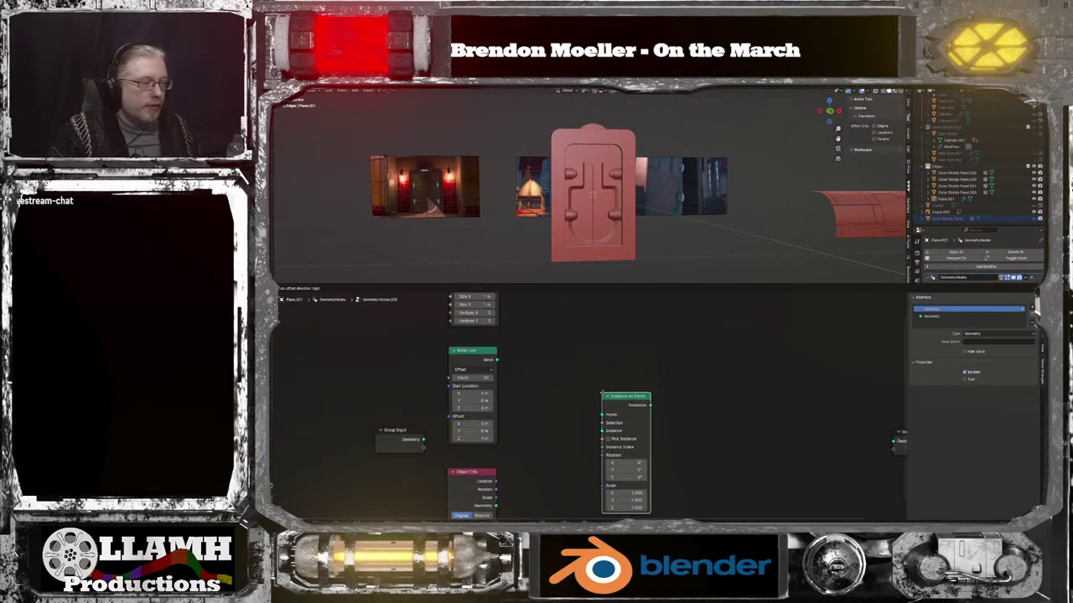
left_click(620, 388)
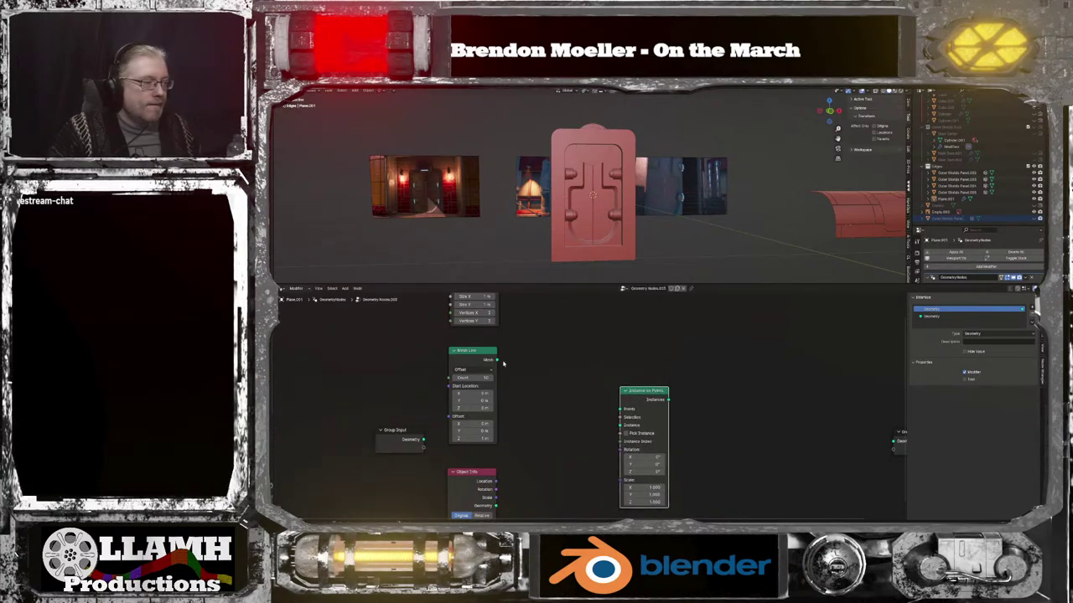
Connect Mesh Line to Points, Object Info's Geometry to Instance, and the Instances output to Group Output
left_click_drag(497, 361, 620, 427)
middle_click_drag(540, 486, 514, 465)
left_click(628, 369)
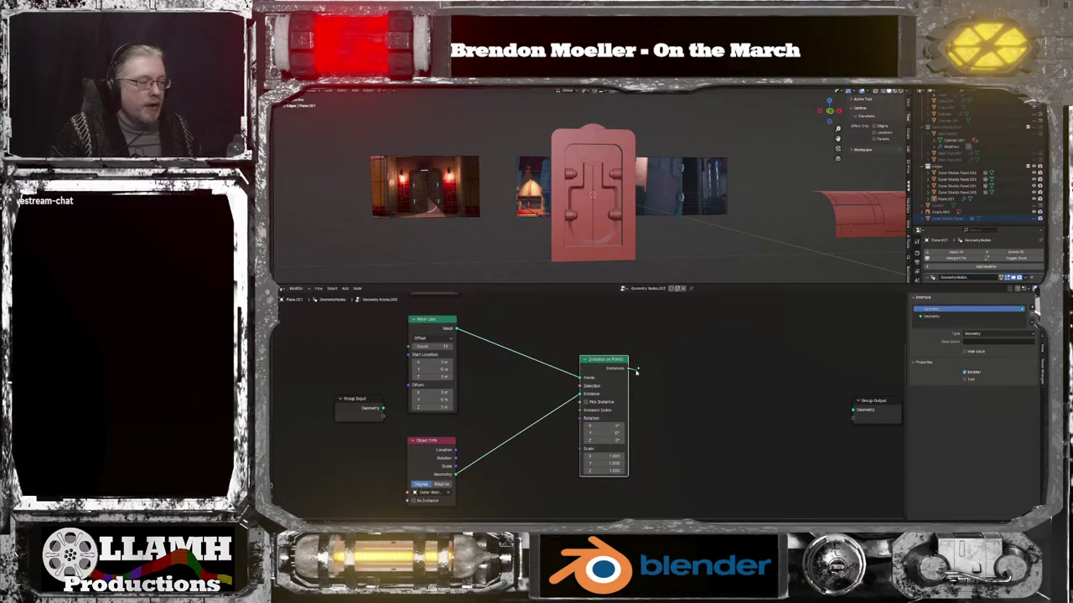
left_click_drag(757, 399, 851, 410)
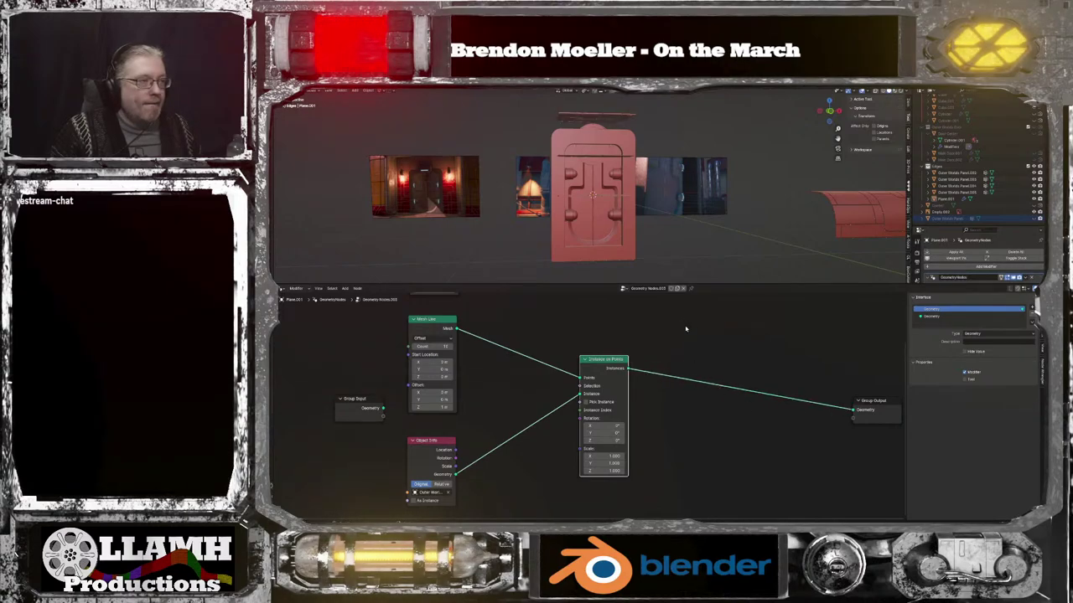
Examine the panel instances around the door from several distances and check the Mesh Line mode options, keeping Offset
middle_click_drag(683, 251, 697, 245)
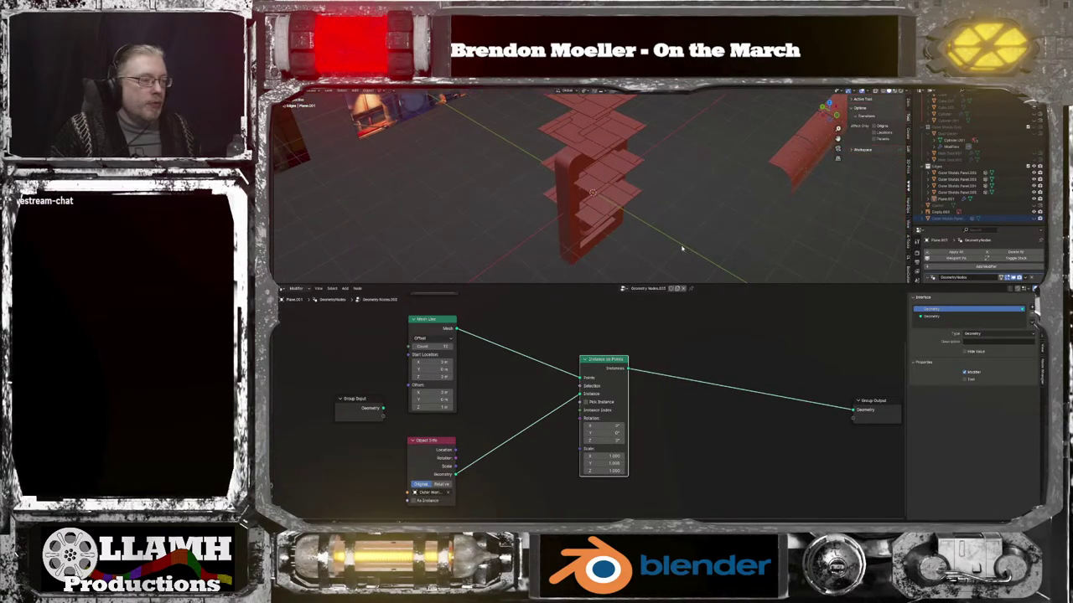
middle_click_drag(483, 329, 527, 368)
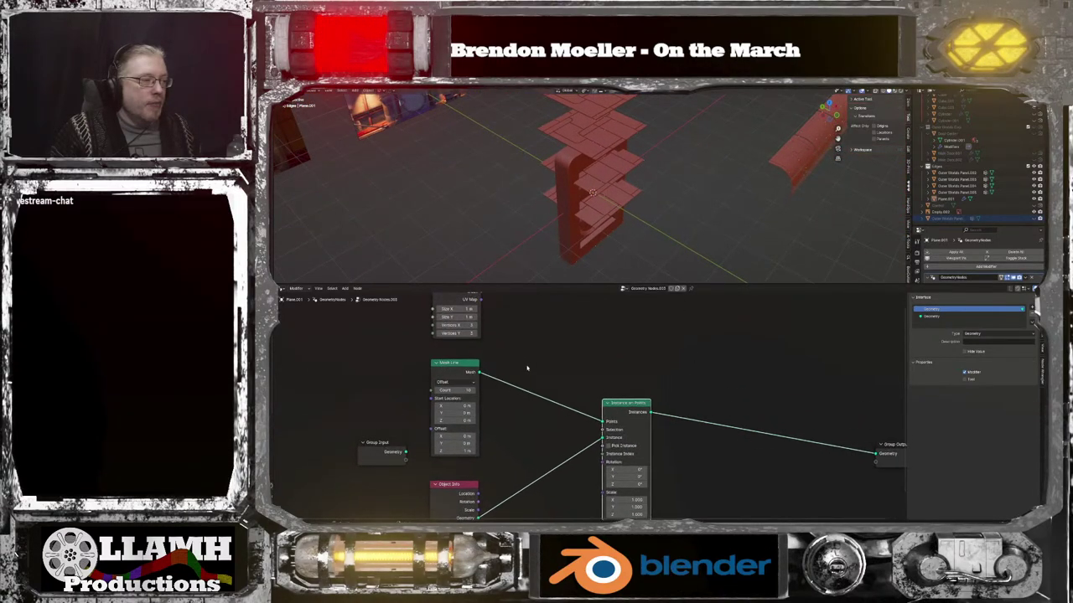
left_click(467, 381)
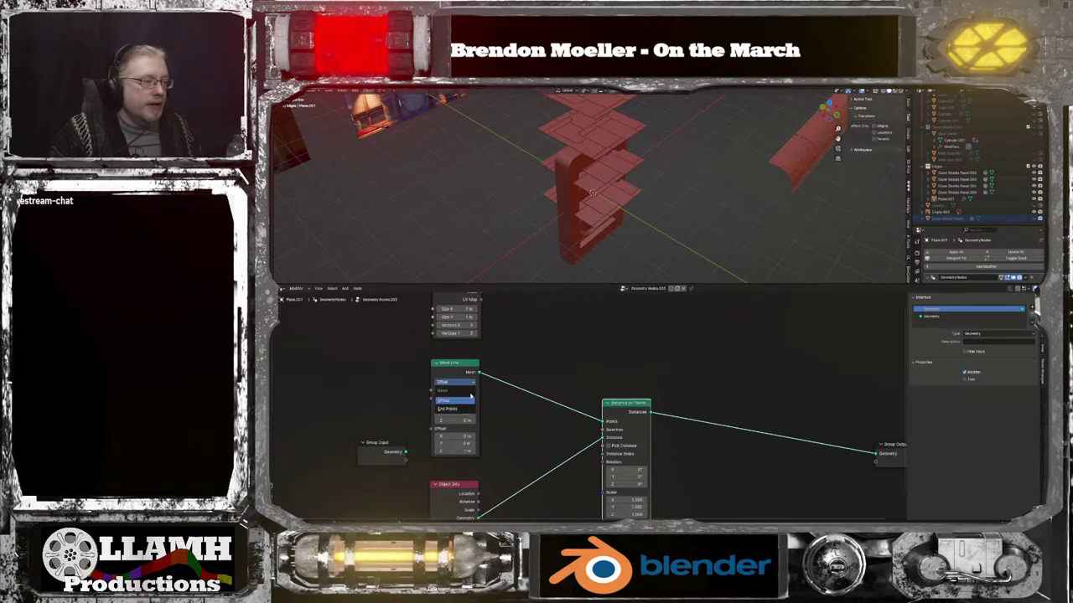
left_click(471, 400)
middle_click_drag(669, 202, 660, 198)
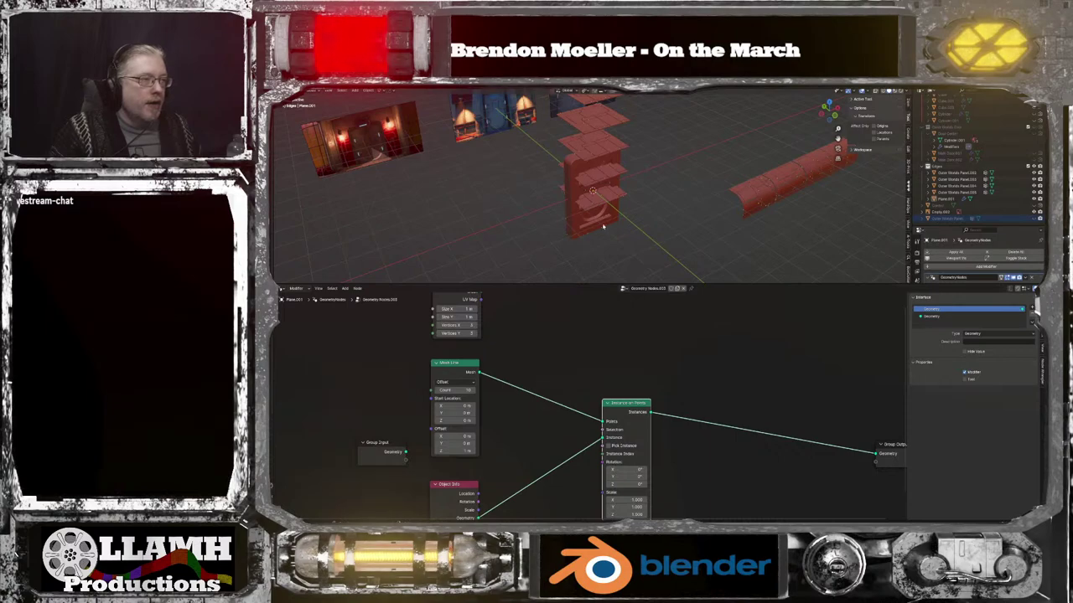
scroll(605, 223, "down", 4)
scroll(608, 220, "up", 4)
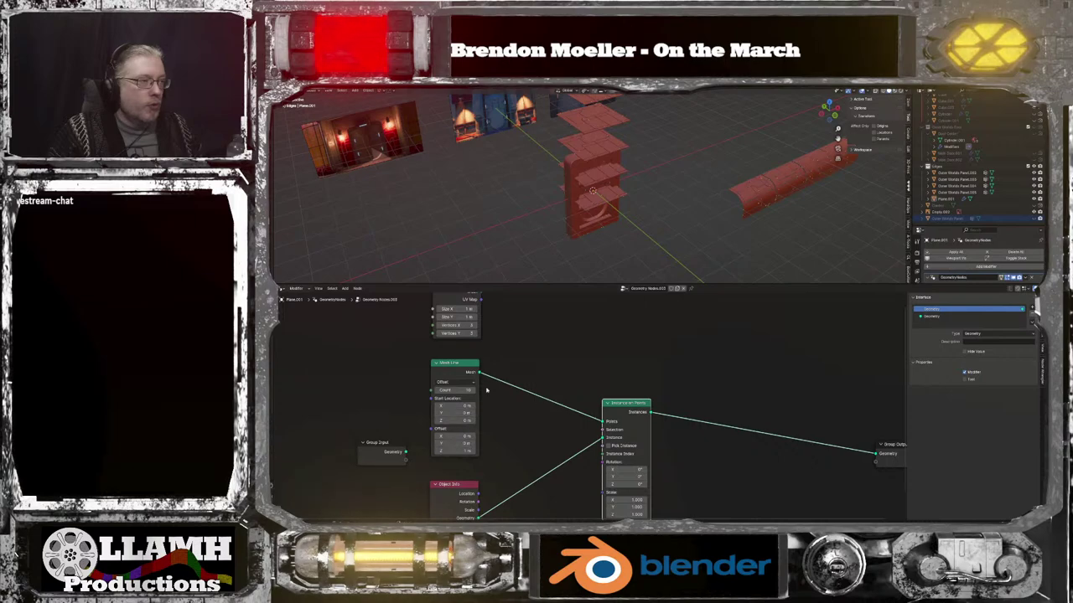
scroll(607, 198, "down", 5)
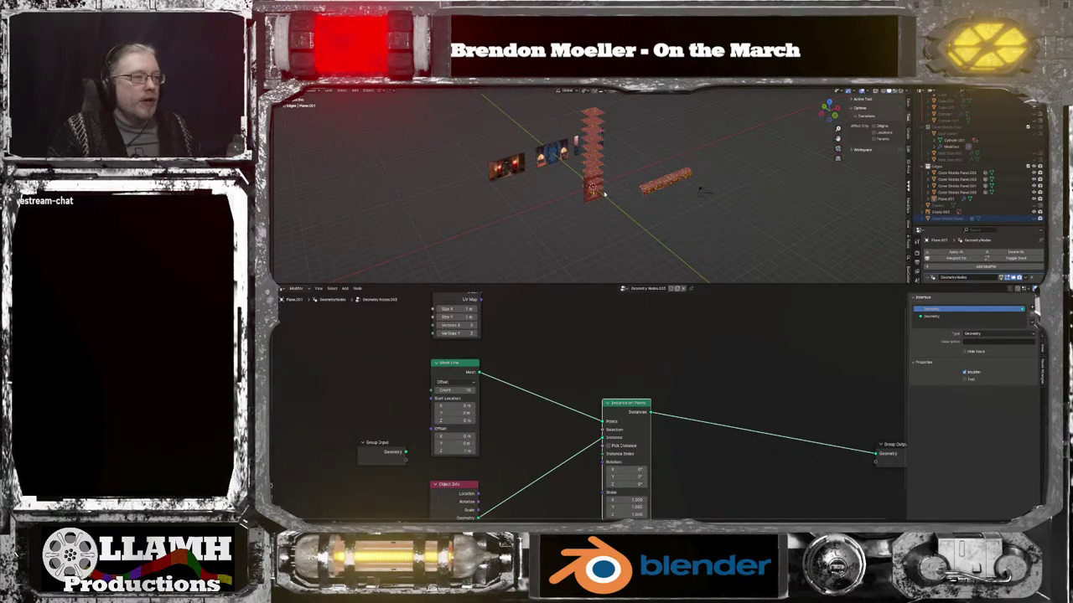
scroll(604, 195, "up", 6)
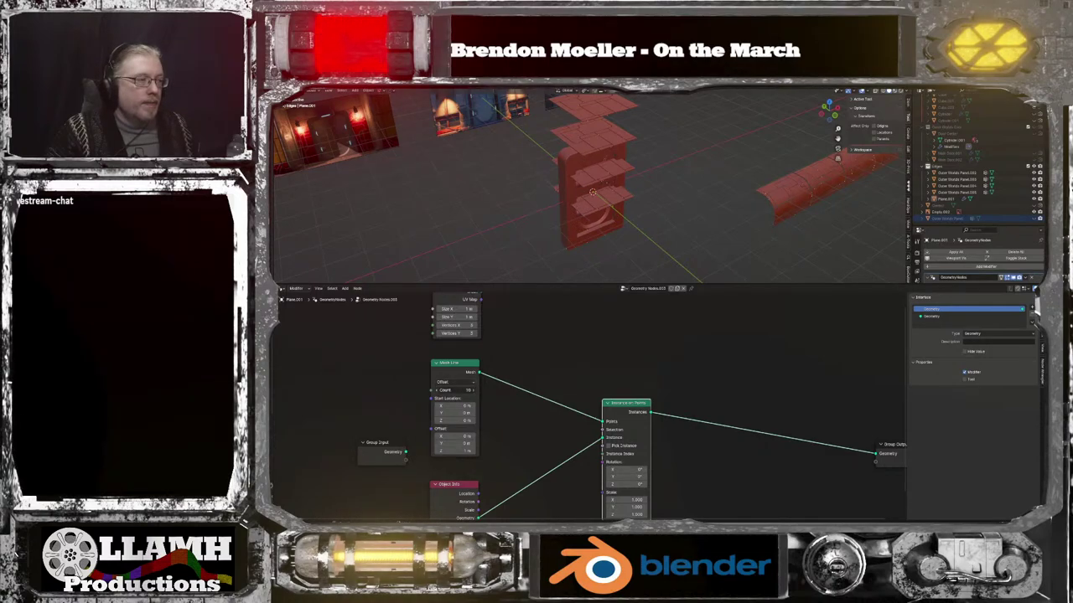
Reduce the Mesh Line count to two panel instances
left_click(438, 390)
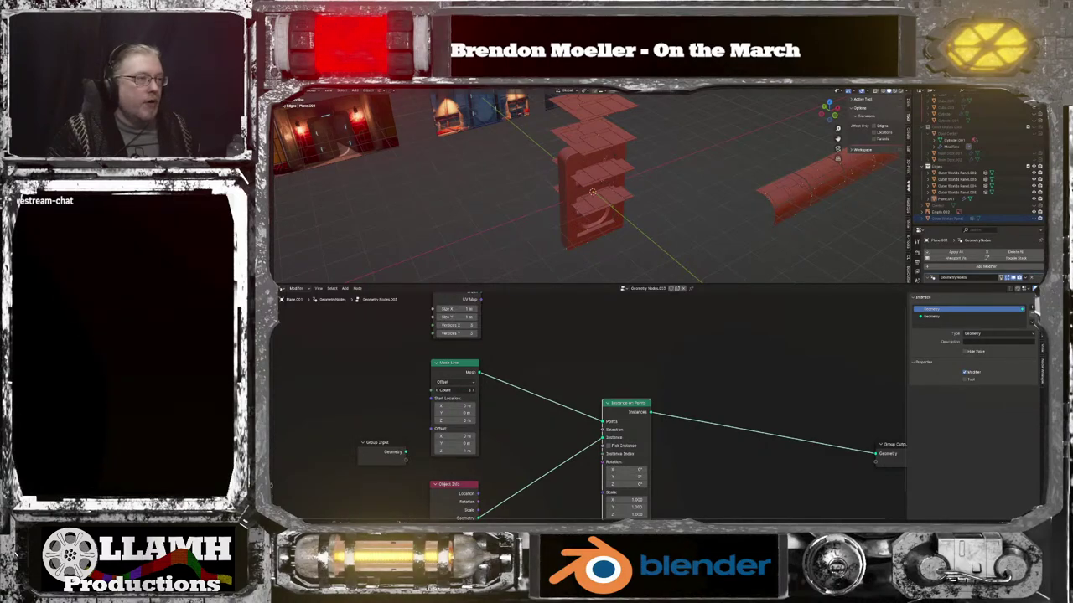
left_click(436, 390)
left_click(437, 390)
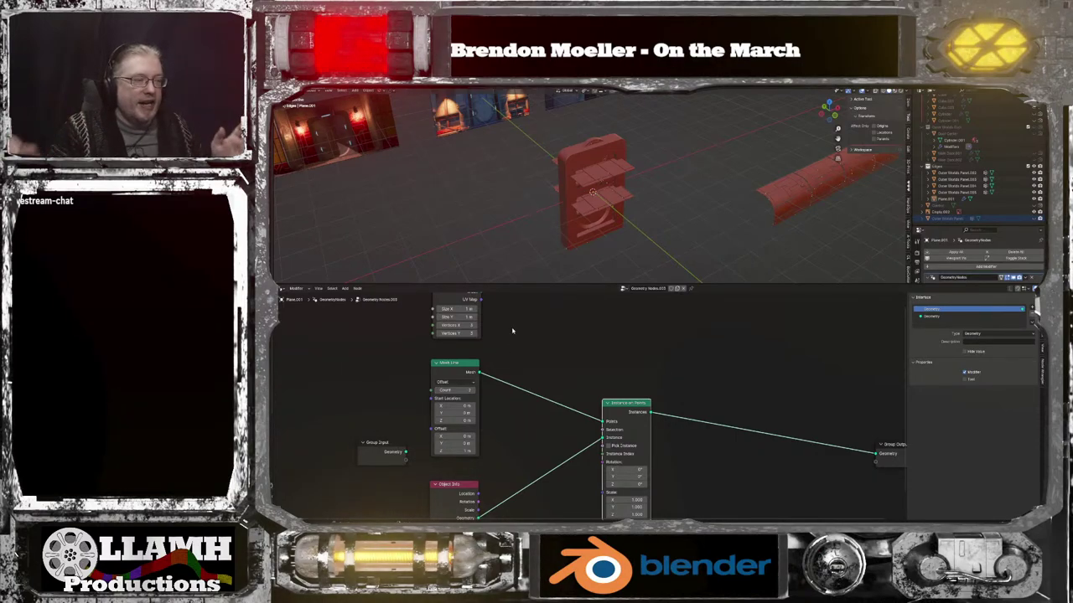
mouse_move(658, 211)
middle_mouse_down()
mouse_move(684, 189)
mouse_move(649, 214)
middle_mouse_up()
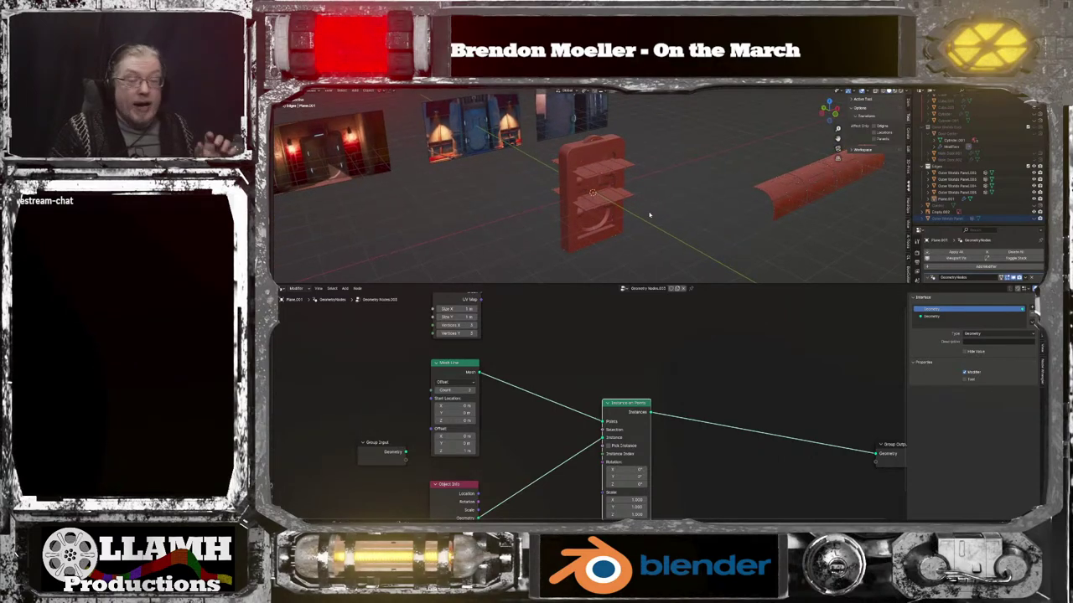
Insert a Transform Geometry node between Object Info and Instance on Points, and set its X rotation to 90°
scroll(520, 378, "down", 3)
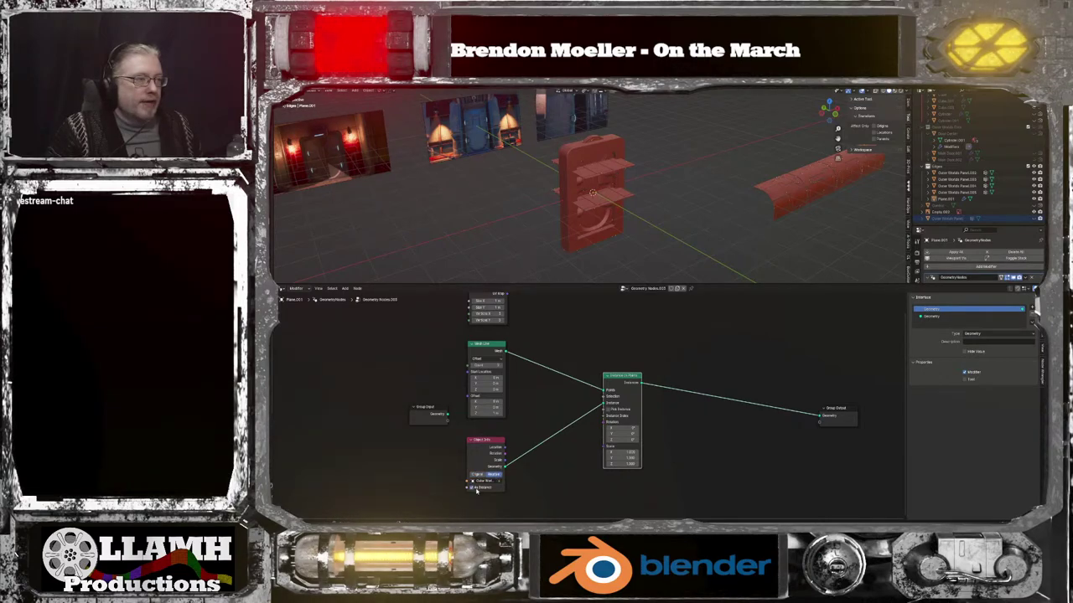
key("shift+a")
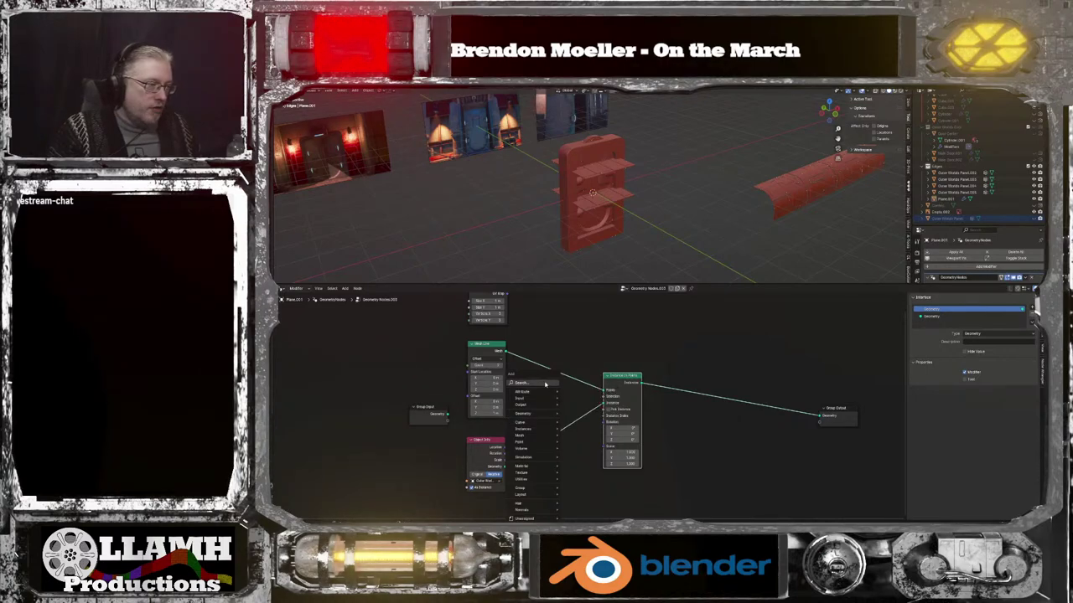
left_click(544, 383)
type("trans")
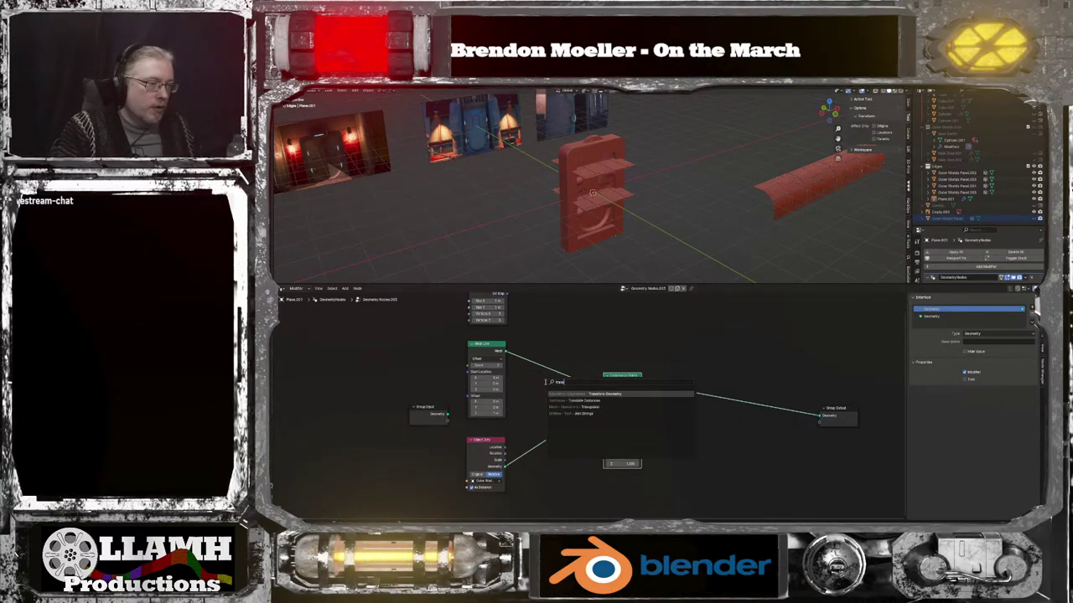
key("Return")
left_click(539, 398)
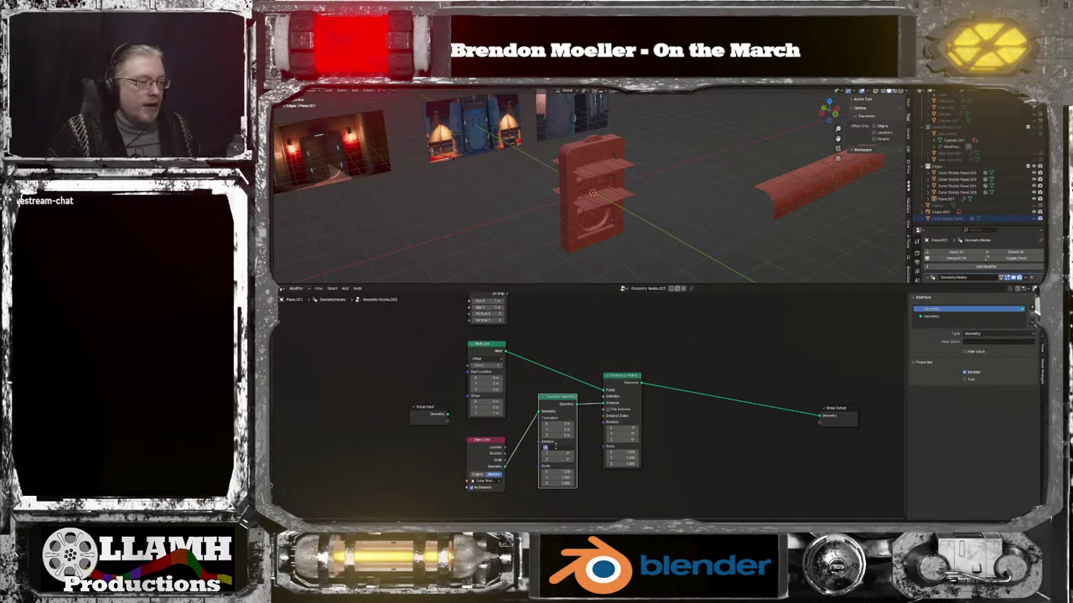
key("Return")
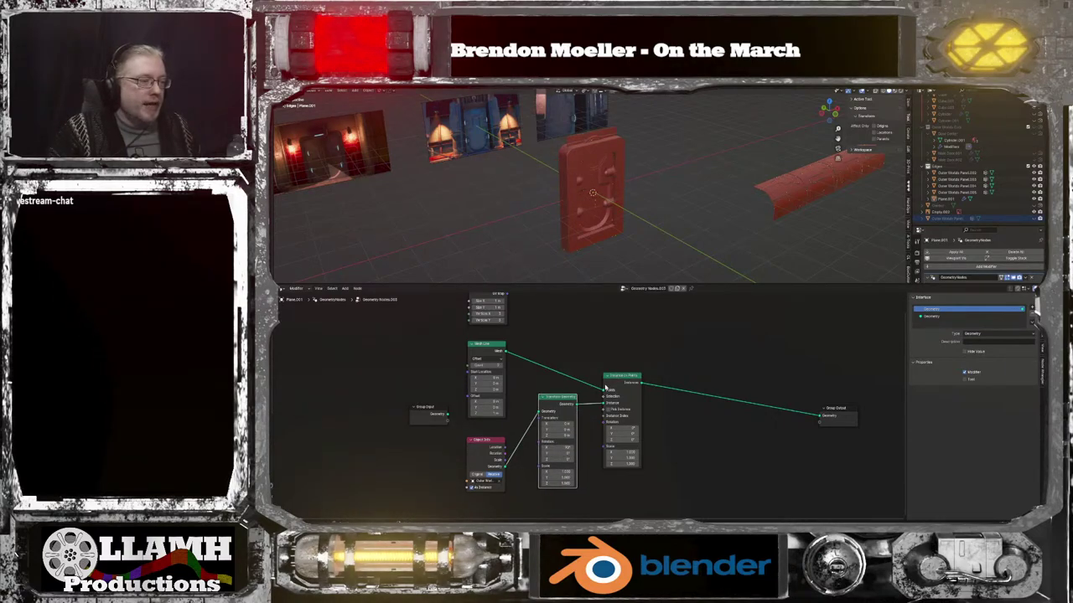
Move the Group Input node up and away so that it sits clear beside the Mesh Line node
scroll(605, 387, "up", 2)
middle_click_drag(602, 222, 563, 206)
scroll(504, 367, "up", 2)
middle_click_drag(433, 362, 504, 394)
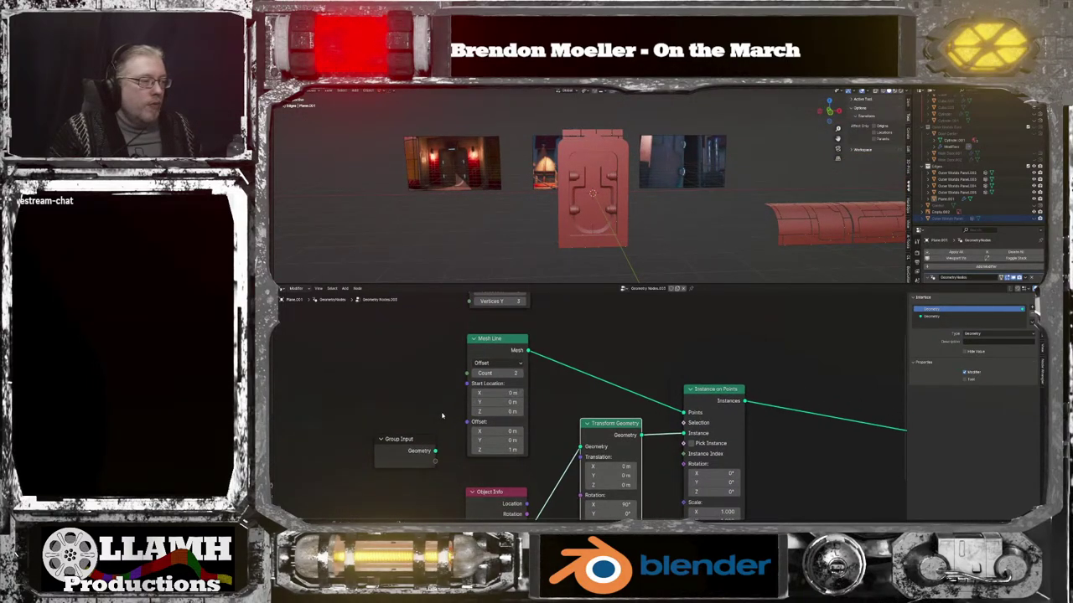
left_click_drag(419, 440, 362, 340)
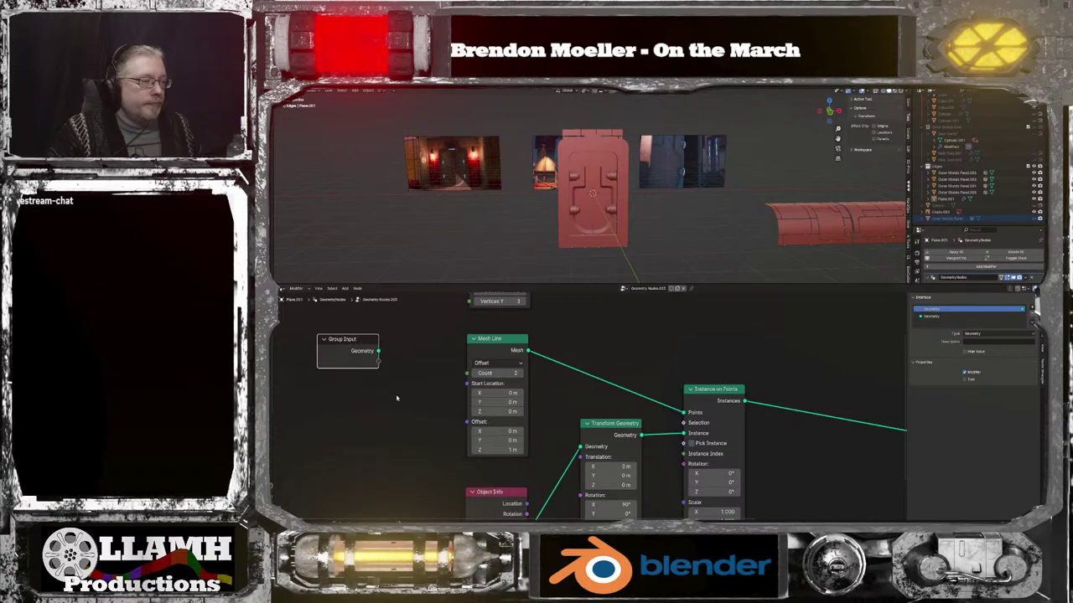
Set the Mesh Line's start location X to -2.5 m to shift the panels to the side of the door
middle_click_drag(410, 402, 482, 416)
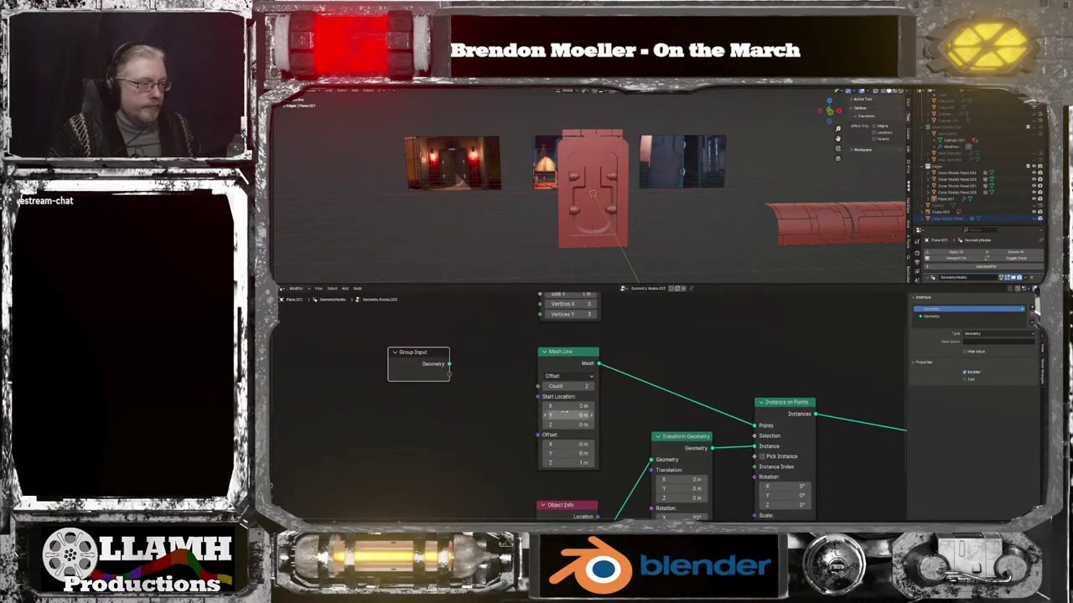
left_click_drag(574, 405, 541, 406)
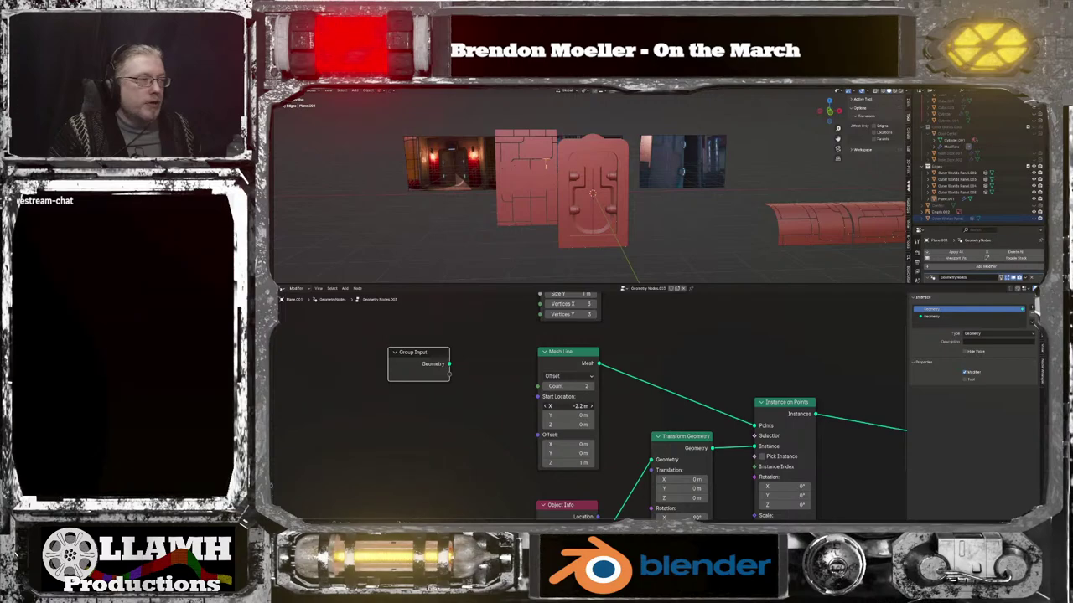
left_click_drag(540, 405, 535, 406)
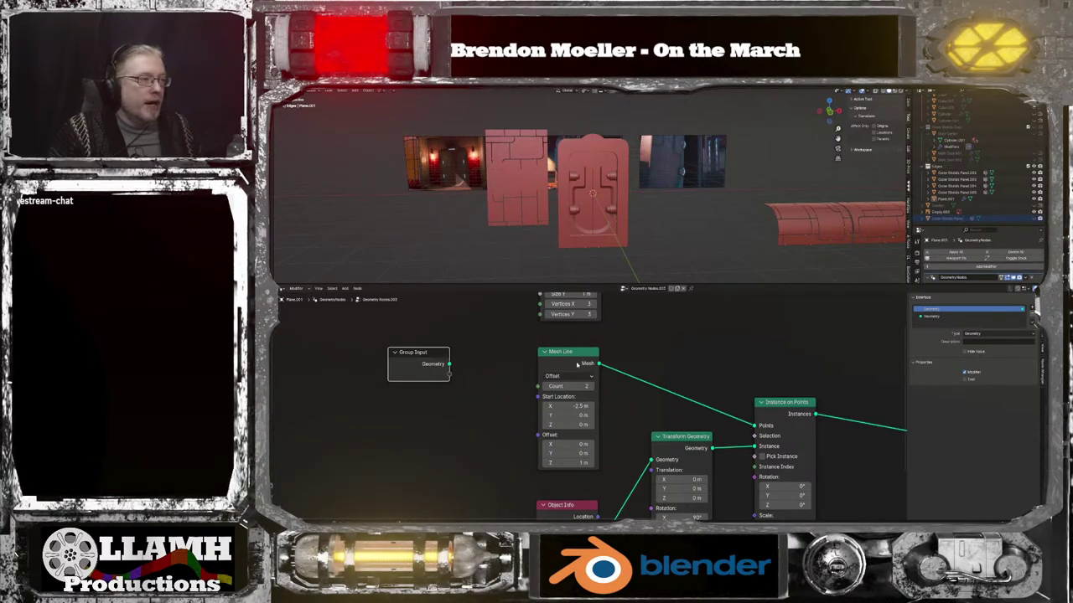
Set the Mesh Line's Z offset to about 2.02 m so the two panels stack without overlapping
scroll(576, 219, "up", 5)
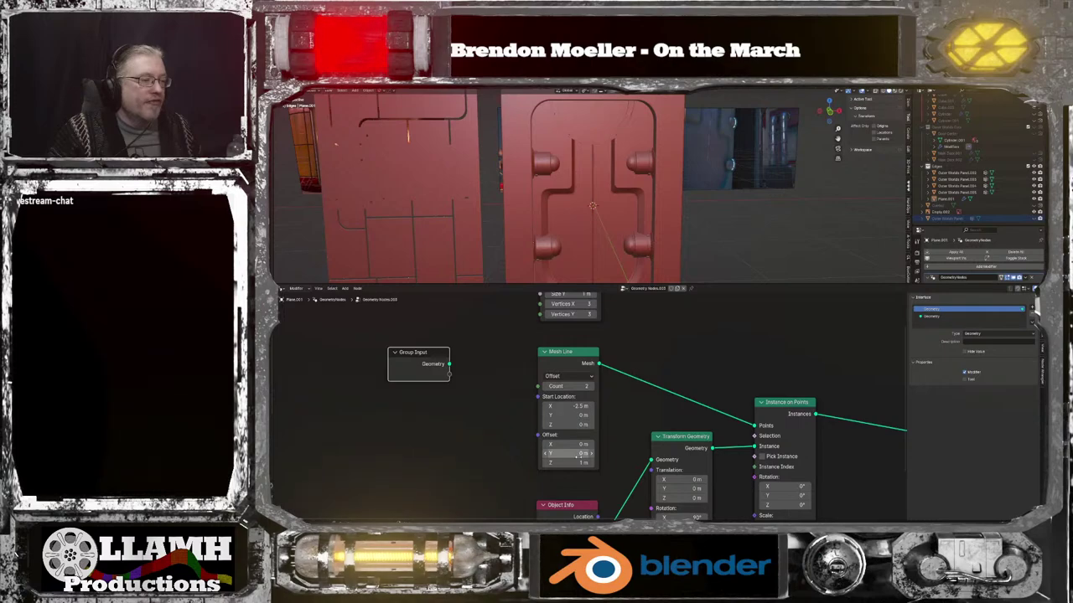
left_click_drag(568, 463, 608, 463)
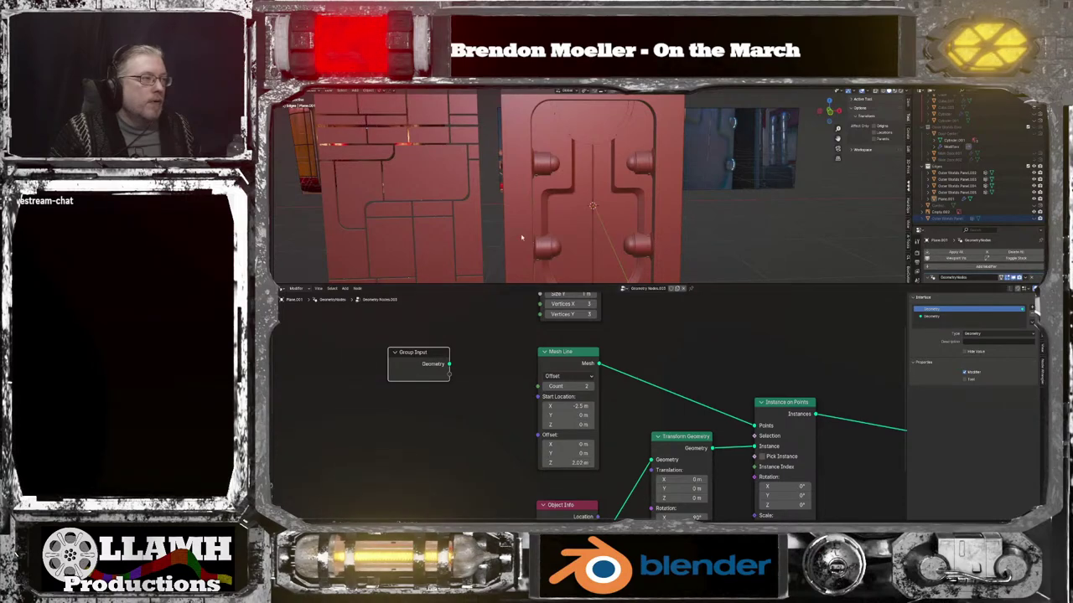
scroll(509, 210, "down", 2)
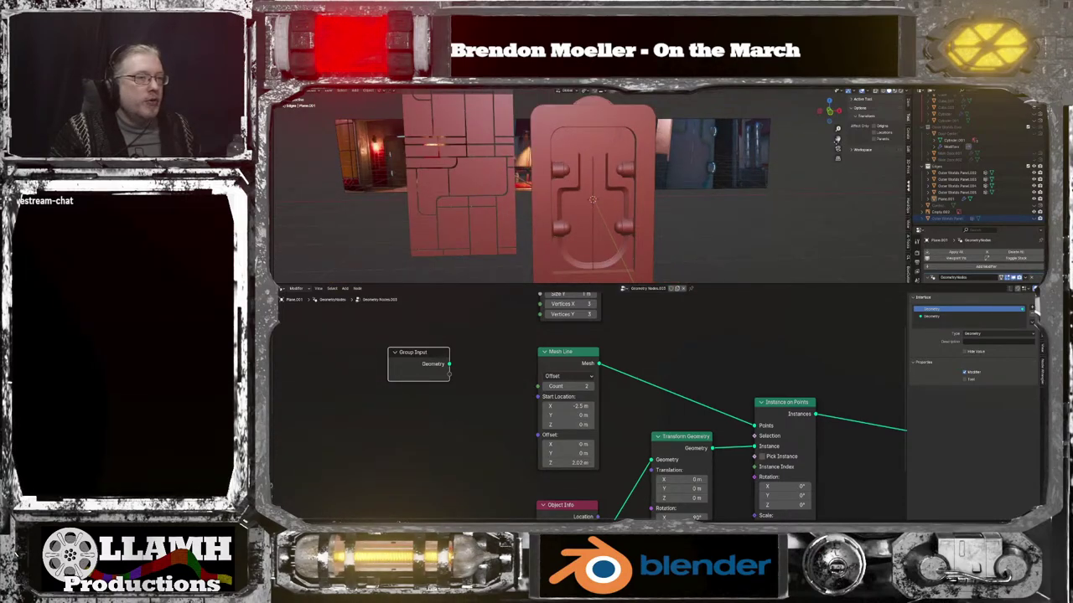
Set the Mesh Line's start location Y to about -1.7 m to bring the panels in front of the door
left_click_drag(838, 140, 937, 166)
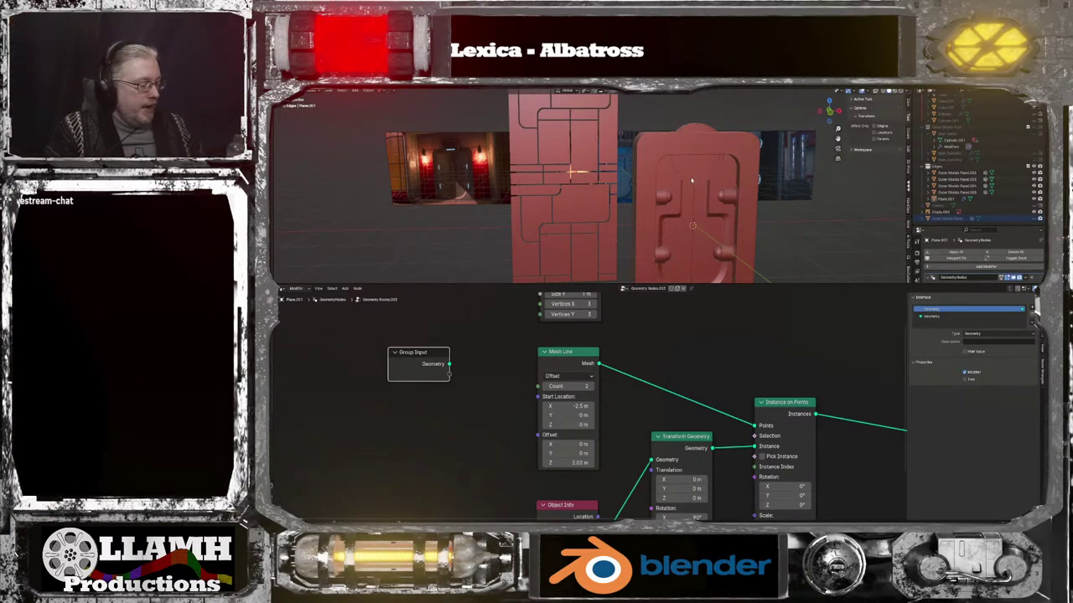
middle_click_drag(623, 165, 680, 168)
scroll(641, 347, "down", 1)
scroll(641, 347, "down", 2)
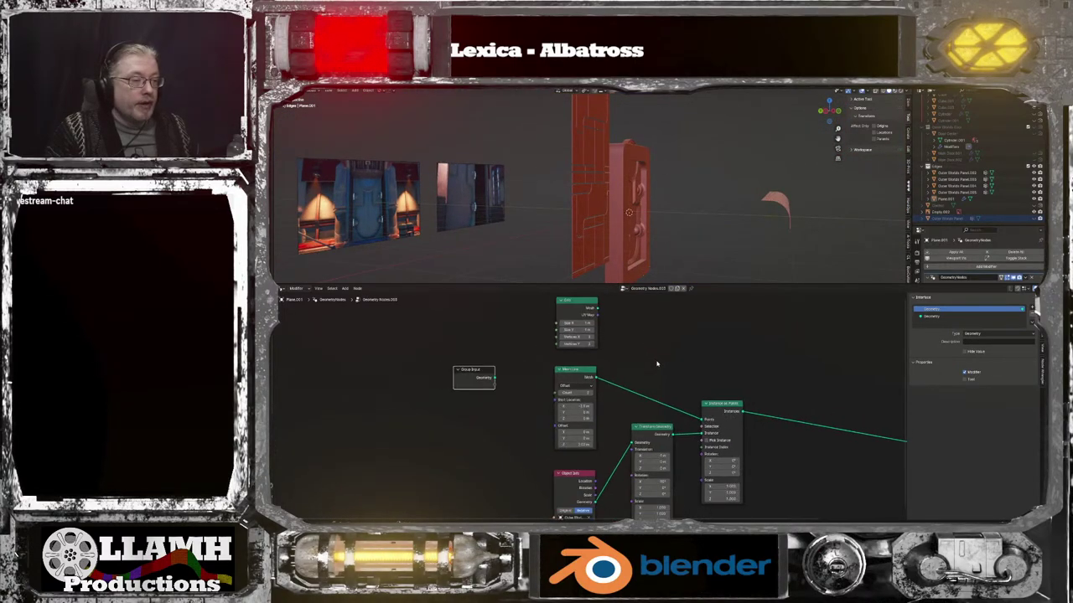
scroll(641, 300, "down", 1)
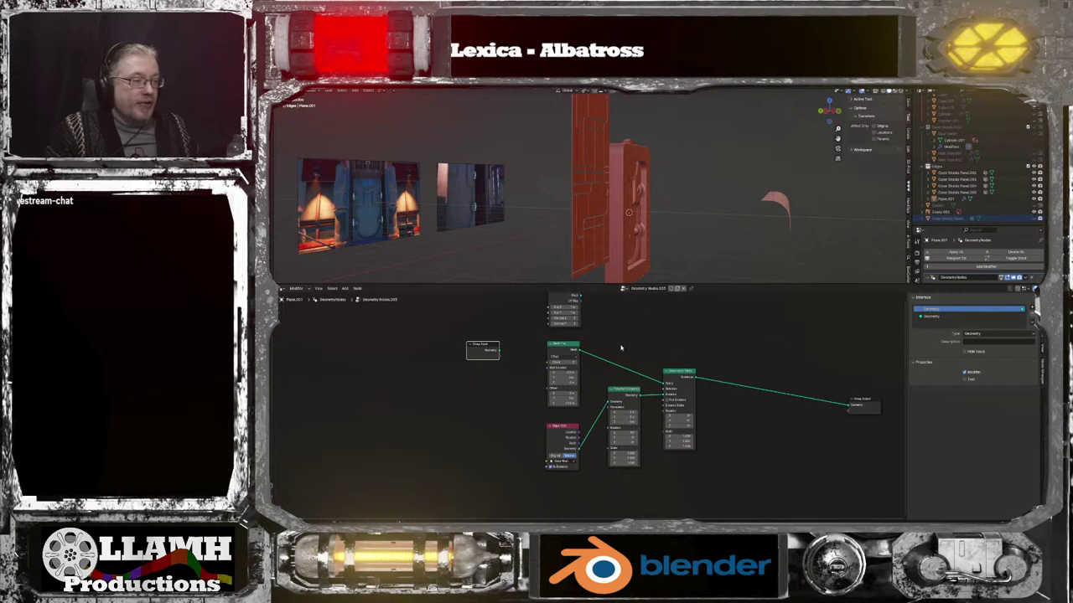
scroll(621, 347, "up", 4)
middle_click_drag(623, 347, 621, 374)
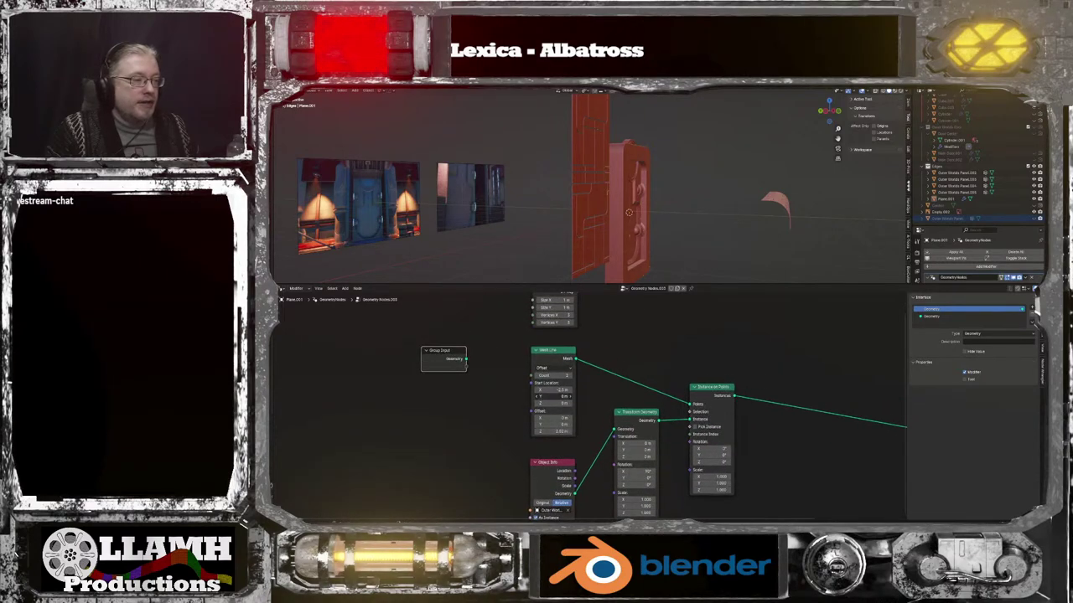
left_click_drag(554, 397, 539, 396)
scroll(591, 359, "down", 1)
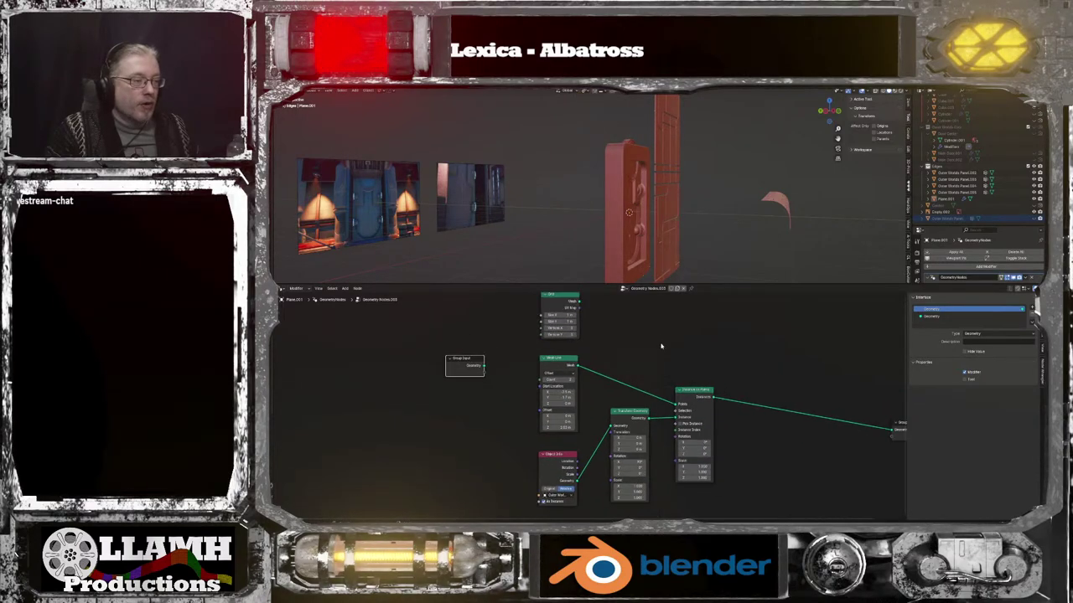
middle_click_drag(706, 248, 652, 241)
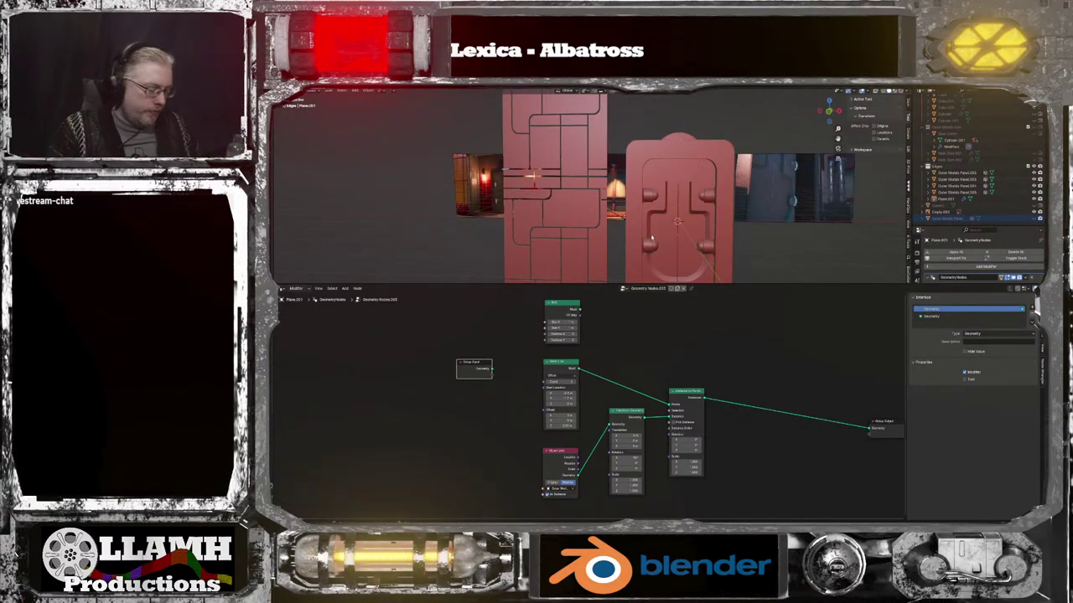
Add a Cube mesh primitive node below the Object Info node
scroll(620, 373, "down", 2)
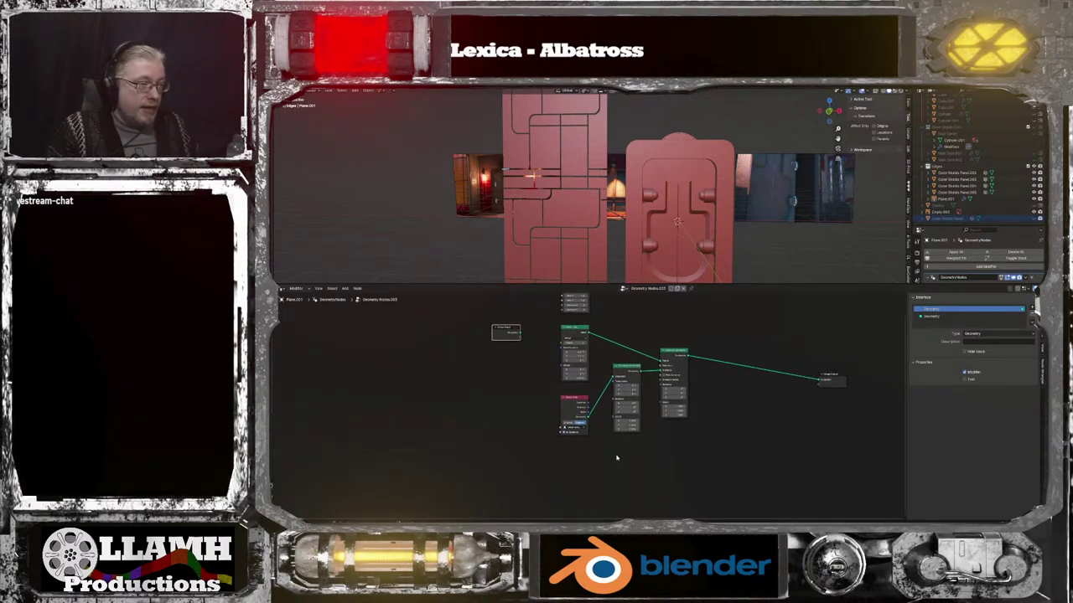
key("shift+a")
type("curve")
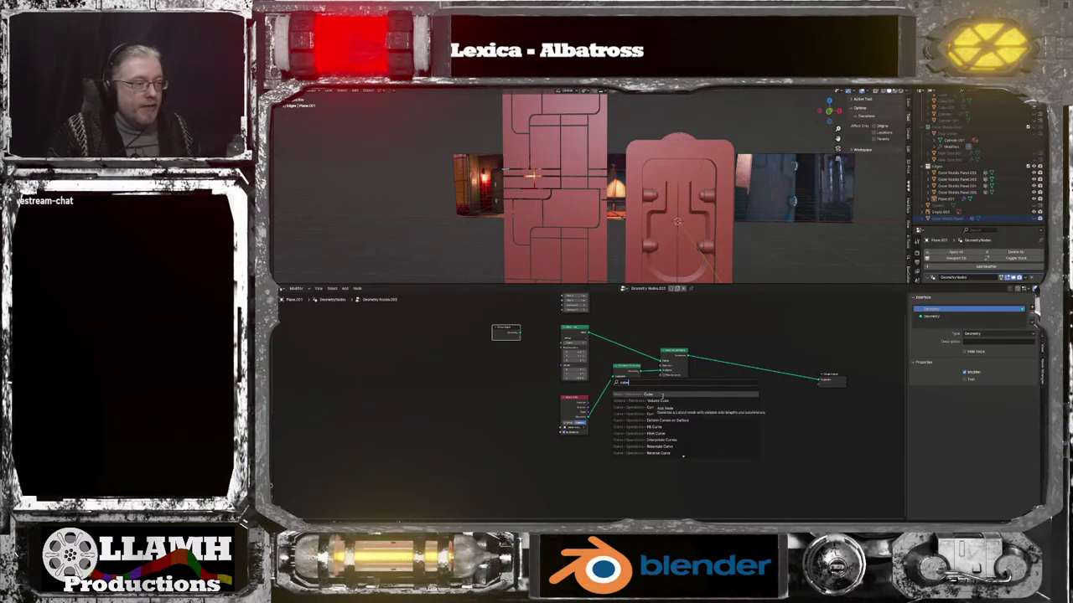
left_click(662, 395)
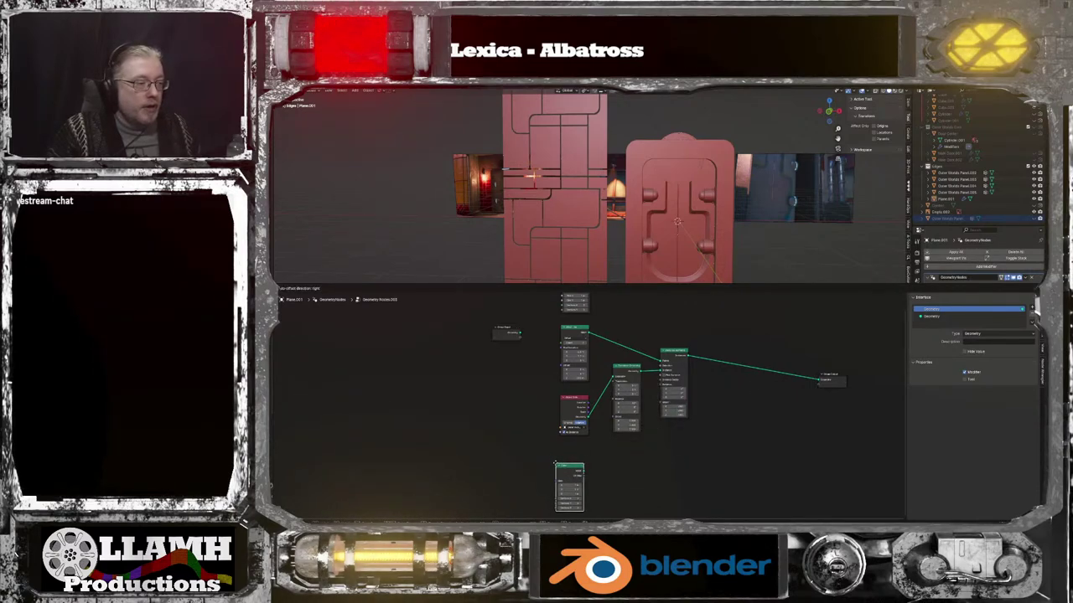
left_click(555, 462)
Insert a Join Geometry node before Group Output and connect the Cube's Mesh output to it
key("shift+a")
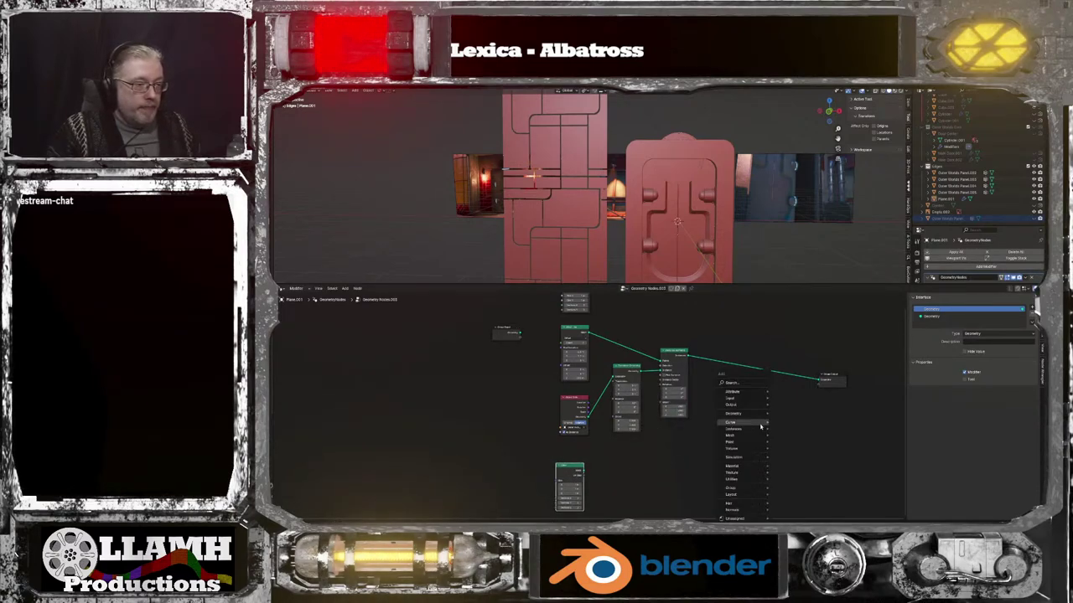
left_click(750, 382)
type("join ge")
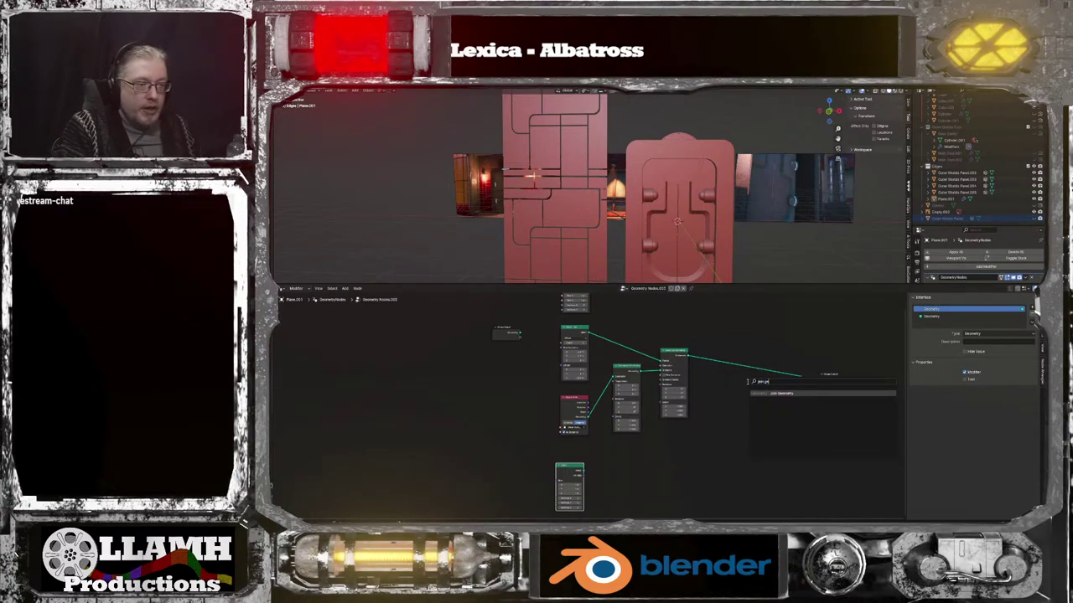
key("Return")
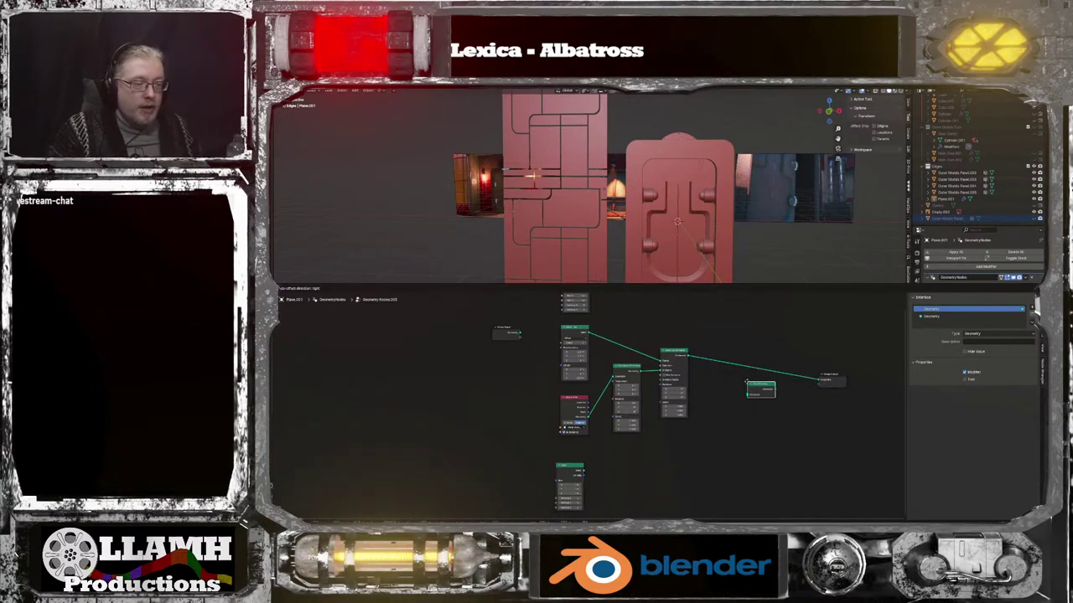
left_click(781, 378)
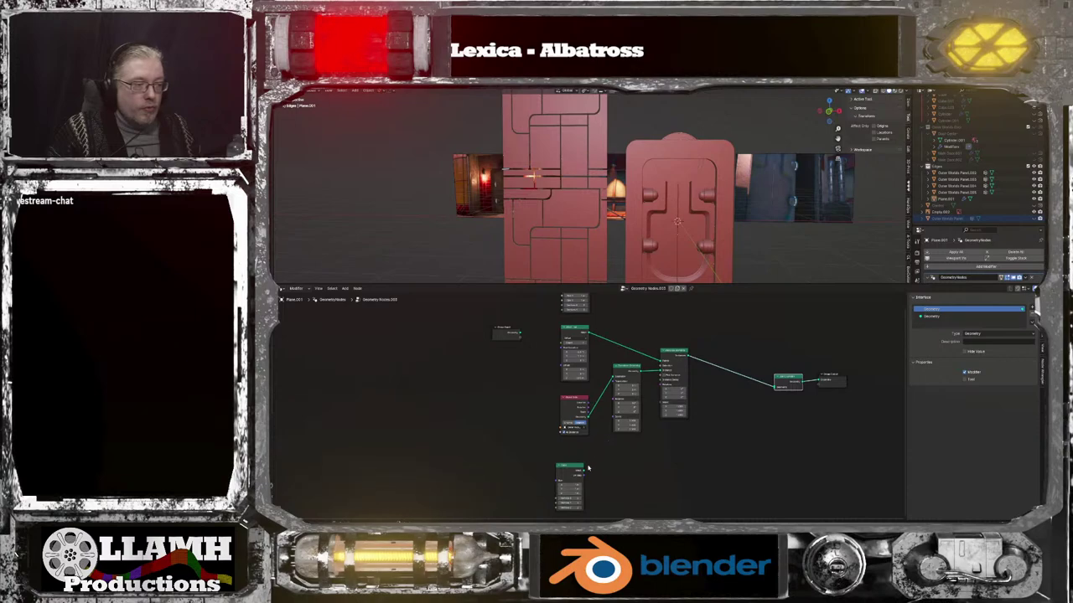
left_click_drag(770, 399, 773, 390)
middle_click_drag(645, 455, 674, 449)
middle_click_drag(647, 216, 681, 238)
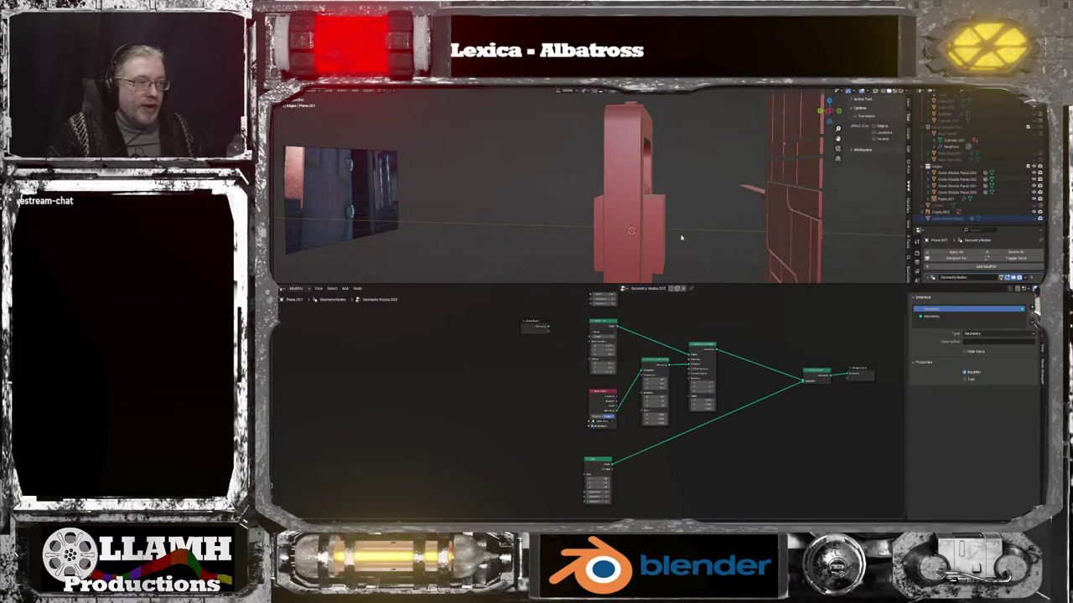
Insert a Transform Geometry node on the link between the Cube and Join Geometry
scroll(630, 451, "up", 4)
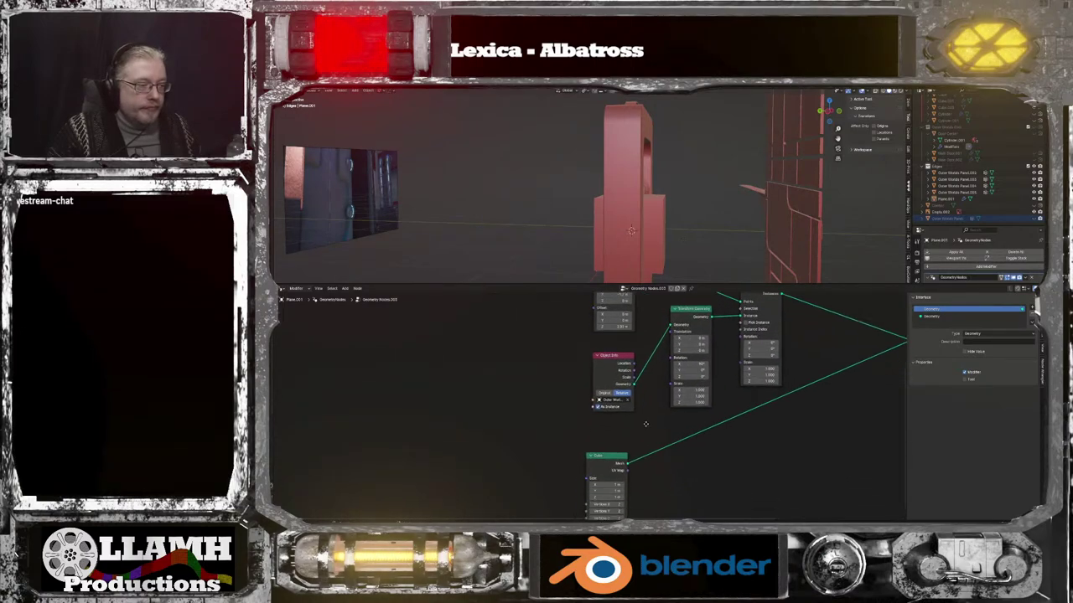
middle_click_drag(663, 408, 649, 443)
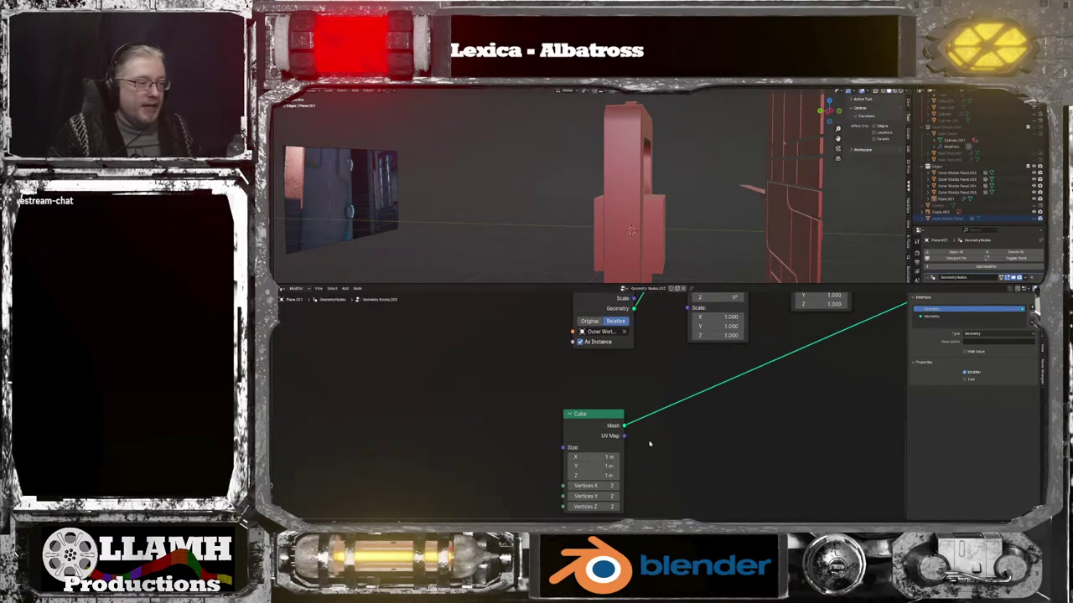
key("shift+a")
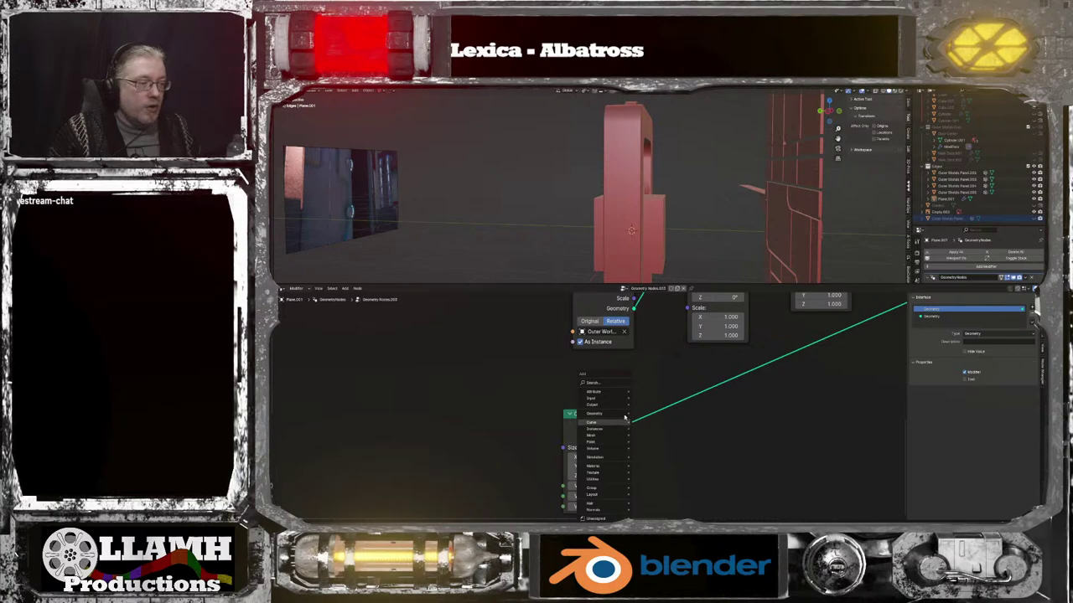
type("tra")
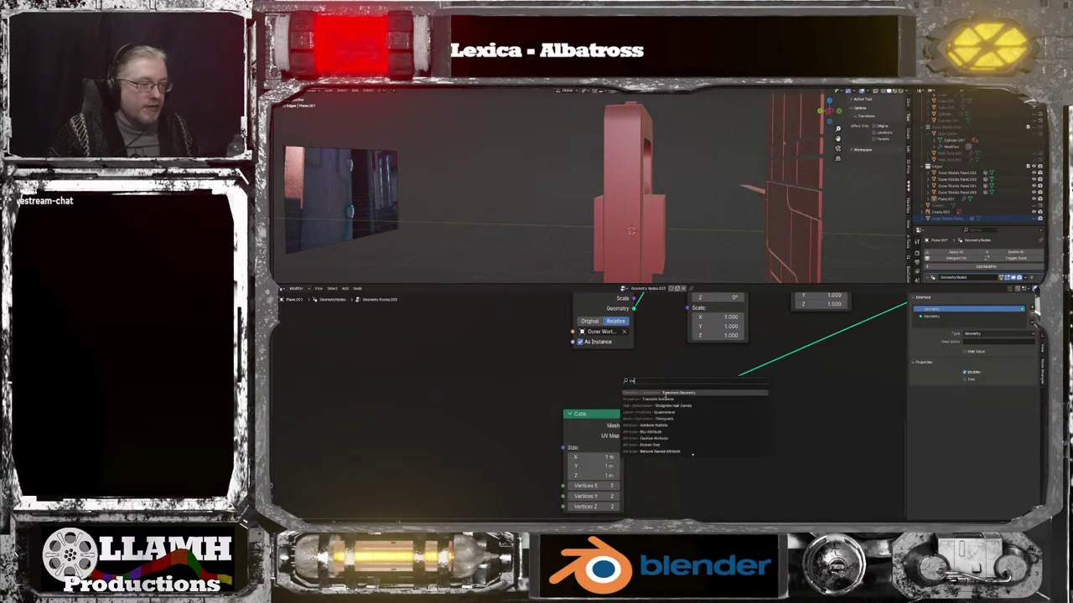
key("Return")
left_click(688, 383)
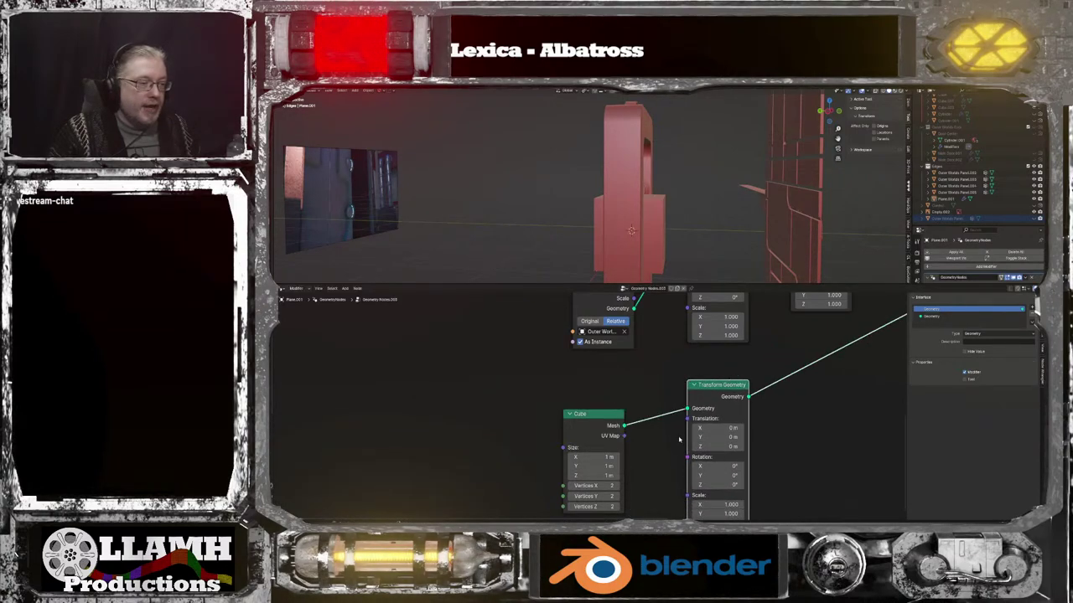
middle_click_drag(679, 439, 638, 413)
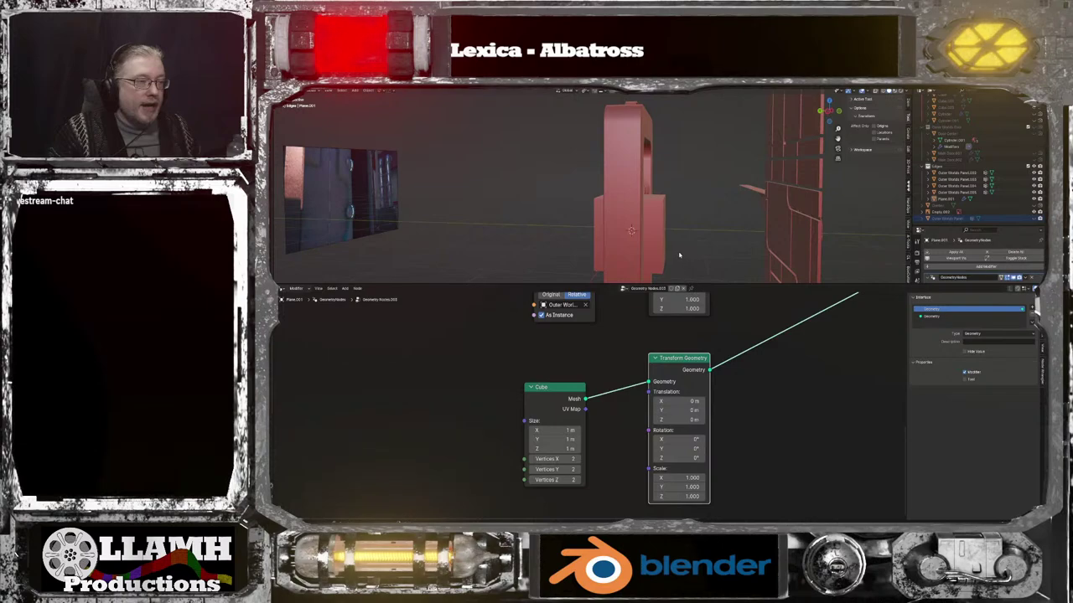
Set the cube's Transform Geometry translation X to -1.63 m and inspect its position beside the door
middle_click_drag(679, 255, 664, 265)
left_click_drag(681, 401, 634, 401)
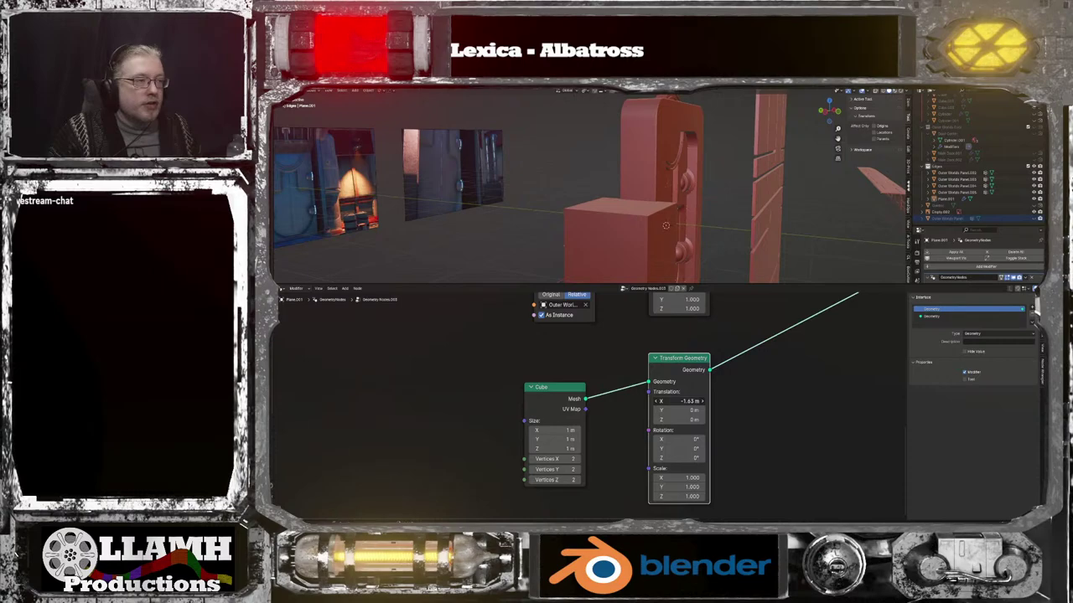
middle_click_drag(715, 260, 644, 262)
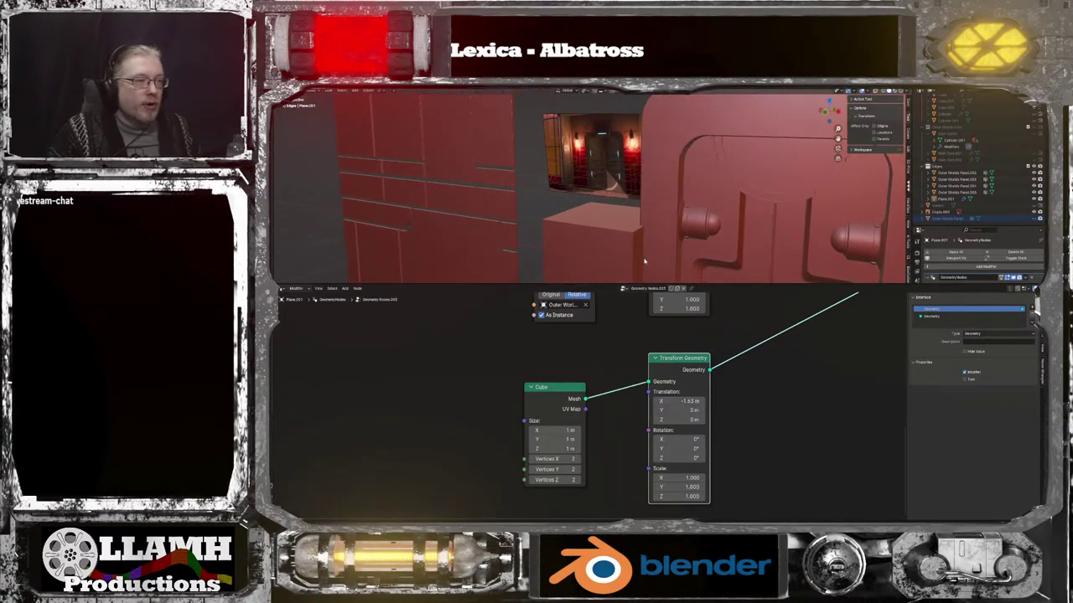
Set the Cube node's Y size to 0.45 m, checking its depth against the door frame
scroll(640, 434, "up", 3)
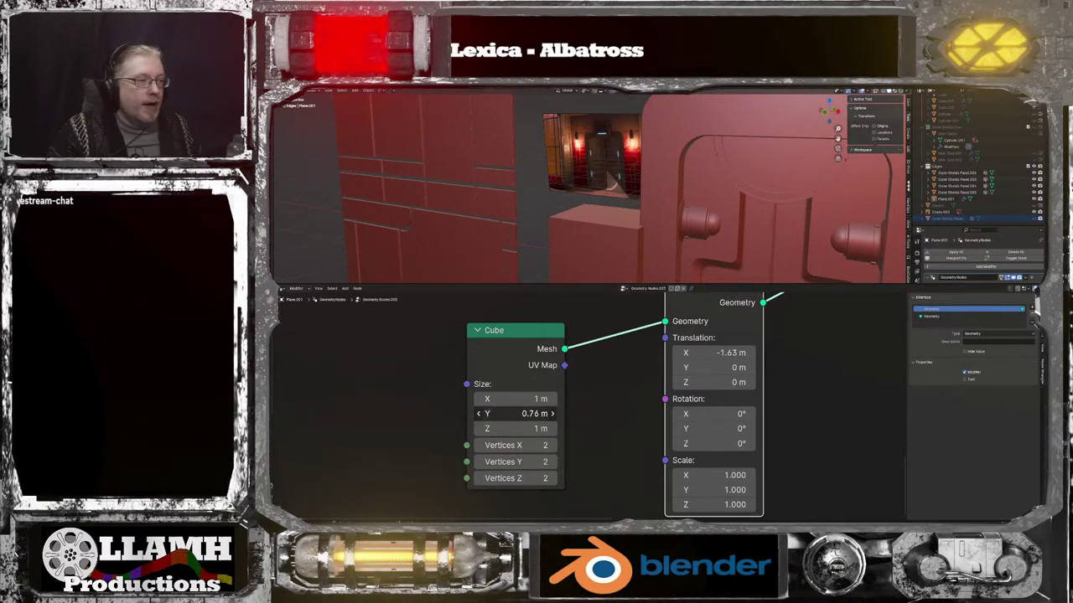
left_click_drag(515, 414, 506, 414)
middle_click_drag(629, 235, 691, 246)
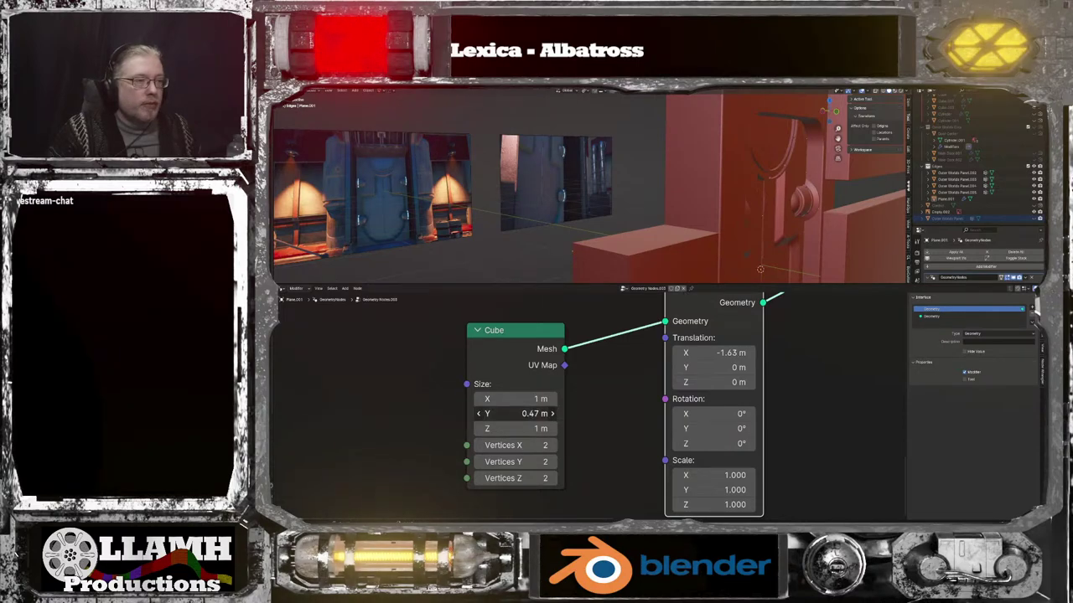
left_click_drag(543, 414, 543, 414)
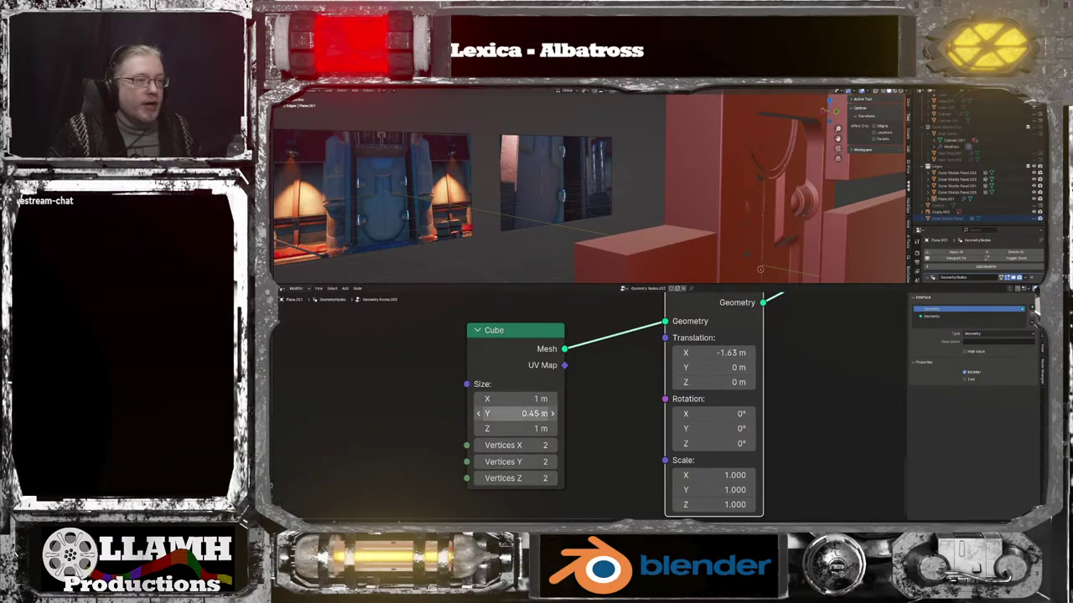
Select the door frame, enlarge the 3D view and adjust its Open/Close modifier value to slide the door panels open
left_click(773, 205)
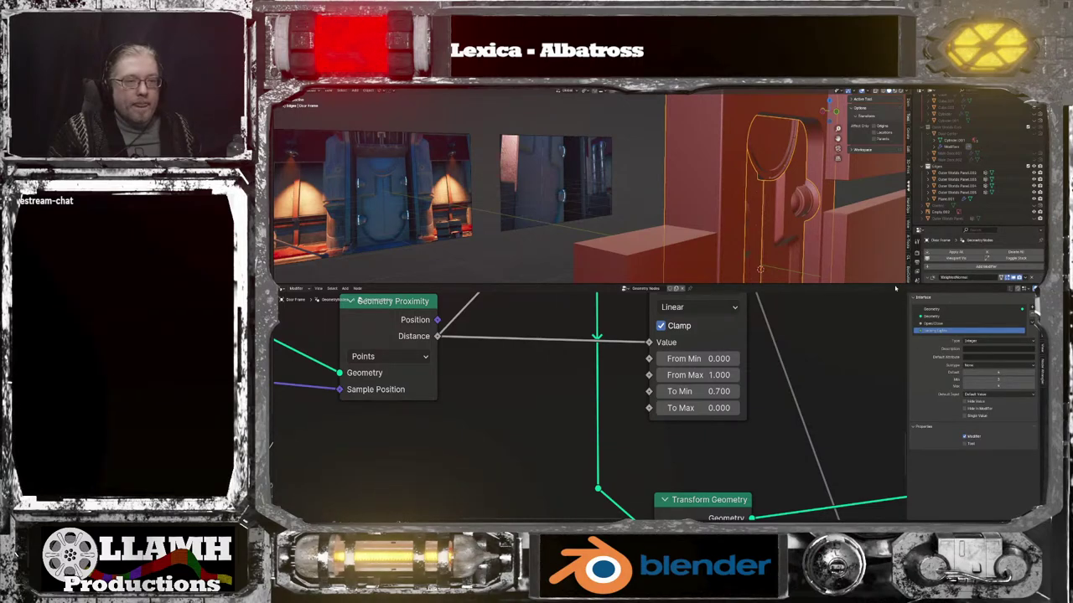
left_click_drag(895, 283, 895, 409)
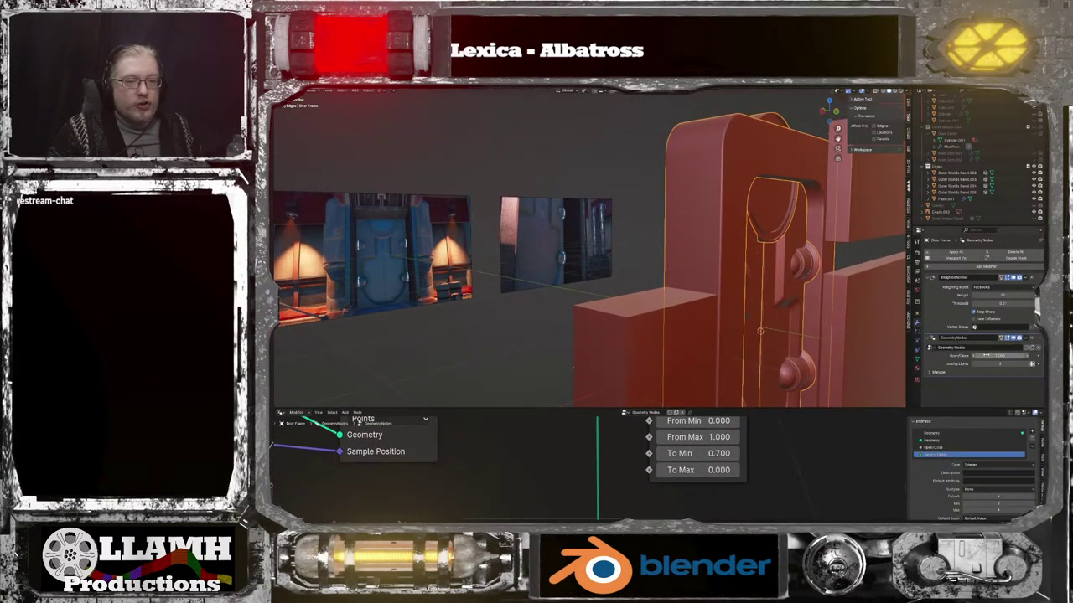
left_click_drag(999, 356, 965, 356)
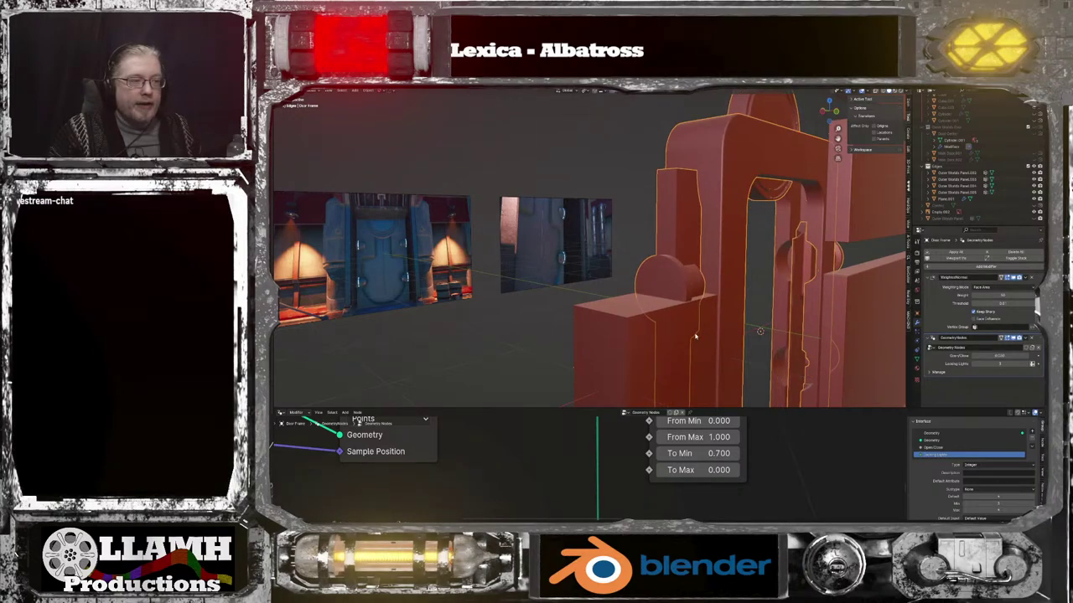
Select the panel wall object again and set its Cube node's Z size to 3.33 m, checking the block beside the door frame
left_click(672, 375)
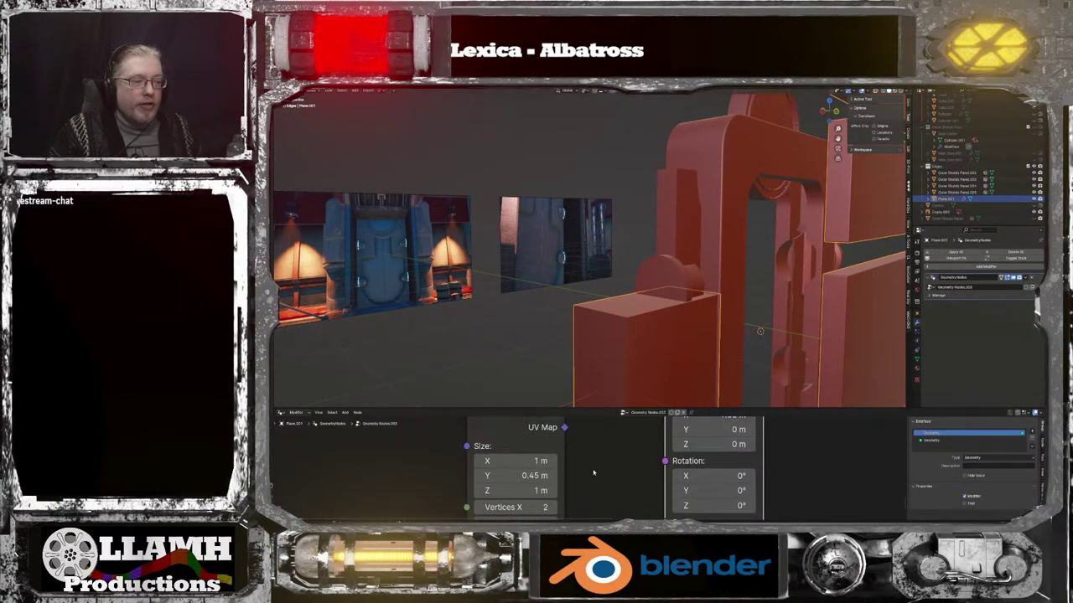
middle_click_drag(593, 472, 642, 476)
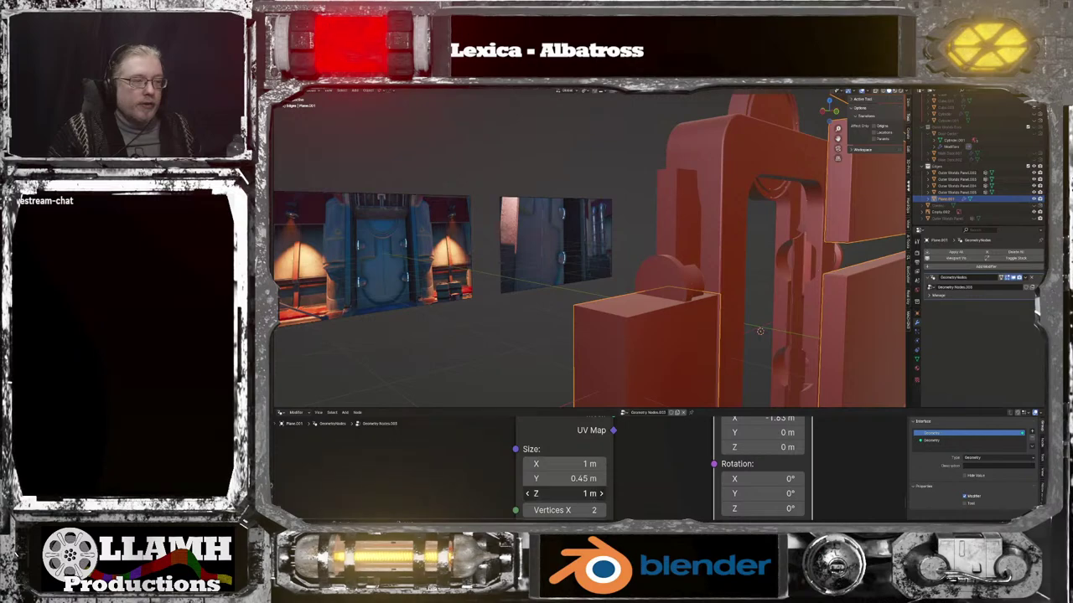
left_click_drag(578, 494, 662, 493)
middle_click_drag(737, 360, 713, 405)
scroll(667, 361, "down", 5)
scroll(641, 314, "up", 5)
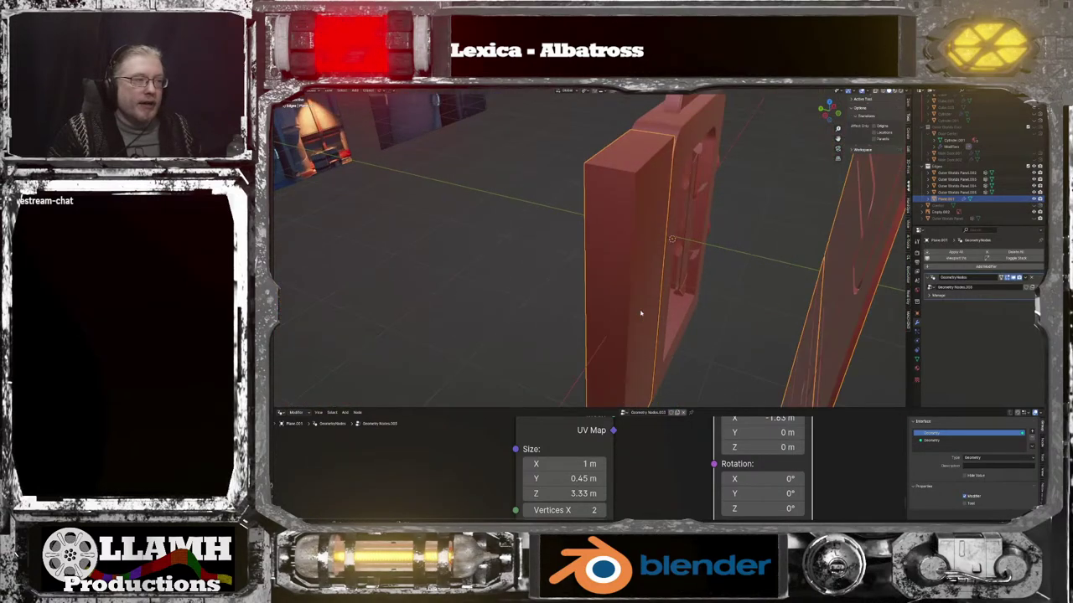
scroll(637, 310, "up", 4)
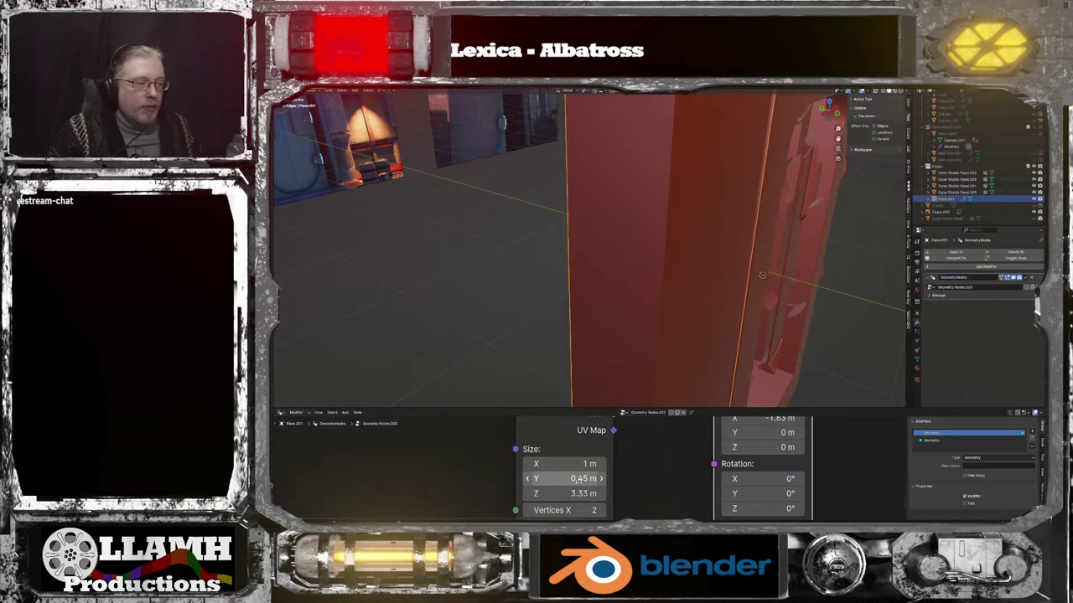
mouse_move(570, 478)
left_mouse_down()
mouse_move(553, 479)
mouse_move(577, 479)
left_mouse_up()
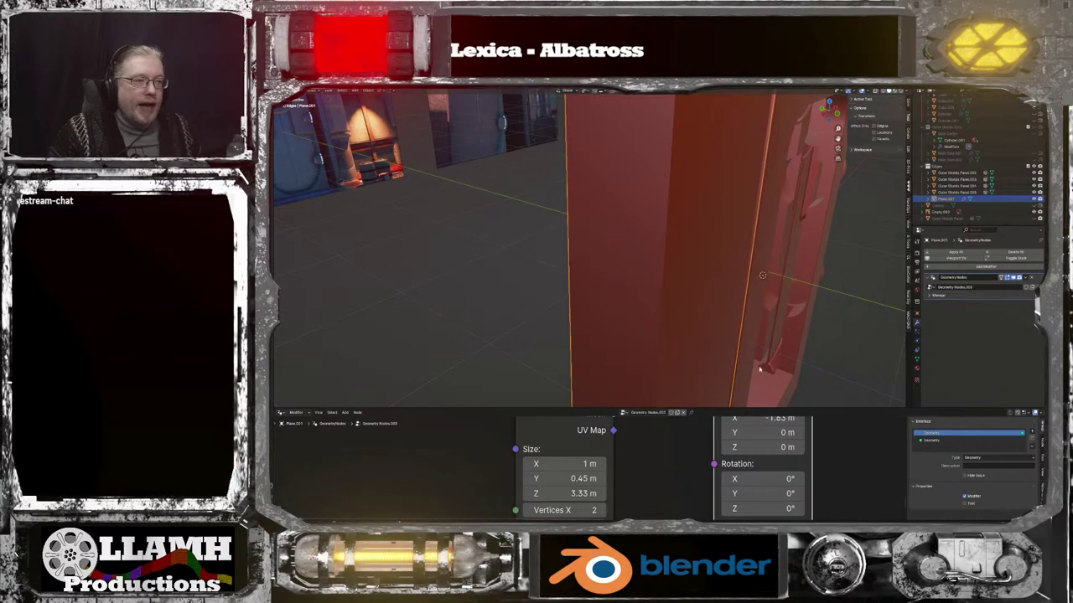
Enlarge the node editor to bring the Cube and Transform Geometry nodes into view
scroll(789, 352, "down", 1)
scroll(818, 338, "down", 2)
middle_click_drag(708, 462, 677, 514)
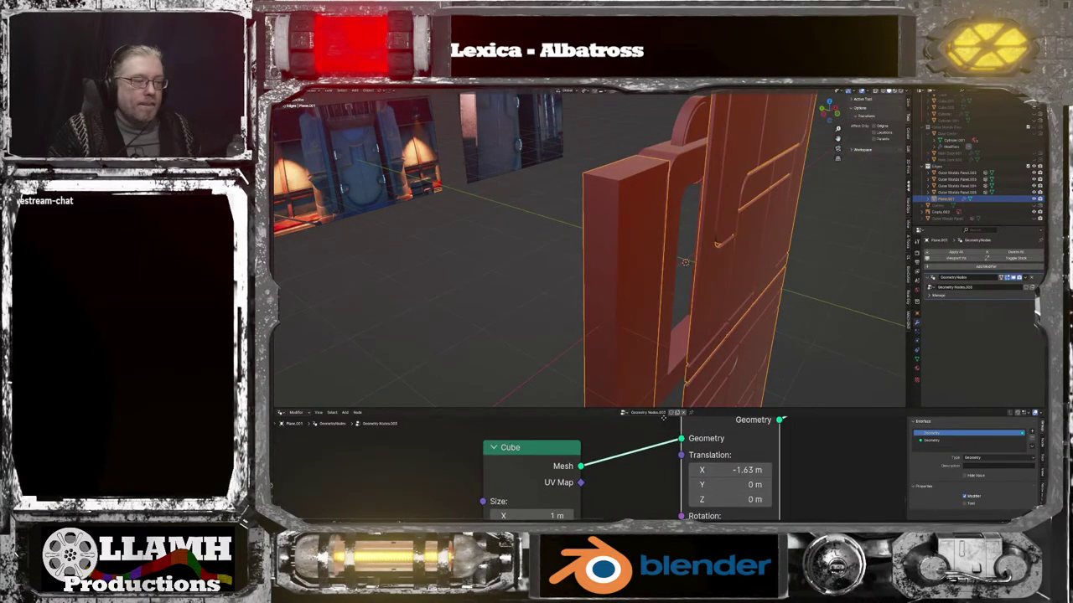
left_click_drag(577, 399, 578, 271)
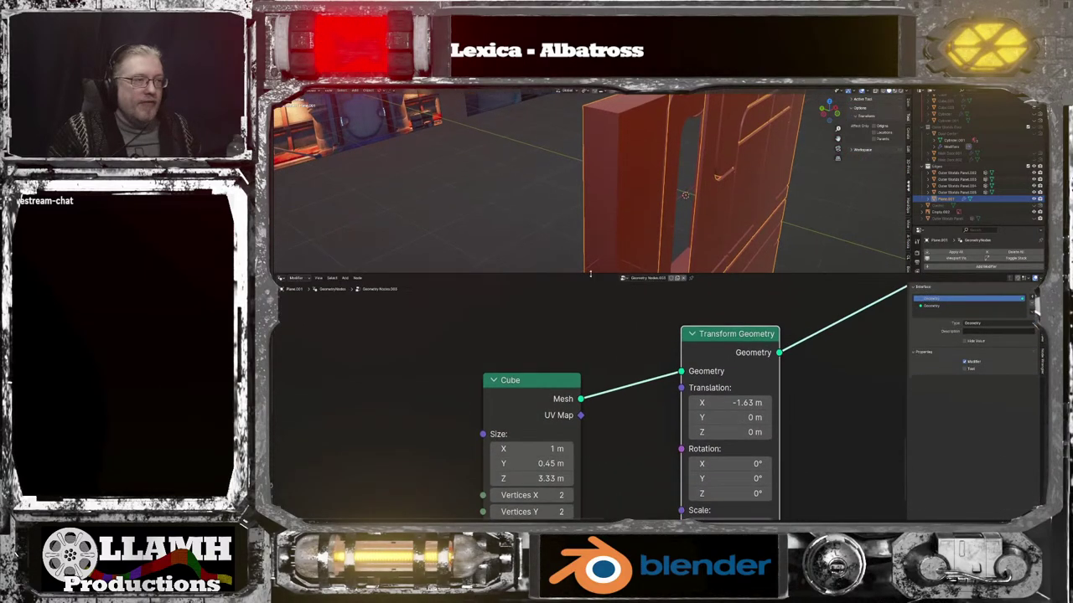
Set the Start Location Y of the panel's Mesh Line node to -0.45 m
scroll(632, 211, "down", 1)
scroll(632, 211, "up", 4)
middle_click_drag(627, 209, 542, 201)
scroll(540, 204, "down", 1)
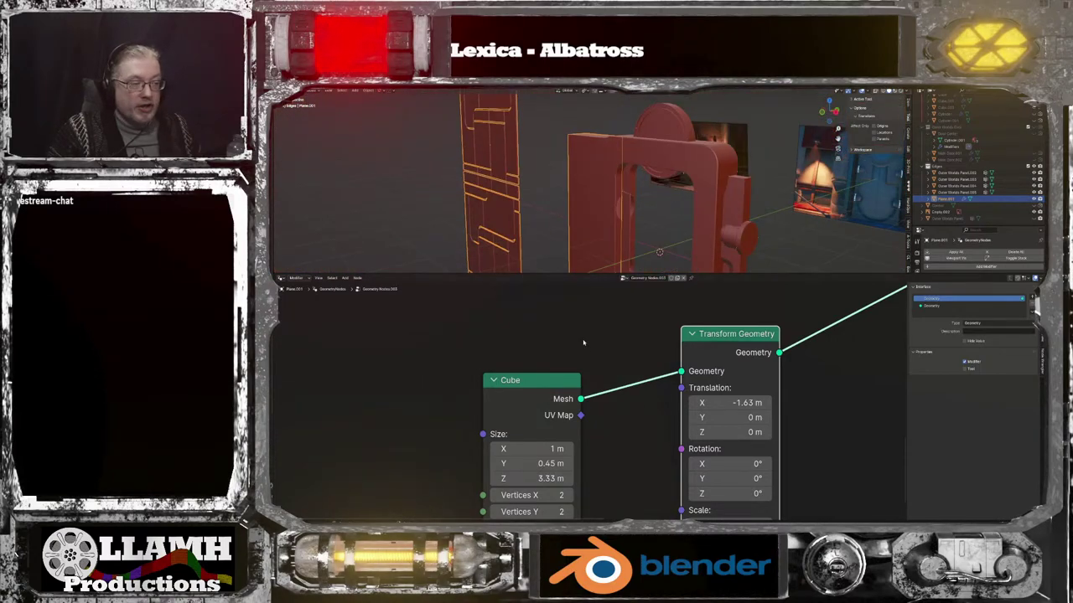
middle_click_drag(596, 371, 578, 469)
scroll(551, 386, "down", 2)
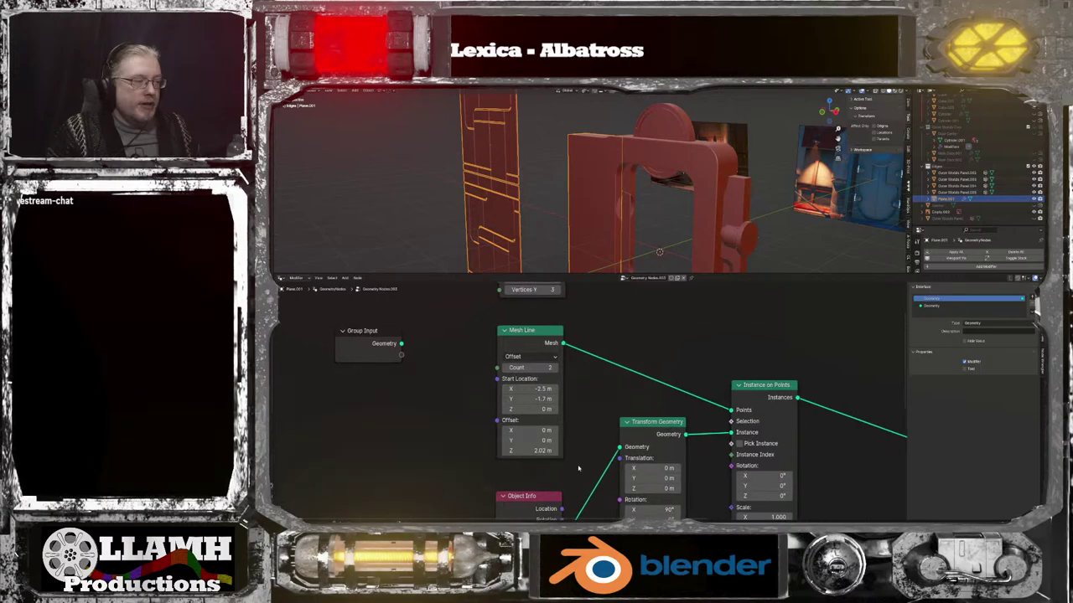
scroll(578, 468, "up", 3)
middle_click_drag(506, 397, 543, 388)
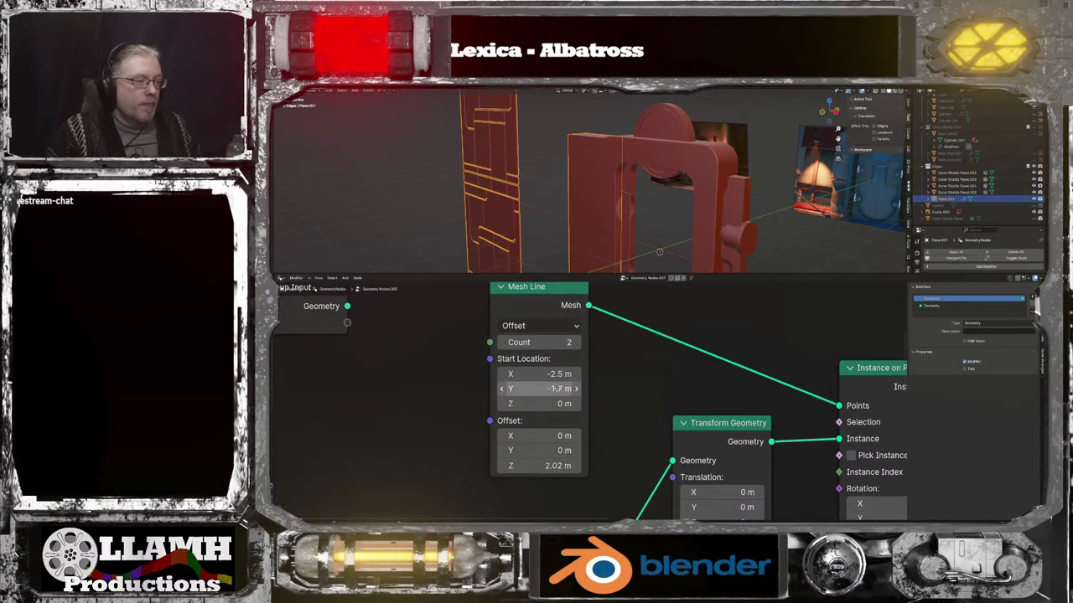
left_click(557, 388)
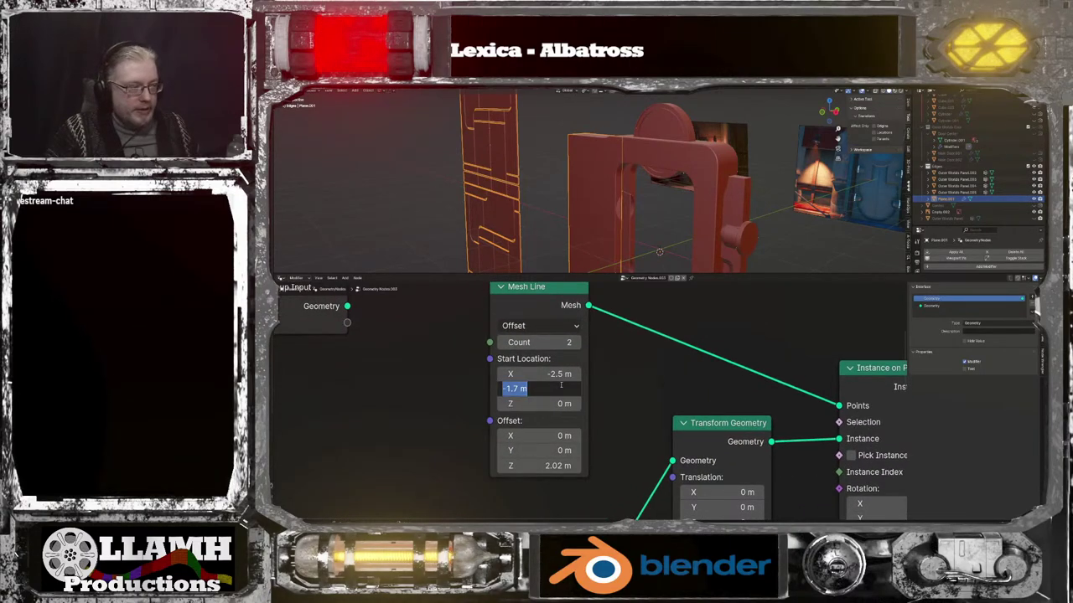
key("Return")
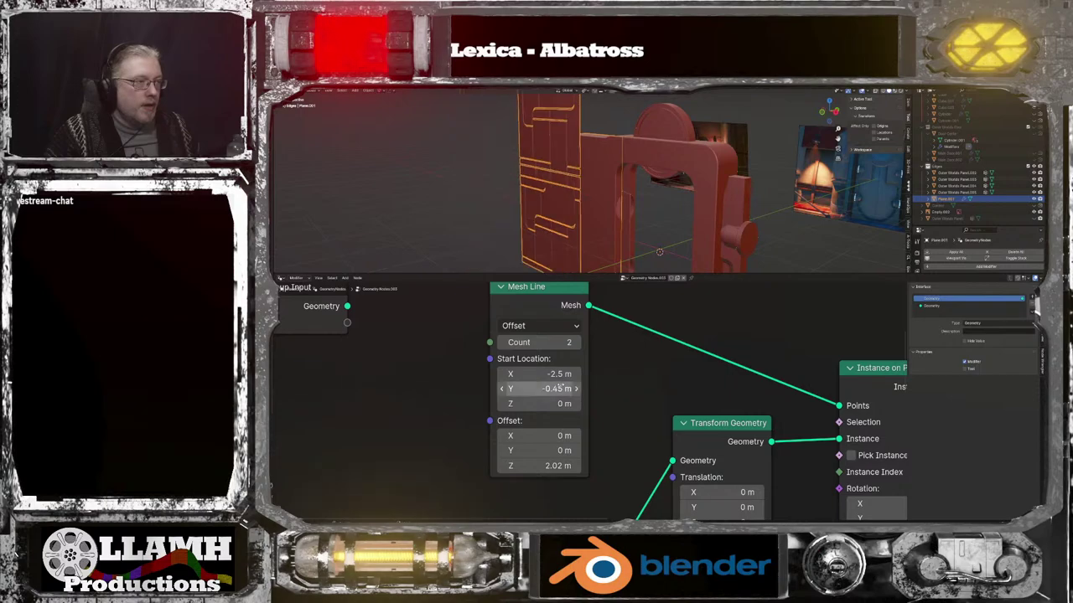
Divide the Mesh Line node's Start Location Y by 2, giving -0.225 m
middle_click_drag(578, 183, 675, 172)
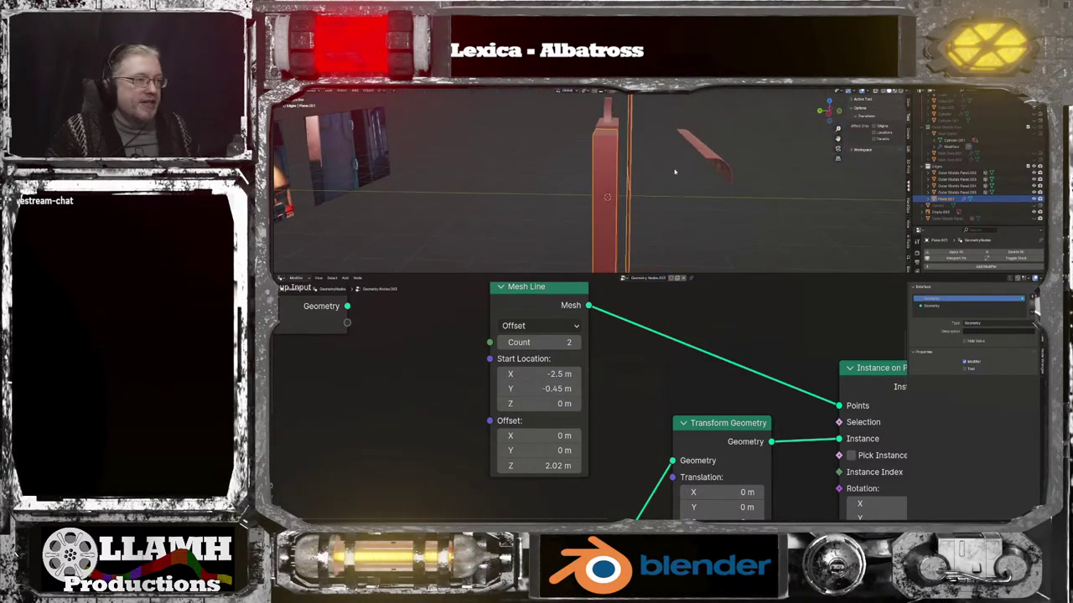
left_click(536, 389)
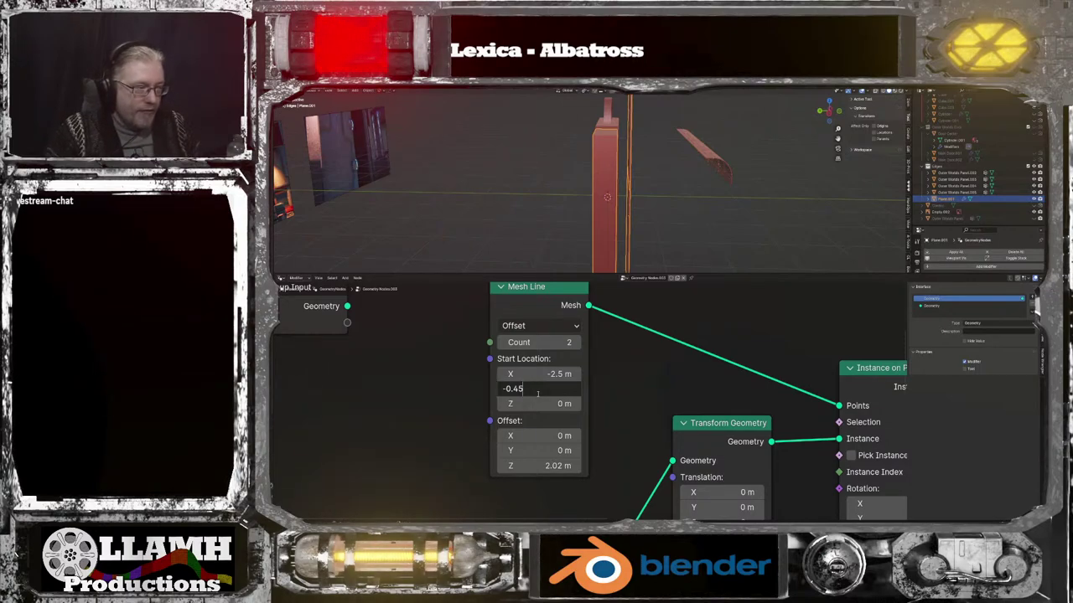
type("/2")
key("Return")
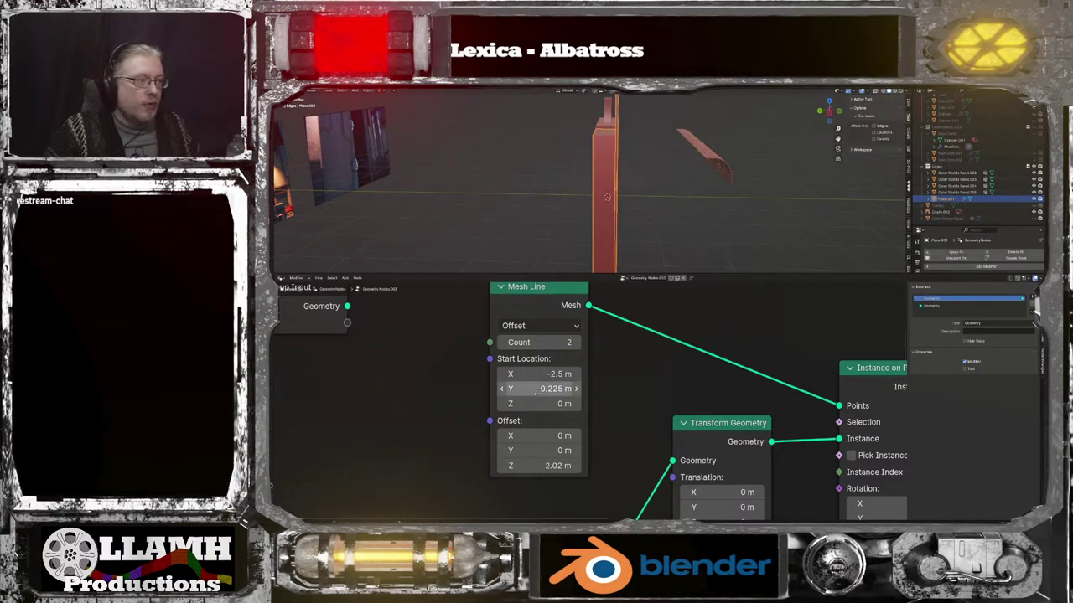
Set the Mesh Line node's Start Location X to -2.2 m
middle_click_drag(744, 235, 646, 247)
scroll(642, 214, "up", 4)
scroll(671, 225, "down", 3)
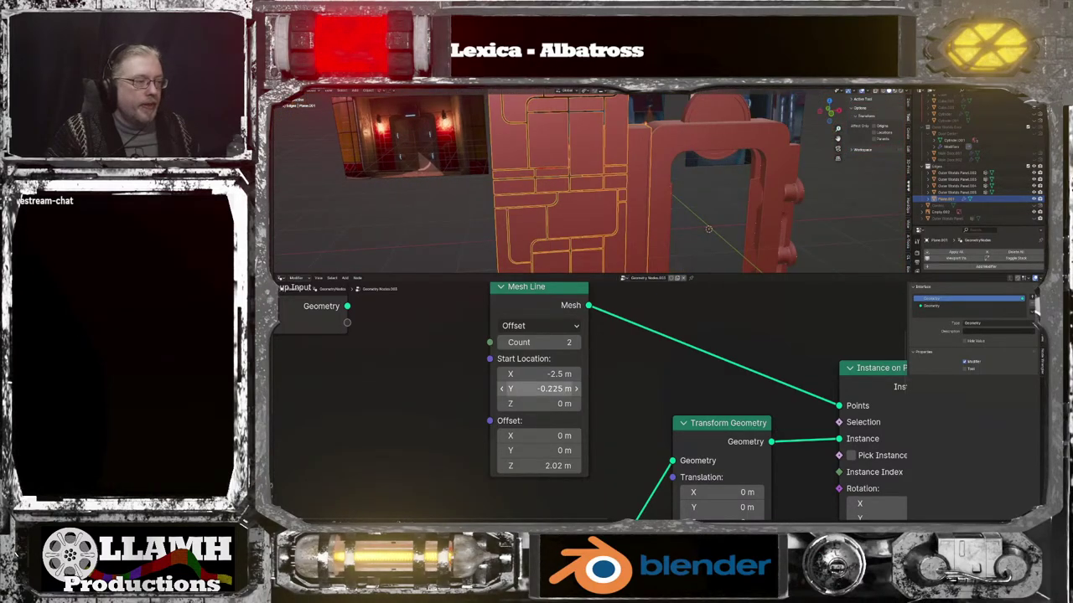
left_click_drag(548, 374, 567, 374)
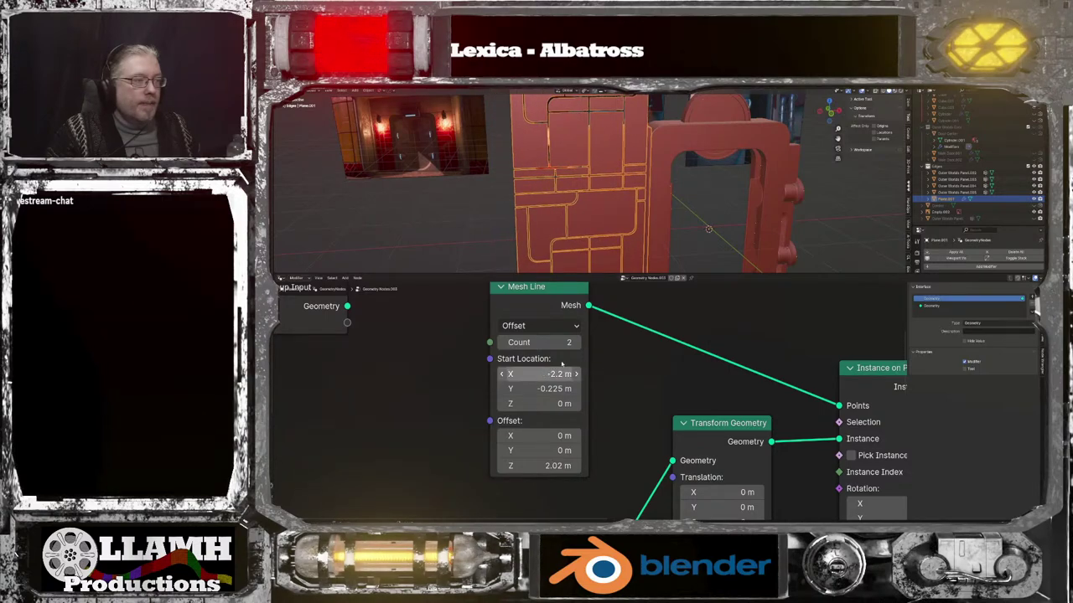
Pin the wall's geometry node tree in the node editor and deselect the wall object in the viewport
scroll(688, 253, "up", 3)
middle_click_drag(687, 253, 753, 234)
left_click(818, 228)
middle_click_drag(818, 226, 626, 200)
left_click(597, 193)
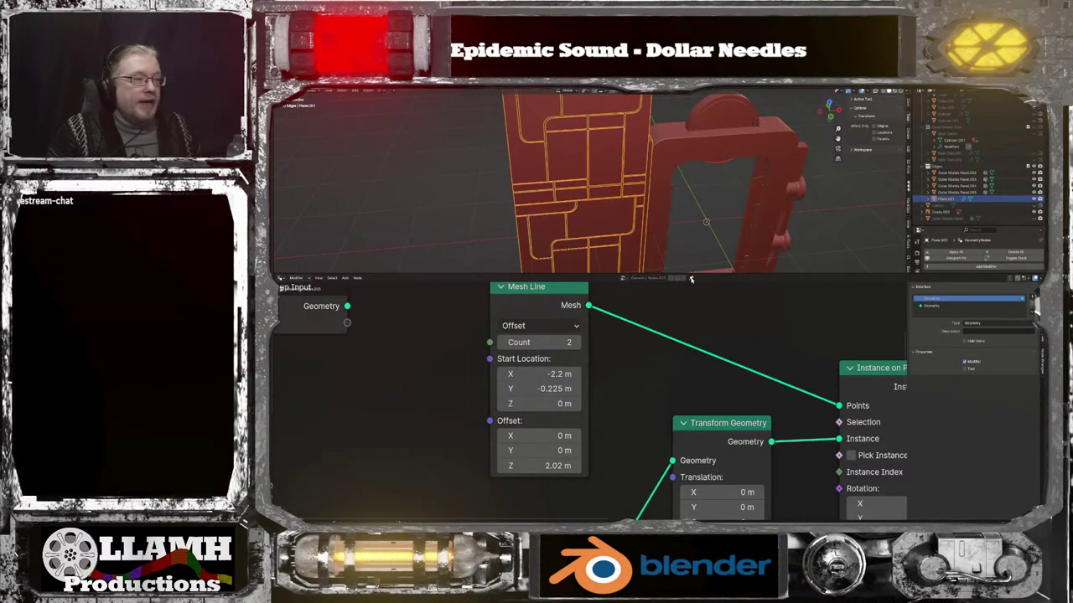
left_click(681, 206)
mouse_move(682, 206)
middle_mouse_down()
mouse_move(680, 171)
mouse_move(662, 185)
mouse_move(699, 199)
middle_mouse_up()
Increase the Cube node's Size X to widen the wall block behind the decorative panel
scroll(699, 333, "down", 4)
middle_click_drag(676, 400, 697, 404)
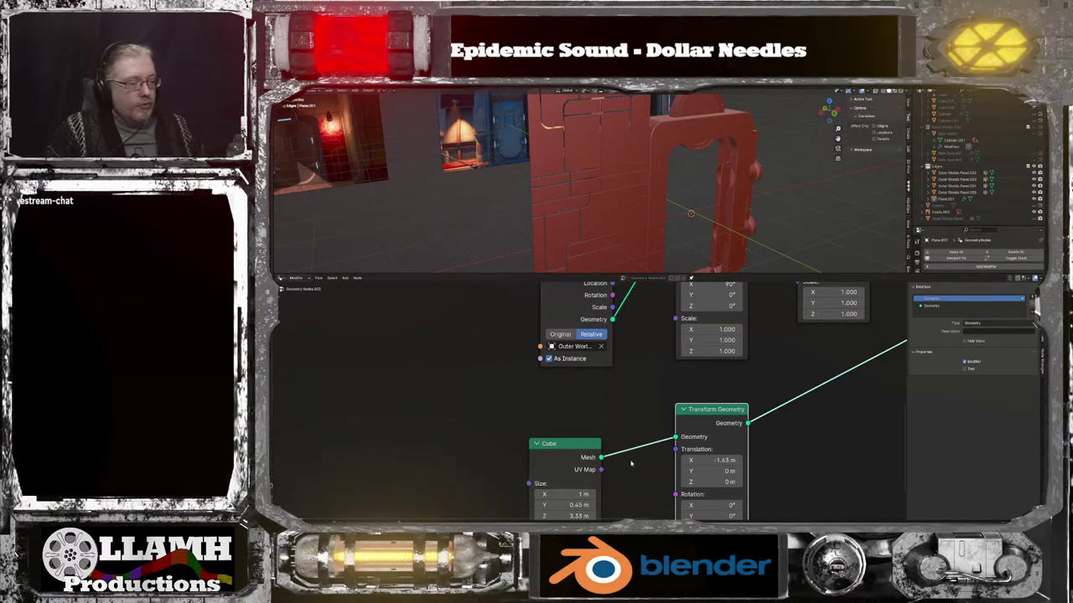
middle_click_drag(631, 460, 644, 388)
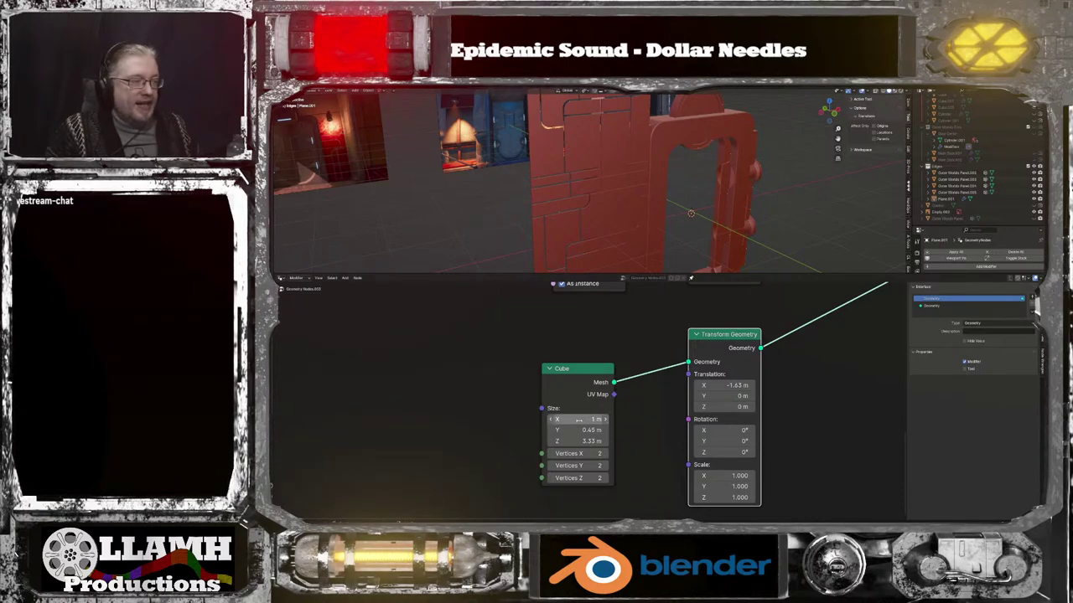
mouse_move(581, 419)
left_mouse_down()
mouse_move(627, 419)
mouse_move(594, 419)
left_mouse_up()
Reduce the Mesh Line node's Count to 1 and check the panel from the front
middle_click_drag(644, 317, 609, 521)
scroll(634, 354, "down", 1)
middle_click_drag(602, 311, 602, 364)
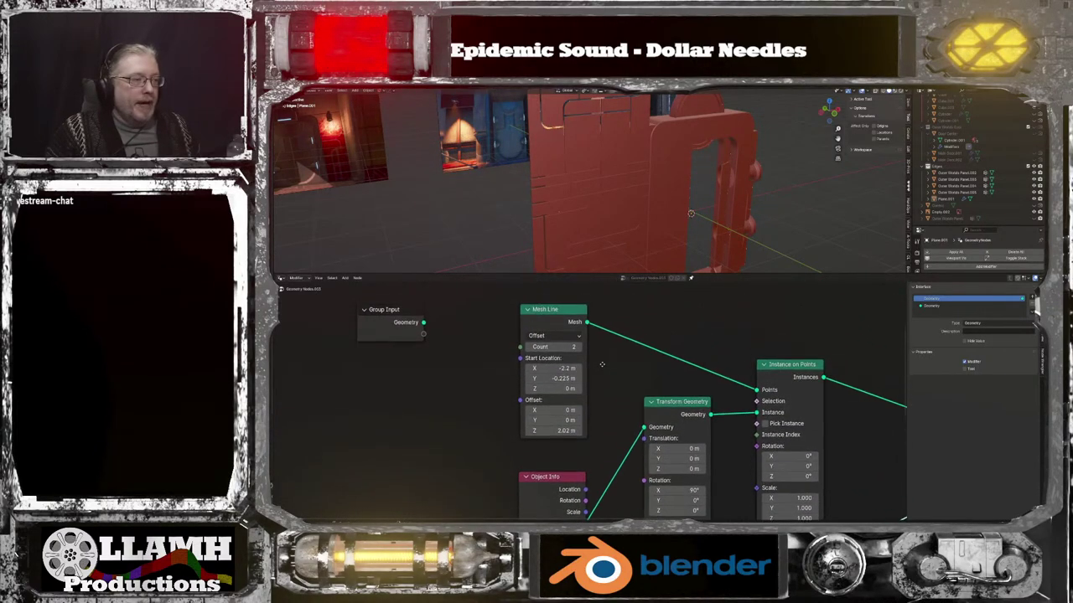
left_click(528, 348)
scroll(627, 227, "down", 2)
middle_click_drag(627, 227, 570, 222)
scroll(612, 233, "up", 3)
scroll(612, 232, "down", 2)
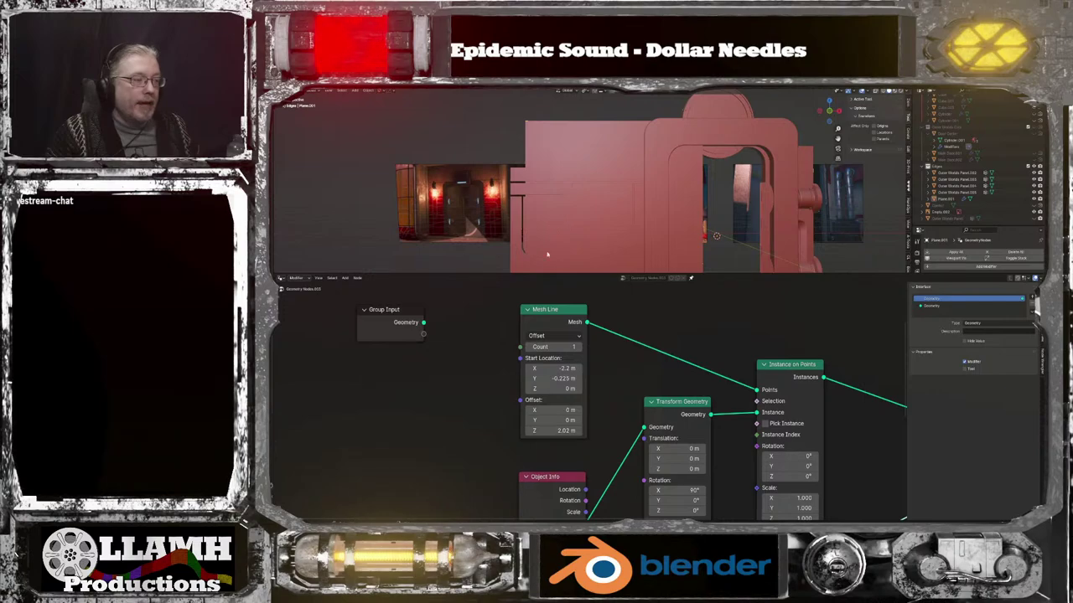
middle_click_drag(599, 408, 582, 302)
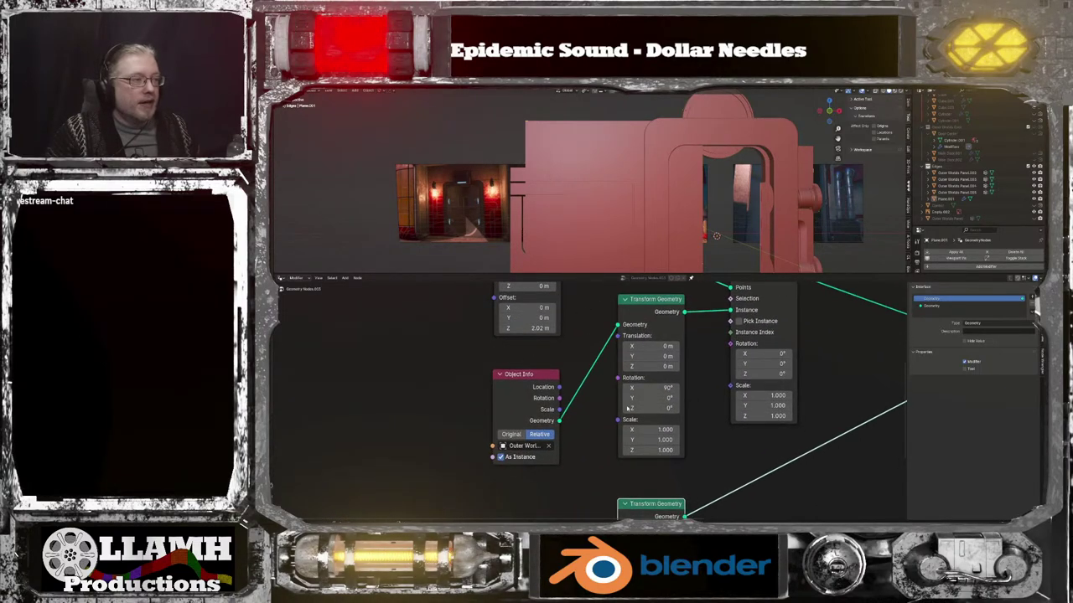
left_click(646, 430)
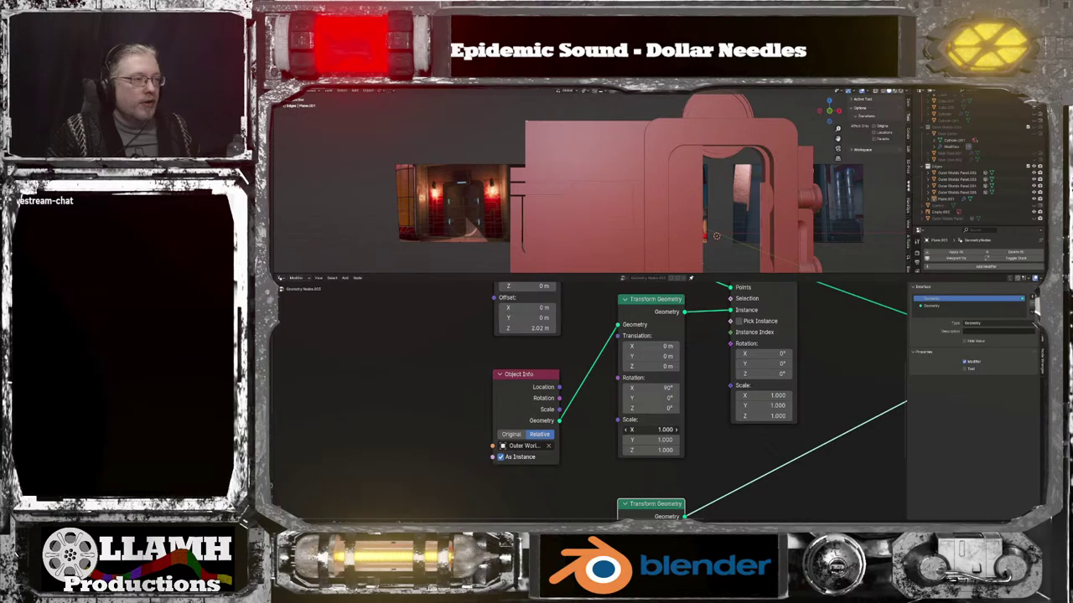
key("Return")
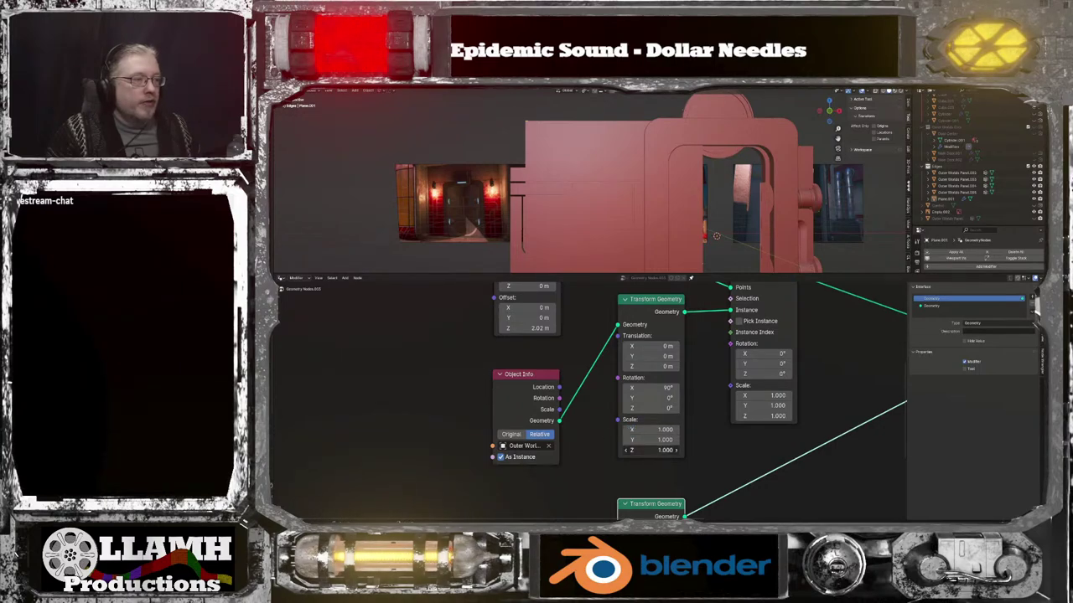
left_click(653, 450)
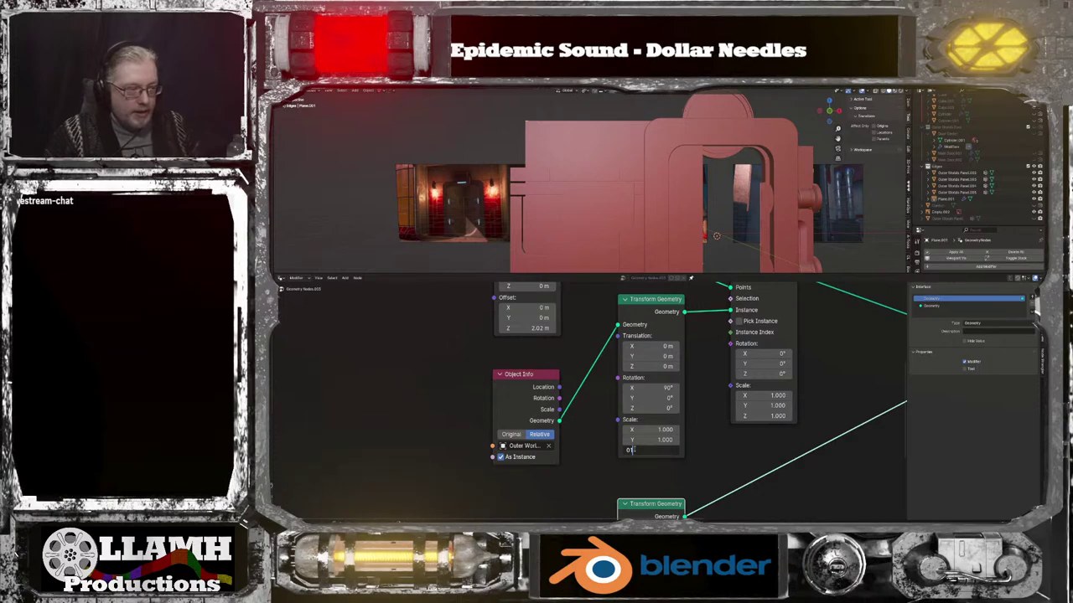
key("Return")
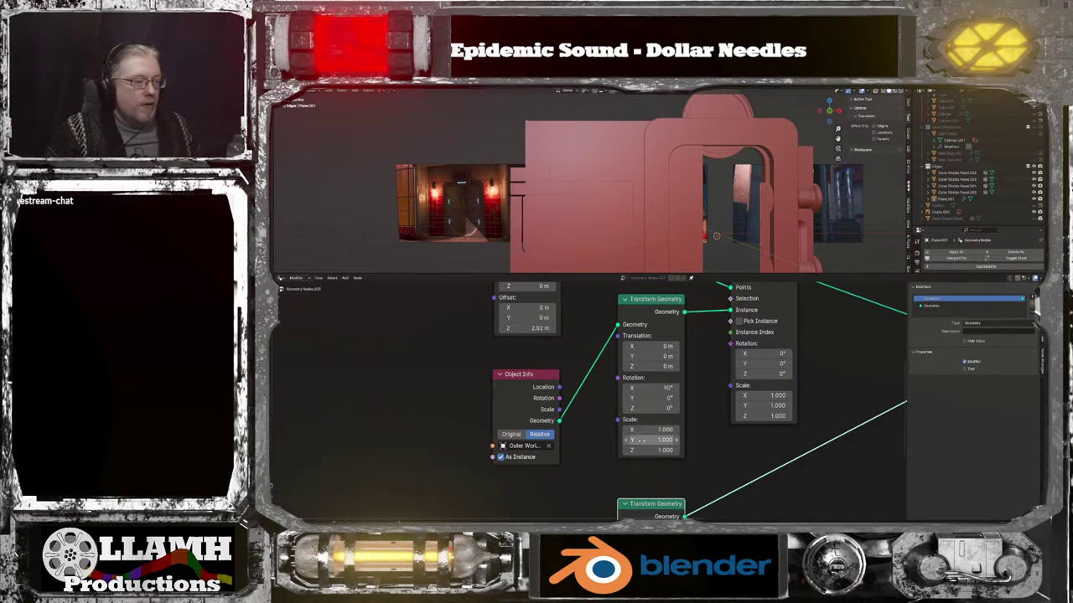
Set Scale Y to 1.65 on the Transform Geometry node fed by the Object Info node
left_click_drag(637, 440, 654, 440)
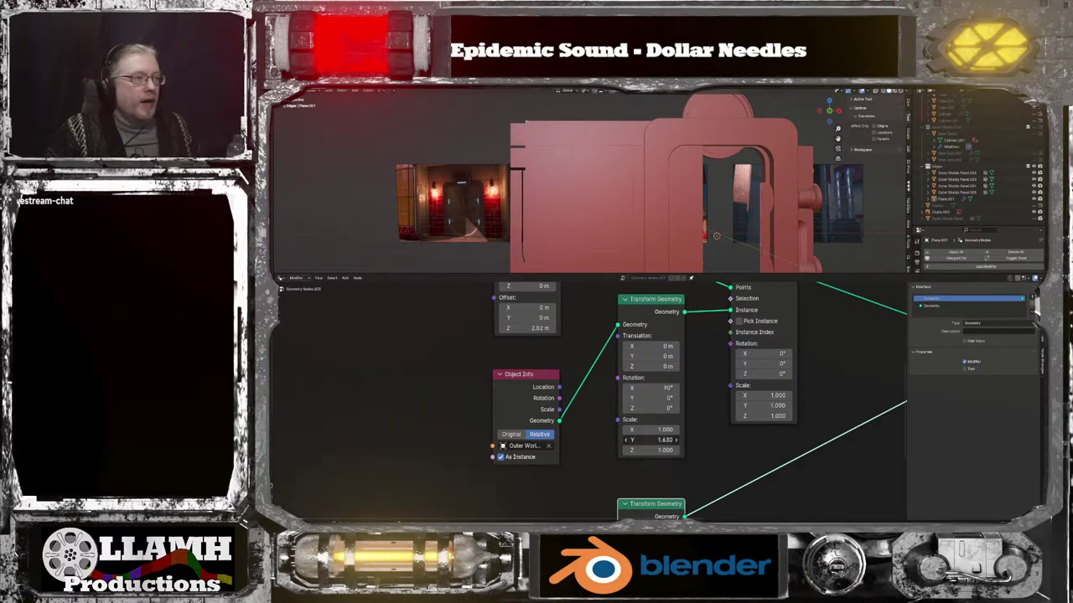
scroll(630, 154, "up", 1)
middle_click_drag(630, 155, 681, 179)
scroll(646, 205, "up", 4)
left_click_drag(838, 138, 841, 174)
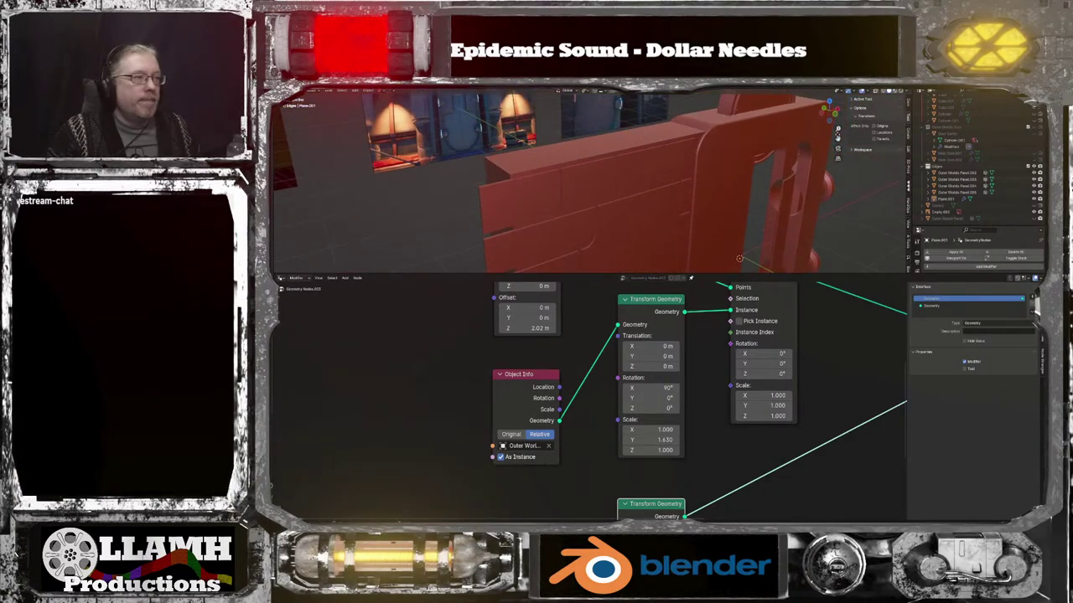
scroll(709, 203, "up", 4)
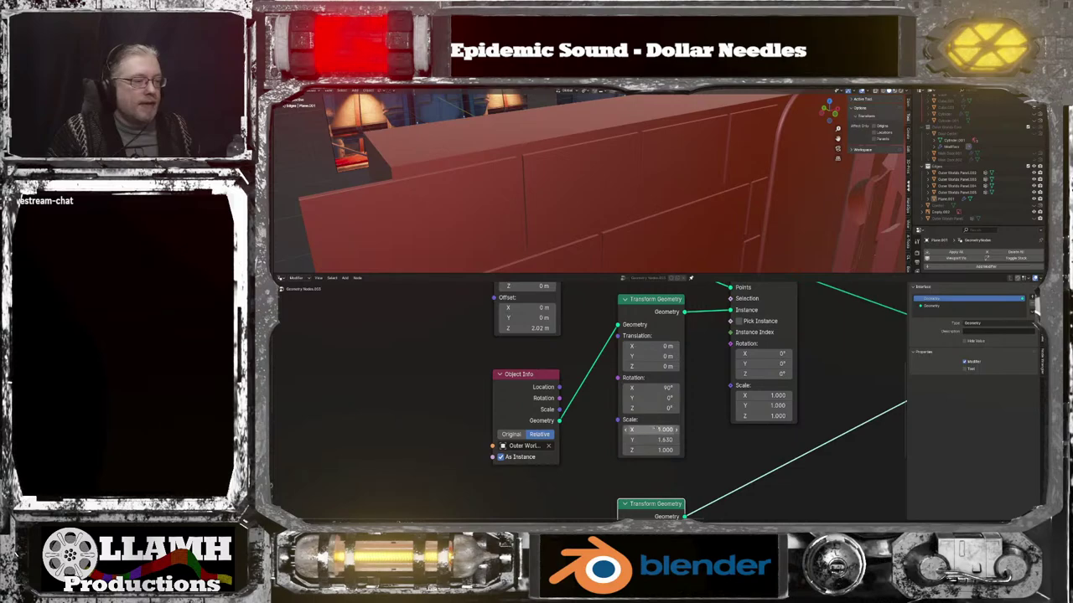
left_click_drag(652, 439, 659, 440)
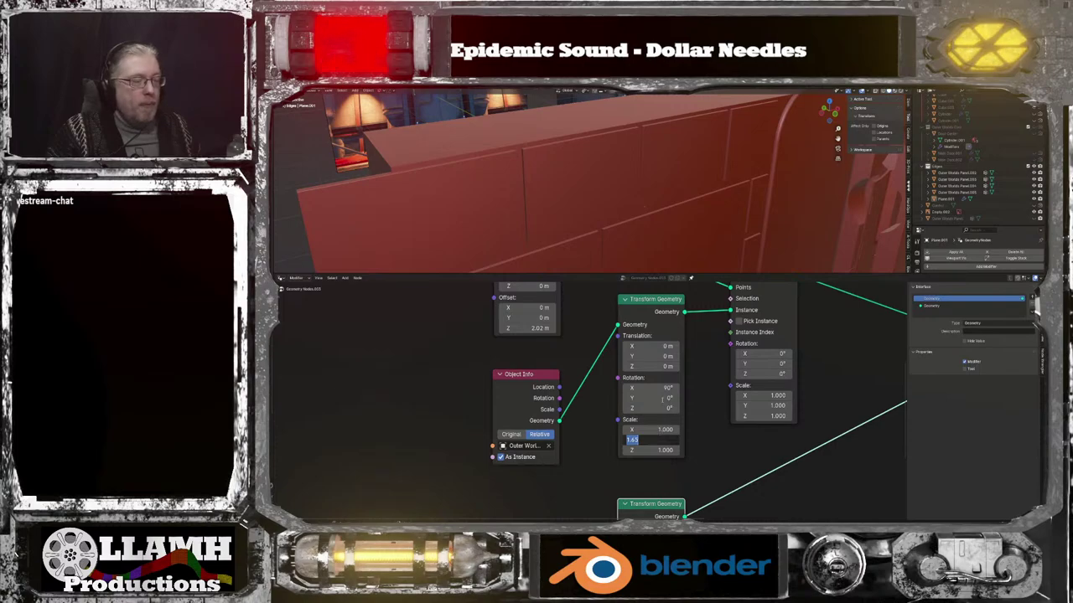
left_click(598, 211)
Set Scale X to 1.65 on the panel's Transform Geometry node to match its Y scale
scroll(614, 217, "down", 4)
mouse_move(615, 218)
middle_mouse_down()
mouse_move(593, 195)
mouse_move(613, 265)
mouse_move(622, 238)
middle_mouse_up()
scroll(591, 195, "down", 5)
scroll(614, 265, "up", 5)
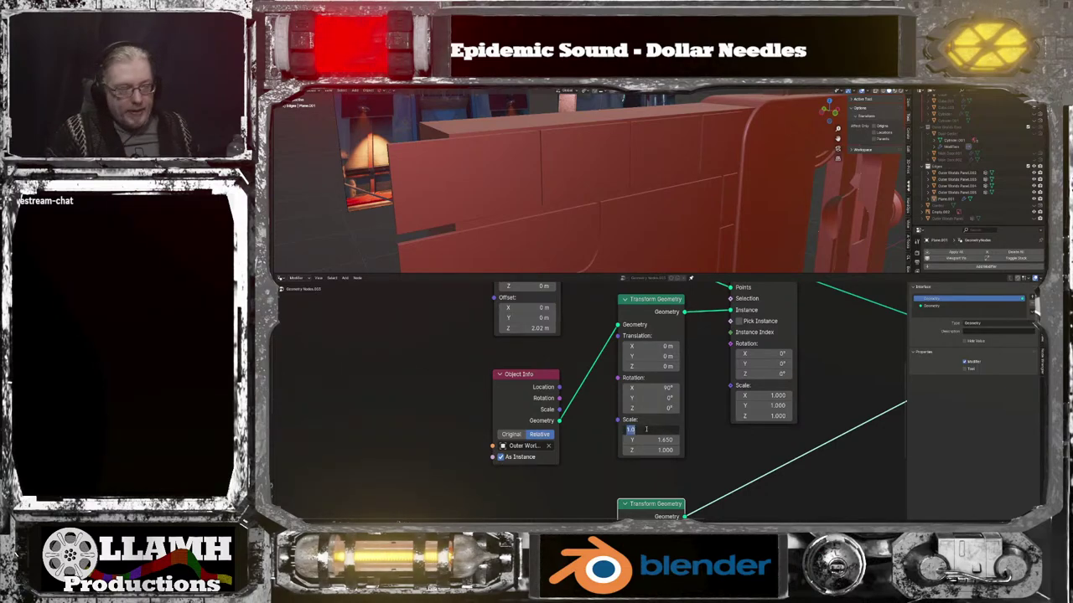
key("Return")
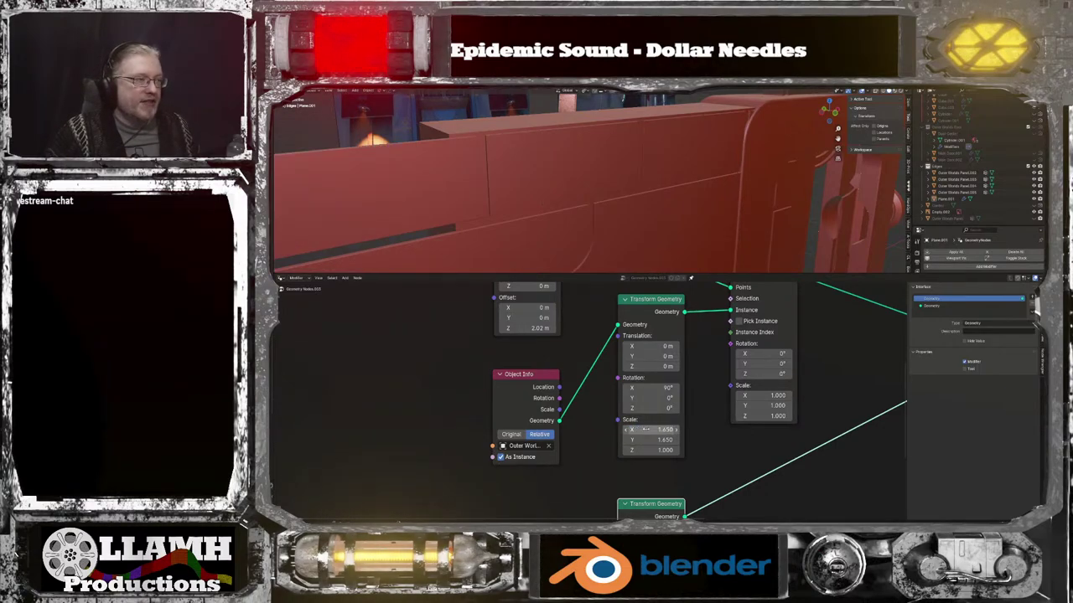
scroll(719, 242, "down", 4)
middle_click_drag(718, 243, 666, 232)
scroll(637, 398, "up", 1)
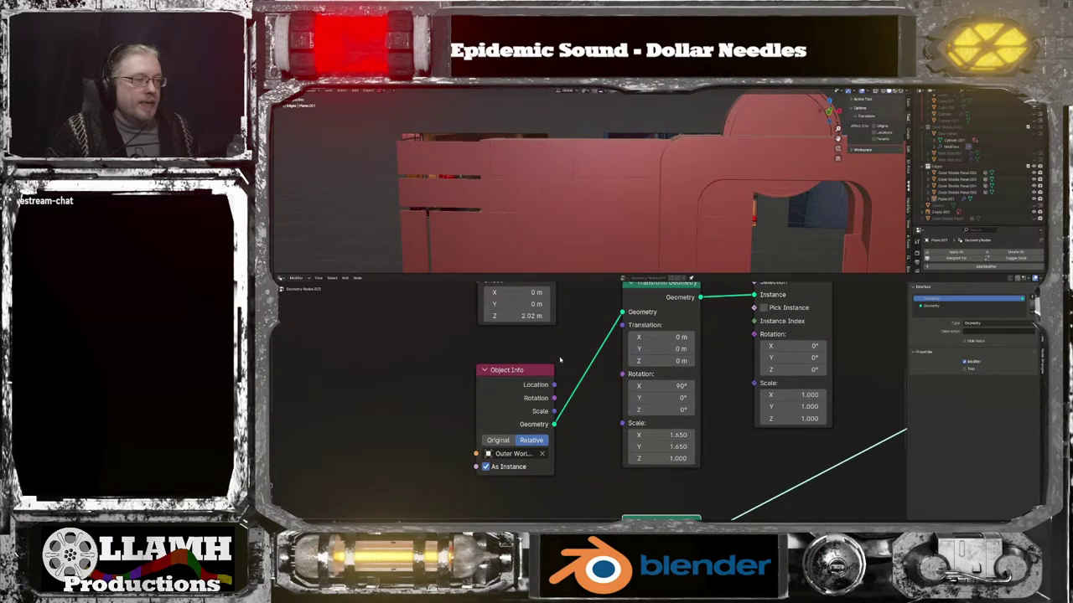
Move the scaled panel sideways by setting the Mesh Line node's Start Location X to -2.85 m
middle_click_drag(554, 366, 592, 485)
scroll(588, 410, "up", 2)
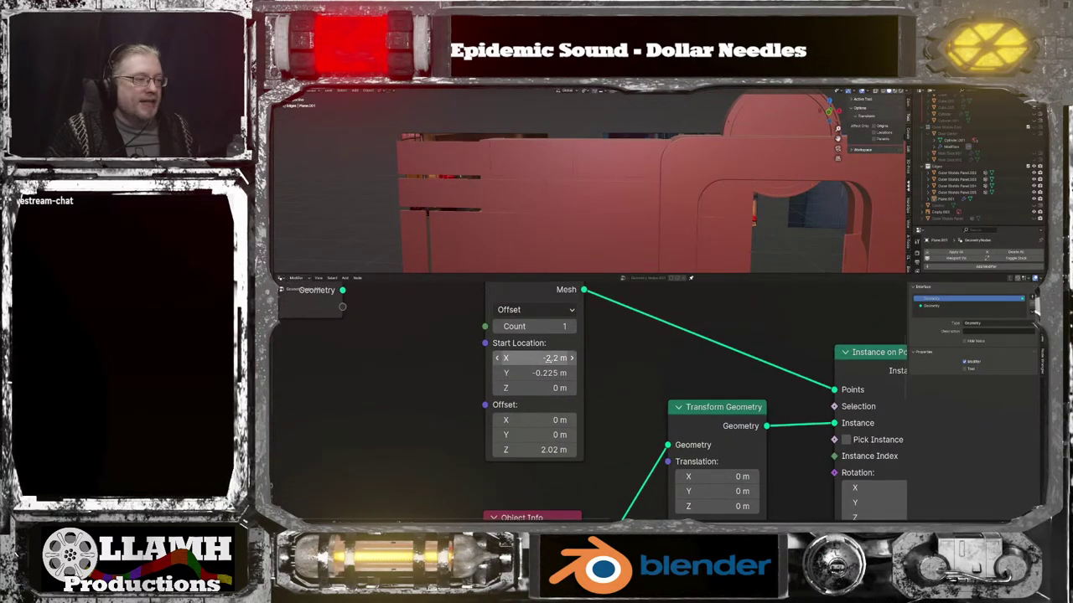
left_click_drag(550, 359, 513, 358)
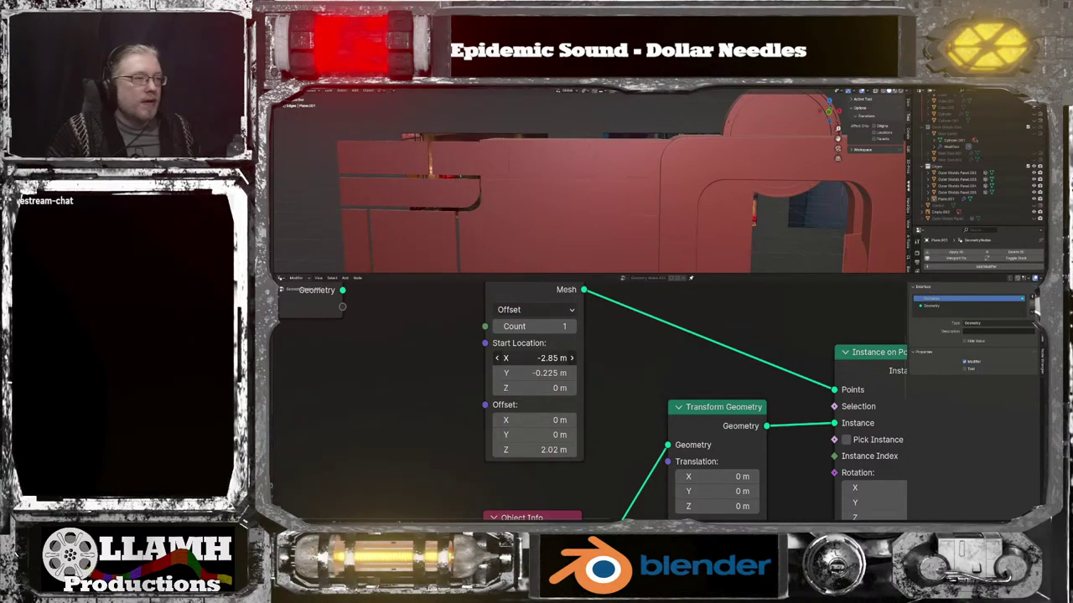
scroll(577, 344, "down", 2)
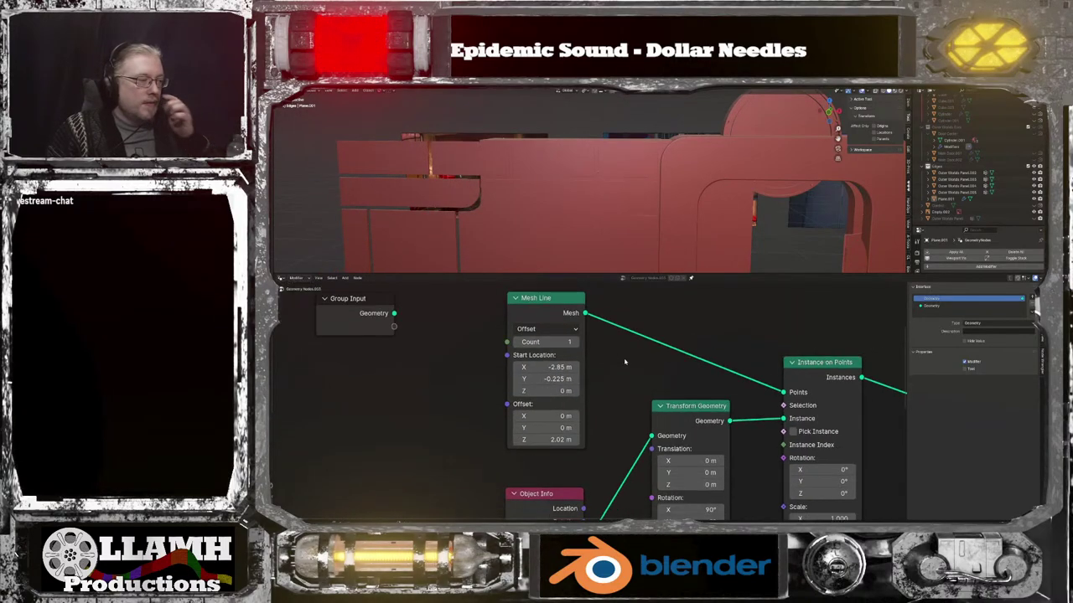
left_click(576, 342)
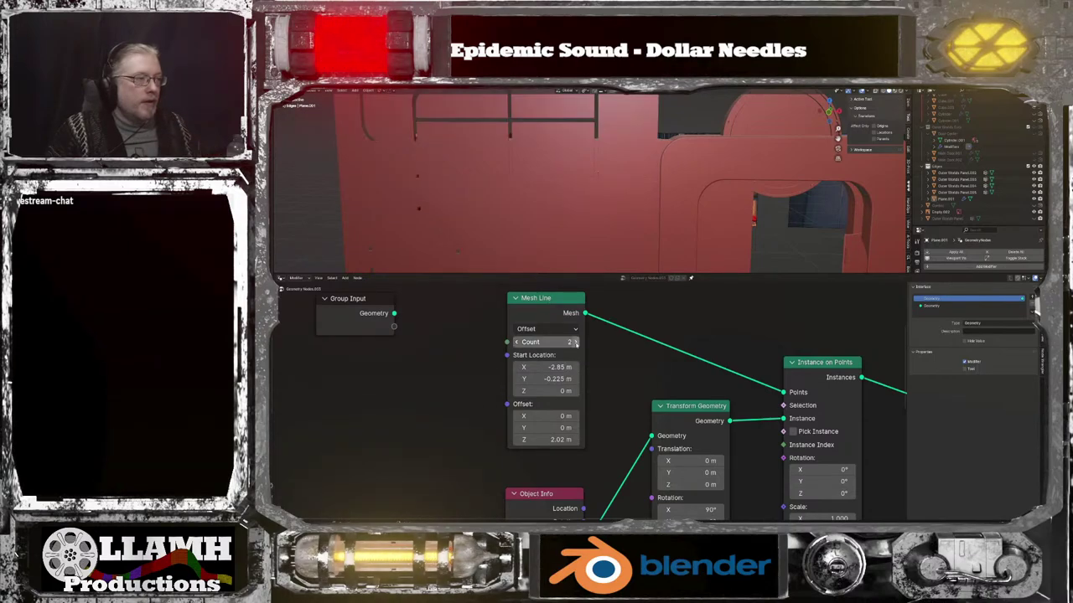
left_click(517, 342)
Set the Mesh Line node's Offset Z to 0 m and its Count to 3
left_click(548, 439)
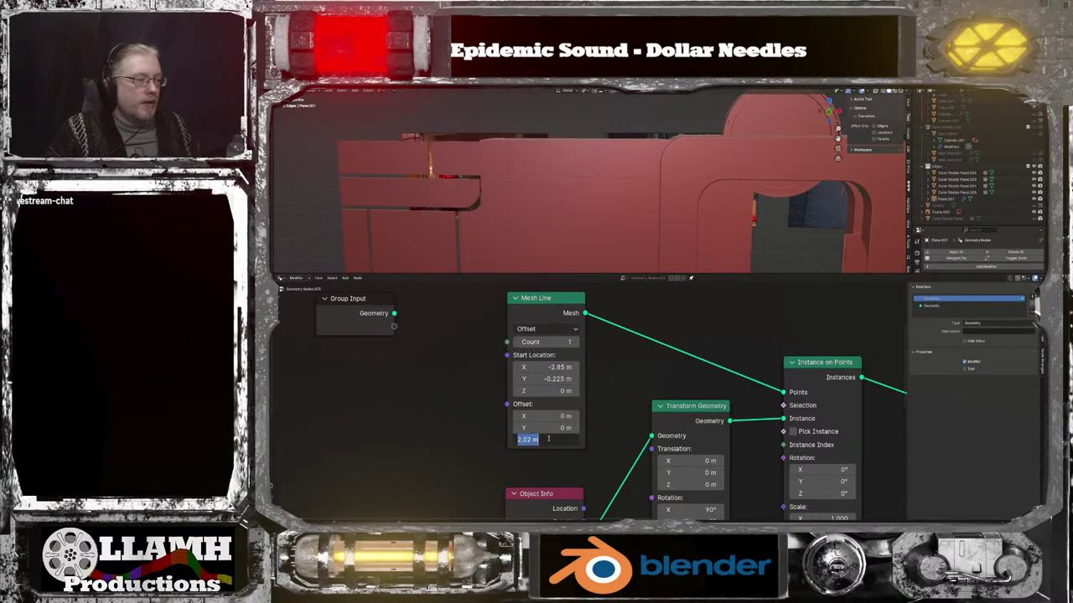
key("Return")
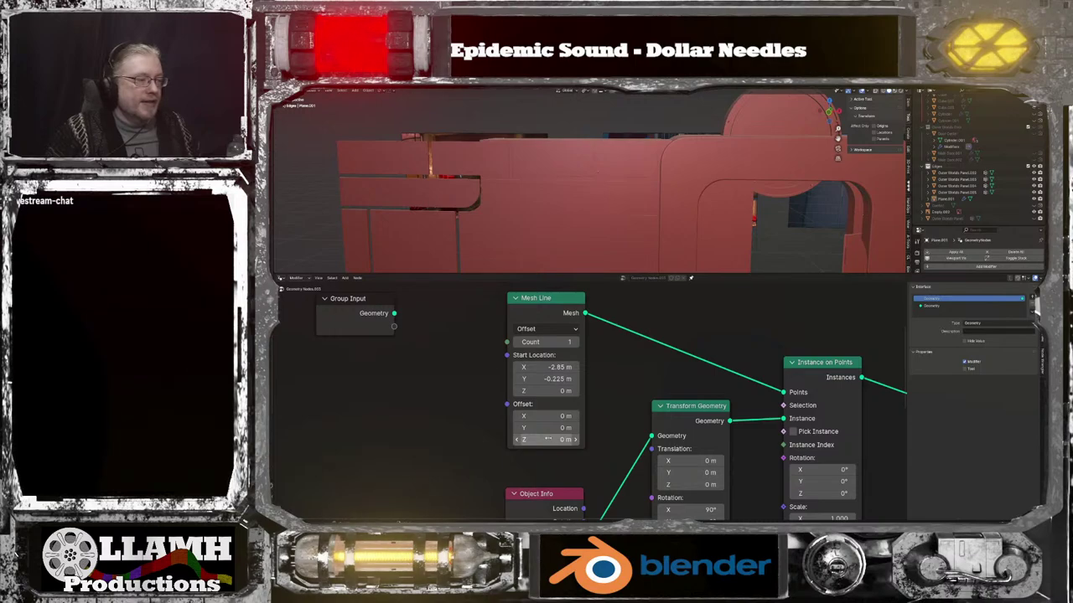
scroll(606, 379, "down", 1)
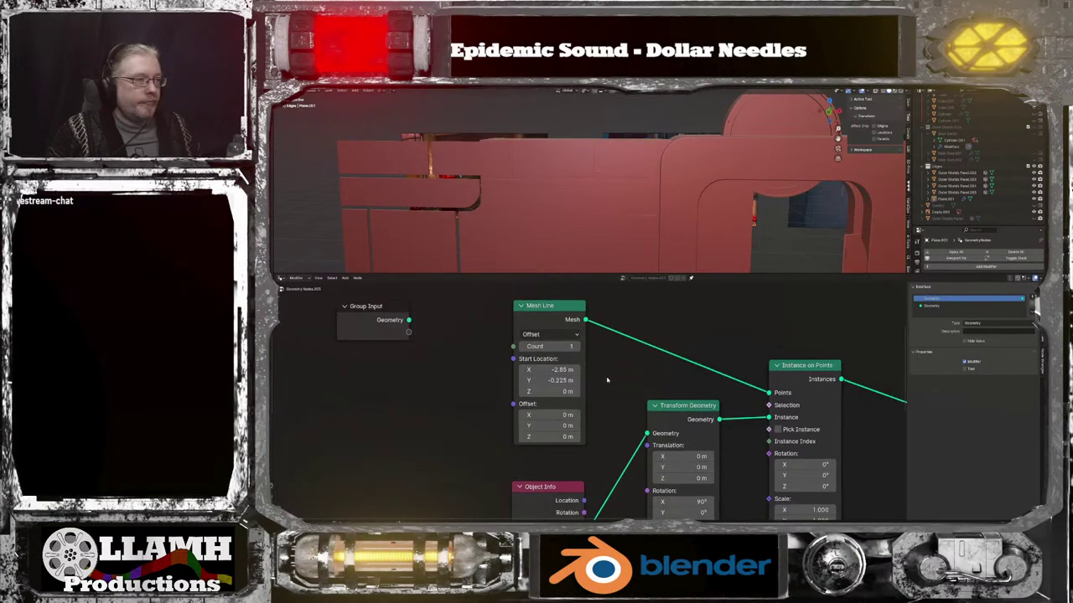
left_click(576, 348)
left_click(577, 348)
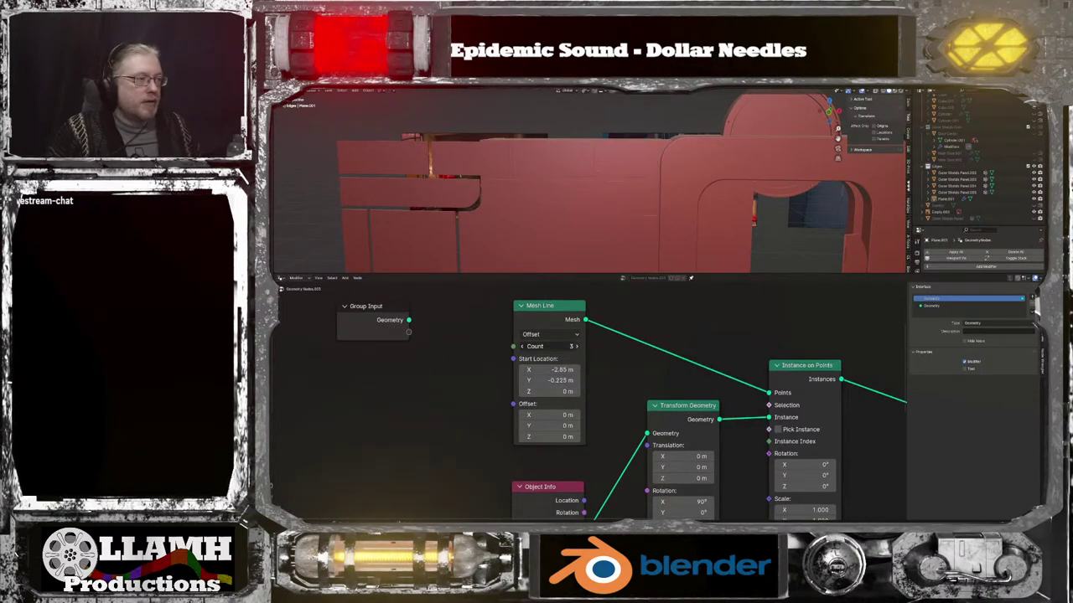
Reduce the Mesh Line node's Count to 1 so a single panel instance remains
left_click(576, 348)
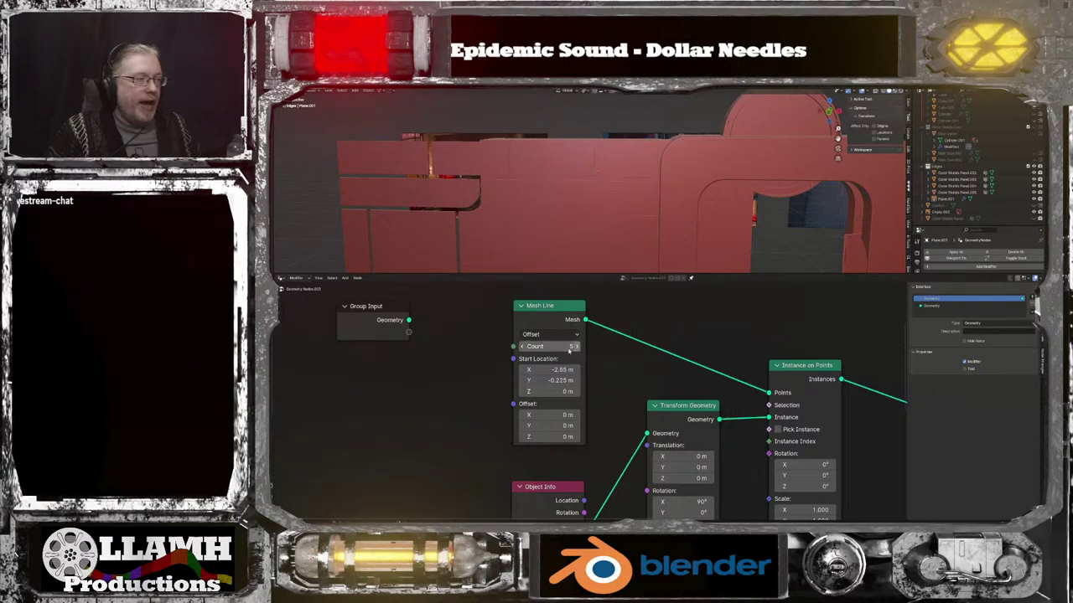
left_click(521, 347)
left_click(521, 347)
left_click(521, 347)
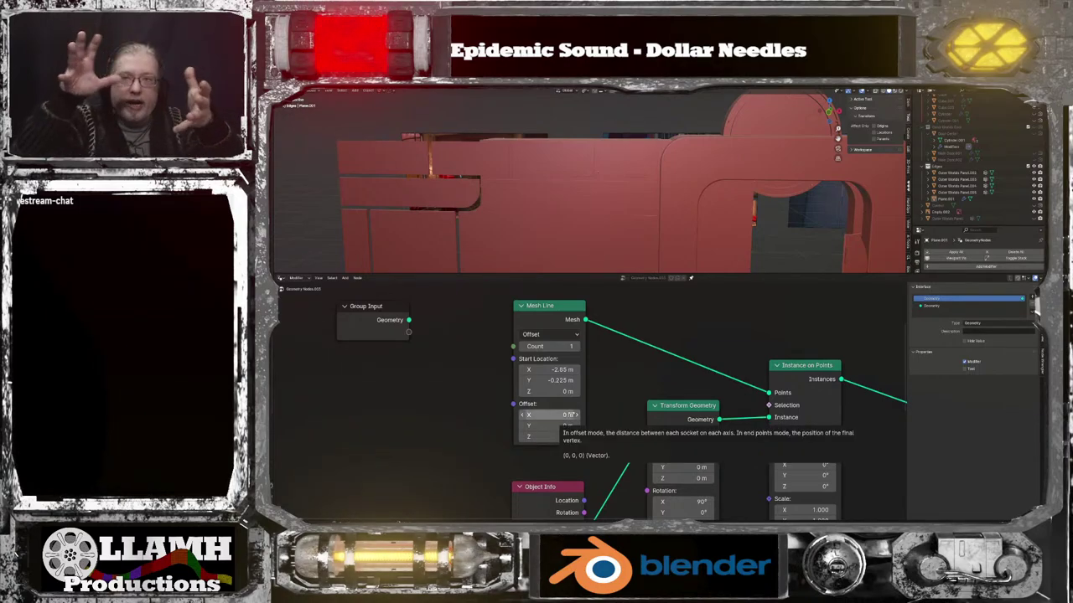
Widen the cube wall slightly by setting the Cube node's Size X to 2.75 m
middle_click_drag(621, 452, 650, 419)
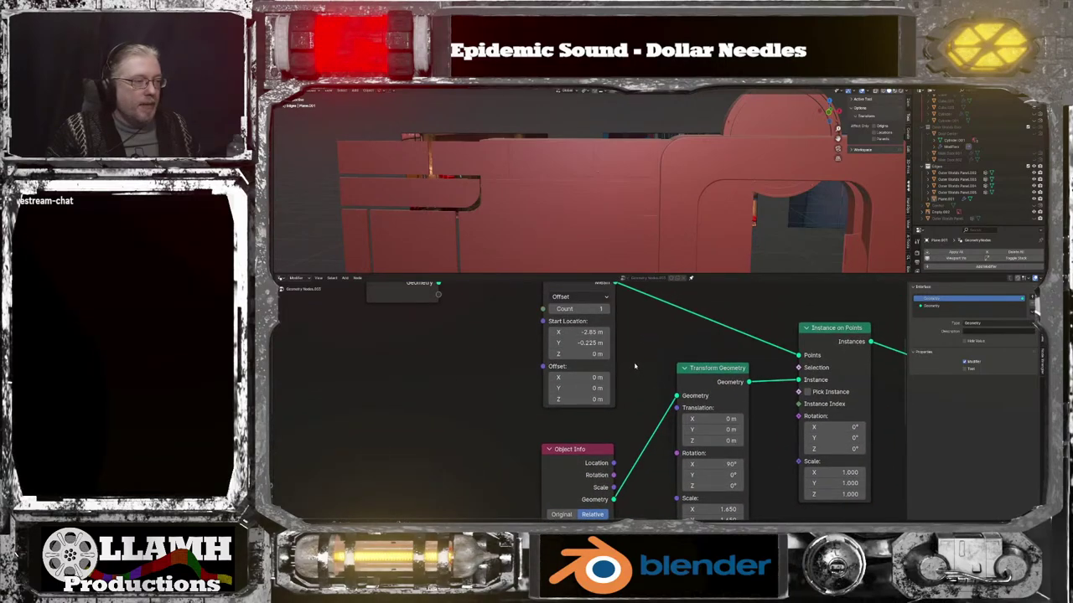
scroll(635, 367, "down", 6)
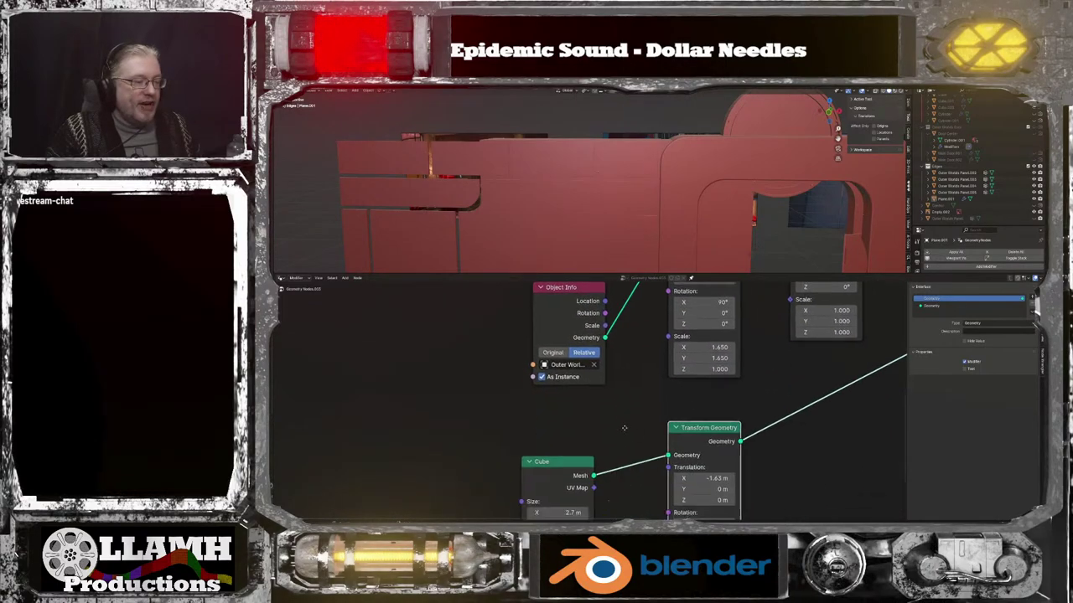
scroll(576, 402, "up", 2)
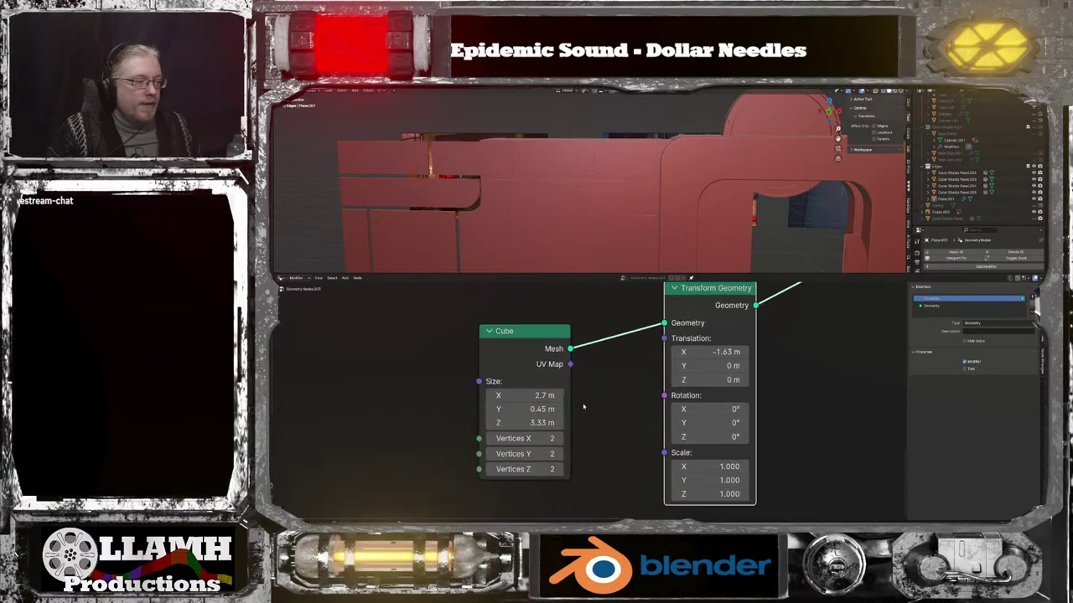
mouse_move(537, 395)
left_mouse_down()
mouse_move(520, 395)
mouse_move(541, 395)
left_mouse_up()
mouse_move(719, 467)
left_mouse_down()
mouse_move(683, 466)
mouse_move(719, 467)
left_mouse_up()
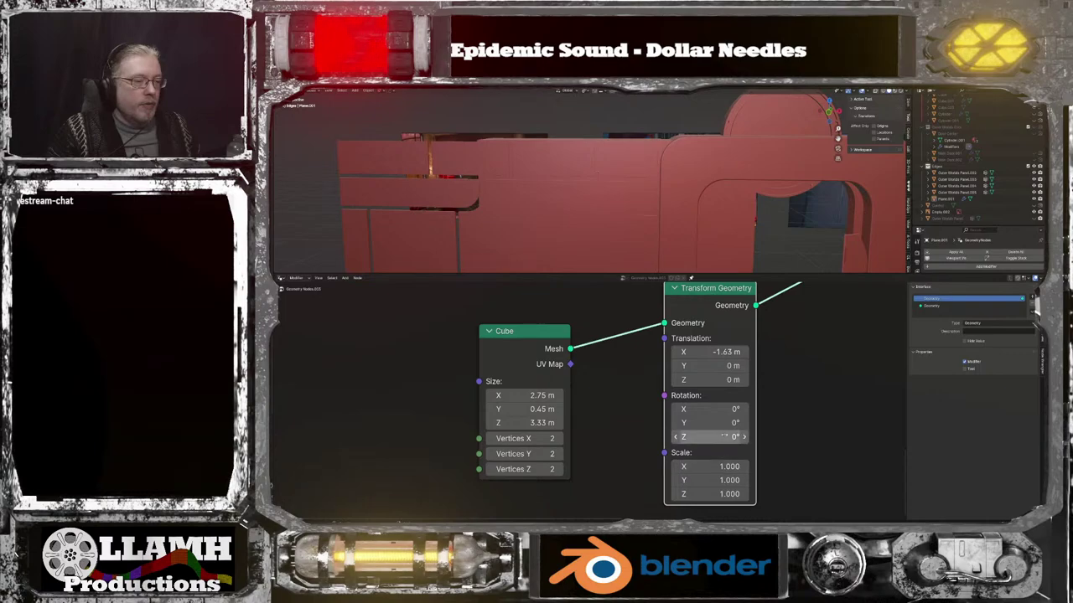
Shift the cube wall to Translation X -2.82 m and widen it to 3.22 m in Size X, using the front view
left_click(721, 352)
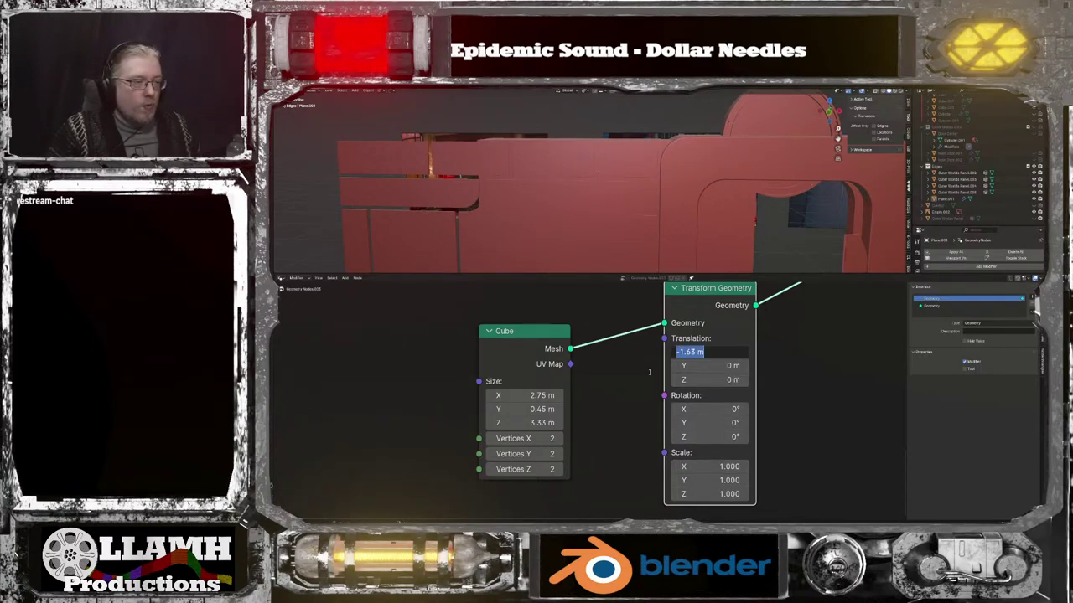
type("-2.14")
key("Return")
left_click_drag(720, 352, 692, 352)
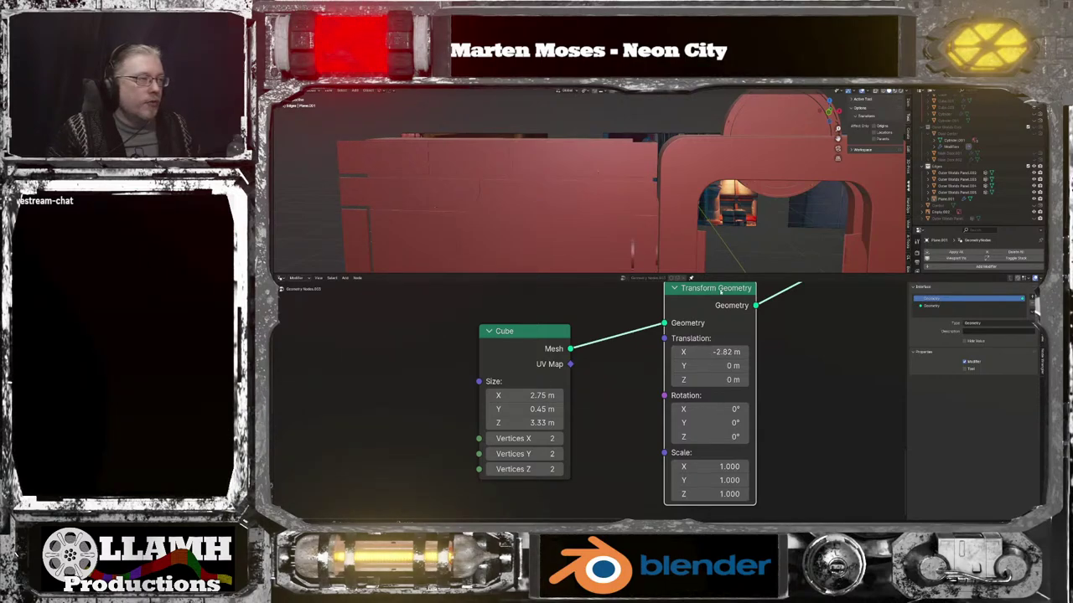
left_click(829, 113)
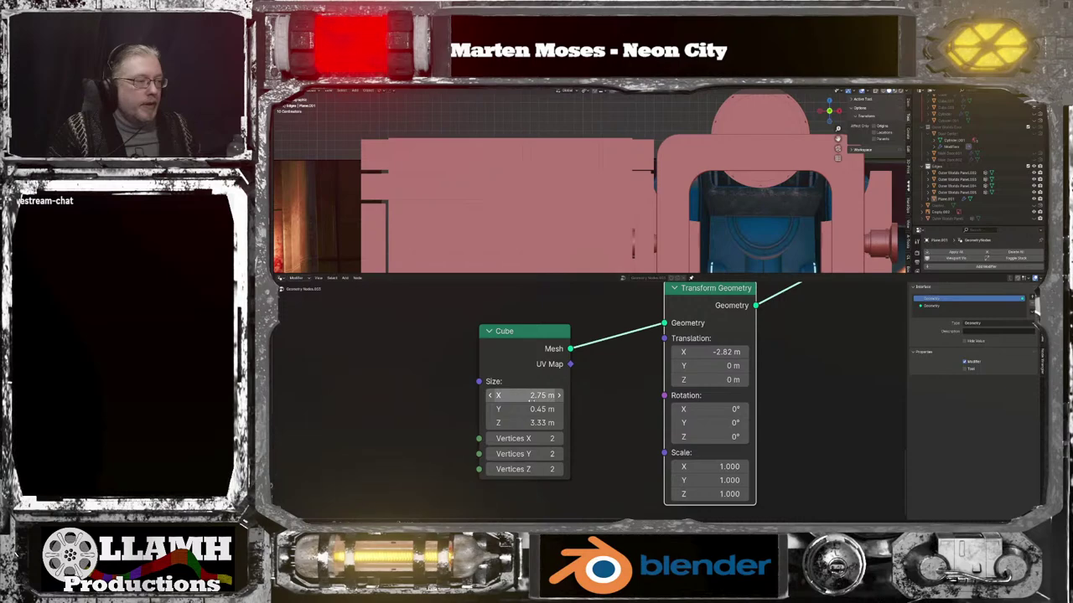
left_click_drag(524, 395, 534, 395)
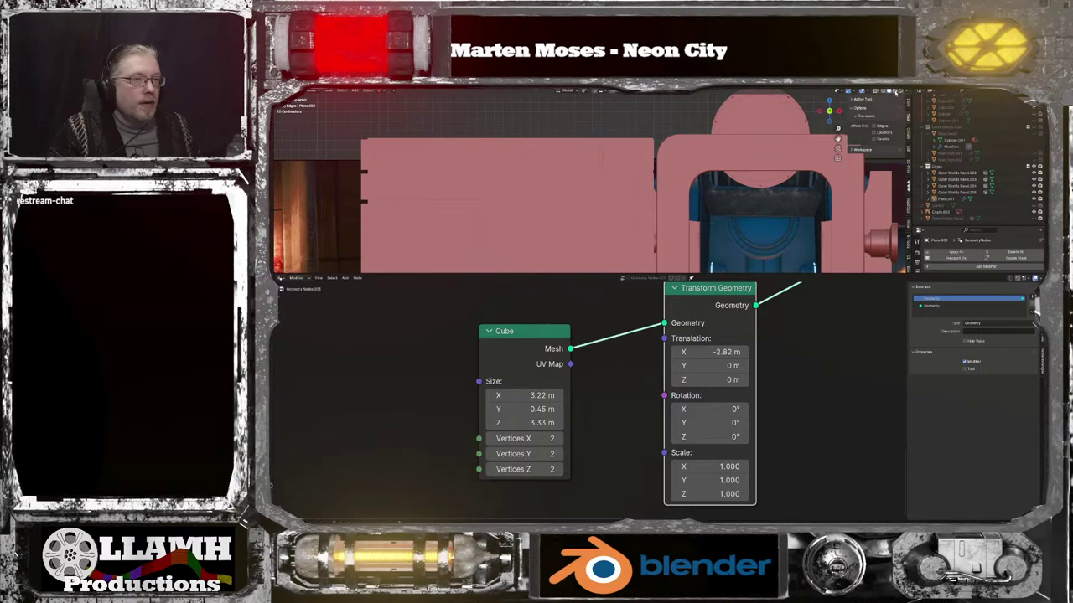
Display the viewport with materials and widen the cube to 3.36 m in Size X to surround the panel
left_click(894, 91)
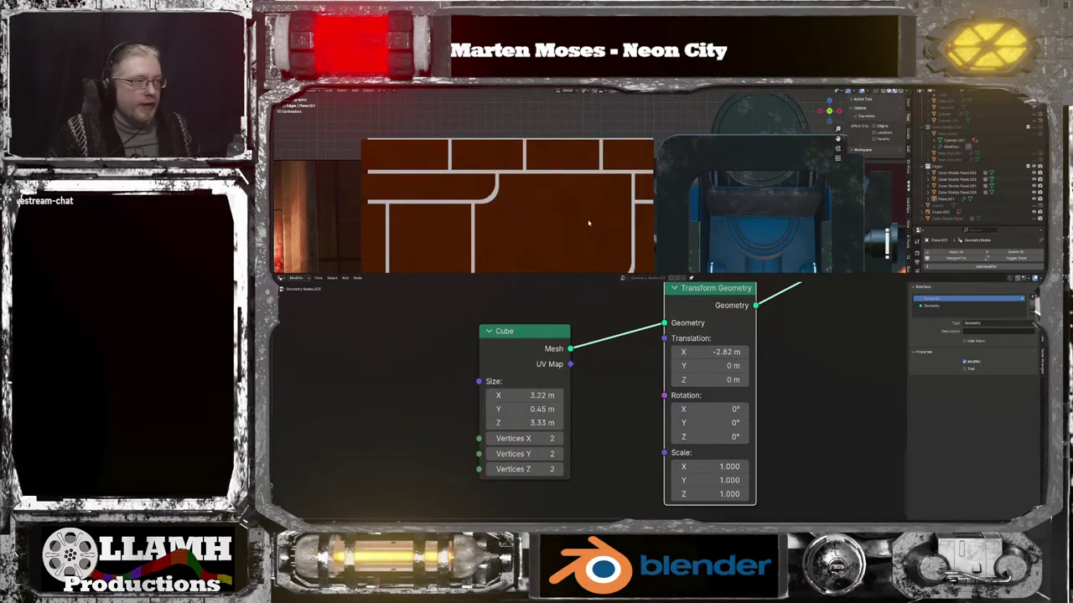
scroll(579, 235, "down", 3)
scroll(571, 248, "up", 5)
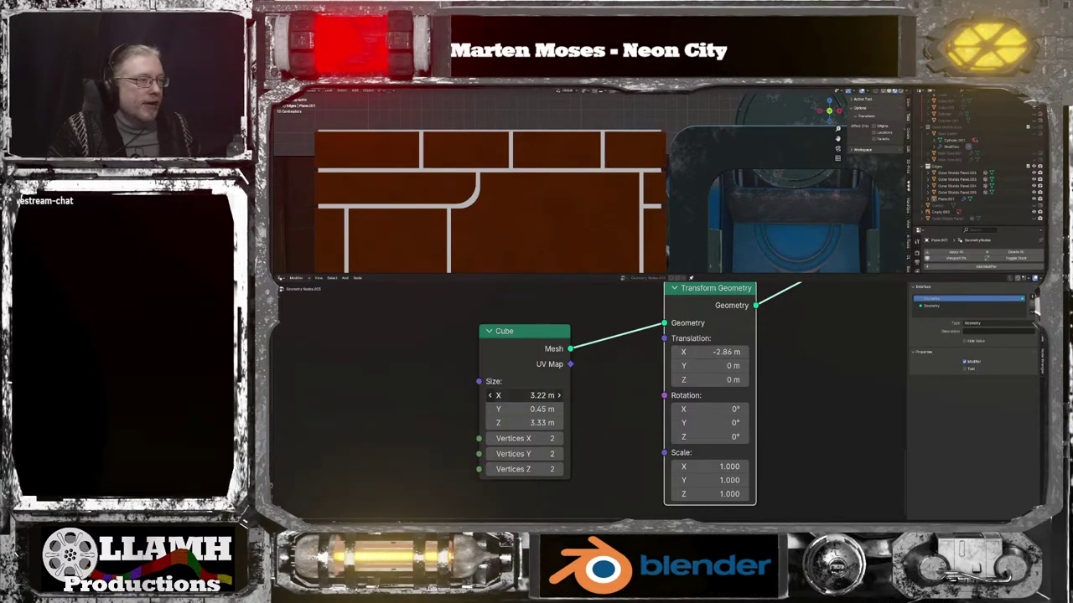
left_click_drag(524, 395, 538, 395)
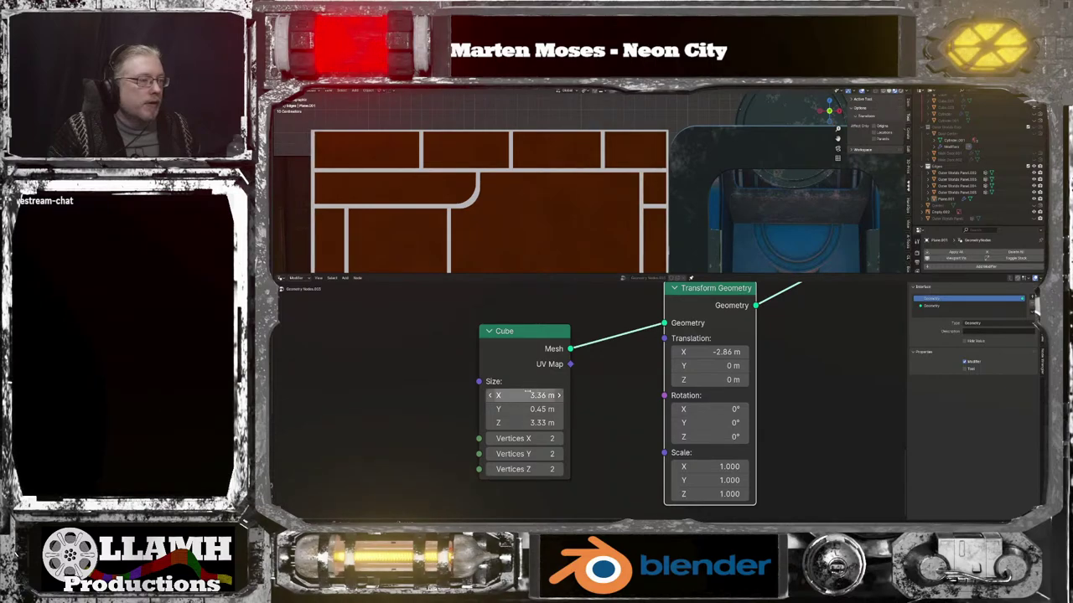
Align the cube with the panel by setting its Transform Geometry node's Translation X to -2.85 m
left_click(727, 352)
type("-")
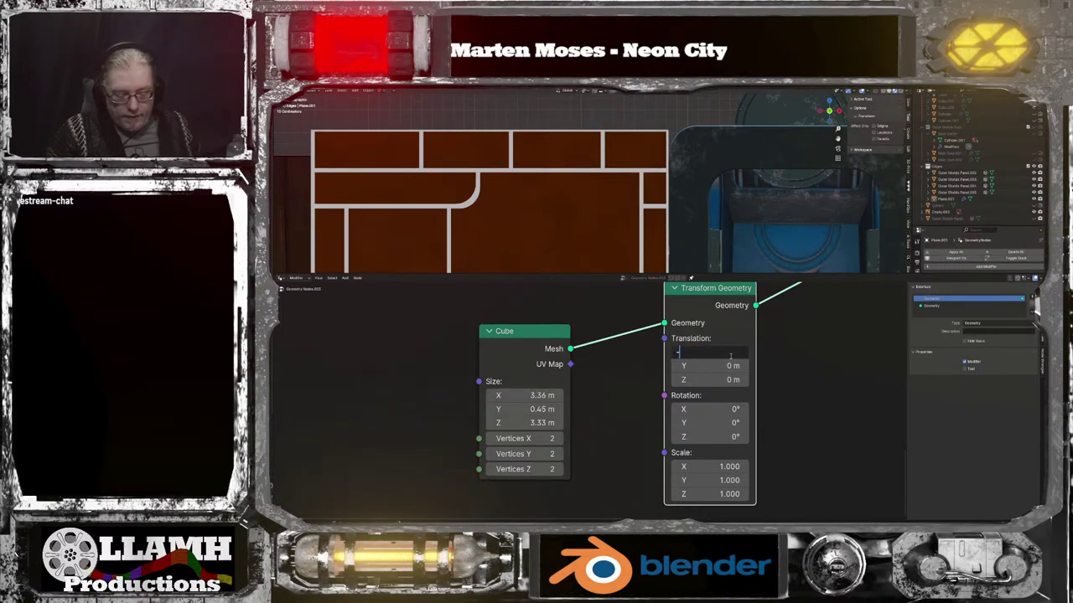
type("2.8")
key("Return")
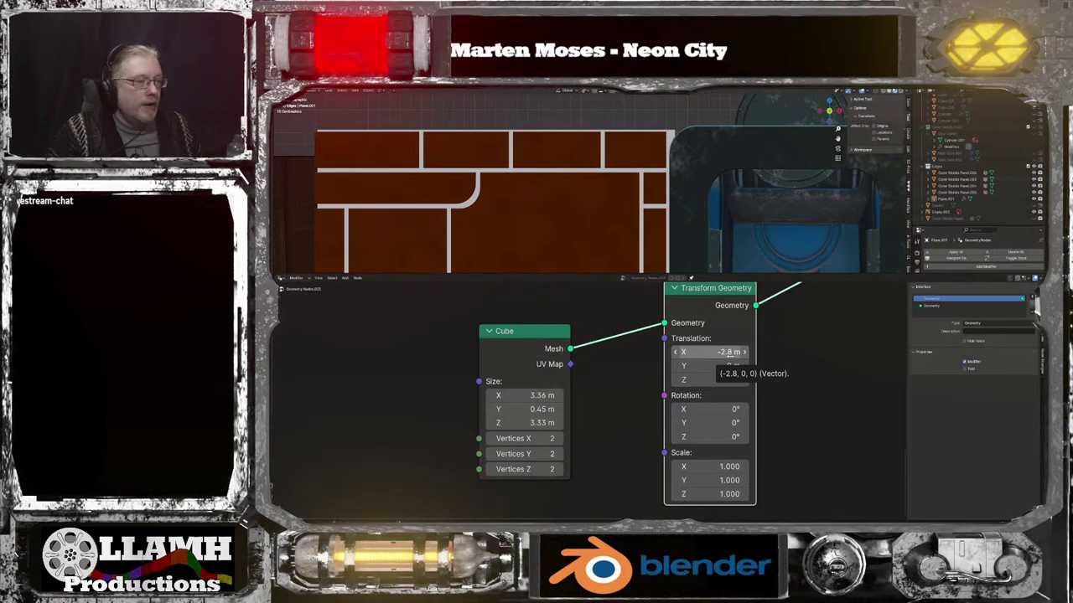
left_click(729, 355)
type("-")
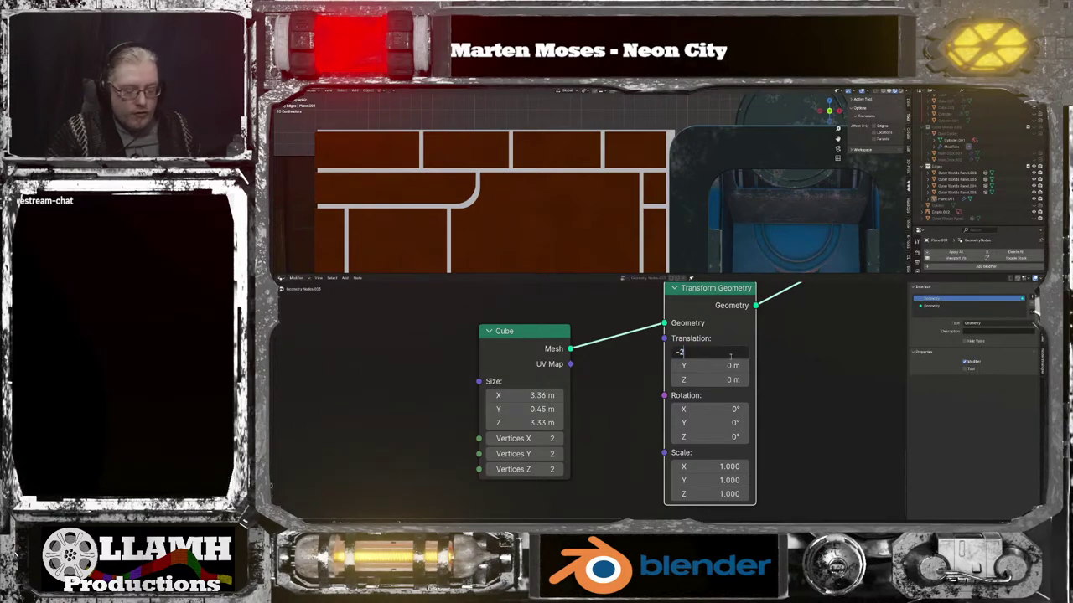
type("2.85")
key("Return")
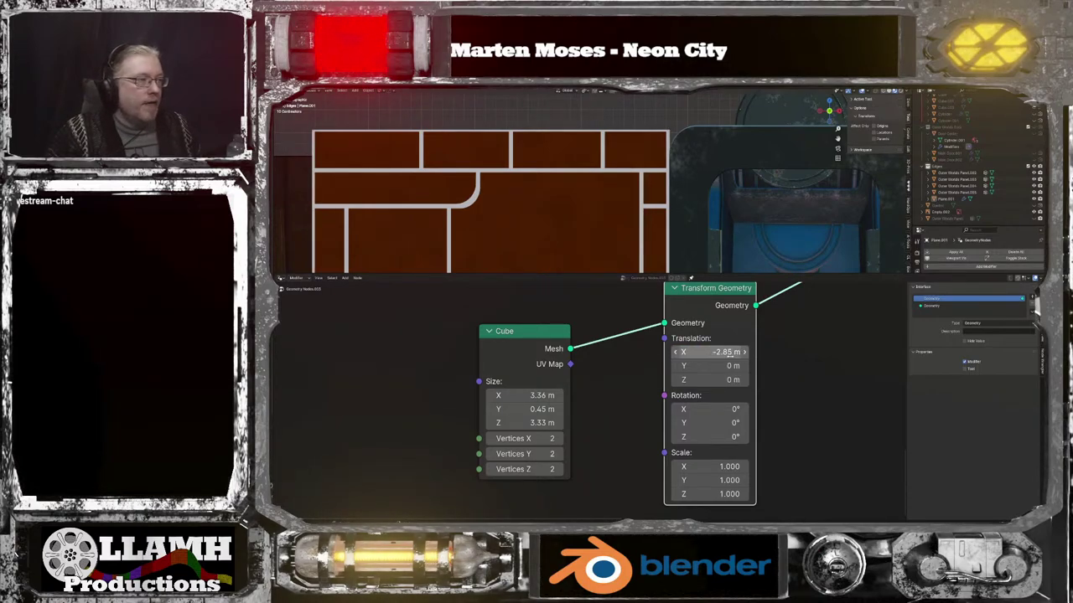
Widen the cube to 3.69 m in Size X and shift its Translation X to -2.68 m, towards the doorway
scroll(650, 227, "down", 1)
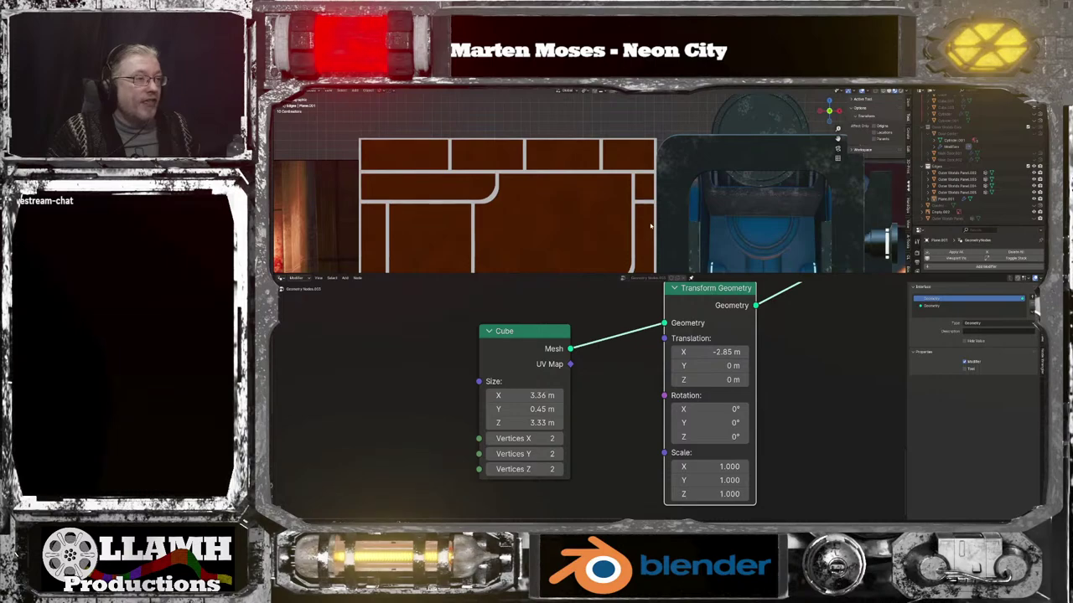
scroll(650, 227, "up", 2)
scroll(651, 228, "down", 3)
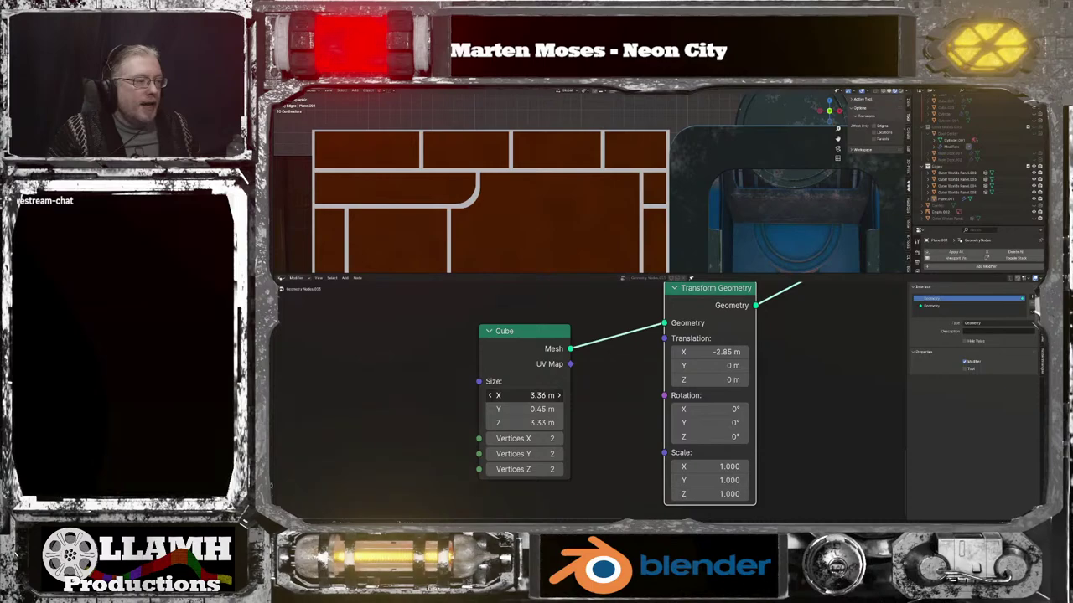
left_click_drag(537, 394, 570, 395)
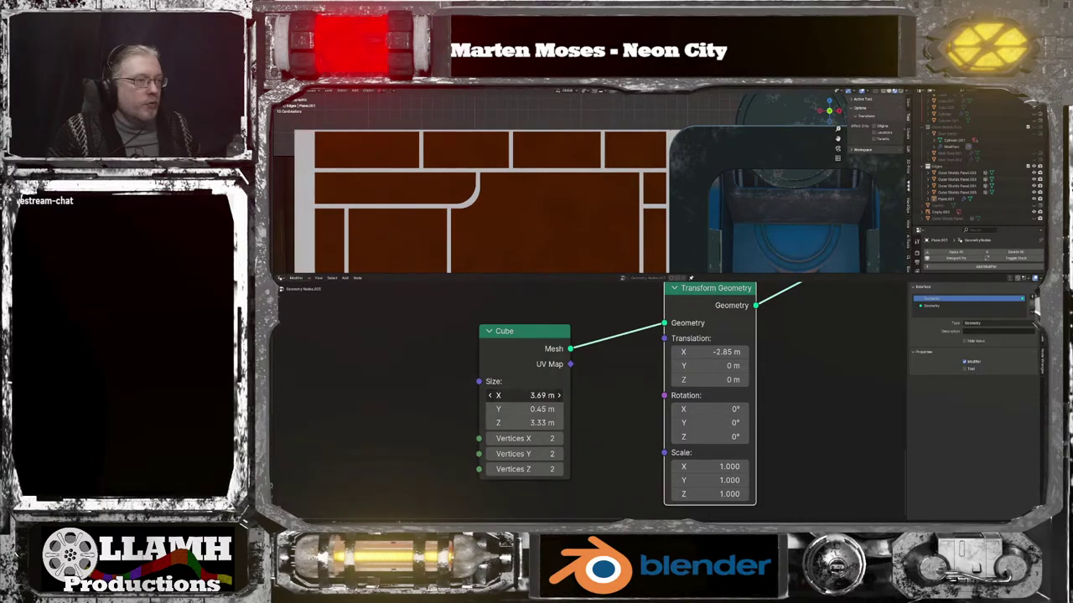
middle_click_drag(747, 219, 739, 200)
scroll(740, 197, "down", 2)
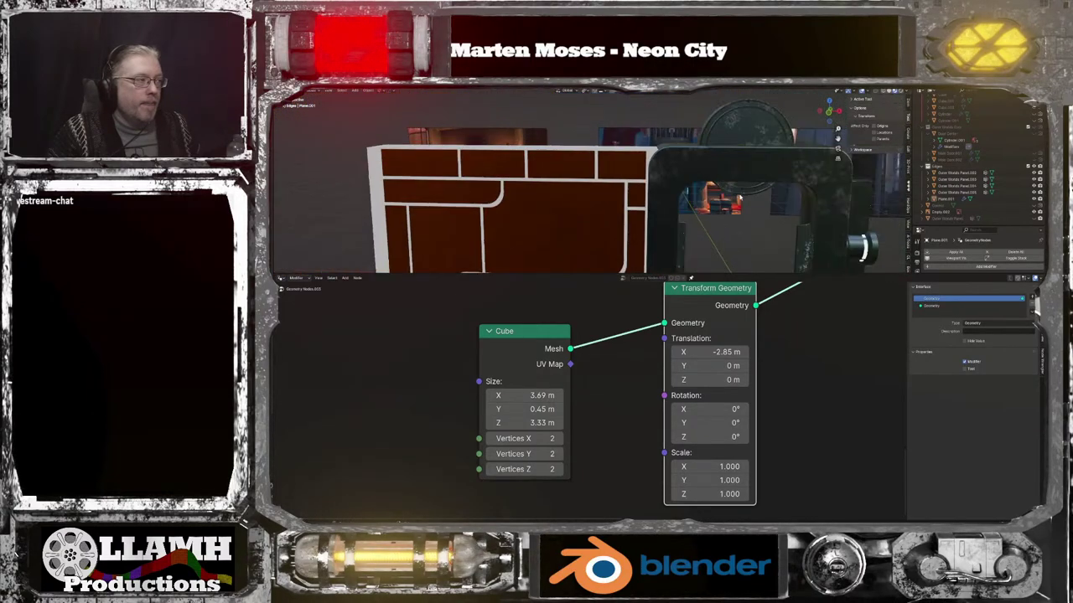
scroll(741, 194, "up", 2)
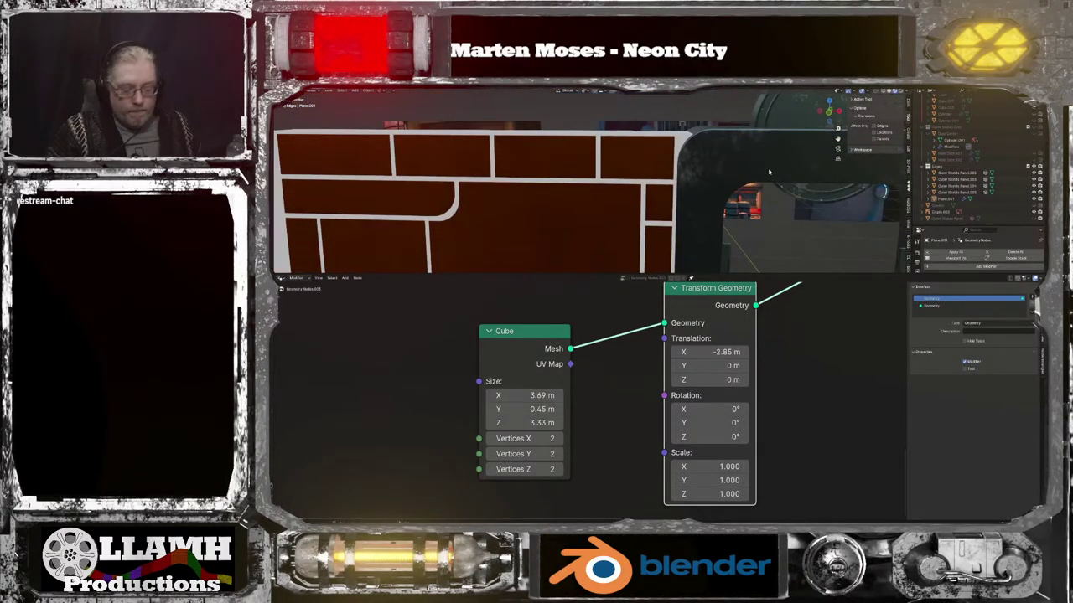
key("KP_1")
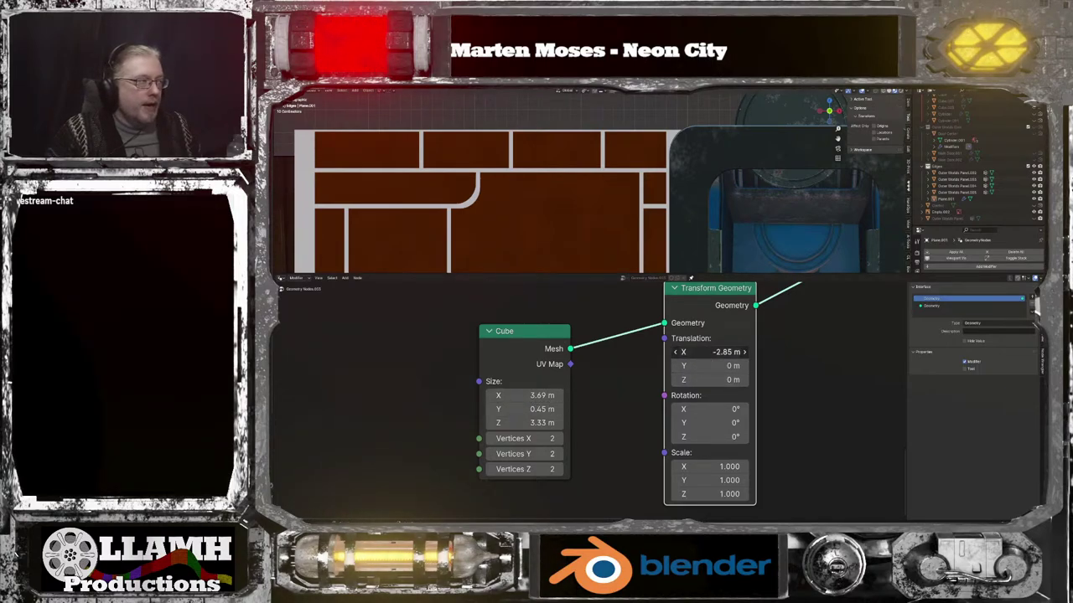
left_click_drag(712, 352, 727, 352)
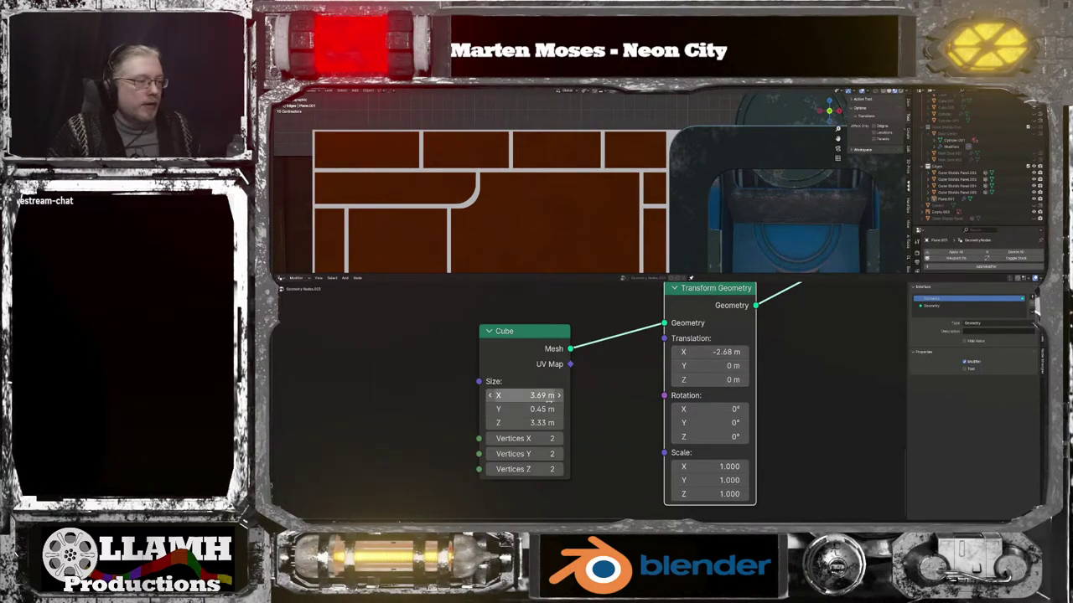
Fit the cube between the panel's outer edge and the door frame with Size X 3.49 m and Translation X -2.78 m
left_click_drag(537, 396, 530, 395)
left_click_drag(718, 352, 719, 352)
left_click(676, 352)
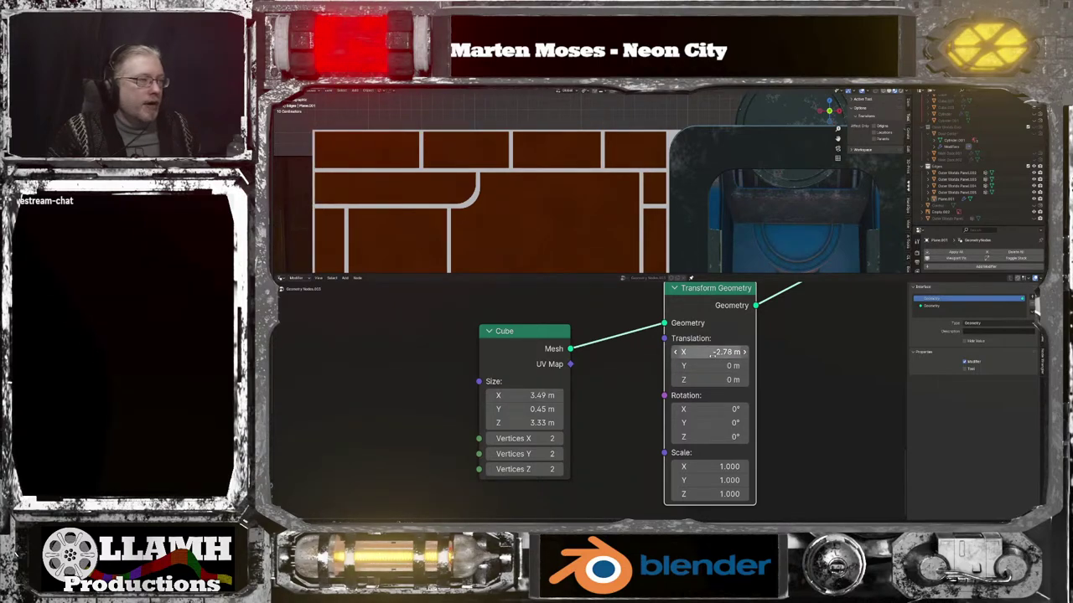
middle_click_drag(730, 216, 777, 165)
middle_click_drag(714, 187, 667, 224)
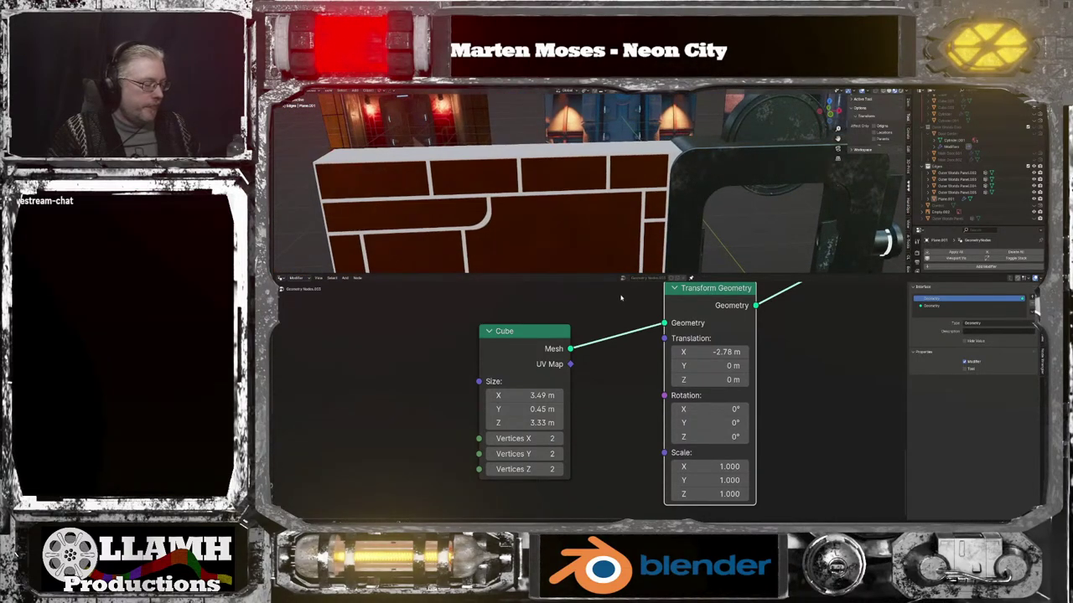
Move the Join Geometry node closer to the Instance on Points node, making room before the Group Output
scroll(620, 327, "down", 3)
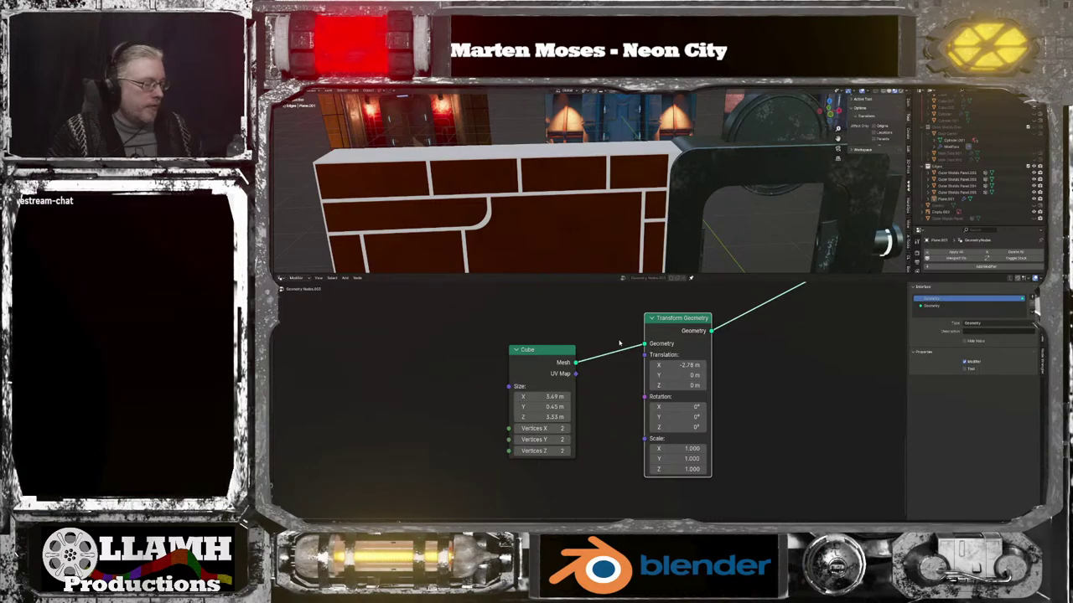
middle_click_drag(620, 343, 614, 503)
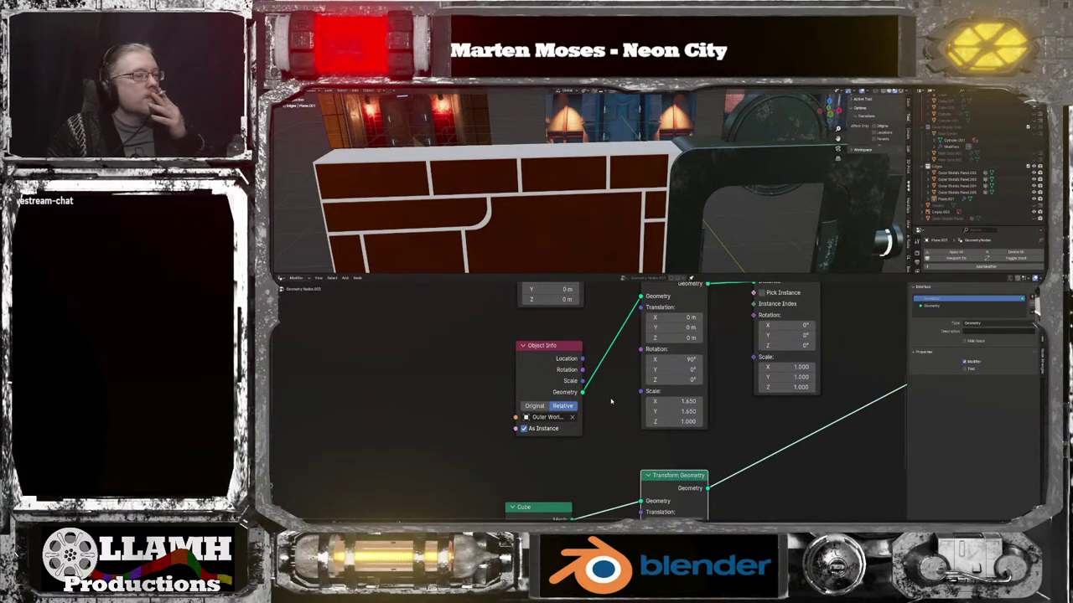
scroll(612, 399, "down", 2)
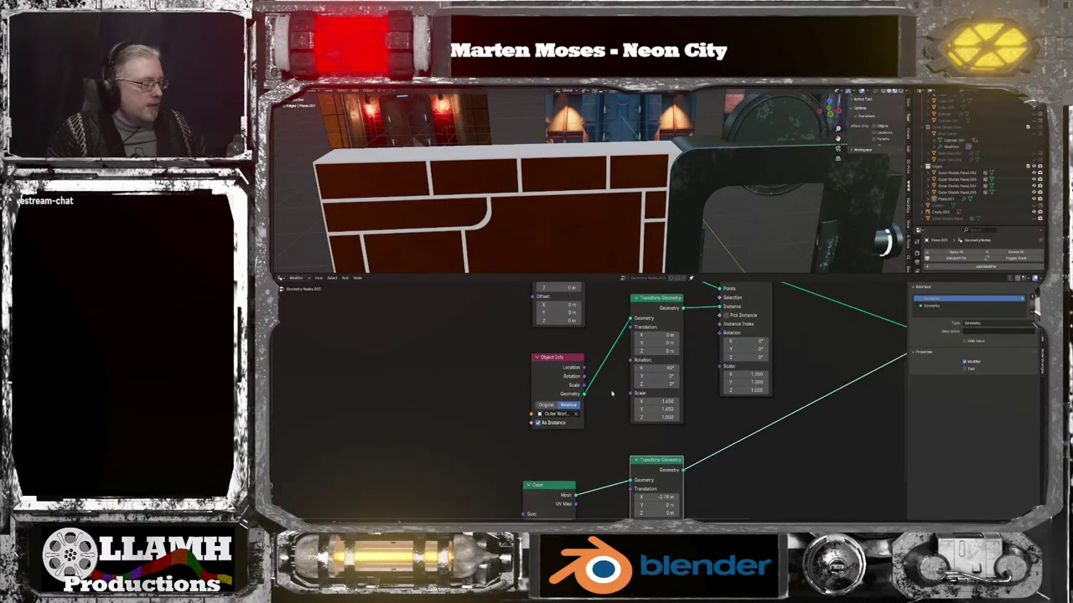
scroll(626, 353, "down", 3)
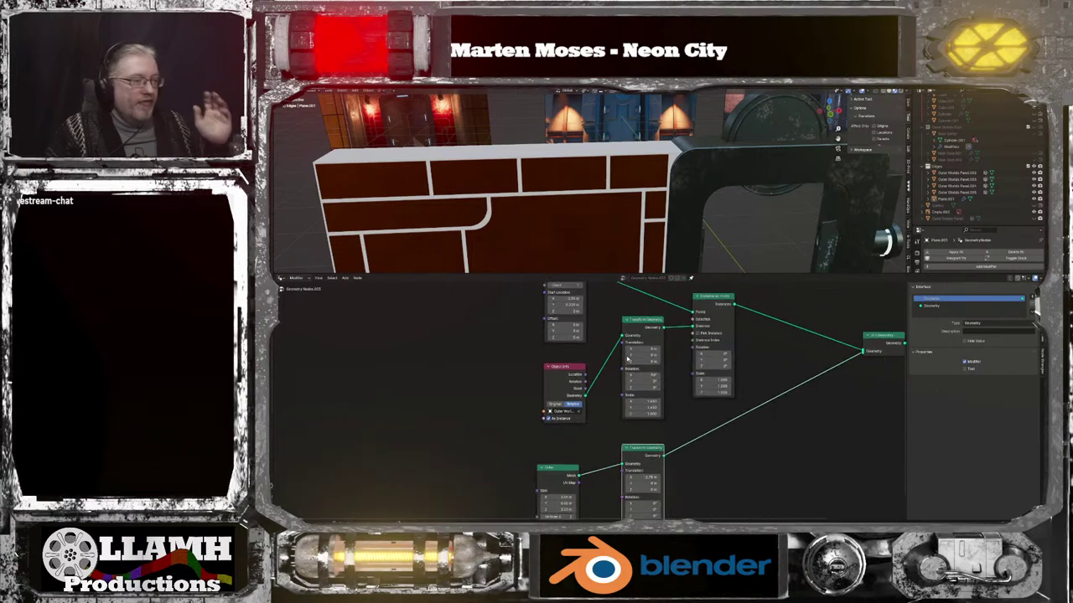
middle_click_drag(627, 354, 576, 421)
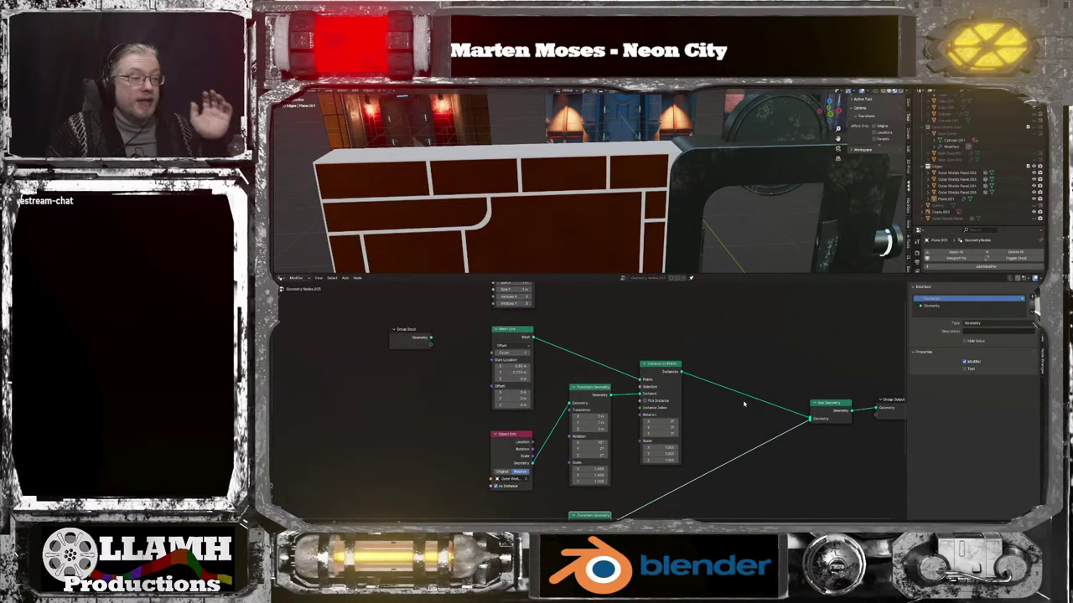
left_click_drag(820, 407, 731, 433)
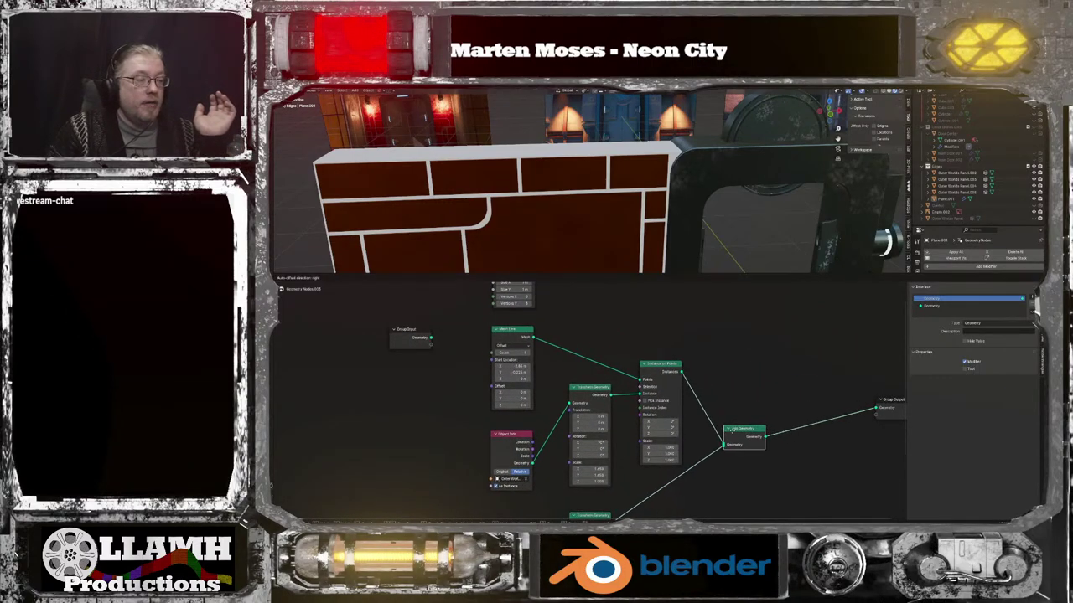
scroll(597, 265, "down", 2)
middle_click_drag(597, 265, 557, 226)
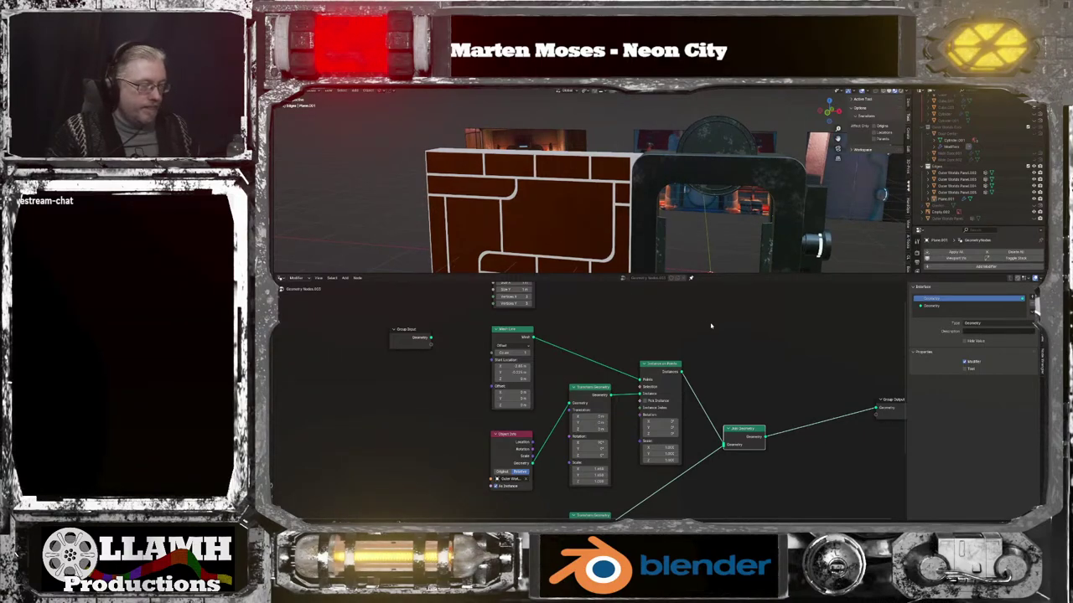
scroll(740, 371, "down", 2)
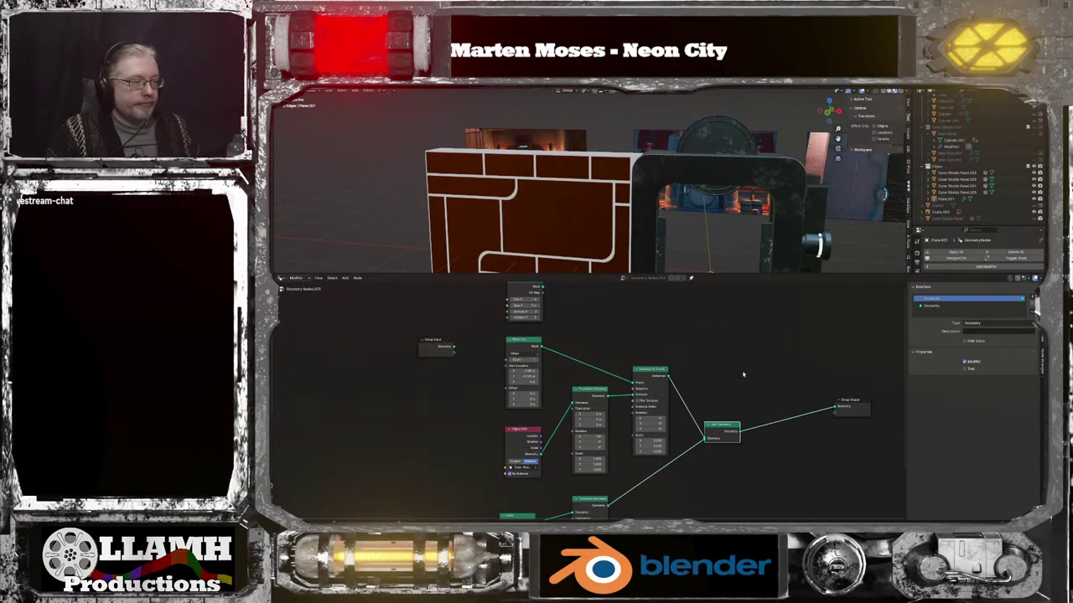
middle_click_drag(740, 375, 738, 413)
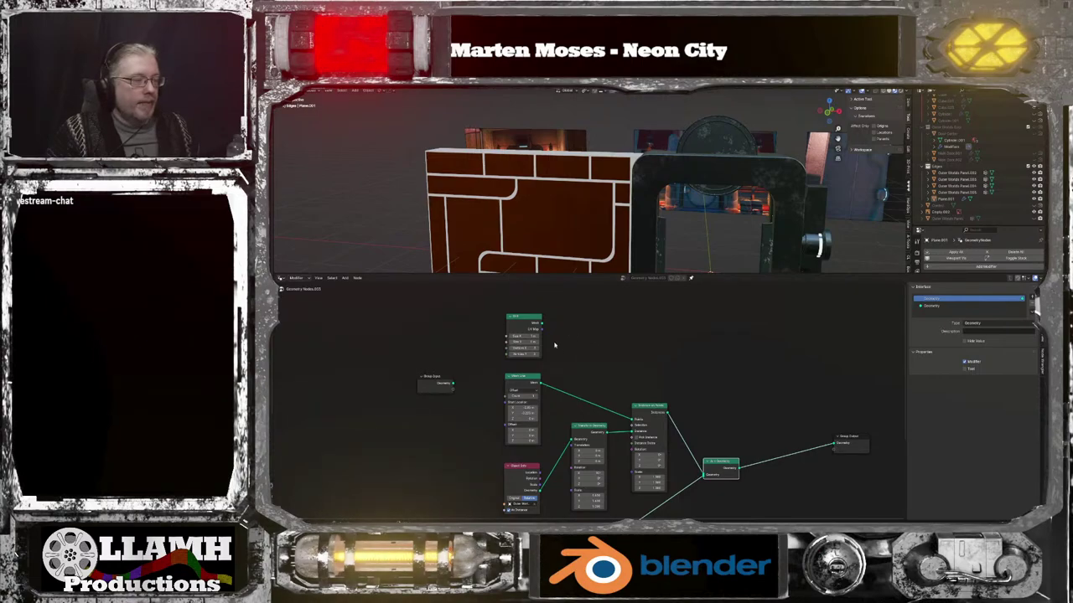
Set the panel Mesh Line's Offset X to -3.37 m, trying a Count of 2 and returning it to 1
scroll(548, 416, "up", 4)
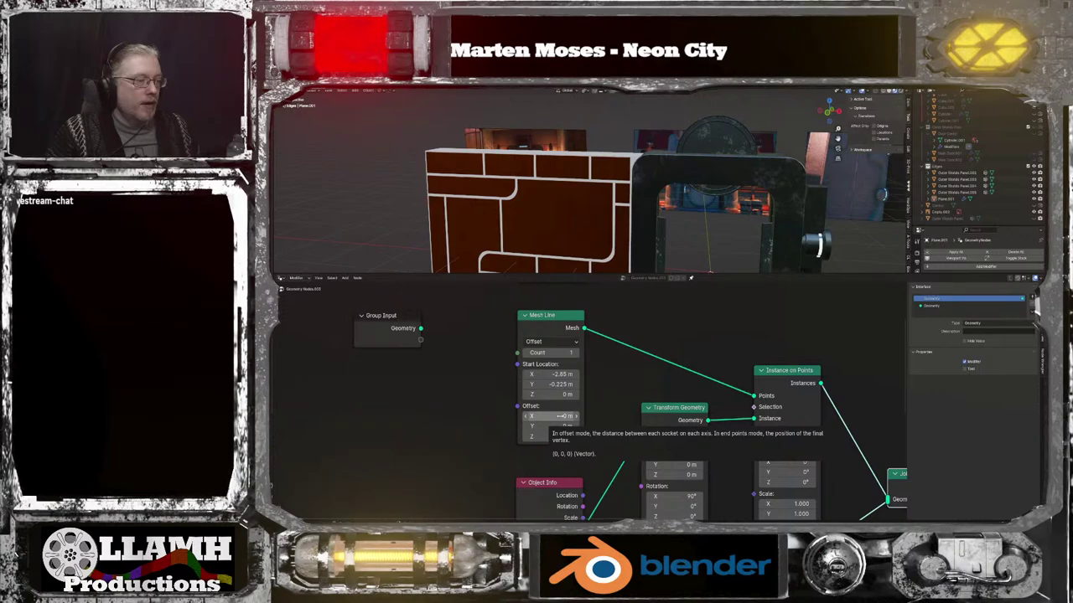
left_click(577, 353)
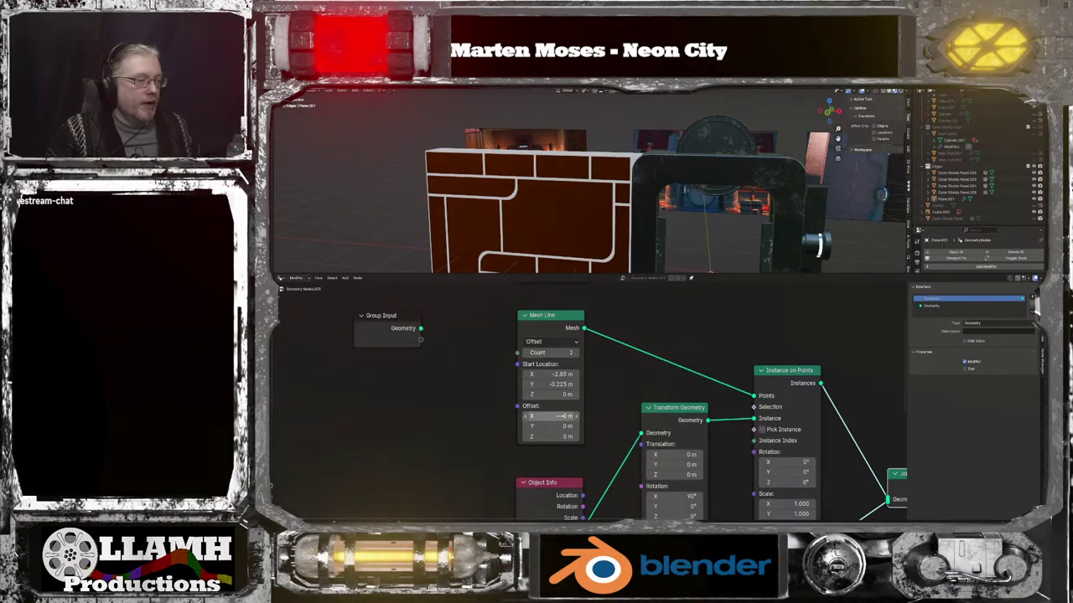
left_click_drag(556, 416, 425, 416)
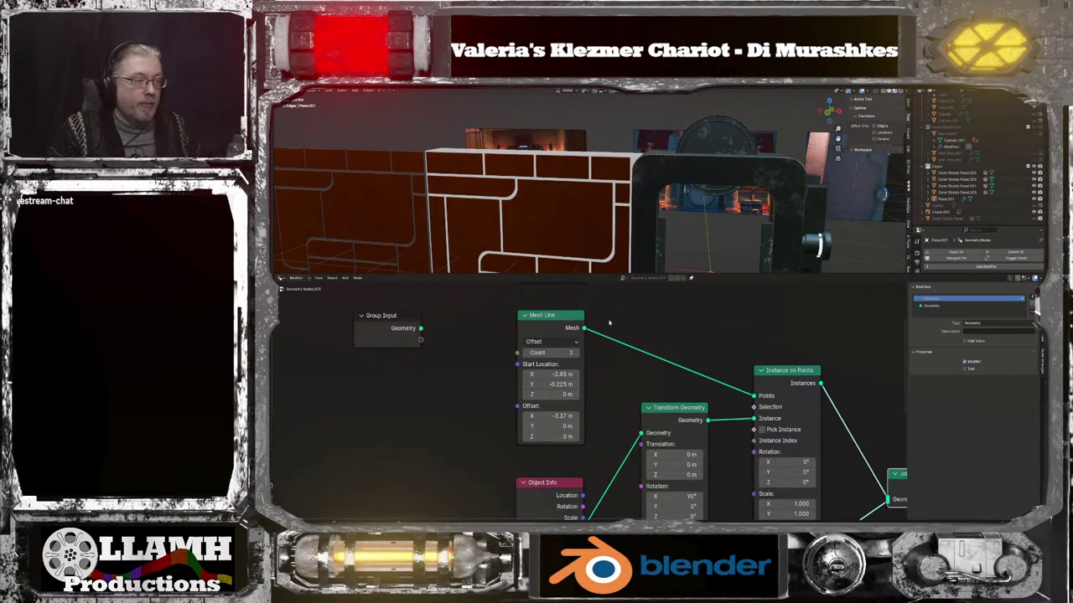
left_click(525, 353)
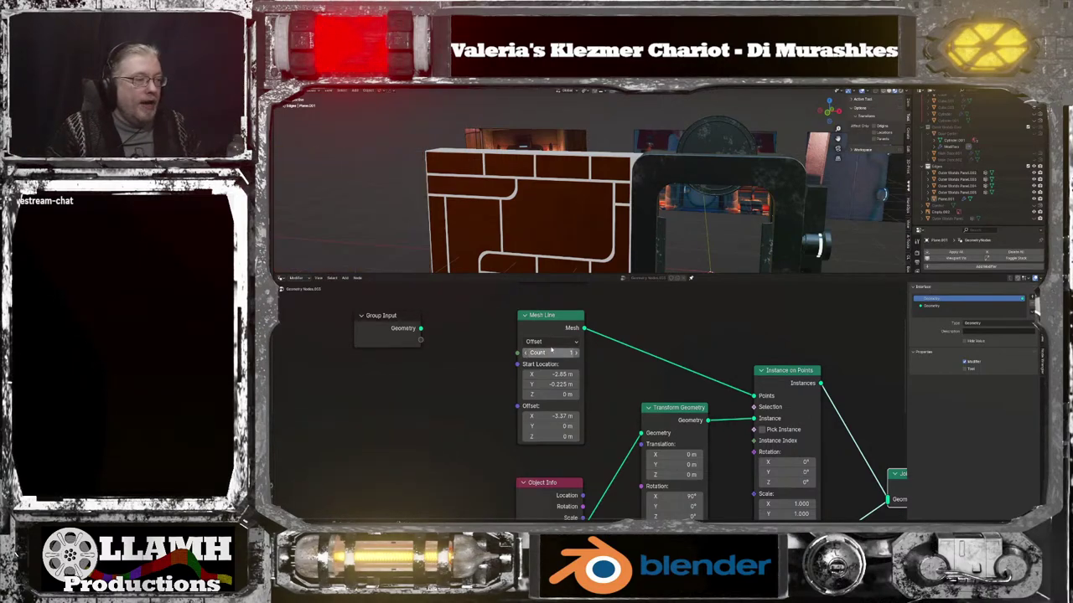
Duplicate the Mesh Line and Instance on Points nodes, inserting the Instance on Points copy between Join Geometry and Group Output
scroll(592, 403, "down", 2)
middle_click_drag(727, 442, 629, 453)
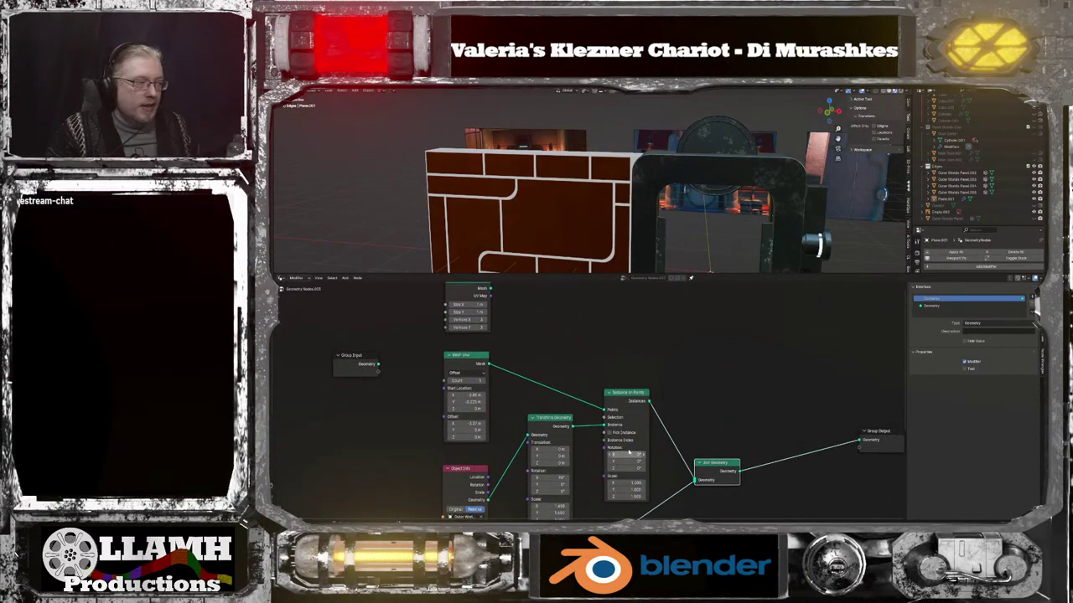
left_click(474, 357)
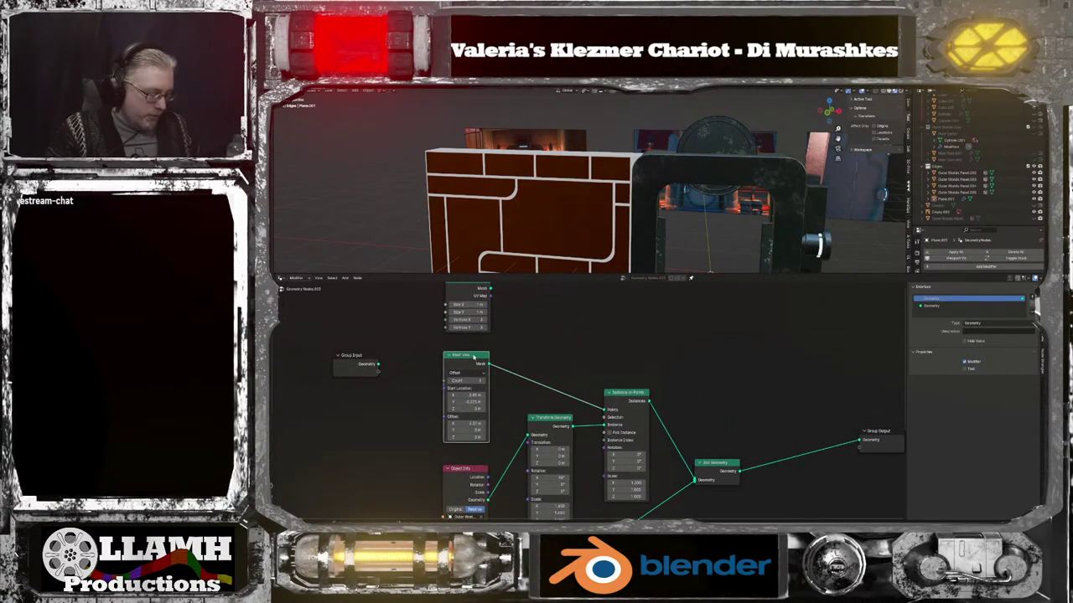
key("shift+d")
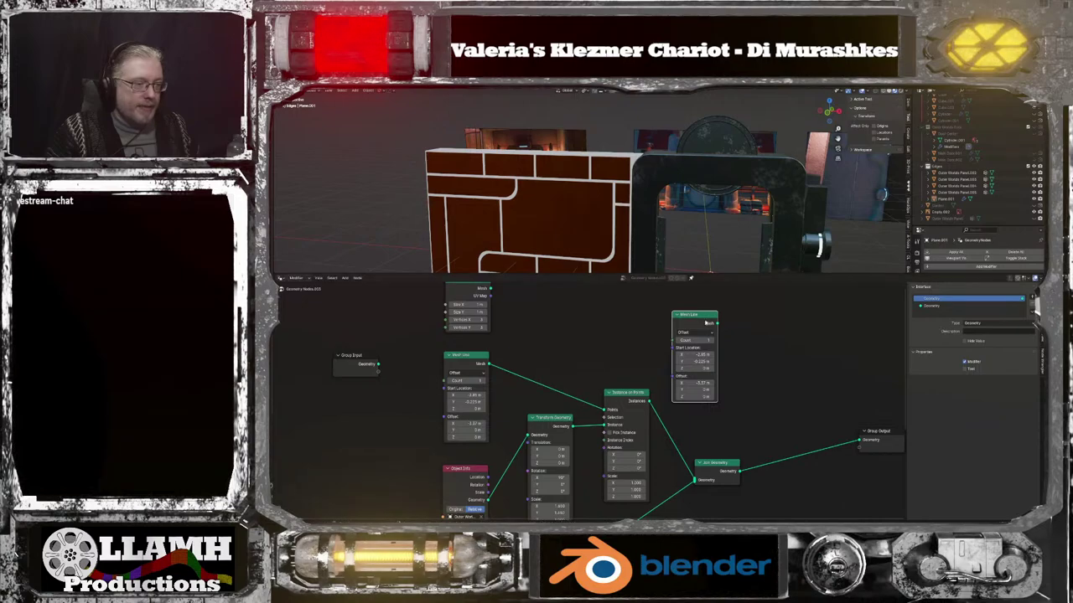
middle_click_drag(761, 435, 703, 421)
left_click(580, 382)
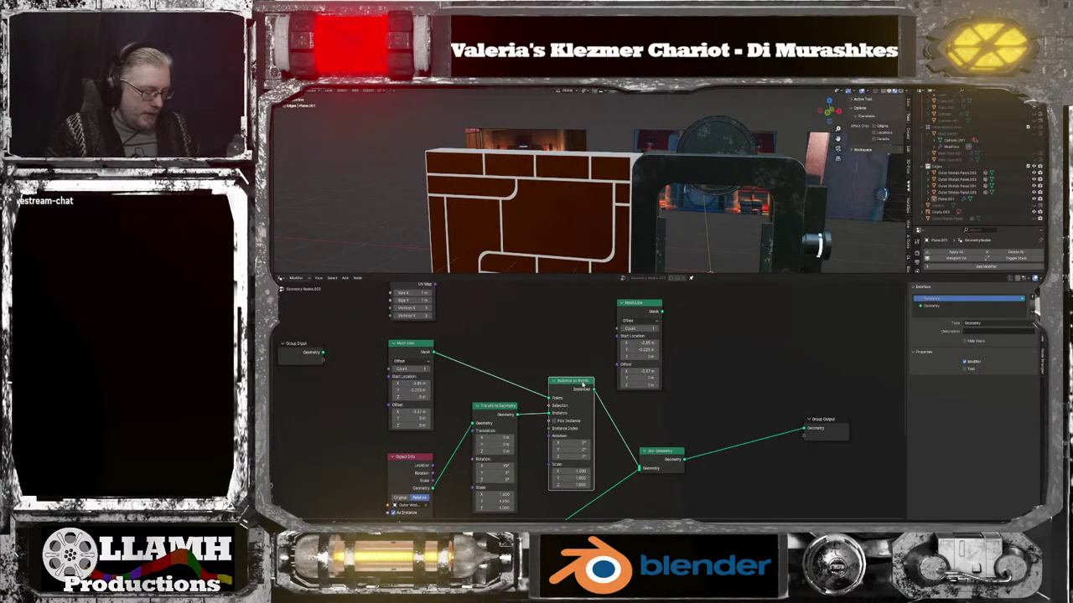
key("shift+d")
left_click(756, 387)
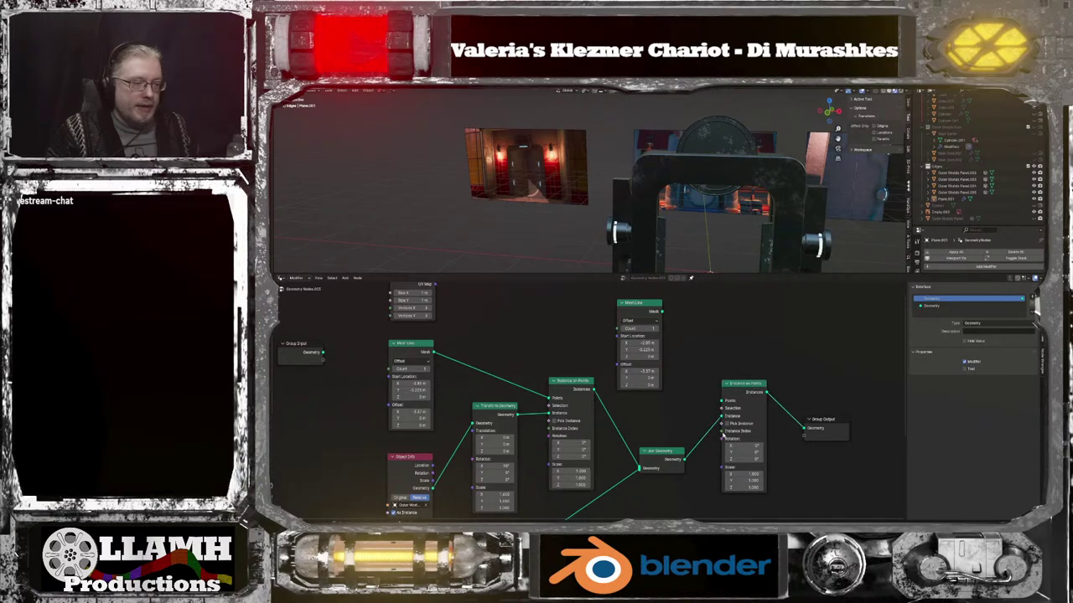
Zero the duplicated Mesh Line's Start Location and Offset, and connect its Mesh output to the new Instance on Points node's Points input
left_click(653, 342)
key("Tab")
type("0")
key("Tab")
key("Tab")
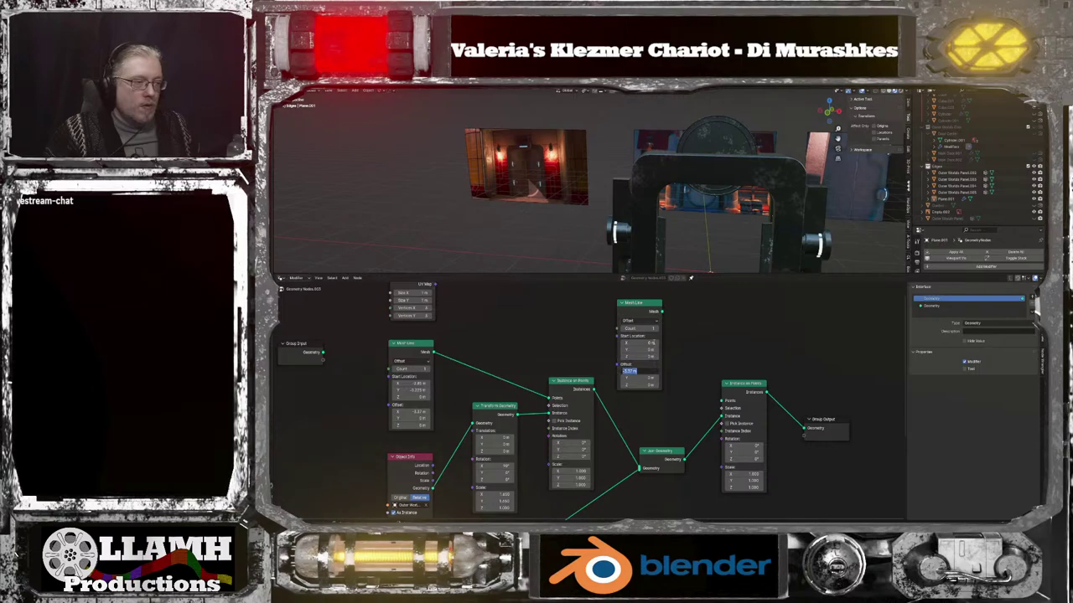
type("0")
key("Tab")
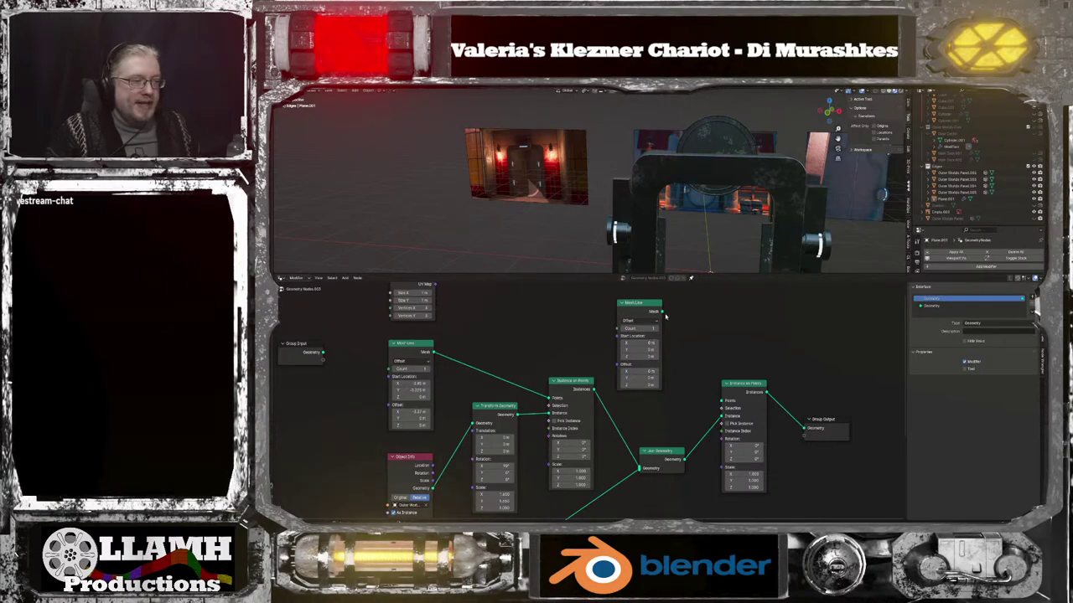
left_click(662, 324)
left_click_drag(717, 398, 722, 401)
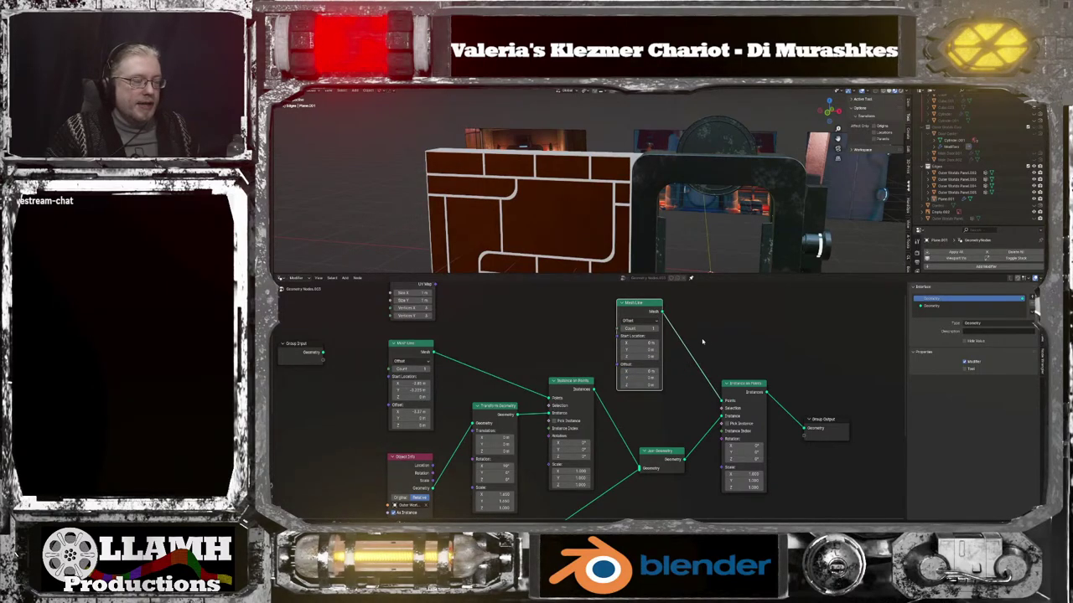
Repeat the wall section away from the doorway by setting the second Mesh Line's Count to 2 and Offset X to -3.33 m
scroll(679, 366, "up", 1)
scroll(663, 369, "up", 1)
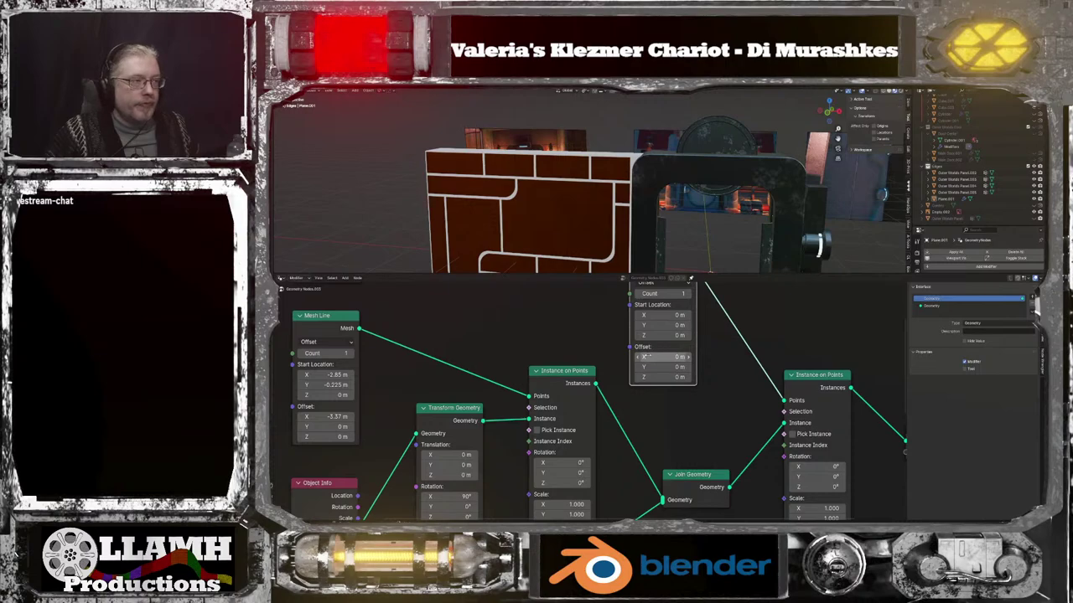
left_click(828, 112)
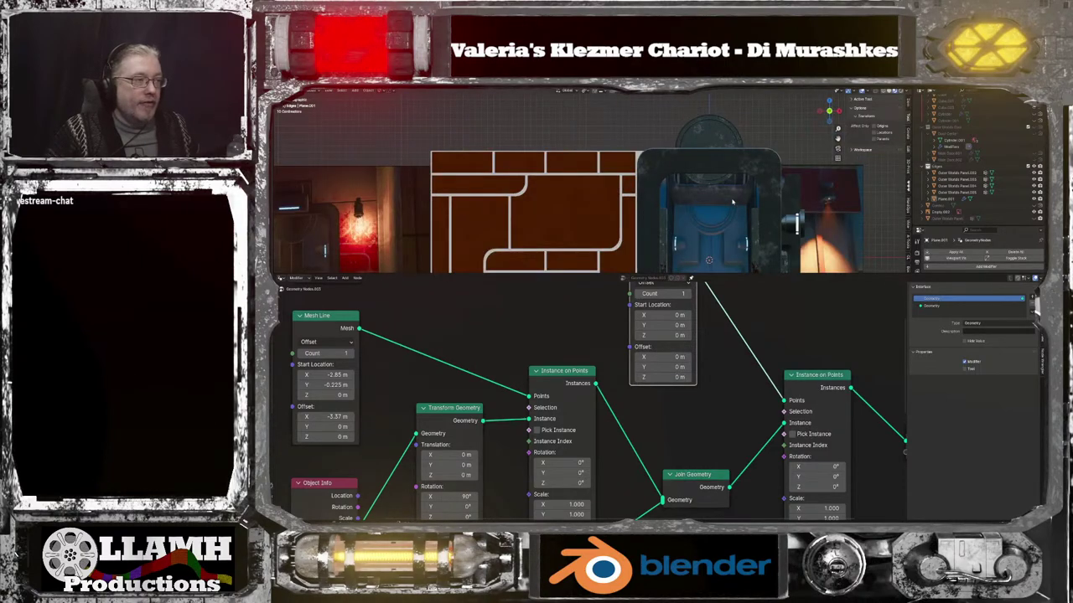
left_click_drag(837, 138, 980, 28)
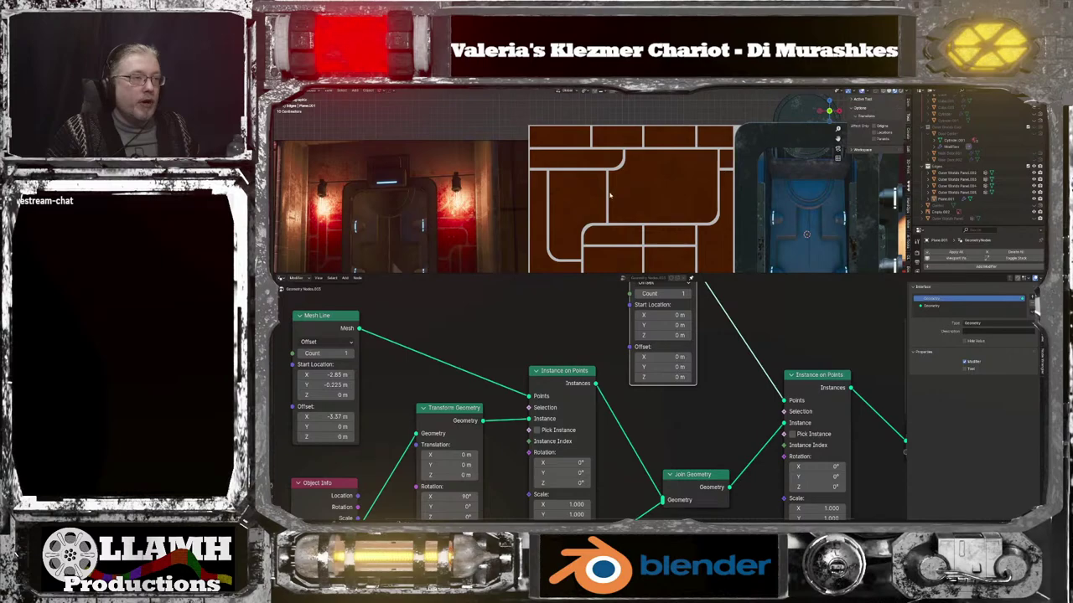
scroll(620, 192, "up", 3)
middle_click_drag(620, 192, 780, 256)
middle_click_drag(690, 297, 701, 319)
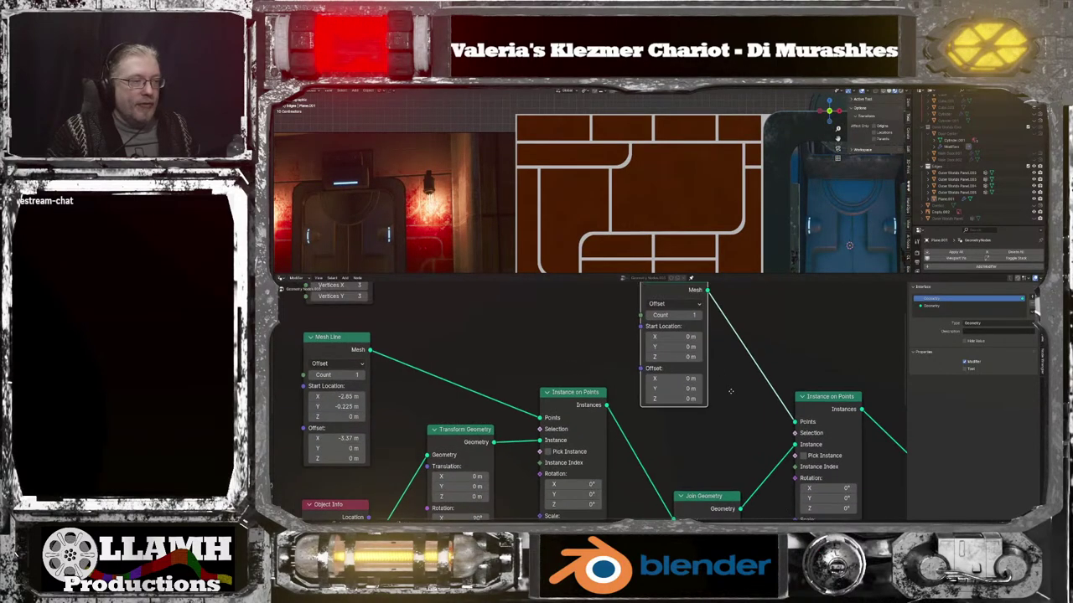
left_click(700, 317)
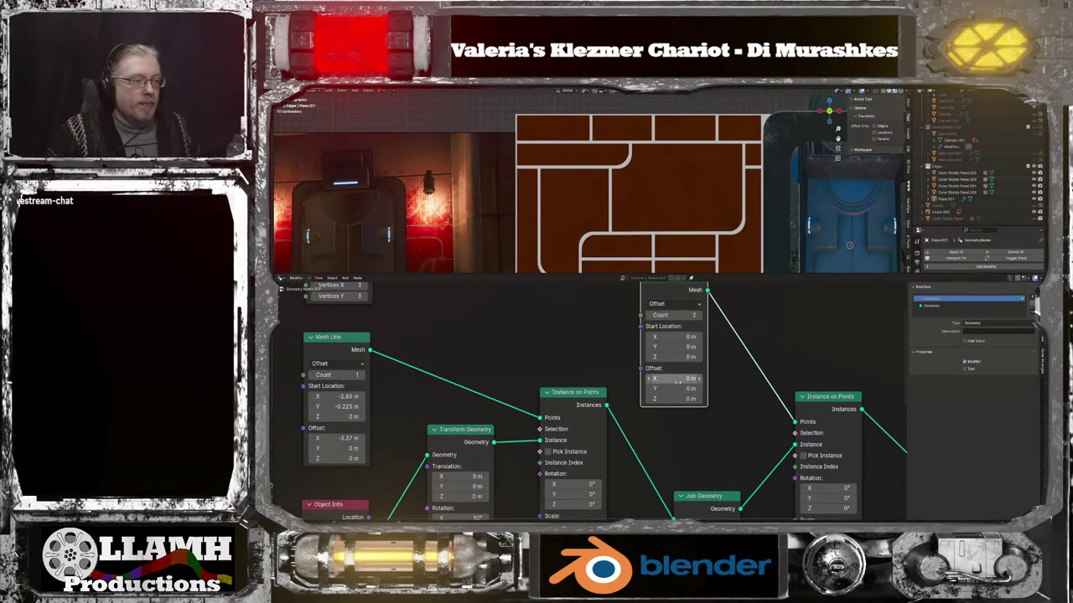
mouse_move(680, 380)
left_mouse_down()
mouse_move(591, 379)
mouse_move(668, 379)
left_mouse_up()
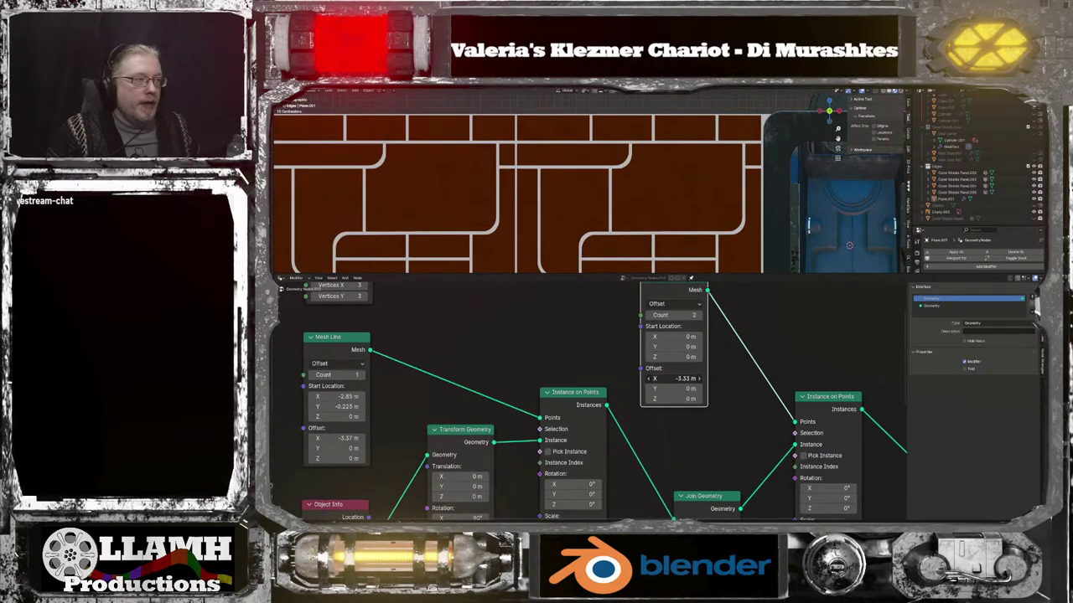
Try the second Mesh Line with a Count of up to 6 wall sections and return it to 2
scroll(706, 215, "down", 3)
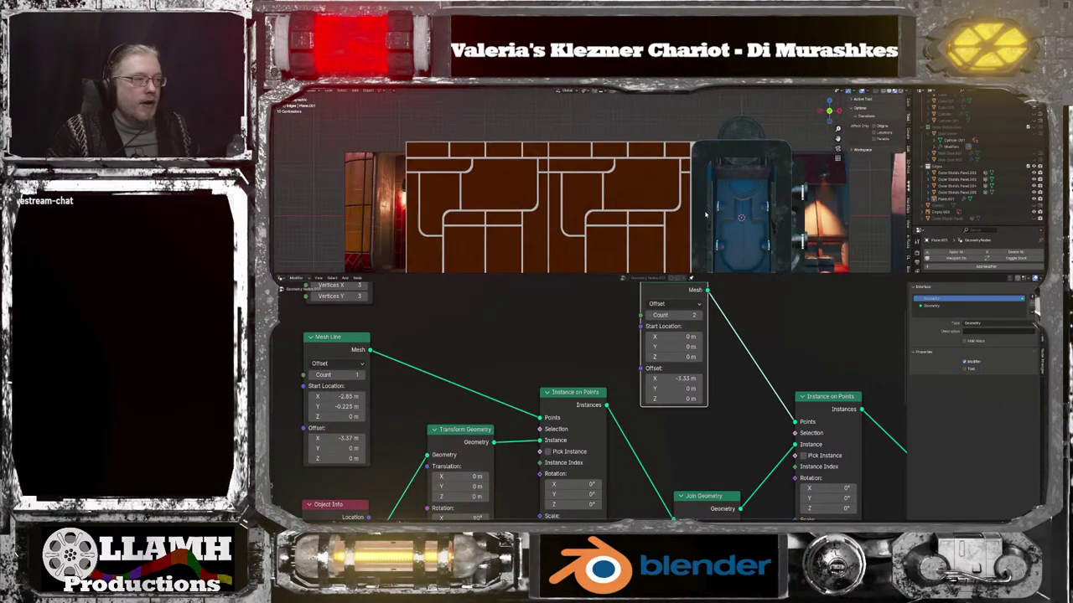
left_click(699, 315)
left_click(699, 315)
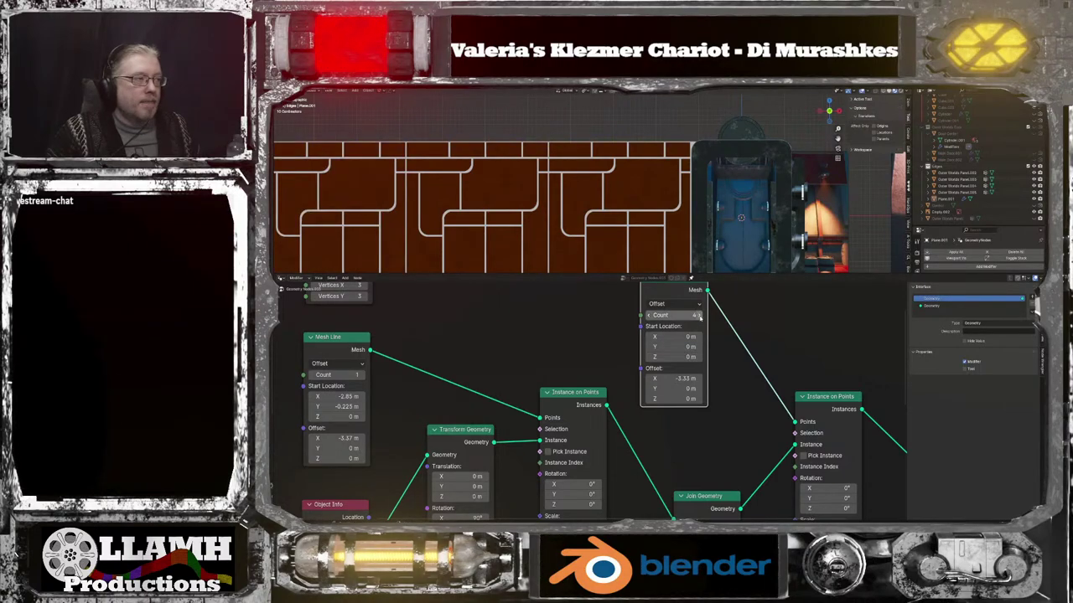
left_click(699, 315)
middle_click_drag(679, 230, 682, 241)
scroll(683, 241, "down", 2)
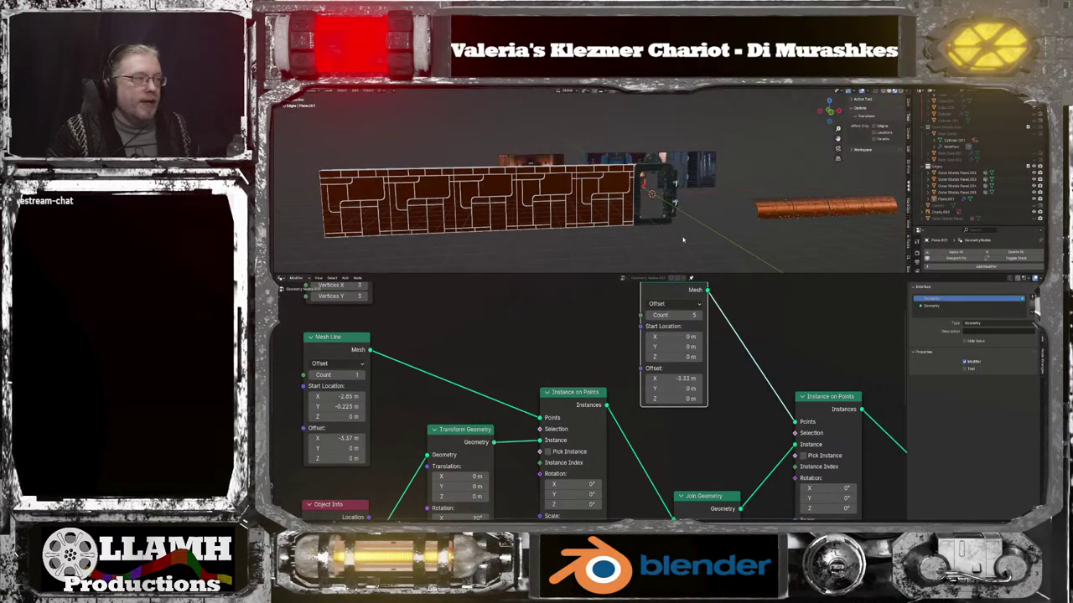
left_click(699, 315)
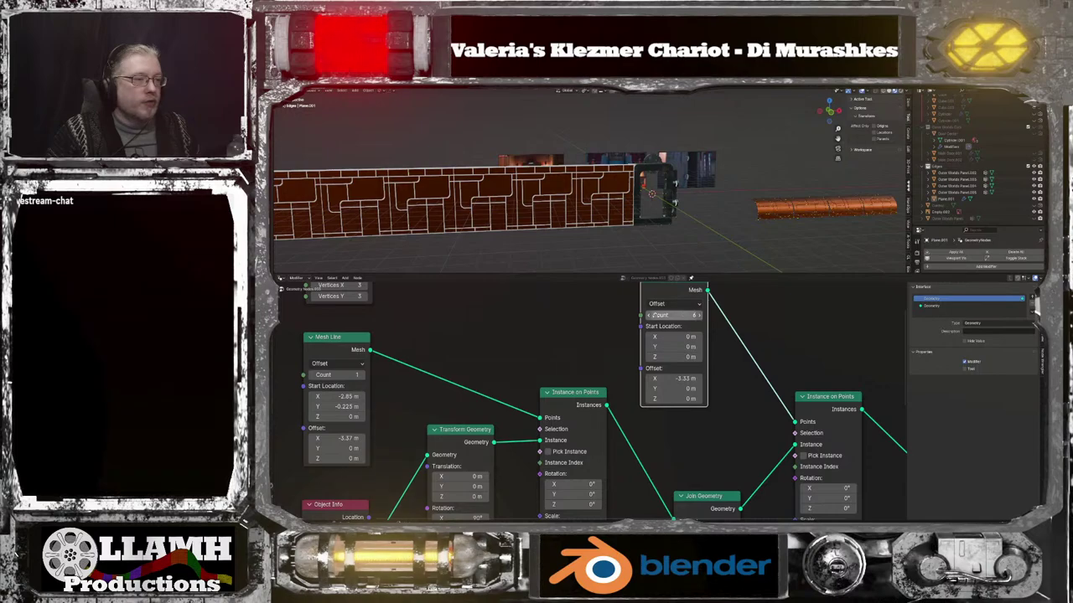
left_click(649, 316)
mouse_move(698, 316)
left_mouse_down()
mouse_move(670, 316)
mouse_move(697, 316)
left_mouse_up()
left_click(697, 315)
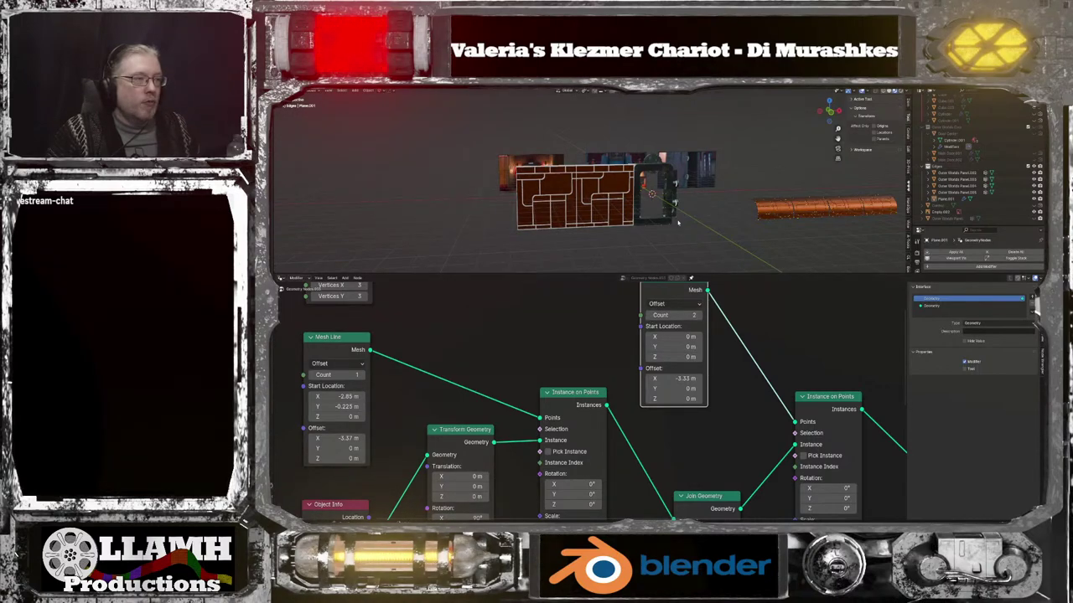
Move Group Output away to make room and add a Transform Geometry node fed by the second Instance on Points node's Instances output
scroll(686, 260, "up", 3)
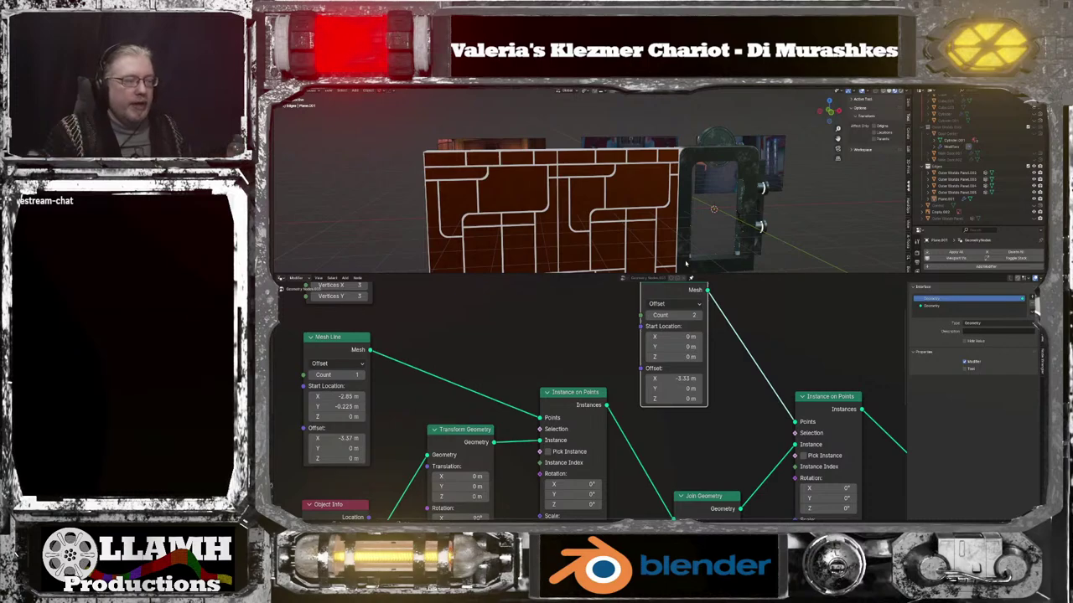
middle_click_drag(812, 339, 630, 345)
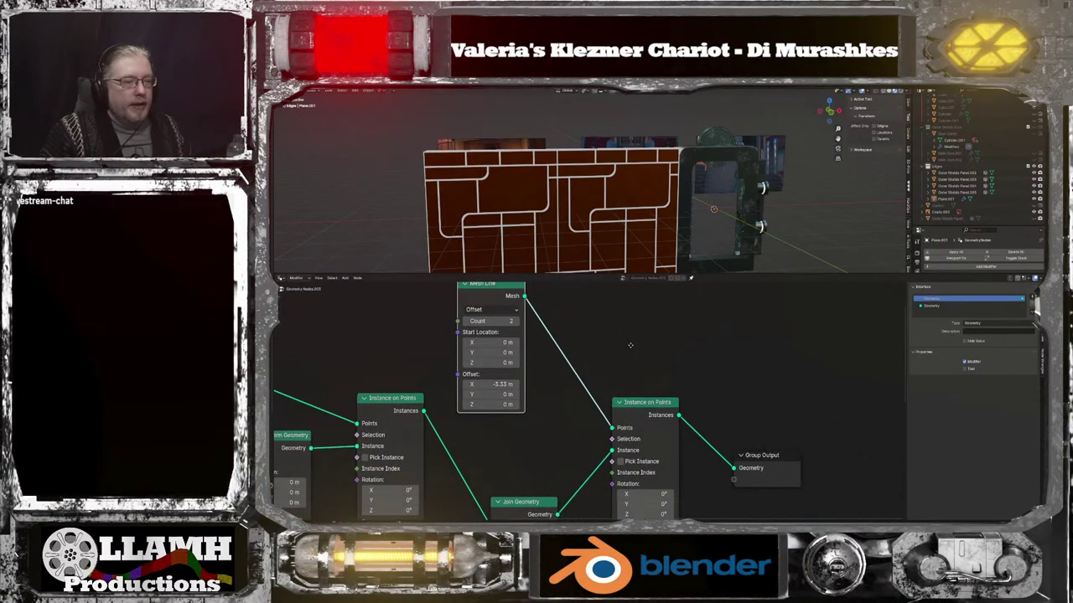
left_click_drag(759, 455, 864, 446)
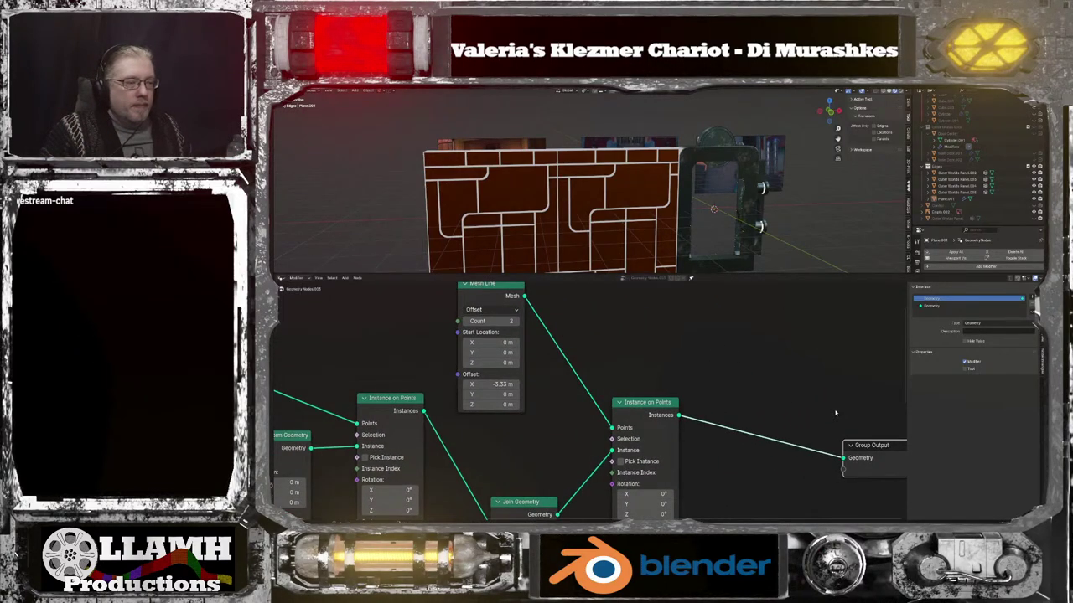
scroll(757, 403, "down", 2)
middle_click_drag(758, 403, 757, 418)
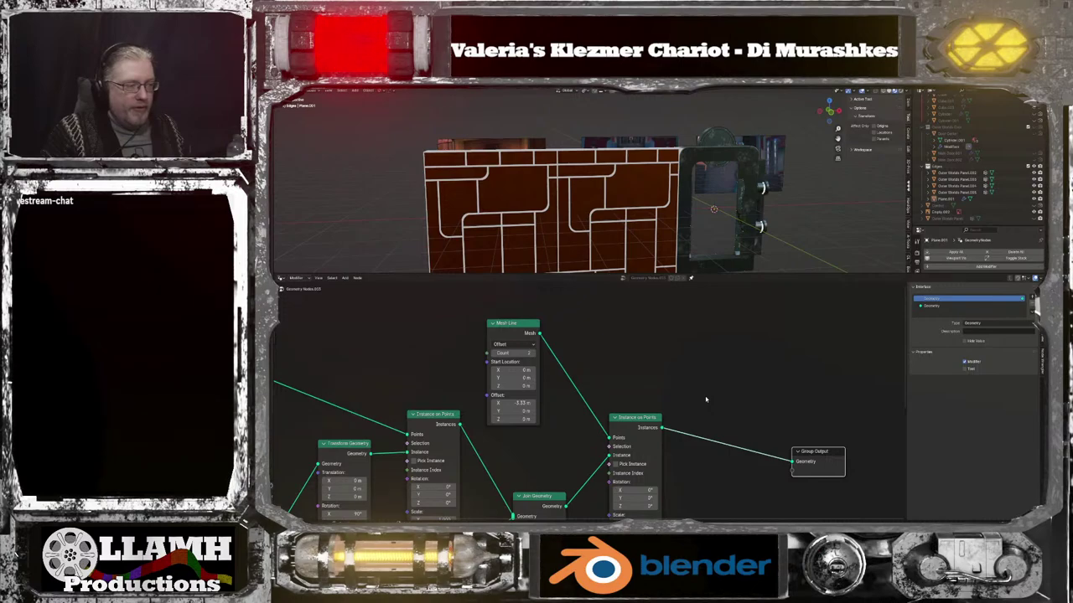
key("shift+a")
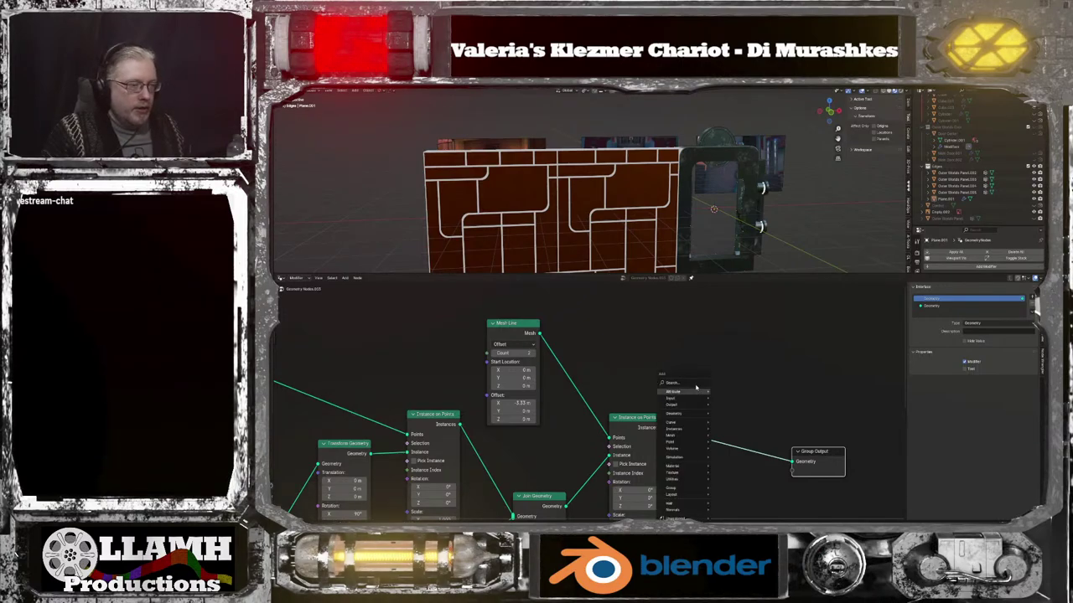
left_click(696, 382)
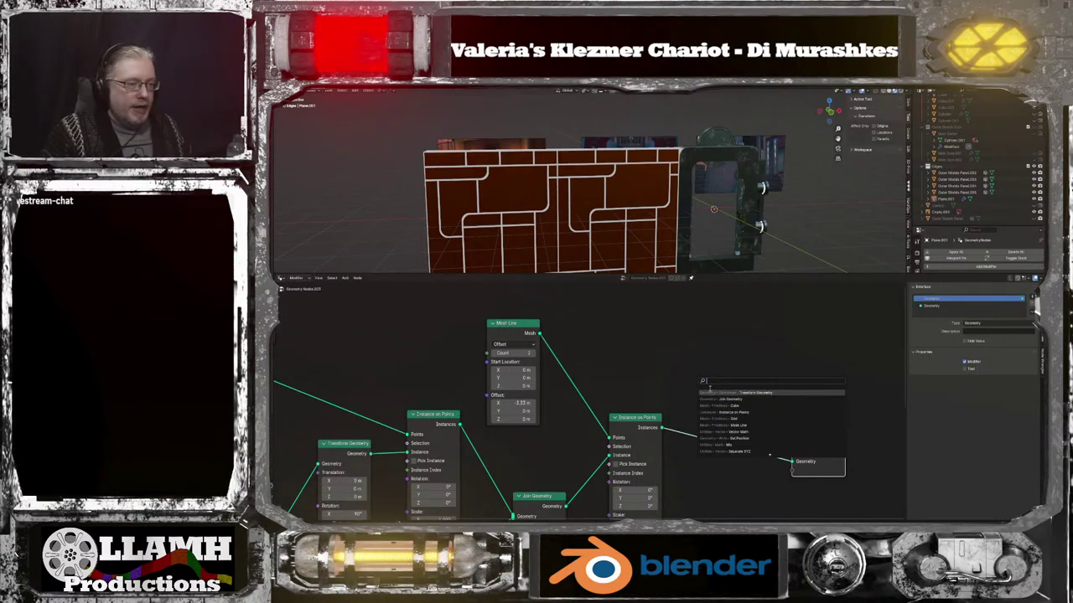
left_click(725, 392)
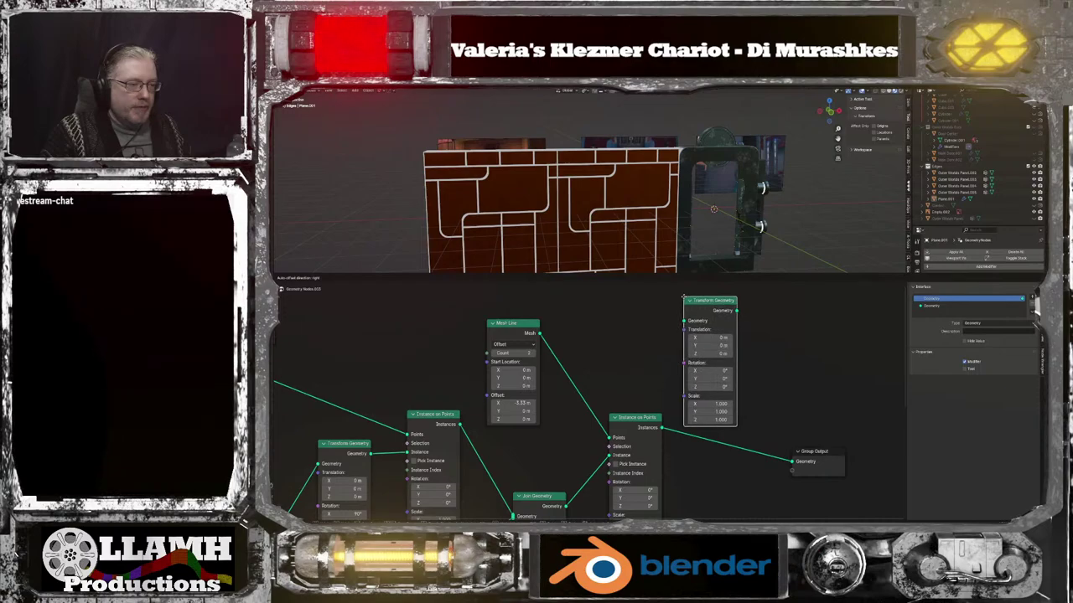
left_click(684, 299)
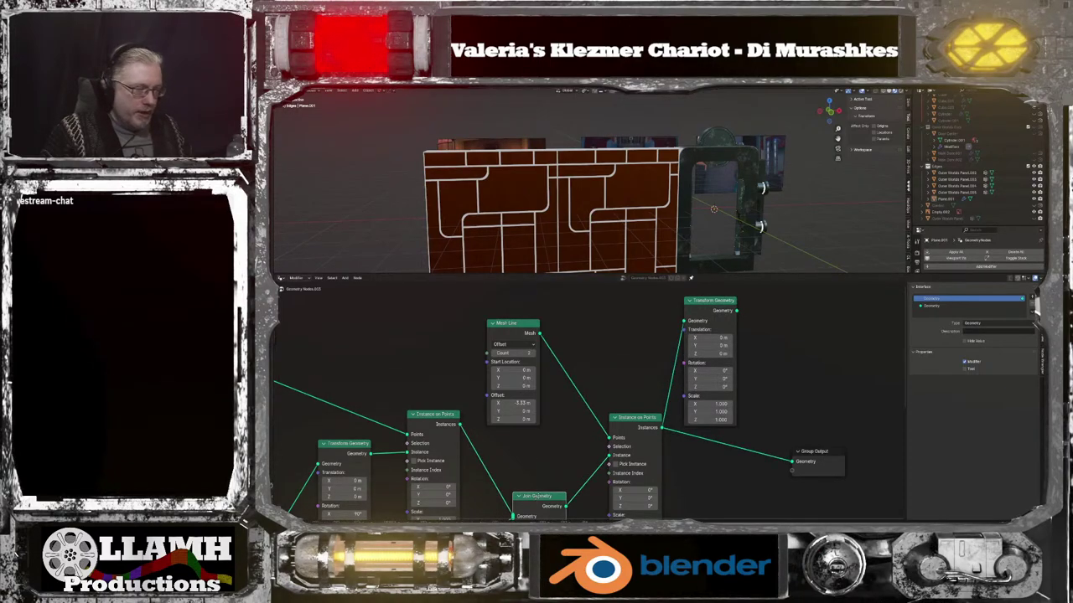
Insert a duplicate of the Join Geometry node before Group Output and connect the new Transform Geometry output to it
key("shift+d")
left_click(760, 450)
left_click_drag(747, 428, 819, 472)
left_click_drag(746, 452, 808, 445)
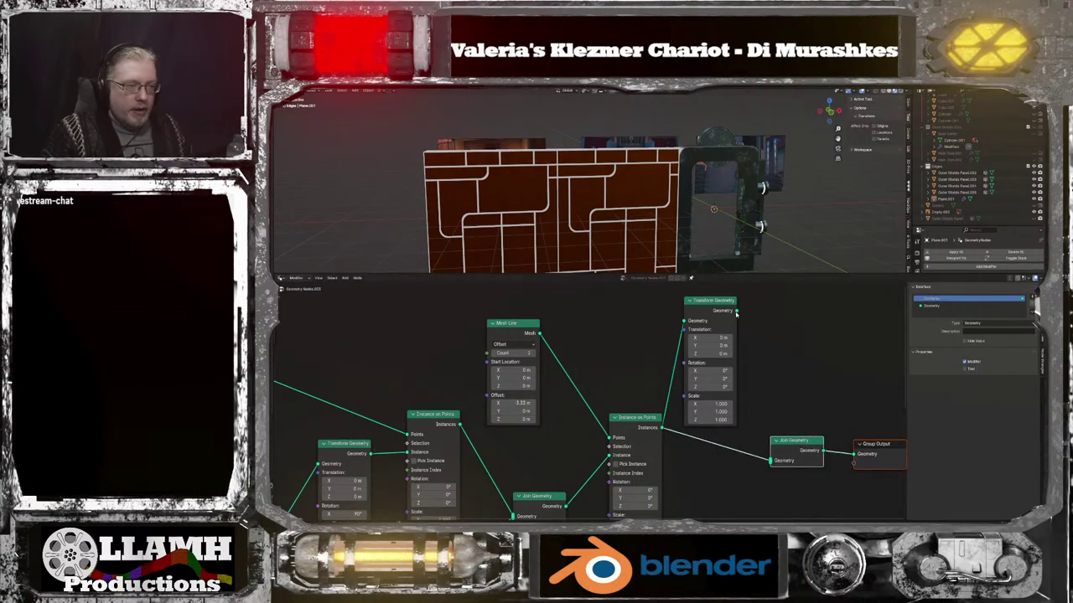
left_click_drag(735, 312, 769, 461)
Mirror the wall to the other side of the doorway by setting the new Transform Geometry node's Scale X to -1
scroll(758, 434, "up", 2)
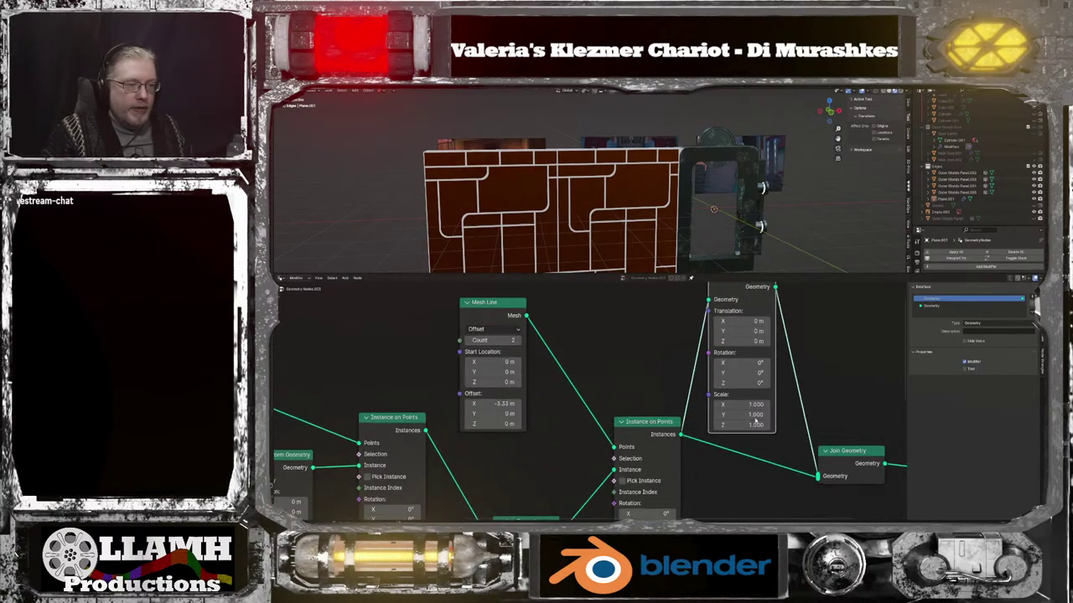
left_click(753, 404)
type("-1")
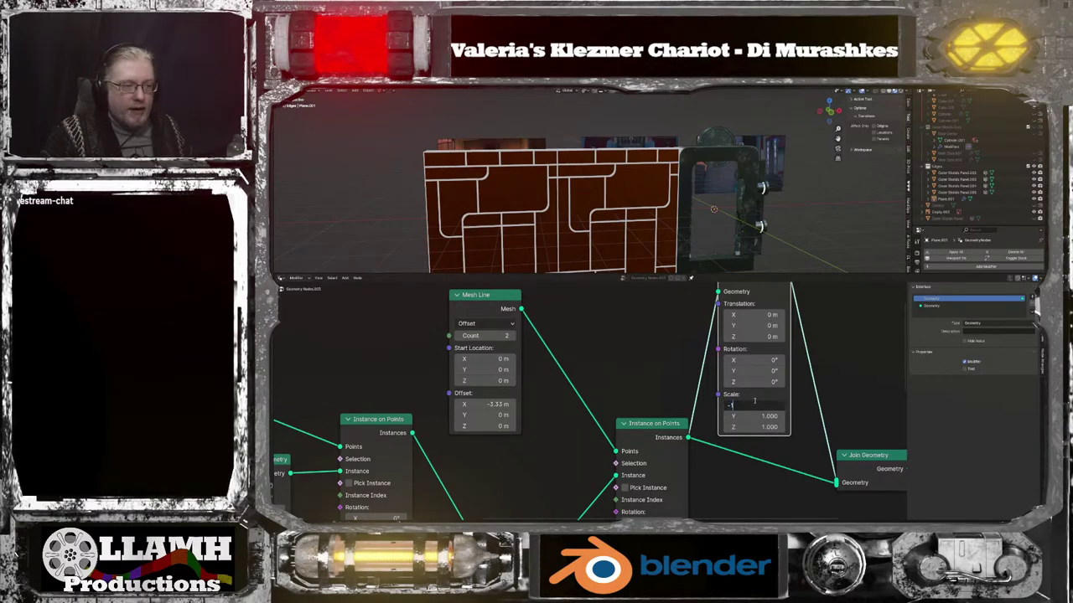
key("Return")
scroll(788, 215, "down", 2)
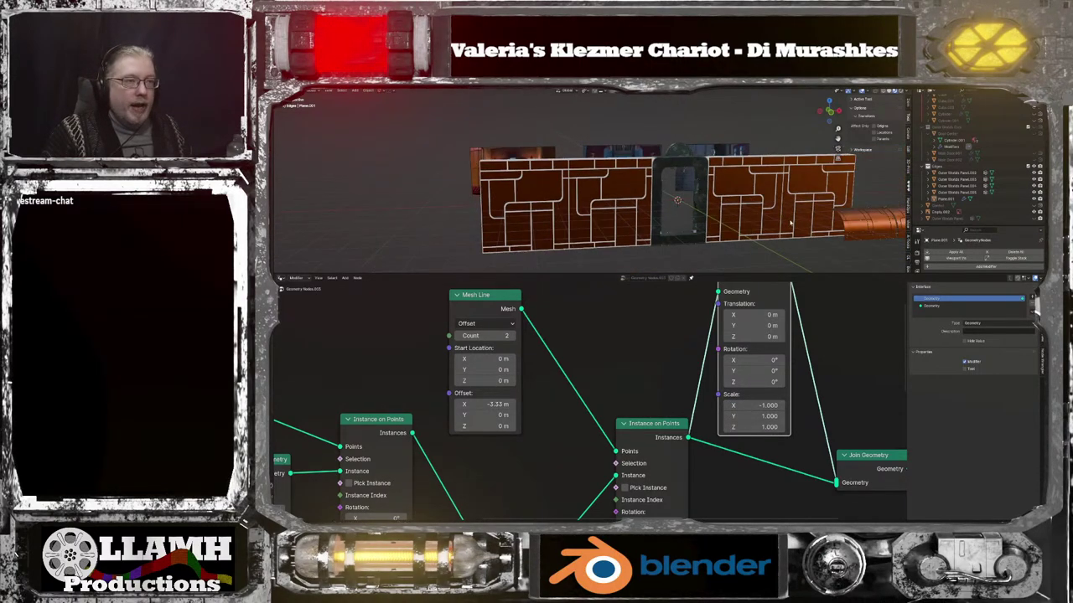
Try the mirrored wall with up to six sections per side using the second Mesh Line's Count, and restore Count 2
middle_click_drag(790, 220, 767, 227)
scroll(769, 227, "up", 4)
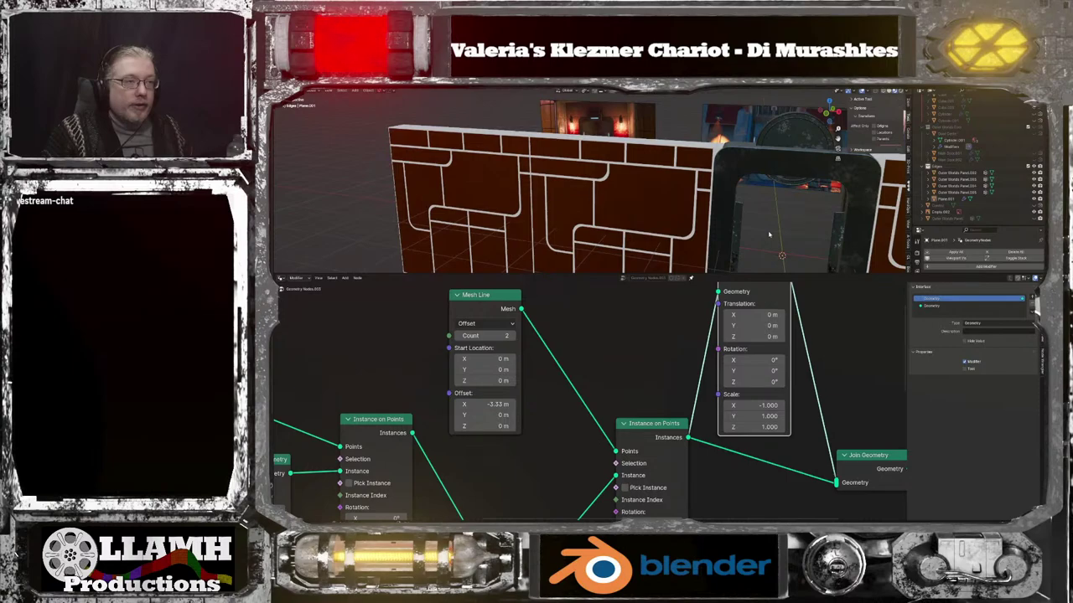
scroll(771, 230, "down", 2)
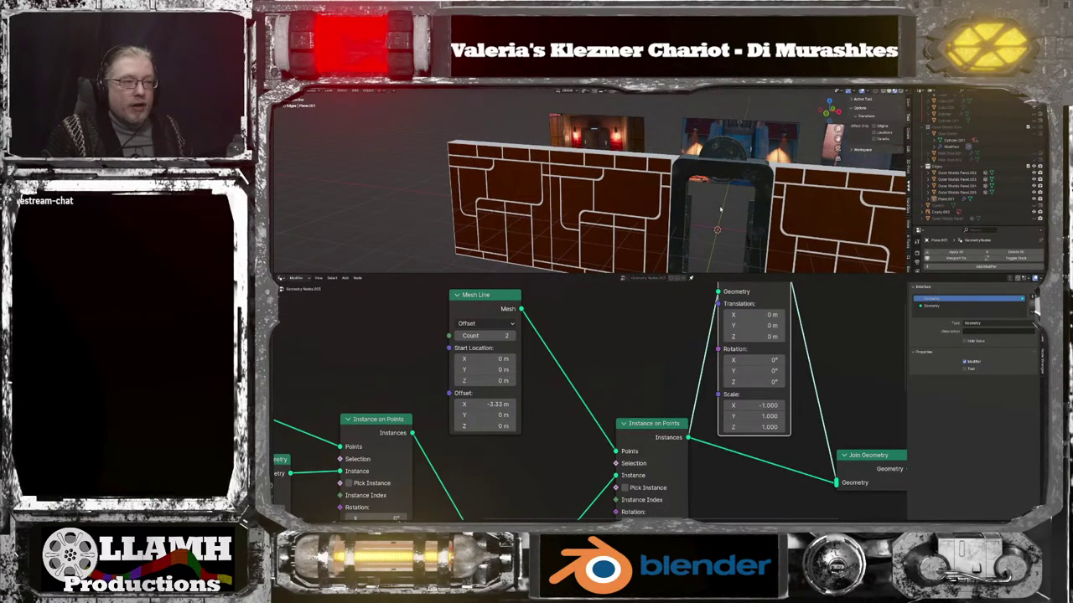
mouse_move(721, 209)
middle_mouse_down()
mouse_move(751, 240)
mouse_move(712, 217)
middle_mouse_up()
scroll(752, 242, "down", 3)
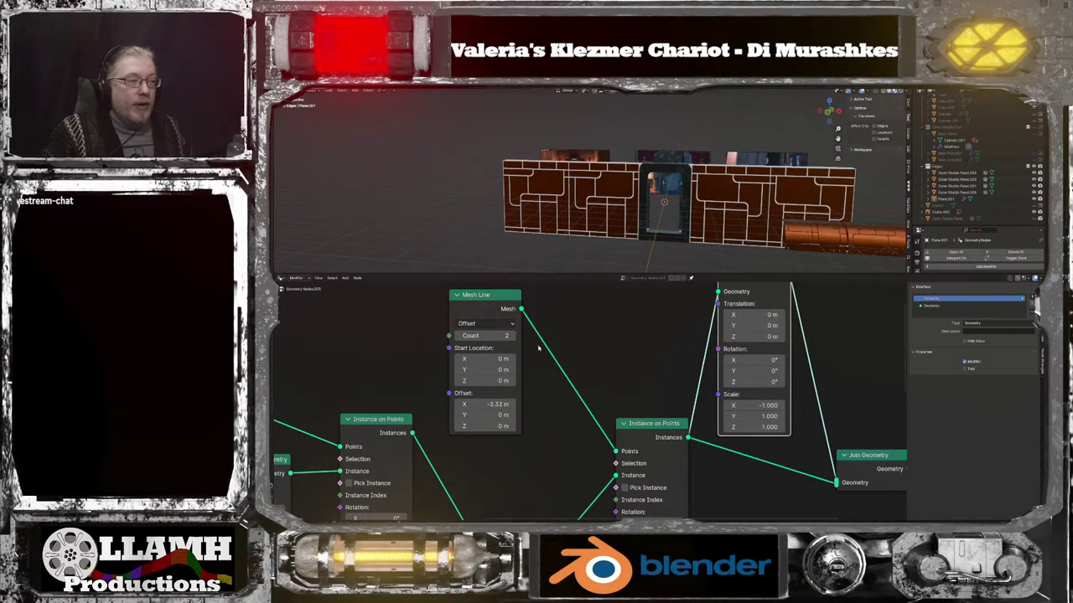
left_click(511, 335)
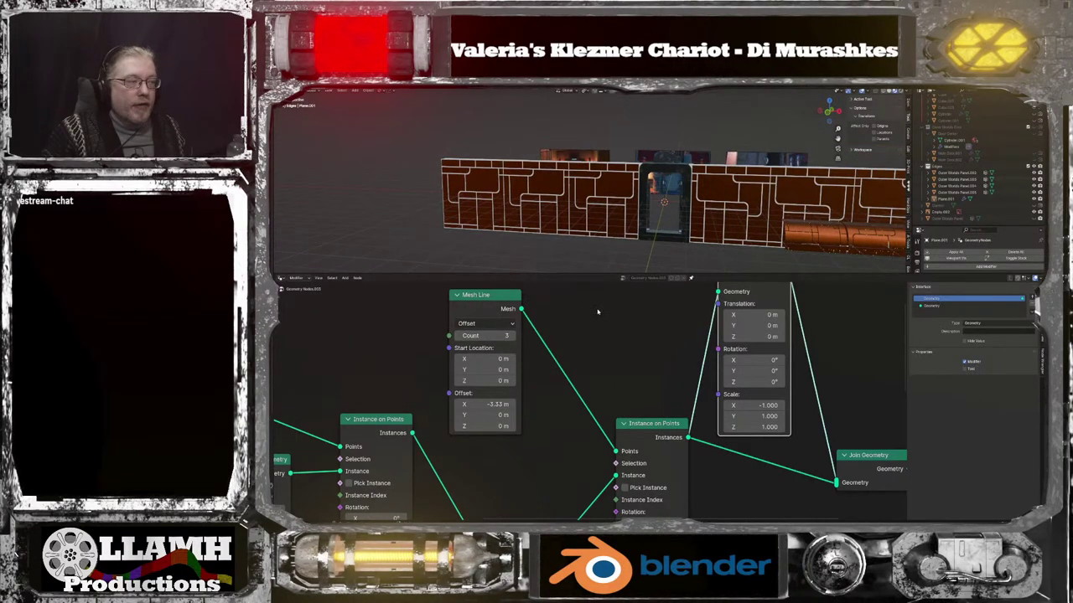
scroll(598, 321, "down", 1)
left_click(530, 350)
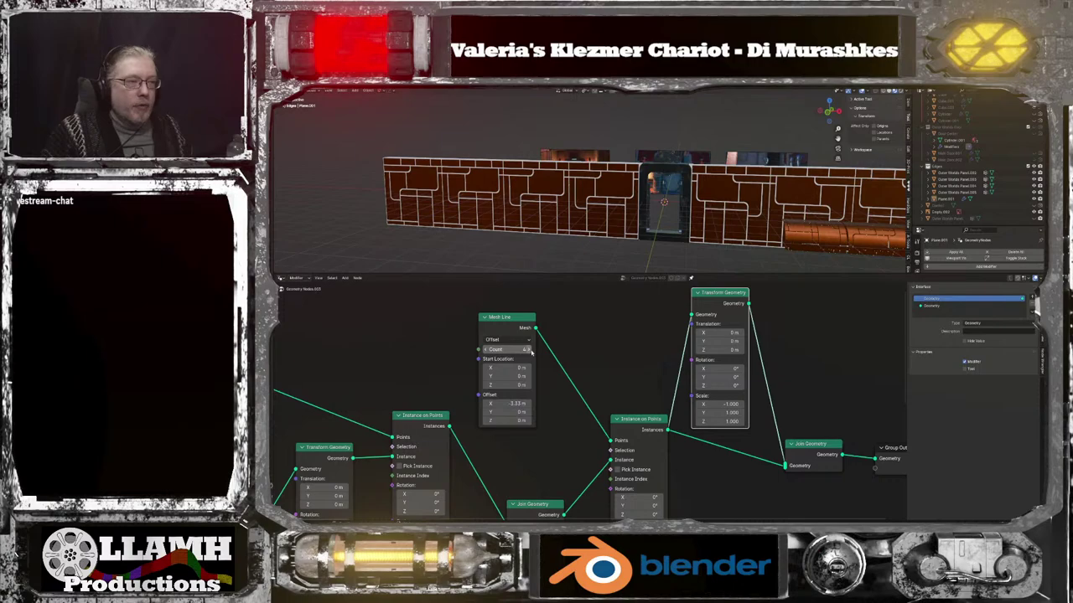
scroll(620, 309, "down", 1)
scroll(685, 247, "down", 2)
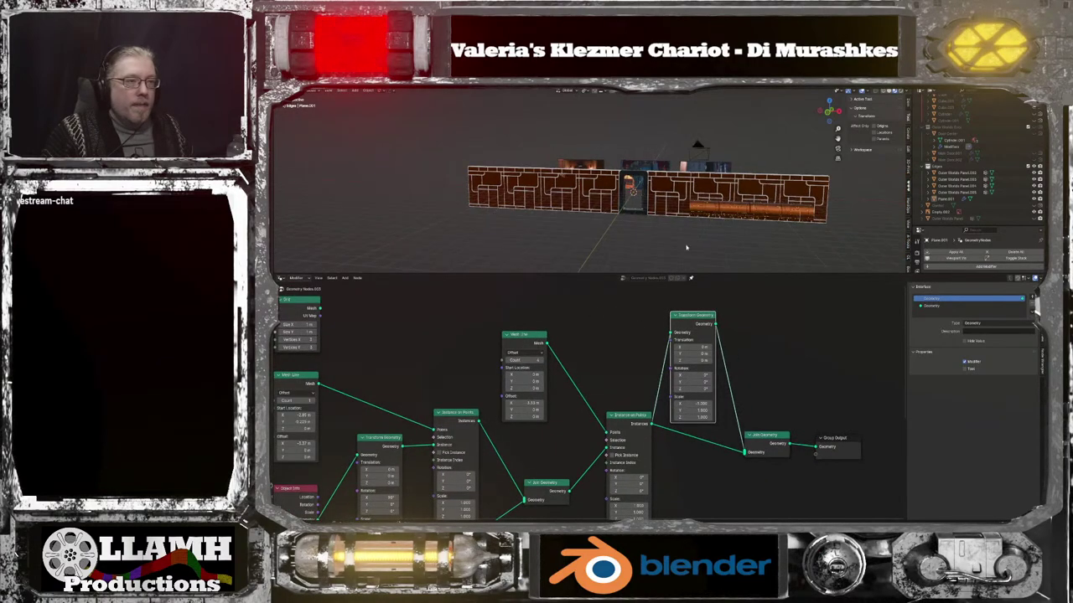
left_click(542, 360)
left_click(541, 360)
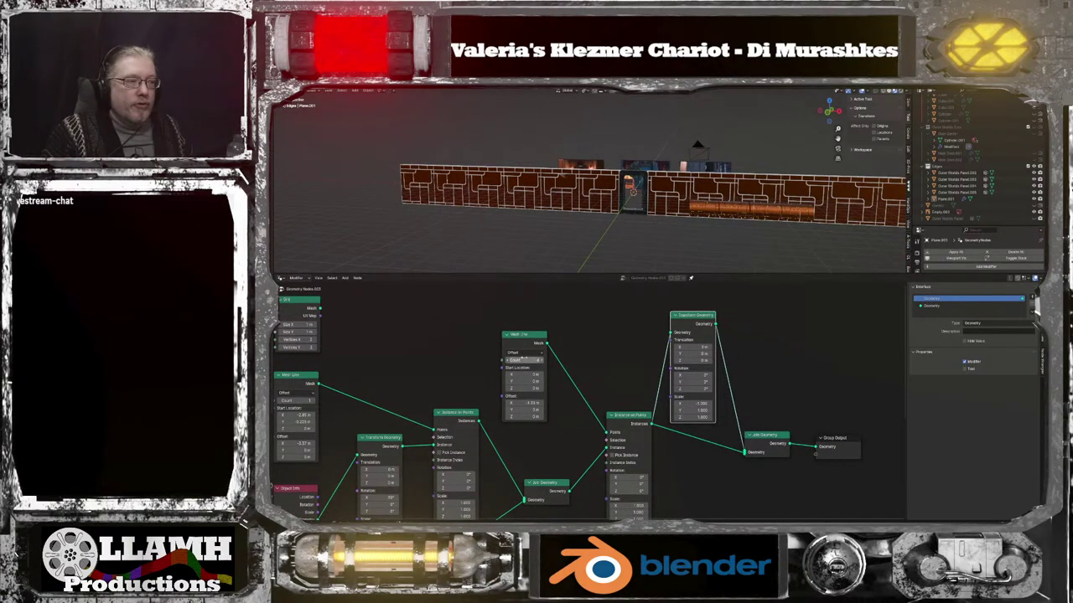
left_click(510, 361)
left_click(509, 362)
left_click(510, 361)
left_click(510, 361)
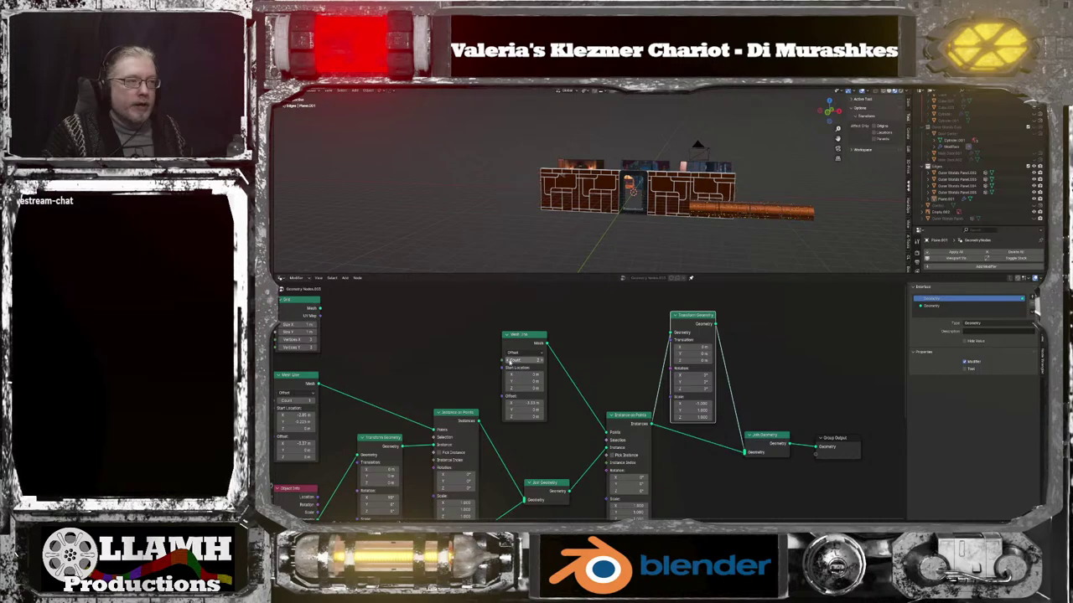
left_click(509, 361)
left_click(541, 360)
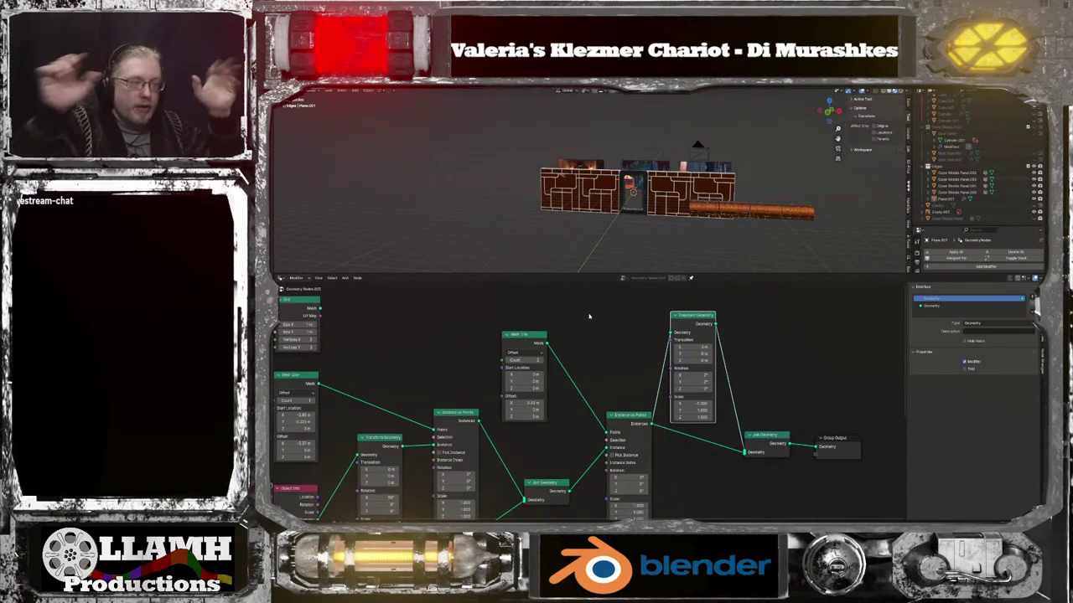
Duplicate the second Mesh Line with its Instance on Points node and place the copies after the last Join Geometry, moving Group Output aside
scroll(639, 199, "up", 5)
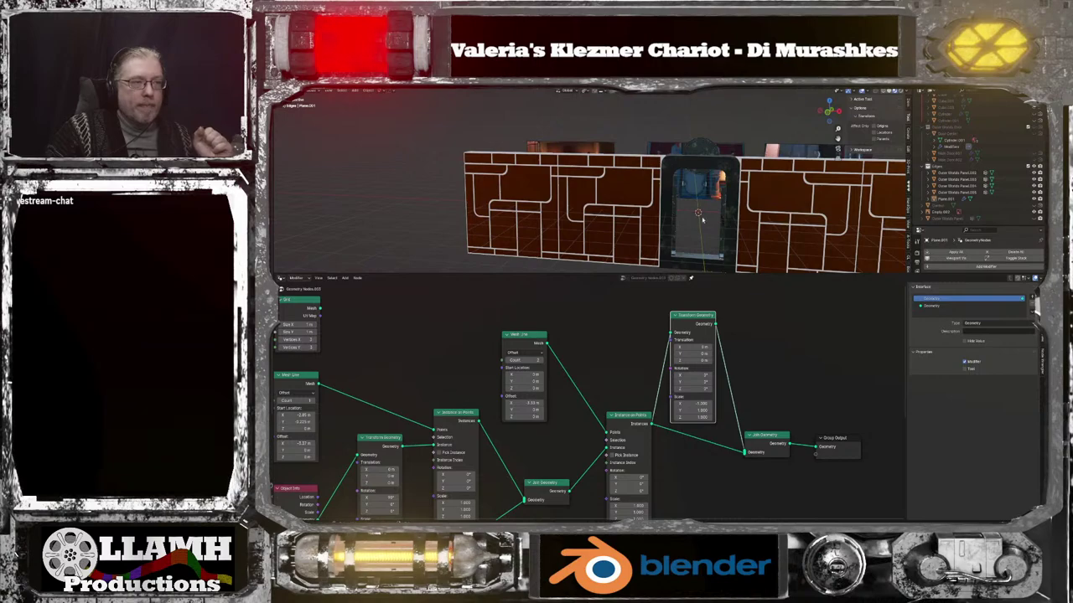
middle_click_drag(640, 200, 727, 247)
scroll(727, 248, "down", 3)
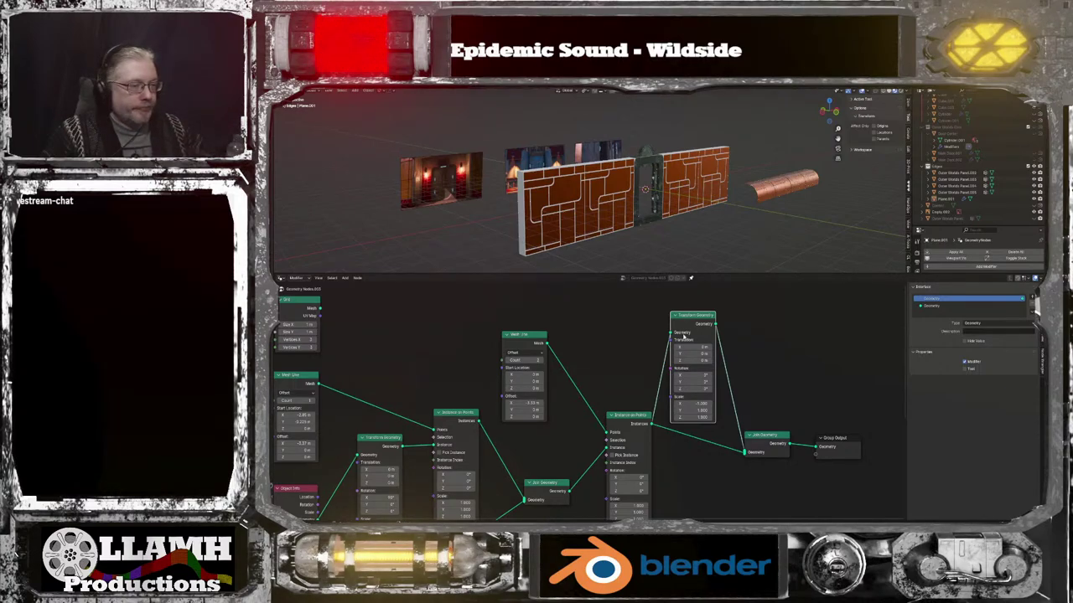
left_click_drag(829, 439, 872, 437)
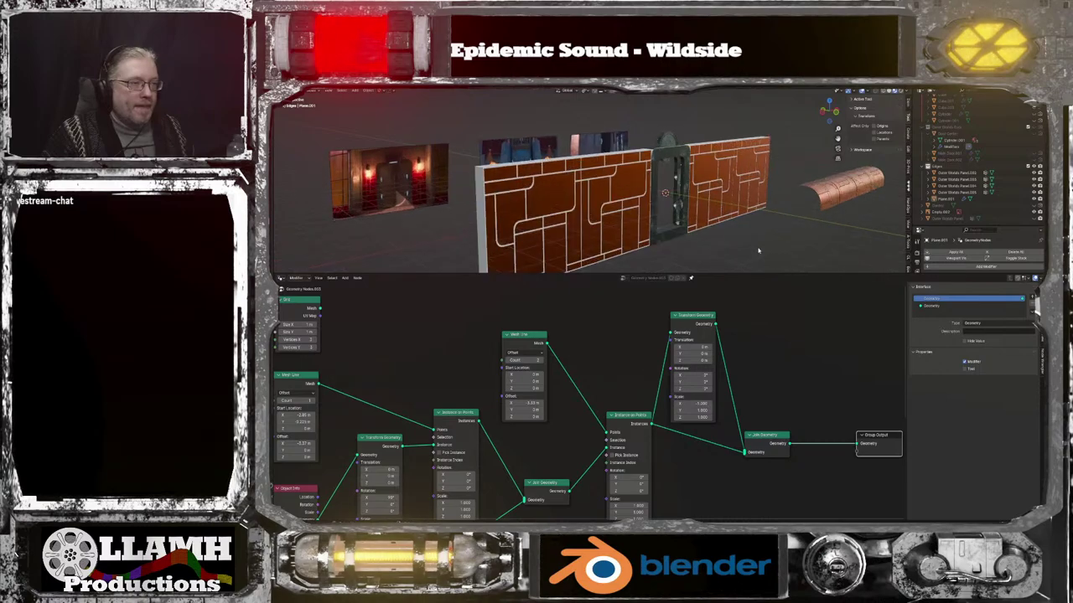
scroll(750, 248, "up", 3)
middle_click_drag(750, 249, 717, 245)
scroll(717, 247, "down", 3)
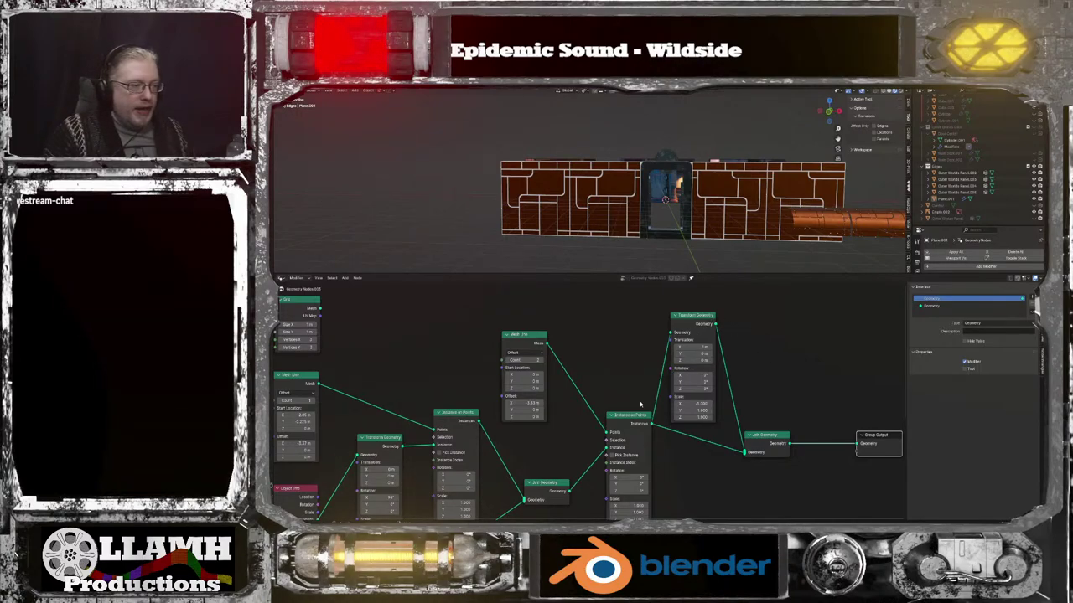
left_click_drag(529, 328, 634, 423)
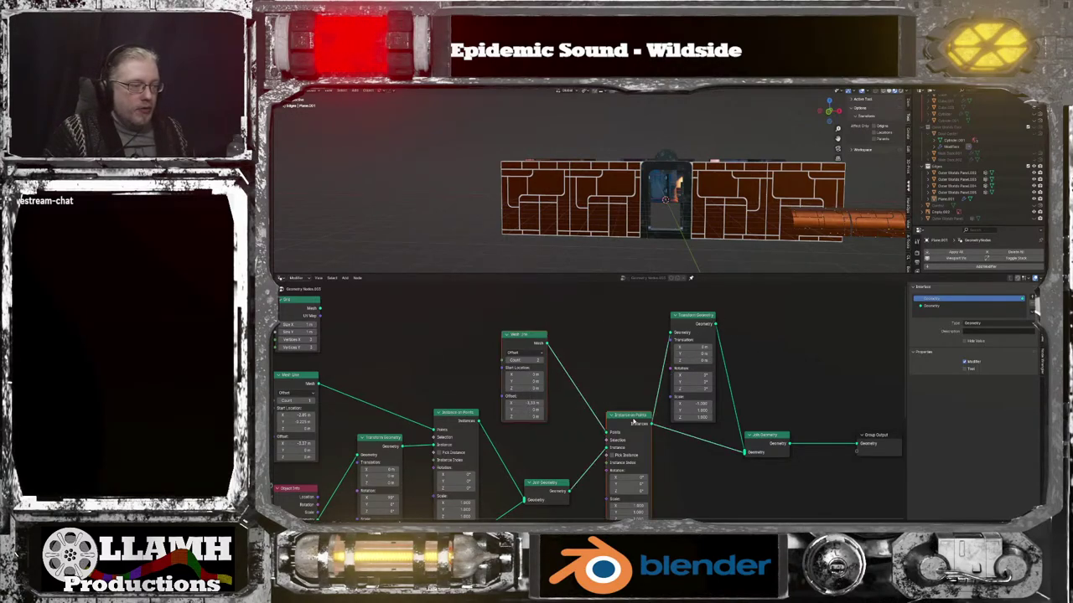
key("shift+d")
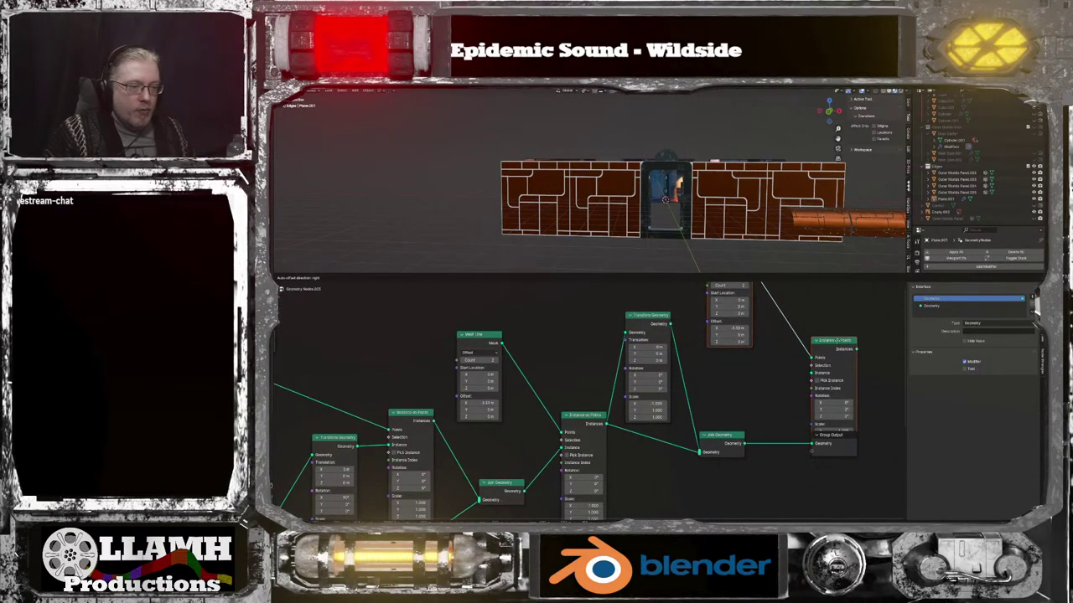
left_click(837, 395)
left_click_drag(851, 437, 883, 435)
Set the first Mesh Line's Start Location X and Y to 0 m
scroll(744, 223, "up", 3)
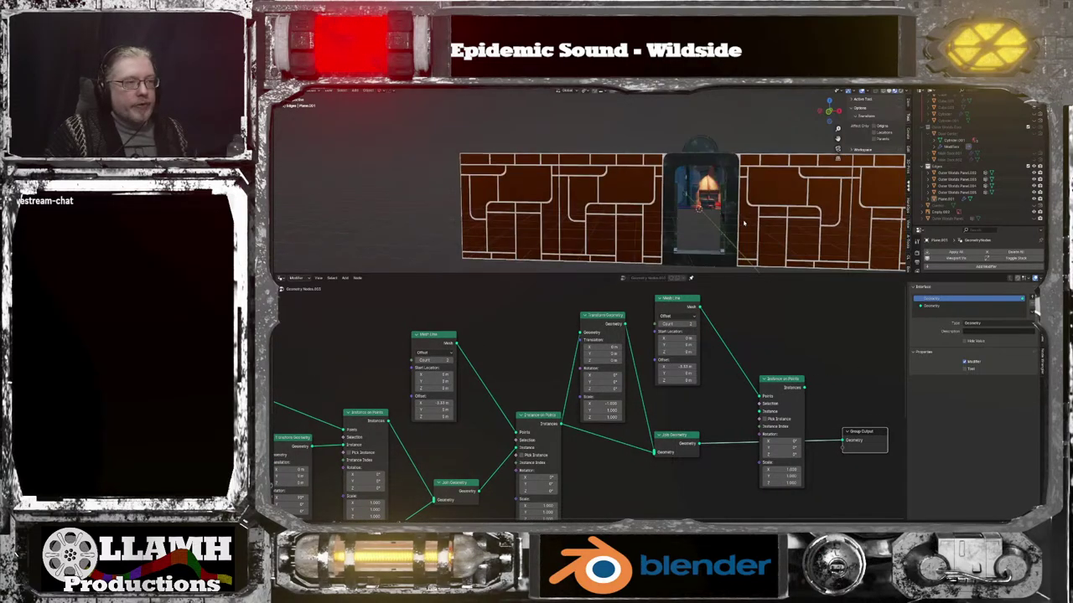
middle_click_drag(745, 223, 787, 235)
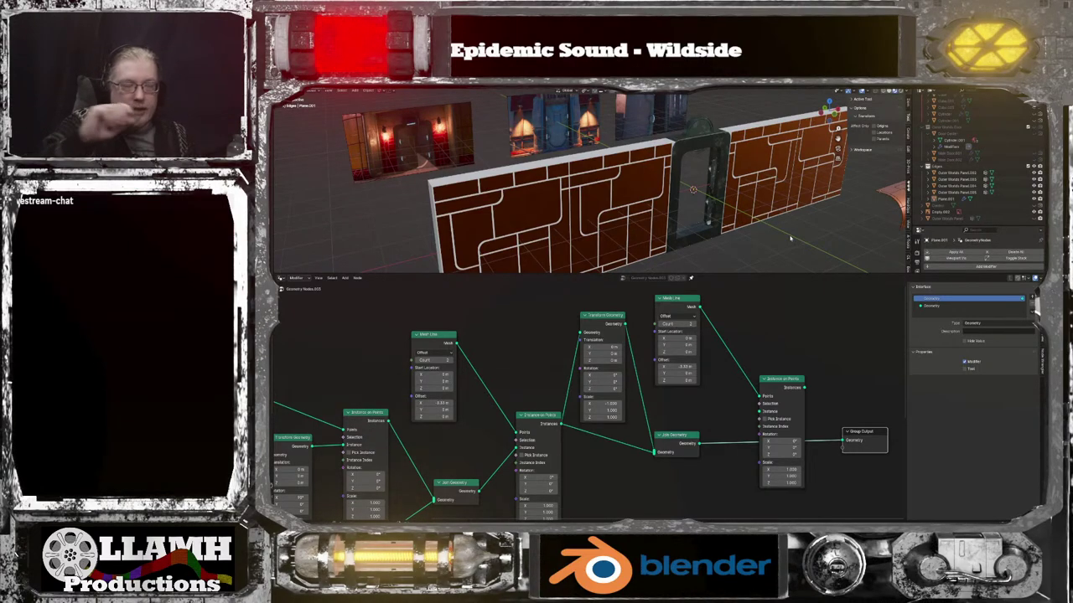
scroll(763, 325, "down", 2)
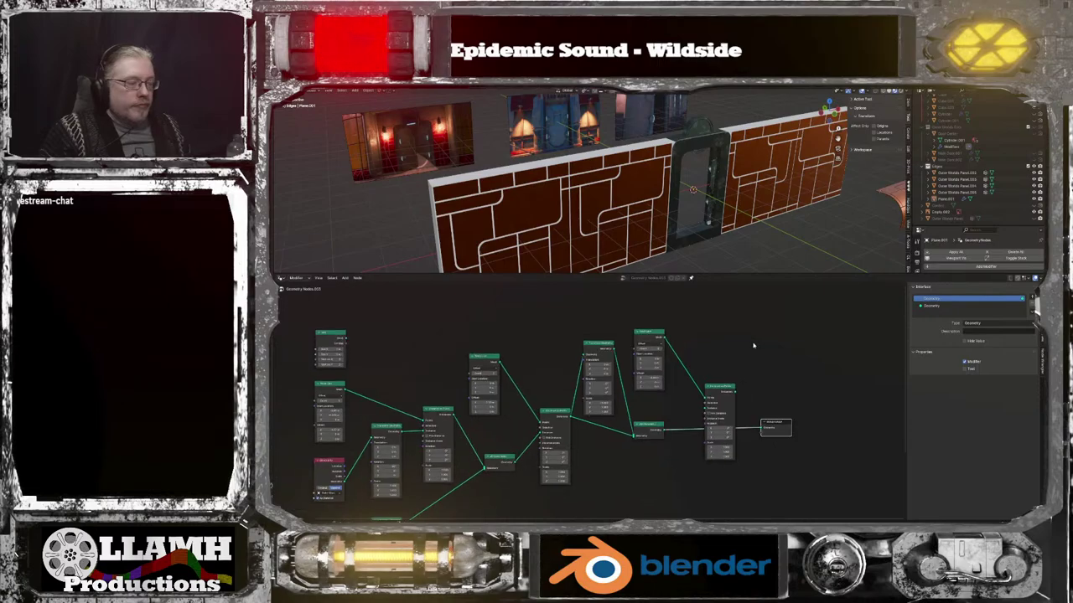
key("KP_1")
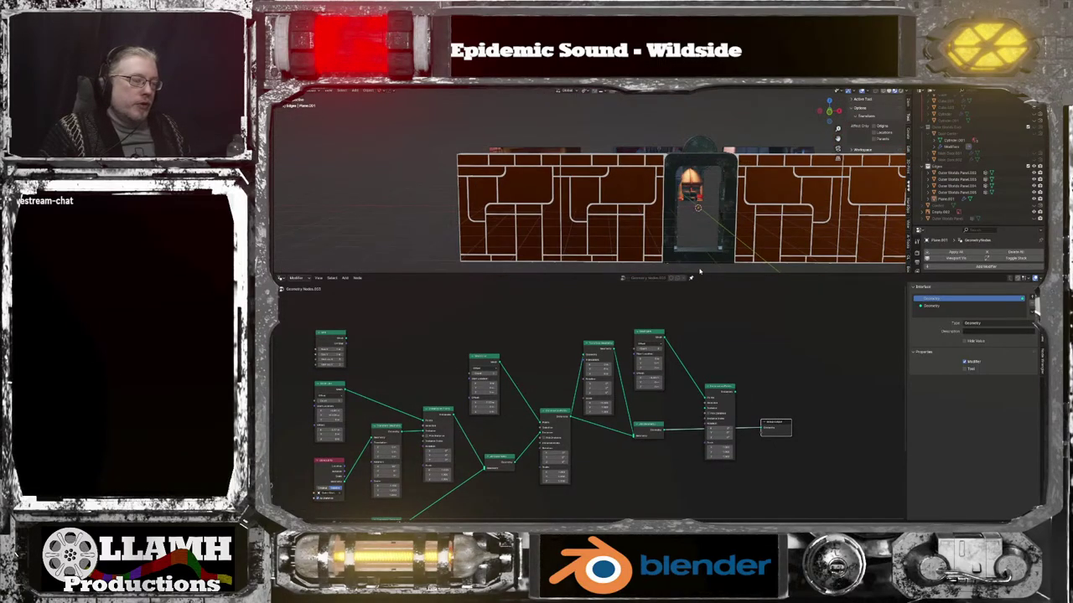
scroll(464, 374, "up", 4)
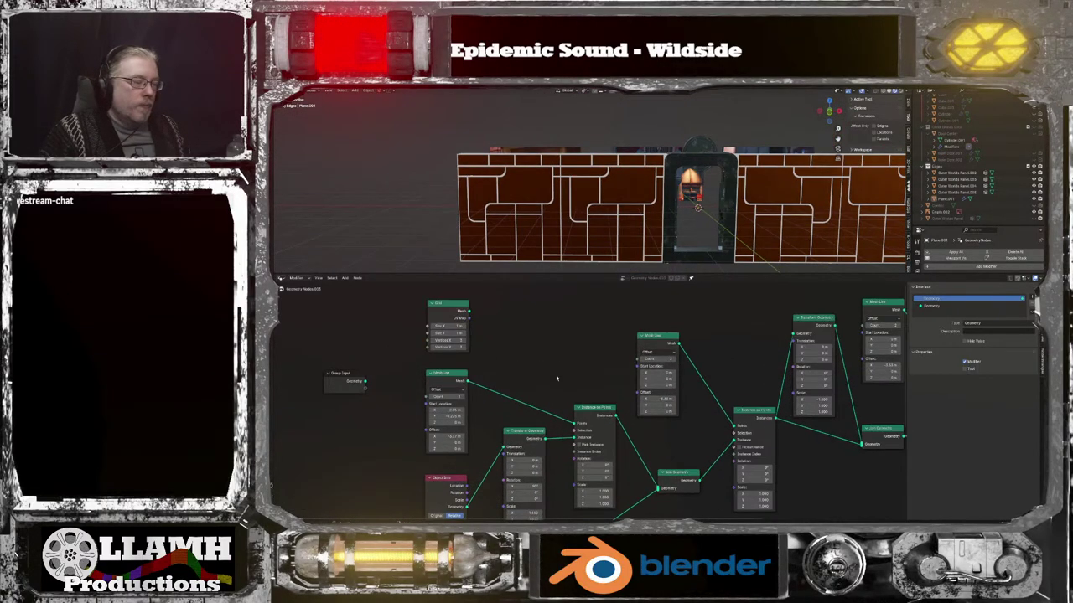
middle_click_drag(494, 384, 628, 397)
scroll(582, 415, "up", 4)
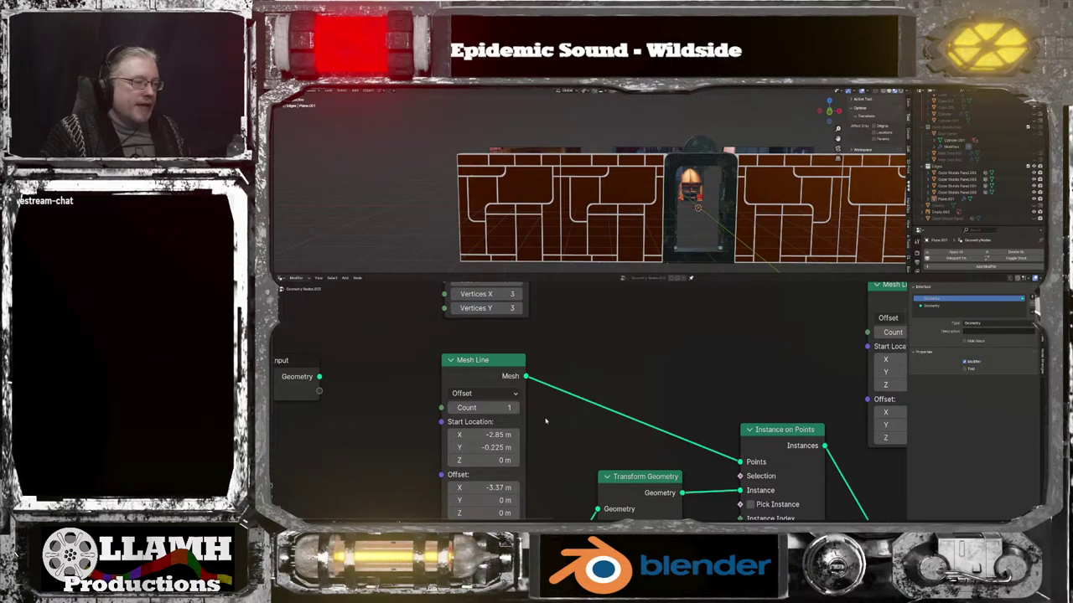
scroll(526, 427, "down", 4)
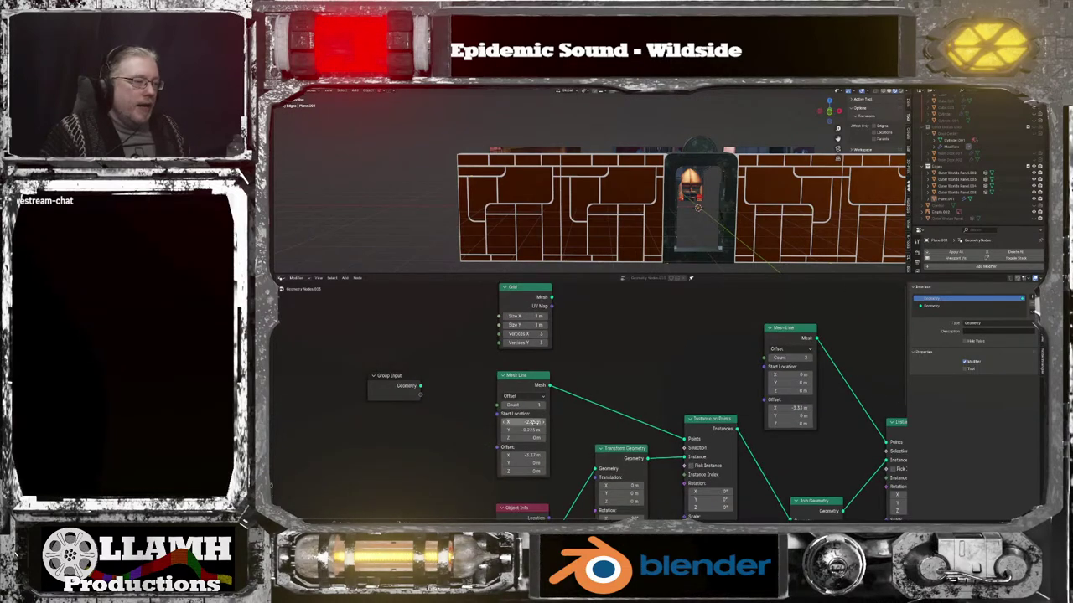
left_click(534, 422)
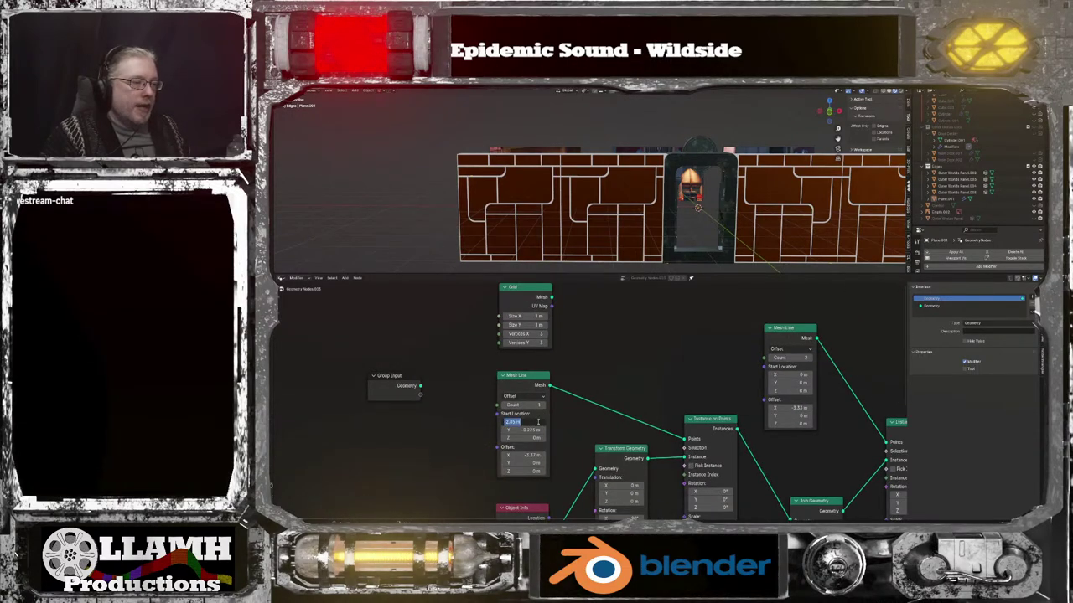
type("0")
key("Tab")
type("0")
key("Tab")
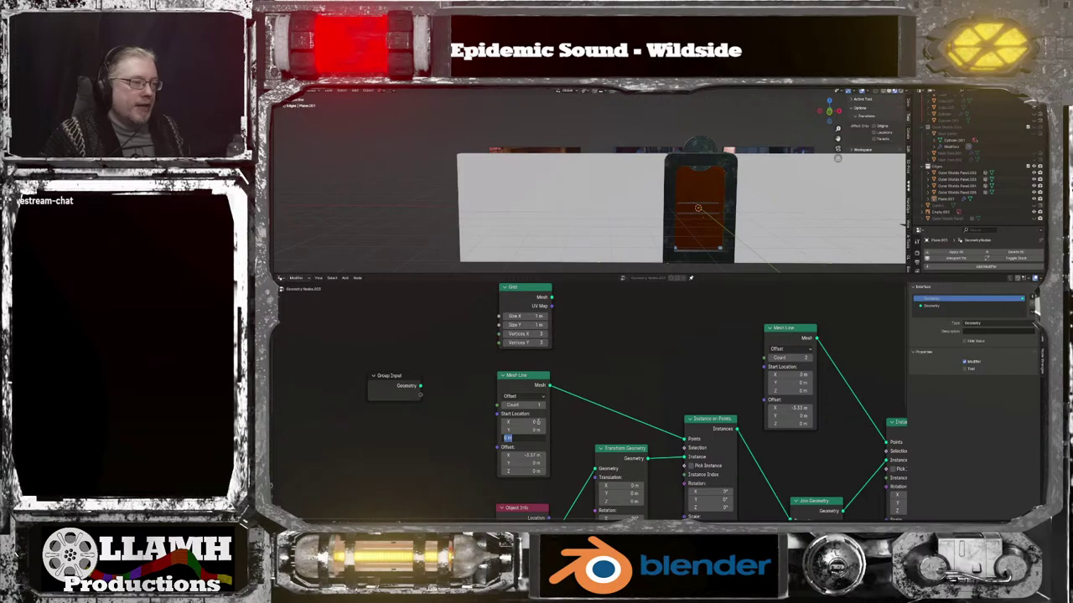
key("Return")
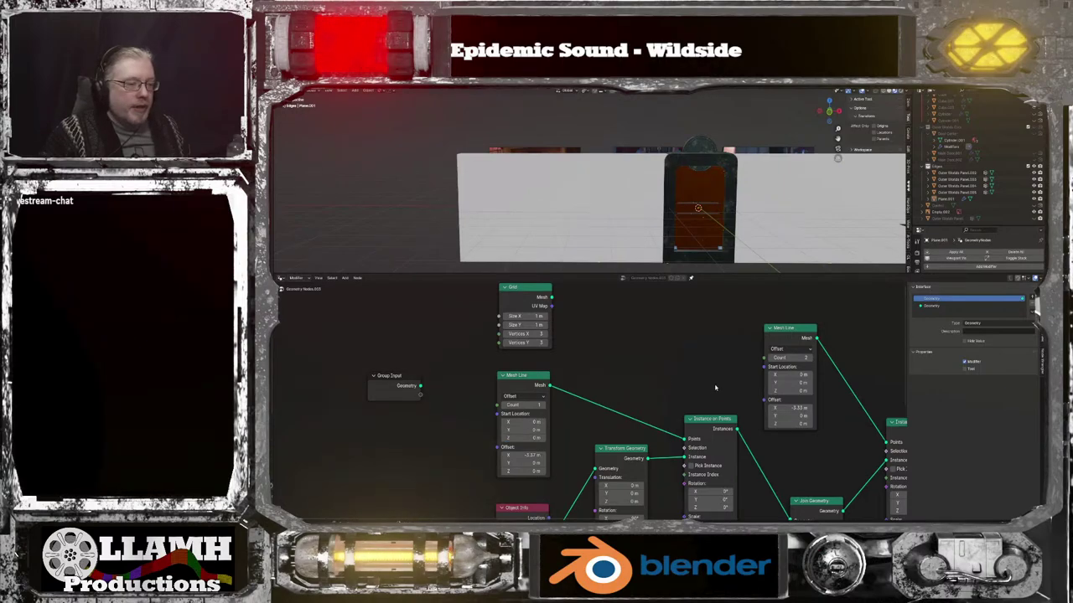
Connect the first Join Geometry directly to Group Output and set Translation X of the Cube's Transform Geometry to 0 m
scroll(629, 402, "down", 6)
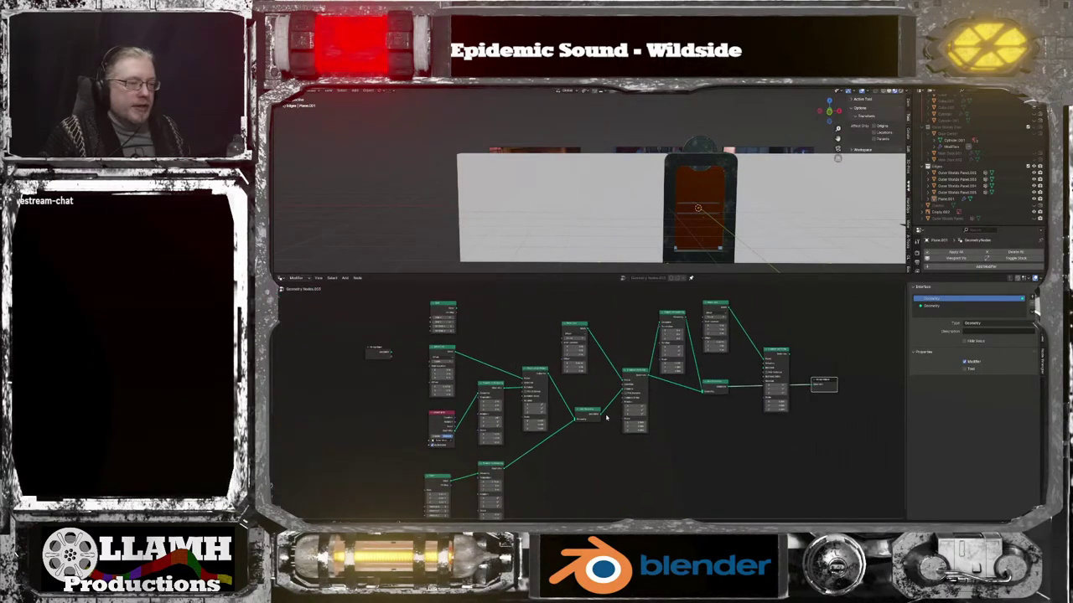
left_click_drag(605, 416, 814, 387)
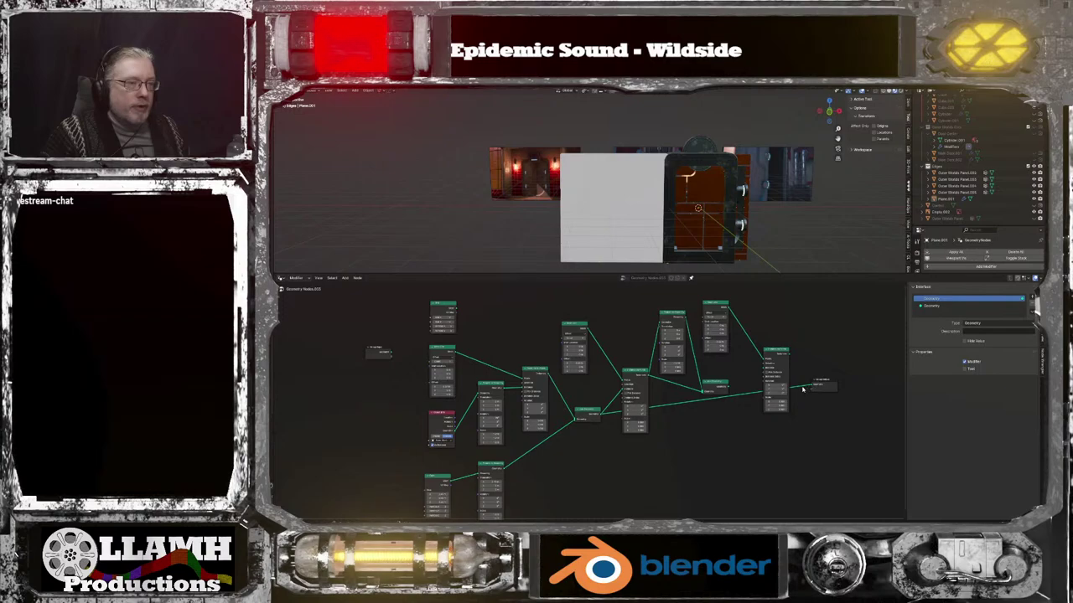
scroll(521, 478, "up", 5)
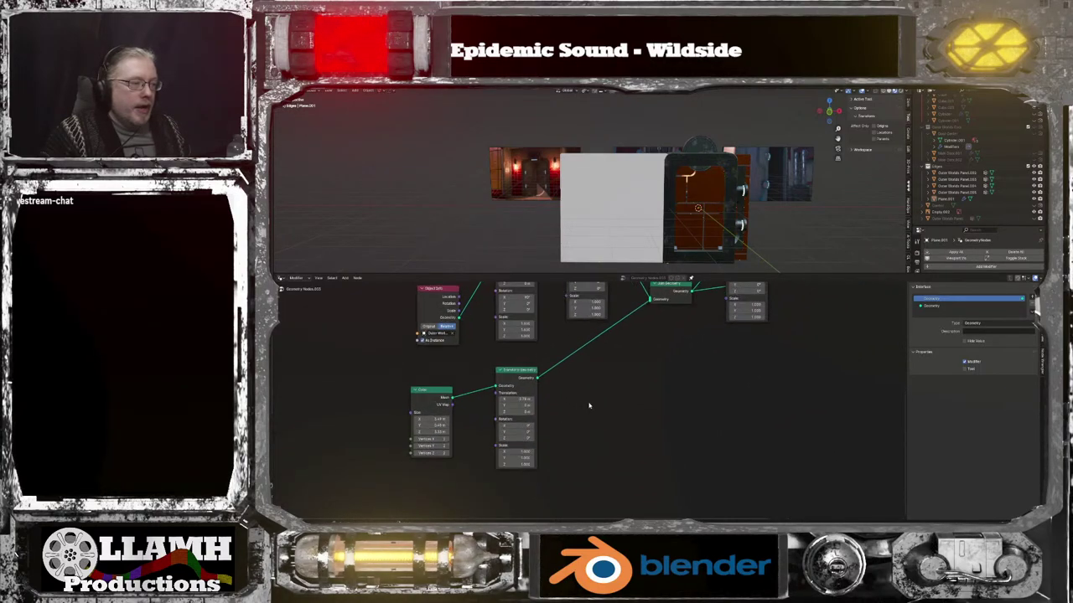
left_click(496, 398)
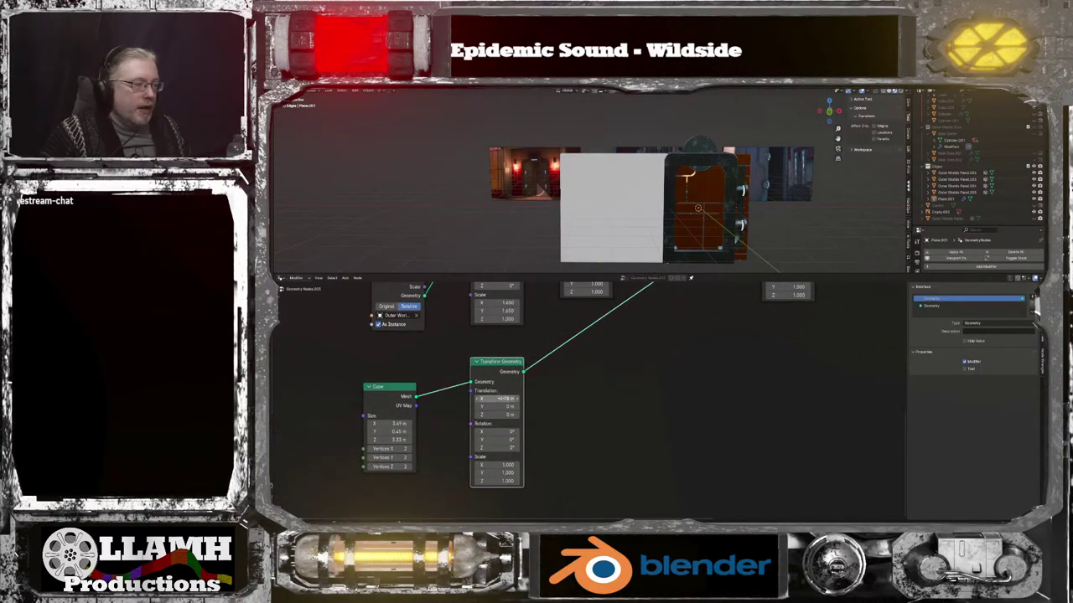
type("0")
key("Return")
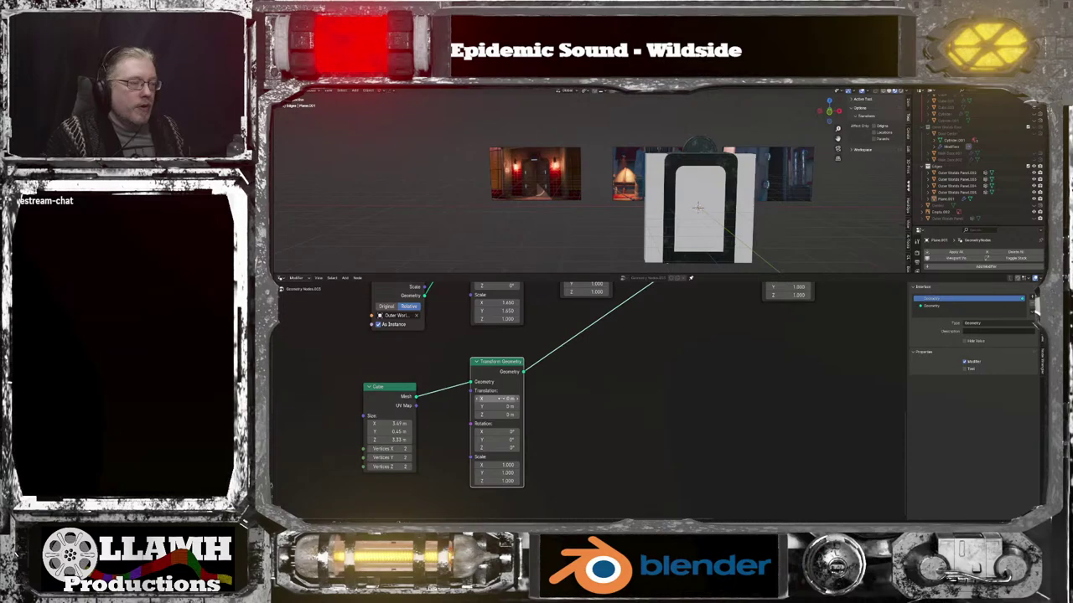
Examine the first Mesh Line's Start Location values and the Object Info and Cube branches of the node tree
middle_click_drag(665, 322, 725, 373)
middle_click_drag(635, 409, 640, 345)
scroll(604, 370, "up", 4)
middle_click_drag(499, 371, 543, 377)
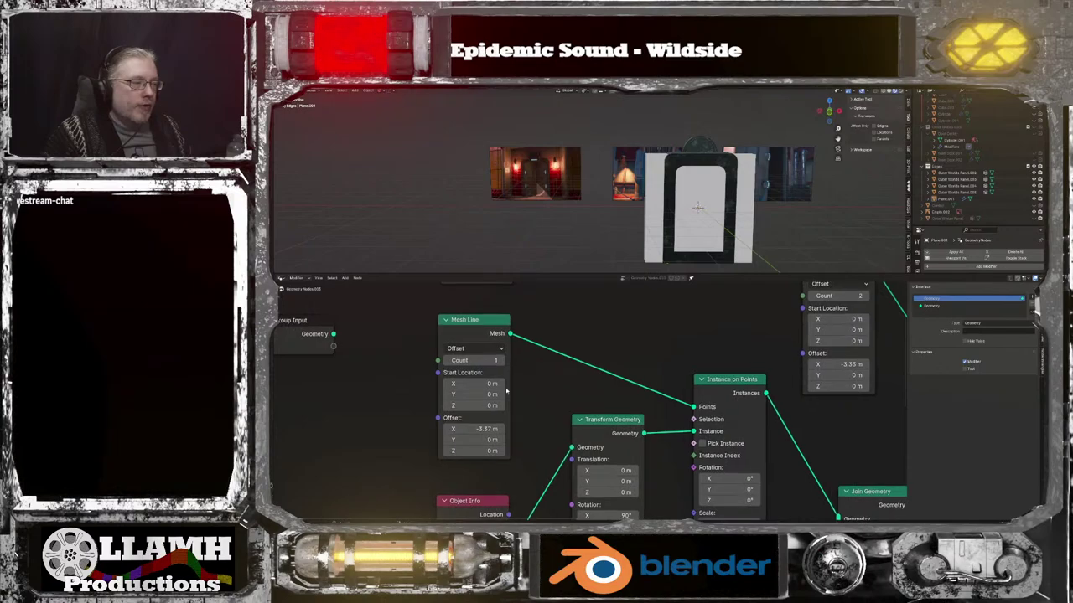
left_click(473, 394)
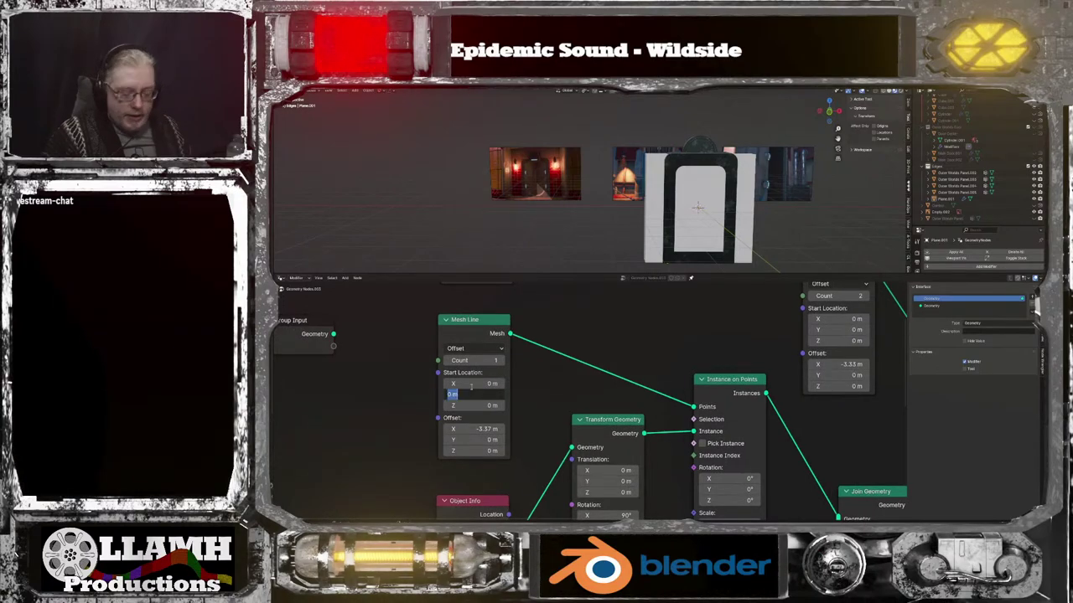
left_click(395, 428)
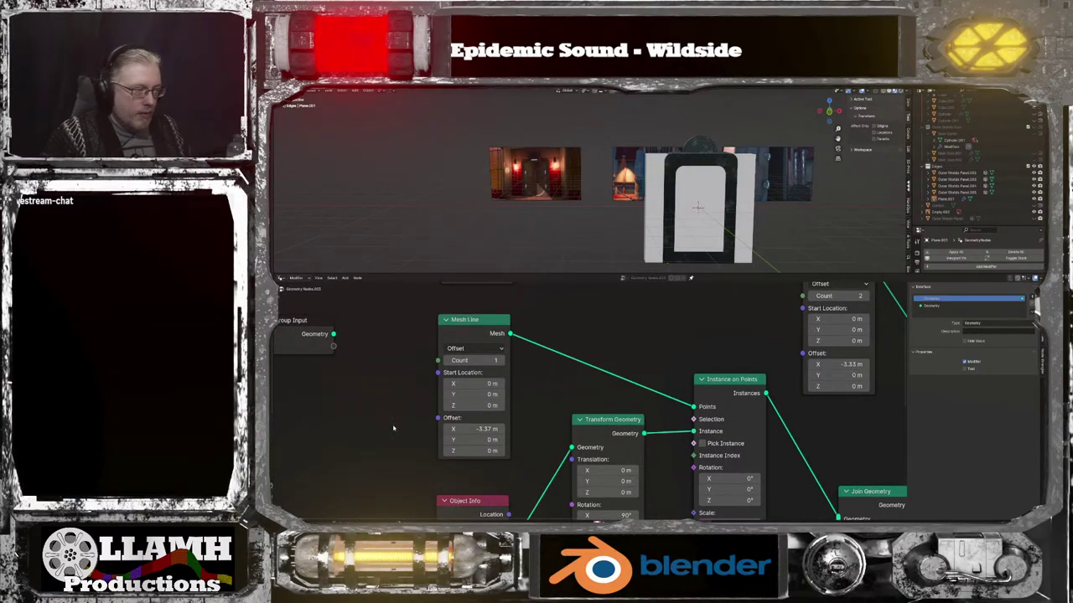
scroll(395, 428, "down", 6)
middle_click_drag(395, 429, 424, 287)
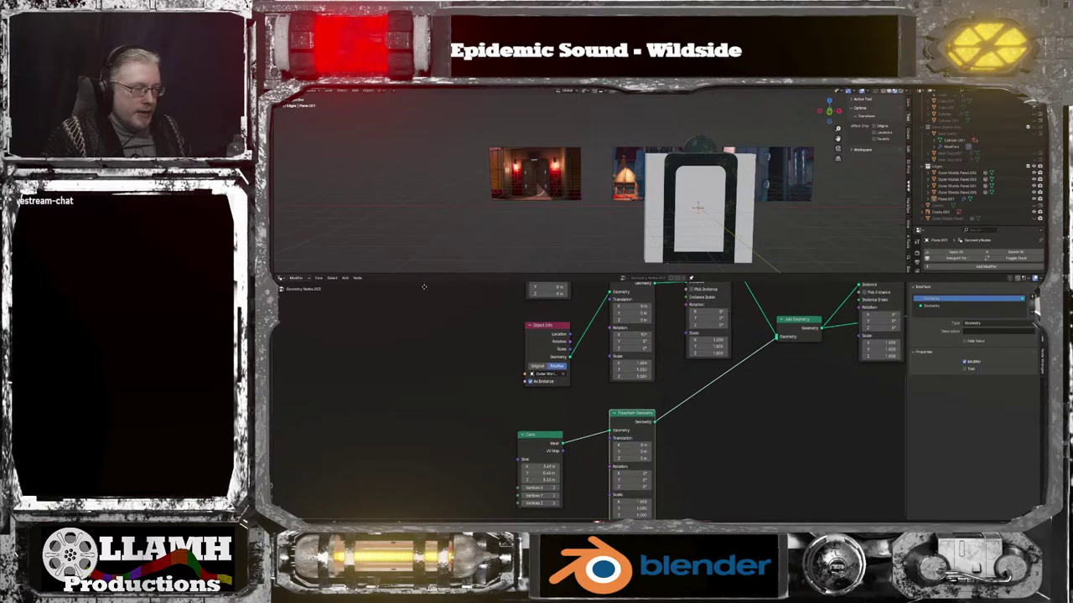
scroll(428, 317, "up", 1, "shift")
middle_click_drag(467, 409, 453, 576)
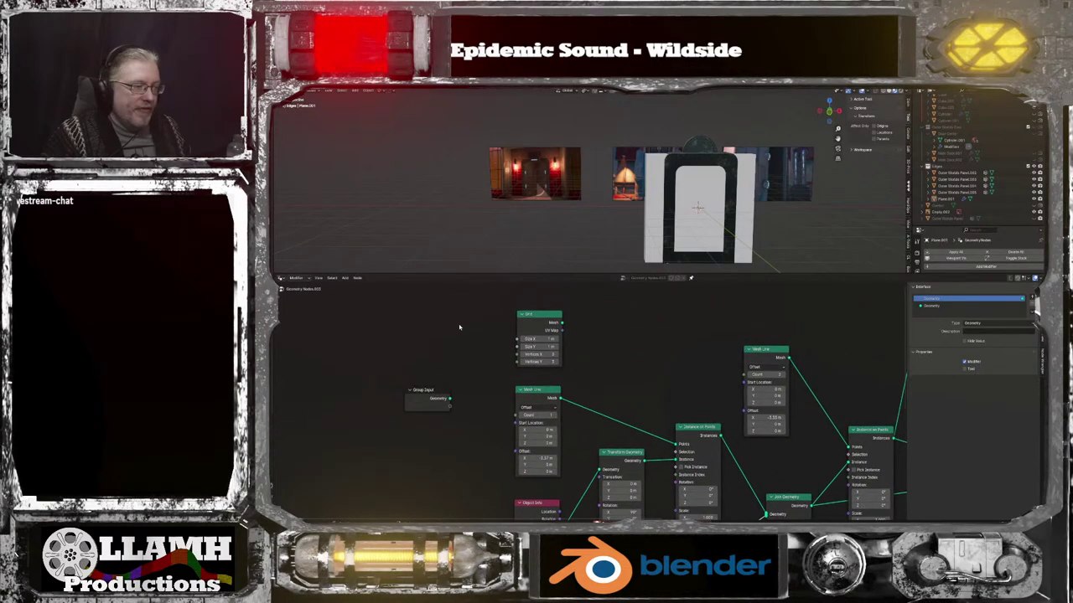
Set the first Mesh Line's Start Location Y to half of -0.45, giving -0.225 m
scroll(462, 328, "up", 5)
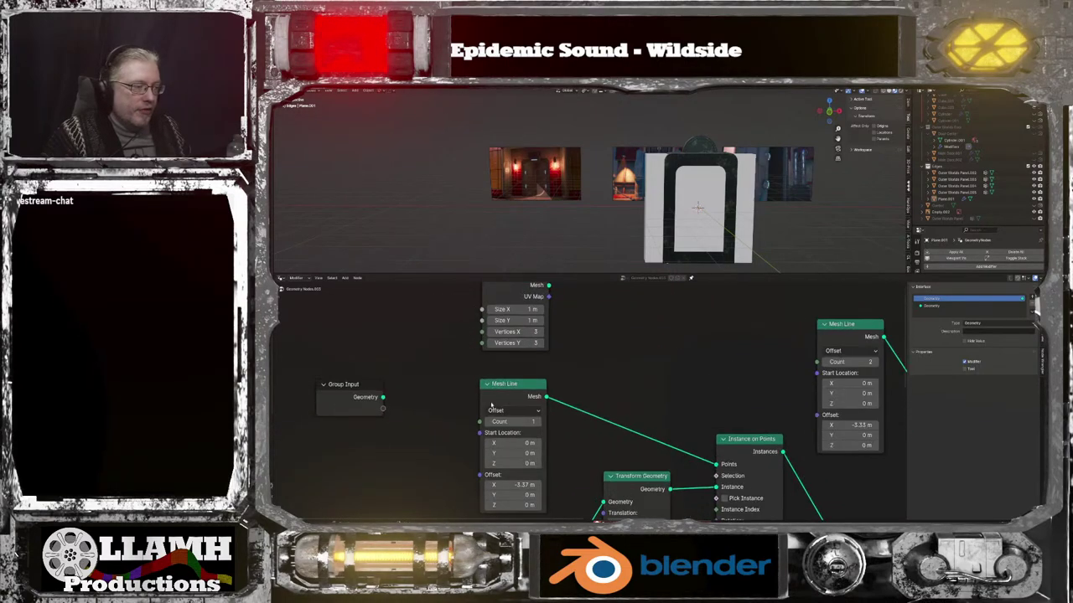
left_click(508, 452)
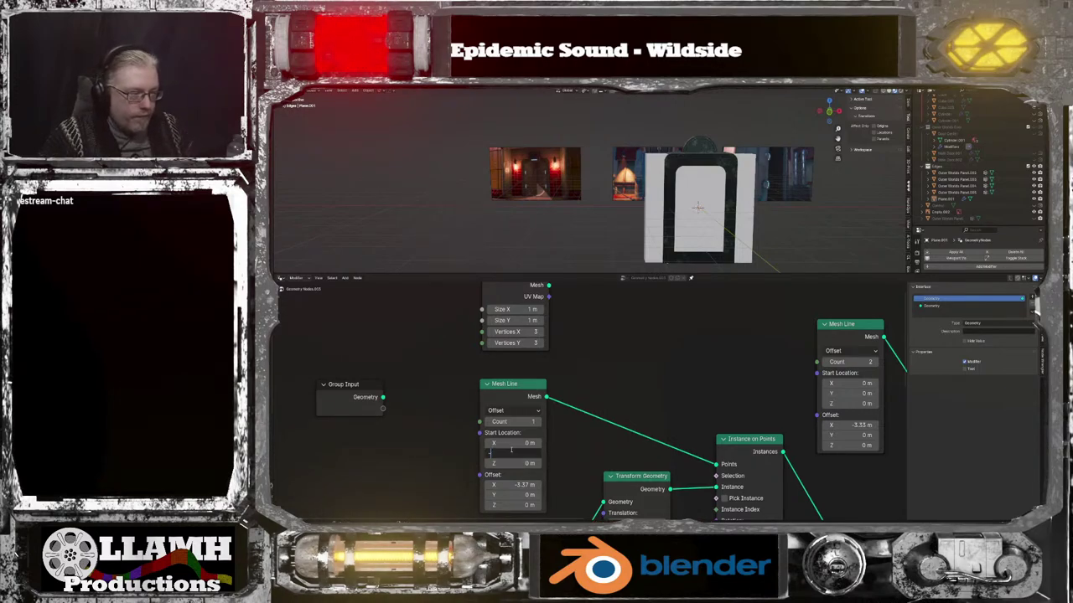
type("-34")
key("BackSpace")
key("BackSpace")
type(".45")
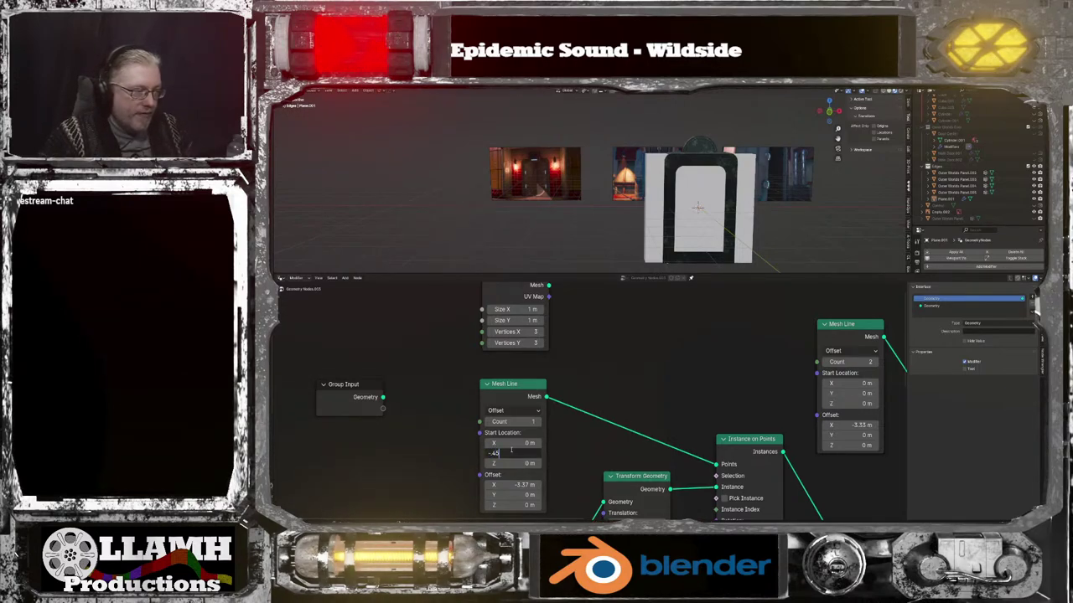
type("/2")
key("Return")
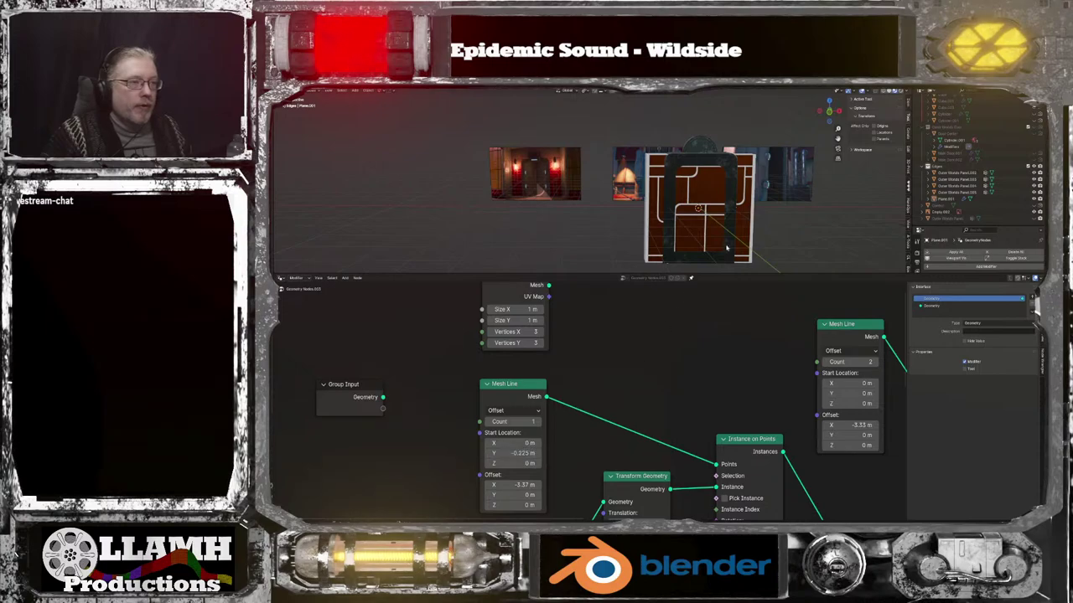
Set the Size X of the Cube node to 3.33 m, checking the panel section in front view
key("KP_1")
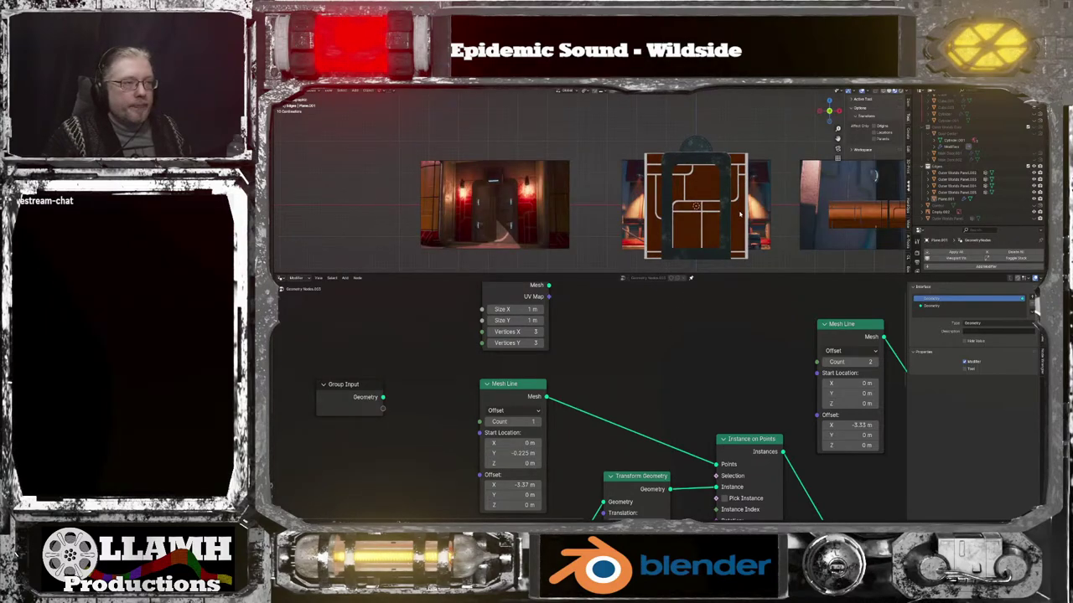
scroll(740, 215, "up", 2)
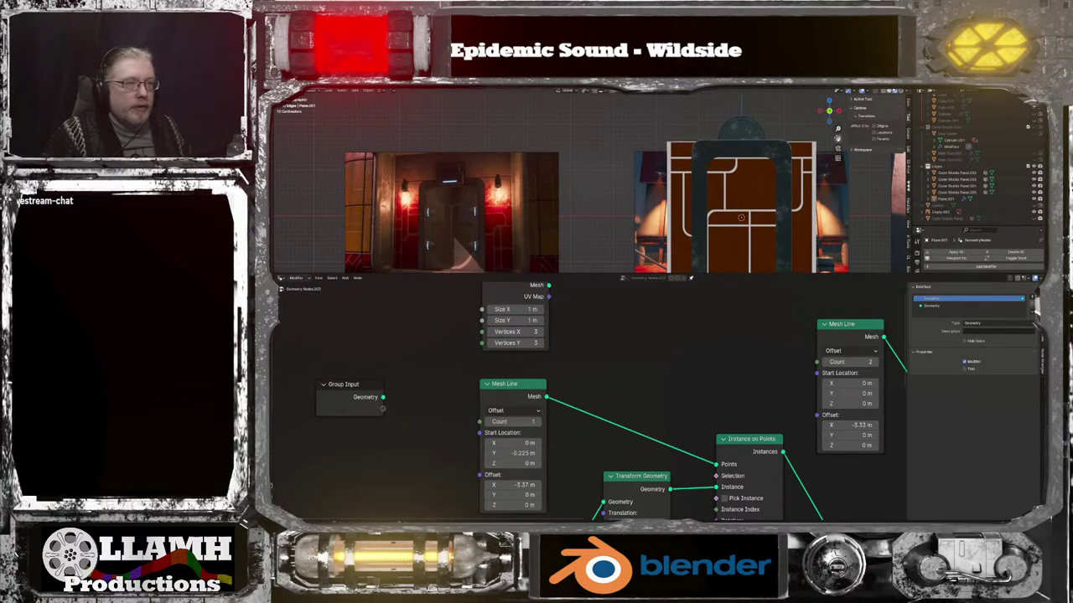
middle_click_drag(740, 215, 615, 212, "shift")
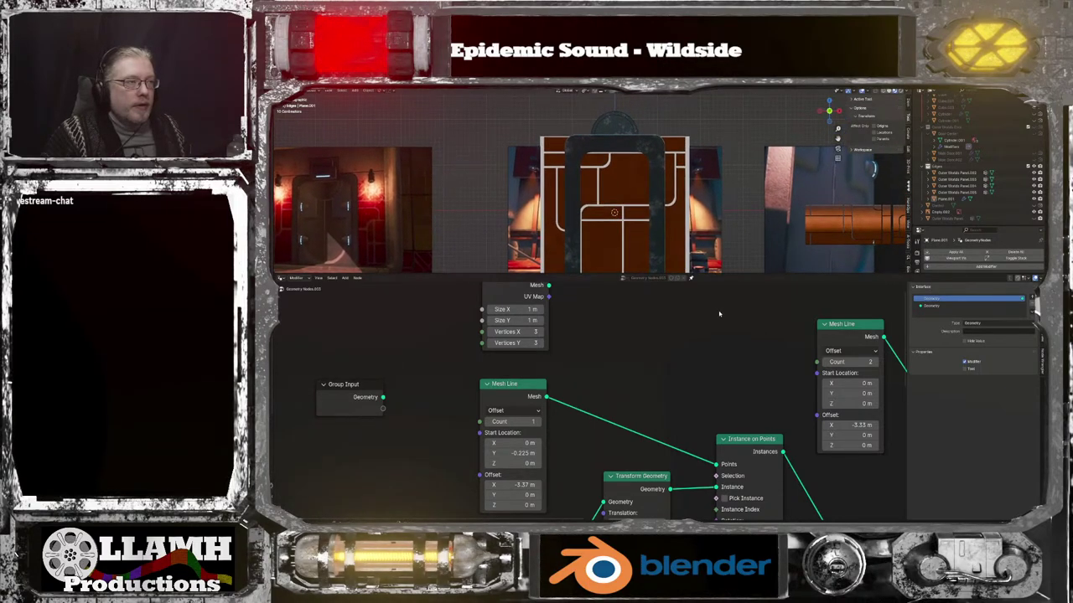
scroll(719, 314, "up", 1)
scroll(712, 212, "up", 2)
middle_click_drag(627, 399, 648, 182)
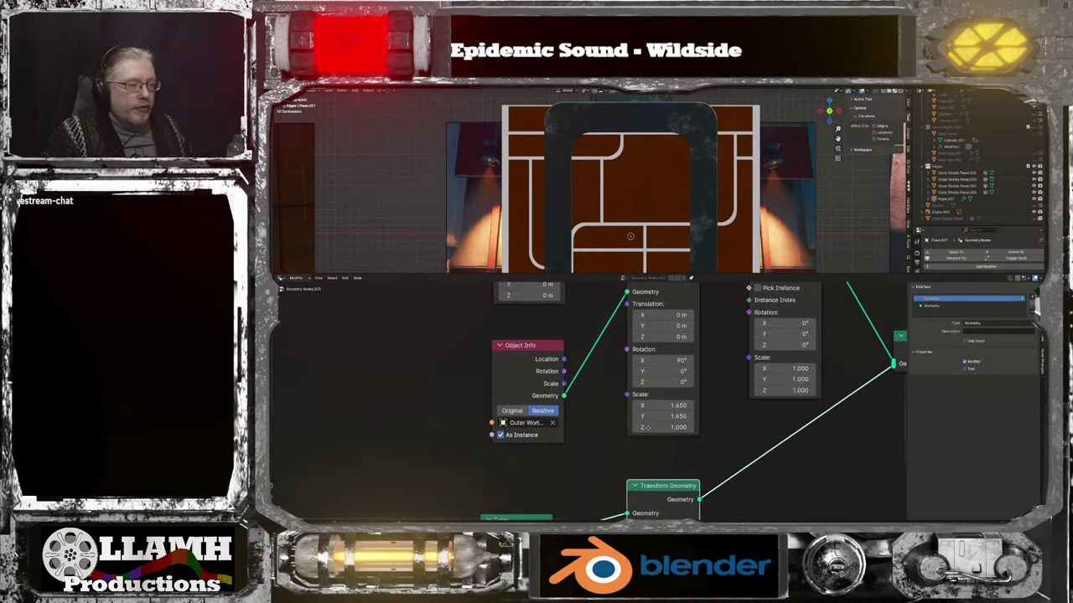
middle_click_drag(582, 493, 615, 352)
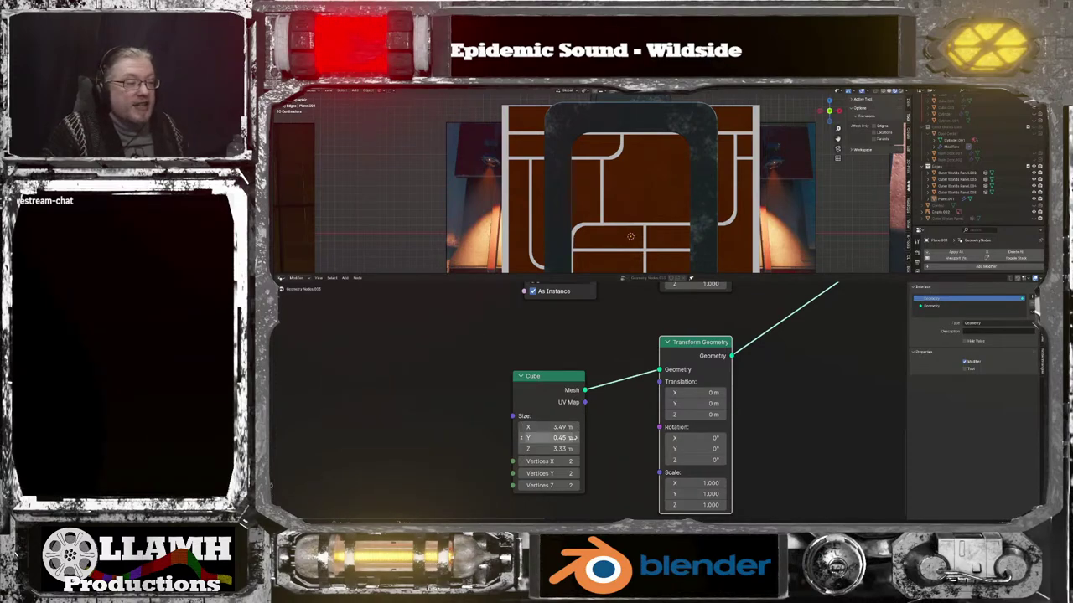
left_click_drag(564, 425, 544, 425)
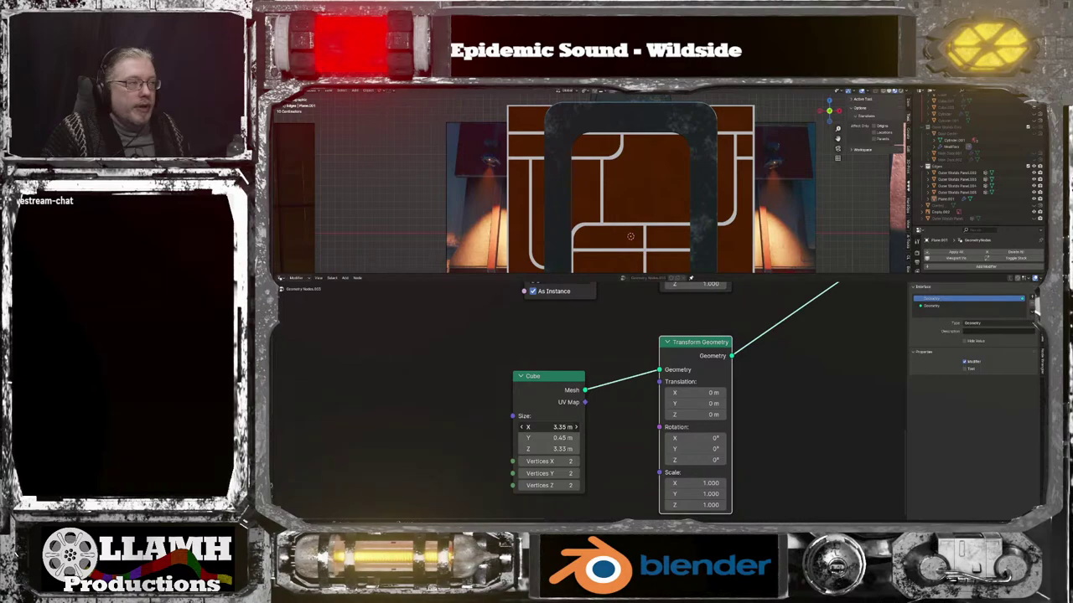
left_click(553, 427)
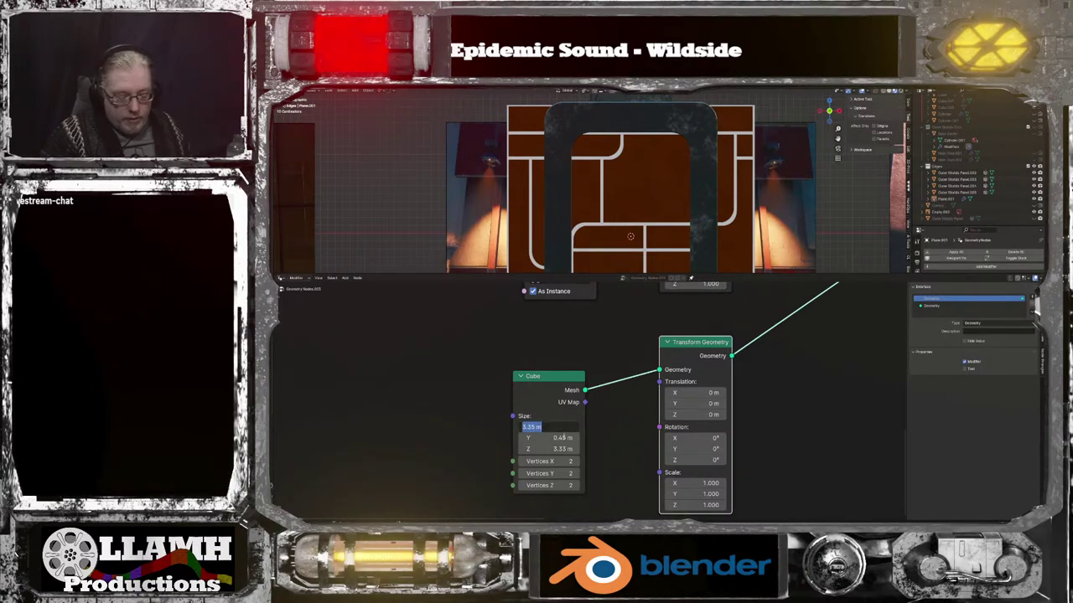
type(".33")
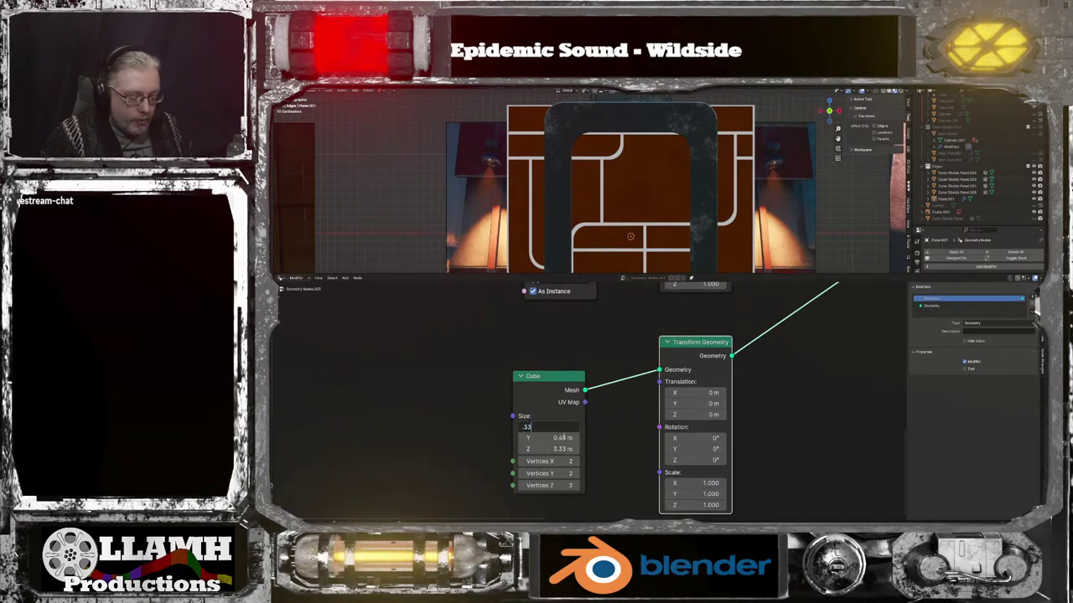
key("Return")
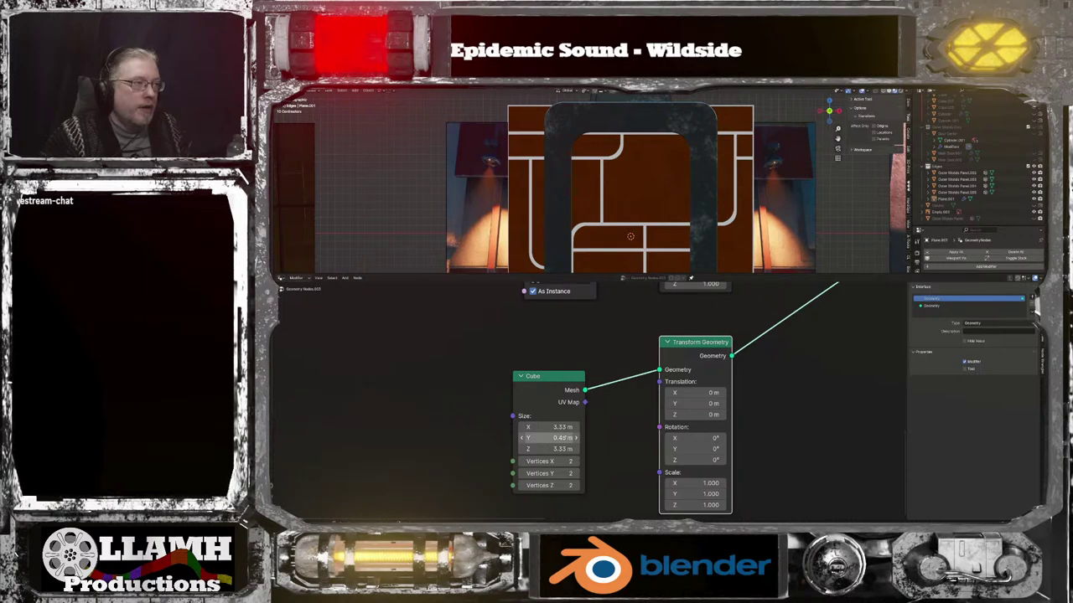
Examine the resized wall section from an angle and the downstream Mesh Line, Instance on Points and mirroring Transform Geometry nodes
scroll(662, 222, "down", 1)
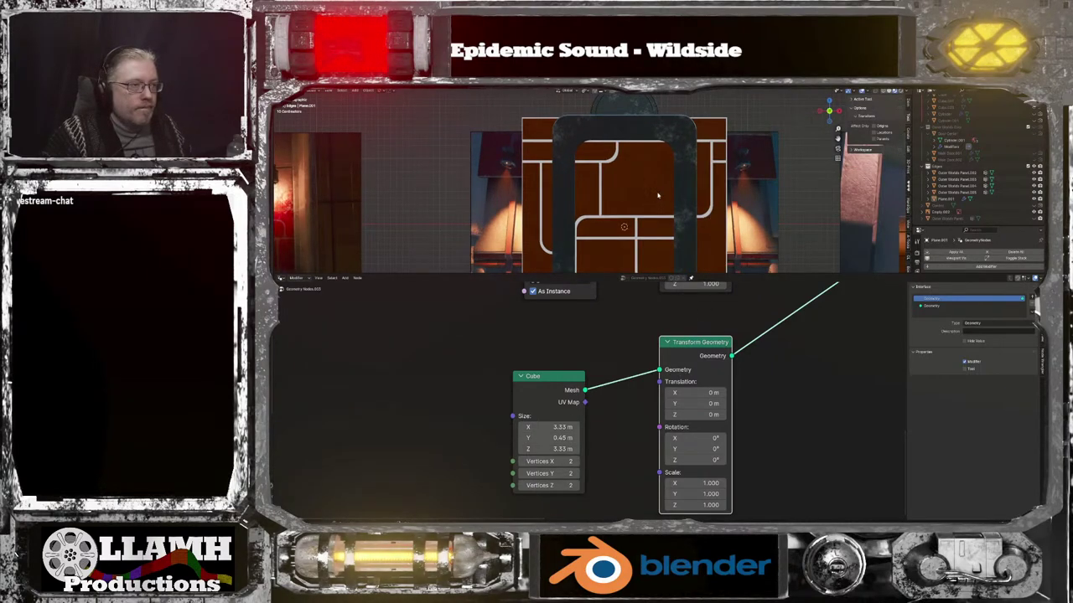
middle_click_drag(657, 197, 686, 212)
scroll(686, 211, "down", 4)
scroll(790, 393, "down", 2)
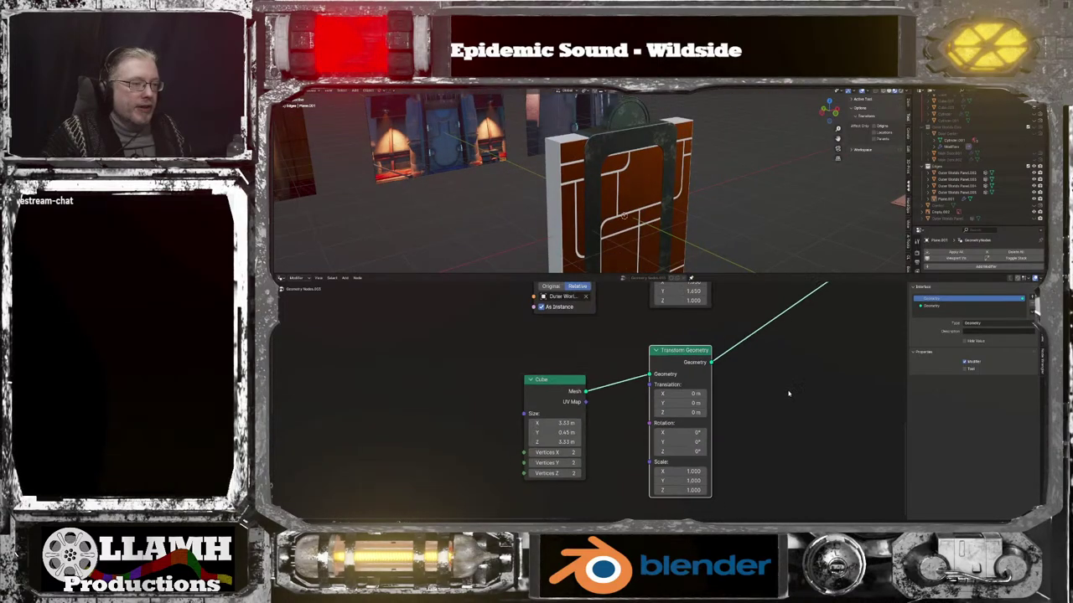
middle_click_drag(788, 398, 397, 381)
middle_click_drag(658, 472, 619, 477)
scroll(619, 477, "down", 1)
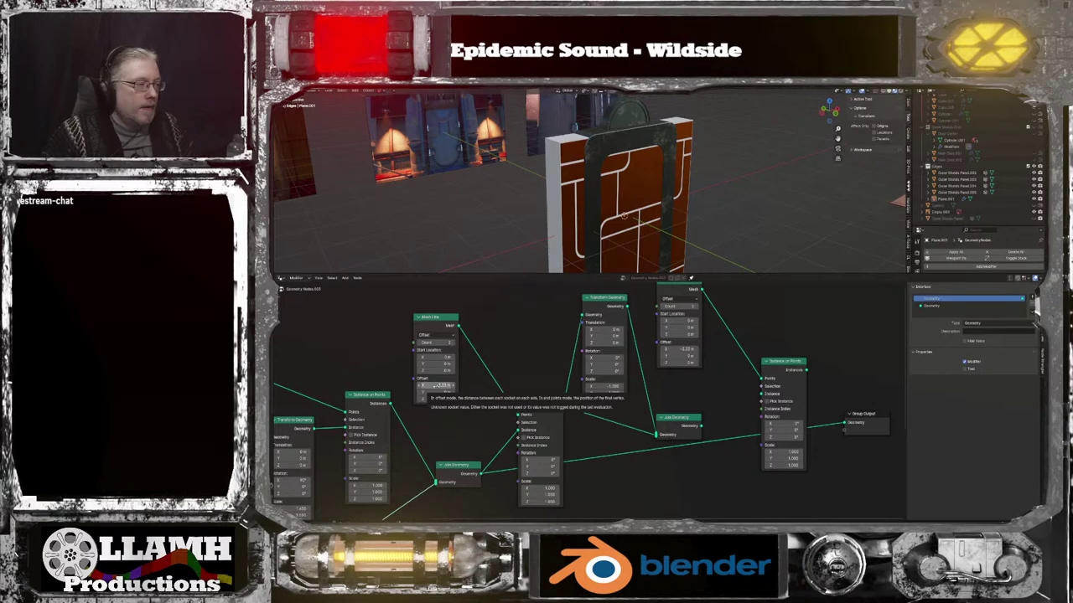
left_click(438, 337)
left_click(438, 338)
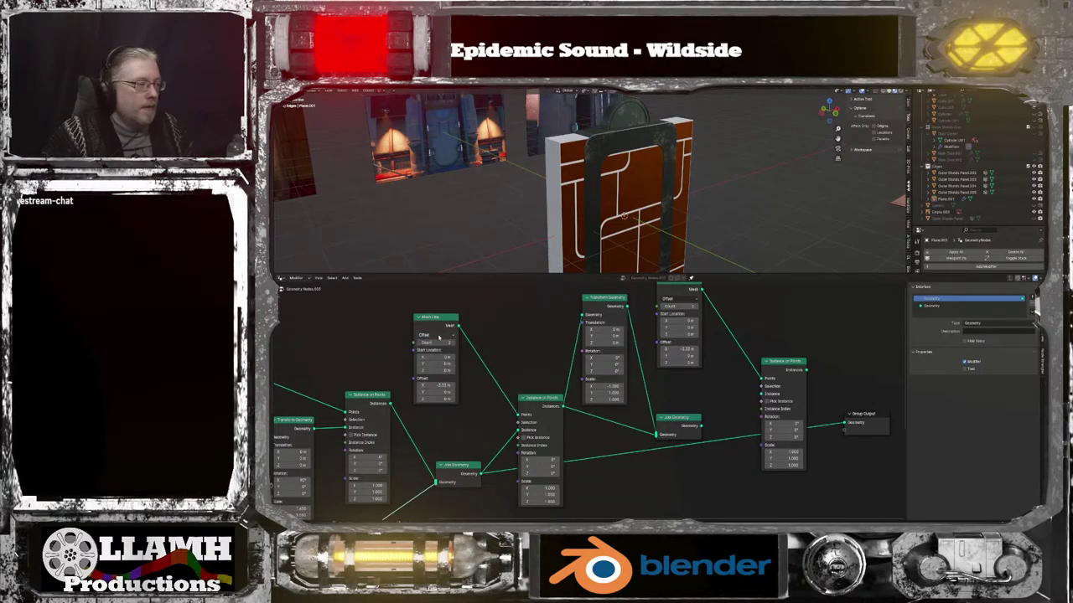
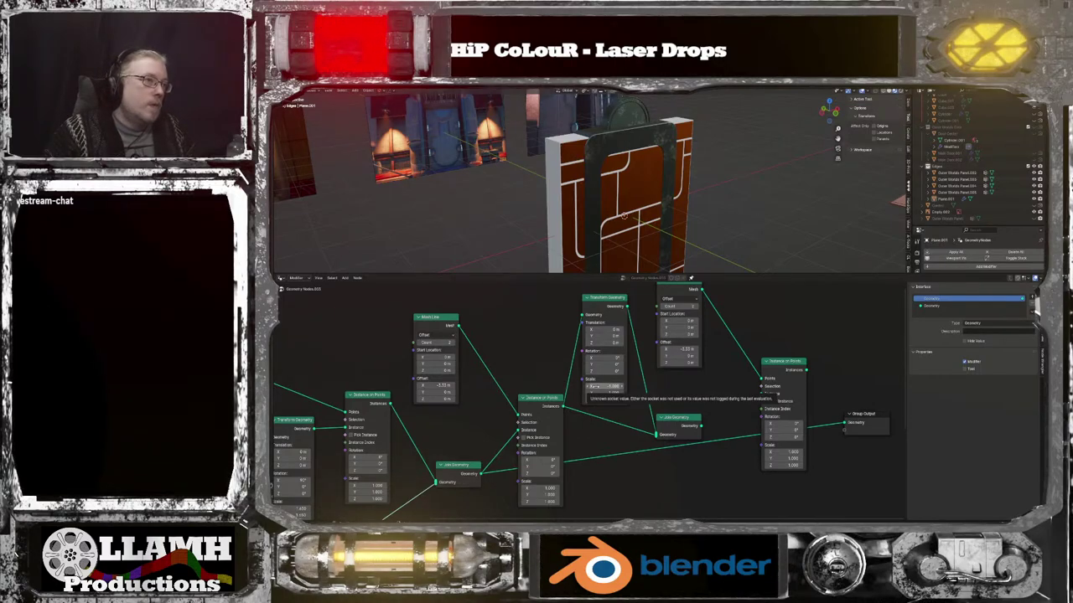
scroll(591, 388, "down", 1)
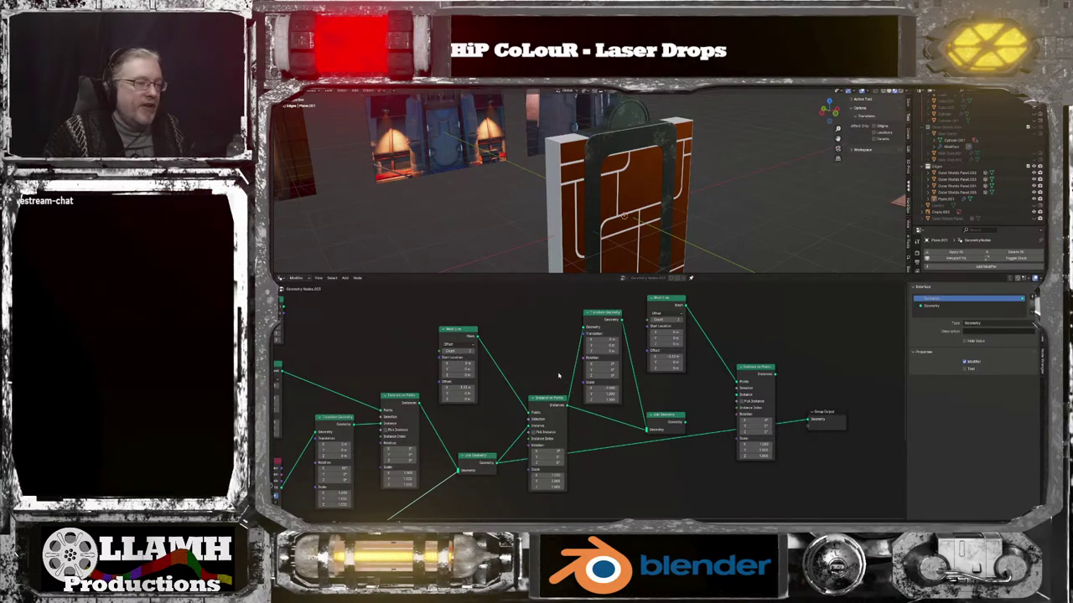
Move the nodes from the second Instance on Points onward upward, excluding Group Output, and connect the second Join Geometry to Group Output
left_click_drag(538, 364, 752, 433)
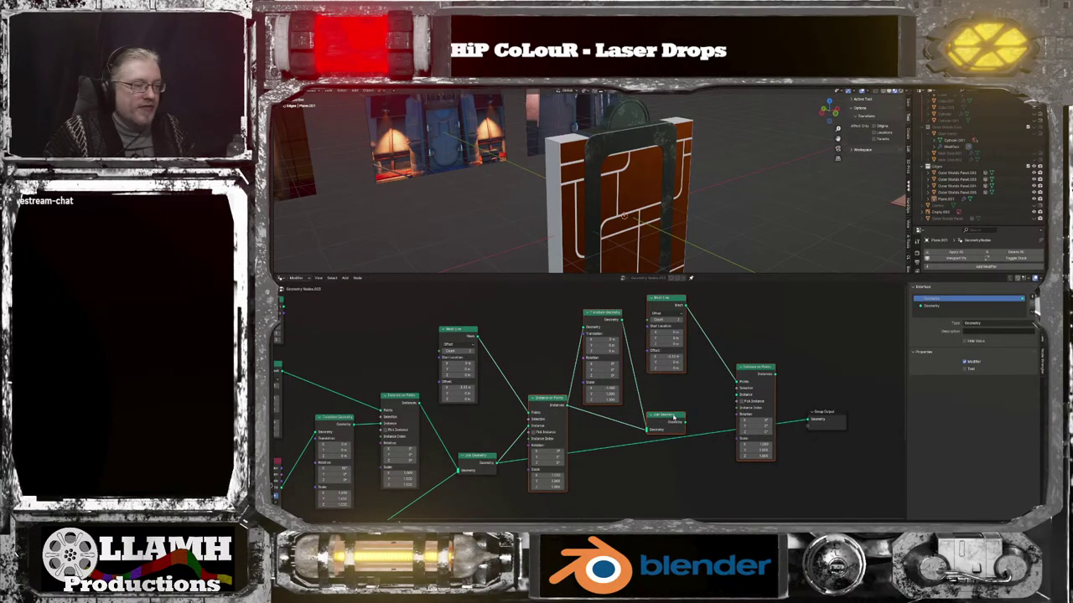
left_click_drag(672, 414, 661, 355)
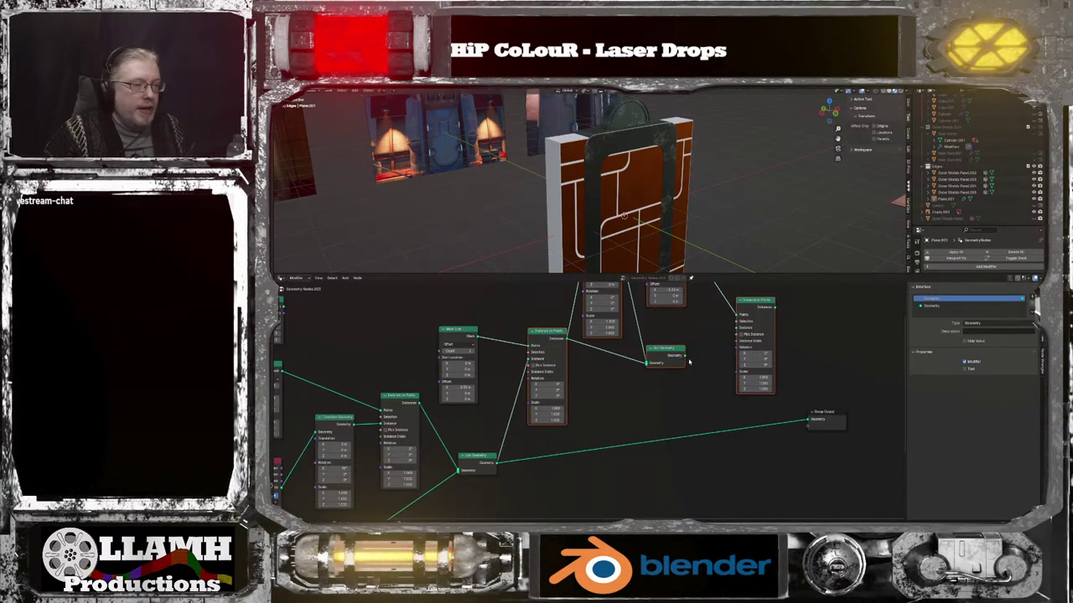
left_click_drag(686, 357, 809, 419)
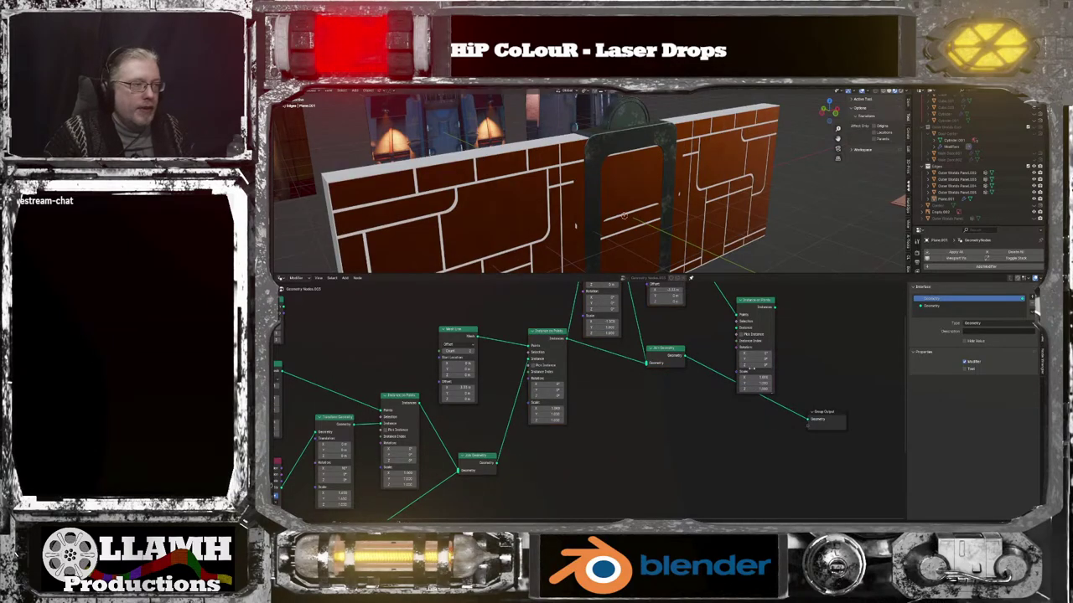
scroll(691, 211, "up", 3)
middle_click_drag(691, 211, 653, 207)
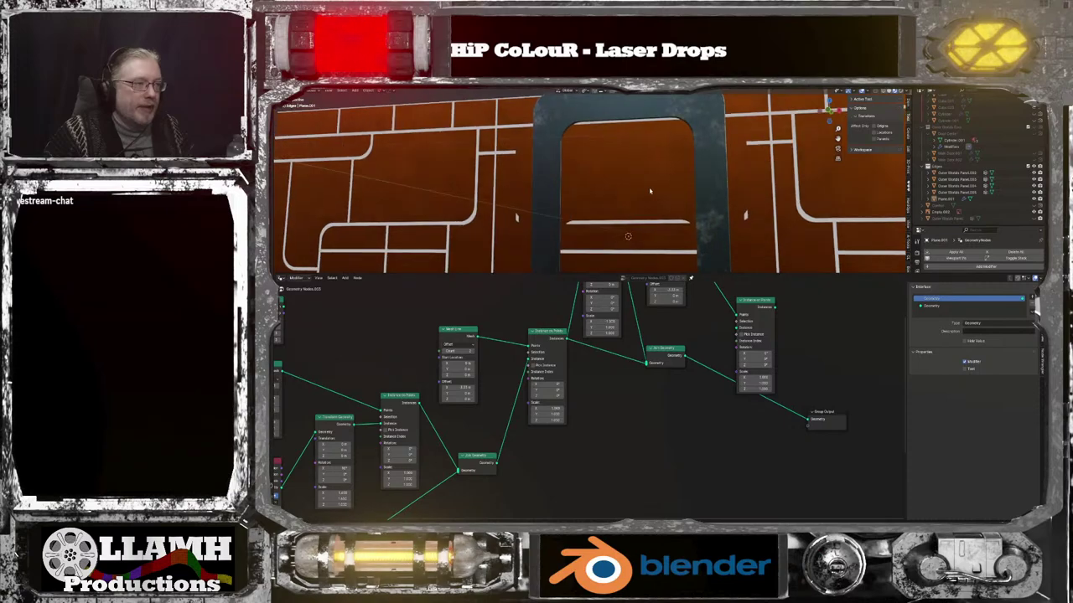
middle_click_drag(613, 427, 614, 433)
scroll(613, 432, "up", 3)
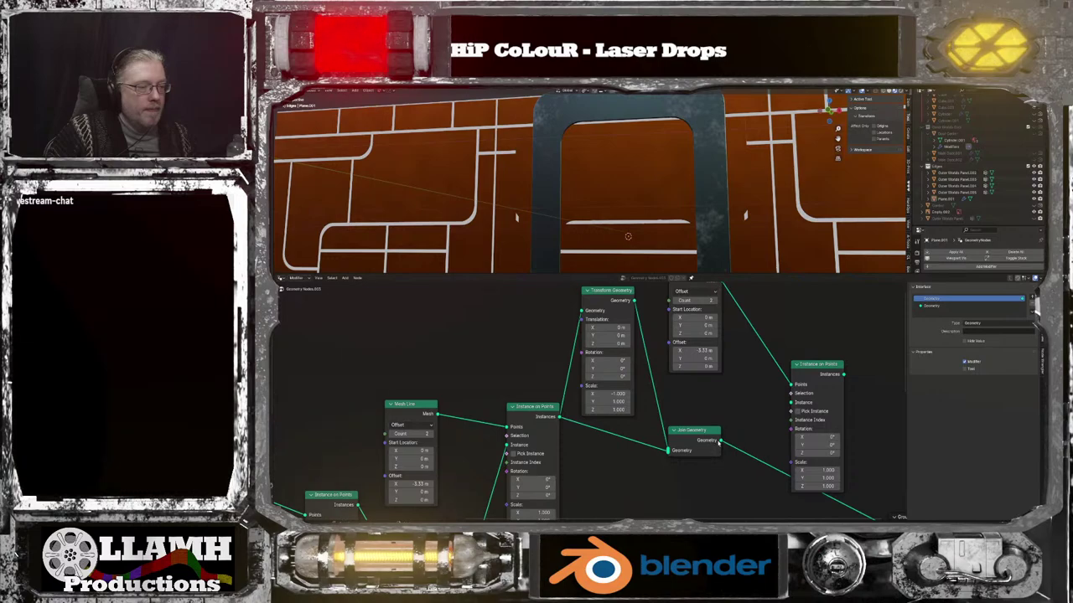
Connect the second Instance on Points node directly to Group Output, bypassing the mirroring Transform Geometry and Join Geometry
left_click_drag(720, 442, 736, 464)
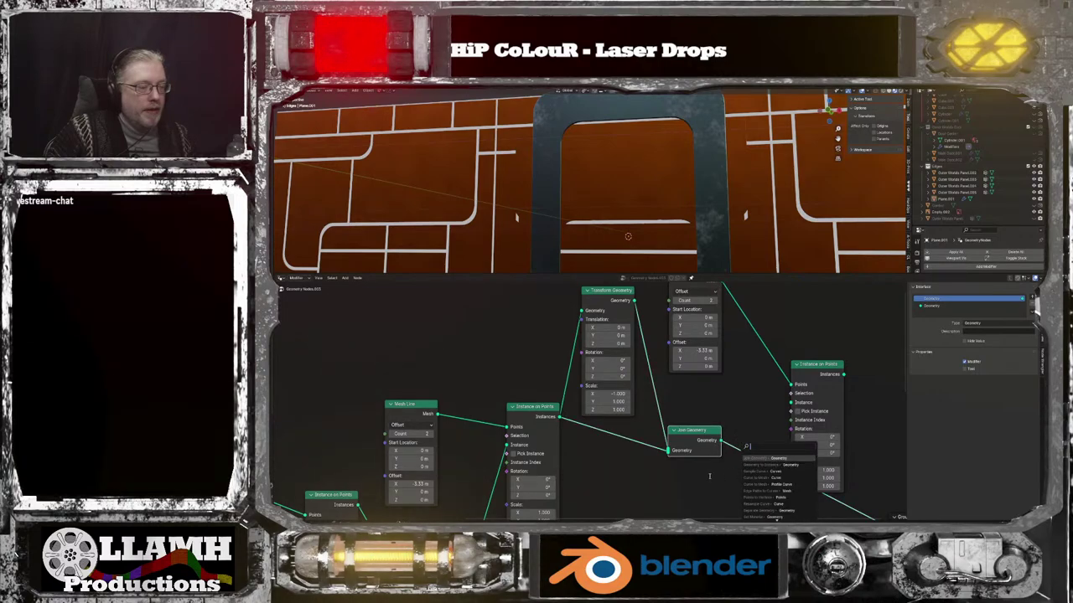
scroll(739, 471, "down", 2)
middle_click_drag(679, 451, 686, 423)
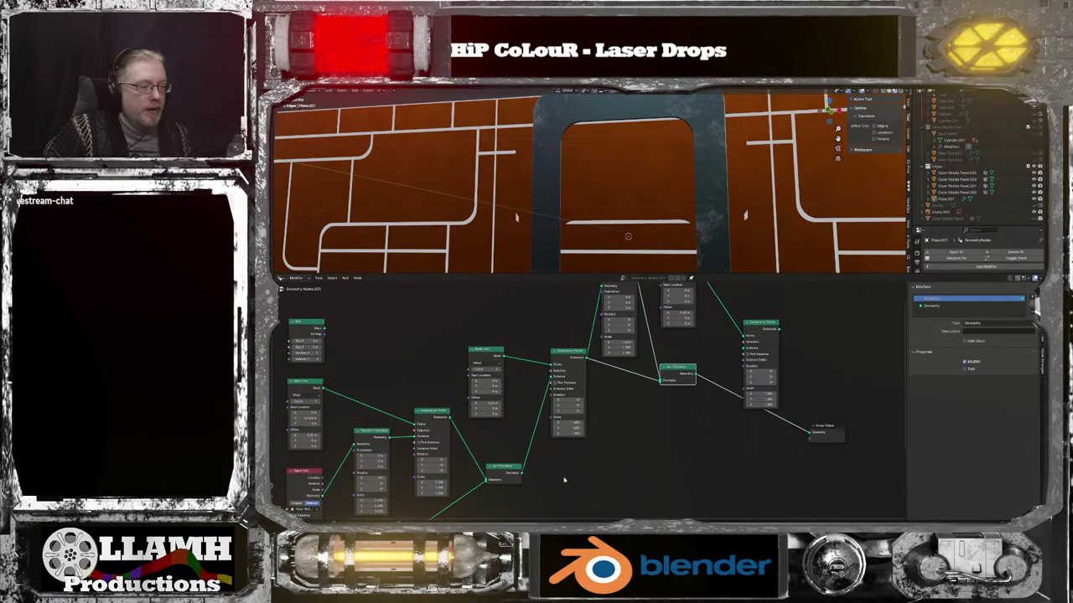
left_click_drag(522, 471, 706, 503)
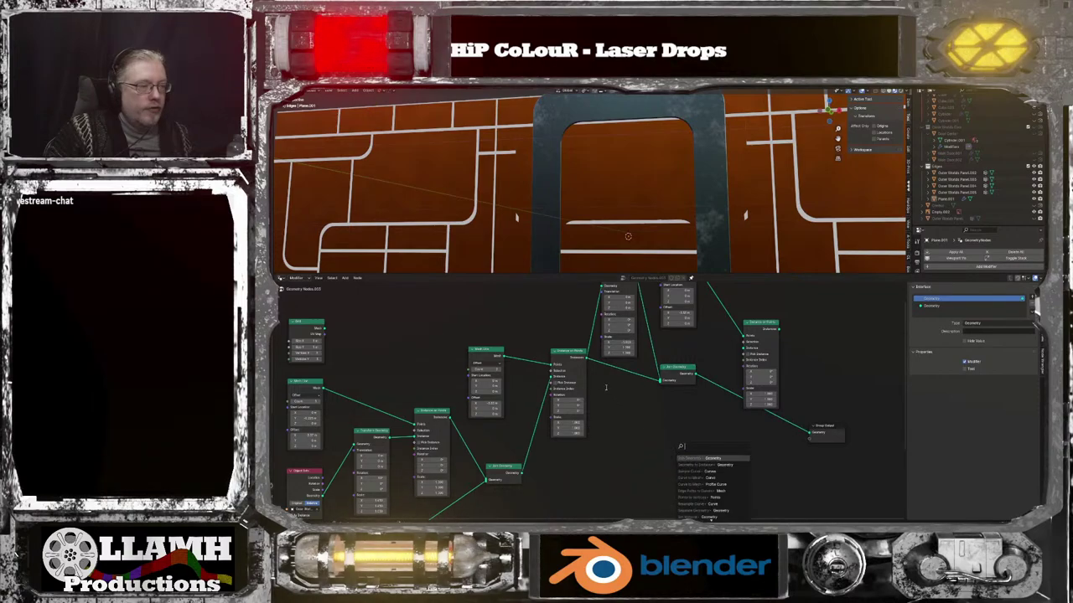
left_click_drag(587, 359, 810, 433)
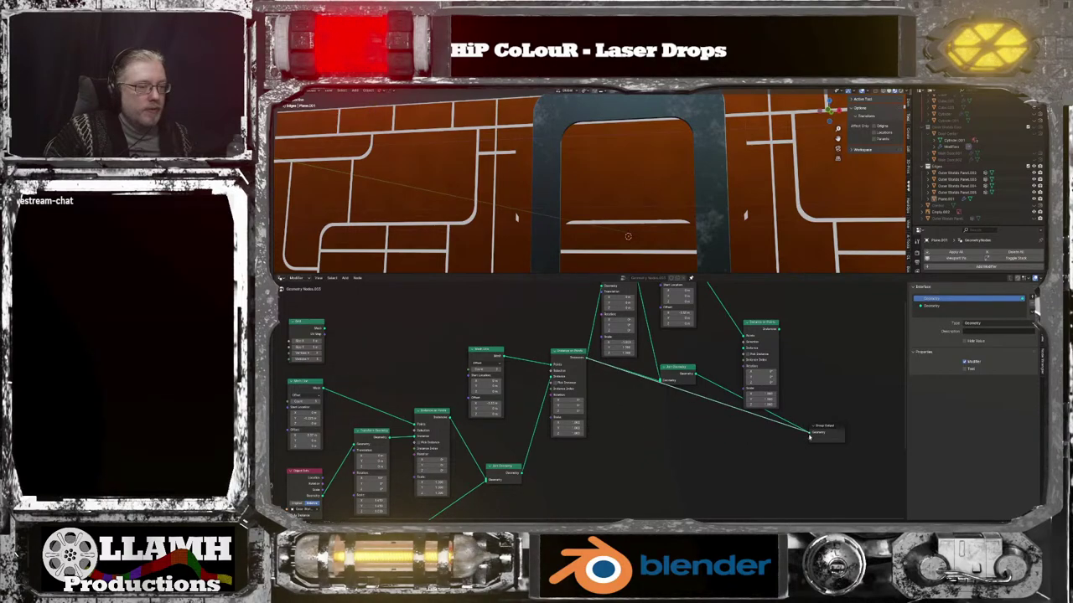
scroll(638, 210, "down", 3)
middle_click_drag(637, 201, 630, 95)
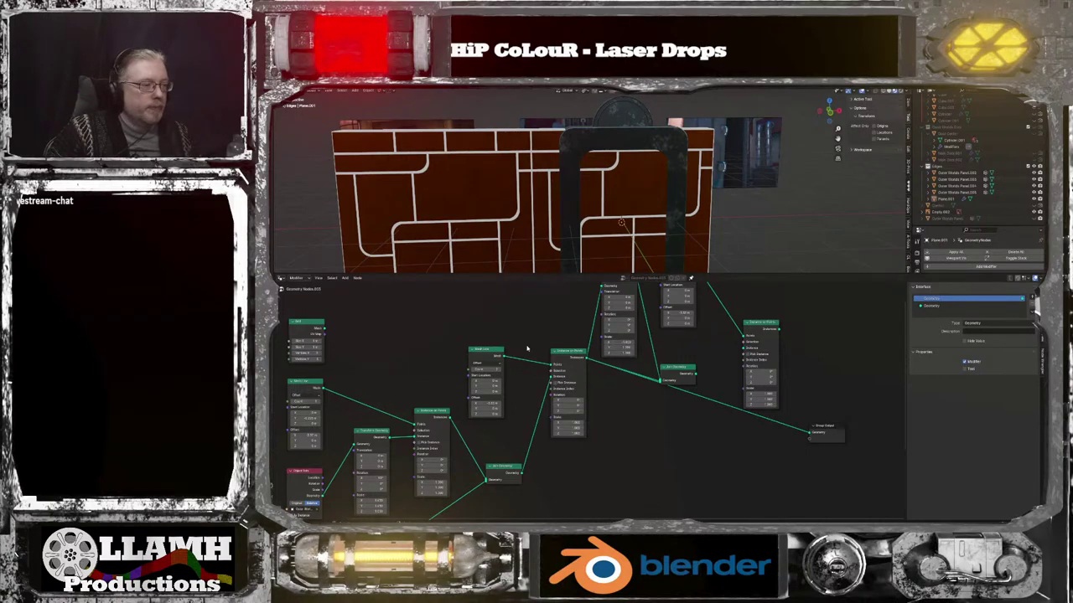
Raise the second Mesh Line's Count to 3 to test the repetition, and lower it to 1
scroll(553, 378, "up", 4)
scroll(553, 378, "up", 1)
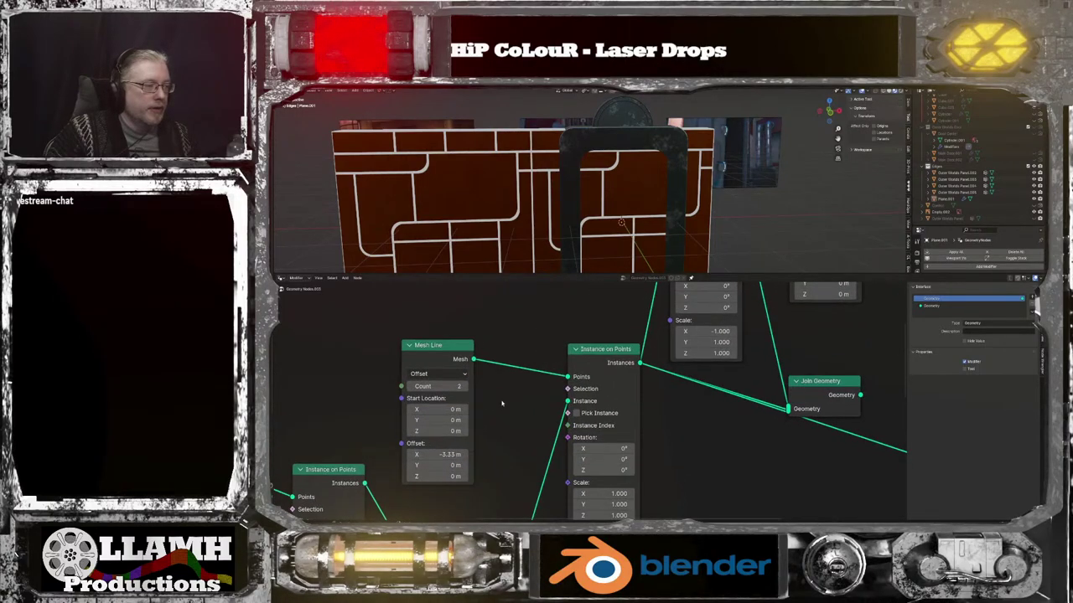
middle_click_drag(503, 402, 548, 398)
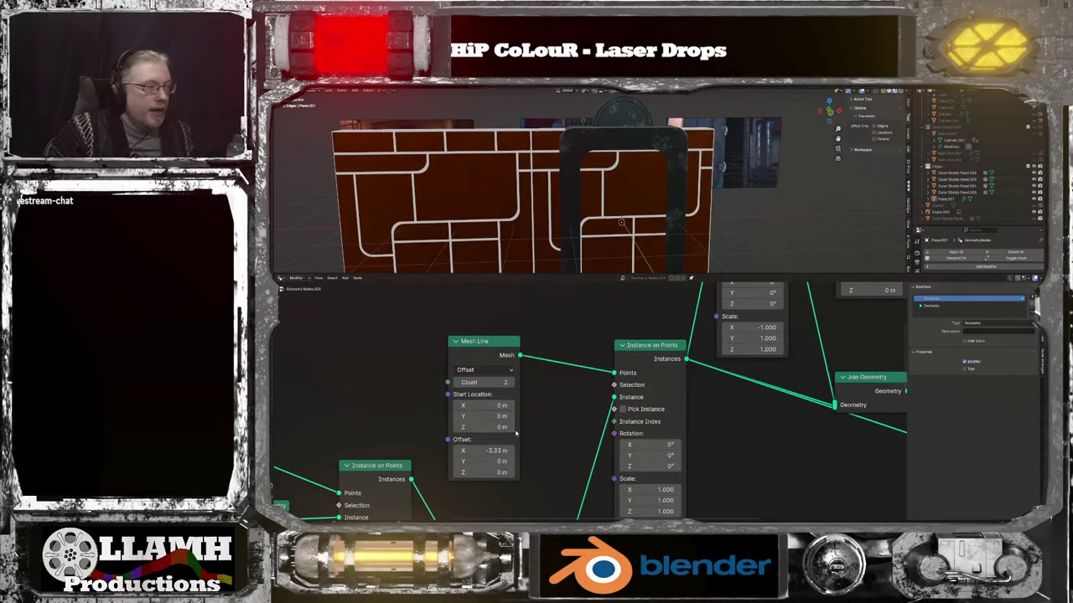
left_click(510, 383)
left_click(510, 383)
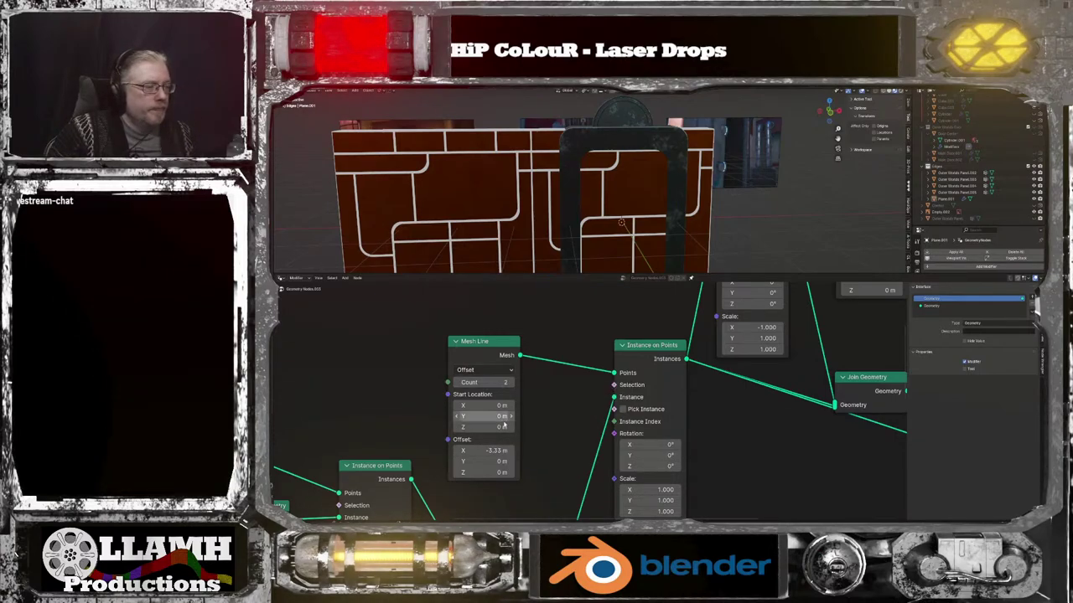
left_click(510, 383)
scroll(511, 383, "down", 1)
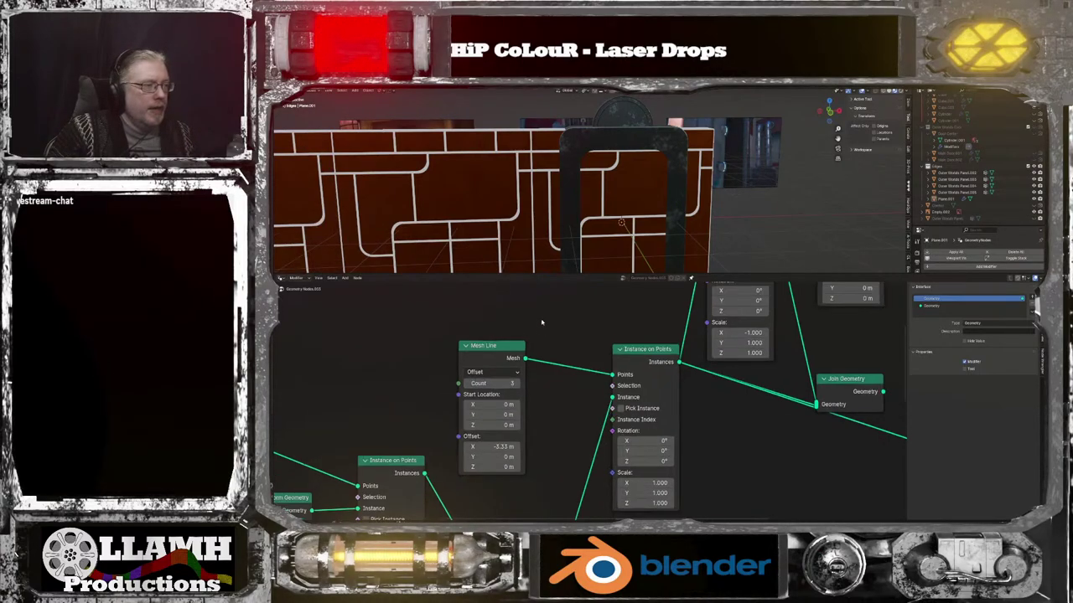
left_click_drag(500, 385, 484, 385)
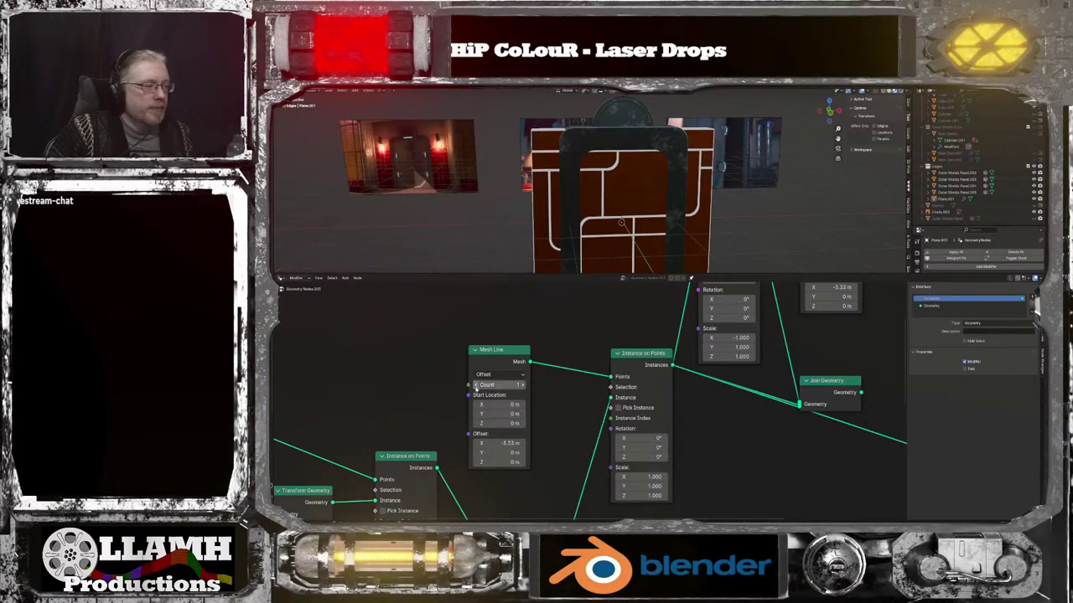
left_click(520, 386)
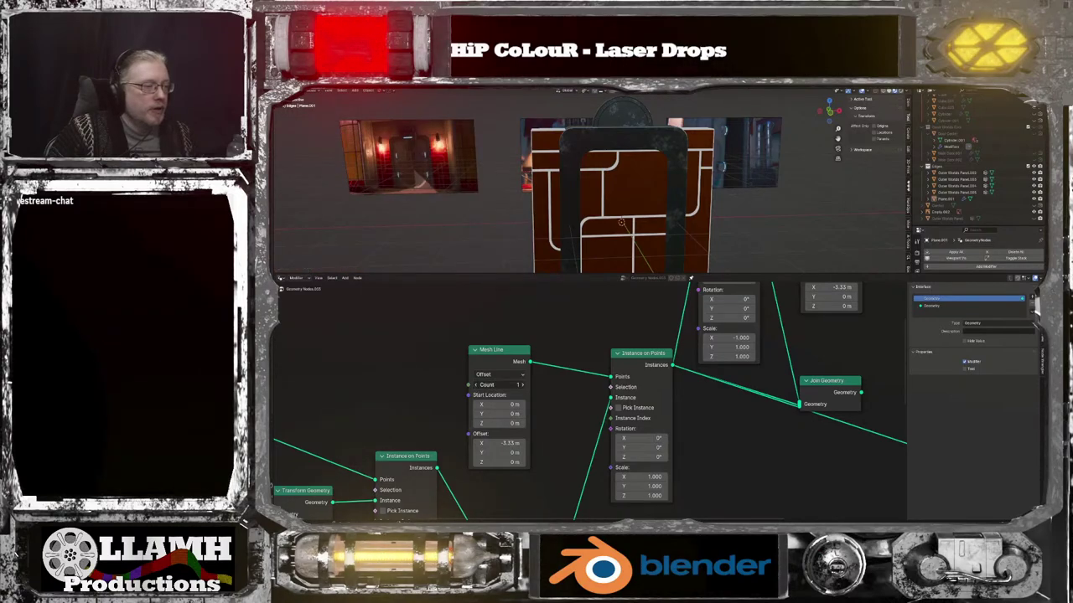
Set the second Mesh Line's Count to 3 and move the node slightly up, closer to its Instance on Points node
left_click(520, 386)
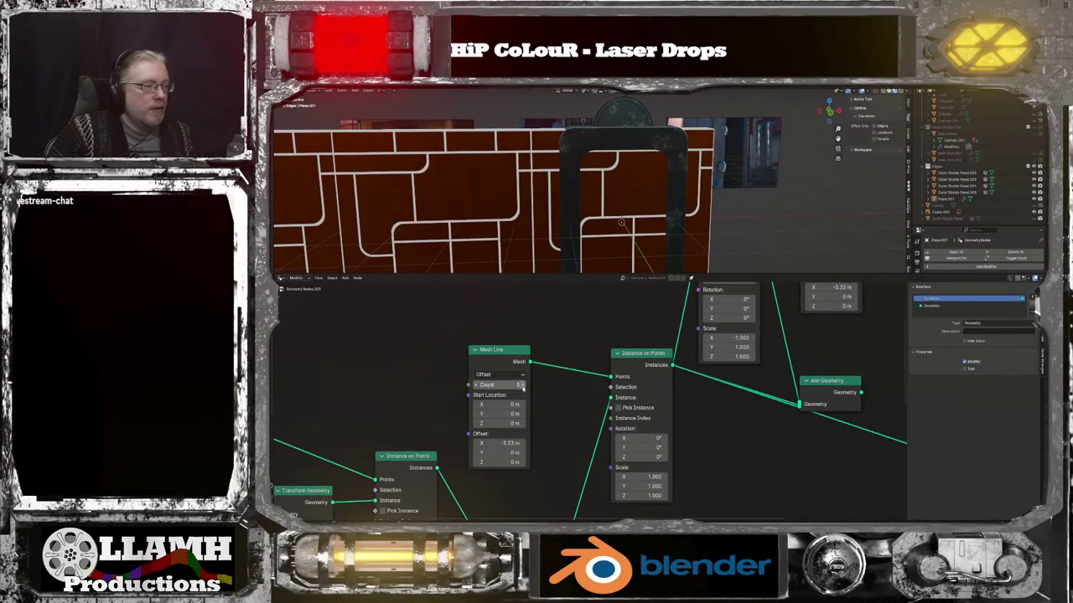
scroll(523, 387, "down", 2)
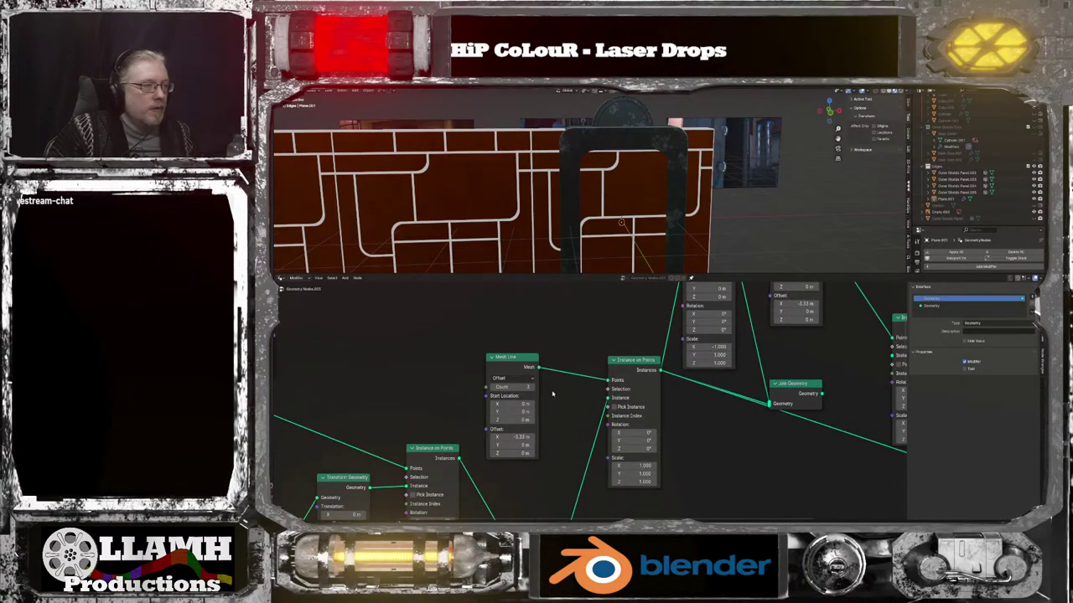
middle_click_drag(576, 393, 503, 429)
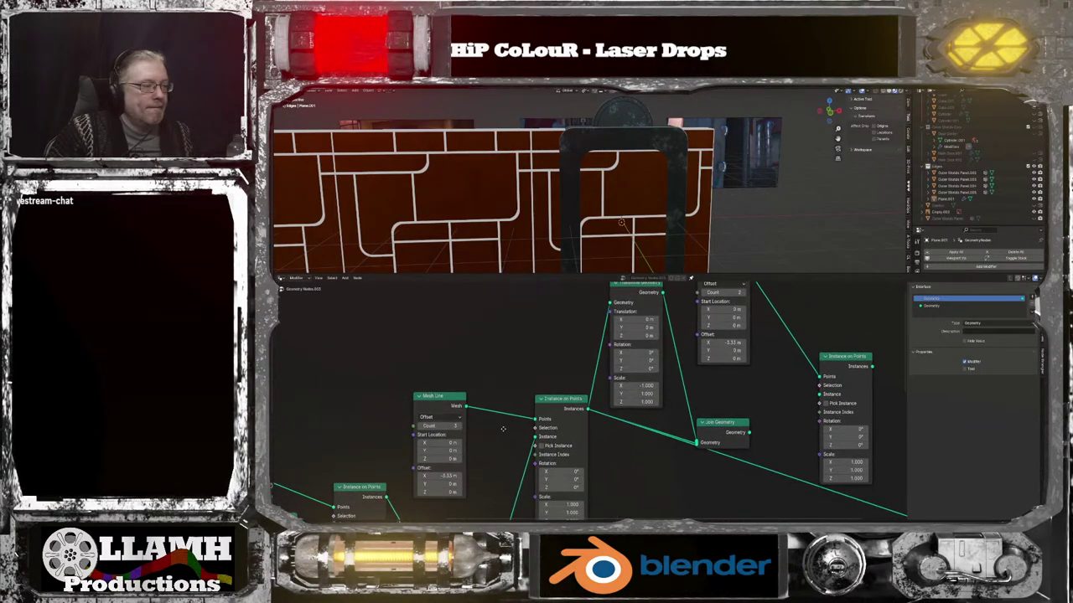
left_click_drag(458, 401, 477, 384)
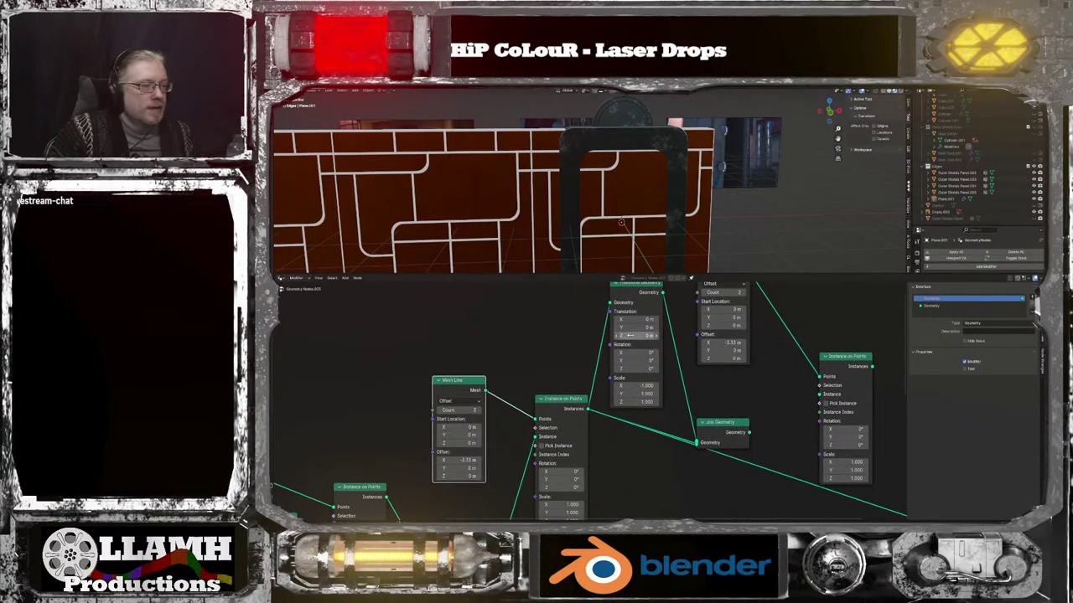
Try the mirroring Transform Geometry node with Translation X at 3.33 m and Scale X at 3.33
middle_click_drag(645, 362, 607, 369)
double_click(597, 393)
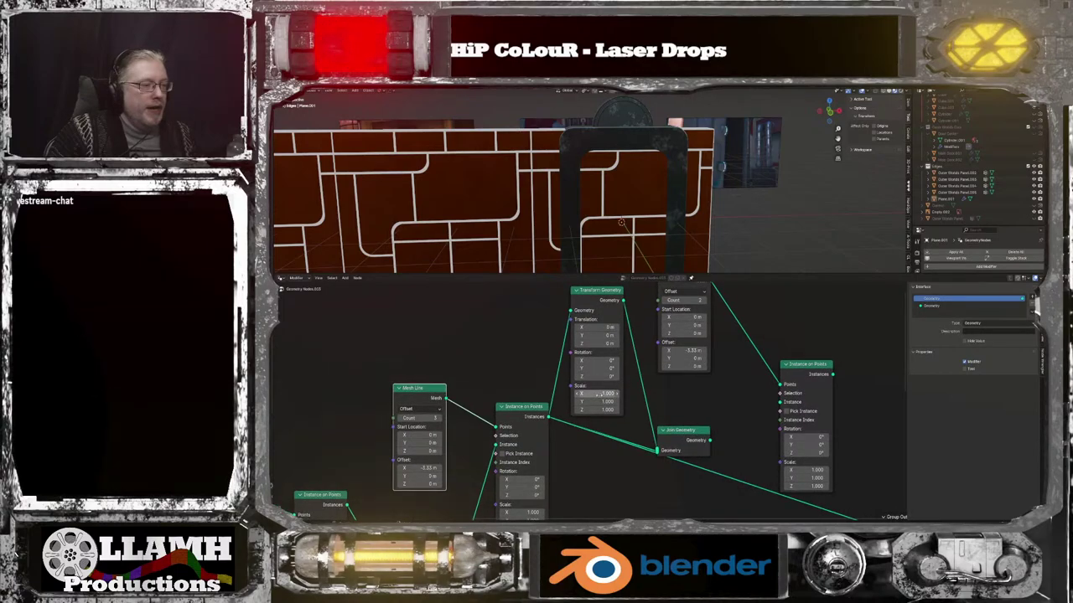
type("3")
key("Return")
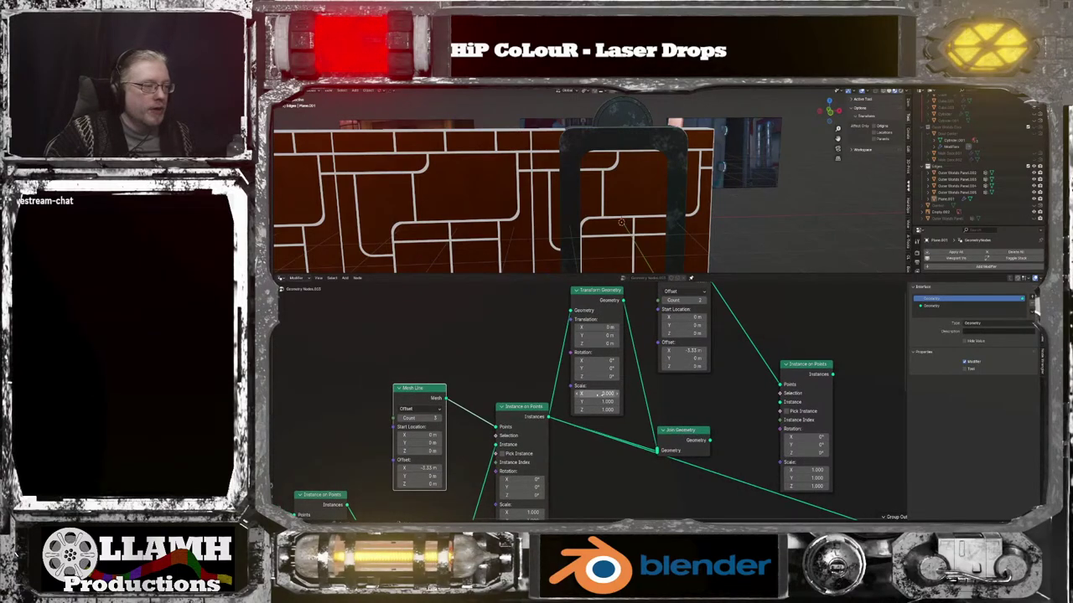
double_click(598, 327)
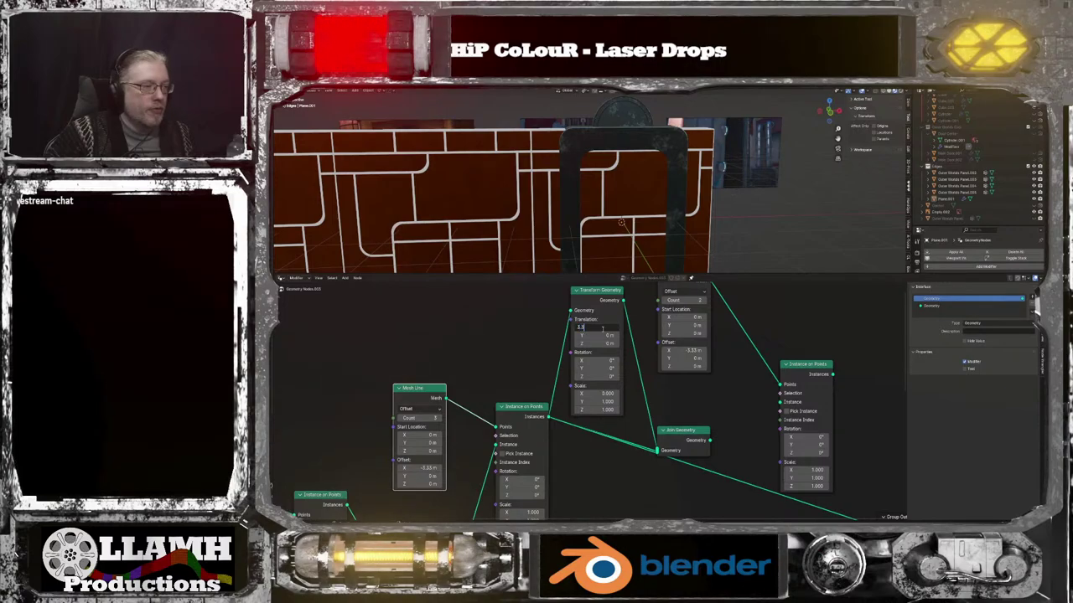
key("Return")
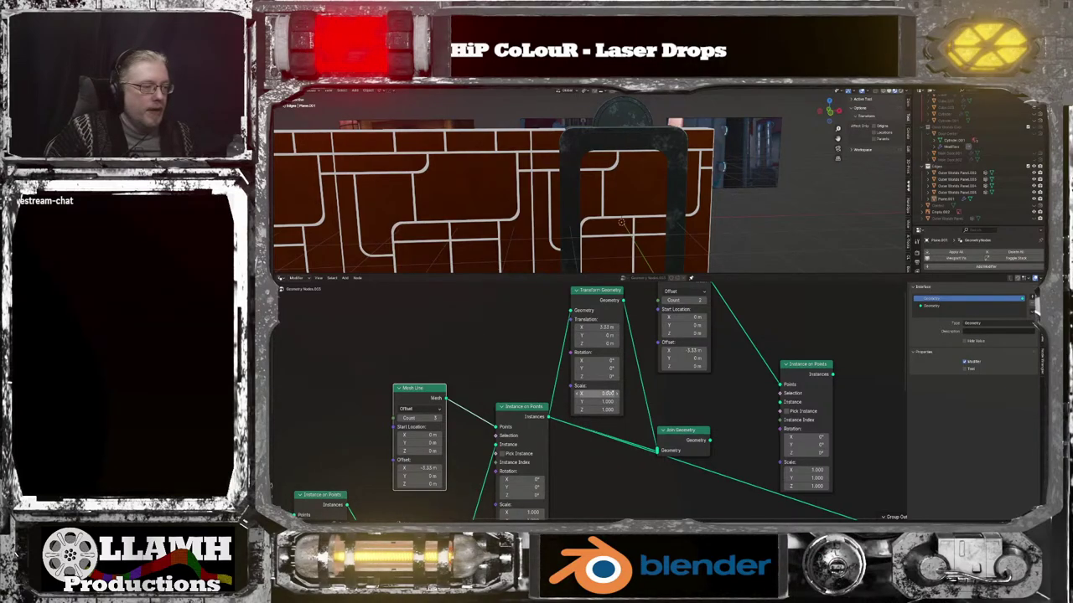
left_click(597, 393)
double_click(598, 393)
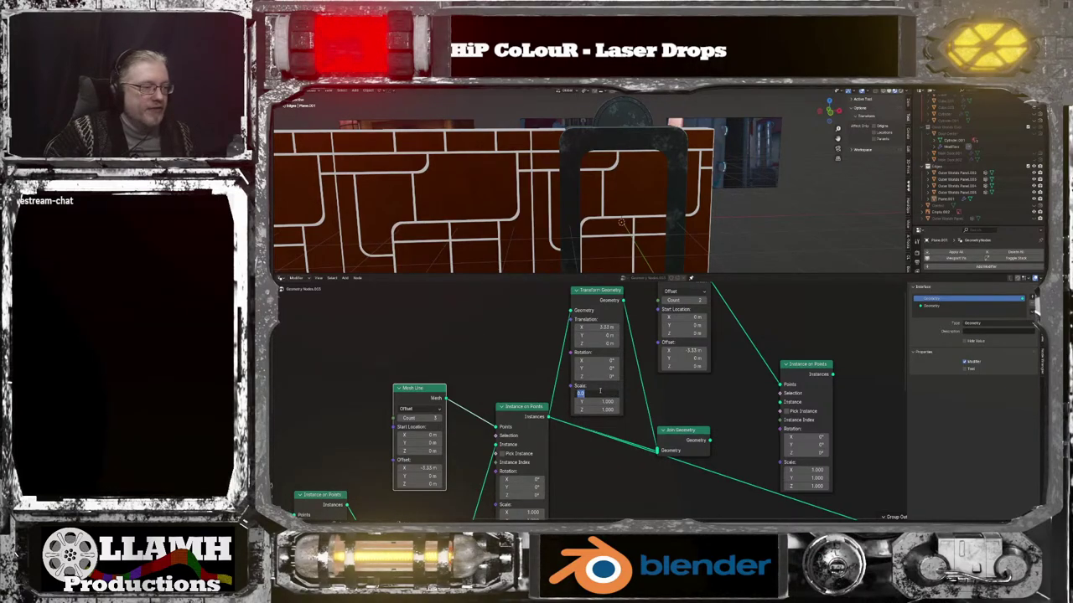
key("Return")
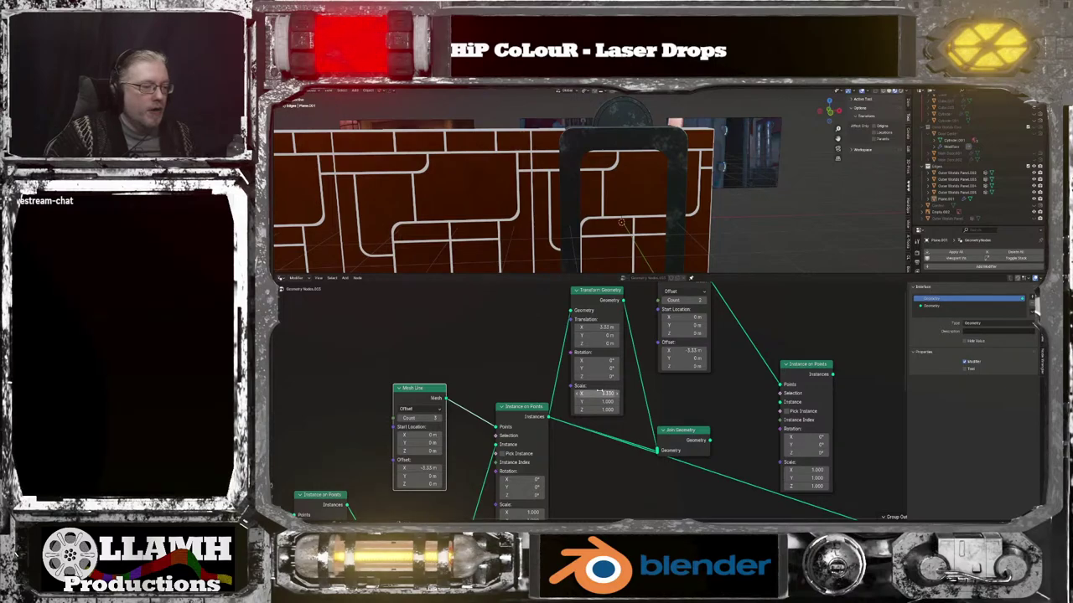
Connect the second Join Geometry node to Group Output and check the resulting wall
middle_click_drag(623, 485, 564, 442)
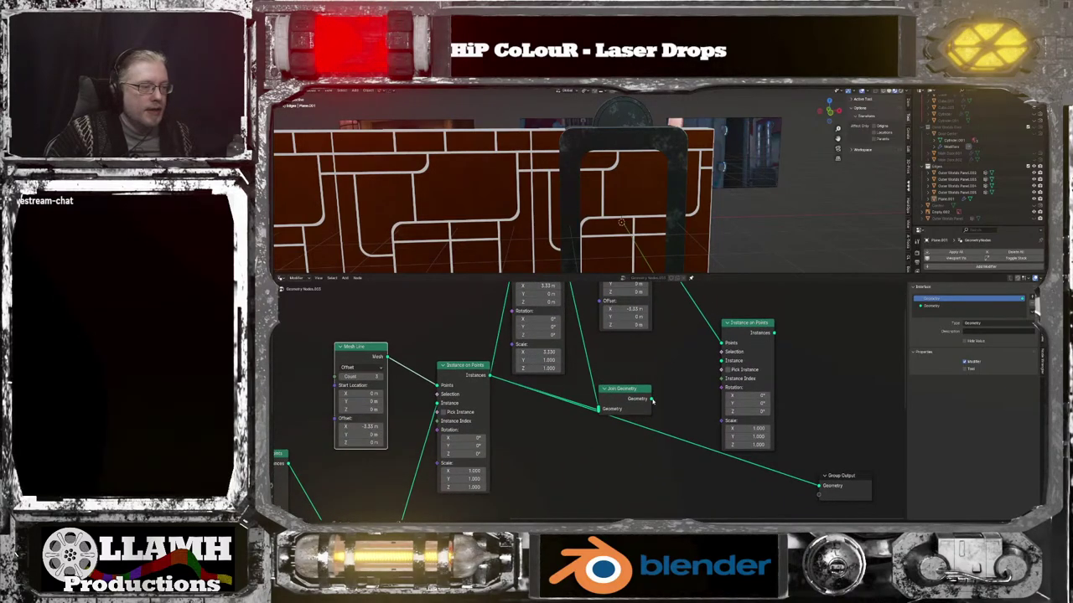
left_click_drag(652, 401, 820, 486)
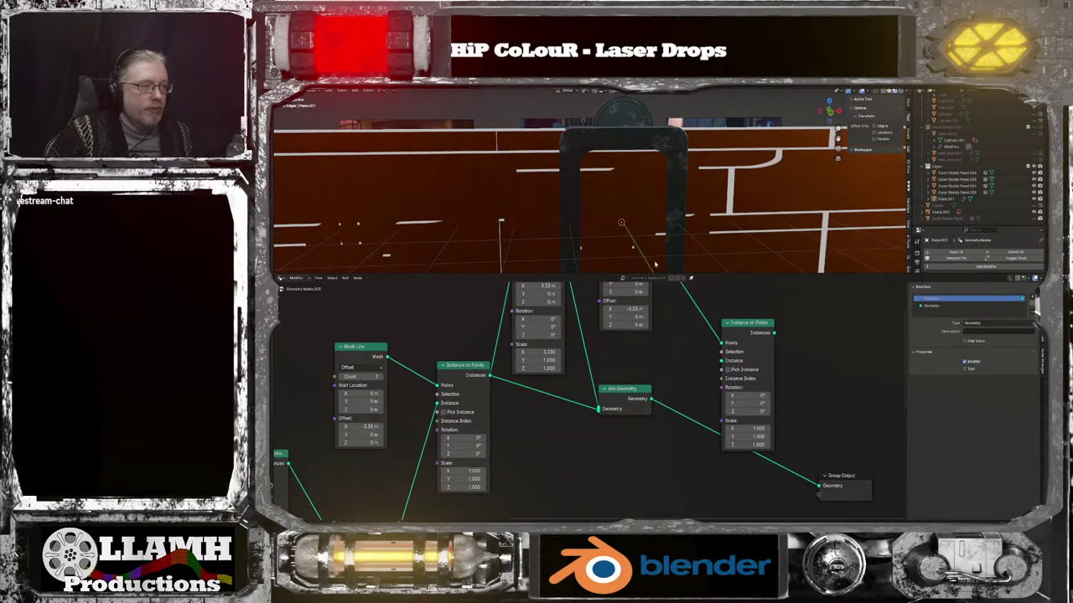
scroll(640, 231, "down", 3)
middle_click_drag(651, 363, 688, 396)
scroll(660, 395, "down", 2)
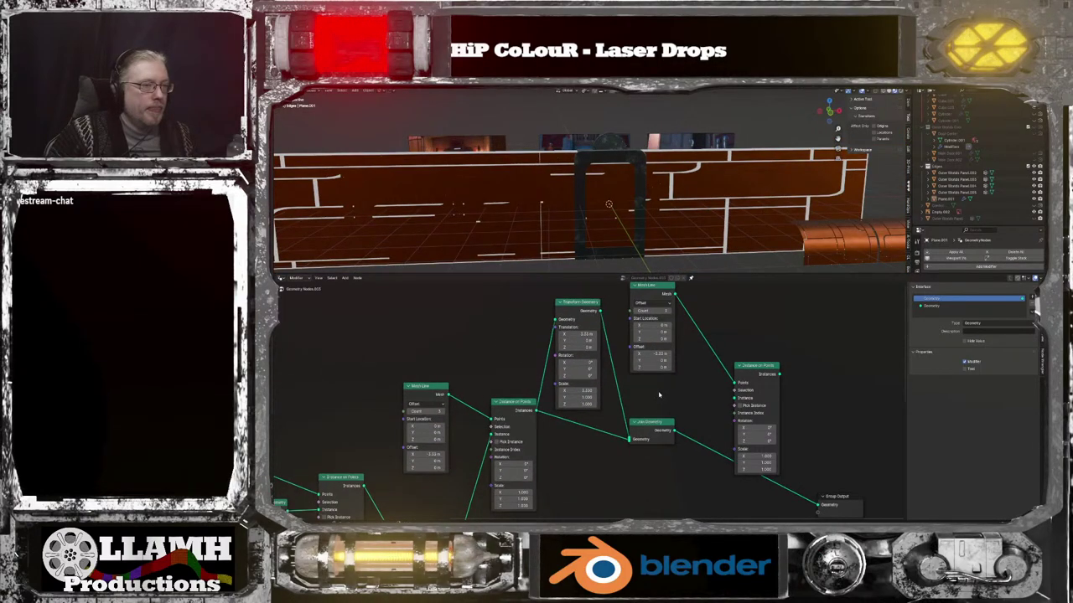
Set the Transform Geometry node's Scale X to 1
scroll(659, 395, "up", 3)
left_click(576, 386)
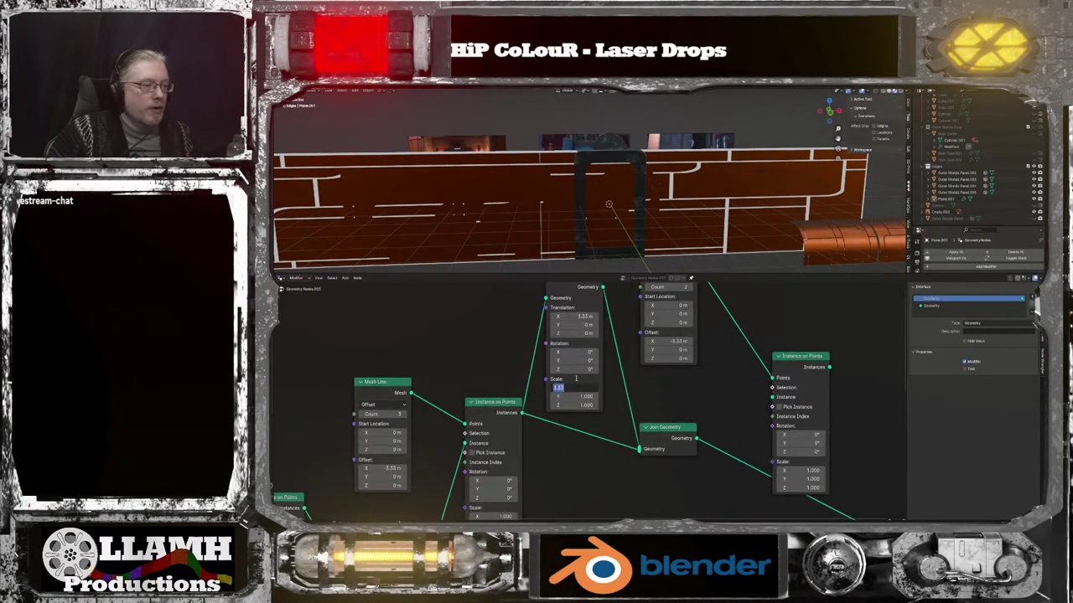
type("1")
key("Return")
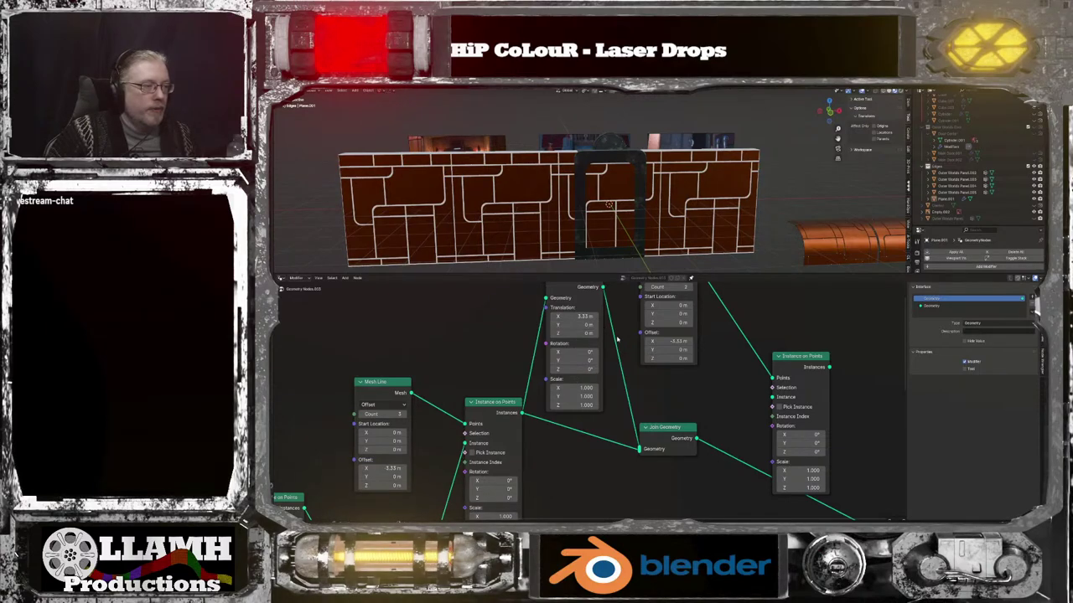
Disconnect the Transform Geometry node from the second Join Geometry and delete it
middle_click_drag(629, 351, 623, 394)
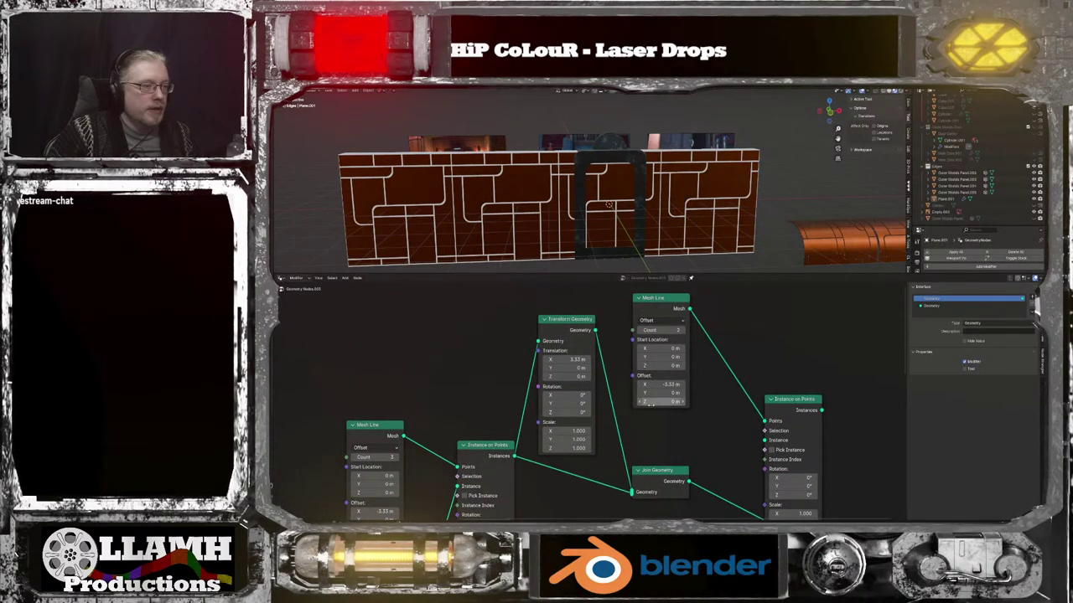
middle_click_drag(652, 434, 616, 410)
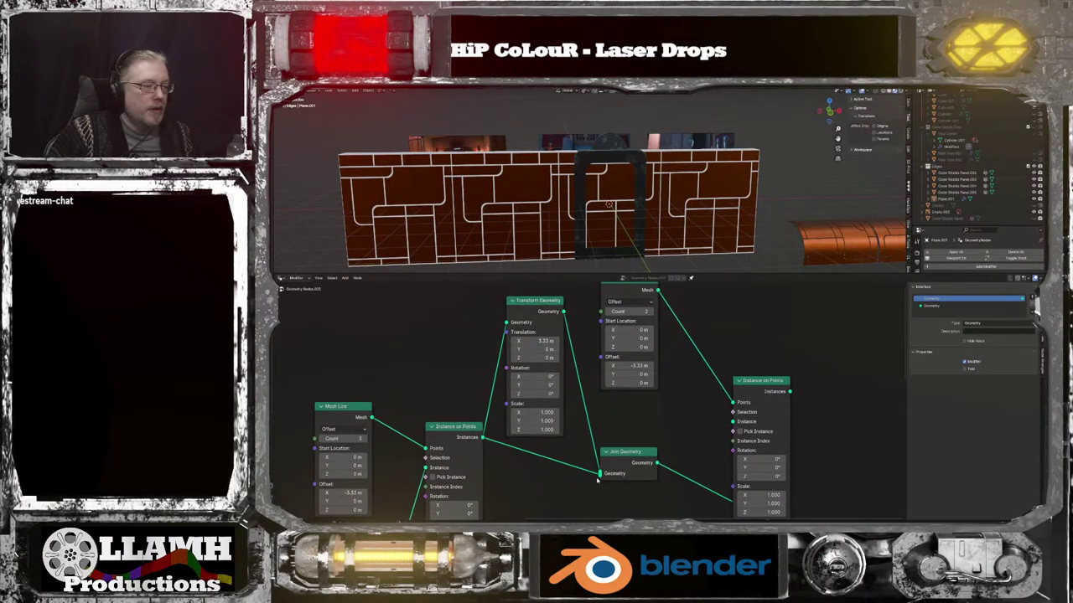
left_click_drag(600, 474, 585, 410)
left_click(527, 303)
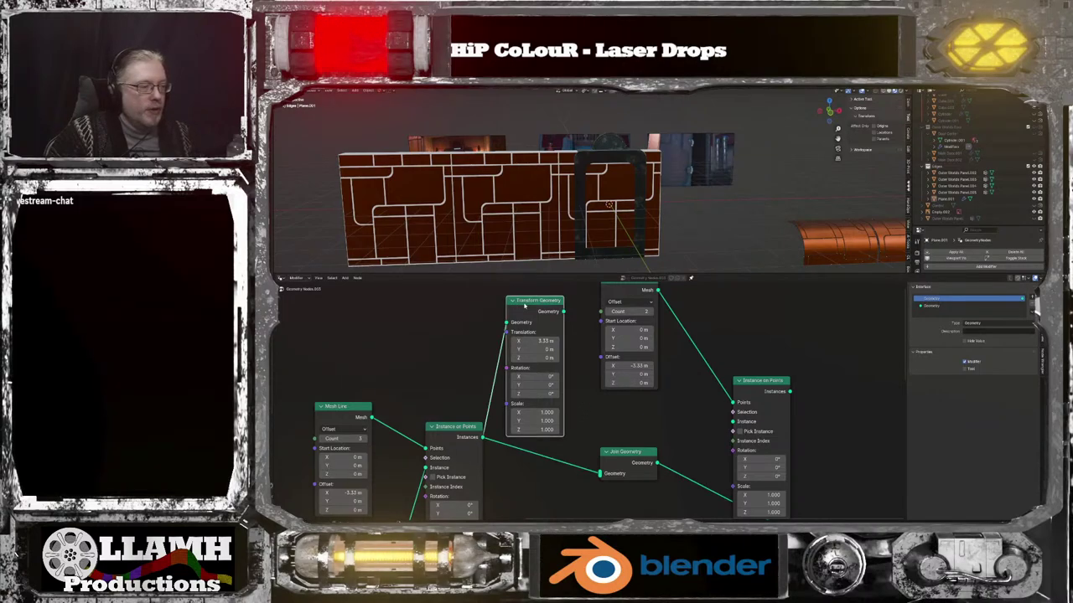
key("x")
Move the unused Mesh Line and its Instance on Points node directly above the matching pair that builds the wall
scroll(628, 385, "down", 3)
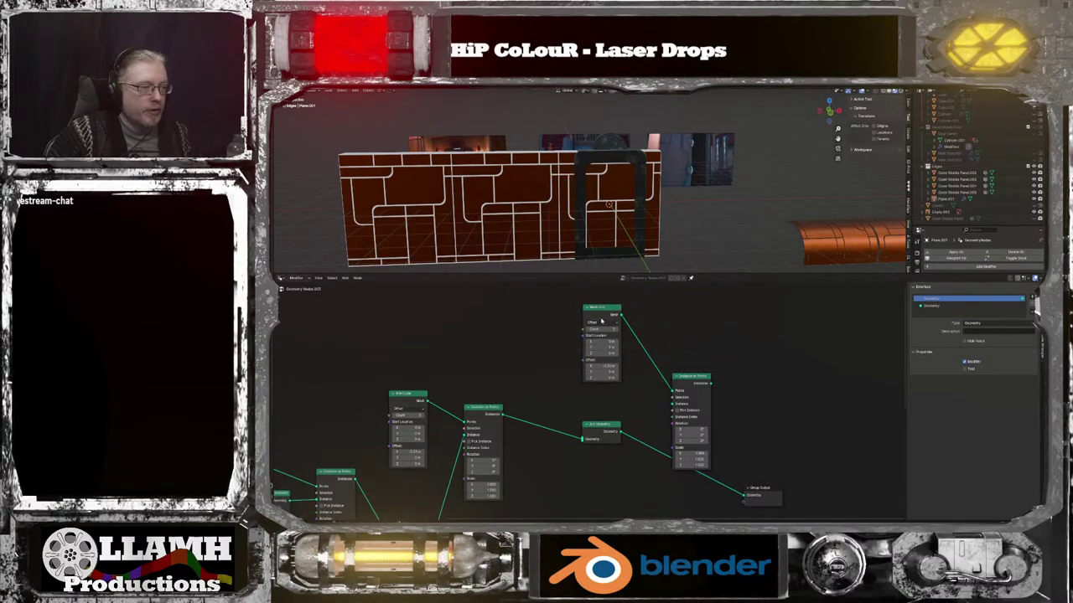
left_click_drag(602, 312, 410, 302)
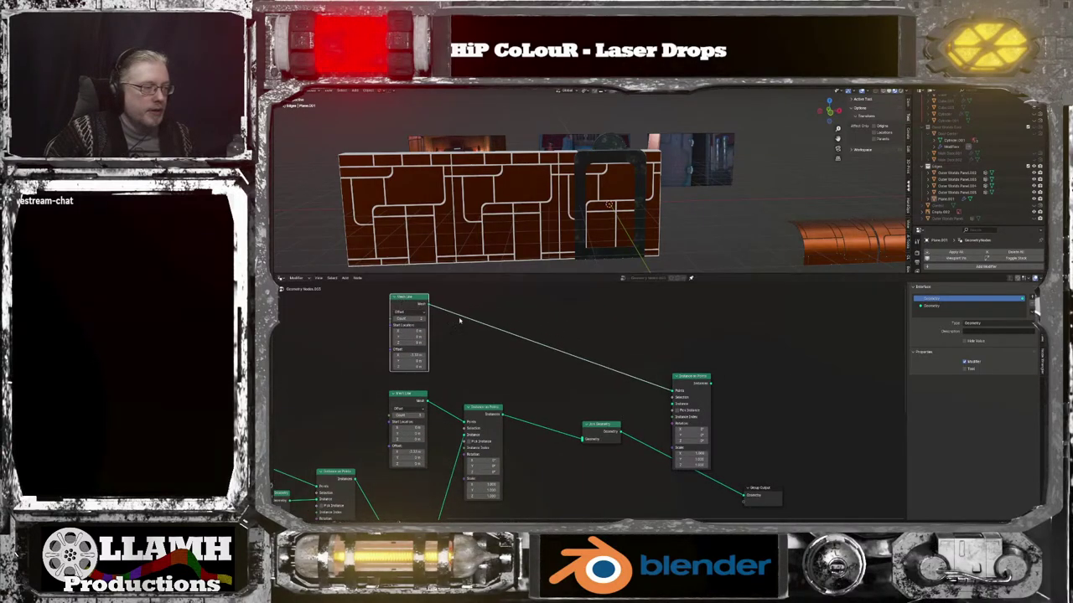
left_click_drag(690, 379, 482, 303)
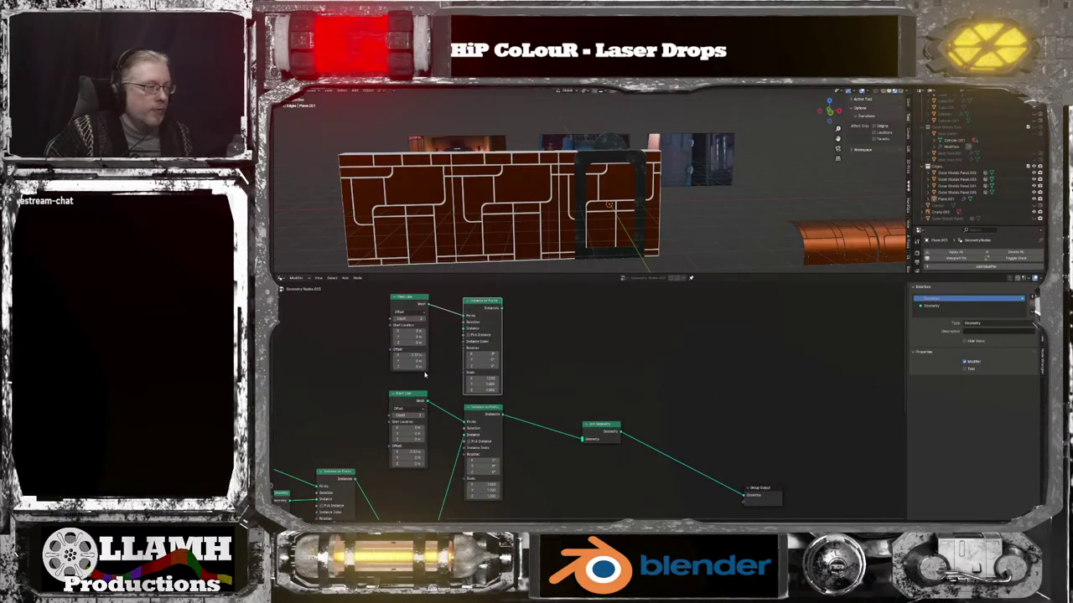
Set the upper Mesh Line's Offset X and Start Location X to 3.33 m
middle_click_drag(425, 375, 470, 373)
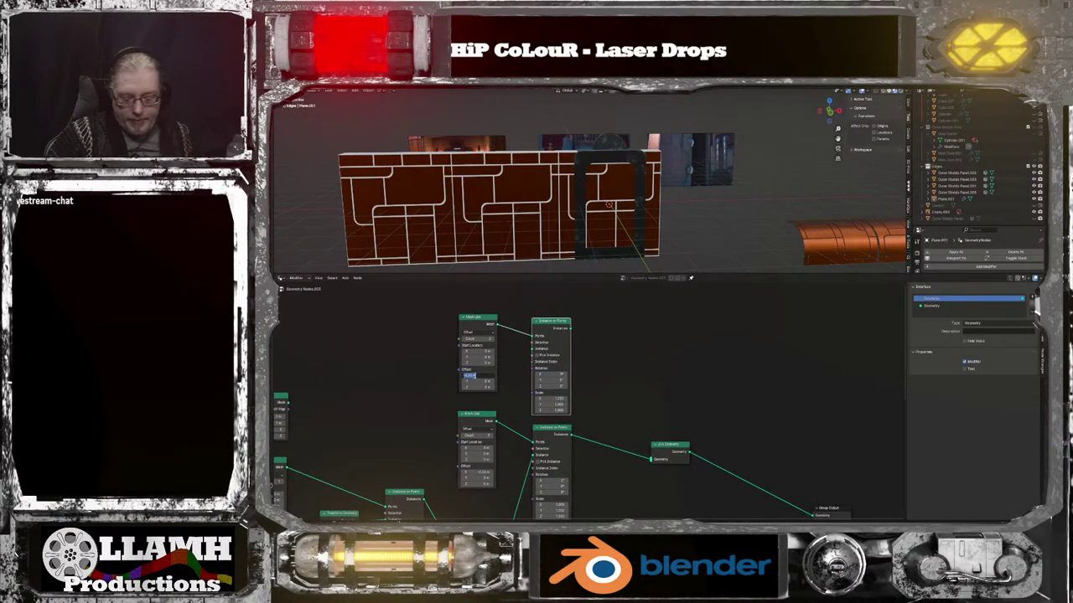
key("Home")
key("Delete")
key("Return")
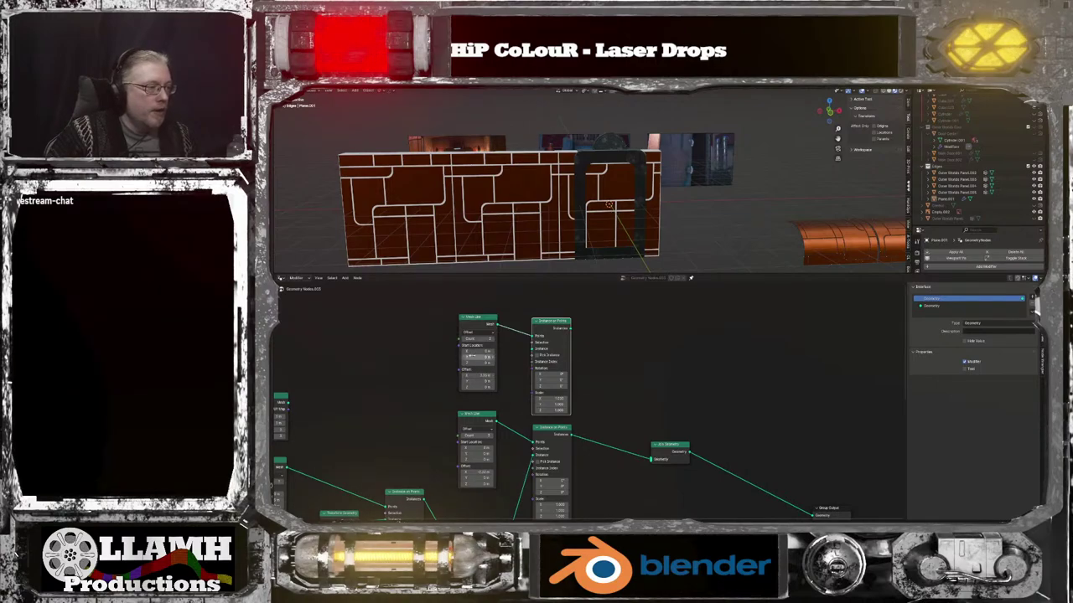
left_click(470, 352)
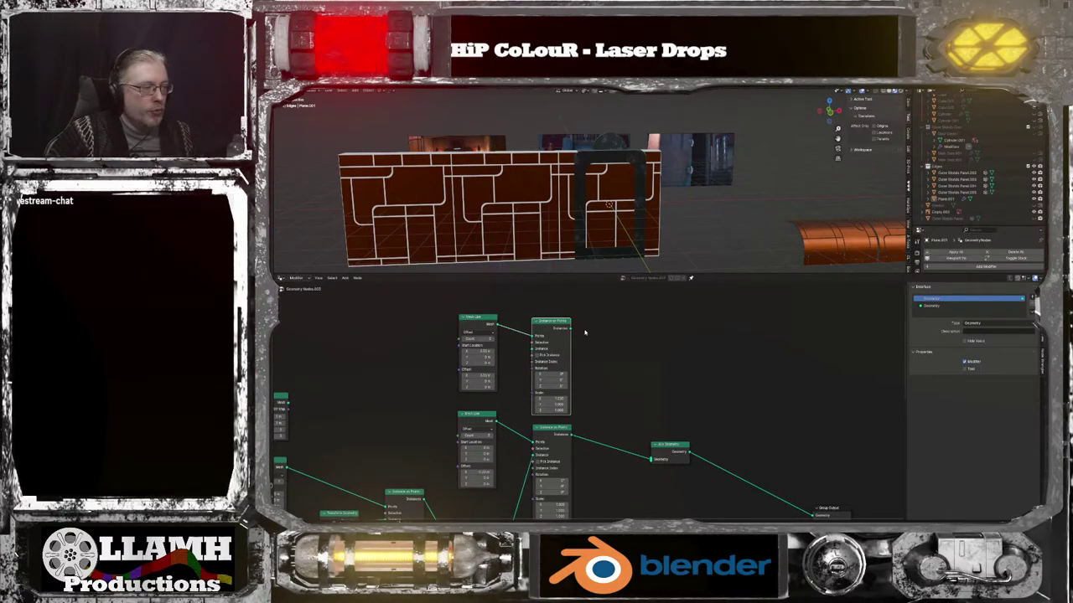
Connect the upper Instance on Points node to the final Join Geometry, and set the upper Mesh Line's Count to 1
left_click_drag(628, 429, 651, 460)
scroll(612, 408, "up", 2)
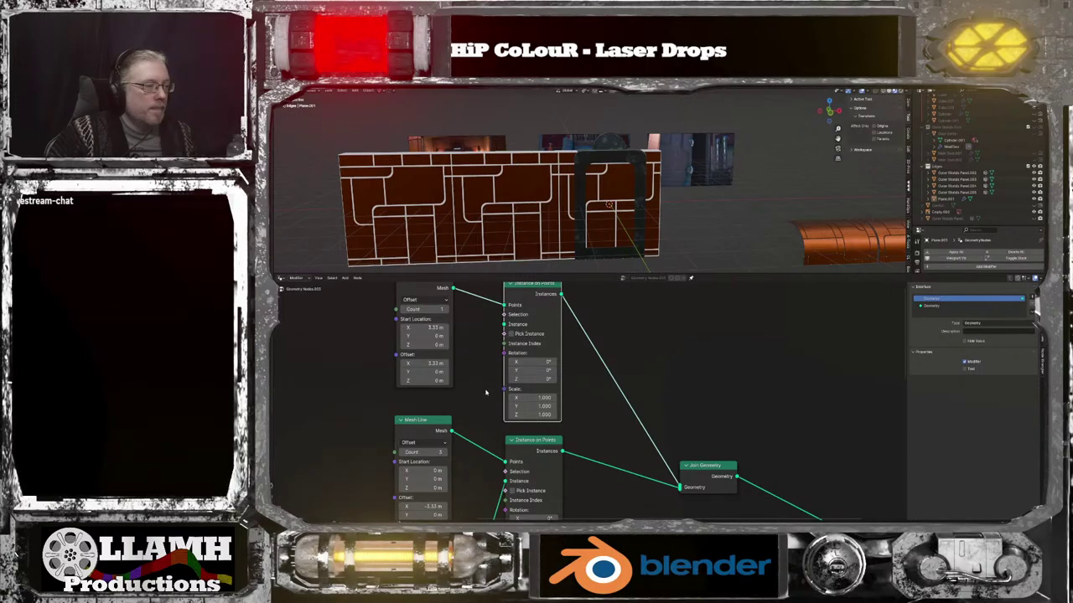
scroll(482, 401, "down", 2)
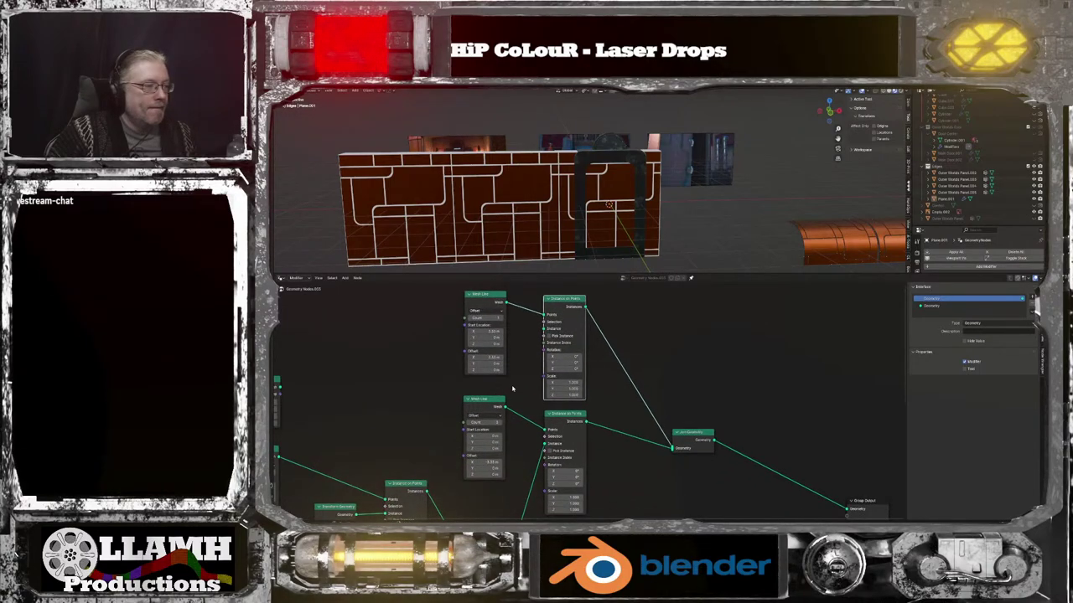
Feed the wall section's Join Geometry into the upper Instance on Points node's Instance input, and raise the upper Mesh Line's Count to 2
middle_click_drag(513, 388, 523, 310)
middle_click_drag(528, 405, 530, 504)
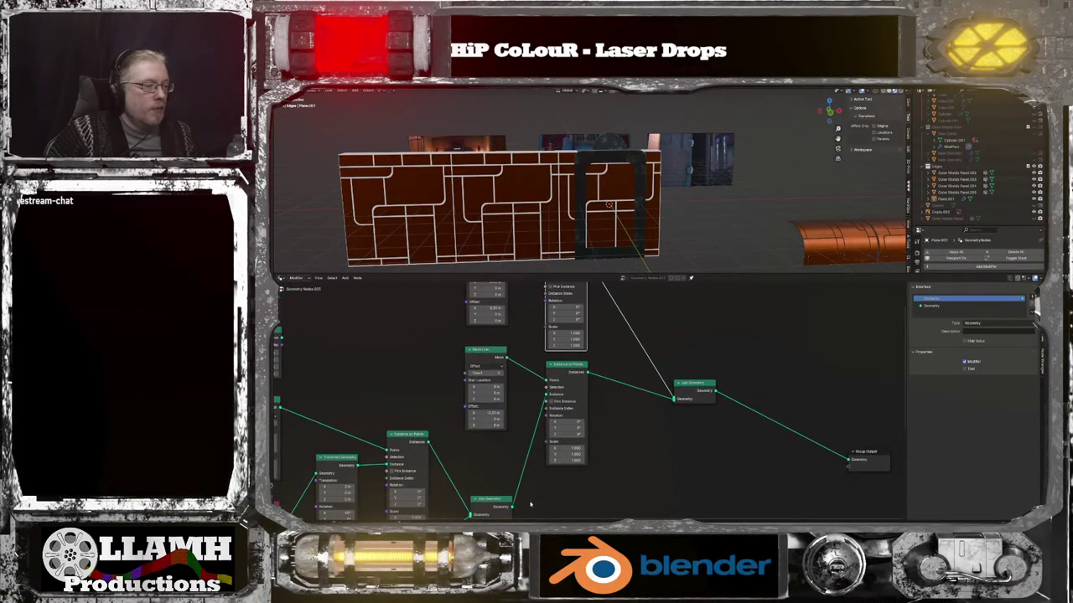
left_click_drag(510, 511, 546, 325)
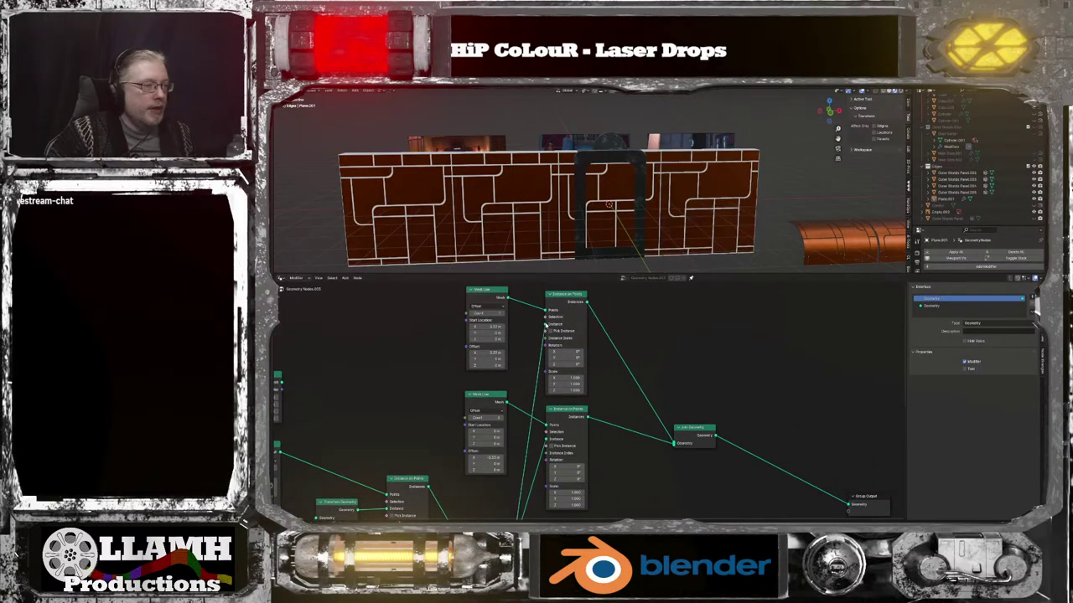
scroll(520, 364, "up", 3)
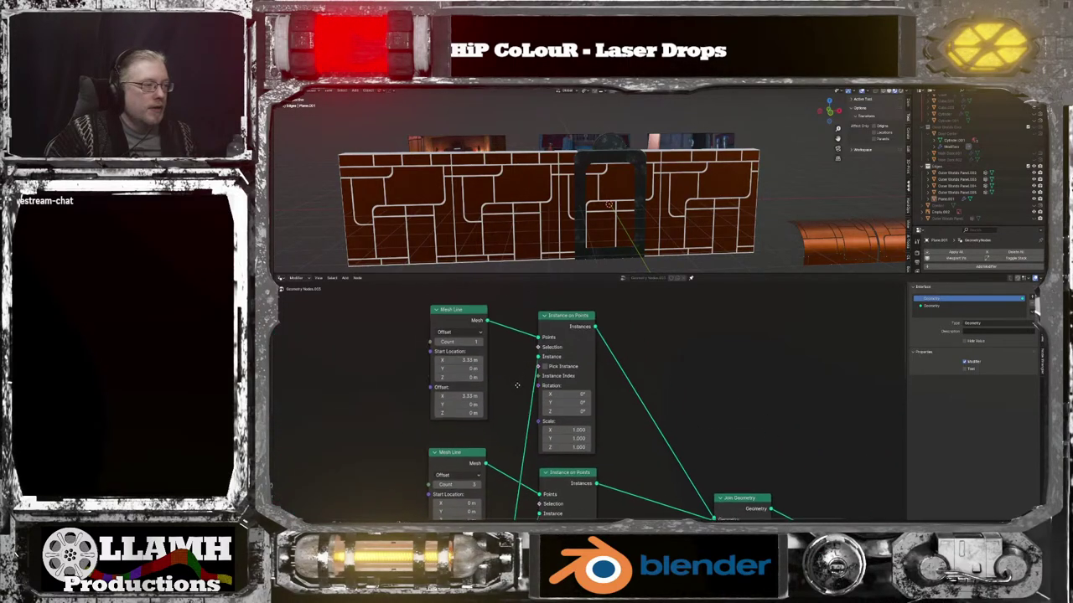
left_click(477, 347)
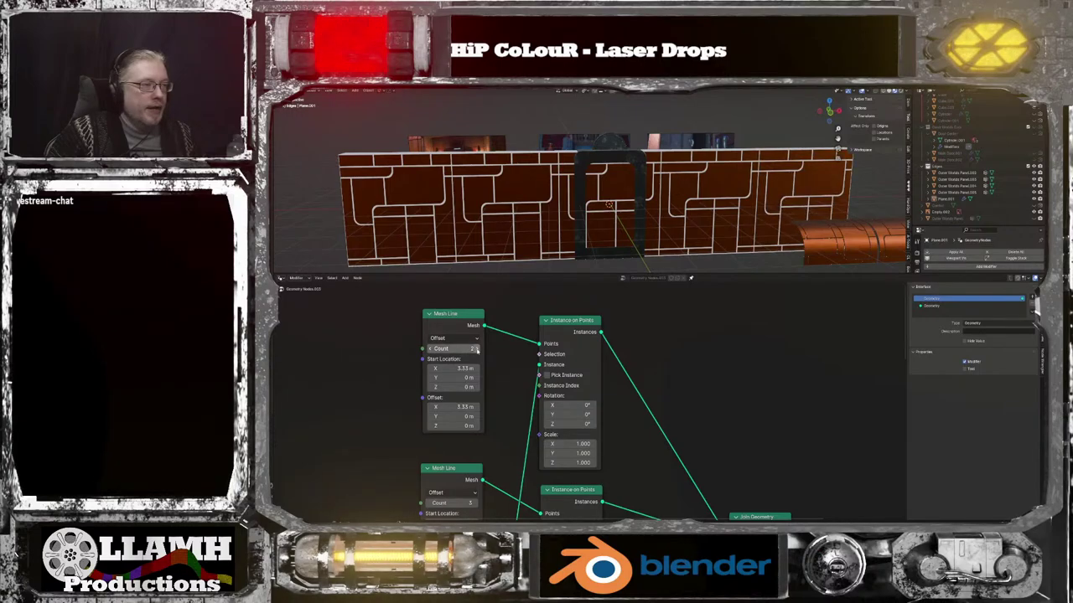
Add a Value node in the empty area before the two Mesh Line nodes
scroll(498, 395, "down", 1)
middle_click_drag(498, 395, 557, 334)
middle_click_drag(420, 380, 495, 391)
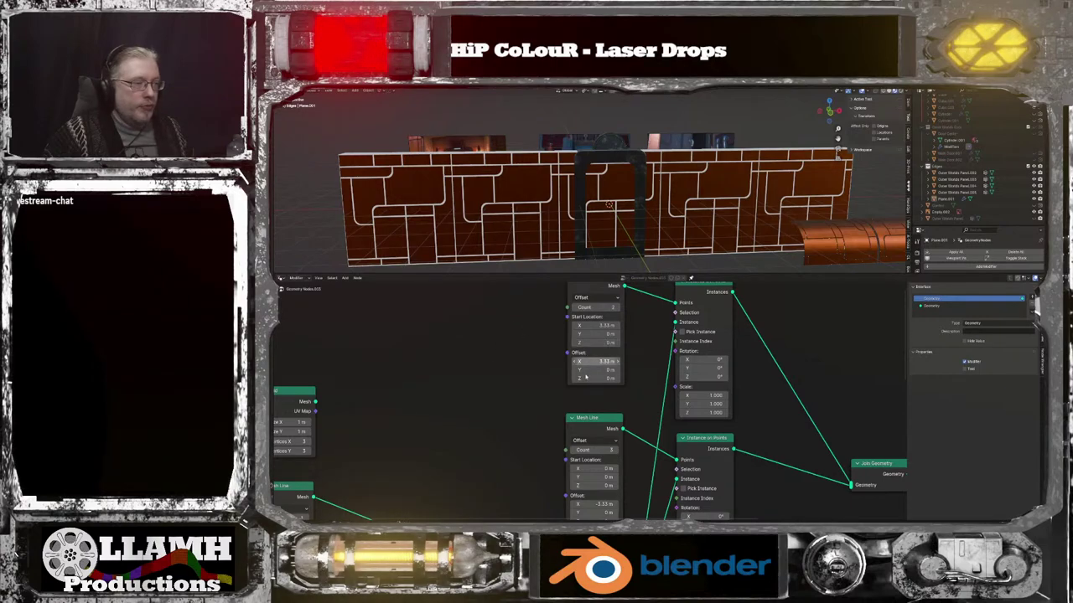
key("shift+a")
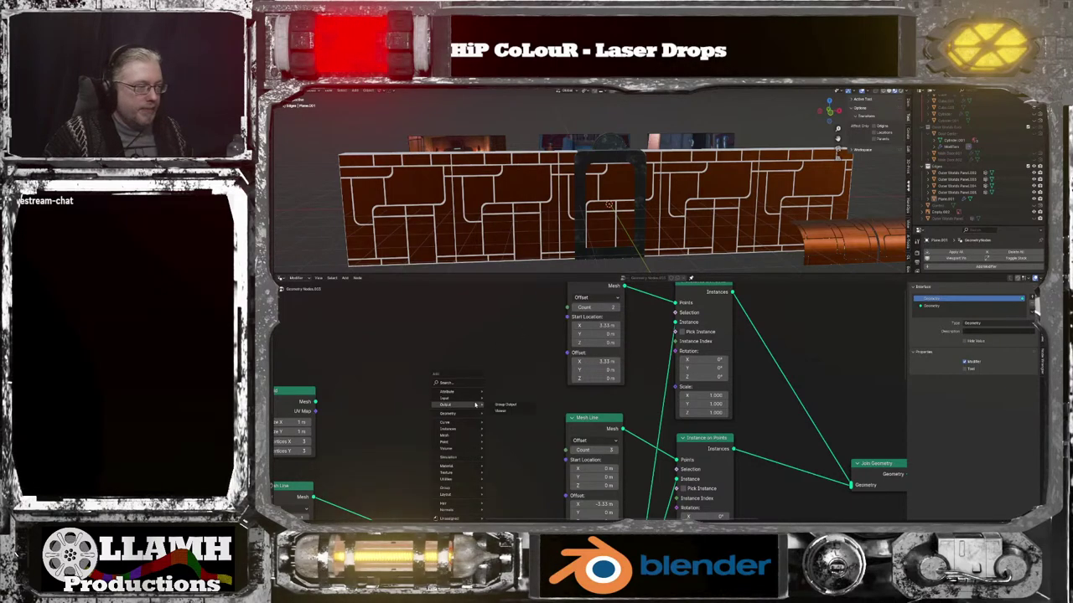
left_click(461, 383)
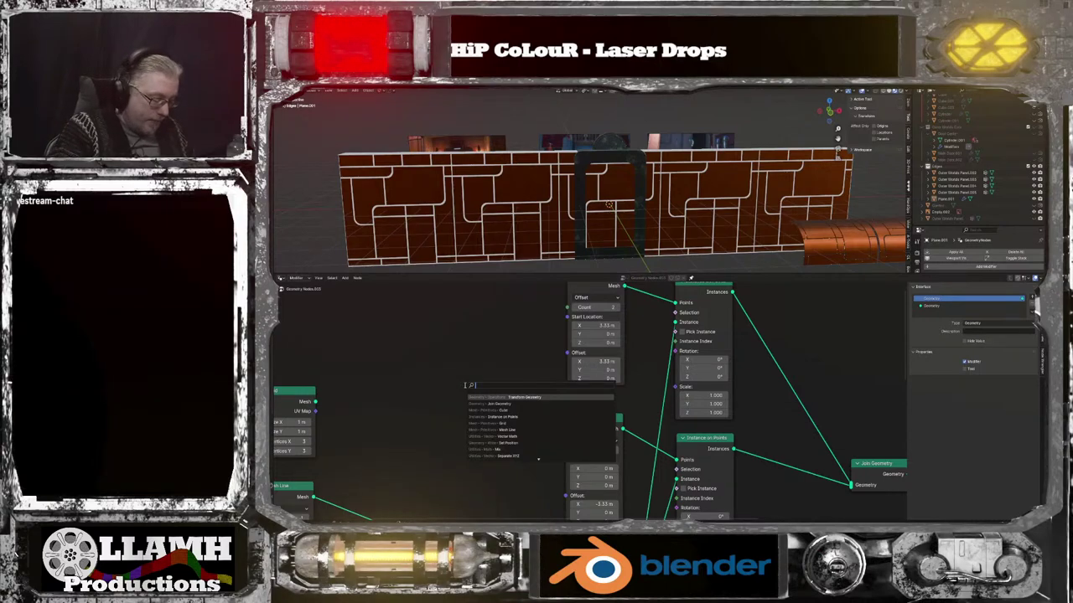
type("val")
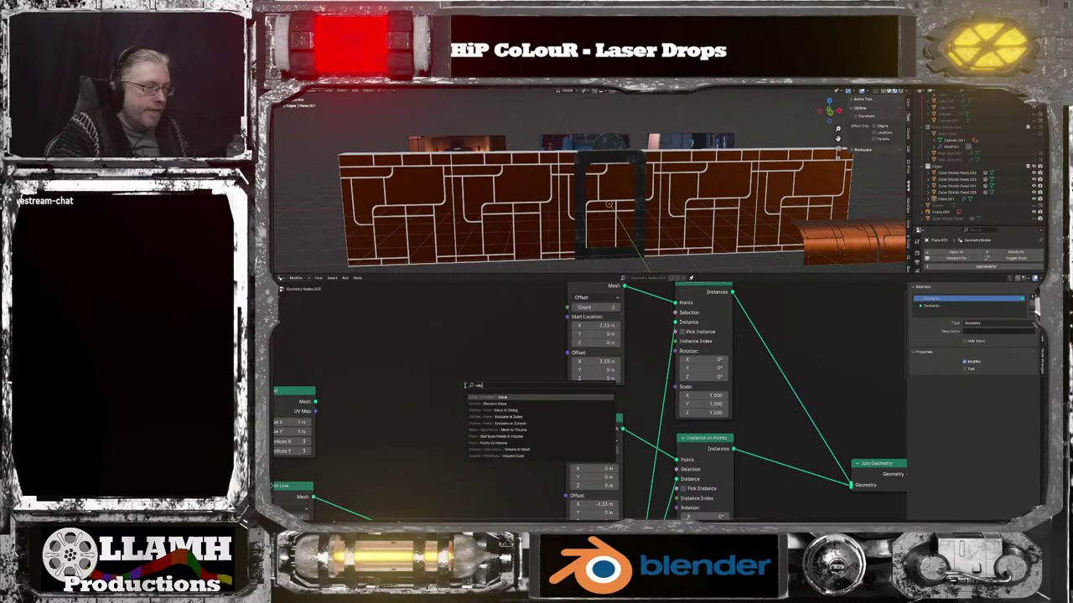
key("Return")
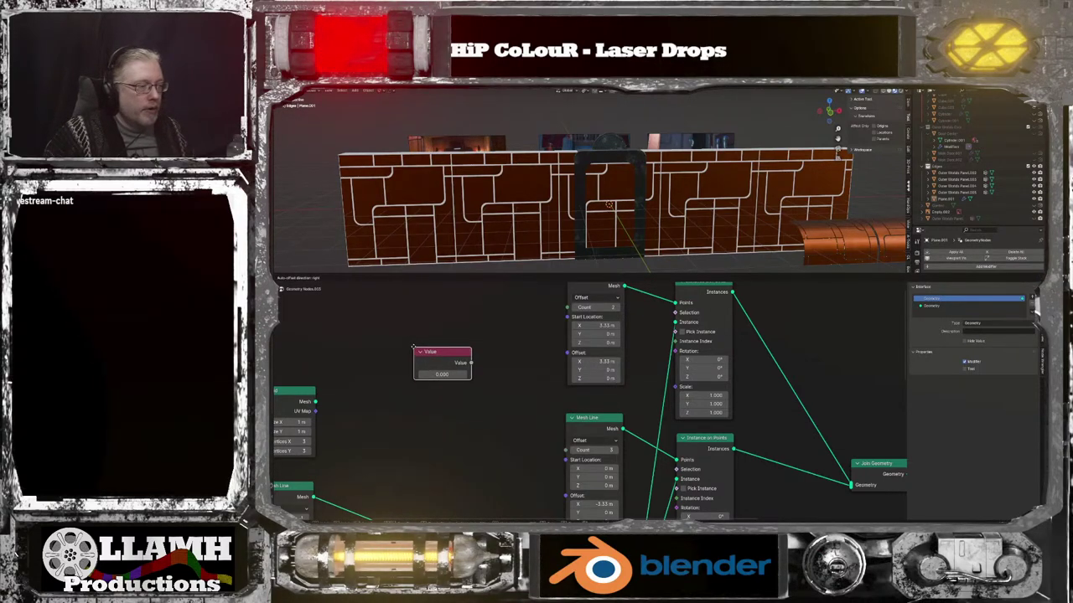
Place the Value node before the Mesh Lines, add a Math node after it, and feed the Value into its first input
left_click(462, 386)
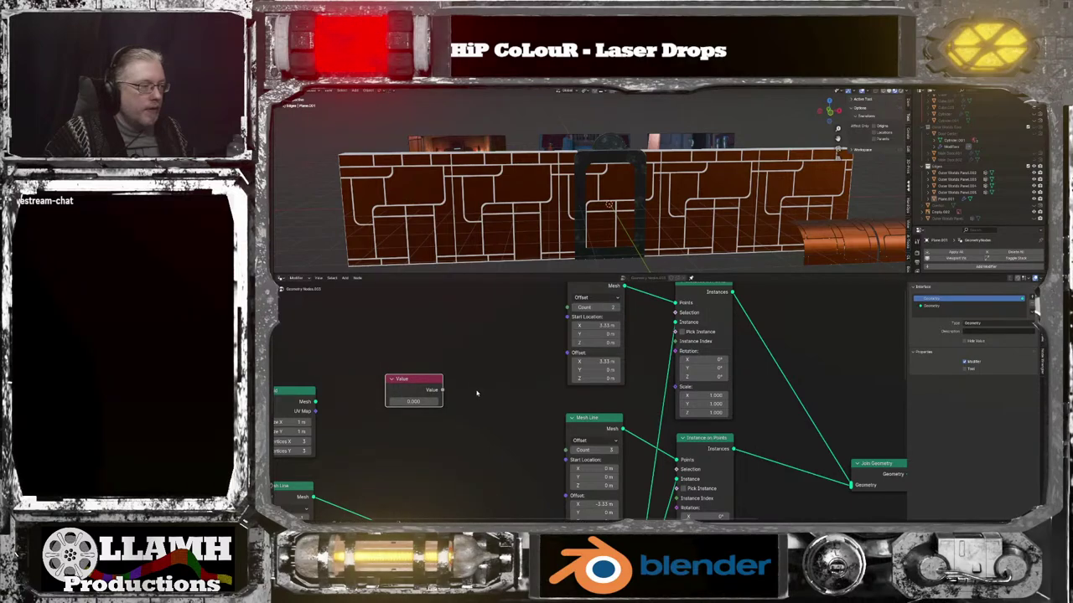
key("shift+a")
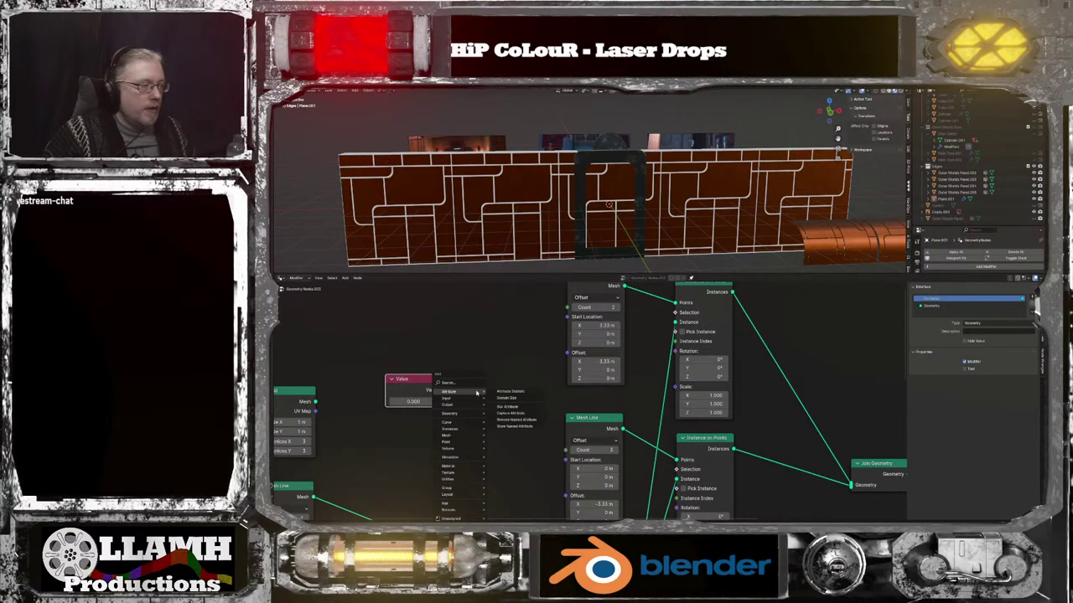
left_click(472, 385)
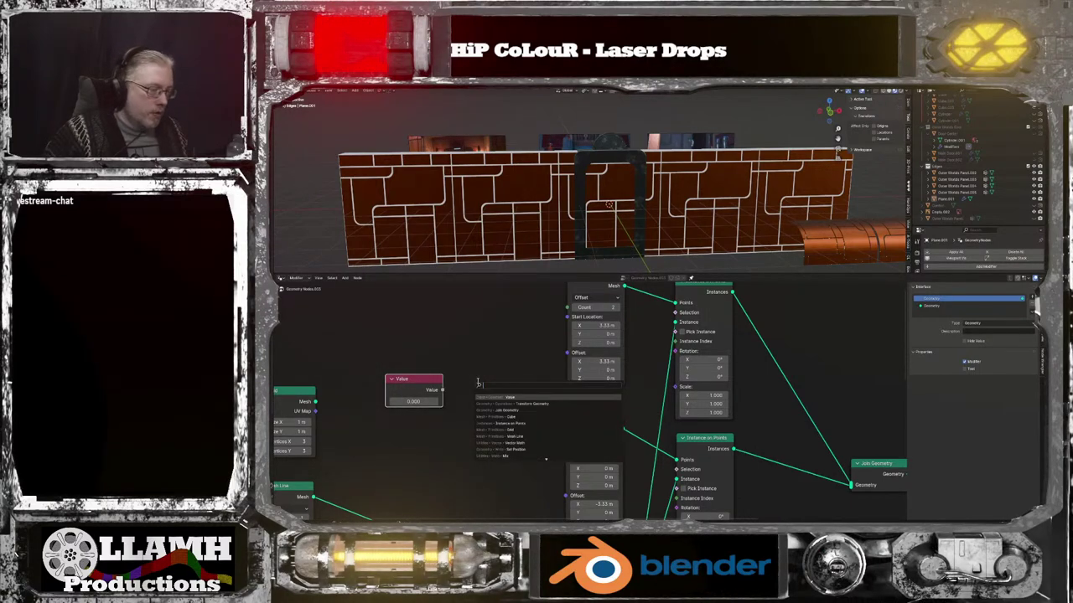
type("math")
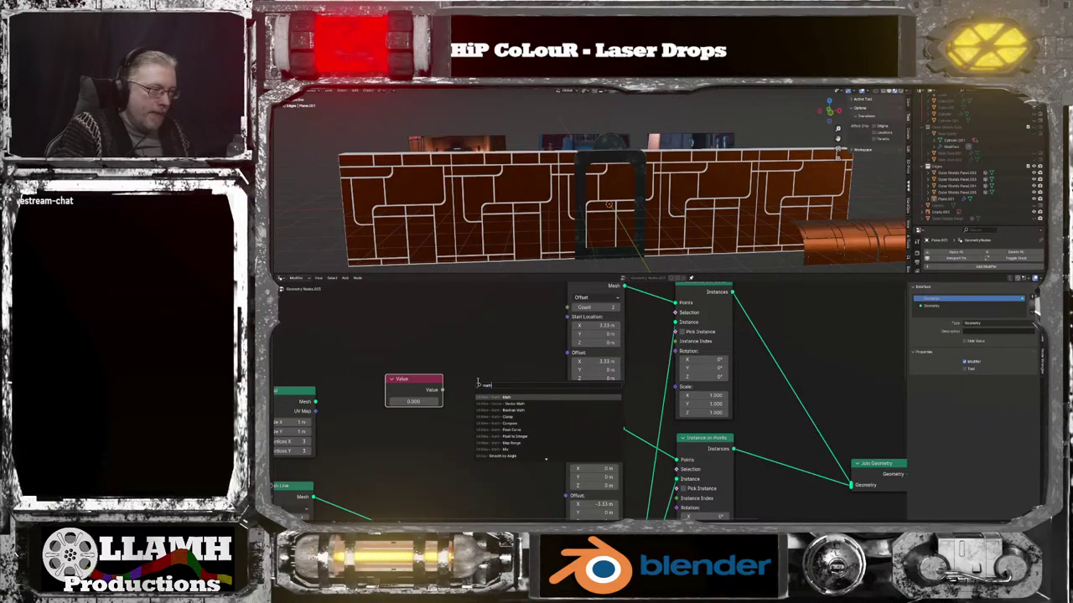
key("Return")
left_click(467, 359)
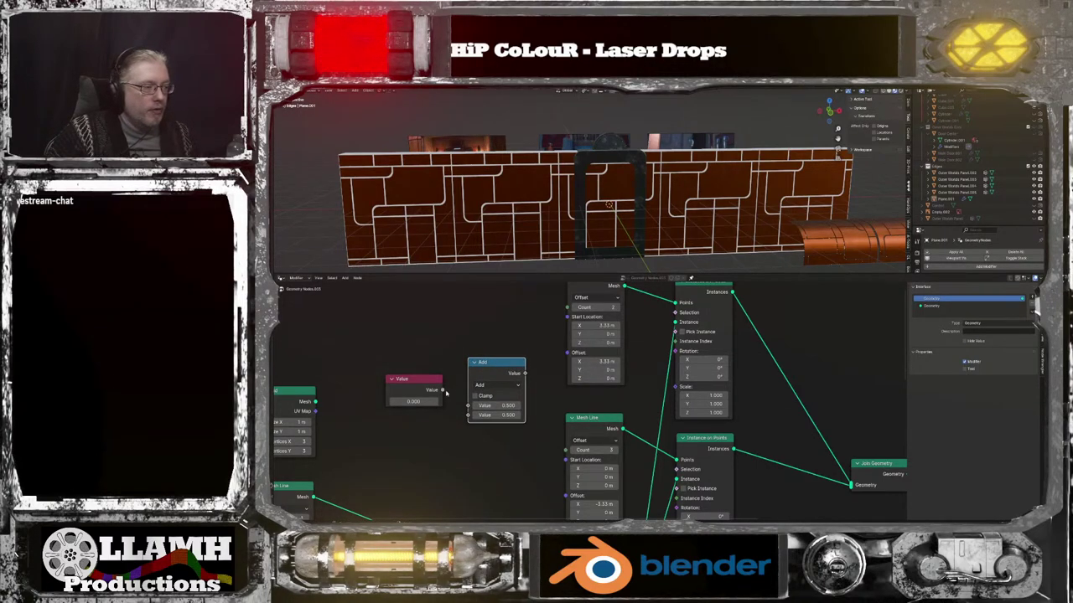
left_click_drag(442, 390, 468, 405)
Set the Math node's second value to 1
left_click(485, 415)
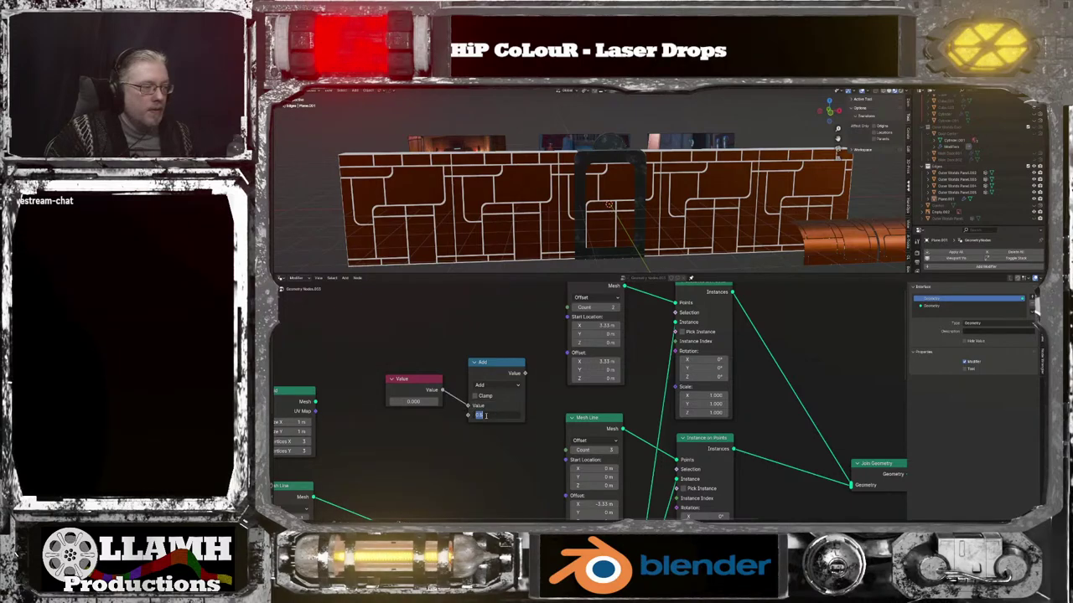
type("-1")
key("Return")
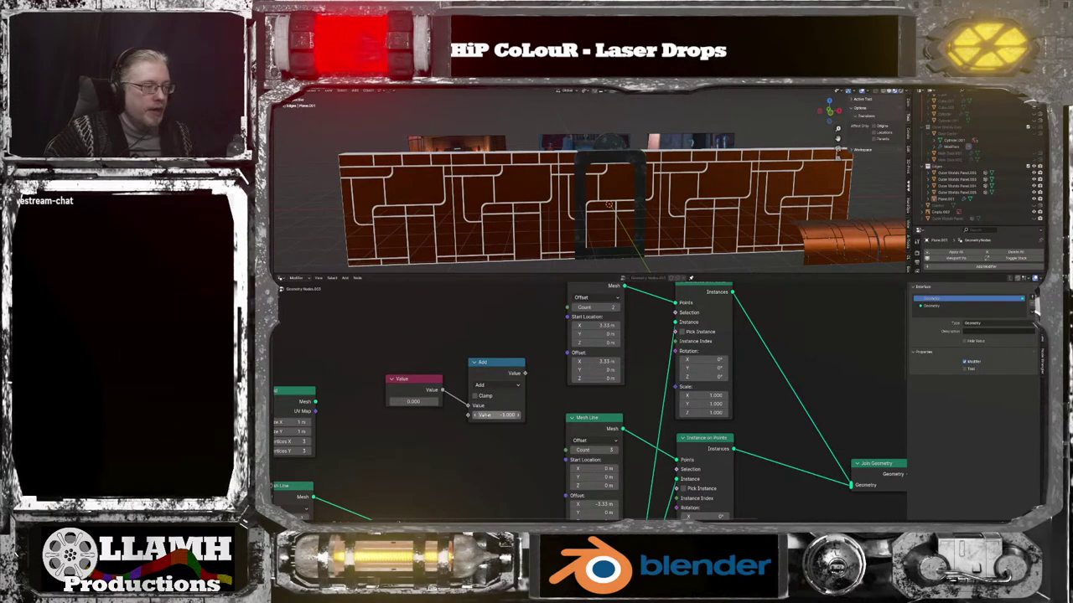
left_click(514, 416)
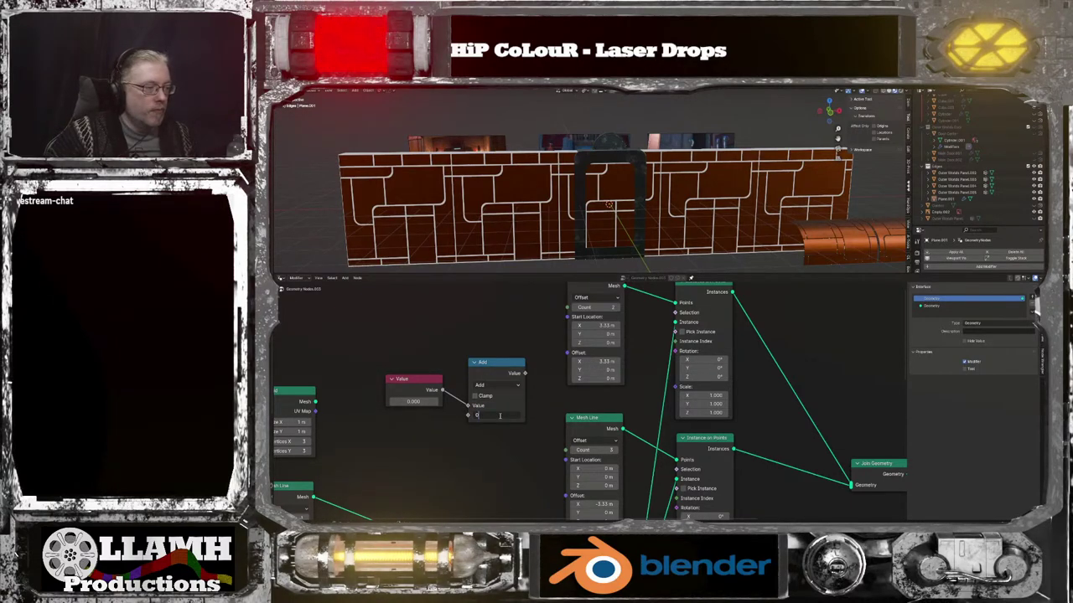
key("Return")
left_click(498, 415)
type("1")
key("Return")
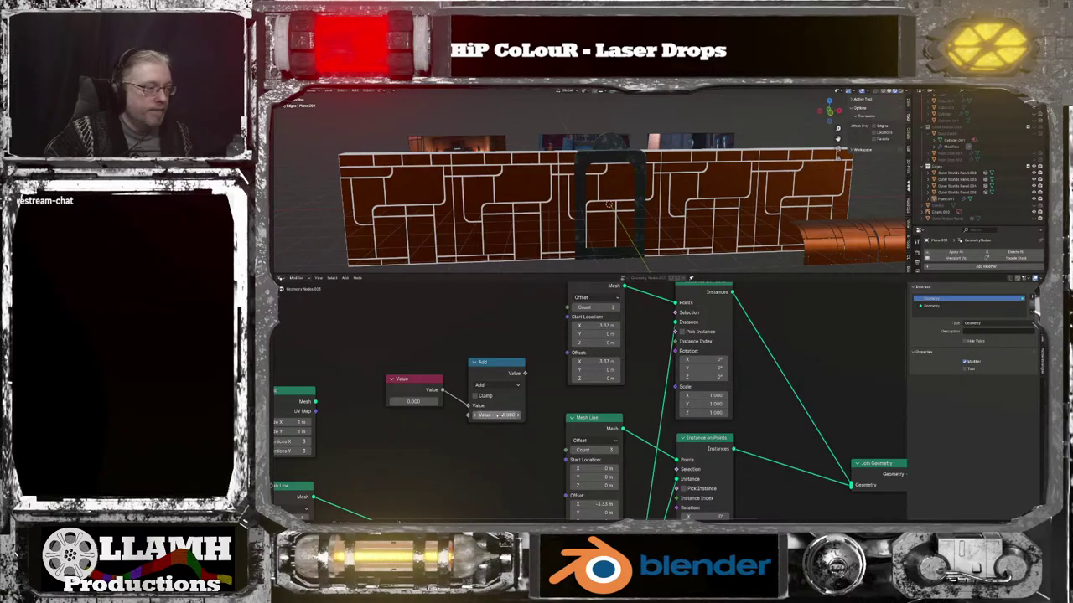
Switch the Math node's operation to Subtract and connect its output to the Count of both Mesh Line nodes
left_click(495, 384)
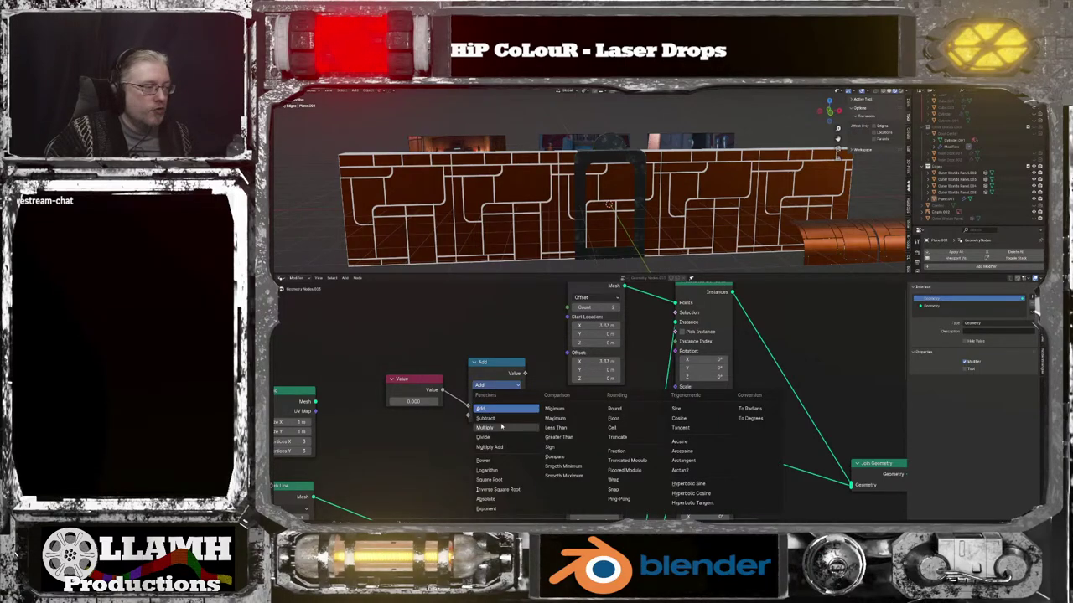
left_click(498, 394)
left_click_drag(525, 375, 566, 308)
left_click_drag(526, 374, 570, 451)
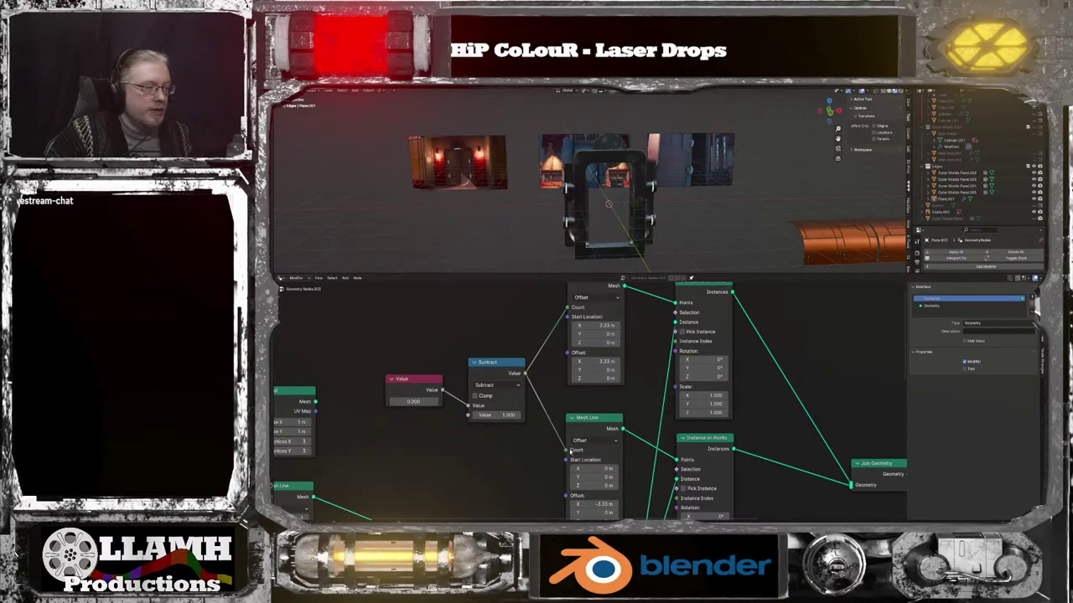
Set the Value node to 1 and vary it to test how many wall sections are generated
left_click(435, 403)
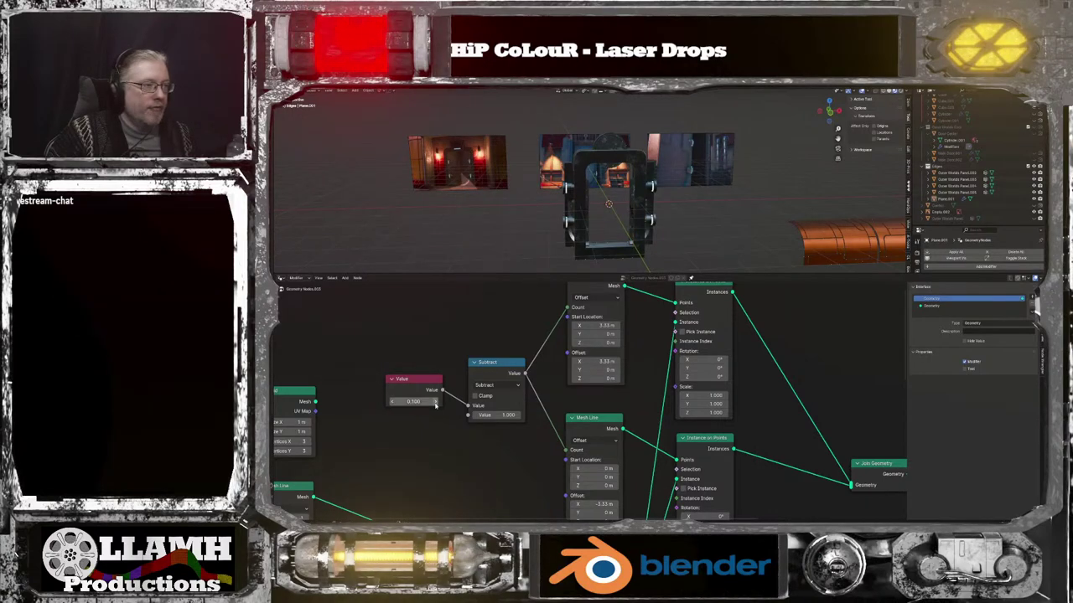
left_click(435, 403)
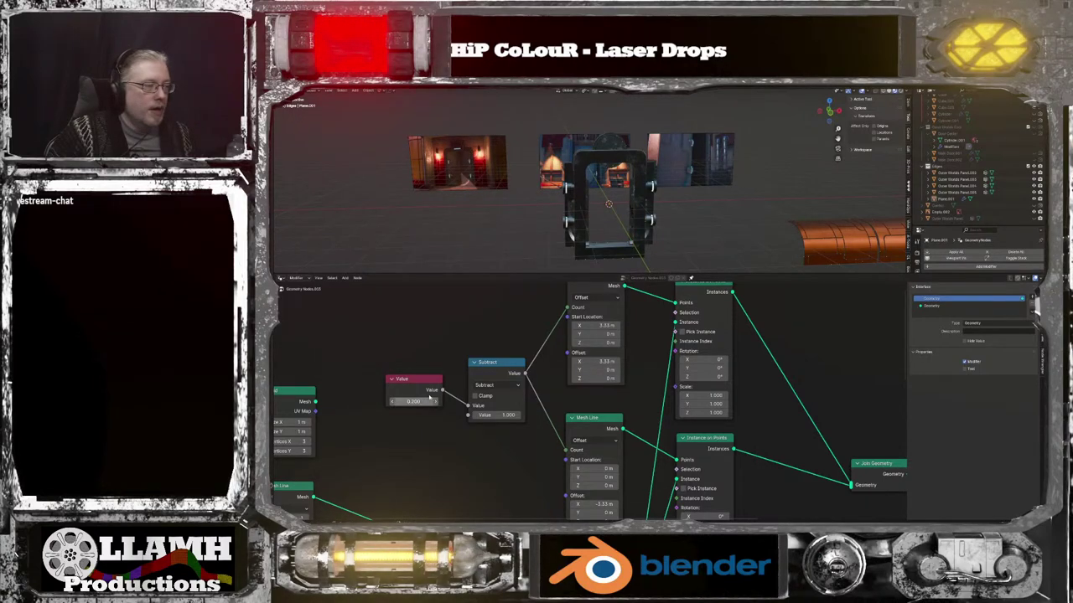
left_click(425, 378)
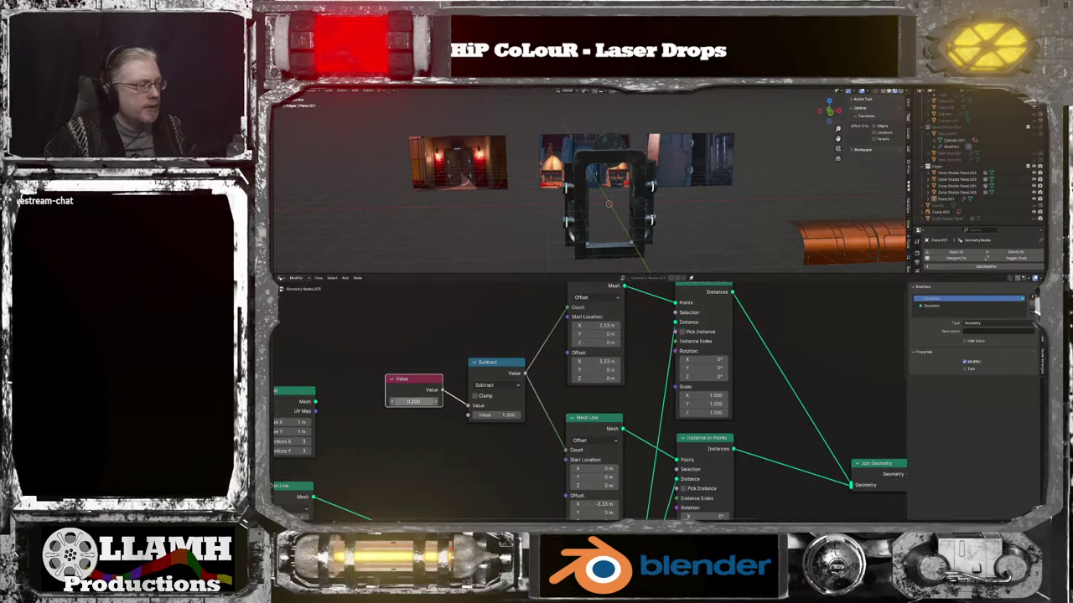
double_click(395, 404)
type("1")
key("Return")
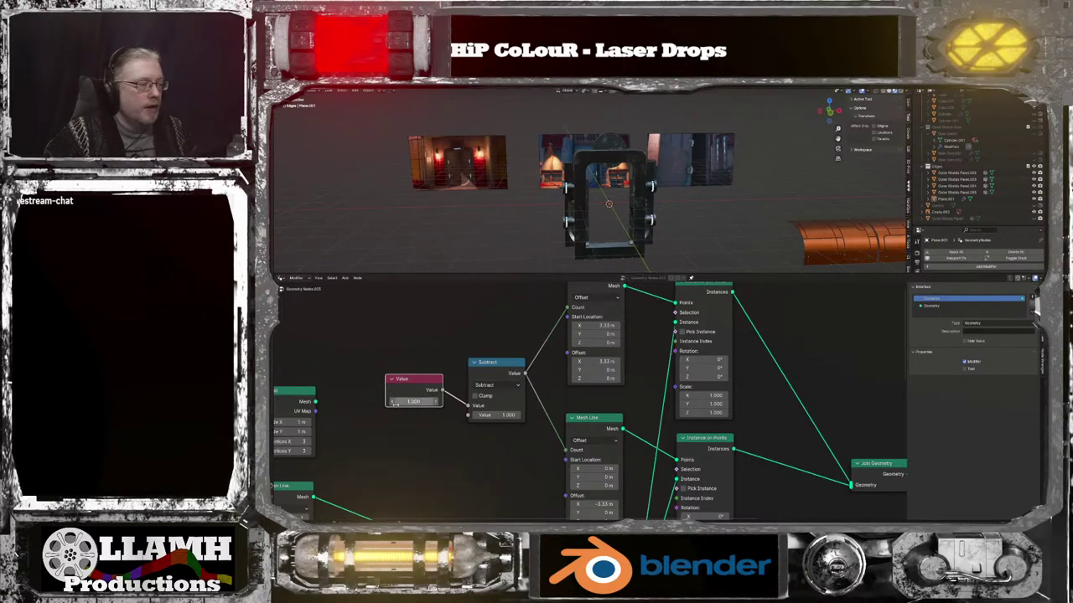
mouse_move(396, 404)
left_mouse_down()
mouse_move(429, 404)
mouse_move(406, 401)
left_mouse_up()
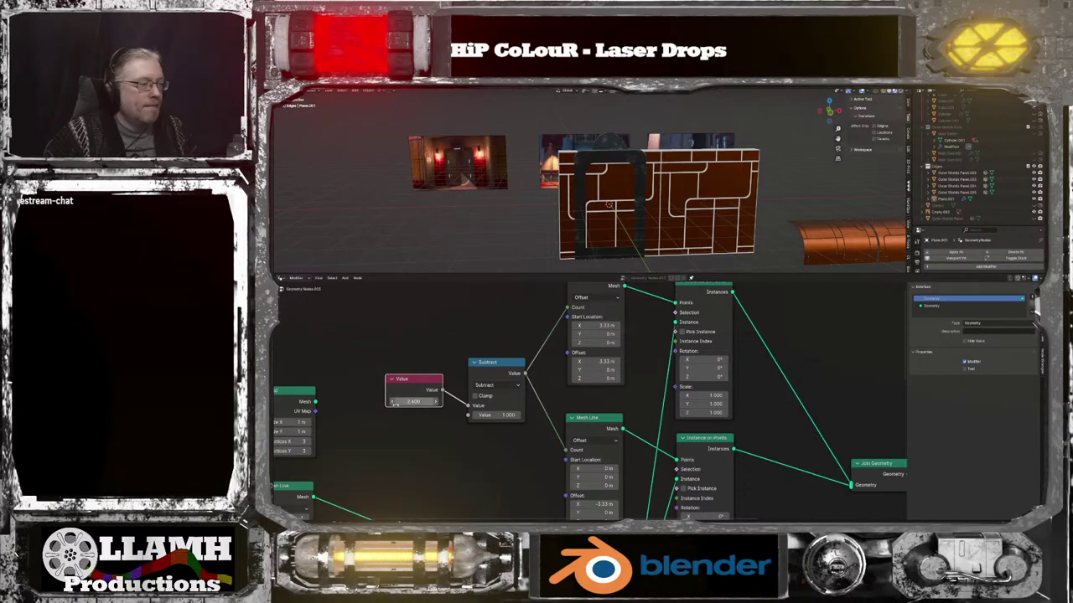
left_click_drag(406, 403, 395, 403)
Feed the Value node directly into the lower Mesh Line's Count, move the Subtract node up, and set the Value to 1
mouse_move(564, 451)
left_mouse_down()
mouse_move(488, 406)
mouse_move(554, 458)
mouse_move(567, 451)
left_mouse_up()
left_click_drag(504, 364, 509, 320)
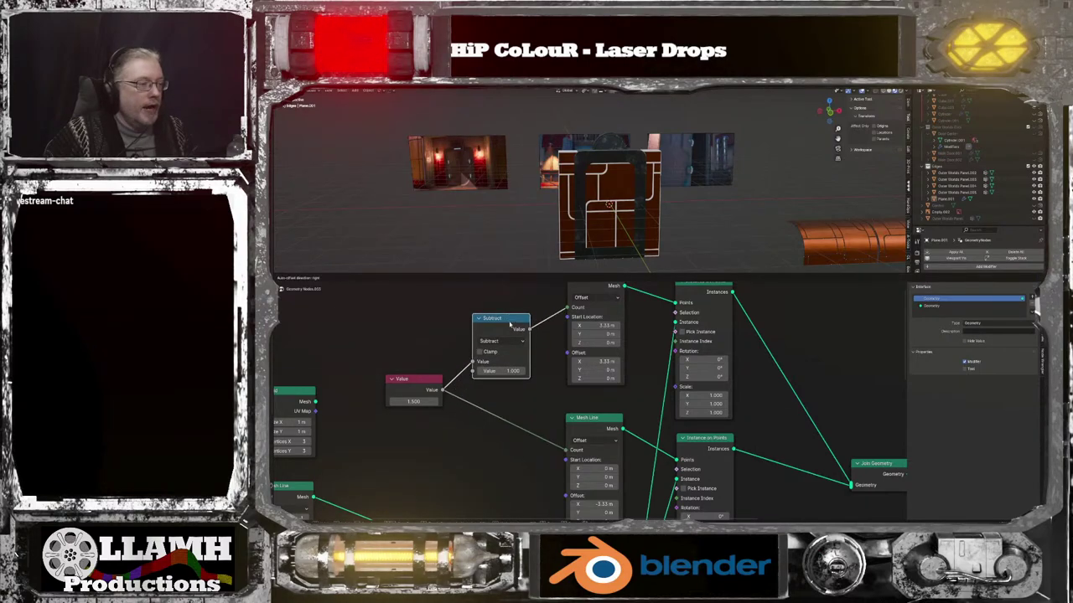
left_click(395, 401)
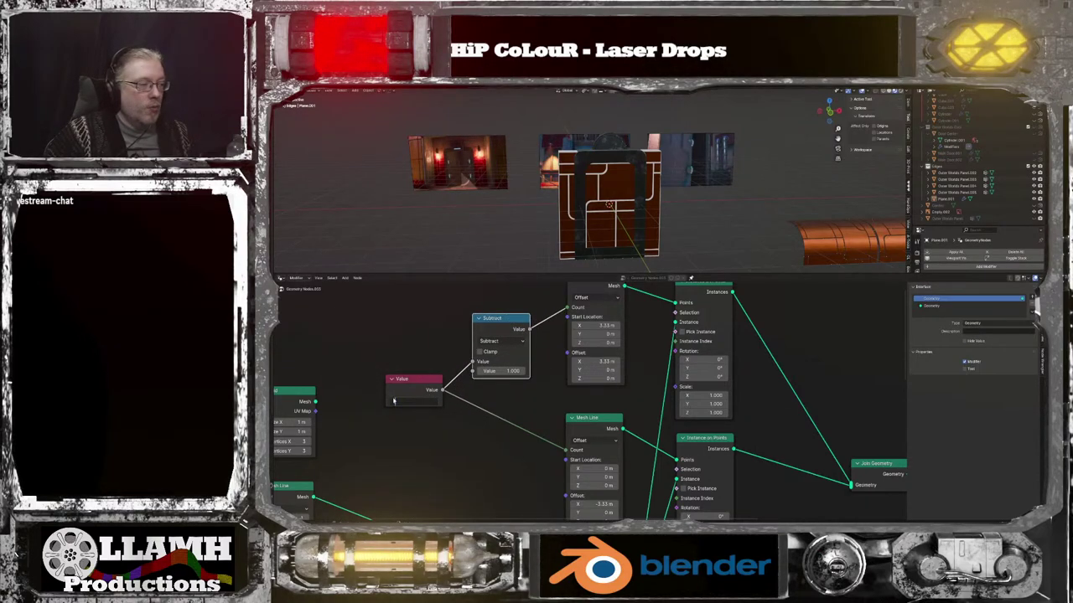
type("1")
key("Return")
Test the Value node at 2 and 3, and inspect the wall in the viewport from an angle
left_click(395, 400)
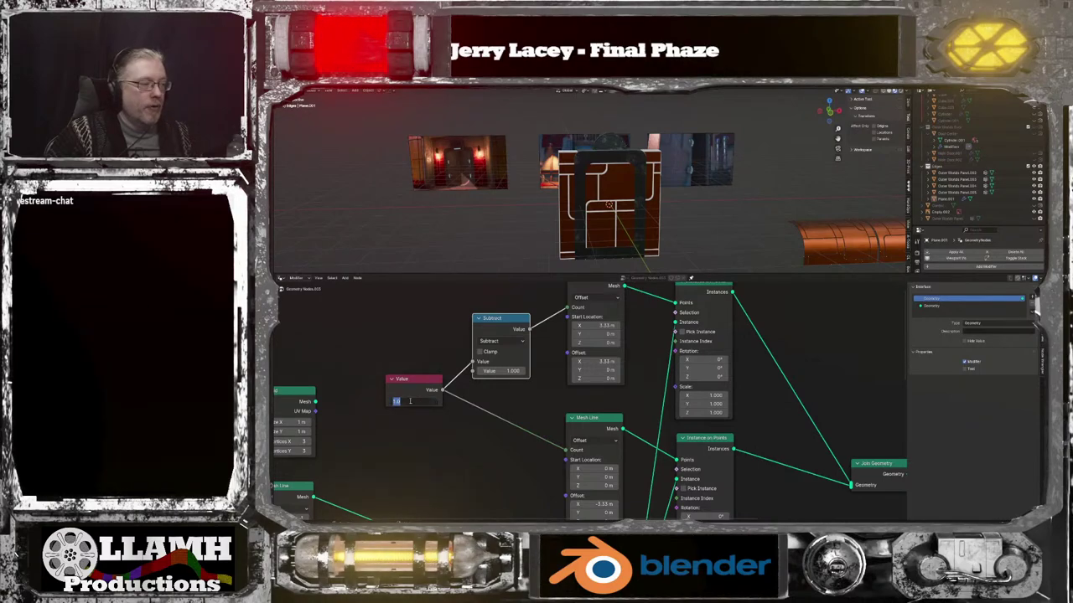
type("12")
key("Return")
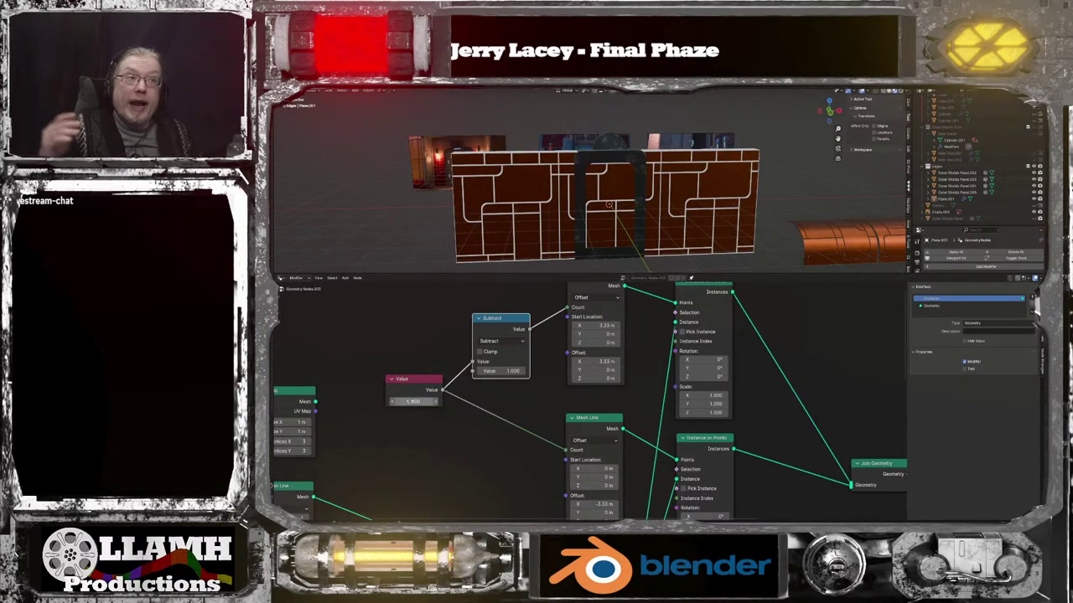
left_click(410, 401)
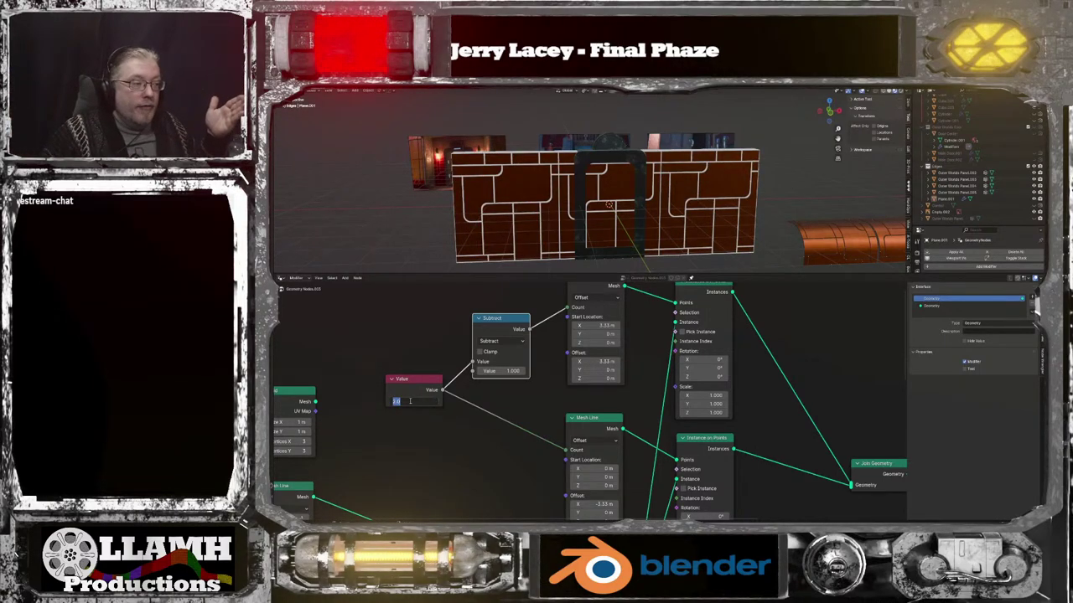
type("5")
key("Return")
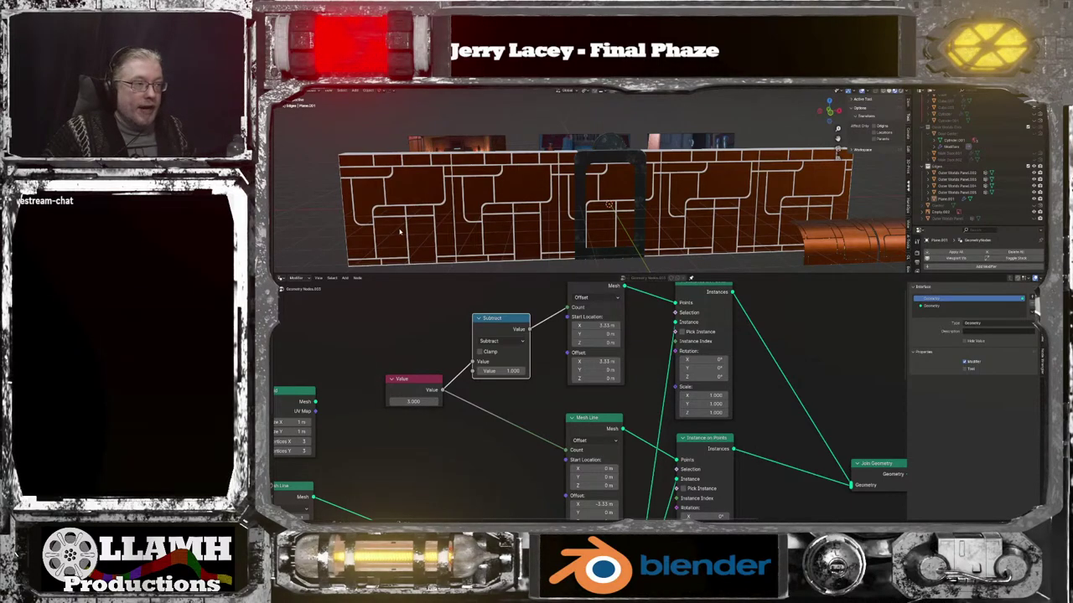
scroll(776, 211, "down", 3)
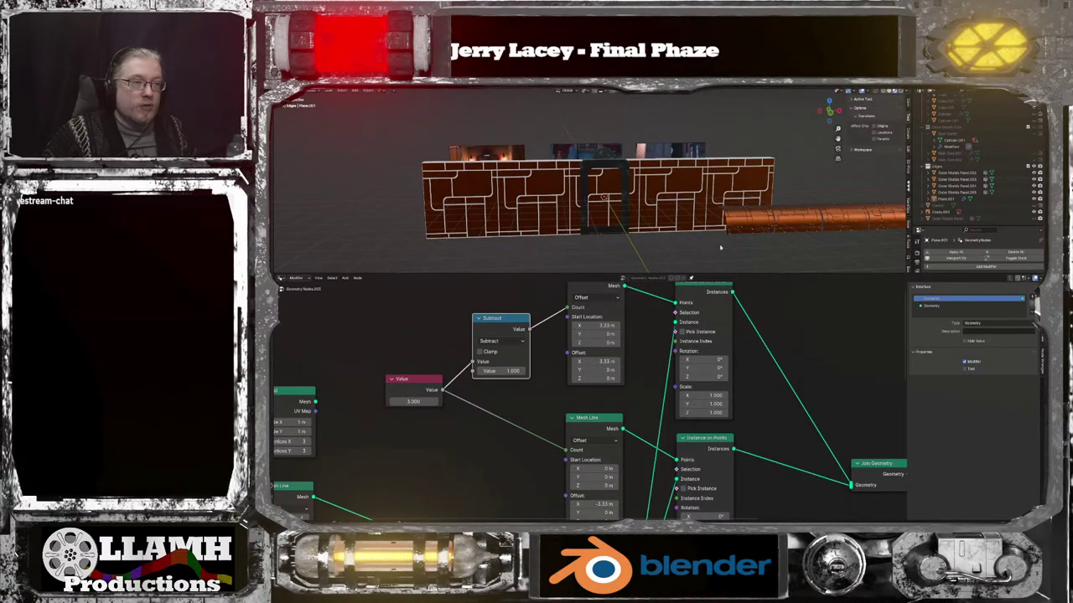
middle_click_drag(775, 212, 748, 241)
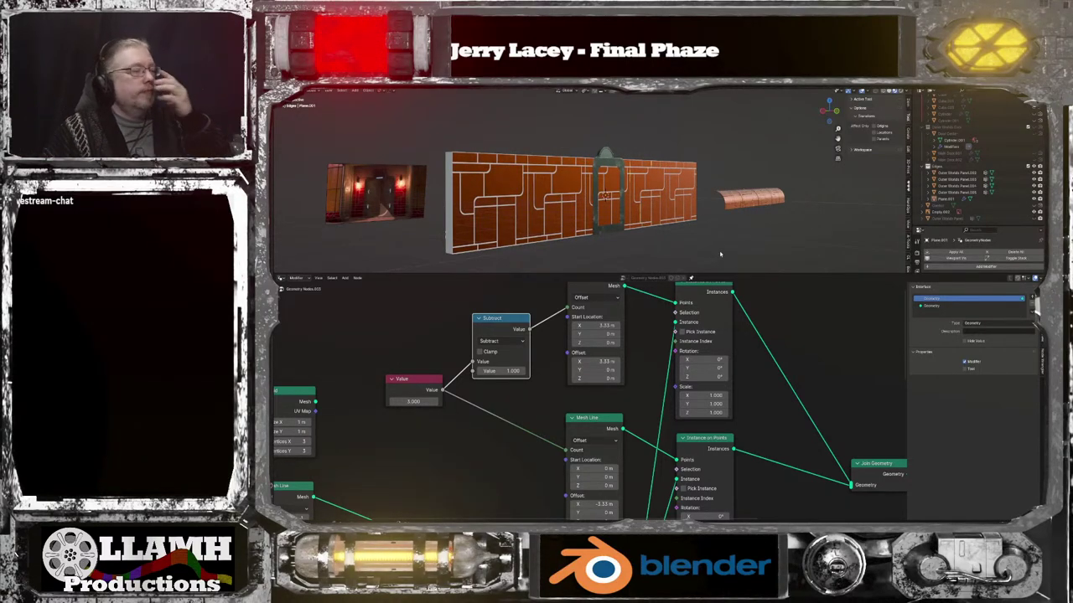
Move the Group Input node beside the Subtract node and connect its empty socket to Subtract's first value as a new input
scroll(652, 352, "down", 3)
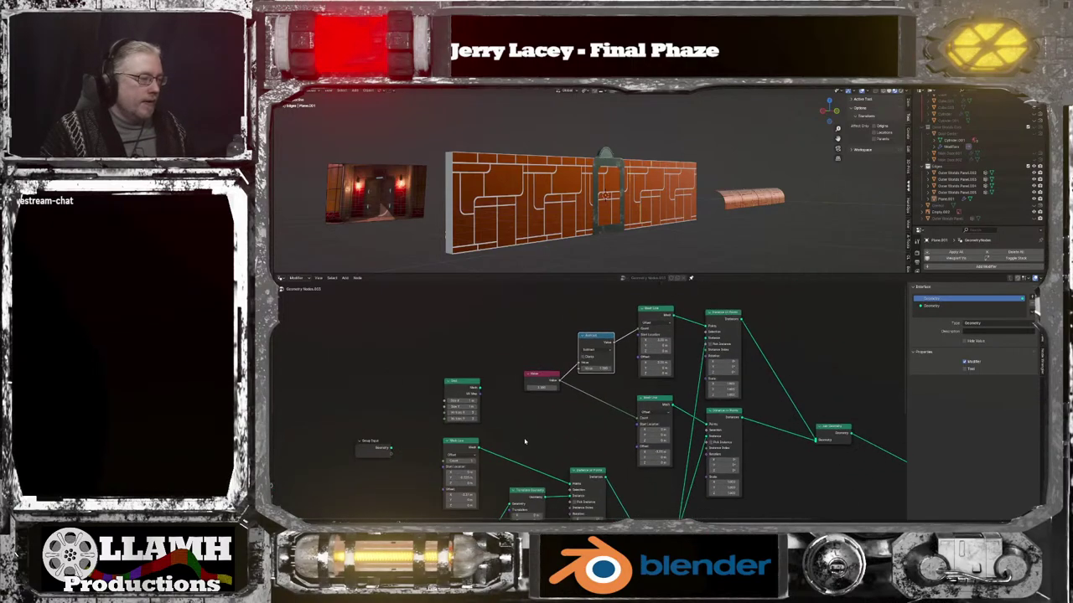
left_click_drag(377, 441, 536, 403)
scroll(587, 394, "up", 2)
left_click_drag(574, 344, 503, 317)
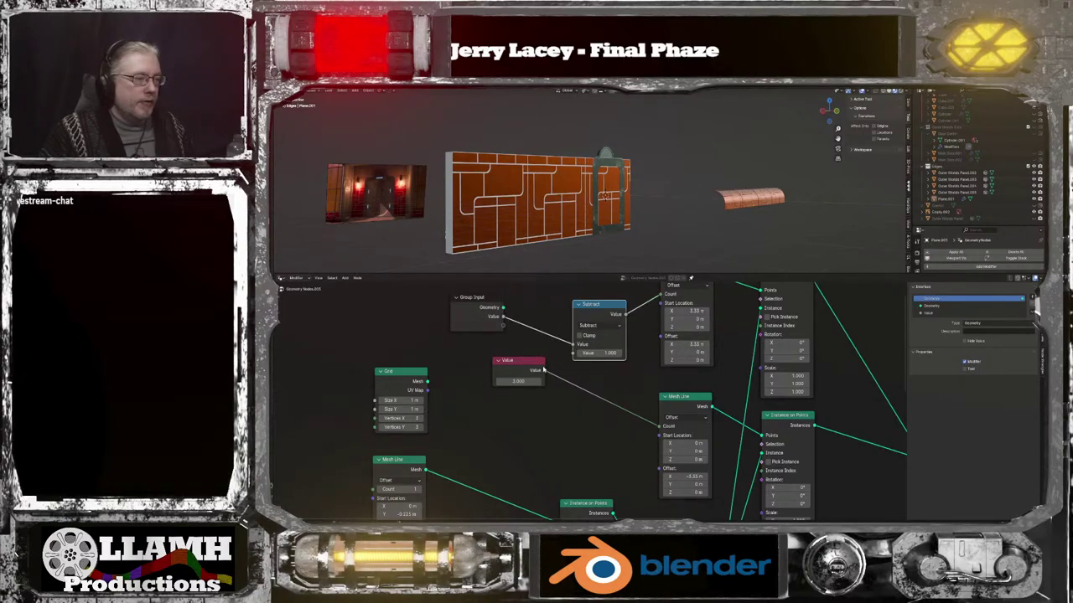
Delete the Value node and connect the Group Input's Value output to the lower Mesh Line's Count instead
left_click(533, 362)
key("x")
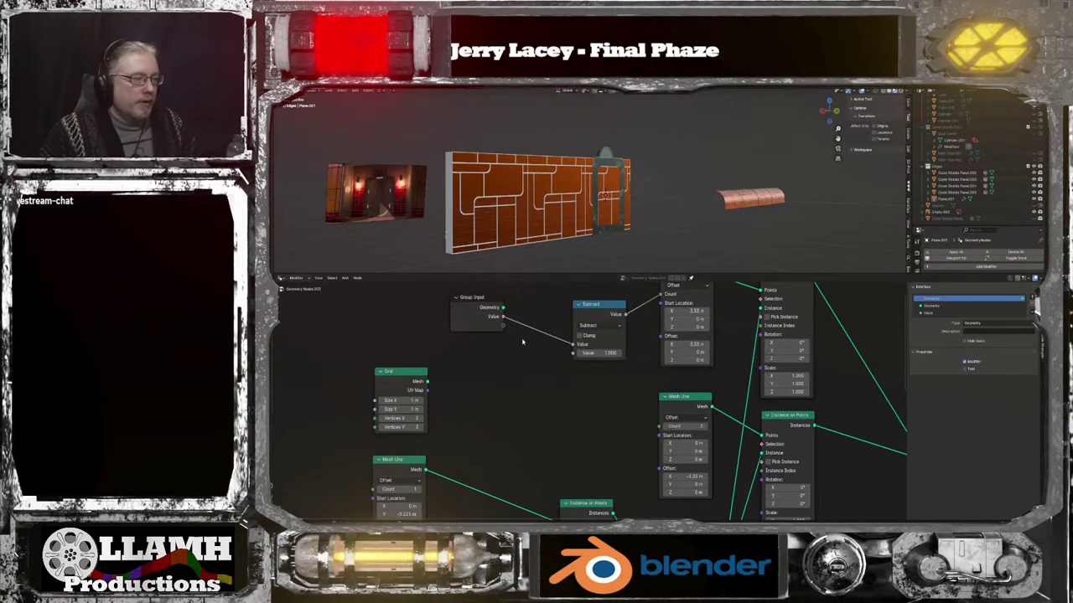
left_click_drag(502, 319, 655, 426)
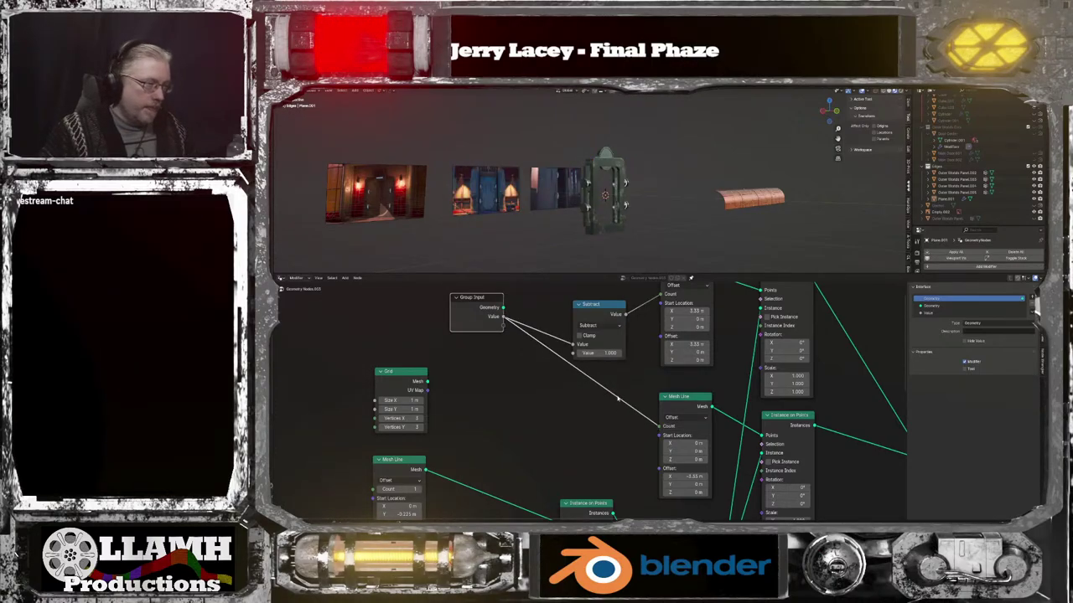
Rename the group's Value input to "Number of panels" and set its type to Integer
key("n")
key("n")
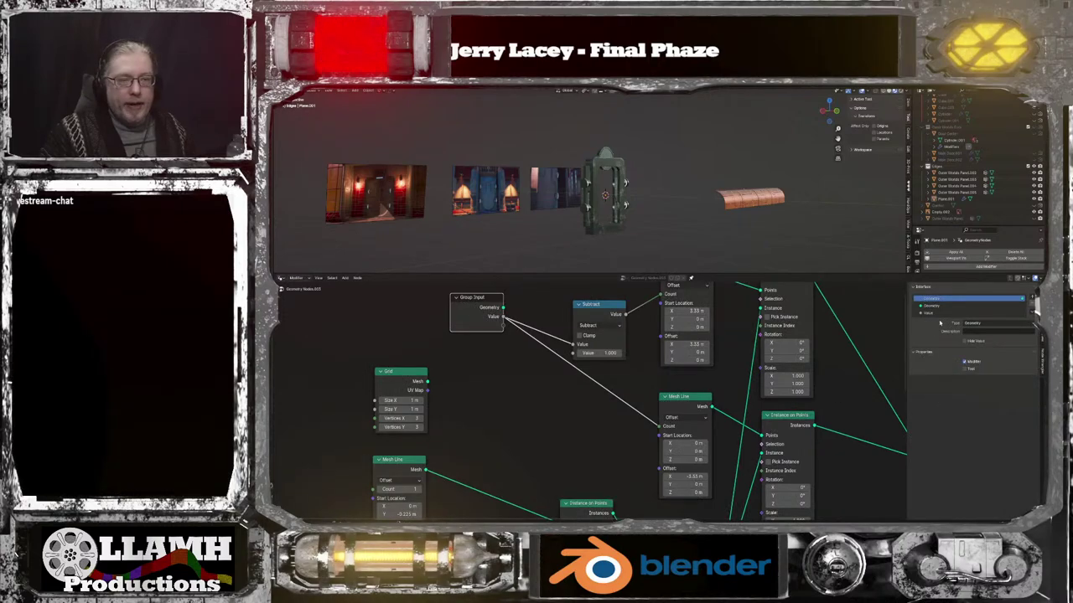
left_click(1038, 307)
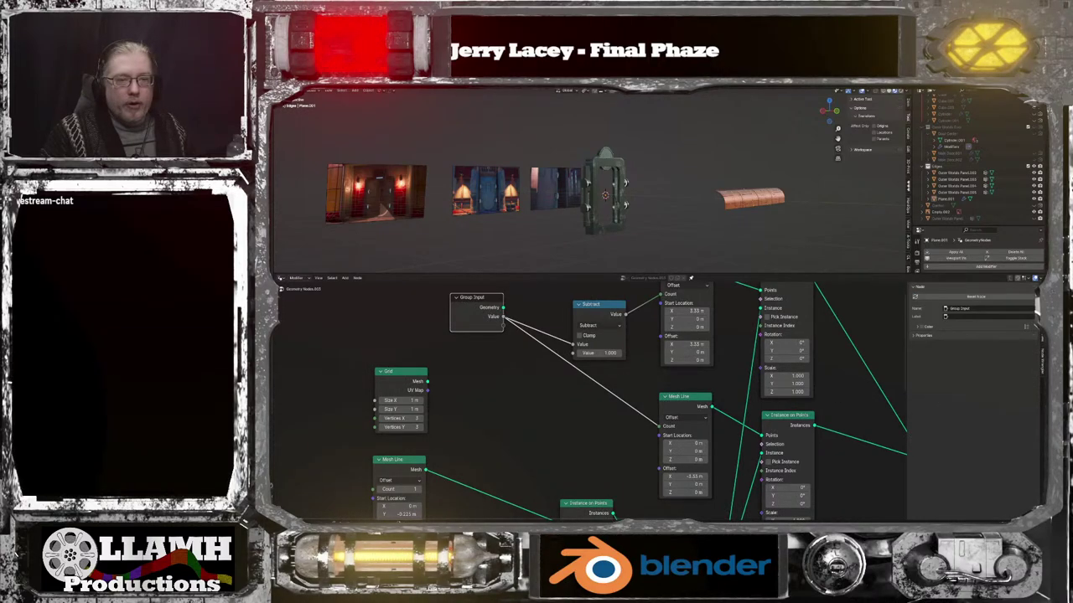
left_click(1039, 319)
left_click(1038, 295)
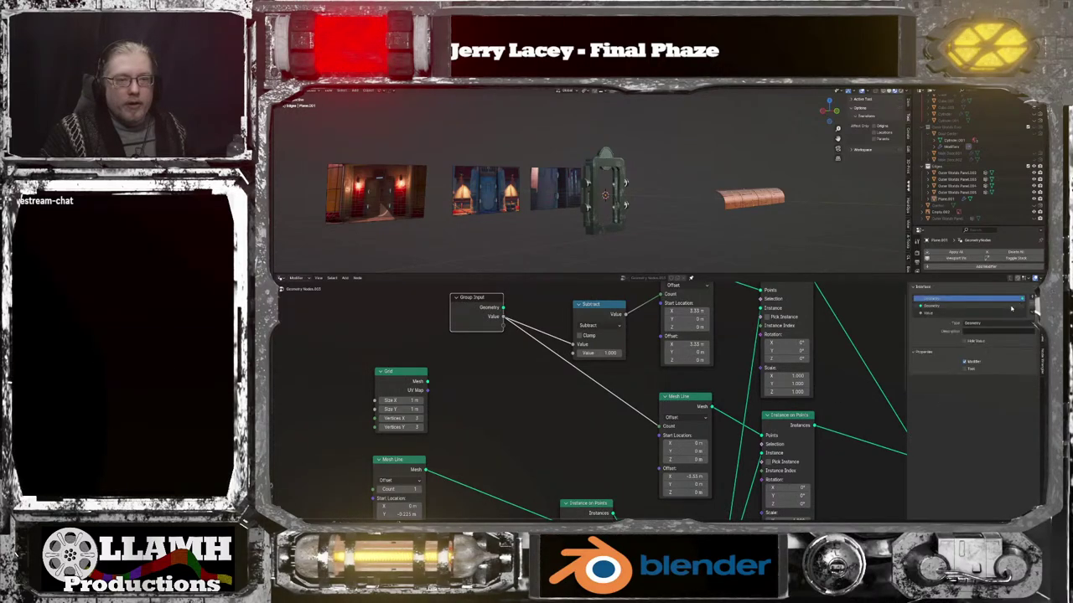
left_click(963, 312)
double_click(963, 311)
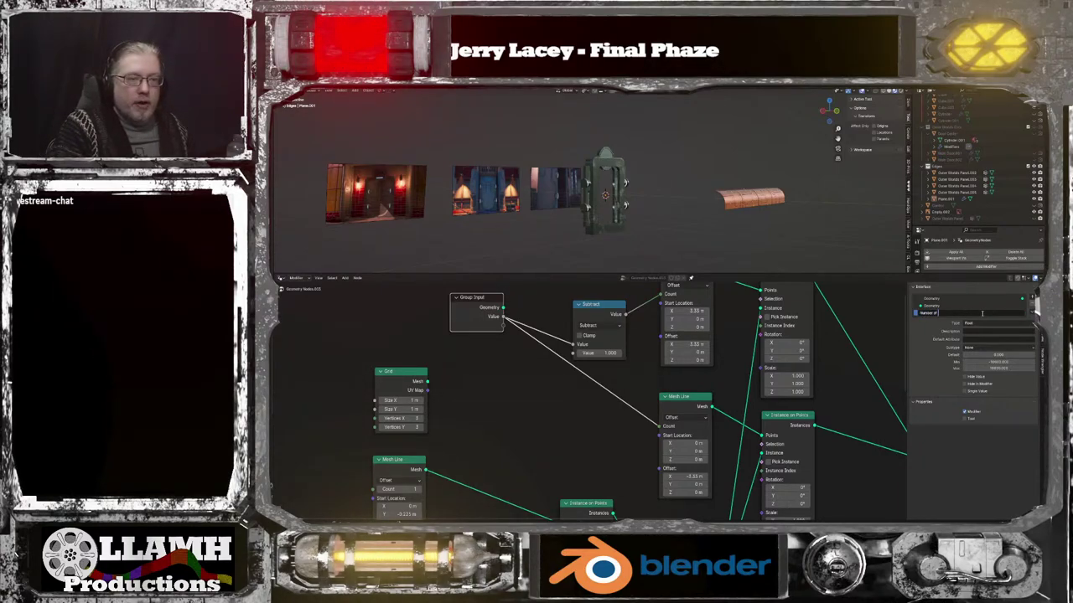
key("Return")
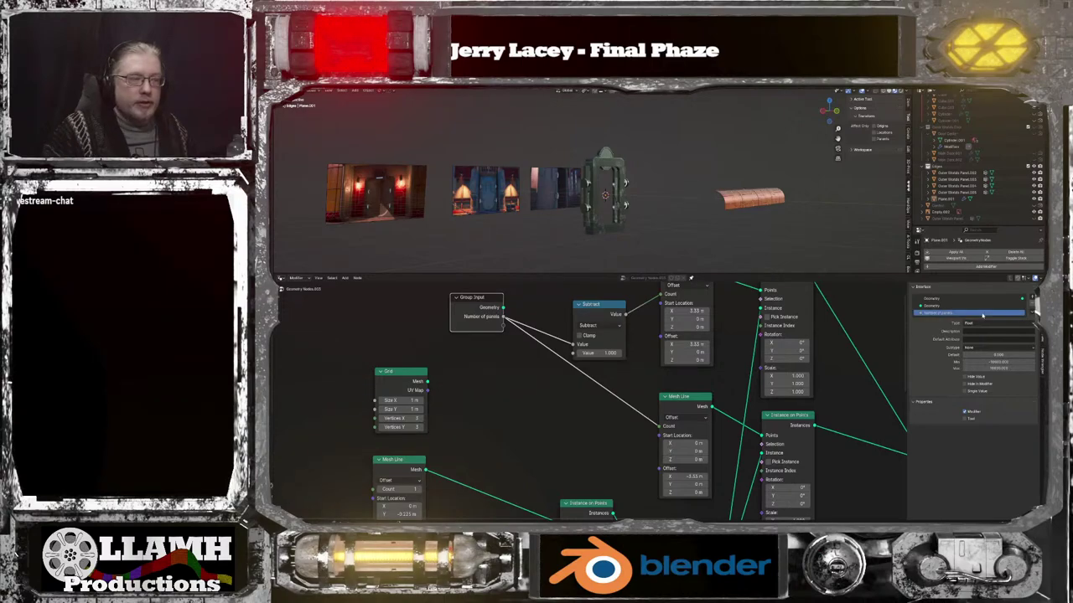
left_click(987, 327)
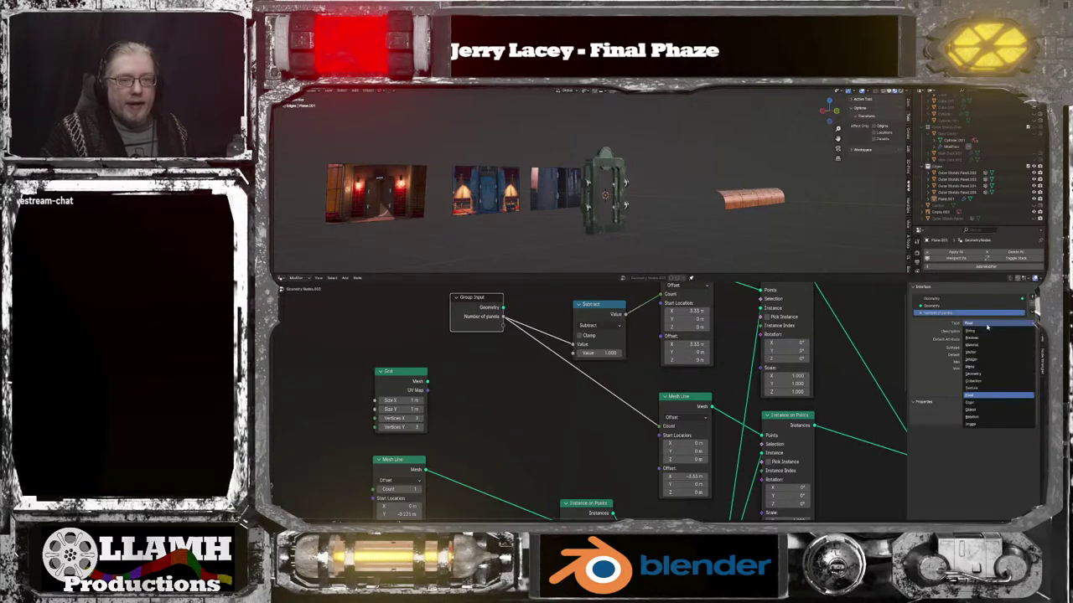
left_click(992, 362)
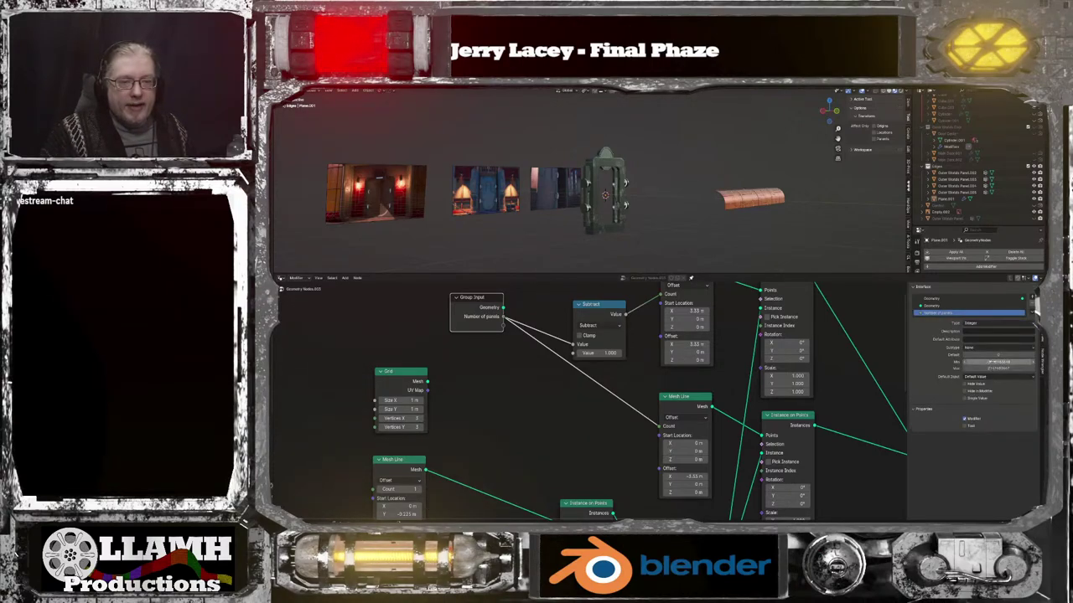
Set minimum and maximum limits for the group's Number of panels input
double_click(997, 362)
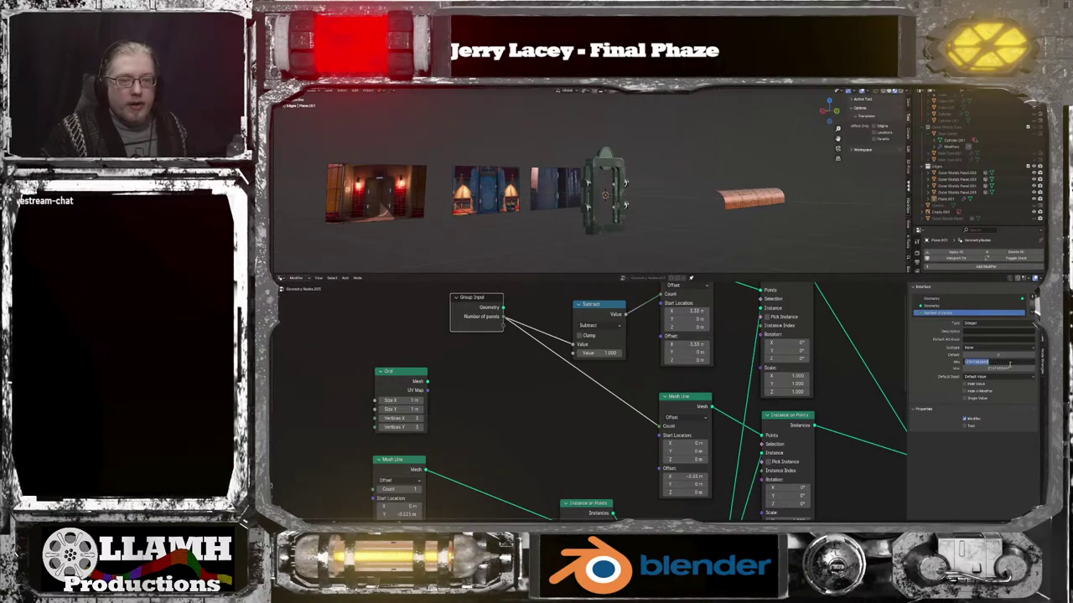
key("Tab")
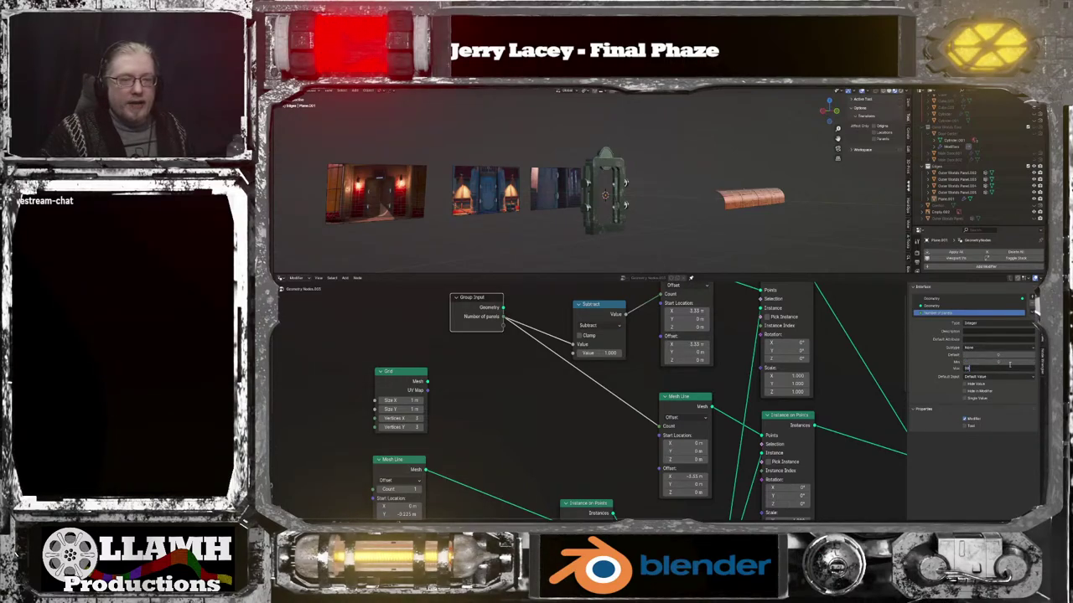
key("Return")
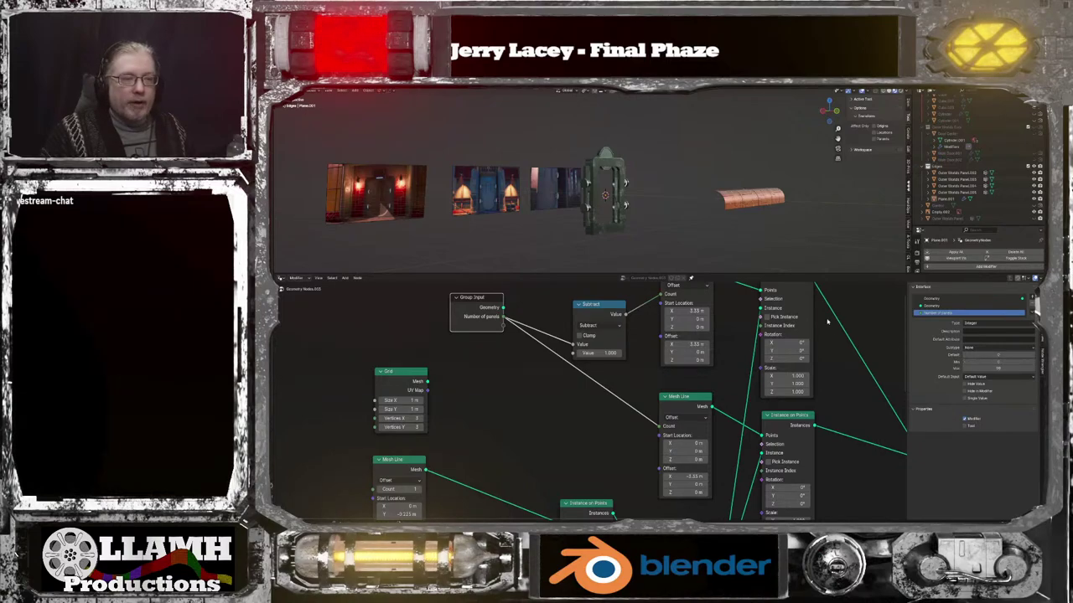
Enlarge the 3D viewport, try different Number of panels values in the modifier, and leave it at 1, viewing the wall from the front
middle_click_drag(838, 250, 858, 273)
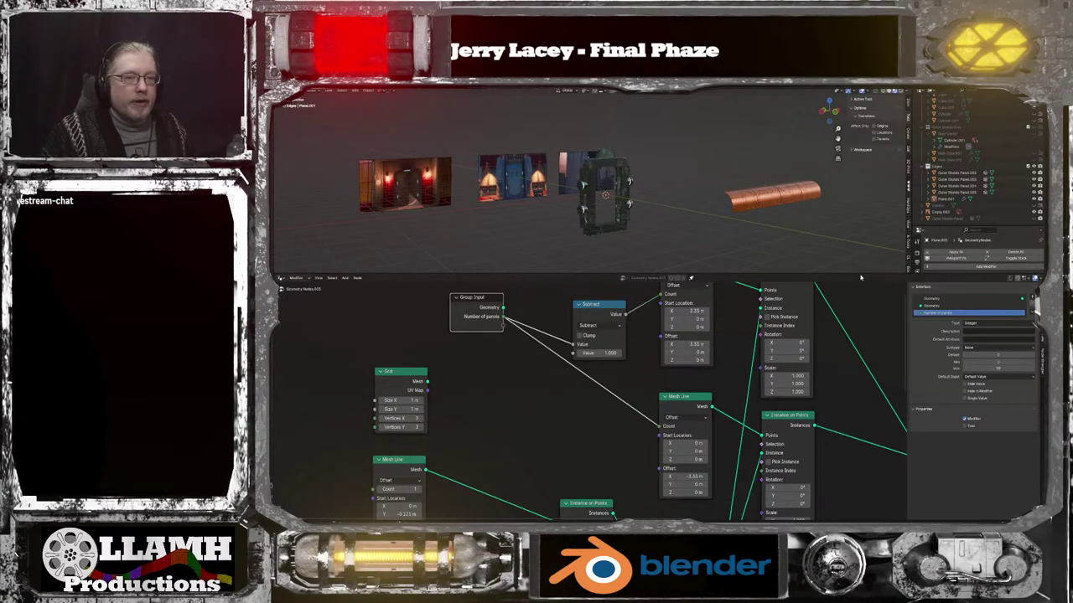
left_click_drag(865, 273, 879, 407)
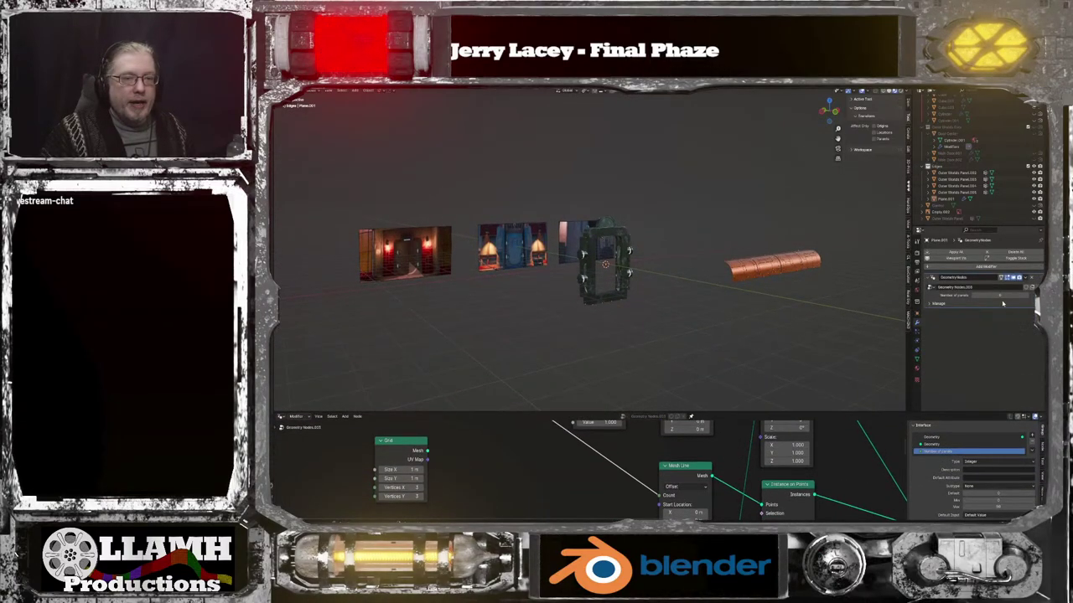
mouse_move(1001, 300)
left_mouse_down()
mouse_move(1027, 300)
mouse_move(988, 295)
left_mouse_up()
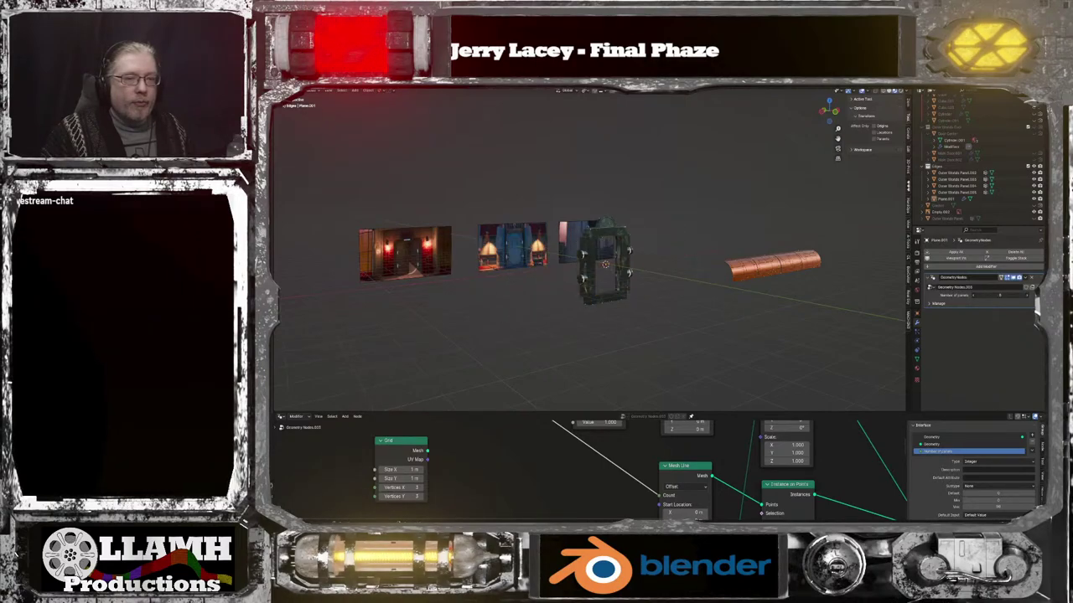
left_click(1027, 296)
left_click_drag(1028, 297, 972, 296)
left_click(1027, 296)
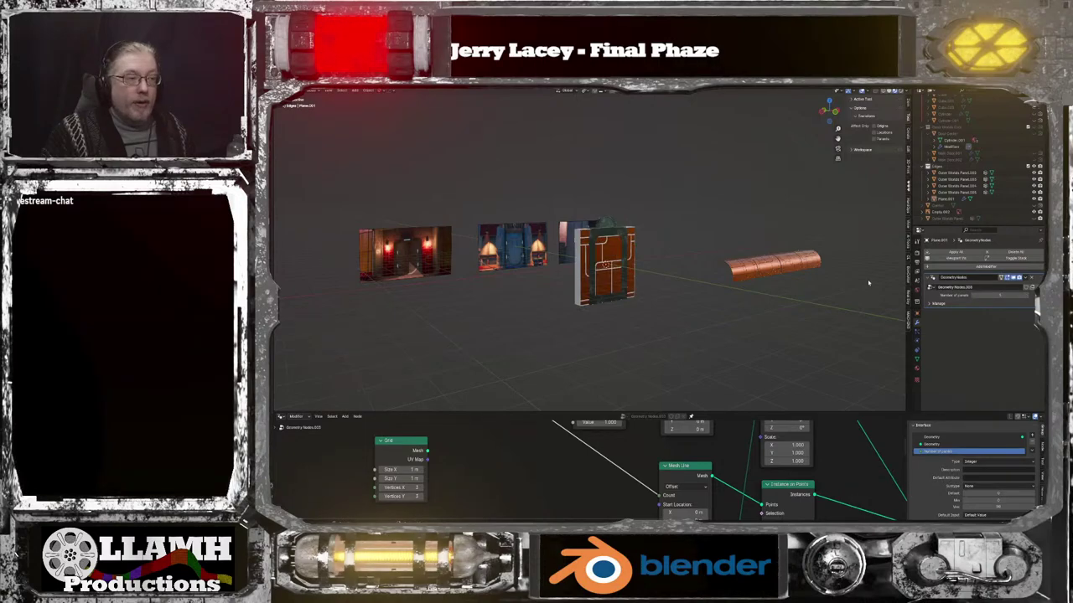
scroll(869, 282, "up", 5)
key("KP_1")
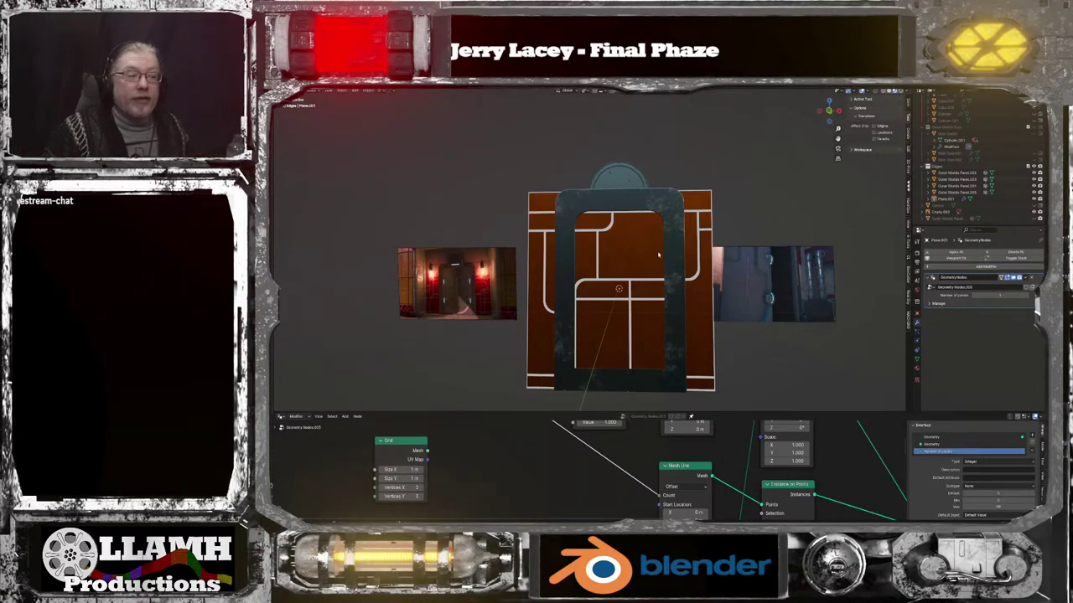
Enlarge the node editor, add a Cube node below the final Join Geometry, and connect its Mesh to the Group Output's Geometry
scroll(643, 513, "down", 6)
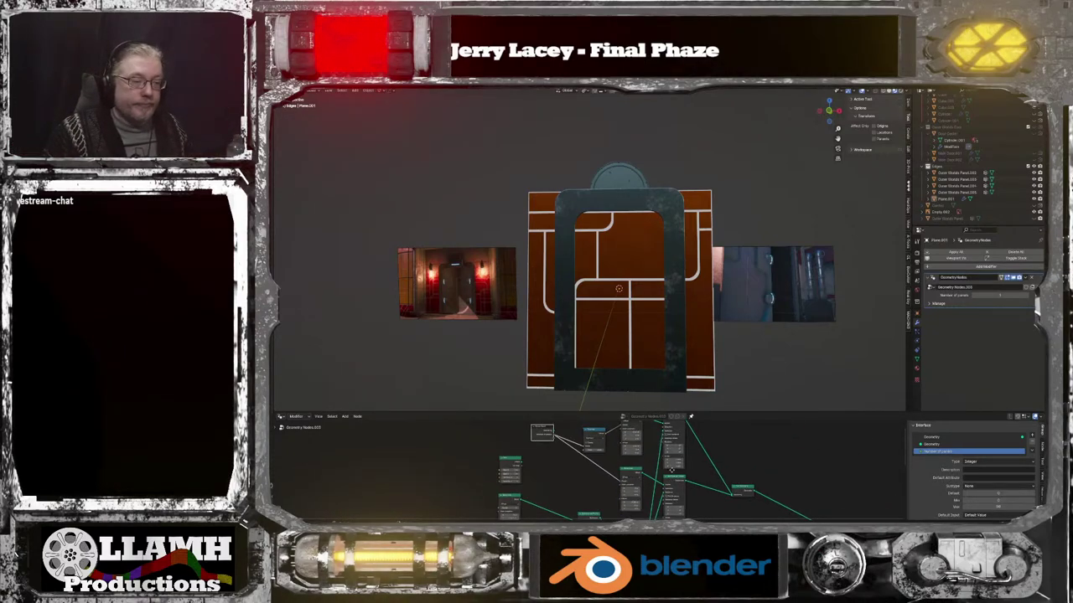
scroll(662, 486, "down", 3)
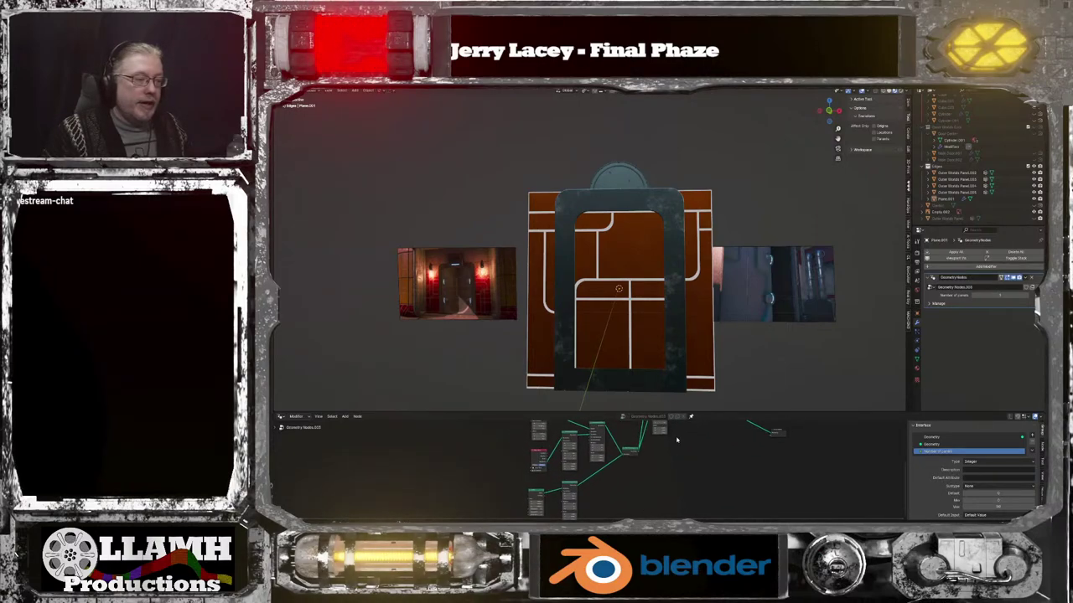
left_click_drag(687, 414, 687, 242)
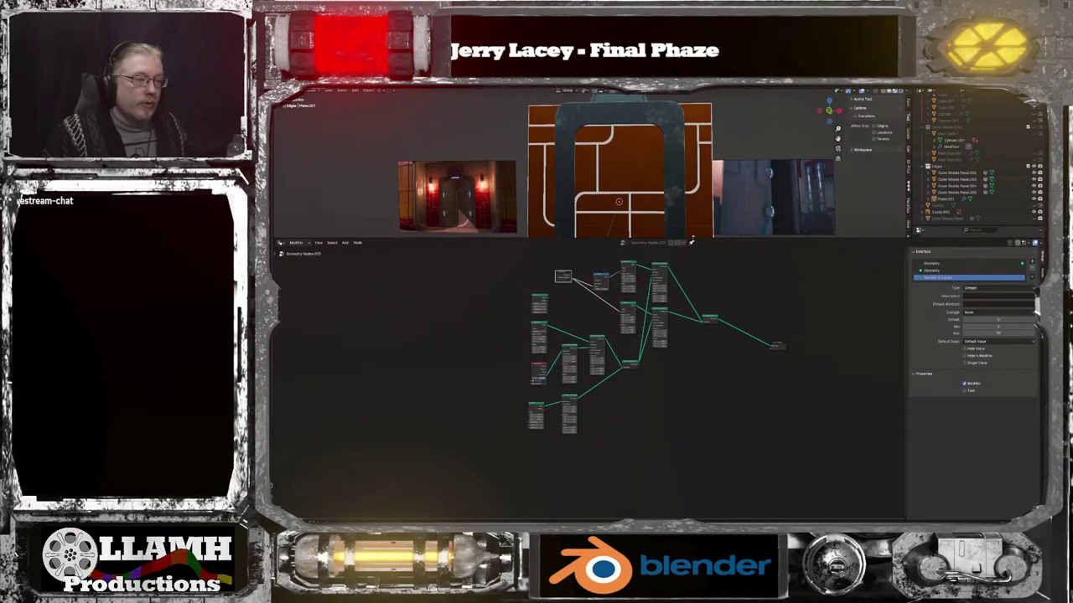
scroll(613, 397, "up", 4)
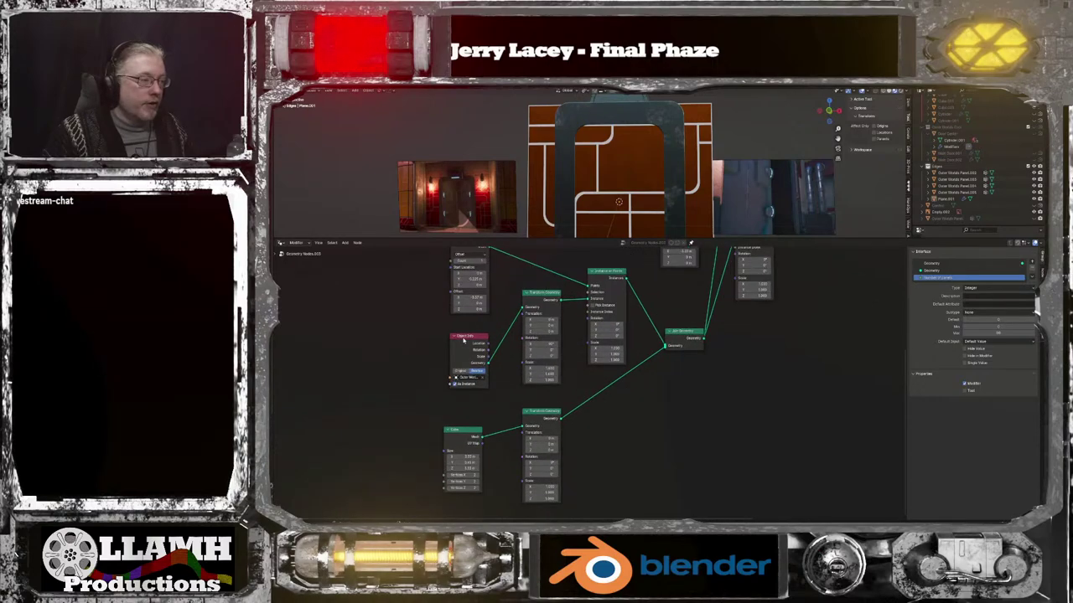
left_click(466, 343)
scroll(678, 462, "down", 2)
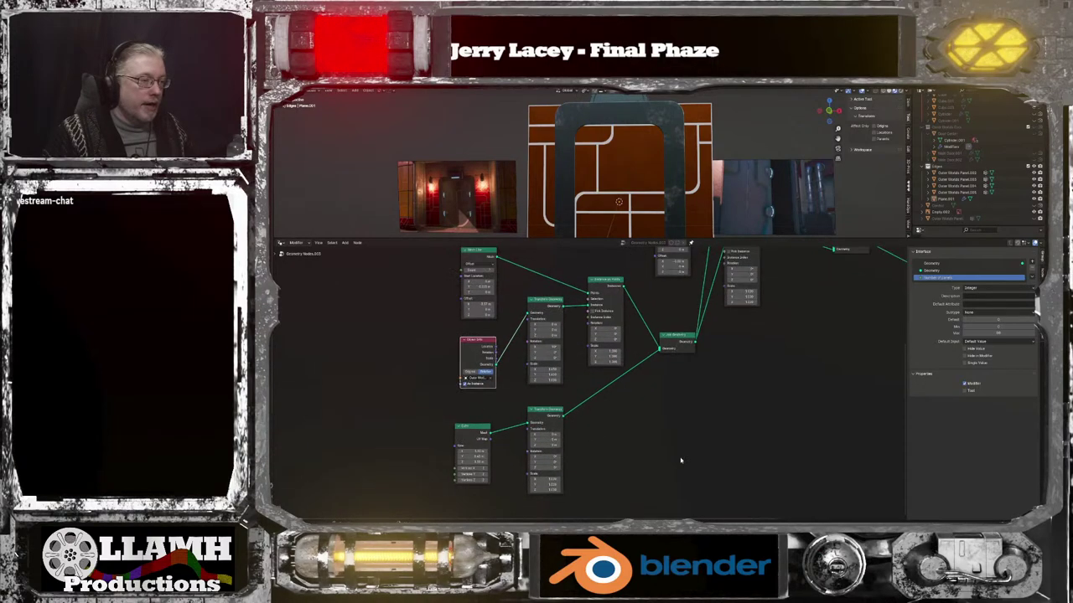
key("Home")
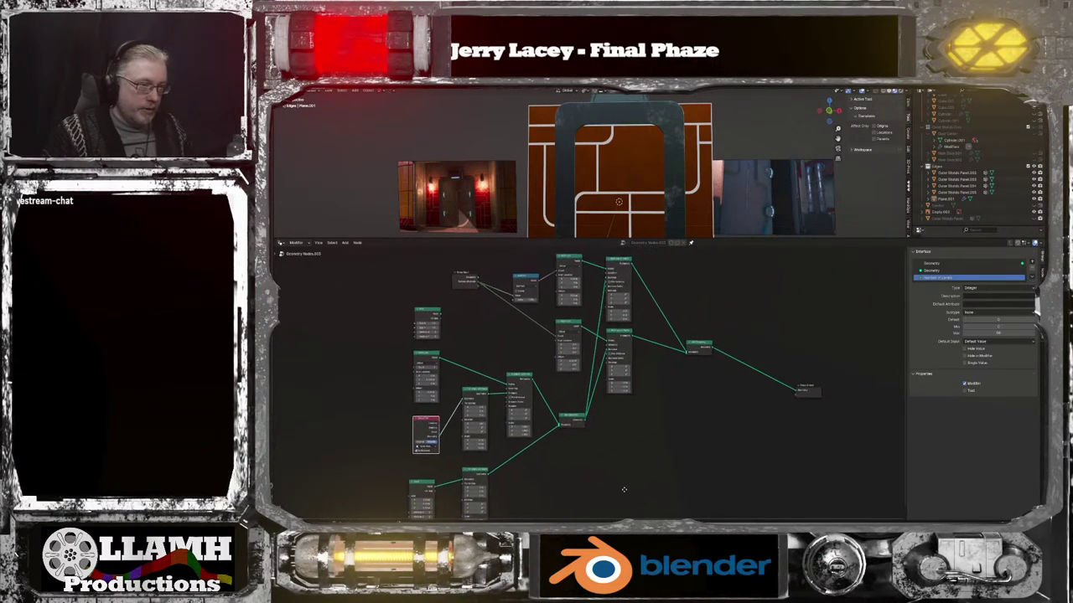
key("shift+a")
type("P")
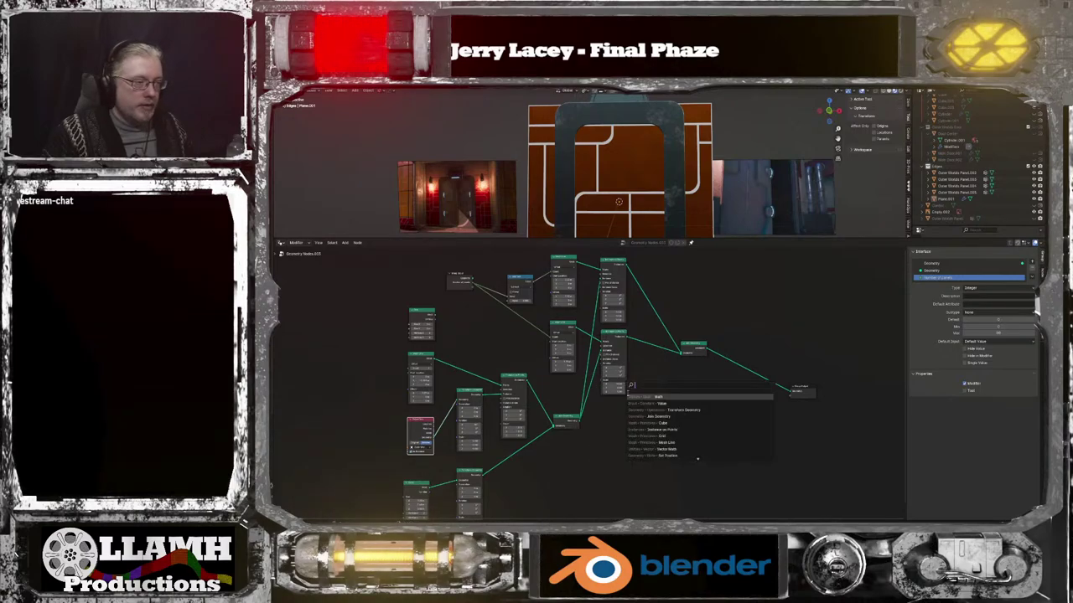
type("cube")
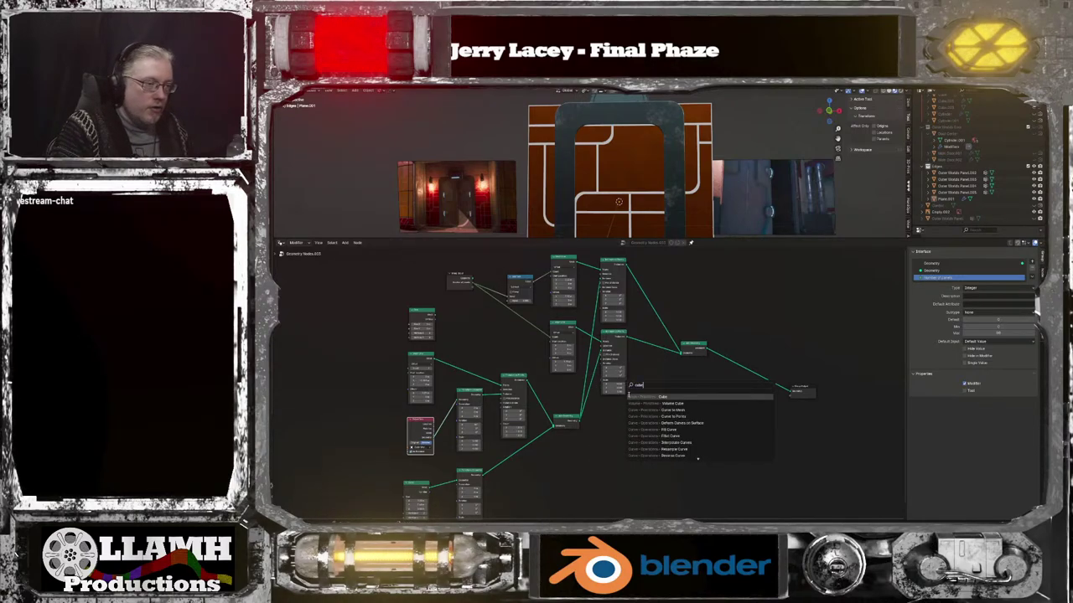
key("Return")
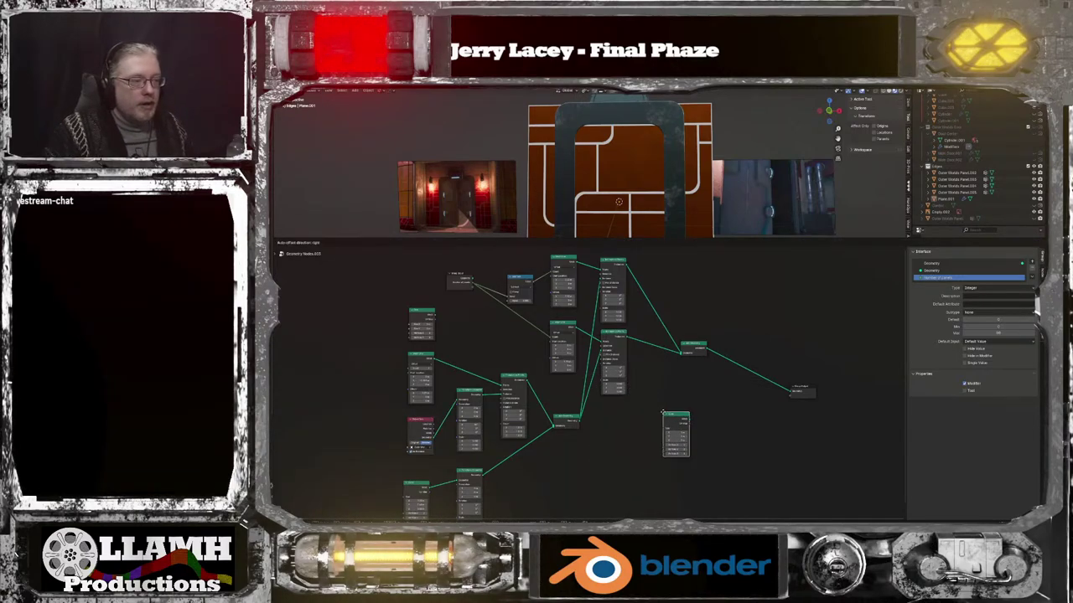
left_click_drag(692, 423, 792, 391)
Size the Cube node to 2.26 m in X and 3.06 m in Z, and check its edges against the door frame
scroll(675, 218, "up", 5)
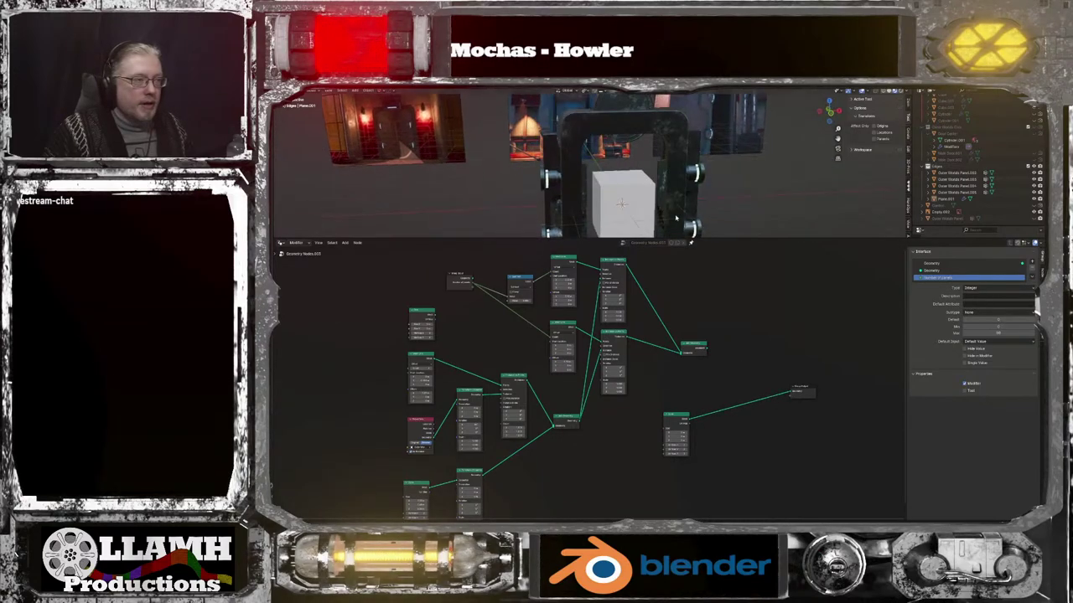
scroll(704, 428, "up", 3)
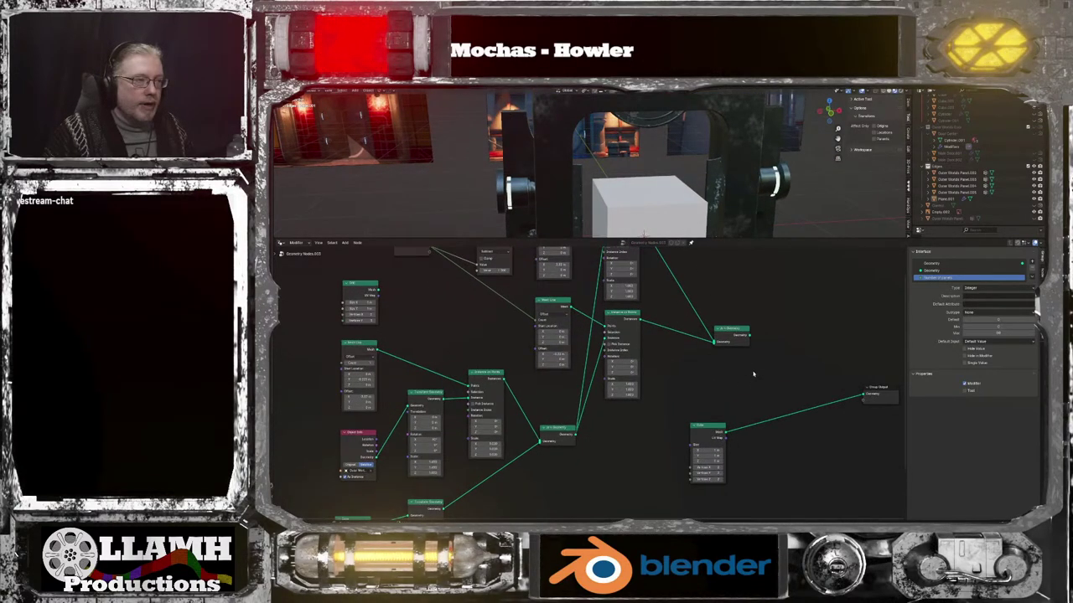
scroll(716, 231, "down", 2)
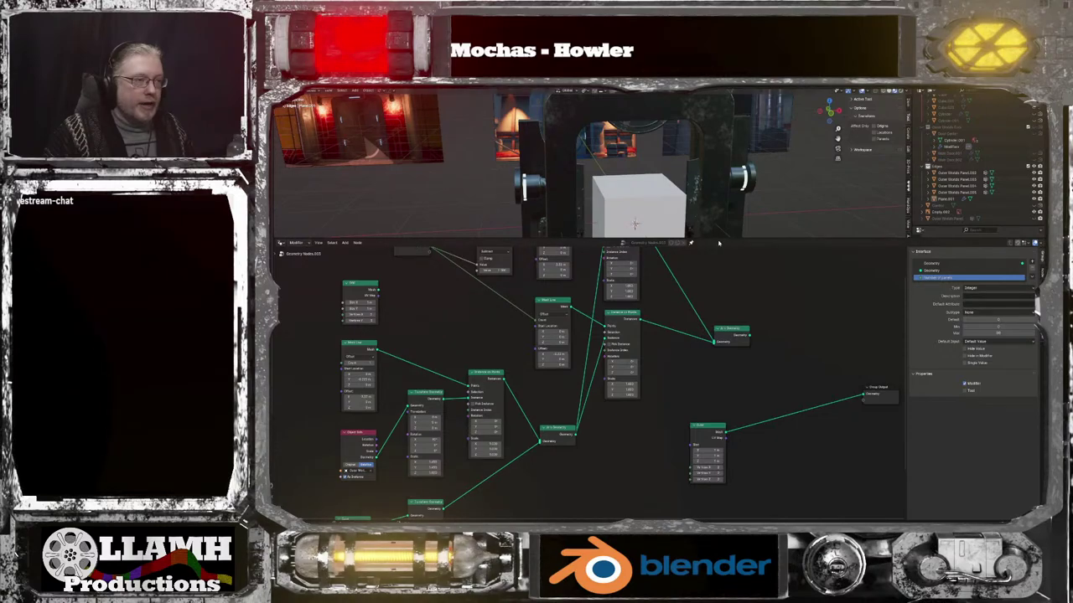
left_click_drag(719, 237, 719, 329)
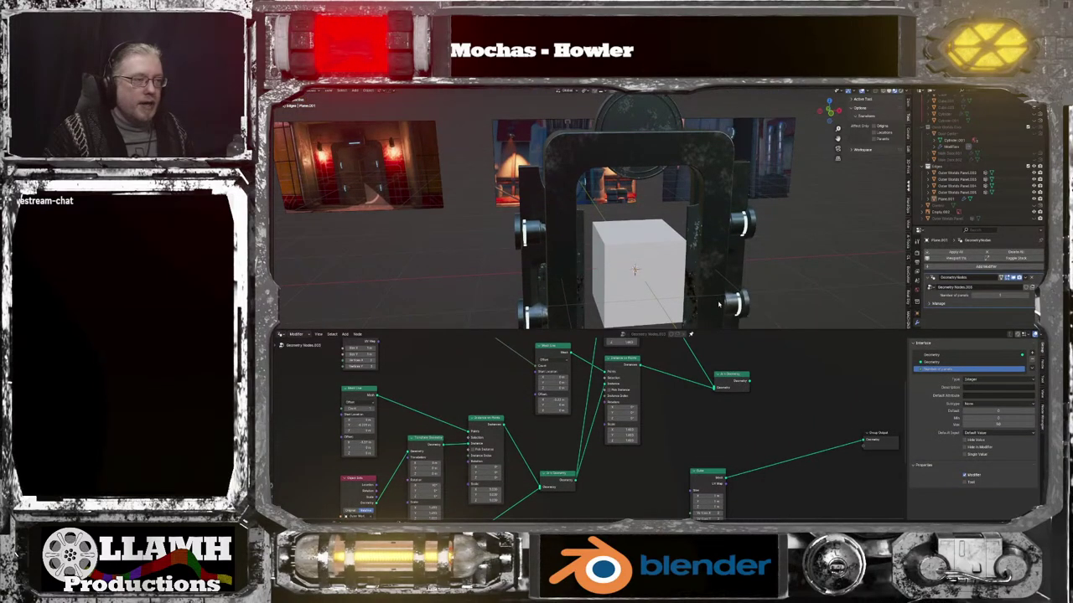
key("KP_1")
scroll(704, 458, "up", 1)
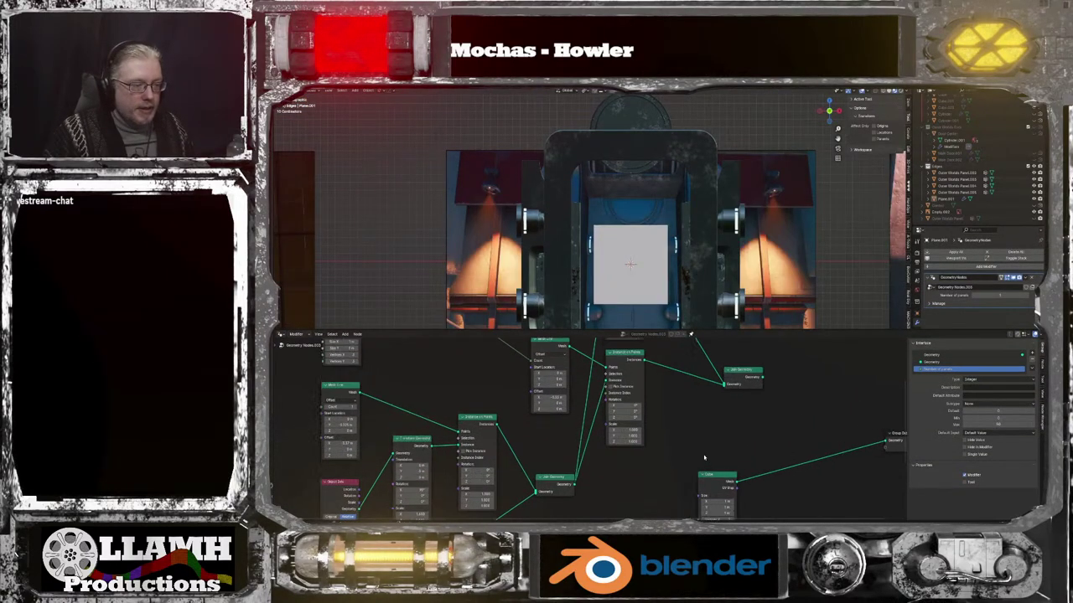
scroll(704, 458, "up", 5)
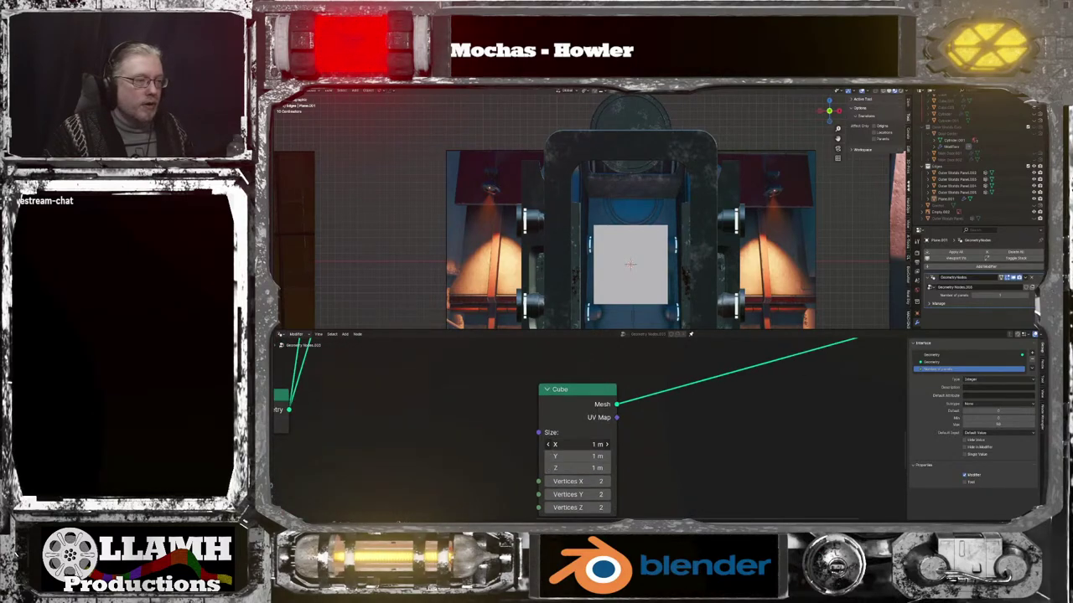
left_click_drag(578, 445, 664, 444)
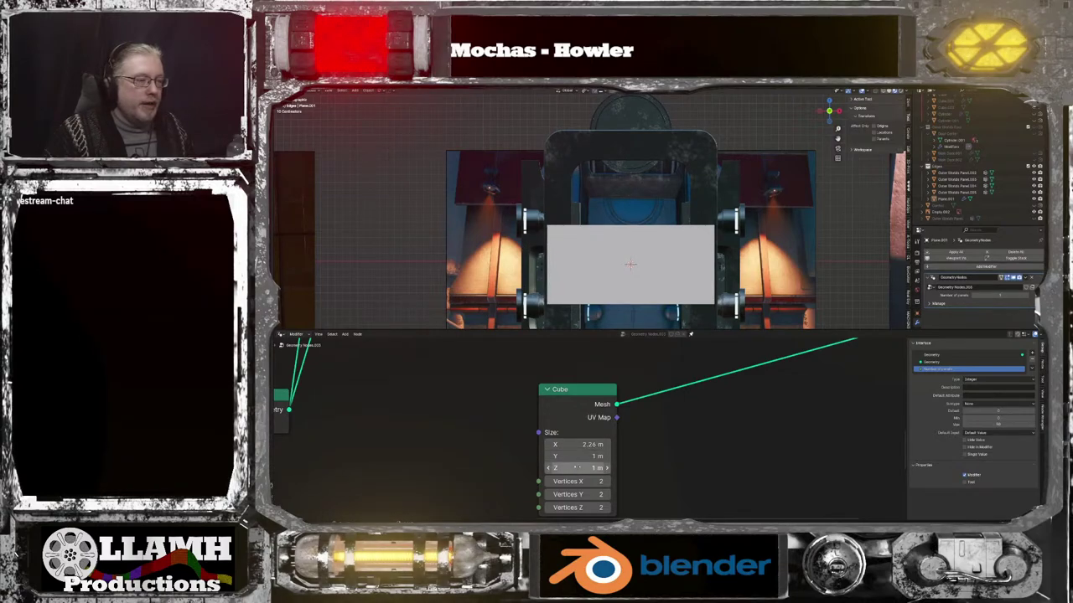
left_click_drag(577, 466, 715, 467)
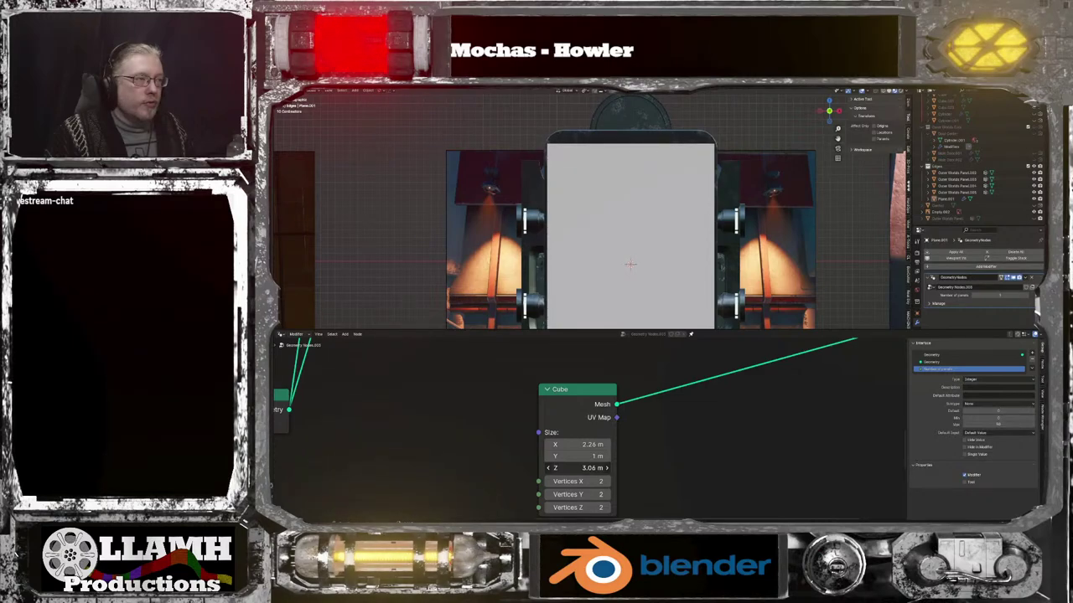
scroll(700, 285, "down", 3)
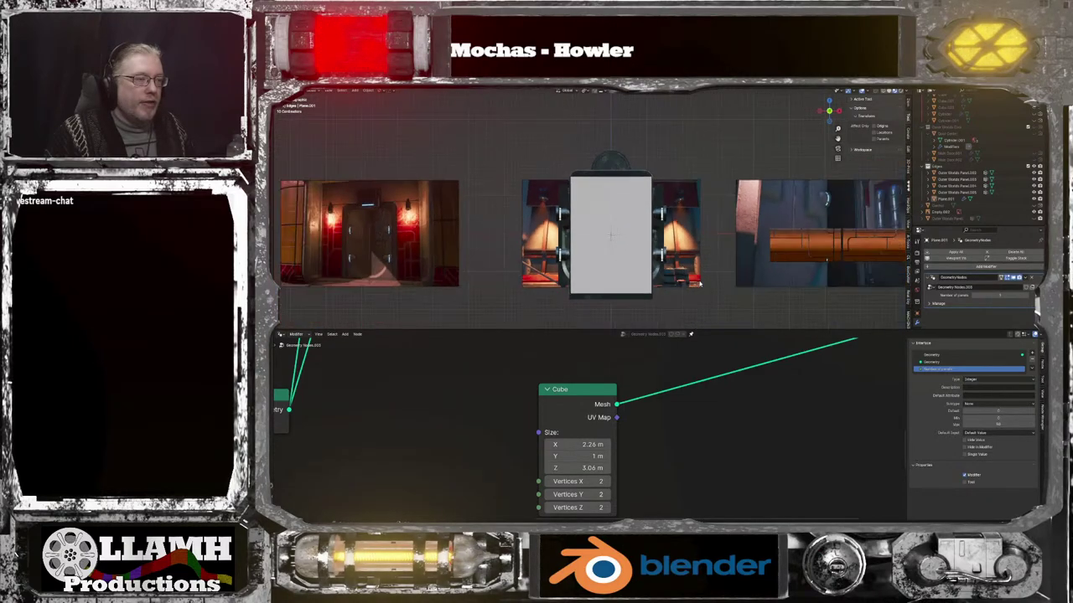
middle_click_drag(730, 303, 754, 206, "shift")
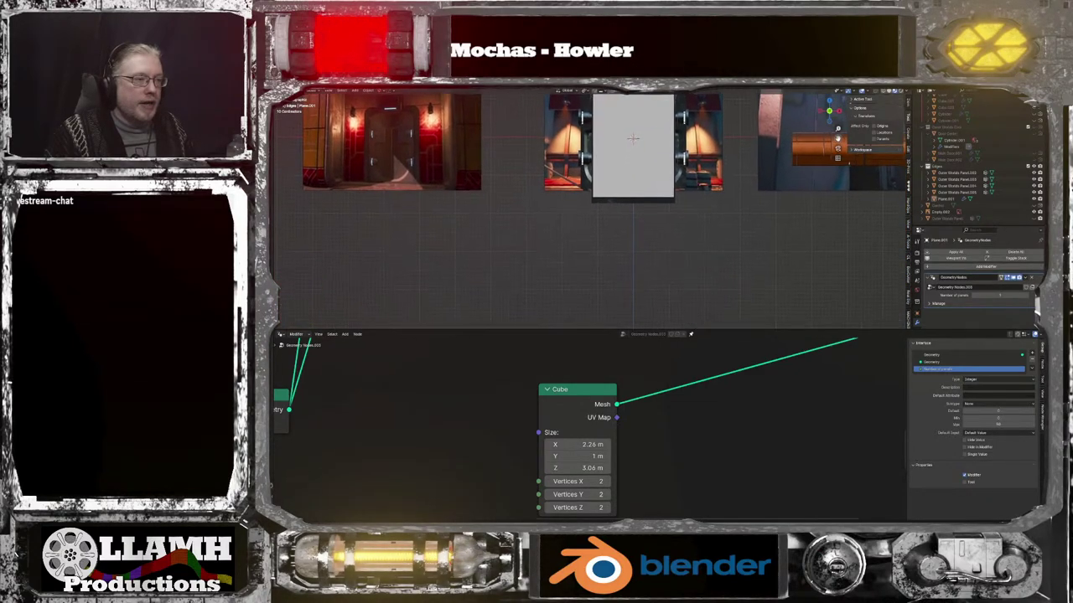
scroll(773, 223, "up", 9)
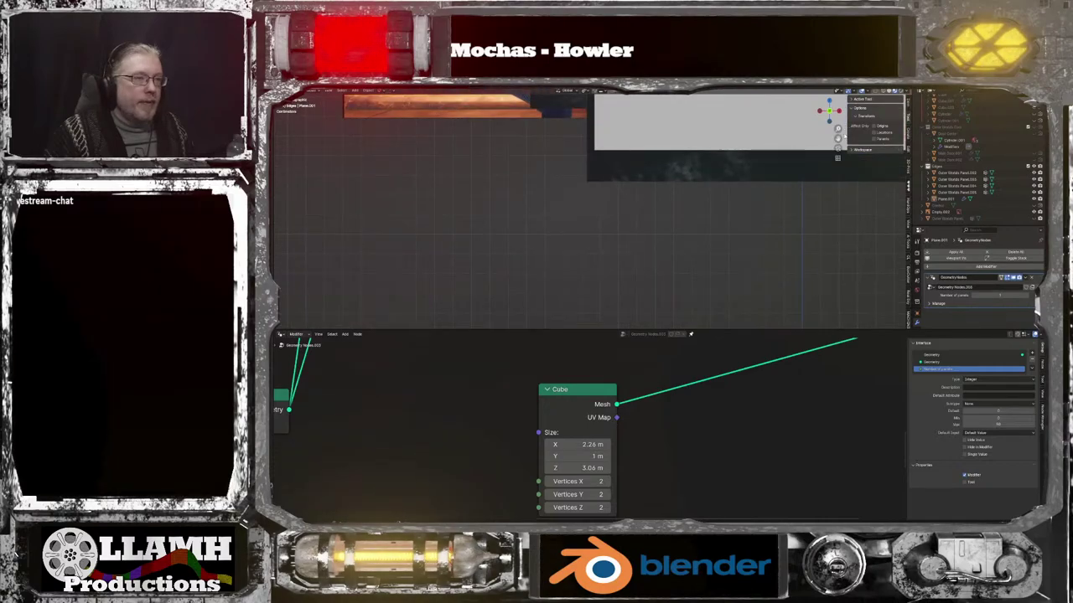
middle_click_drag(709, 231, 713, 132, "shift")
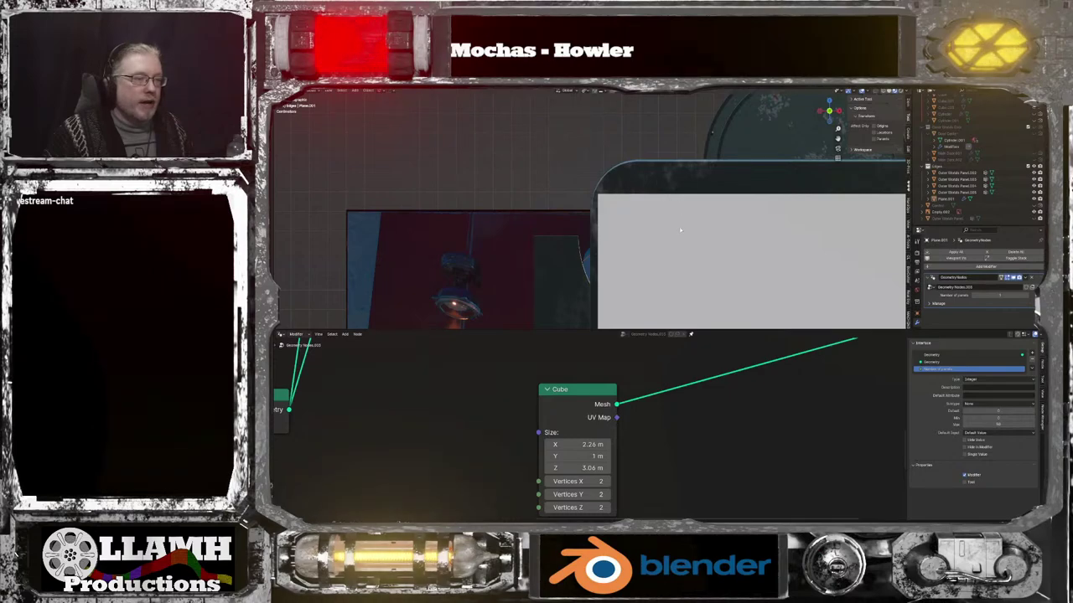
scroll(720, 411, "down", 6)
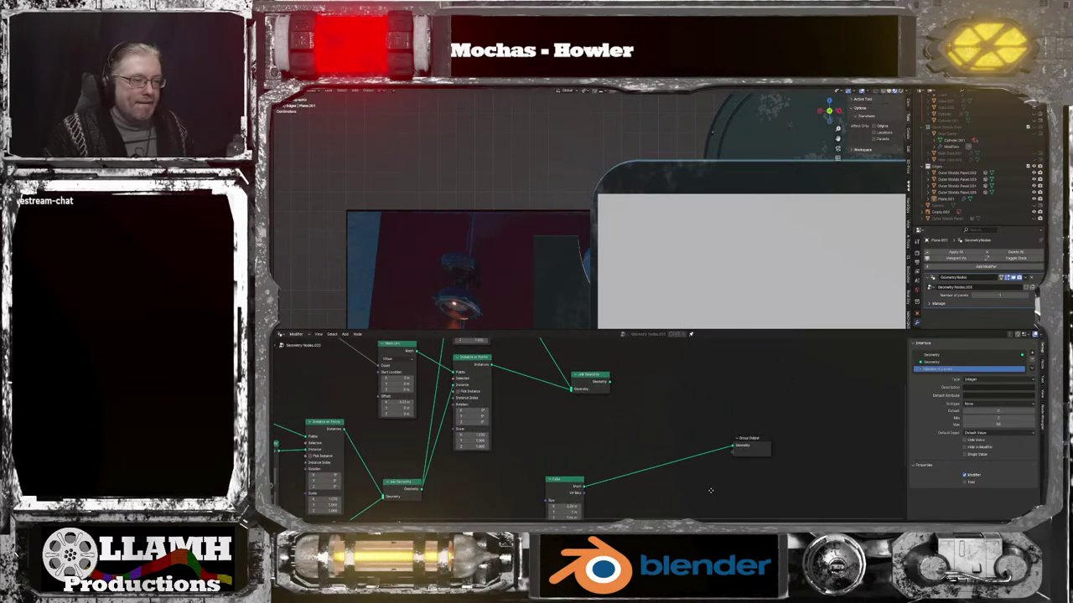
key("shift+a")
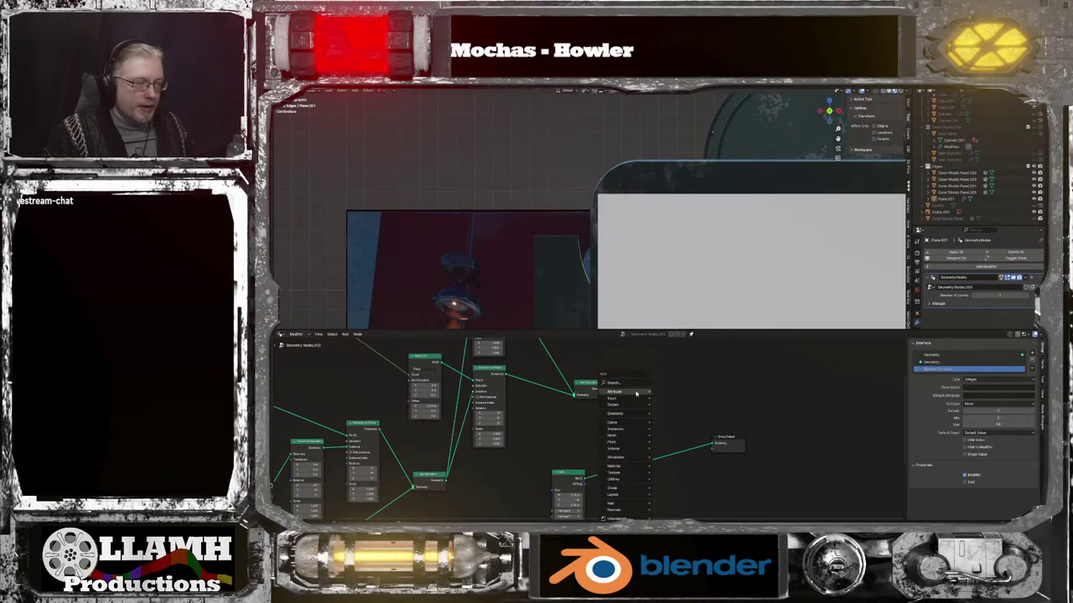
left_click(644, 384)
type("boolean")
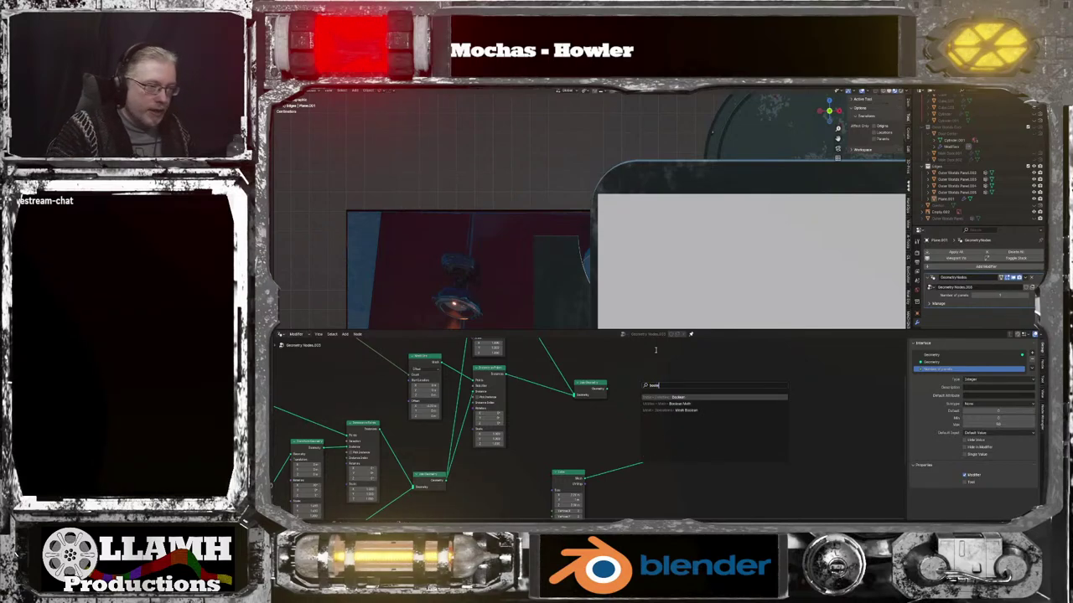
key("Return")
key("Escape")
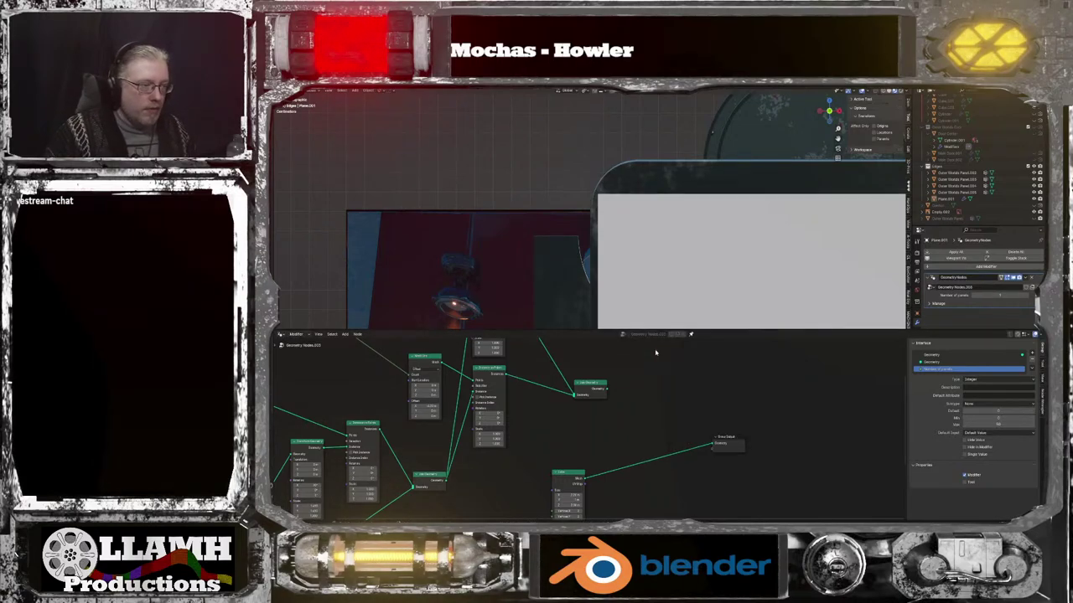
Add a Mesh Boolean node between the final Join Geometry and the Group Output
key("shift+a")
type("boo")
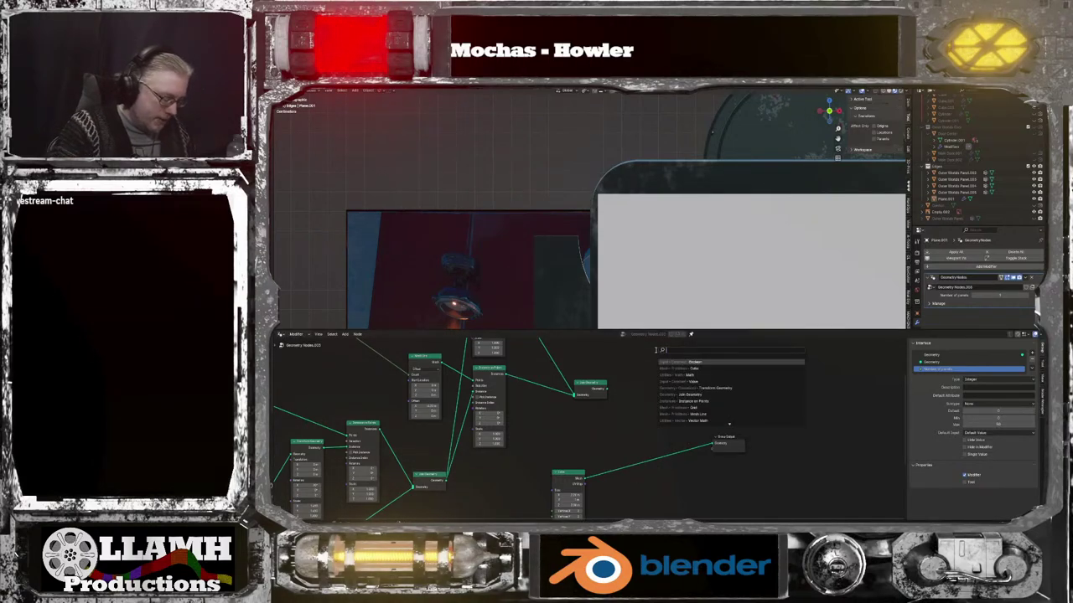
type("le")
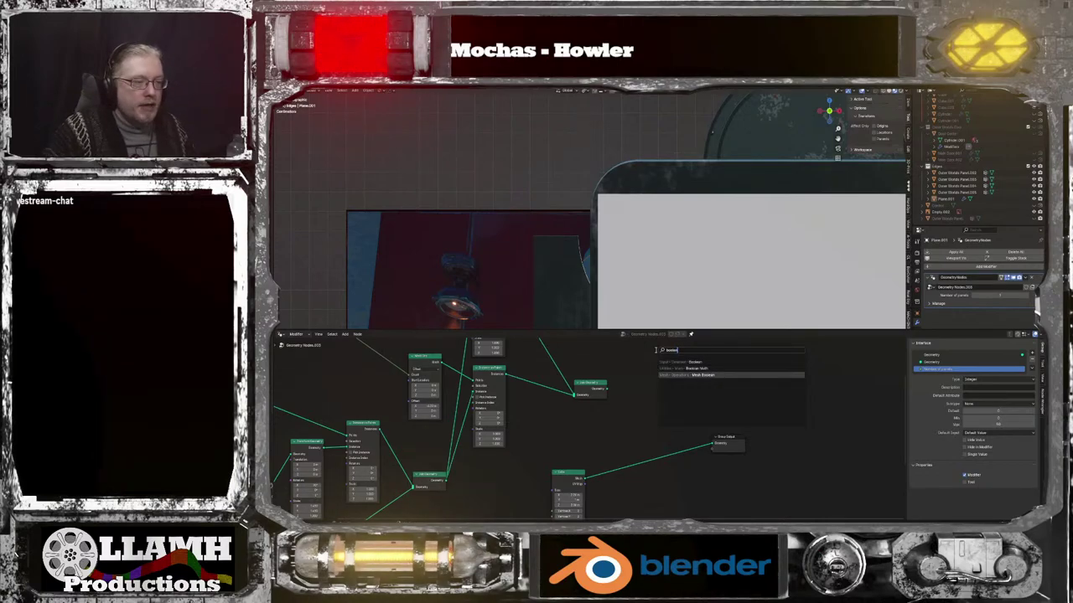
left_click(689, 374)
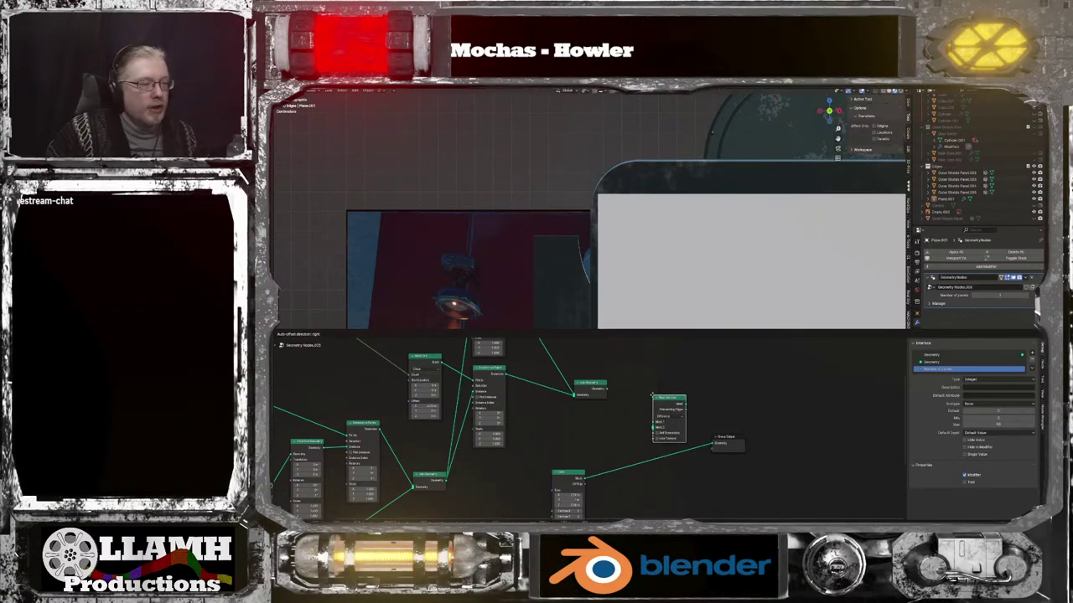
left_click(653, 395)
Connect Join Geometry to the Mesh Boolean's Mesh 1, the Cube's Mesh to Mesh 2, and the result to the Group Output
scroll(625, 428, "up", 2)
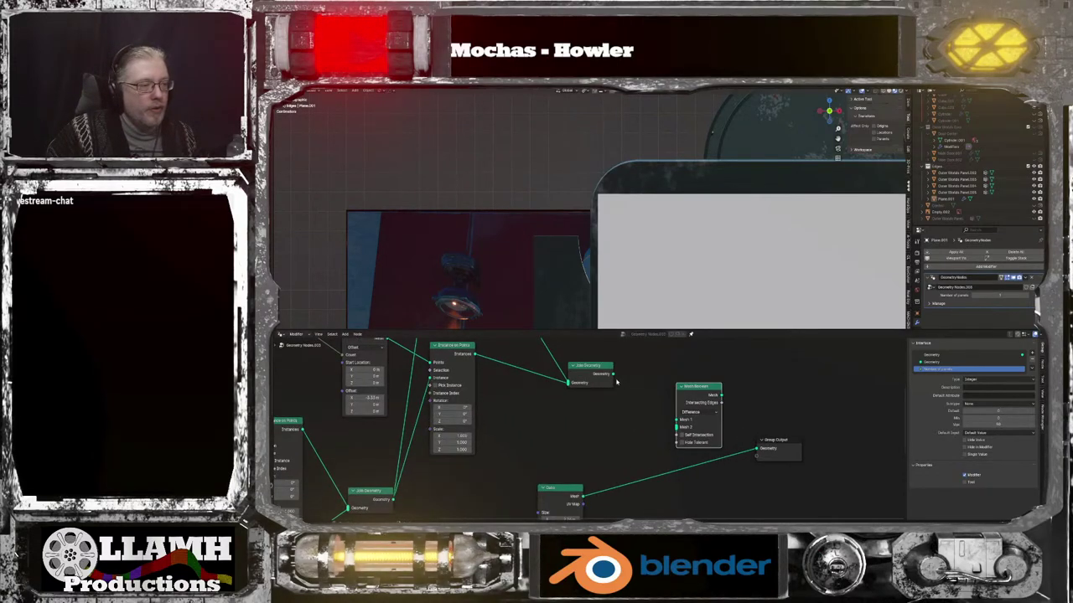
left_click_drag(616, 375, 661, 416)
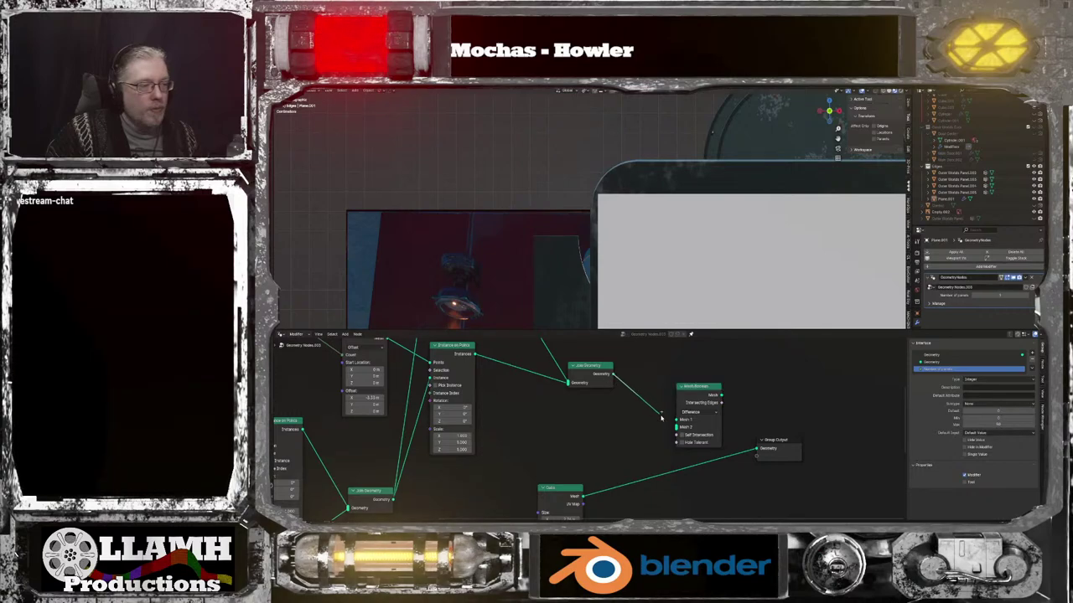
left_click_drag(584, 497, 676, 429)
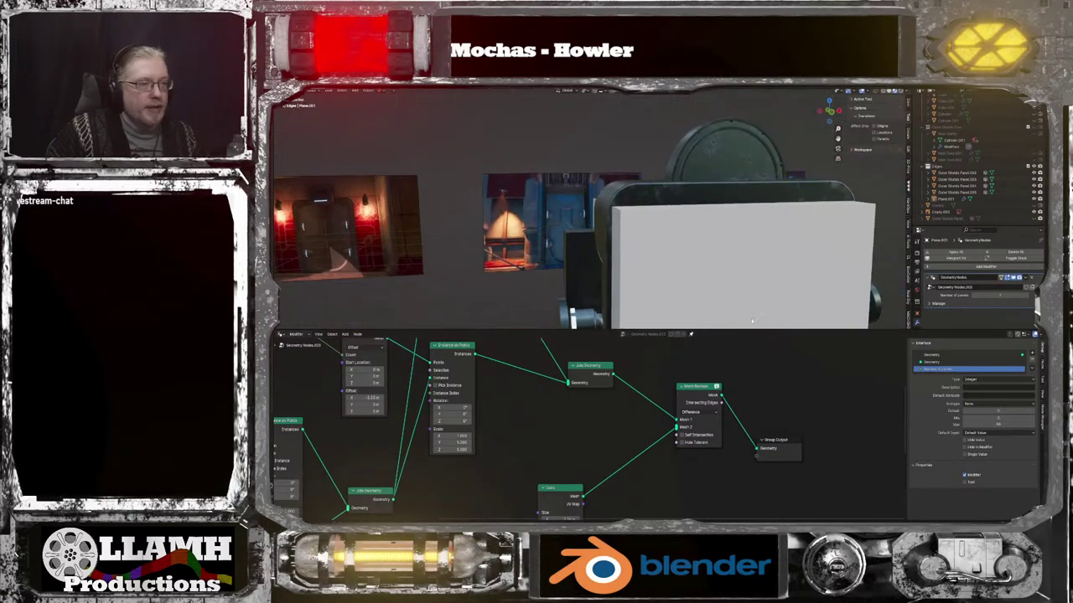
Try the Mesh Boolean with Self Intersection on and the Join Geometry linked to Mesh 2, then restore its link to Mesh 1
mouse_move(677, 429)
left_mouse_down()
mouse_move(654, 434)
mouse_move(678, 428)
left_mouse_up()
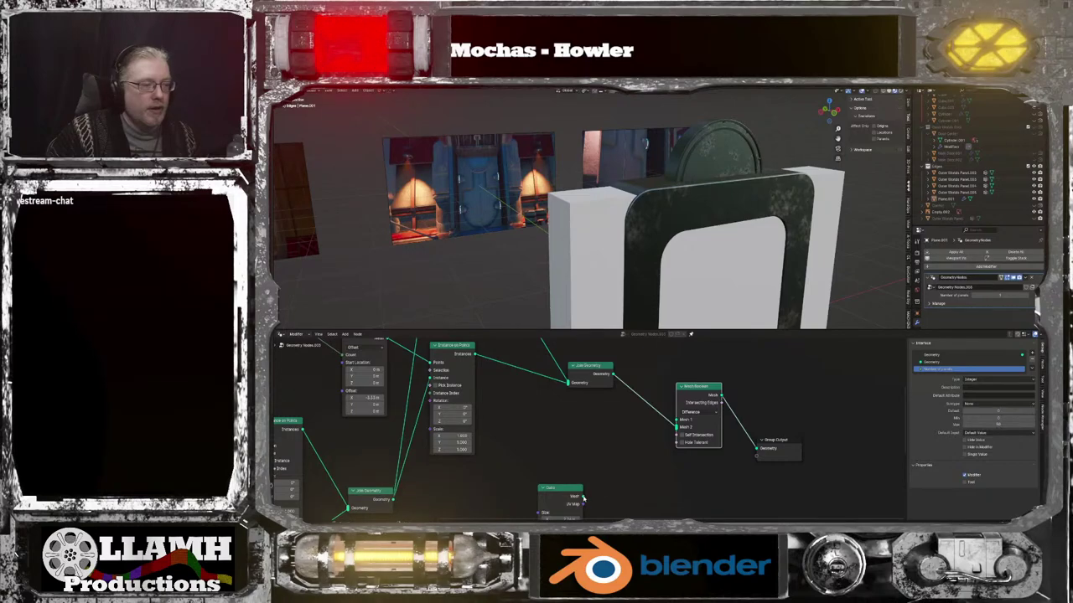
left_click_drag(583, 498, 676, 425)
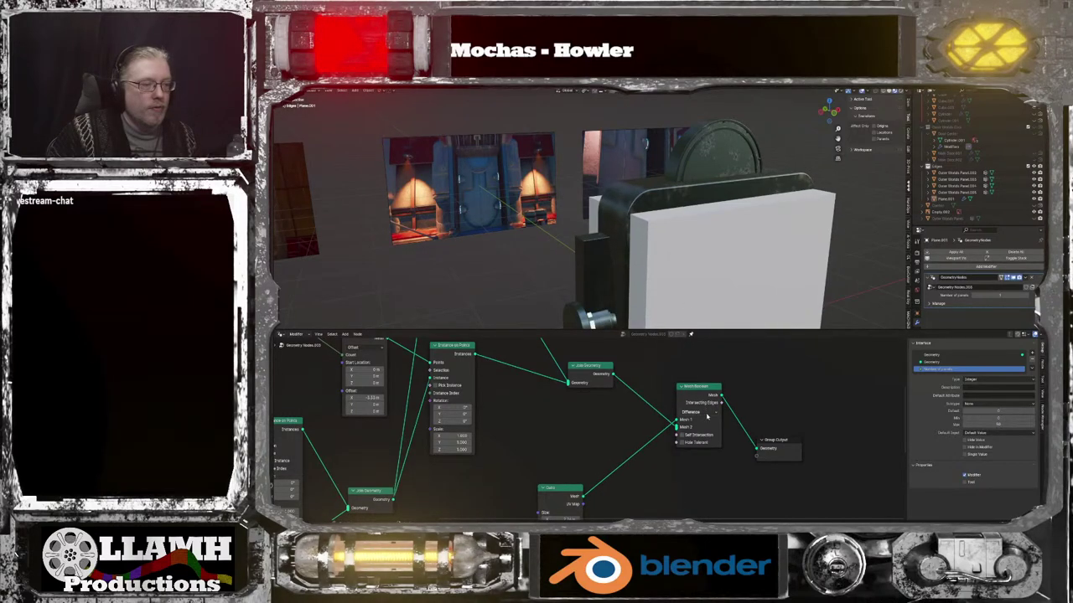
scroll(706, 463, "up", 1)
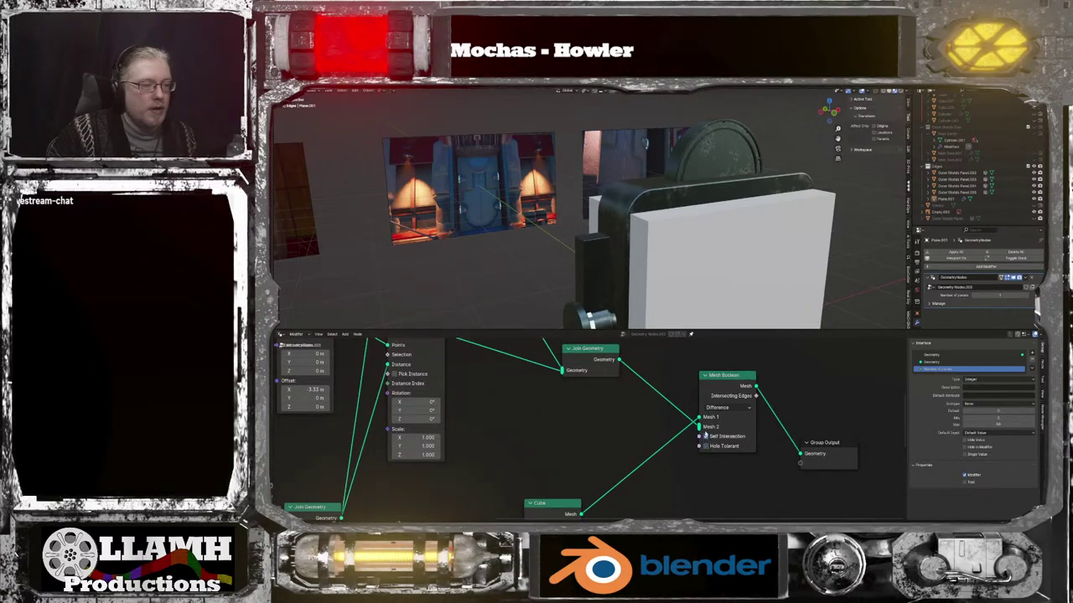
left_click(704, 436)
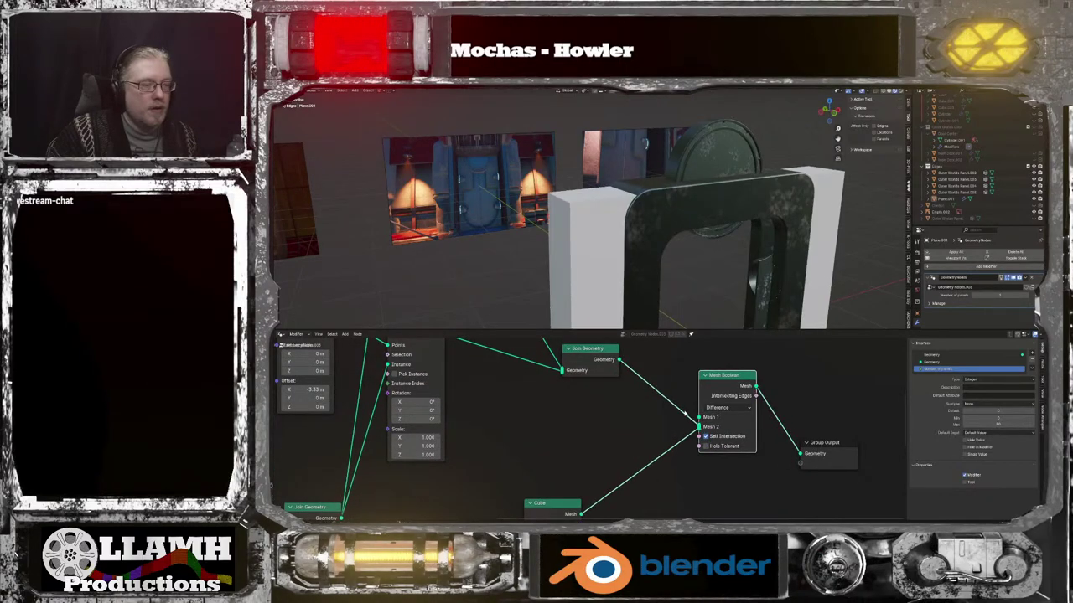
left_click_drag(698, 427, 698, 424)
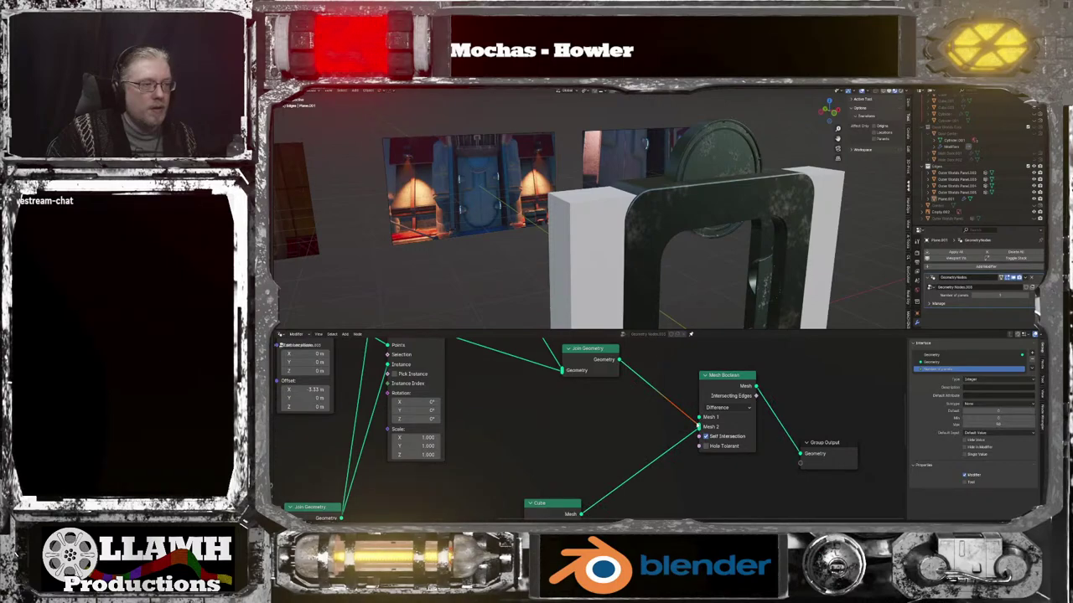
scroll(718, 318, "down", 3)
middle_click_drag(718, 319, 687, 305)
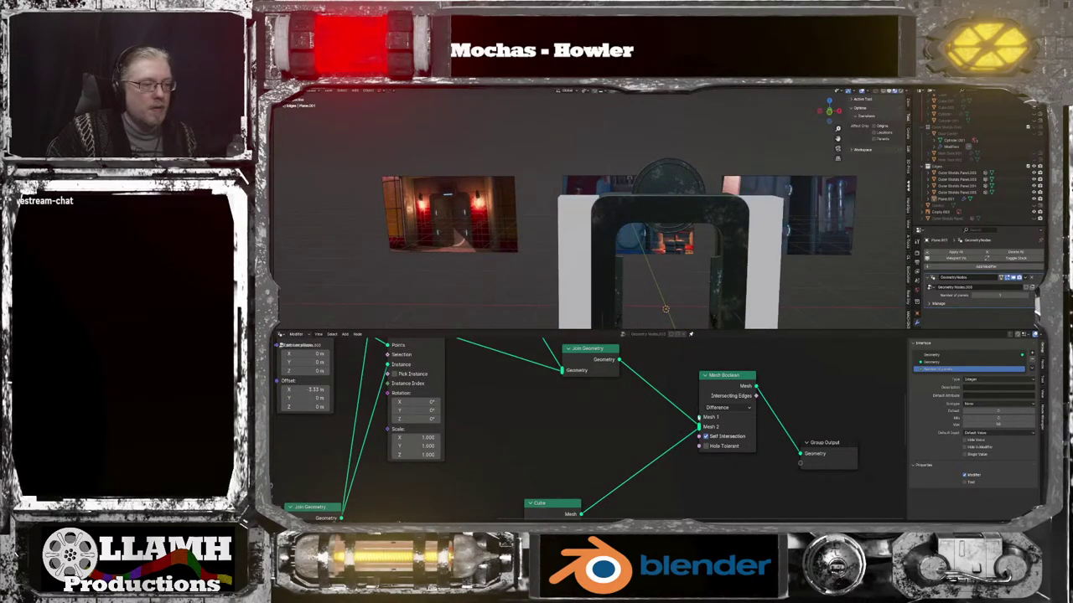
left_click_drag(700, 418, 635, 368)
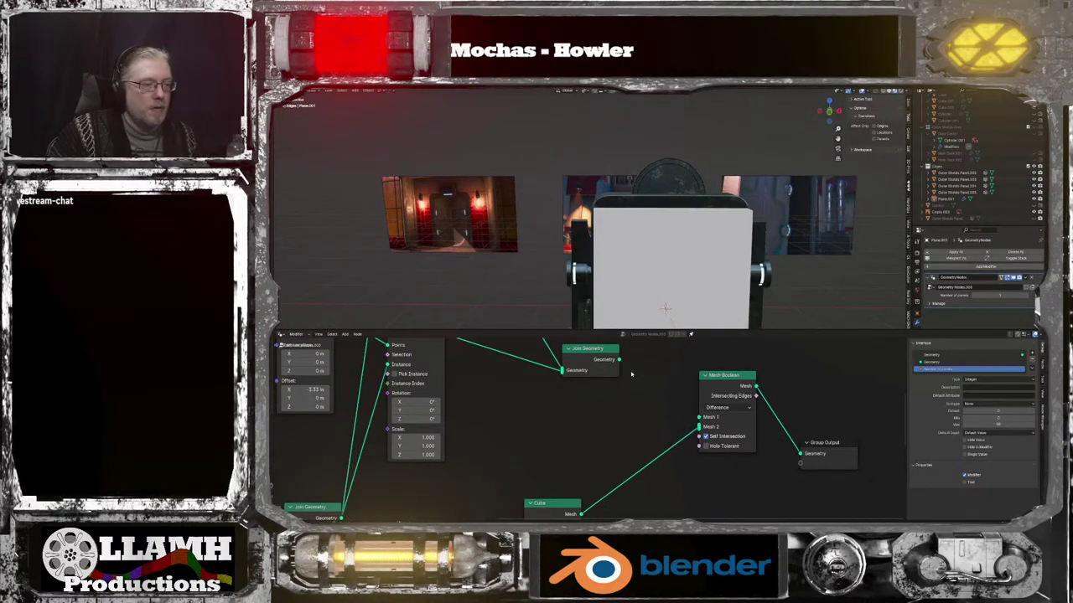
left_click_drag(680, 413, 700, 417)
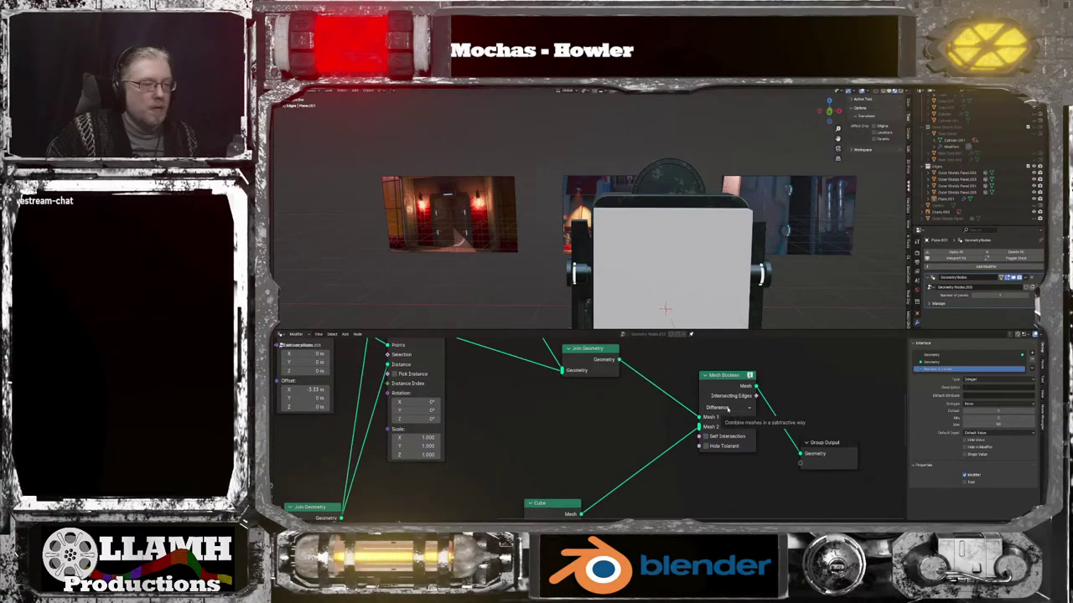
Insert a Realize Instances node on the link between Join Geometry and the Mesh Boolean
middle_click_drag(643, 393, 656, 441)
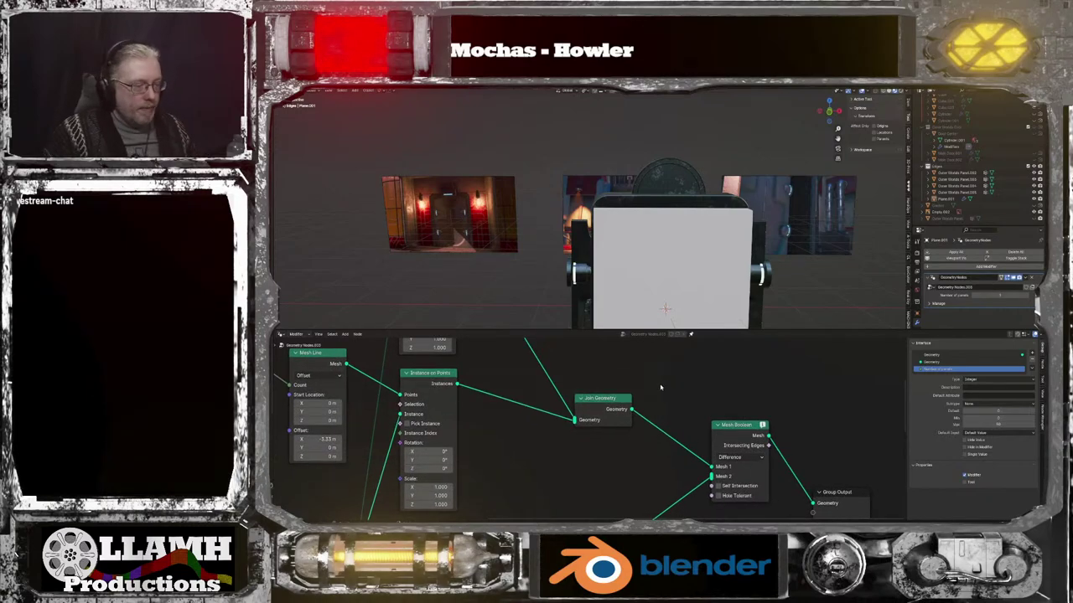
key("shift+a")
type("reali")
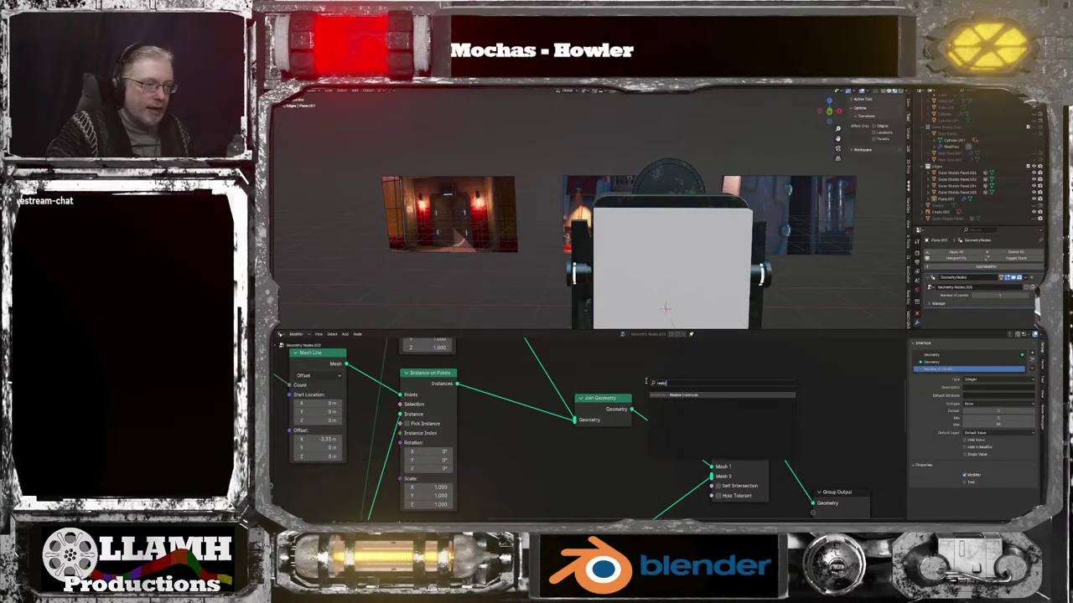
key("Return")
left_click(663, 418)
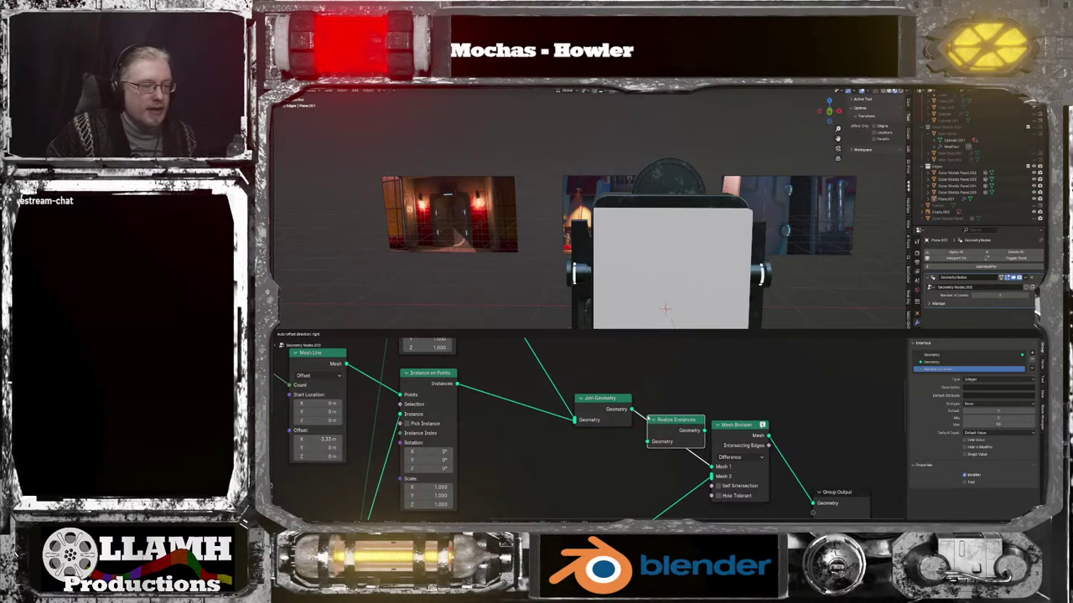
scroll(720, 304, "down", 1)
middle_click_drag(721, 306, 738, 295)
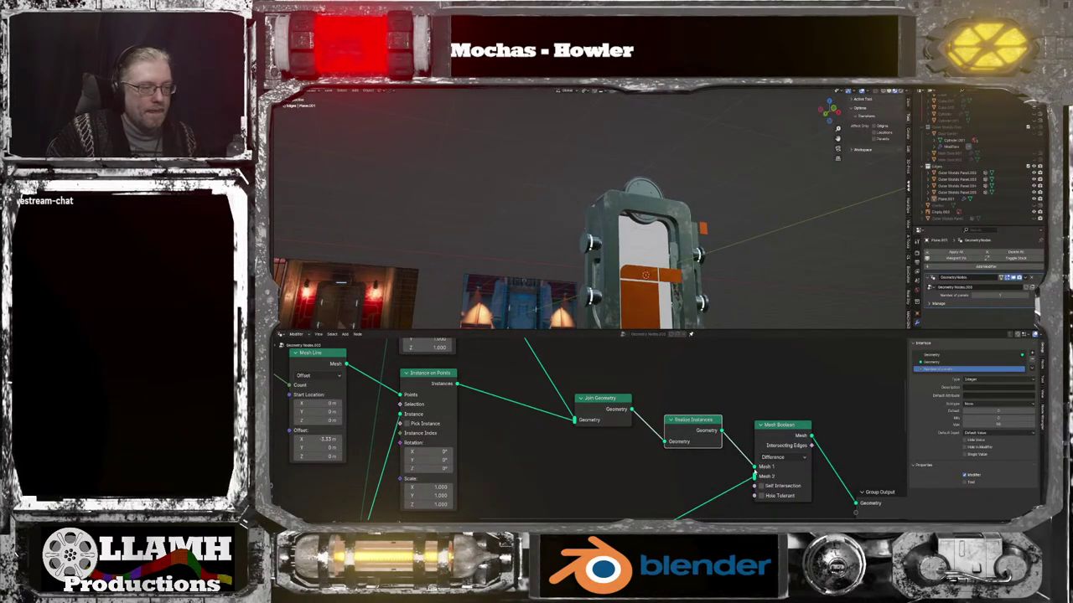
Try feeding Realize Instances into the Mesh Boolean's Mesh 2, then return the link to Mesh 1
left_click_drag(745, 459, 755, 468)
left_click(754, 472)
left_click_drag(723, 429, 752, 474)
middle_click_drag(747, 118, 687, 117)
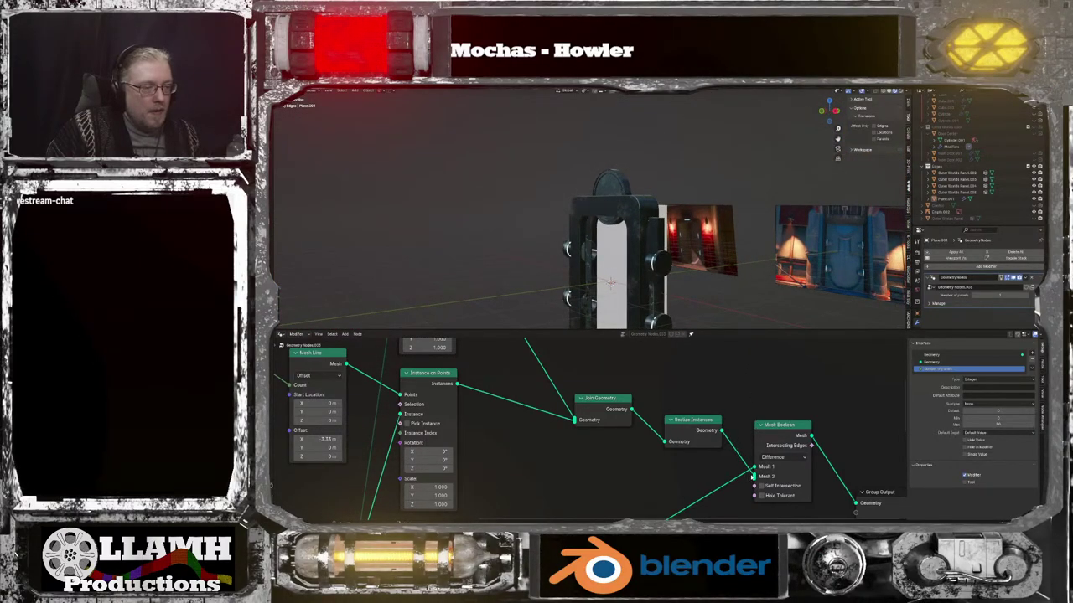
mouse_move(753, 467)
left_mouse_down()
mouse_move(755, 478)
mouse_move(738, 459)
left_mouse_up()
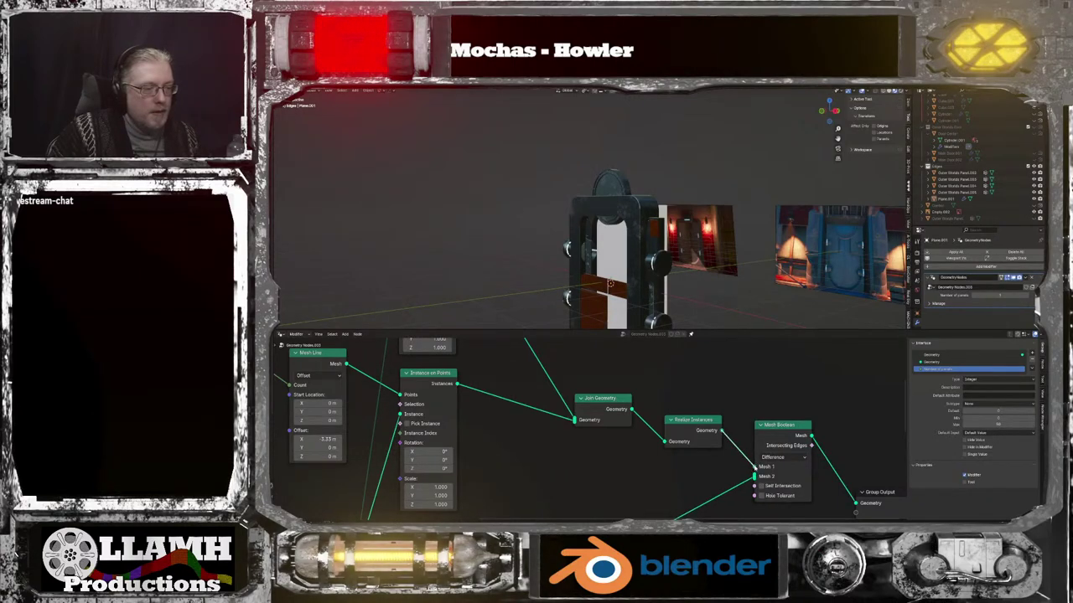
Turn on Self Intersection in the Mesh Boolean, then select the wall and raise its Number of panels to check the door opening
middle_click_drag(786, 442, 741, 413)
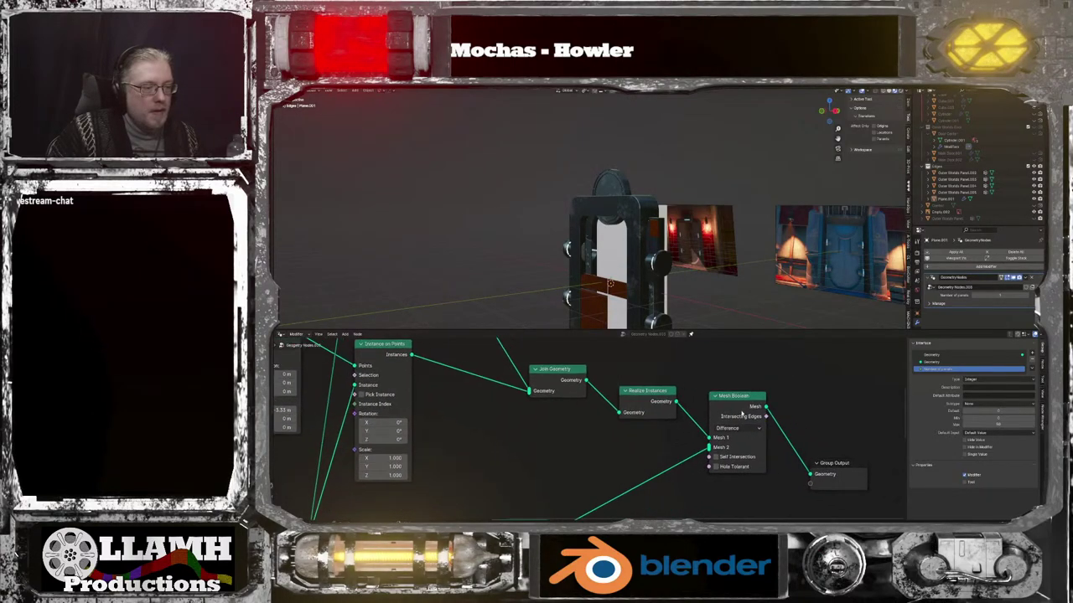
left_click(718, 458)
middle_click_drag(641, 287, 702, 308)
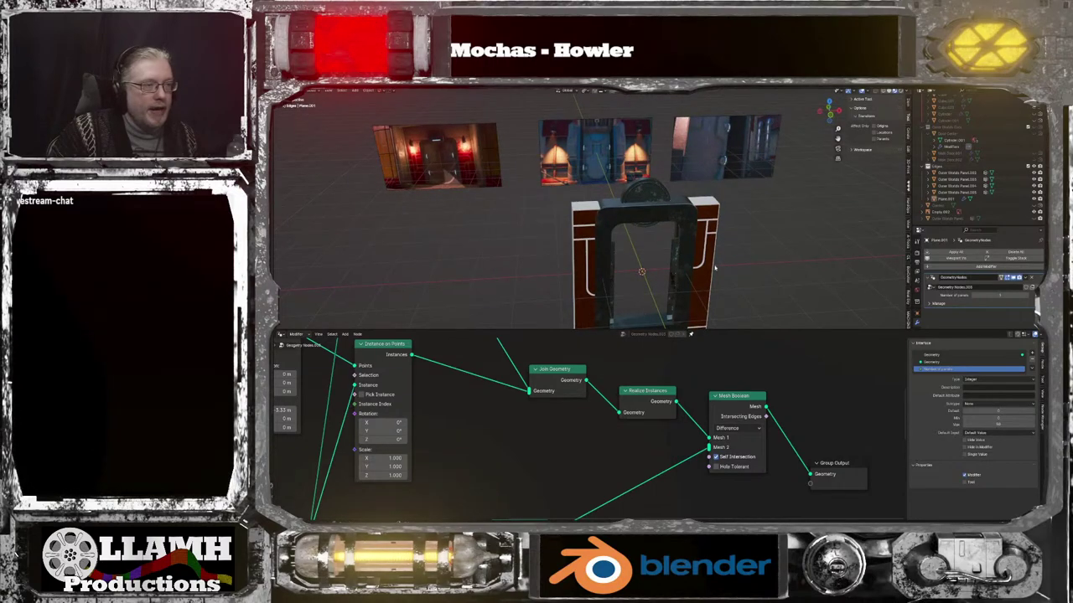
left_click(704, 263)
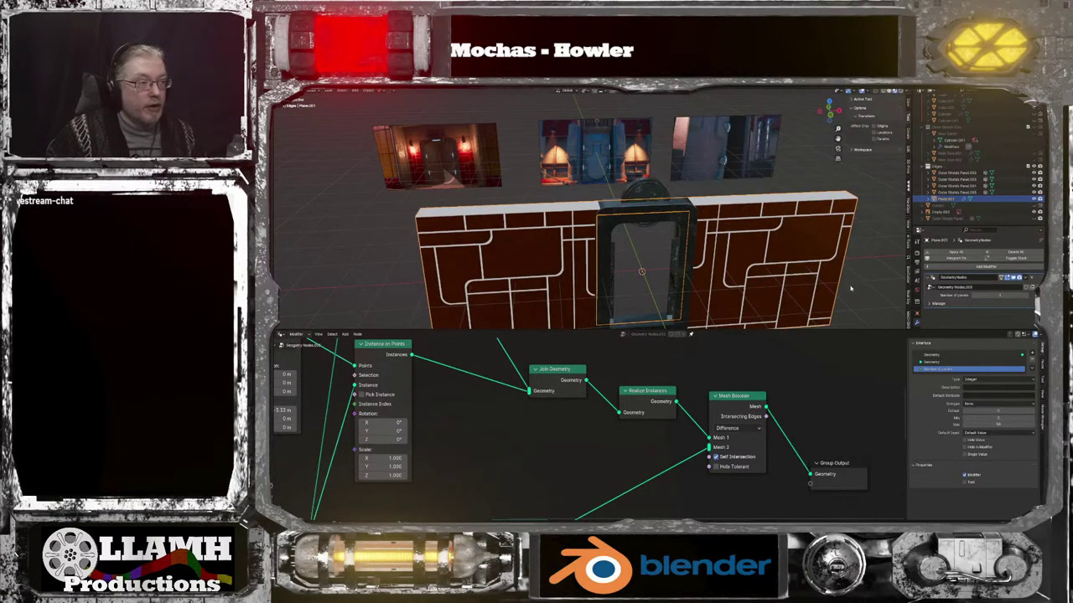
middle_click_drag(851, 289, 848, 253)
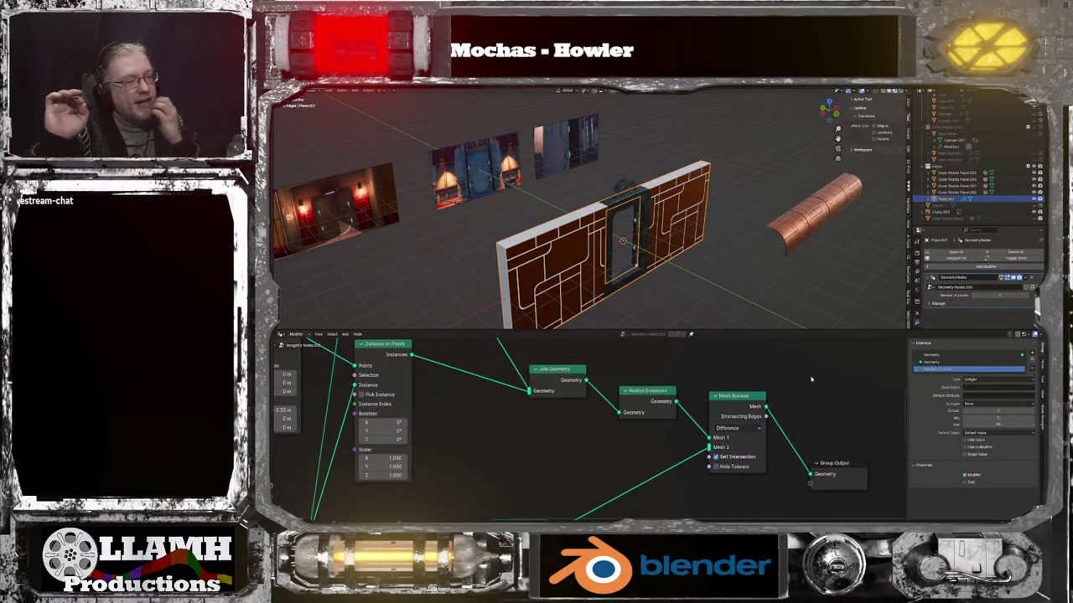
Move the Realize Instances, Mesh Boolean and Group Output nodes farther from the Join Geometry to make room between them
scroll(810, 380, "down", 2)
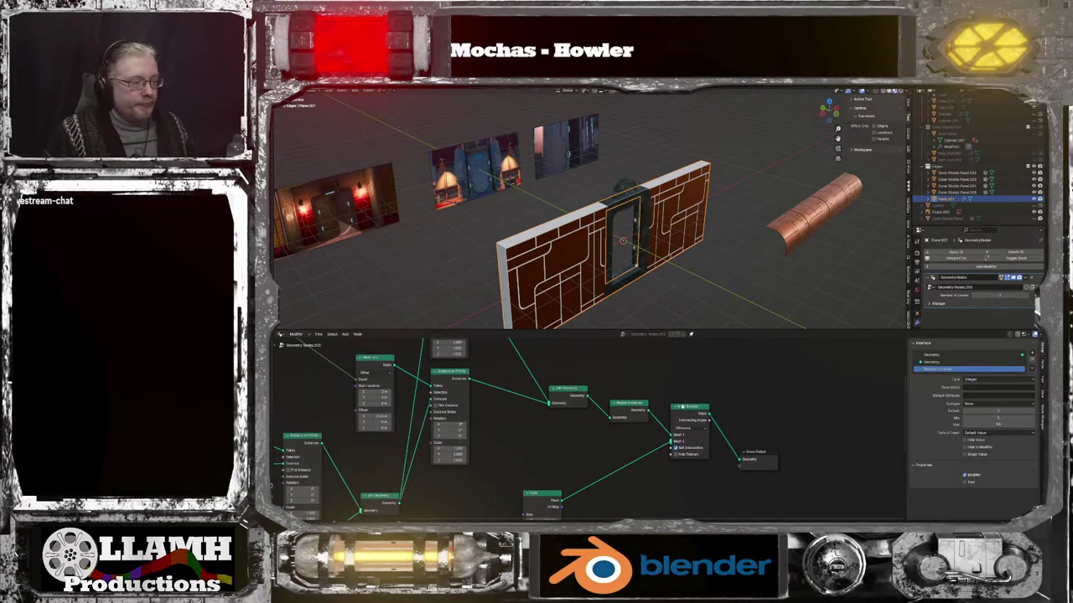
left_click_drag(642, 394, 779, 490)
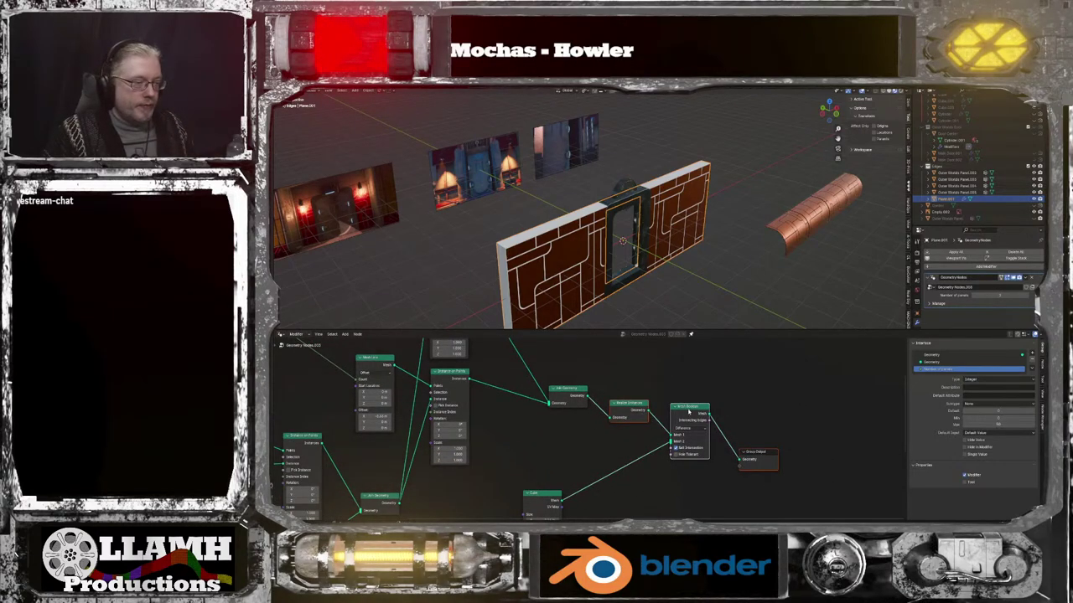
key("g")
left_click(786, 437)
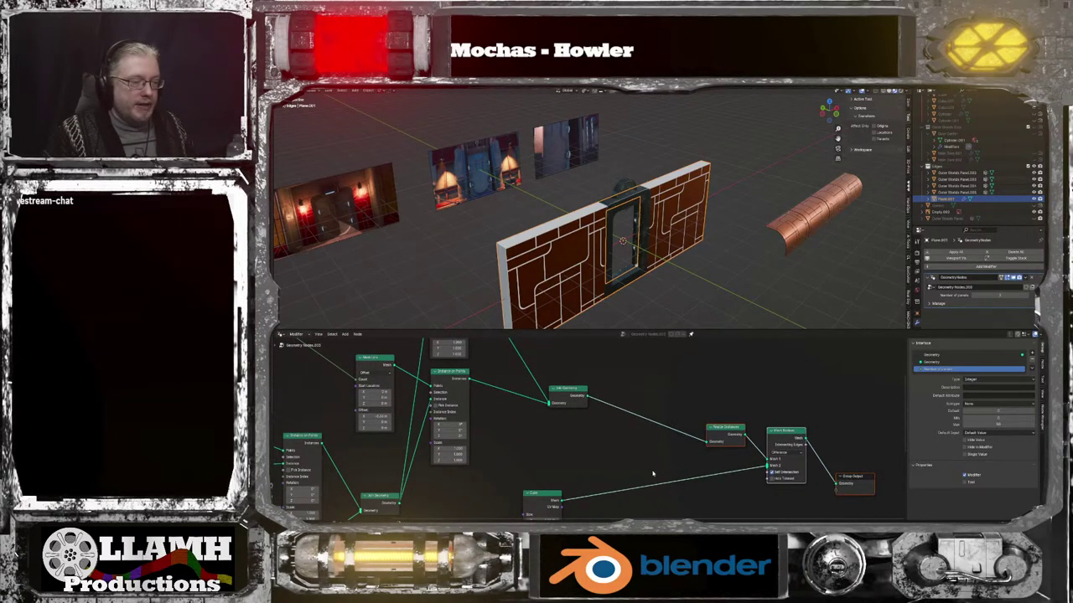
middle_click_drag(653, 474, 616, 439)
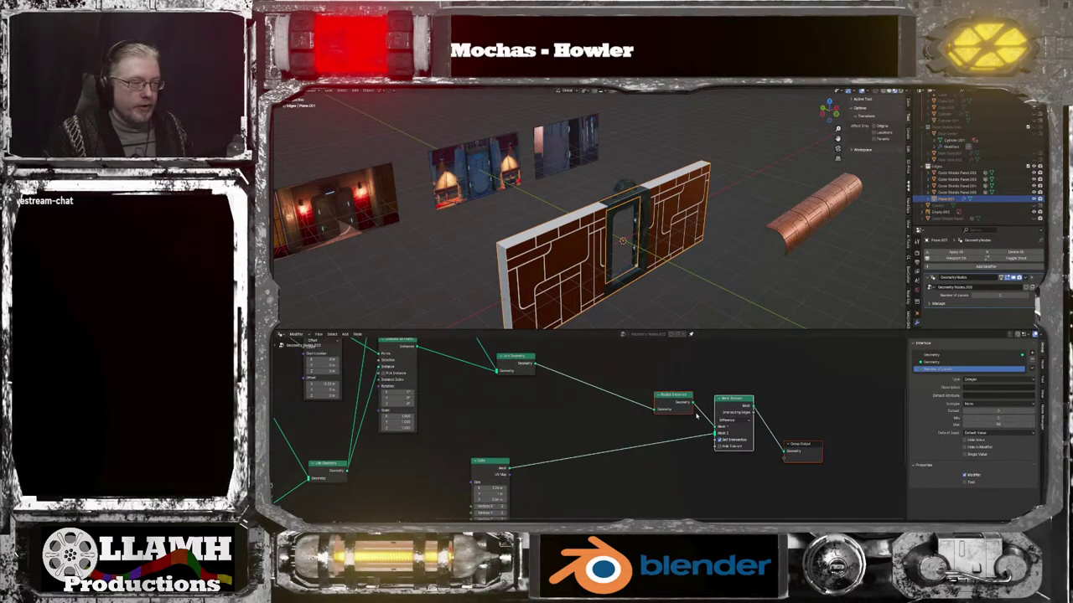
Link Realize Instances directly to the Group Output, bypassing the Mesh Boolean, and move Join Geometry closer to the Instance on Points nodes
left_click_drag(693, 404, 781, 456)
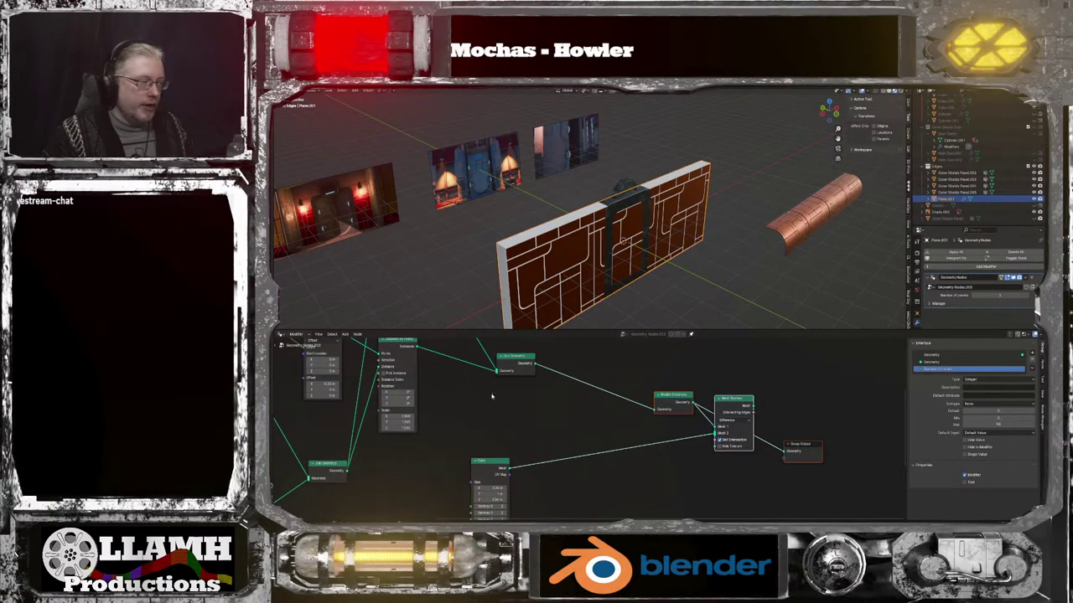
middle_click_drag(517, 424, 606, 490)
key("g")
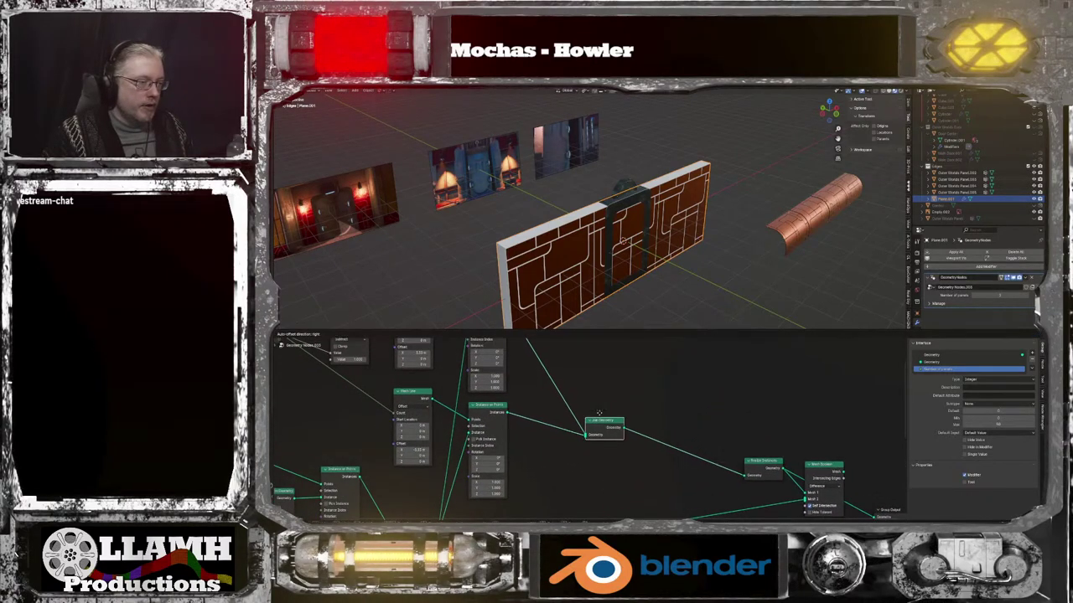
left_click(546, 442)
Duplicate the upper Mesh Line and Instance on Points pair beyond Join Geometry, and connect Join Geometry to the copy's Instance input
middle_click_drag(546, 443, 633, 495)
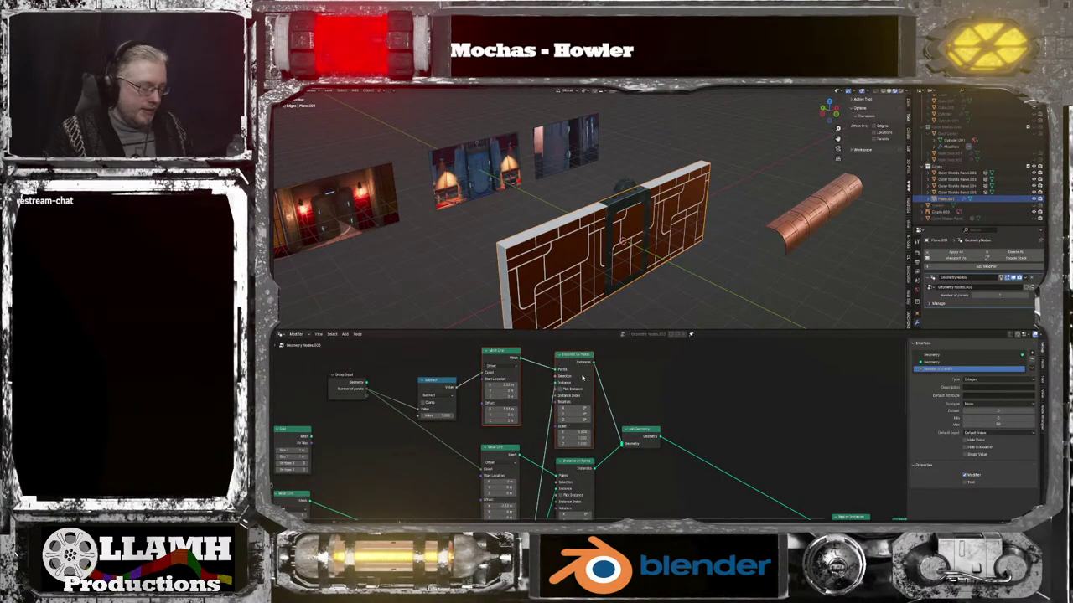
key("shift+d")
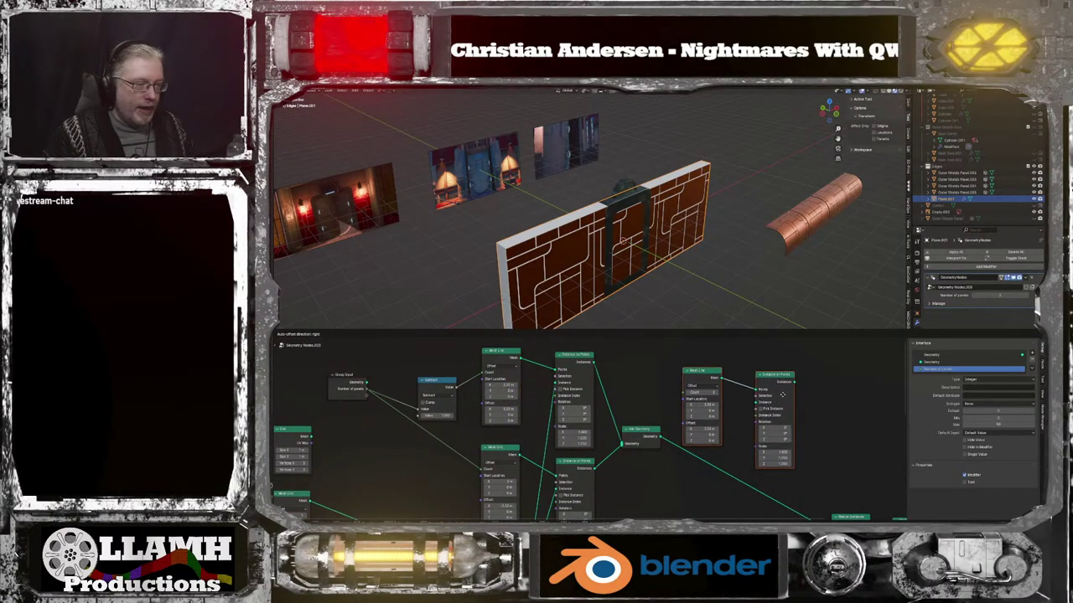
left_click(786, 384)
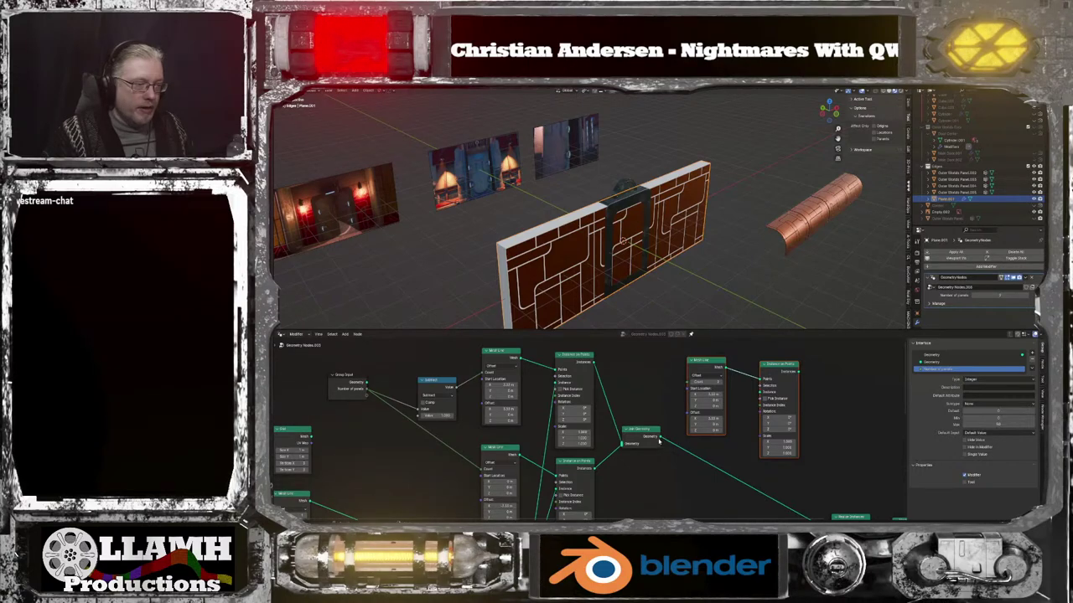
left_click_drag(660, 439, 764, 392)
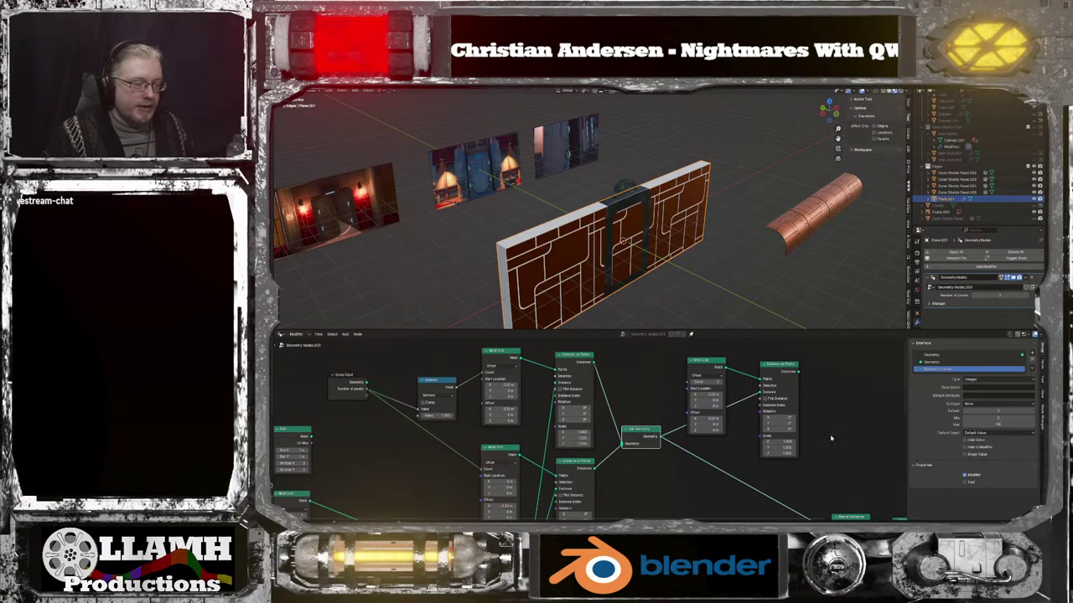
middle_click_drag(830, 436, 771, 407)
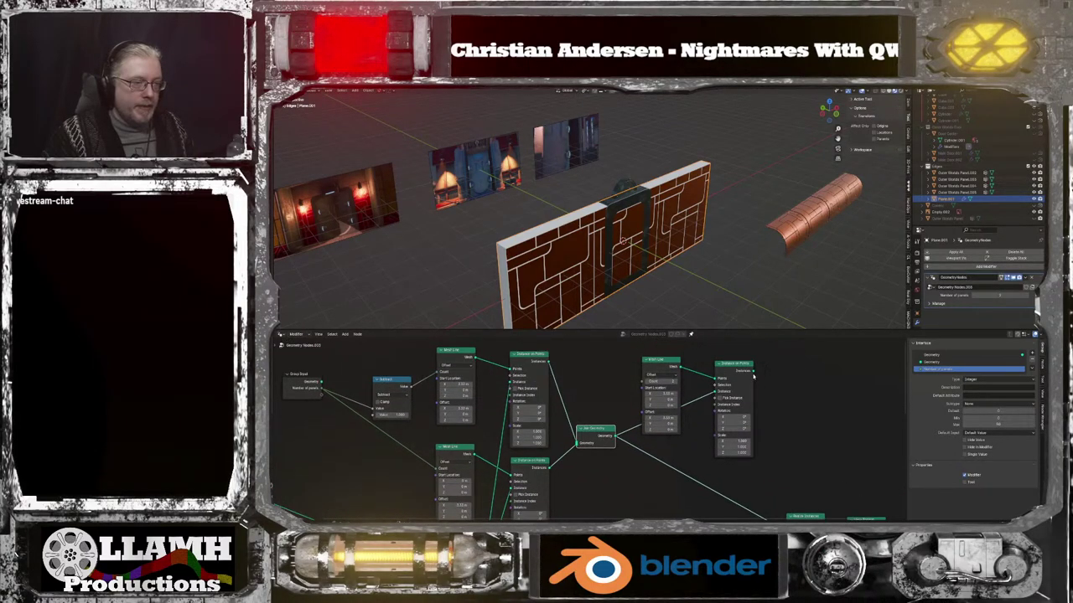
Connect the copied Instance on Points to Realize Instances, and set the copied Mesh Line's Start Location X and Offset X to 0 m
left_click_drag(753, 372, 778, 471)
middle_click_drag(718, 427, 711, 485)
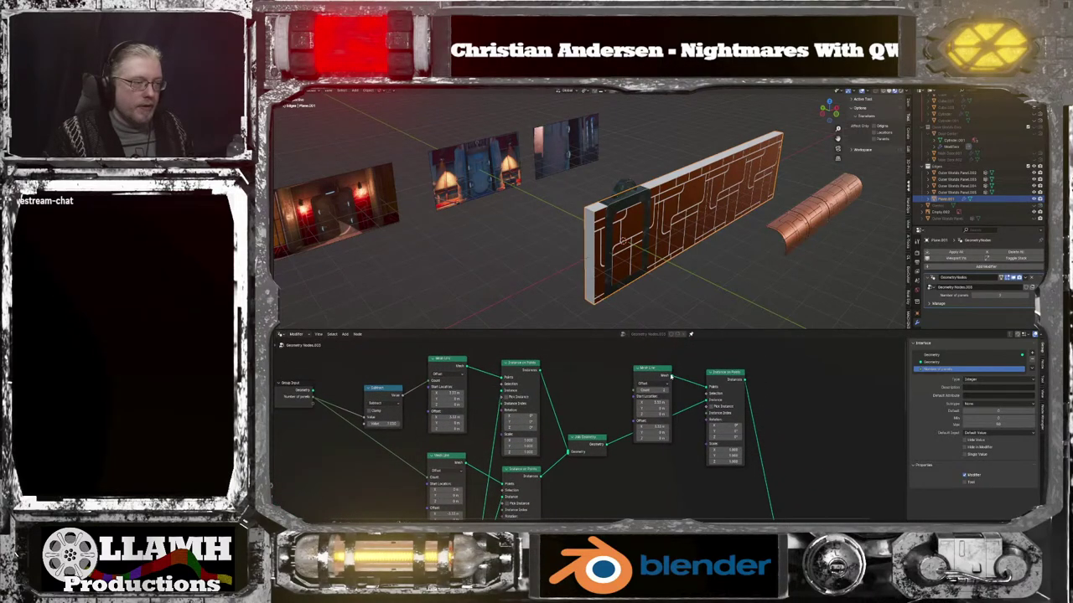
mouse_move(662, 368)
left_mouse_down()
mouse_move(641, 344)
mouse_move(649, 352)
left_mouse_up()
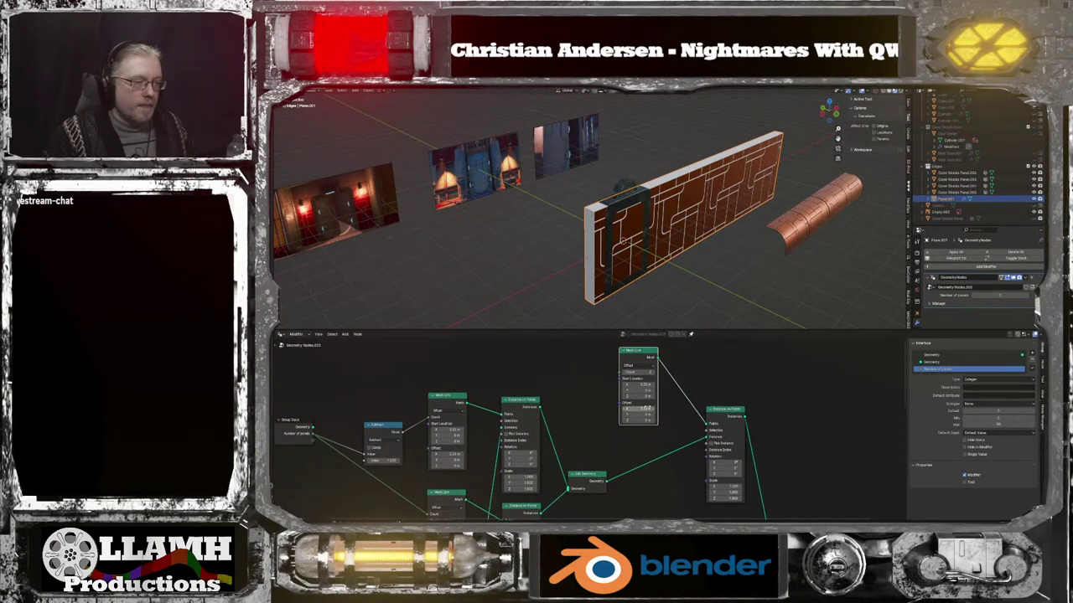
type("0")
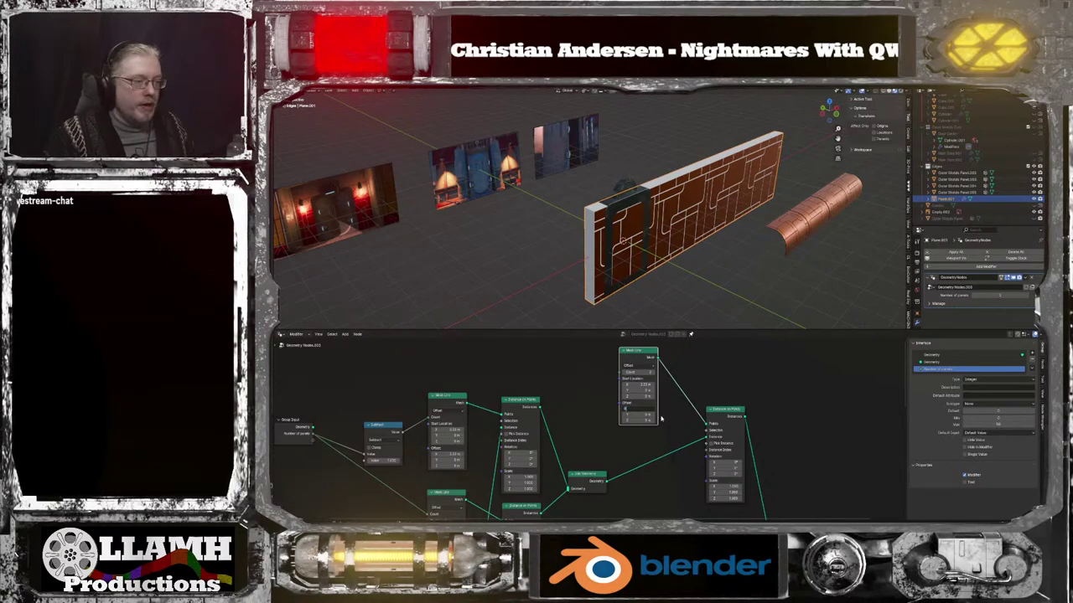
key("Return")
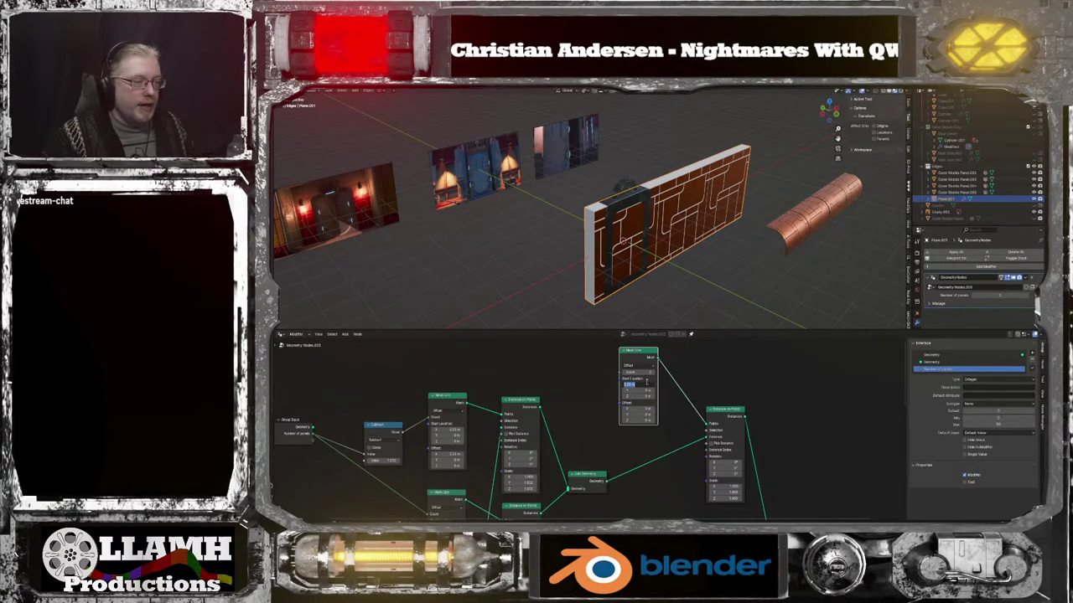
left_click_drag(646, 382, 647, 383)
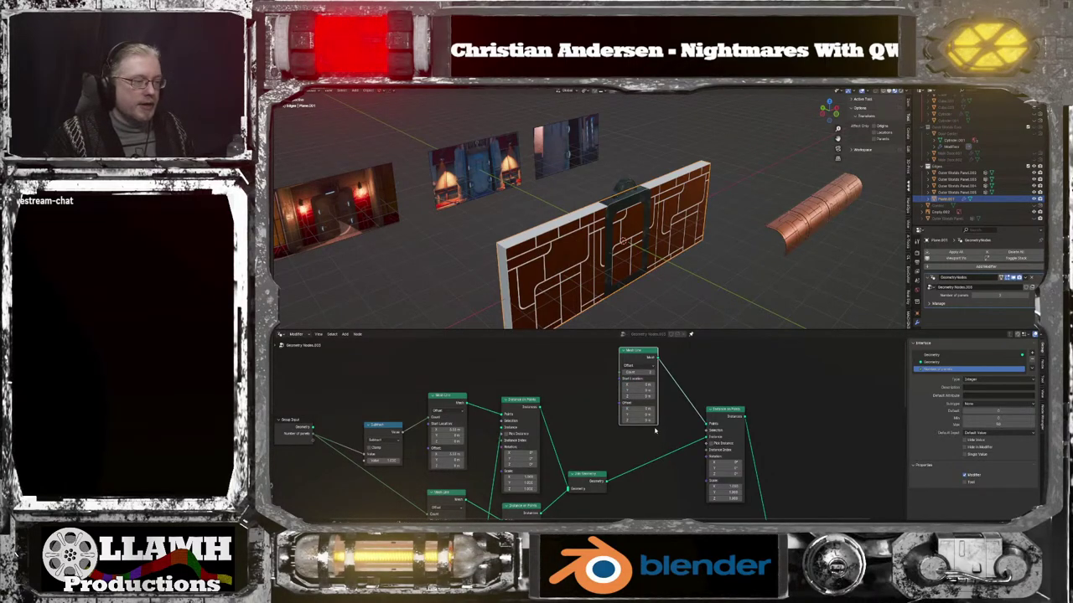
Set the copied Mesh Line's Z offset to 3.33 m to stack a second row of panels above the first
scroll(645, 383, "up", 4)
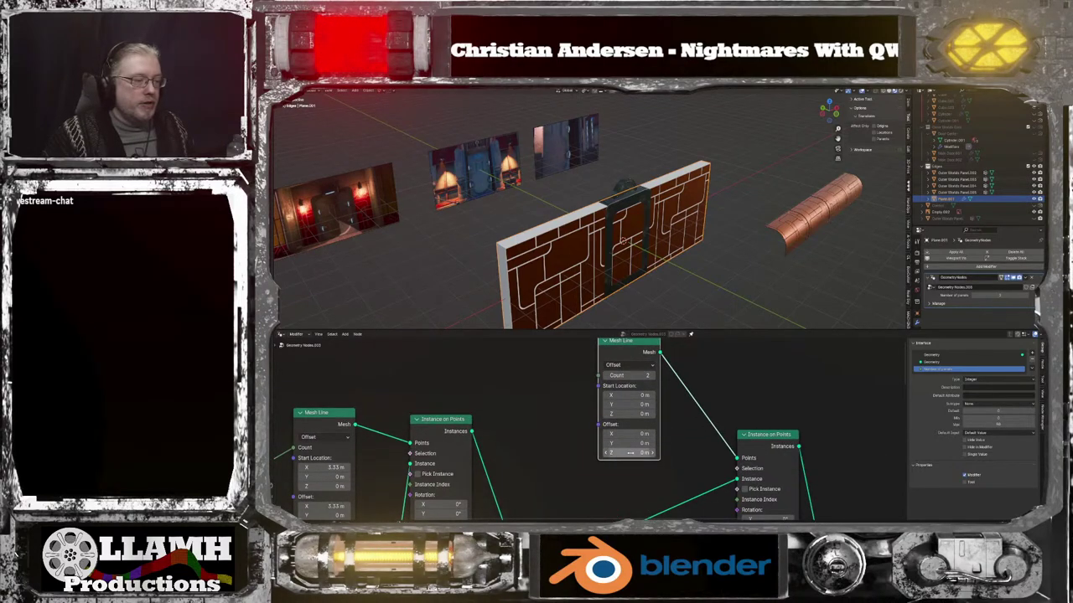
left_click_drag(630, 453, 592, 452)
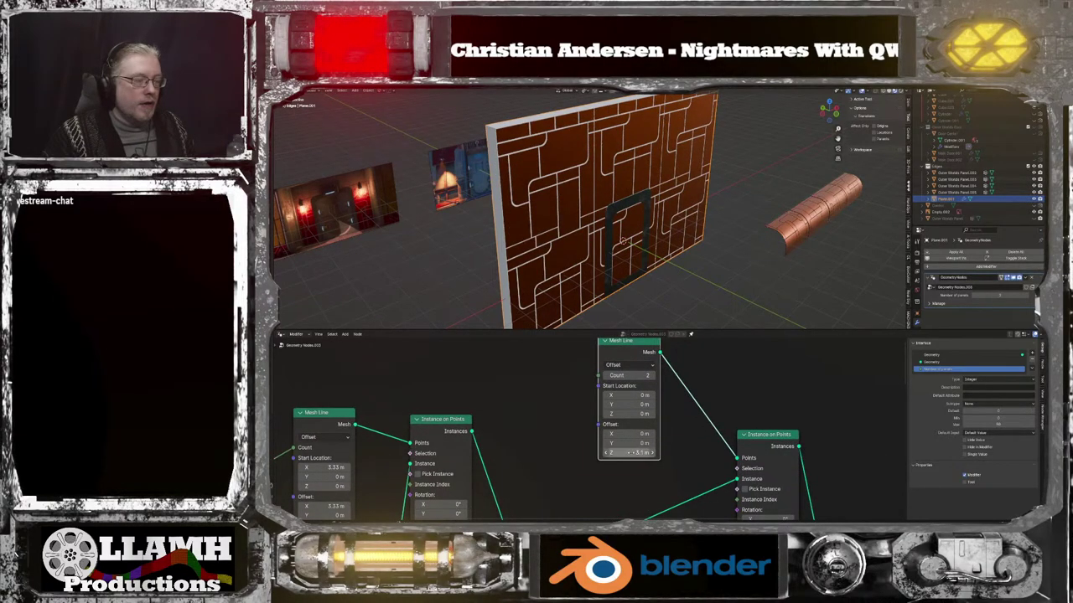
type("-3.33")
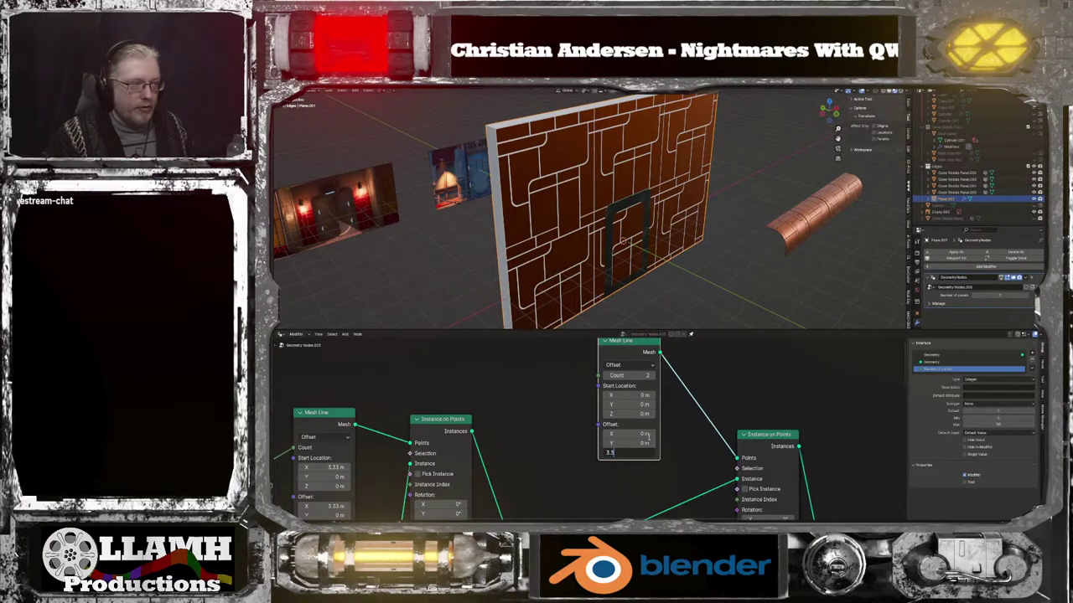
key("Return")
middle_click_drag(732, 288, 654, 281)
Duplicate the Group Input beside the copied Mesh Line and expose that line's Count as a new group input
middle_click_drag(560, 397, 685, 424)
scroll(685, 423, "down", 2)
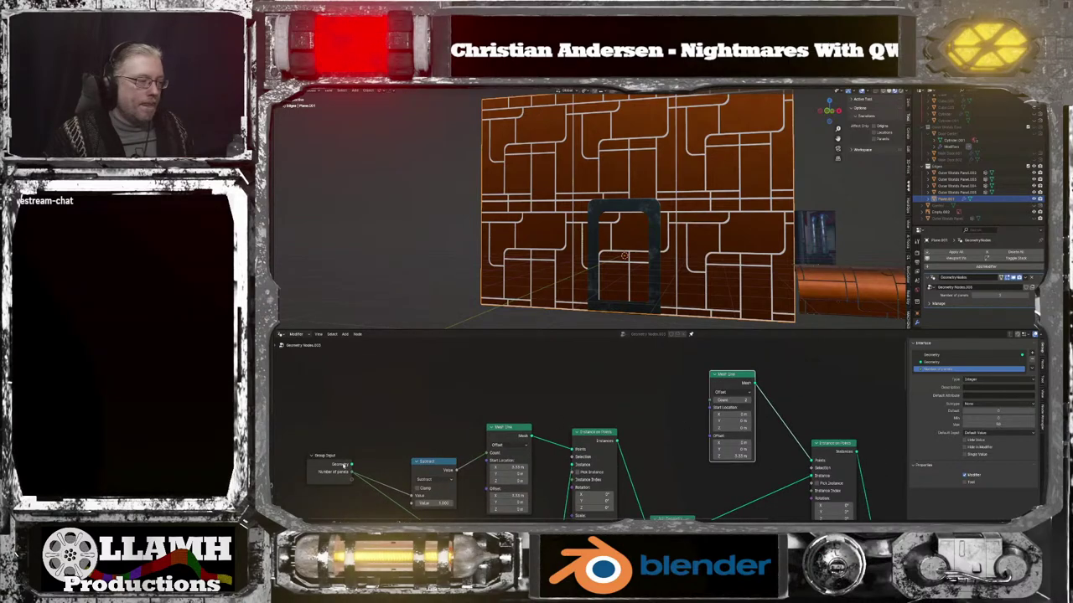
mouse_move(344, 466)
left_mouse_down()
mouse_move(468, 377)
mouse_move(348, 384)
mouse_move(336, 420)
mouse_move(357, 464)
left_mouse_up()
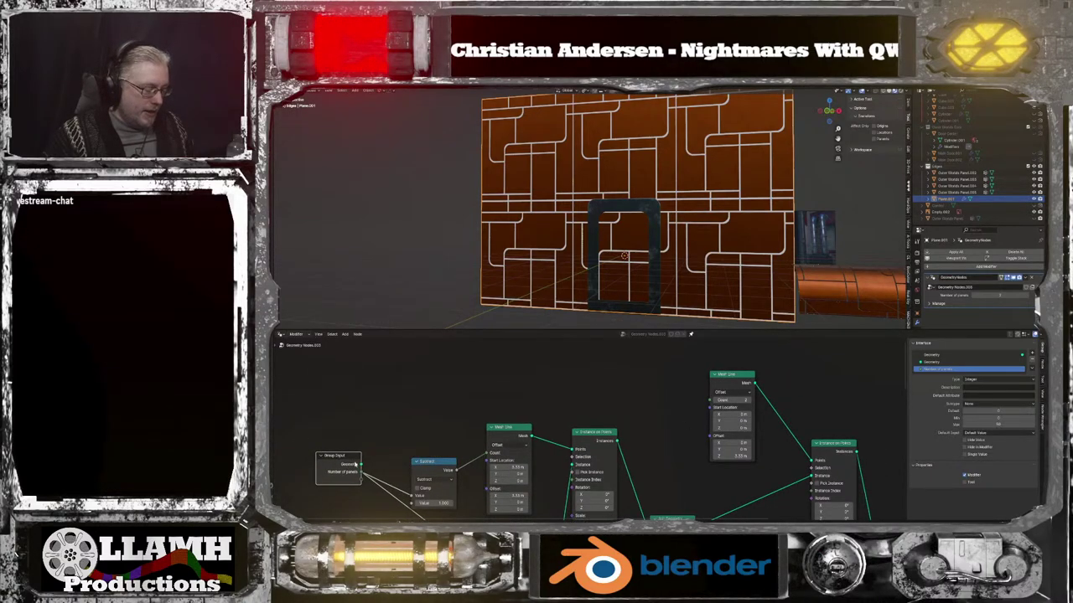
key("shift+d")
left_click(658, 383)
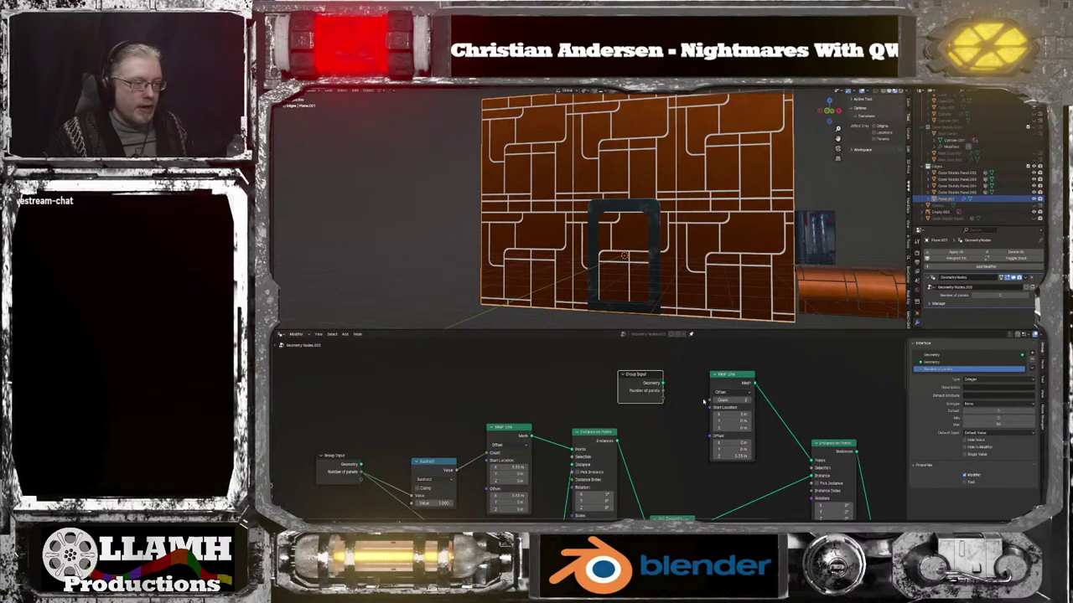
left_click_drag(666, 399, 665, 399)
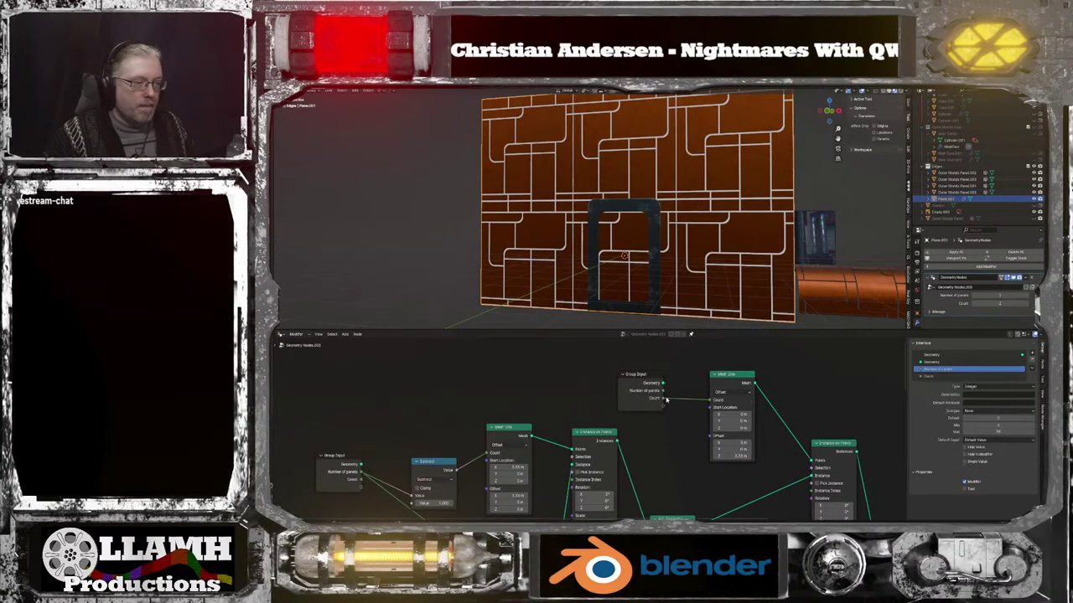
Rename the new Count group input to Height
double_click(961, 377)
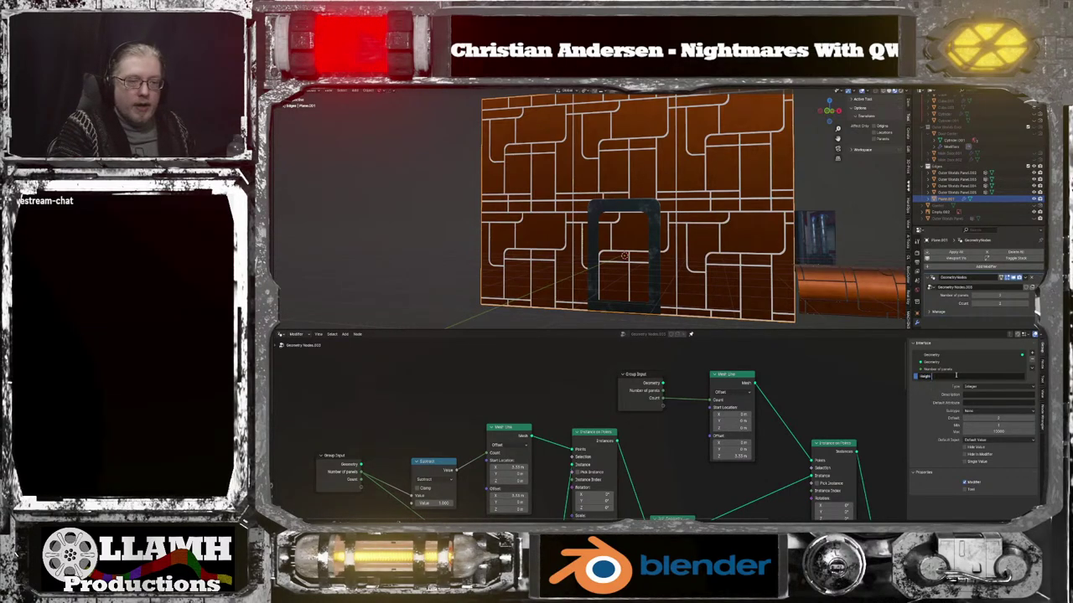
type("Height")
key("Return")
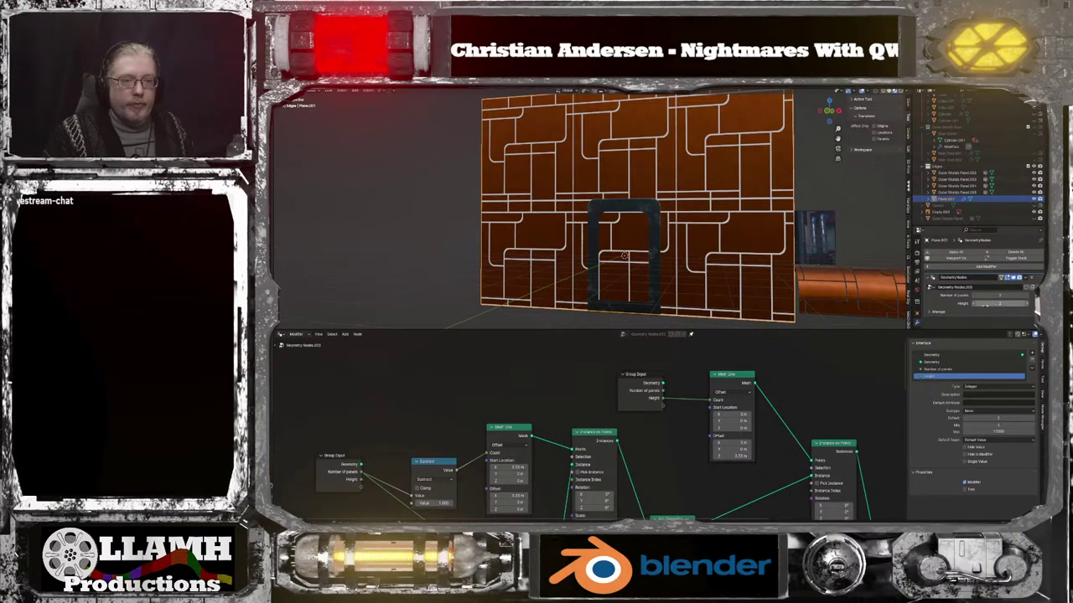
Try lower Height and Number of panels values on the wall, ending with Number of panels at 4 and Height at 2
left_click(973, 306)
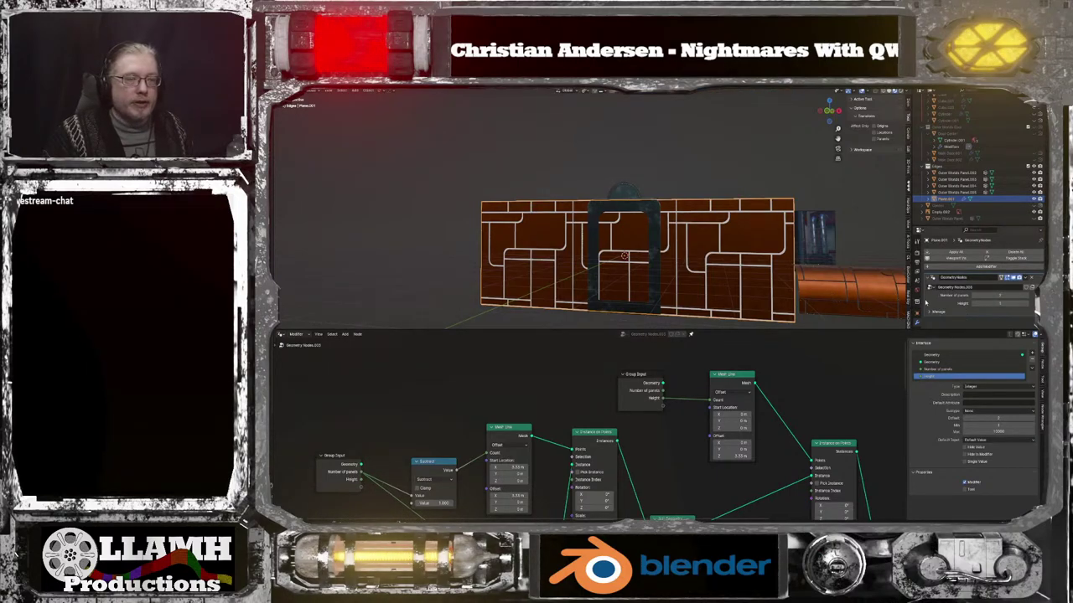
left_click(973, 295)
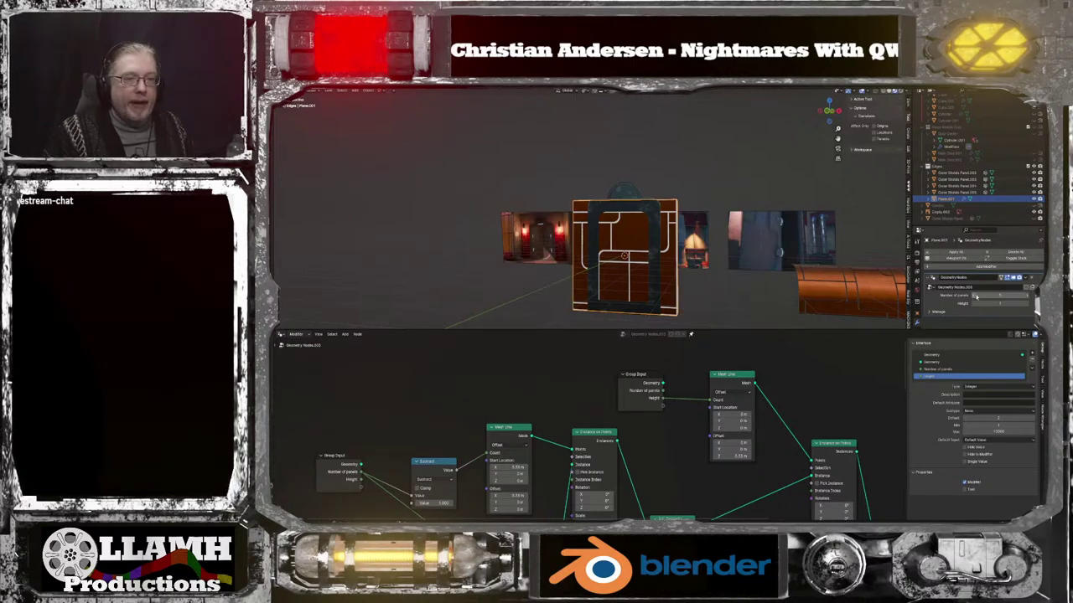
left_click(1028, 296)
left_click(1029, 296)
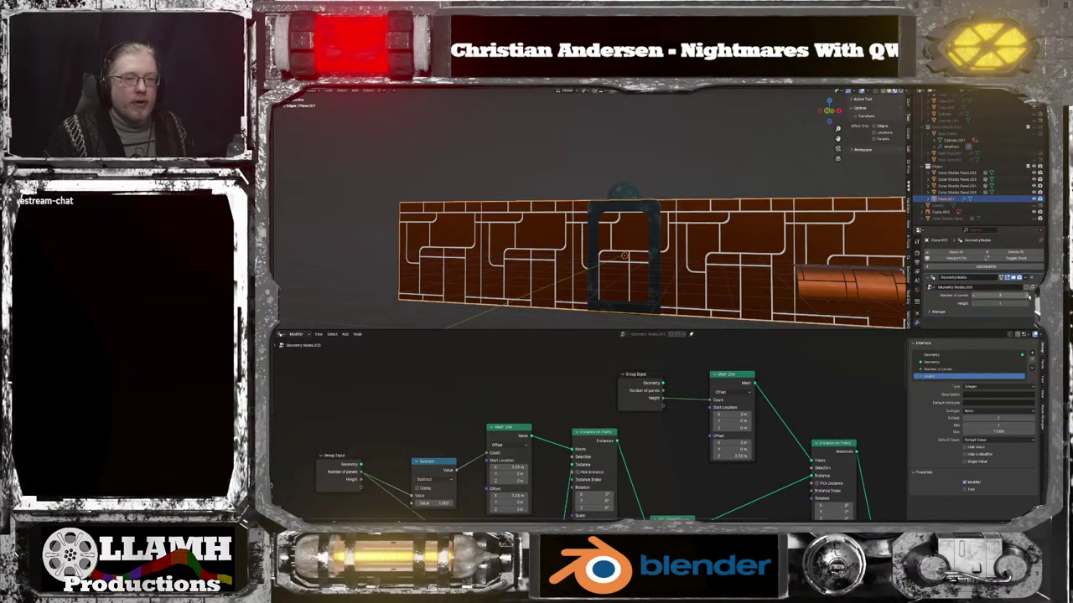
scroll(766, 268, "down", 5)
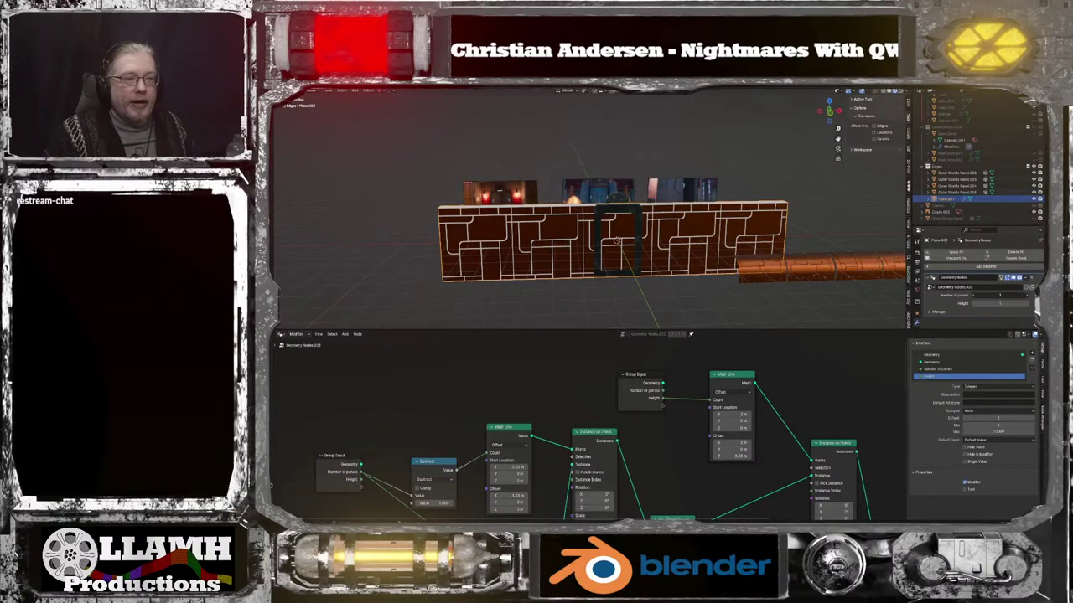
left_click(1027, 296)
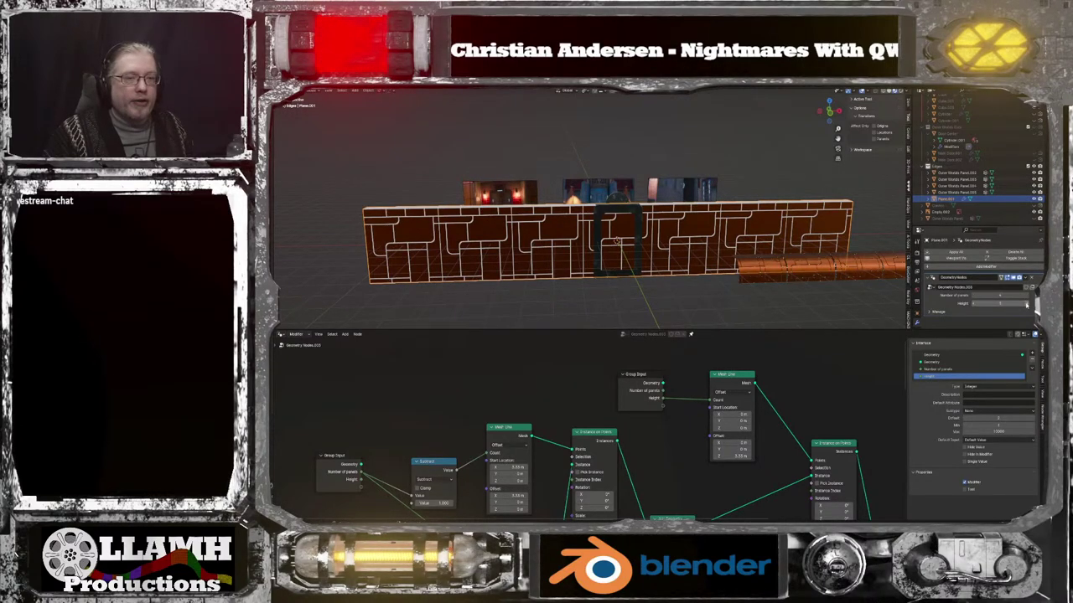
left_click(1028, 305)
middle_click_drag(720, 252, 741, 239)
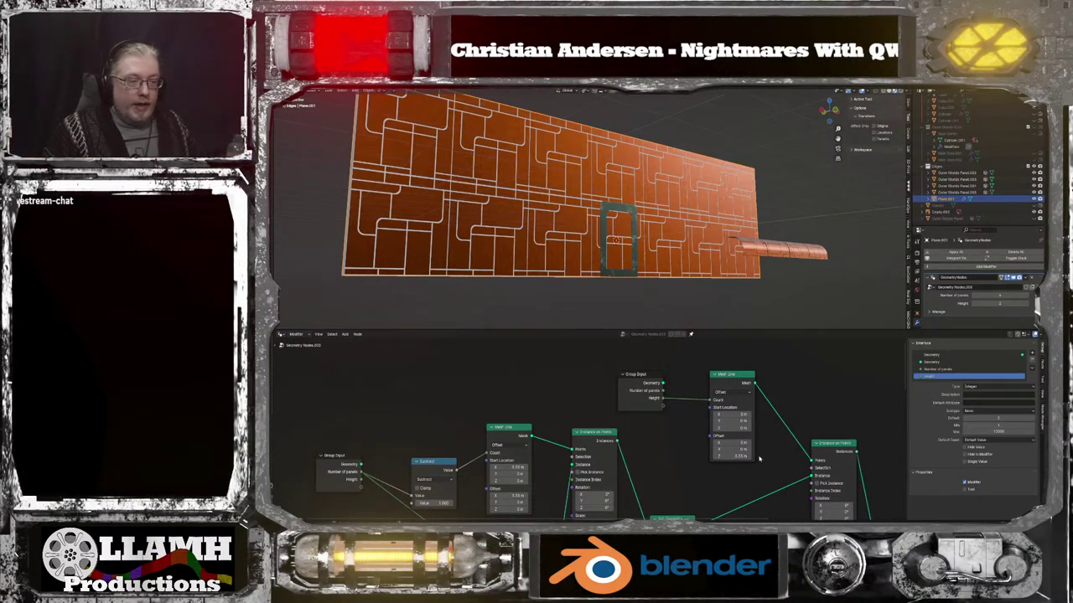
Link the Mesh Boolean's Mesh output to the Group Output to cut the door opening in the two-row wall
middle_click_drag(759, 458, 541, 414)
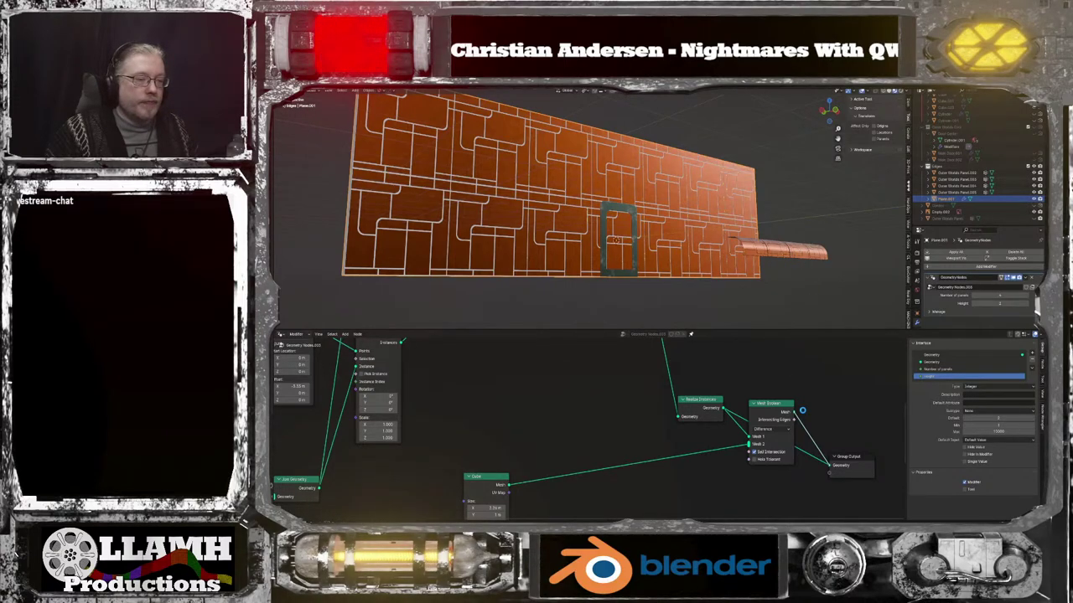
left_click(802, 411)
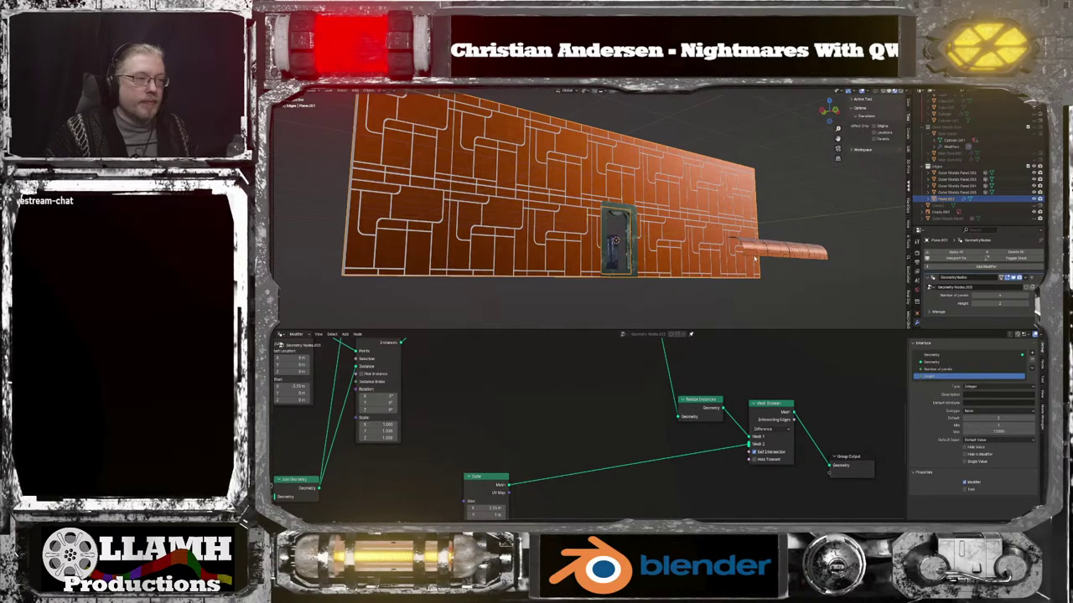
middle_click_drag(754, 259, 713, 256)
scroll(673, 271, "up", 6)
Select the door frame, enlarge the 3D viewport, and adjust the door value in its Geometry Nodes modifier to close the door
left_click(657, 247)
scroll(712, 257, "down", 3)
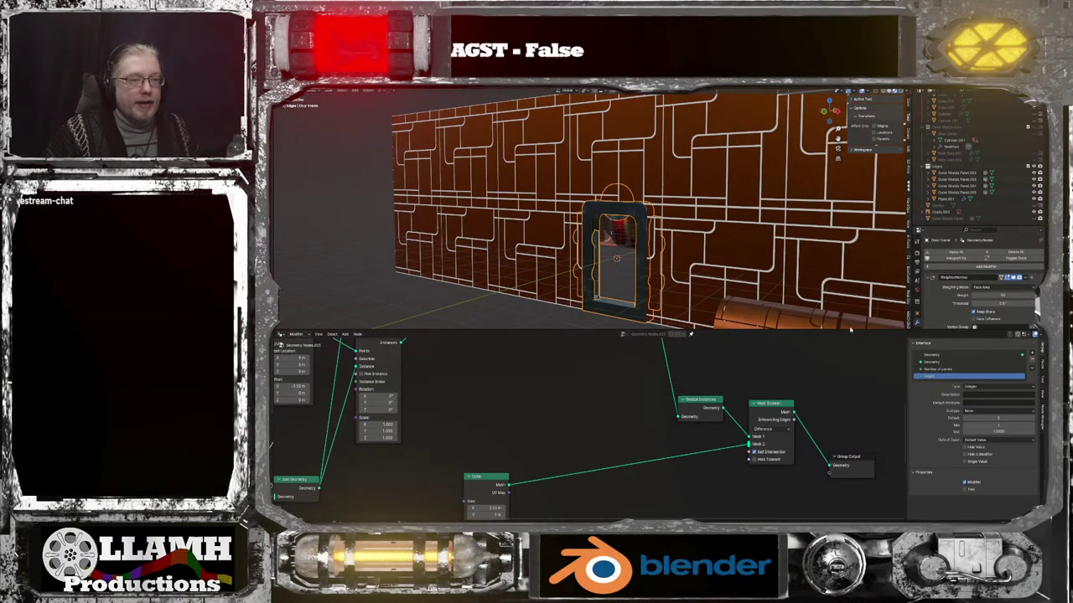
left_click_drag(850, 331, 863, 408)
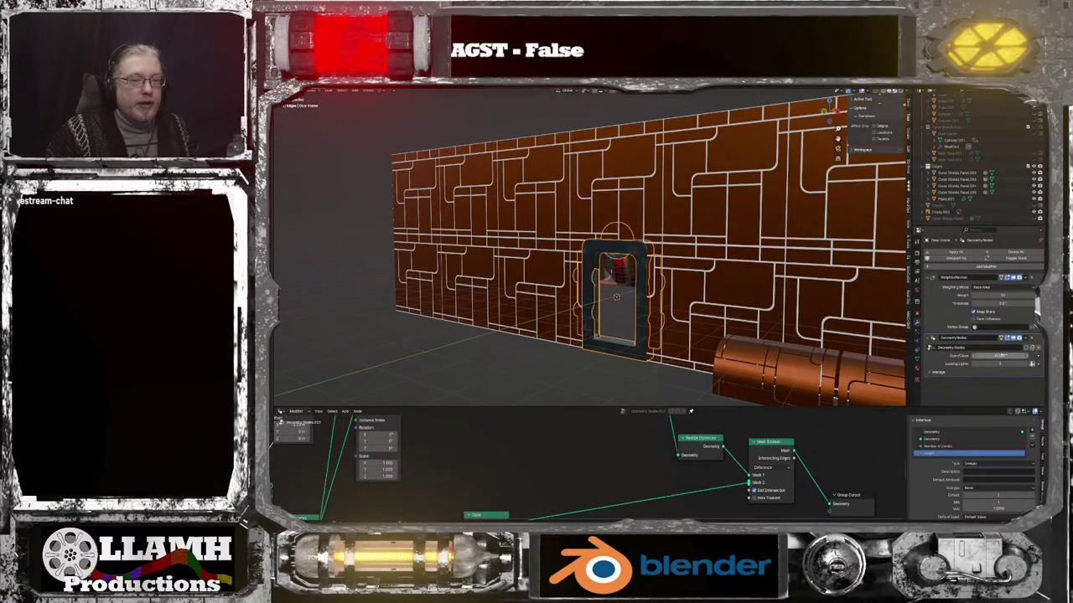
mouse_move(999, 356)
left_mouse_down()
mouse_move(984, 356)
mouse_move(1015, 355)
left_mouse_up()
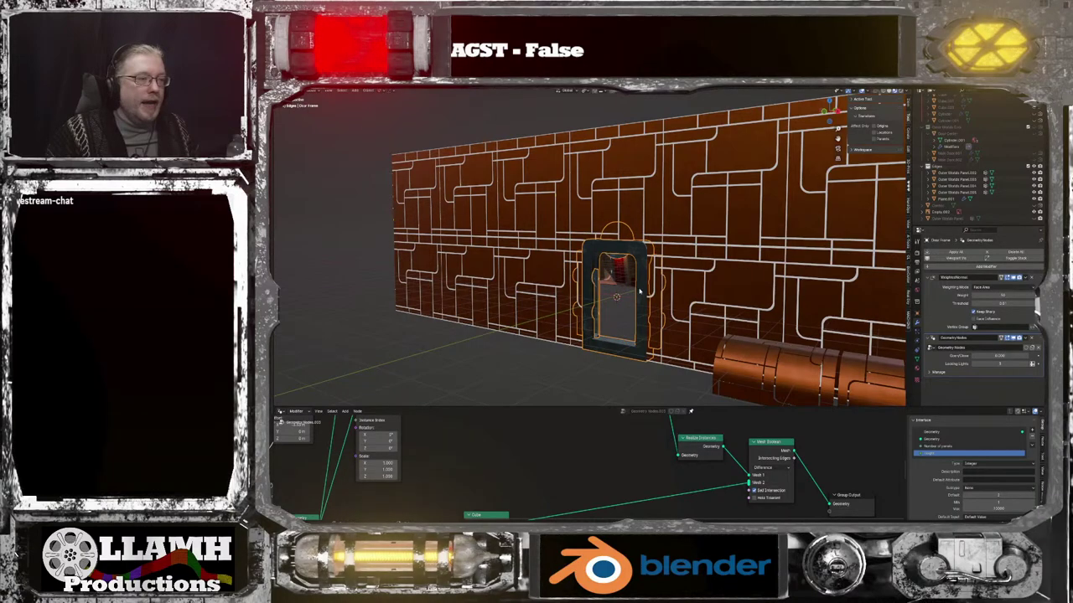
scroll(639, 291, "up", 4)
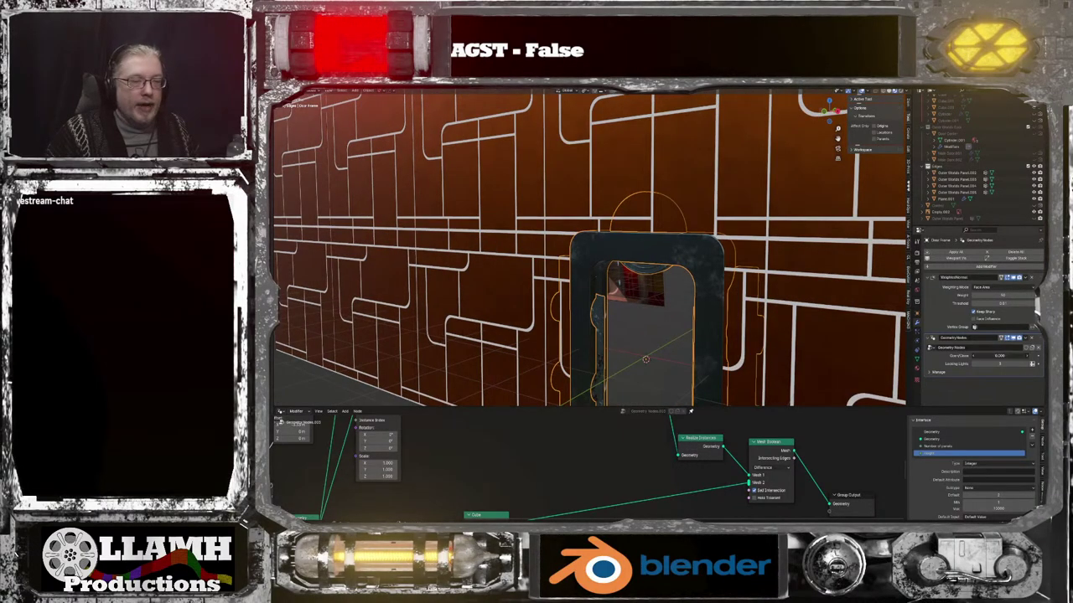
left_click_drag(1000, 356, 1016, 356)
scroll(373, 294, "down", 6)
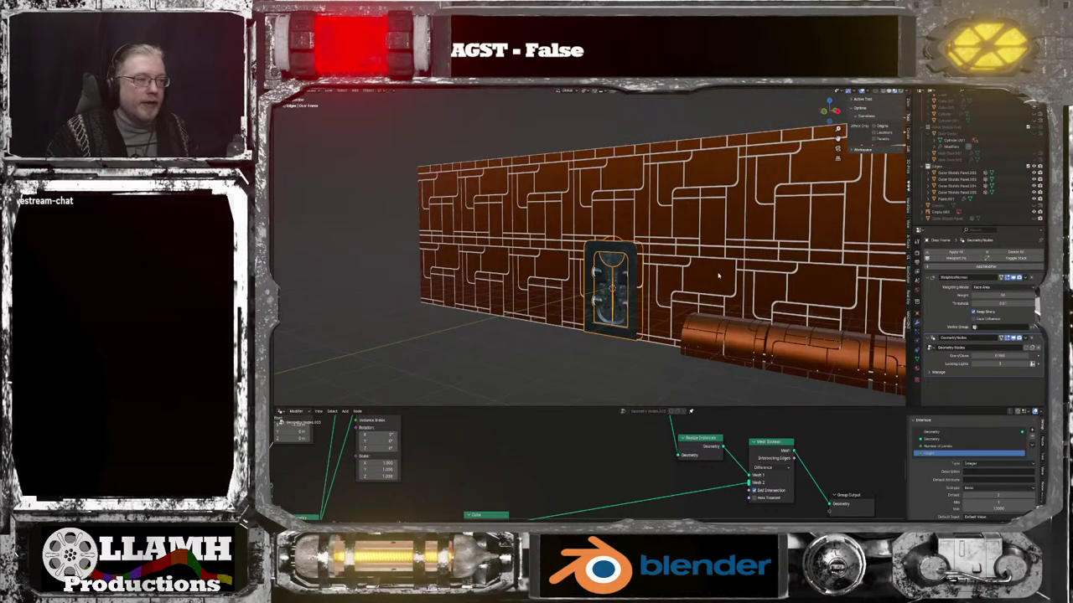
Select the panelled wall and move the Cube node closer to the Mesh Boolean in its node tree
left_click(747, 329)
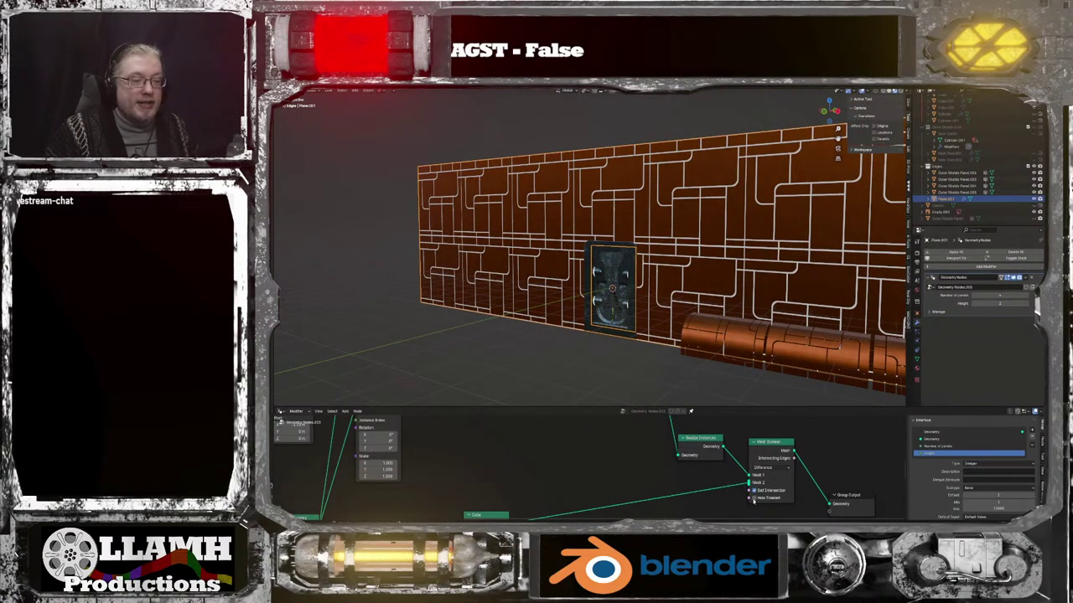
middle_click_drag(720, 495, 667, 448)
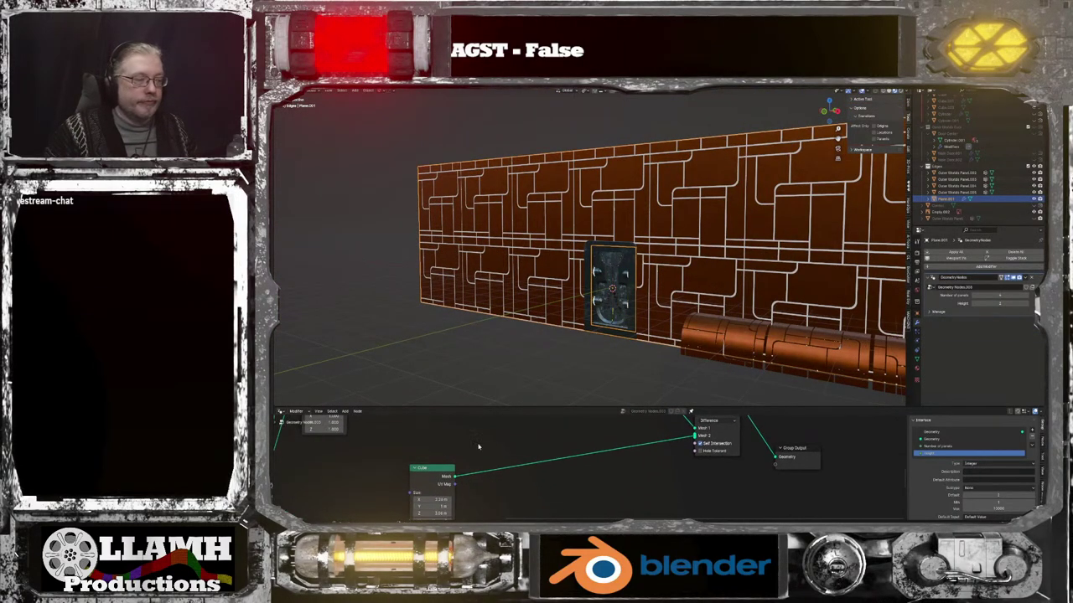
left_click_drag(443, 470, 593, 429)
middle_click_drag(636, 335, 689, 320)
scroll(504, 443, "down", 3)
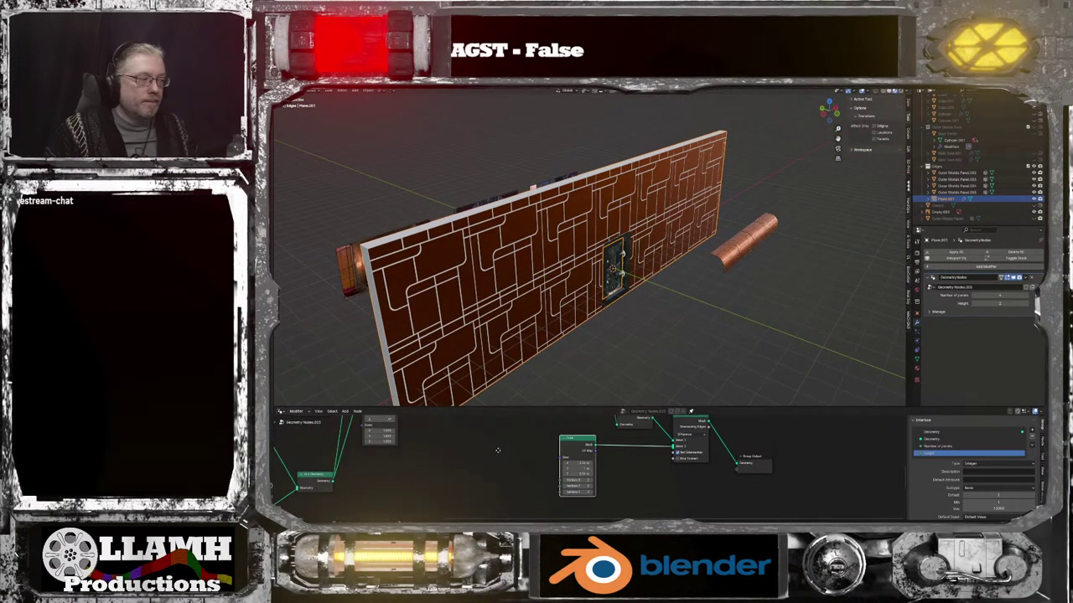
Move the lowest mesh node closer to its Transform Geometry node, and shift the Object Info node slightly upward
middle_click_drag(498, 448, 353, 504)
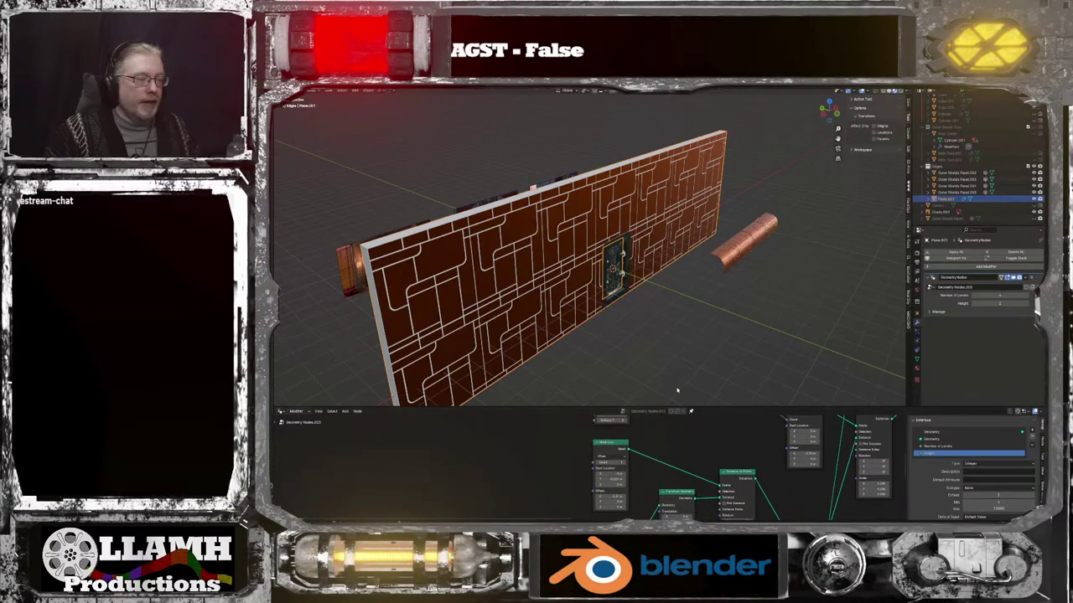
middle_click_drag(677, 390, 675, 294)
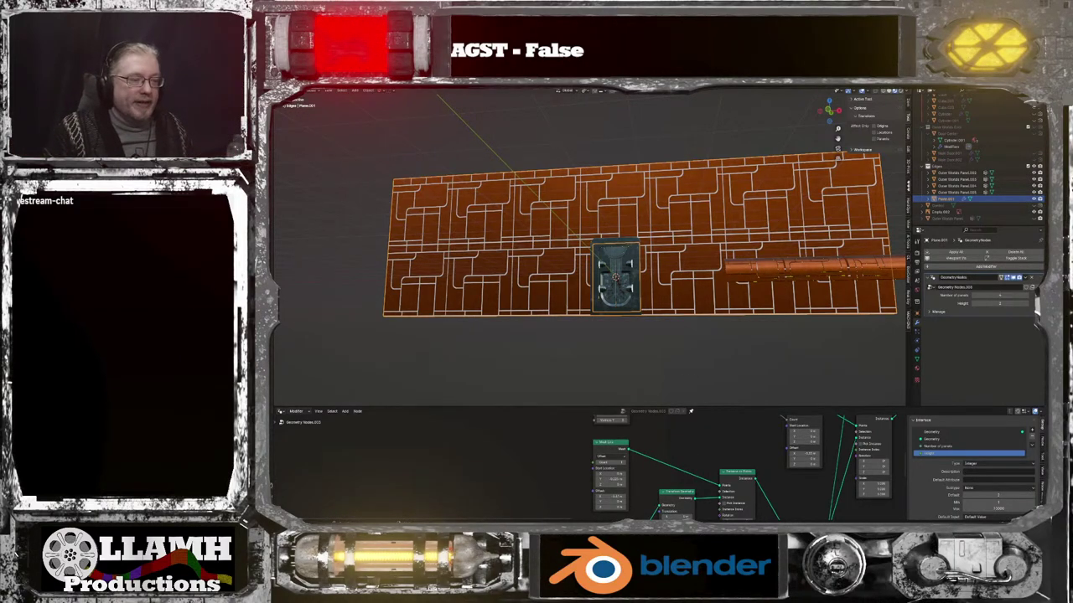
scroll(558, 490, "down", 3)
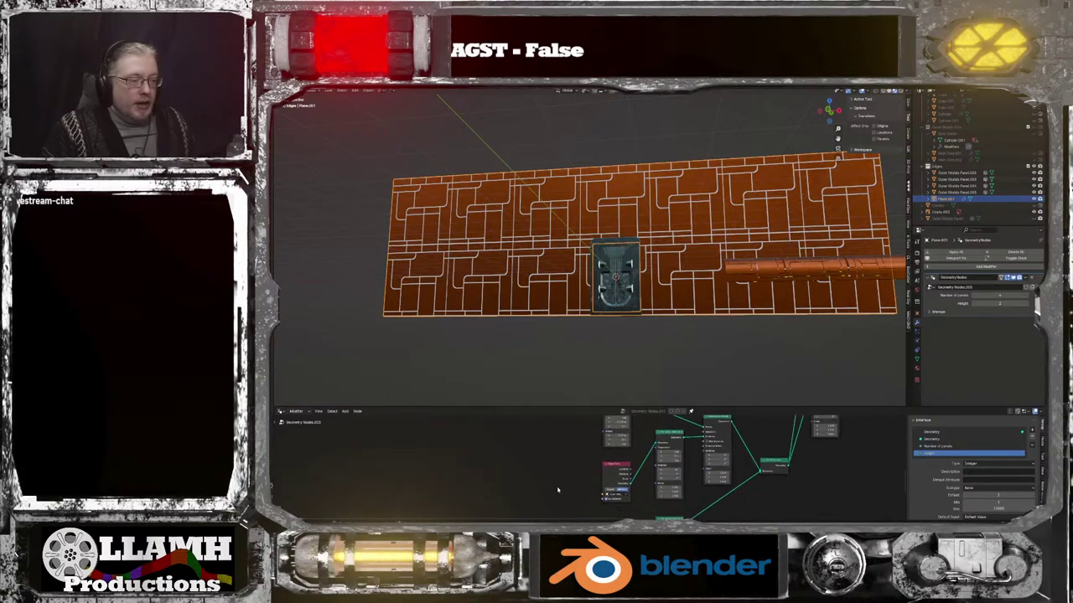
scroll(557, 490, "down", 2)
middle_click_drag(558, 491, 554, 466)
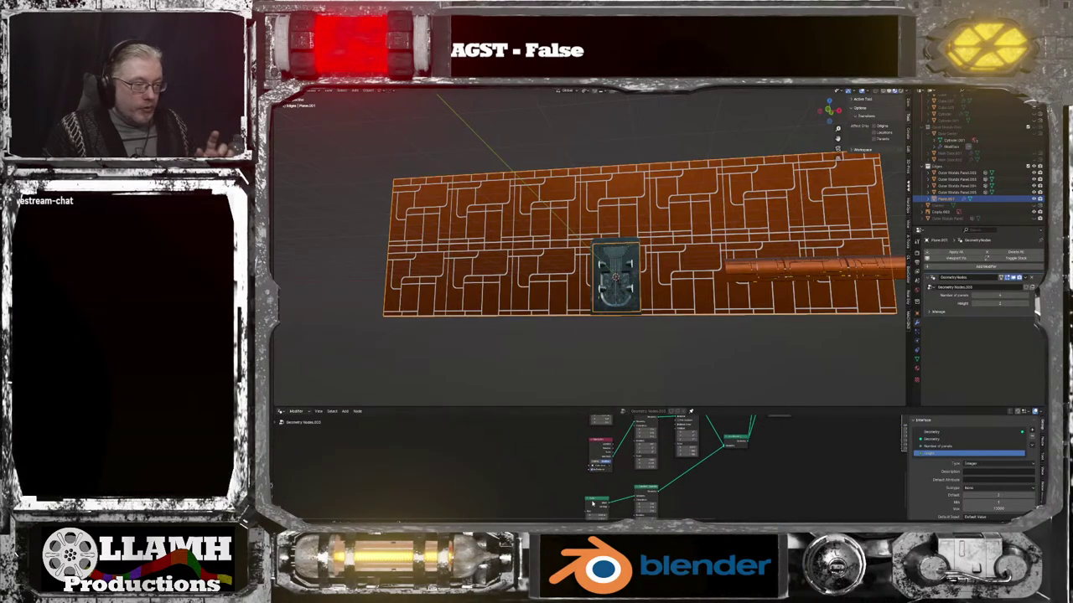
left_click_drag(594, 484, 646, 490)
scroll(634, 315, "up", 3)
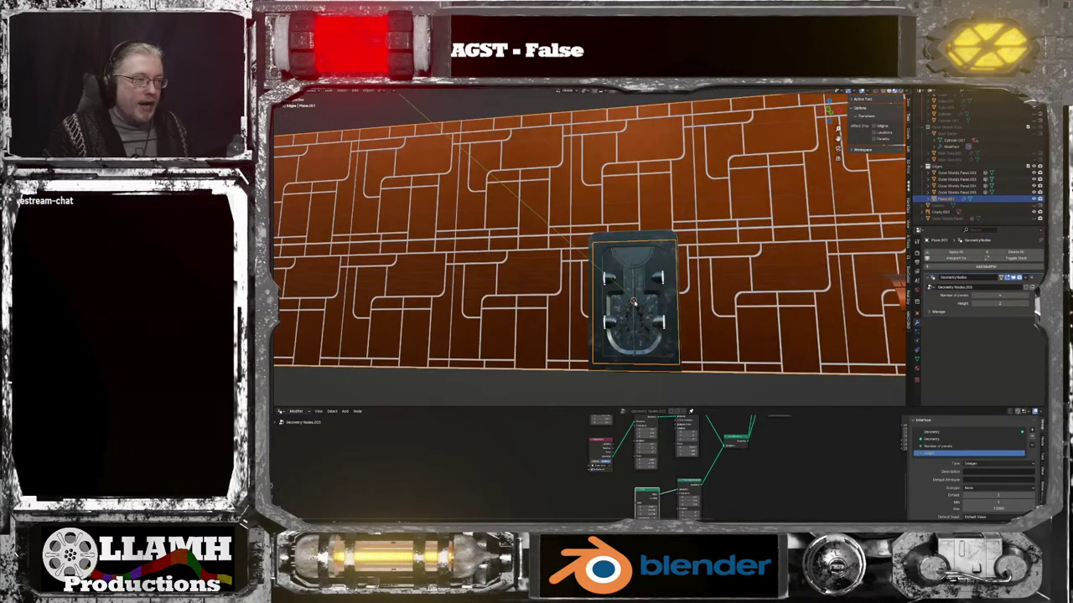
scroll(515, 448, "up", 3)
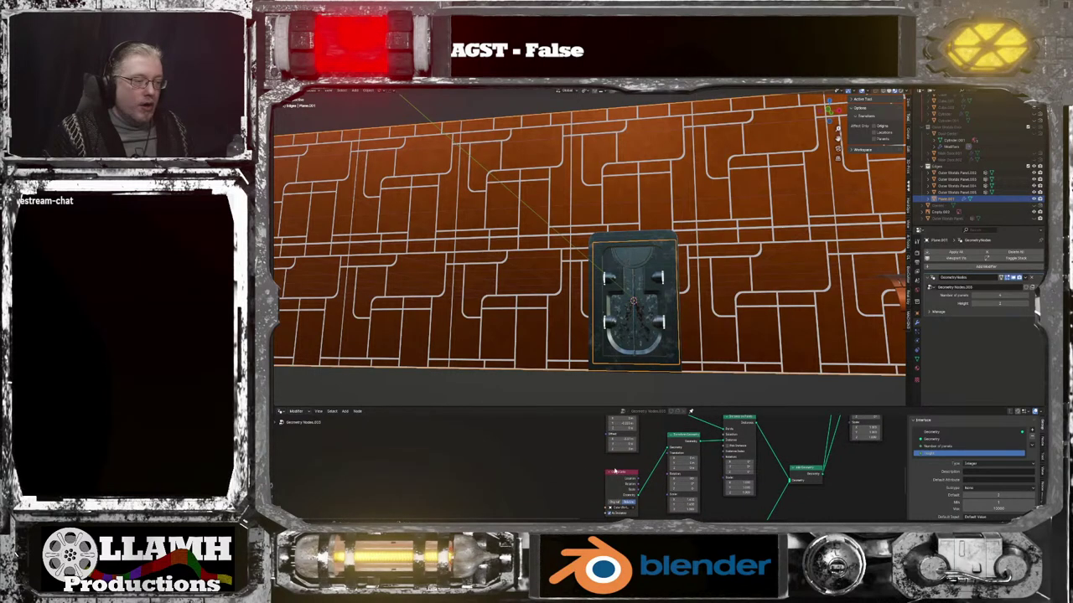
mouse_move(620, 472)
left_mouse_down()
mouse_move(585, 465)
mouse_move(622, 466)
left_mouse_up()
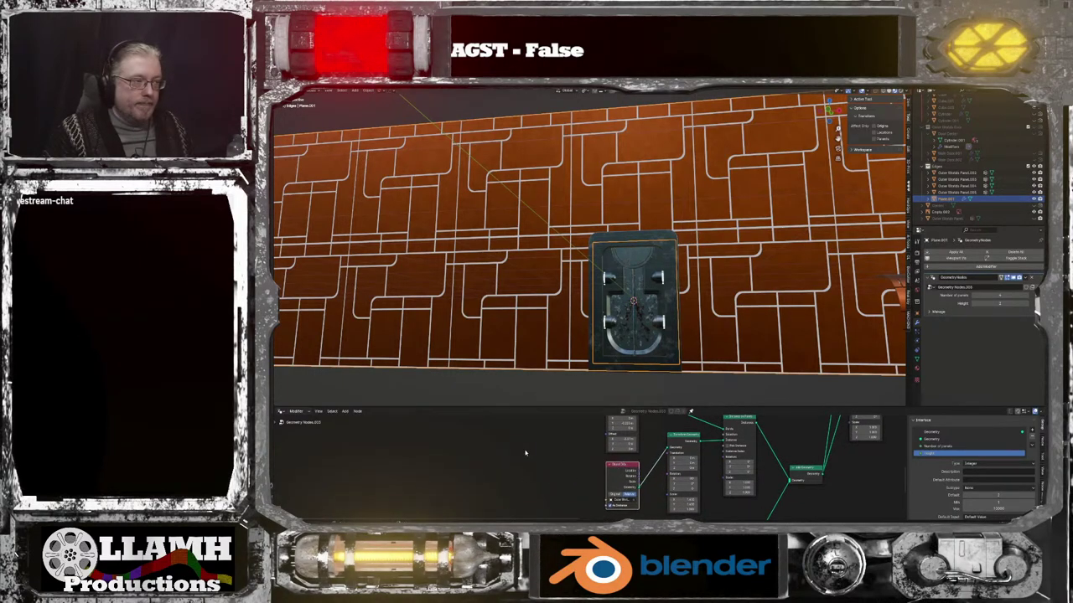
scroll(572, 353, "down", 3)
middle_click_drag(548, 517, 535, 496)
scroll(556, 481, "up", 2)
scroll(556, 481, "up", 3)
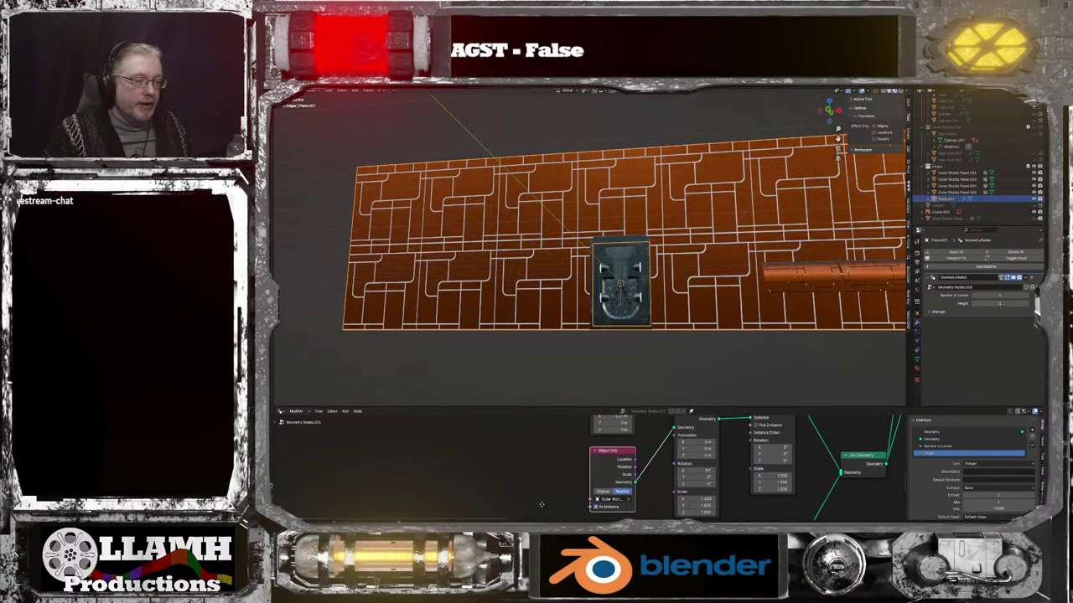
middle_click_drag(538, 492, 541, 482)
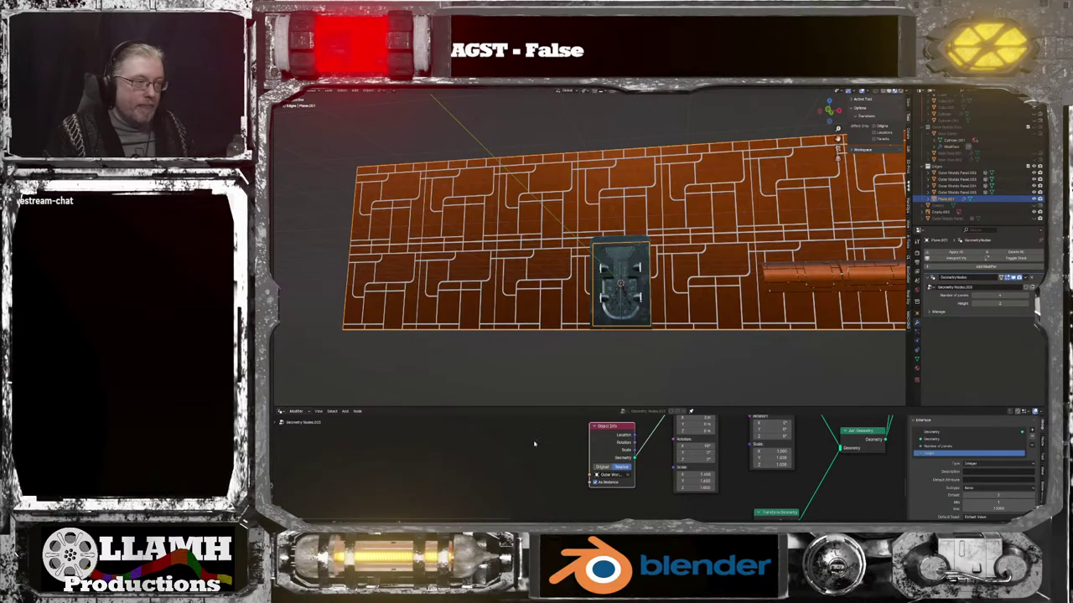
middle_click_drag(541, 373, 551, 352)
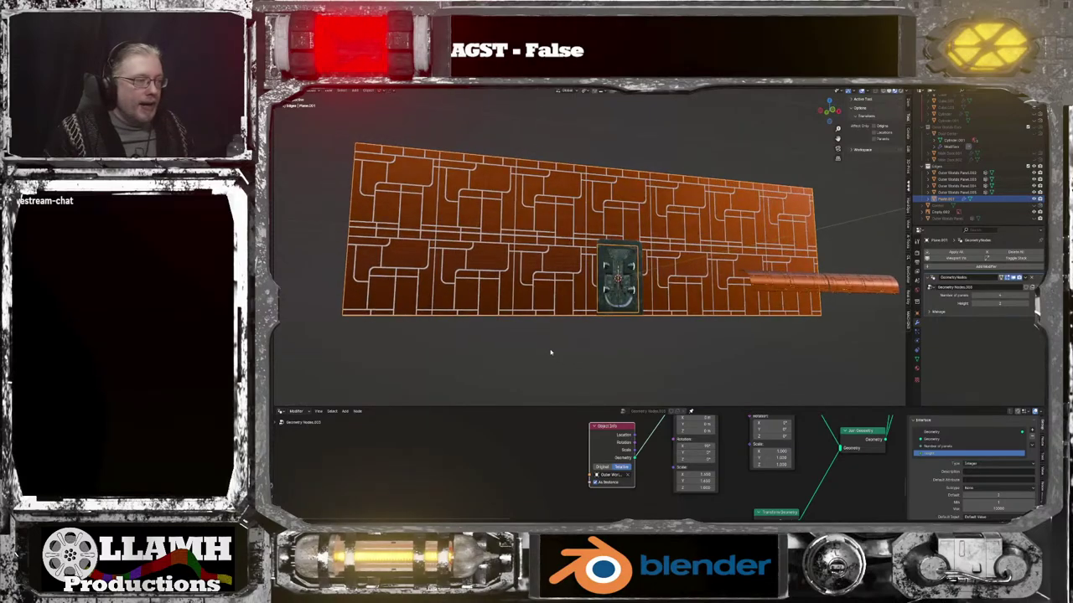
Examine both faces of the panelled wall and the nodes that instance its panels
middle_click_drag(544, 476, 543, 457)
scroll(551, 464, "down", 2)
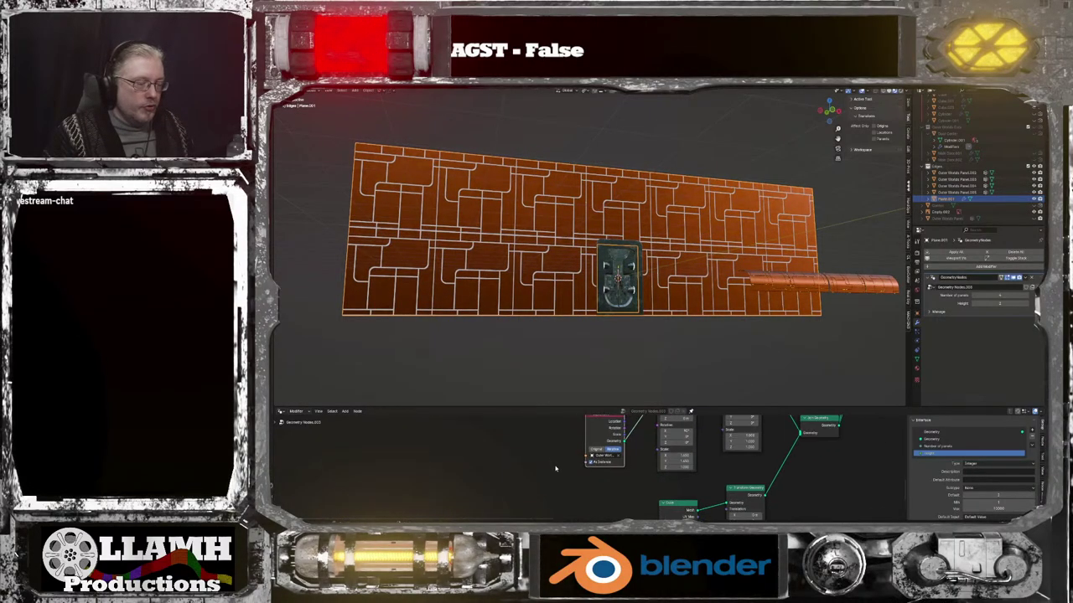
middle_click_drag(697, 391, 763, 115)
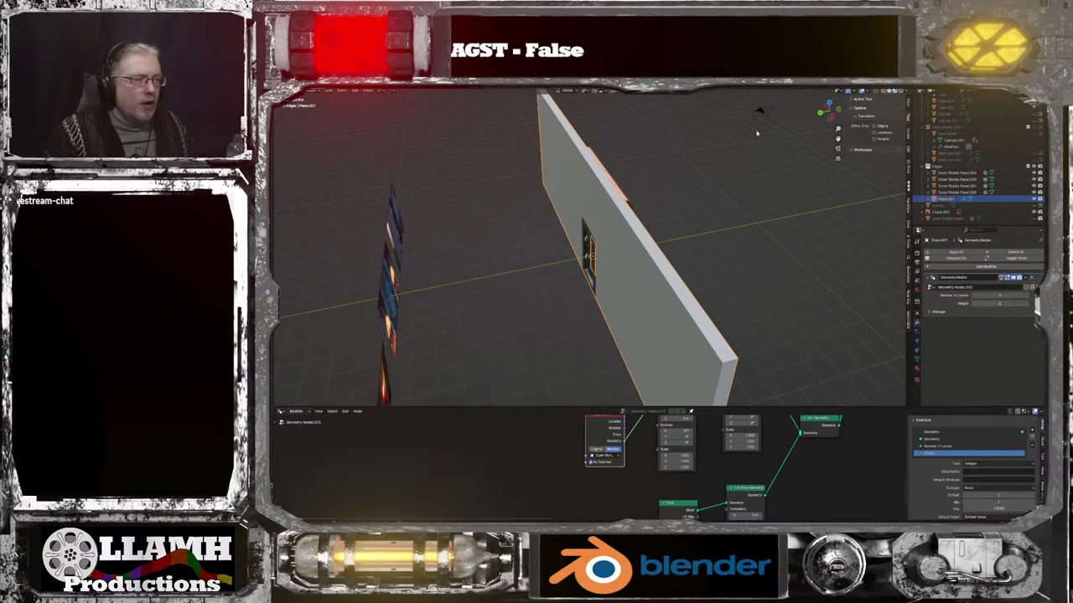
middle_click_drag(704, 470, 694, 516)
middle_click_drag(690, 352, 658, 323)
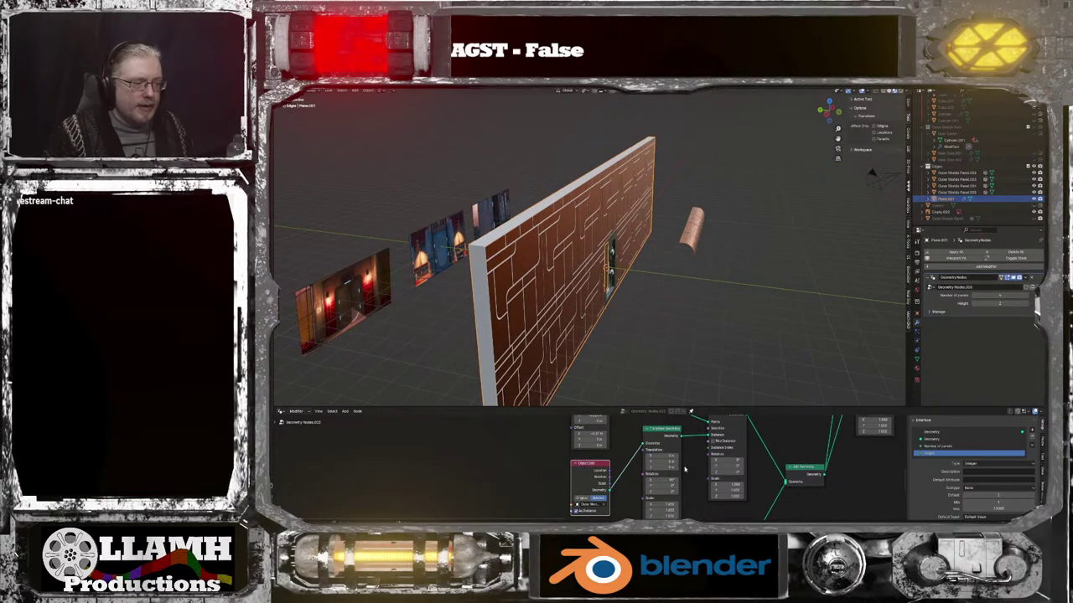
middle_click_drag(685, 470, 707, 511)
middle_click_drag(707, 509, 709, 500)
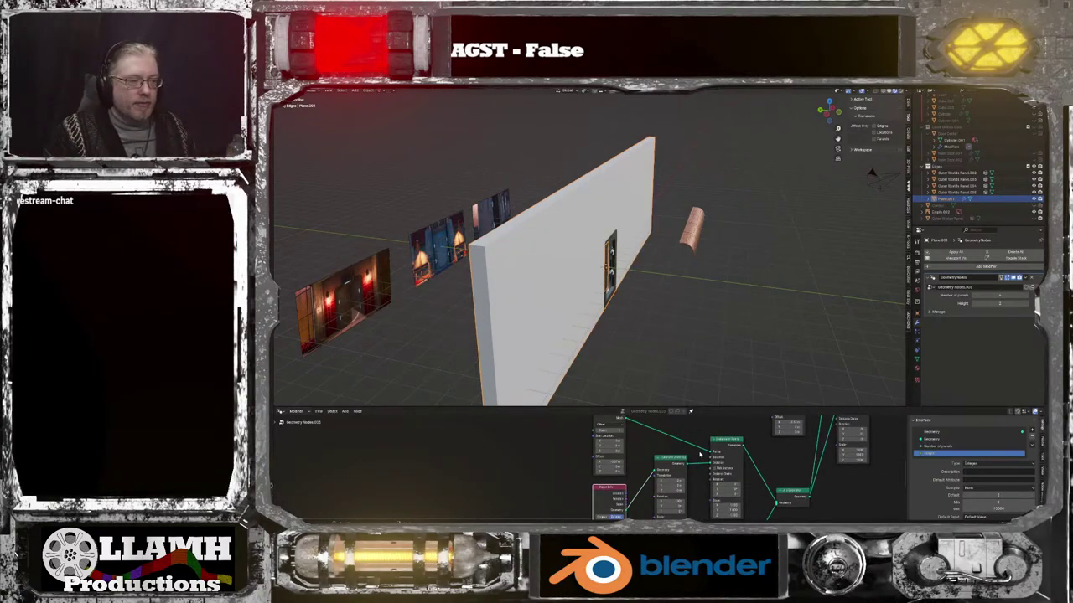
Connect the Realize Instances geometry straight to the Group Output, bypassing the Mesh Boolean node
middle_click_drag(802, 461, 399, 492)
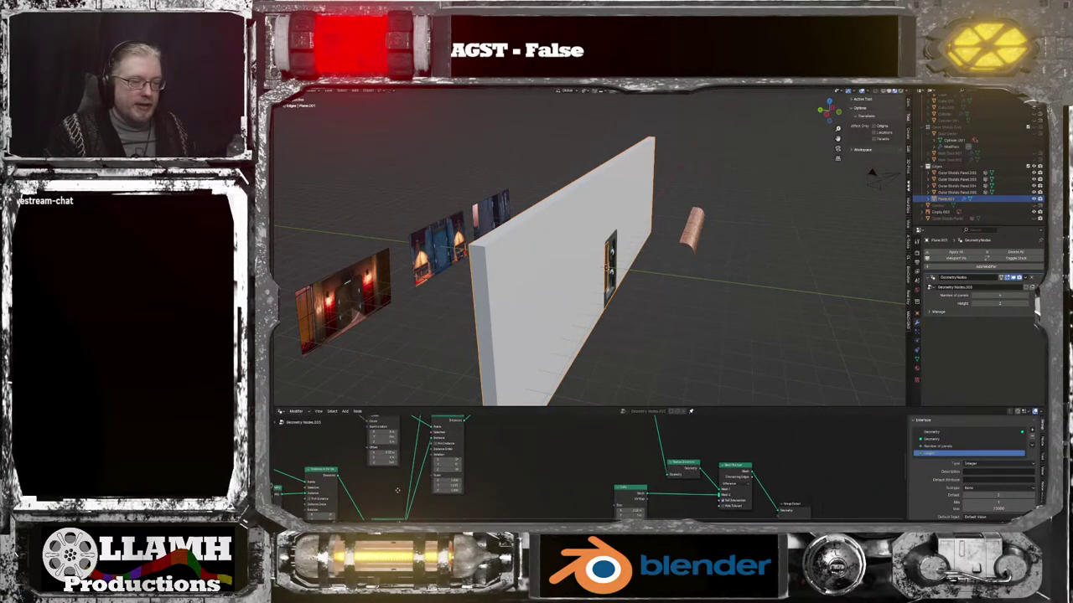
middle_click_drag(820, 496, 768, 462)
scroll(760, 472, "up", 3)
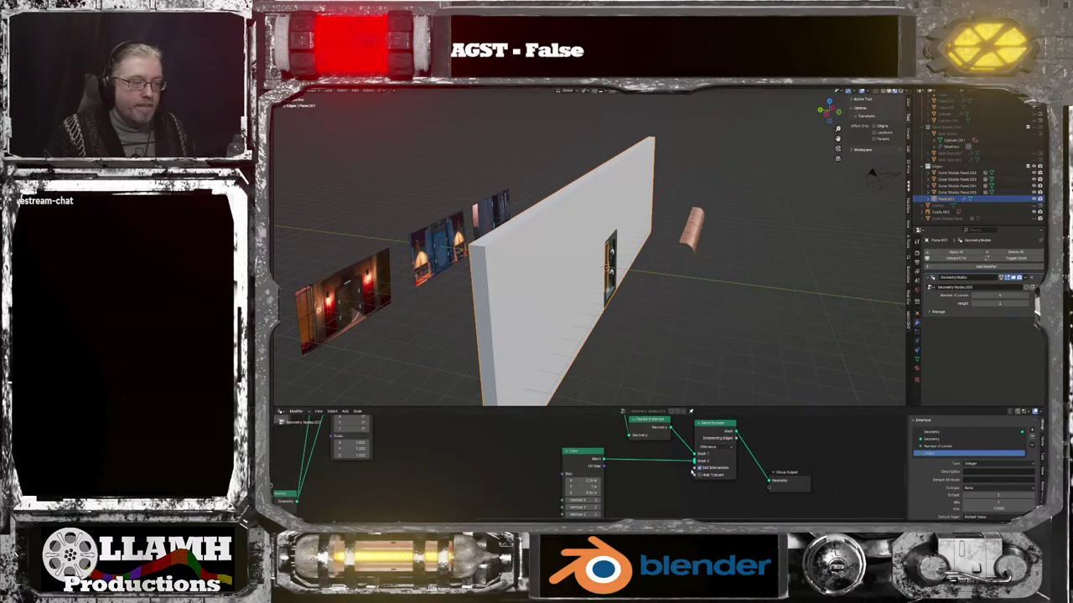
left_click_drag(671, 429, 770, 481)
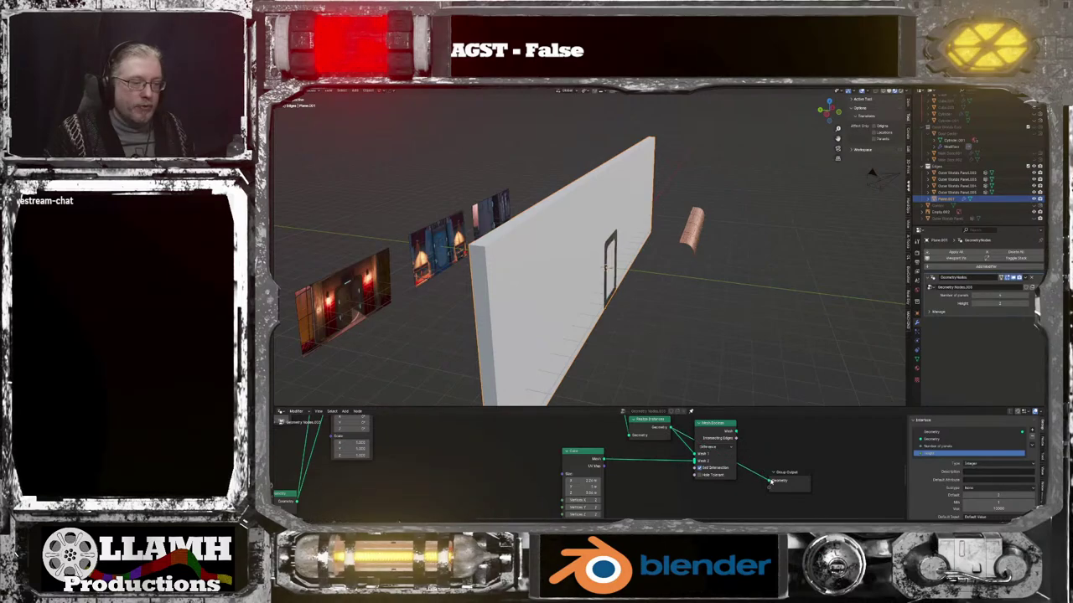
Enlarge the node editor and raise the Z scale of the panel's Transform Geometry node to about 14.16
middle_click_drag(506, 457, 485, 435)
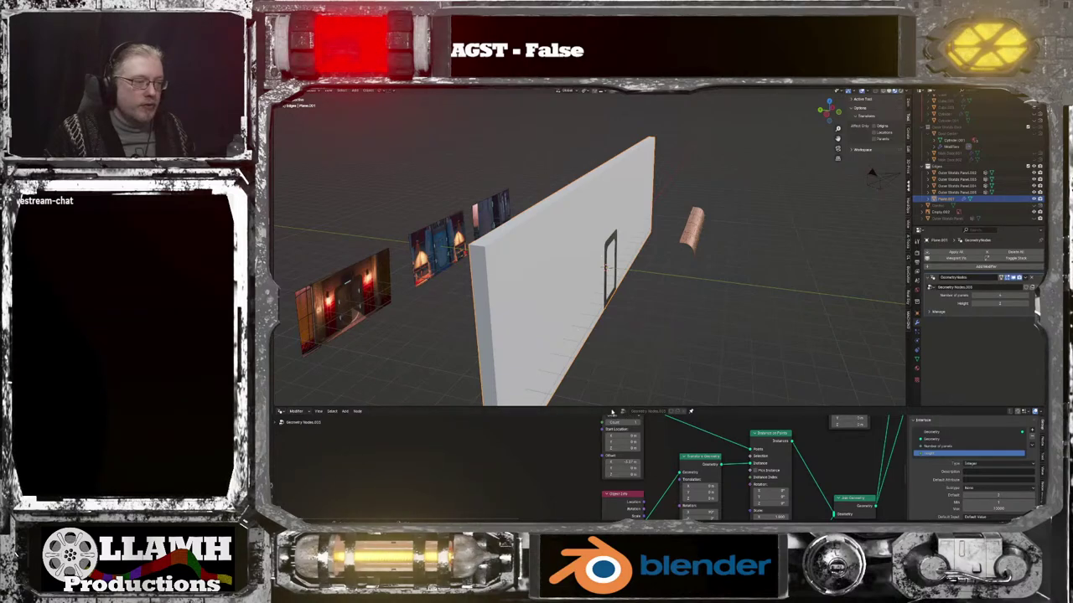
left_click_drag(612, 408, 612, 330)
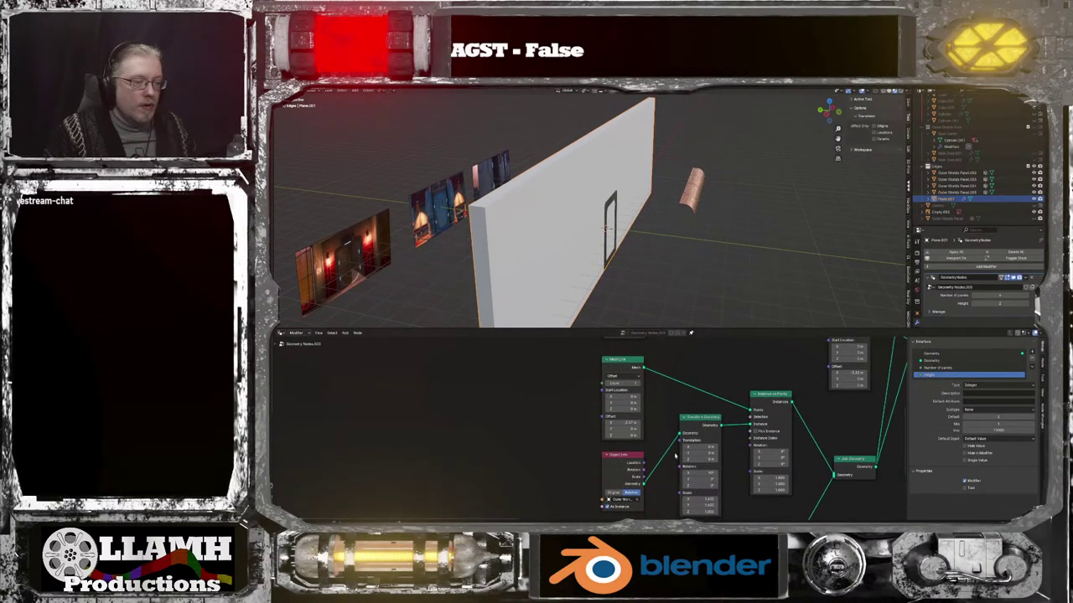
middle_click_drag(663, 445, 615, 507)
scroll(677, 385, "up", 2)
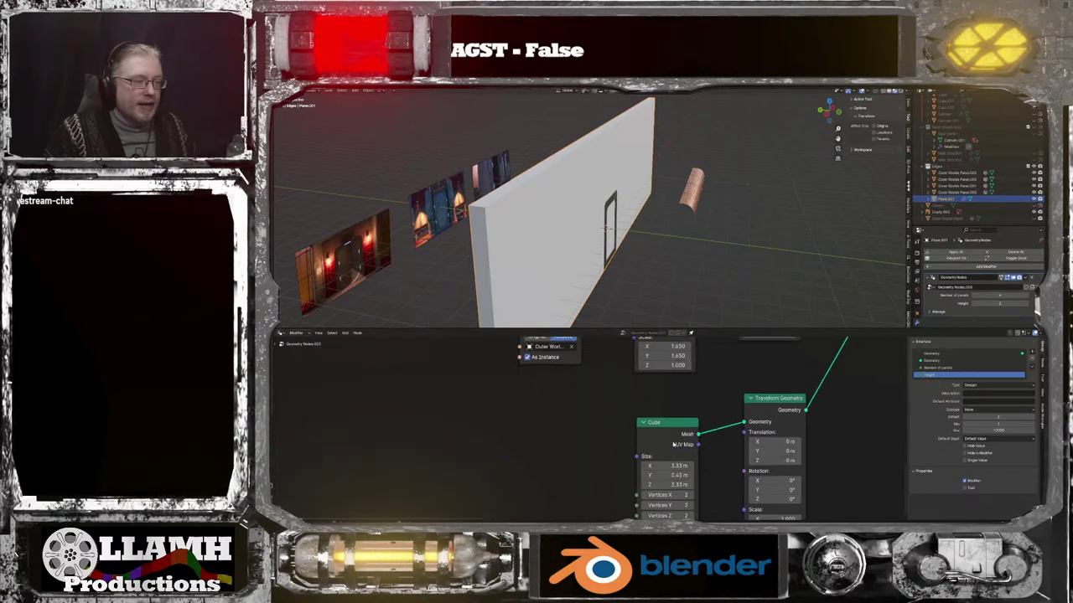
scroll(677, 385, "up", 2)
middle_click_drag(668, 412, 664, 482)
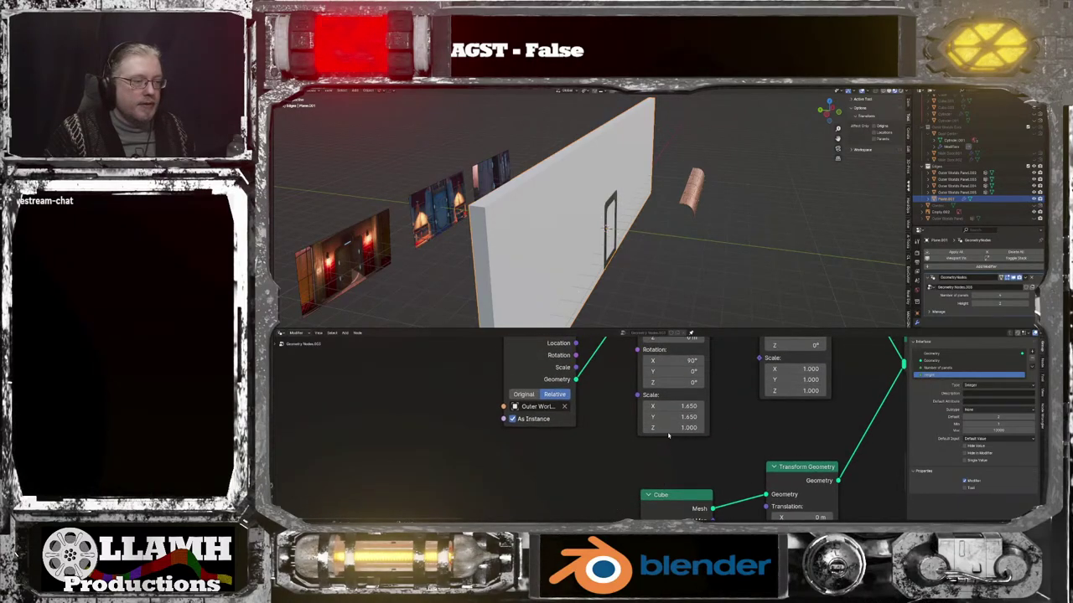
left_click_drag(677, 429, 702, 428)
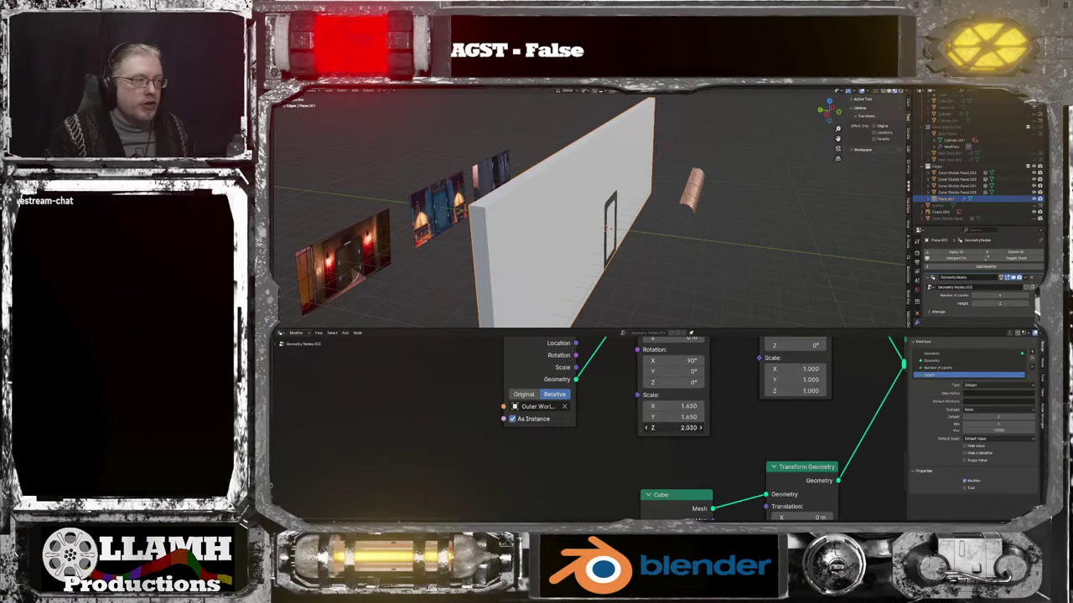
mouse_move(675, 427)
left_mouse_down()
mouse_move(699, 427)
mouse_move(687, 428)
left_mouse_up()
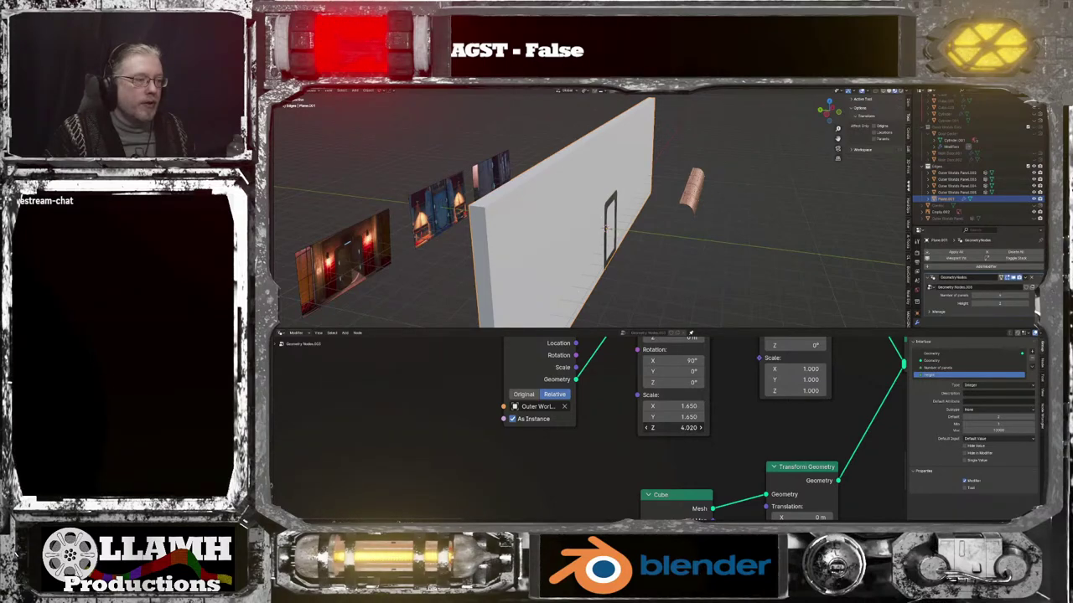
left_click_drag(687, 427, 652, 429)
Readjust the panel Transform Geometry node's Z scale to 21.29 and check both sides of the wall
middle_click_drag(659, 474, 626, 496)
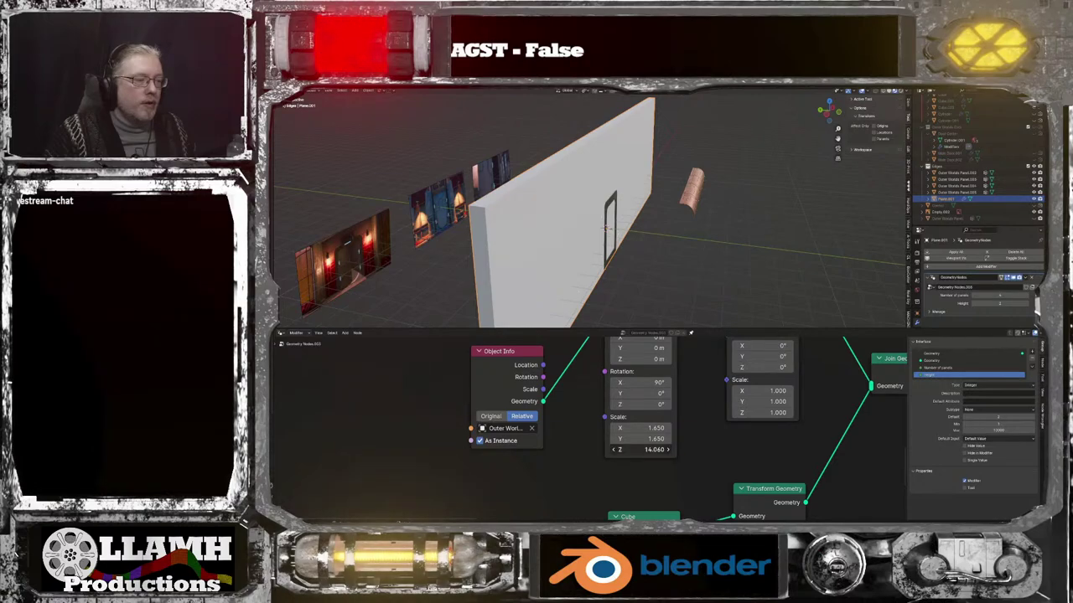
middle_click_drag(598, 287, 627, 286)
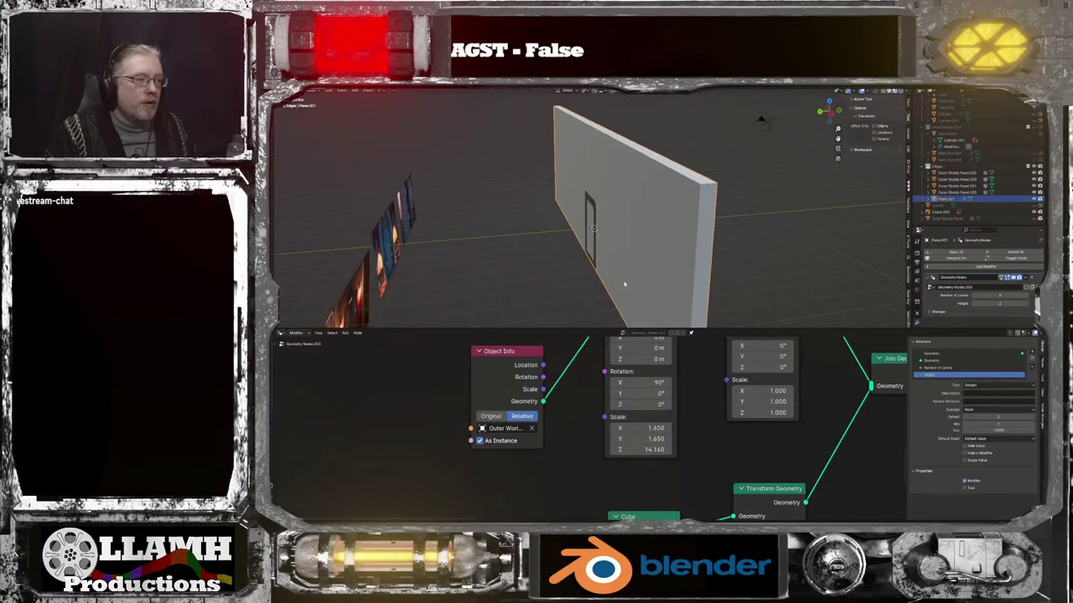
middle_click_drag(581, 393, 584, 419)
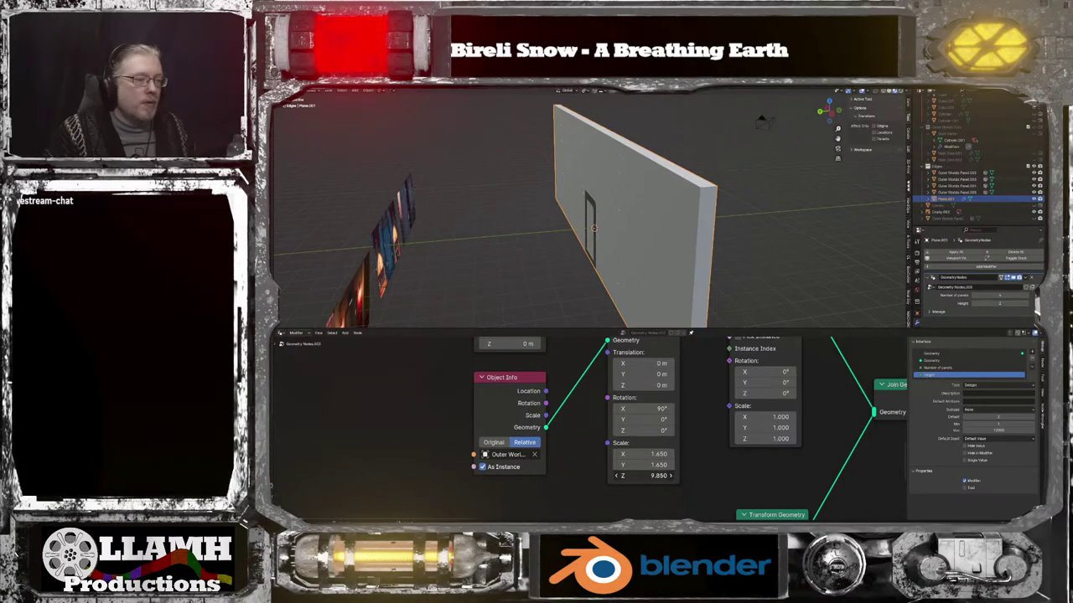
mouse_move(646, 476)
left_mouse_down()
mouse_move(705, 476)
mouse_move(627, 476)
mouse_move(654, 475)
left_mouse_up()
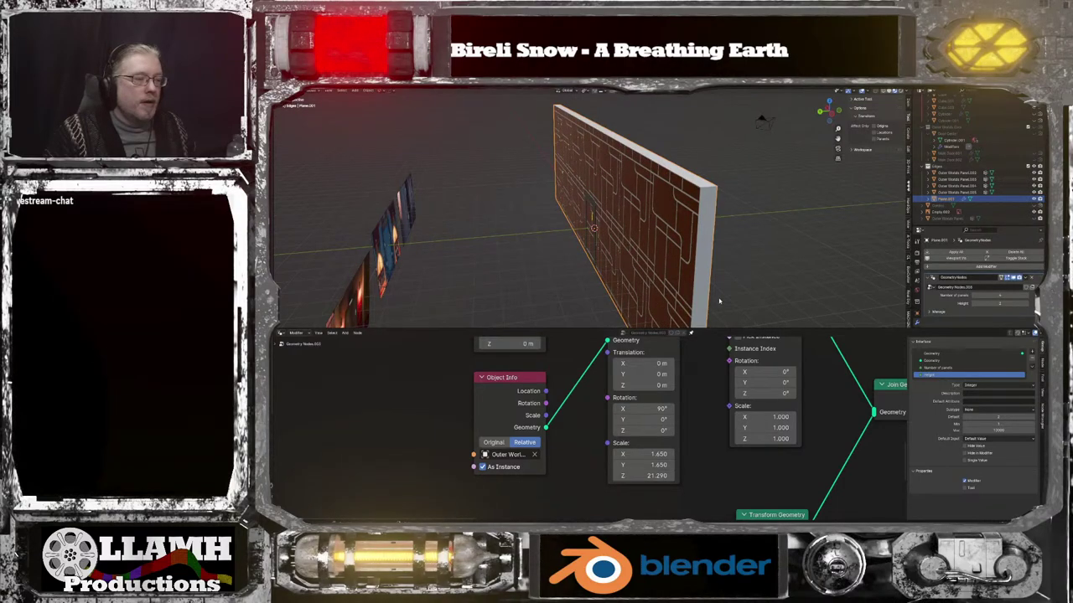
scroll(718, 302, "up", 4)
mouse_move(718, 302)
middle_mouse_down()
mouse_move(704, 284)
mouse_move(702, 297)
middle_mouse_up()
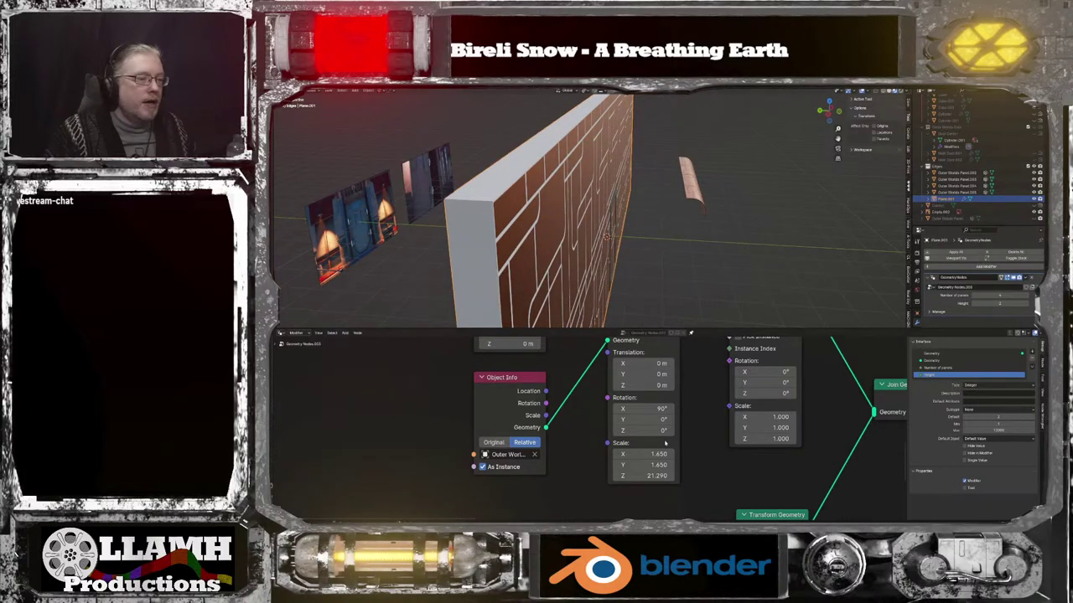
Set the panel Transform Geometry node's Z scale to 22, increase it to 23, and check the doorway area
left_click(650, 476)
type("22")
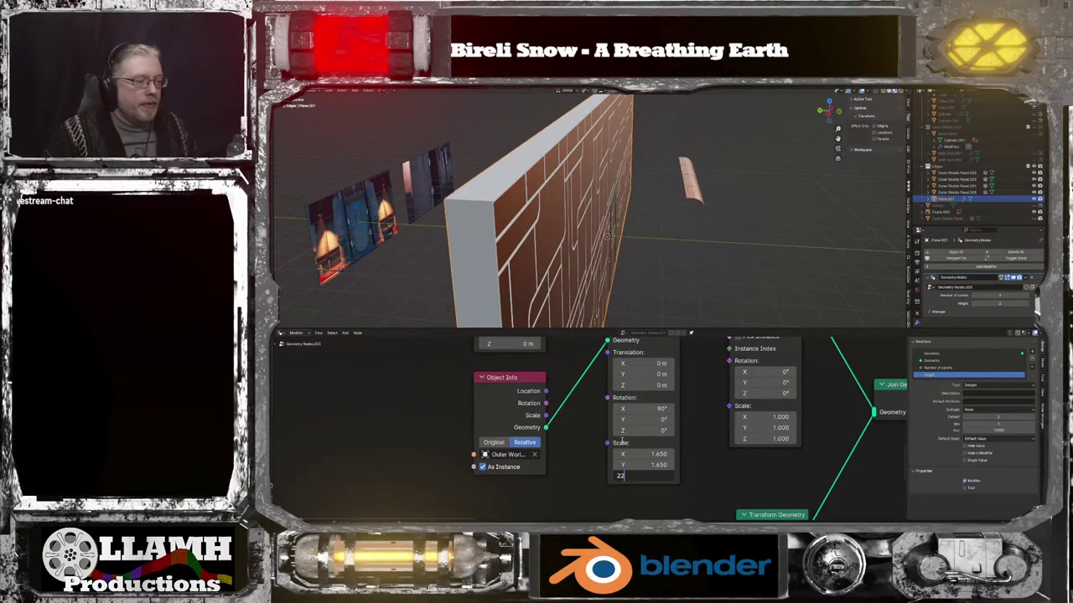
key("Return")
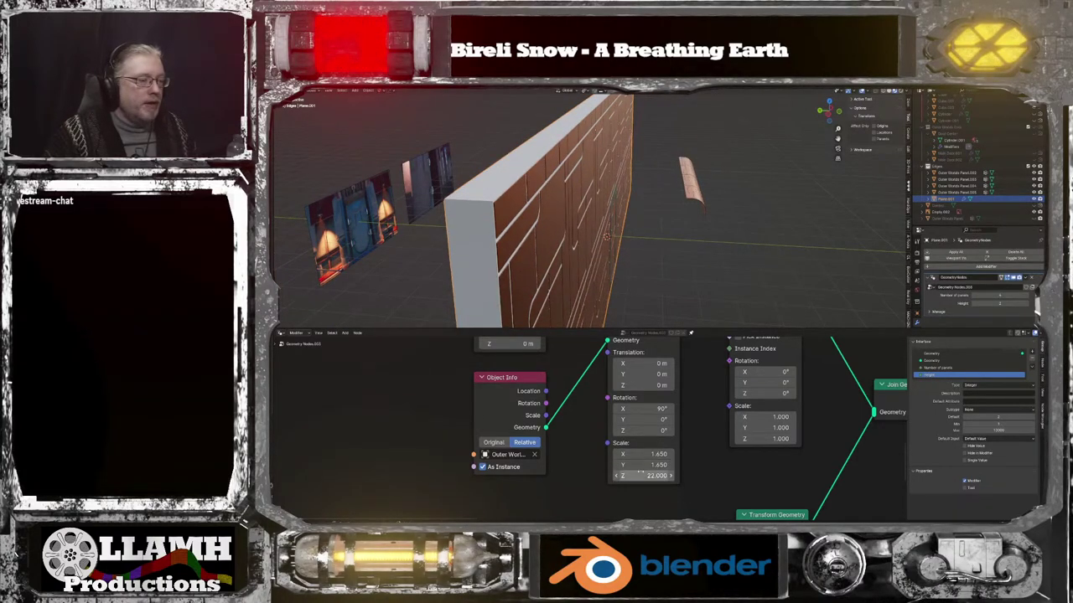
left_click(624, 476)
key("Return")
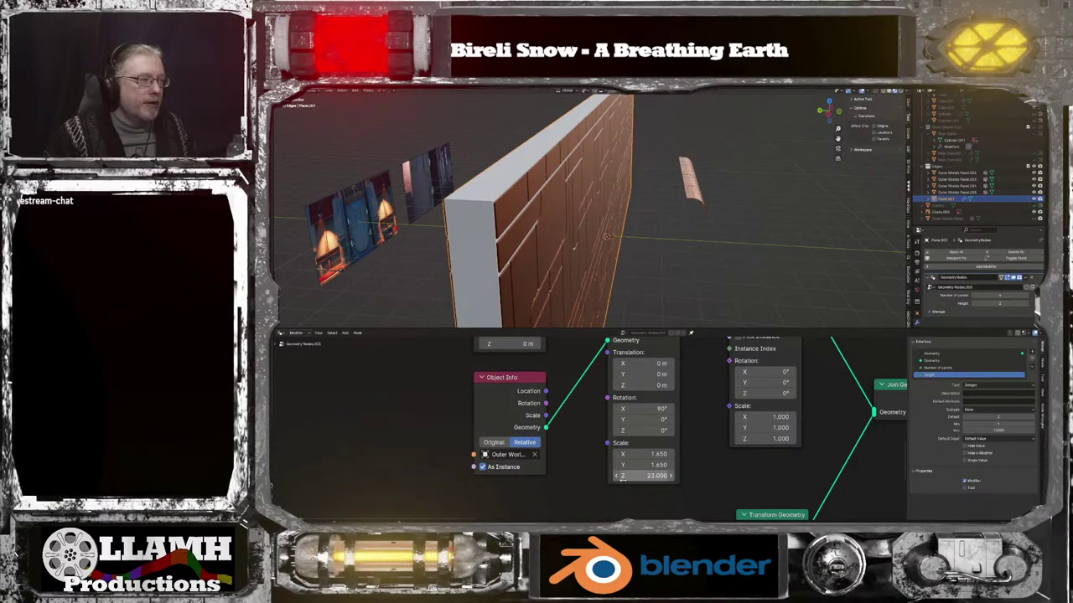
middle_click_drag(699, 258, 743, 222)
scroll(611, 214, "down", 3)
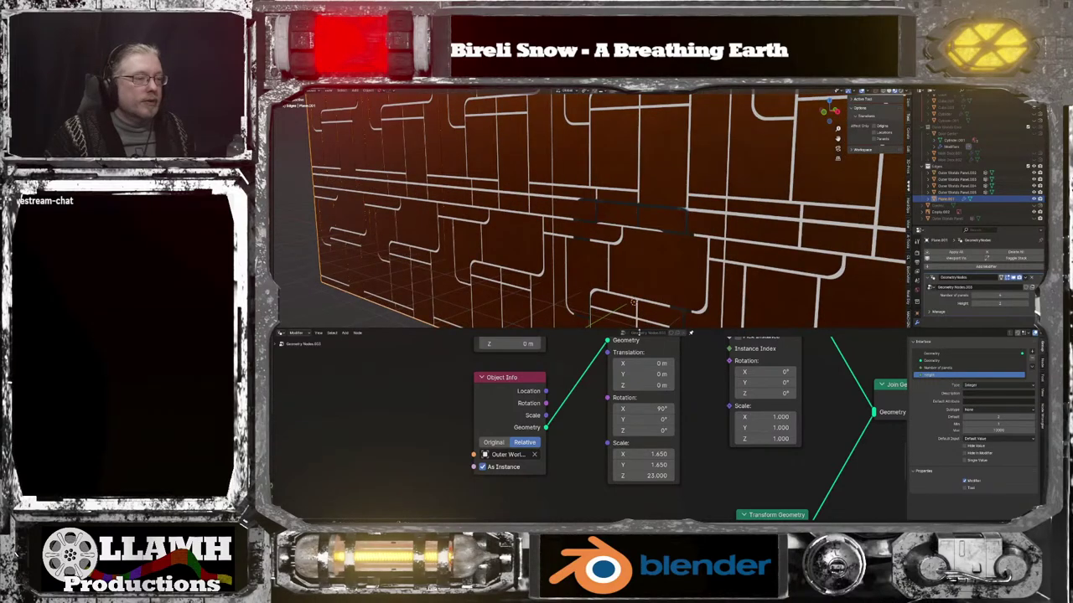
Reduce the panel's Z scale to 22, fine-tune it to 22.5, and inspect the wall around the door frame
left_click(646, 476)
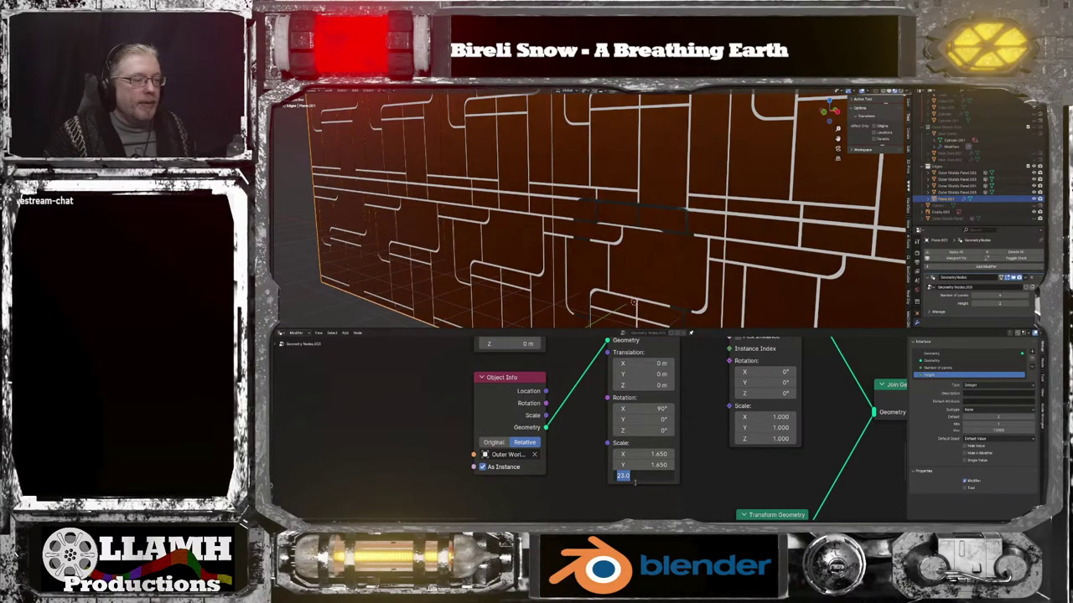
type("22")
key("Return")
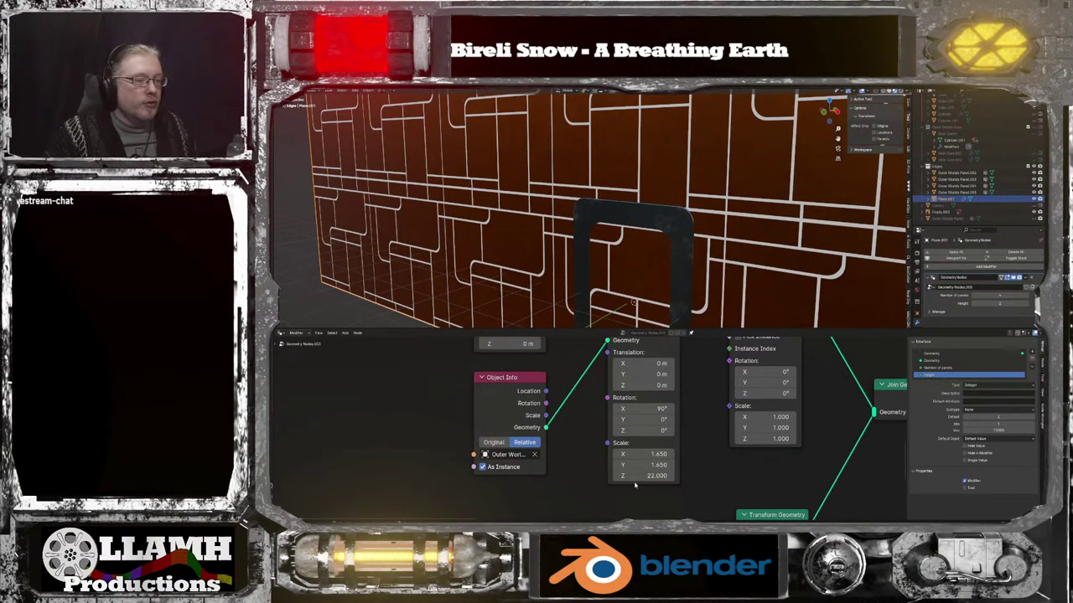
left_click(652, 475)
type("22")
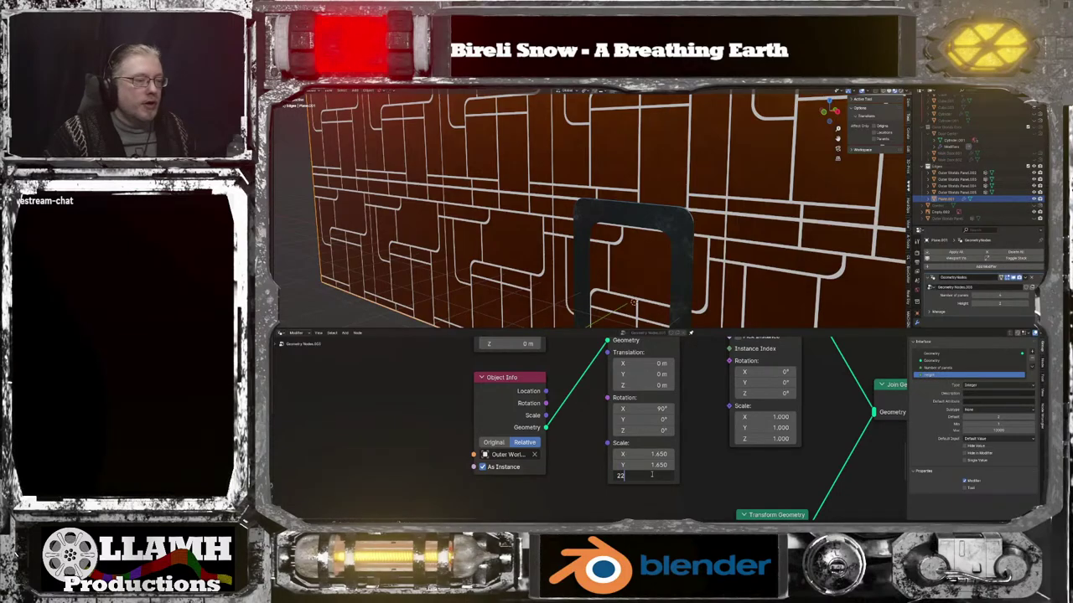
type(".5")
key("Return")
scroll(728, 216, "down", 3)
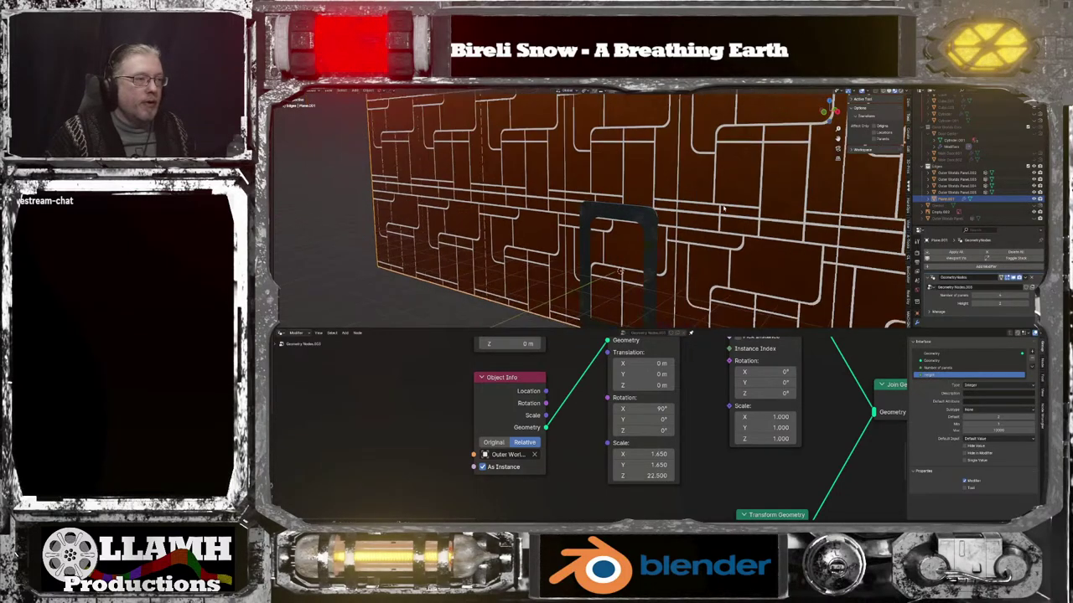
middle_click_drag(729, 216, 685, 218)
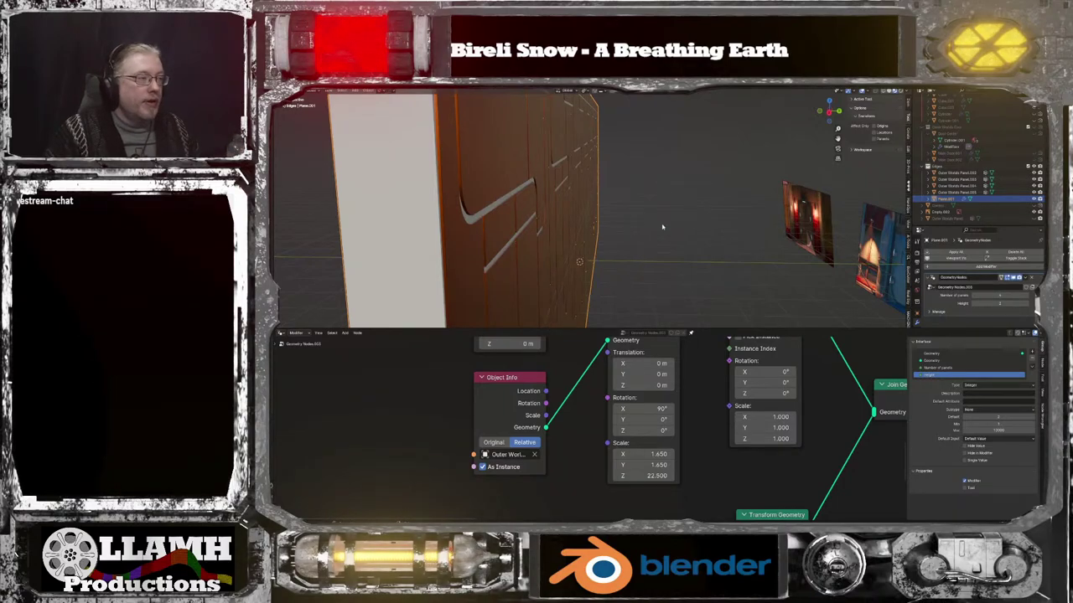
middle_click_drag(663, 240, 631, 260)
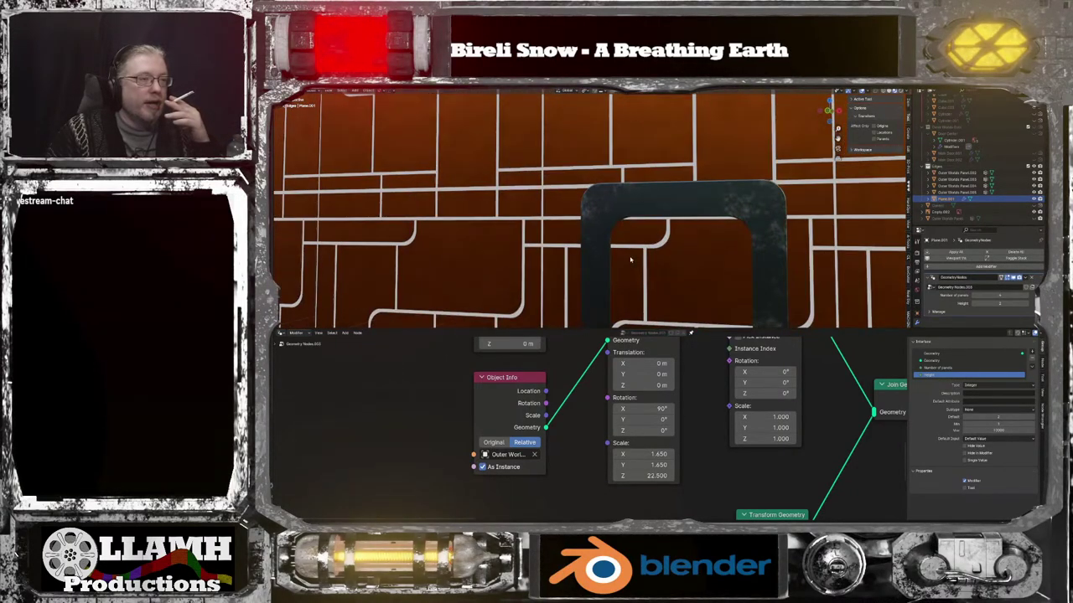
scroll(631, 260, "down", 6)
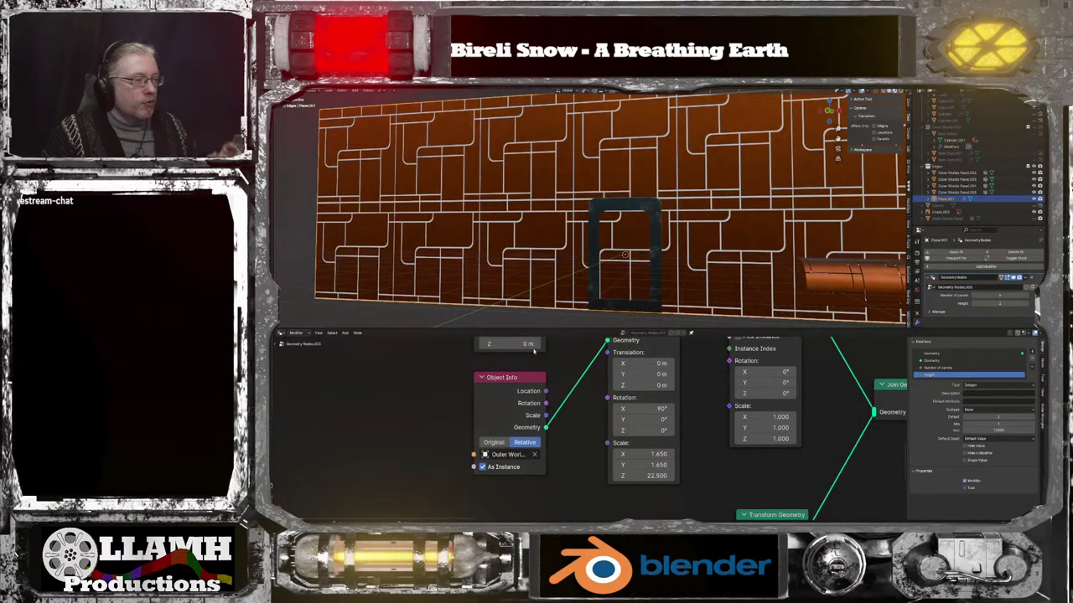
Try rotating the source panel about Z in its Transform Geometry node and return it to 0°
middle_click_drag(393, 432, 429, 391)
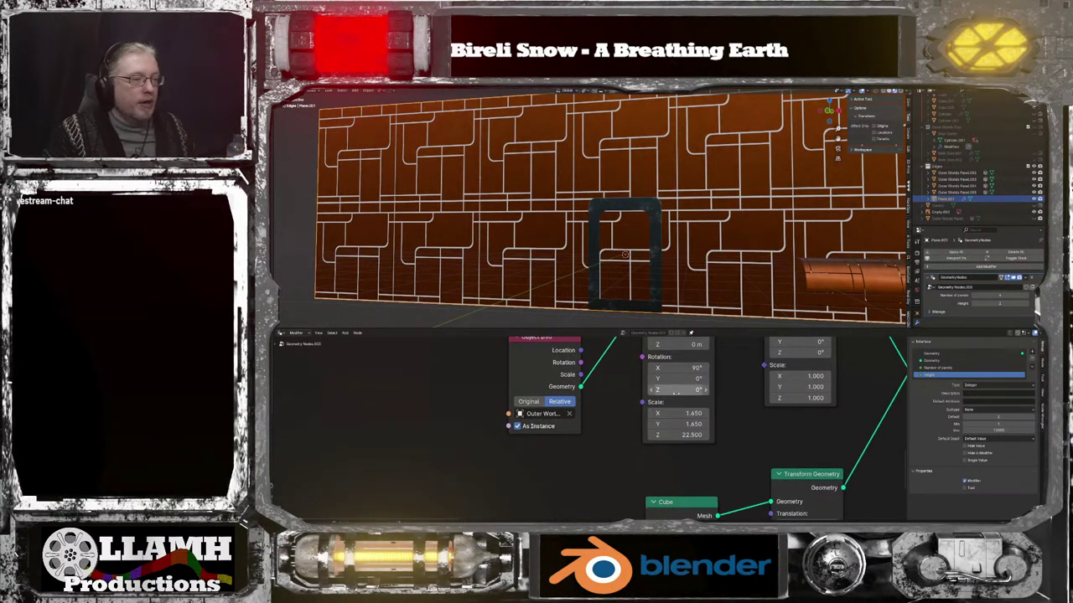
left_click_drag(675, 390, 704, 390)
key("Return")
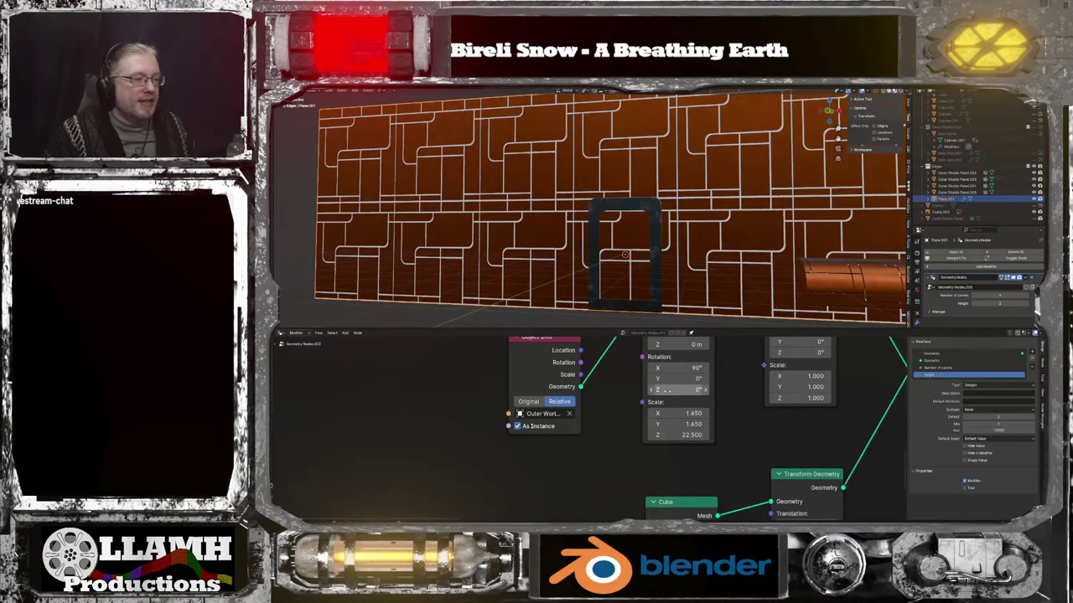
Try a 90° Y rotation on the panel's Transform Geometry node and reset it to 0°
left_click_drag(676, 379, 783, 378)
left_click(679, 378)
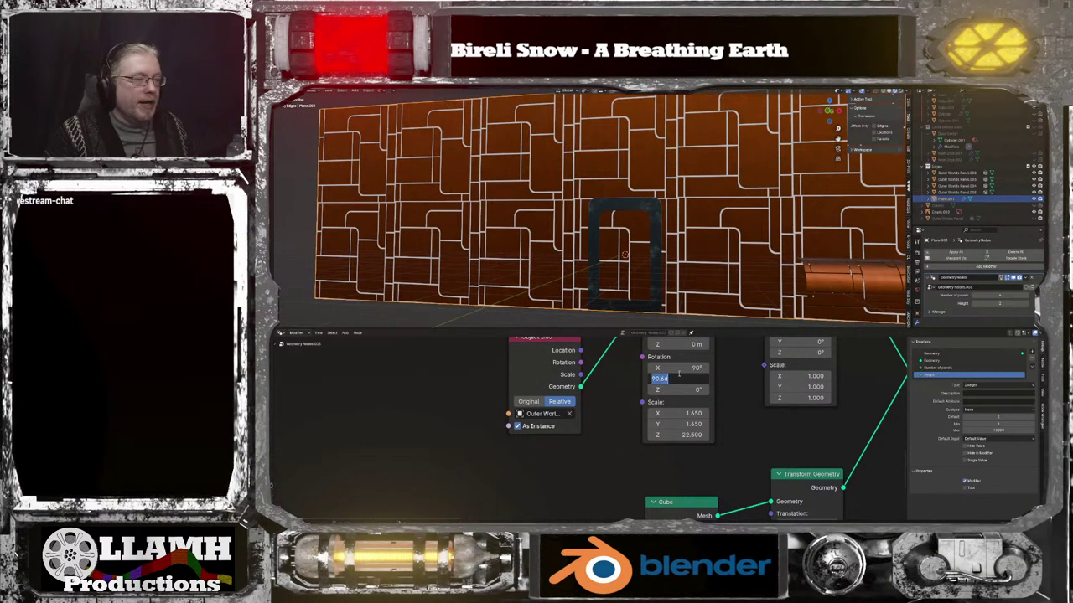
type("90")
key("Return")
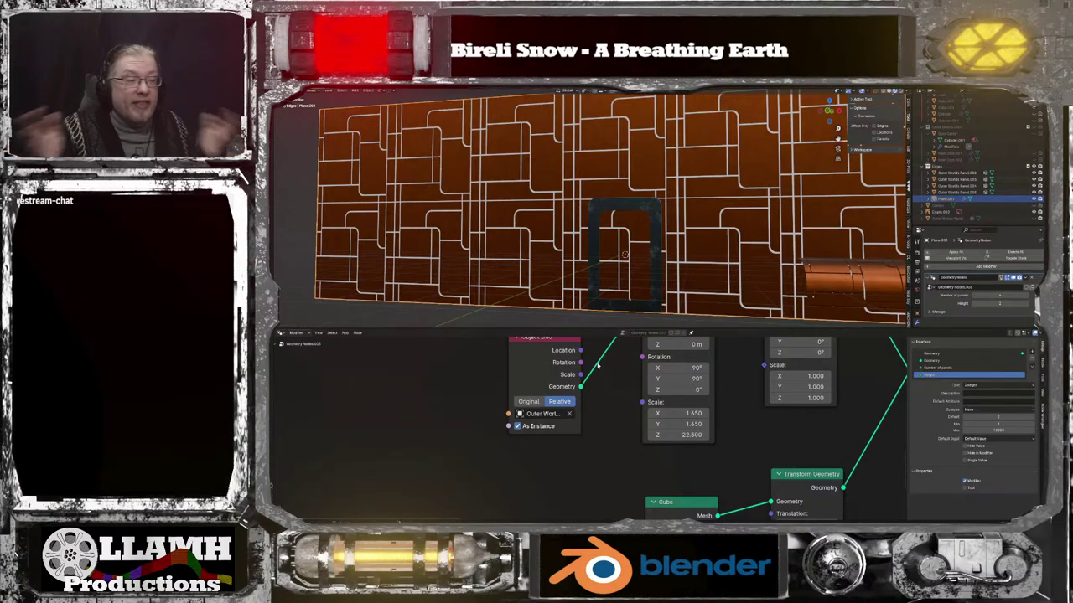
left_click(667, 378)
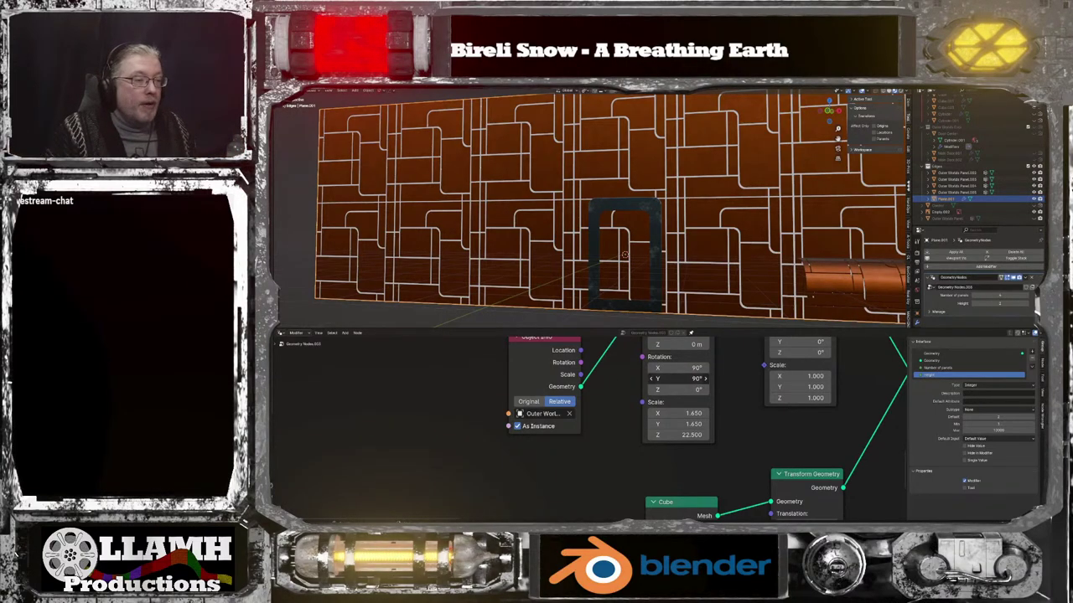
key("Return")
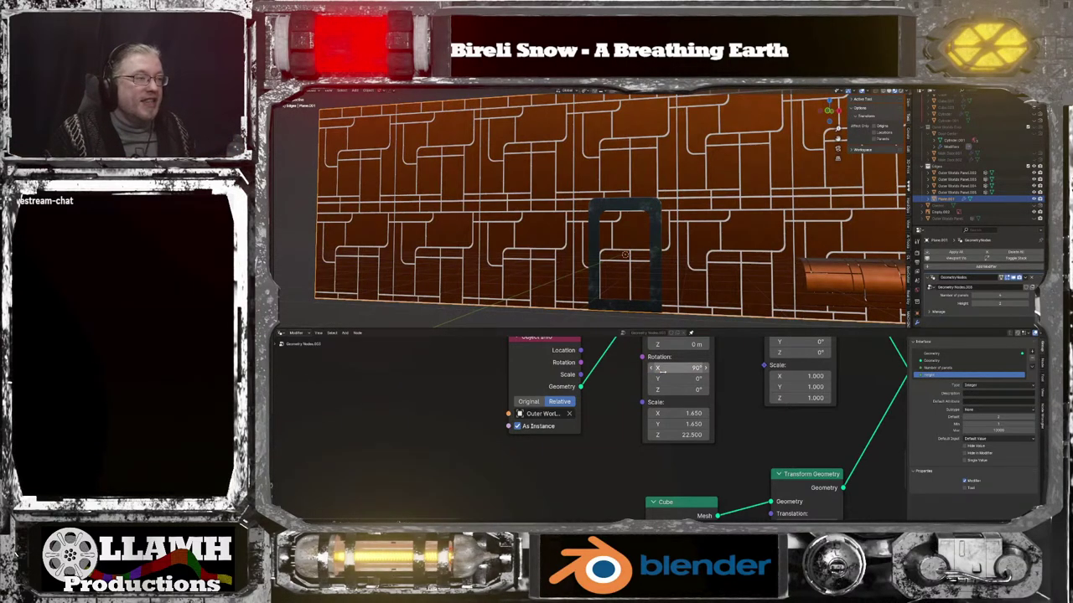
scroll(583, 455, "down", 2)
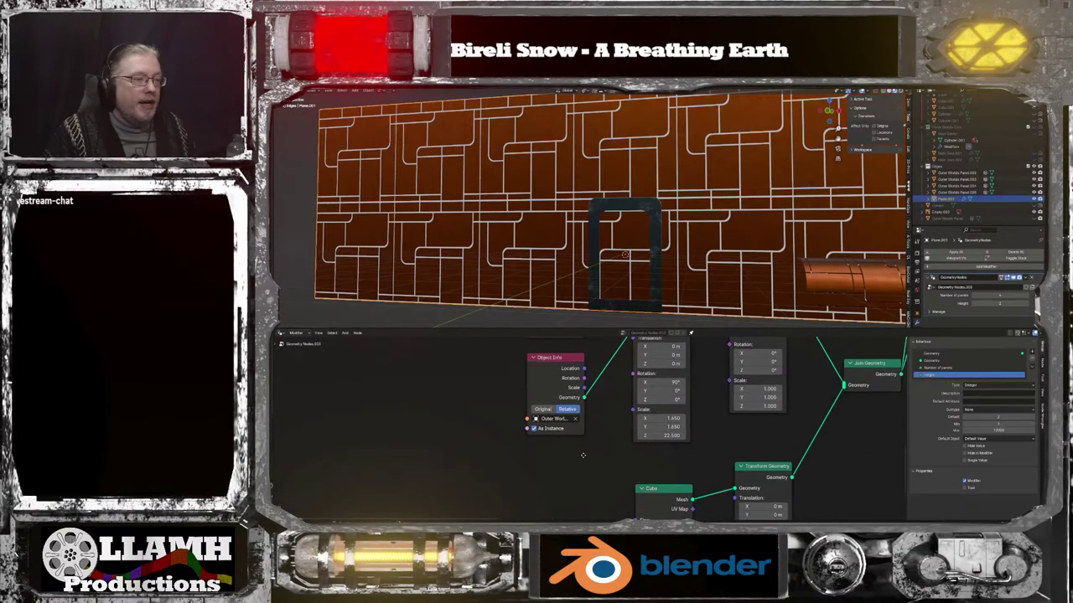
middle_click_drag(583, 455, 586, 459)
left_click_drag(578, 403, 578, 389)
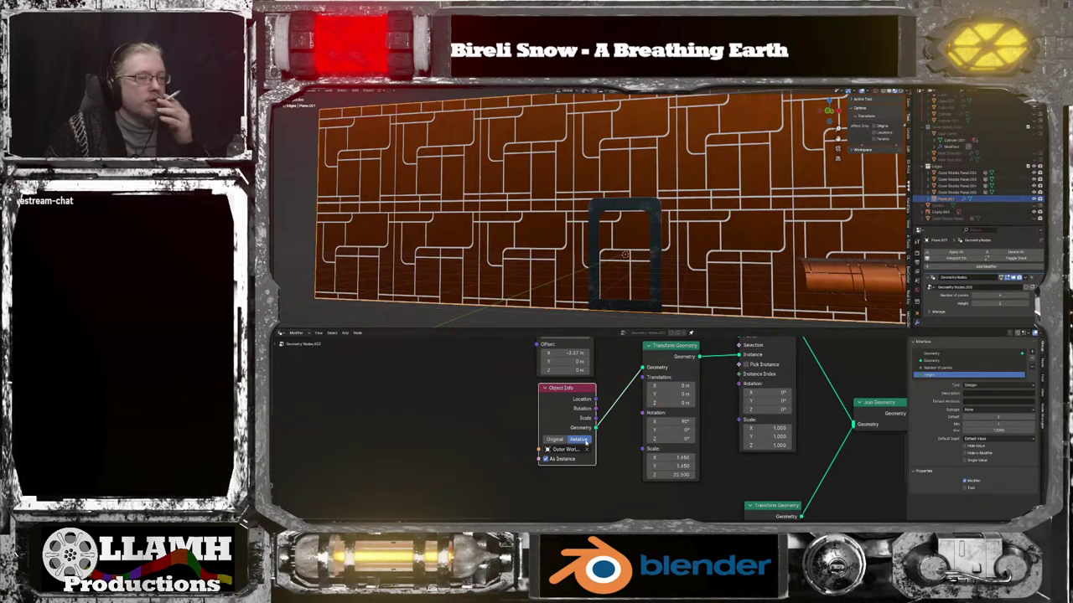
middle_click_drag(597, 478, 551, 346)
middle_click_drag(589, 399, 620, 333)
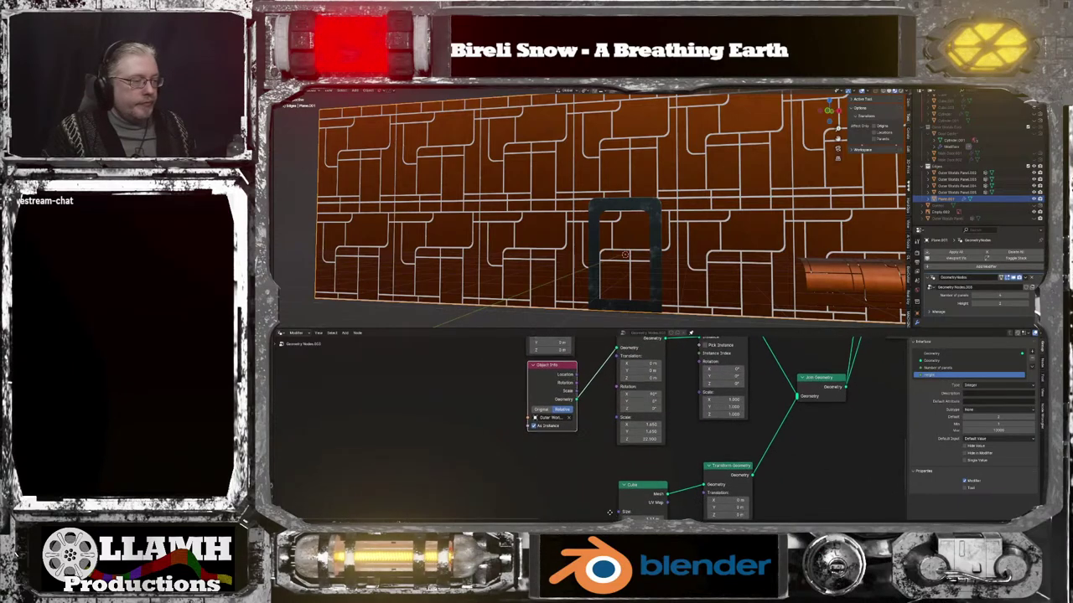
mouse_move(512, 531)
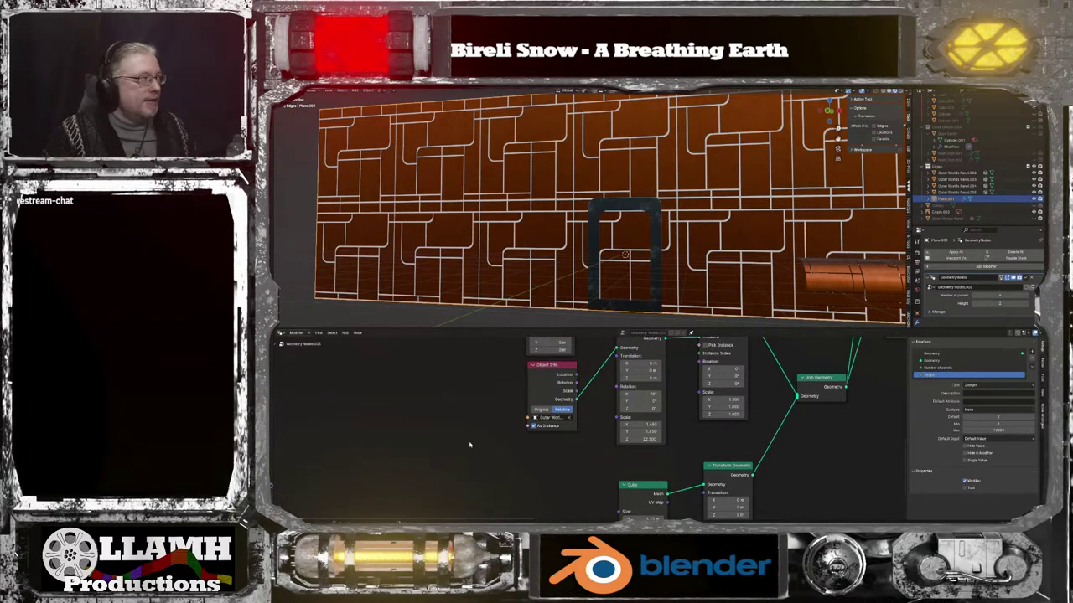
Add a Random Value node near the Object Info node, set its type to Integer and its Max to 3
key("shift+a")
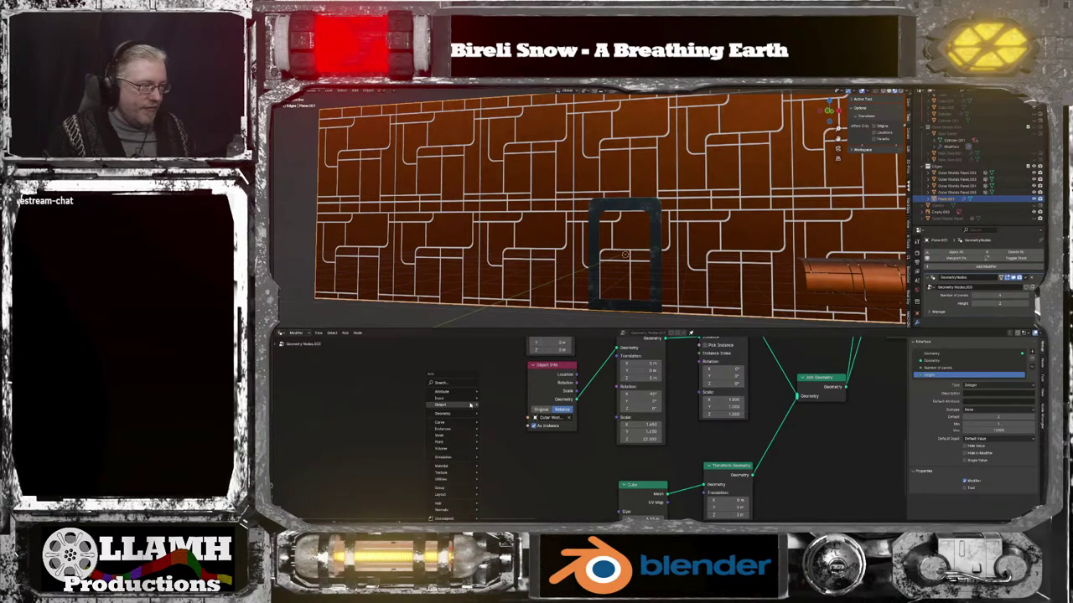
left_click(470, 383)
type("random")
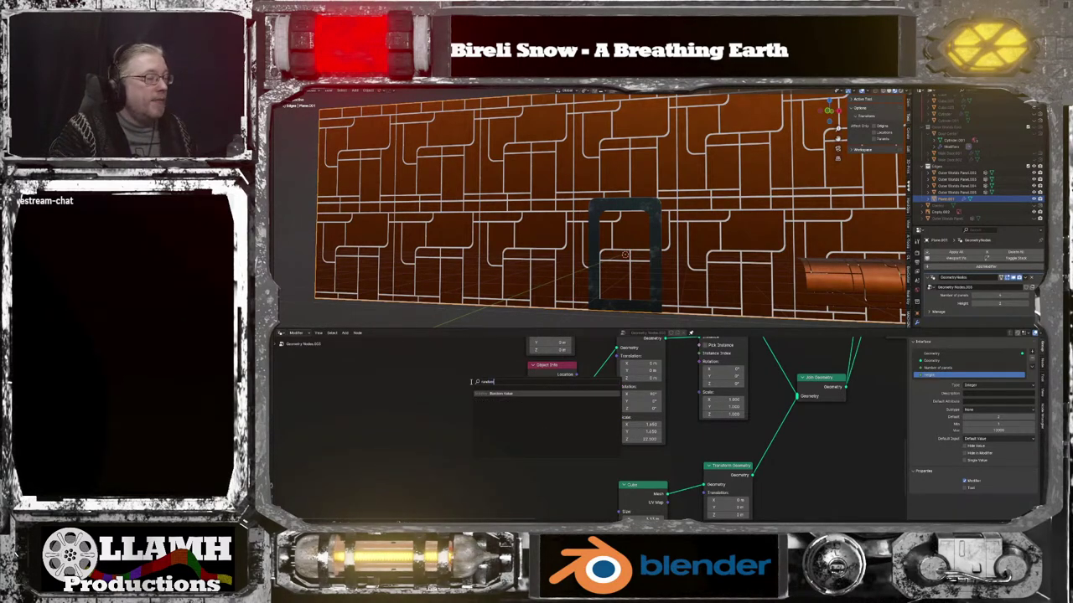
key("Return")
left_click(433, 437)
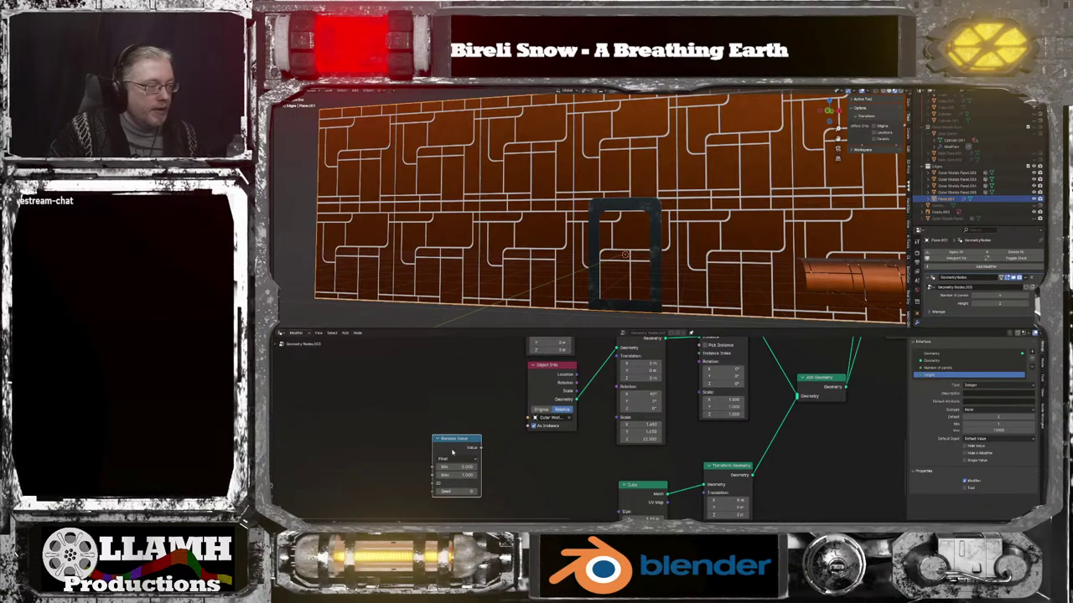
left_click(457, 458)
left_click(453, 485)
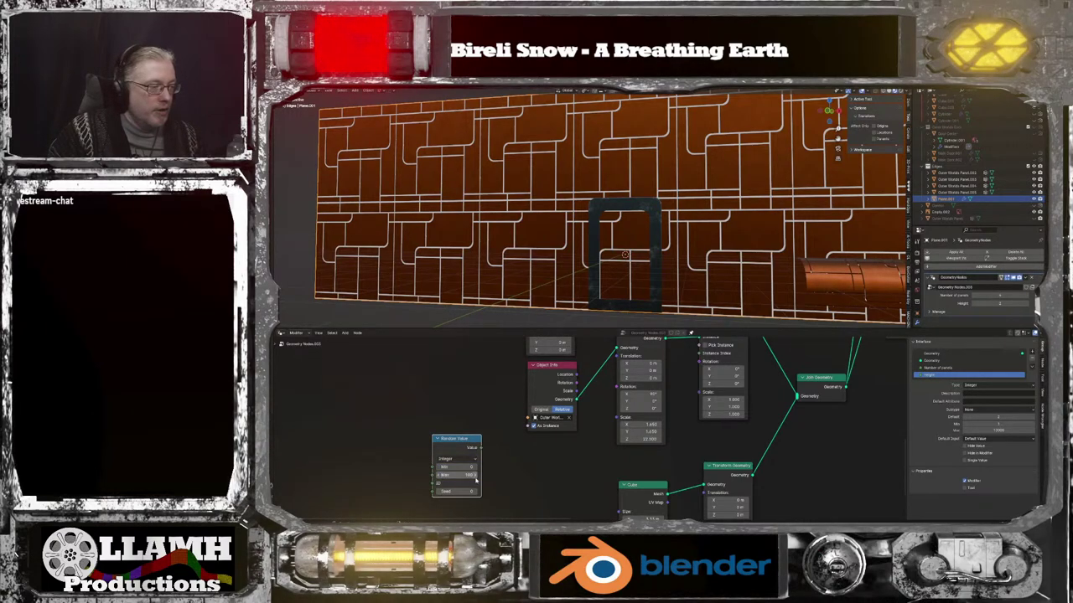
left_click(460, 475)
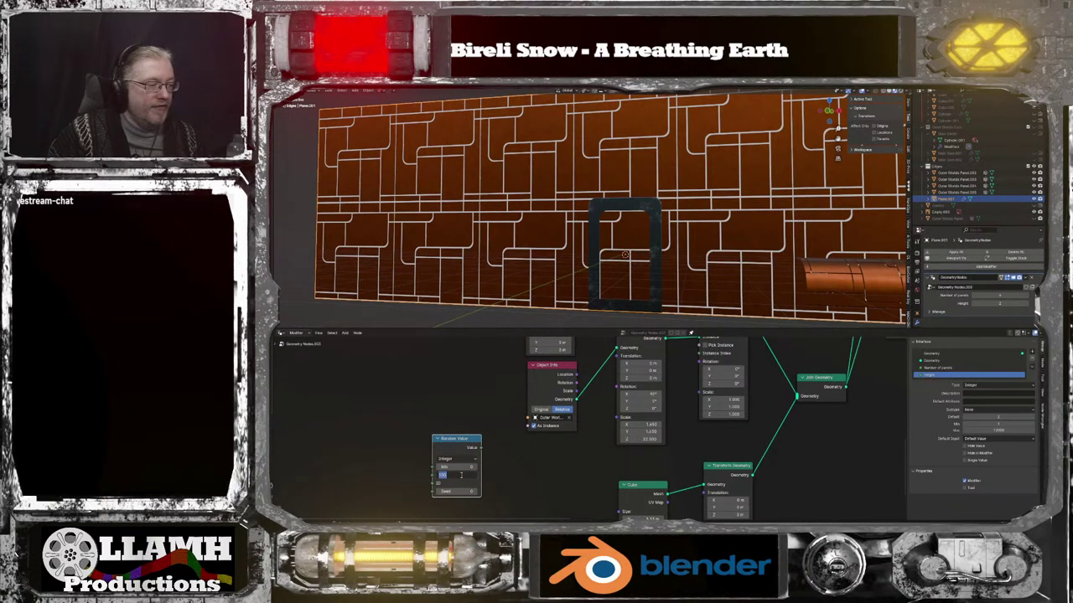
type("3")
key("Return")
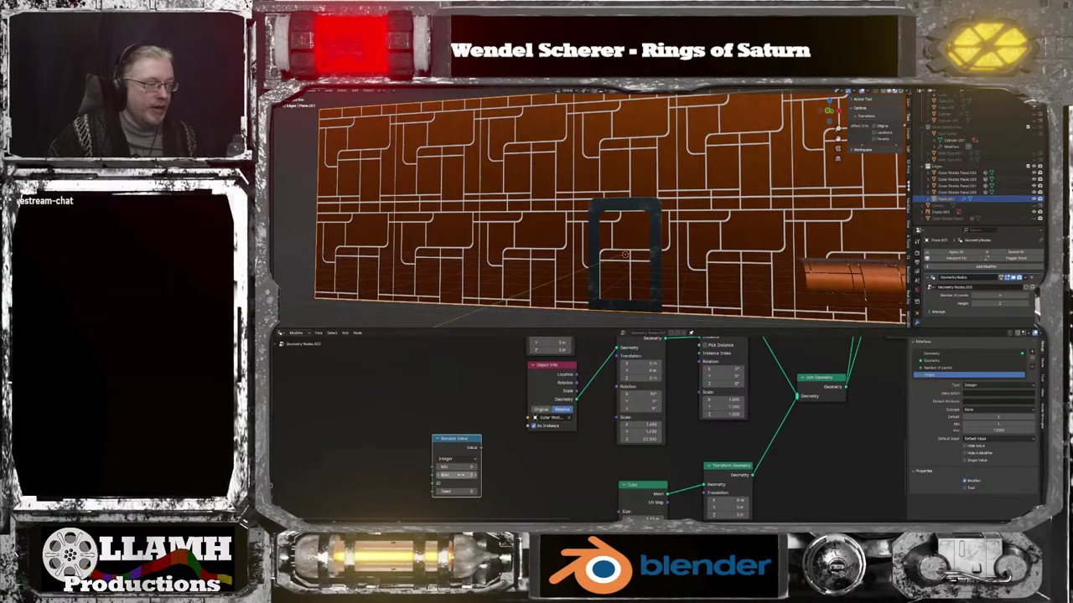
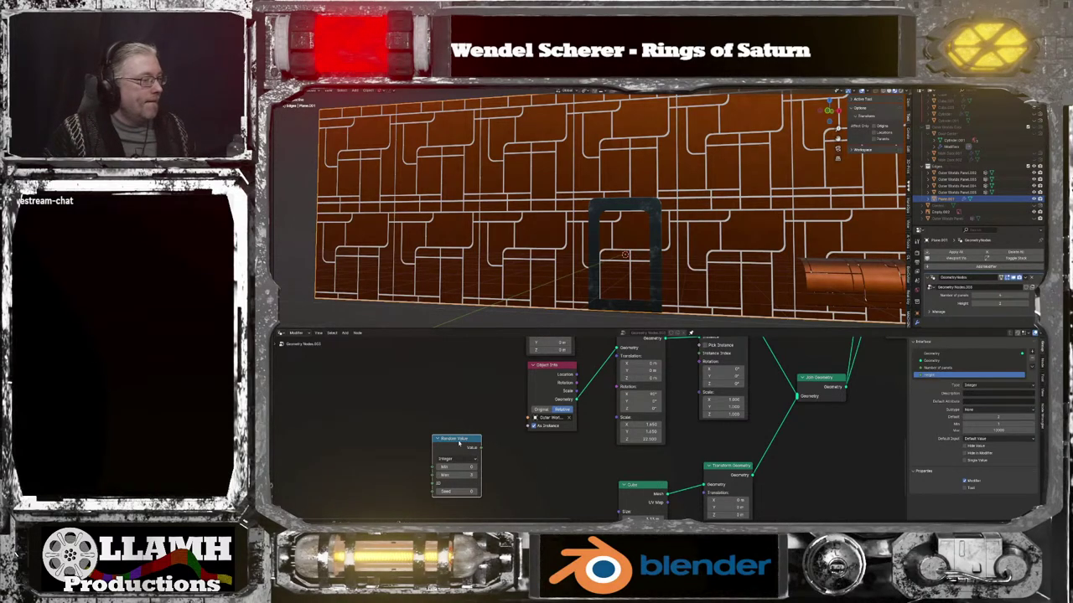
Add a Math node set to Multiply and link the Random Value output to its first value
left_click_drag(456, 442, 428, 455)
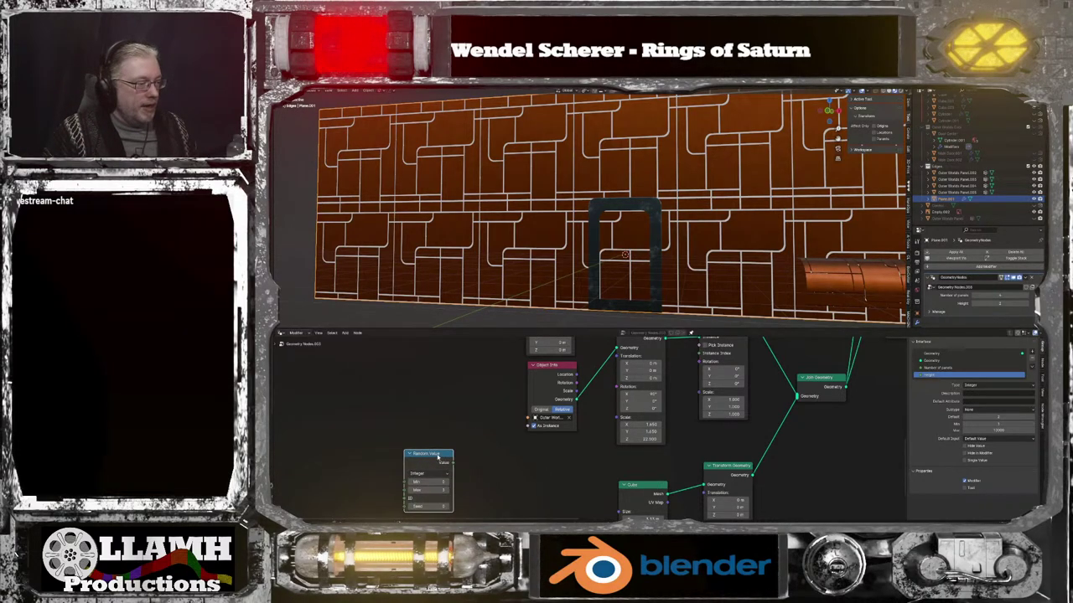
scroll(500, 469, "up", 1)
scroll(501, 470, "up", 2)
key("shift+a")
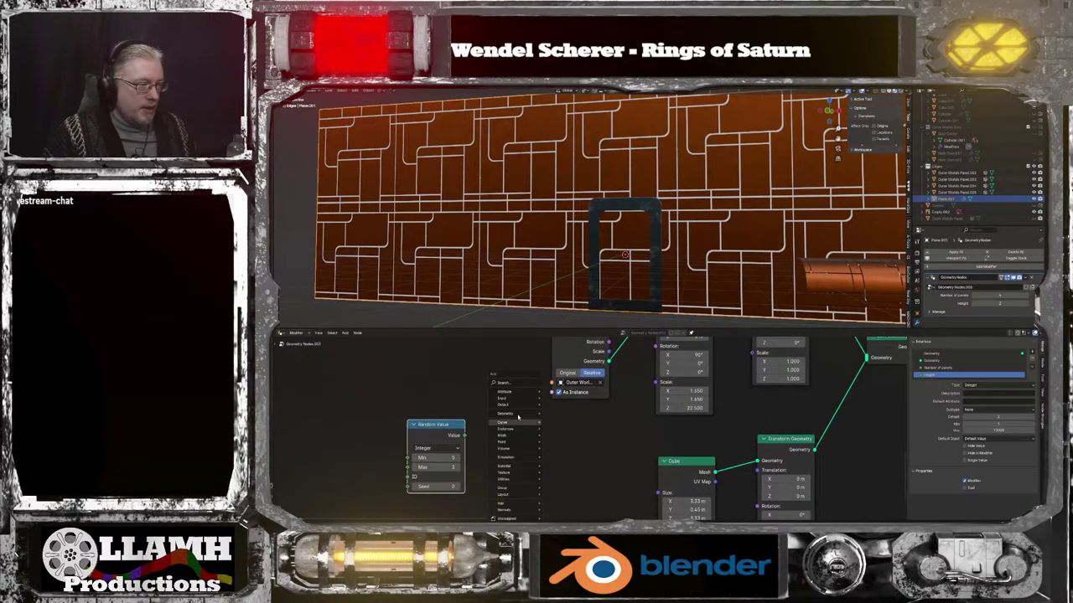
type("math")
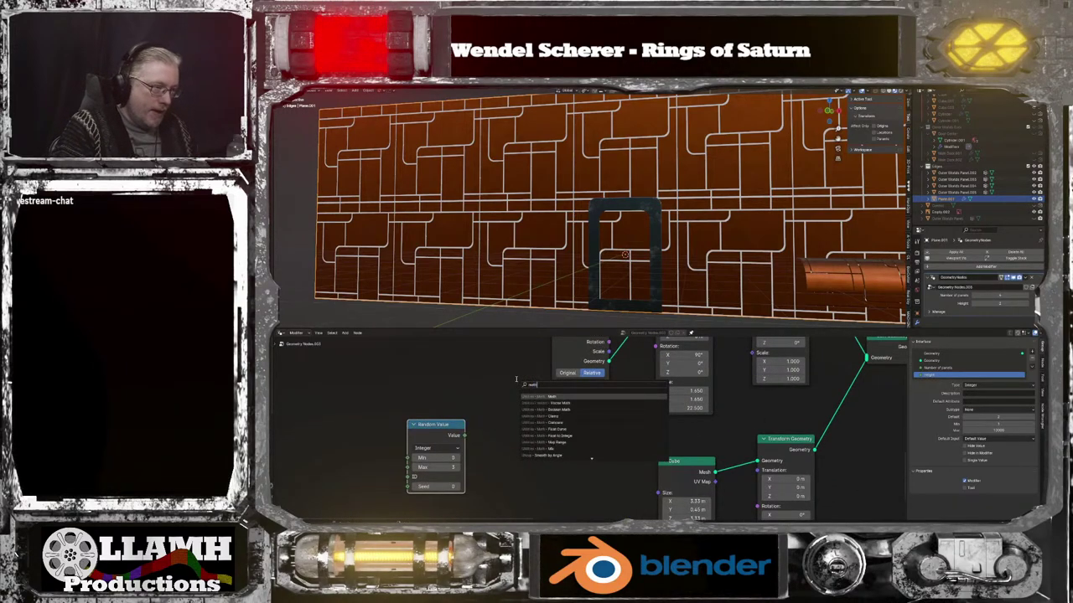
key("Return")
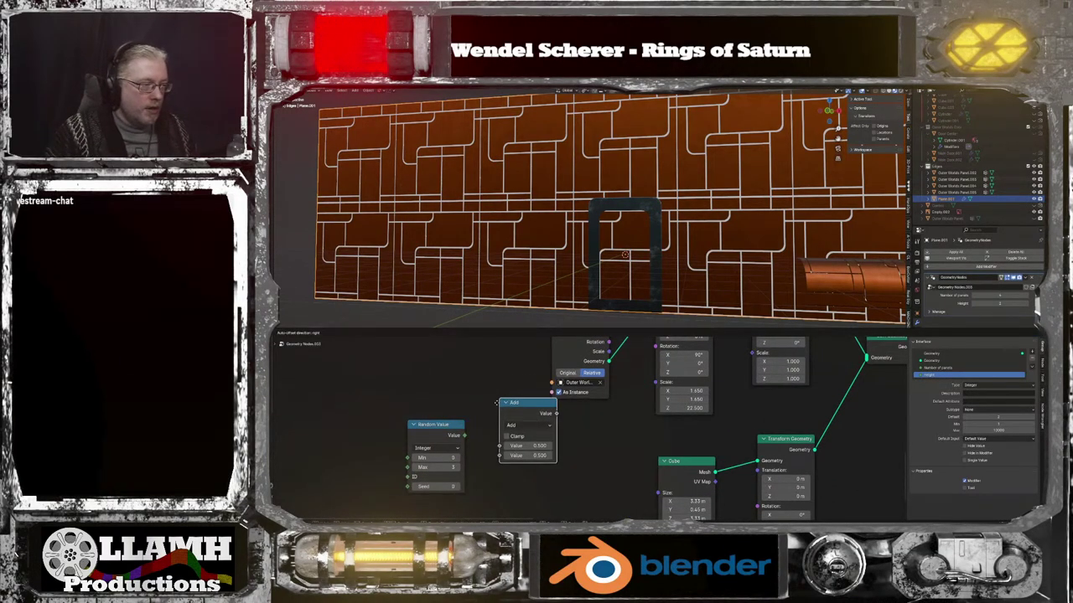
left_click(489, 411)
left_click(518, 439)
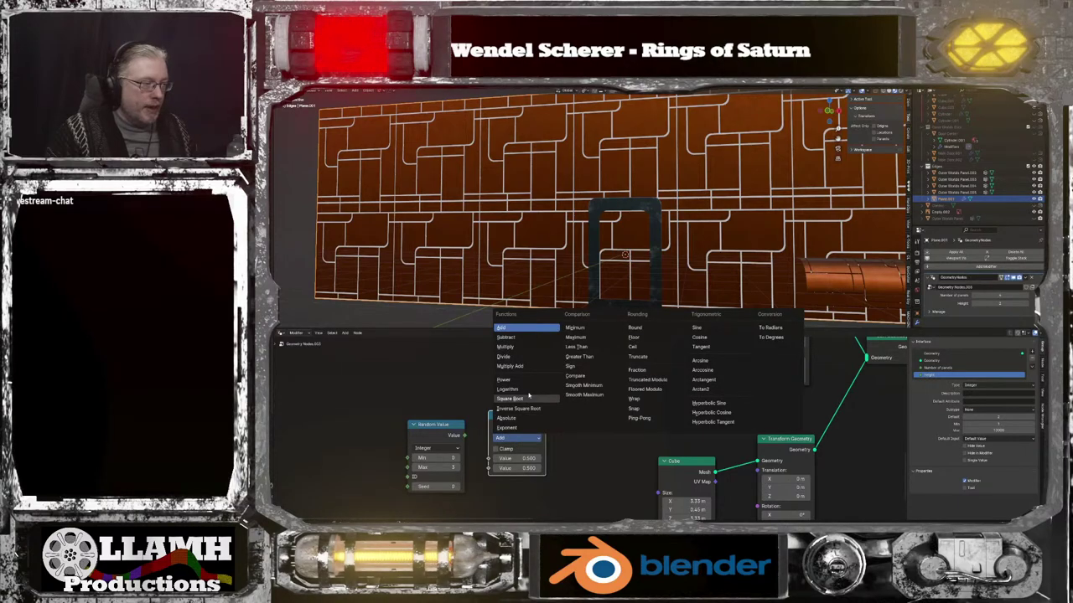
left_click(505, 347)
left_click_drag(465, 434, 488, 458)
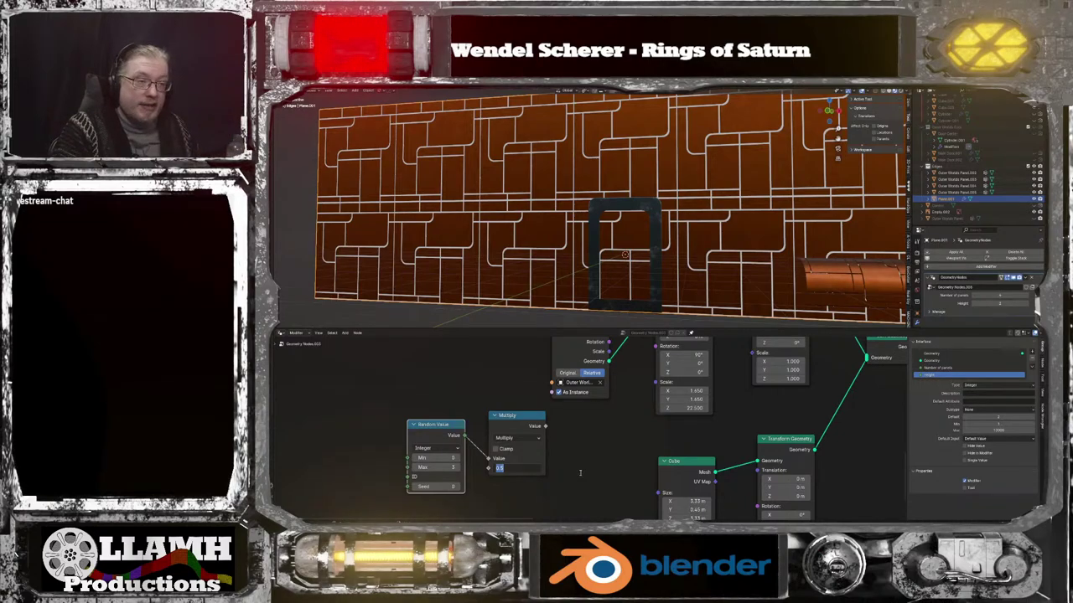
Set the Multiply node's second value to pi/2
type("p")
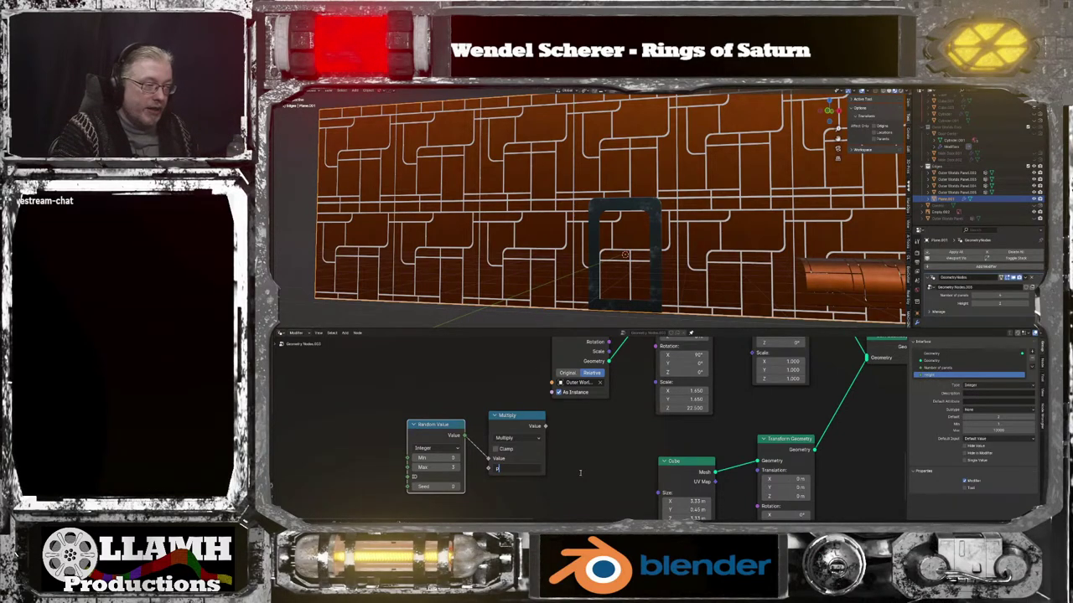
type("i")
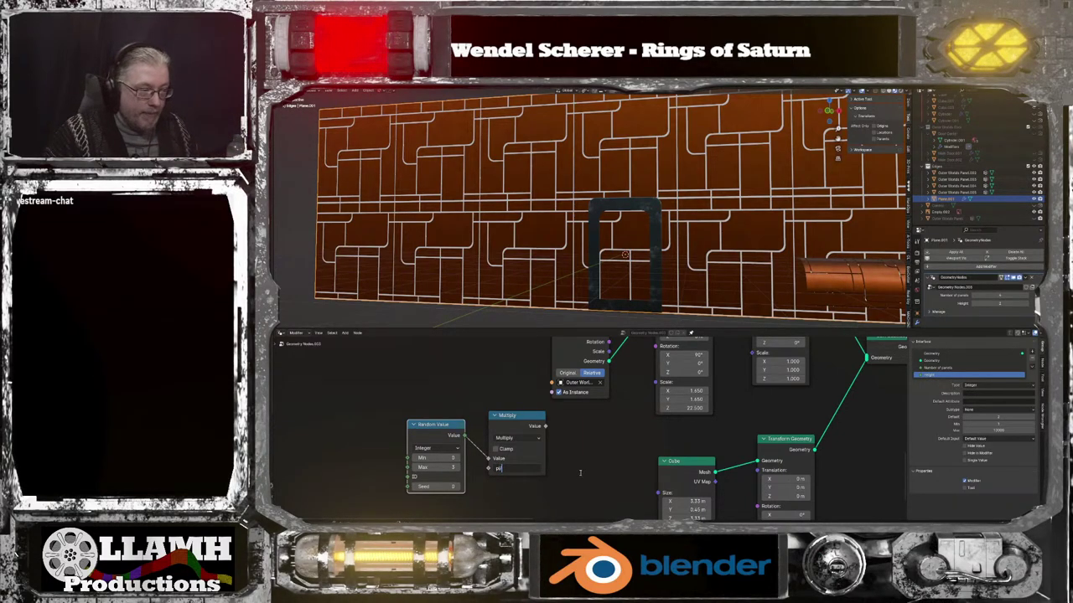
type("/2")
key("Return")
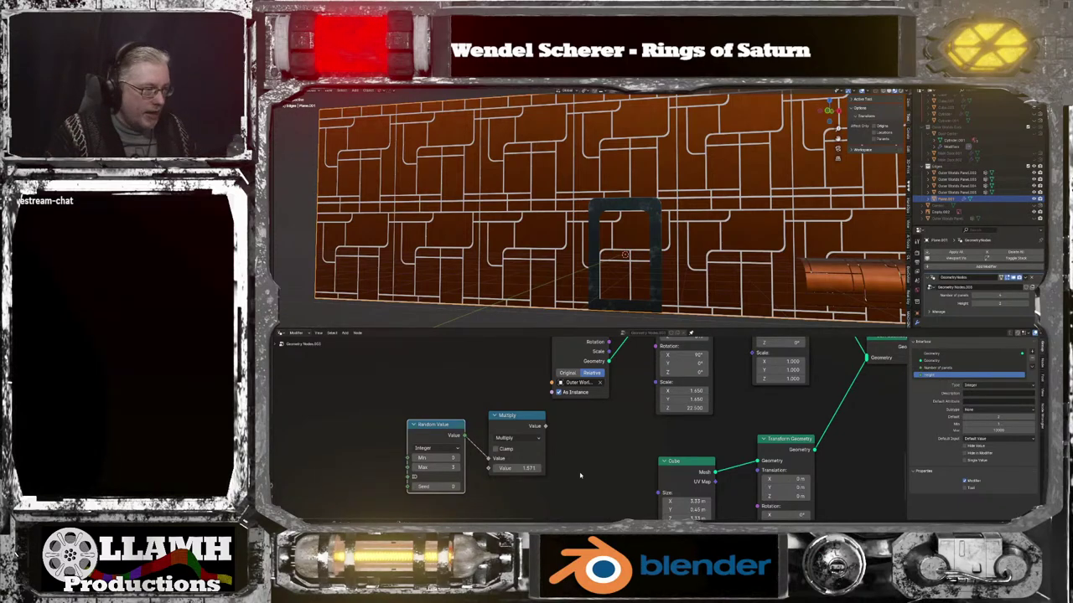
Add a Combine XYZ node, feeding the Multiply result into Y and its Vector into the panel Transform Geometry node's Rotation
key("shift+a")
left_click(563, 384)
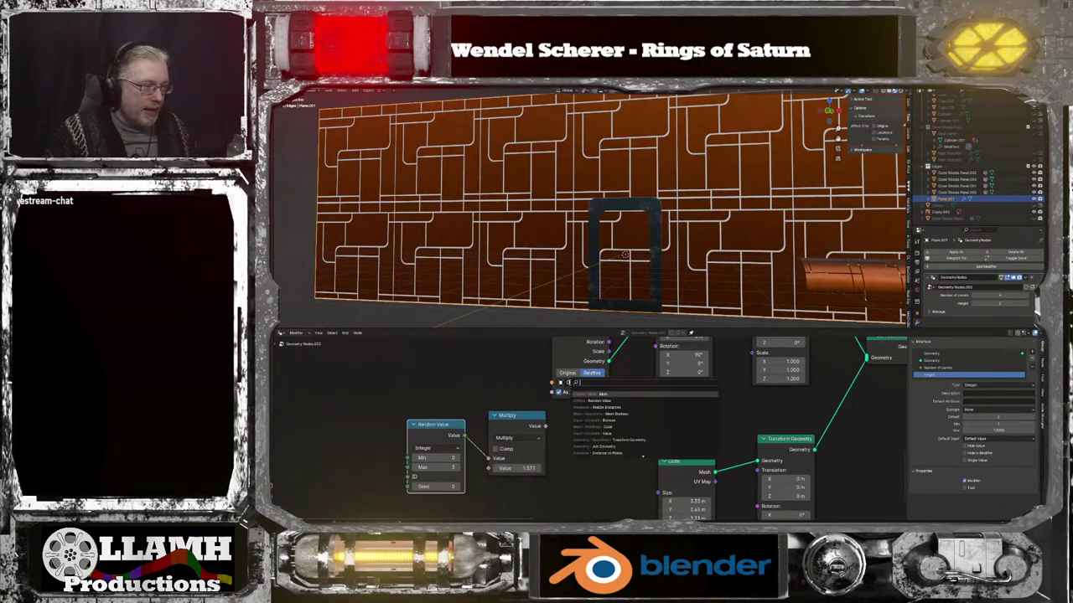
type("combine xyz")
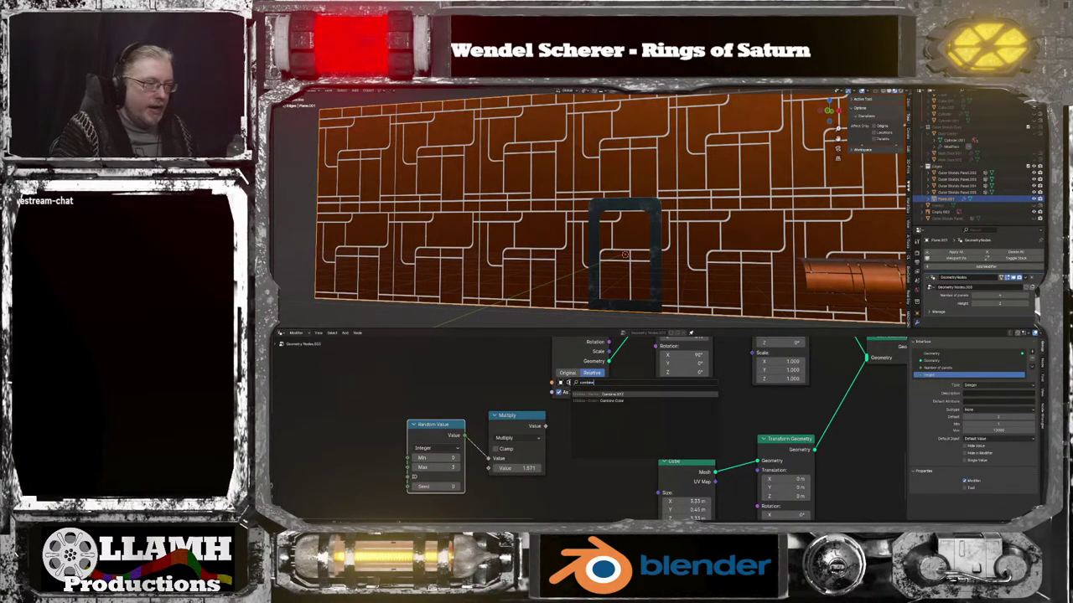
key("Return")
left_click(567, 423)
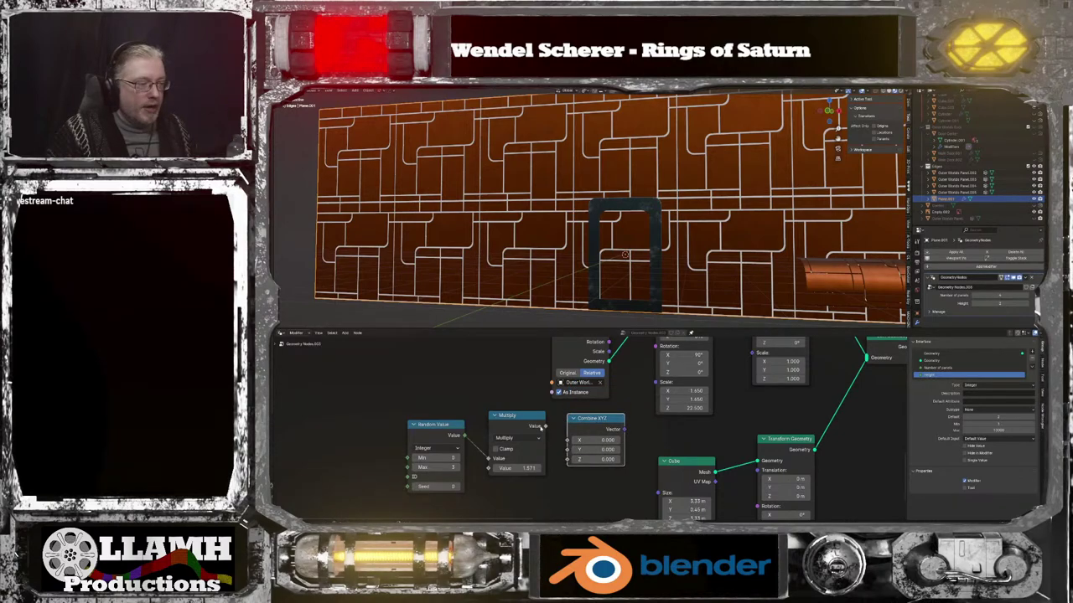
left_click_drag(545, 426, 566, 448)
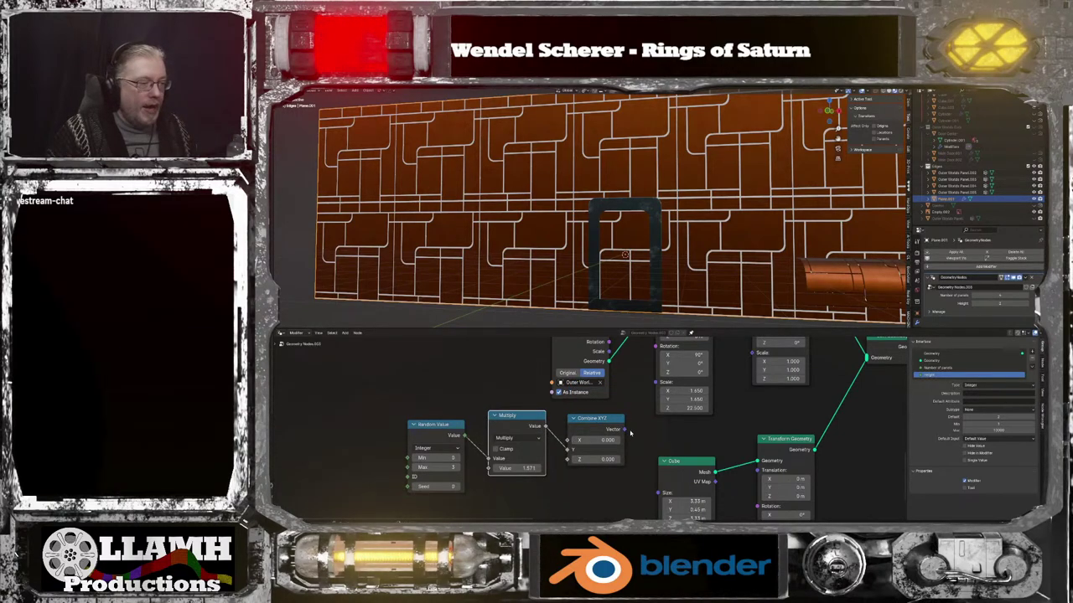
left_click_drag(623, 429, 657, 370)
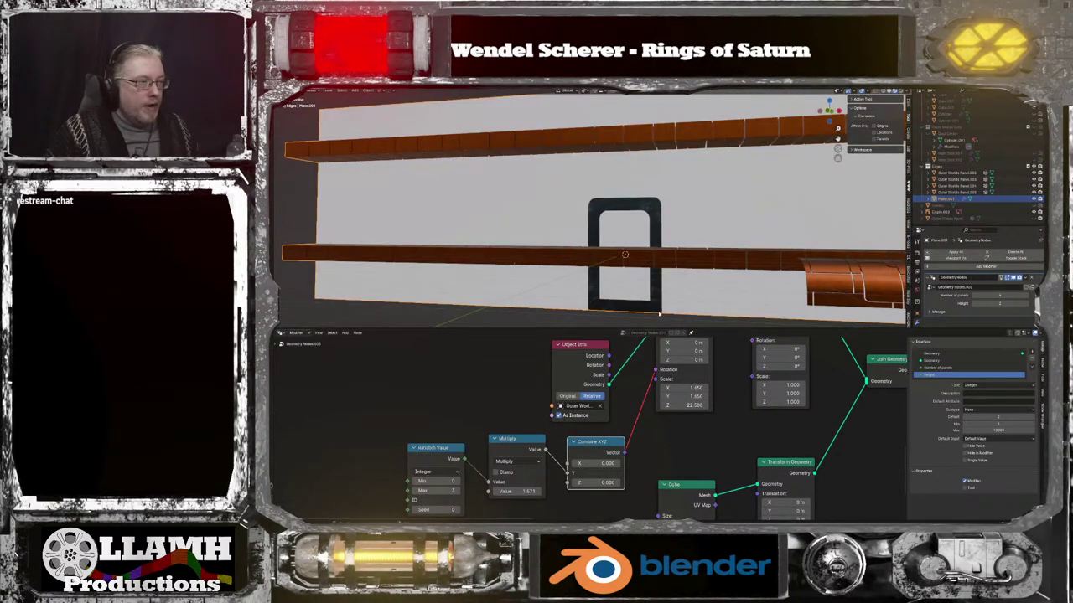
Move the Random Value, Multiply and Combine XYZ nodes together to make room before the Transform Geometry node
left_click_drag(448, 431, 598, 477)
key("g")
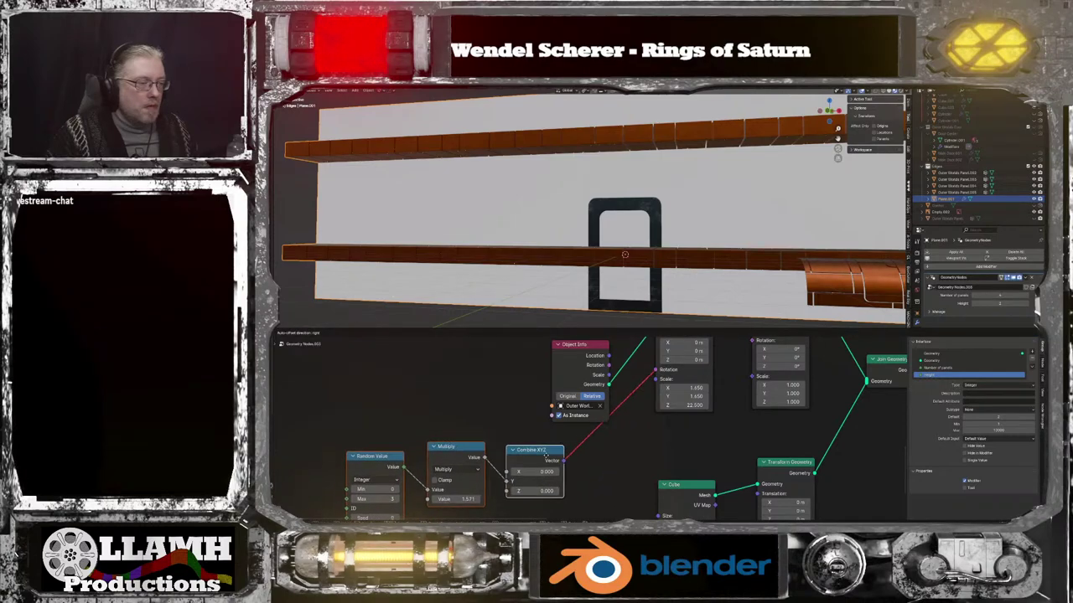
left_click(563, 461)
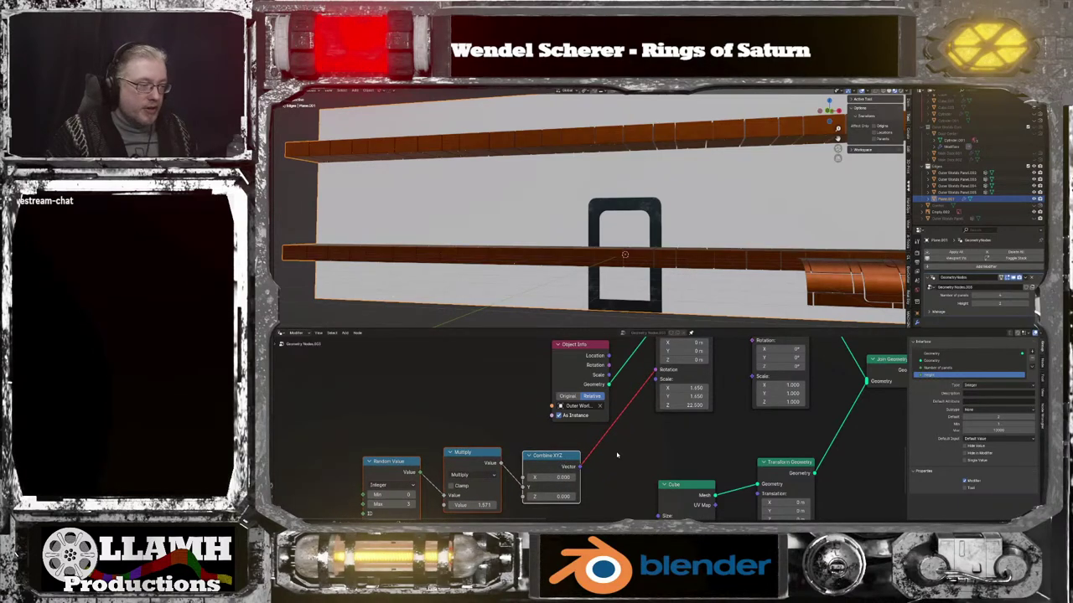
Insert an Align Euler to Vector node on the link between Combine XYZ and the panel Transform Geometry's Rotation
key("shift+a")
type("a")
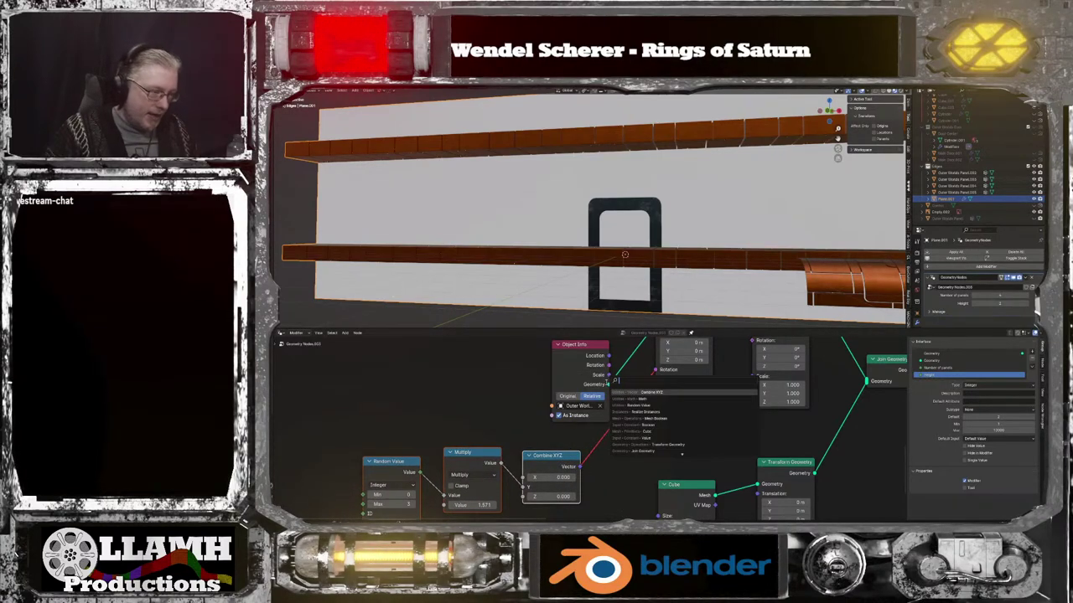
type("lig")
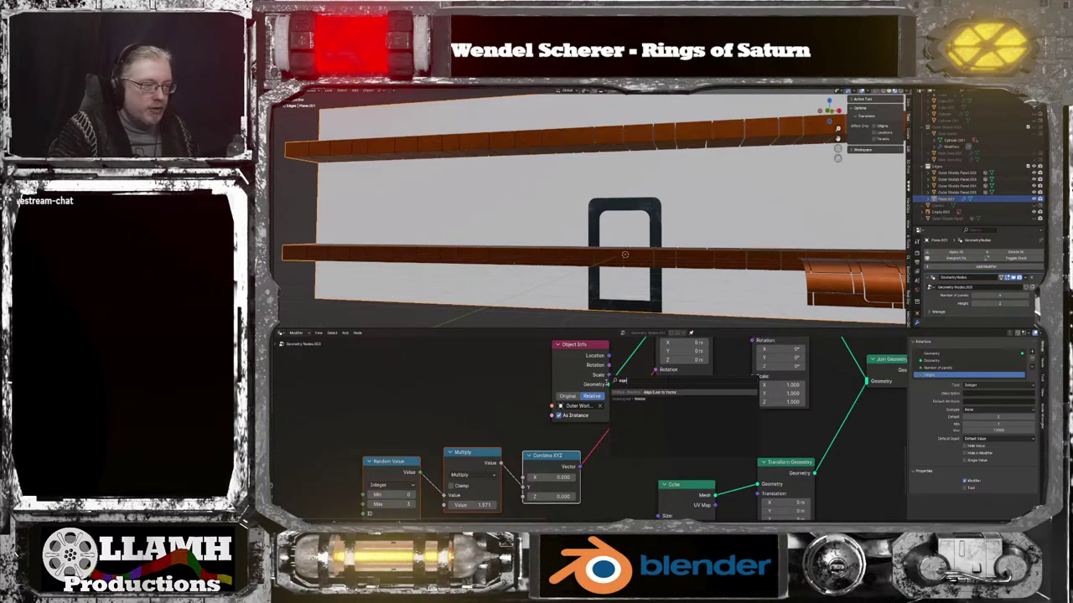
key("Return")
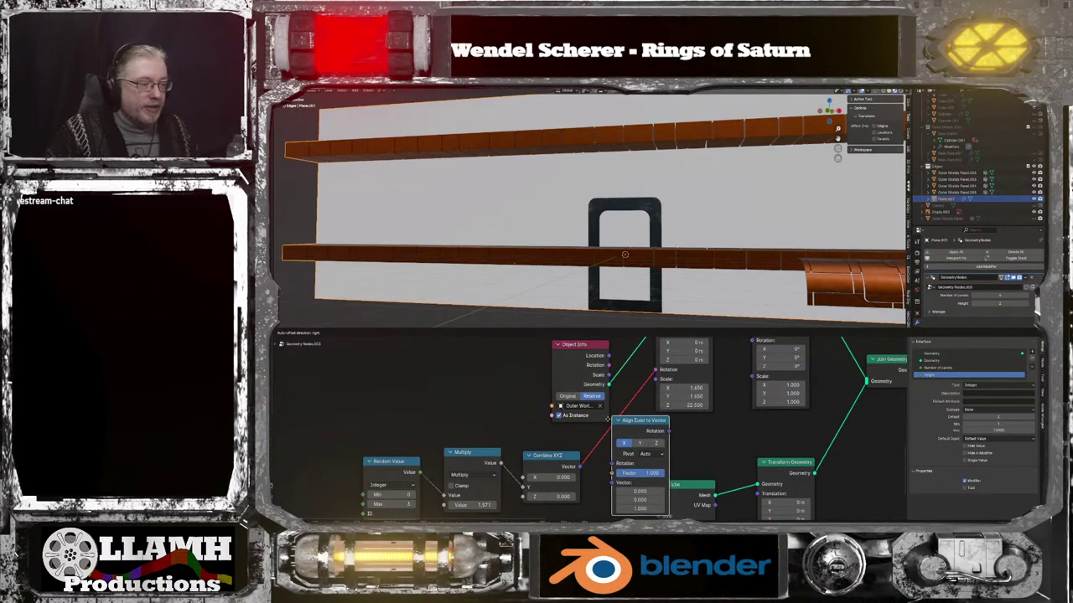
left_click(612, 438)
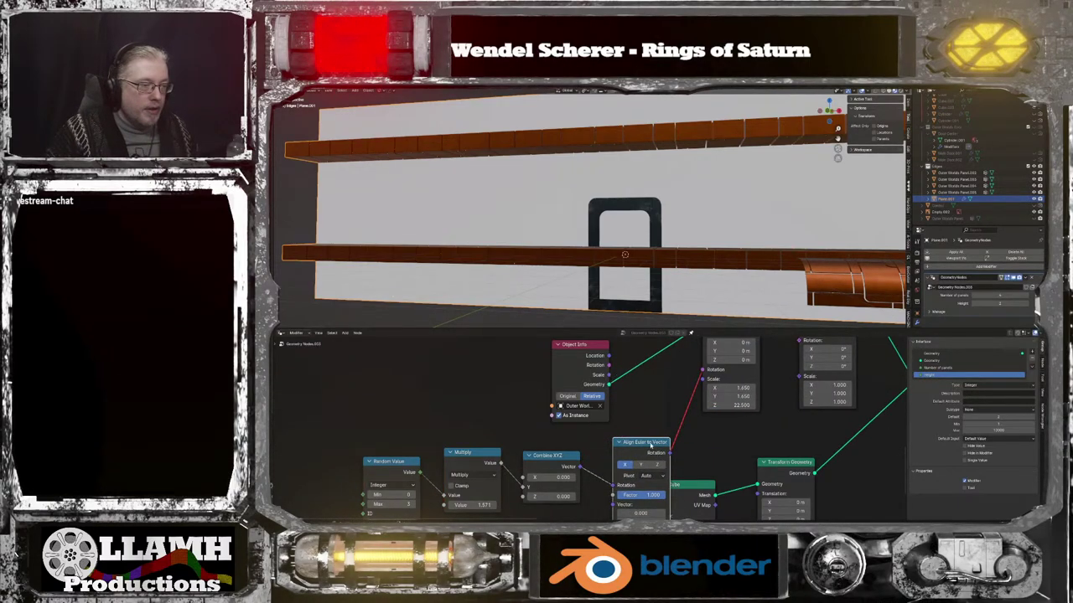
left_click_drag(651, 446, 629, 436)
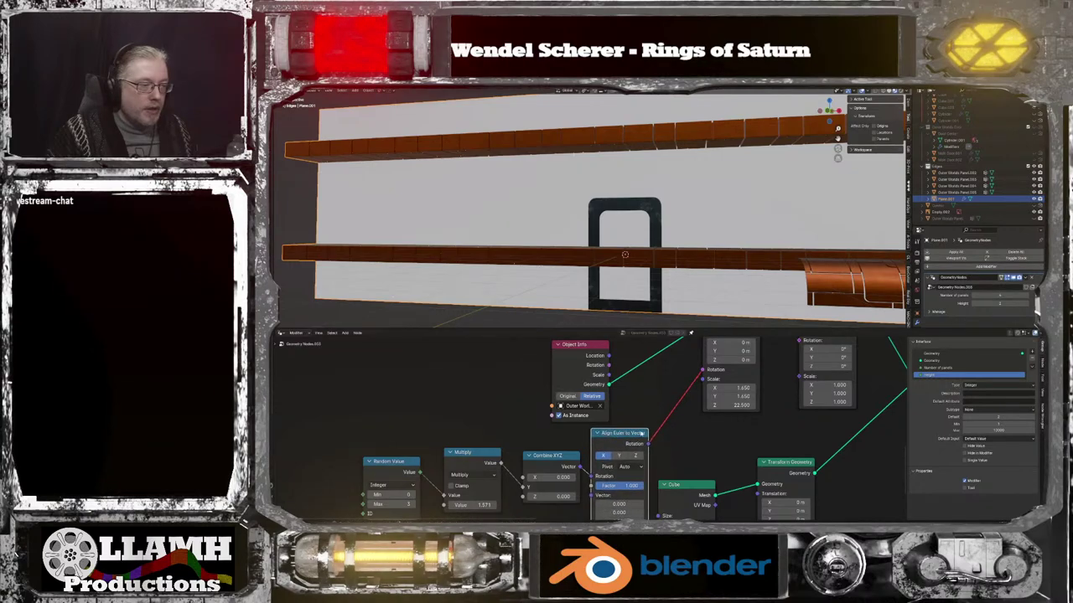
Set Align Euler to Vector to the Y axis, link the Multiply value directly to its Vector input, and move Combine XYZ out of the chain
middle_click_drag(659, 422, 668, 385)
scroll(634, 439, "up", 1)
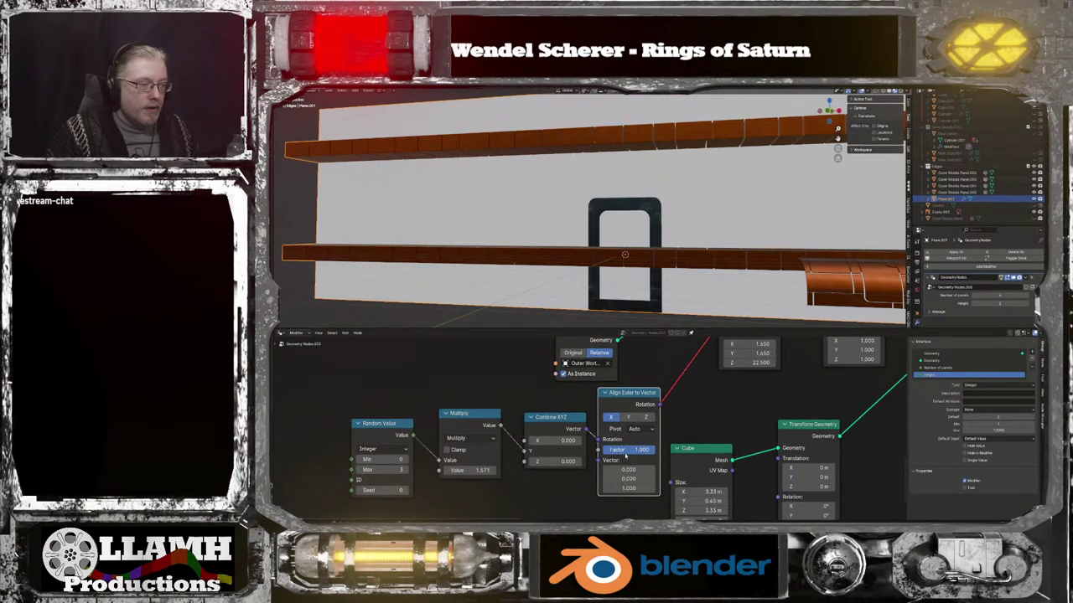
left_click_drag(499, 427, 600, 460)
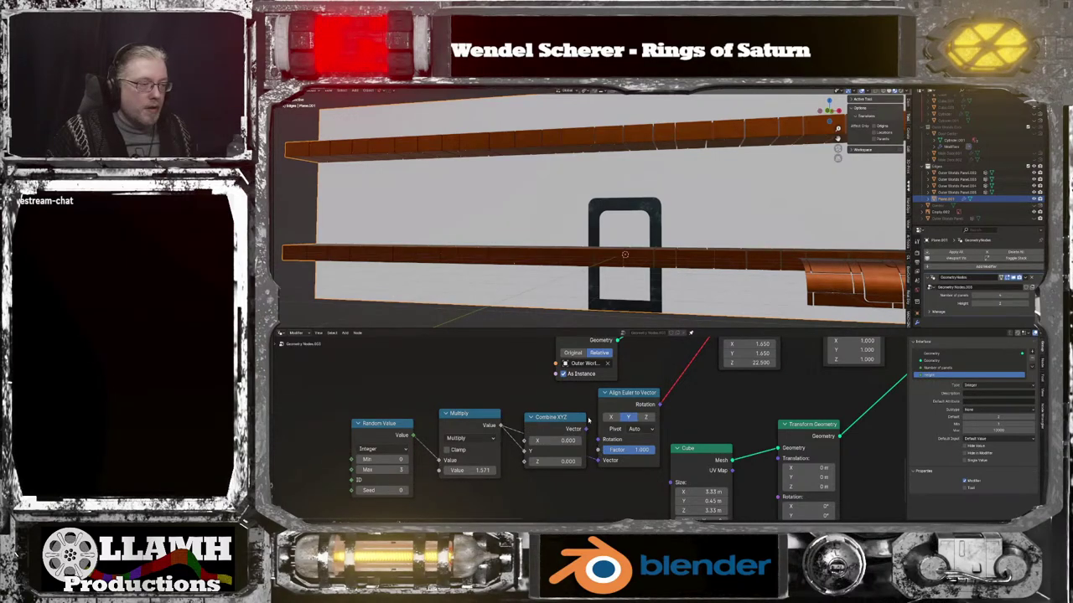
left_click(553, 417)
left_click_drag(554, 417, 504, 354)
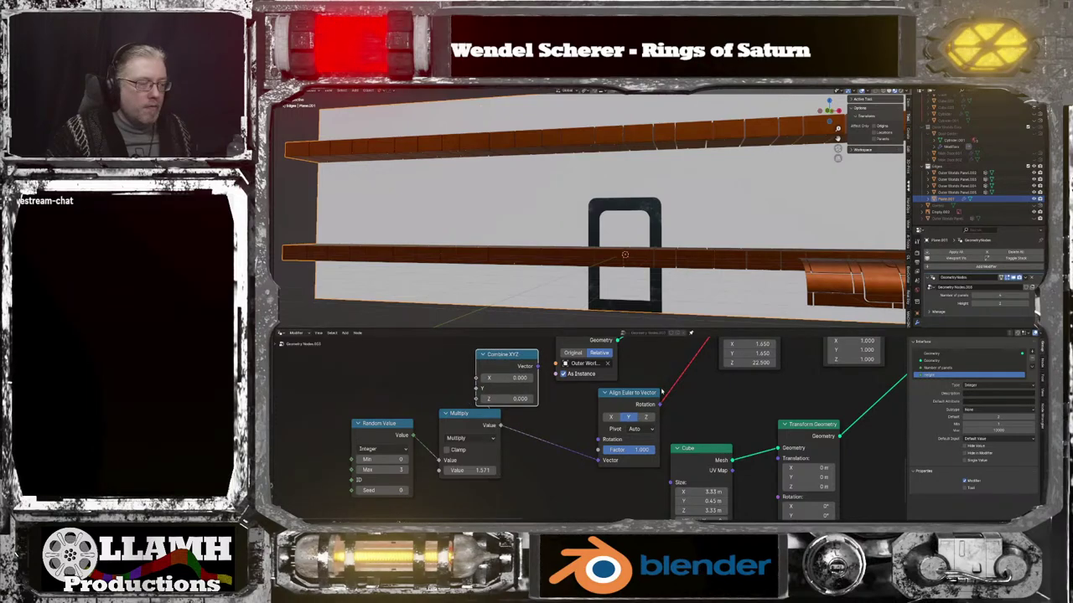
Replace the Align Euler to Vector node with Combine XYZ, linking Multiply into Y and Vector to the panel Transform Geometry's Rotation
middle_click_drag(661, 390, 602, 460)
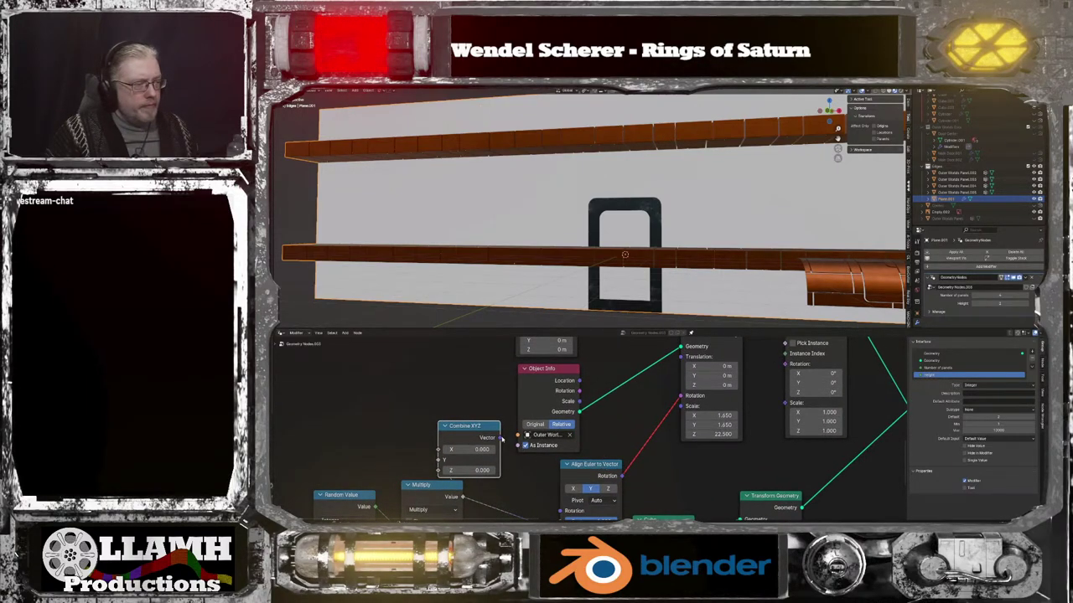
left_click_drag(501, 438, 680, 396)
left_click(603, 465)
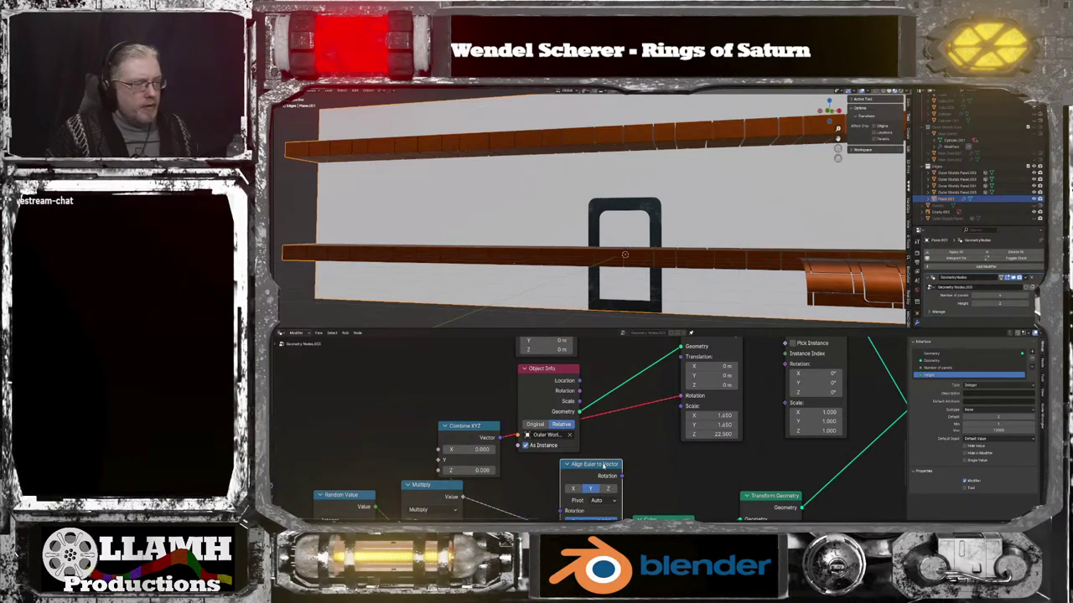
key("x")
left_click(486, 430)
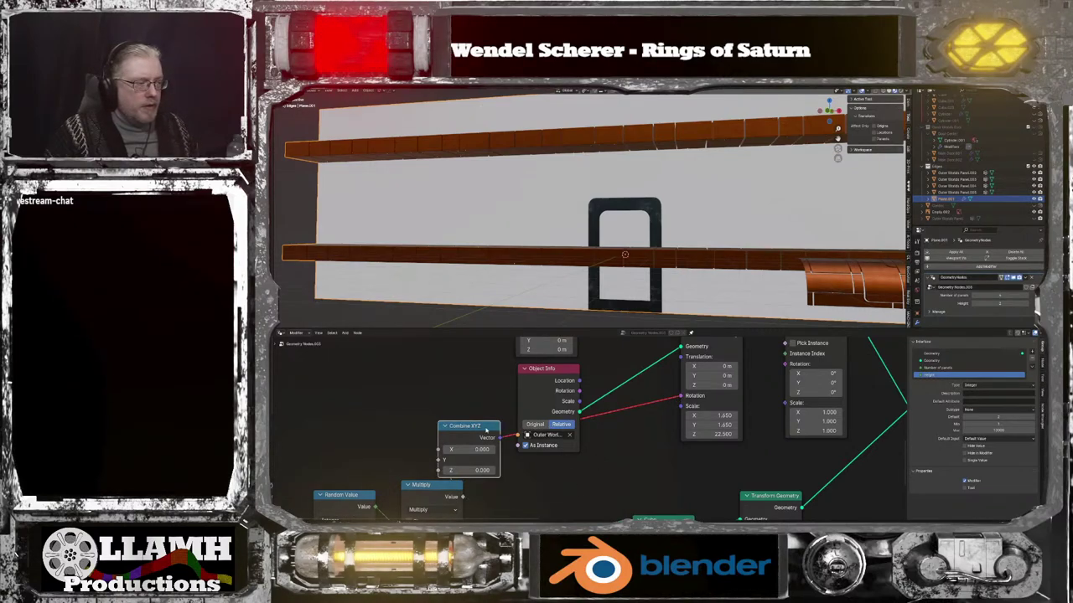
left_click_drag(487, 430, 581, 486)
middle_click_drag(497, 481, 493, 440)
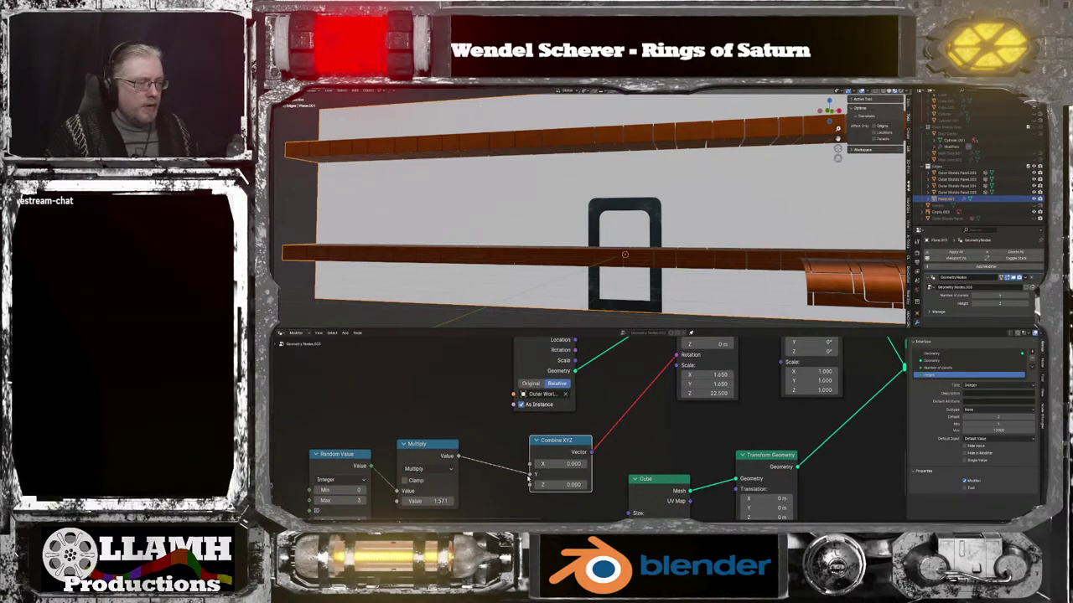
left_click_drag(531, 477, 568, 474)
Set the Combine XYZ node's X value to 90 and move the node closer to Multiply
left_click(568, 464)
type("90")
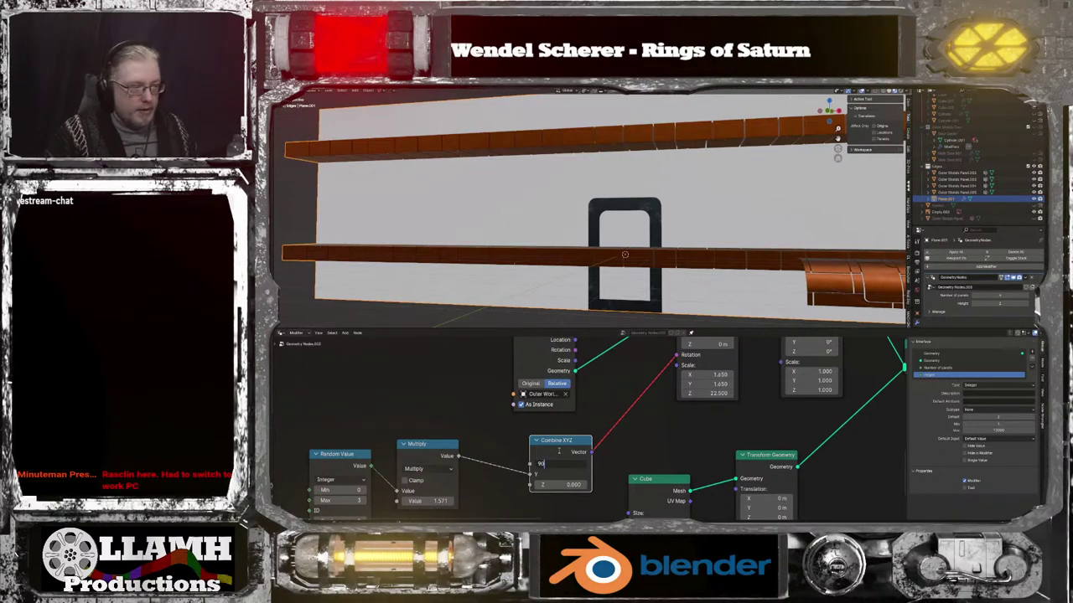
key("Return")
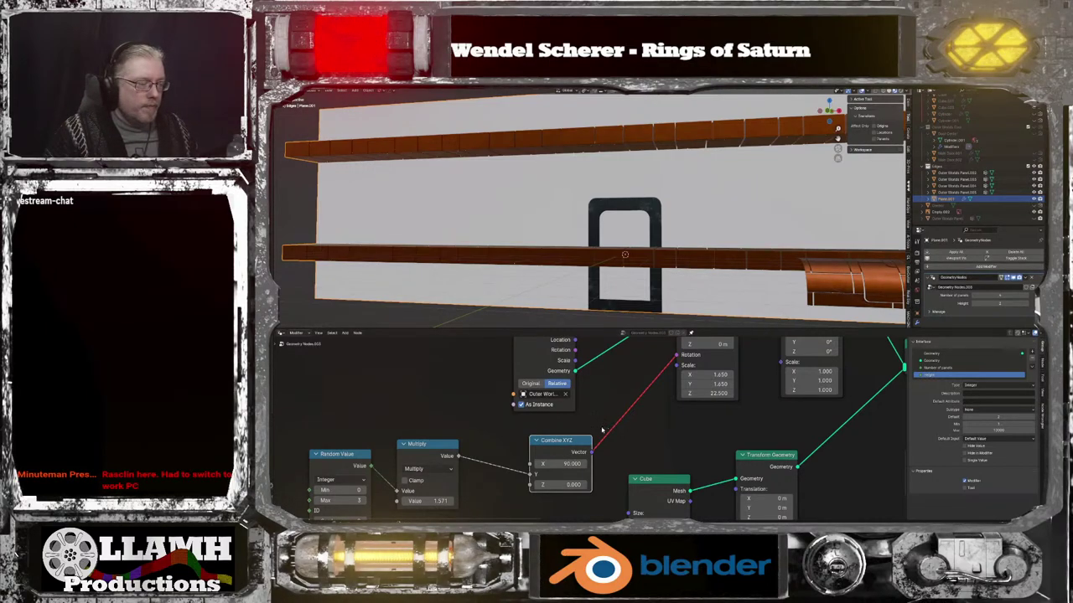
left_click_drag(565, 446, 521, 452)
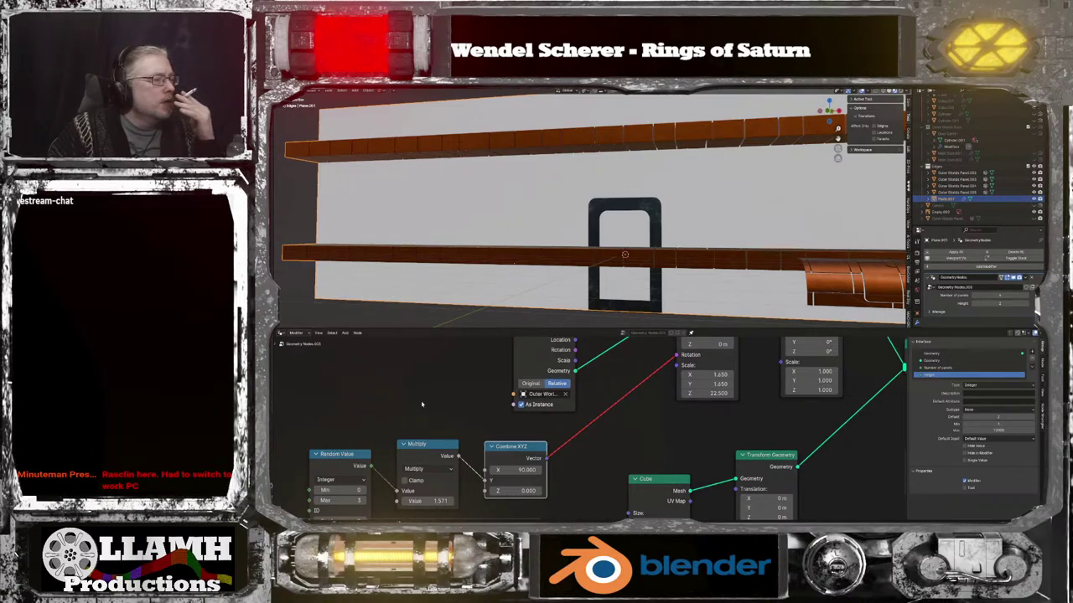
Link the panel Transform Geometry node's output directly to the Group Output to preview the panel on its own
middle_click_drag(626, 408, 623, 426)
middle_click_drag(646, 375, 553, 431)
scroll(655, 401, "down", 2)
middle_click_drag(654, 400, 572, 423)
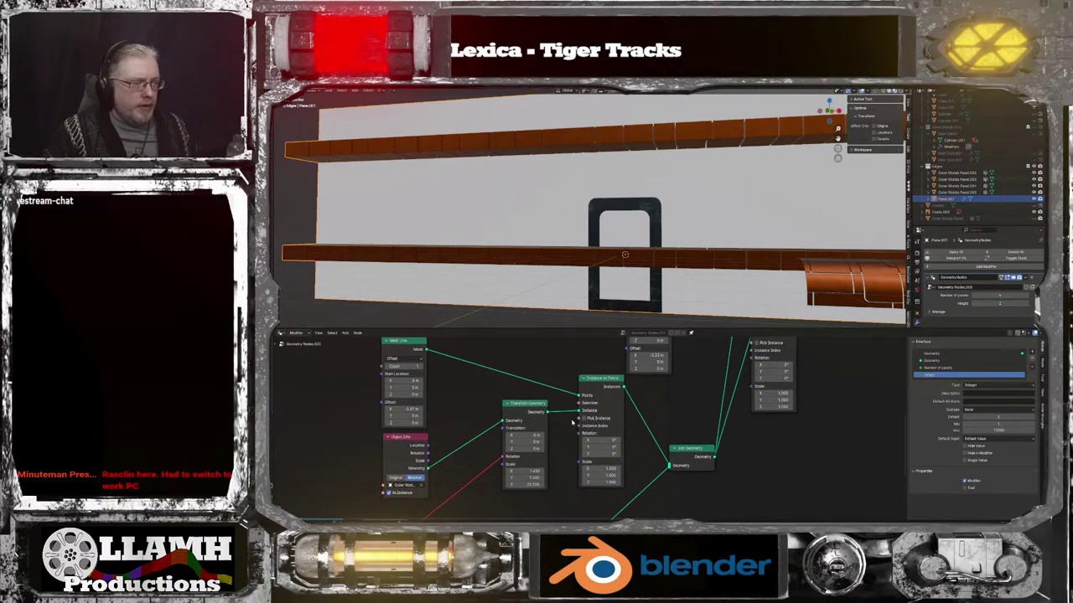
scroll(572, 423, "down", 3)
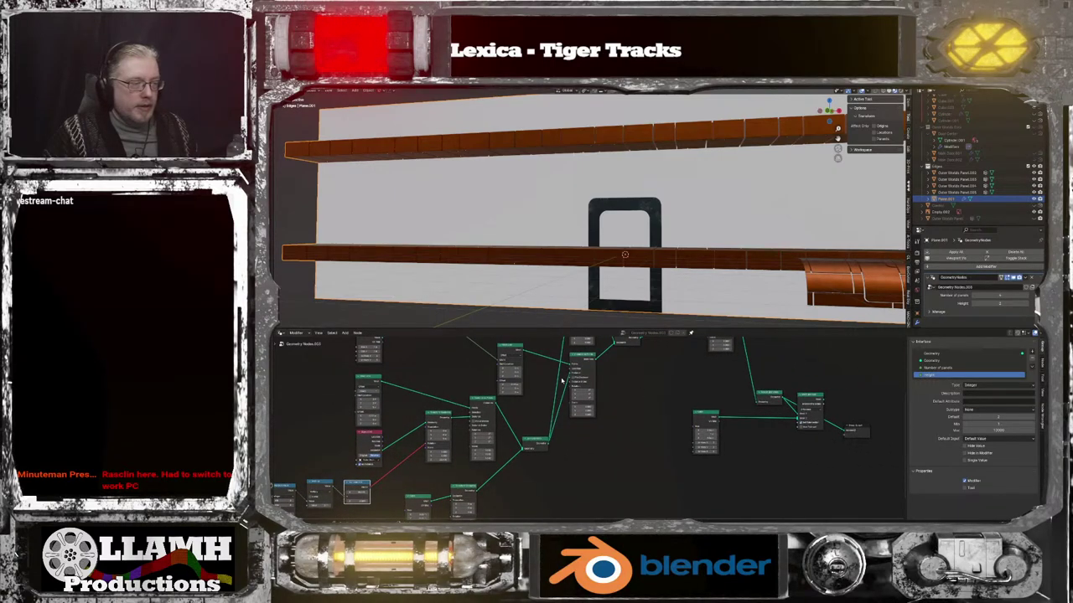
left_click_drag(451, 421, 847, 433)
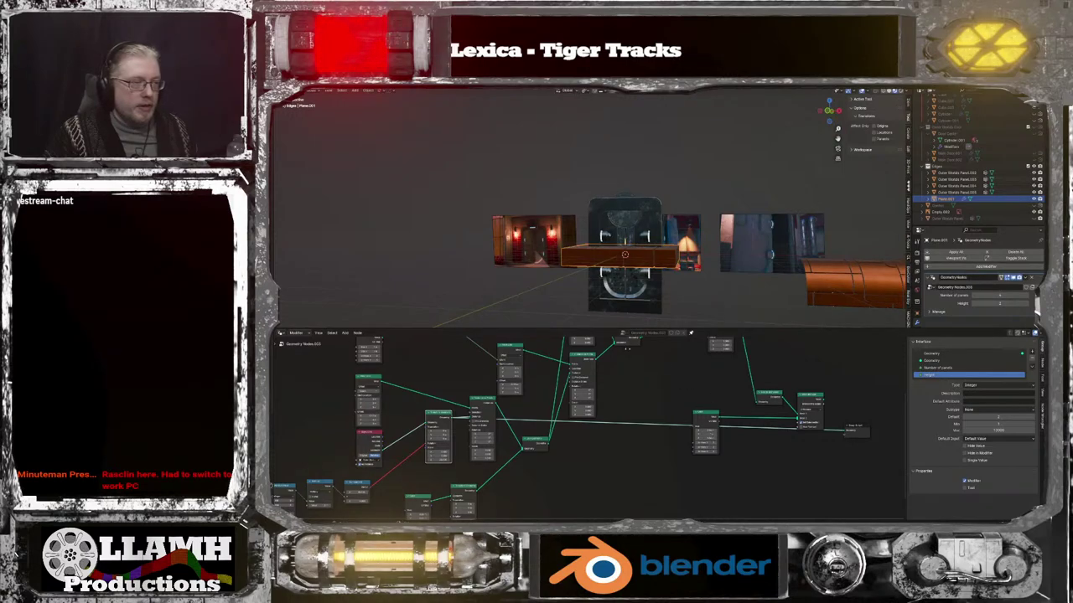
Disconnect the Combine XYZ node from the panel Transform Geometry node's Rotation input
scroll(511, 430, "up", 5)
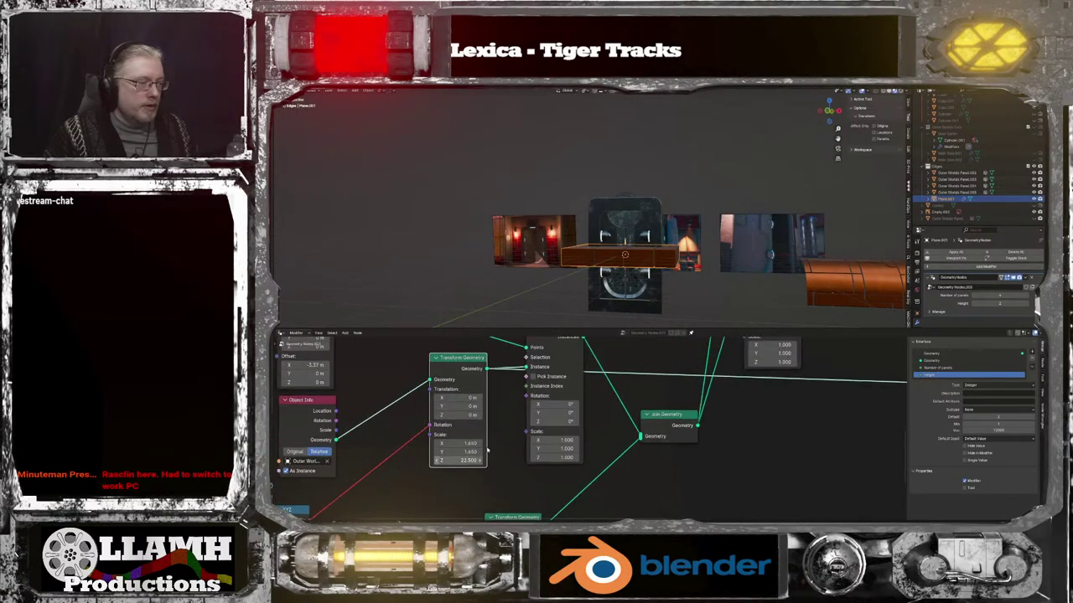
middle_click_drag(482, 457, 620, 406)
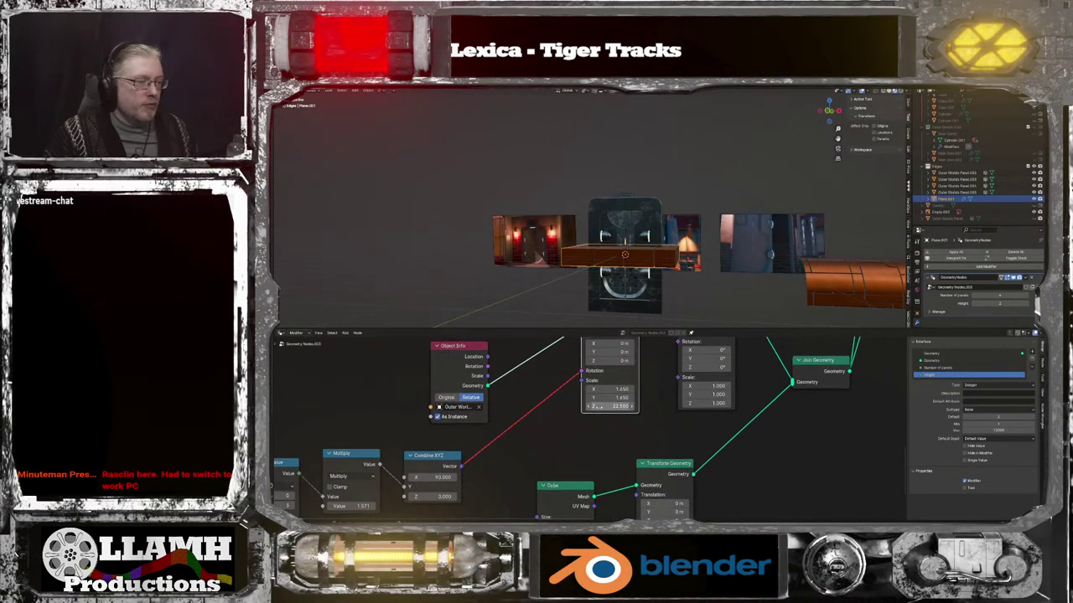
scroll(541, 433, "up", 1)
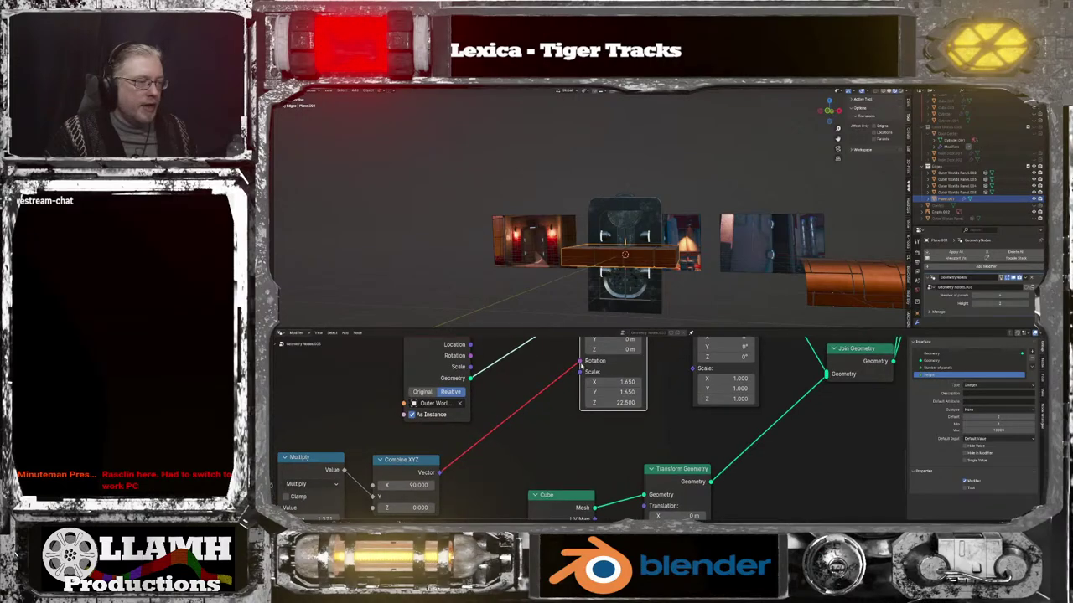
left_click_drag(580, 367, 529, 412)
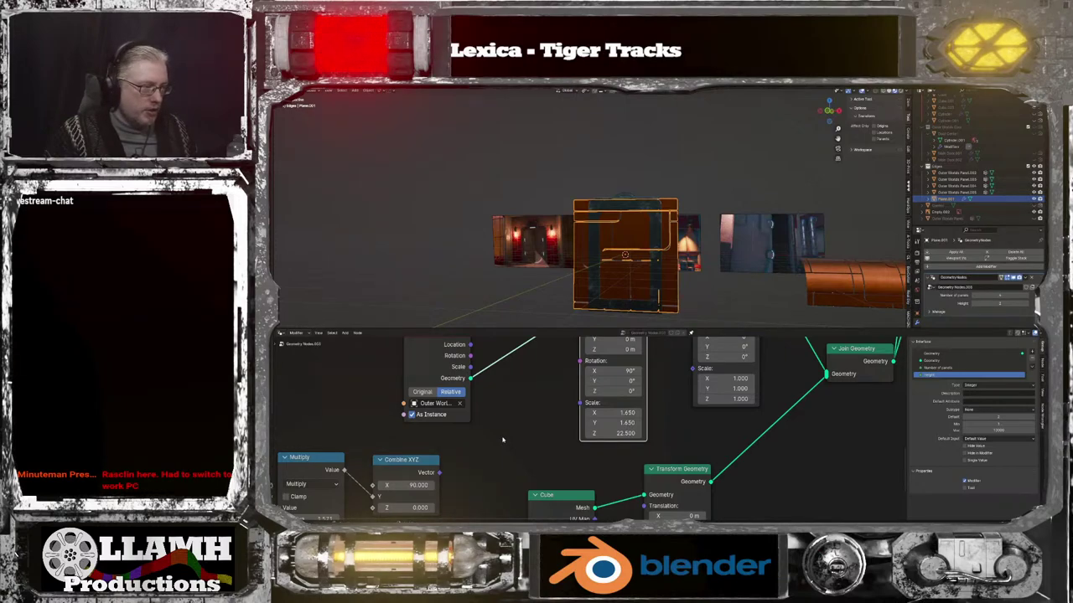
Try adding a Rotate Vector node beside the panel Transform Geometry node, and delete it
key("shift+a")
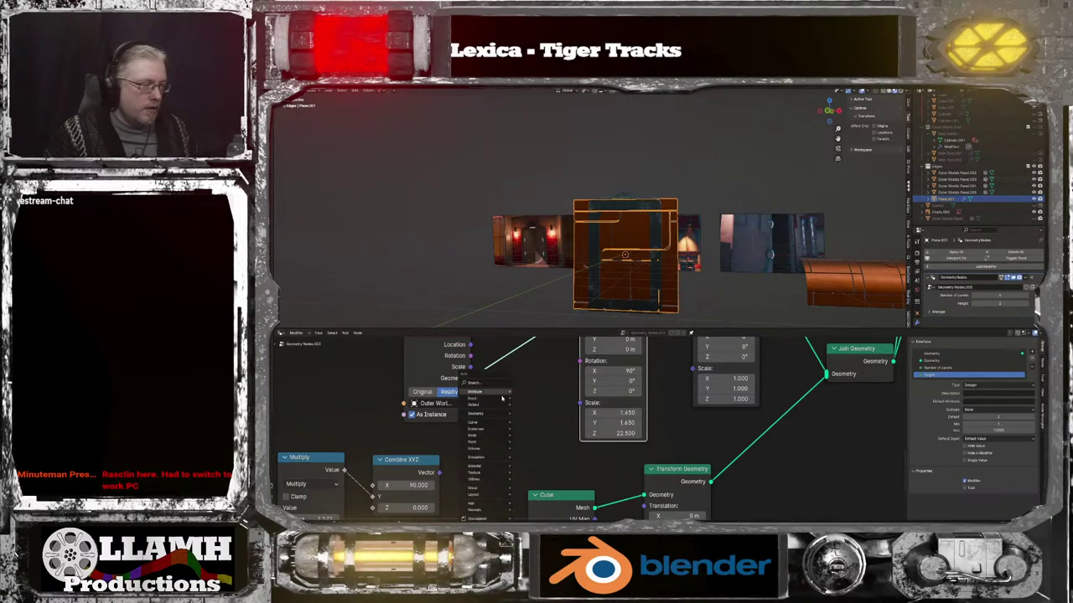
mouse_move(512, 403)
type("r")
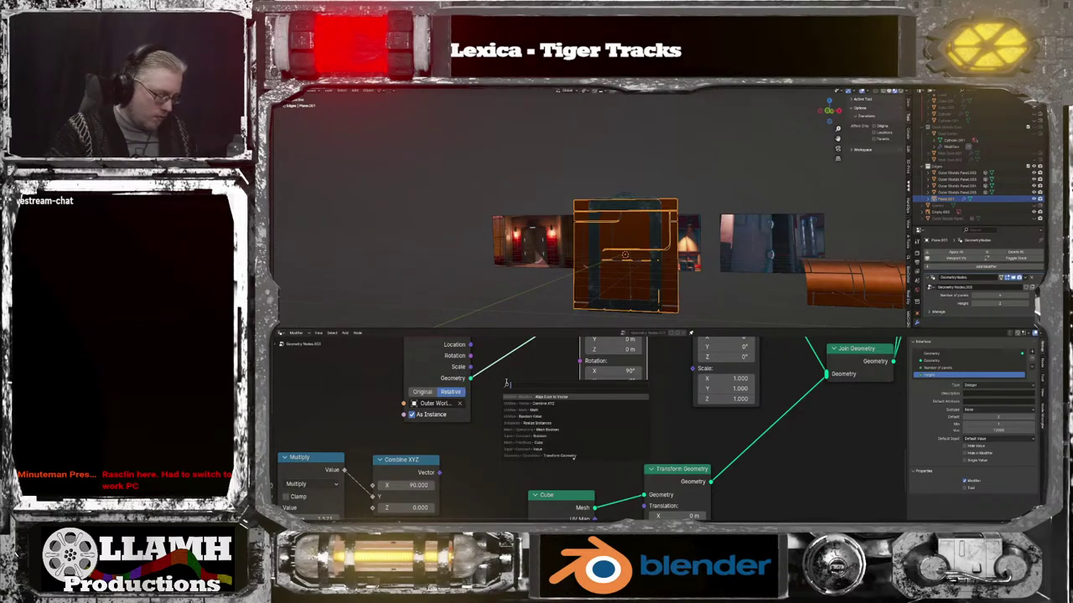
type("otat")
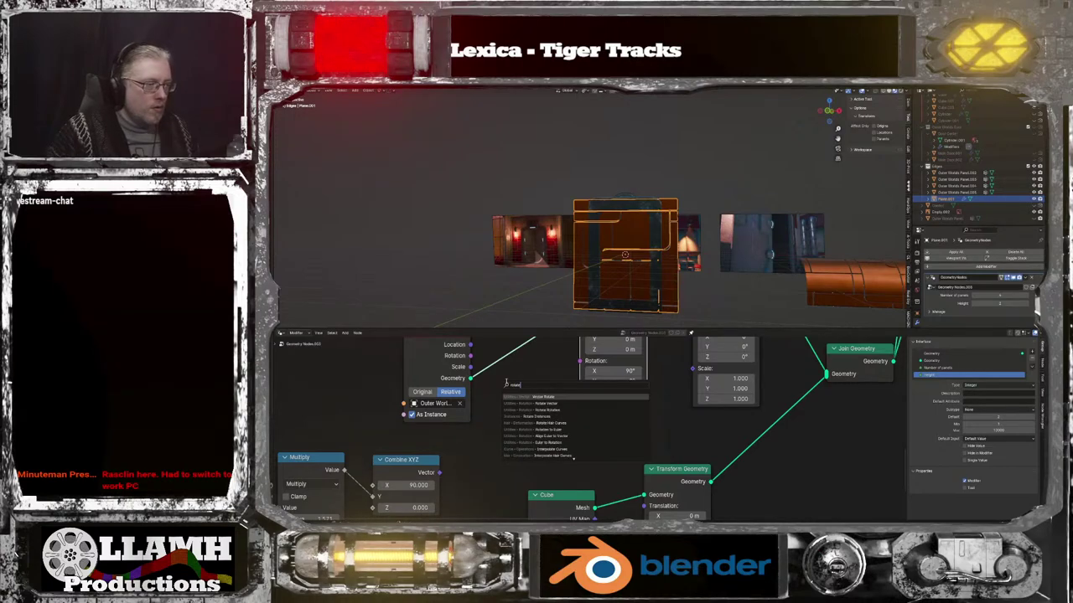
key("Down")
key("Return")
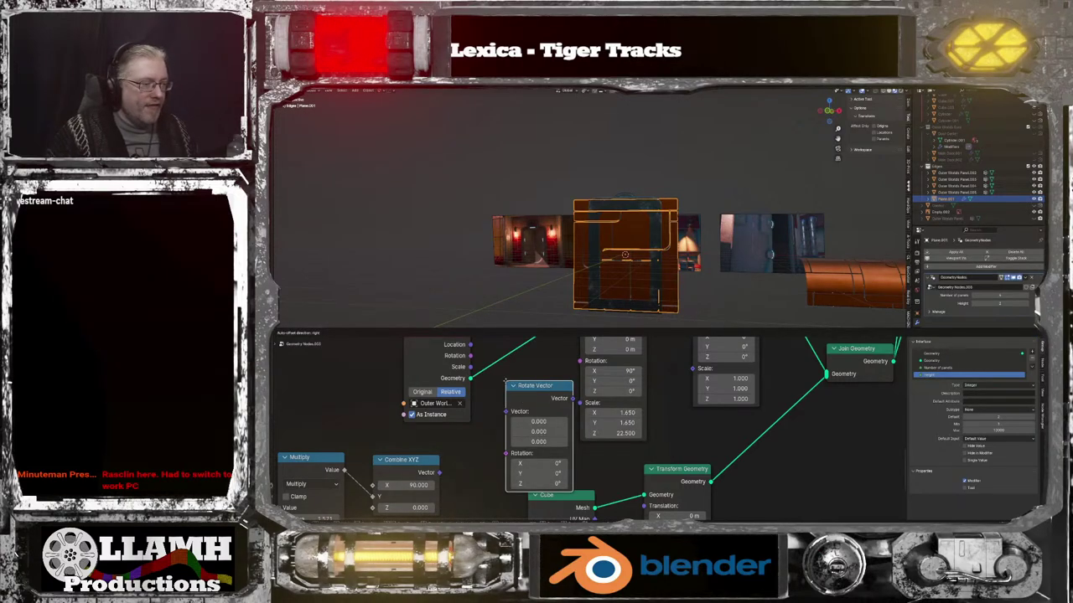
left_click(491, 370)
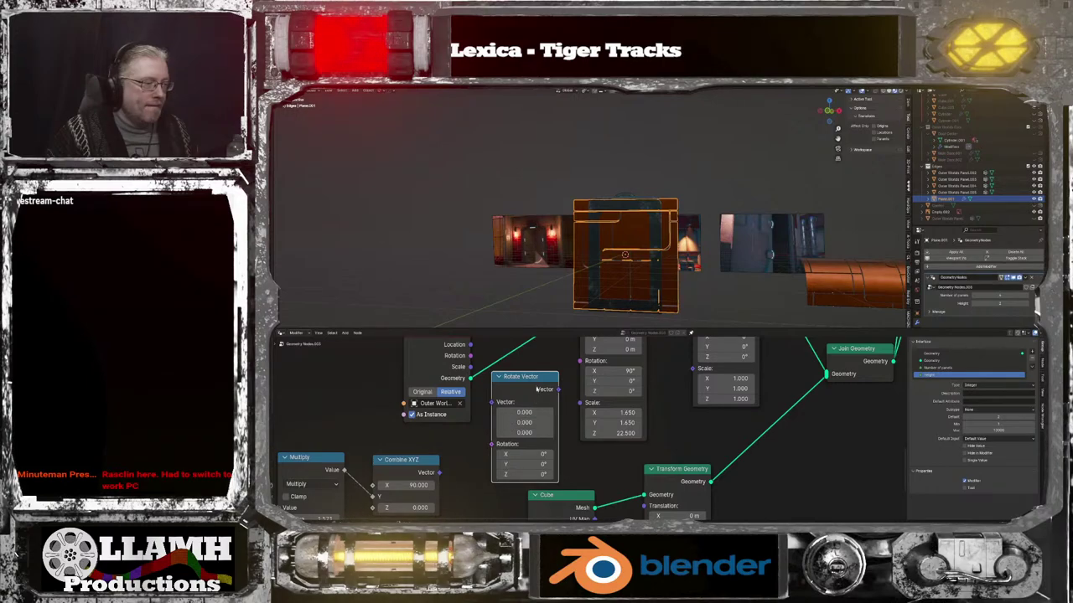
key("x")
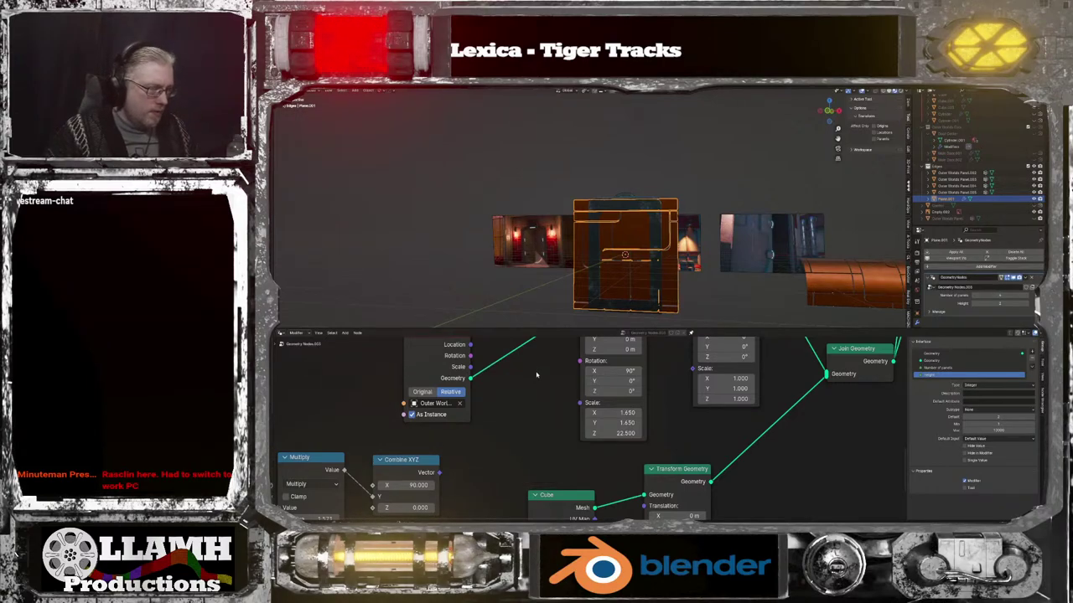
Add a Rotate Rotation node, feed the Combine XYZ Vector into Rotate By, and set its Rotation X to 90°
key("shift+a")
type("rotate")
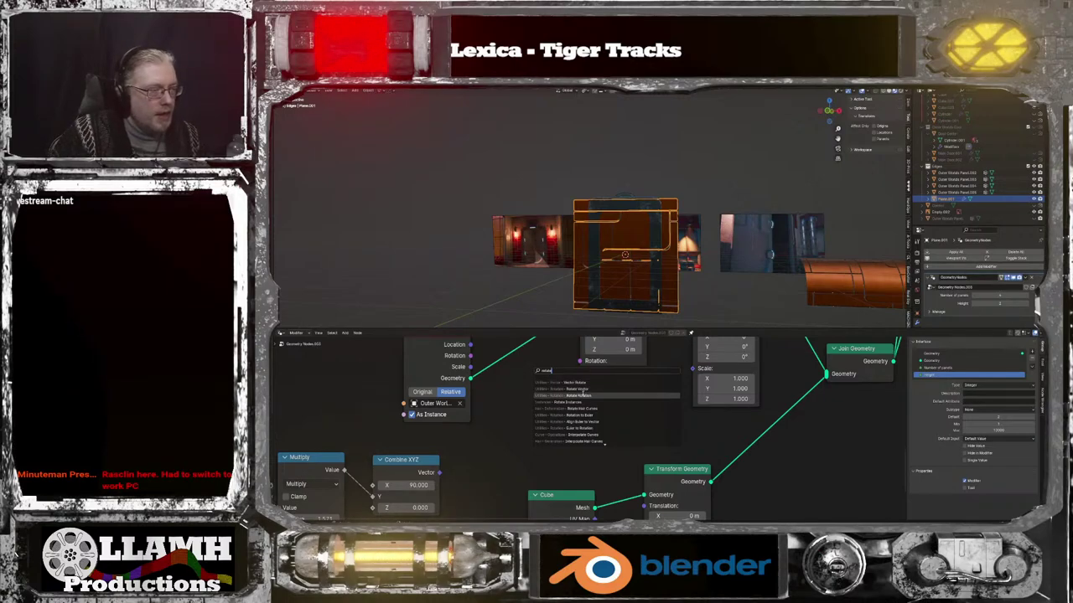
left_click(582, 396)
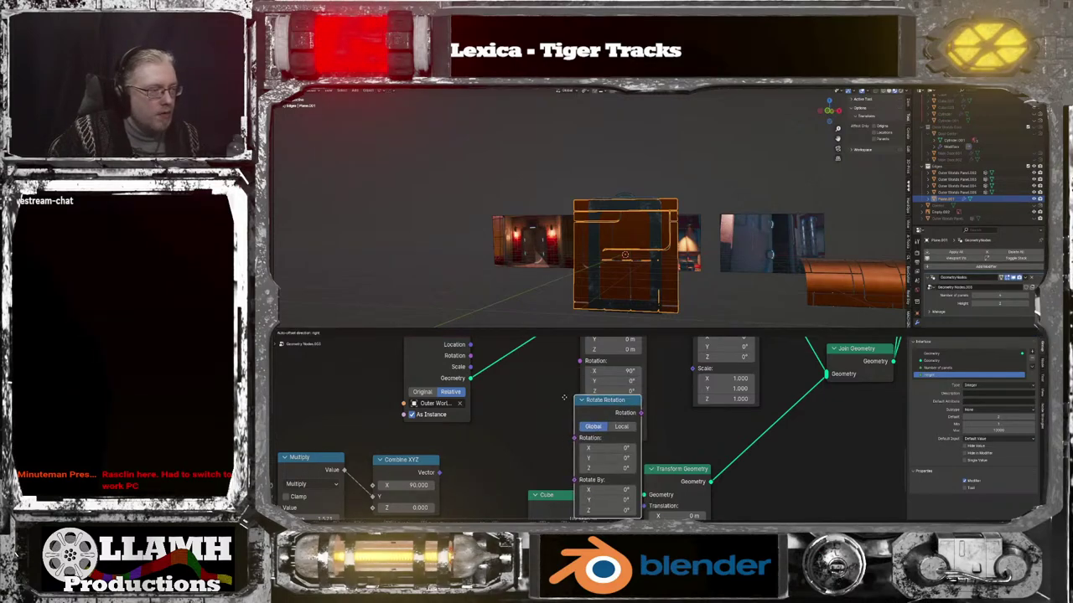
left_click(486, 379)
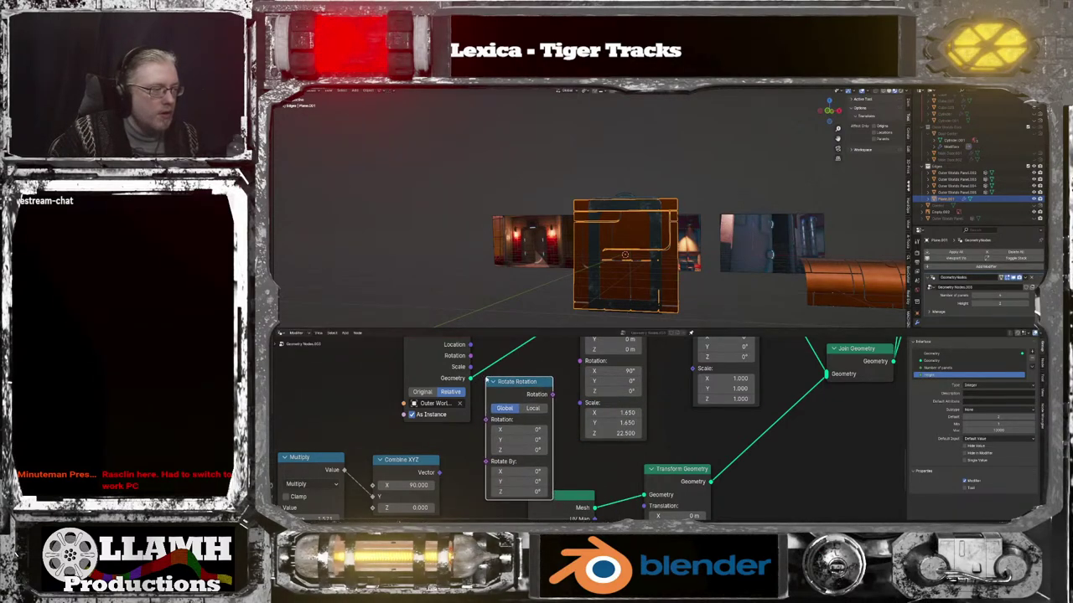
left_click_drag(438, 473, 485, 462)
left_click(525, 430)
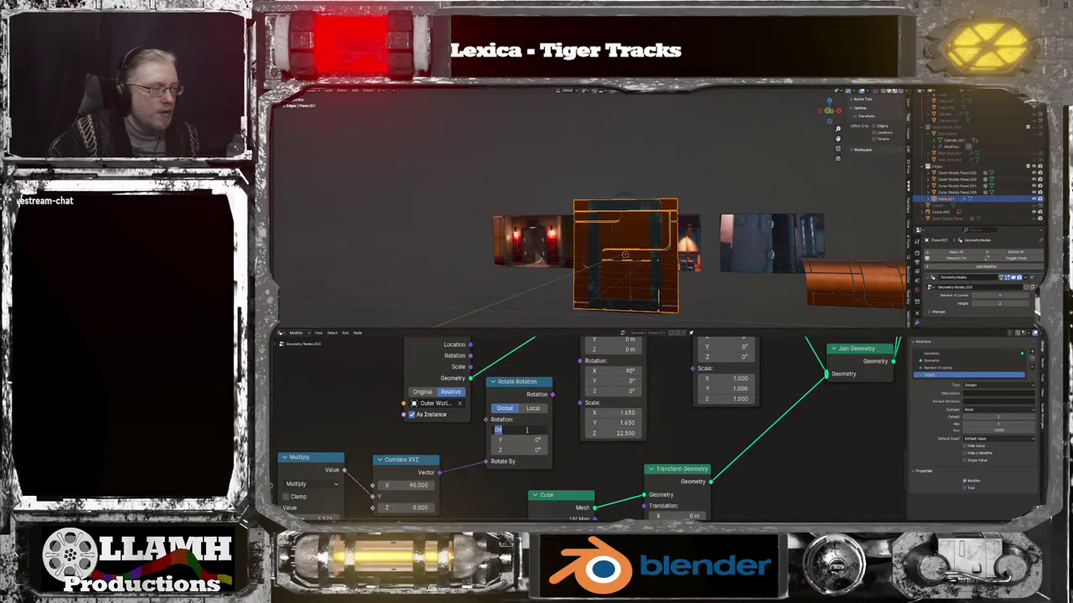
type("90")
key("Return")
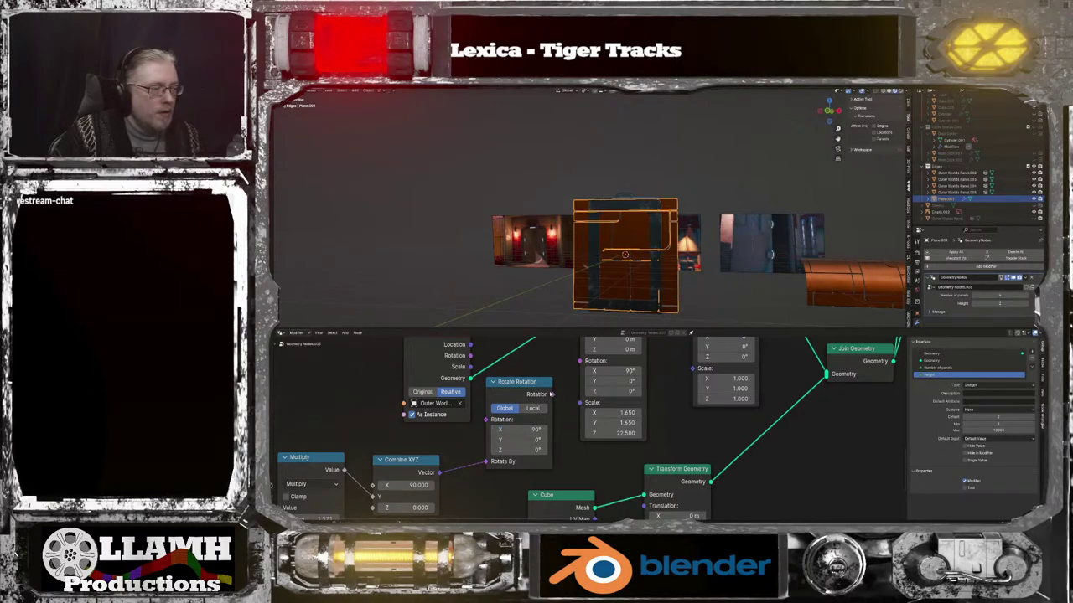
Try Rotate Rotation between Object Info's Rotation and the panel Transform Geometry's Rotation, and delete the node
left_click_drag(553, 395, 579, 360)
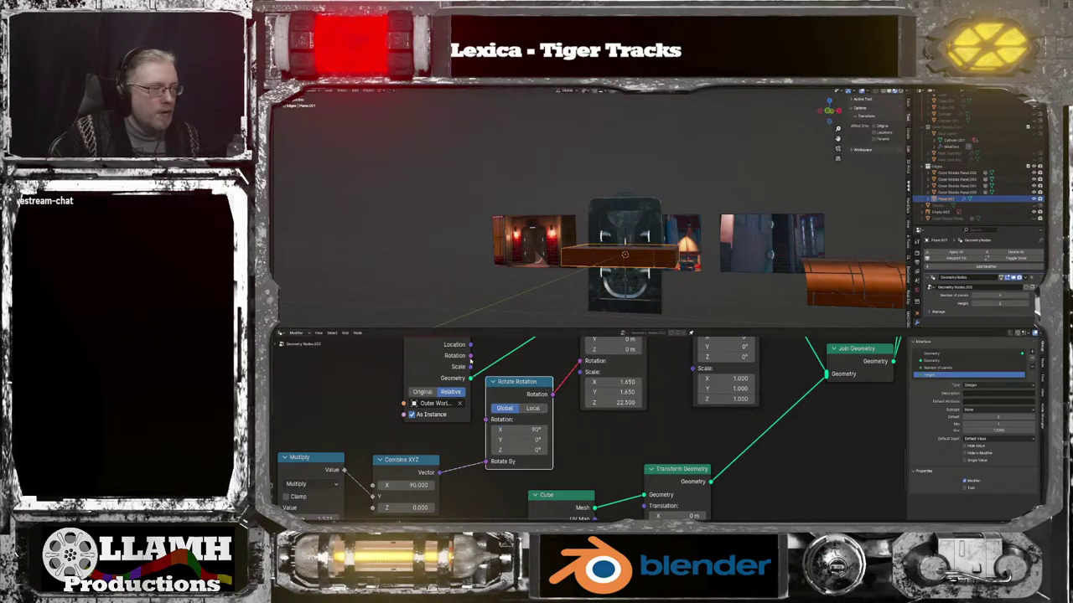
left_click_drag(471, 357, 477, 453)
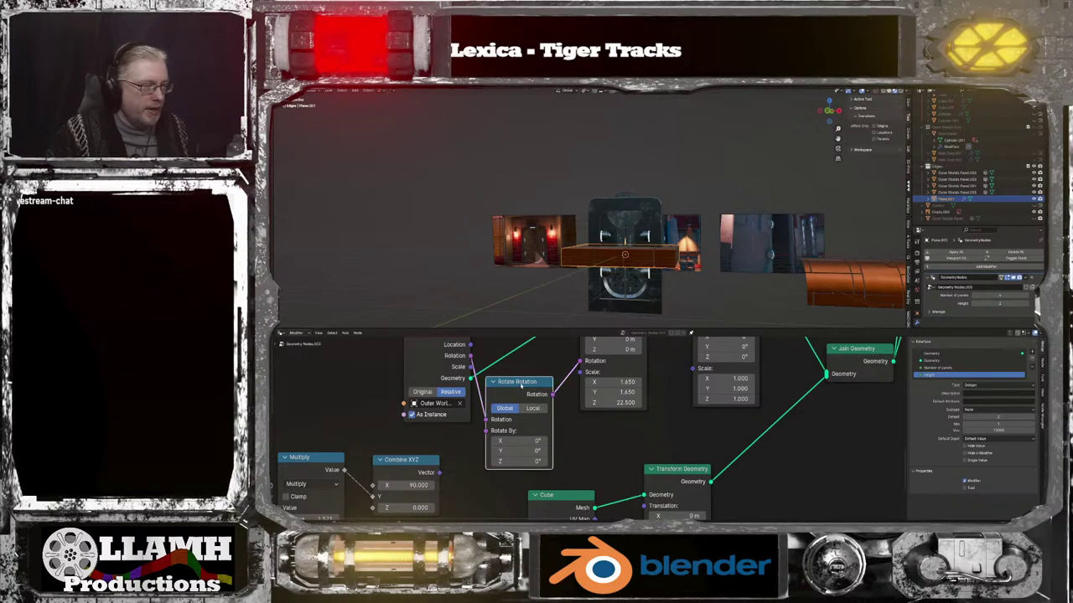
key("x")
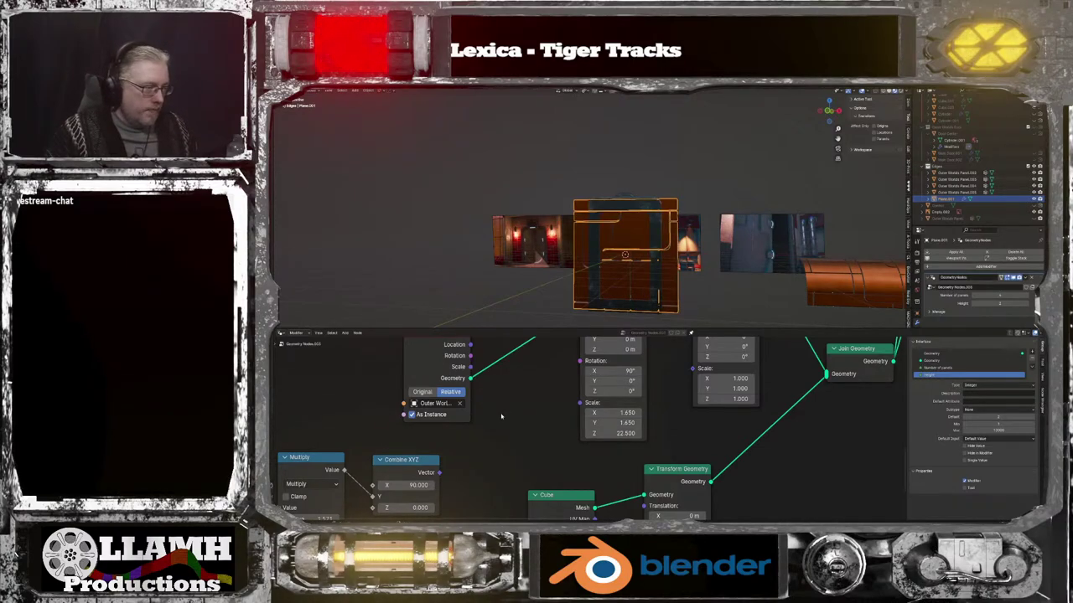
Add a Vector Rotate node and place it between Combine XYZ and the panel Transform Geometry node
key("shift+a")
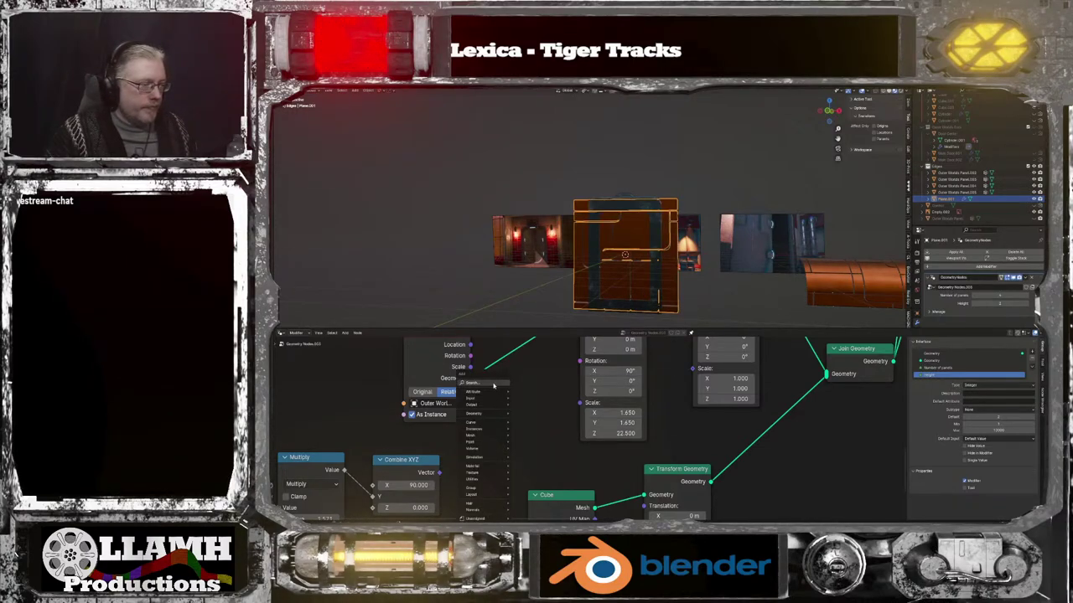
left_click(494, 385)
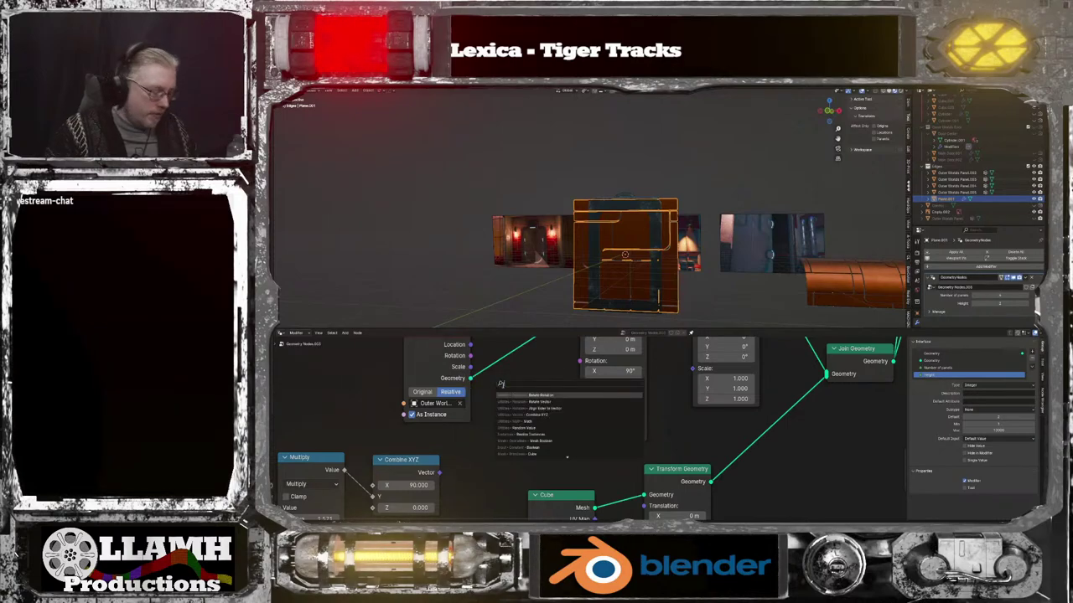
type("vector to")
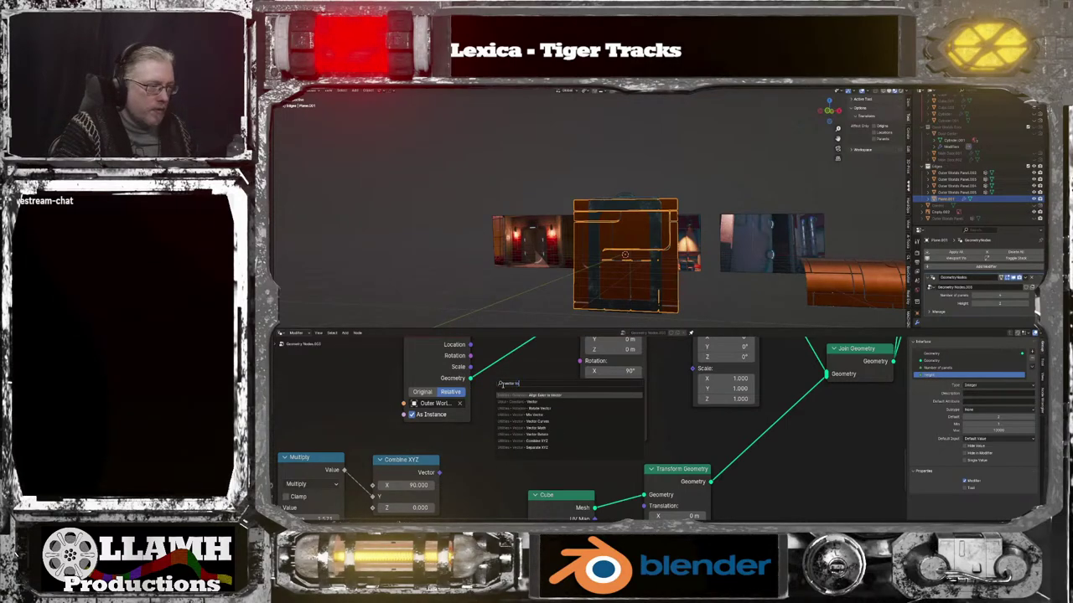
type(" r")
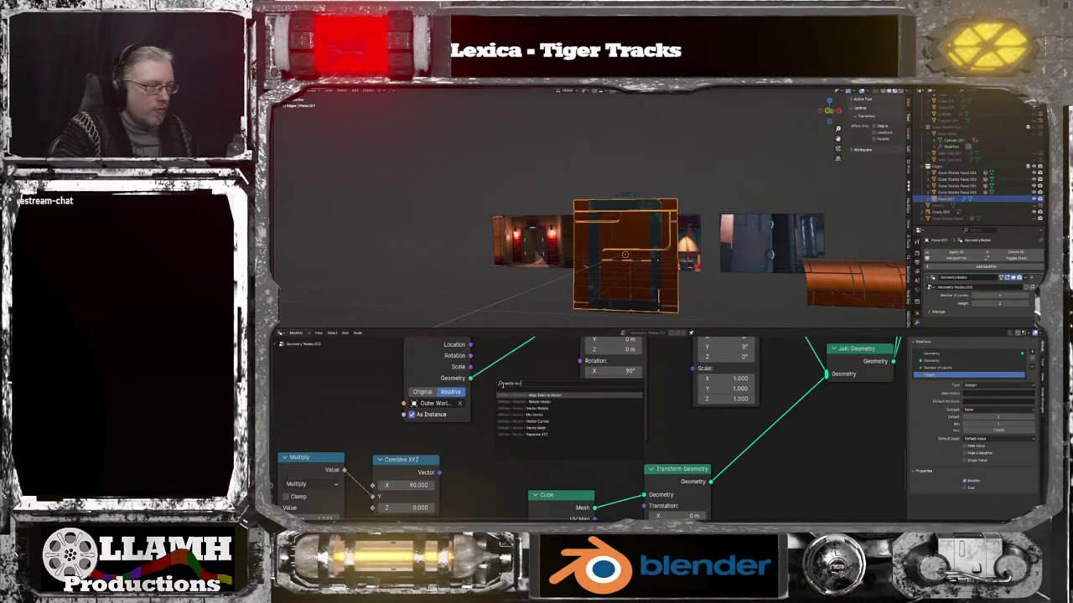
key("Down")
key("Down")
key("Return")
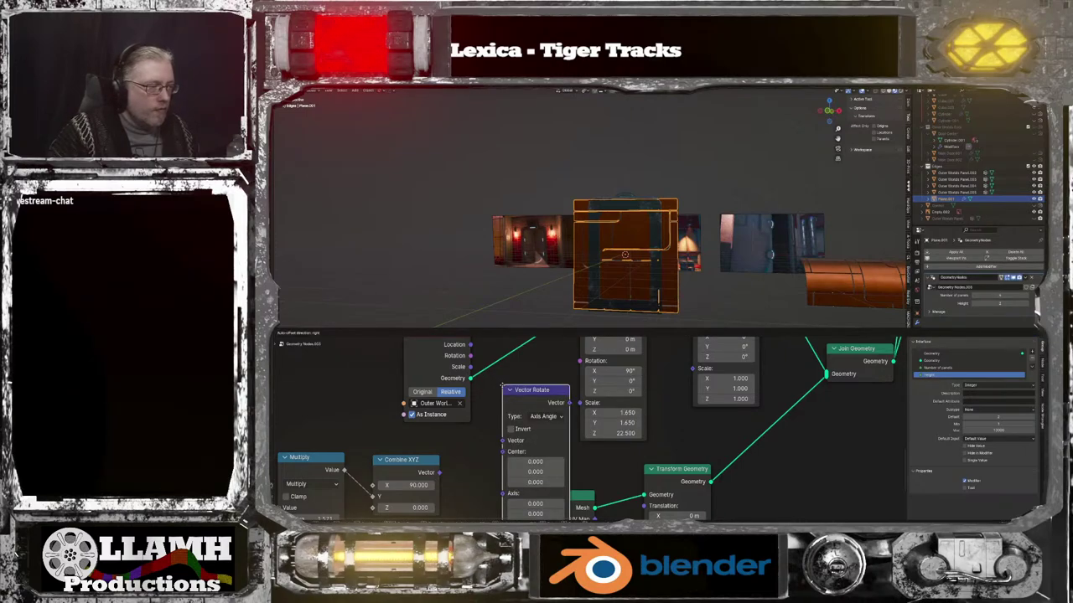
left_click(477, 385)
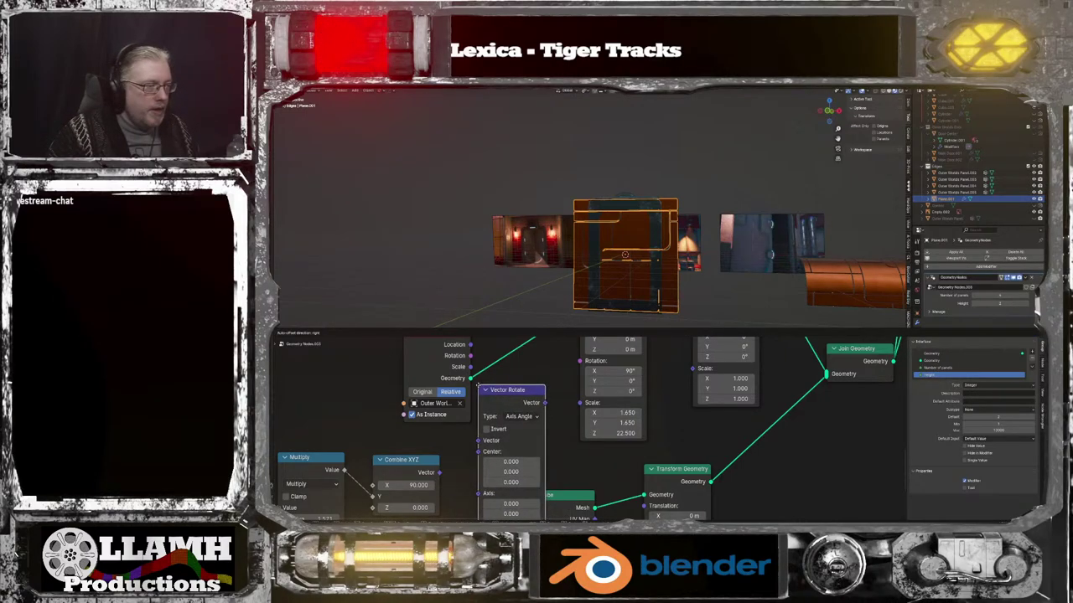
left_click(477, 385)
middle_click_drag(563, 450, 584, 413)
scroll(584, 414, "down", 2)
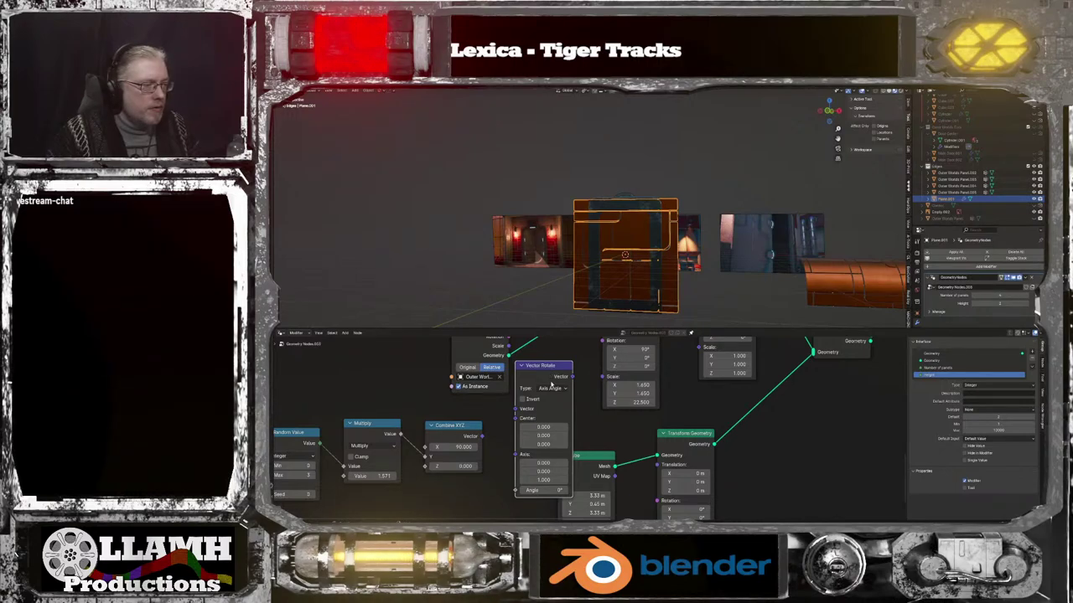
Try the Y Axis type on the Vector Rotate node, and delete the node
left_click(551, 387)
left_click(558, 422)
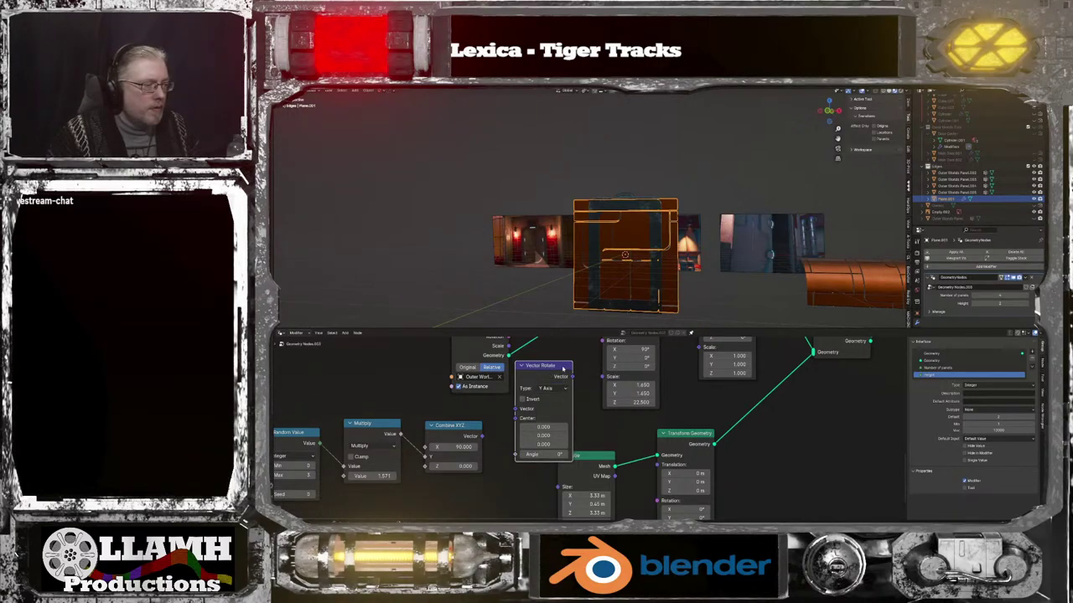
key("x")
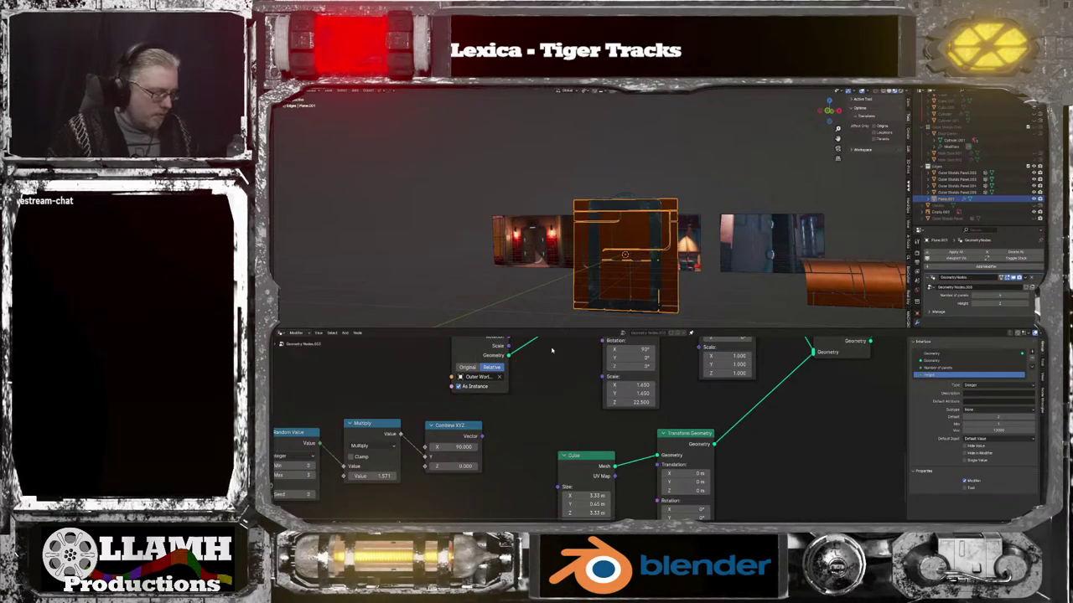
Add a Euler to Rotation node between Combine XYZ and the panel Transform Geometry node
key("shift+a")
left_click(547, 340)
type("rotate")
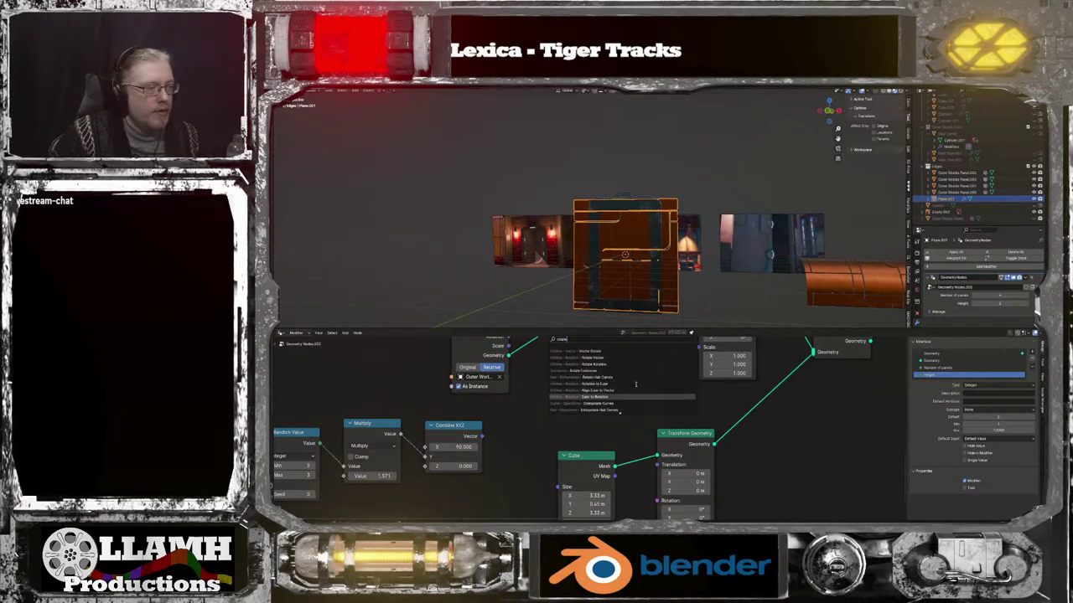
scroll(635, 385, "down", 4)
scroll(636, 391, "up", 11)
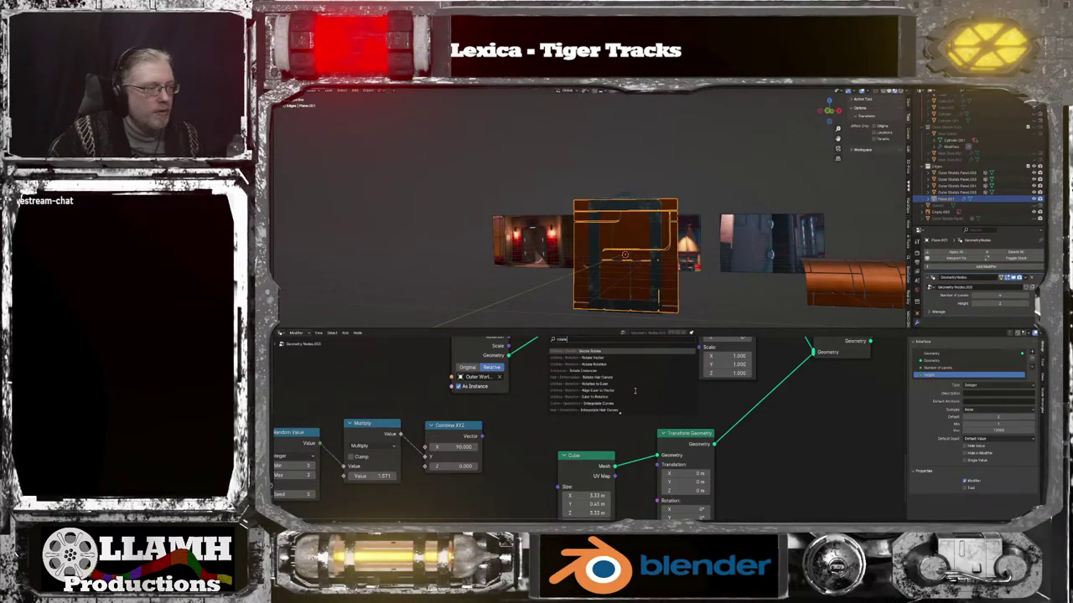
scroll(636, 390, "down", 7)
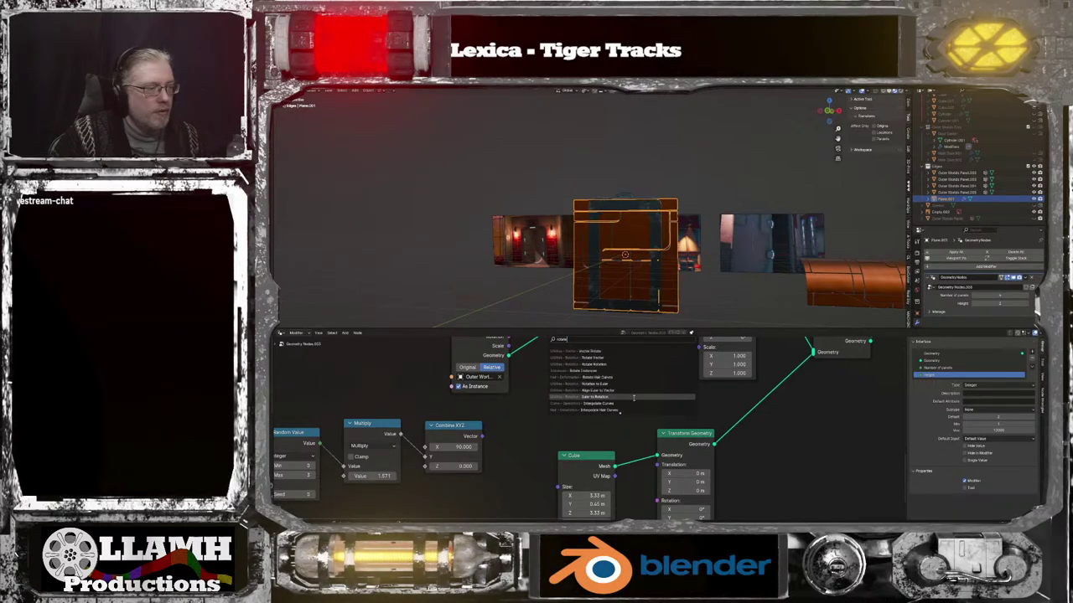
left_click(635, 397)
left_click(521, 389)
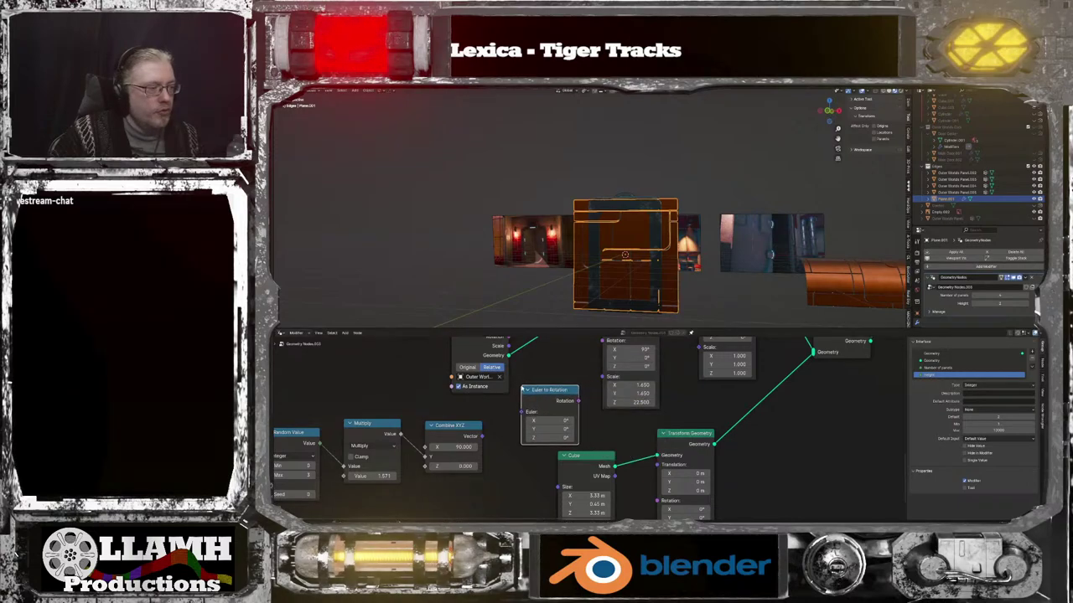
Feed Combine XYZ's Vector into Euler to Rotation, try its output on the panel Transform Geometry's Rotation, and disconnect that output
left_click(483, 437)
left_click_drag(521, 413, 601, 377)
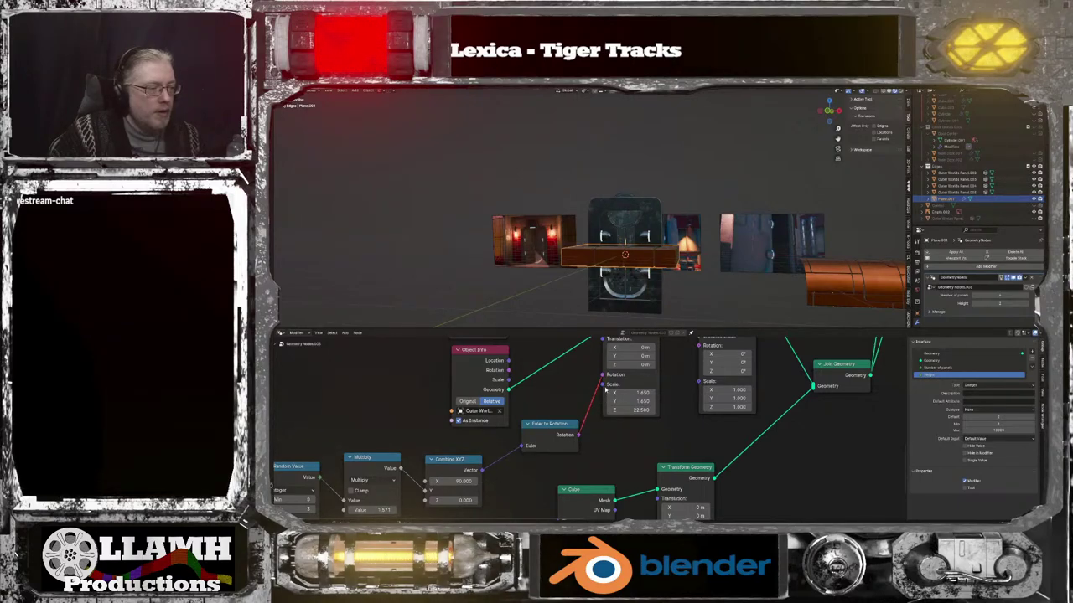
left_click_drag(601, 378, 542, 448)
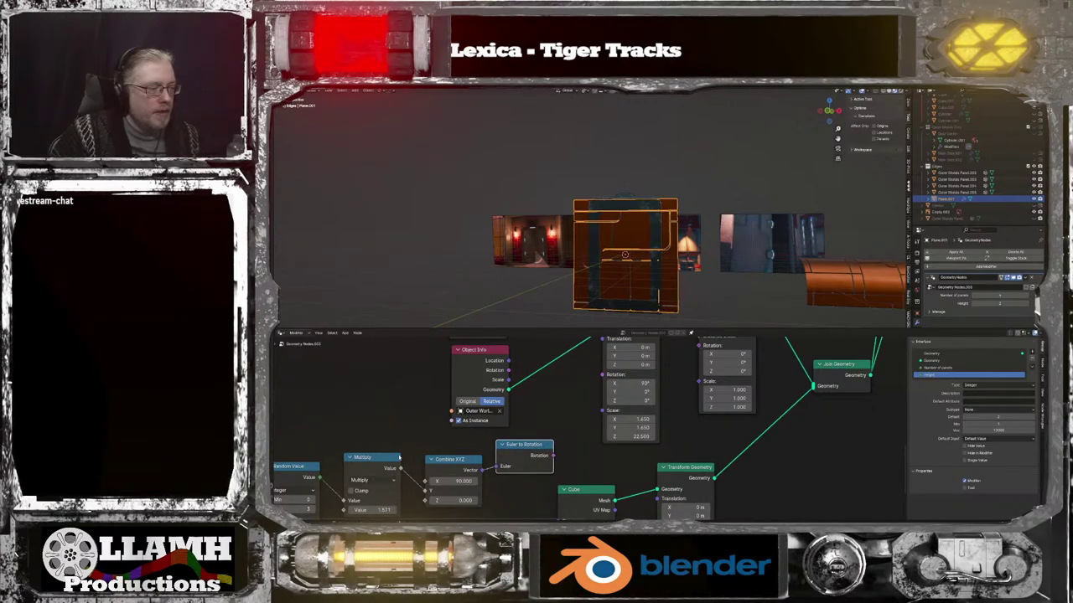
Try adding a Rotate Rotation node beside Euler to Rotation, and delete it
scroll(399, 457, "down", 4)
left_click_drag(364, 438, 509, 452)
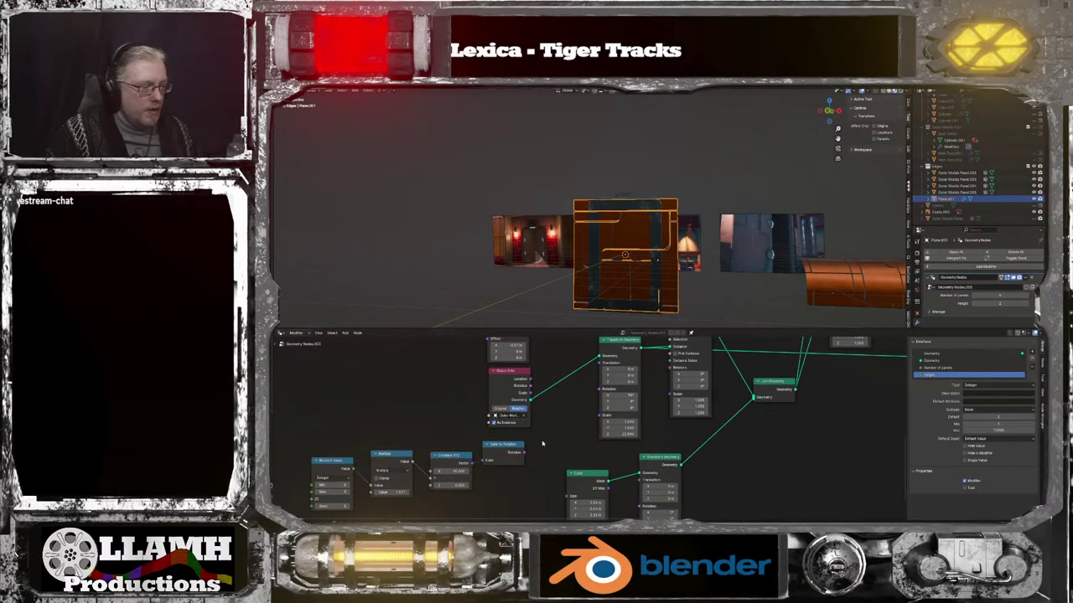
key("shift+a")
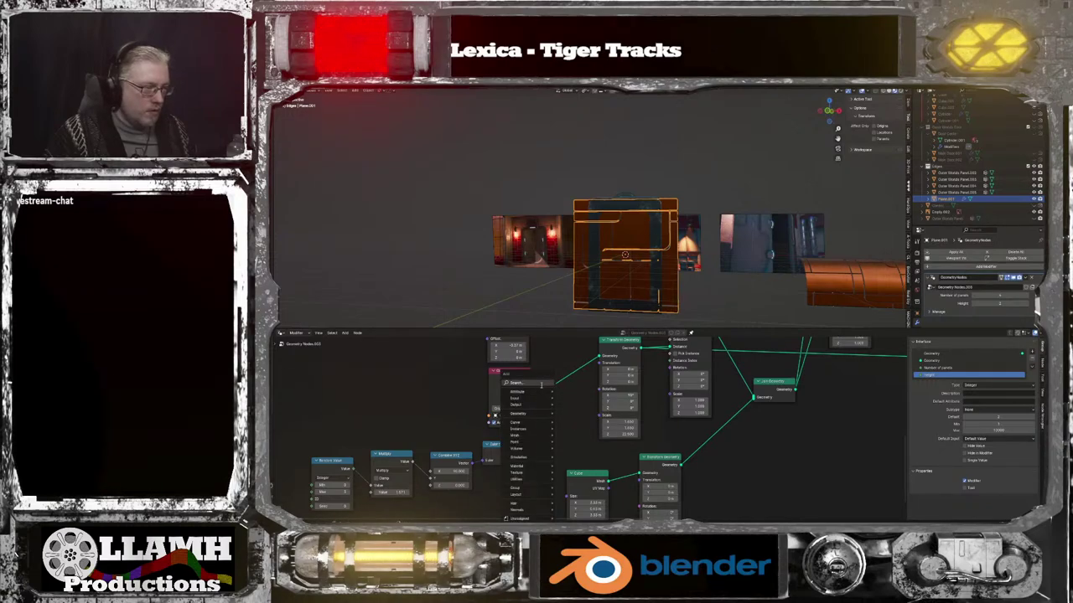
type("rota")
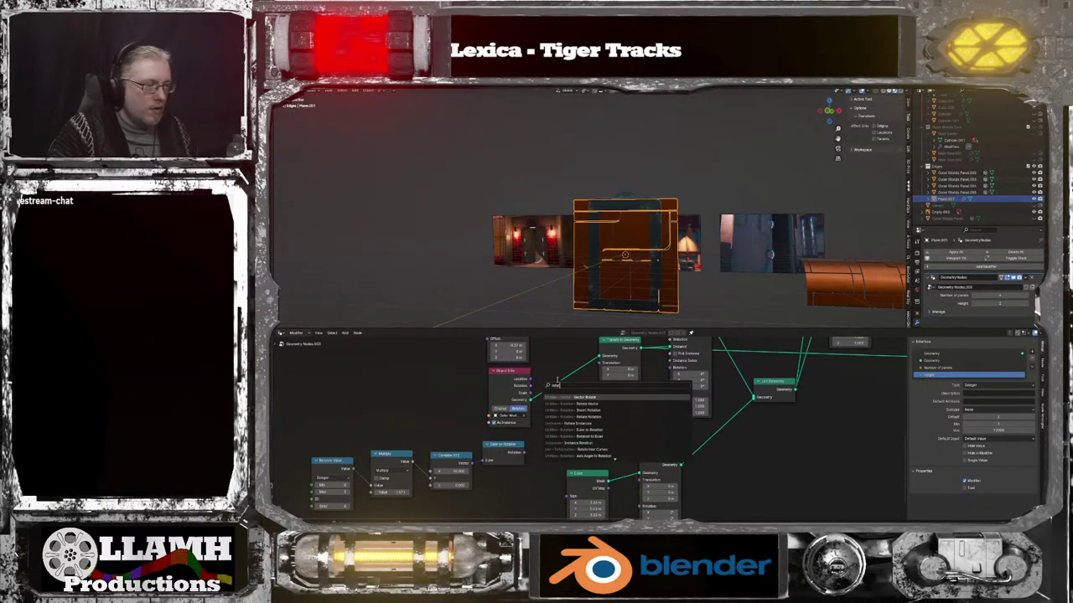
key("Down")
key("Down")
key("Down")
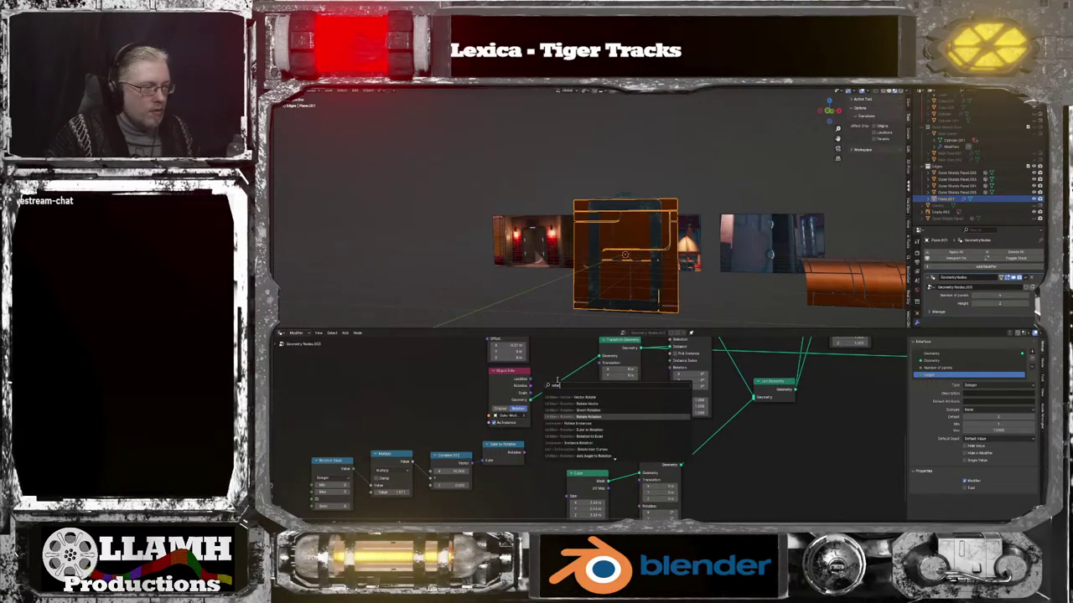
key("Return")
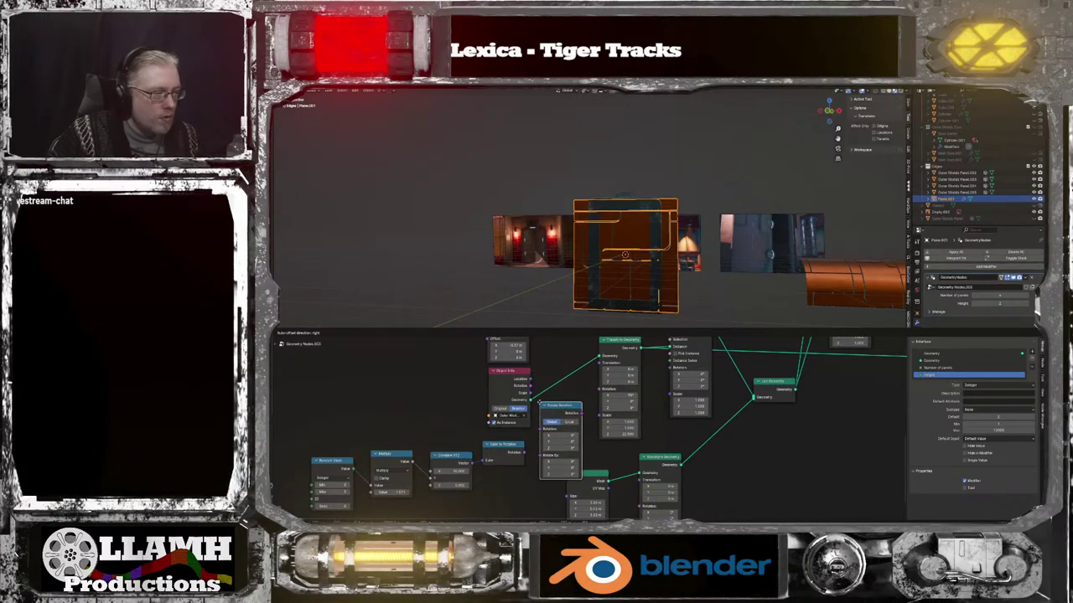
left_click(546, 396)
scroll(499, 472, "up", 3)
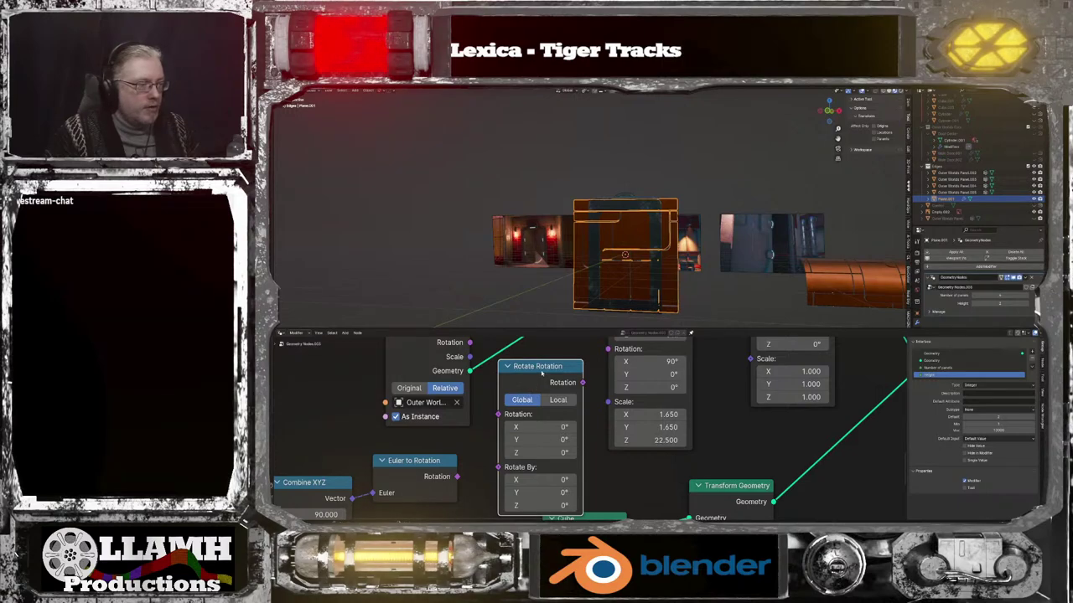
key("x")
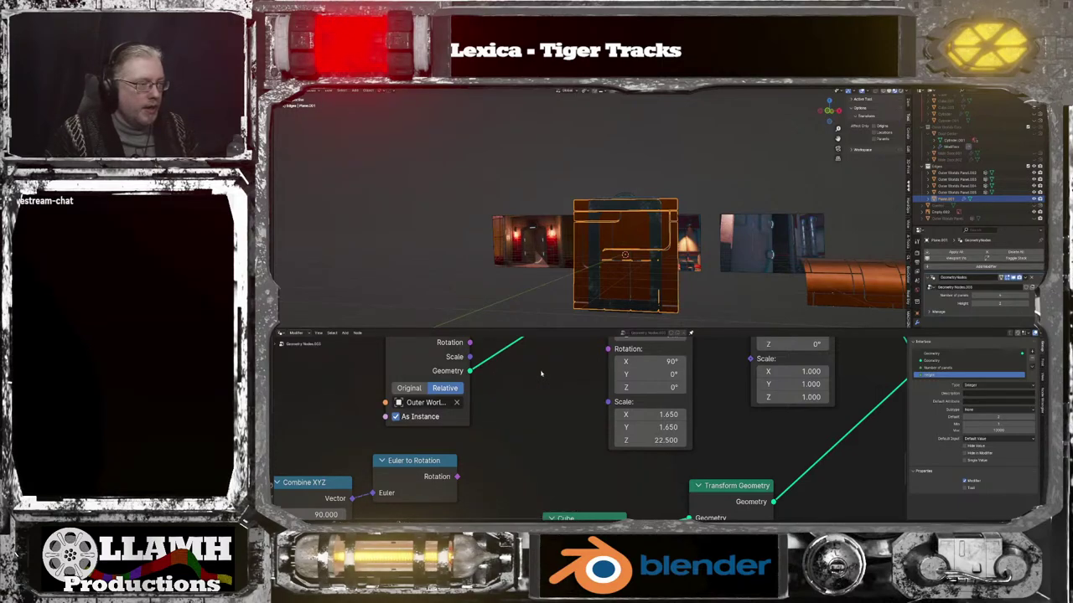
Search the rotation nodes and add a Rotate Euler node beside the panel Transform Geometry node
key("shift+a")
type("r")
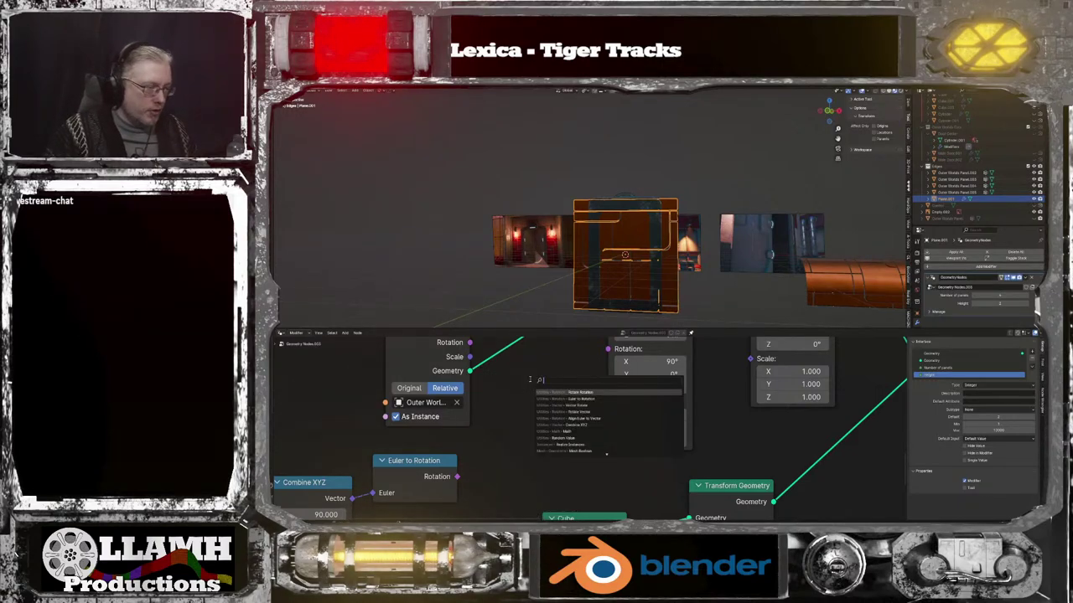
type("otate")
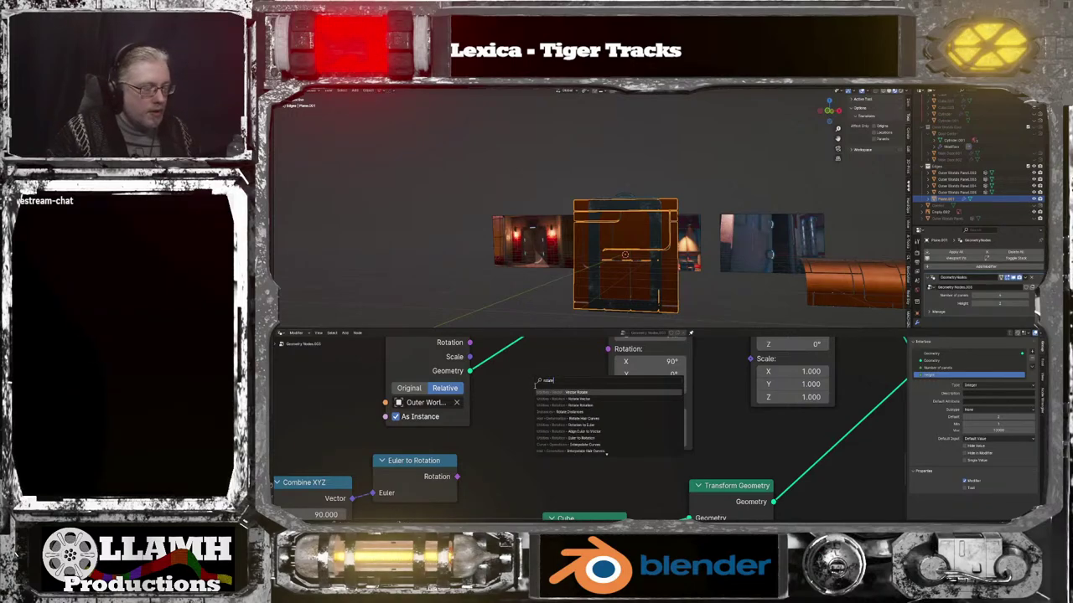
scroll(612, 415, "down", 8)
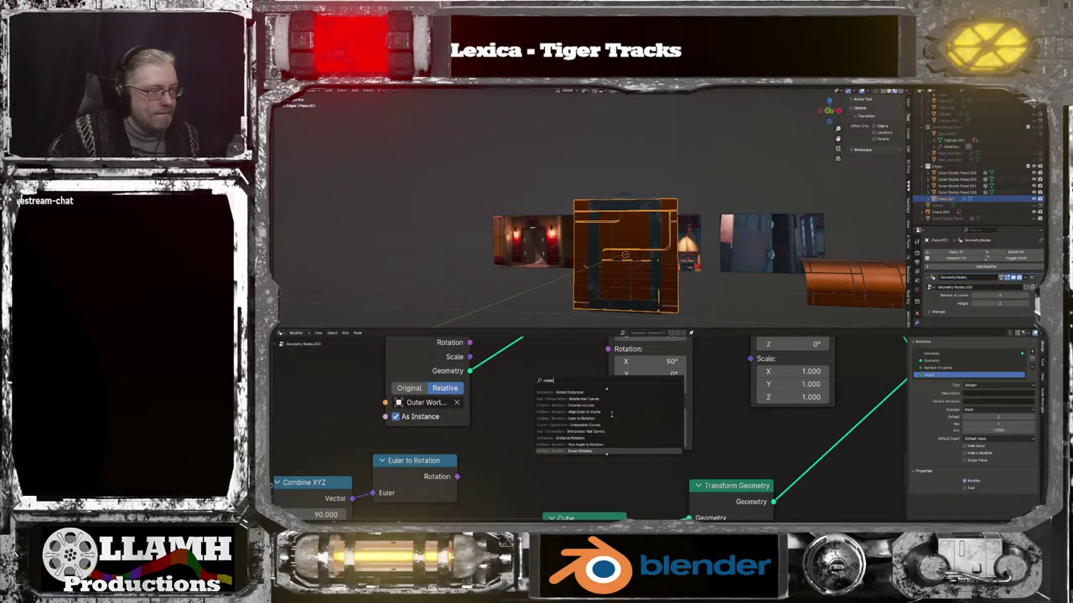
scroll(611, 414, "down", 2)
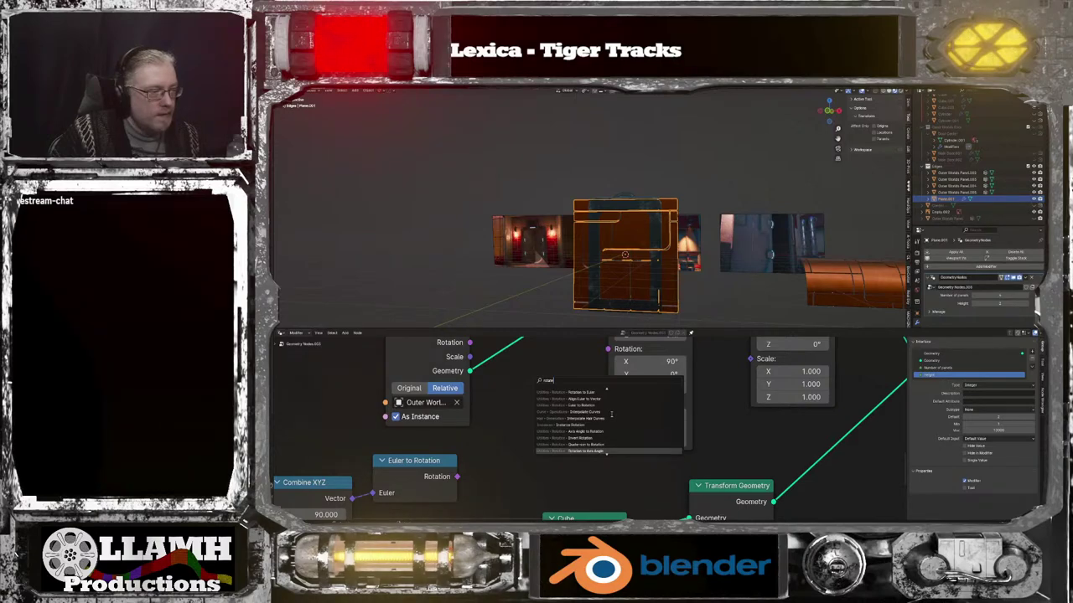
scroll(611, 414, "down", 2)
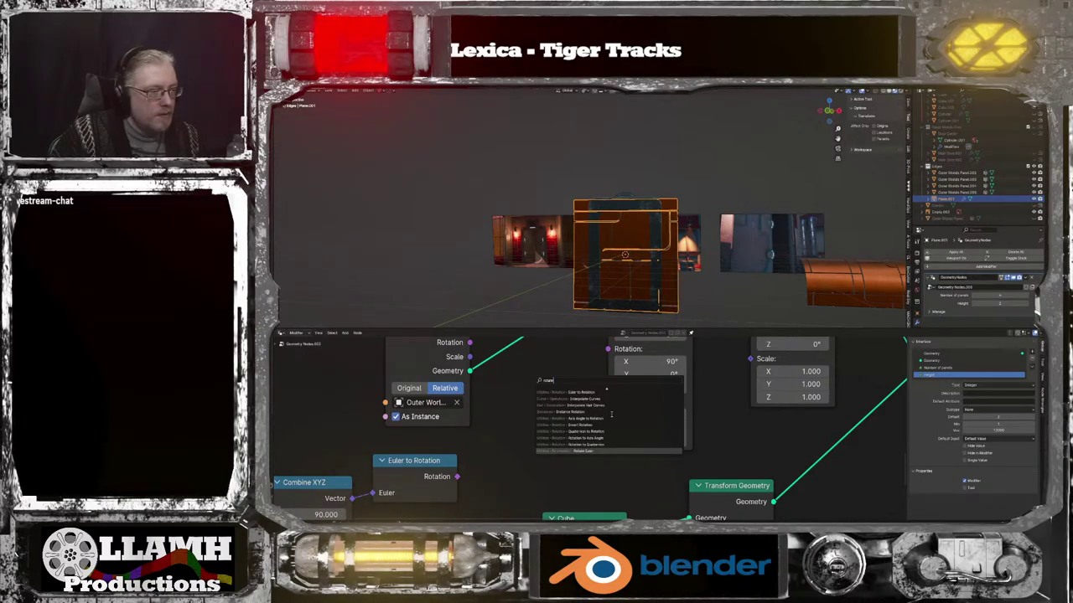
left_click(586, 451)
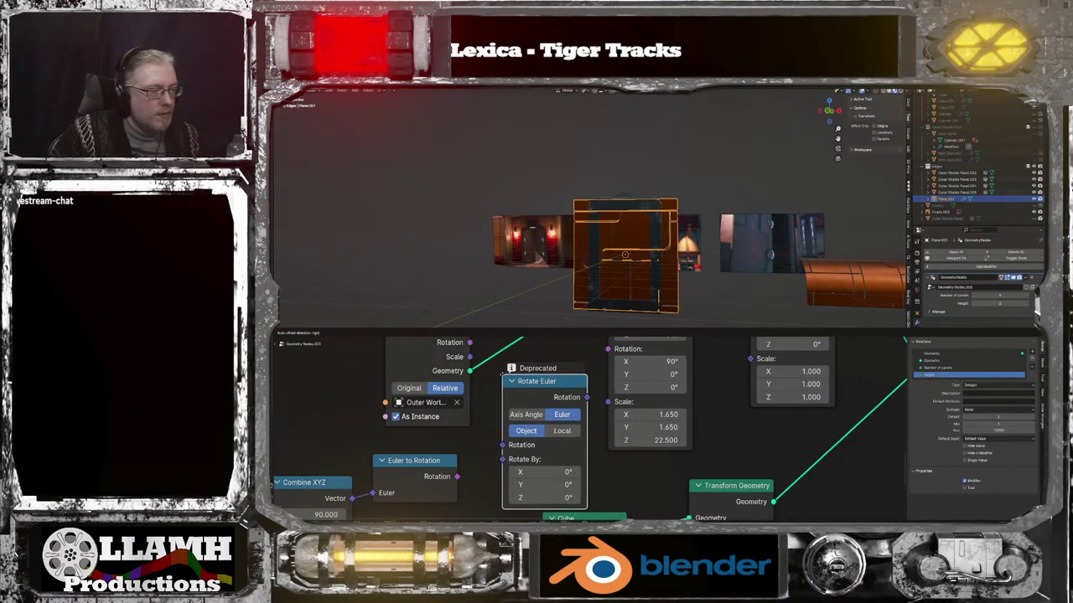
left_click(502, 374)
Try the Axis Angle, Euler and Local options on the Rotate Euler node, and delete the node
left_click(526, 414)
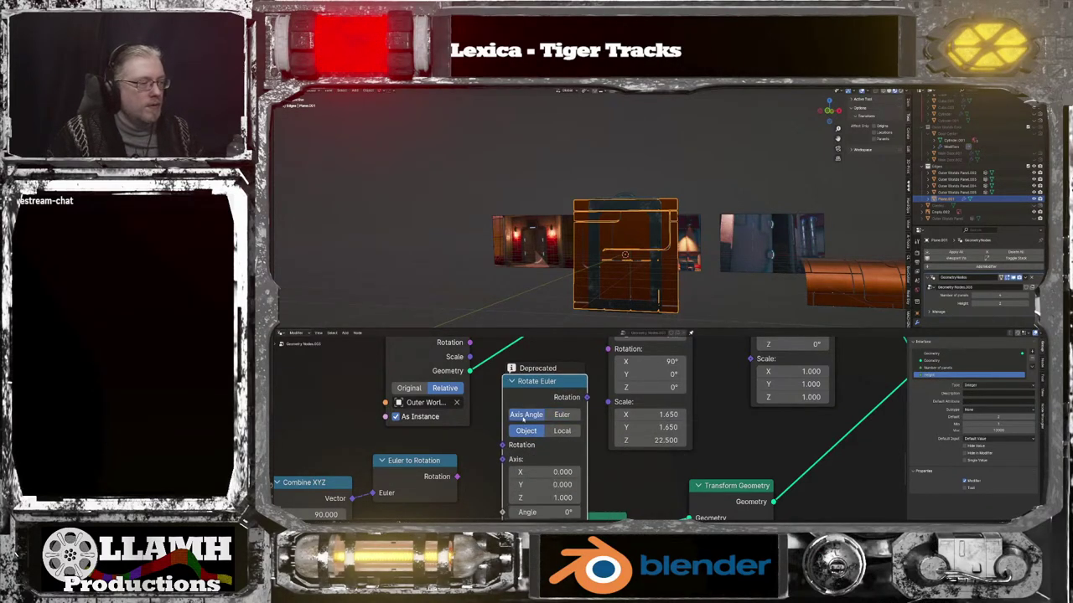
left_click(562, 414)
left_click(561, 431)
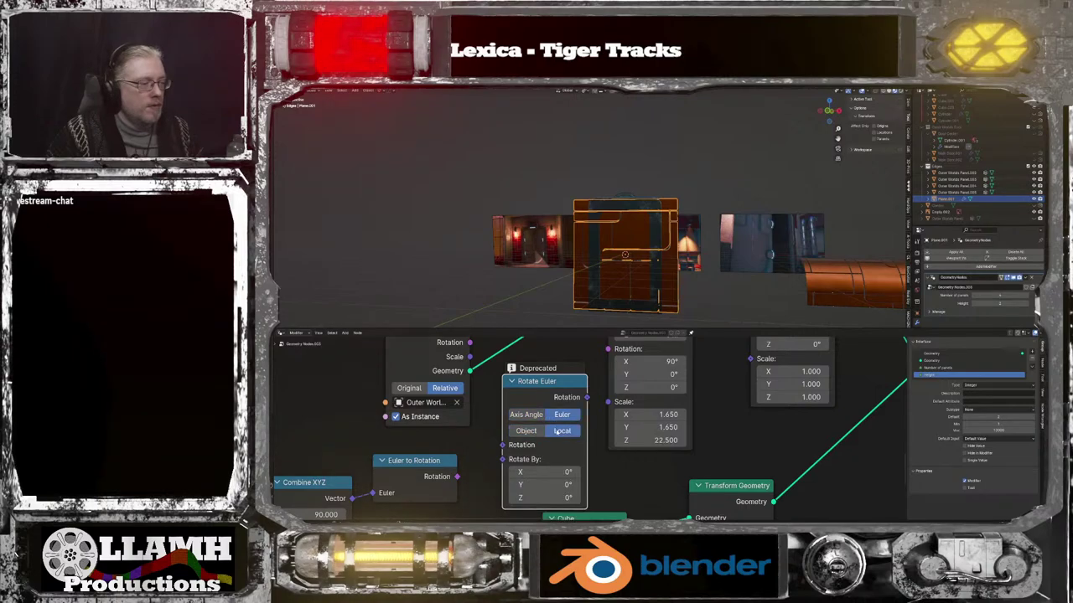
key("x")
Move the panel Transform Geometry node closer to Object Info, and delete the Euler to Rotation node
scroll(578, 428, "down", 2)
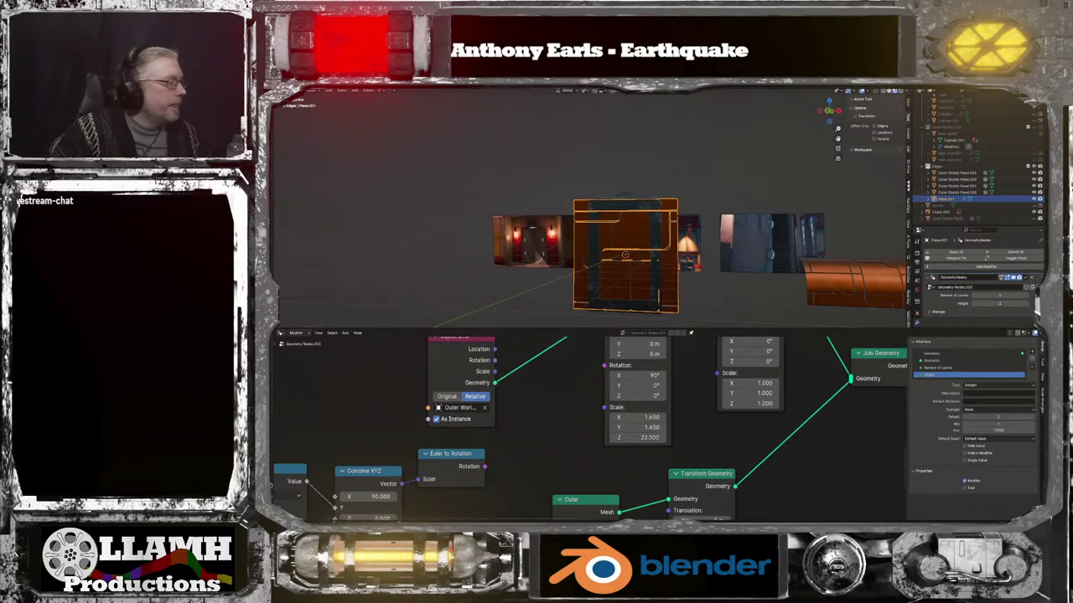
scroll(587, 402, "down", 4)
middle_click_drag(587, 402, 537, 462)
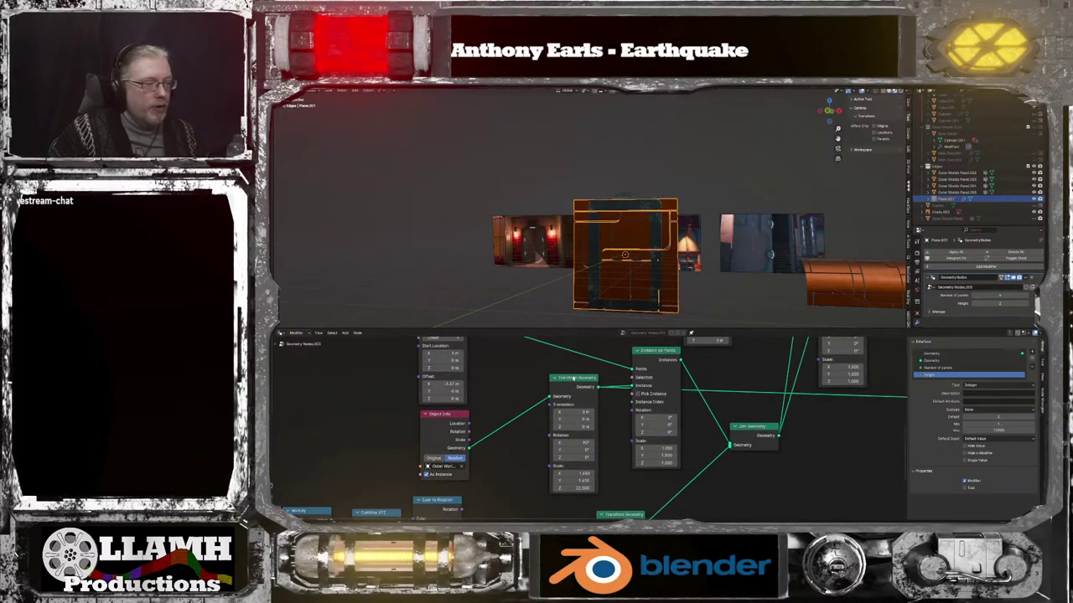
left_click_drag(568, 376, 541, 375)
left_click(509, 373)
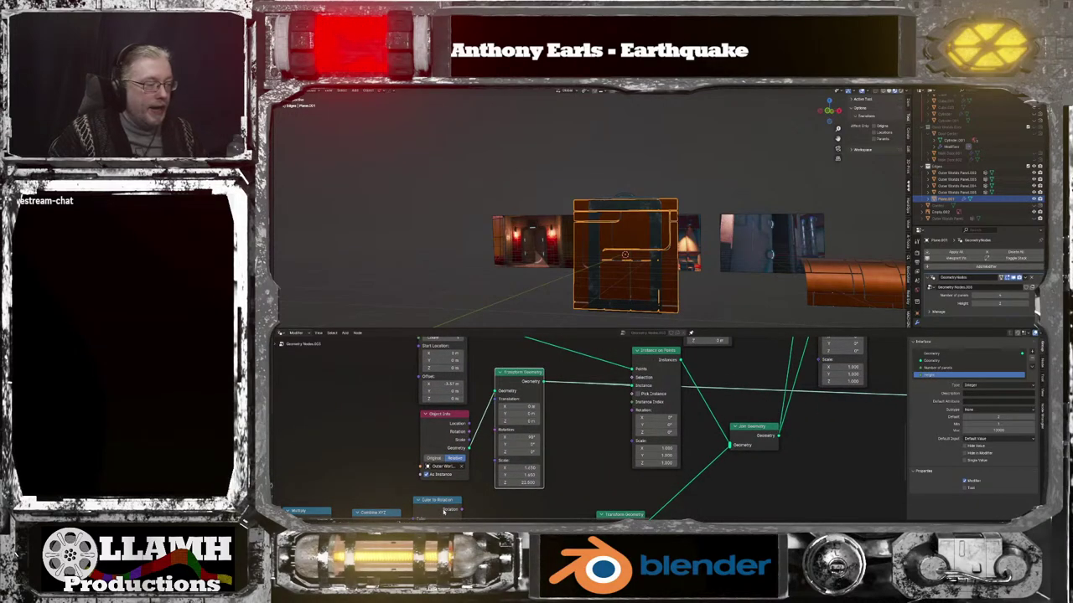
left_click(445, 507)
key("x")
Move the Random Value, Multiply and Combine XYZ nodes together to just below Object Info
scroll(361, 494, "down", 1)
middle_click_drag(360, 494, 418, 457)
left_click_drag(276, 432, 442, 503)
key("g")
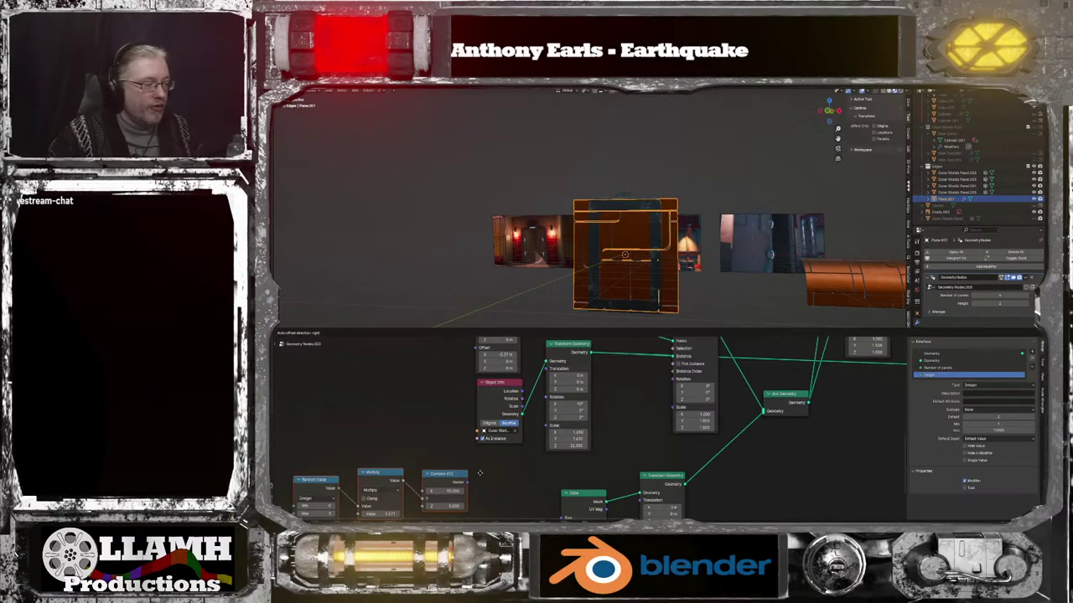
left_click(528, 469)
Set Combine XYZ's X to 0 and connect its Vector to the Rotation of the panel Instance on Points node
left_click(507, 484)
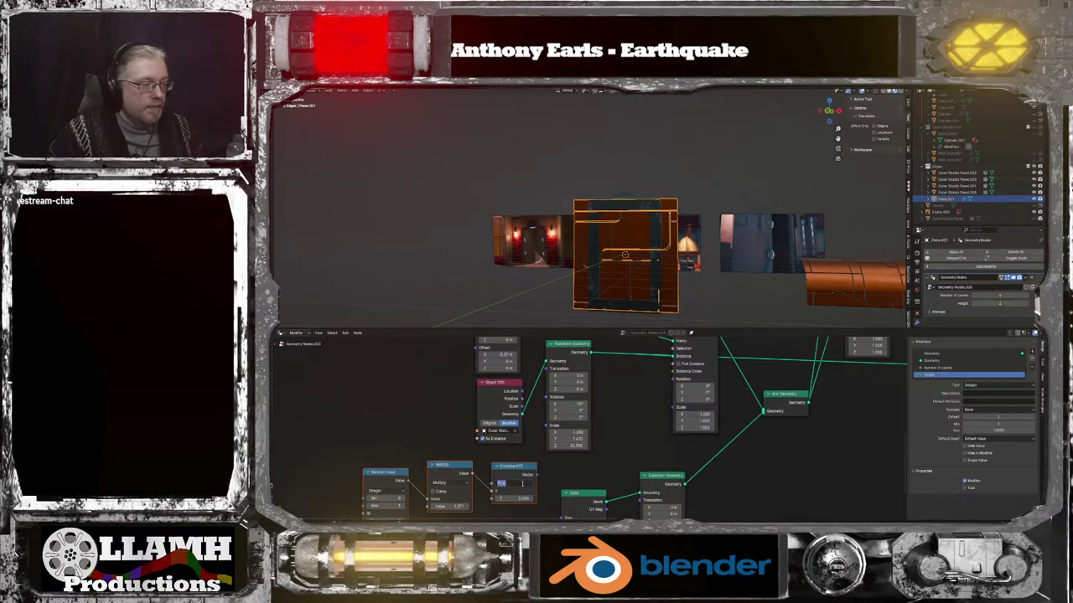
type("0")
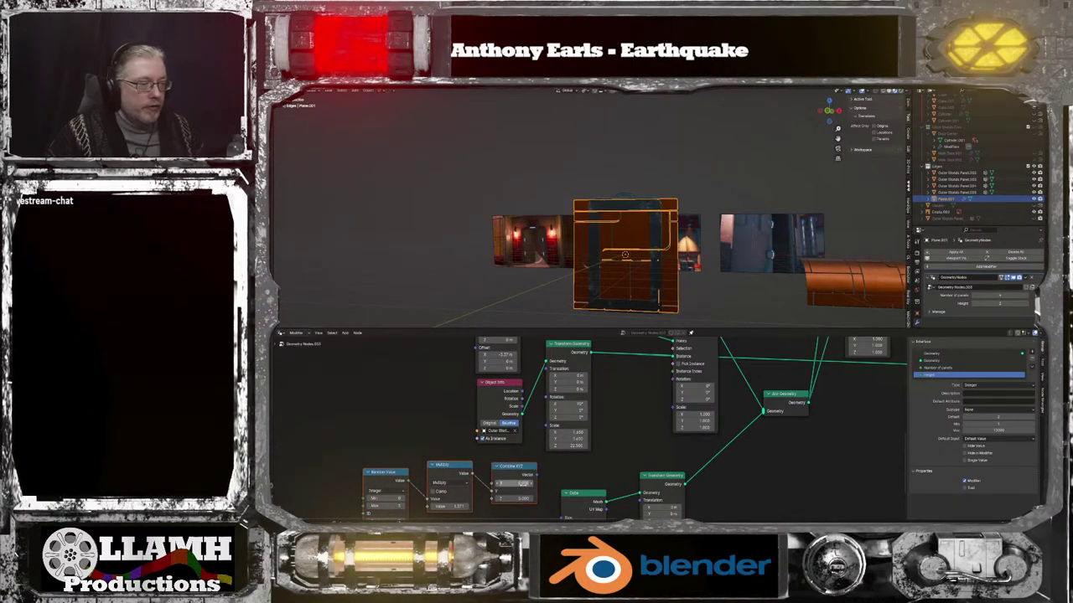
key("Return")
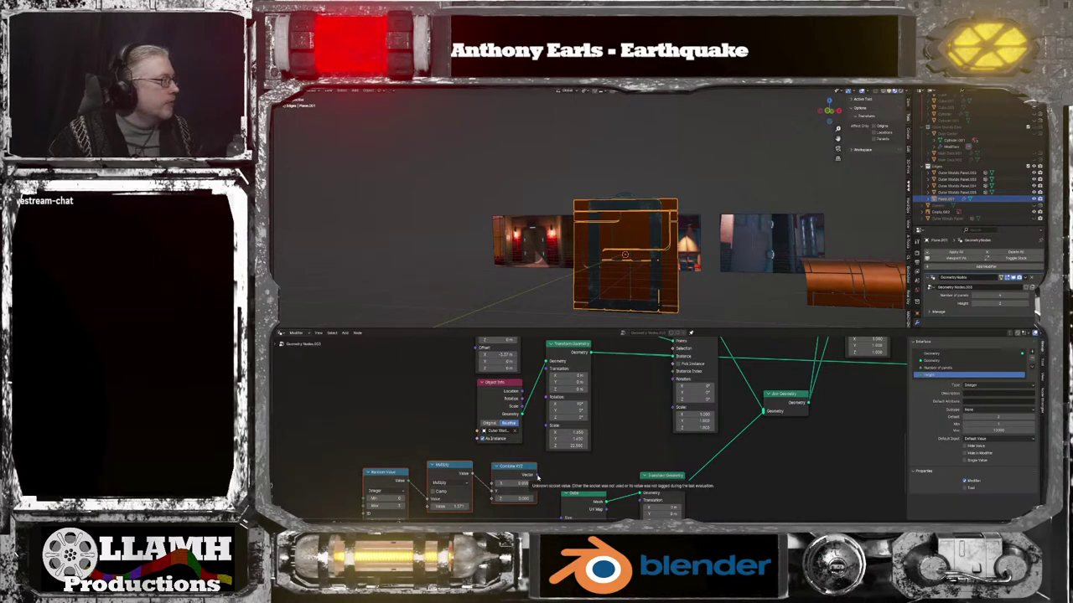
left_click_drag(538, 476, 671, 428)
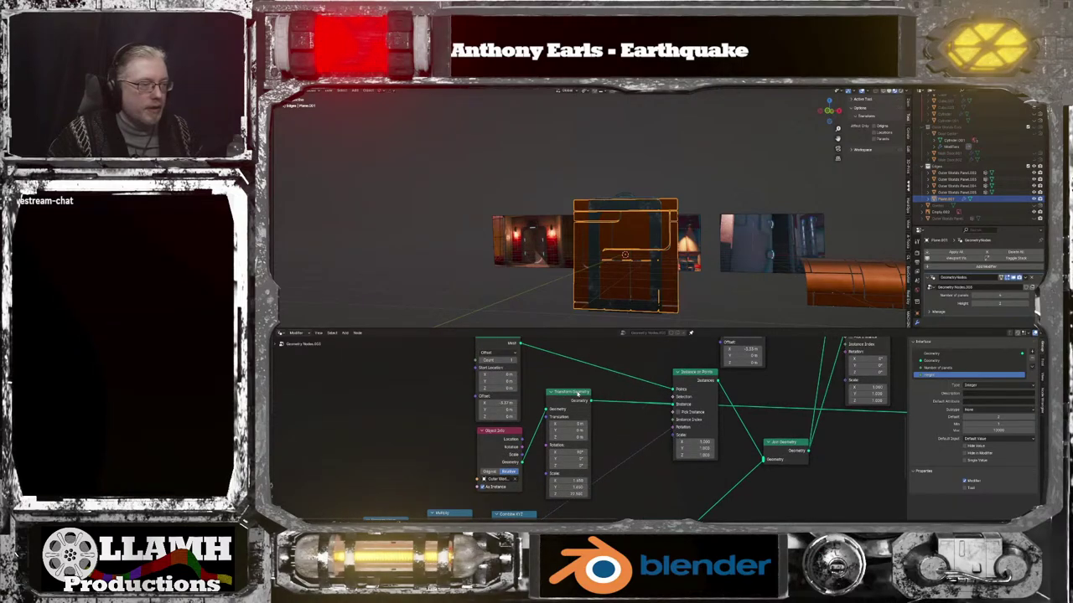
Nudge the panel Transform Geometry node, and connect Realize Instances' Geometry directly to the Group Output
left_click_drag(577, 393, 566, 376)
middle_click_drag(630, 434, 537, 439)
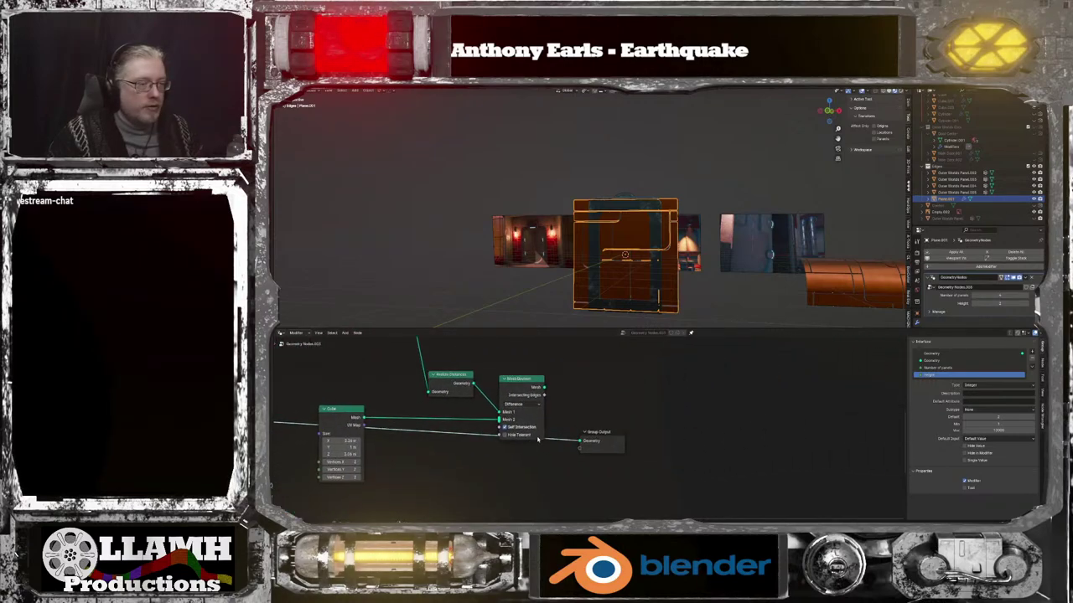
left_click_drag(474, 384, 580, 442)
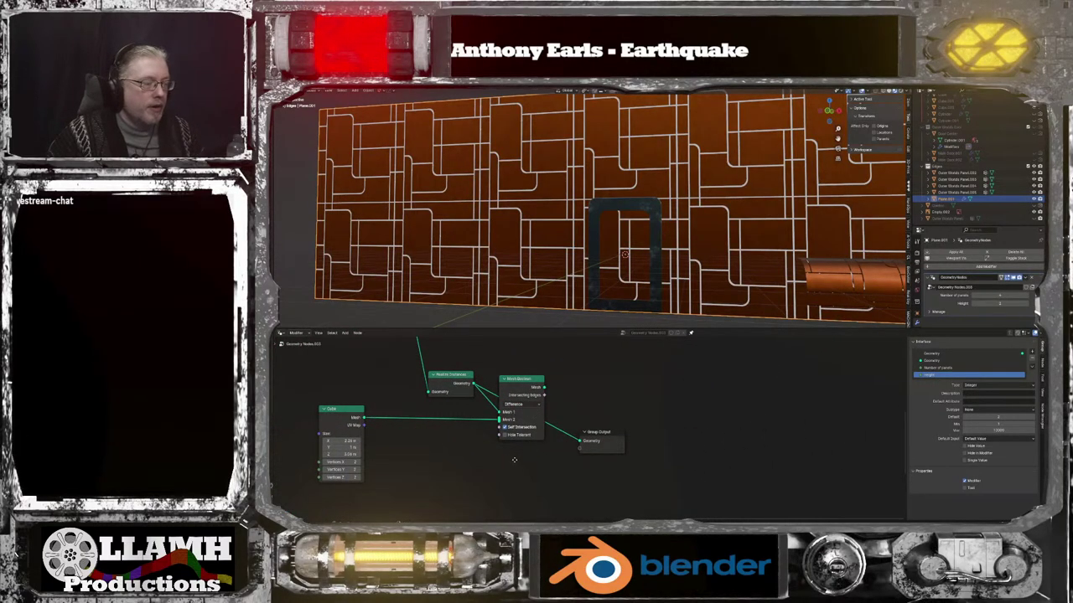
Shift the panel Instance on Points node back and insert a duplicate of it between the original and Join Geometry
middle_click_drag(514, 459, 584, 385)
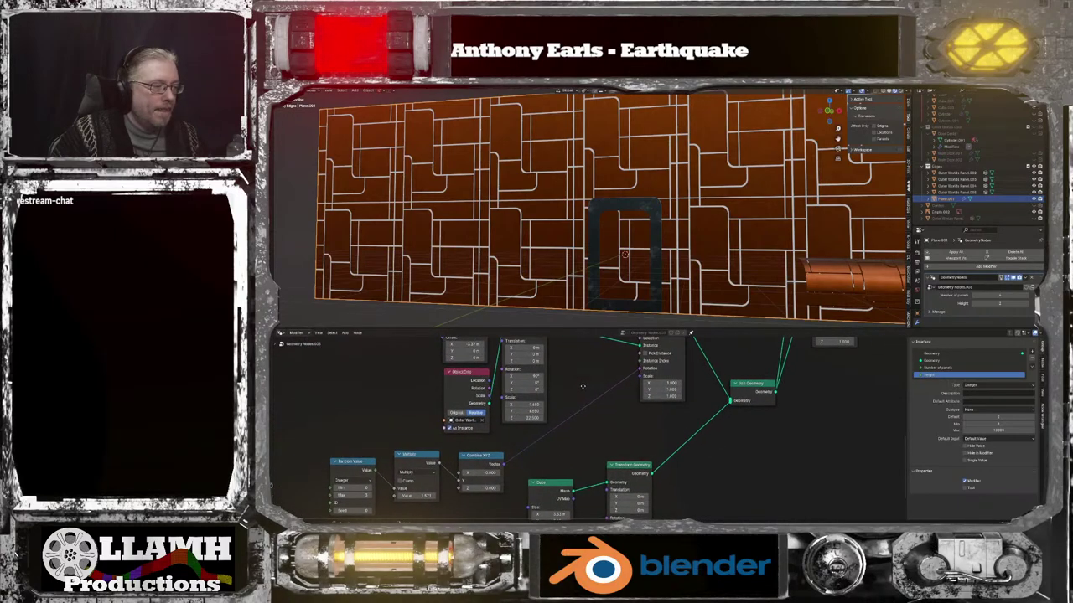
scroll(597, 446, "up", 2)
middle_click_drag(591, 453, 537, 364)
left_click_drag(616, 380, 542, 407)
key("shift+d")
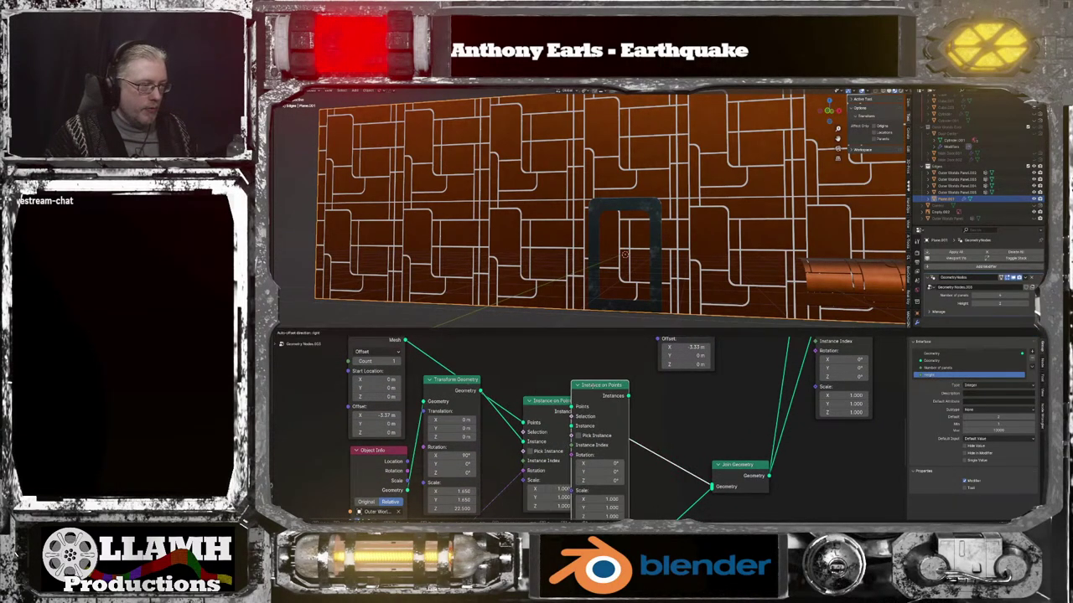
left_click(631, 383)
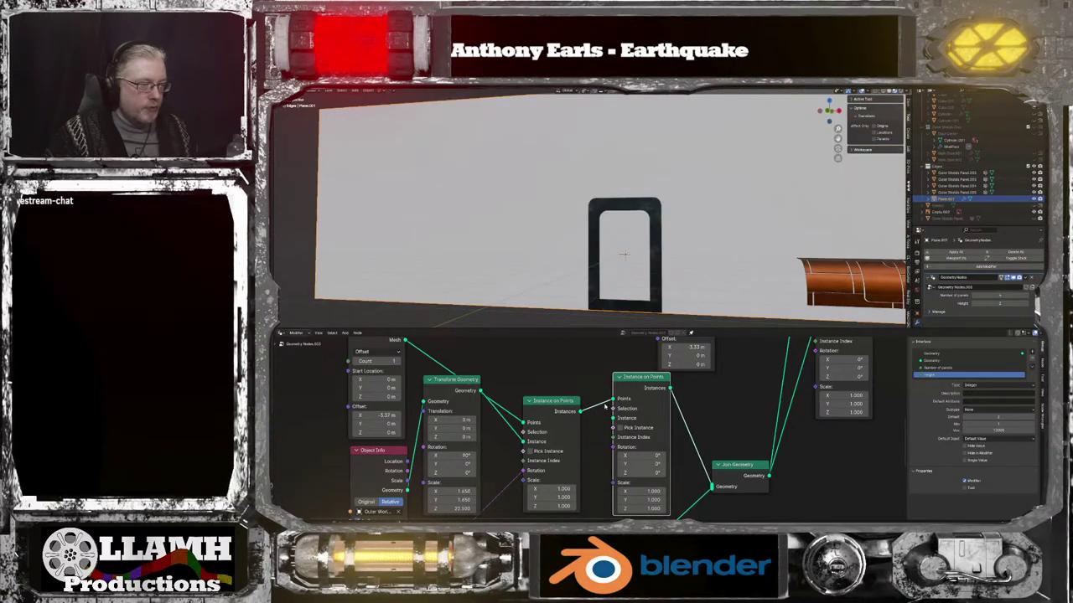
Feed the Mesh Line into the duplicated Instance on Points' Points, and the original node's Instances into its Instance socket
middle_click_drag(422, 363, 465, 420)
left_click_drag(450, 398, 657, 455)
left_click_drag(567, 479, 553, 400)
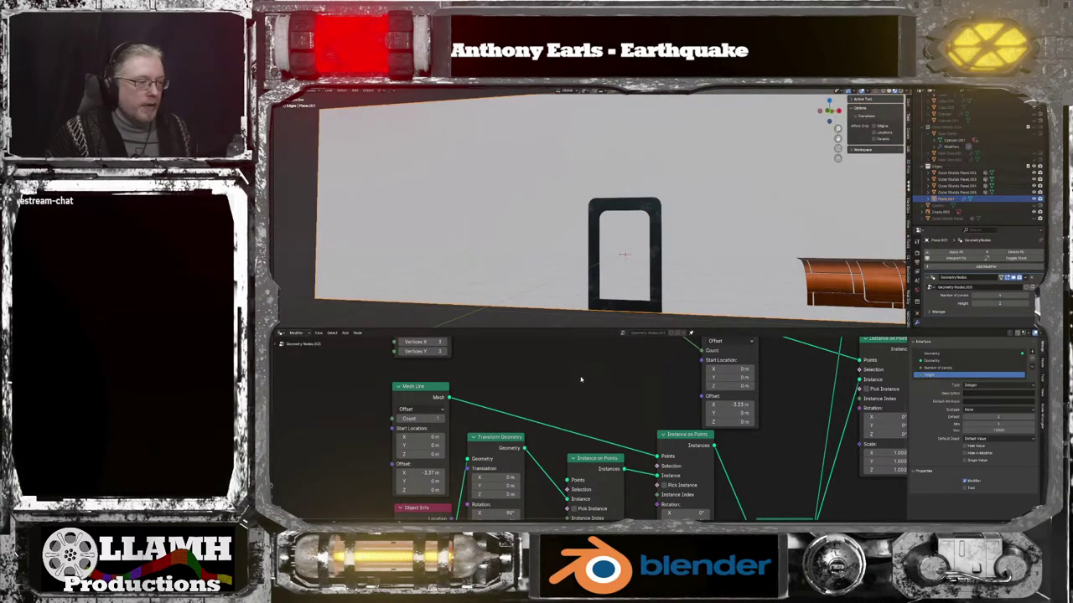
scroll(583, 388, "down", 1)
middle_click_drag(583, 388, 563, 510)
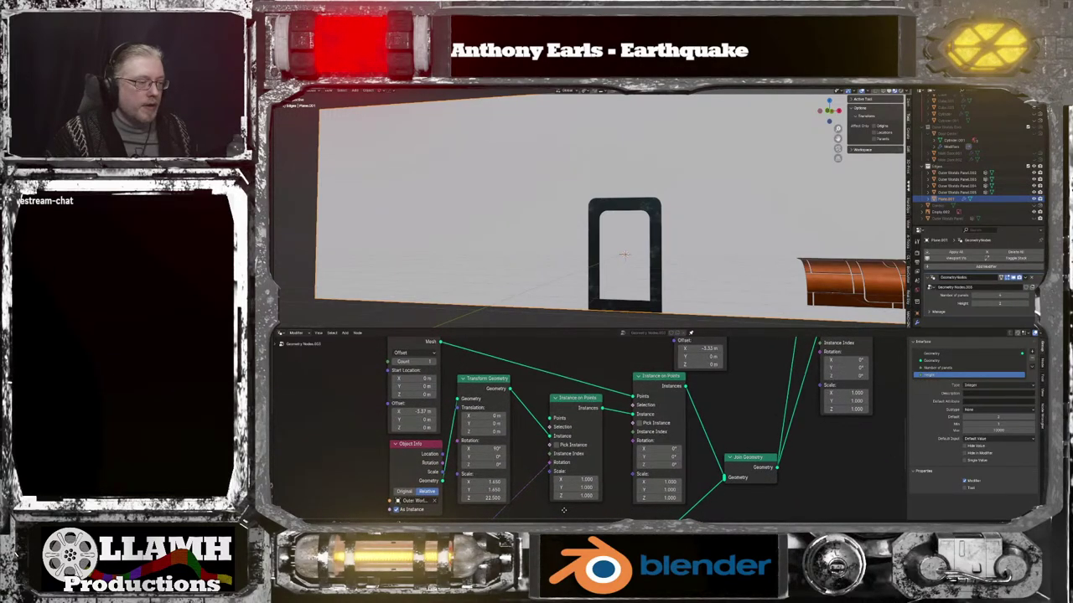
Isolate the panel branch by connecting the duplicated Instance on Points' Instances directly to the Group Output
middle_click_drag(541, 270, 603, 304)
scroll(603, 304, "down", 2)
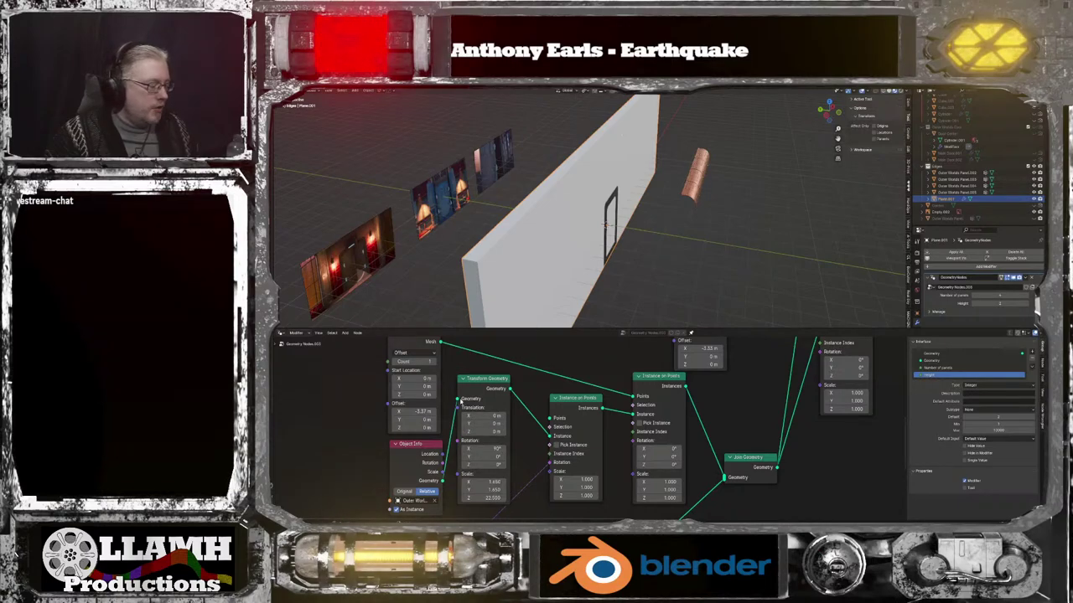
scroll(450, 362, "up", 1)
scroll(450, 362, "down", 1)
middle_click_drag(450, 362, 464, 389)
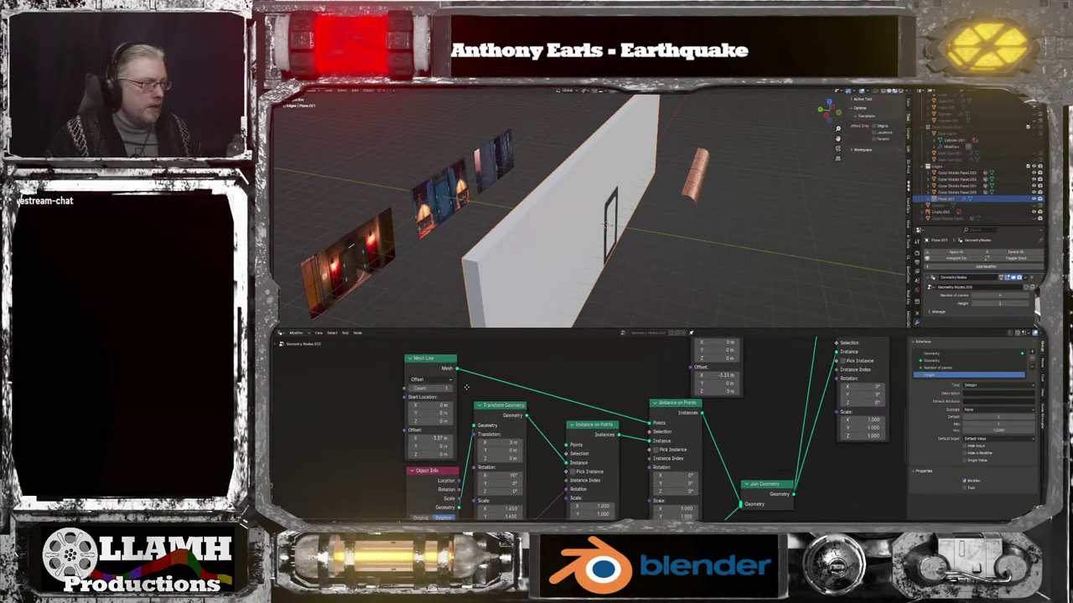
middle_click_drag(485, 280, 466, 256)
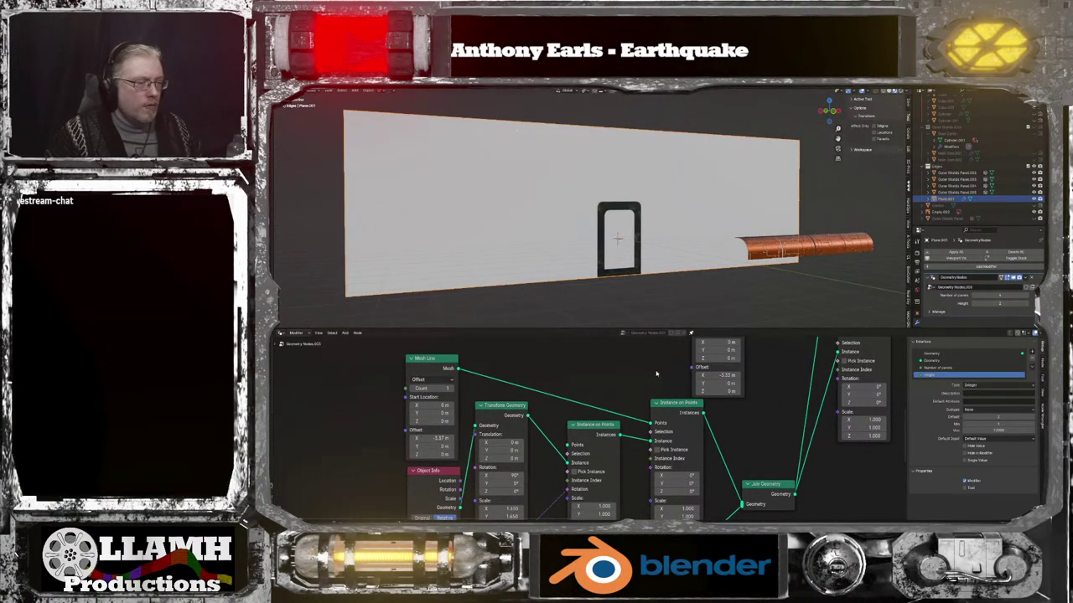
scroll(717, 439, "down", 3)
middle_click_drag(719, 440, 389, 438)
scroll(562, 417, "down", 1)
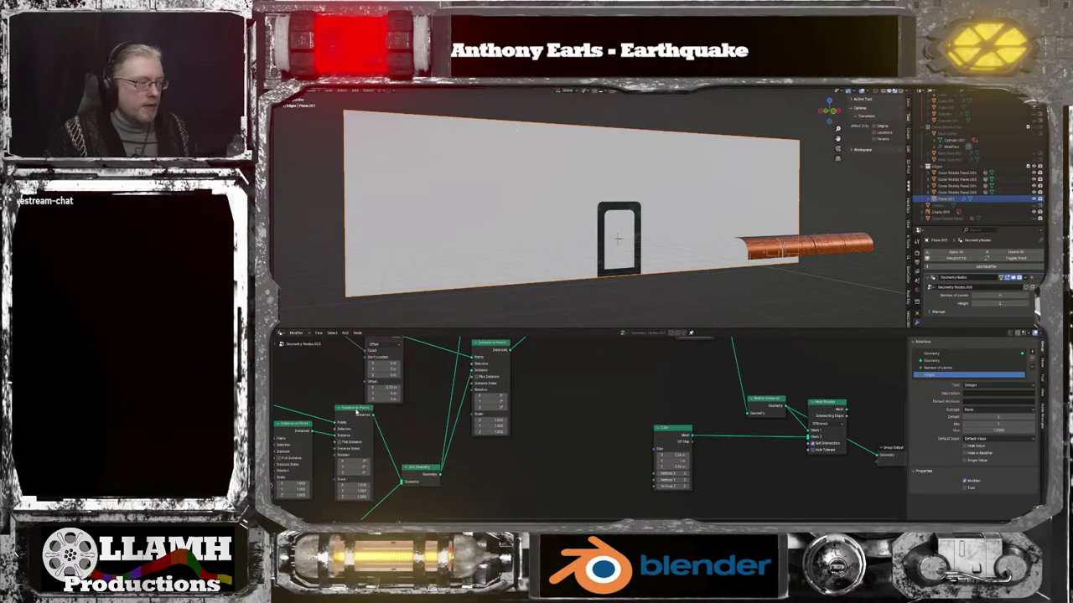
left_click(356, 411, "ctrl+shift")
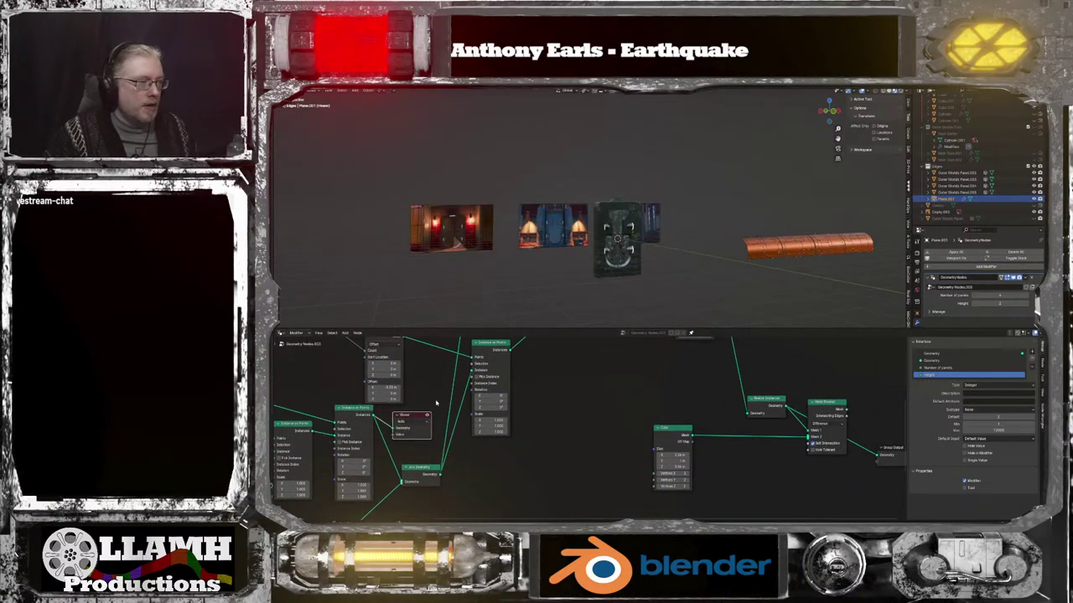
key("x")
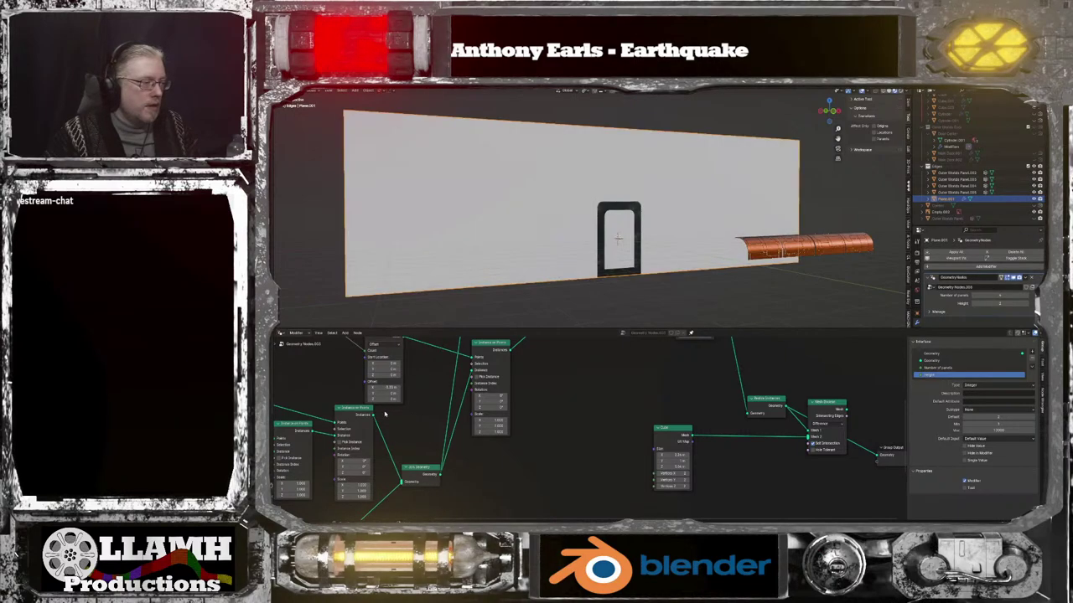
left_click_drag(374, 415, 882, 456)
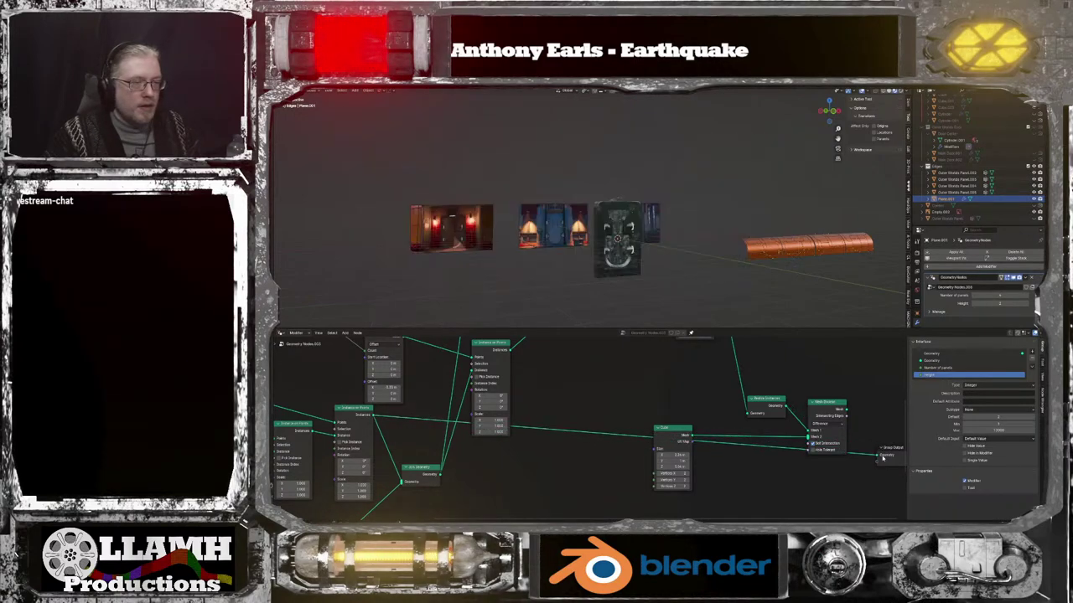
Move the Combine XYZ node closer to the first panel Instance on Points node
scroll(582, 194, "up", 4)
middle_click_drag(386, 467, 581, 406)
scroll(582, 407, "up", 4)
middle_click_drag(449, 459, 520, 469)
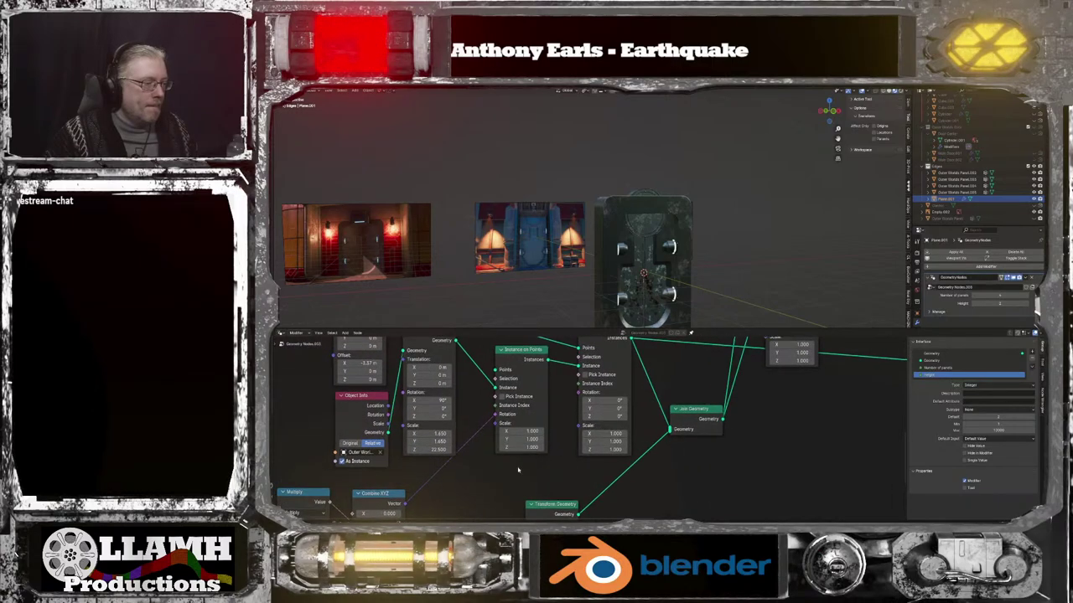
left_click_drag(406, 494, 450, 476)
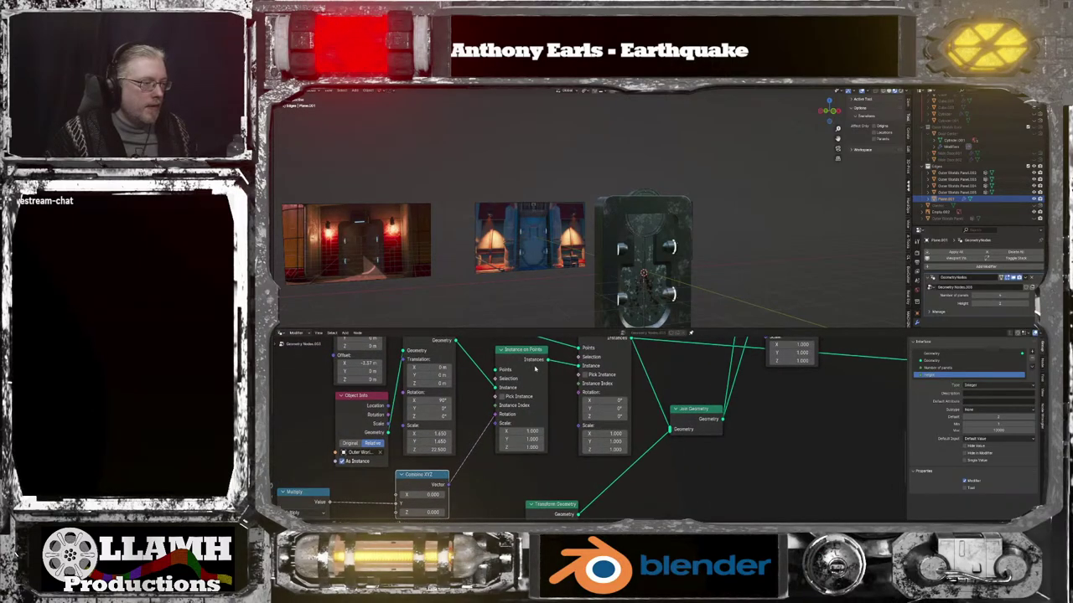
Preview the first panel Instance on Points node with a Viewer, inspect it in the viewport, and undo the Viewer
left_click(530, 355, "ctrl+shift")
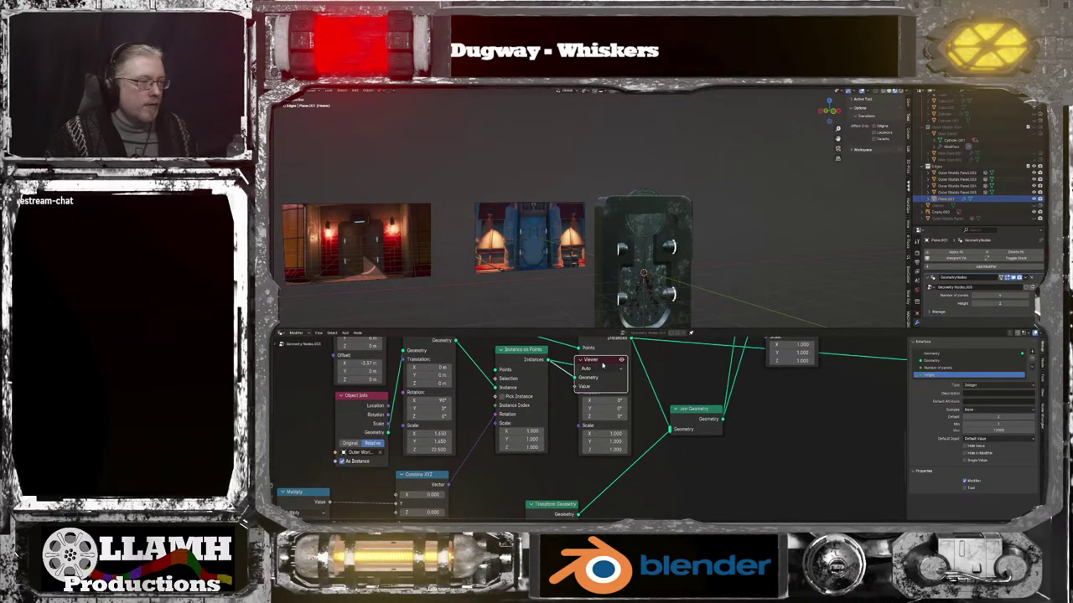
middle_click_drag(607, 310, 615, 305)
middle_click_drag(654, 315, 638, 324)
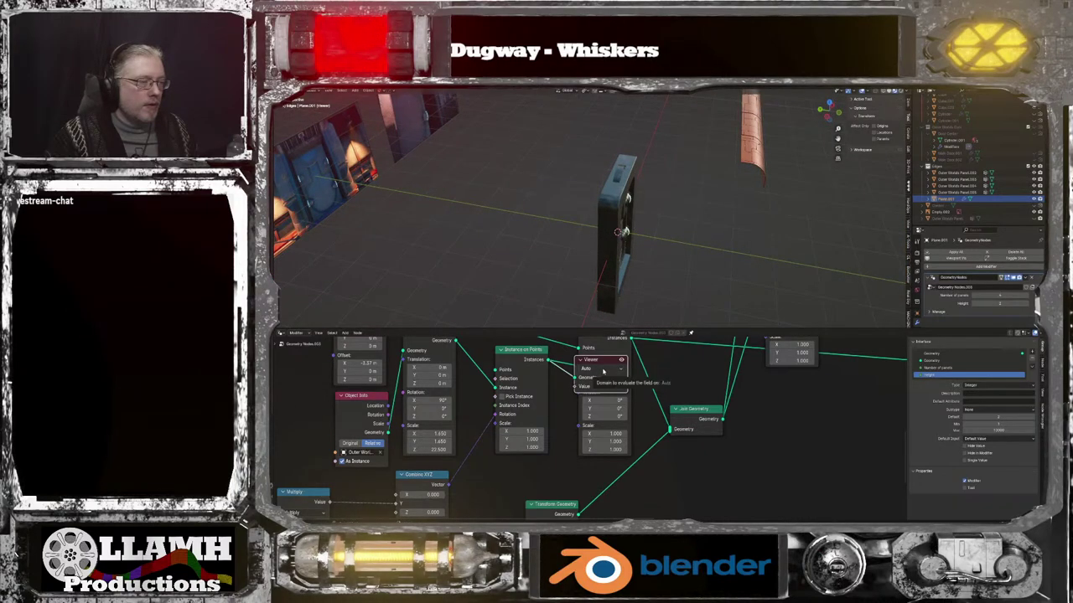
key("ctrl+z")
Try sending Transform Geometry directly to the second Instance on Points, with Combine XYZ driving Transform Geometry's Rotation, and undo the rotation link
middle_click_drag(561, 402, 557, 460)
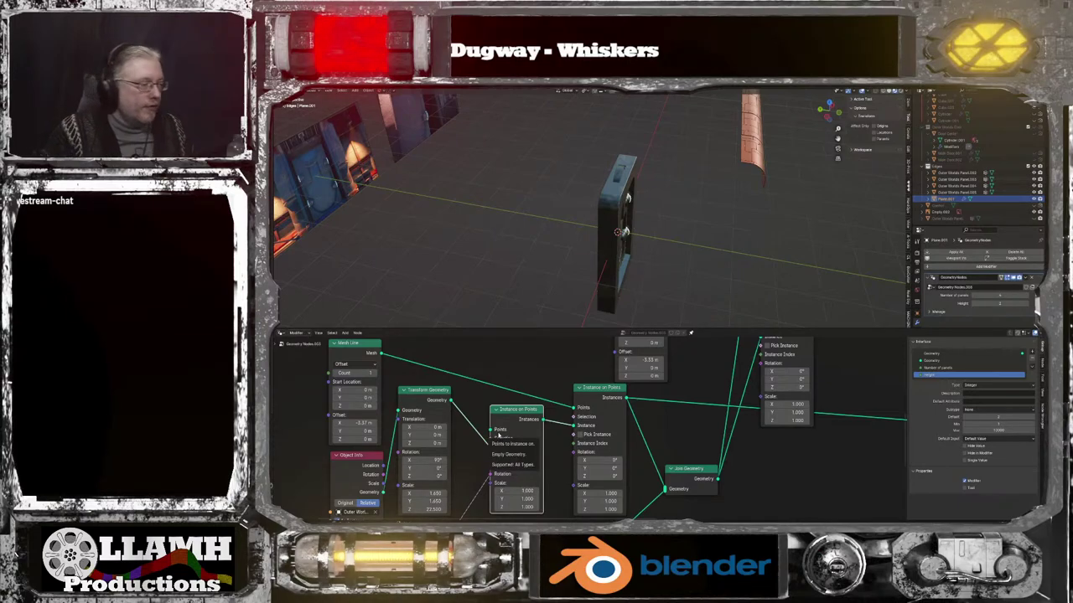
middle_click_drag(440, 407, 501, 364)
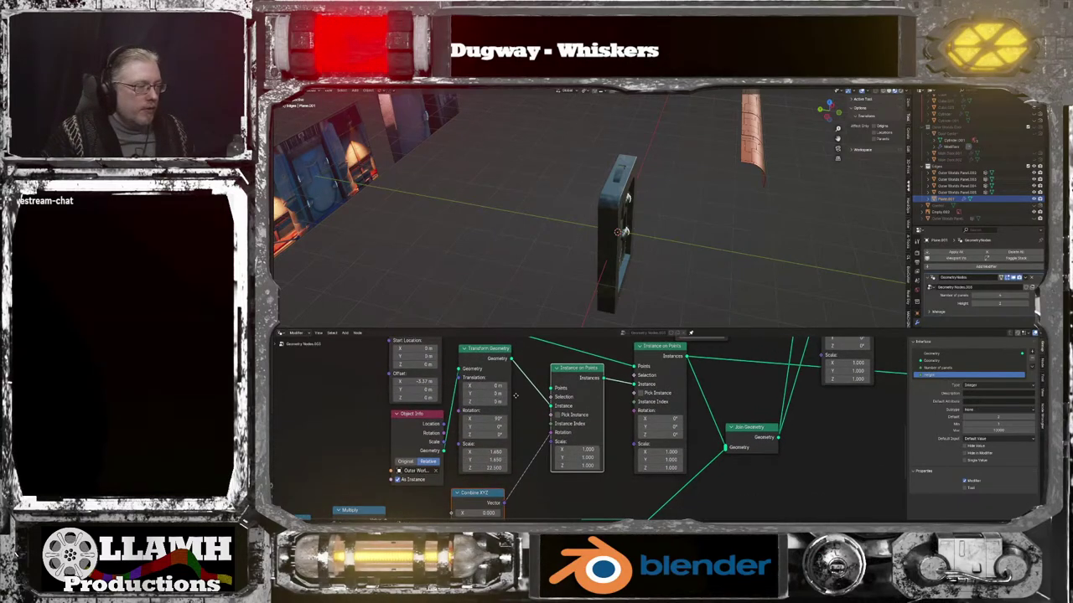
left_click_drag(630, 385, 634, 384)
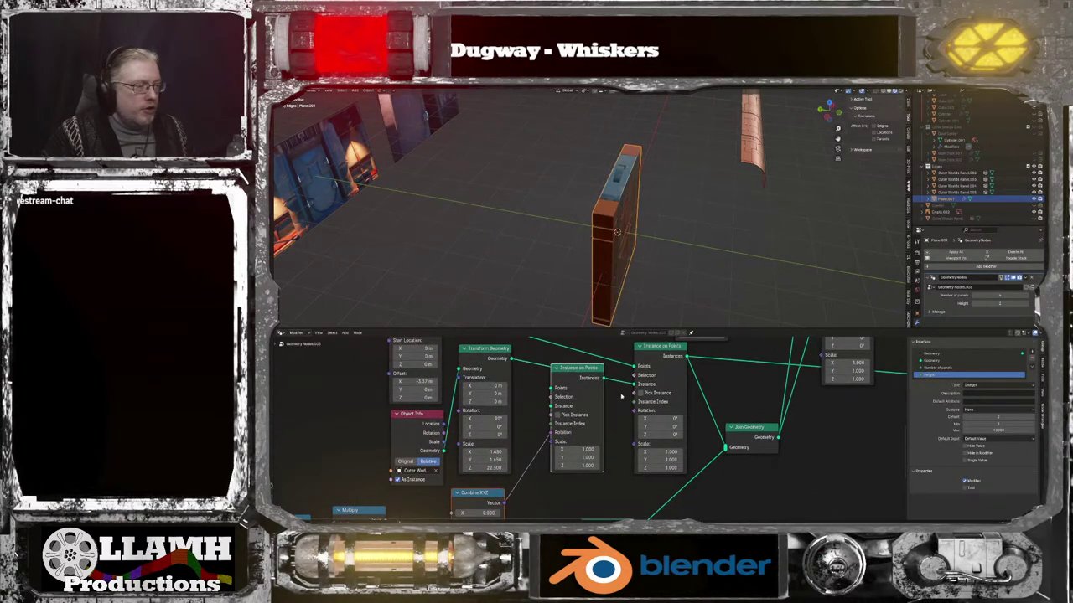
left_click_drag(551, 432, 537, 436)
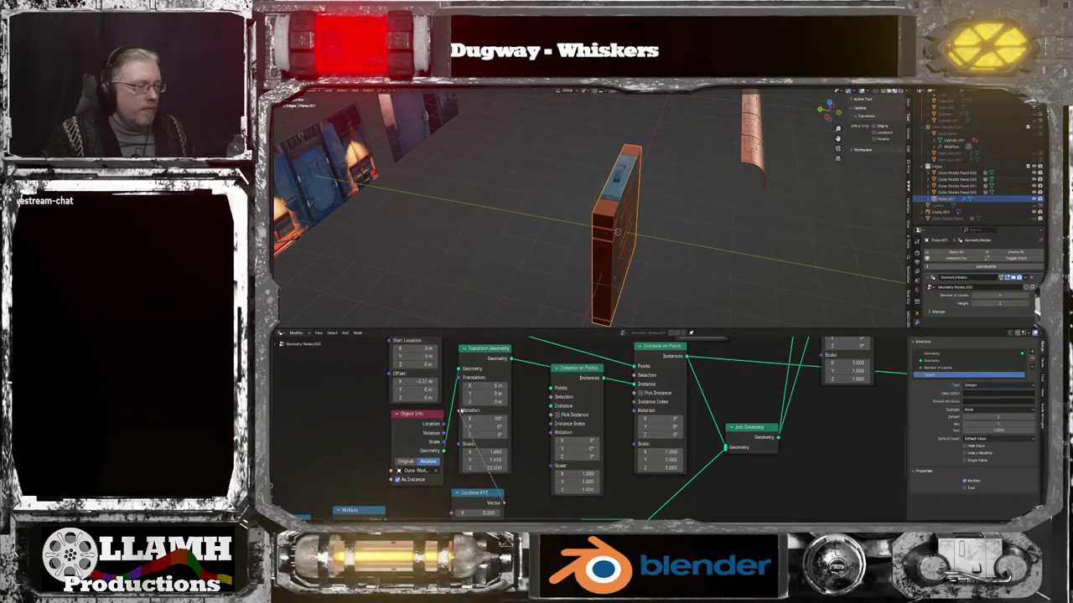
left_click_drag(459, 411, 461, 412)
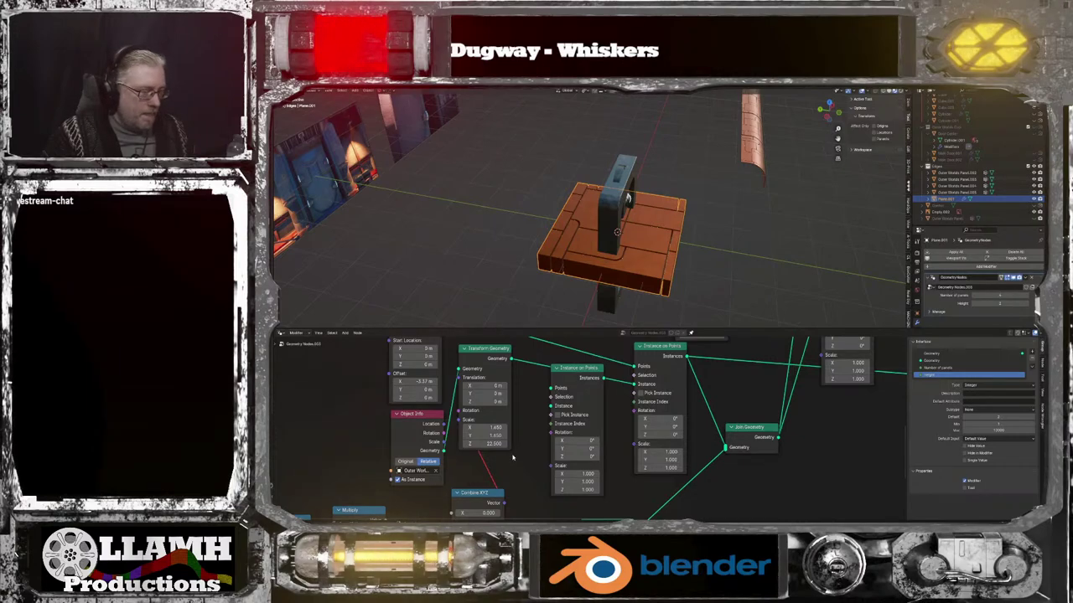
key("ctrl+z")
Move the Mesh Line node away from Transform Geometry and place a duplicate of it below the Grid node
middle_click_drag(509, 414, 538, 417)
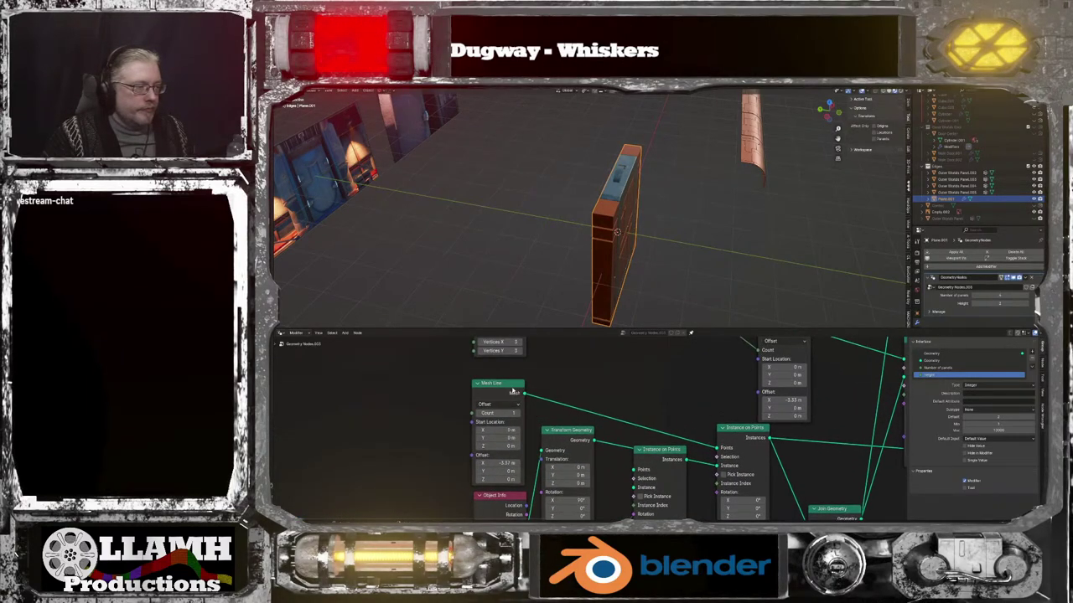
left_click_drag(512, 391, 647, 374)
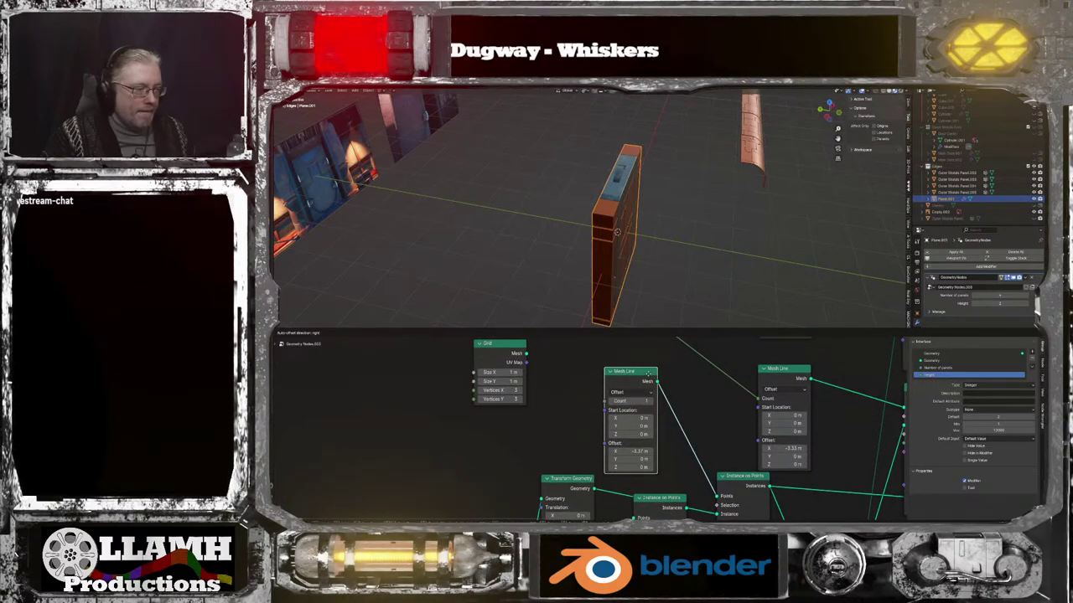
key("shift+d")
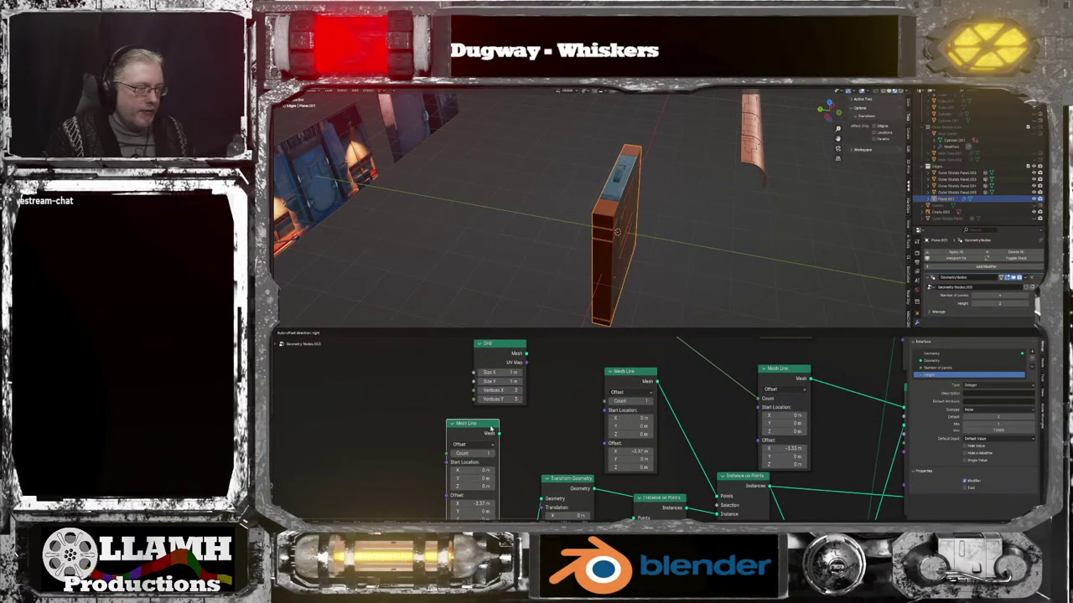
left_click(492, 429)
Set the duplicated Mesh Line's Offset X to 0 m and connect its Mesh to the first panel Instance on Points' Points
middle_click_drag(534, 444, 545, 400)
left_click(487, 459)
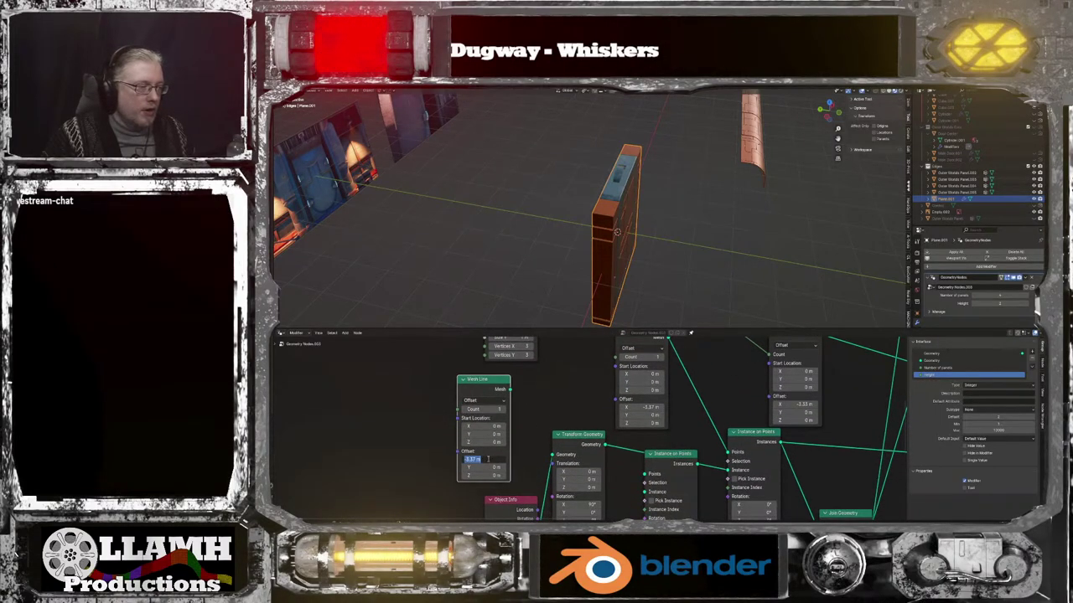
type("0")
key("Return")
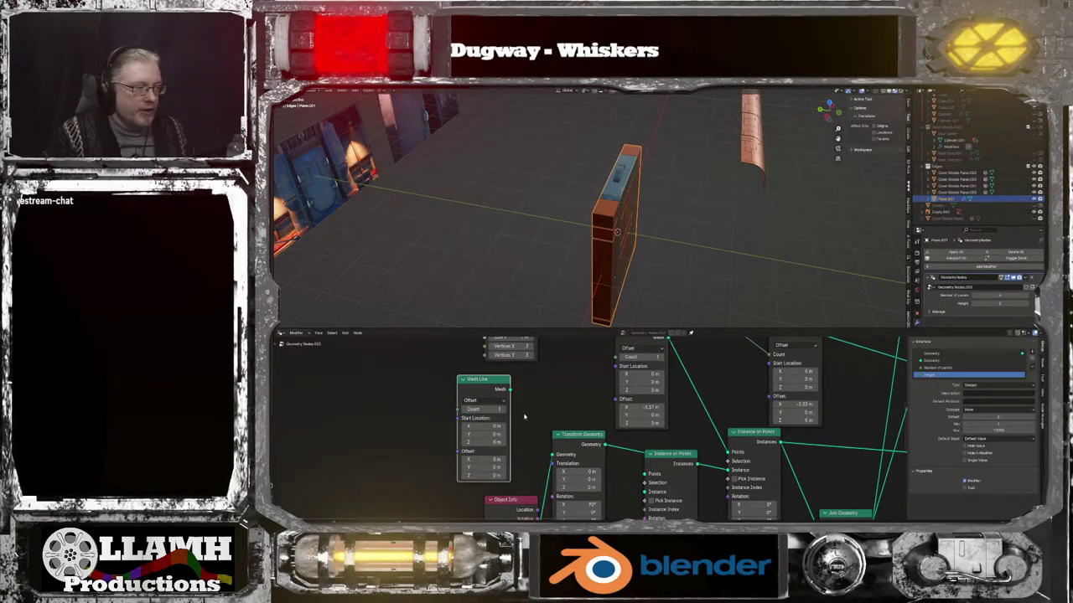
left_click_drag(521, 407, 647, 475)
middle_click_drag(638, 487, 637, 420)
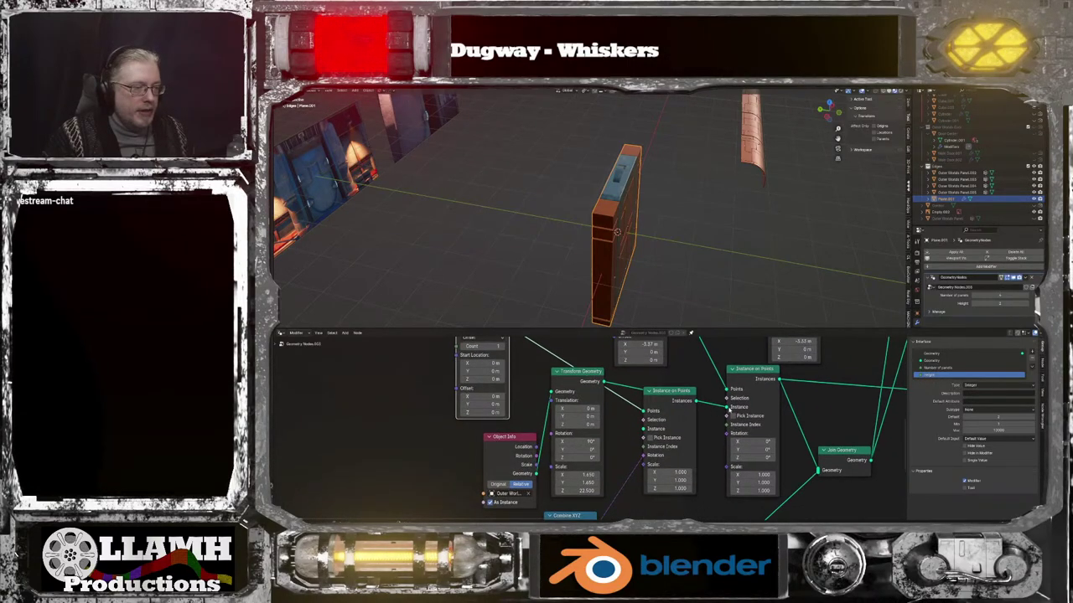
Route Transform Geometry into the first Instance on Points' Instance, and that node's Instances into the second node's Instance
left_click_drag(728, 409, 644, 429)
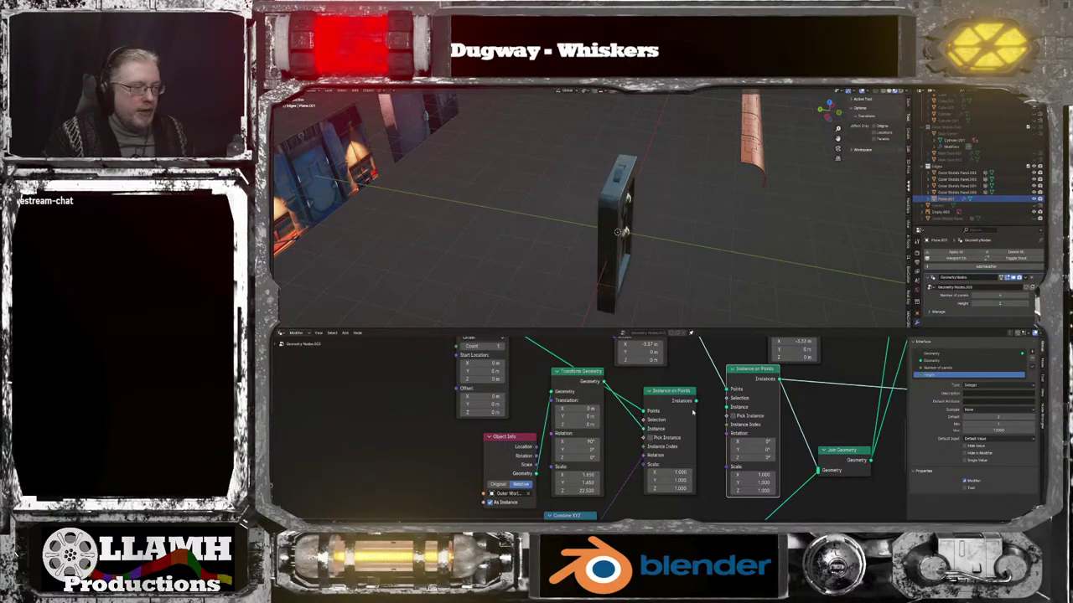
left_click_drag(696, 401, 726, 408)
middle_click_drag(709, 277, 664, 260)
Reconnect the Realize Instances Geometry output to the Group Output
middle_click_drag(689, 382, 642, 370)
scroll(615, 430, "down", 2)
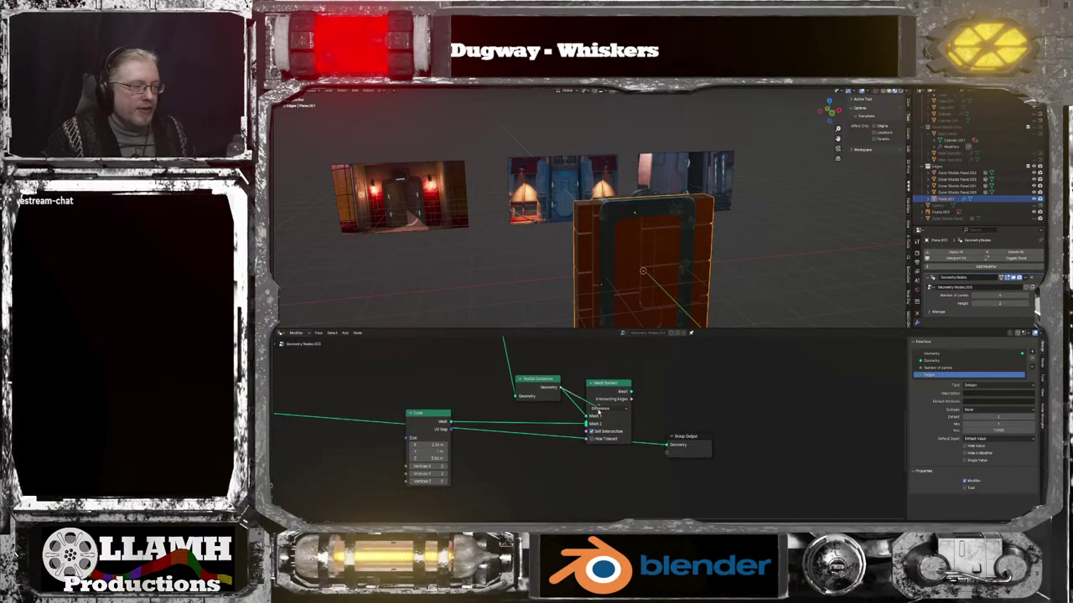
left_click_drag(665, 448, 668, 445)
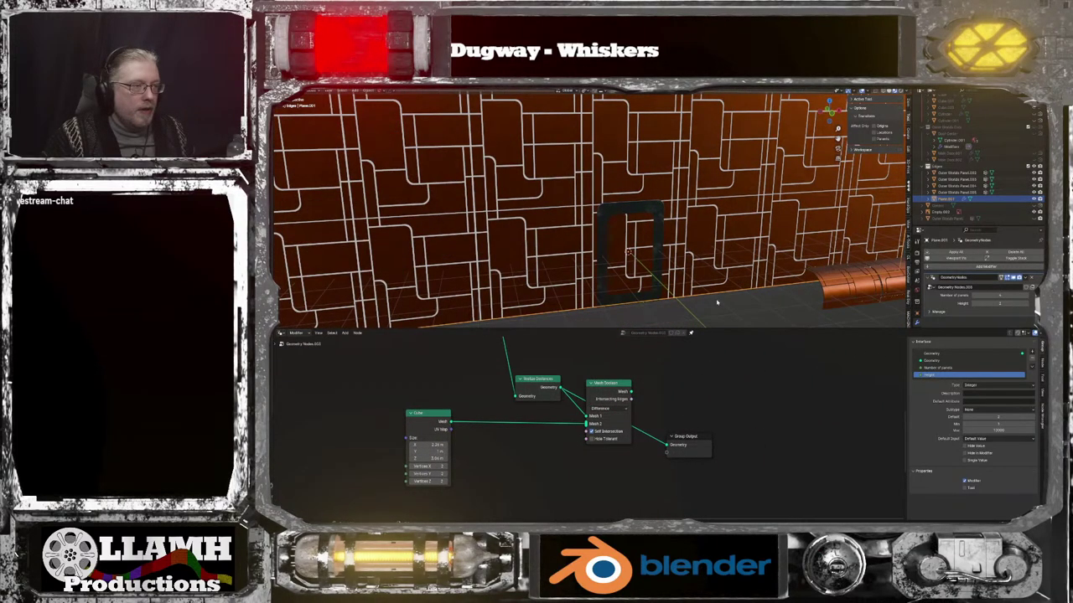
middle_click_drag(549, 420, 905, 520)
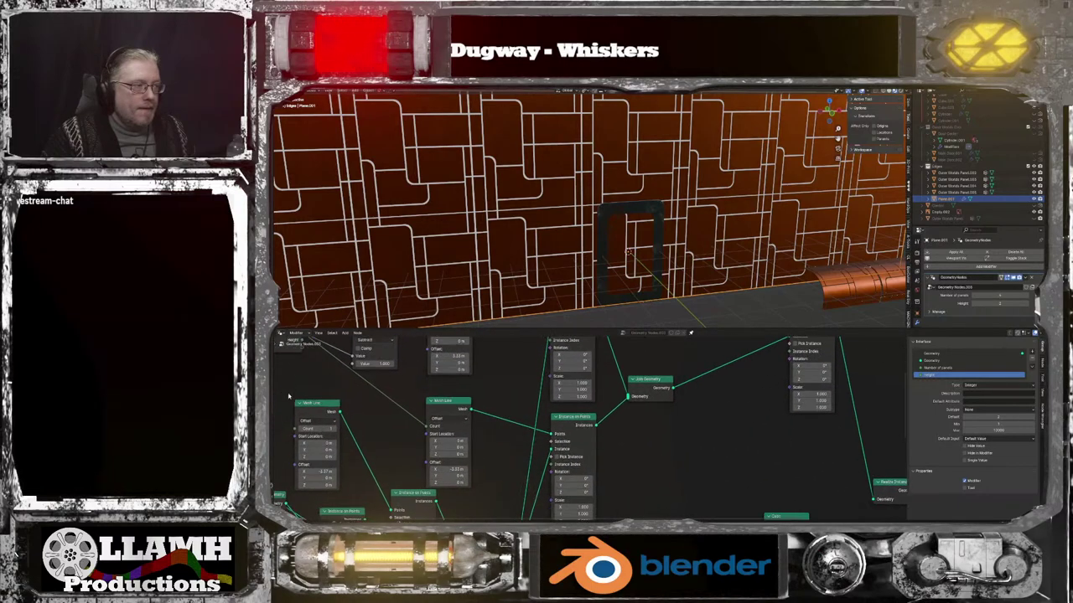
middle_click_drag(541, 394, 697, 307)
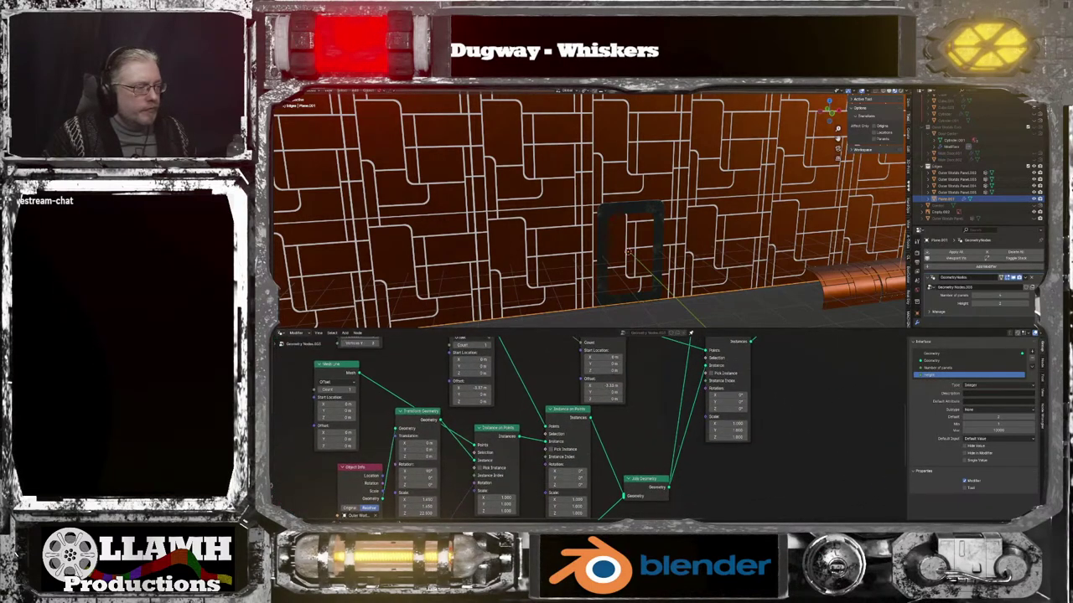
Space out the Object Info, panel Transform Geometry and neighbouring nodes feeding the first panel Instance on Points node
scroll(591, 447, "down", 2)
middle_click_drag(487, 475, 543, 416)
left_click_drag(444, 407, 386, 410)
left_click_drag(499, 366, 471, 373)
middle_click_drag(471, 372, 524, 431)
left_click_drag(486, 383, 454, 377)
middle_click_drag(578, 414, 586, 473)
middle_click_drag(595, 540, 585, 384)
scroll(572, 456, "up", 2)
mouse_move(494, 467)
left_mouse_down()
mouse_move(501, 478)
mouse_move(500, 456)
mouse_move(500, 469)
left_mouse_up()
middle_click_drag(469, 476, 553, 428)
scroll(549, 432, "up", 2)
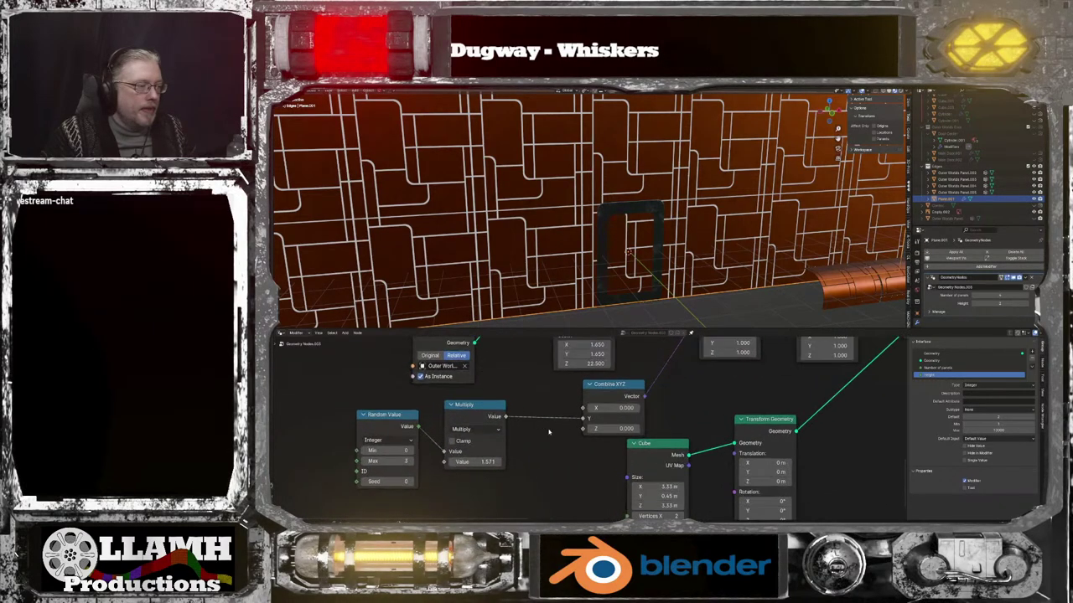
Set the Random Value node's Seed to 5 and inspect the whole panel wall
left_click(411, 482)
left_click(412, 482)
left_click(411, 482)
left_click(411, 482)
left_click(411, 482)
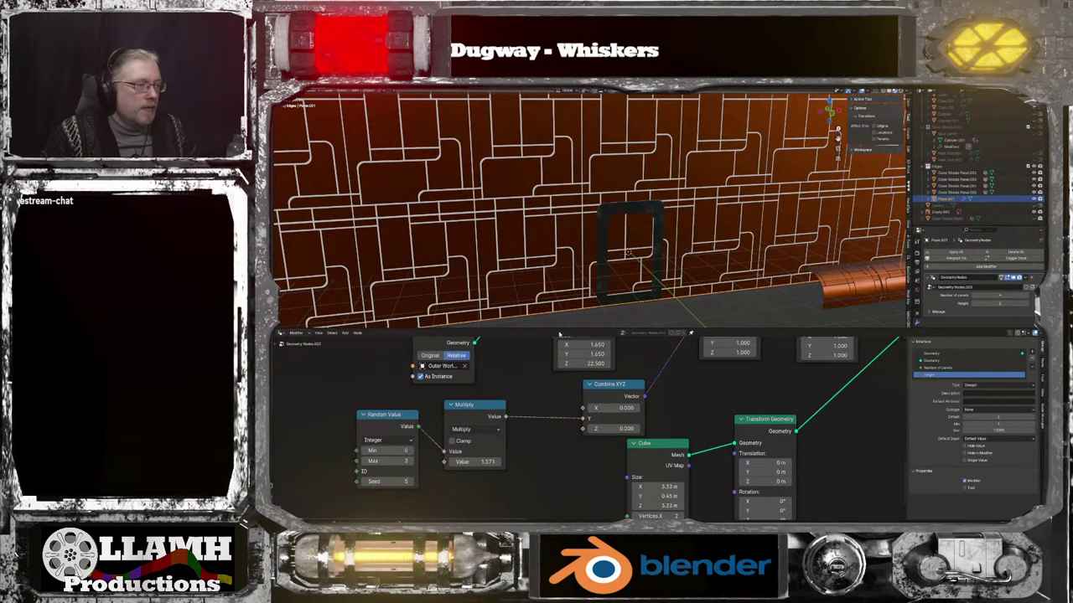
scroll(630, 260, "down", 4)
middle_click_drag(667, 252, 644, 271)
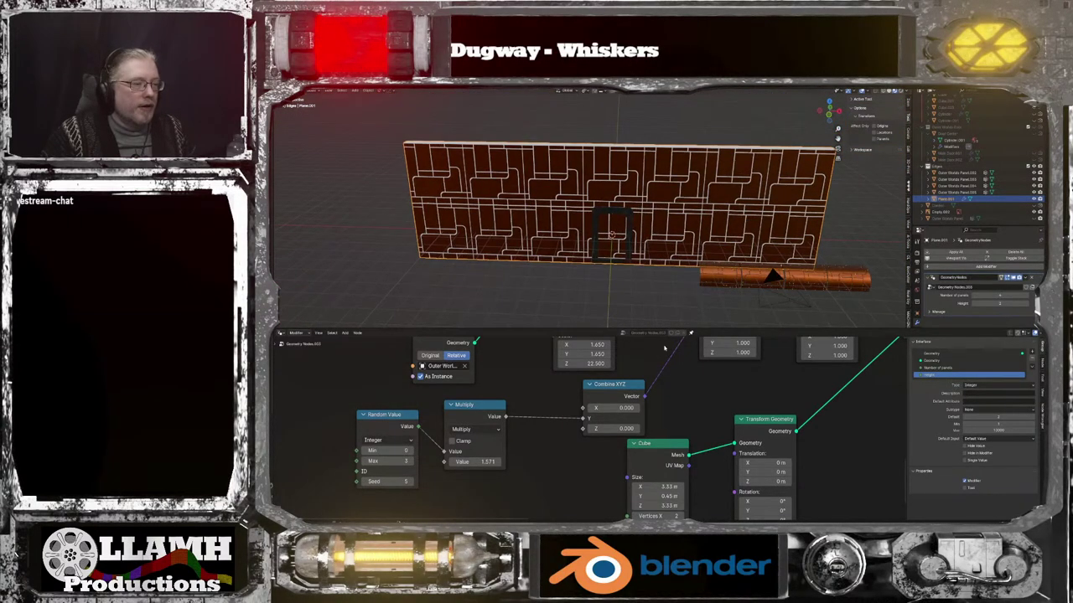
Try the Combine XYZ vector on the second Instance on Points node's Rotation, and return the link to the first node's Rotation
middle_click_drag(665, 348, 561, 436)
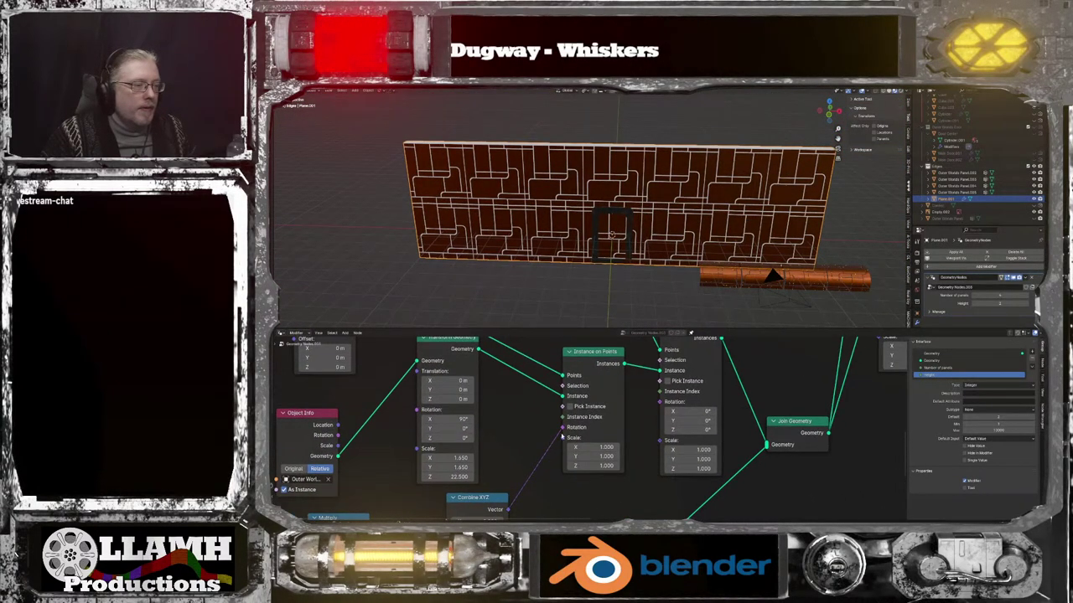
left_click_drag(562, 429, 656, 405)
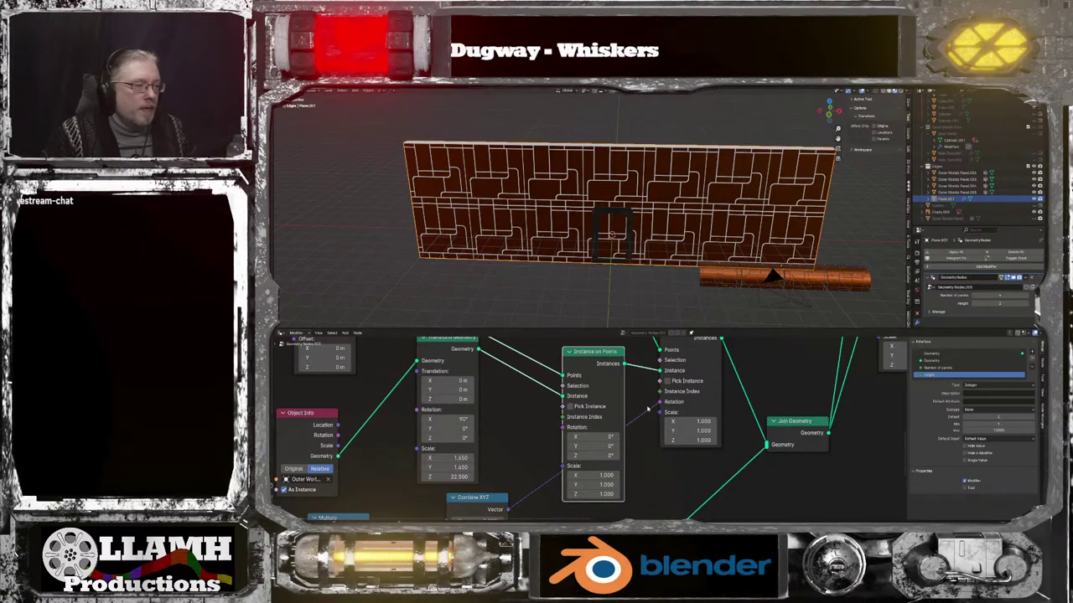
middle_click_drag(591, 446, 694, 431)
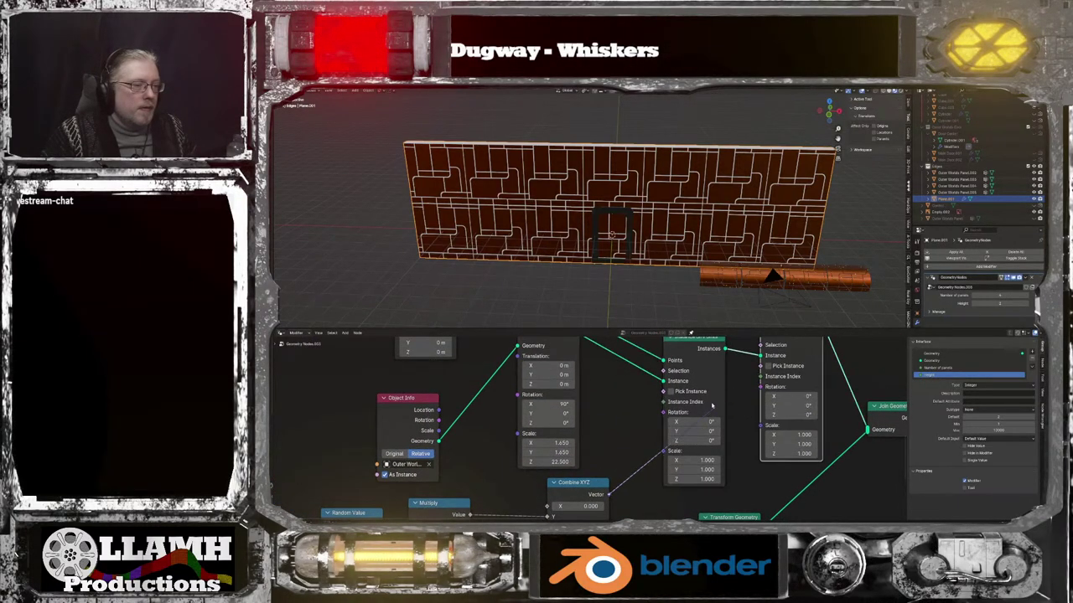
left_click_drag(660, 412, 658, 415)
middle_click_drag(616, 408, 610, 469)
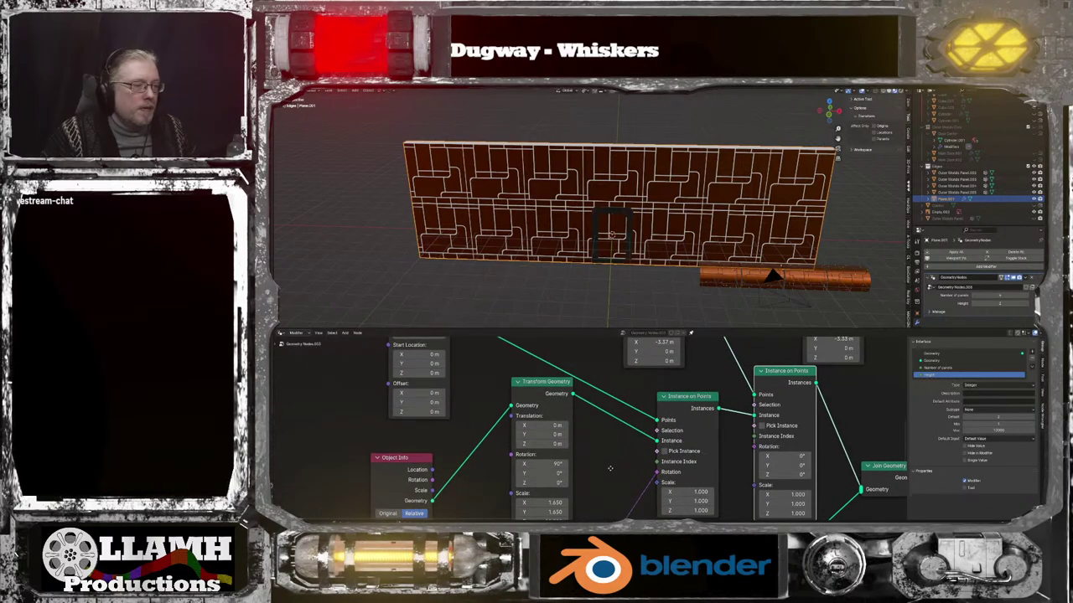
Move the first Instance on Points node closer to the panel Transform Geometry, and place Combine XYZ beside the Multiply node
scroll(613, 467, "down", 1)
left_click_drag(561, 399, 532, 418)
left_click_drag(661, 408, 585, 397)
scroll(639, 461, "down", 1)
middle_click_drag(639, 461, 671, 391)
scroll(670, 391, "up", 1)
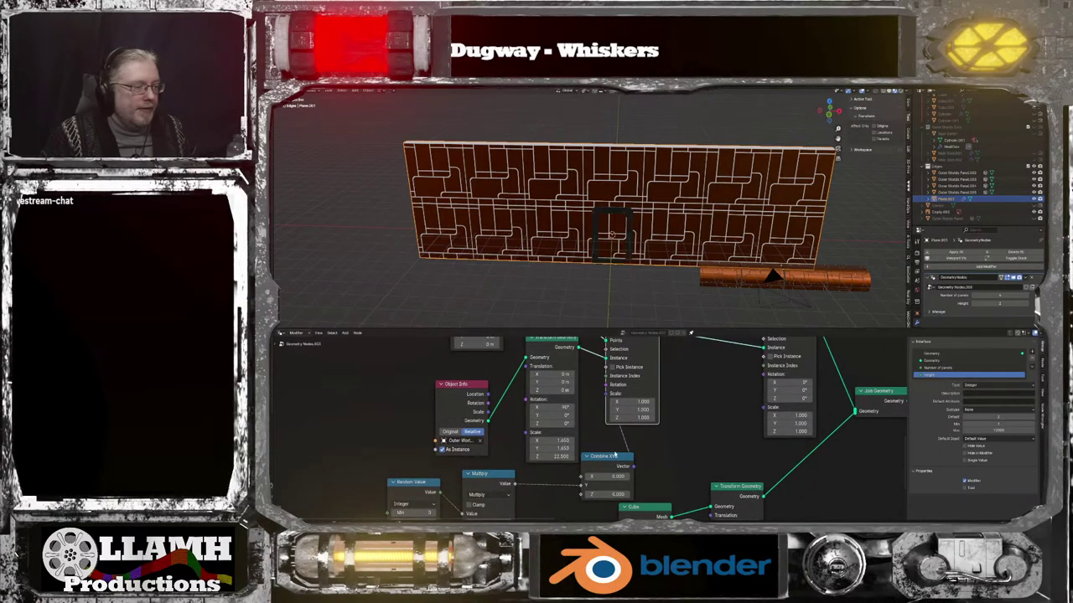
left_click_drag(615, 456, 559, 474)
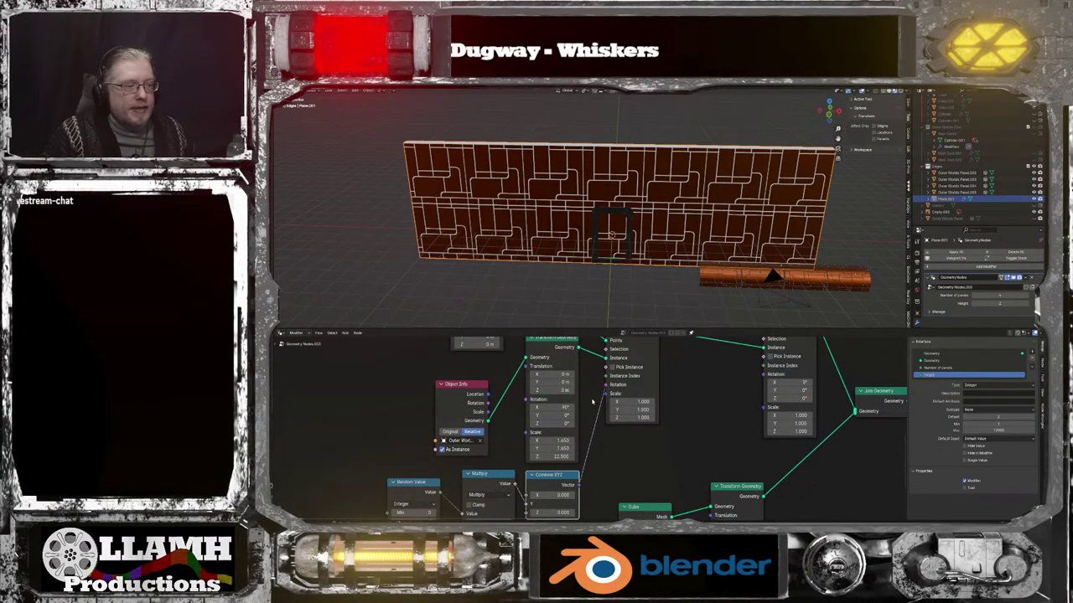
middle_click_drag(670, 396, 666, 442)
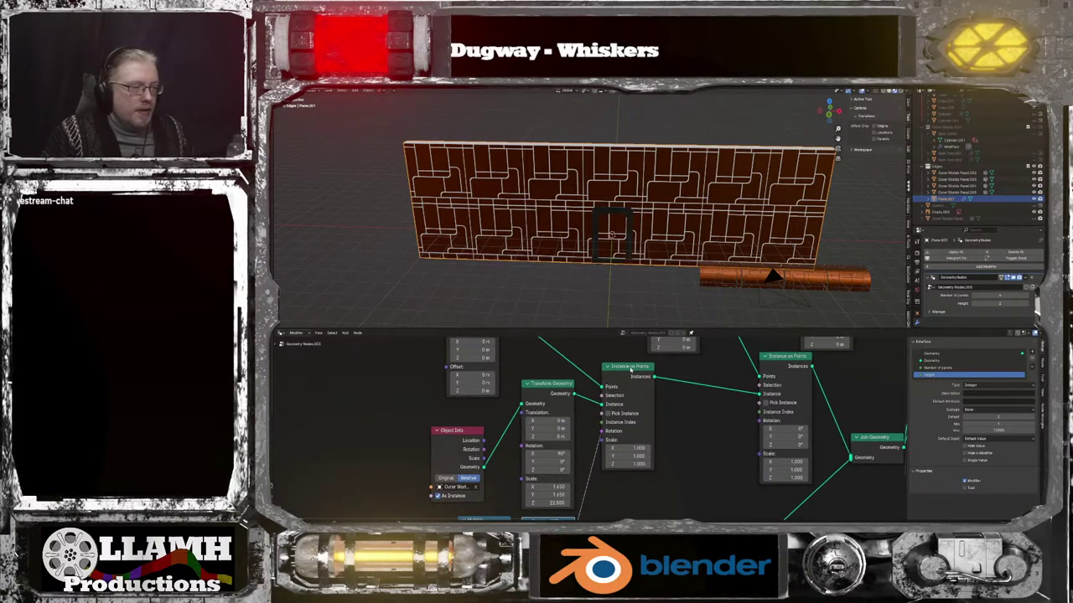
Preview the first Instance on Points node through a Viewer, and set its Mesh Line to Offset X 3.33 m and Count 3
left_click(630, 369, "ctrl+shift")
middle_click_drag(520, 370, 582, 412)
scroll(581, 411, "up", 3)
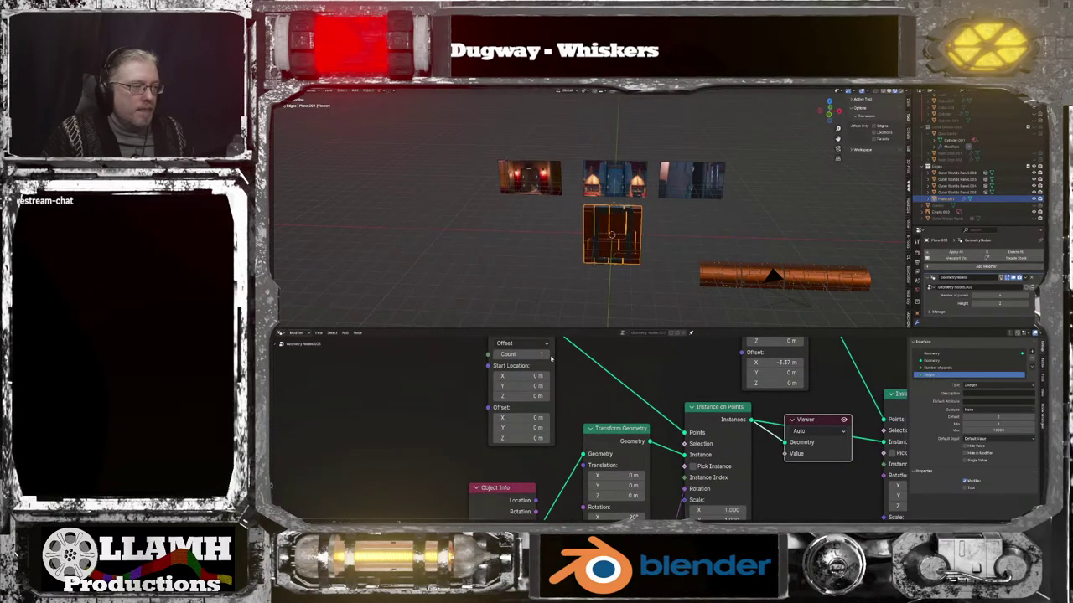
left_click(528, 417)
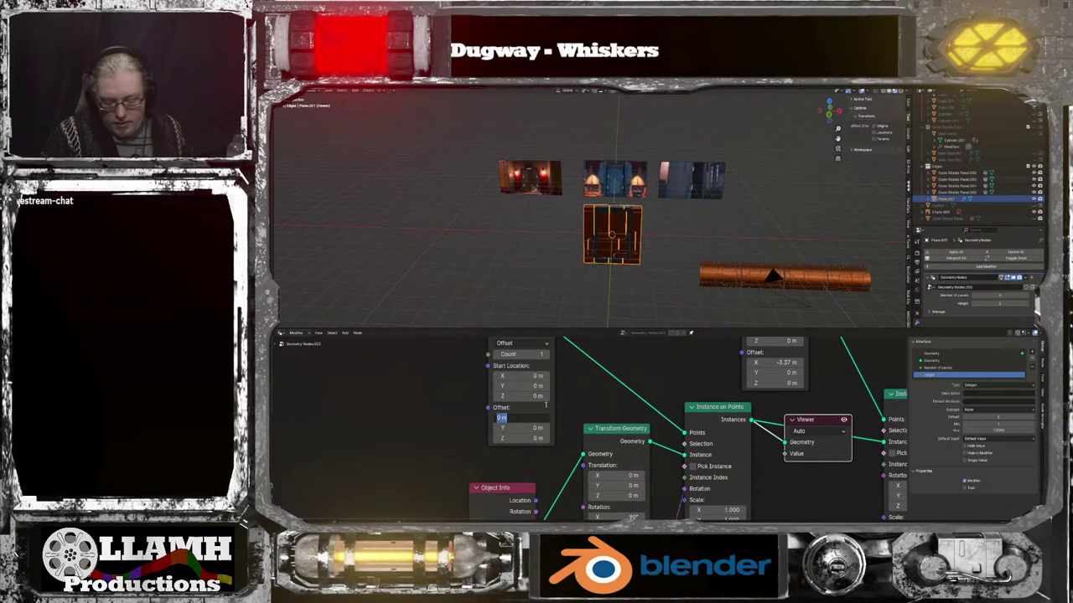
type("3.33")
key("Return")
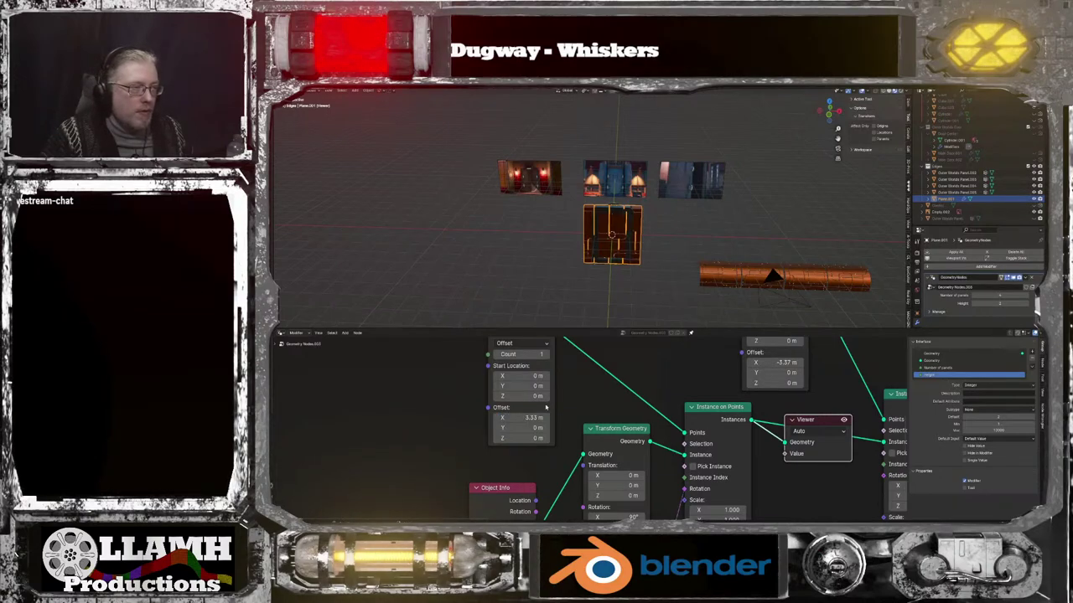
left_click(545, 354)
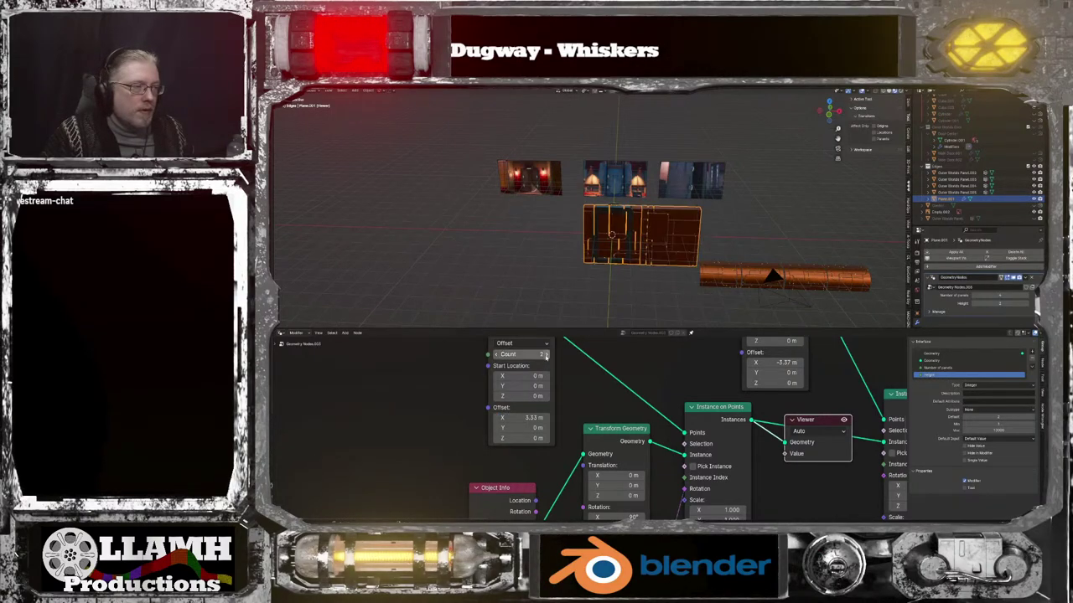
left_click(545, 355)
scroll(641, 273, "up", 2)
middle_click_drag(641, 274, 675, 249)
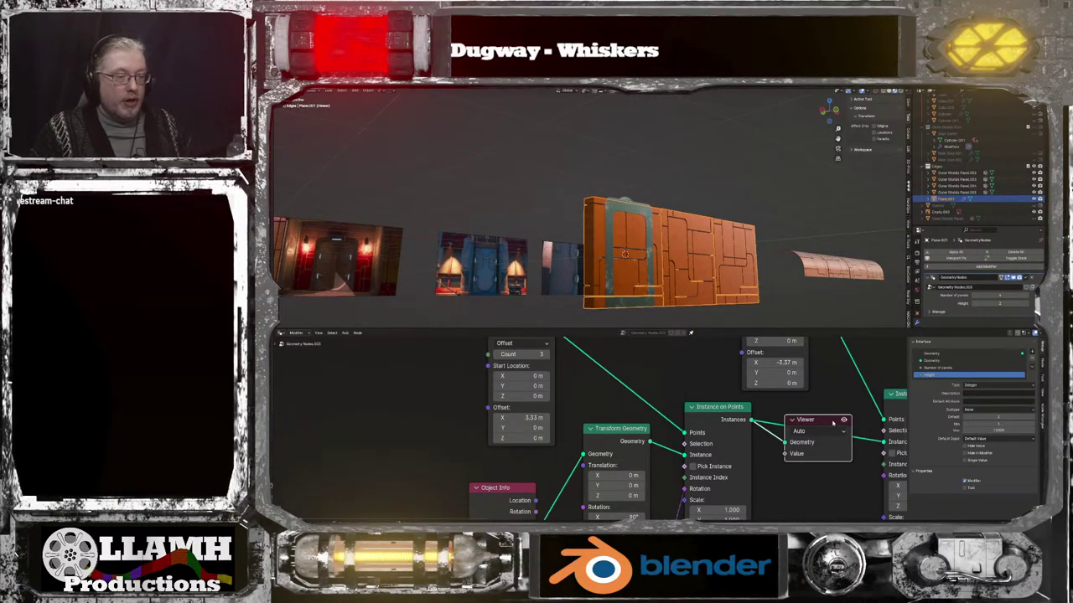
Remove the Viewer to inspect the full wall, preview the first Instance on Points node again and place the Viewer below its output link
key("x")
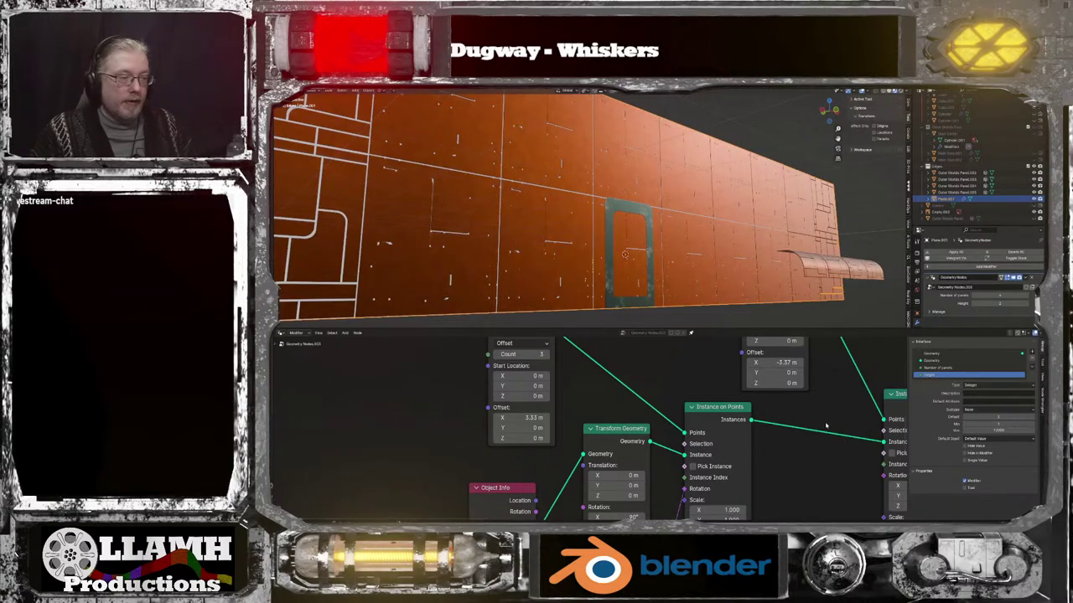
middle_click_drag(703, 290, 677, 307)
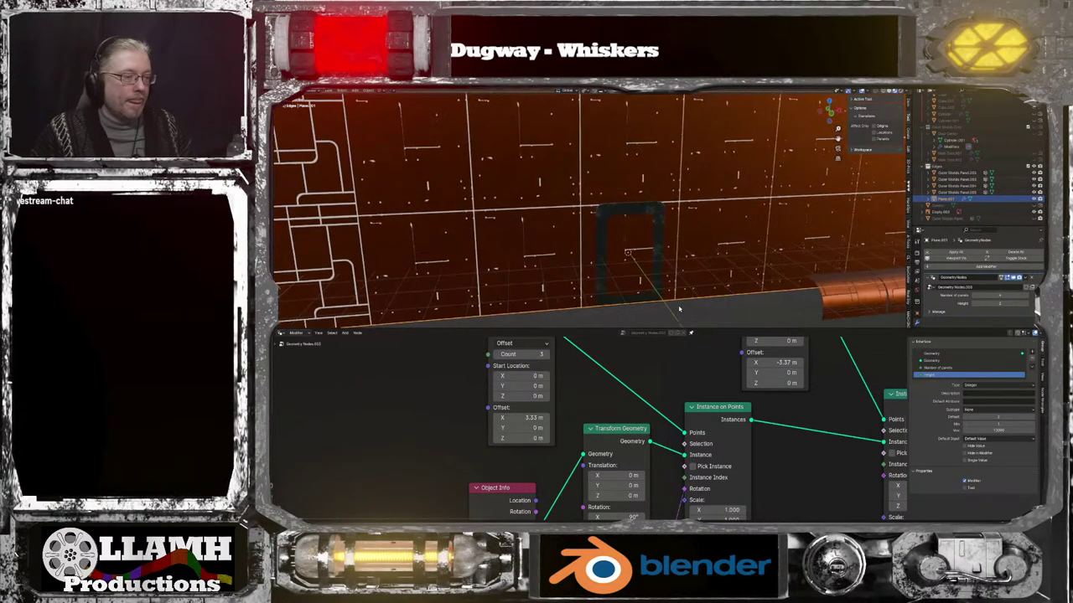
left_click(735, 407, "ctrl+shift")
middle_click_drag(718, 289, 686, 238)
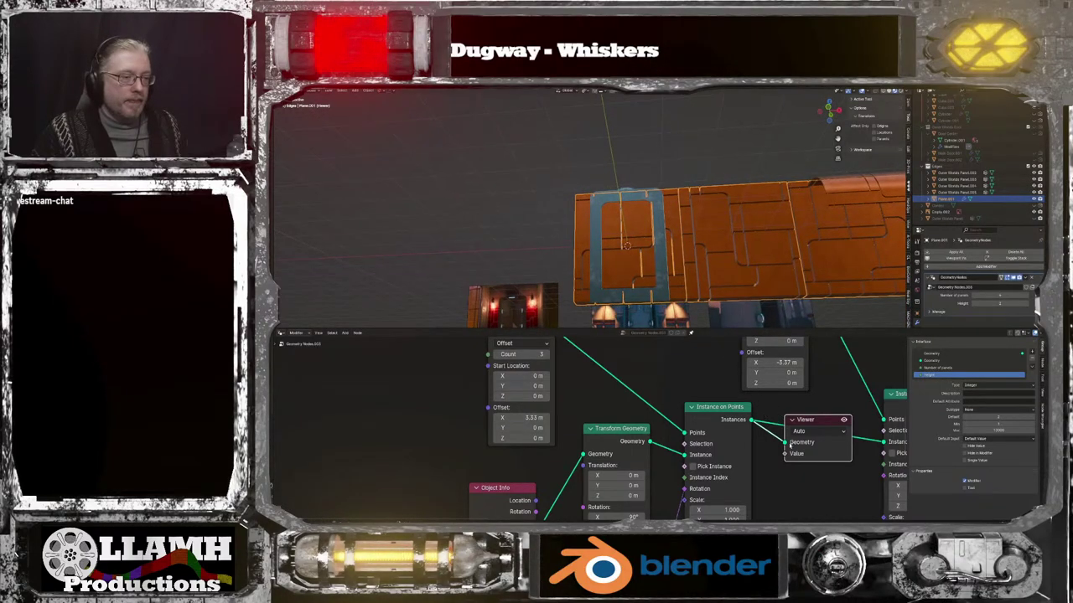
middle_click_drag(789, 445, 715, 434)
left_click_drag(728, 412, 721, 460)
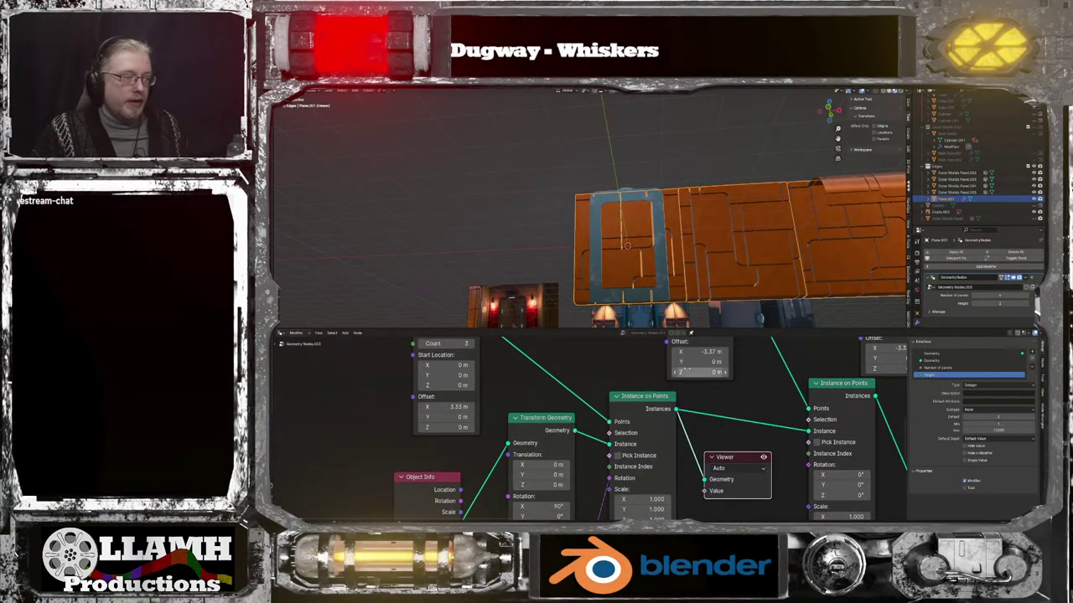
Set the Offset X of the Mesh Line feeding the first Instance on Points node to -3.33 m
middle_click_drag(686, 372, 705, 432)
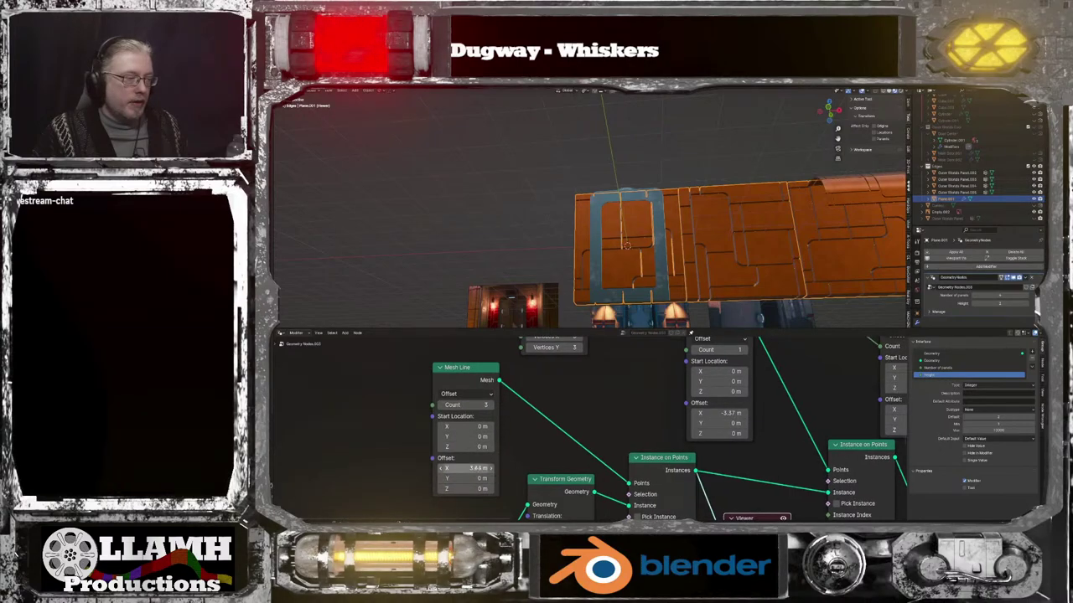
left_click(470, 467)
type("-3.33")
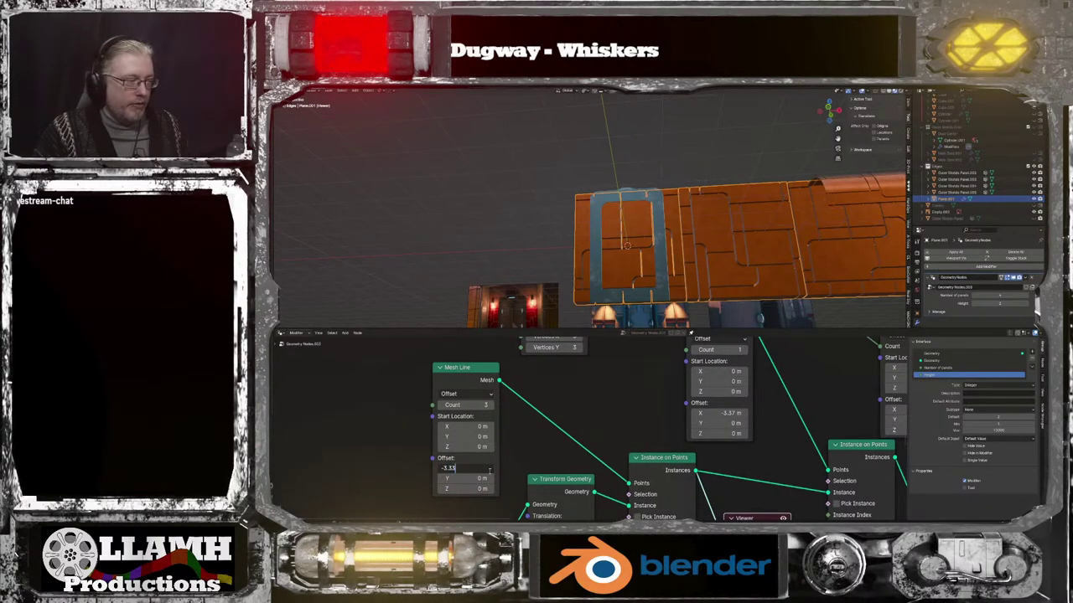
key("Return")
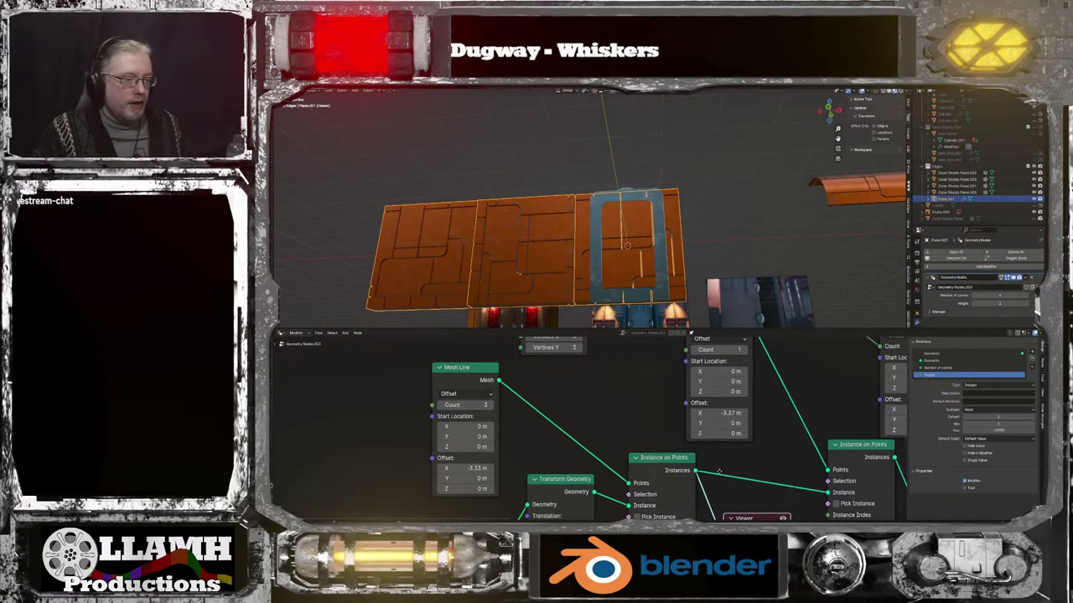
Reroute the Combine XYZ vector to the second Instance on Points node's Rotation, and Transform Geometry directly to its Instance input
middle_click_drag(720, 472, 577, 413)
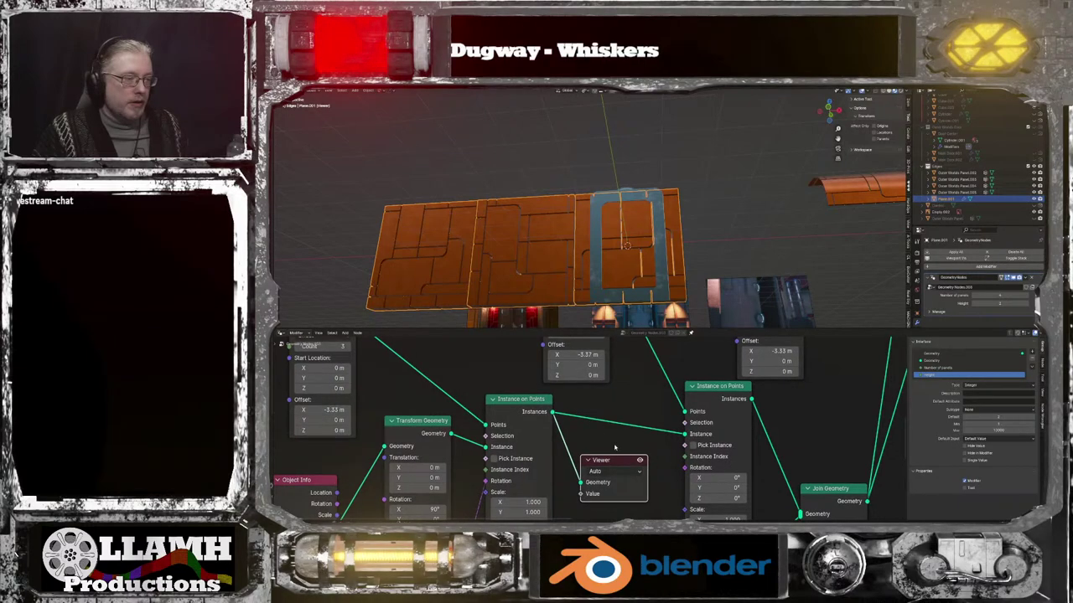
middle_click_drag(567, 444, 625, 429)
left_click_drag(544, 469, 743, 455)
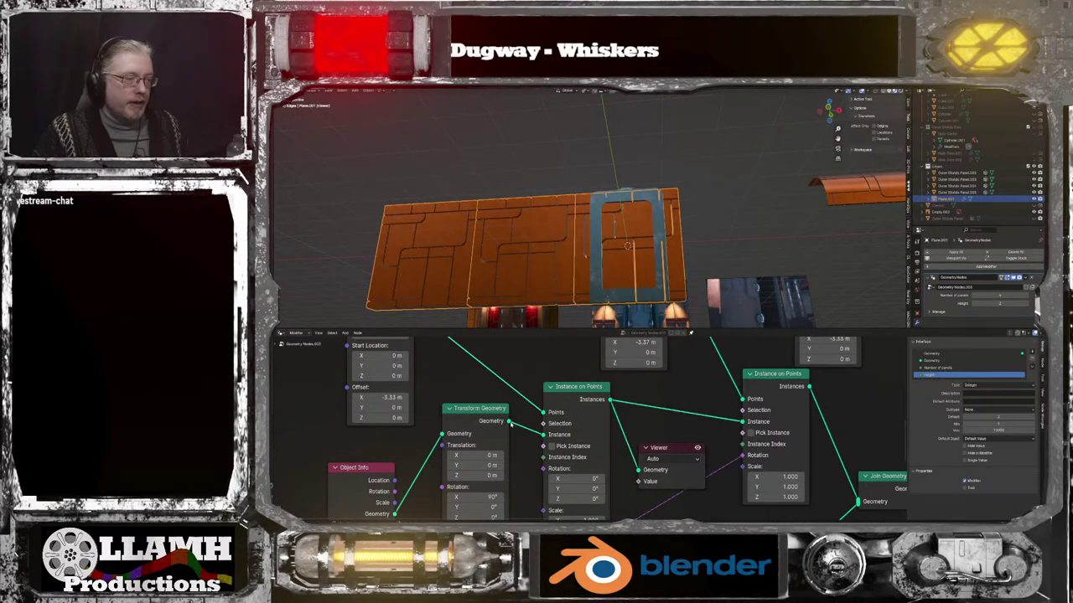
left_click_drag(508, 421, 743, 425)
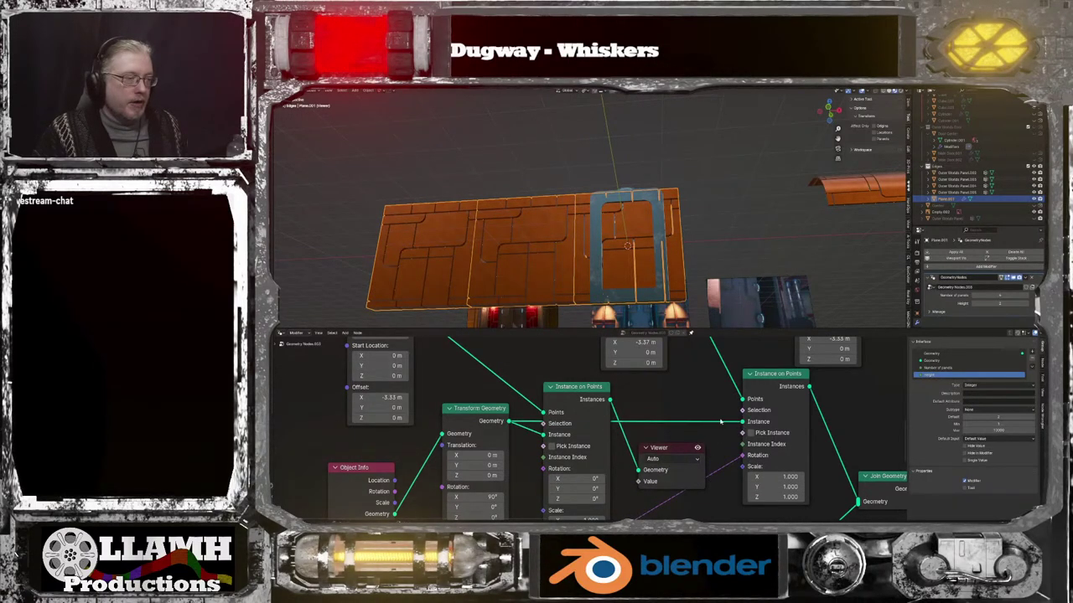
Preview the second Instance on Points node, raise its Mesh Line Count to 5 and inspect the rotated panel row
left_click(780, 377, "ctrl+shift")
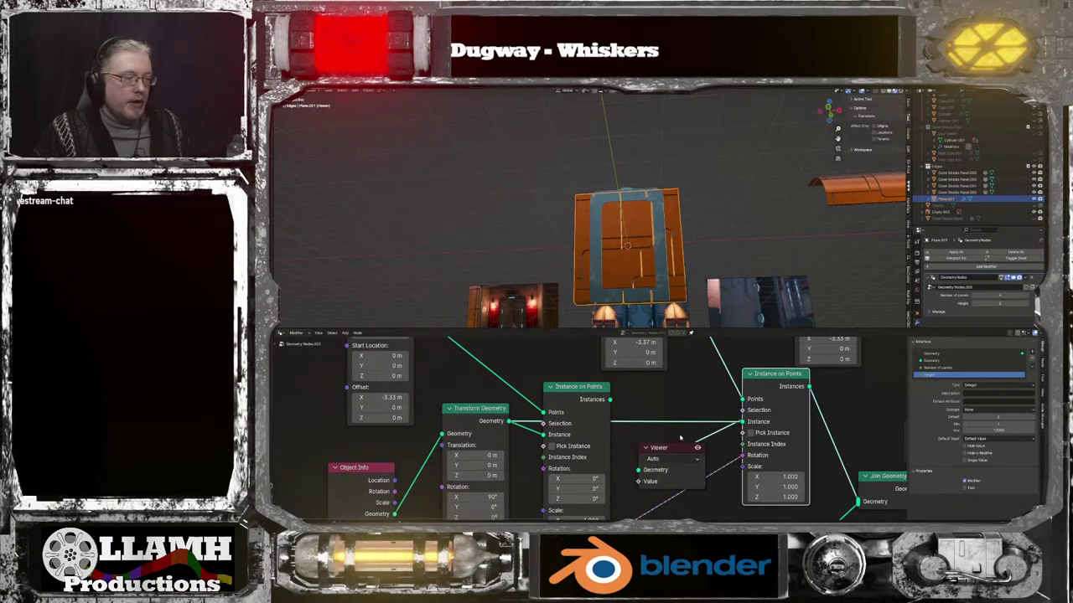
middle_click_drag(659, 407, 672, 509)
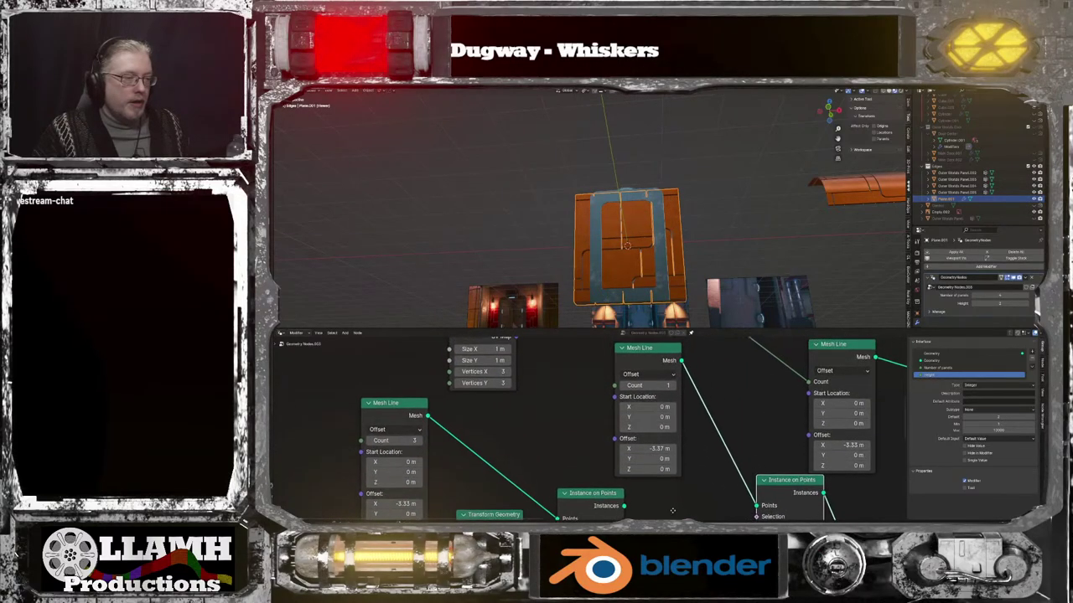
left_click(671, 385)
left_click(673, 386)
left_click(672, 386)
left_click(673, 386)
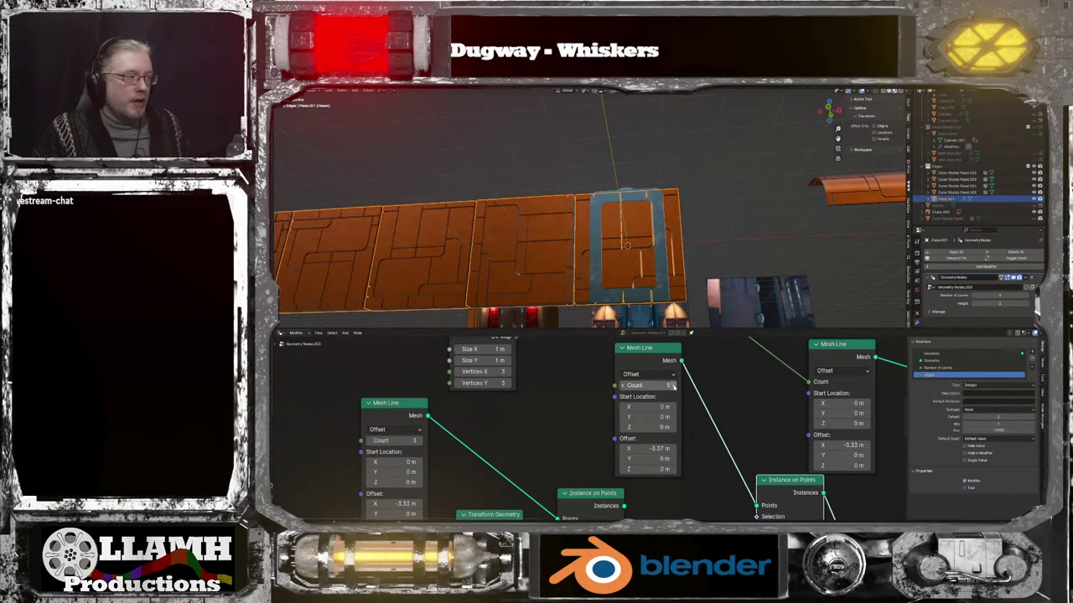
scroll(718, 415, "down", 1)
middle_click_drag(716, 413, 628, 348)
scroll(704, 444, "down", 1)
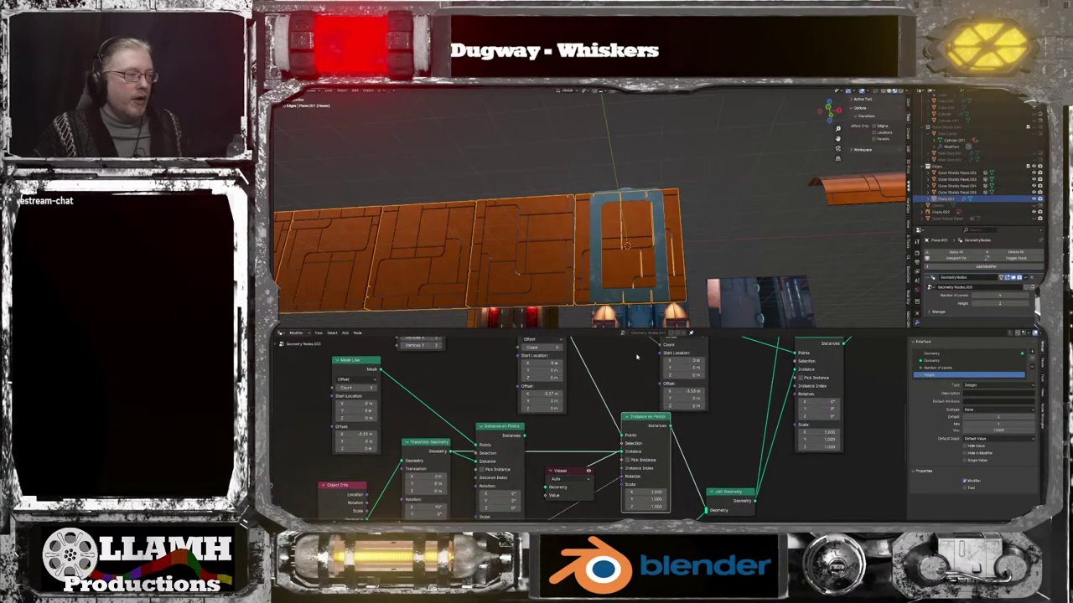
scroll(632, 408, "up", 1)
middle_click_drag(573, 258, 602, 278)
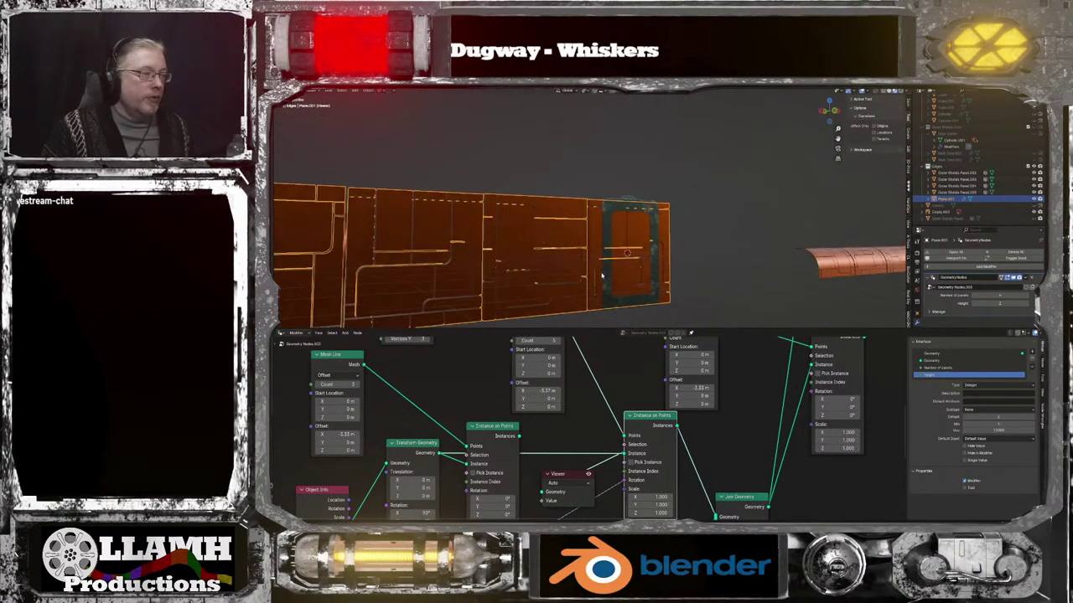
Review the node tree and place the Viewer beside the second Instance on Points node's output
middle_click_drag(738, 406, 389, 421)
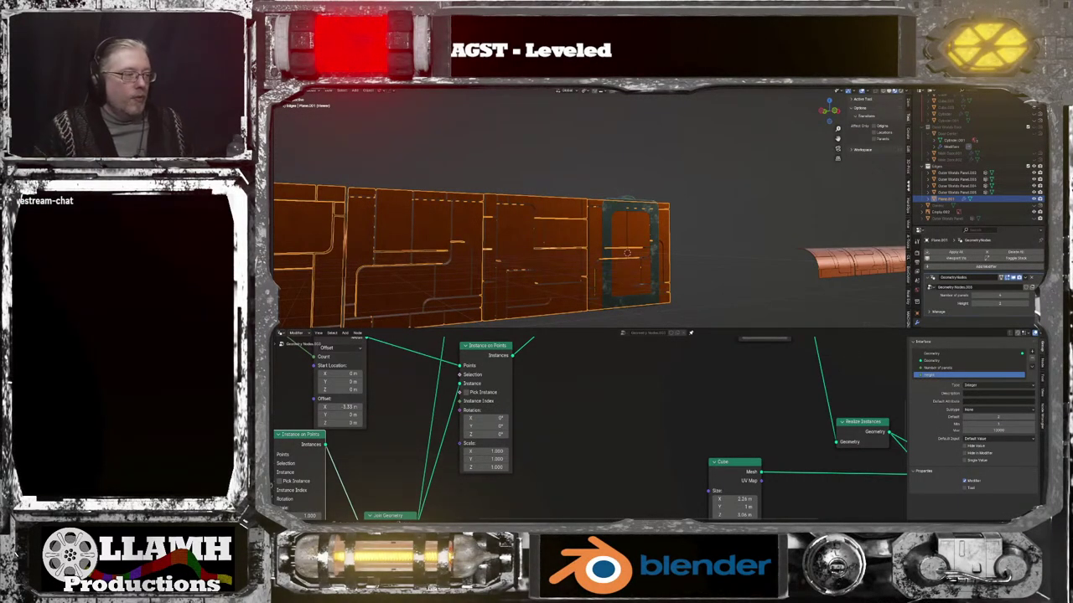
scroll(626, 425, "down", 2)
scroll(656, 439, "down", 5)
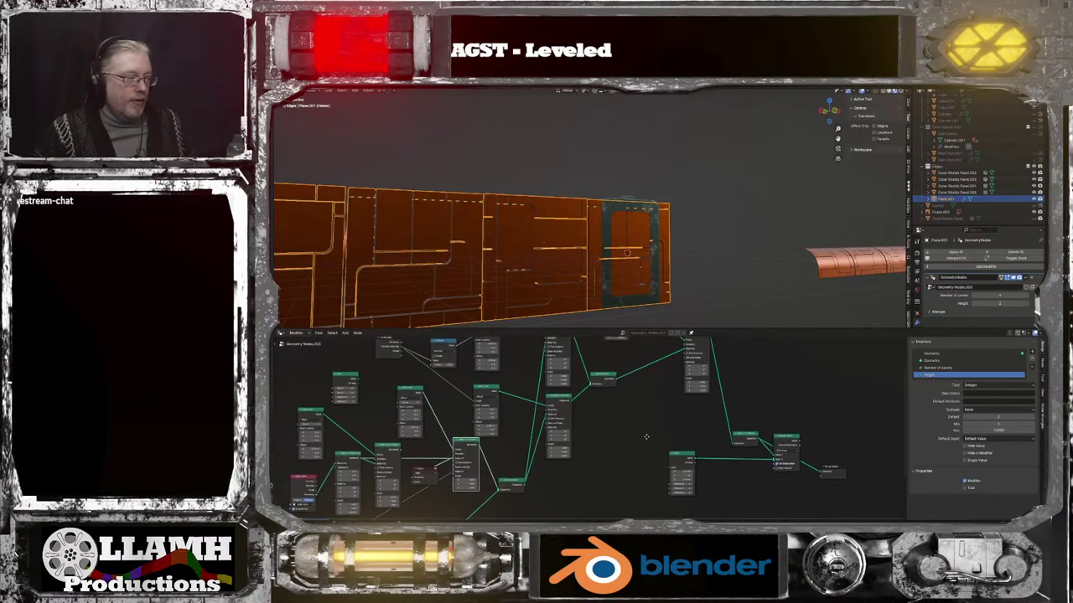
scroll(719, 443, "up", 5)
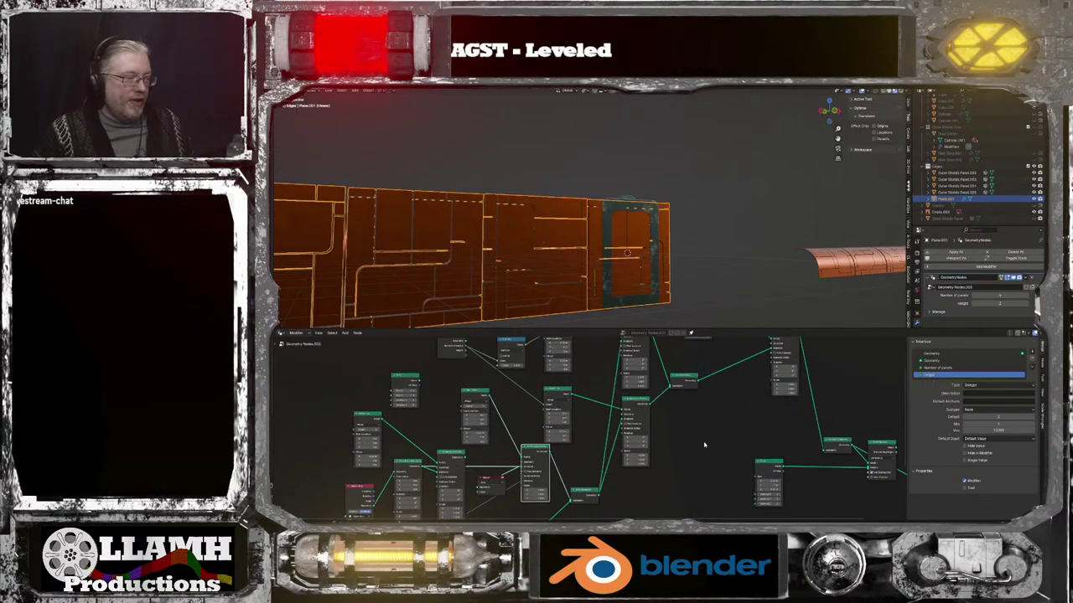
middle_click_drag(729, 427, 740, 410)
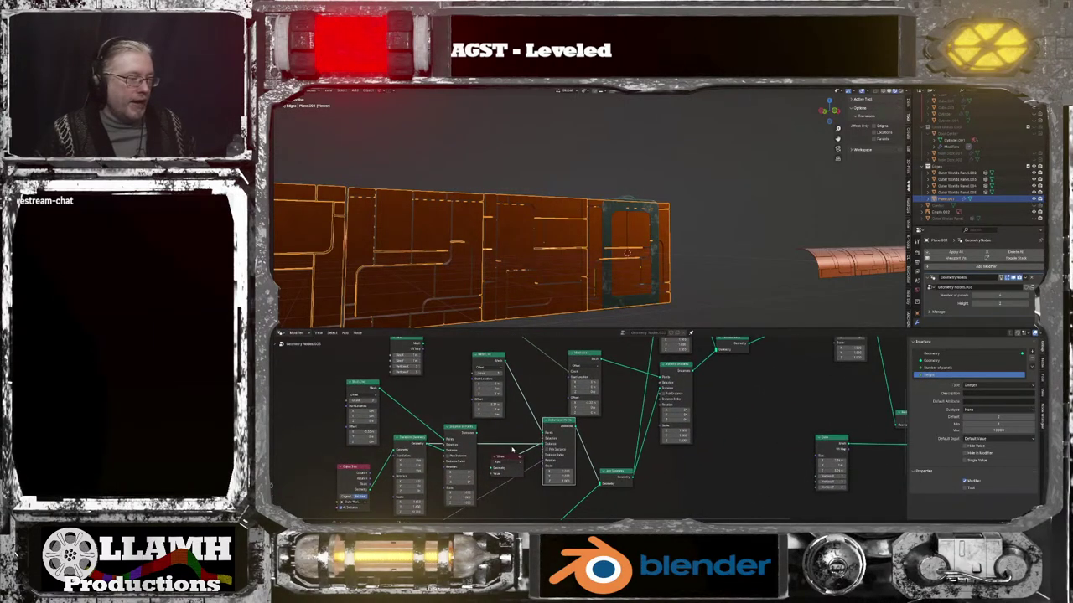
scroll(516, 460, "up", 2)
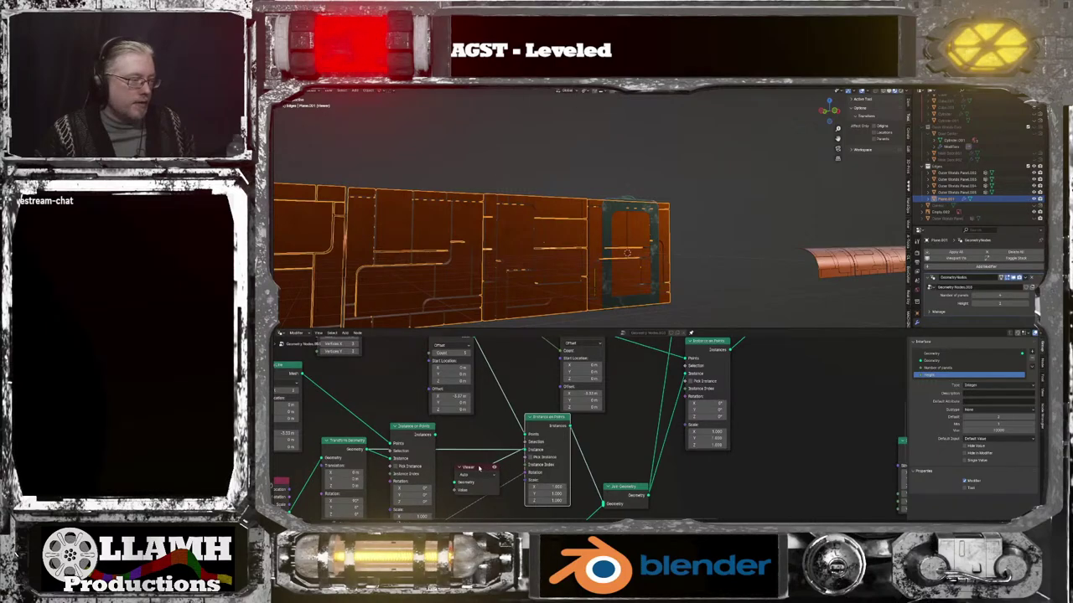
left_click_drag(486, 469, 626, 429)
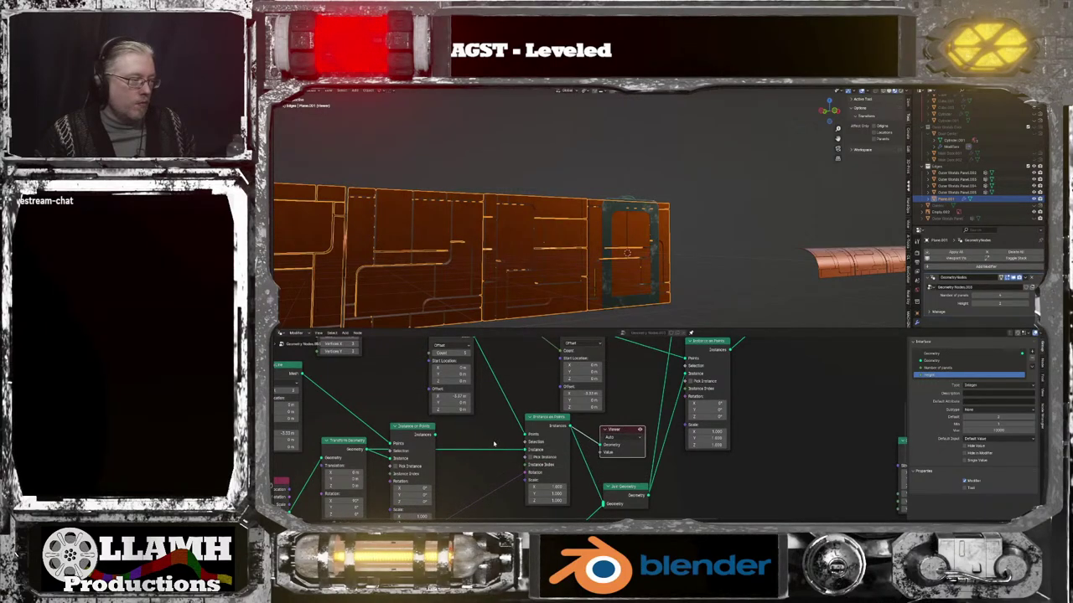
Delete the redundant first Instance on Points node while keeping Transform Geometry linked to the second node's Instance input
middle_click_drag(422, 435, 508, 433)
left_click(483, 404)
key("ctrl+x")
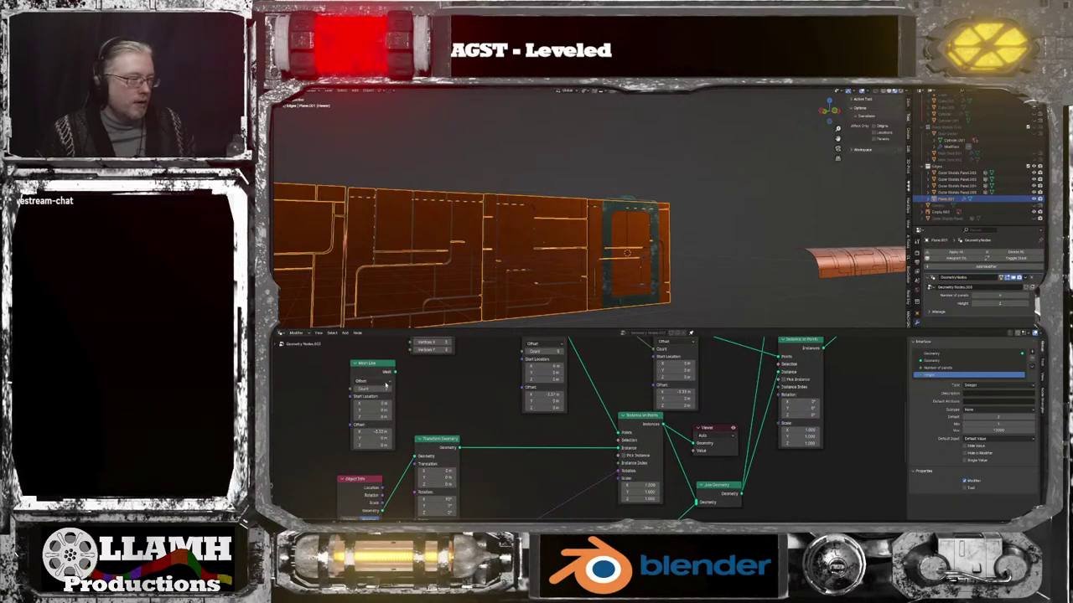
middle_click_drag(437, 401, 451, 437)
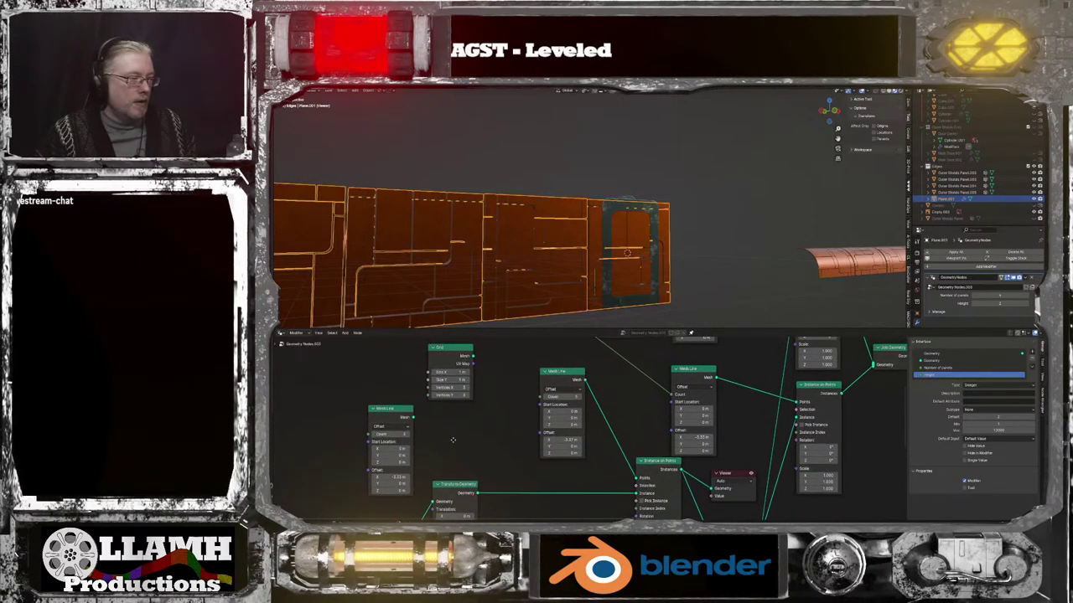
Delete the unlinked Mesh Line node beside the Grid node and check the panel row
left_click(401, 410)
key("x")
scroll(528, 291, "up", 3)
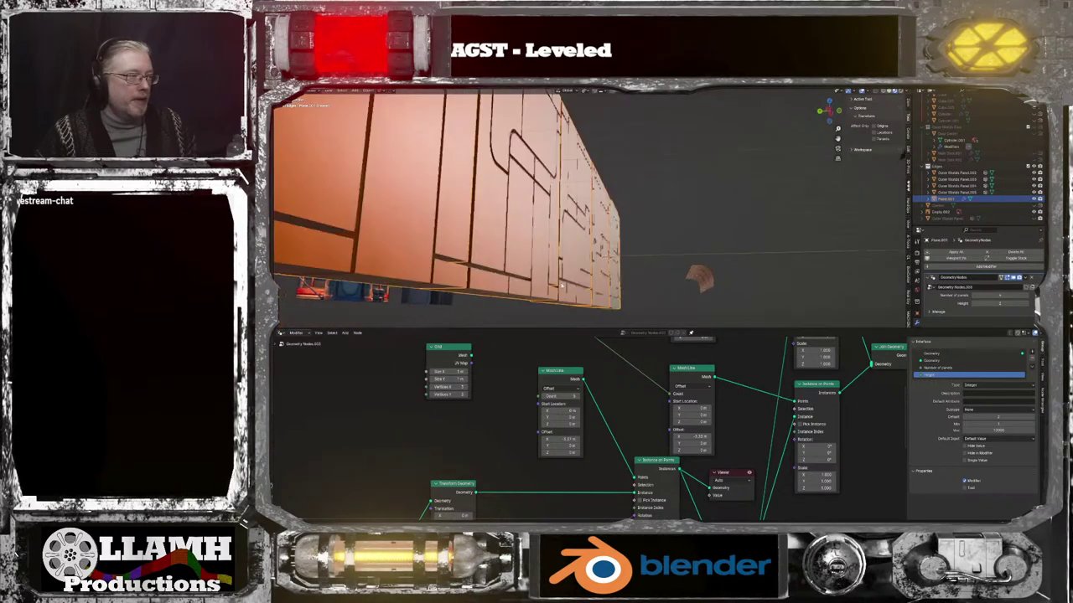
scroll(545, 295, "down", 6)
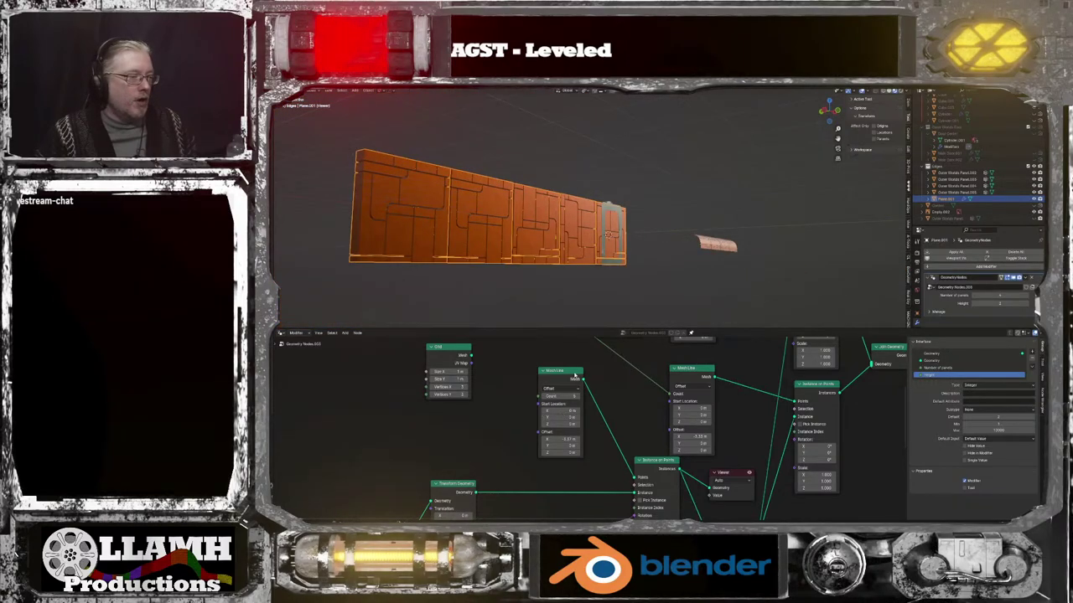
Raise the Count of the Mesh Line feeding Instance on Points and lower the Random Value node's Seed to vary the panel rotations
left_click(576, 398)
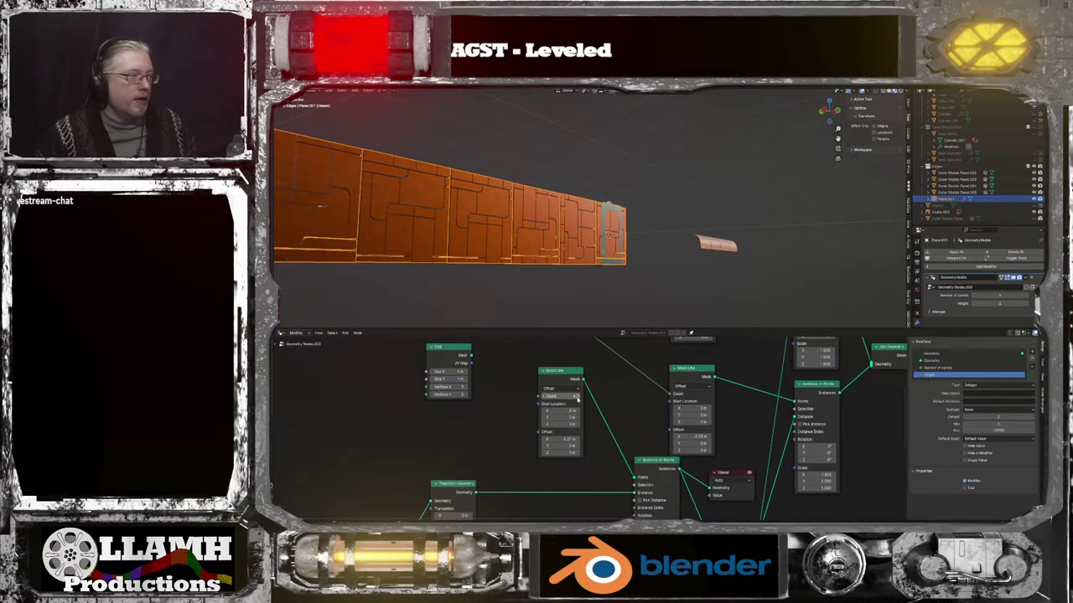
left_click(576, 399)
middle_click_drag(497, 464, 560, 359)
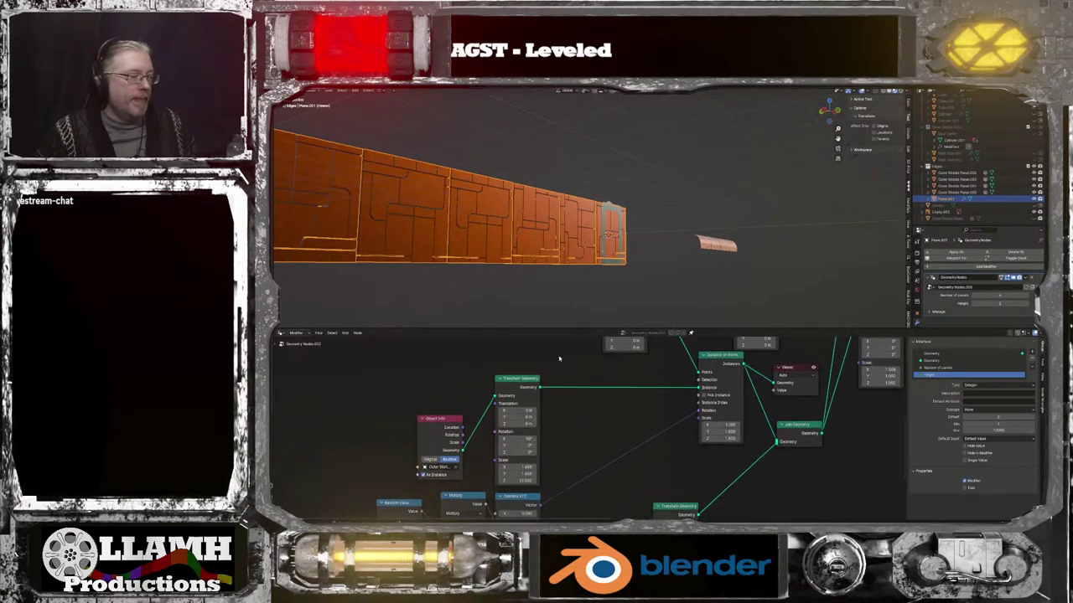
middle_click_drag(470, 474, 500, 409)
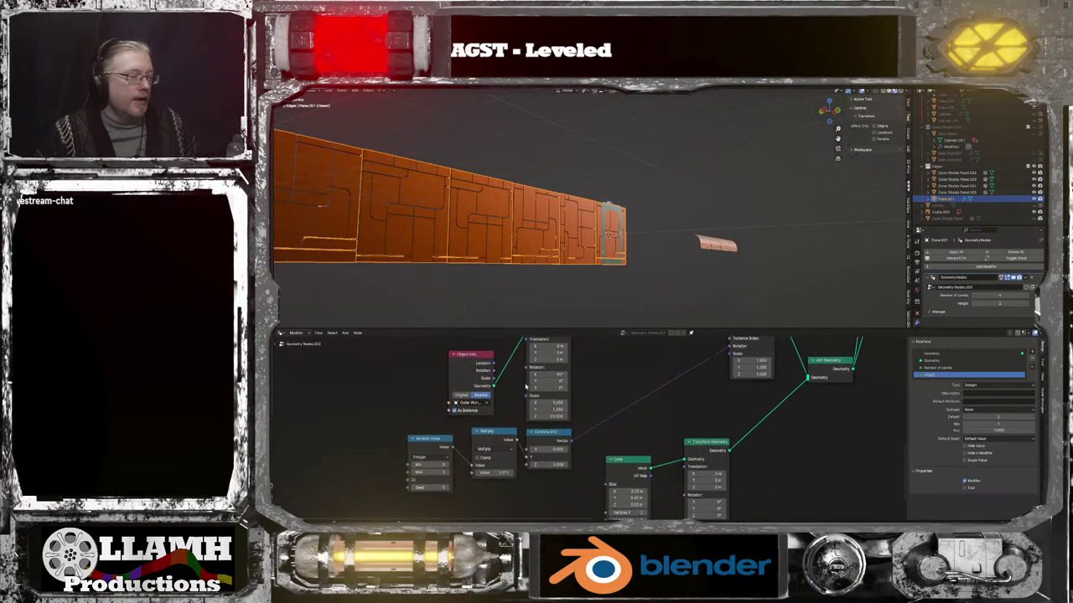
left_click(413, 491)
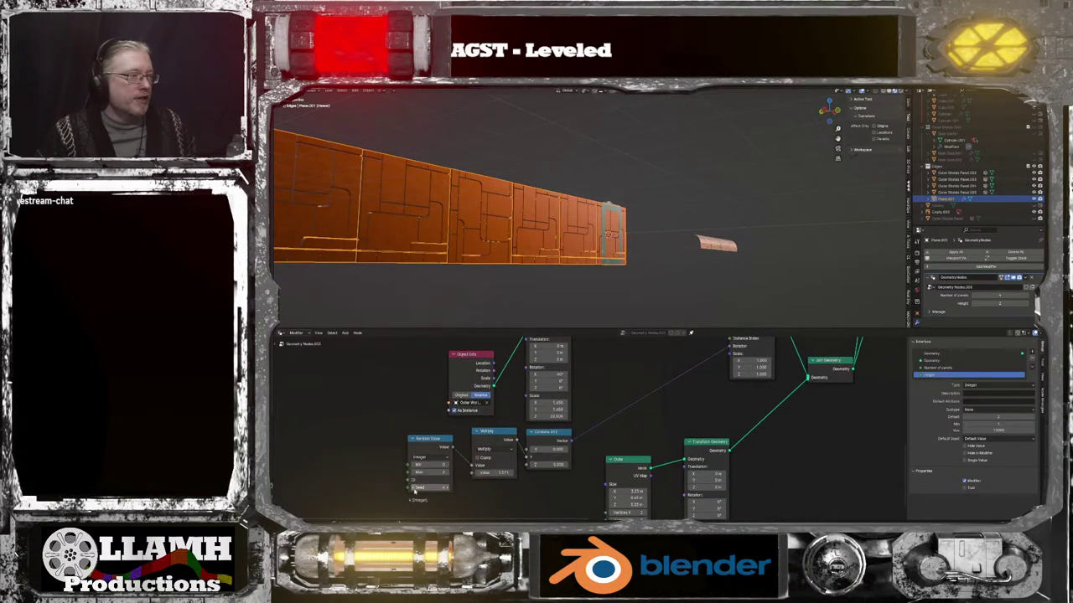
left_click(414, 490)
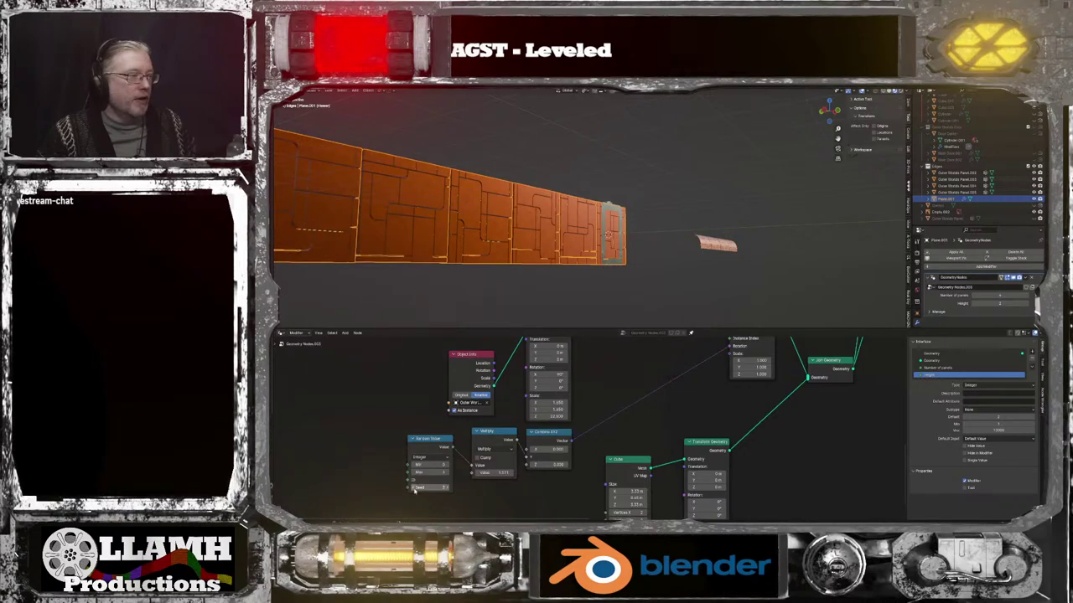
mouse_move(580, 286)
middle_mouse_down()
mouse_move(600, 291)
mouse_move(564, 293)
mouse_move(565, 282)
middle_mouse_up()
Try previewing the output of the upper Join Geometry node
middle_click_drag(641, 336, 465, 508)
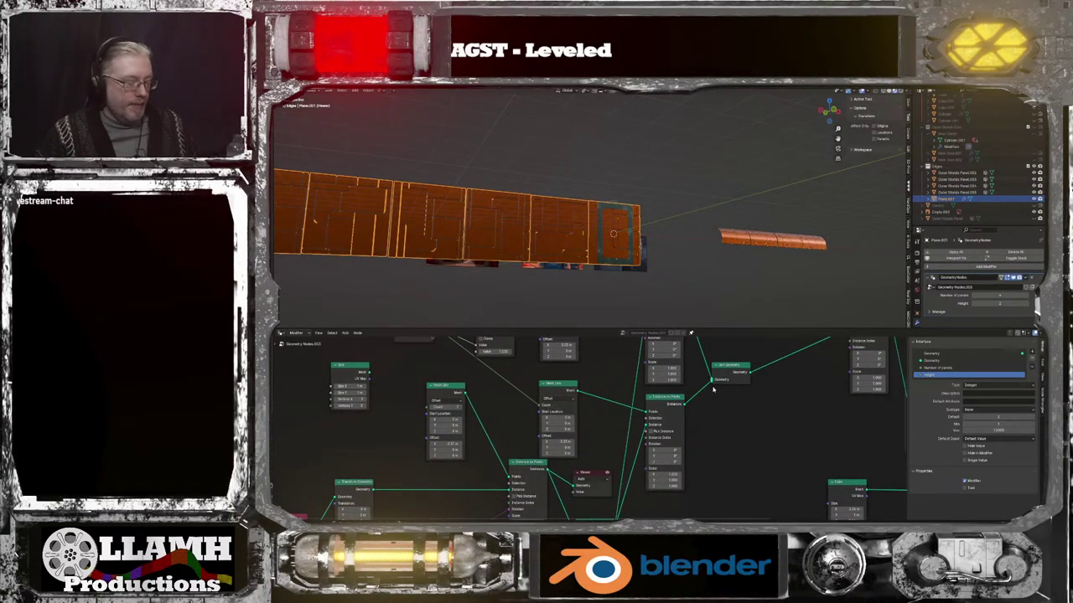
left_click(735, 368, "ctrl+shift")
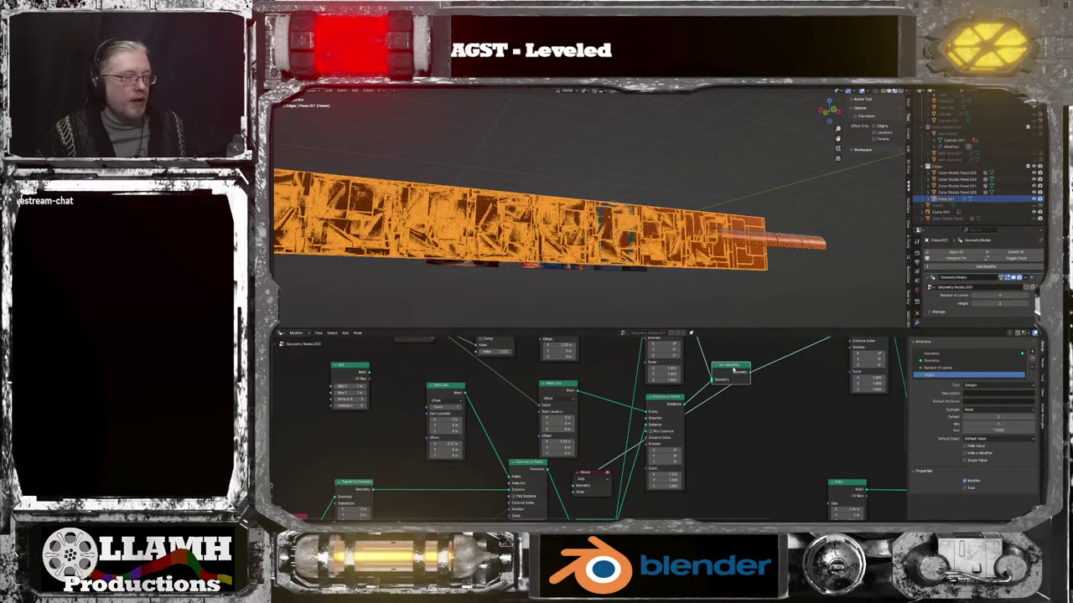
key("ctrl+z")
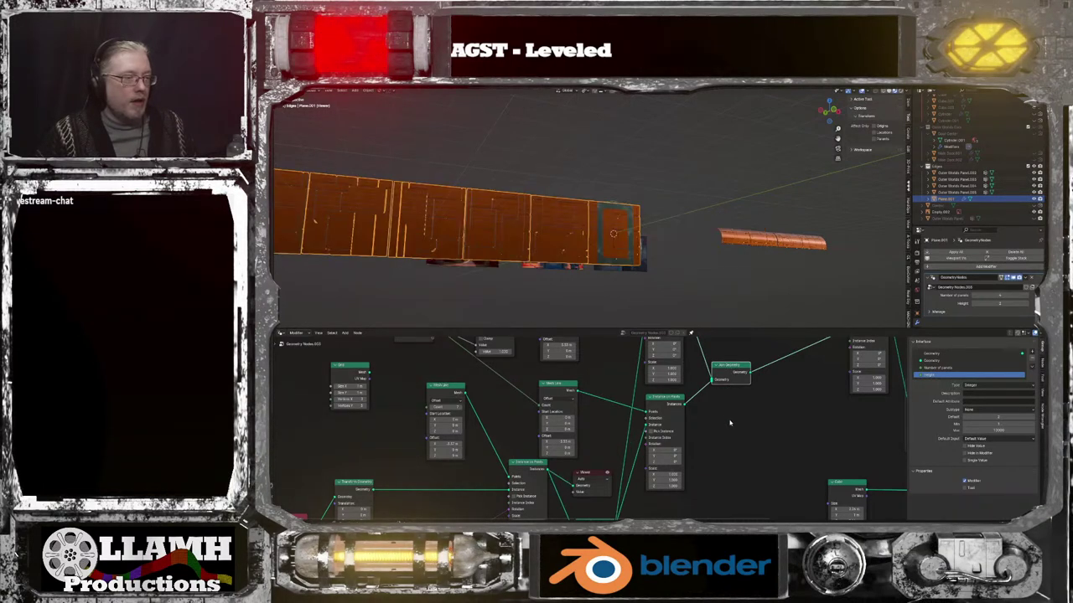
Preview the Join Geometry node that combines the panels with the cube, and move the Viewer node clear of the links
middle_click_drag(726, 436, 774, 407)
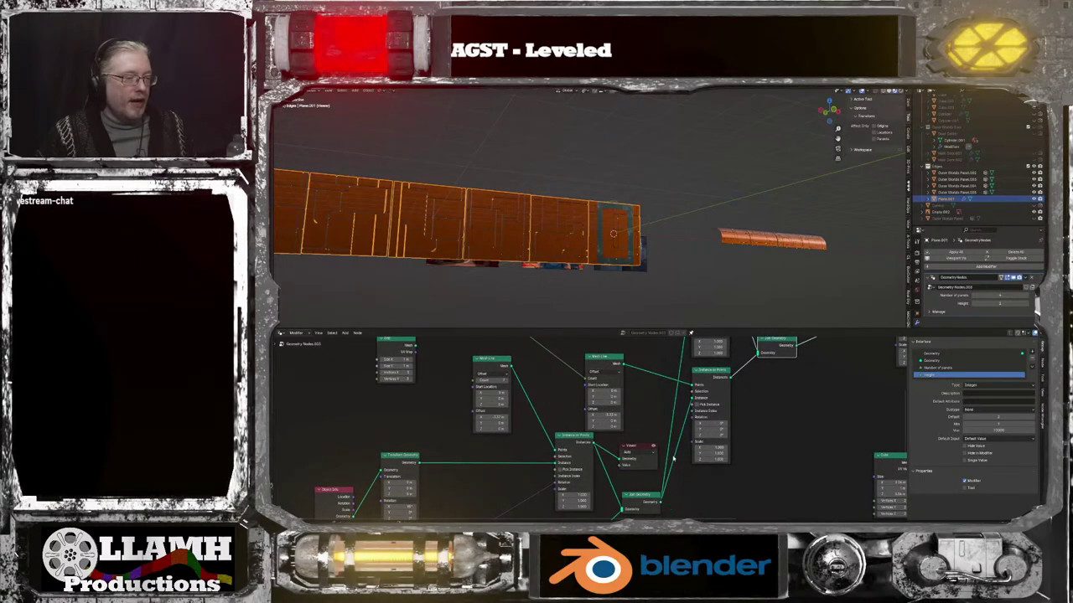
left_click(642, 495, "ctrl+shift")
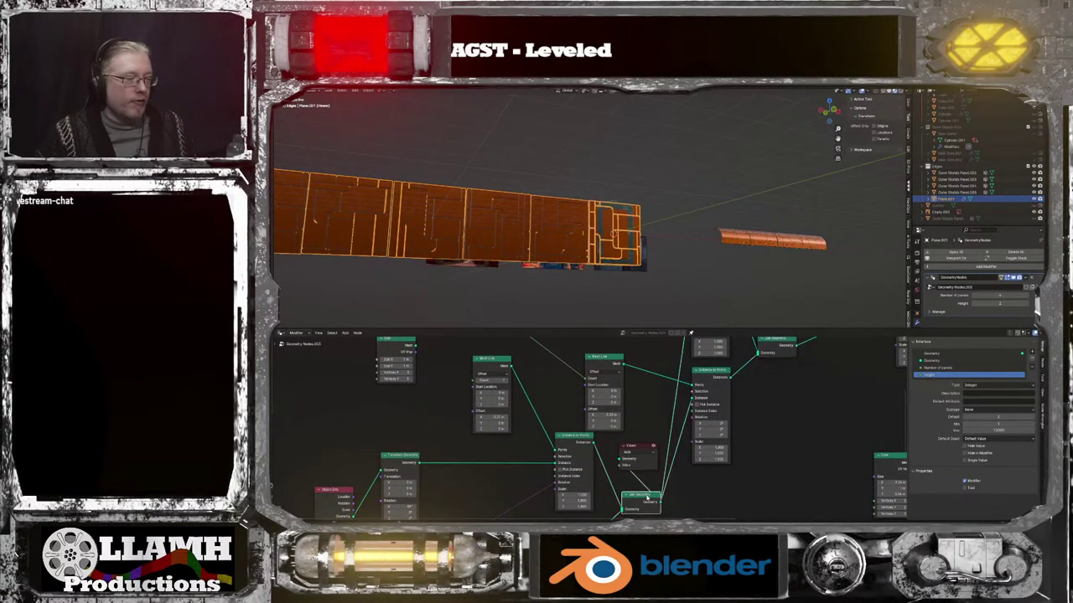
middle_click_drag(645, 327, 657, 317)
scroll(657, 316, "up", 5)
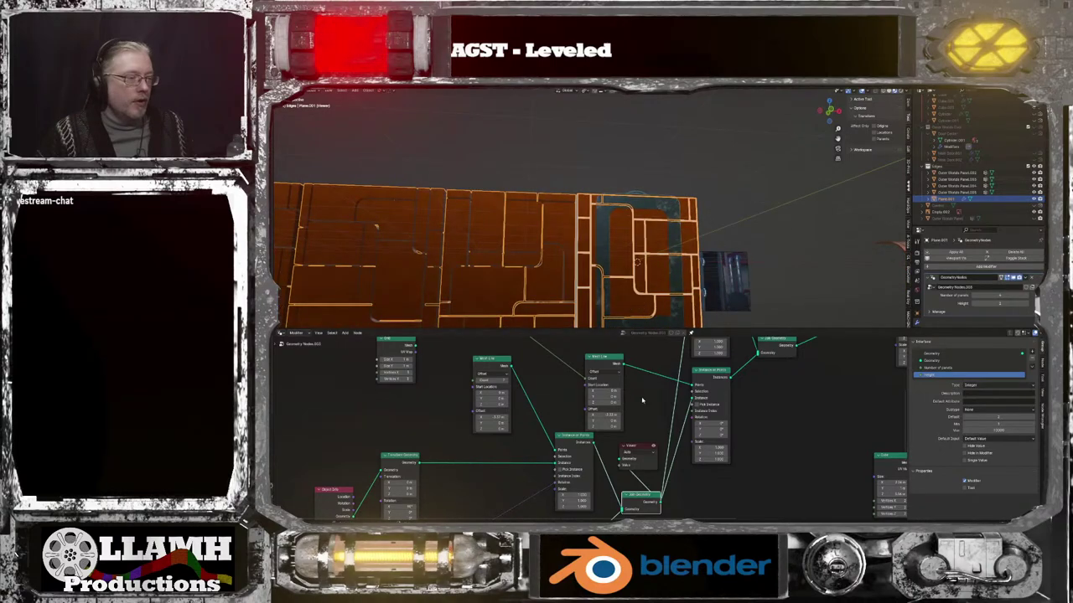
middle_click_drag(647, 402, 627, 333)
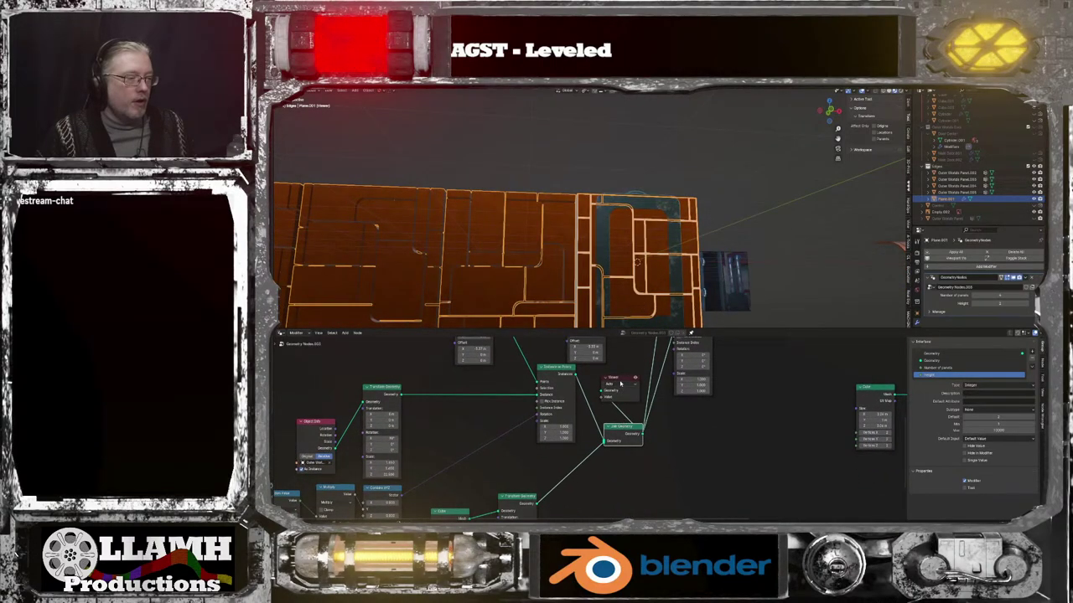
left_click_drag(621, 402, 734, 453)
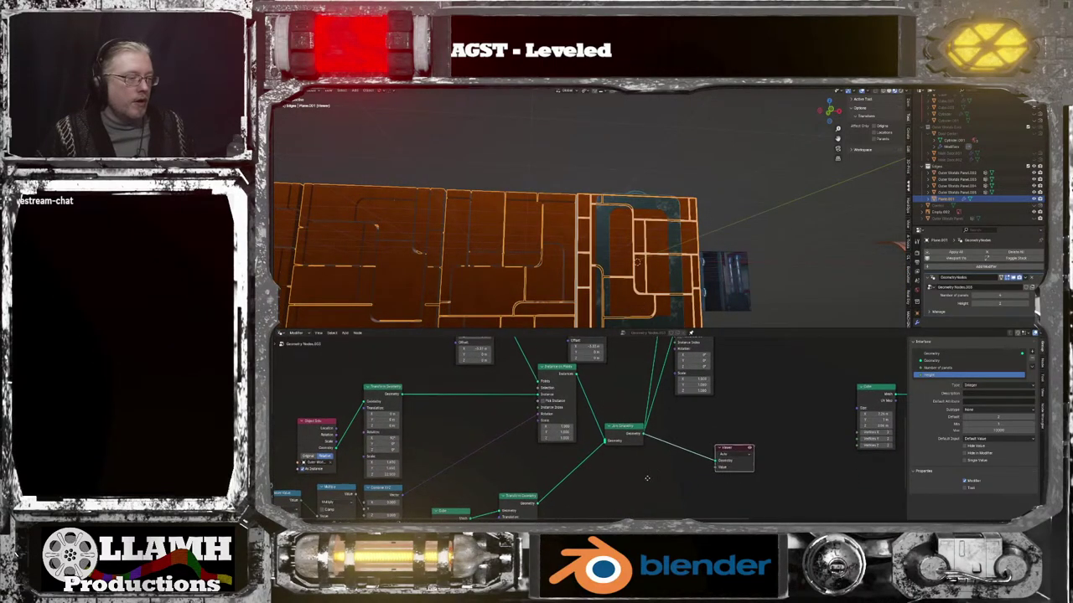
Examine the node links around both Join Geometry nodes and how the cube backing fits behind the panel row
middle_click_drag(642, 481, 611, 415)
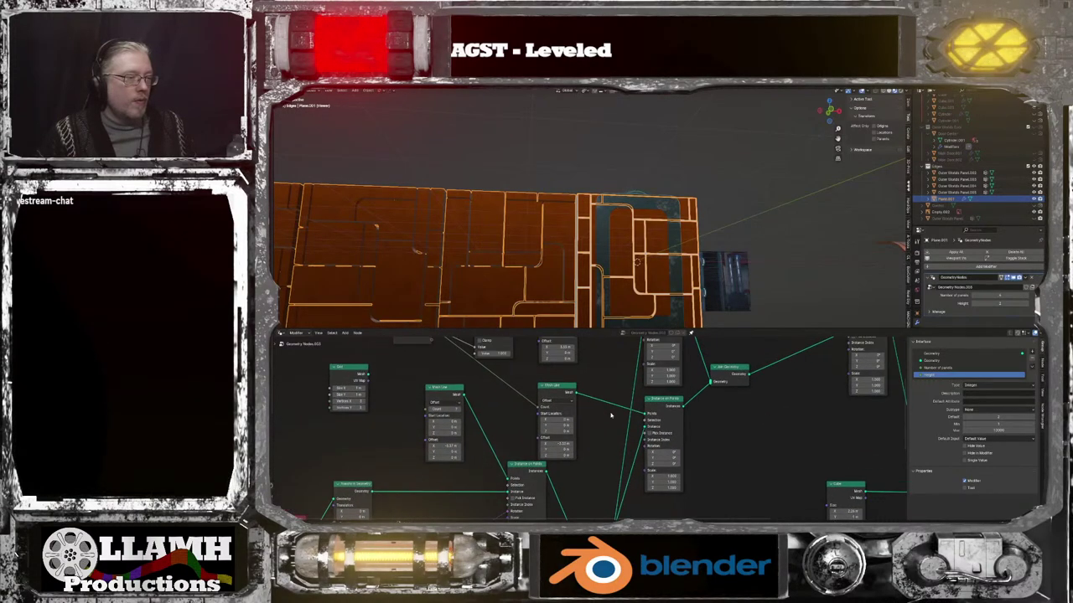
left_click(734, 370, "ctrl+shift")
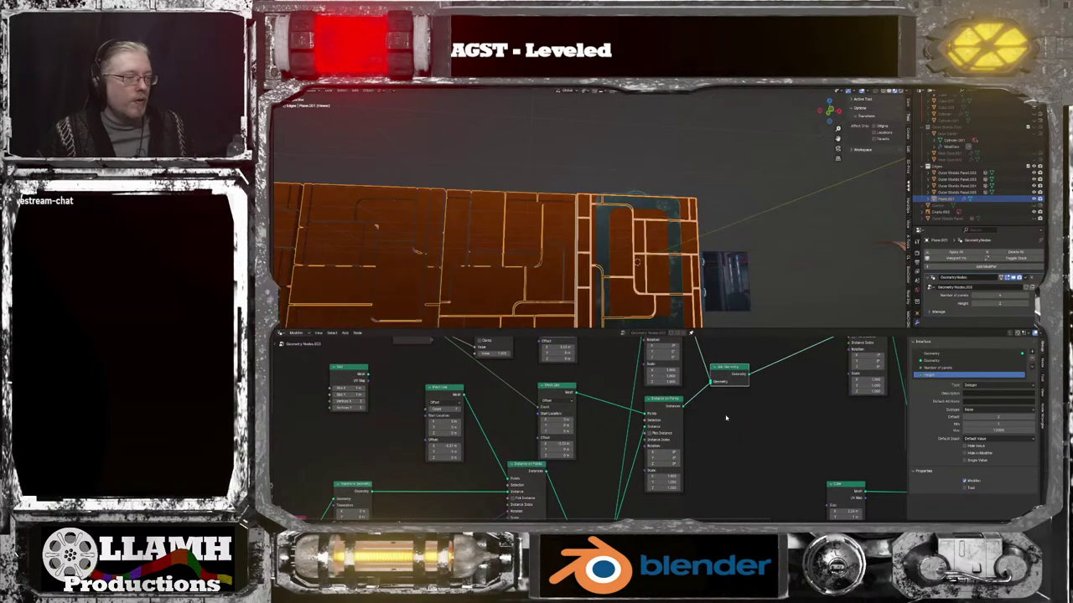
middle_click_drag(723, 412, 673, 382)
scroll(655, 426, "down", 2)
scroll(654, 421, "up", 4)
scroll(653, 429, "up", 2)
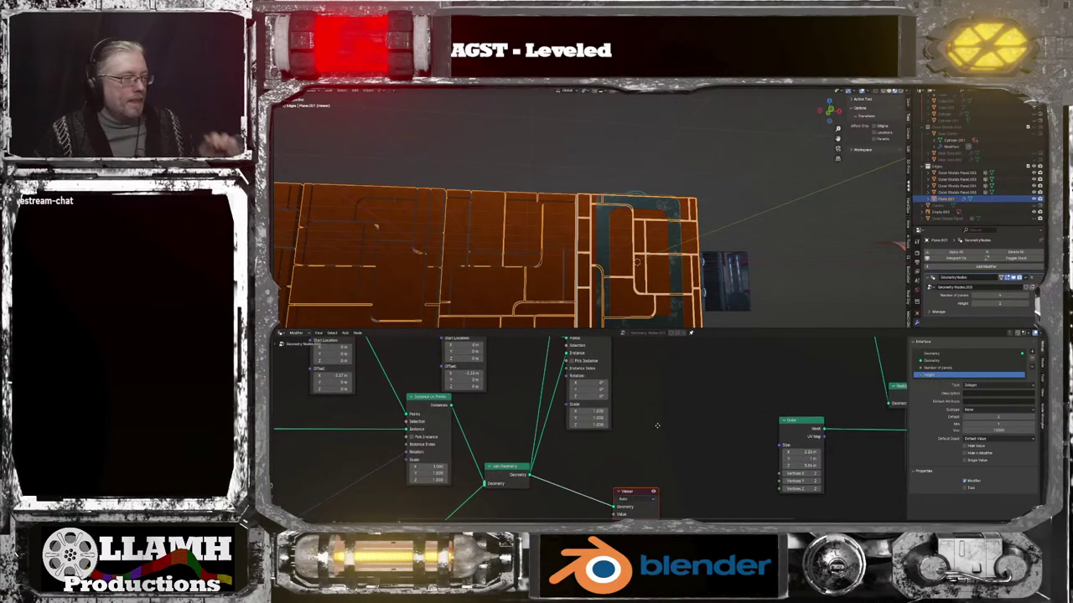
middle_click_drag(659, 427, 711, 389)
middle_click_drag(689, 210, 652, 307)
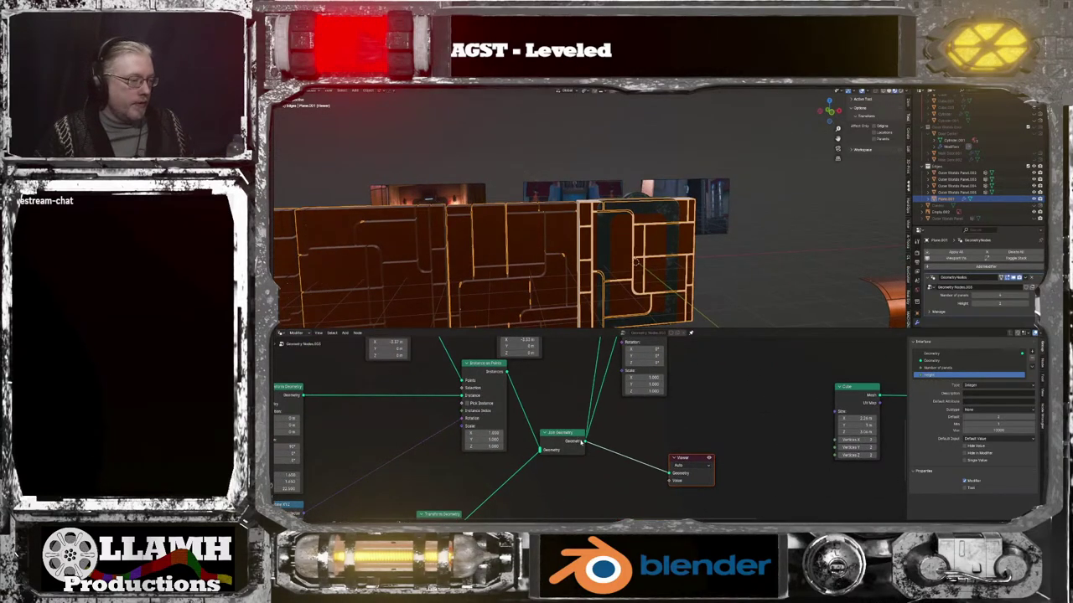
middle_click_drag(582, 443, 688, 476)
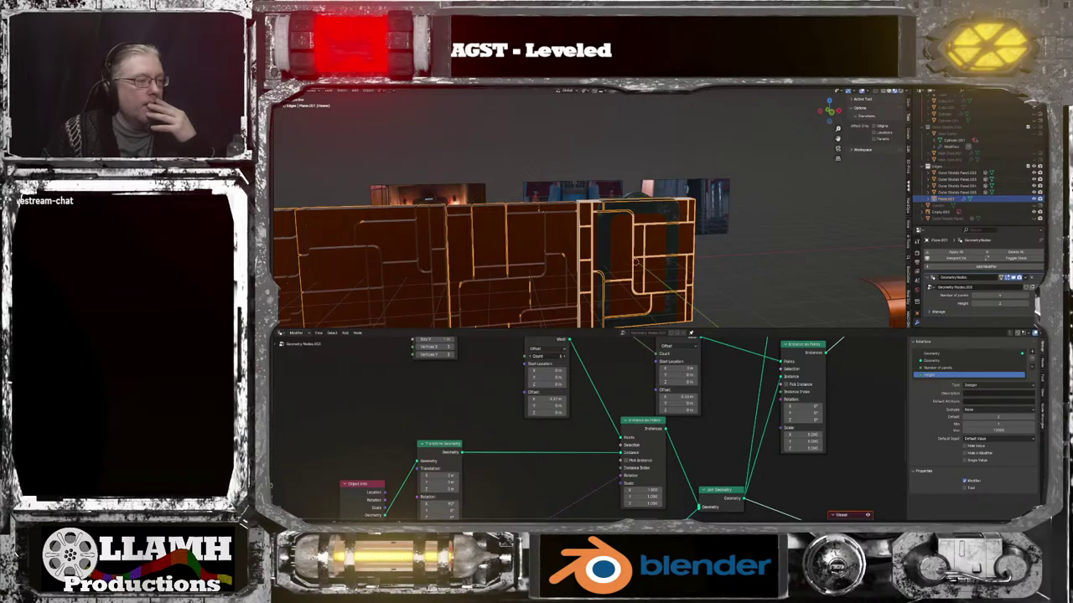
Reduce the Count of the Mesh Line feeding the panel instances to 1
left_click(530, 356)
left_click(530, 356)
left_click(530, 356)
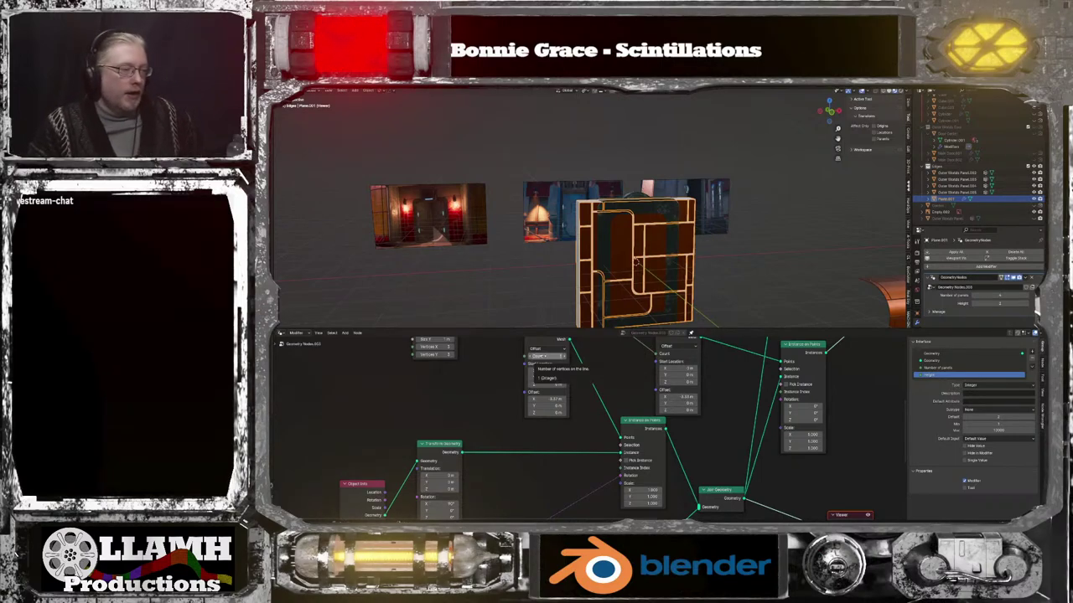
Duplicate the panels' Instance on Points node and place the copy beside the cube's Transform Geometry node
scroll(597, 434, "down", 4)
middle_click_drag(597, 440, 639, 363)
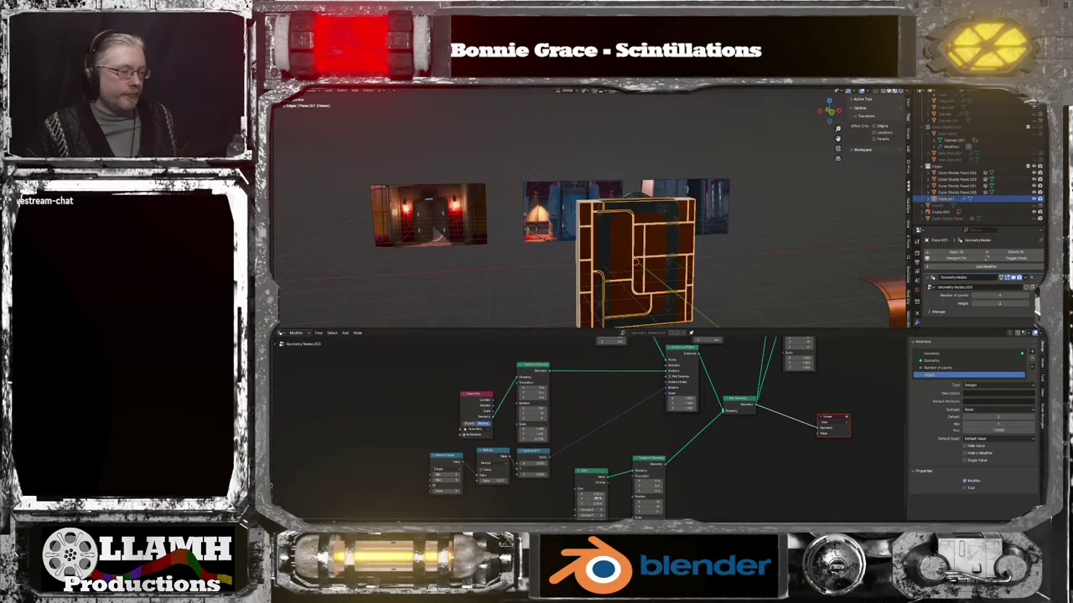
left_click_drag(656, 463, 643, 469)
middle_click_drag(641, 437, 615, 478)
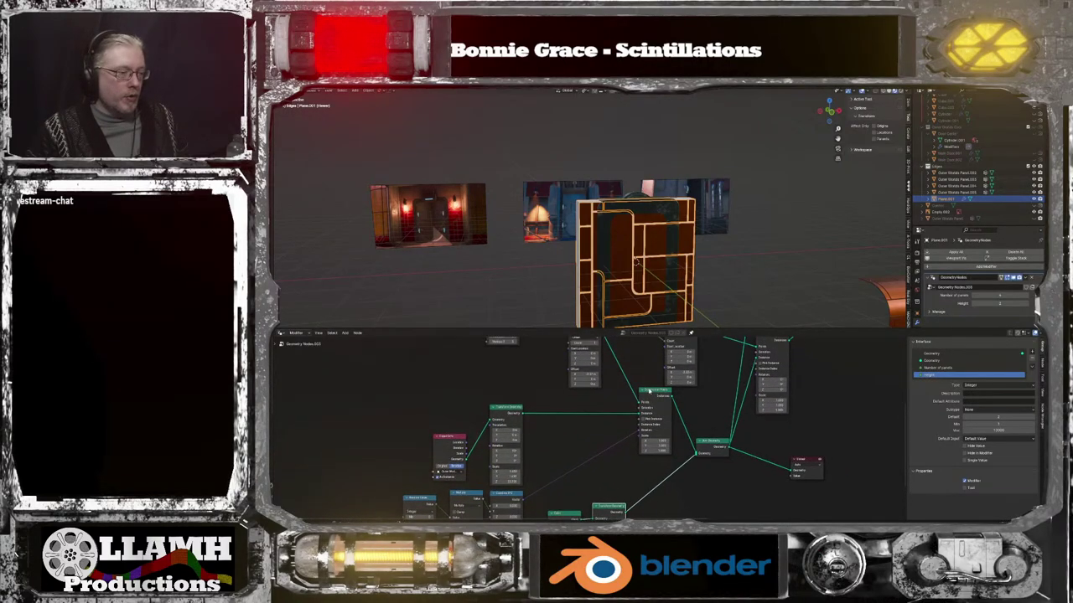
left_click(650, 393)
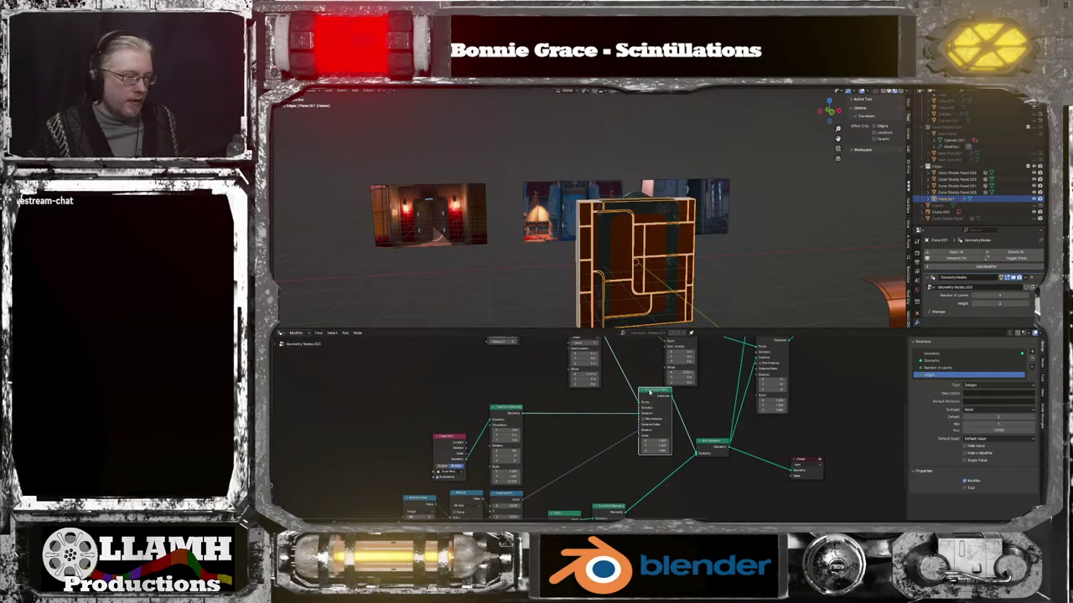
key("shift+d")
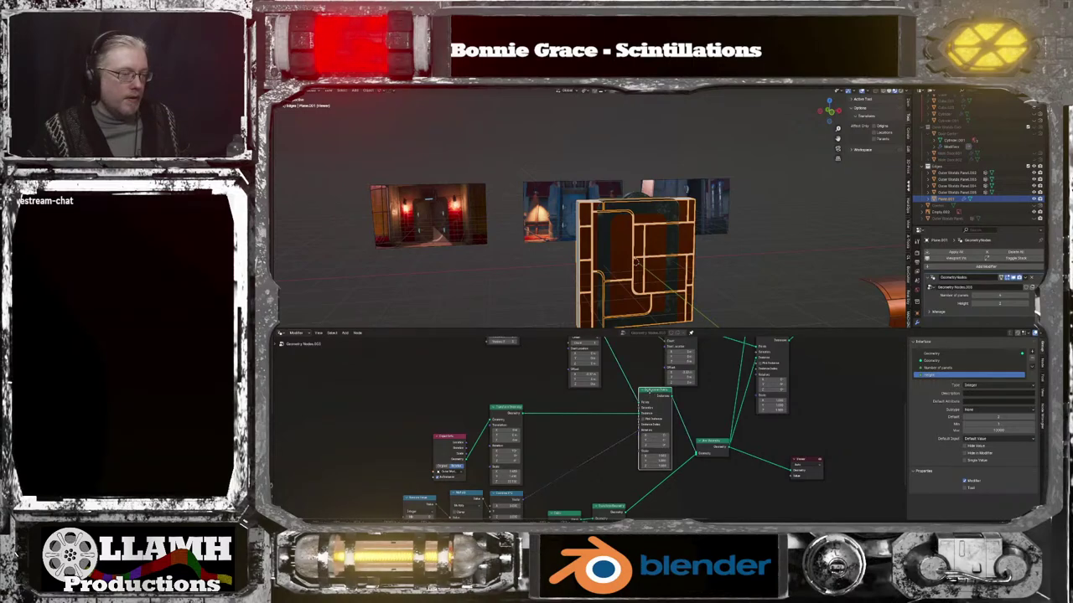
middle_click_drag(643, 518, 611, 484)
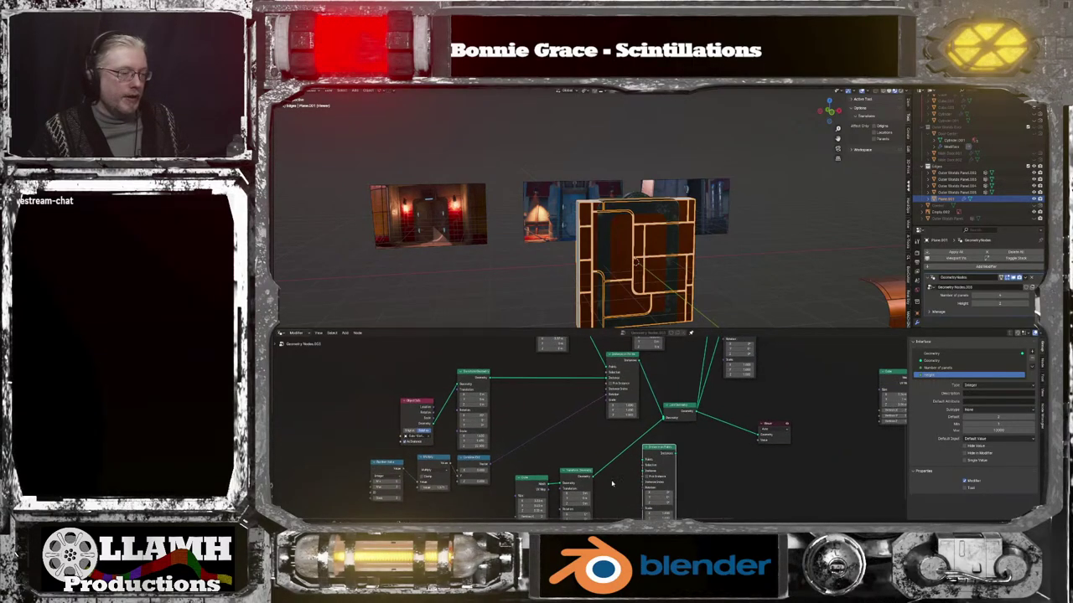
Wire the duplicated Instance on Points between the cube's Transform Geometry and Join Geometry, taking its Points from the panels' Mesh Line
left_click_drag(594, 476, 644, 476)
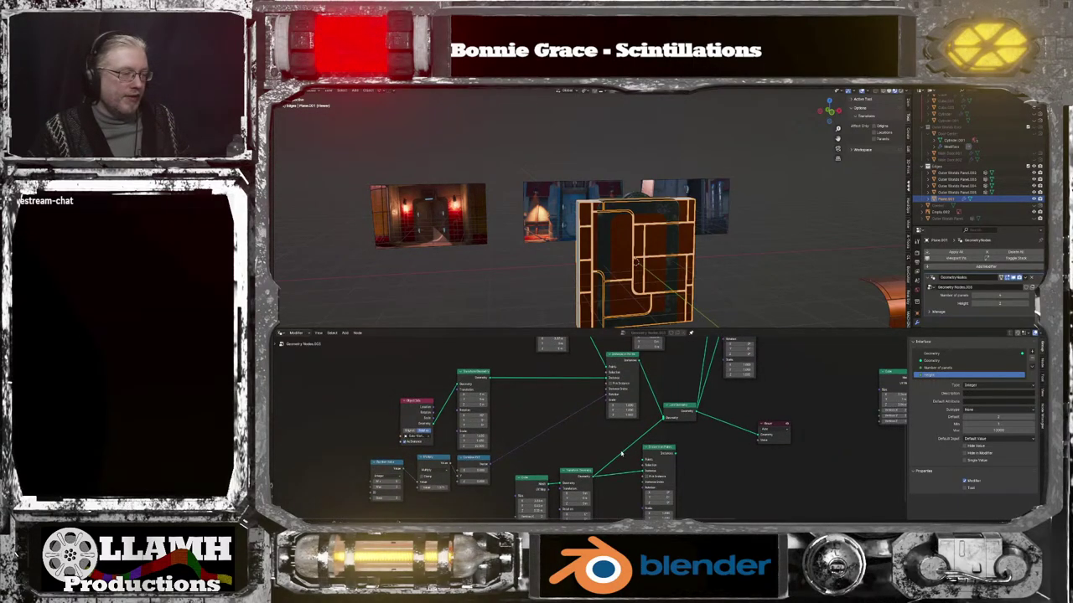
middle_click_drag(621, 453, 668, 494)
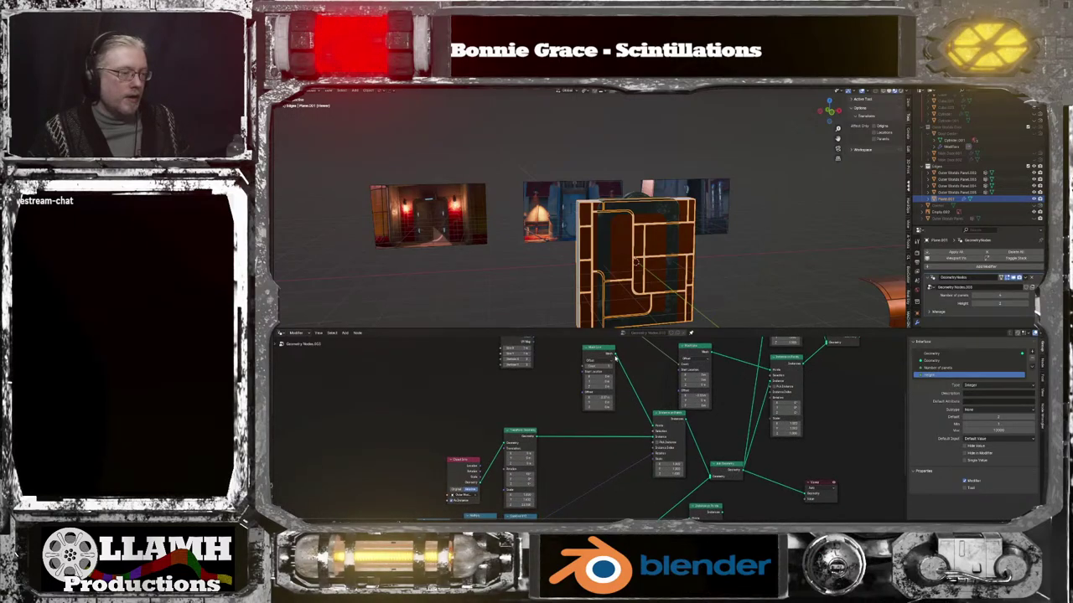
left_click_drag(616, 352, 715, 496)
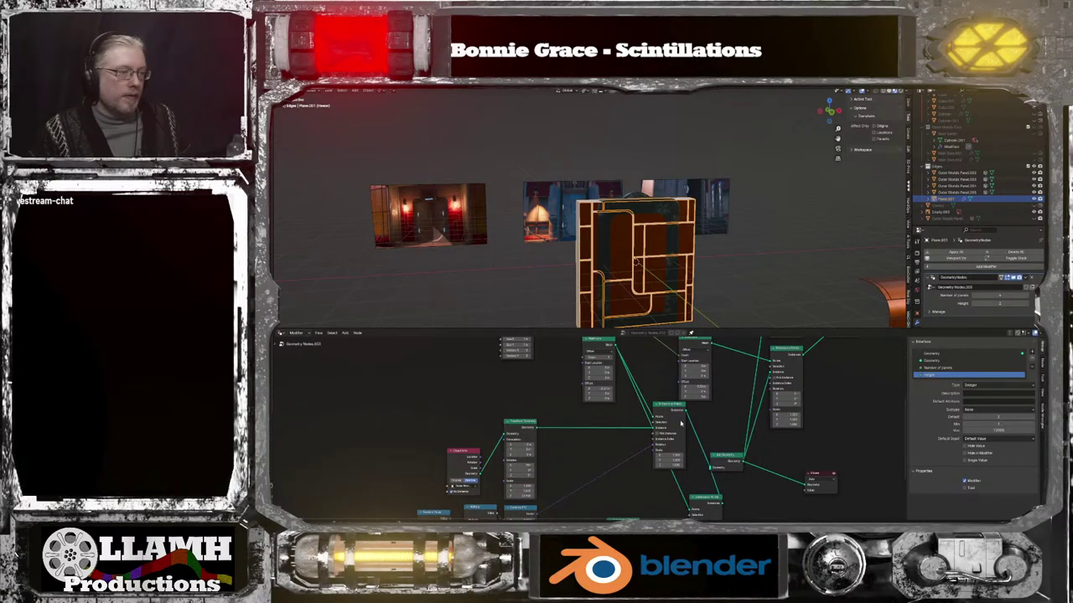
Raise the shared Mesh Line's Count and inspect the row of panels with their cube backings
scroll(662, 426, "up", 2)
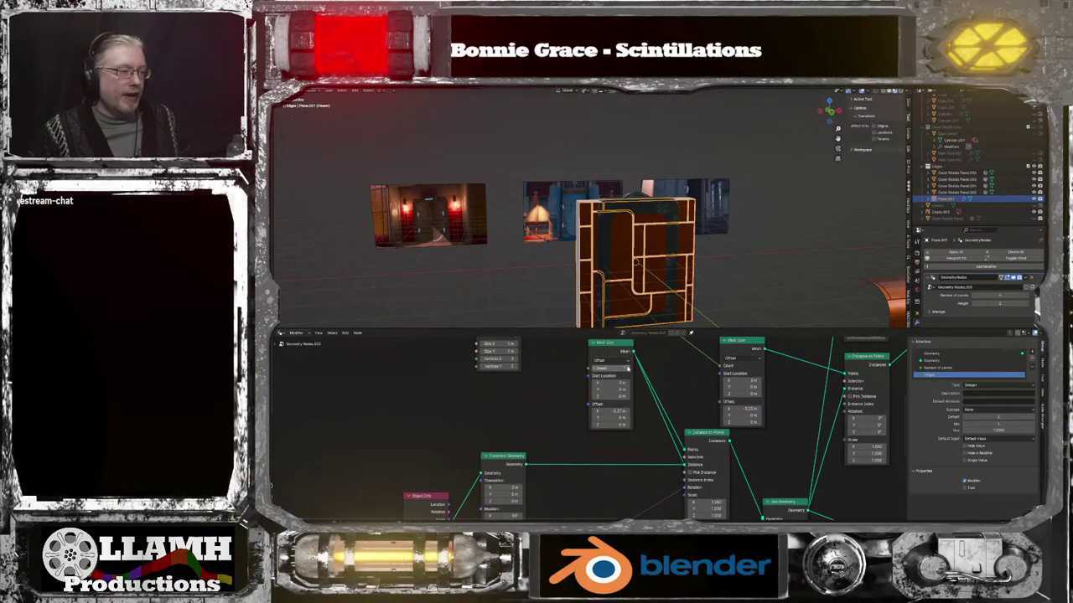
left_click(628, 369)
left_click(627, 369)
left_click(628, 369)
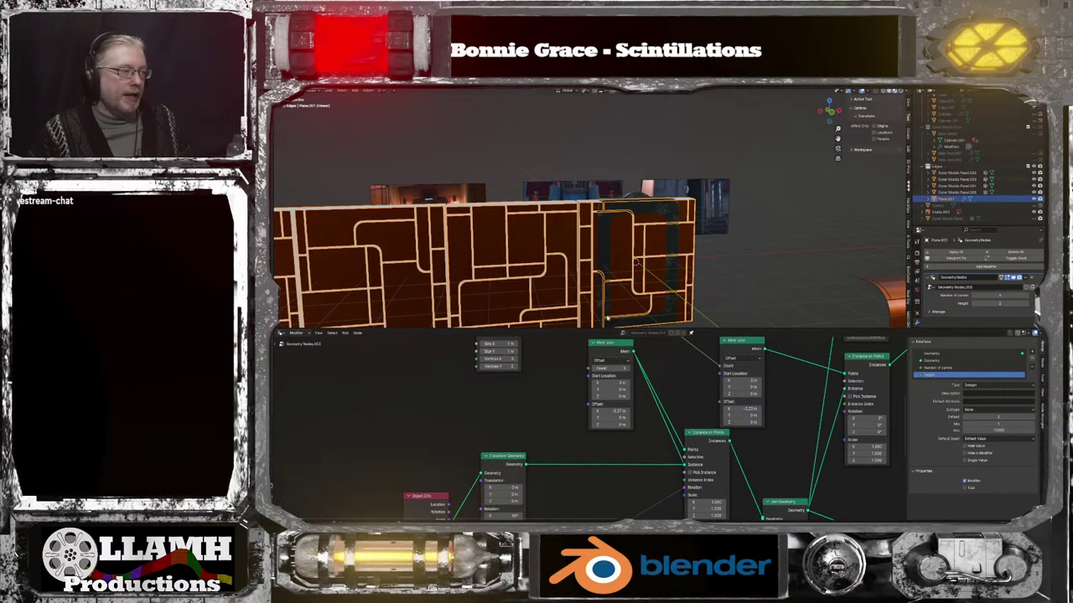
middle_click_drag(636, 262, 615, 281)
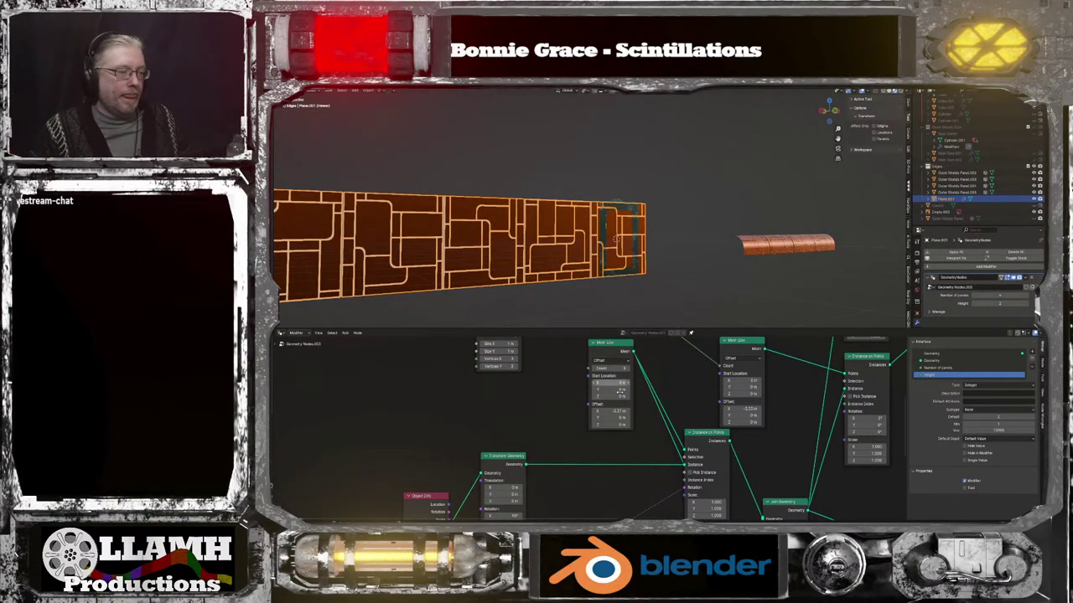
Reposition the shared Mesh Line node between the Grid node and the two Instance on Points nodes it feeds
middle_click_drag(620, 390, 615, 425)
left_click_drag(602, 369, 575, 385)
scroll(582, 406, "down", 4)
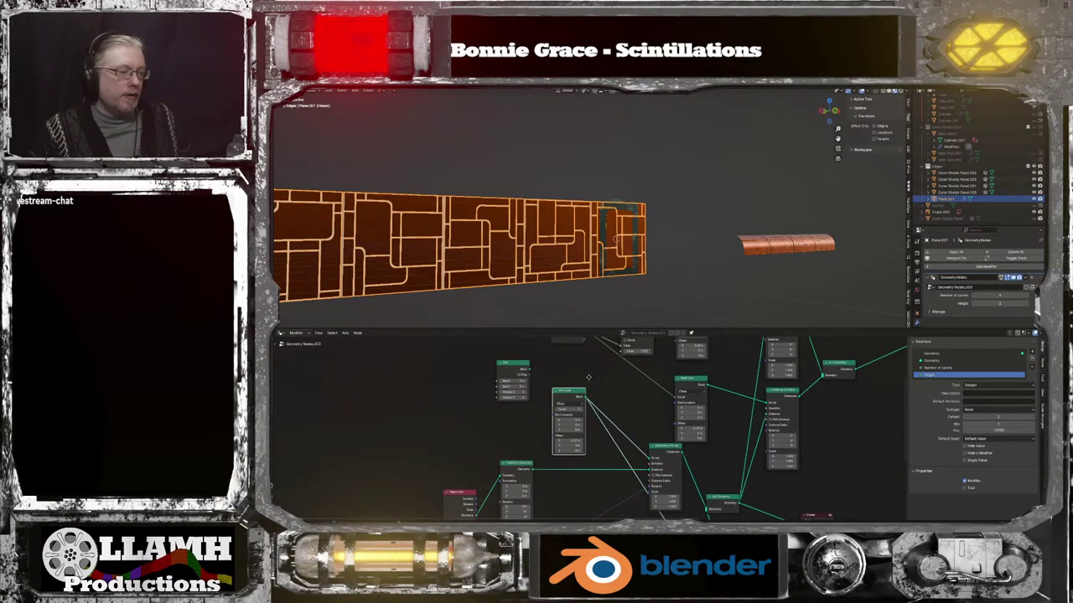
middle_click_drag(589, 377, 586, 331)
scroll(575, 502, "down", 2)
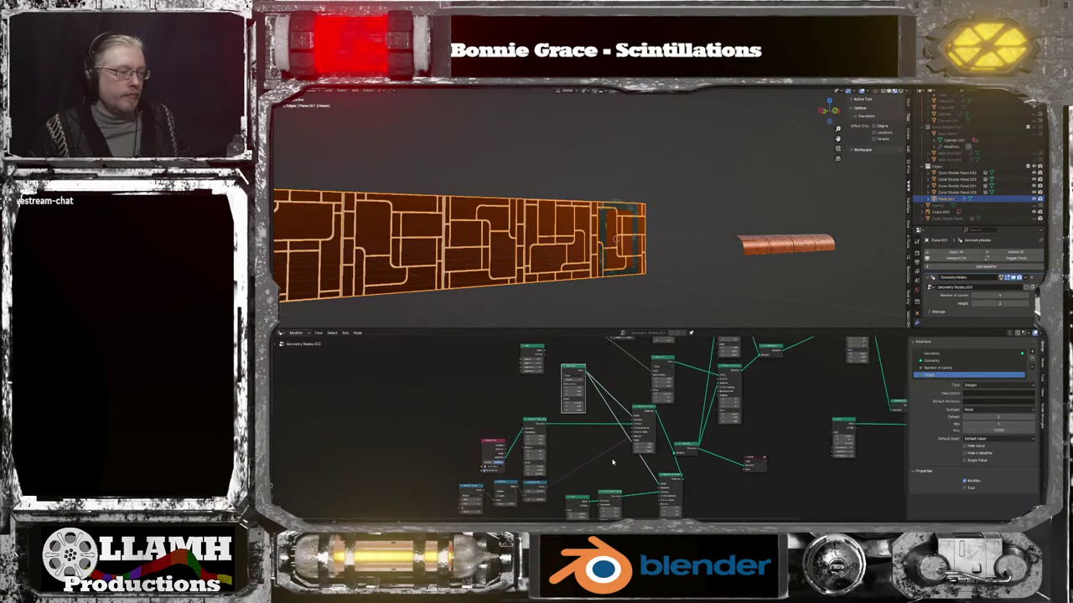
mouse_move(574, 369)
left_mouse_down()
mouse_move(595, 436)
mouse_move(577, 430)
mouse_move(578, 366)
left_mouse_up()
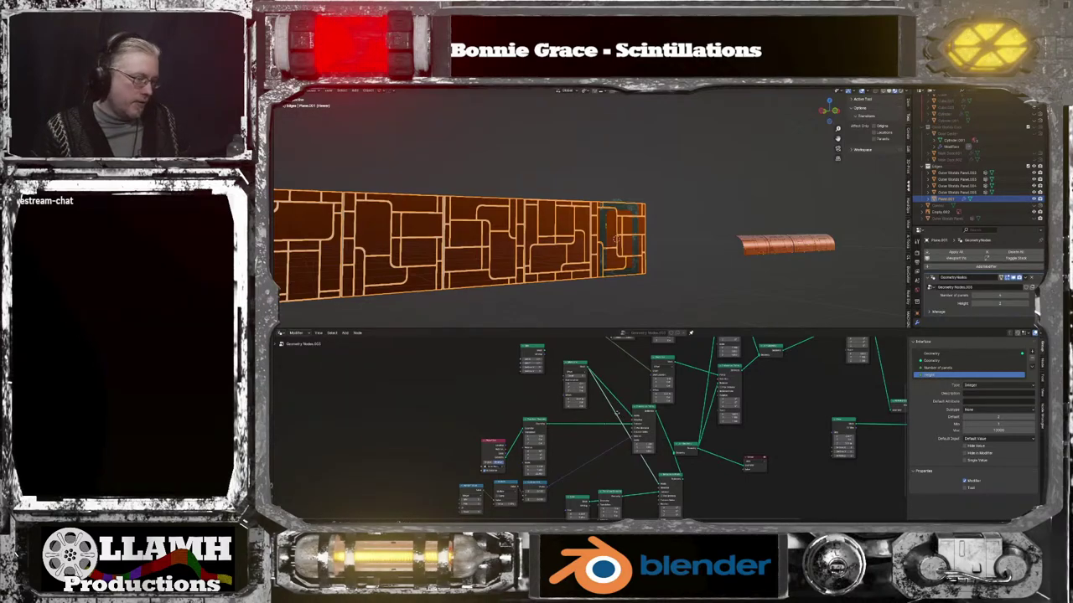
Reroute the Mesh Line's link to the cube's Instance on Points, and shift the panel nodes and Join Geometry away from the old wall nodes
left_click_drag(618, 416, 593, 478)
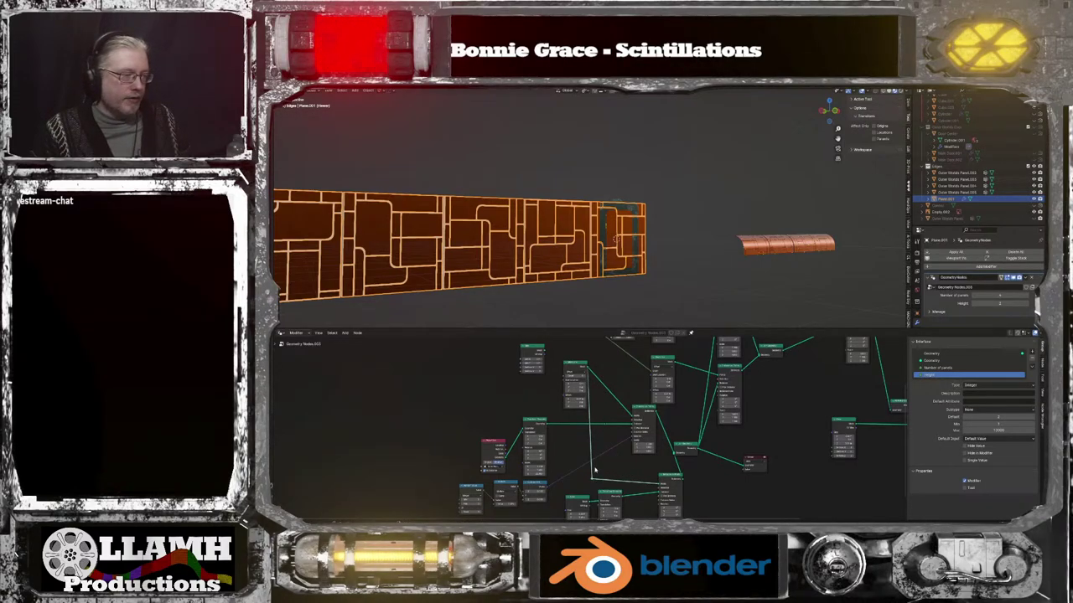
scroll(581, 453, "down", 3)
left_click_drag(464, 403, 642, 502)
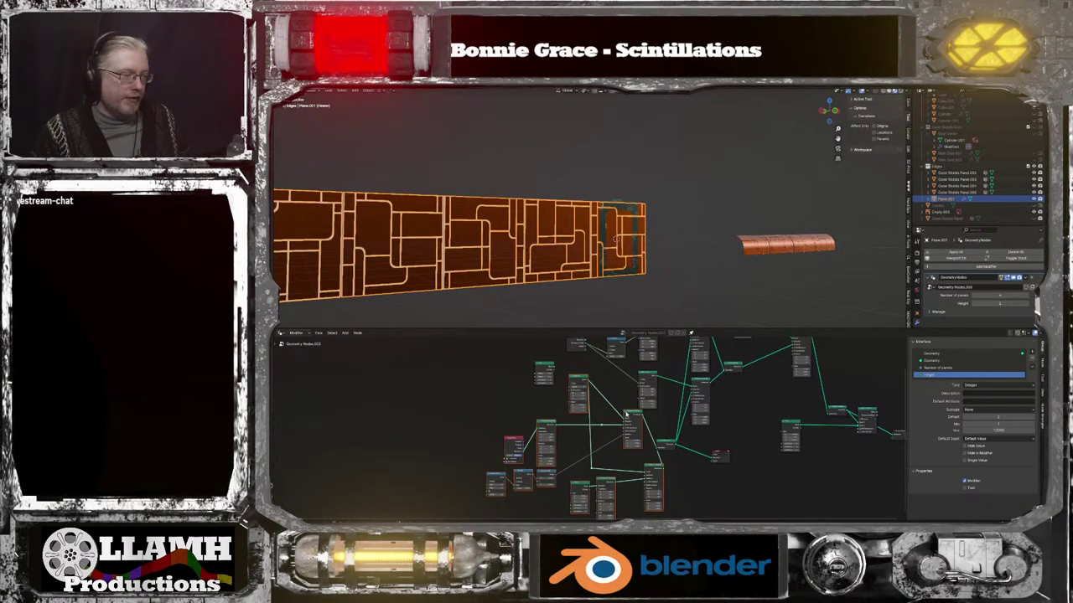
left_click_drag(625, 415, 578, 438)
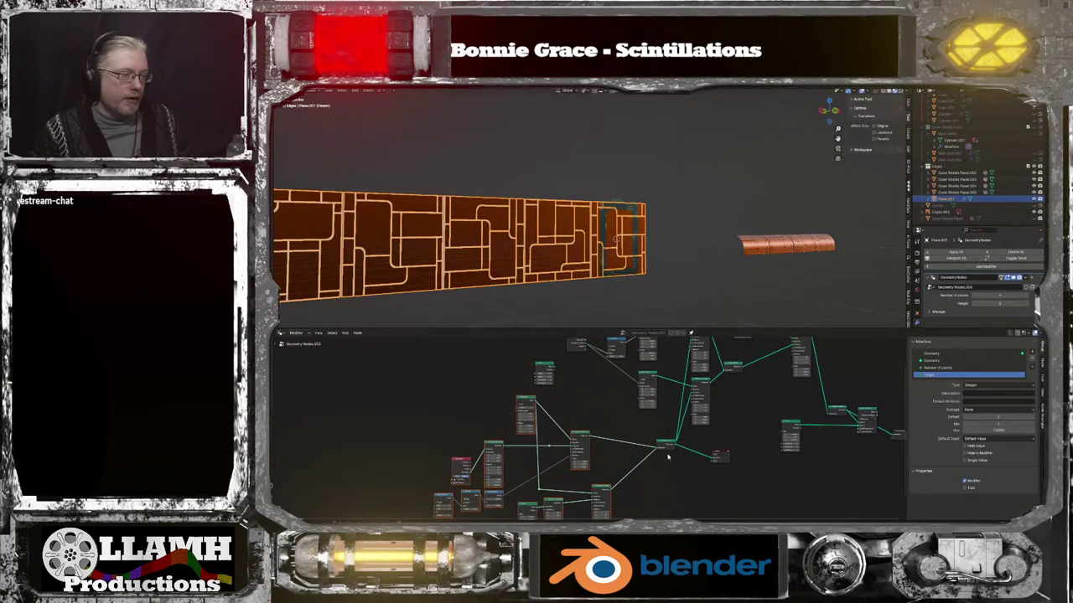
left_click_drag(665, 443, 637, 463)
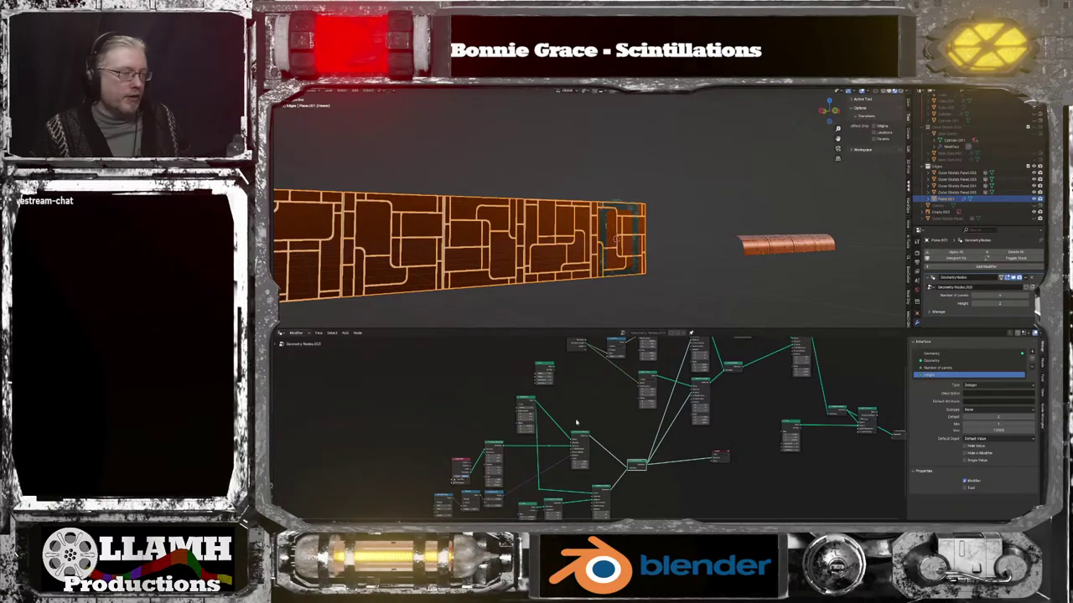
Examine how the old wall chain feeds Number of panels through the Subtract and Mesh Line nodes into the Instance on Points nodes
middle_click_drag(572, 308, 538, 295)
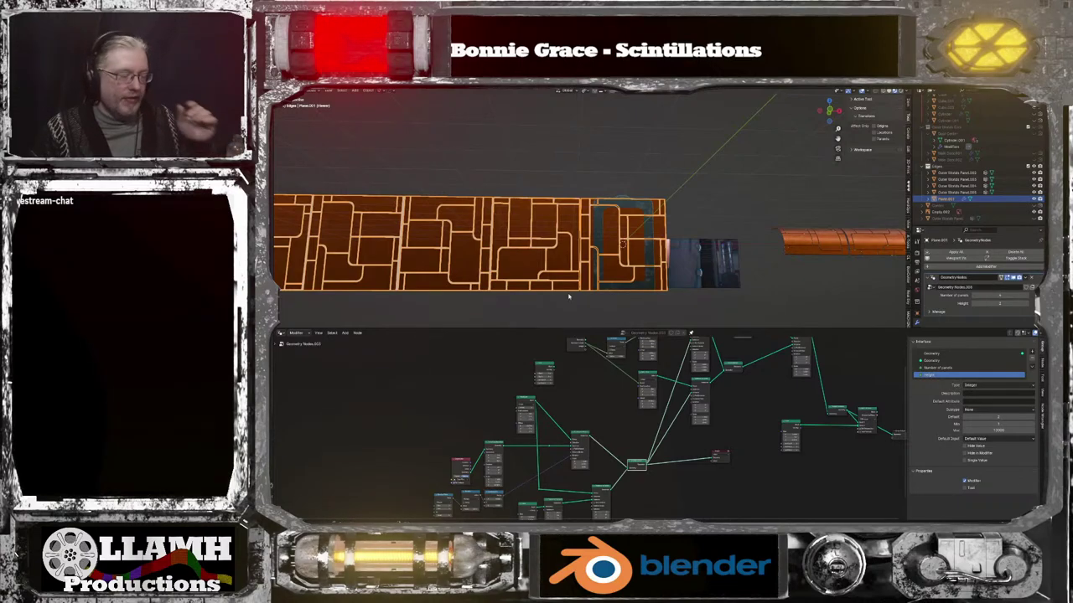
middle_click_drag(738, 390, 692, 411)
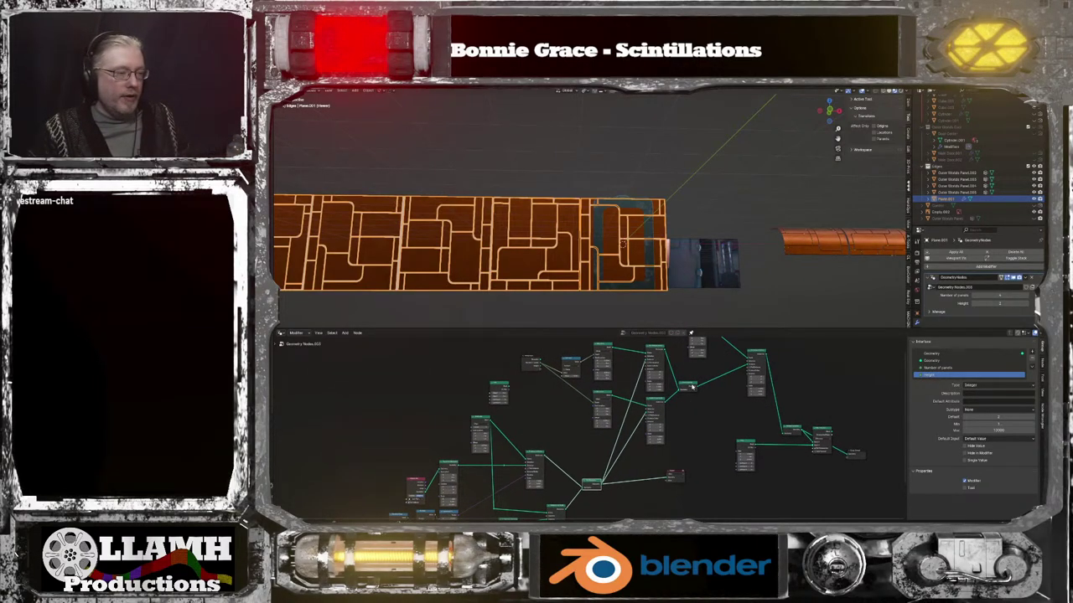
left_click(689, 386, "ctrl+shift")
key("ctrl+z")
middle_click_drag(690, 415, 696, 455)
scroll(695, 456, "up", 4)
scroll(695, 455, "up", 1)
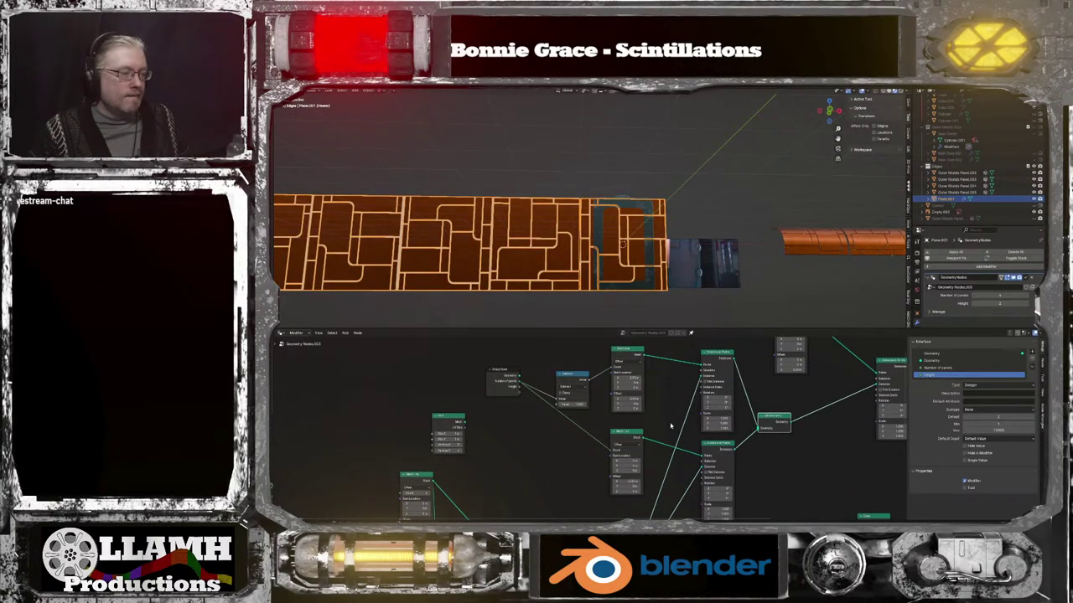
middle_click_drag(671, 426, 440, 390)
left_click_drag(560, 388, 826, 506)
middle_click_drag(616, 434, 734, 494)
scroll(586, 427, "up", 1)
middle_click_drag(506, 427, 590, 442)
scroll(604, 436, "up", 1)
scroll(620, 279, "up", 2)
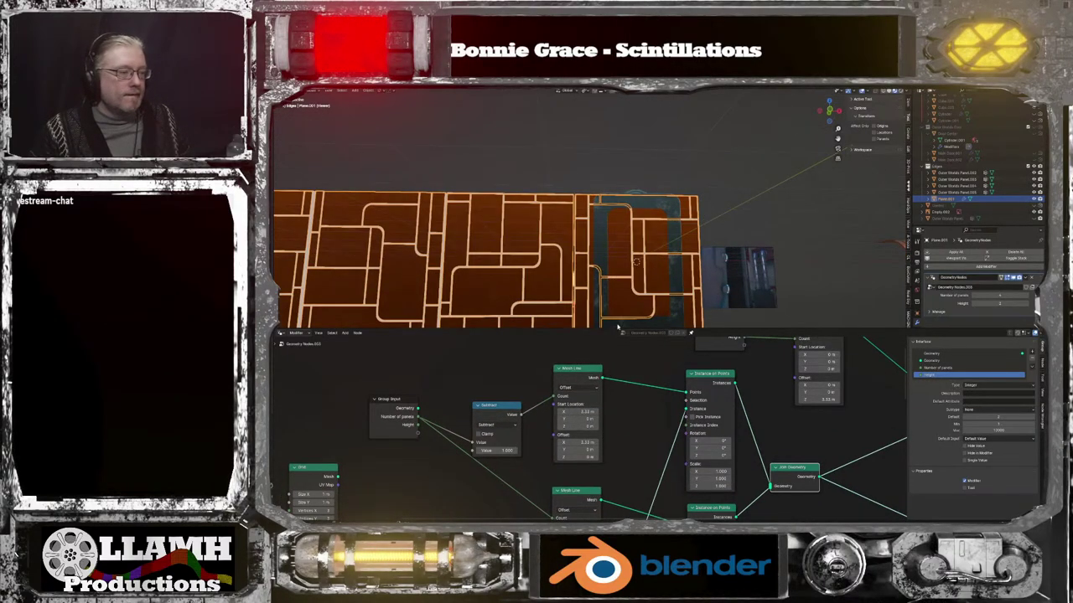
middle_click_drag(624, 421, 613, 409)
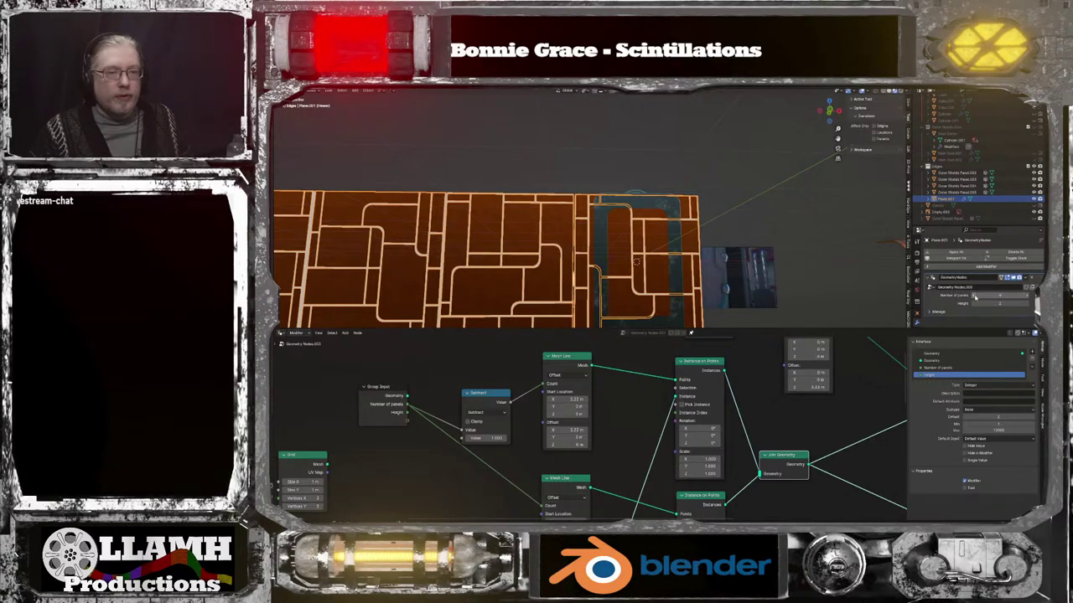
Lower the modifier's Number of panels value and inspect the wall
left_click(975, 297)
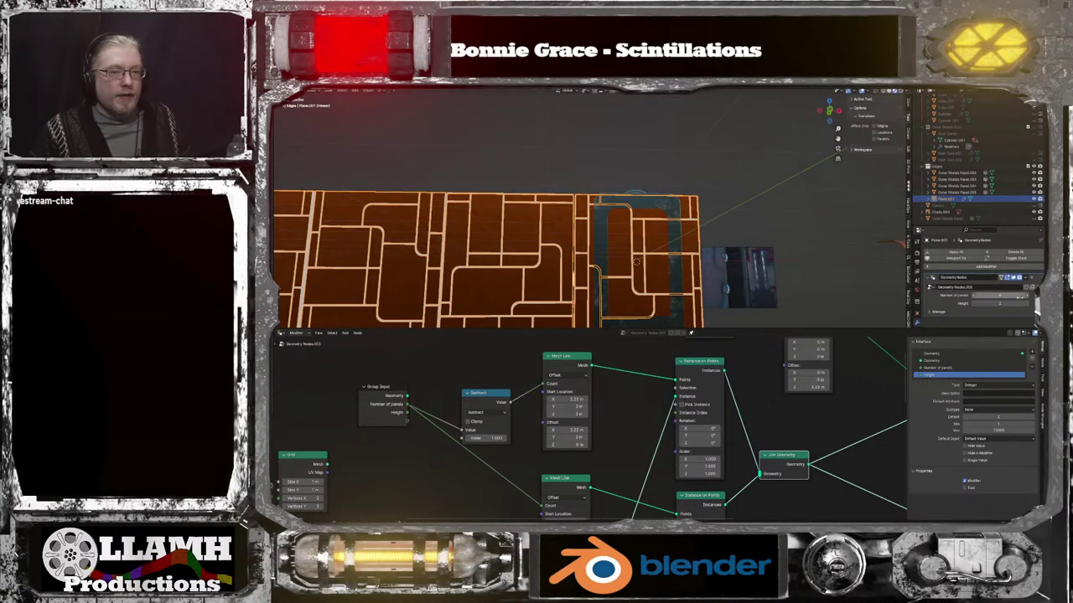
scroll(718, 388, "down", 1)
middle_click_drag(708, 299, 732, 322)
scroll(732, 323, "down", 3)
scroll(732, 322, "down", 2)
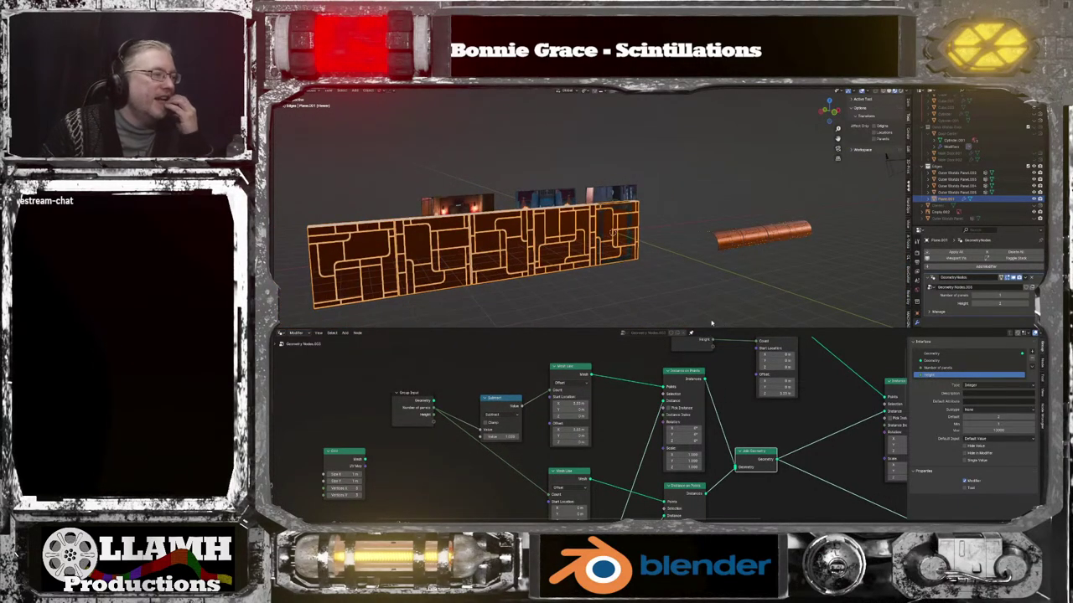
middle_click_drag(687, 411, 685, 394)
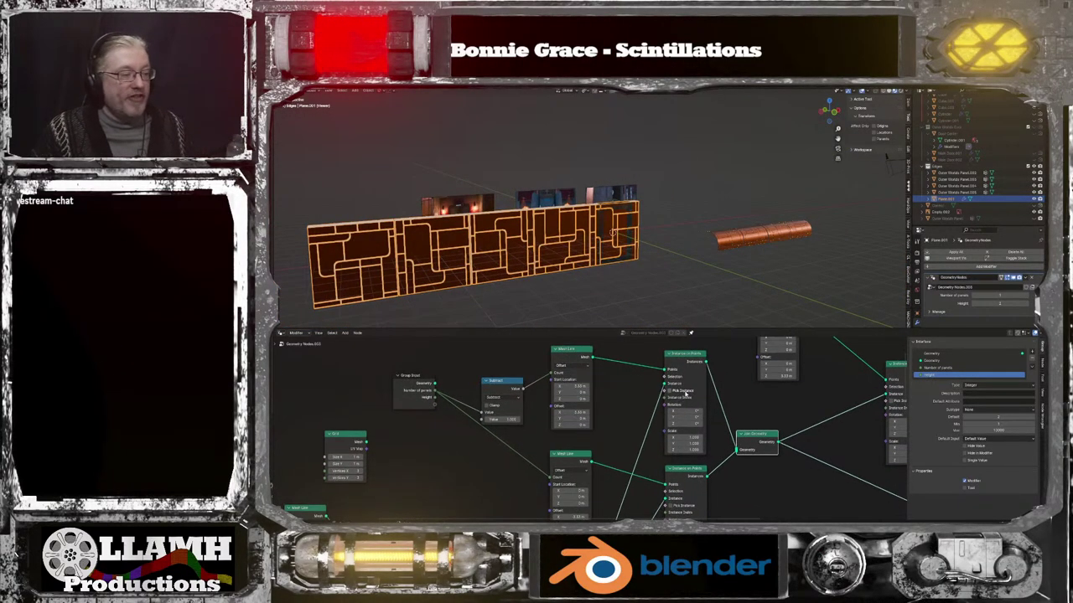
scroll(684, 394, "down", 5)
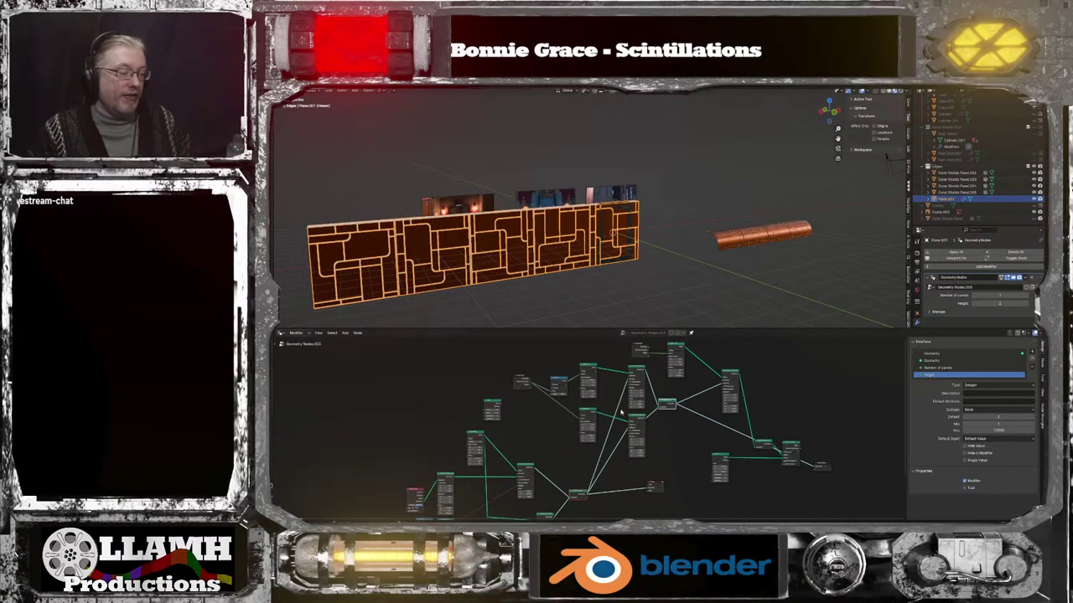
Delete the Viewer node and reconnect the old wall chain to the Group Output
left_click(822, 466)
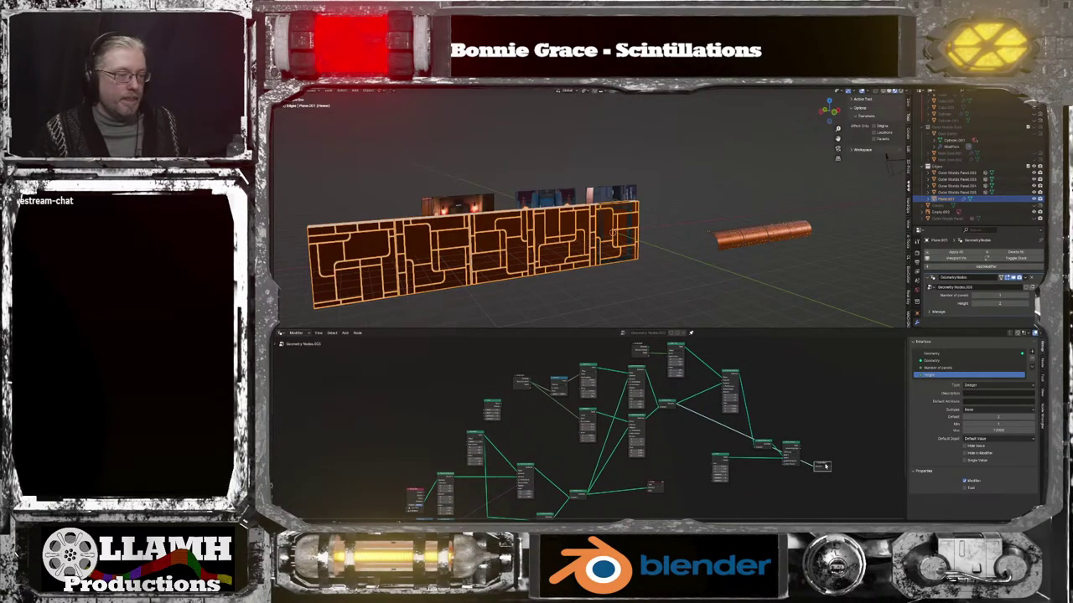
left_click(659, 485)
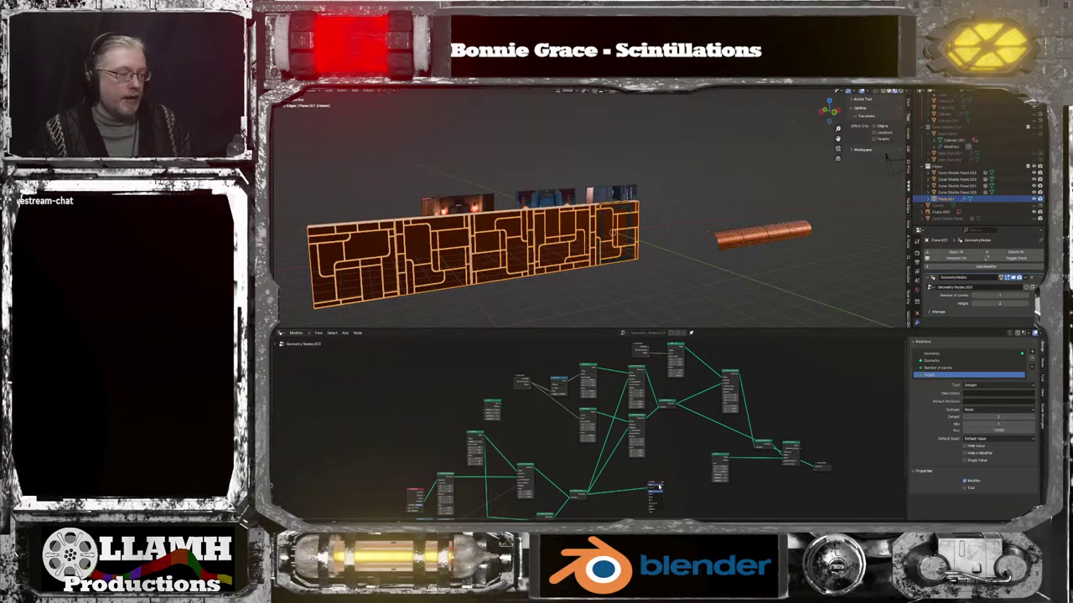
key("x")
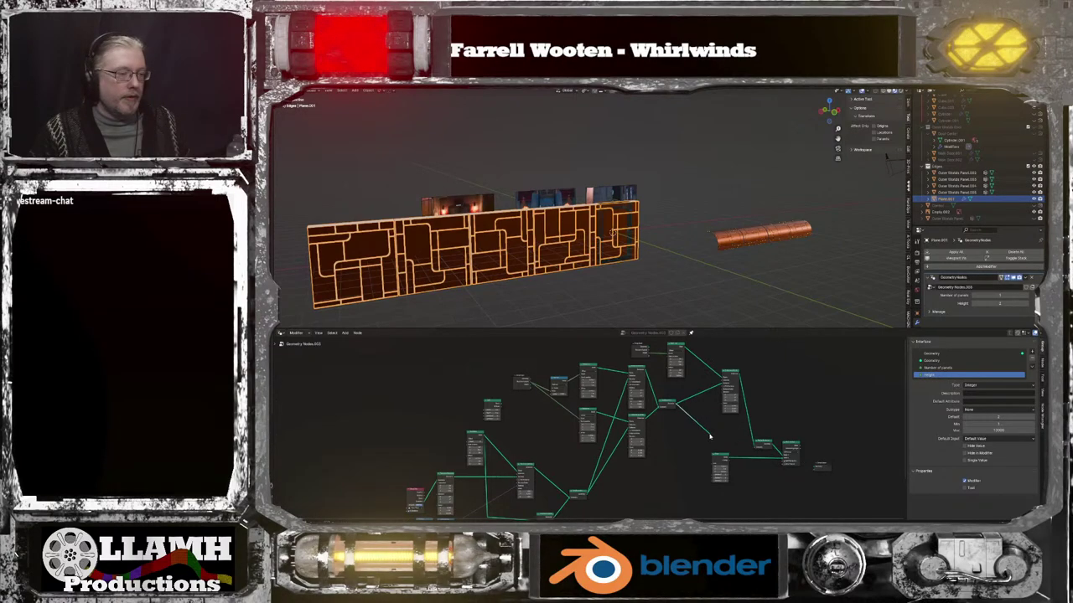
left_click_drag(710, 436, 706, 433)
left_click_drag(796, 462, 818, 466)
scroll(655, 303, "up", 3)
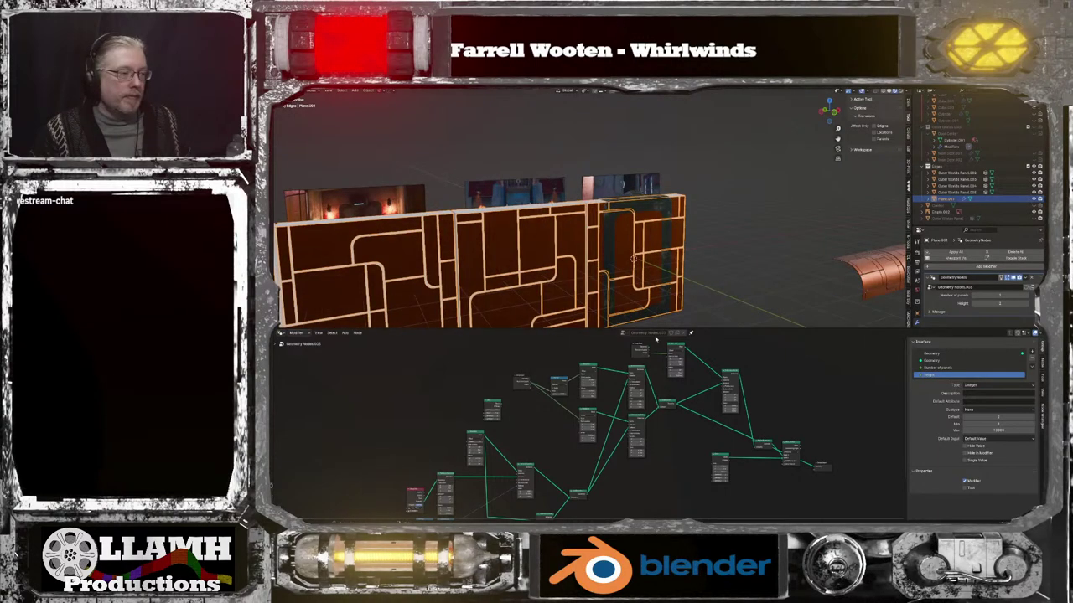
Delete the old wall nodes and unused Grid node, and connect the panel-and-cube Join Geometry directly to the Group Output
middle_click_drag(571, 394, 594, 377)
left_click_drag(546, 359, 824, 447)
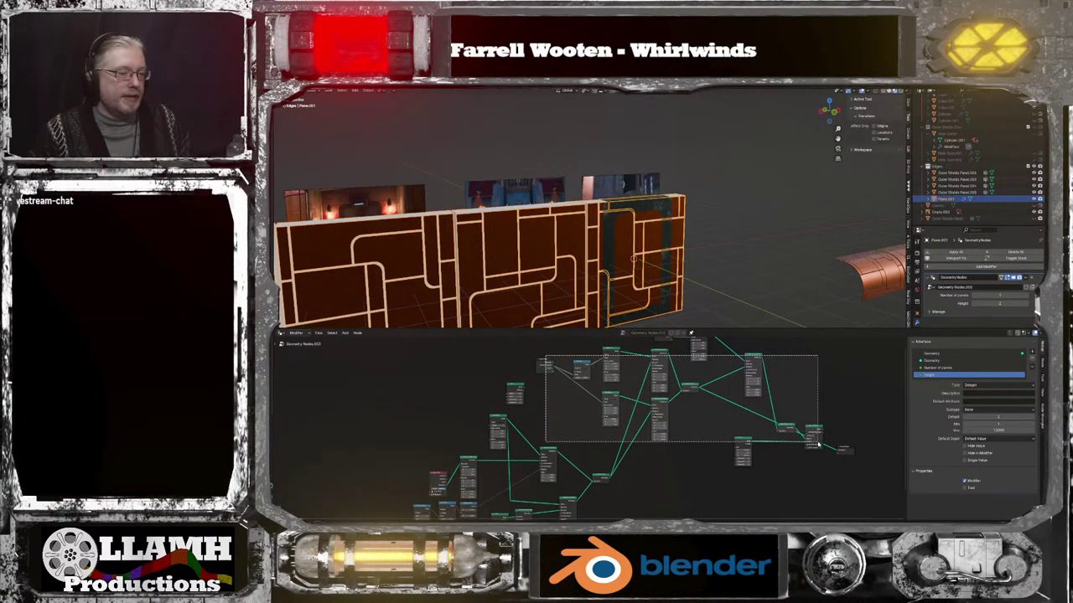
key("x")
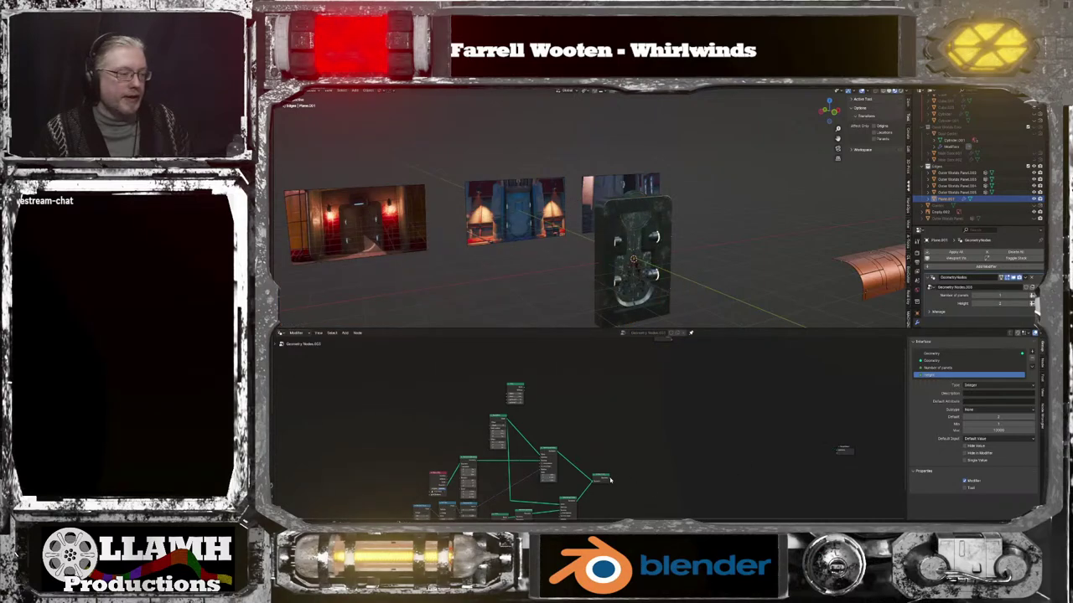
left_click_drag(818, 464, 840, 451)
middle_click_drag(596, 407, 643, 403)
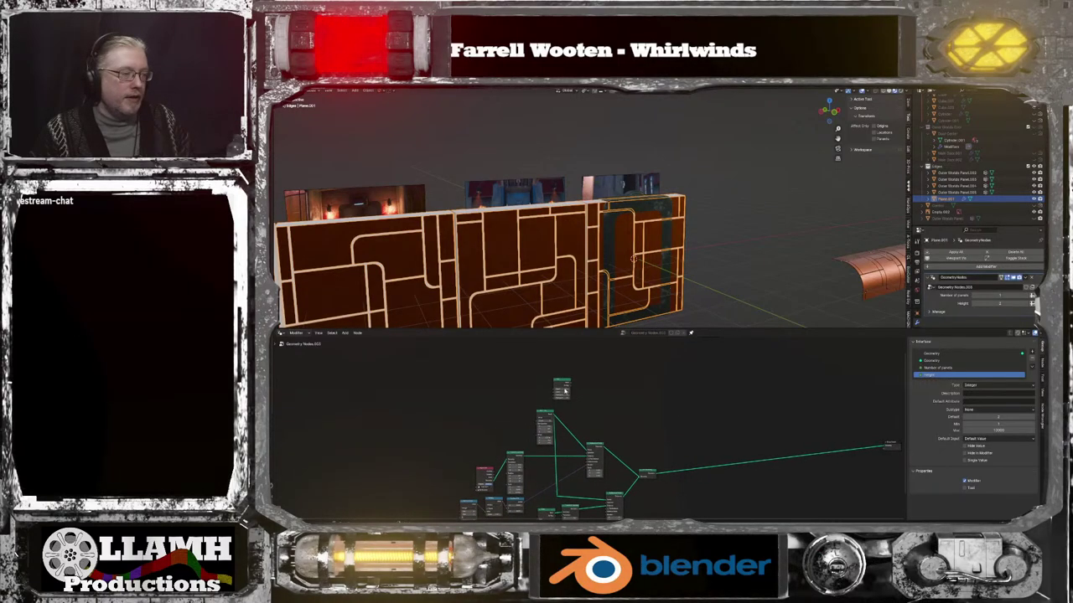
scroll(603, 394, "down", 3)
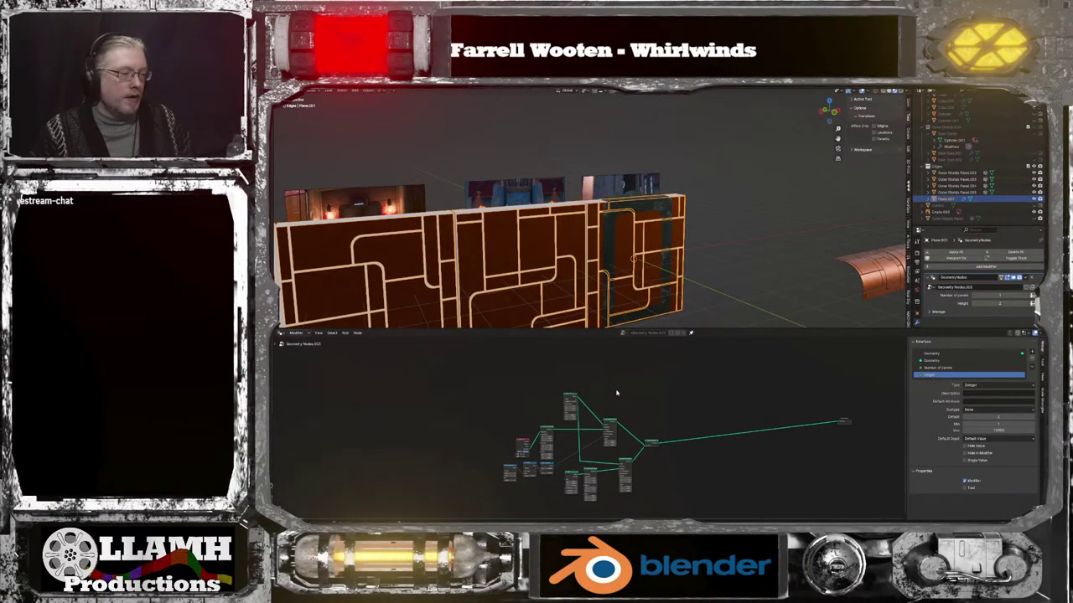
left_click_drag(497, 385, 586, 382)
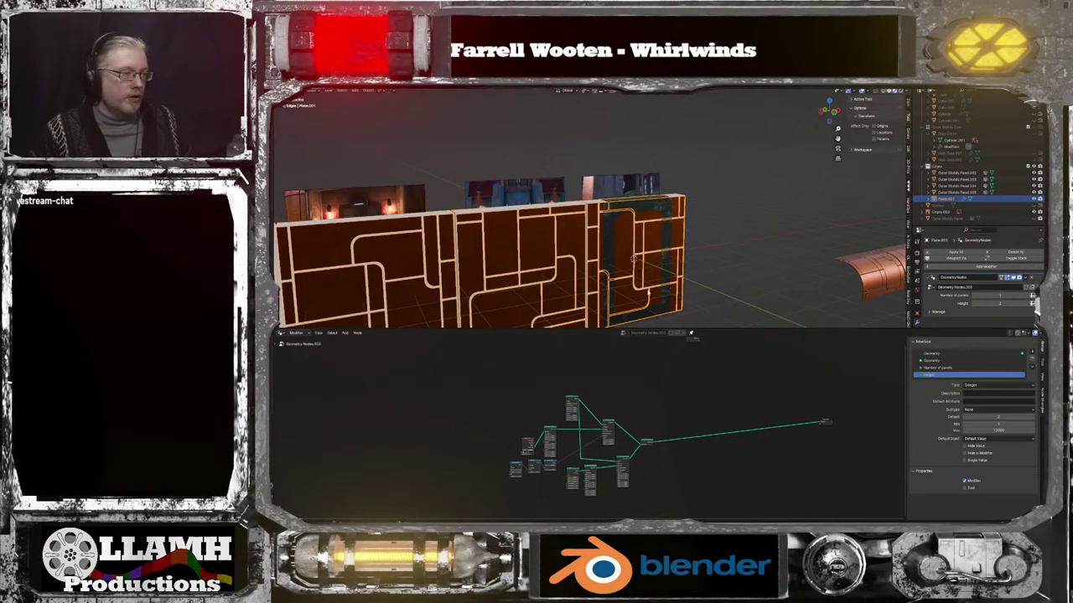
Move the panels' Instance on Points node closer to Join Geometry, directly above the cube's Instance on Points
scroll(634, 259, "down", 4)
scroll(650, 404, "up", 4)
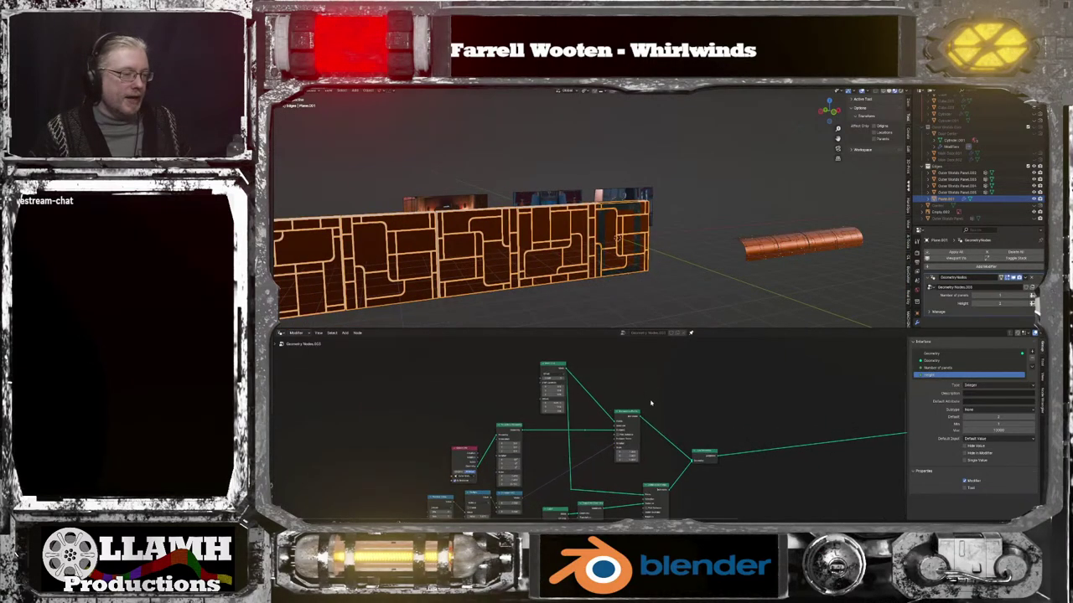
scroll(659, 395, "up", 4)
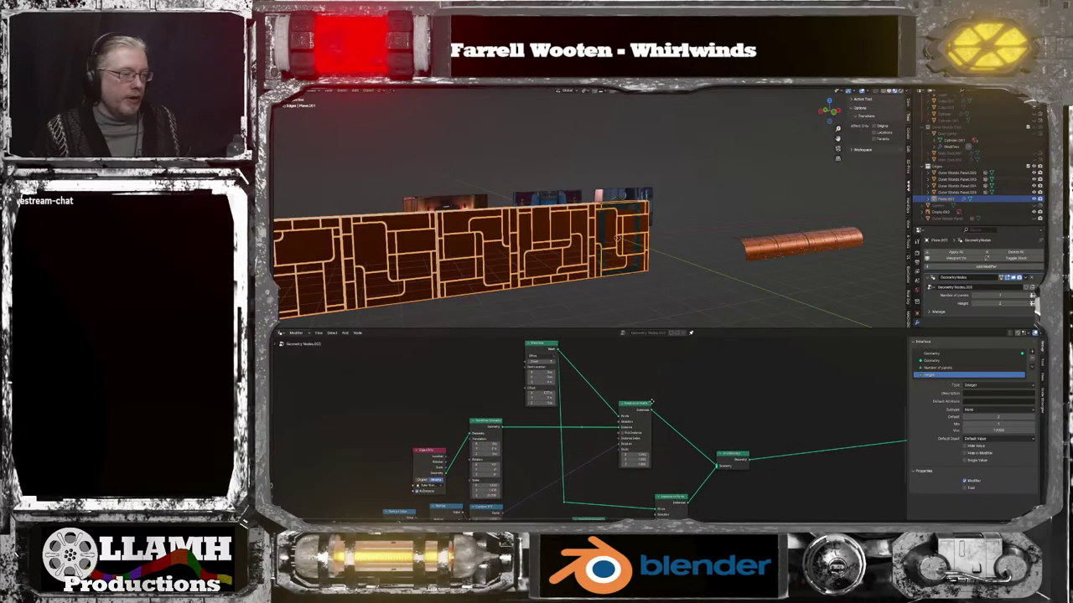
scroll(644, 410, "up", 1)
middle_click_drag(644, 412, 634, 361)
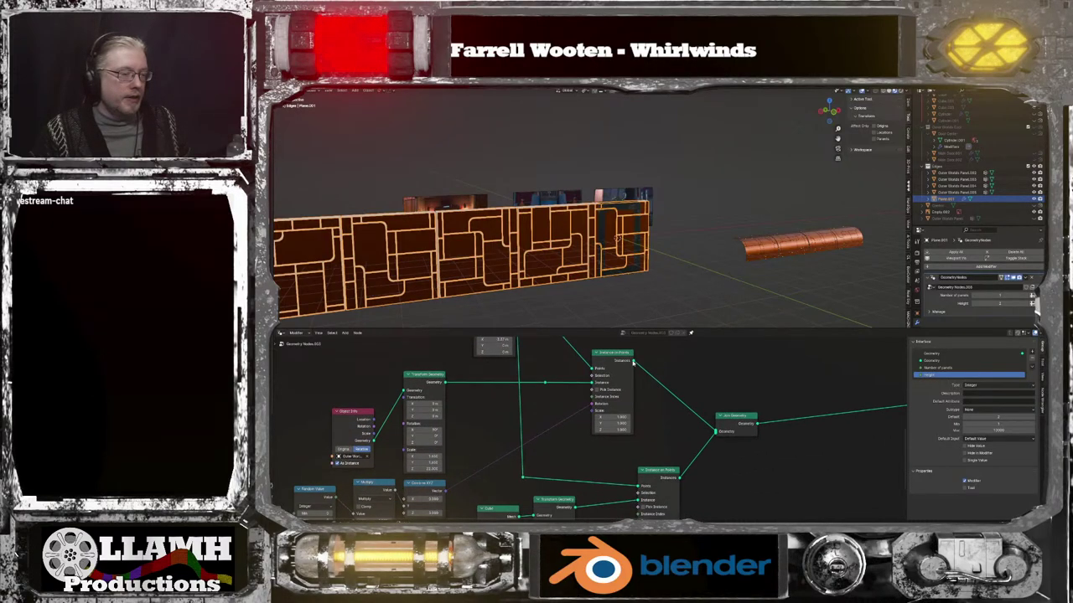
left_click_drag(620, 357, 666, 369)
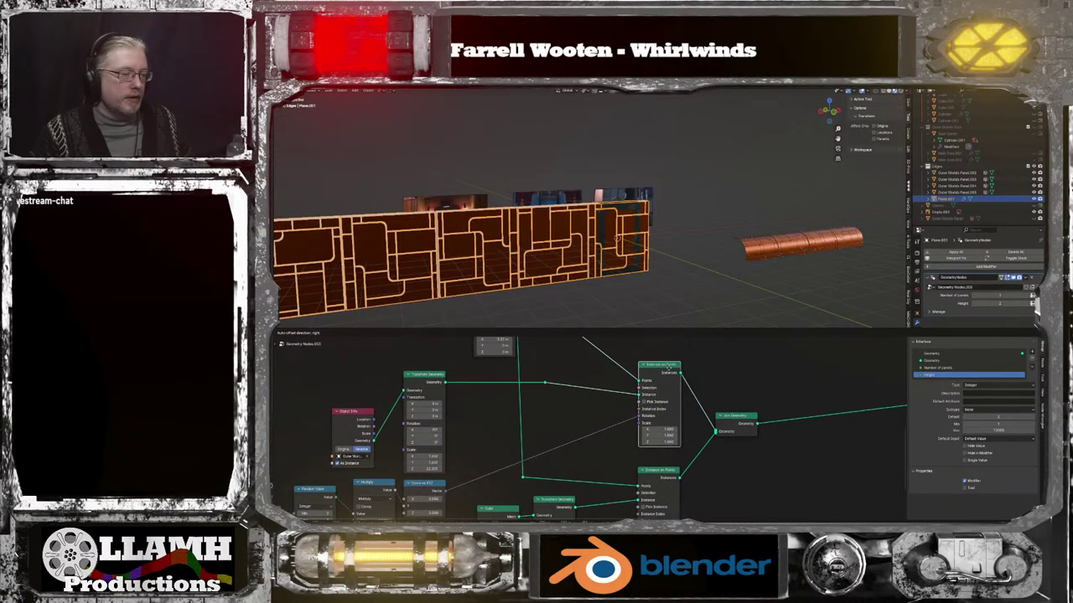
middle_click_drag(668, 395, 690, 483)
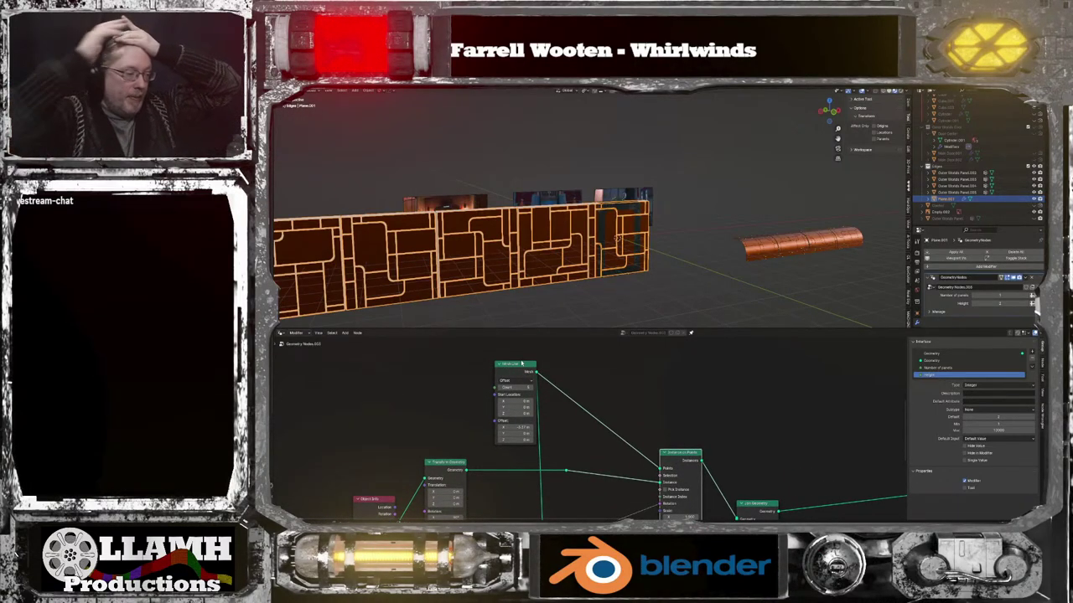
scroll(598, 484, "down", 1)
middle_click_drag(597, 444, 597, 406)
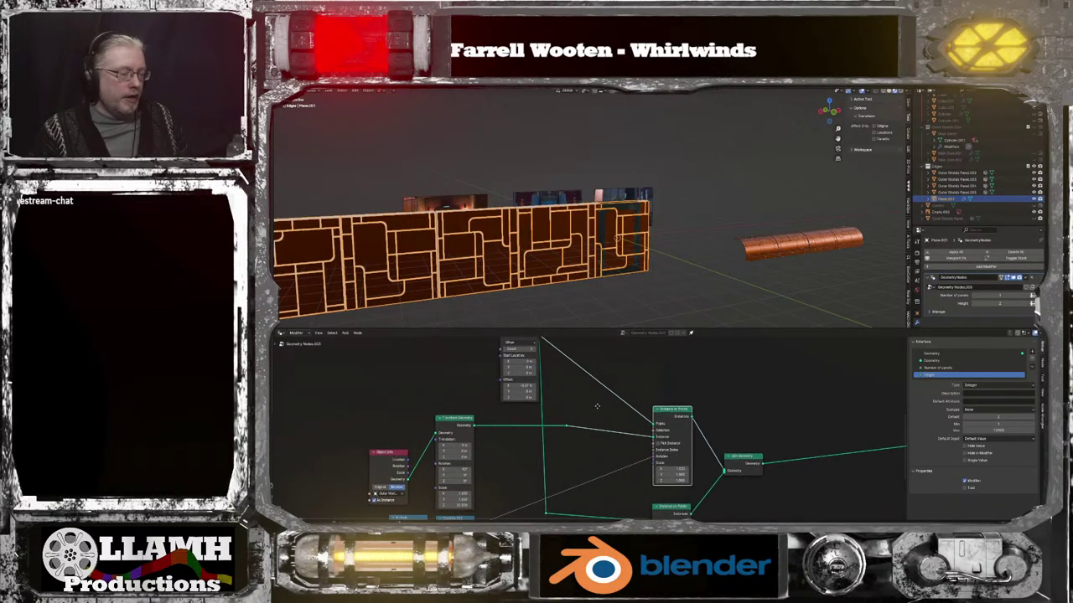
Preview only the panels' Instance on Points output through a Viewer and inspect the row without its cube backings
left_click(668, 416, "ctrl+shift")
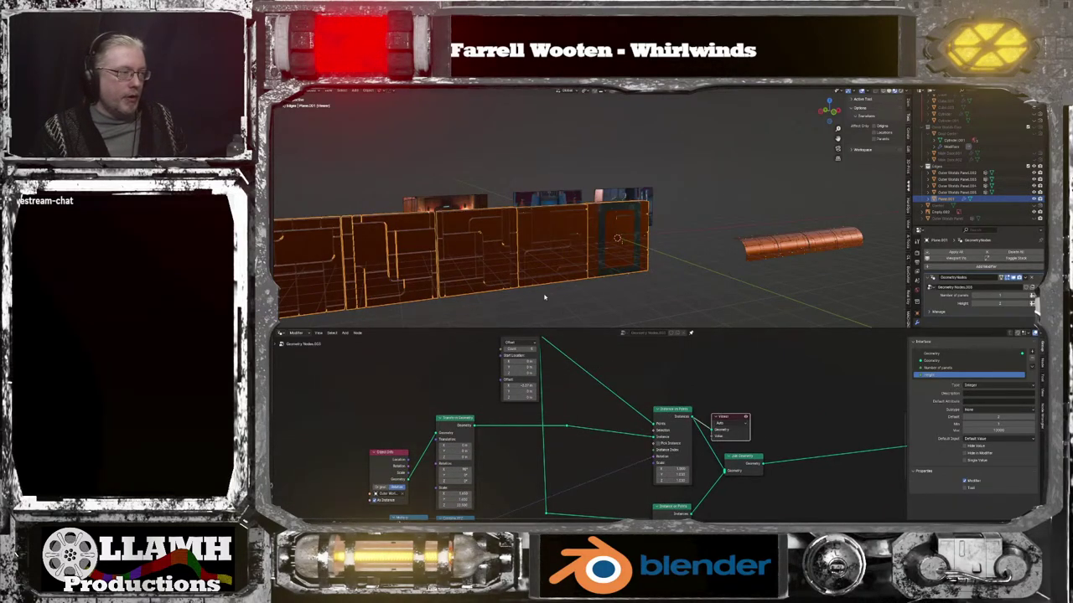
mouse_move(544, 297)
middle_mouse_down()
mouse_move(562, 292)
mouse_move(549, 293)
middle_mouse_up()
middle_click_drag(599, 390, 567, 418)
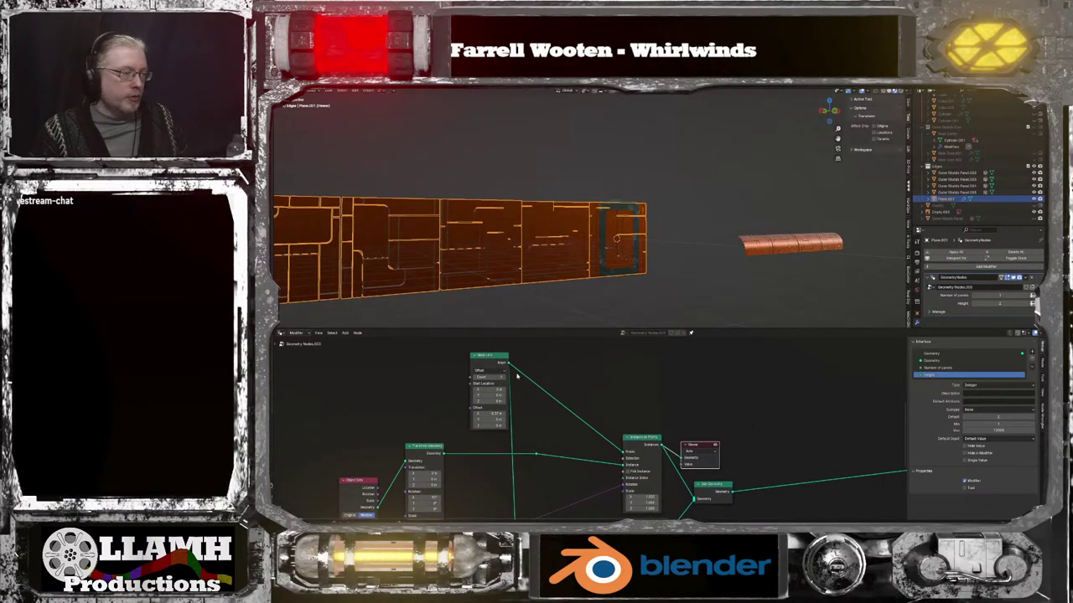
Move the shared Mesh Line above the panels' Transform Geometry node and reduce its Count to 2
left_click_drag(500, 362, 438, 369)
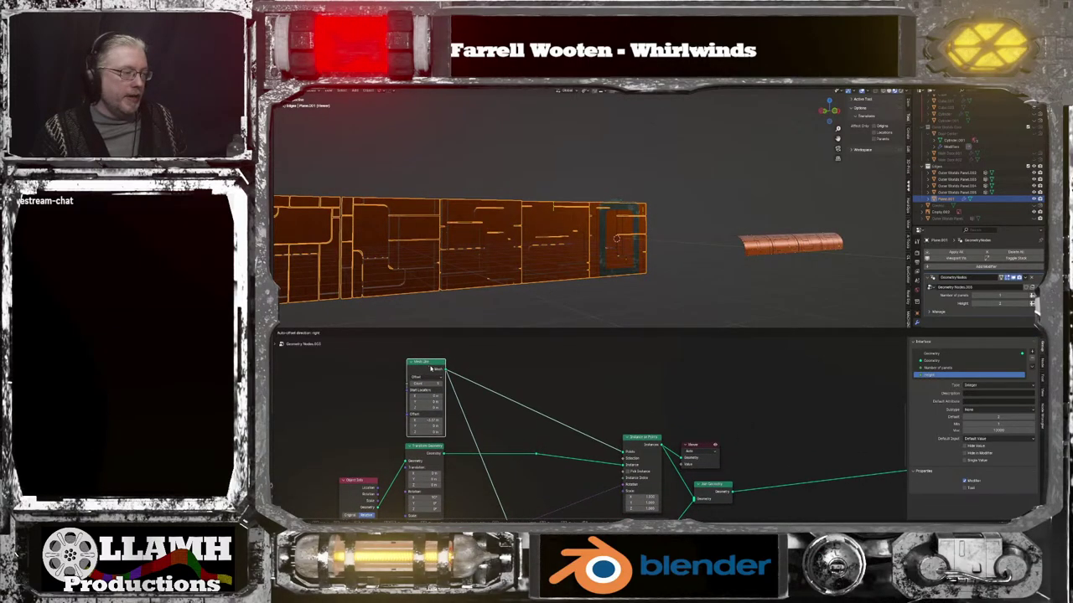
middle_click_drag(512, 416, 558, 433)
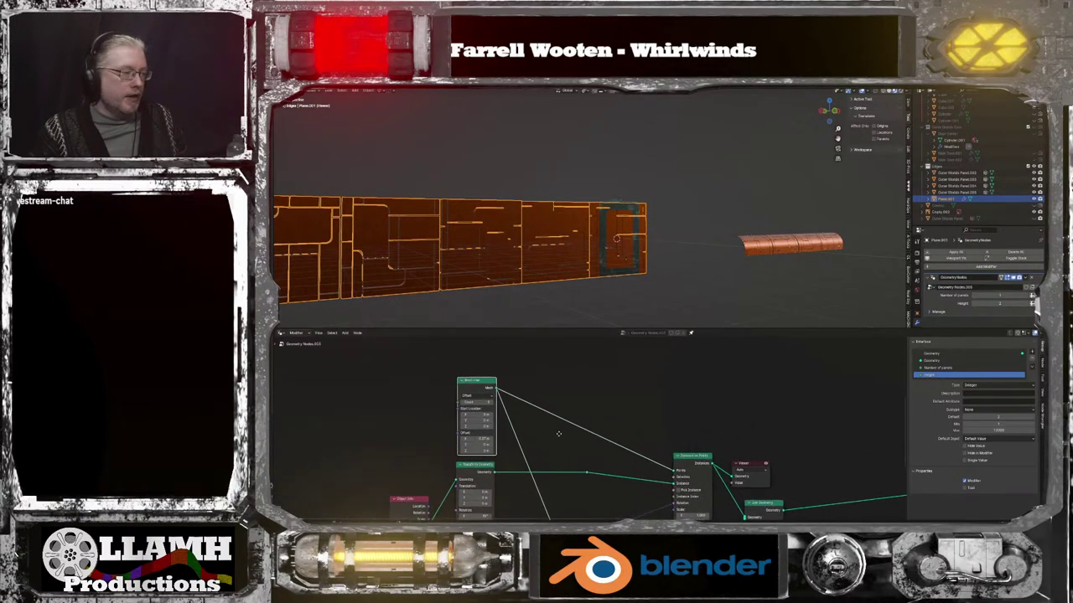
left_click(462, 405)
left_click(463, 404)
left_click(463, 405)
Duplicate the Mesh Line, place the copy above the original, and set the copy's Offset X to 3.33 m
middle_click_drag(513, 431, 533, 444)
key("shift+d")
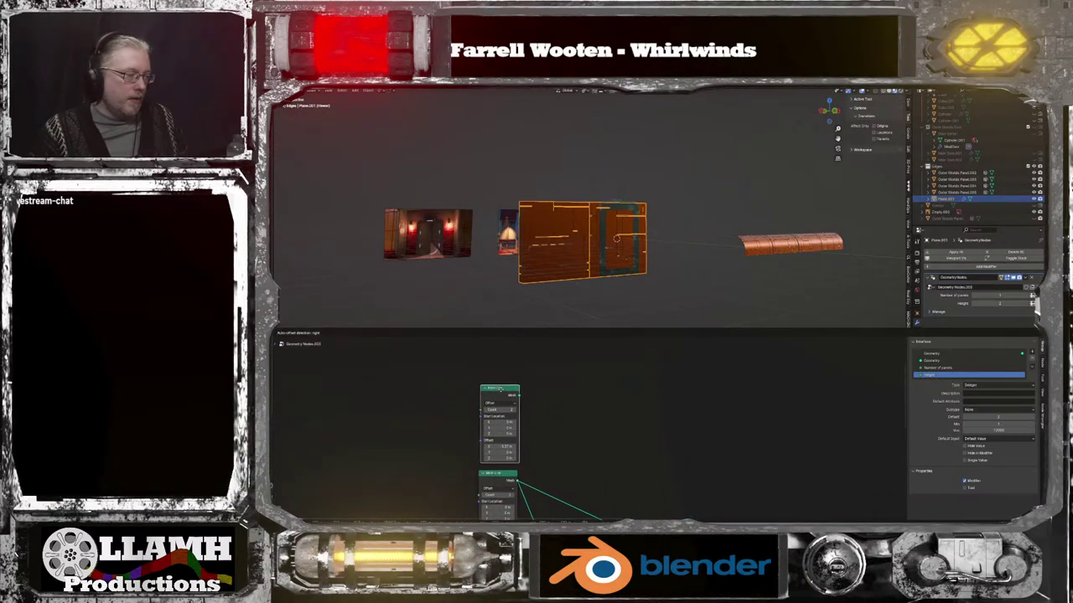
left_click(499, 390)
left_click(499, 446)
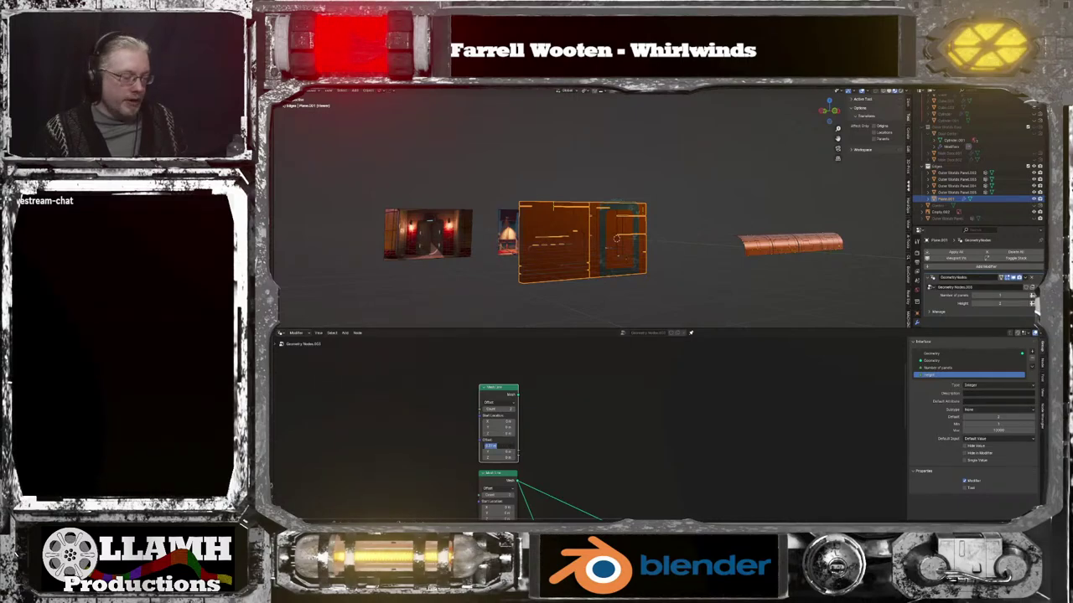
type("3.33")
key("Return")
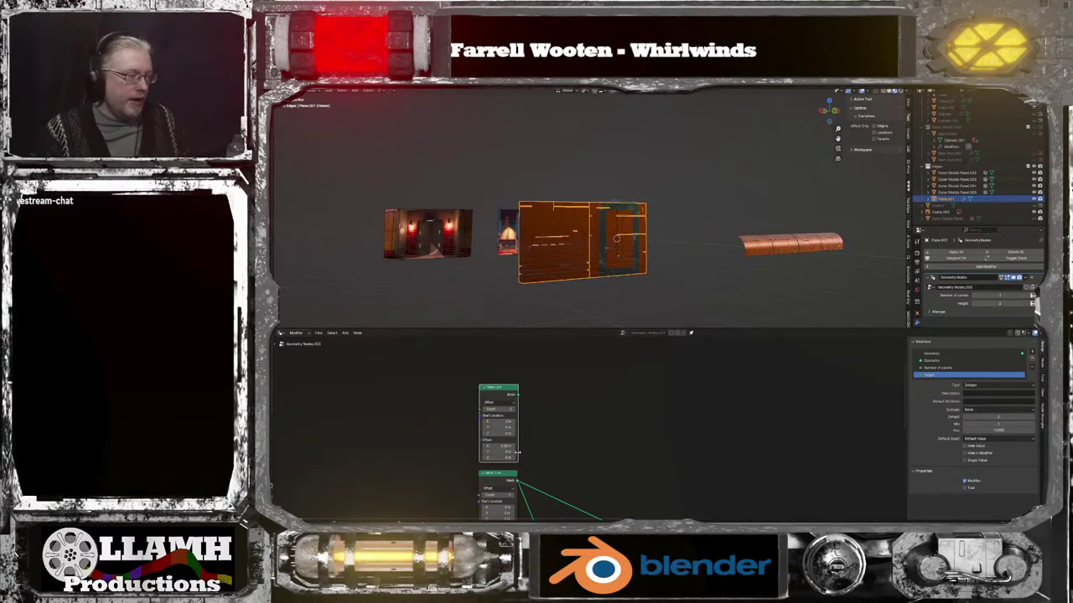
Duplicate the panels' Instance on Points node above the original and feed its Points from the upper Mesh Line
middle_click_drag(595, 441, 529, 509)
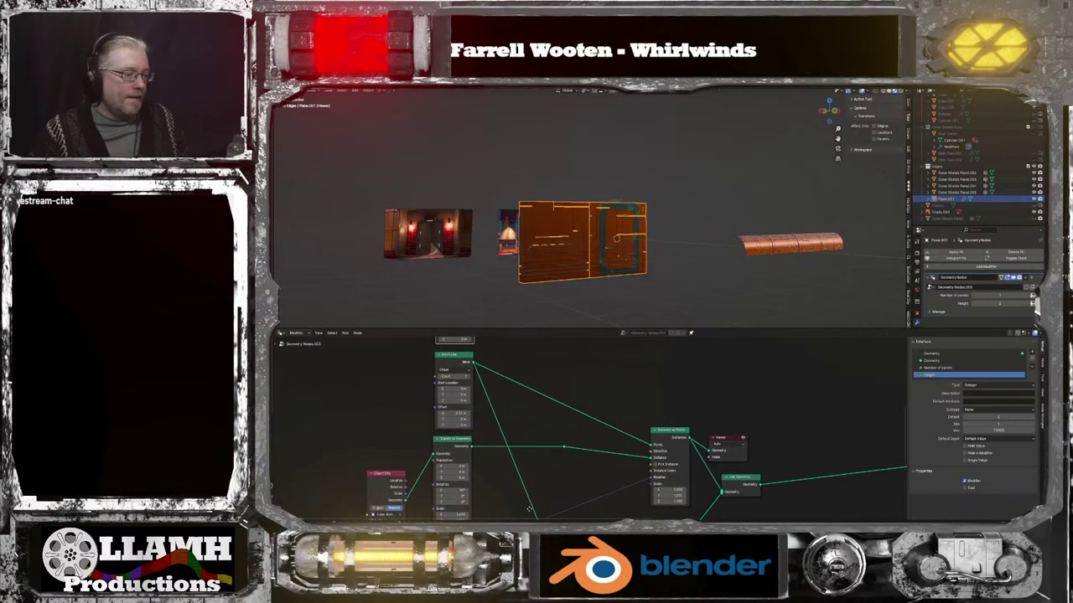
left_click_drag(678, 437, 628, 433)
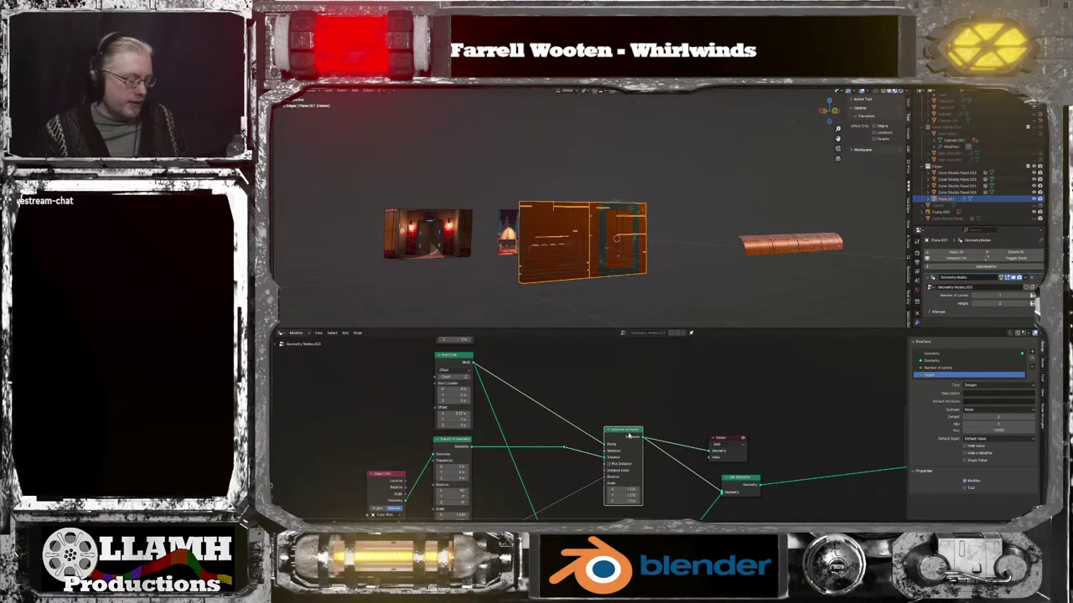
key("shift+d")
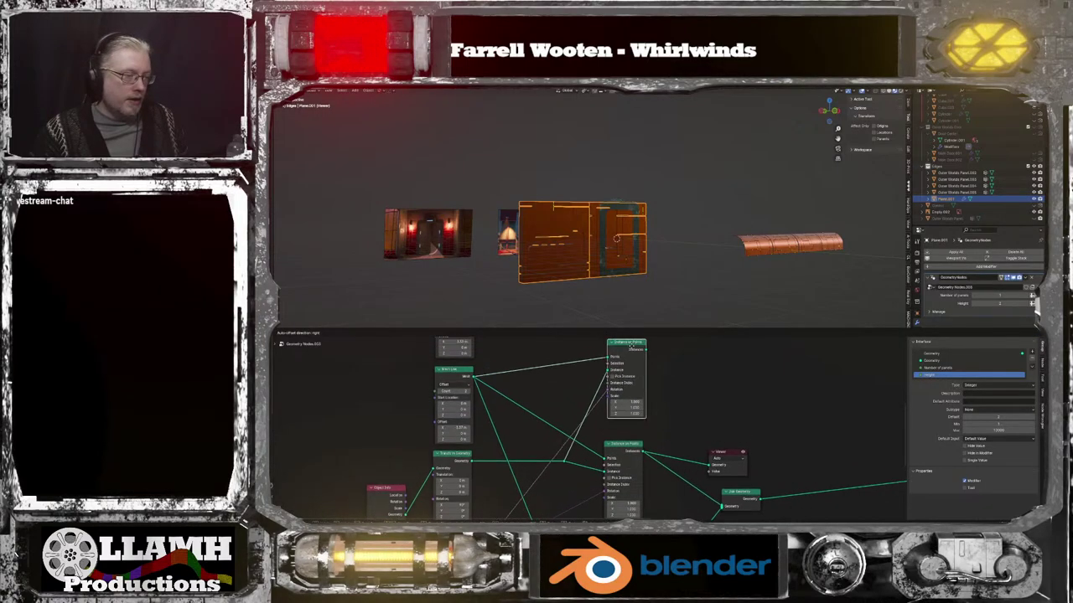
left_click(630, 360)
middle_click_drag(523, 369, 527, 406)
left_click_drag(483, 343, 615, 413)
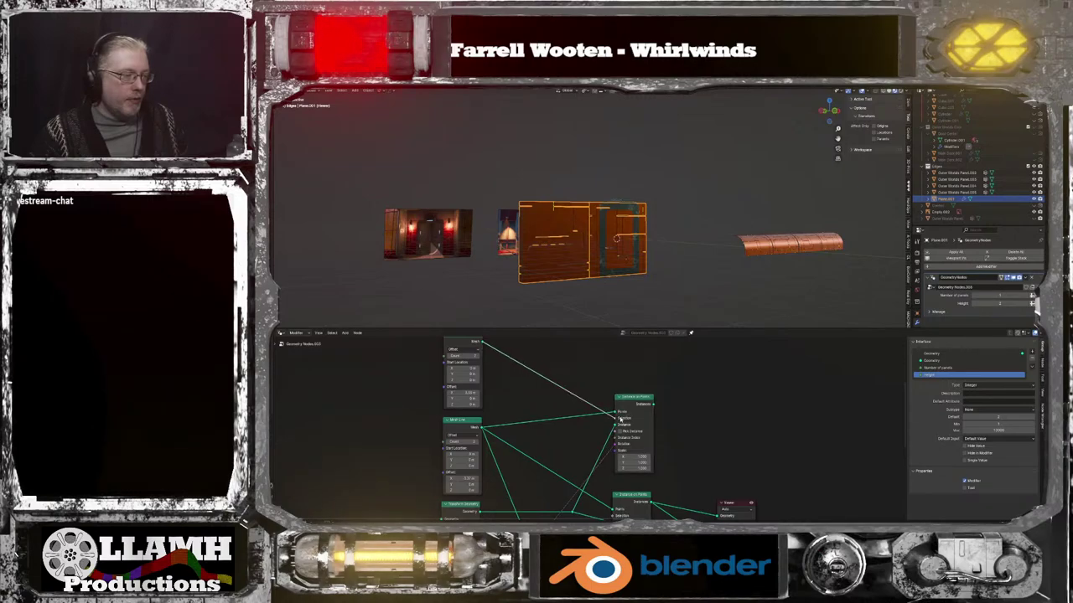
Feed the duplicated Instance on Points into Join Geometry in place of the cube instances, and preview the joined geometry through the Viewer
middle_click_drag(715, 476, 665, 418)
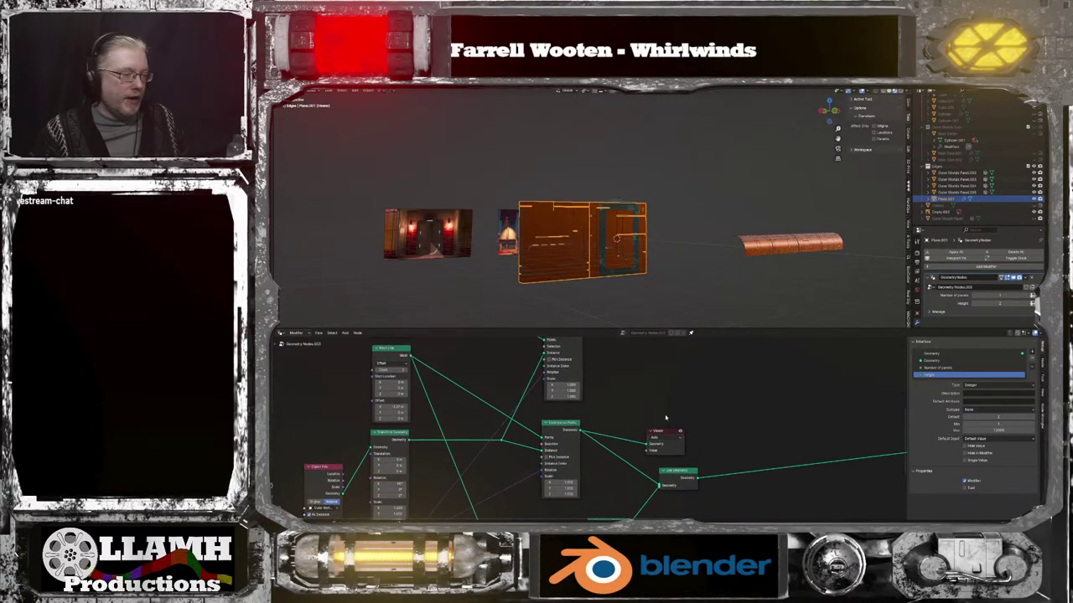
left_click_drag(677, 433, 747, 415)
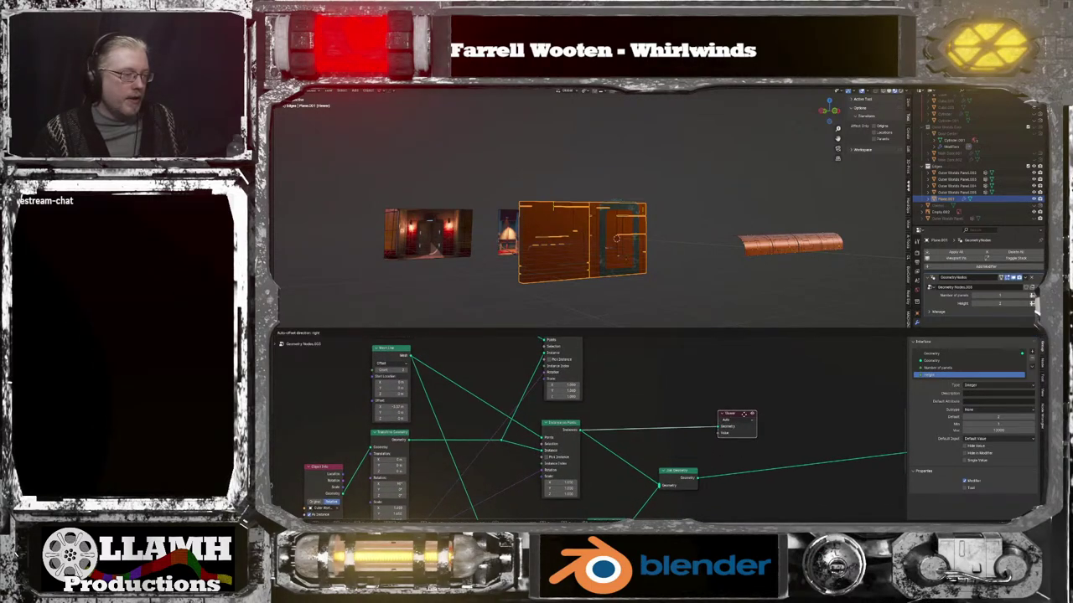
middle_click_drag(609, 387, 629, 416)
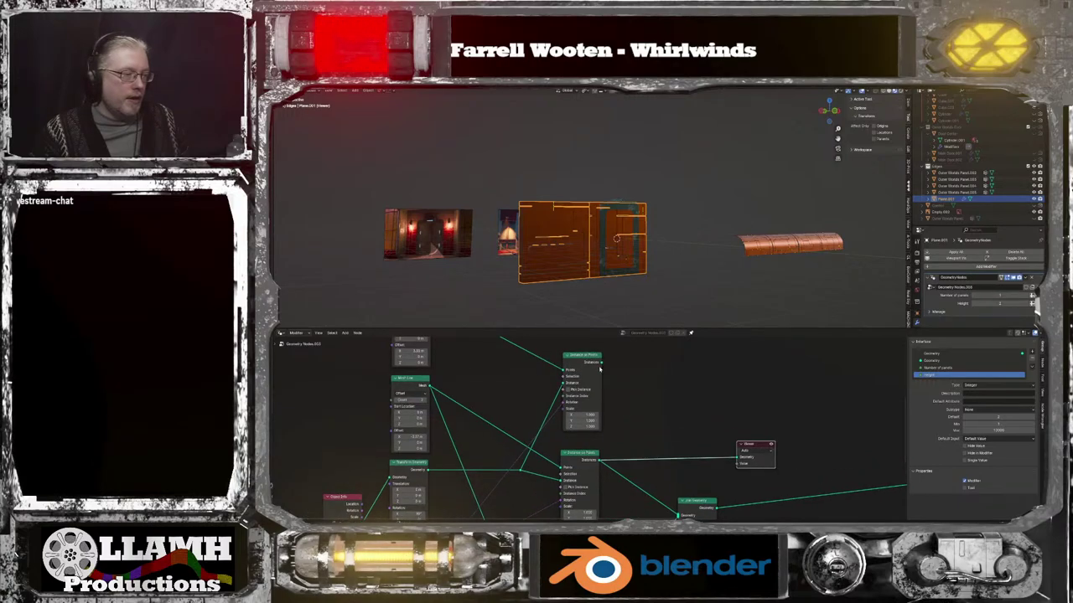
left_click_drag(600, 363, 600, 367)
mouse_move(670, 496)
left_mouse_down()
mouse_move(677, 513)
mouse_move(677, 479)
left_mouse_up()
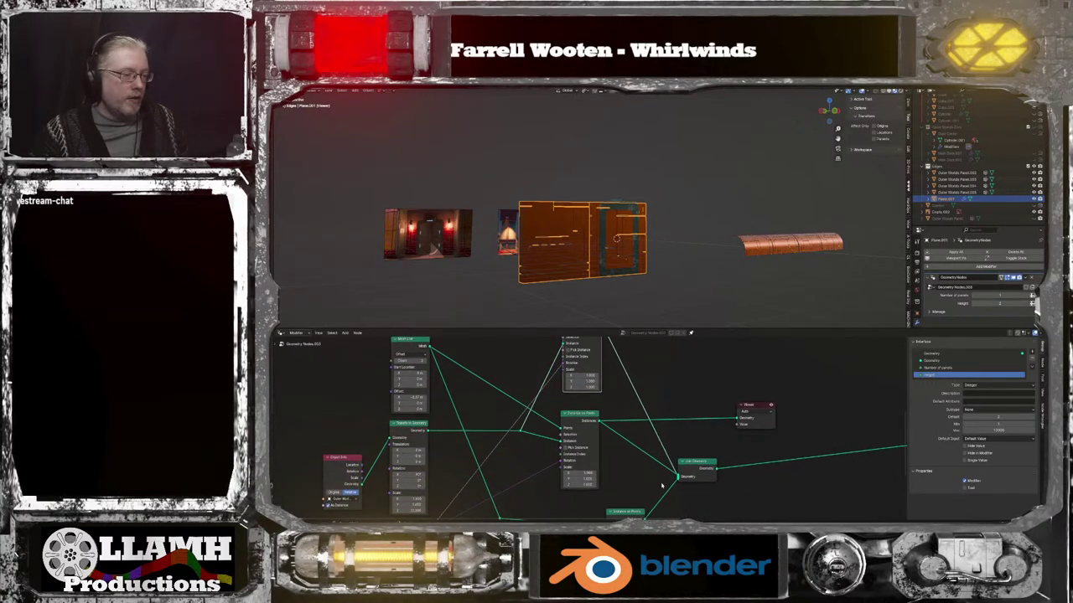
left_click_drag(717, 469, 736, 420)
scroll(624, 305, "up", 6)
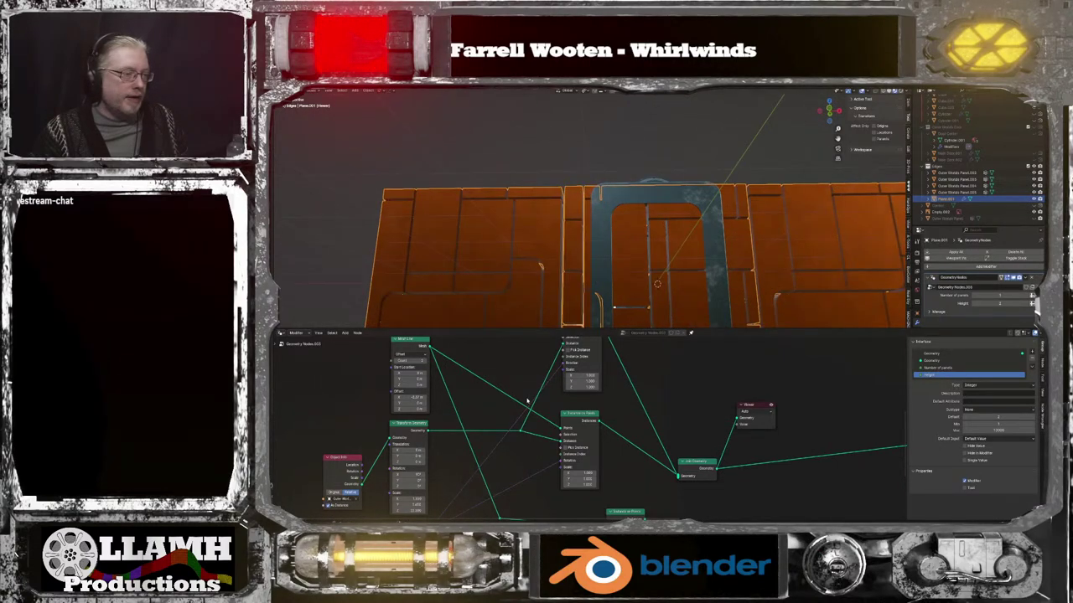
Set the upper Mesh Line's Count to 1 and its Start Location X to 3.33 m
middle_click_drag(528, 402, 594, 450)
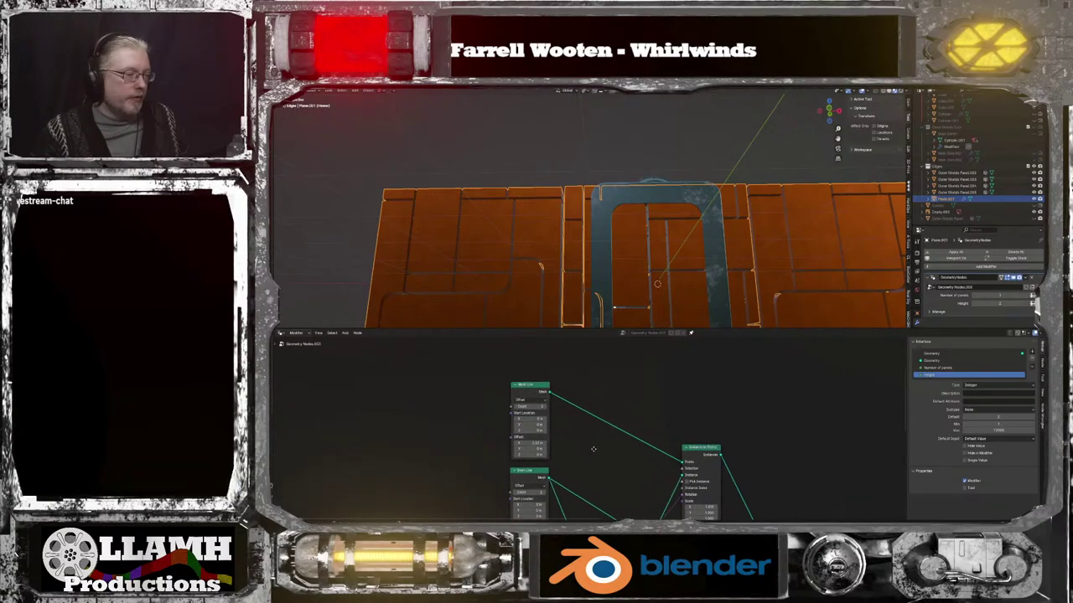
scroll(594, 450, "up", 2)
left_click(495, 400)
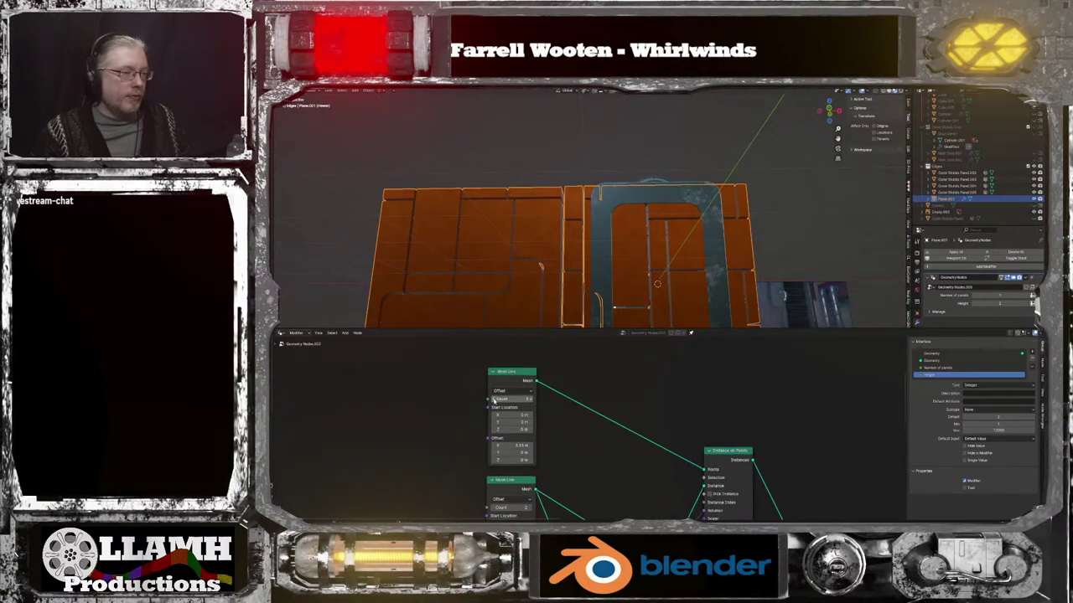
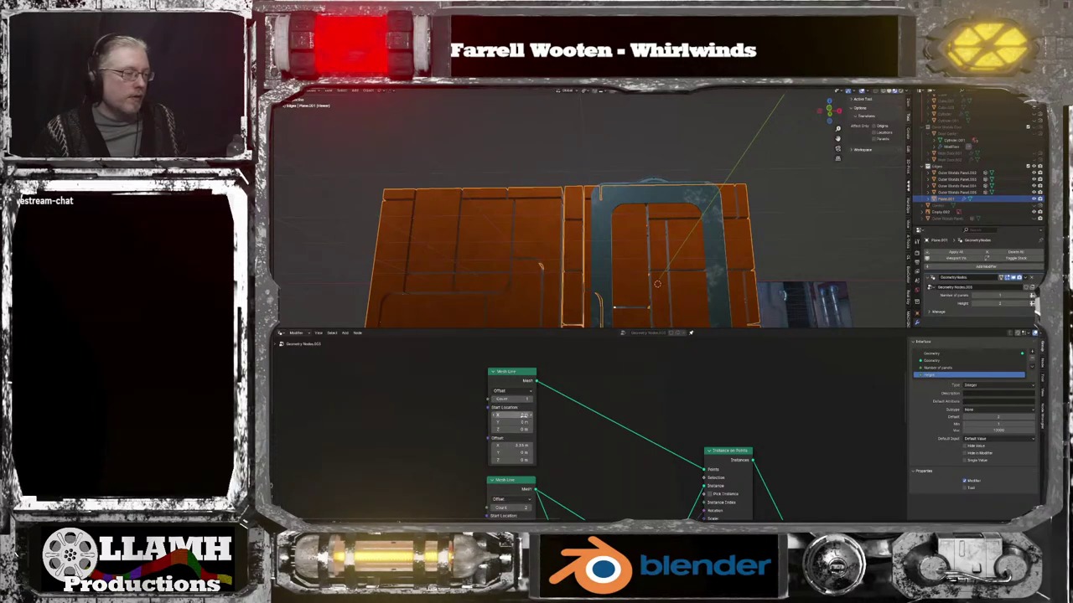
type("3.33")
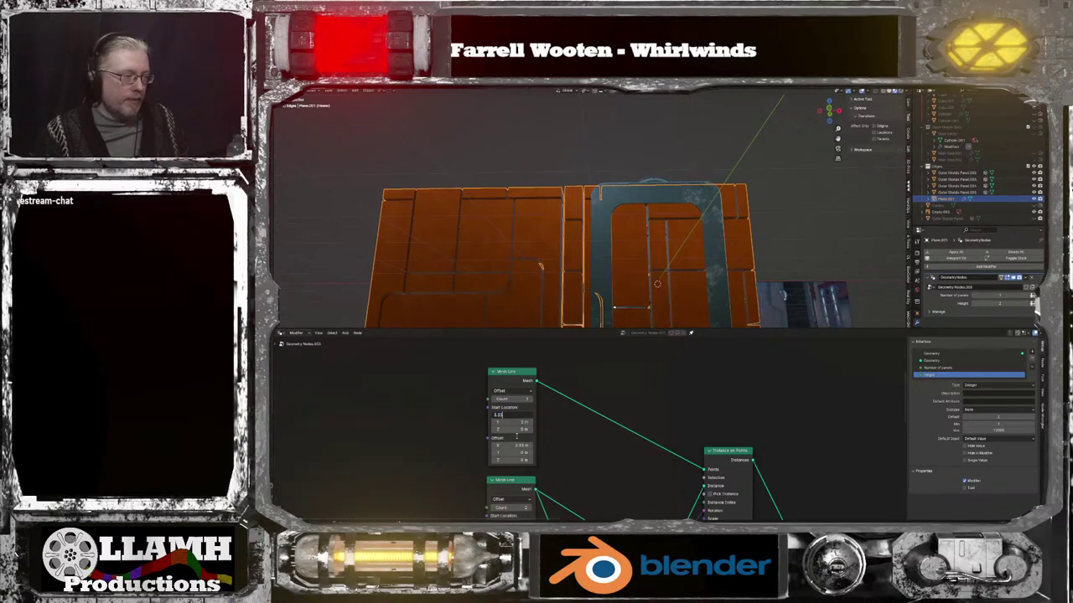
key("Return")
Move the Group Input node beside the upper Mesh Line, leaving space between the two nodes
middle_click_drag(585, 451, 644, 337)
scroll(615, 428, "down", 2)
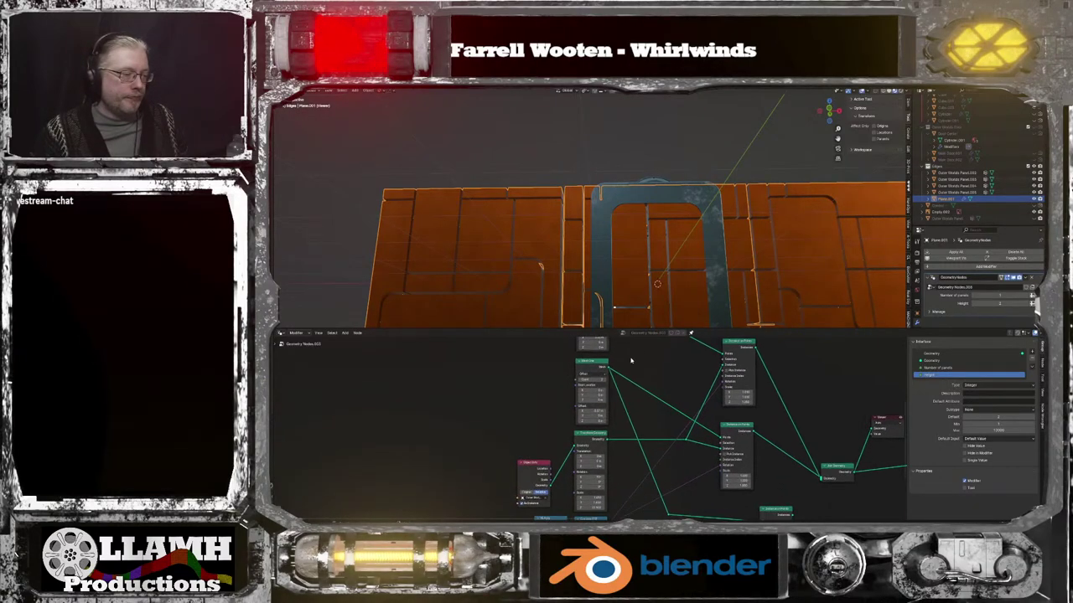
scroll(664, 406, "down", 2)
middle_click_drag(670, 403, 598, 454)
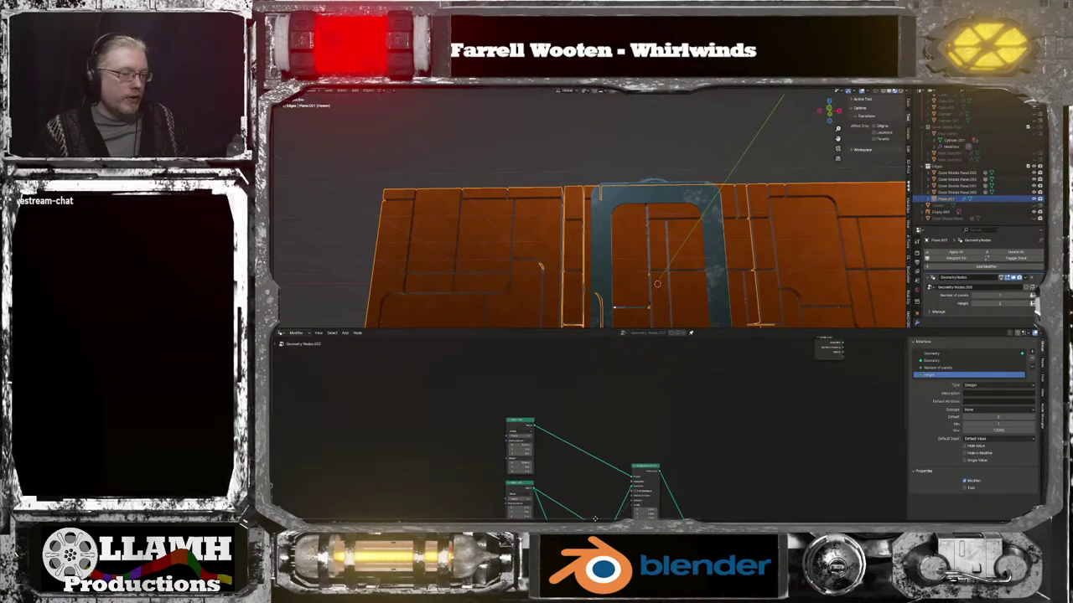
middle_click_drag(597, 338, 574, 376)
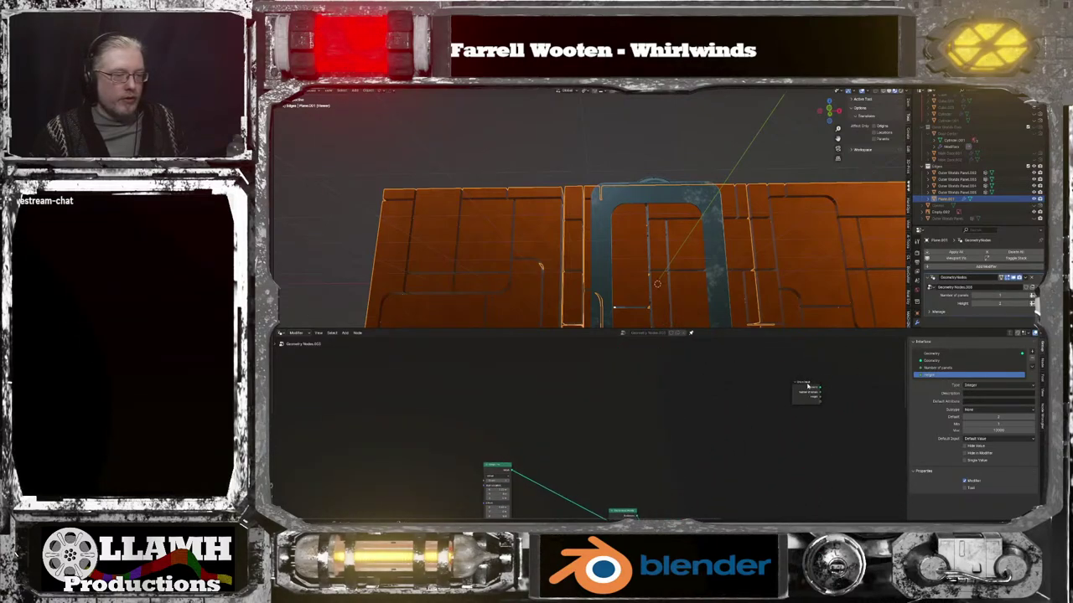
left_click_drag(808, 386, 426, 477)
scroll(456, 454, "up", 3)
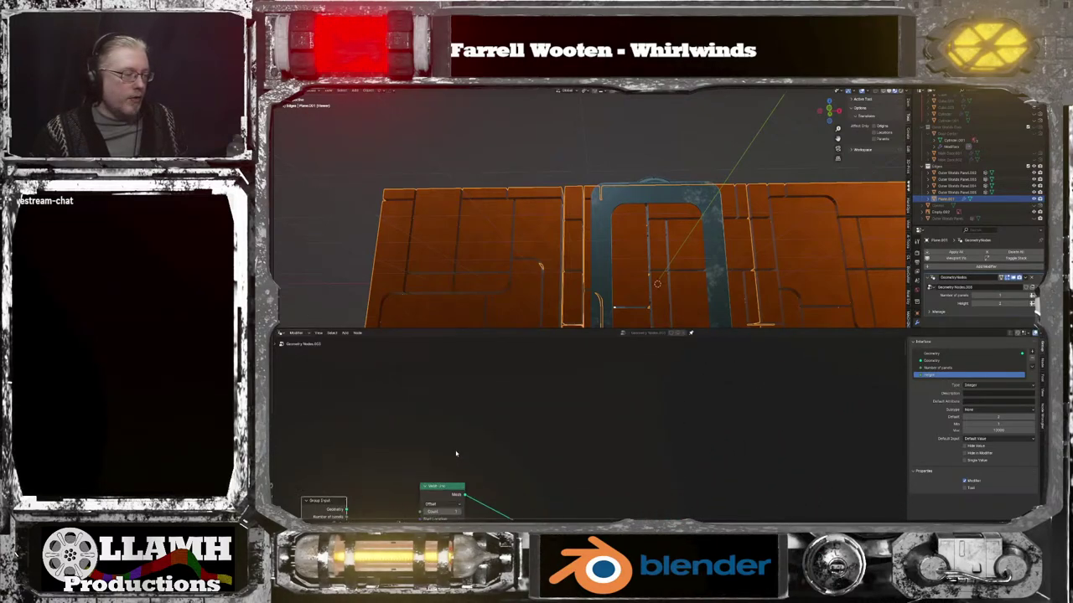
middle_click_drag(457, 453, 610, 349)
scroll(520, 416, "up", 4)
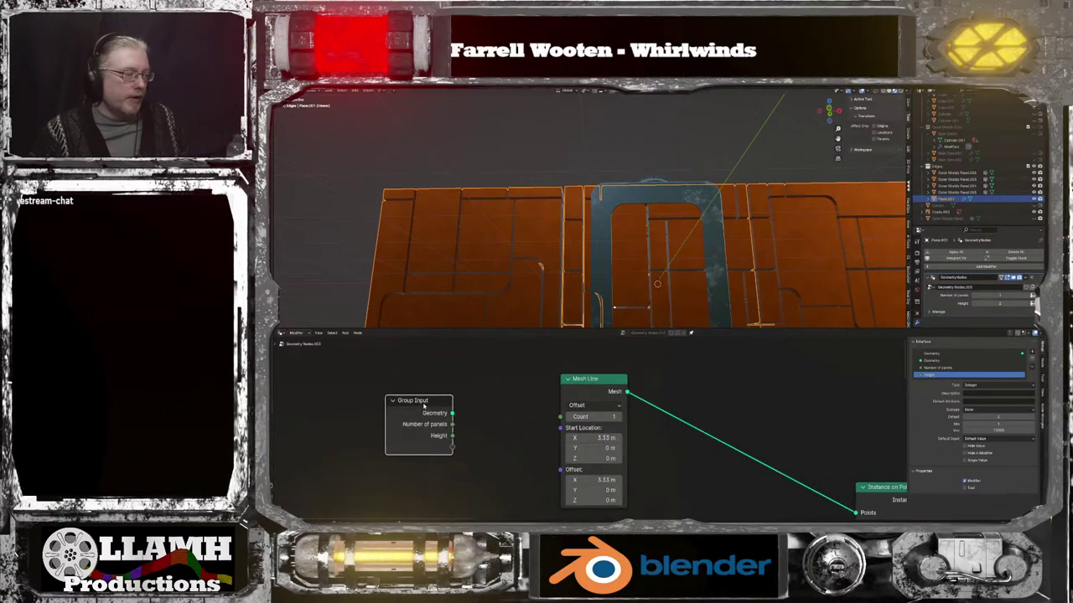
left_click_drag(424, 407, 350, 423)
Test the upper Mesh Line with Counts of 2 and 3, and restore its Count to 1
scroll(693, 280, "down", 3)
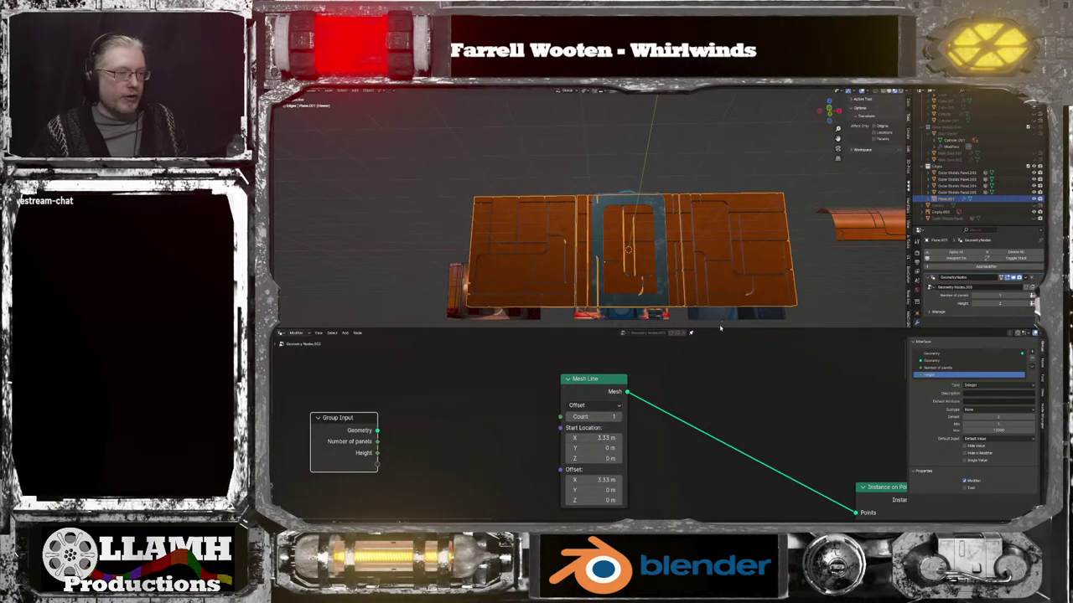
left_click(619, 417)
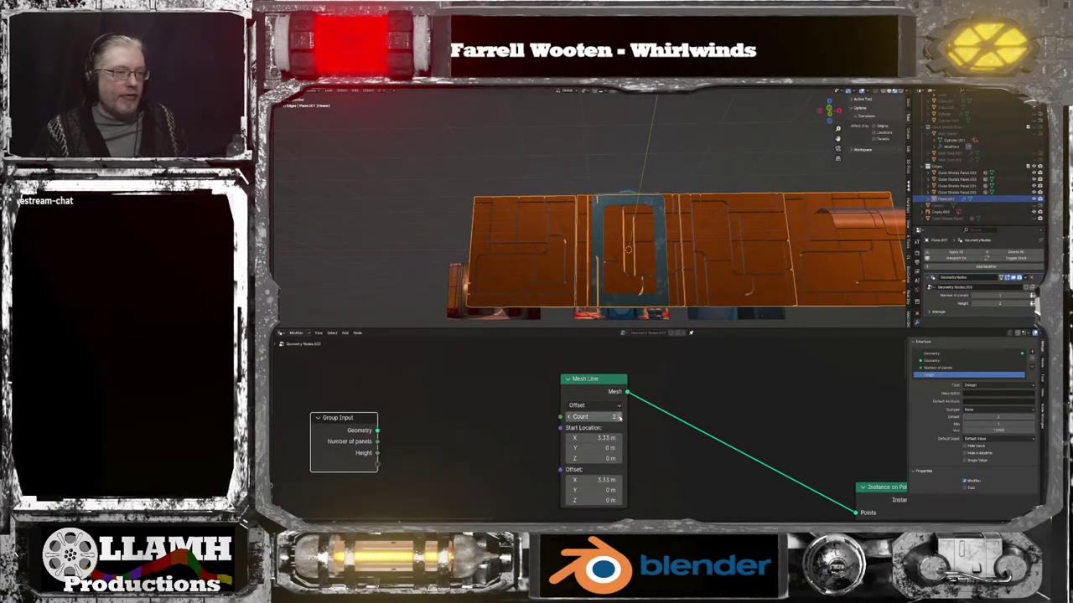
scroll(753, 360, "down", 1)
scroll(785, 277, "down", 2)
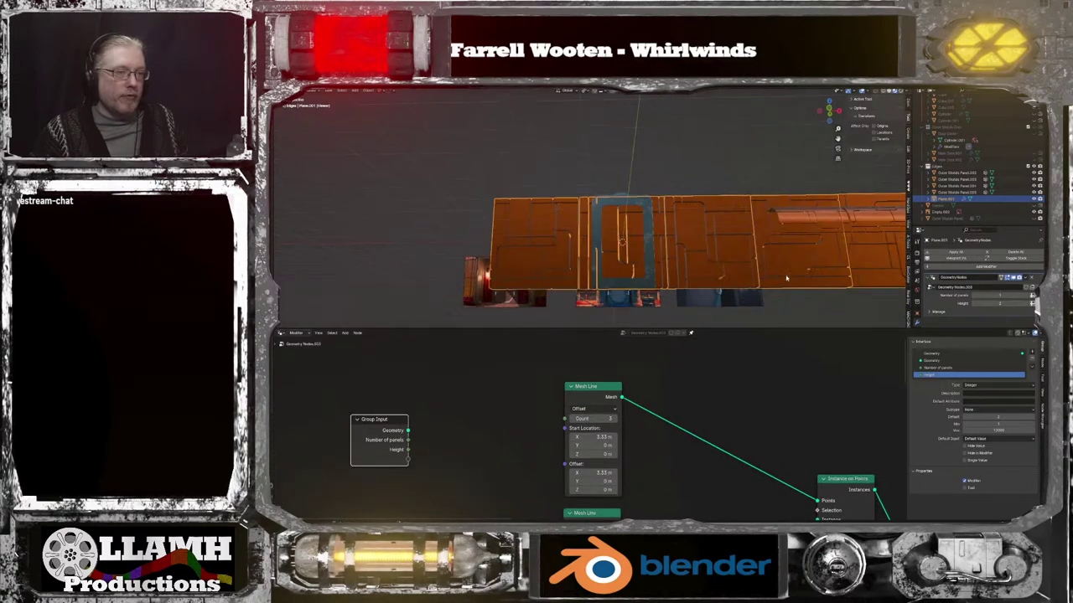
scroll(768, 294, "up", 4)
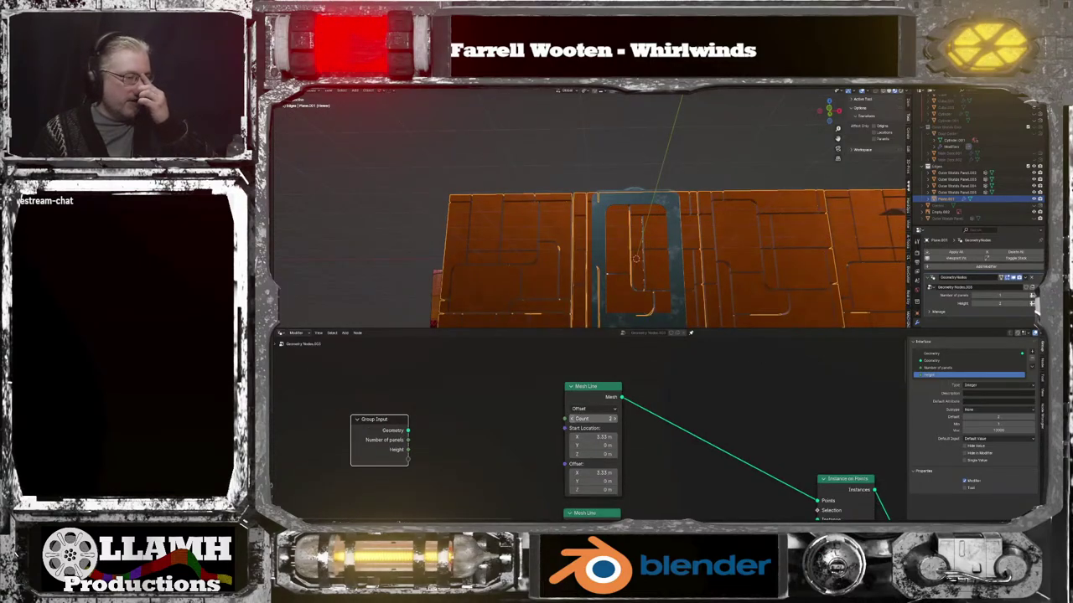
left_click(571, 419)
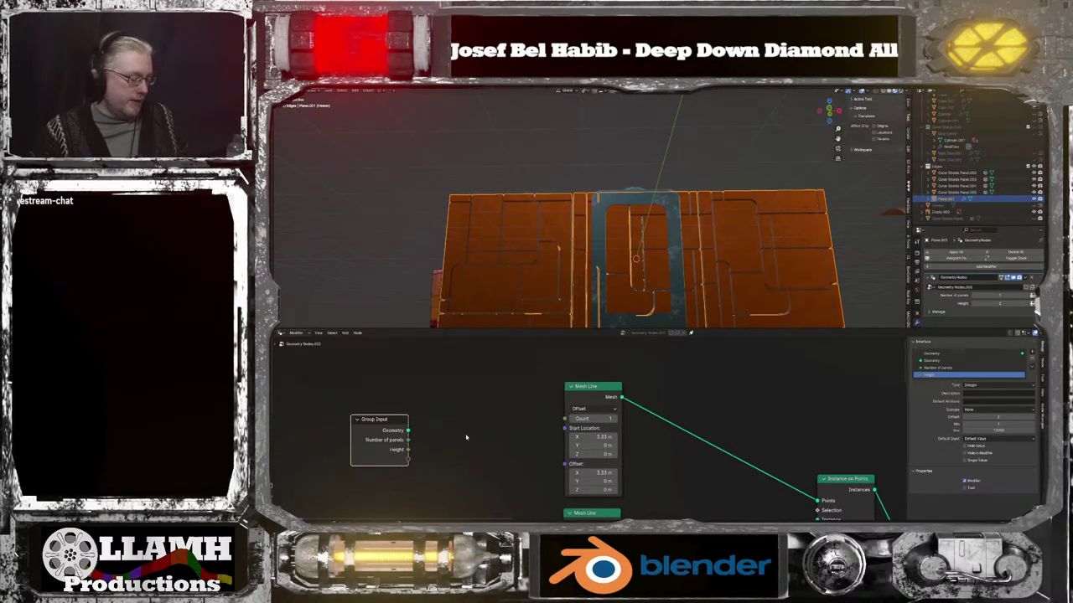
Add a Math node between Group Input and the upper Mesh Line, set to Subtract with a second value of 1
key("shift+a")
left_click(457, 385)
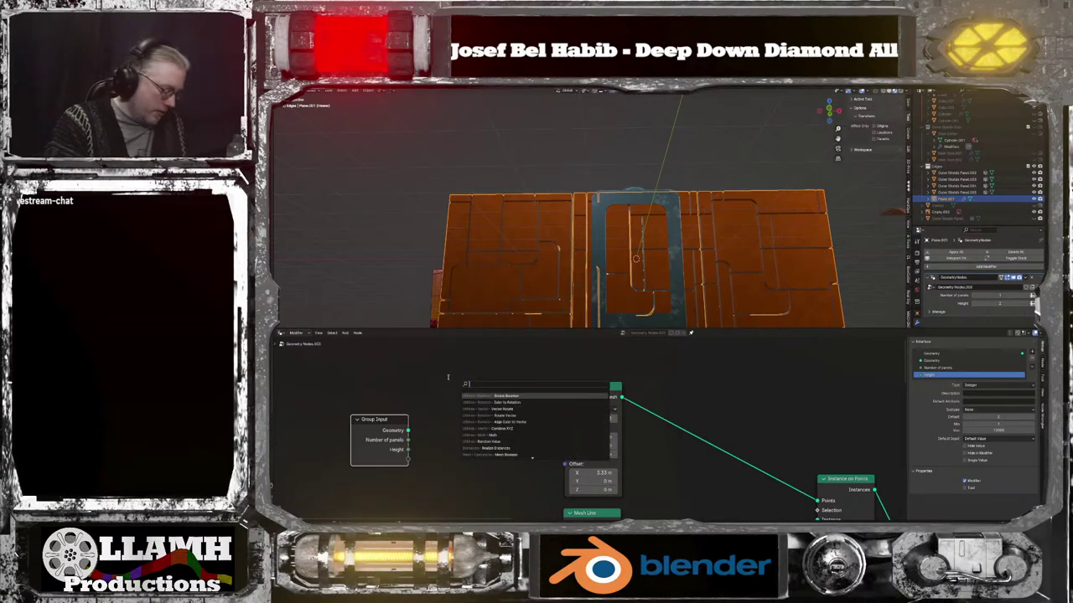
type("math")
key("Return")
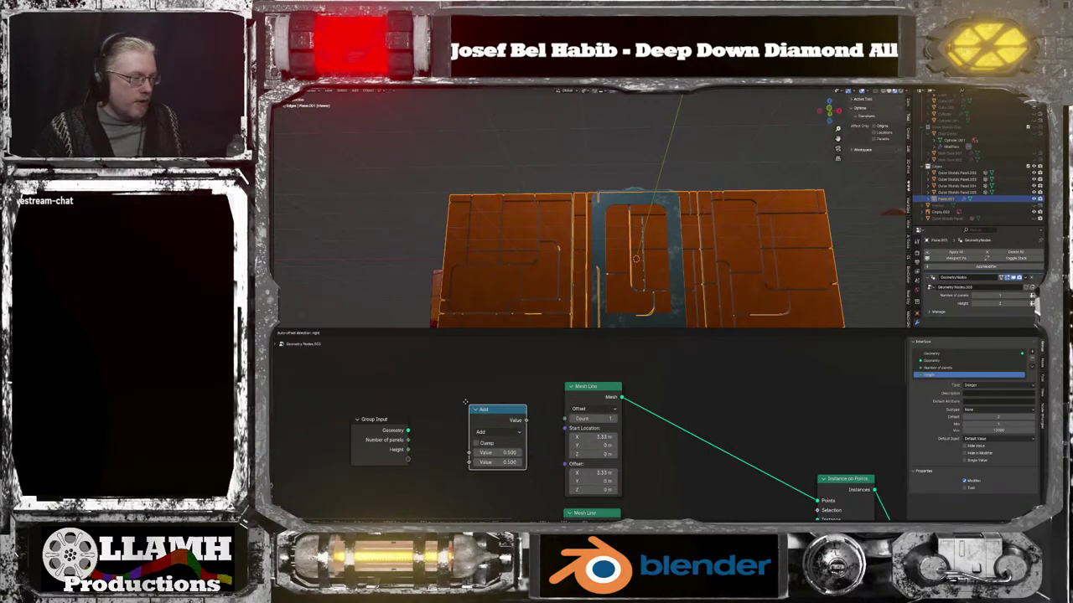
left_click(455, 402)
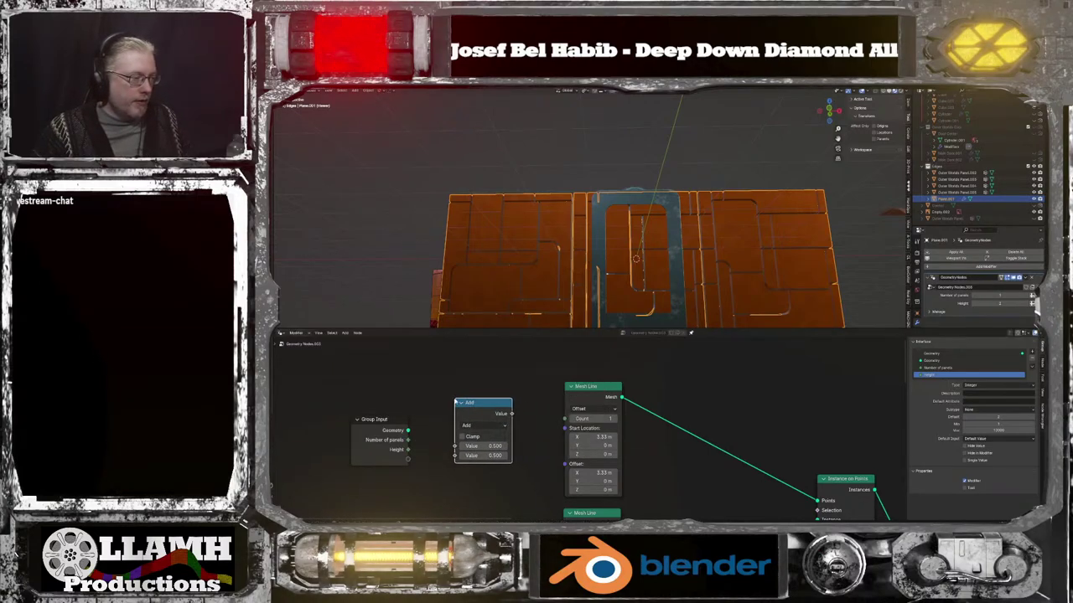
left_click(487, 429)
left_click(491, 326)
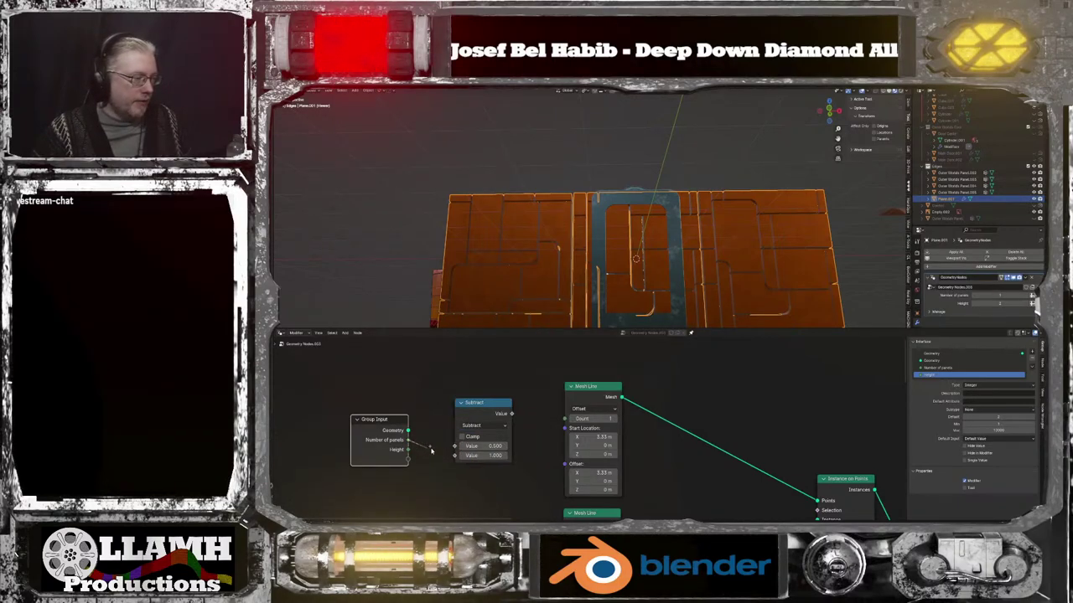
Drive the upper Mesh Line's Count with Number of panels through the Subtract node, and the lower Mesh Line's Count with Number of panels directly
left_click_drag(453, 447, 454, 446)
left_click_drag(559, 417, 565, 418)
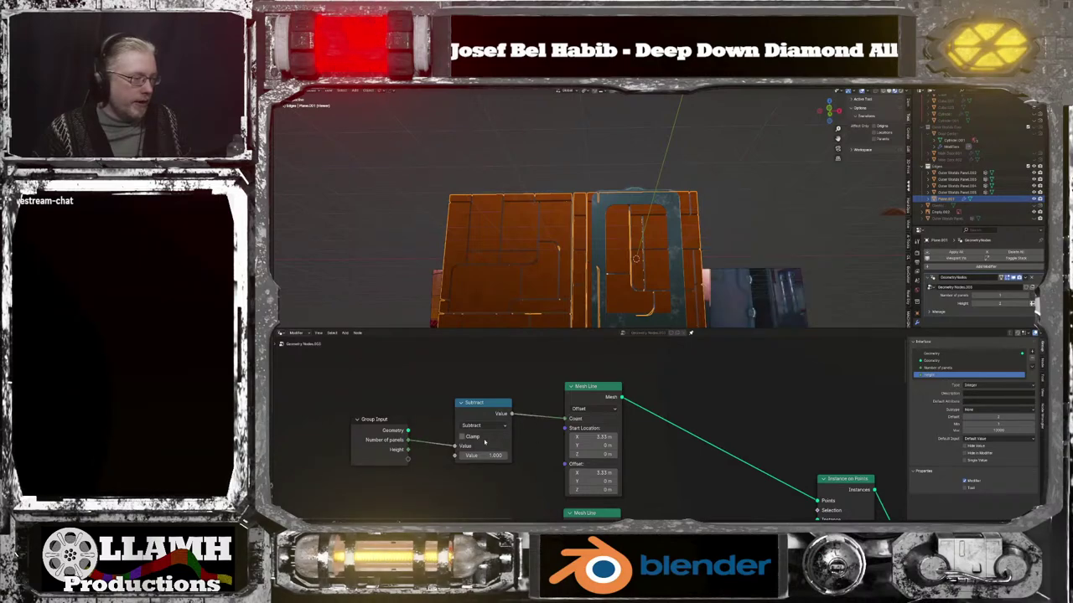
middle_click_drag(404, 437, 418, 359)
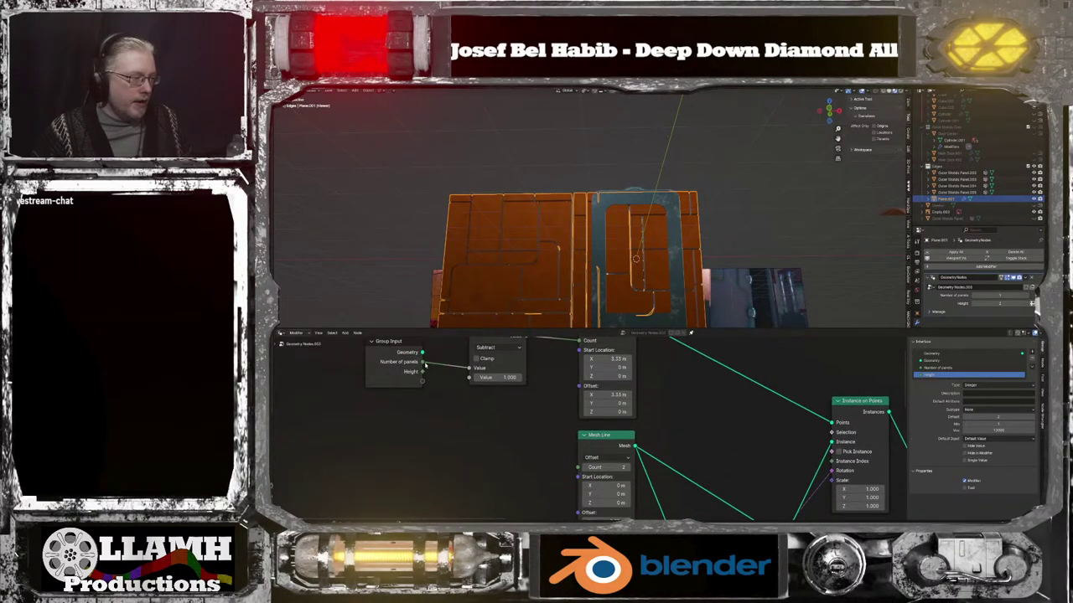
left_click_drag(424, 364, 578, 467)
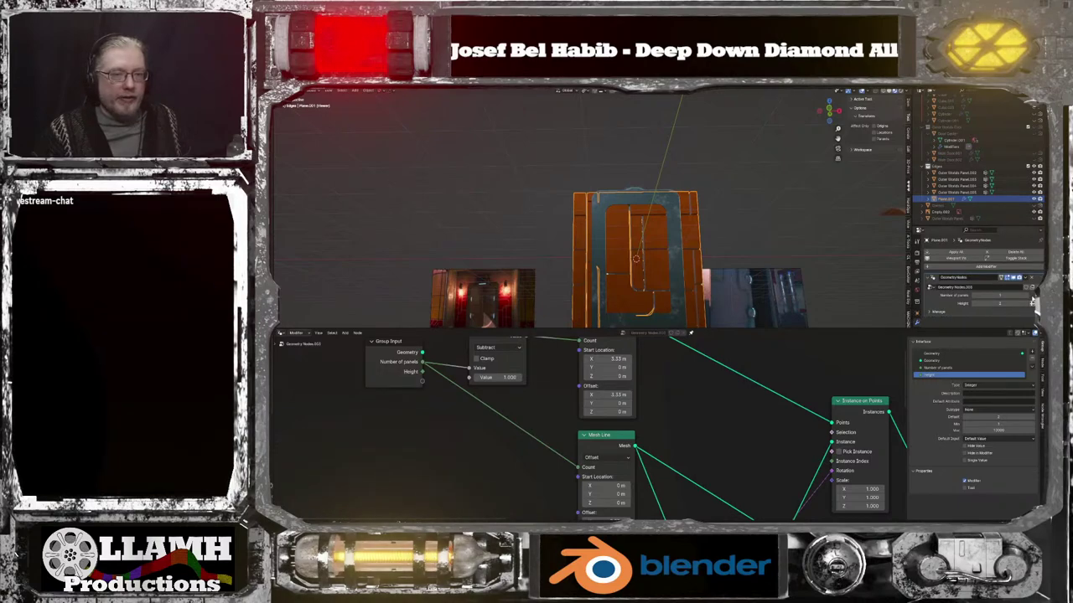
Raise the modifier's Number of panels to 4 and inspect the panel row on both sides of the door
left_click(1029, 295)
left_click(1030, 297)
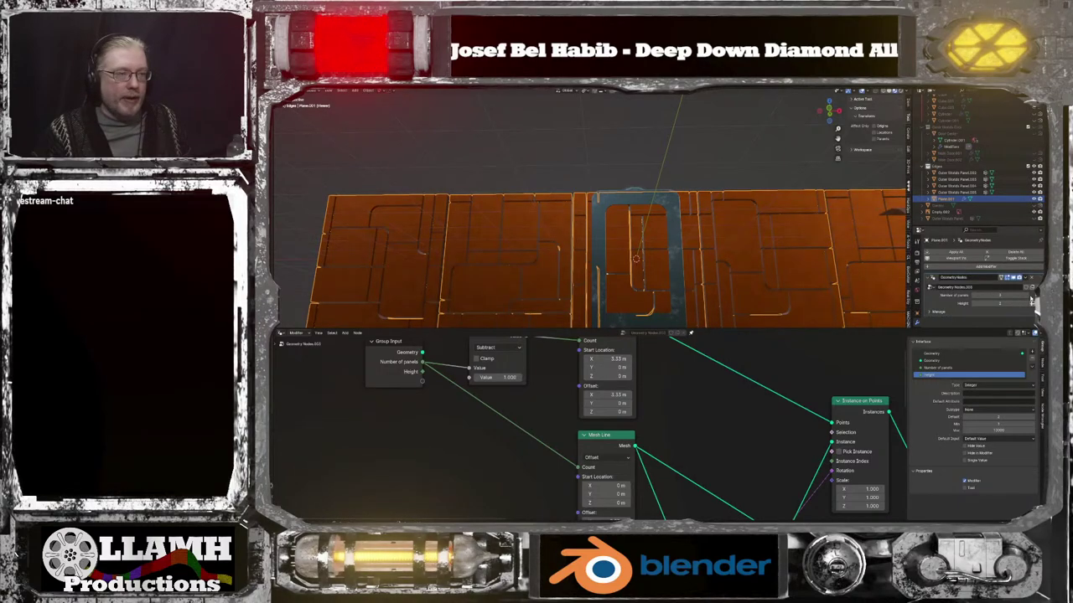
scroll(751, 253, "down", 3)
middle_click_drag(749, 254, 823, 275)
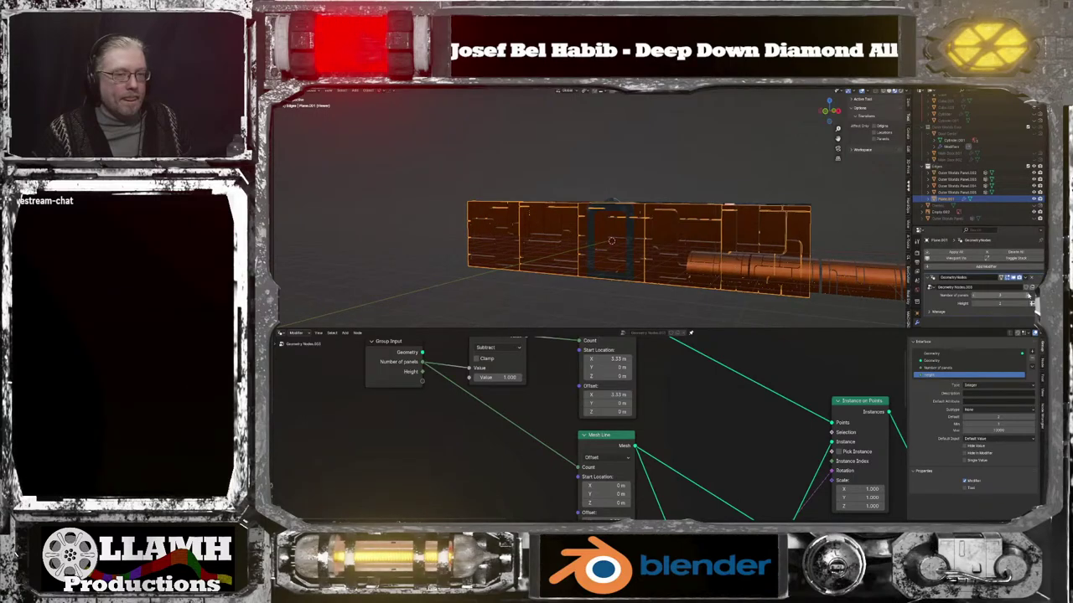
left_click(1030, 296)
middle_click_drag(664, 308, 690, 321)
scroll(693, 298, "up", 10)
Connect the lower Instance on Points, which places the cube backings, to the Join Geometry node
scroll(693, 440, "down", 4)
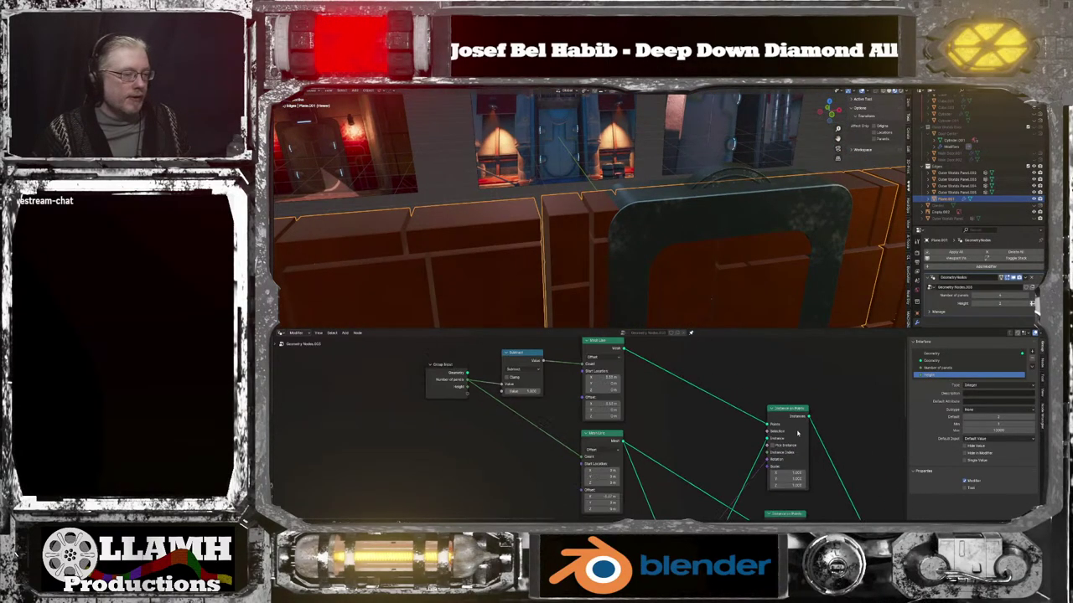
middle_click_drag(693, 445, 693, 404)
scroll(693, 404, "down", 5)
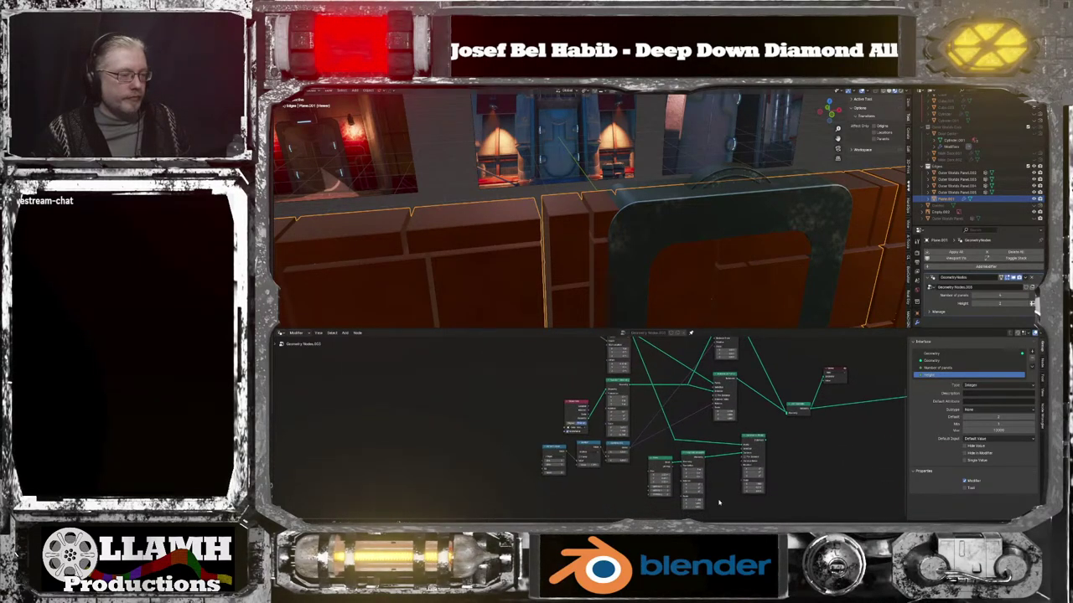
scroll(718, 503, "up", 4)
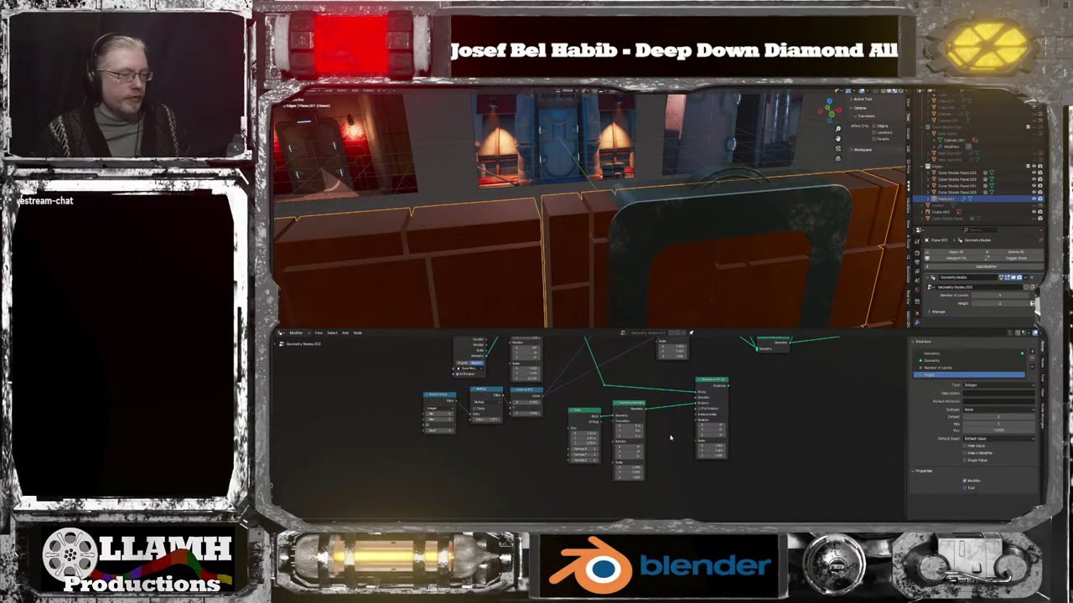
scroll(687, 457, "up", 3)
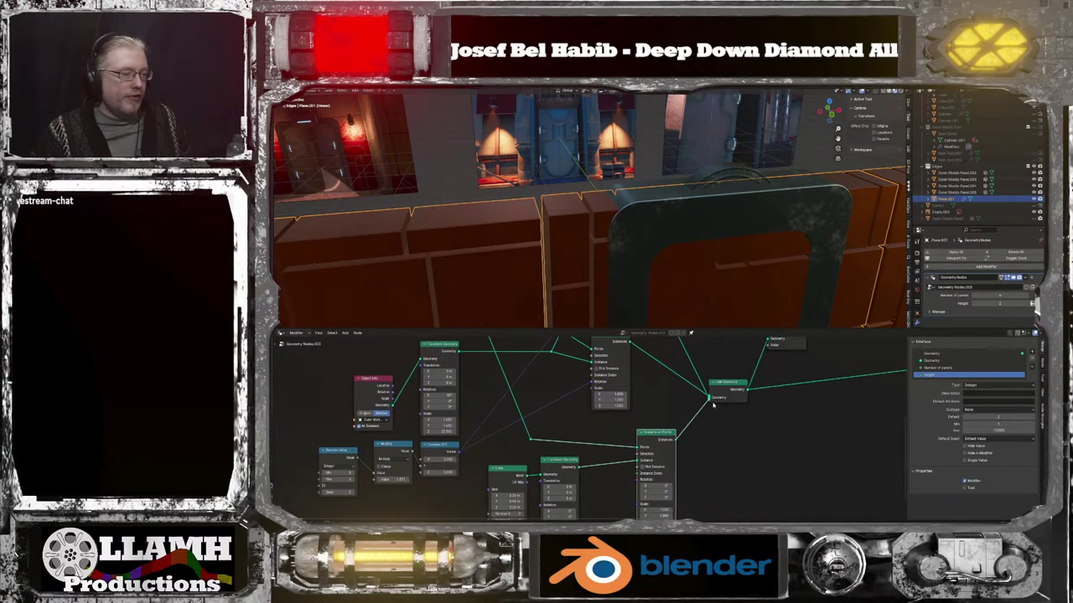
left_click_drag(713, 404, 712, 403)
Duplicate the Cube and its Transform Geometry node and place the copies above the upper Mesh Line
scroll(709, 313, "down", 2)
middle_click_drag(721, 429, 763, 376)
left_click_drag(557, 406, 595, 434)
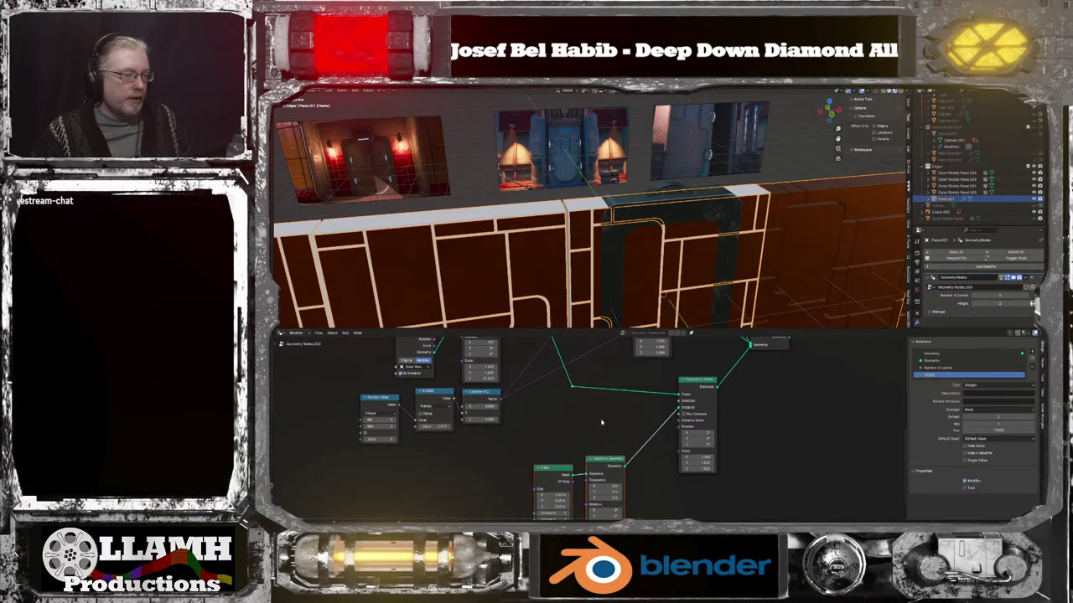
middle_click_drag(615, 411, 590, 414)
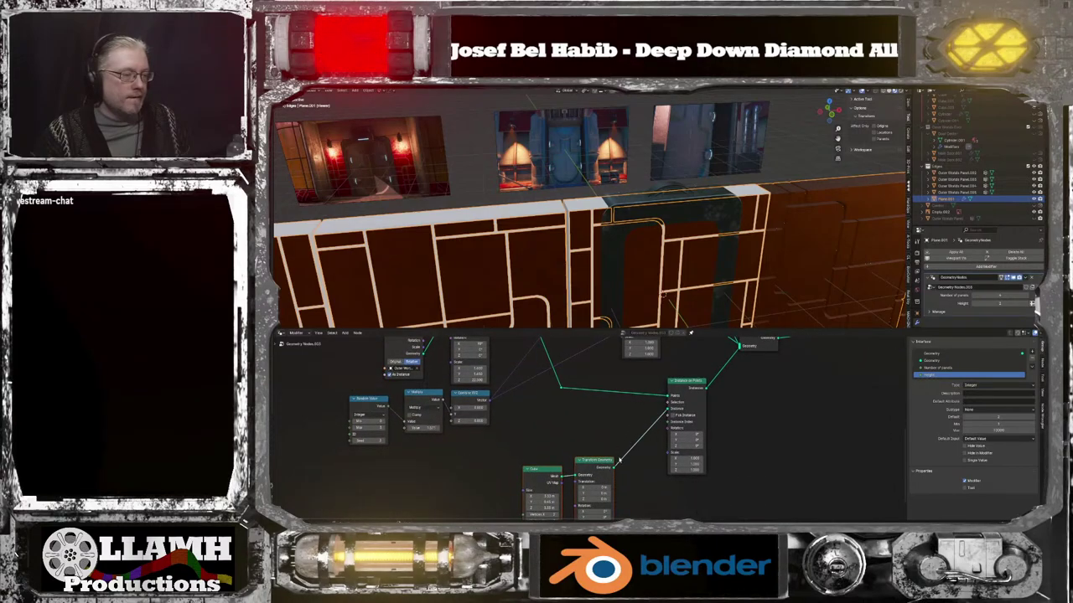
middle_click_drag(619, 452, 596, 431)
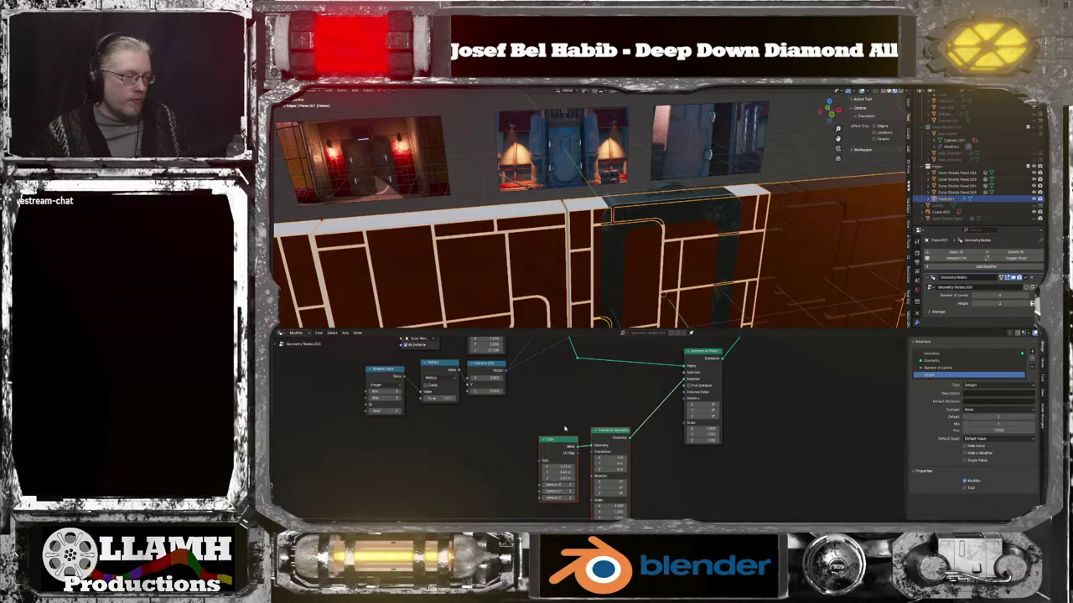
key("shift+d")
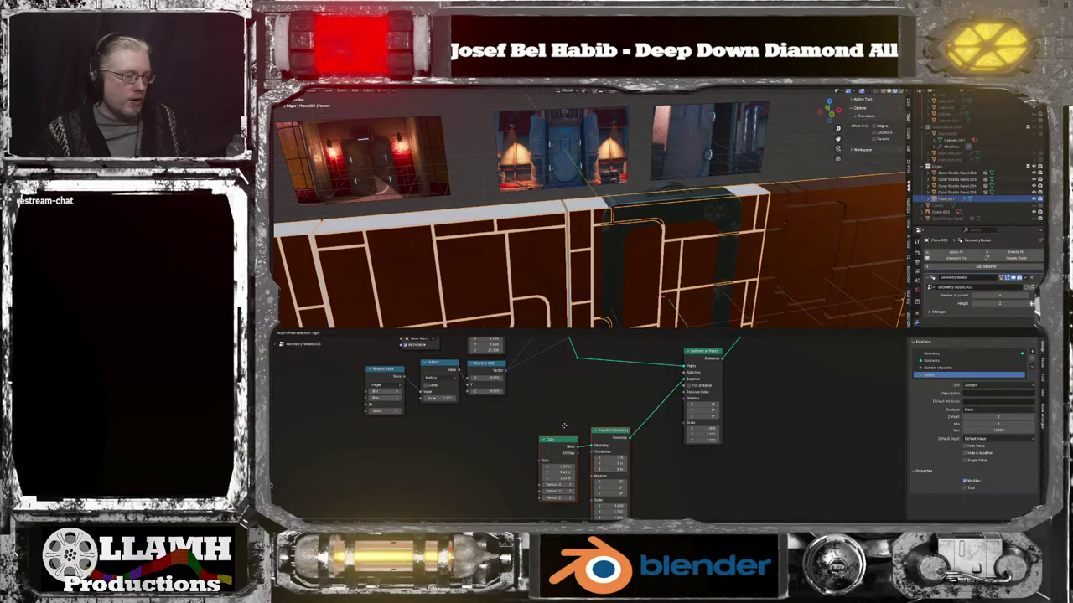
key("y")
middle_click_drag(553, 242, 562, 342)
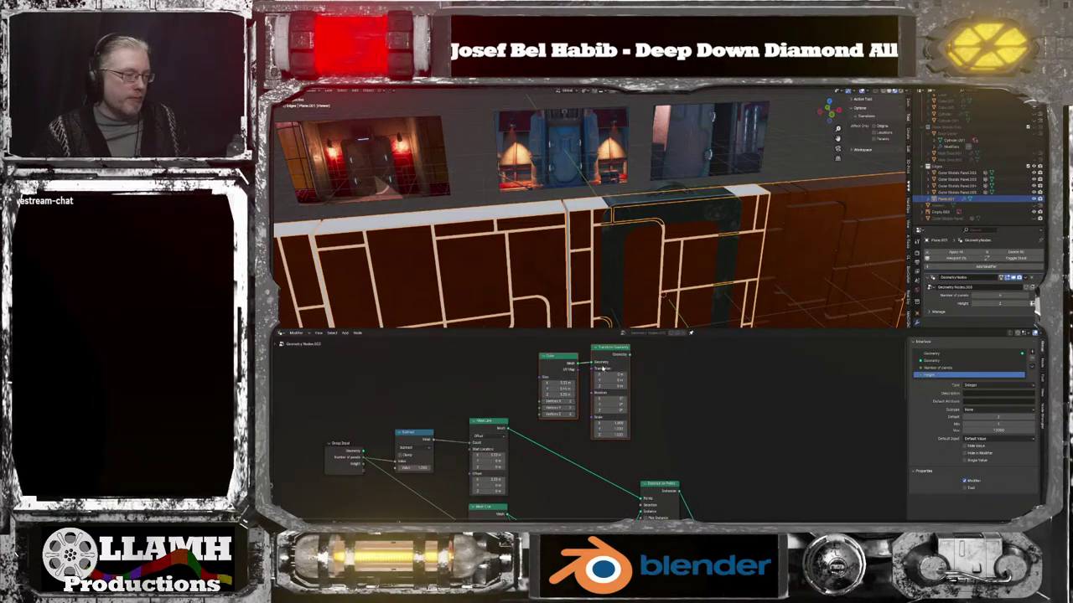
left_click_drag(612, 352, 489, 363)
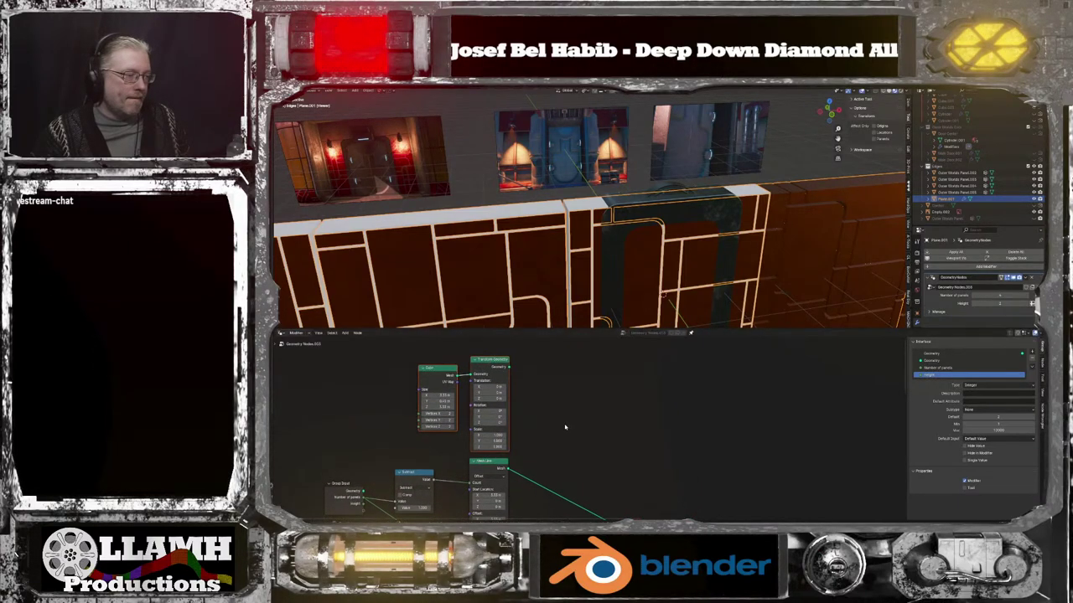
Duplicate the upper Instance on Points, feeding its Points from the upper Mesh Line and its Instance from the copied Transform Geometry
middle_click_drag(564, 426, 561, 346)
mouse_move(660, 452)
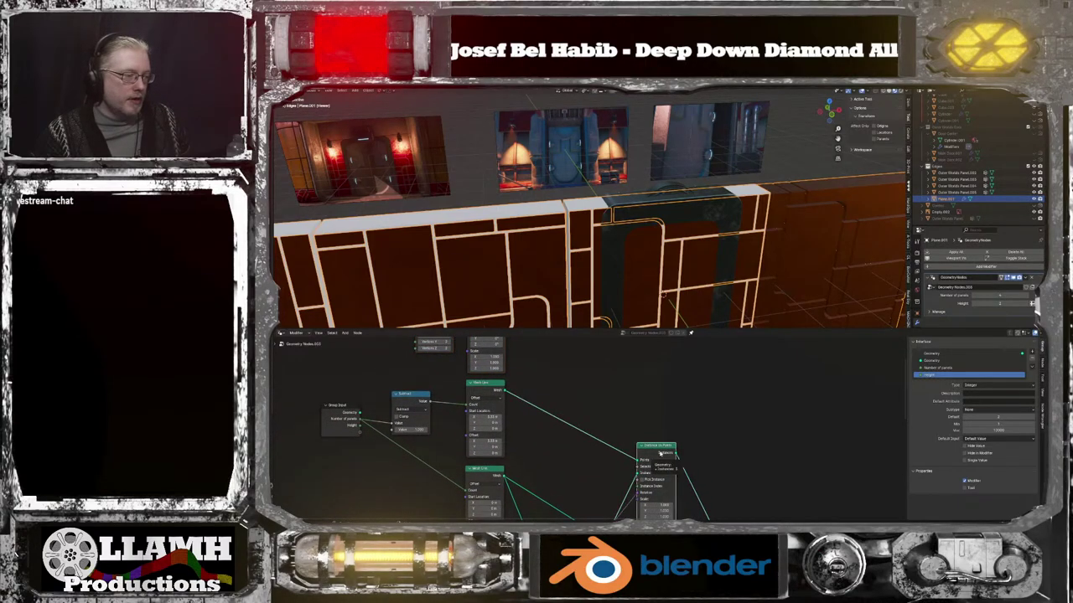
key("shift+d")
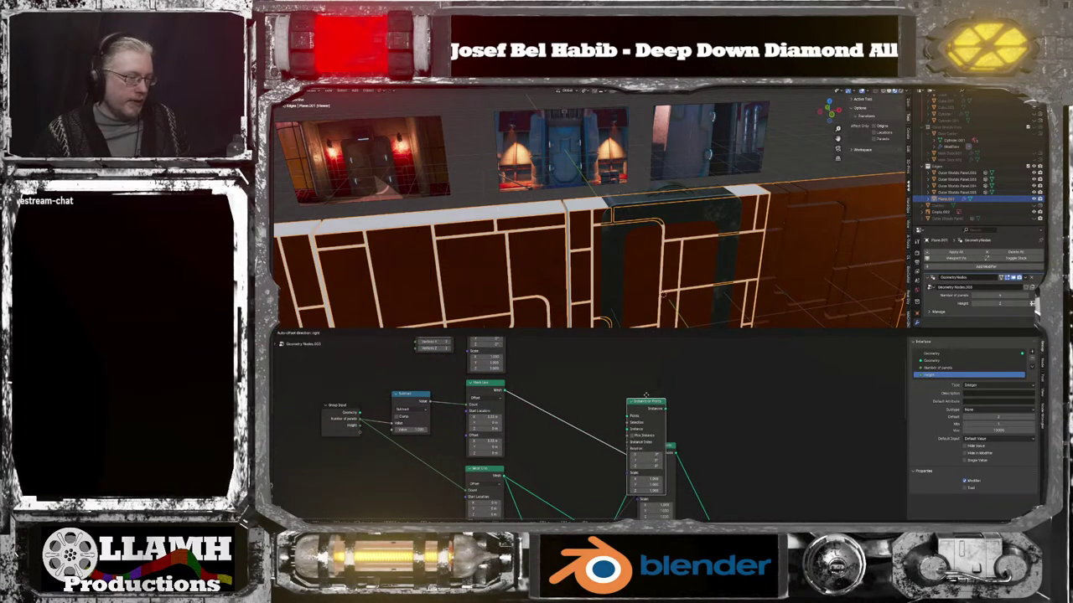
left_click(629, 363)
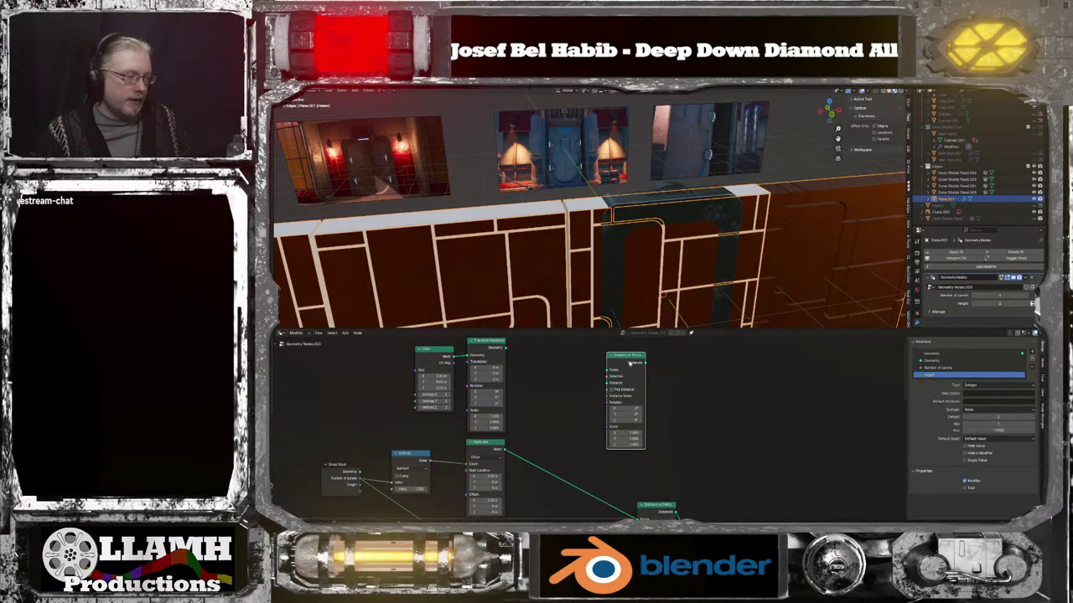
left_click_drag(504, 450, 584, 378)
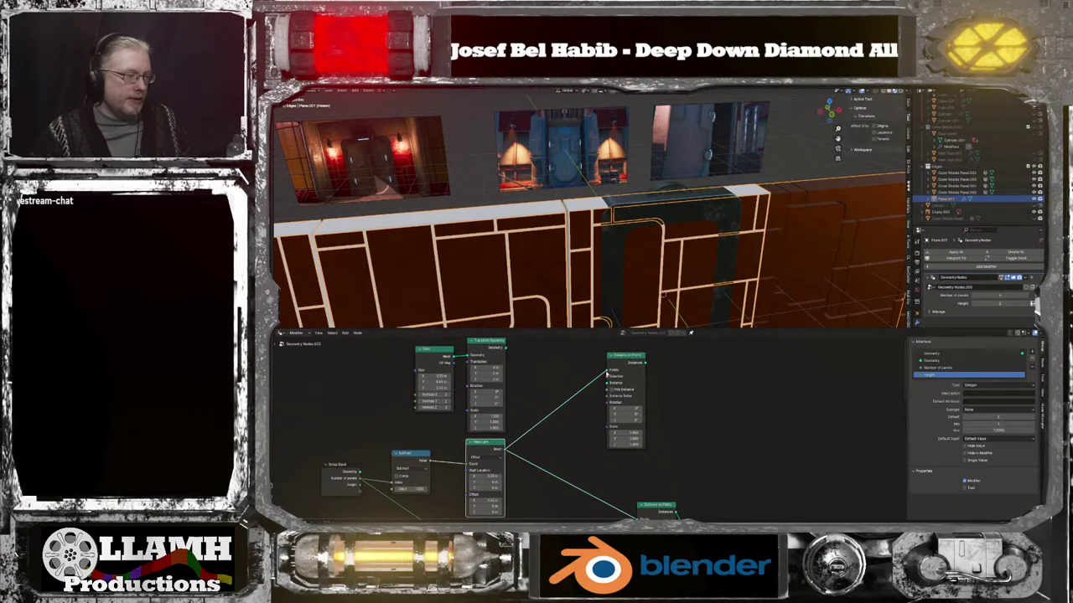
left_click_drag(507, 348, 608, 385)
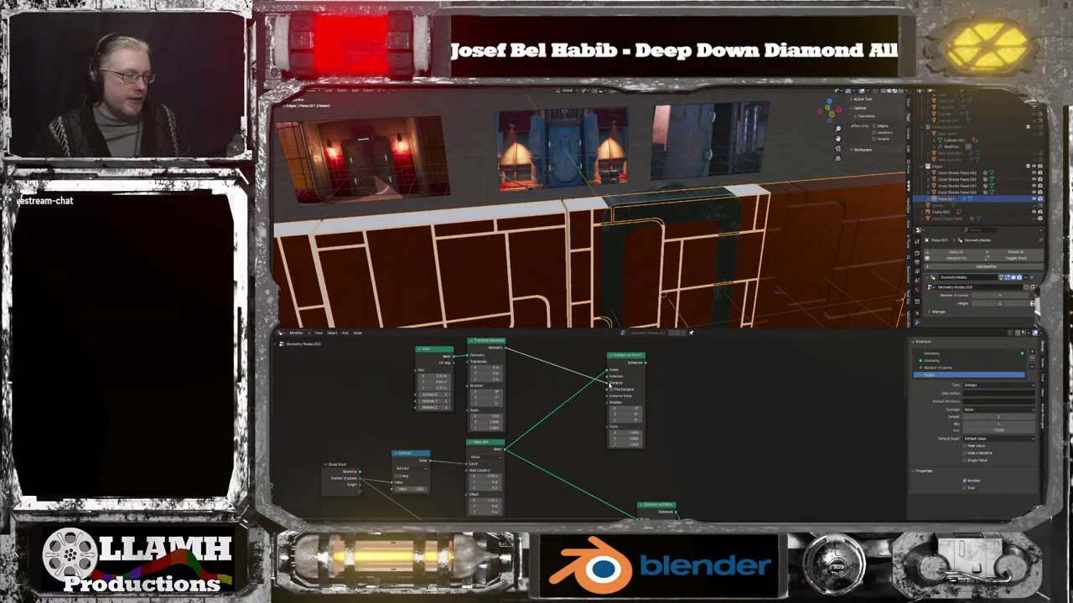
Connect the duplicated Instance on Points for the second set of cube backings to Join Geometry
middle_click_drag(694, 431, 609, 388)
scroll(646, 436, "down", 4)
middle_click_drag(648, 436, 614, 437)
scroll(608, 371, "down", 1)
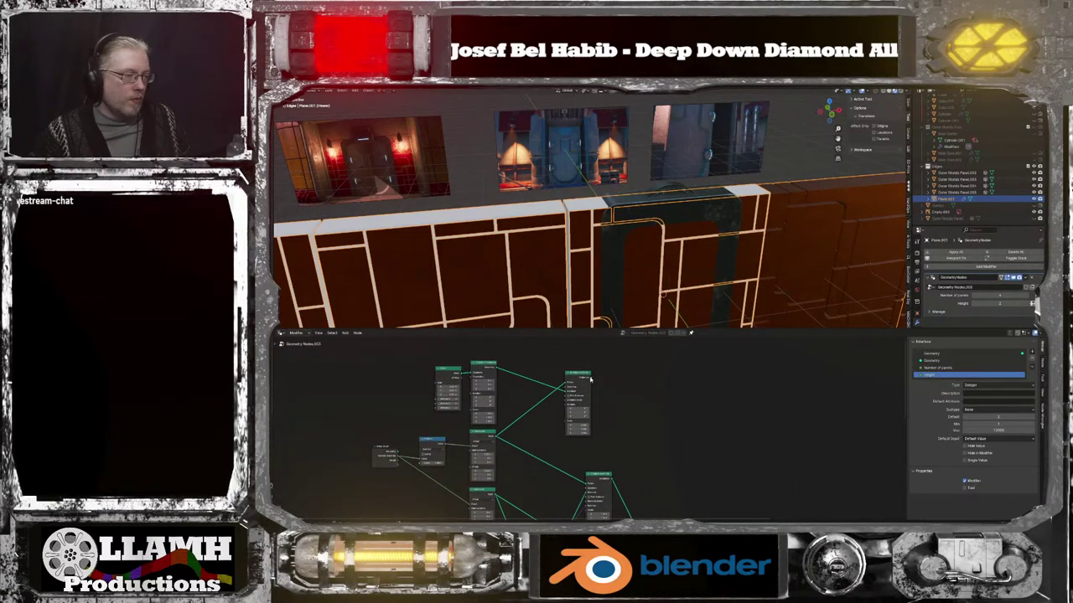
left_click_drag(666, 520, 666, 506)
Examine the joint between the panels beside the door from the front and check the backing Cube's size values
middle_click_drag(693, 285, 677, 257)
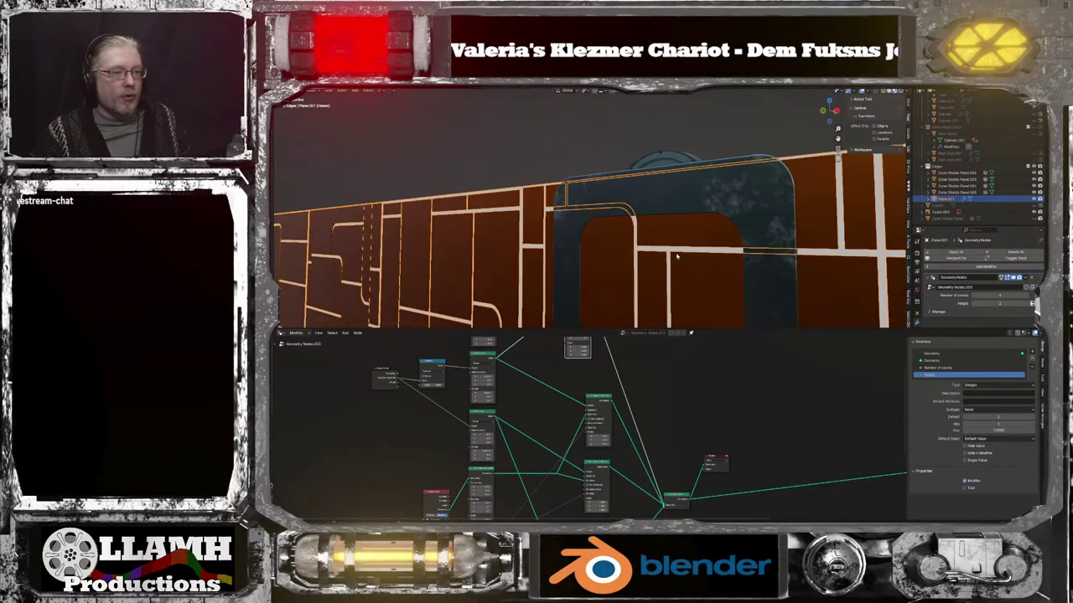
key("KP_1")
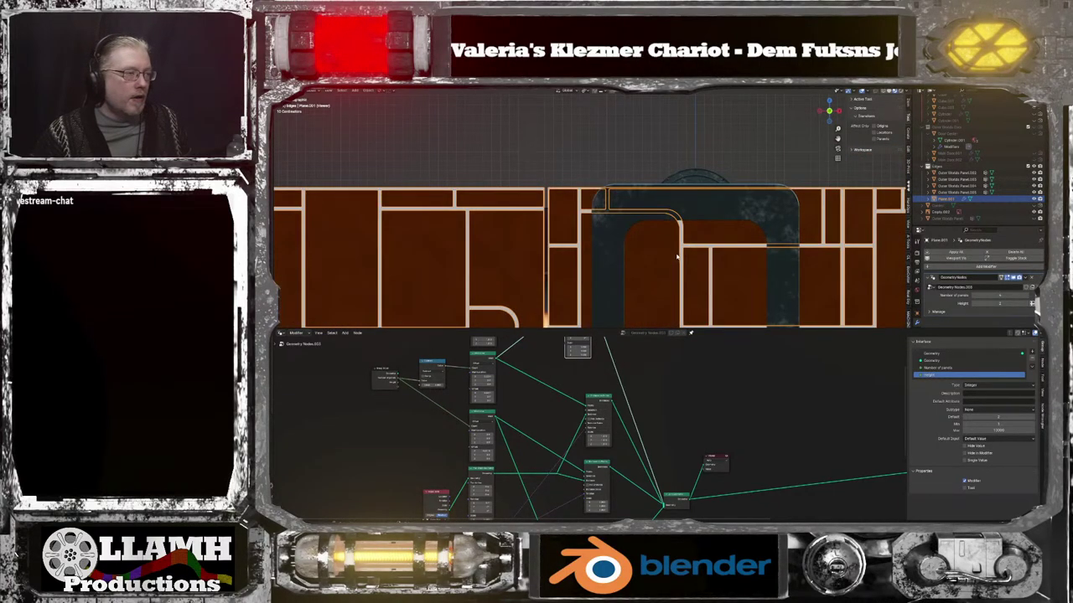
scroll(576, 203, "up", 2)
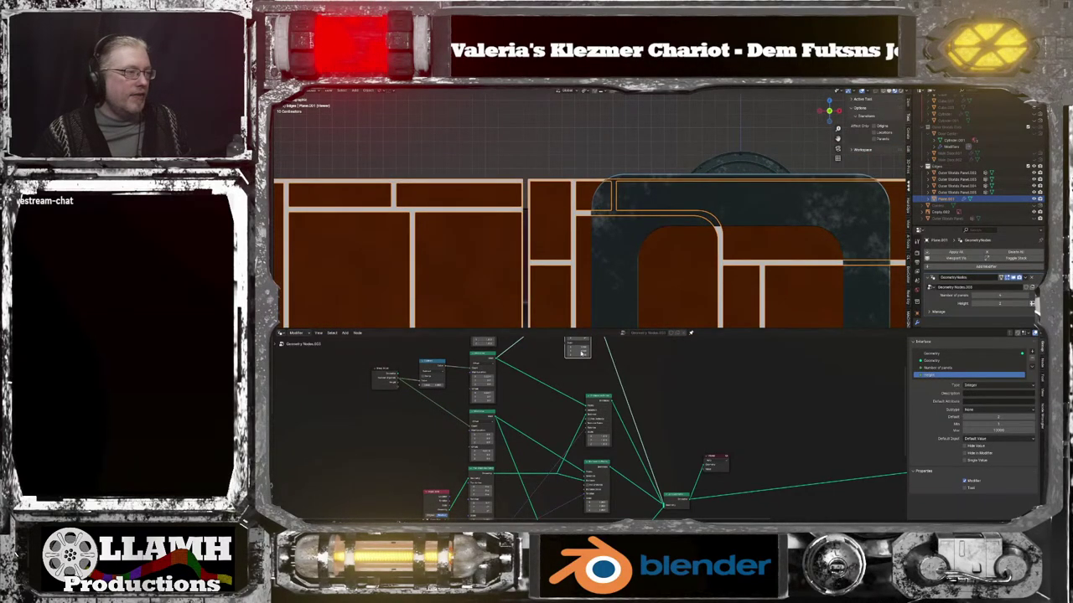
middle_click_drag(691, 418, 759, 411)
scroll(676, 451, "up", 6)
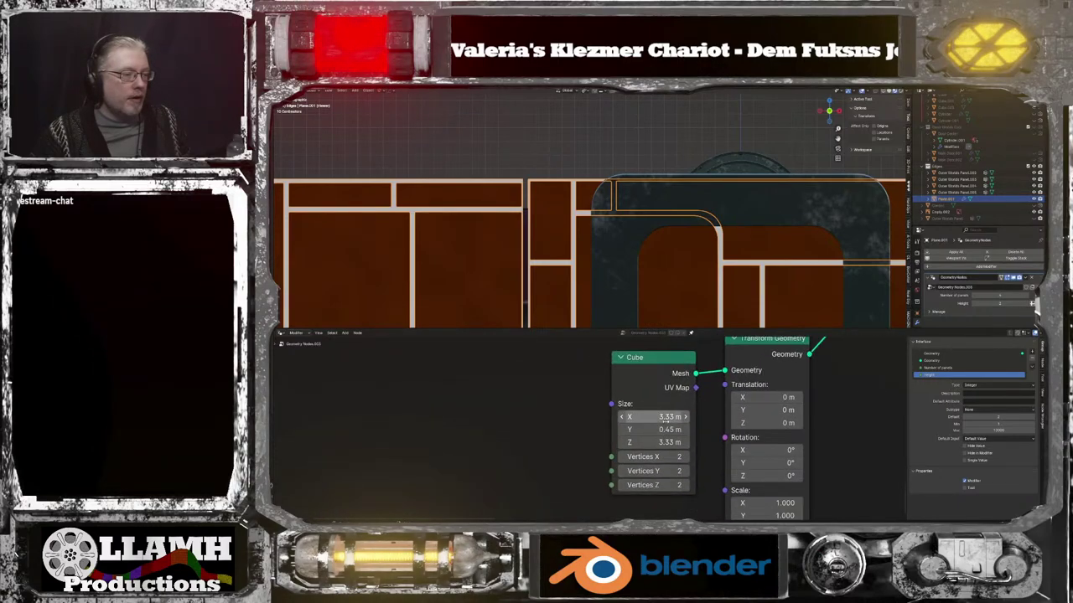
left_click(661, 442)
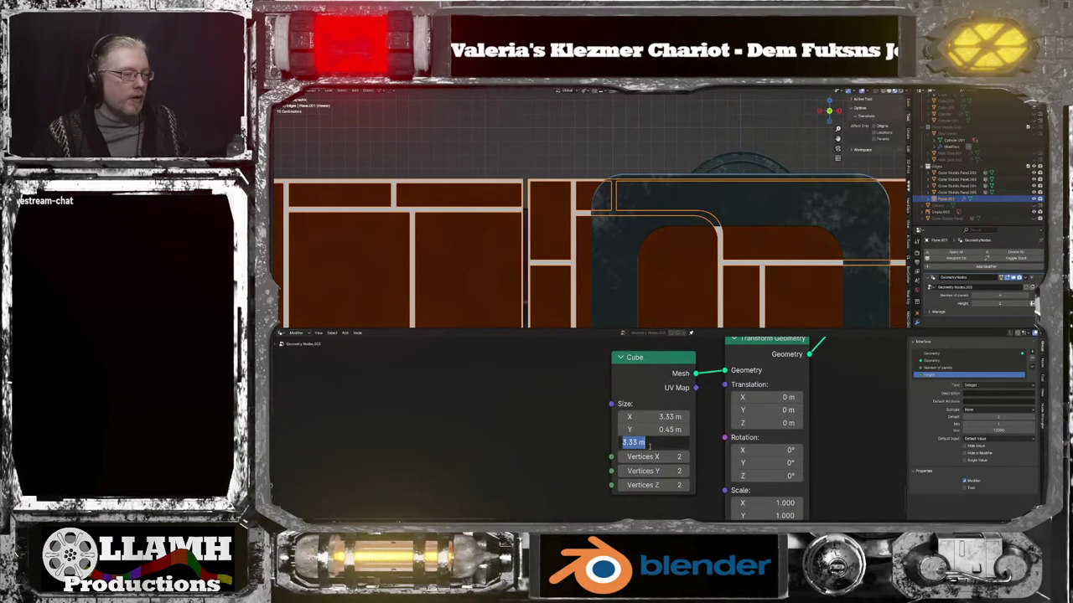
scroll(824, 451, "down", 1)
middle_click_drag(824, 448, 768, 474)
mouse_move(785, 423)
middle_mouse_down()
mouse_move(776, 368)
mouse_move(772, 469)
mouse_move(757, 417)
mouse_move(778, 442)
middle_mouse_up()
scroll(641, 435, "down", 5)
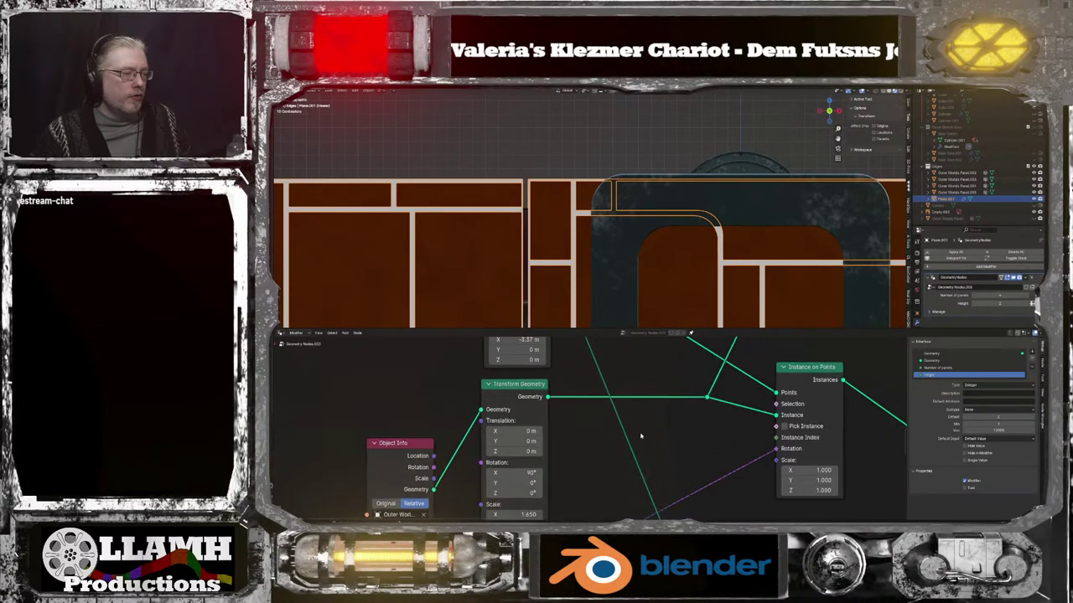
Set the lower Mesh Line's X offset to -3.33 m
mouse_move(637, 429)
middle_mouse_down()
mouse_move(650, 427)
mouse_move(658, 480)
mouse_move(674, 503)
mouse_move(700, 394)
mouse_move(719, 423)
mouse_move(690, 351)
mouse_move(674, 497)
mouse_move(656, 430)
middle_mouse_up()
scroll(694, 374, "down", 5)
scroll(673, 497, "down", 1)
scroll(673, 497, "down", 2)
scroll(656, 430, "up", 5)
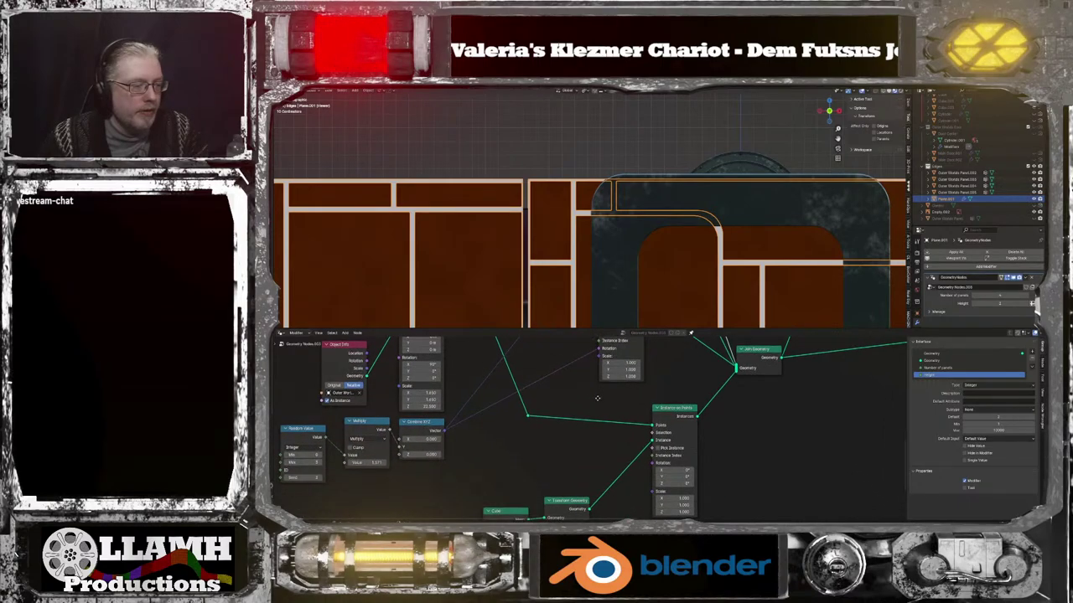
middle_click_drag(597, 399, 702, 367)
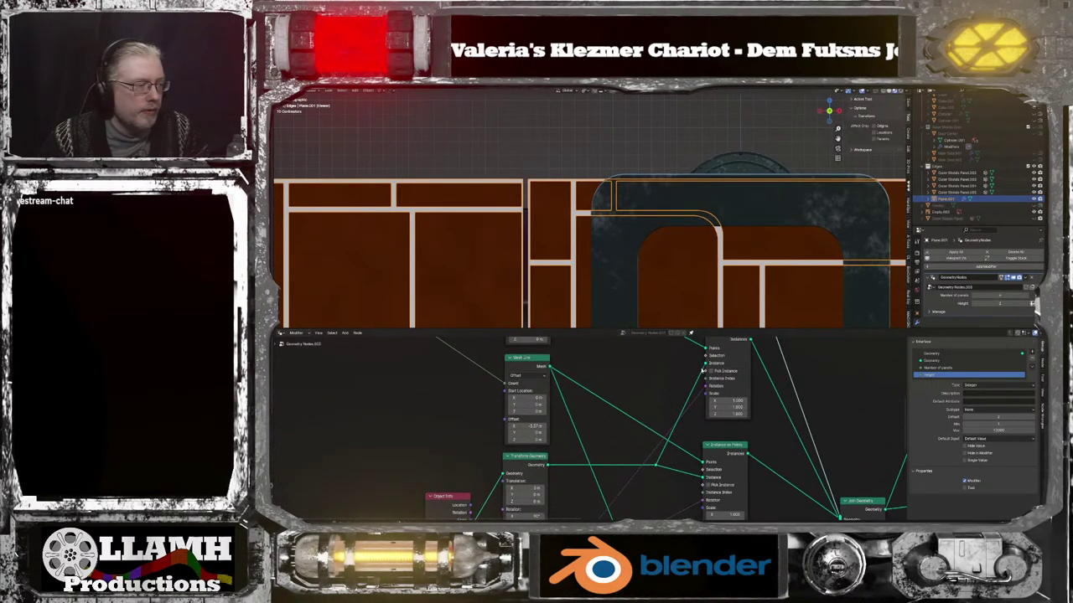
scroll(568, 431, "up", 2)
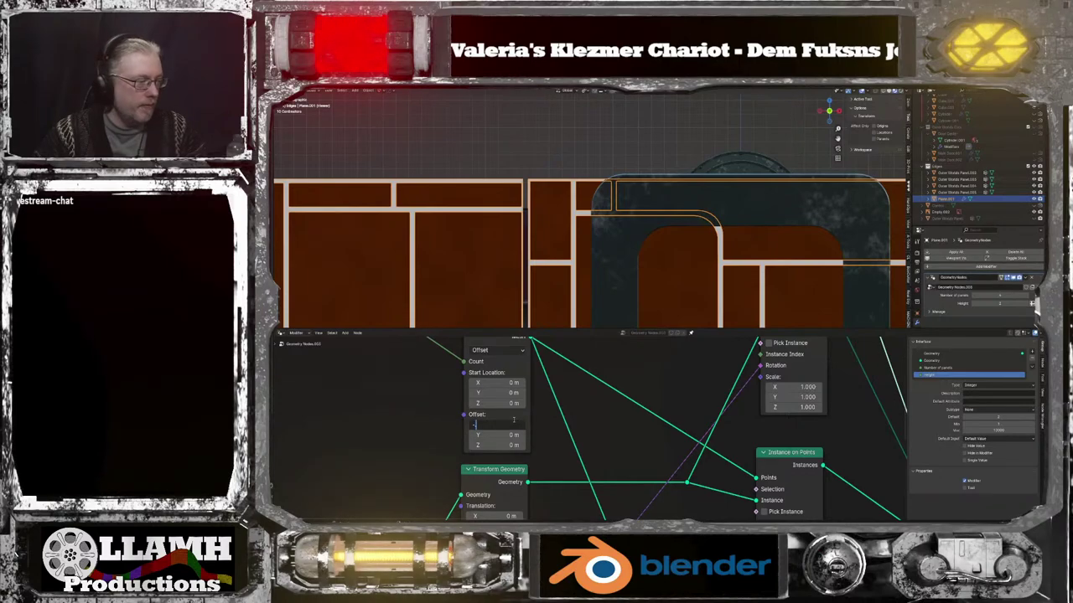
type("-3.3")
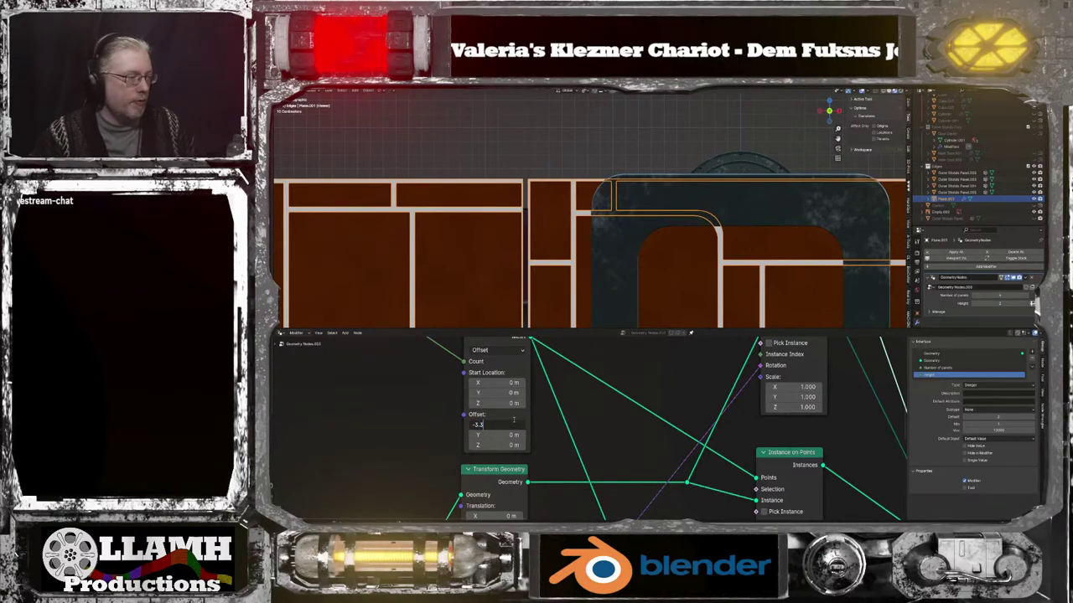
type("3")
key("Return")
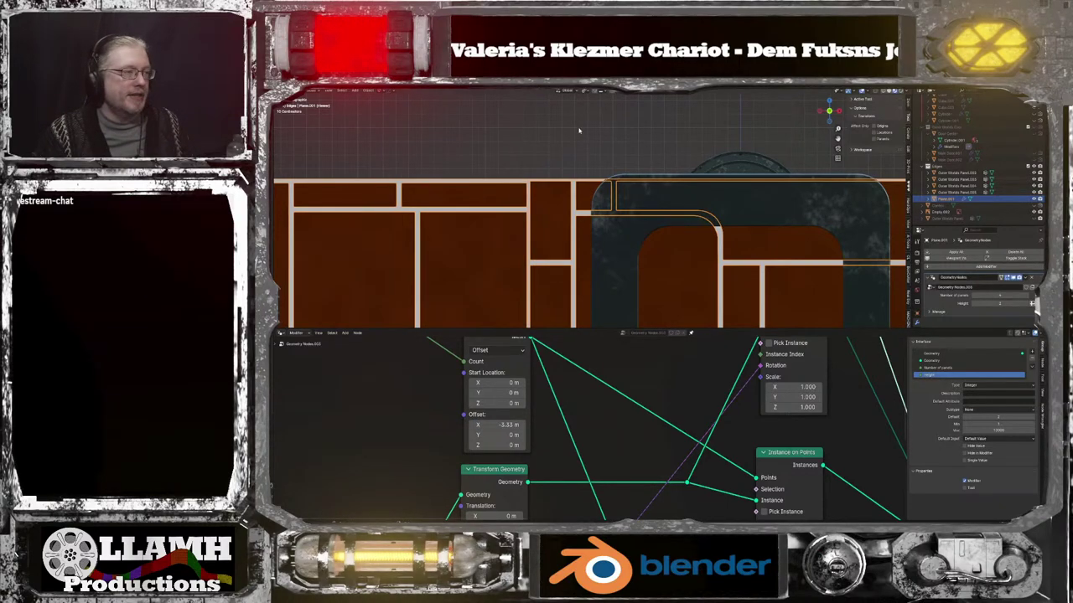
Test the wall with the modifier's Number of panels at 1, and raise it back to 4
middle_click_drag(579, 130, 760, 232)
scroll(817, 357, "down", 1)
middle_click_drag(820, 355, 913, 416)
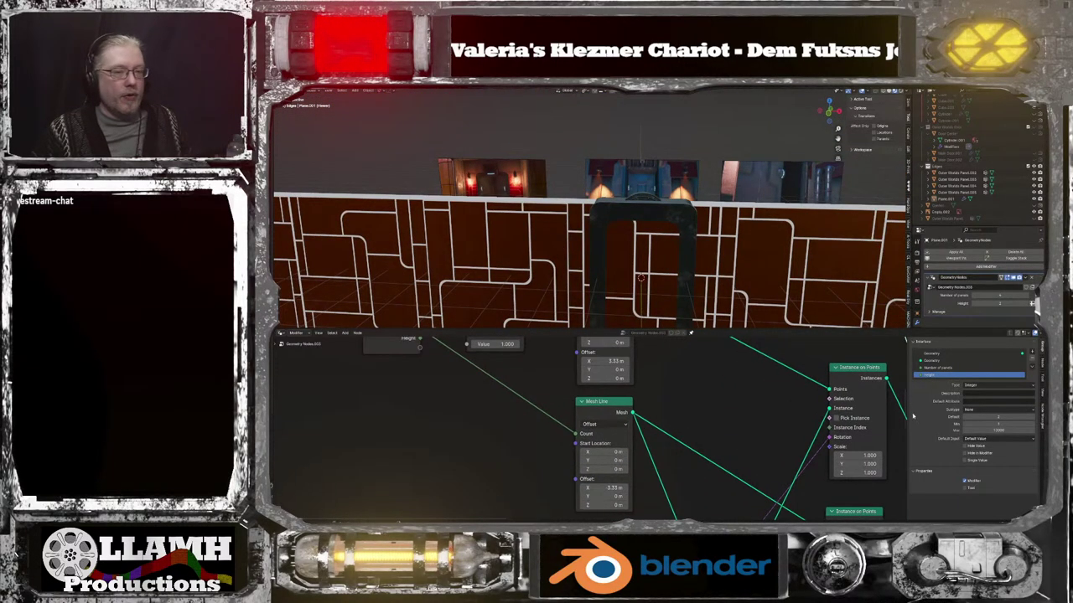
scroll(844, 287, "down", 6)
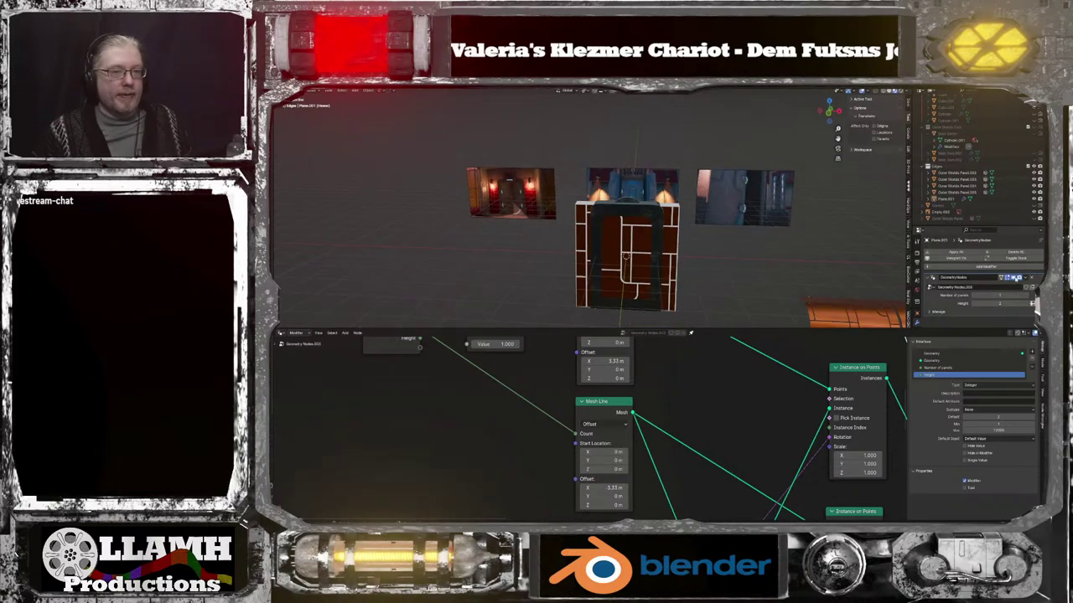
left_click(1028, 296)
left_click(1028, 296)
left_click(1029, 296)
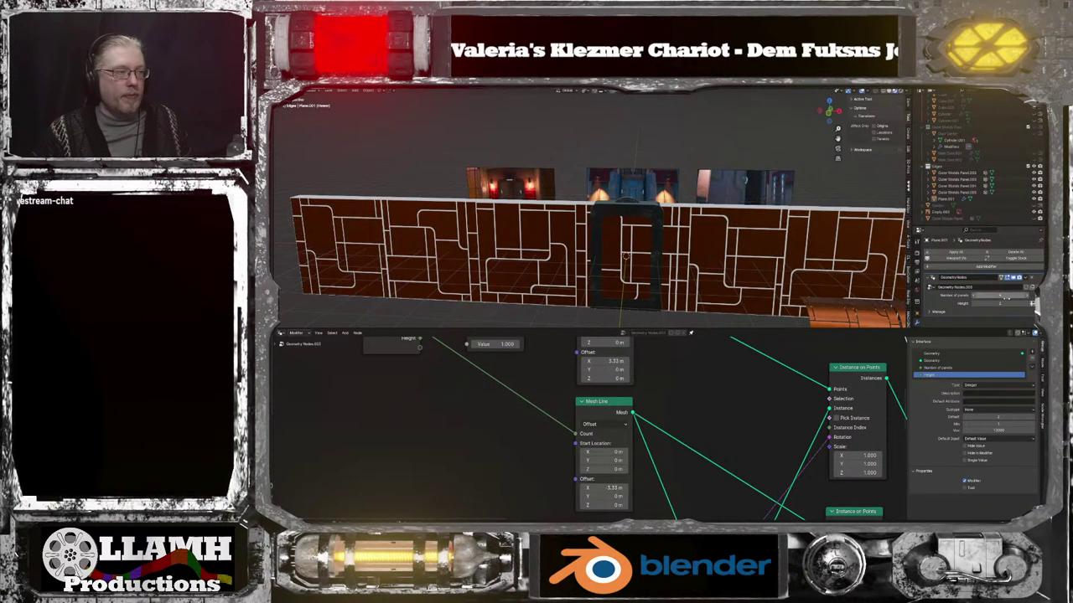
Delete the Viewer node attached to Join Geometry
scroll(726, 442, "down", 3)
middle_click_drag(721, 441, 345, 371)
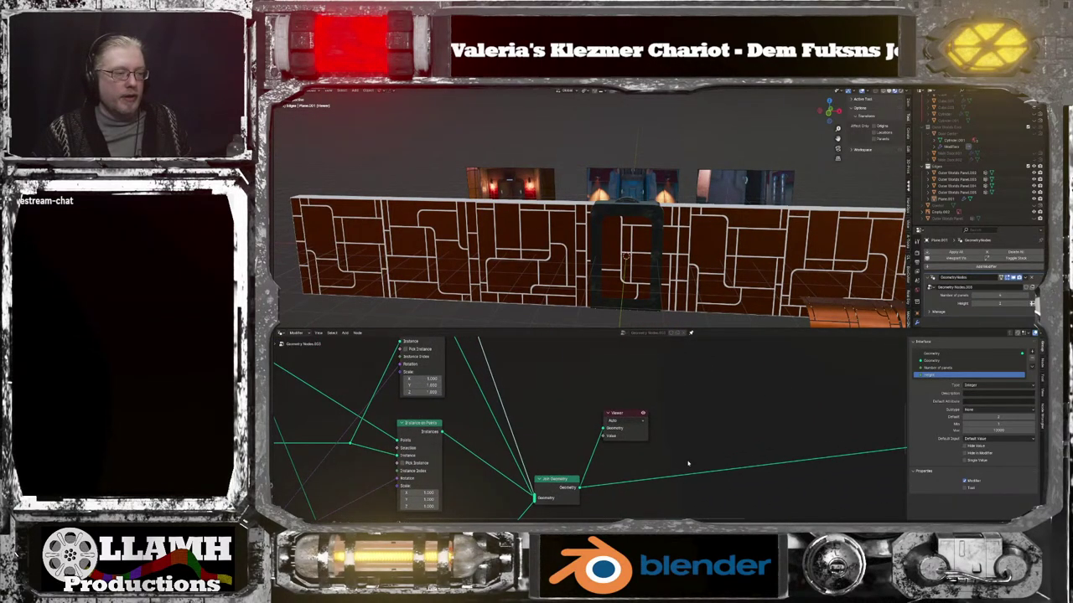
scroll(687, 463, "down", 4)
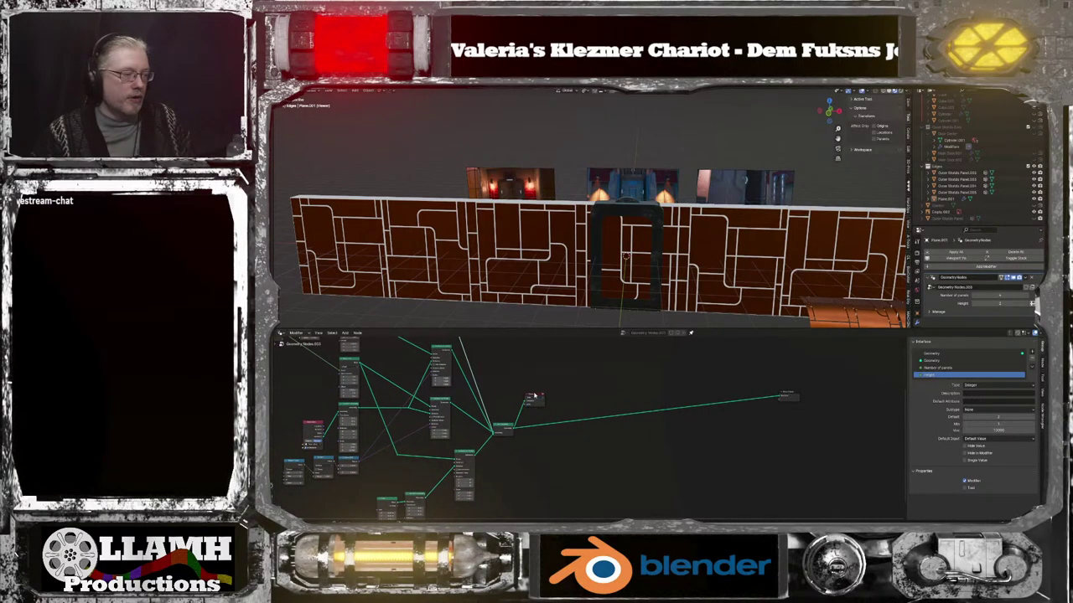
key("x")
key("ctrl+z")
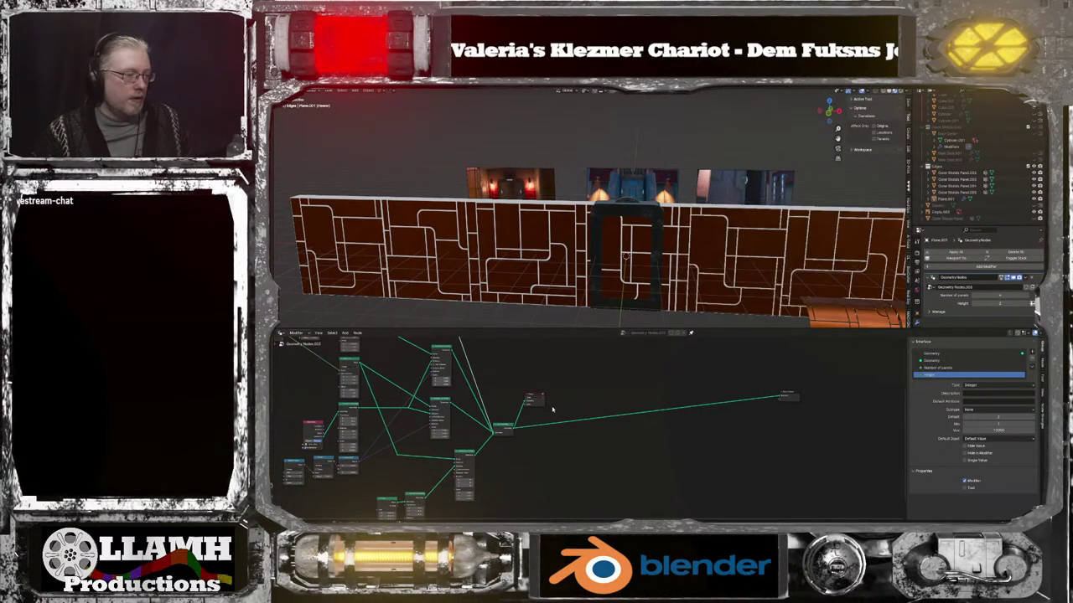
left_click_drag(523, 377, 554, 424)
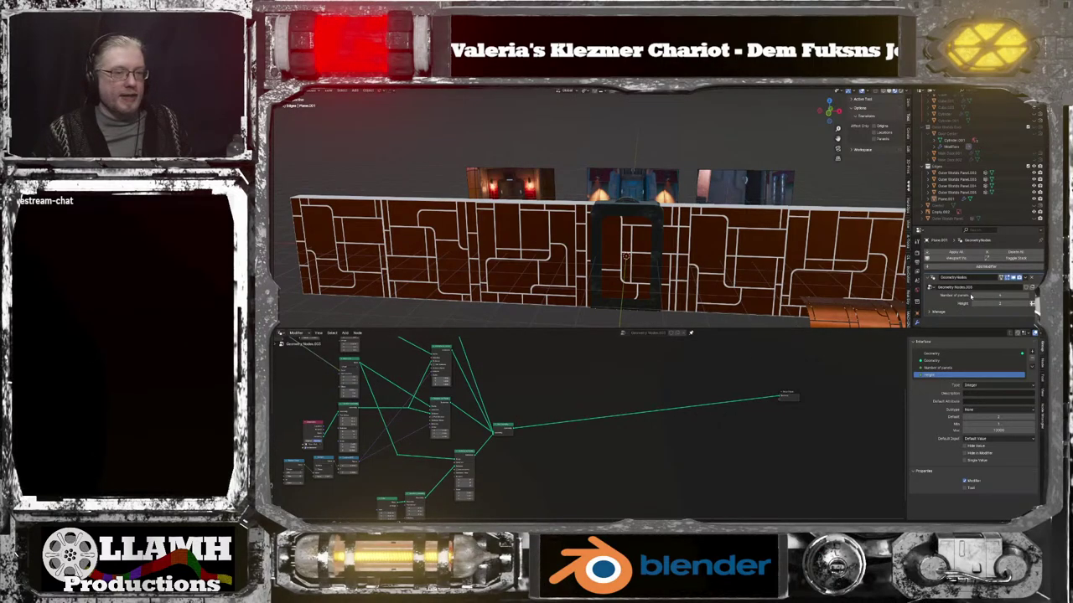
Lower the modifier's Number of panels to 1
left_click(974, 296)
left_click(974, 297)
left_click(974, 297)
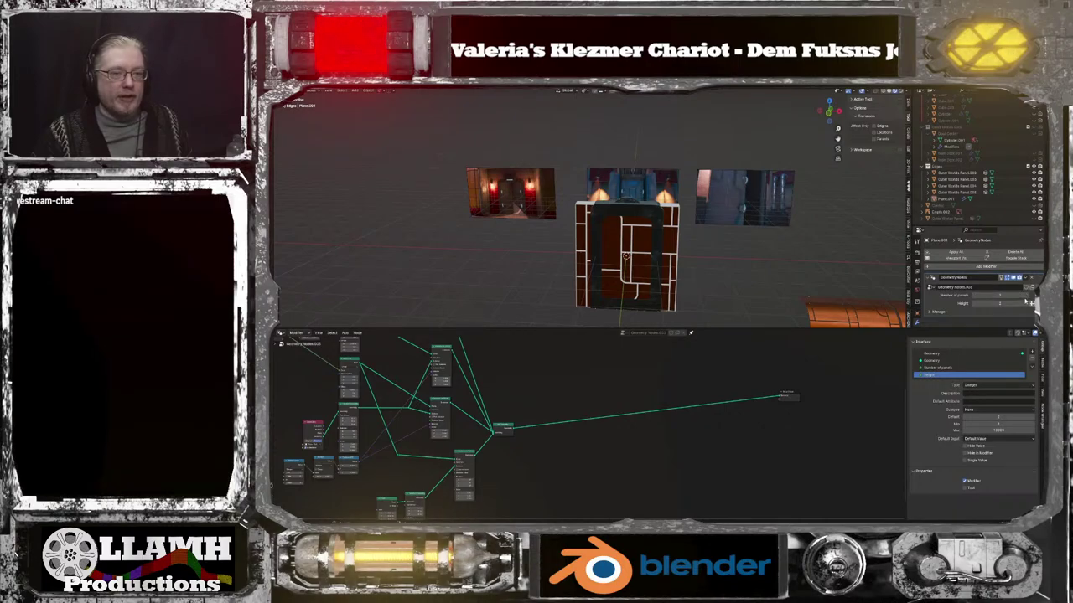
Raise the modifier's Number of panels so the wall extends on both sides of the door
left_click_drag(1036, 303, 1029, 295)
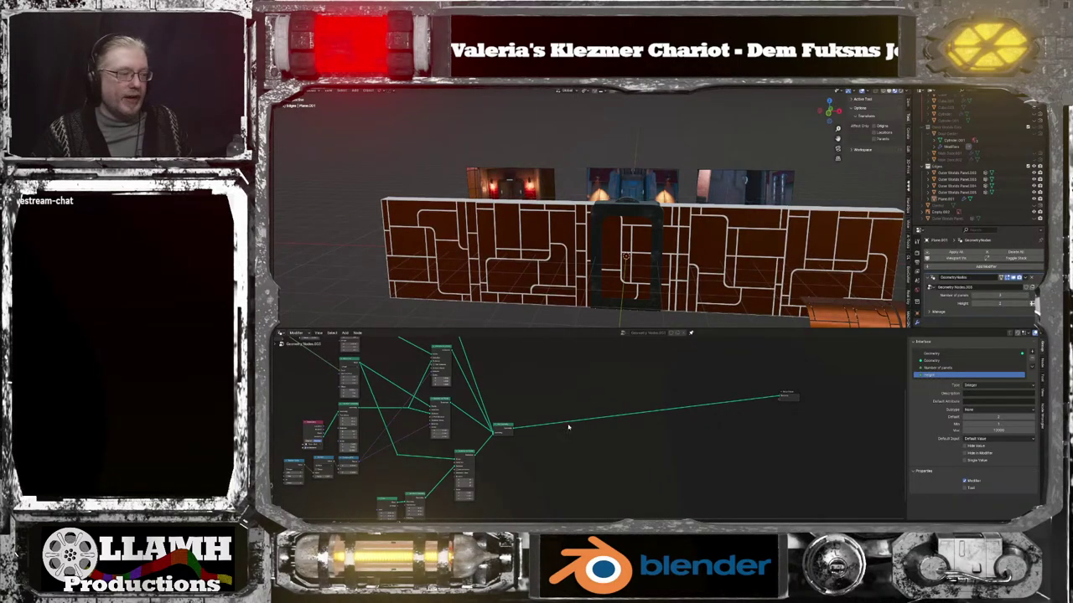
middle_click_drag(567, 426, 674, 519)
scroll(656, 298, "up", 1)
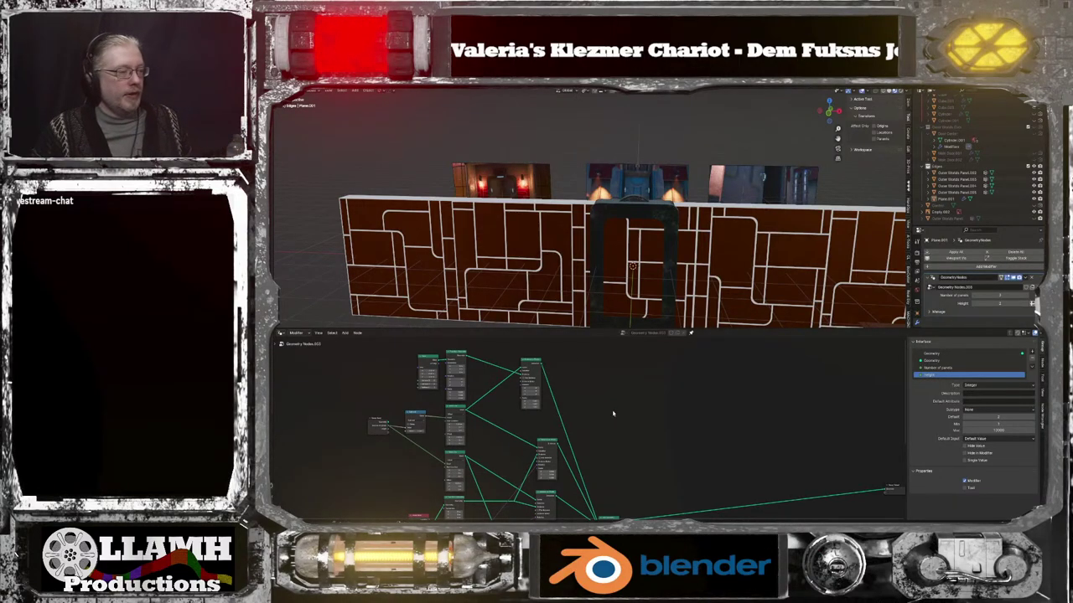
middle_click_drag(623, 433, 664, 467)
scroll(633, 458, "up", 5)
left_click_drag(399, 368, 463, 412)
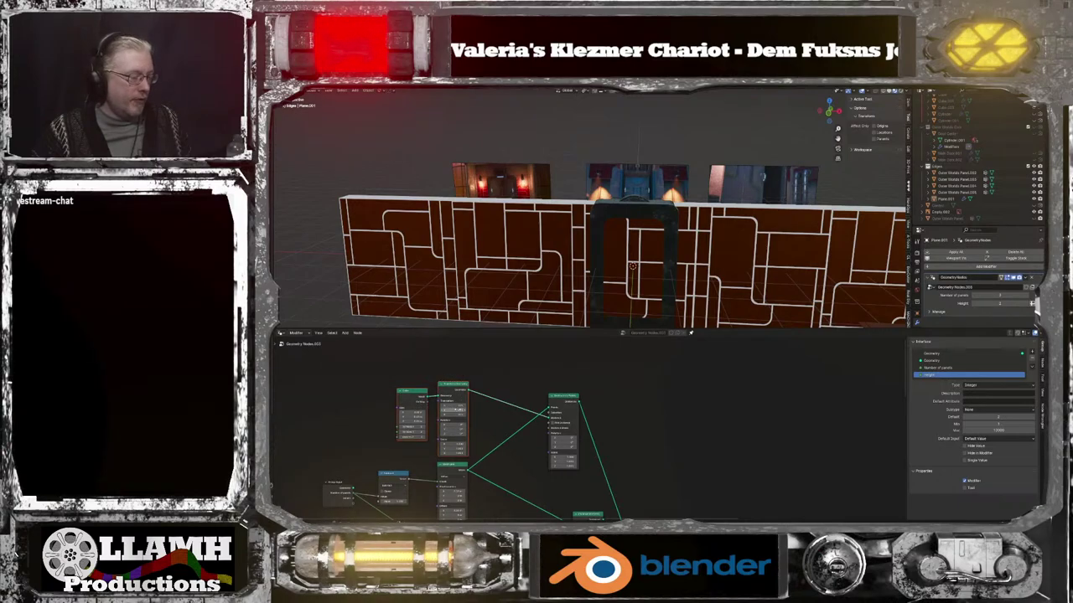
key("shift+d")
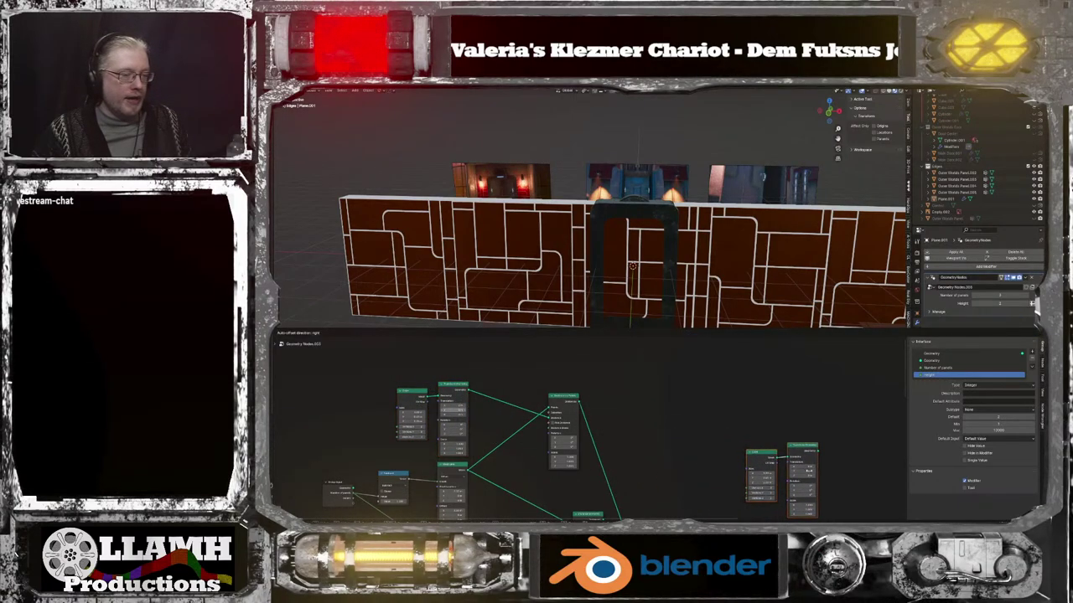
left_click(822, 466)
middle_click_drag(823, 467, 764, 430)
key("ctrl+z")
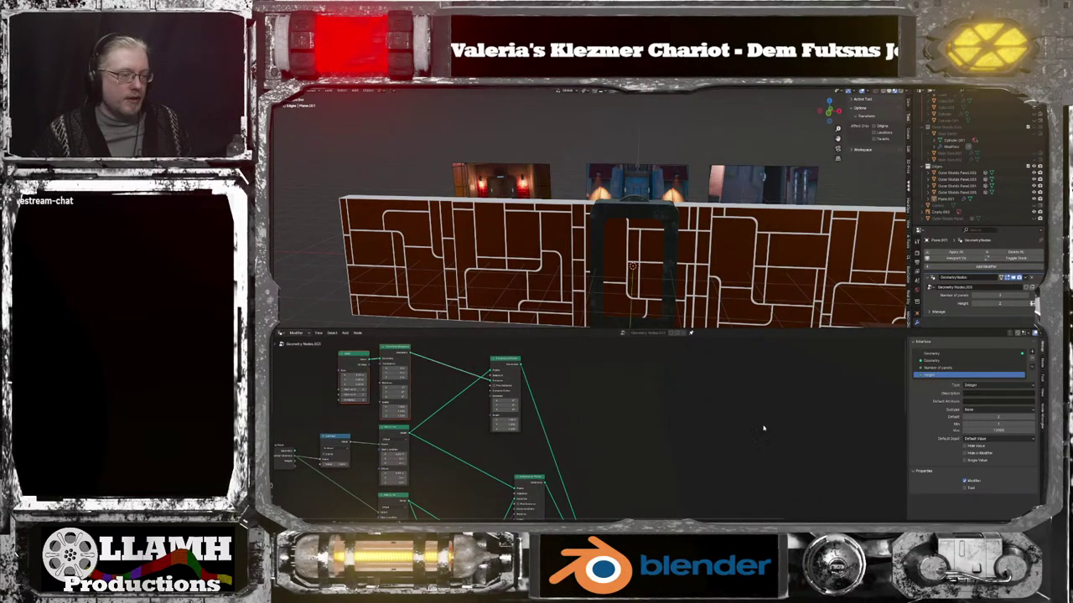
Duplicate a Mesh Line and its Instance on Points beyond Join Geometry, and link the joined geometry to the copy's Instance input
middle_click_drag(636, 398, 717, 437)
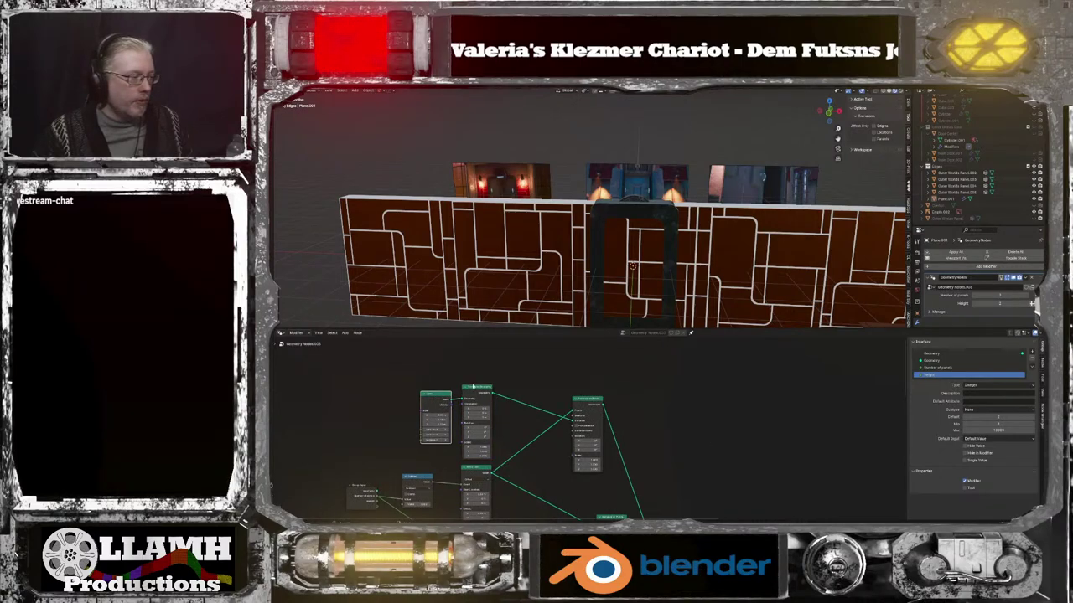
middle_click_drag(486, 468, 500, 396)
left_click(500, 396)
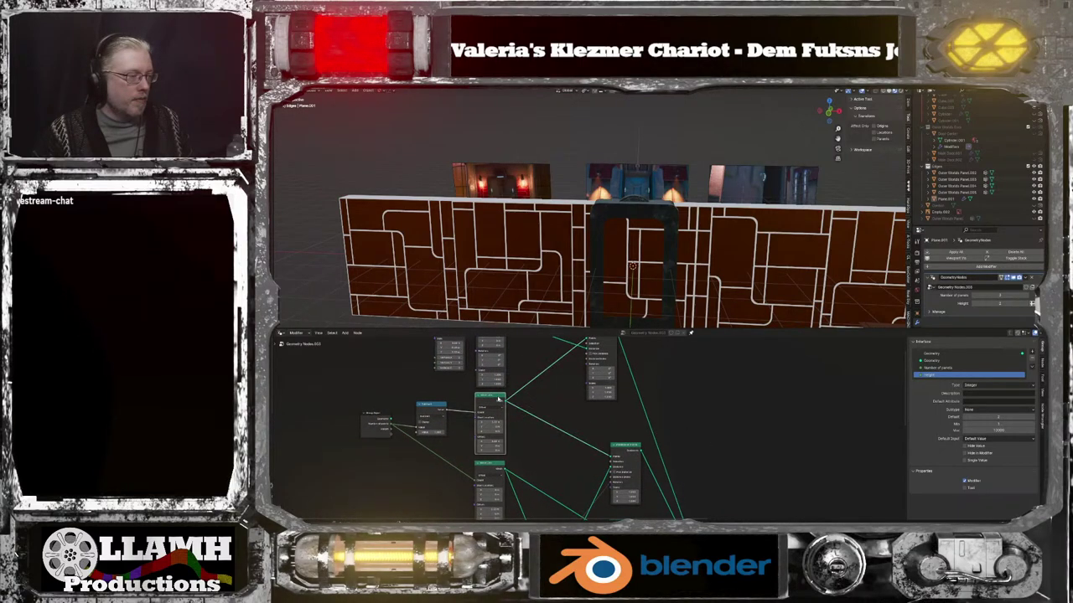
left_click(632, 449, "shift")
middle_click_drag(764, 461, 556, 371)
key("shift+d")
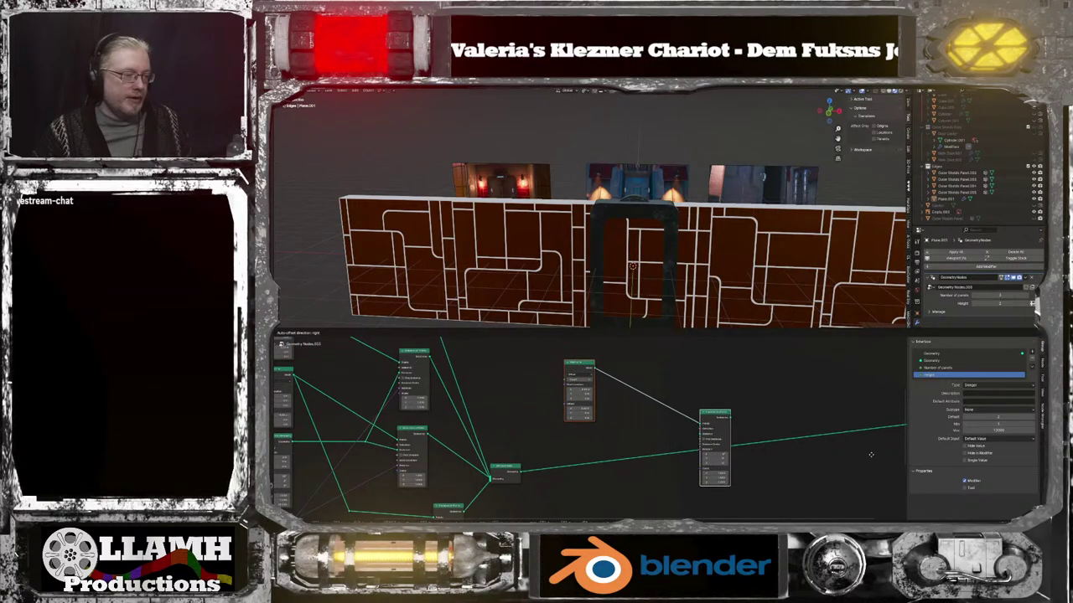
left_click(874, 454)
left_click_drag(521, 472, 699, 437)
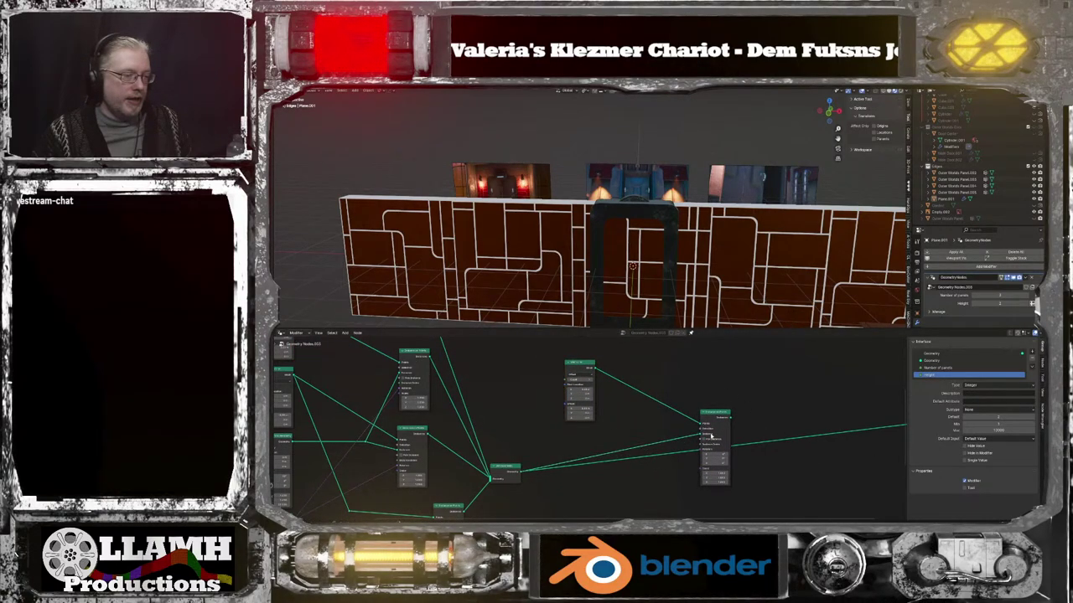
Connect the Instances output of the new Instance on Points node to the Group Output's Geometry input
middle_click_drag(754, 437, 605, 422)
left_click_drag(580, 408, 765, 413)
middle_click_drag(622, 409, 678, 419)
On the Mesh Line feeding it, set start location X to 0 m and Z to 3.33 m, and offset X to 0 m and Z to 3.33 m
scroll(494, 423, "up", 4)
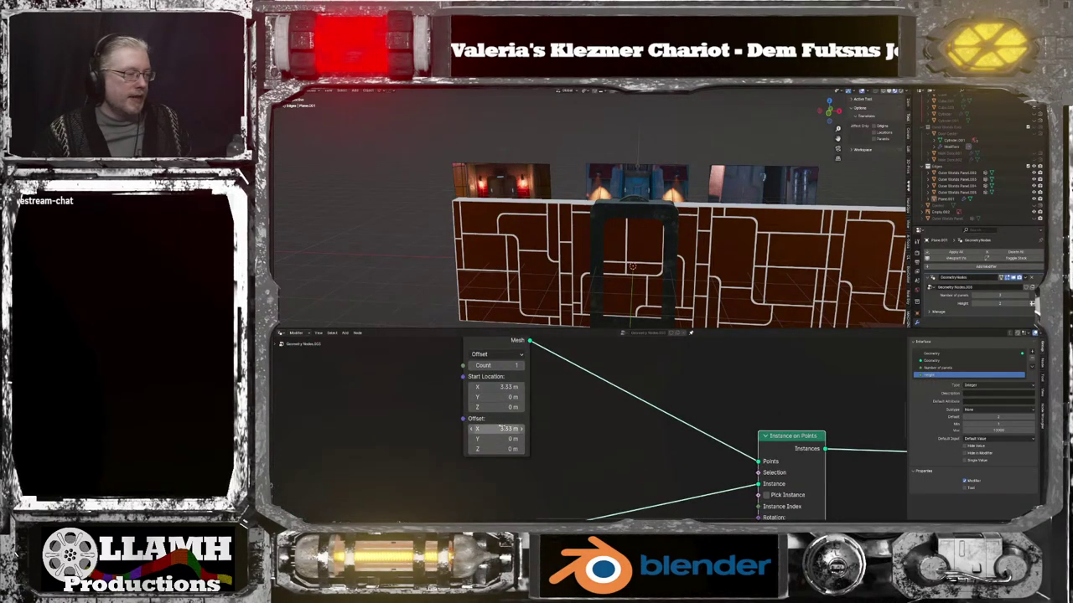
left_click(517, 386)
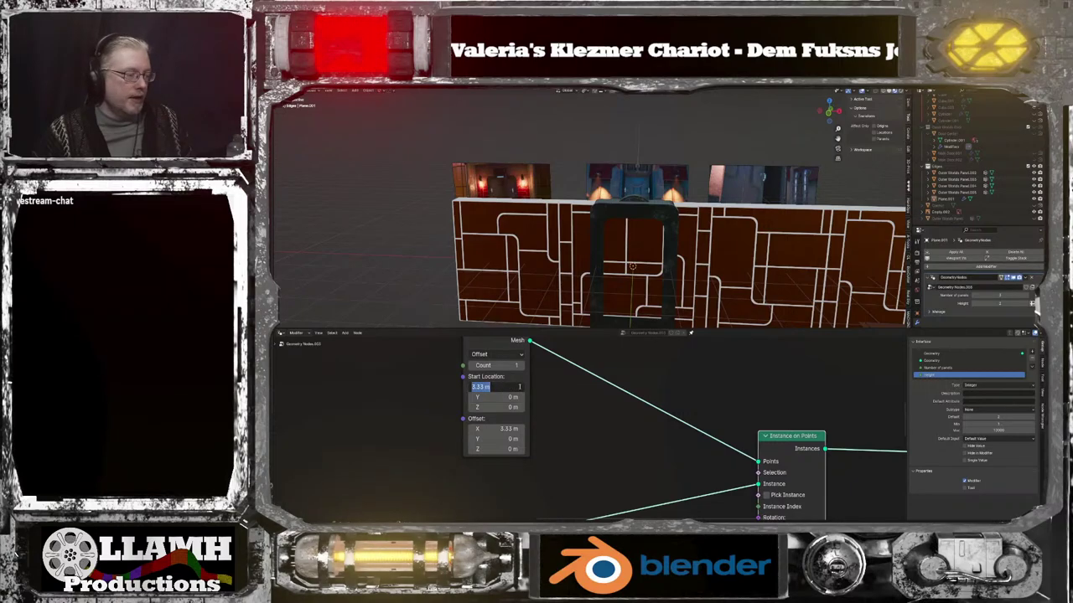
type("0")
key("Tab")
key("Tab")
type("3")
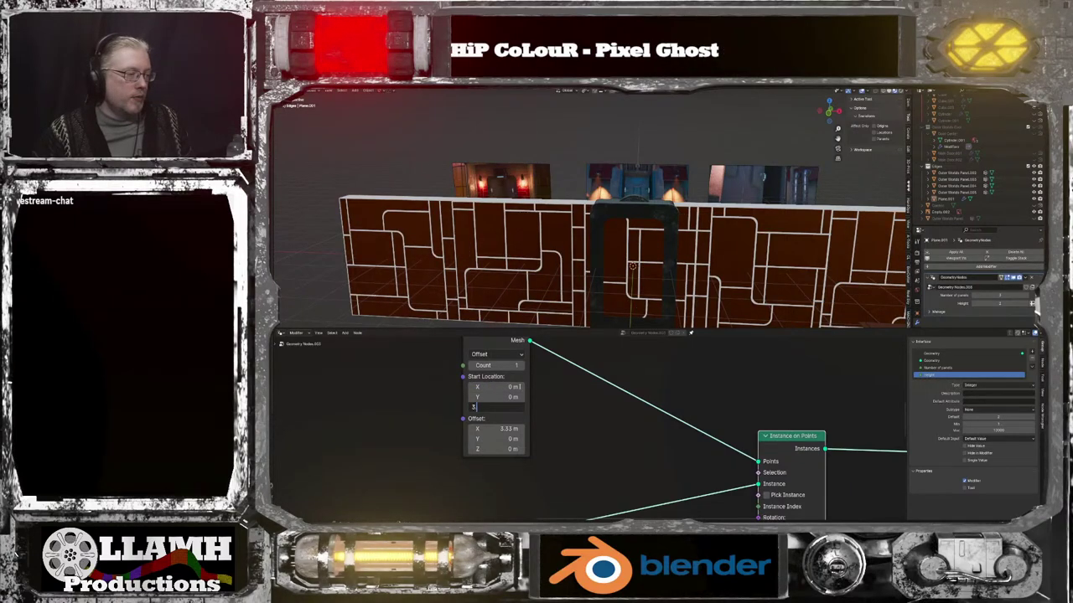
key("Tab")
type("0")
key("Tab")
key("Tab")
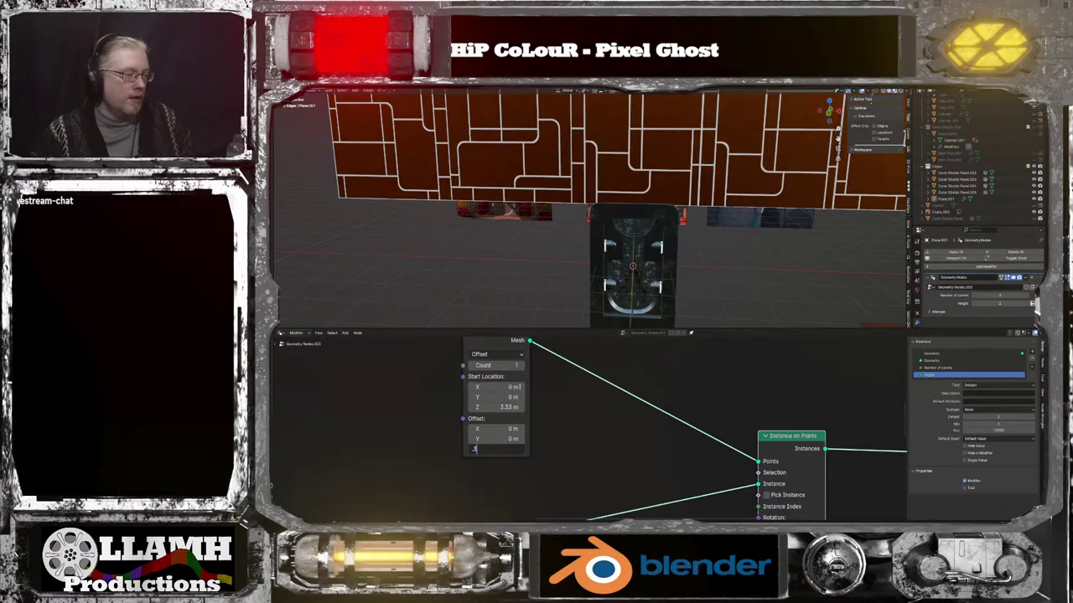
type("3.33")
key("Return")
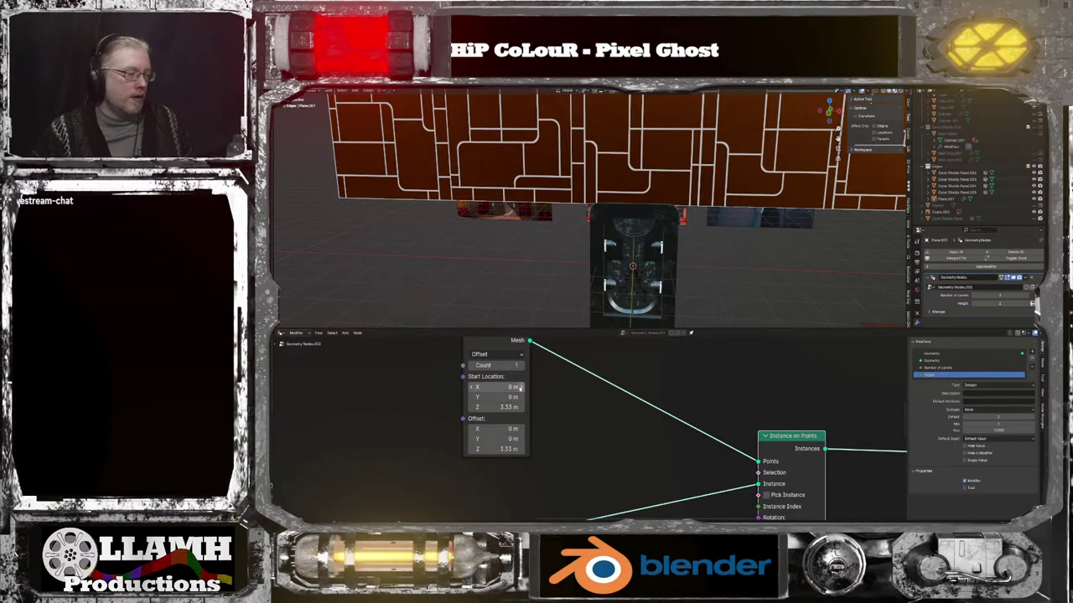
Duplicate the Join Geometry node, insert the copy before the Group Output, and connect the original Join Geometry's output to it
scroll(520, 387, "down", 4)
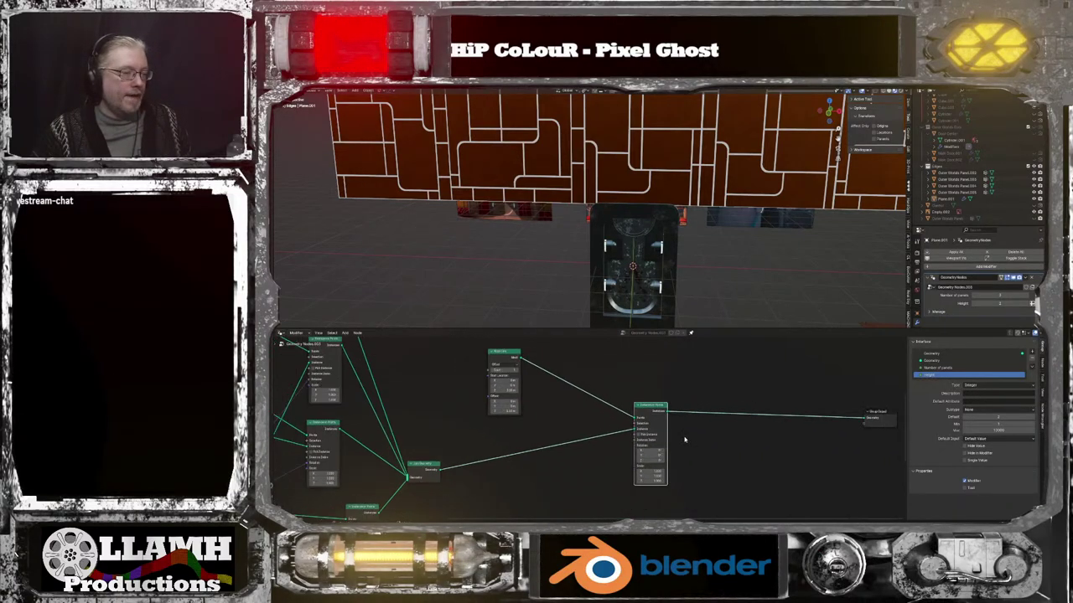
left_click(453, 460)
key("shift+d")
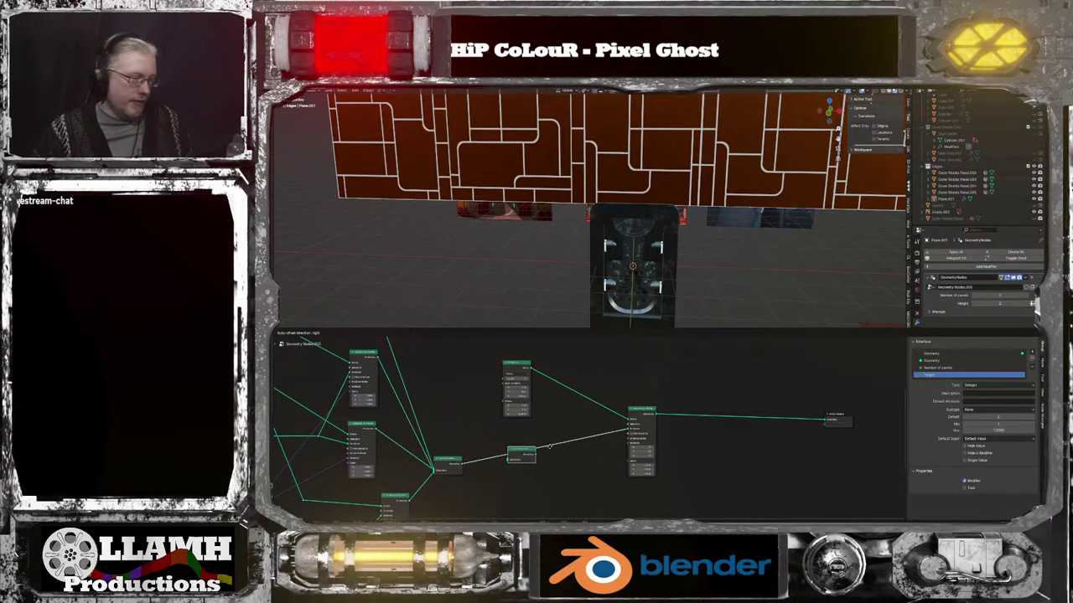
left_click(748, 417)
left_click_drag(460, 461, 729, 428)
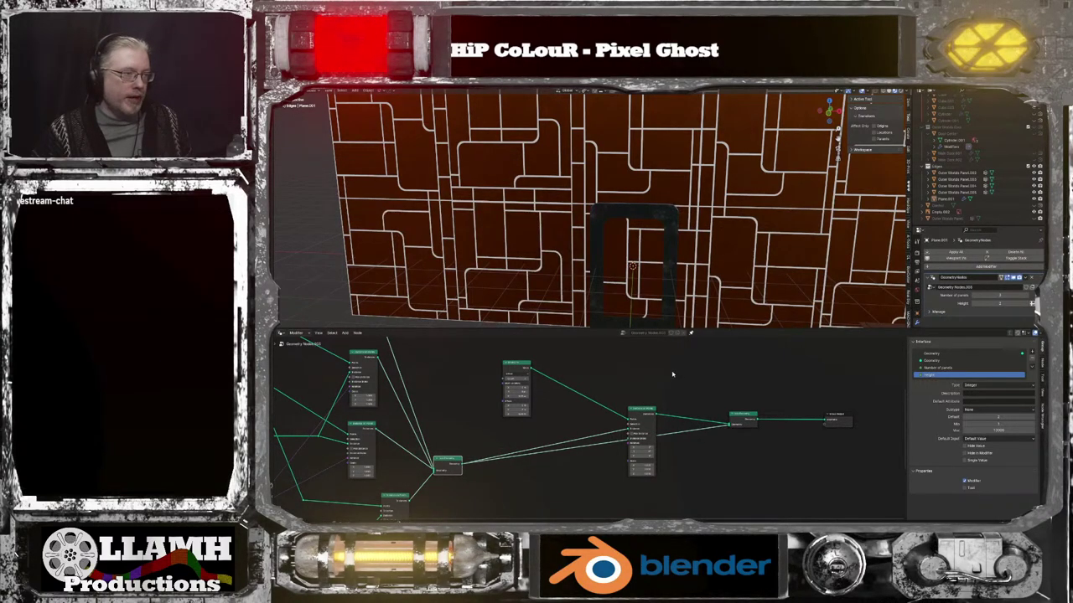
Test an extra wall row by raising the Mesh Line's count by one, and restore the count to 1
scroll(685, 311, "down", 3)
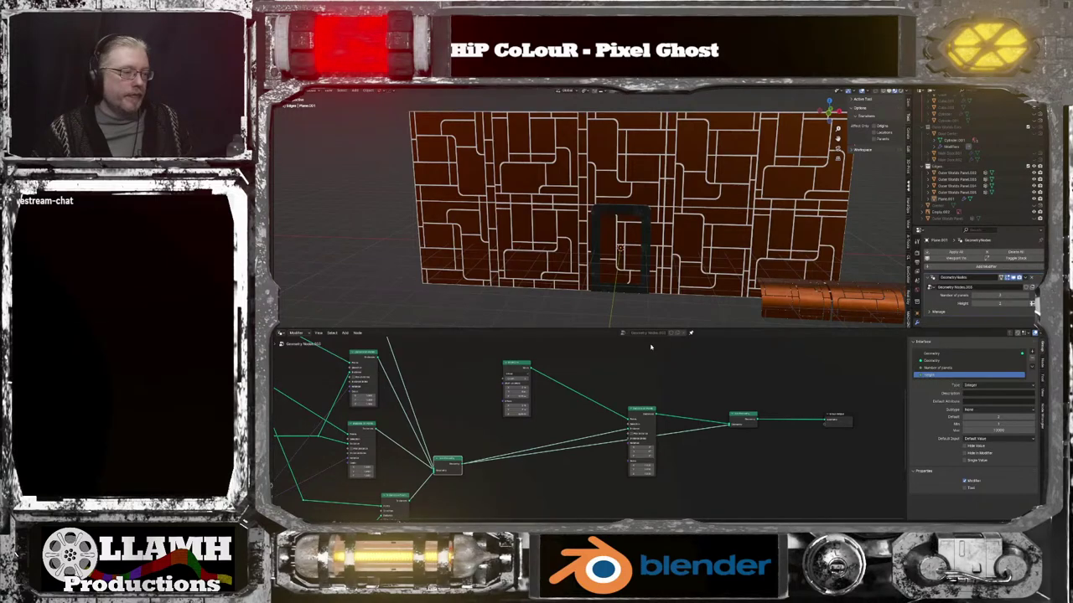
scroll(543, 383, "up", 1)
left_click(512, 366)
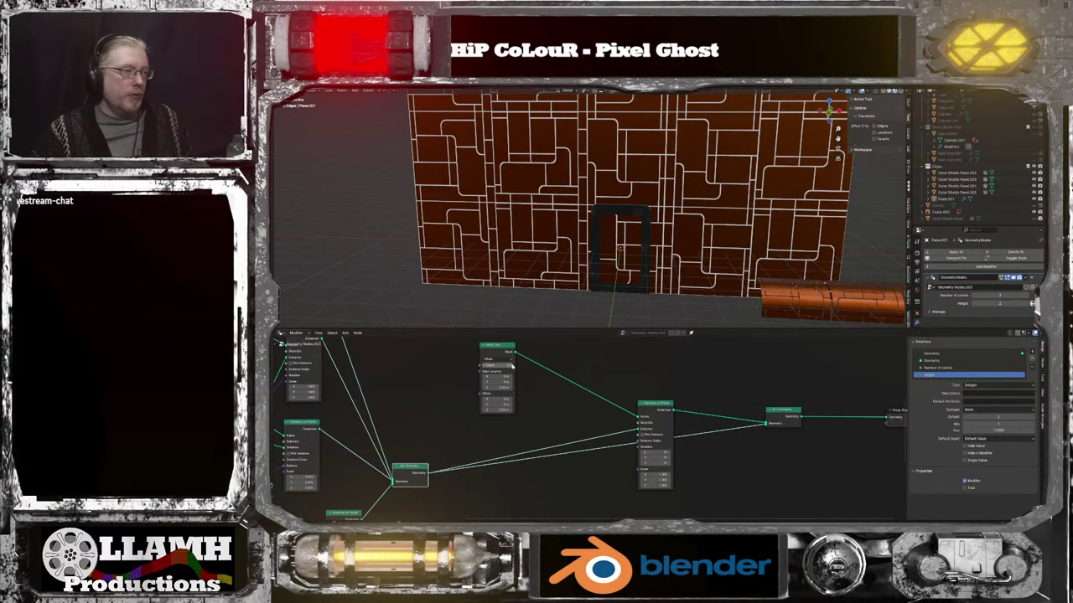
scroll(620, 249, "down", 2)
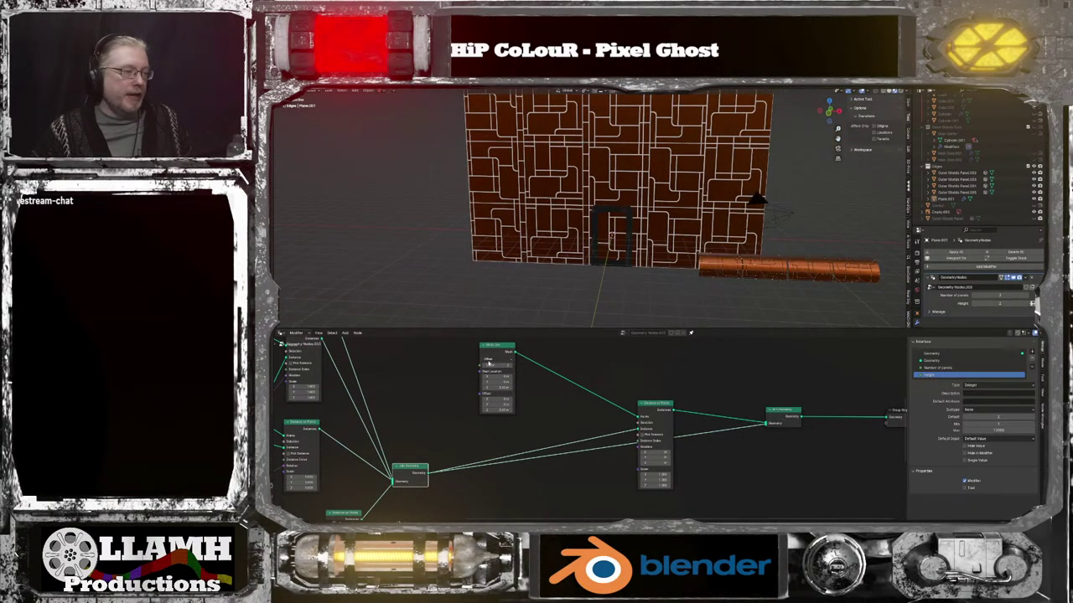
left_click(484, 365)
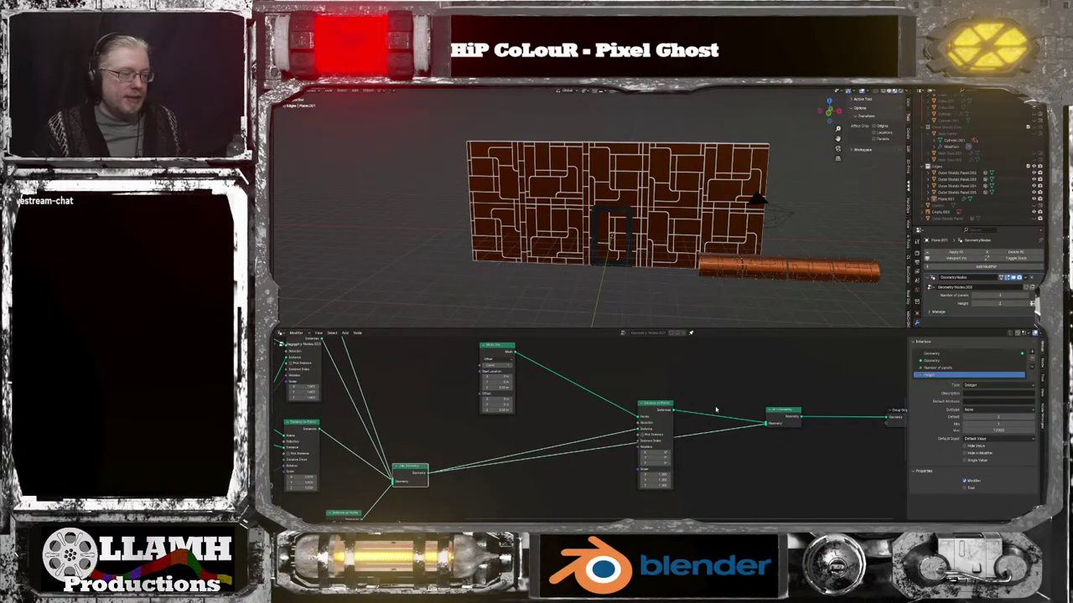
Disconnect the new Instance on Points node from both Join Geometry nodes and reposition it together with its Mesh Line
right_click_drag(715, 409, 704, 427, "ctrl")
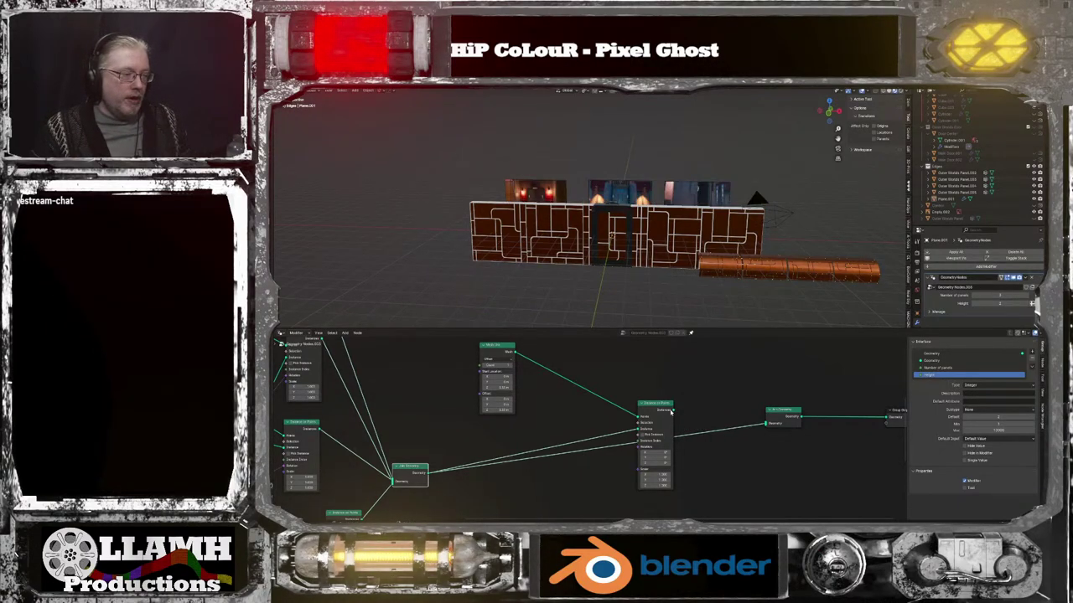
left_click_drag(670, 410, 642, 353)
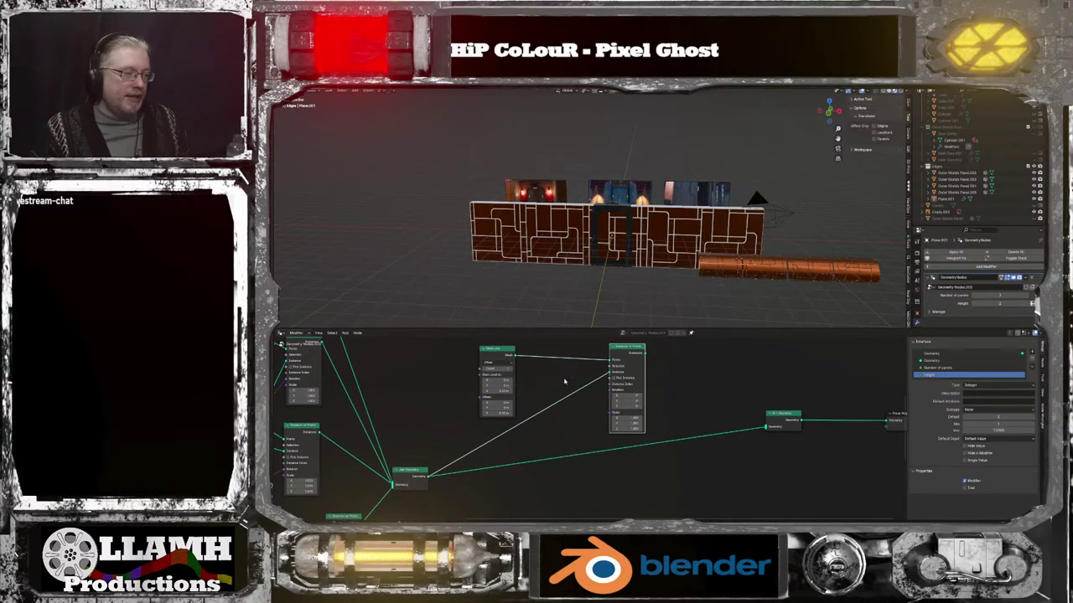
scroll(565, 453, "down", 4)
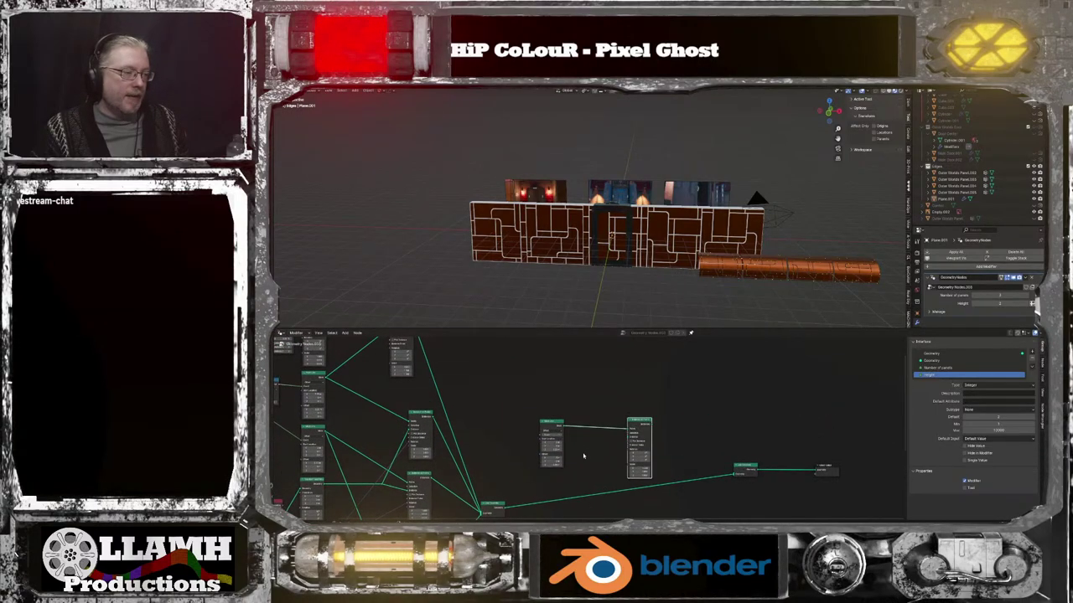
left_click_drag(554, 430, 652, 434)
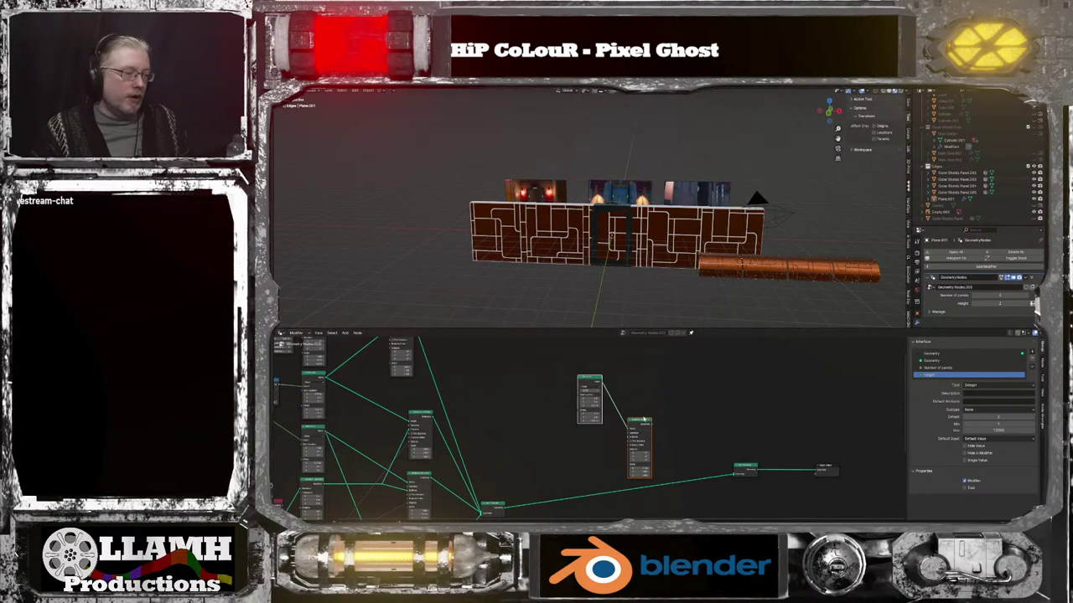
left_click_drag(639, 419, 568, 374)
Set the X offset of the repositioned Mesh Line to 3.33 m
middle_click_drag(643, 399, 822, 346)
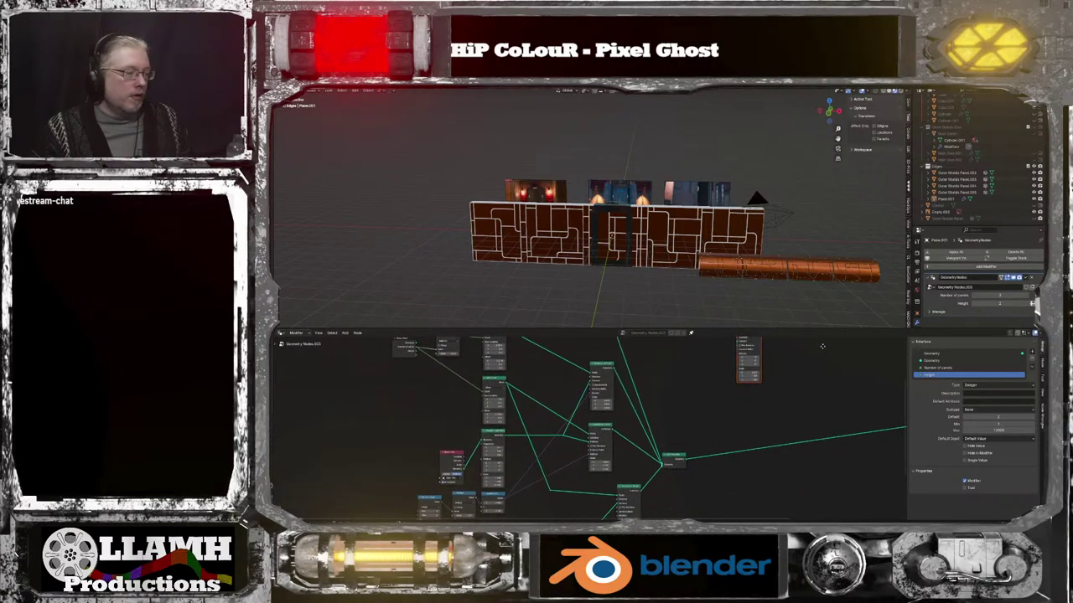
middle_click_drag(674, 405, 747, 342)
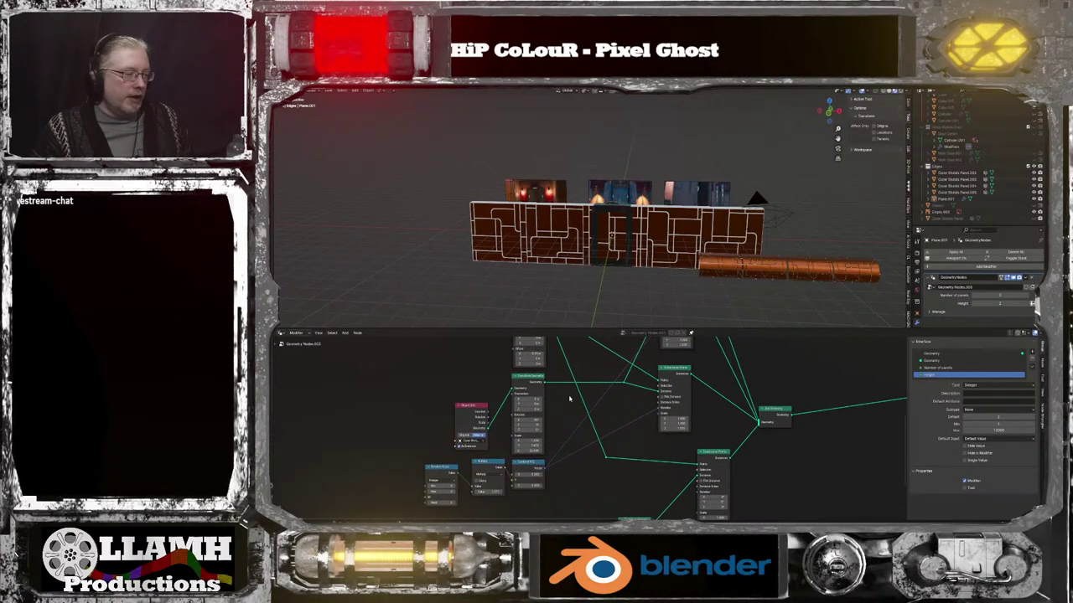
middle_click_drag(569, 399, 505, 522)
scroll(732, 453, "up", 3)
middle_click_drag(722, 456, 603, 566)
scroll(610, 460, "up", 5)
scroll(606, 429, "up", 5)
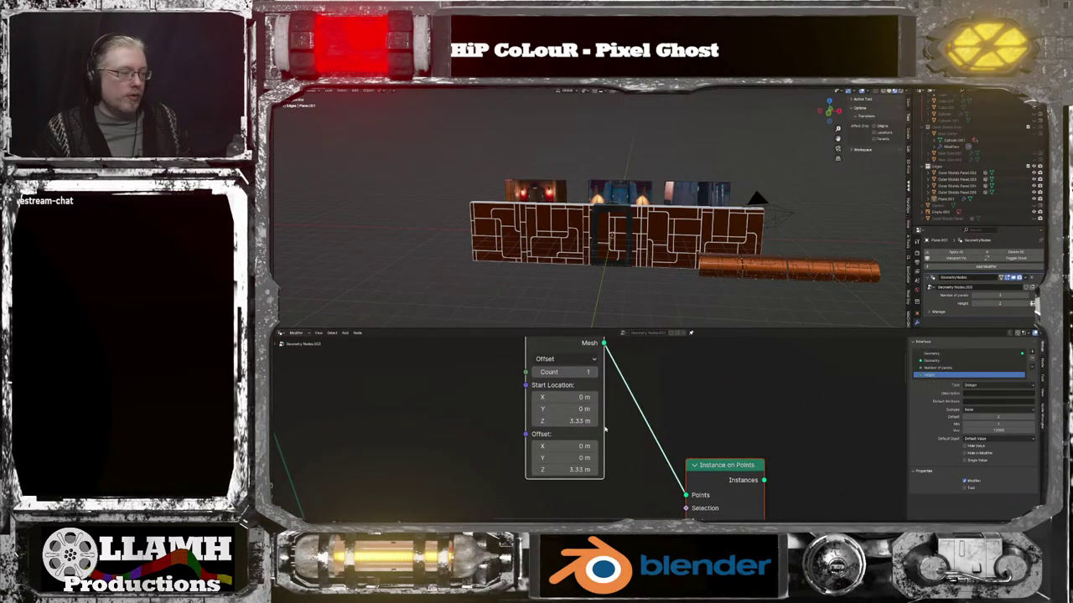
scroll(586, 432, "up", 1)
left_click(575, 448)
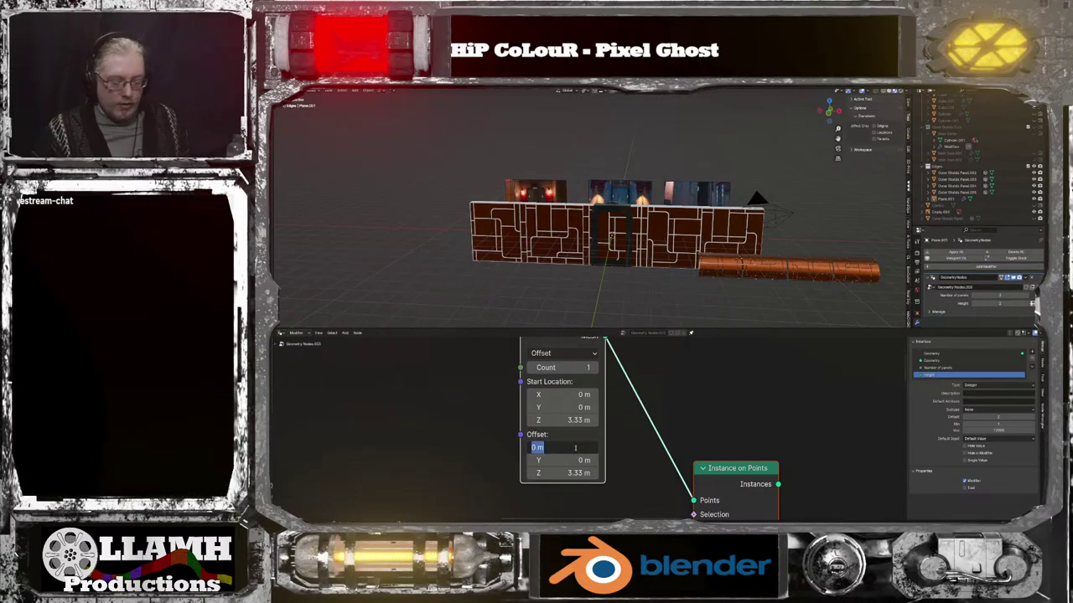
type("3.3")
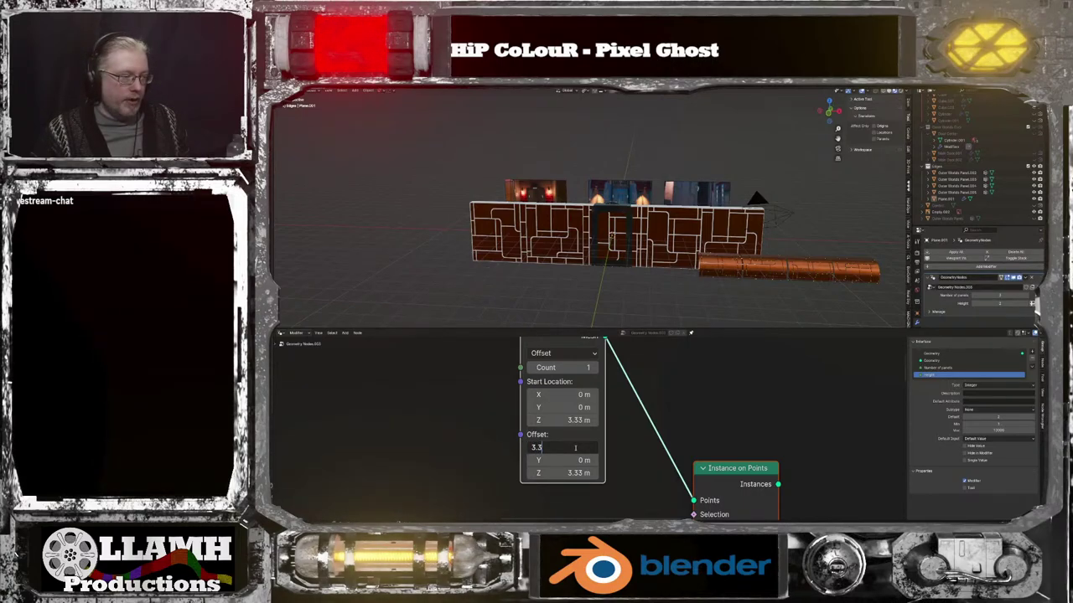
type("3")
key("Return")
Feed the Transform Geometry output into the new Instance on Points node's Instance input and connect its Instances to the final Join Geometry
scroll(575, 452, "down", 2)
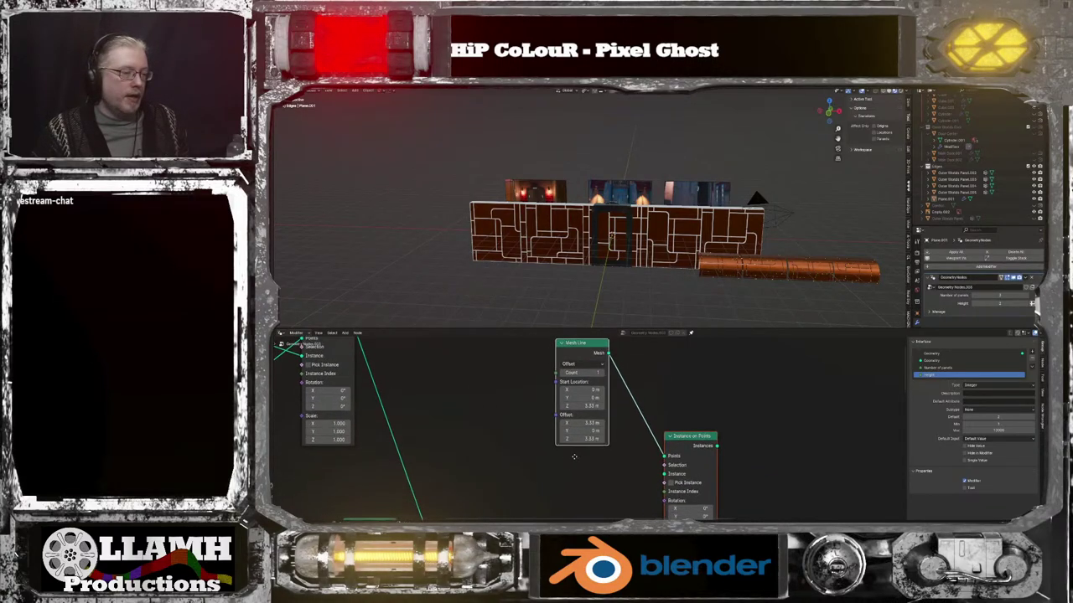
middle_click_drag(561, 489, 575, 400)
scroll(575, 402, "down", 2)
middle_click_drag(484, 473, 548, 393)
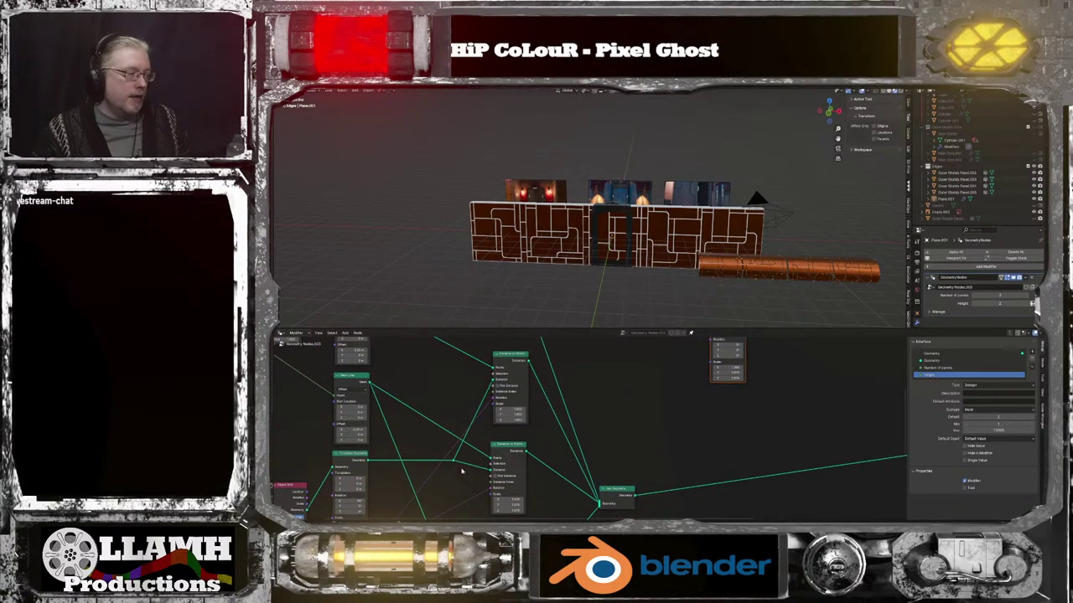
left_click_drag(455, 462, 707, 385)
middle_click_drag(766, 409, 639, 411)
left_click_drag(621, 376, 848, 488)
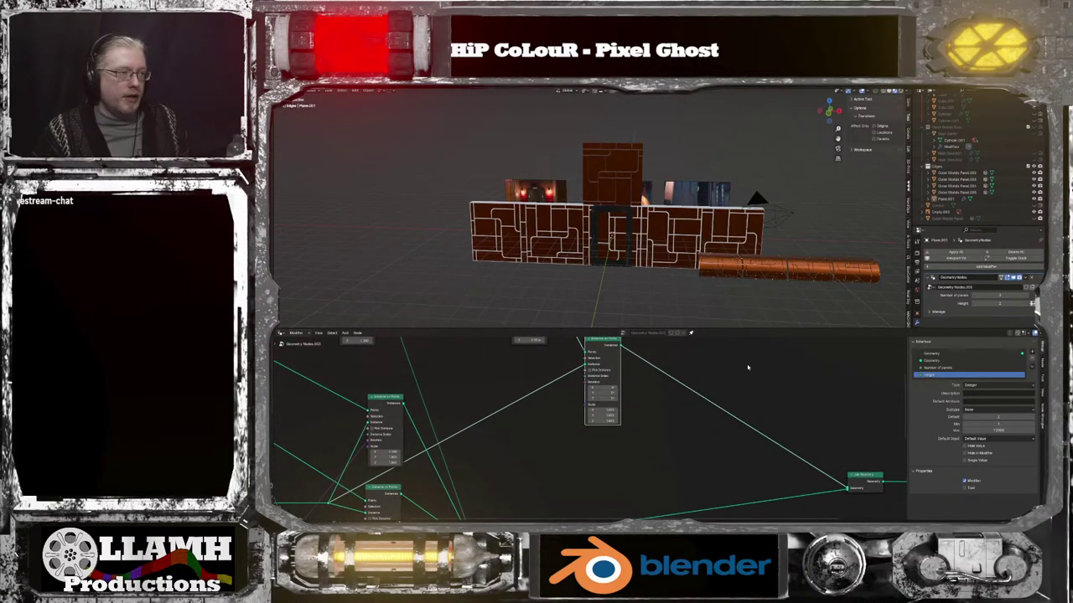
Set the upper row Mesh Line's Z offset to 0 m and its count to 3
scroll(700, 272, "up", 4)
middle_click_drag(609, 382, 645, 467)
scroll(645, 467, "up", 2)
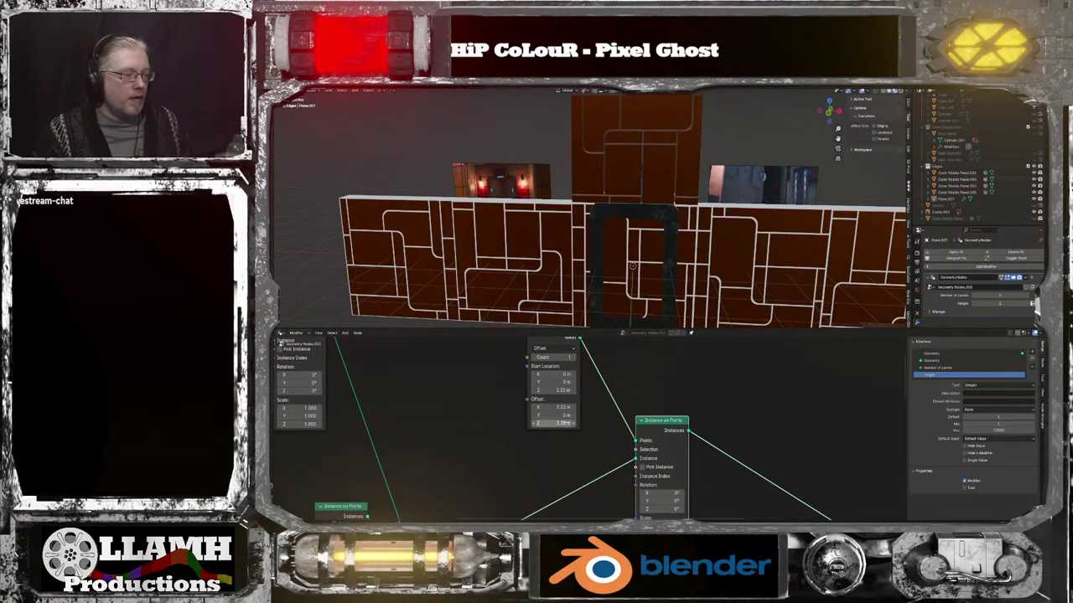
scroll(587, 423, "down", 1)
scroll(660, 288, "down", 5)
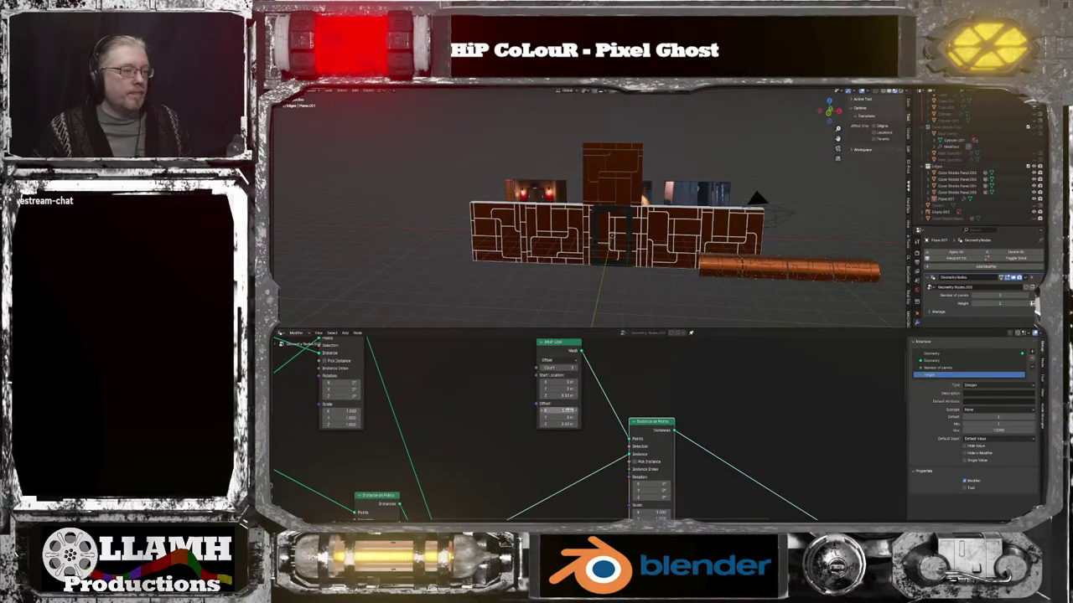
left_click(555, 424)
type("0")
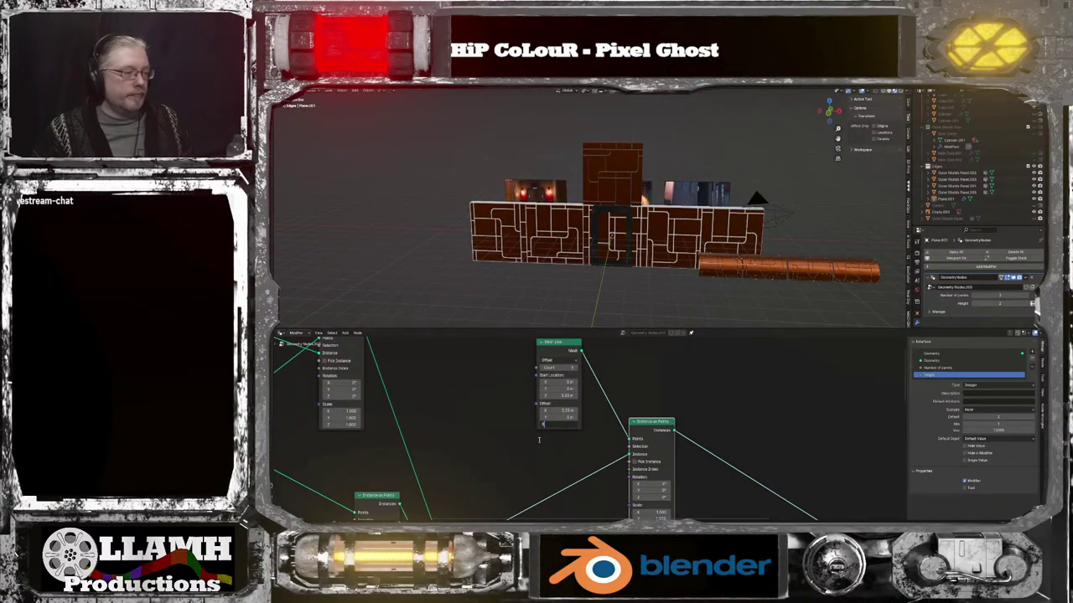
key("Return")
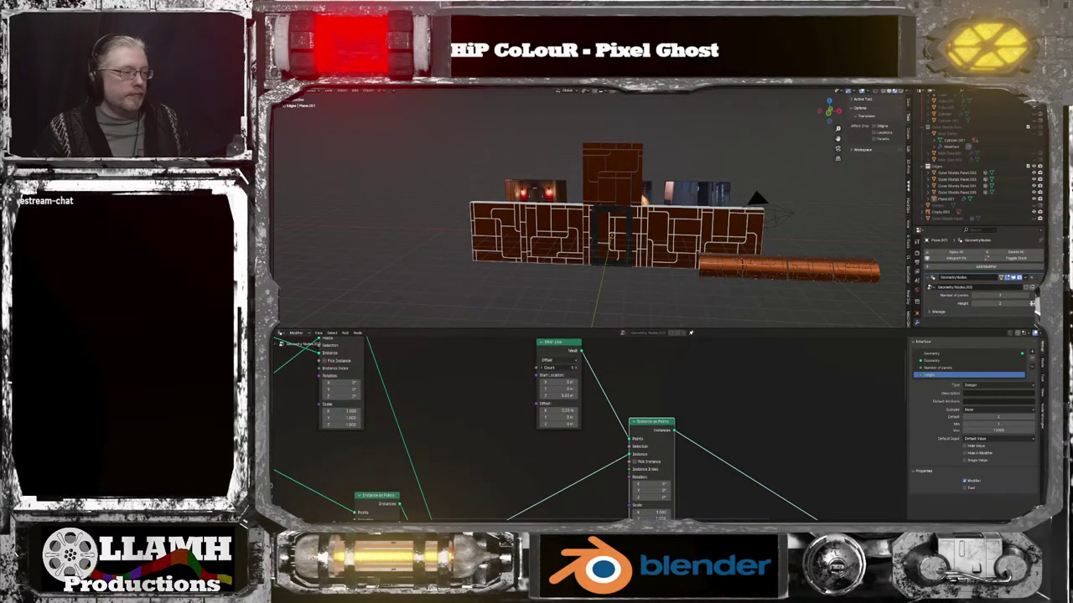
left_click(573, 367)
left_click(573, 367)
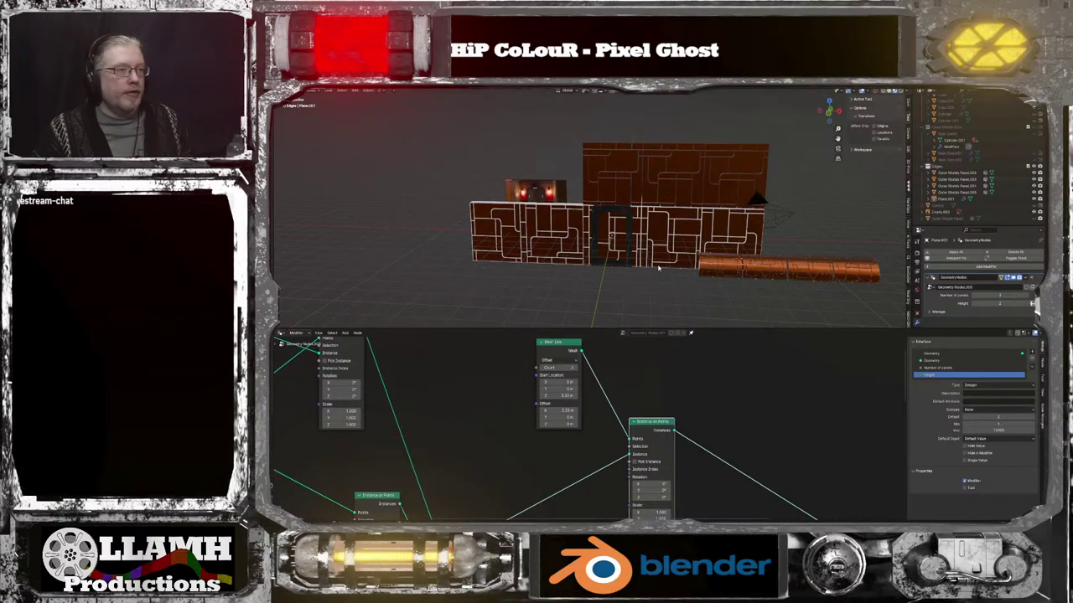
Connect the Combine XYZ output driven by the random value to the Rotation input of the upper row's Instance on Points node
middle_click_drag(659, 268, 642, 241)
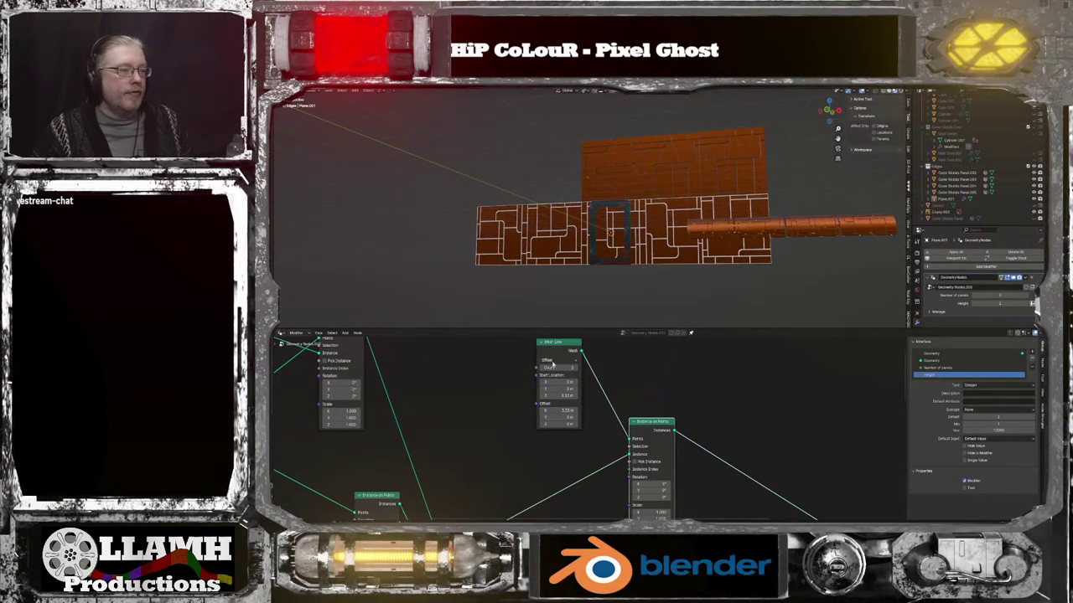
middle_click_drag(543, 460, 663, 517)
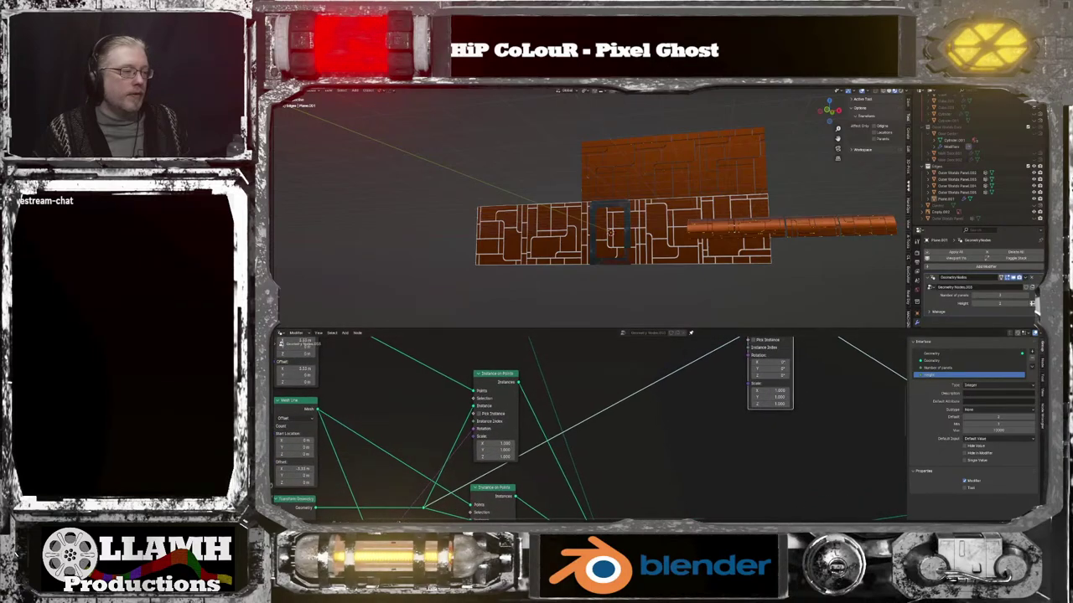
scroll(480, 451, "down", 3)
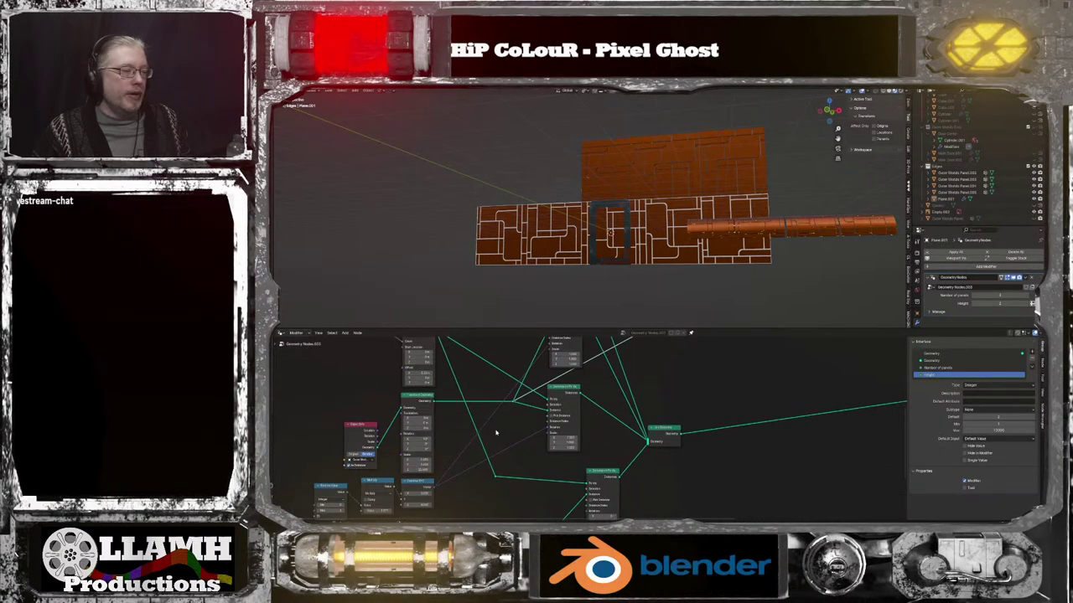
left_click_drag(434, 486, 754, 379)
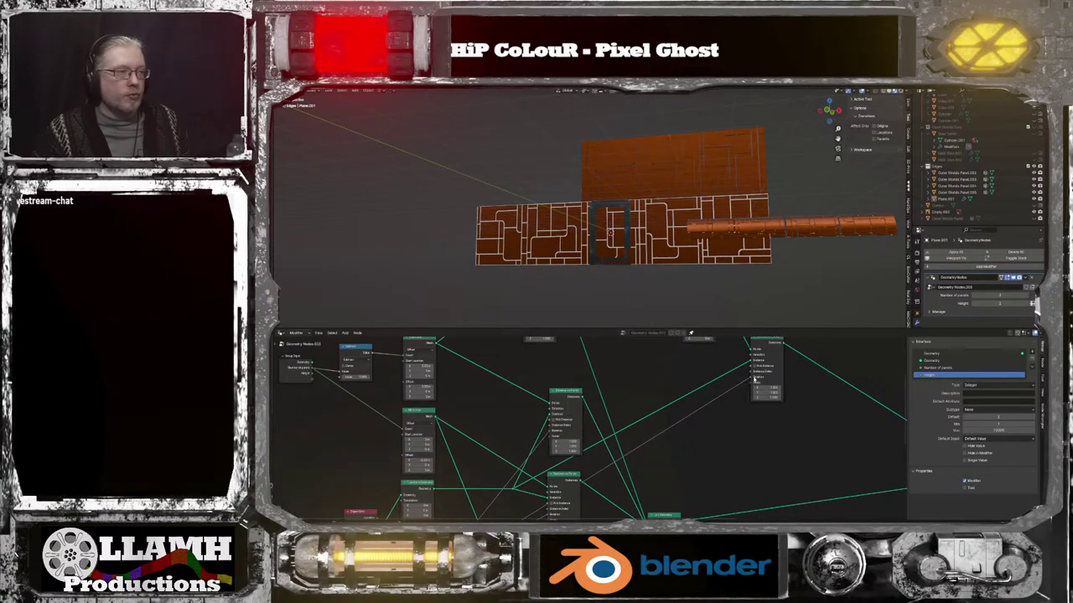
scroll(724, 265, "up", 3)
middle_click_drag(724, 264, 729, 297)
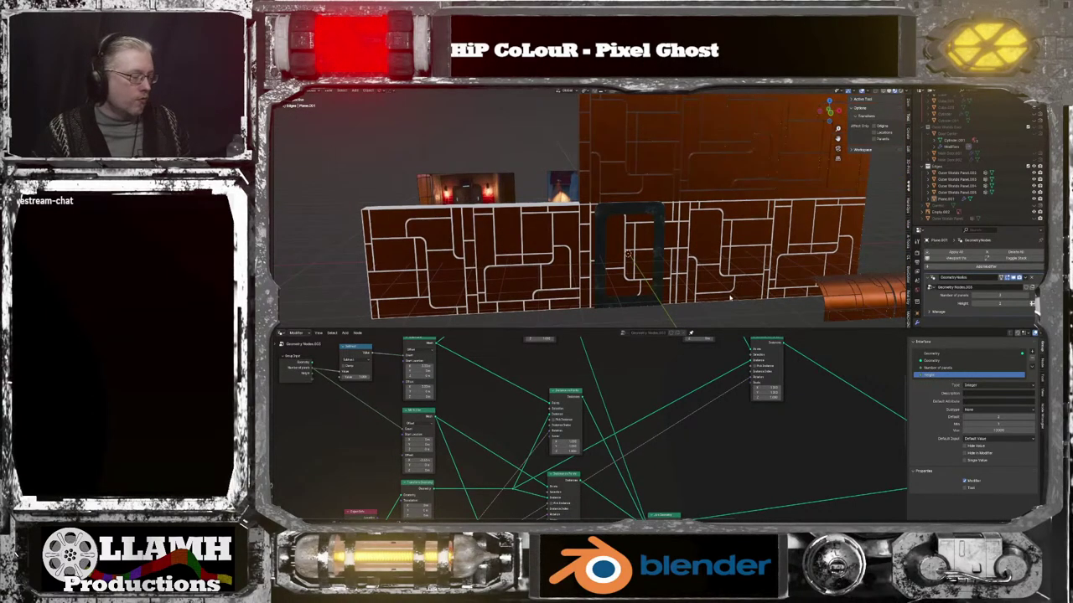
middle_click_drag(689, 382, 641, 460)
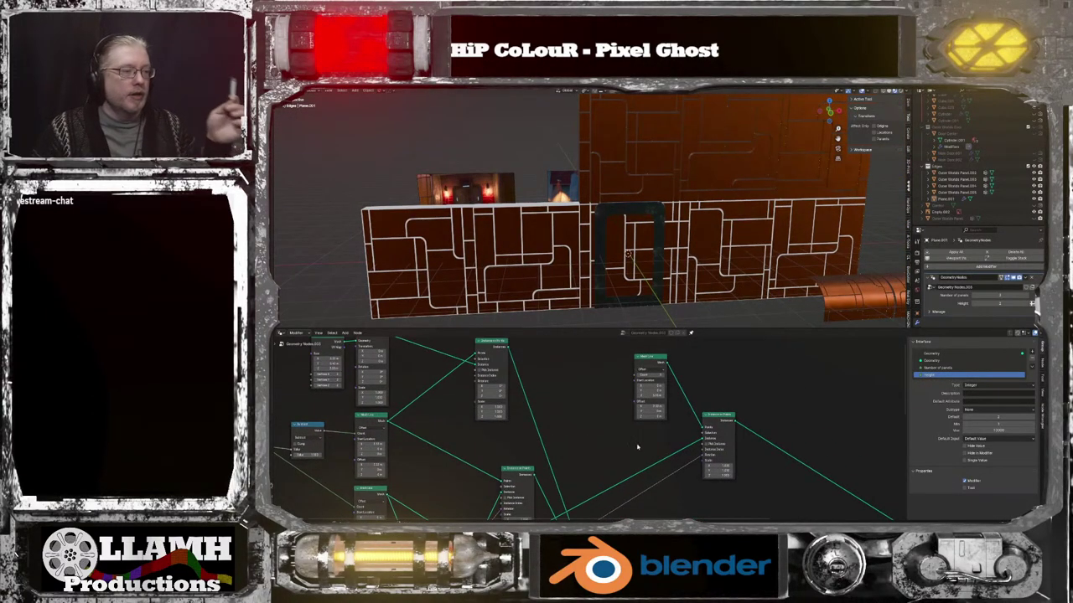
Try a count of 1 on the upper row's Mesh Line and restore the count to 3
scroll(647, 304, "down", 2)
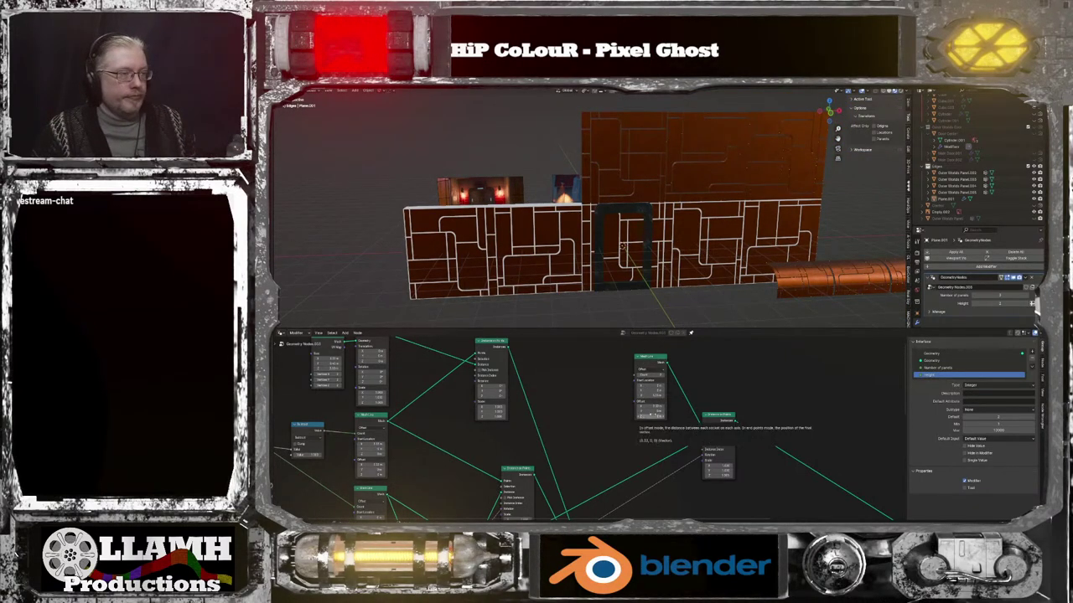
scroll(699, 375, "up", 3)
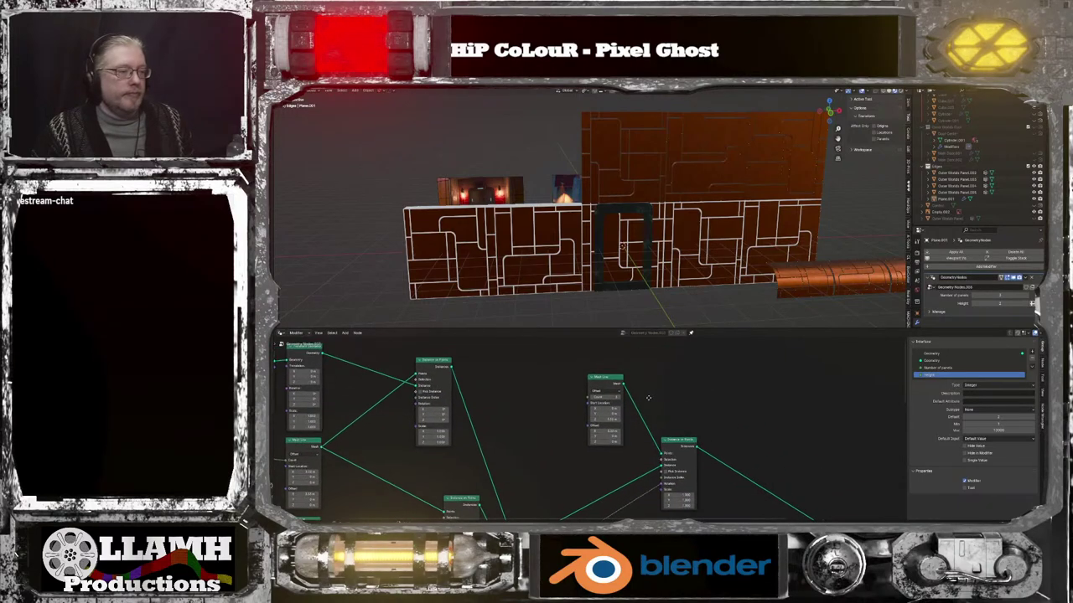
scroll(653, 402, "up", 1)
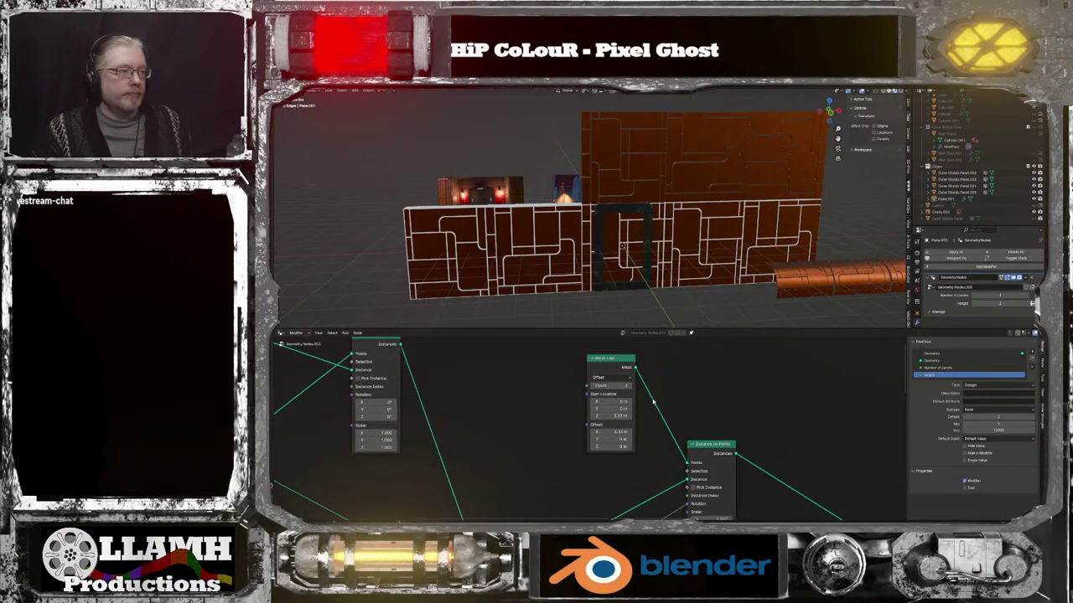
middle_click_drag(672, 319, 616, 303)
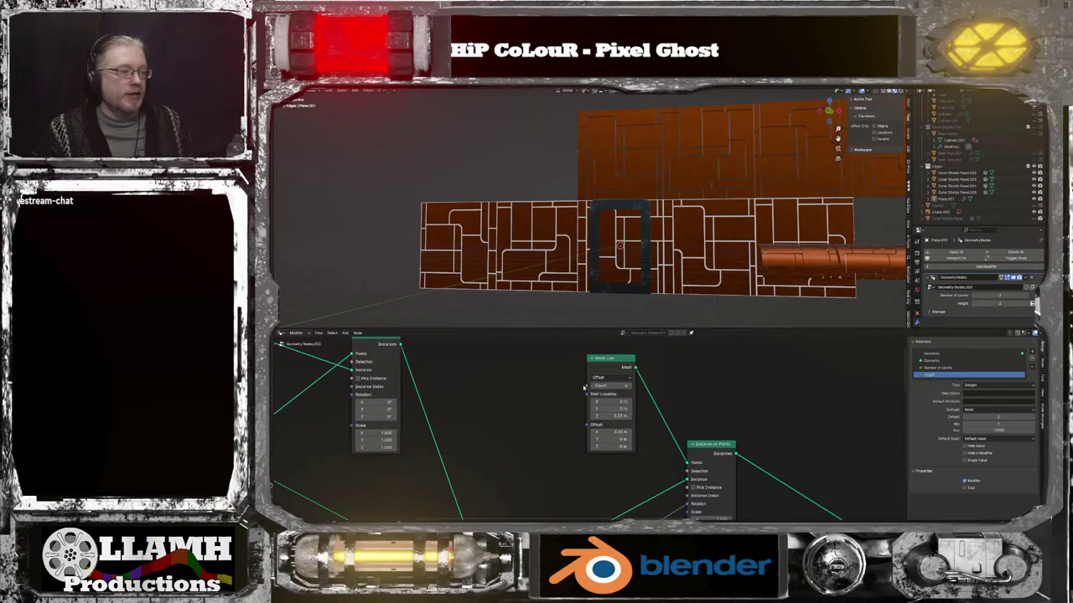
left_click(594, 385)
left_click(594, 386)
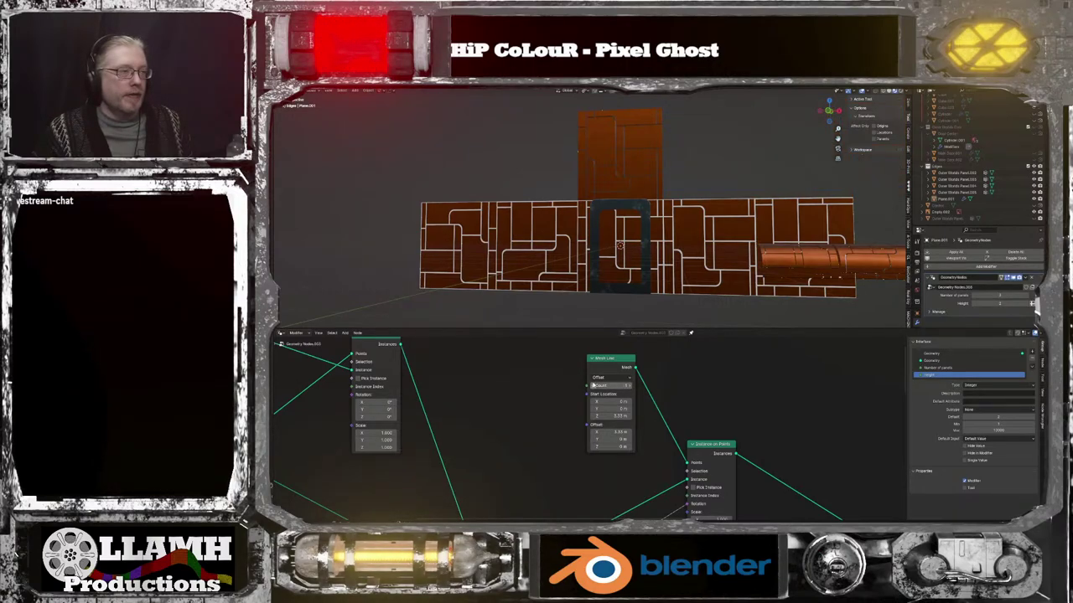
scroll(630, 387, "up", 2, "ctrl")
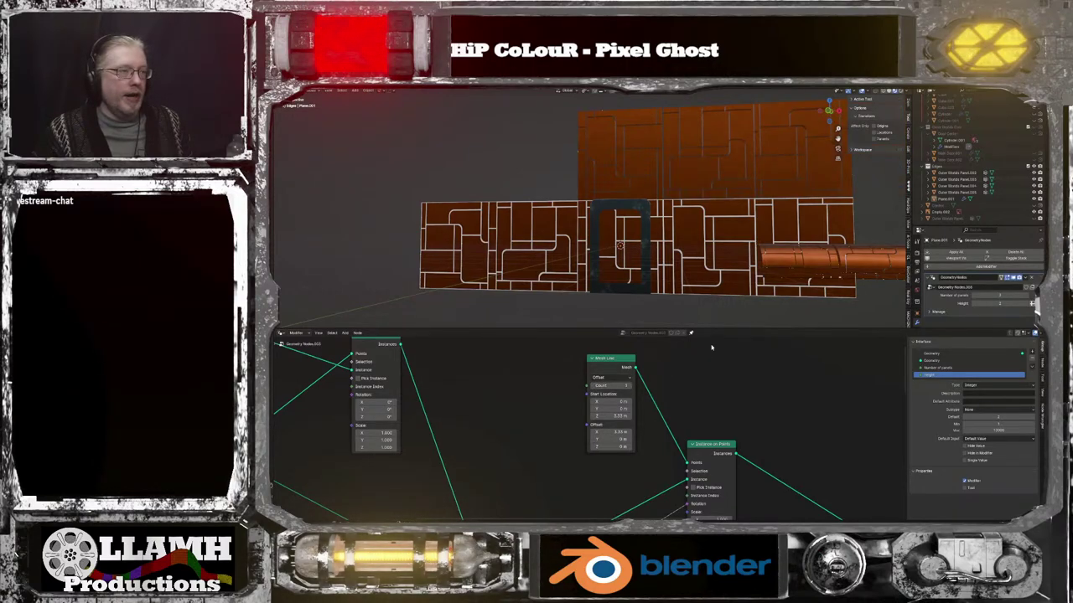
scroll(719, 278, "down", 1)
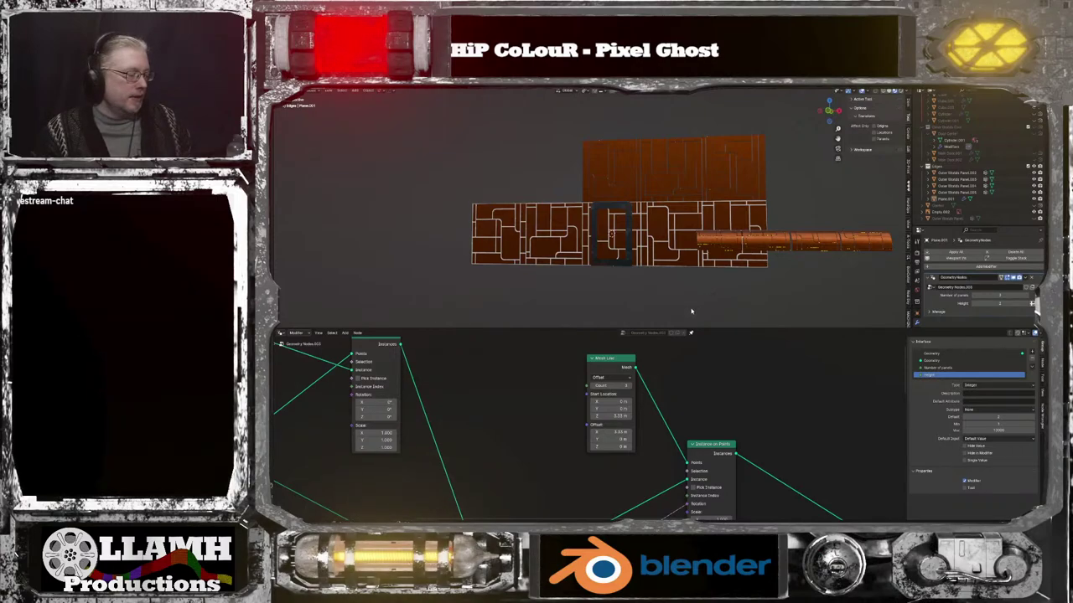
Cut the link between the final Join Geometry node and the Group Output
scroll(667, 359, "down", 5)
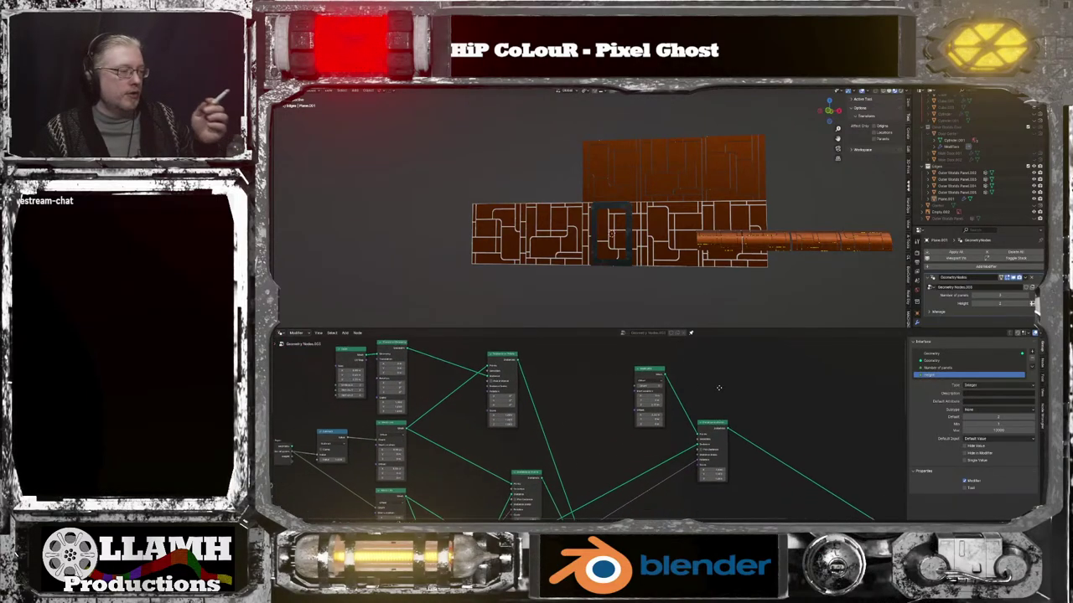
scroll(722, 405, "down", 1)
middle_click_drag(724, 406, 735, 334)
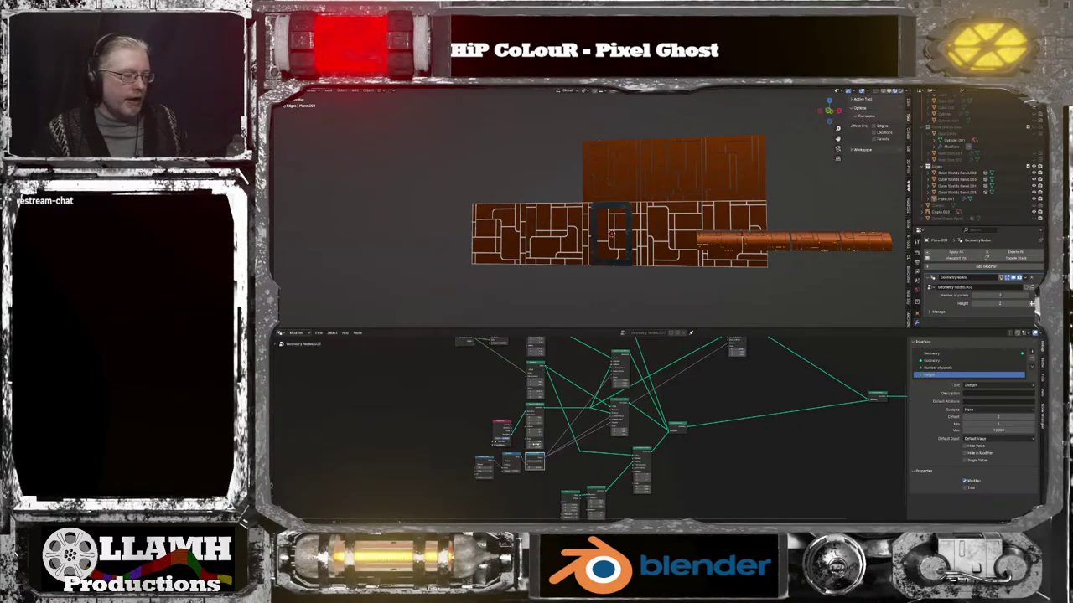
scroll(547, 442, "down", 1)
middle_click_drag(656, 469, 618, 474)
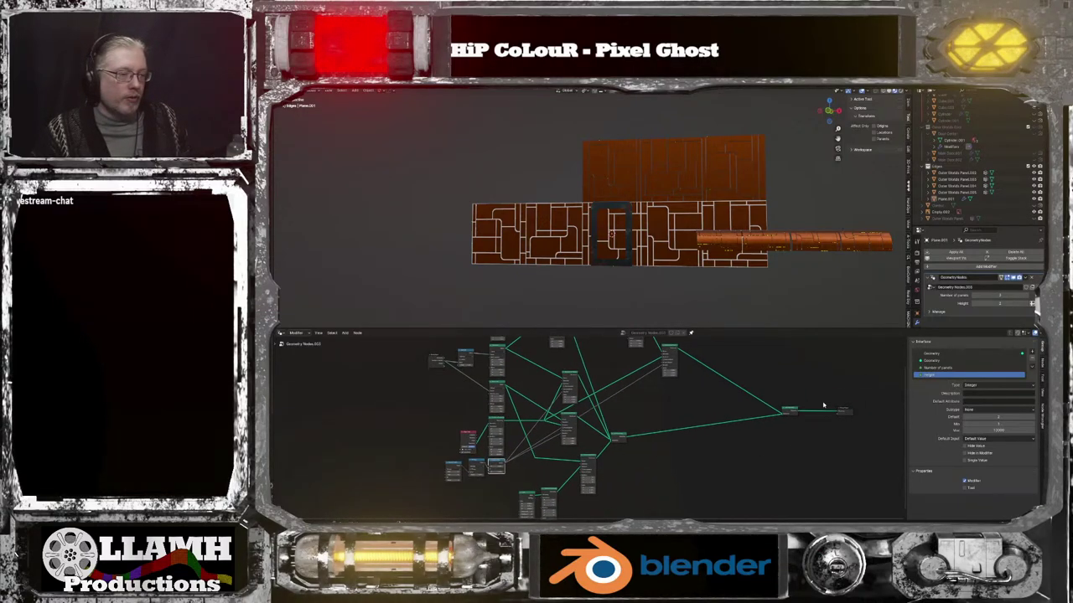
right_click_drag(823, 406, 820, 439, "ctrl")
Duplicate the panel's Object Info, Transform Geometry, random rotation nodes and Instance on Points node, and place the copies in empty space below the node tree
left_click_drag(434, 432, 506, 487)
scroll(513, 463, "up", 4)
scroll(513, 463, "up", 2)
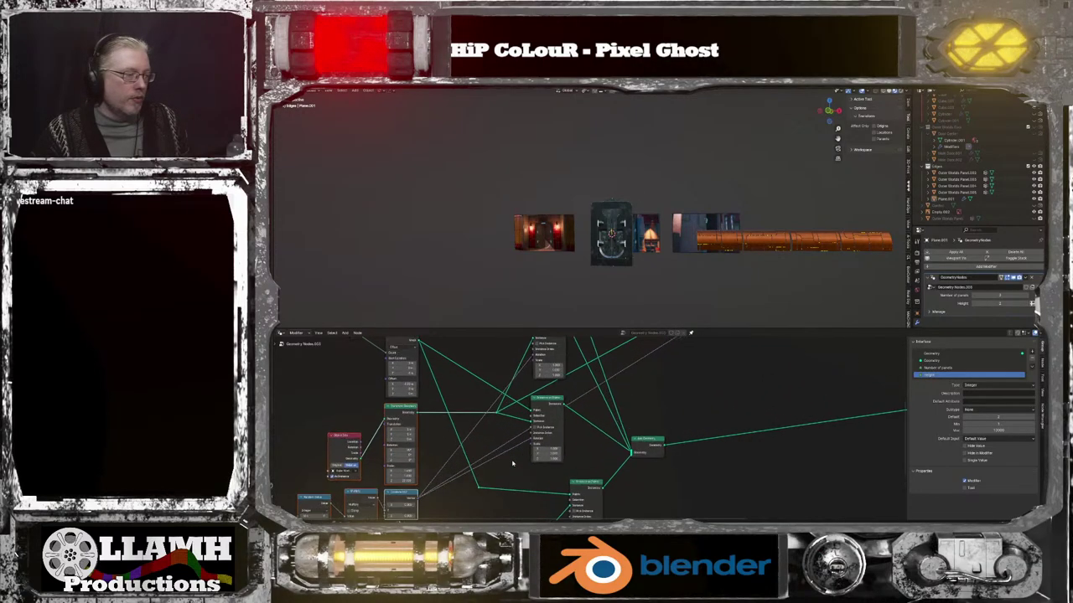
left_click(540, 407)
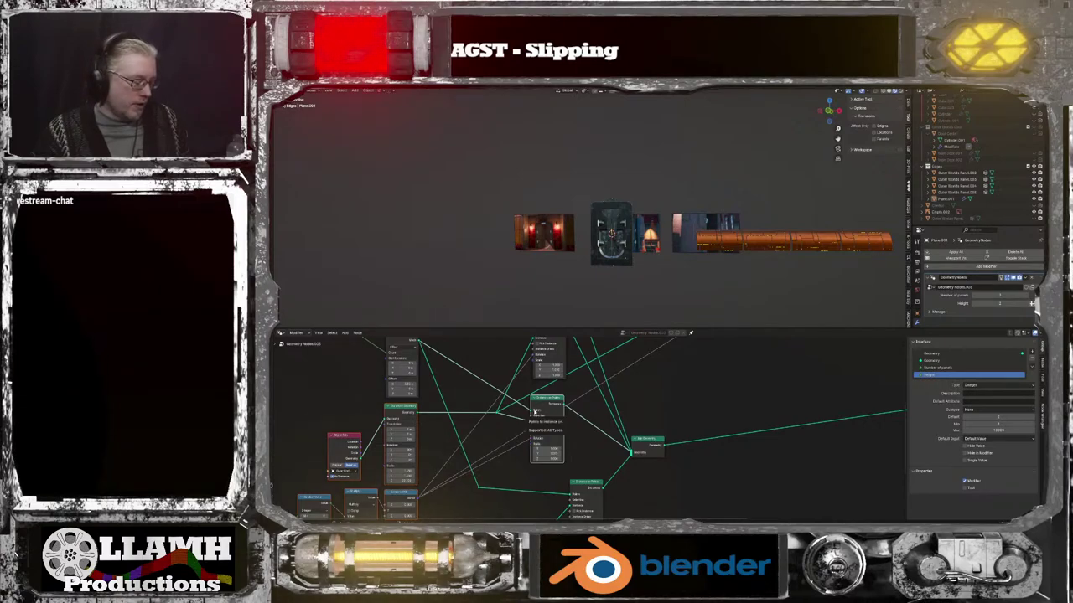
key("shift+d")
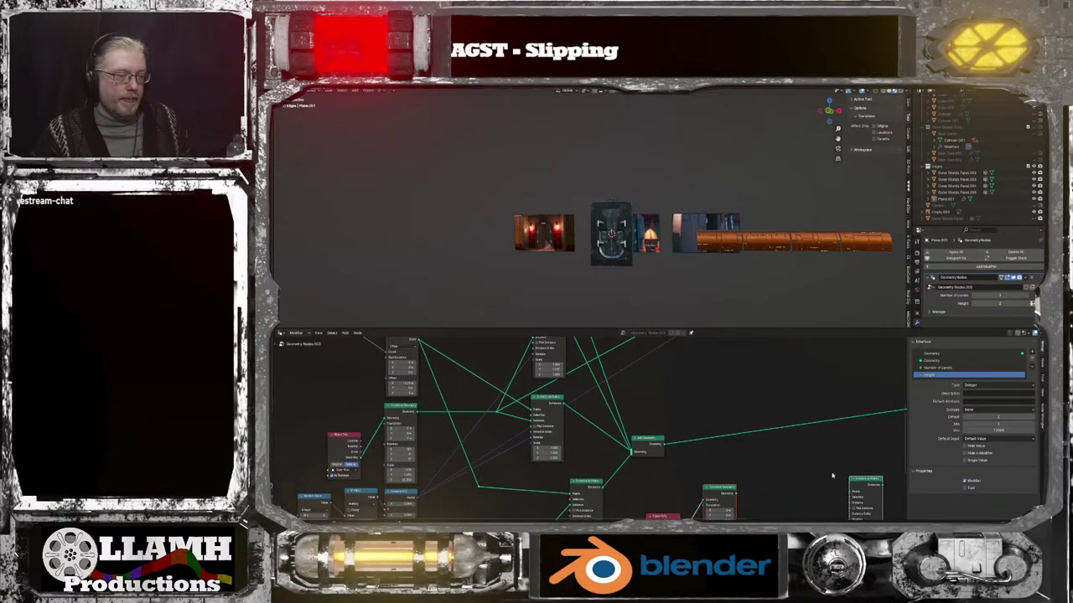
scroll(833, 475, "down", 4)
left_click(762, 495)
middle_click_drag(763, 496, 682, 403)
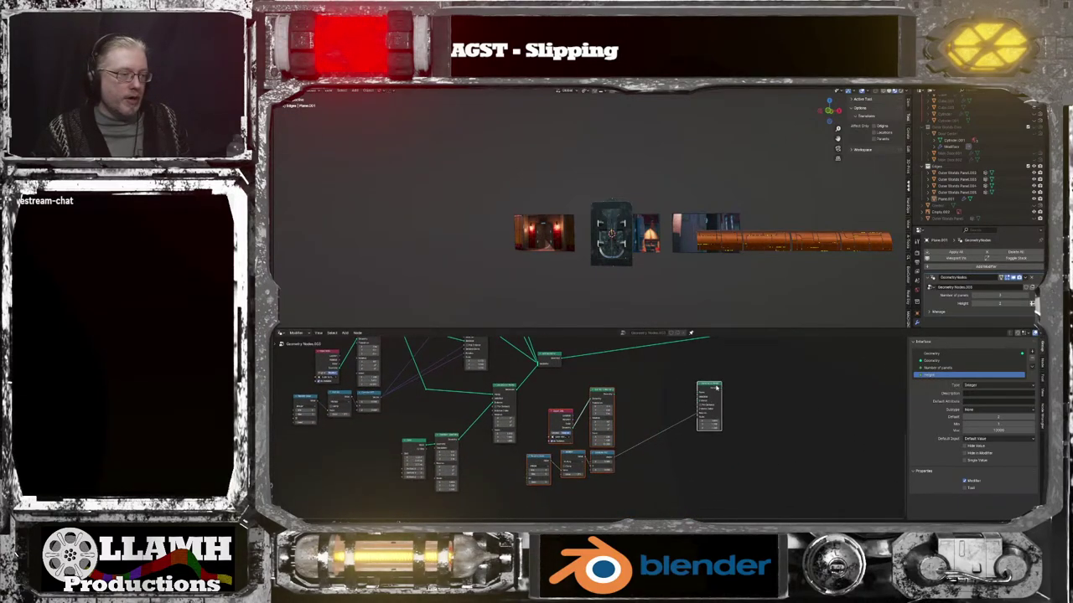
left_click_drag(716, 388, 700, 465)
middle_click_drag(642, 447, 647, 426)
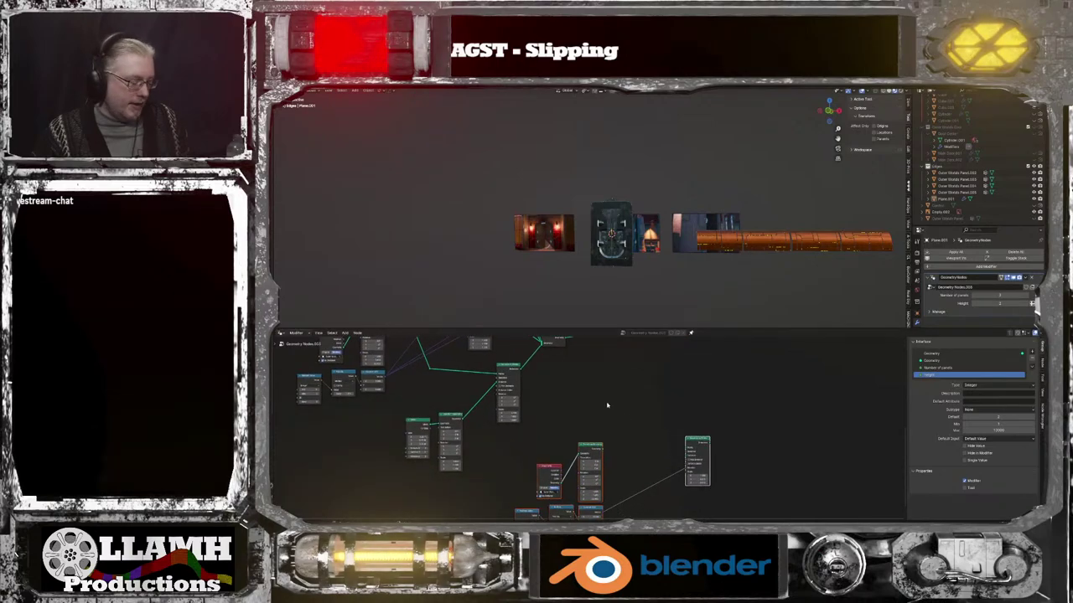
Add a Grid node above the duplicated nodes and connect its Mesh output to the copied Instance on Points node's Points input
key("shift+a")
left_click(607, 385)
type("g")
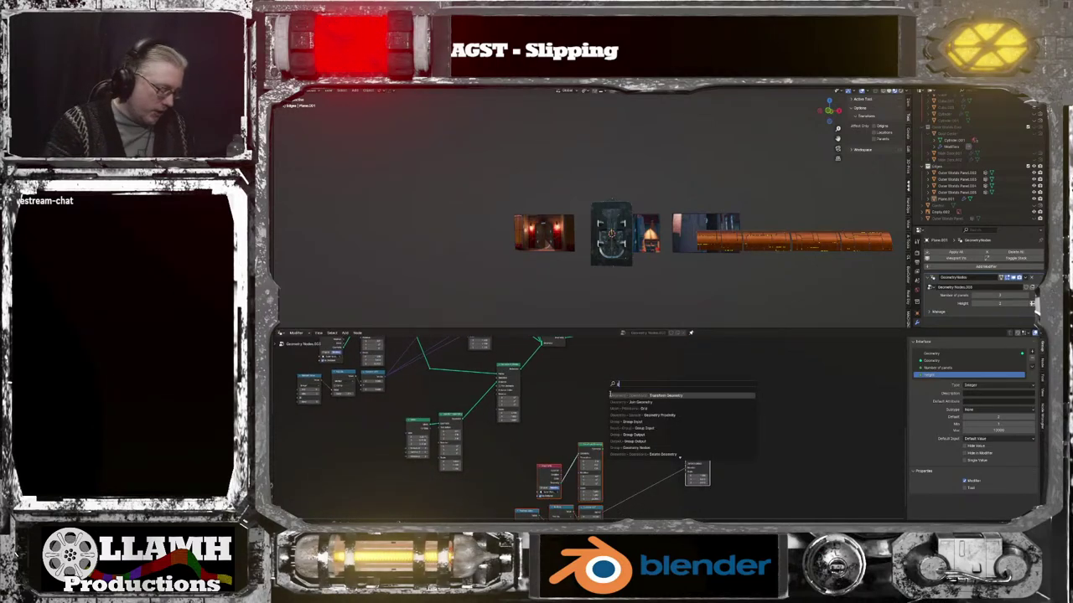
type("ri")
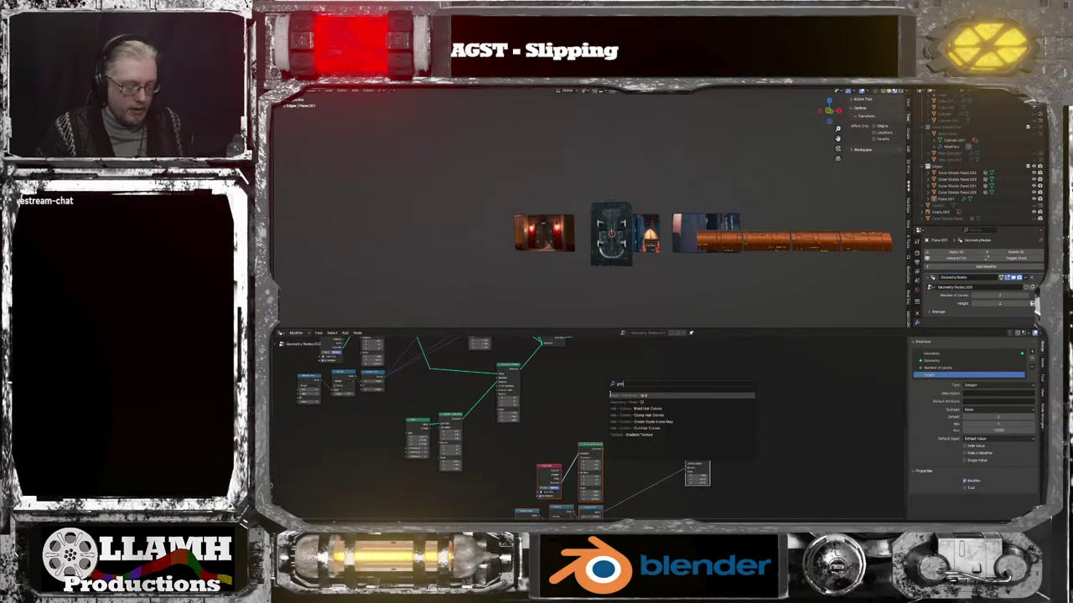
key("Return")
left_click(586, 390)
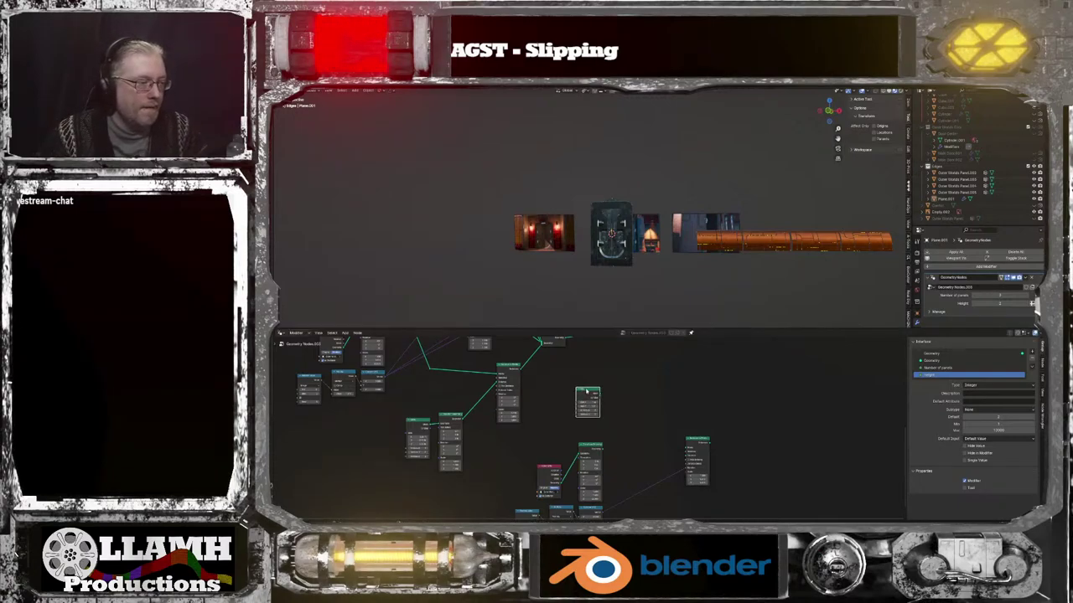
scroll(637, 431, "up", 3)
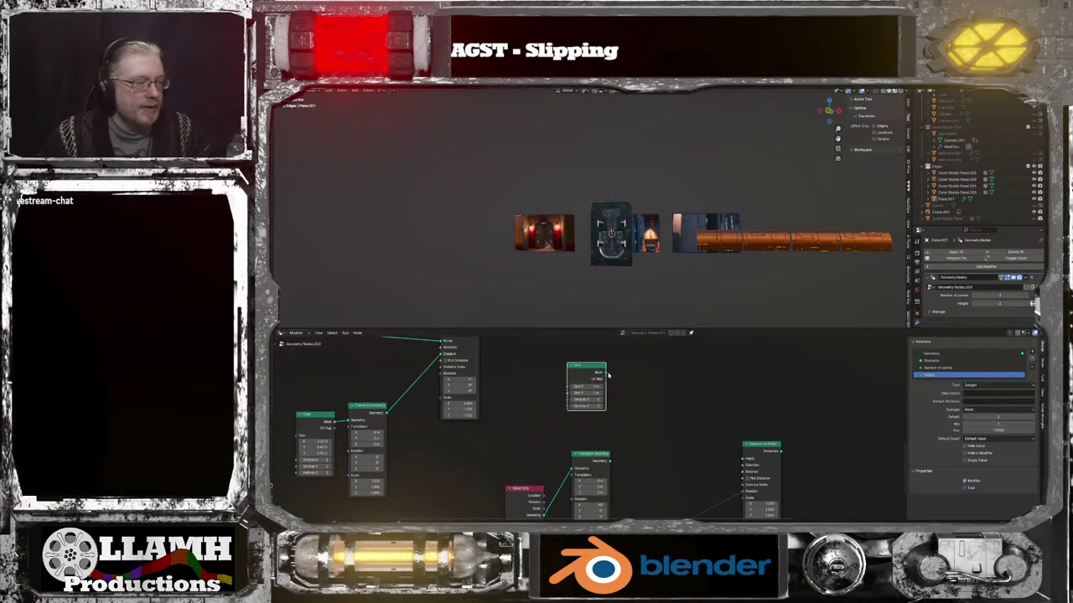
left_click_drag(606, 374, 630, 386)
left_click_drag(736, 450, 739, 457)
Connect the copied node's Instances output to the Group Output and feed the copied Transform Geometry into its Instance input
scroll(731, 452, "down", 5)
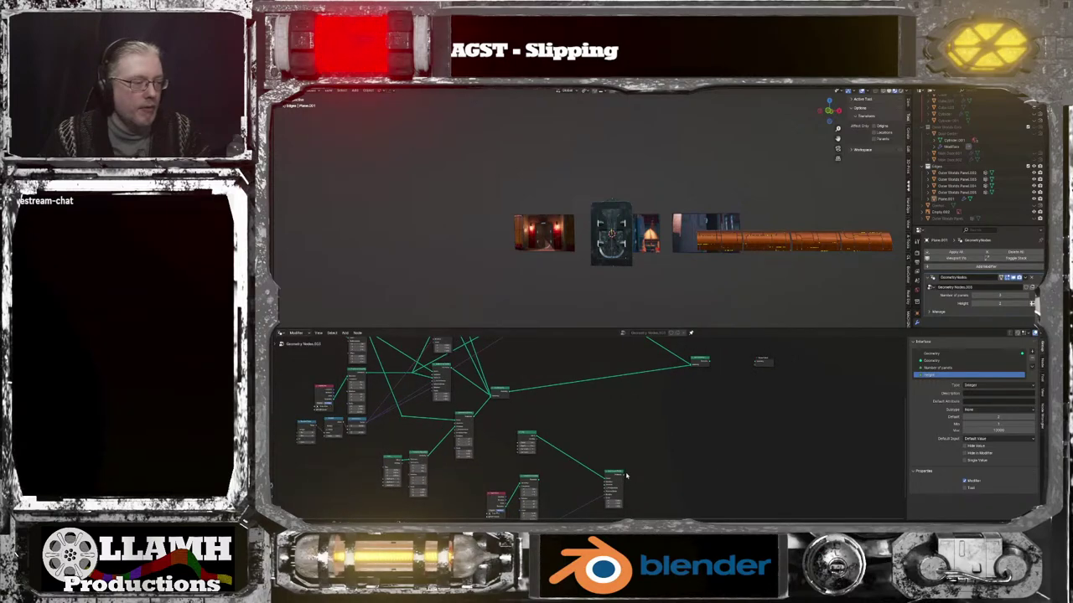
left_click_drag(625, 478, 754, 364)
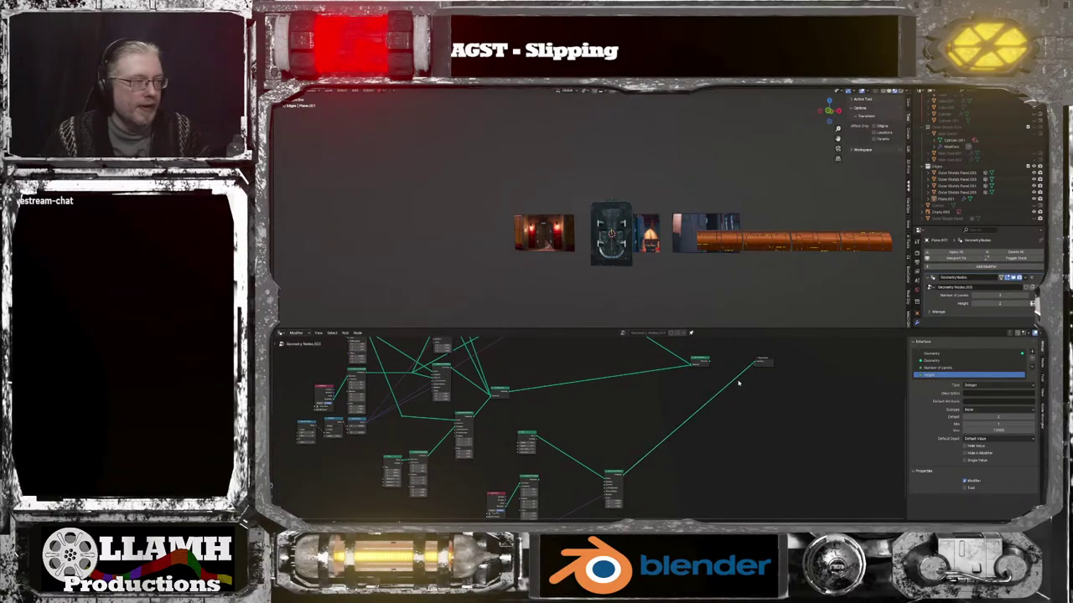
middle_click_drag(633, 453, 683, 411)
scroll(595, 440, "up", 4)
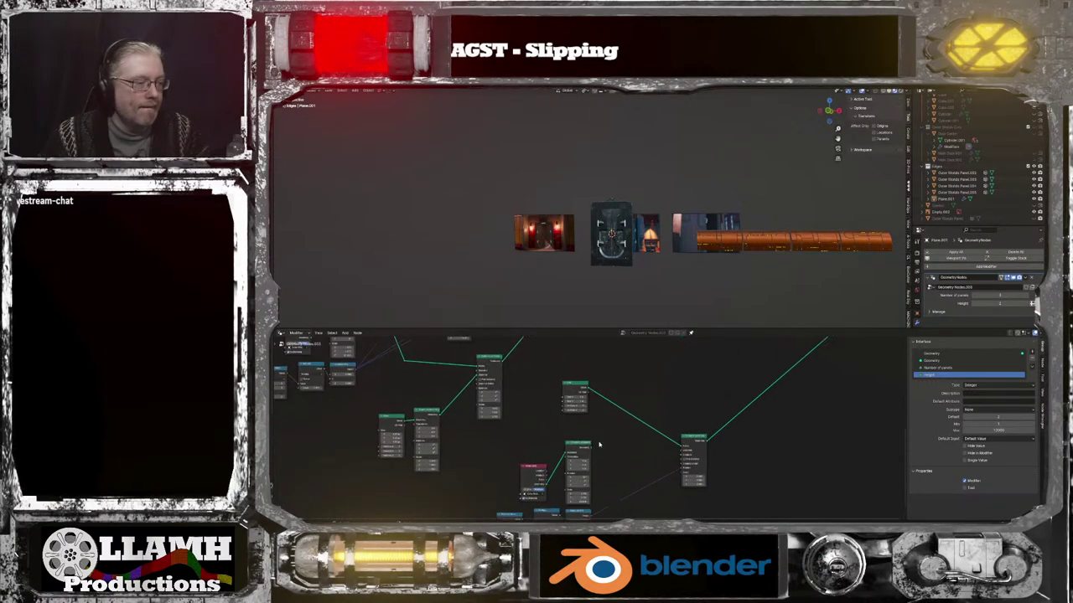
left_click_drag(645, 447, 686, 457)
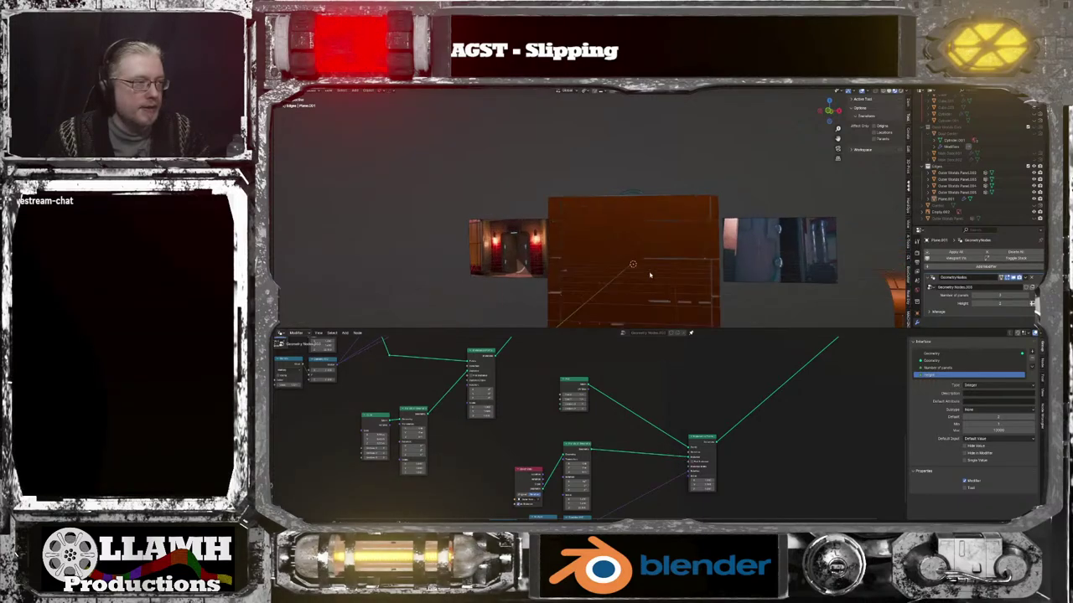
Set the Grid node's Size X to 6.66 m
scroll(637, 419, "up", 3)
scroll(637, 419, "up", 5)
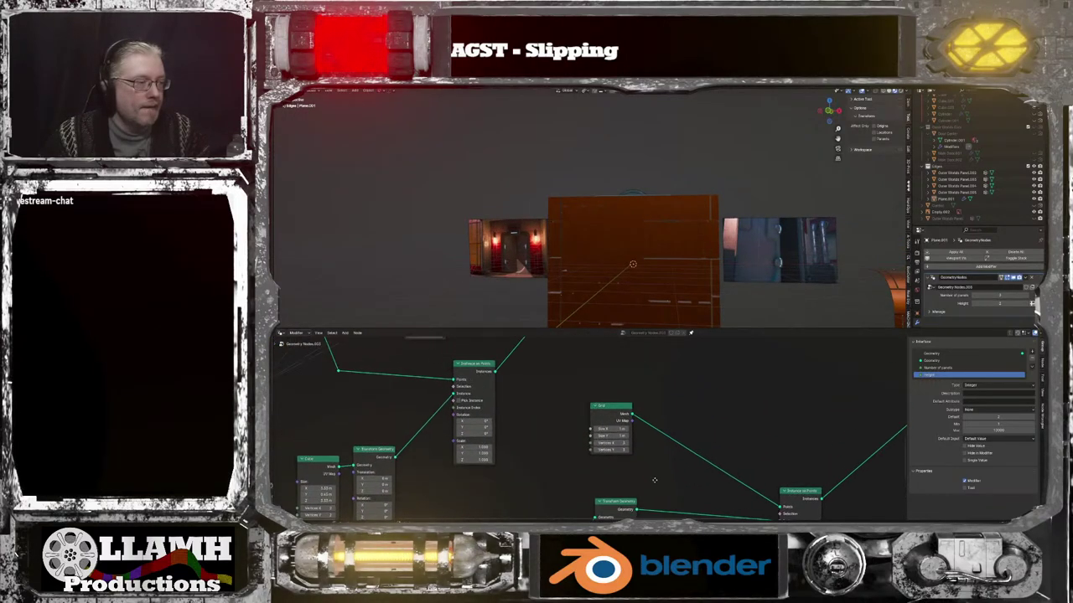
left_click_drag(635, 428, 676, 427)
left_click(613, 427)
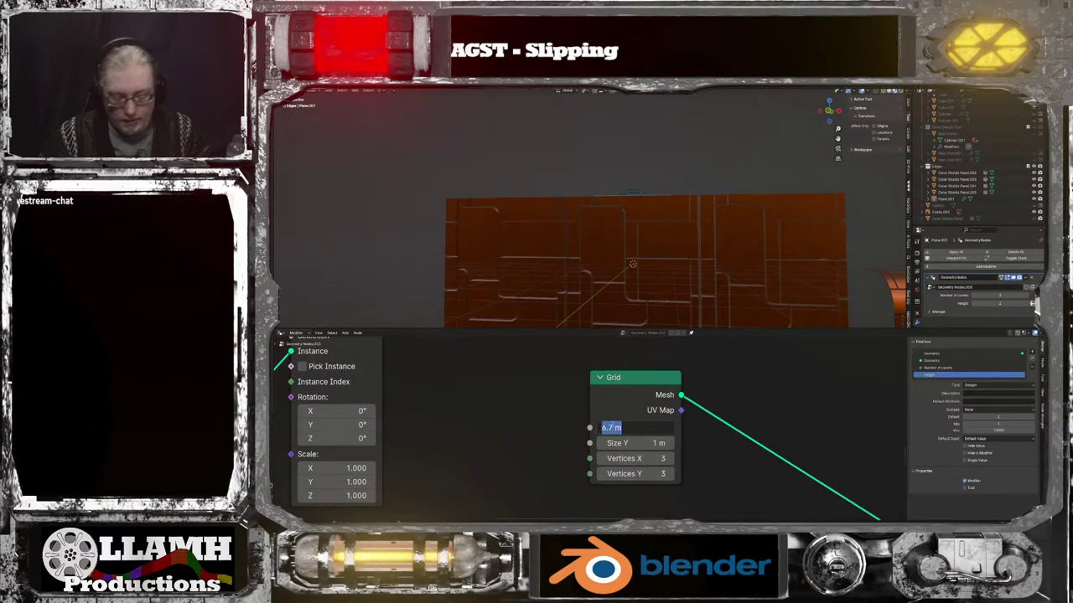
type("6.66")
key("Return")
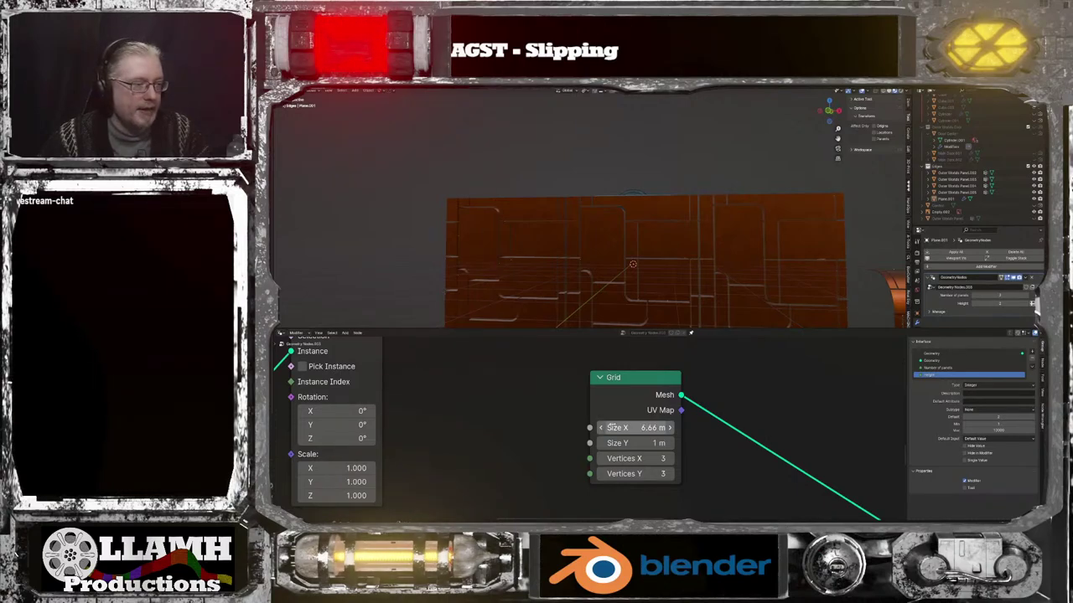
Try a different Size Y on the Grid node and return it to 1 m
middle_click_drag(657, 295, 671, 259)
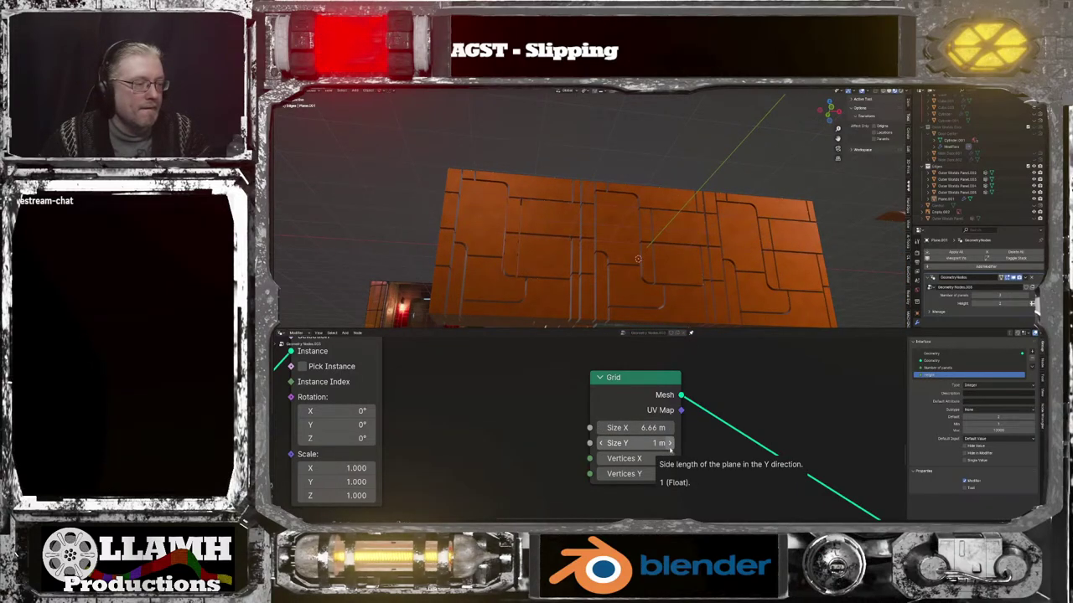
left_click(670, 443)
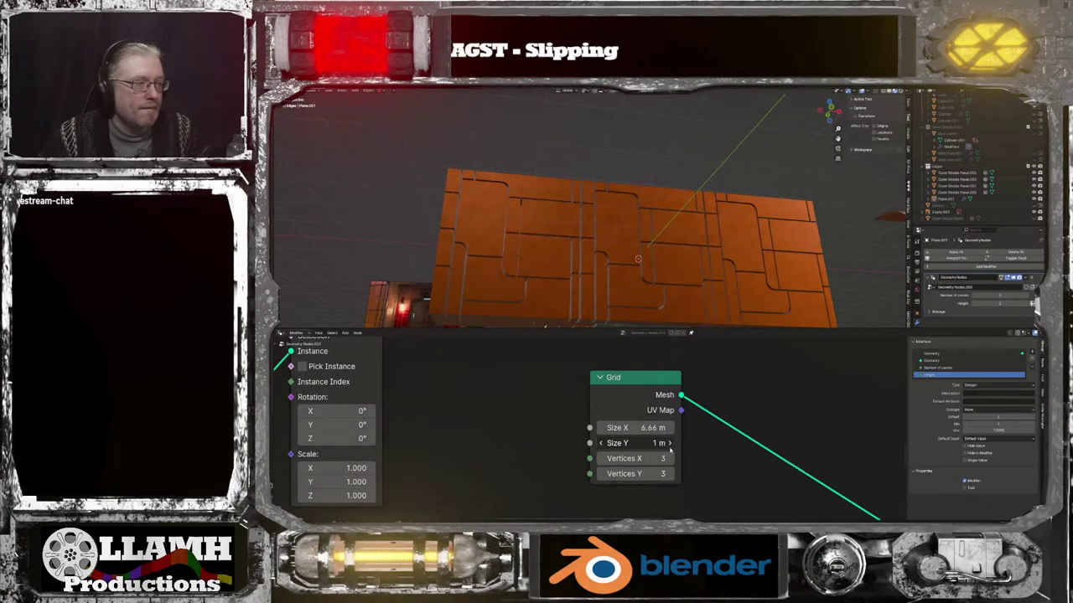
left_click(600, 442)
Compare 2 and 3 for the Grid node's Vertices X and set it to 2
scroll(594, 432, "down", 1)
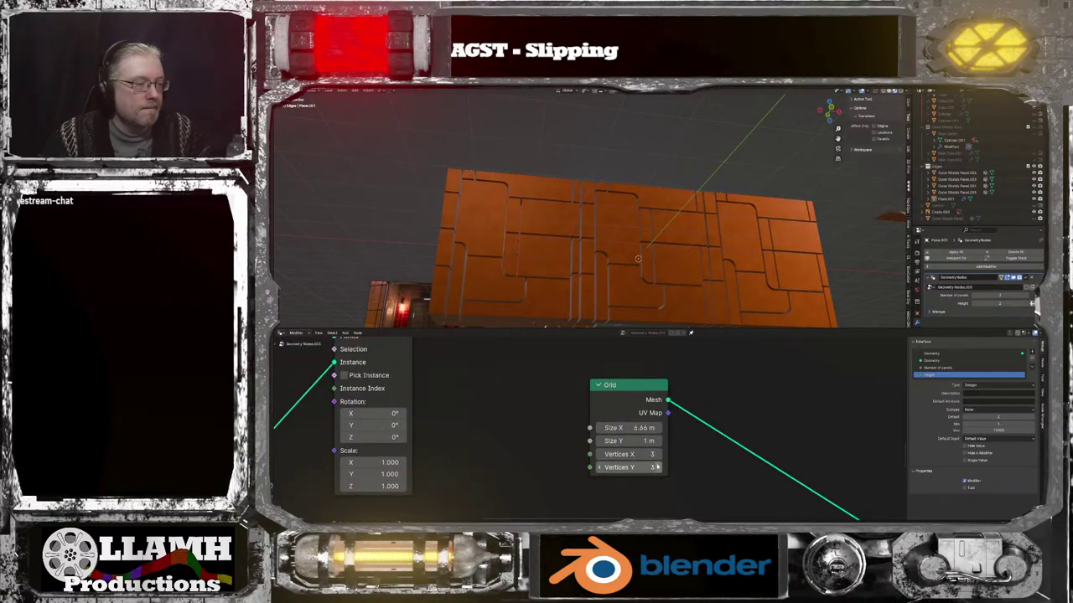
left_click(600, 454)
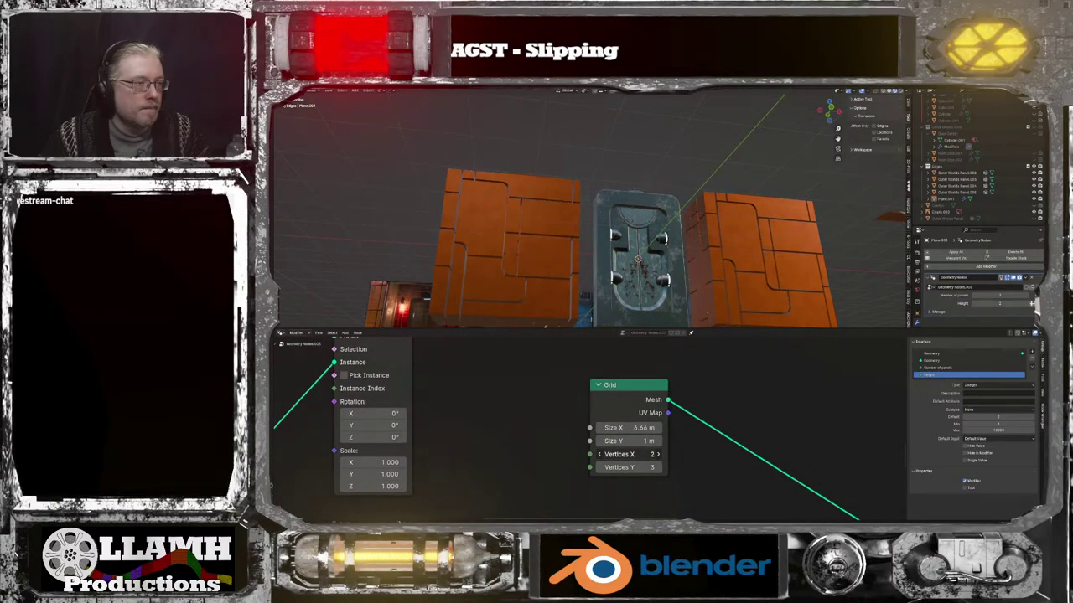
mouse_move(628, 454)
left_mouse_down()
mouse_move(679, 454)
mouse_move(629, 454)
left_mouse_up()
left_click(600, 454)
left_click(658, 454)
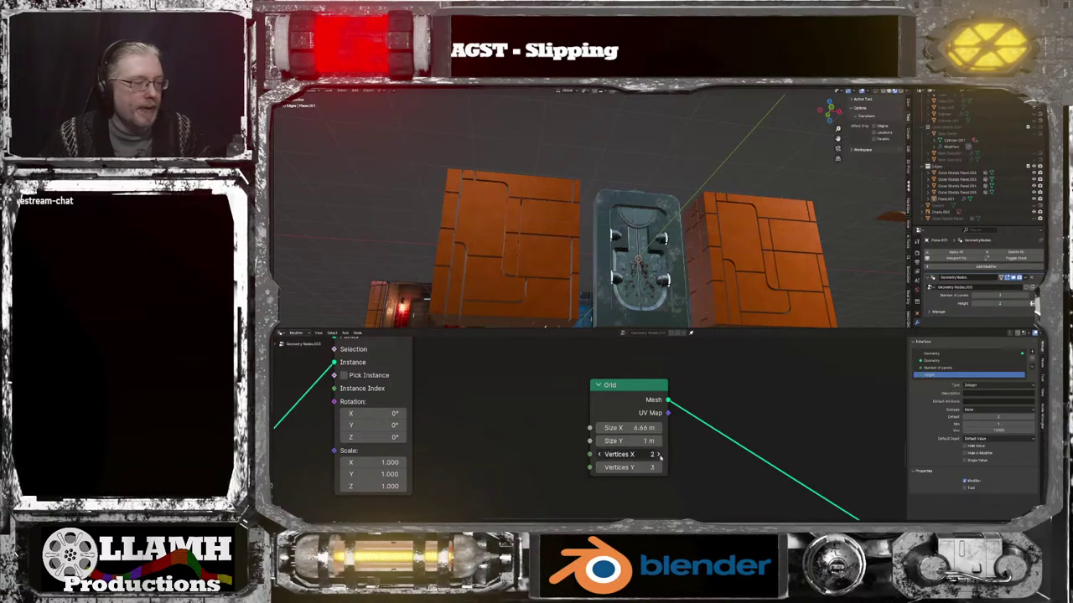
left_click(658, 454)
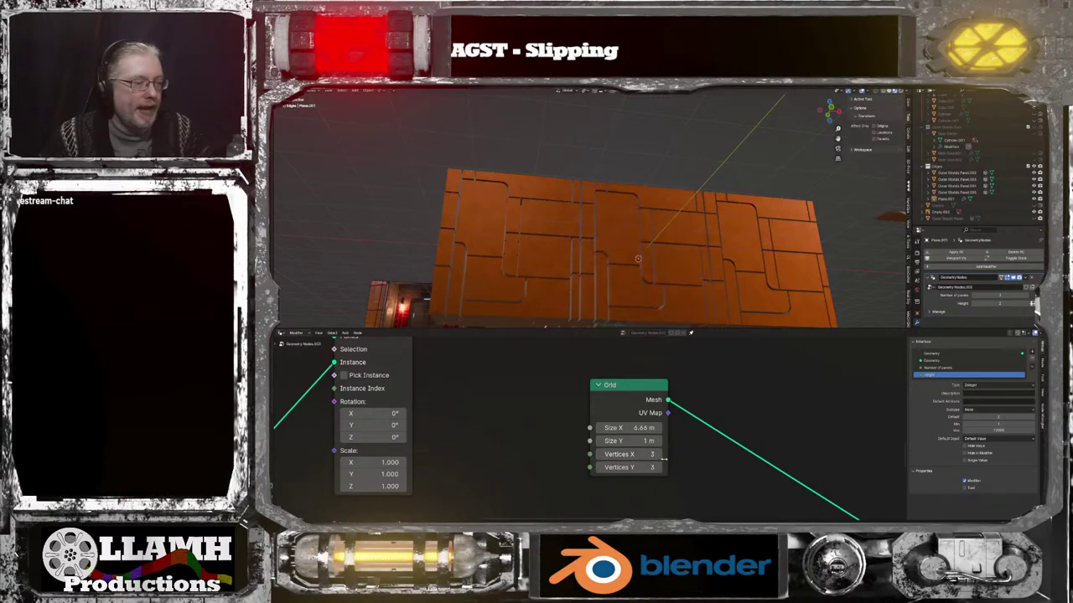
left_click(600, 455)
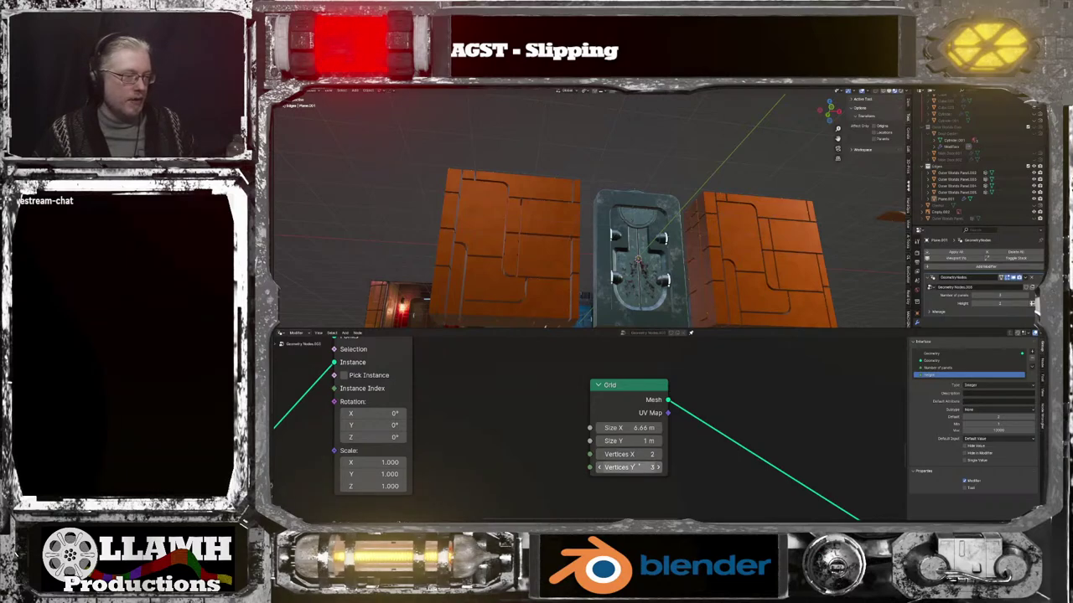
Try a Vertices Y of 2 on the Grid node and restore it to 3
left_click(600, 468)
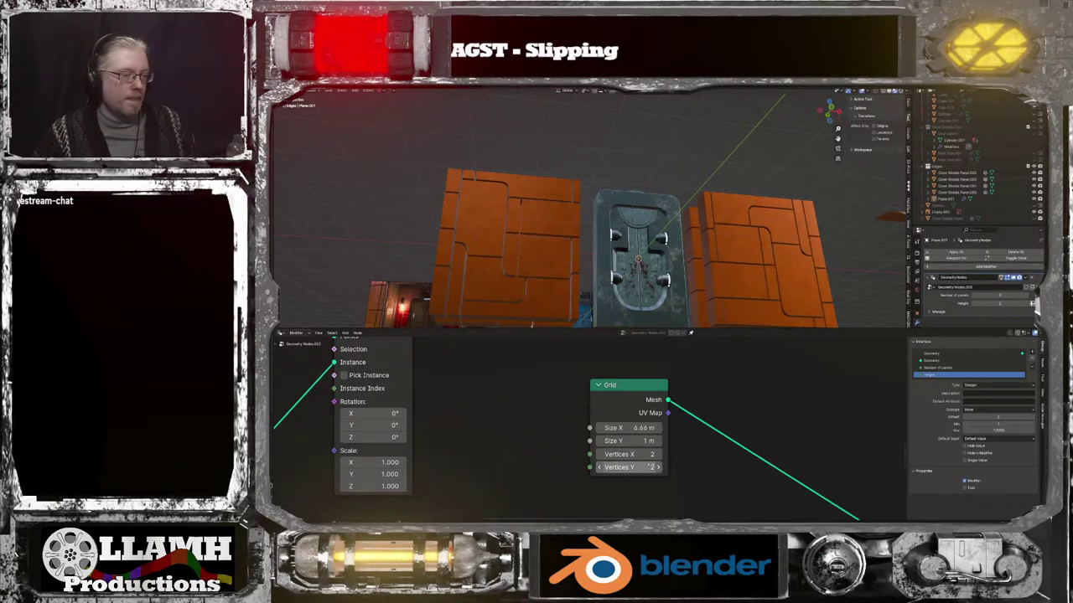
left_click(658, 467)
left_click(658, 468)
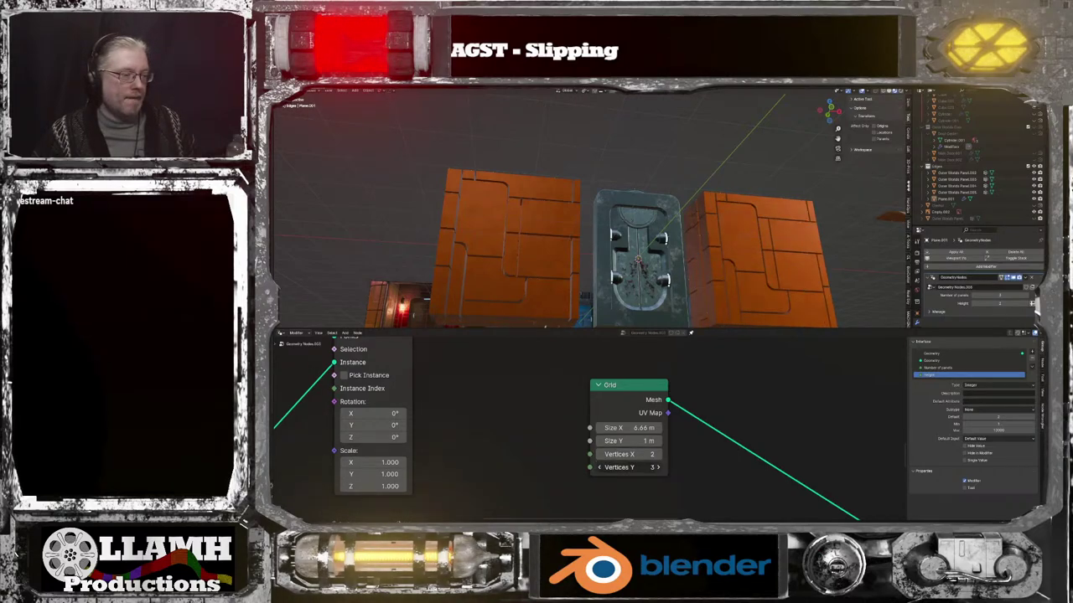
Set the Grid node's Vertices Y to 1
left_click(599, 468)
left_click(599, 468)
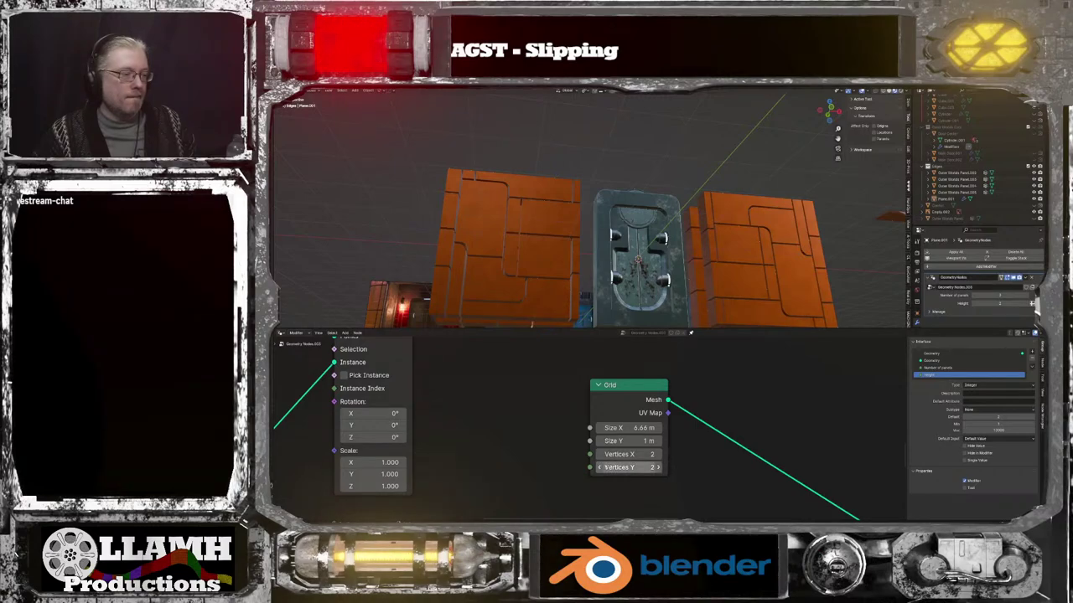
left_click(625, 466)
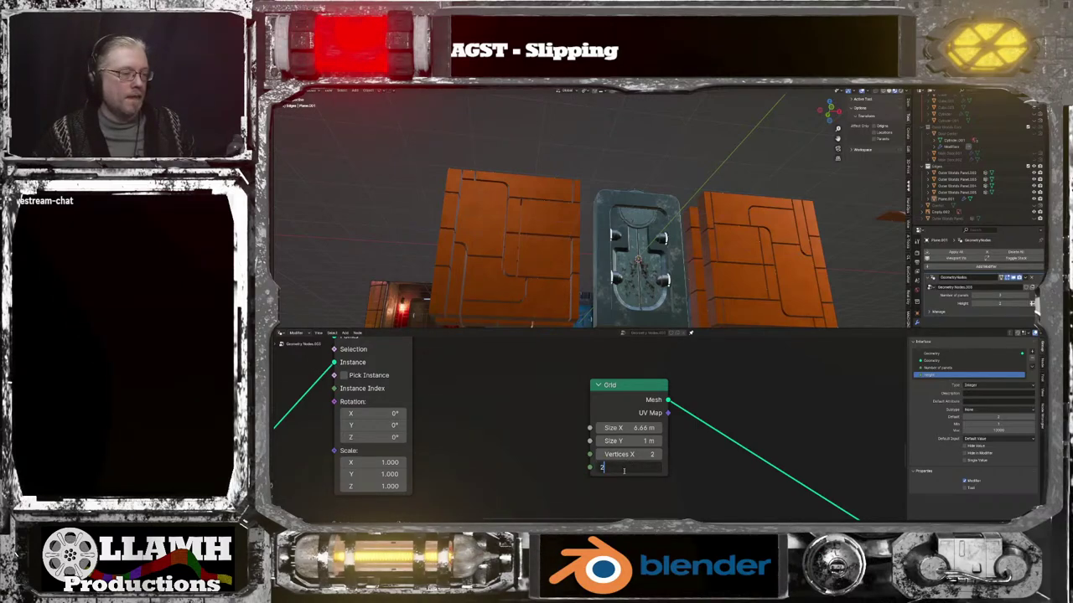
type("1")
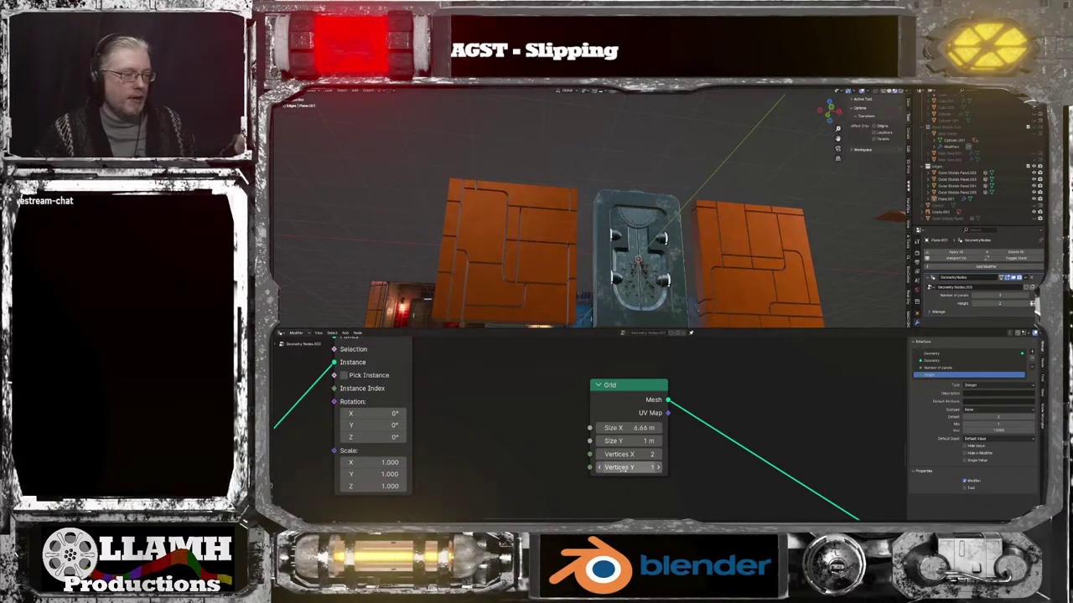
key("Return")
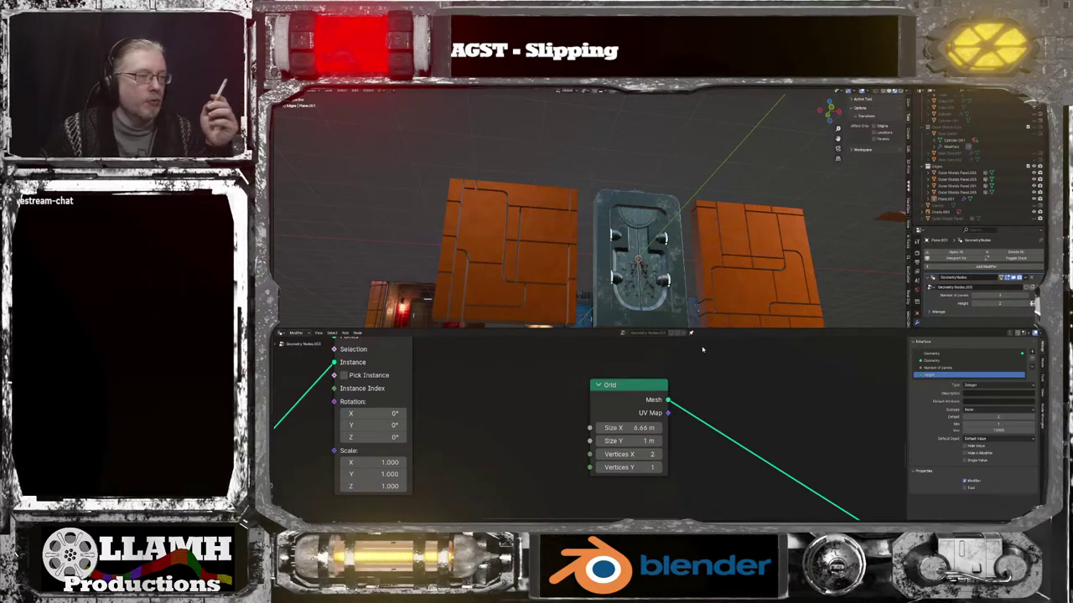
Set the Grid node's Vertices X to 4 and its Size X to 9.99 m
left_click(658, 454)
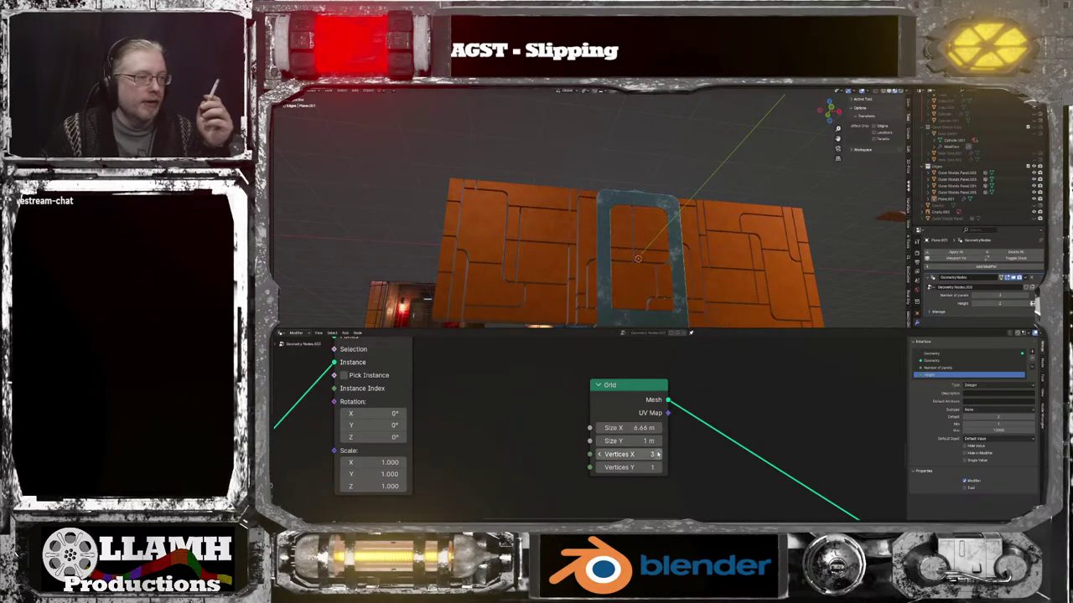
middle_click_drag(723, 286, 711, 314)
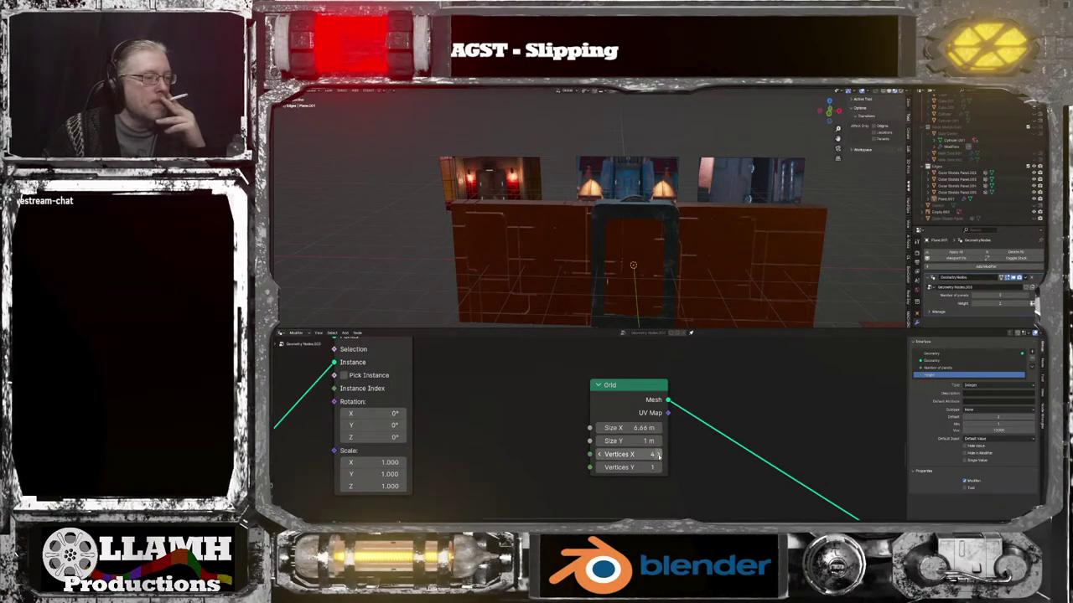
left_click(659, 454)
left_click(646, 428)
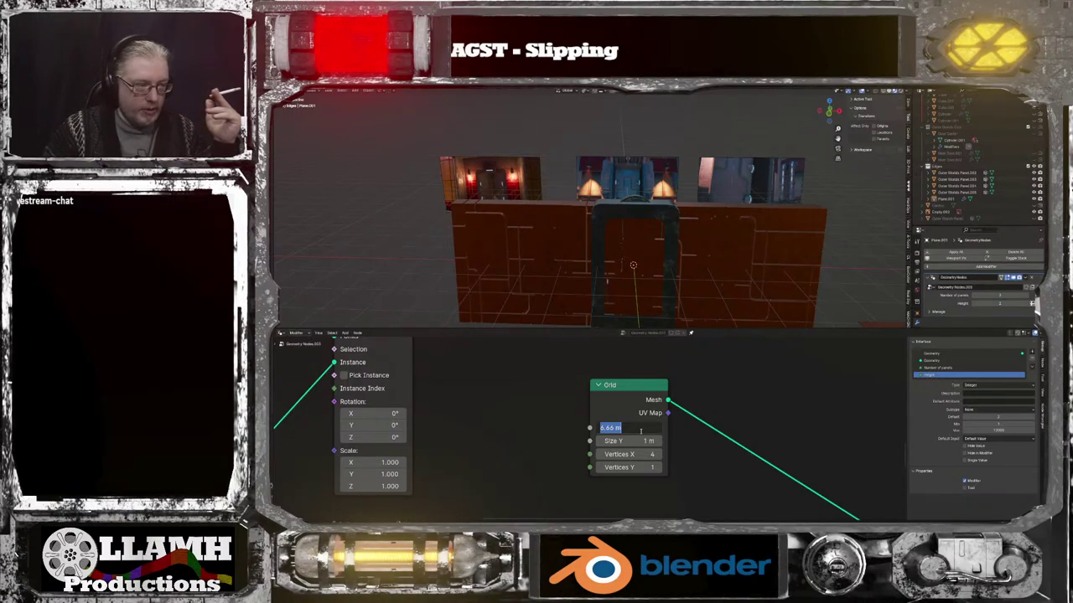
key("BackSpace")
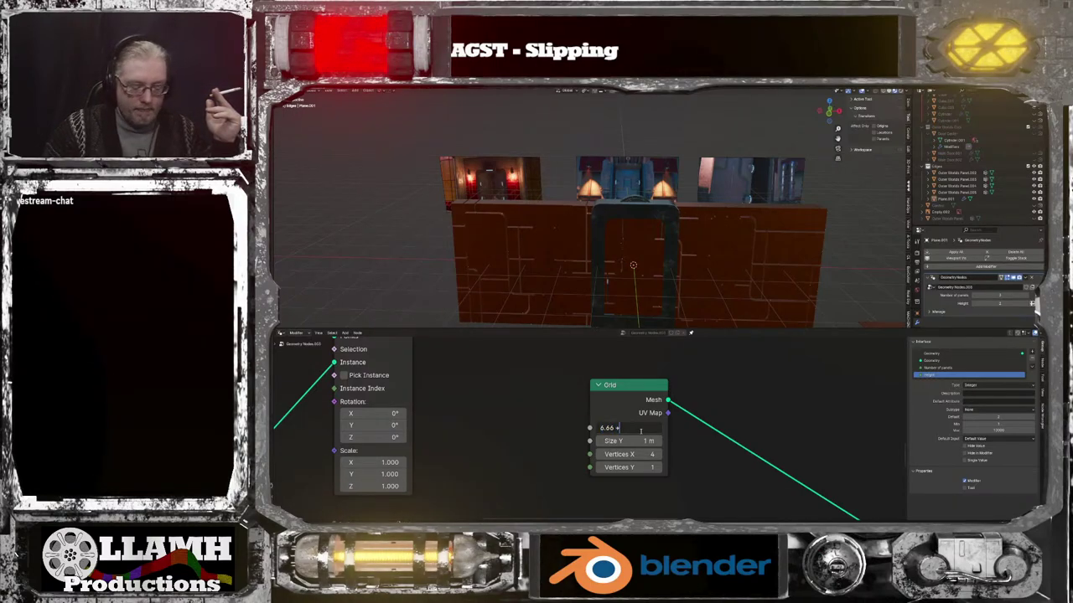
key("Return")
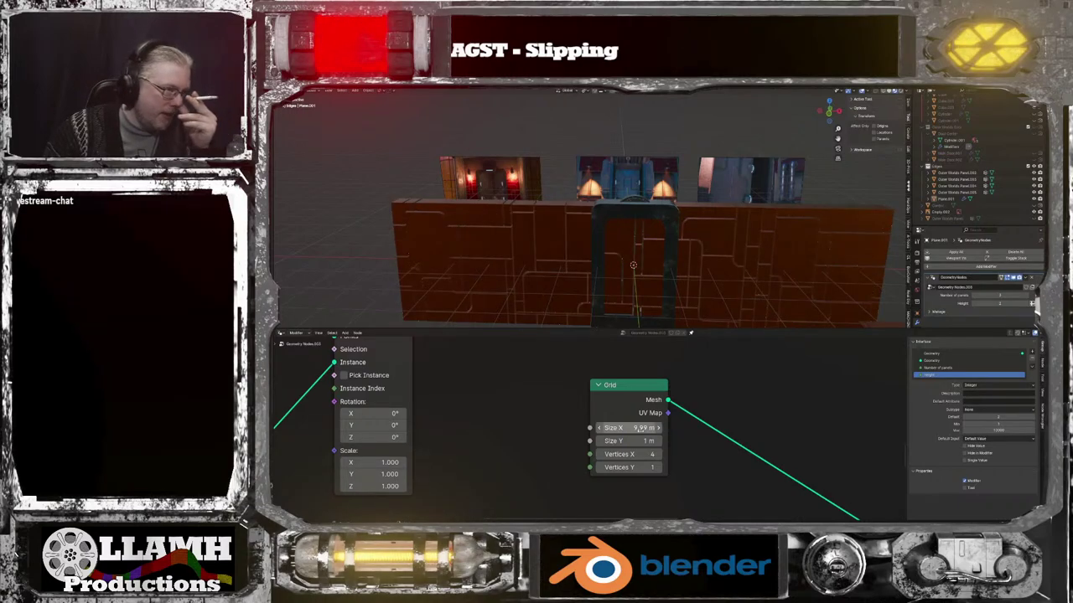
middle_click_drag(662, 189, 666, 245)
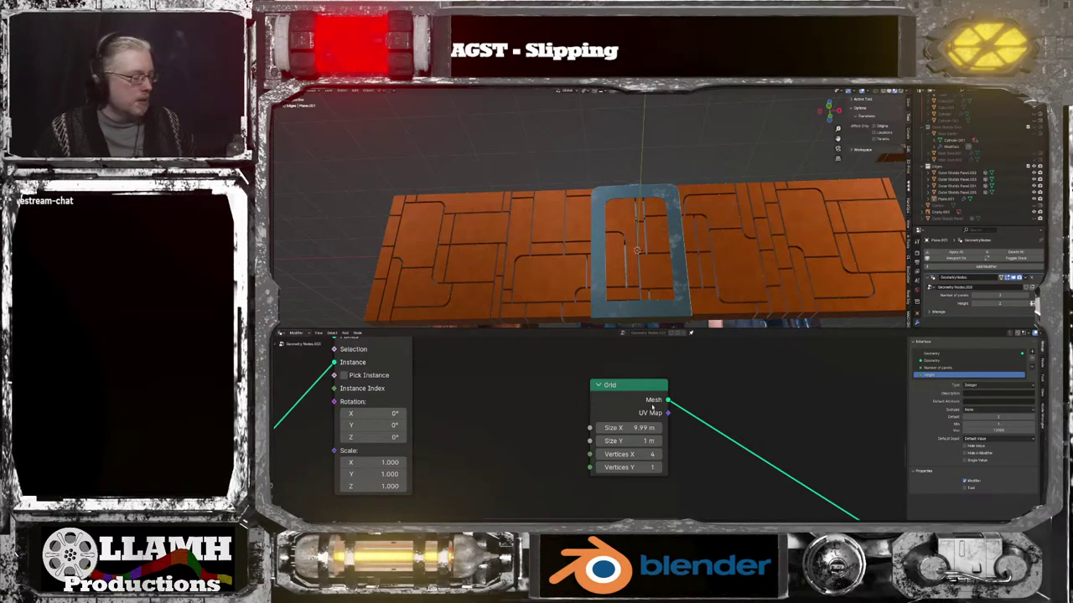
Move the Grid node down, closer to the Transform Geometry node
mouse_move(652, 408)
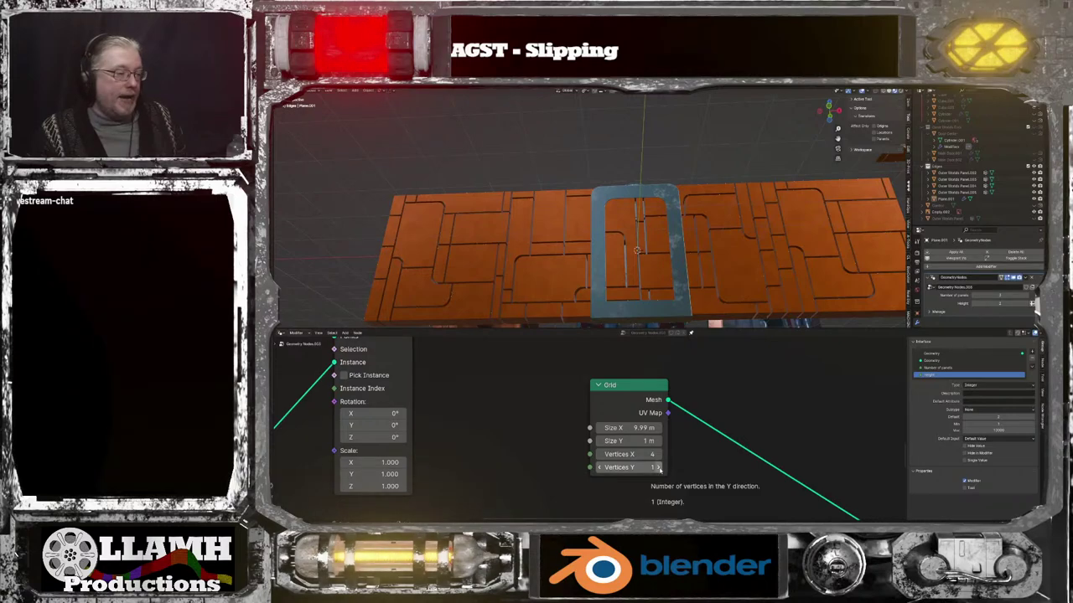
scroll(699, 456, "down", 2)
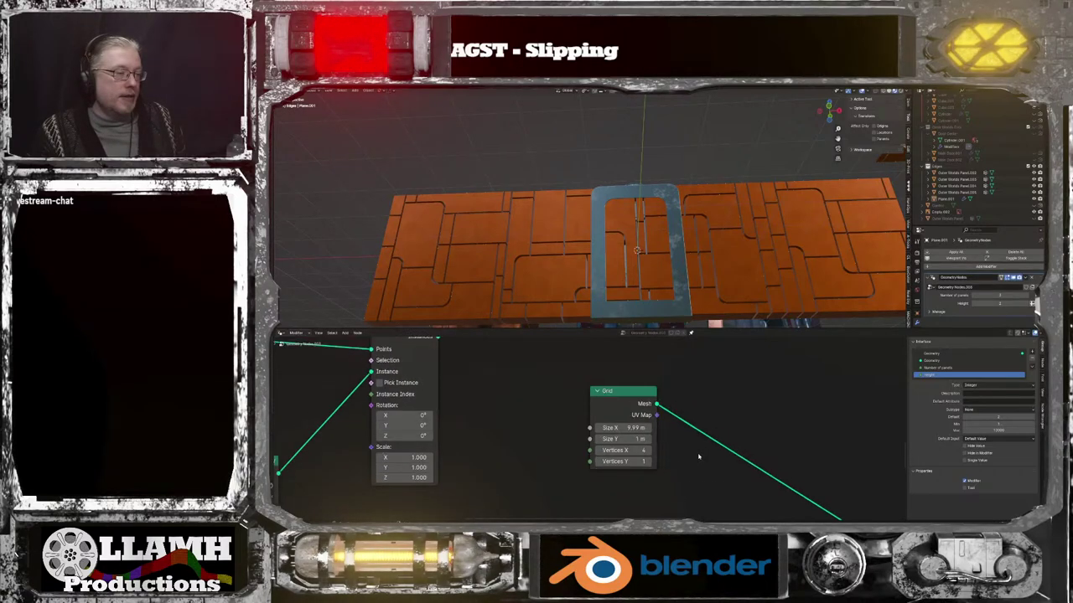
middle_click_drag(699, 456, 638, 427)
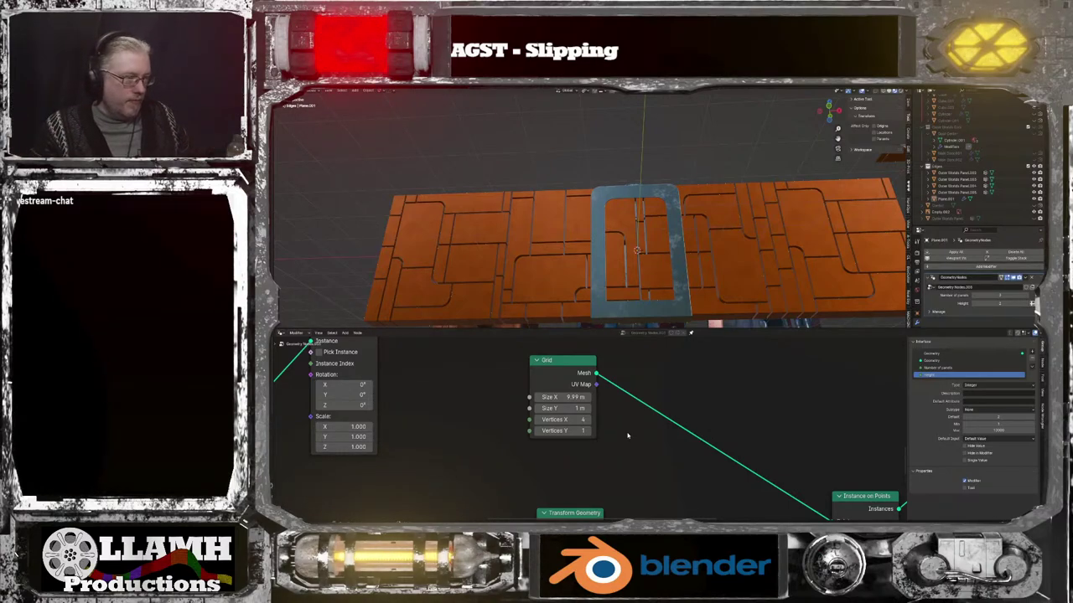
left_click_drag(549, 369, 559, 414)
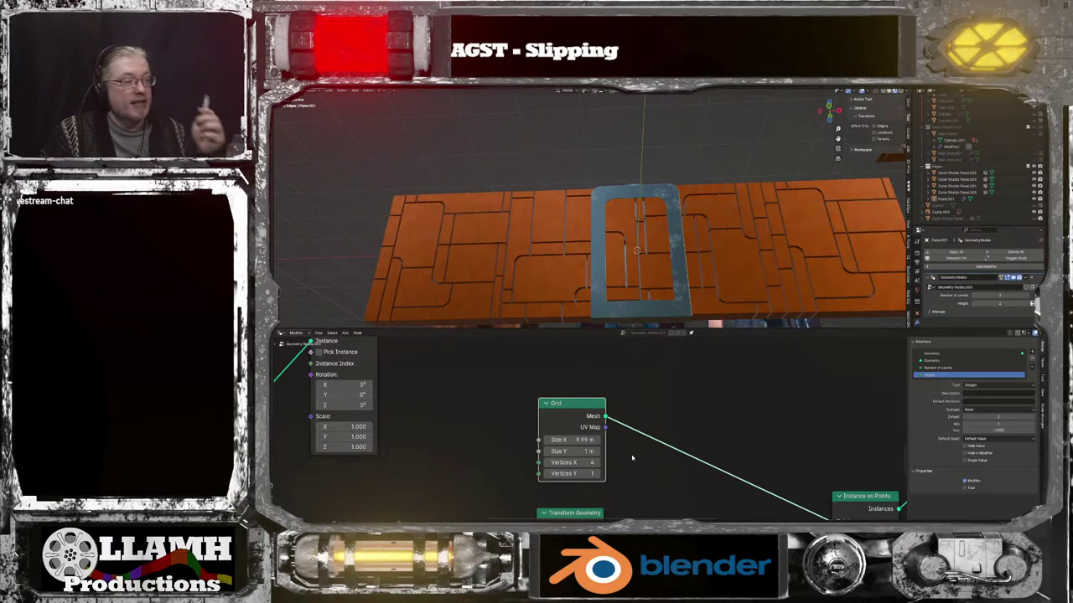
Add an Integer input node and place it to the left of the Grid node
scroll(649, 445, "down", 2)
middle_click_drag(692, 450, 659, 399)
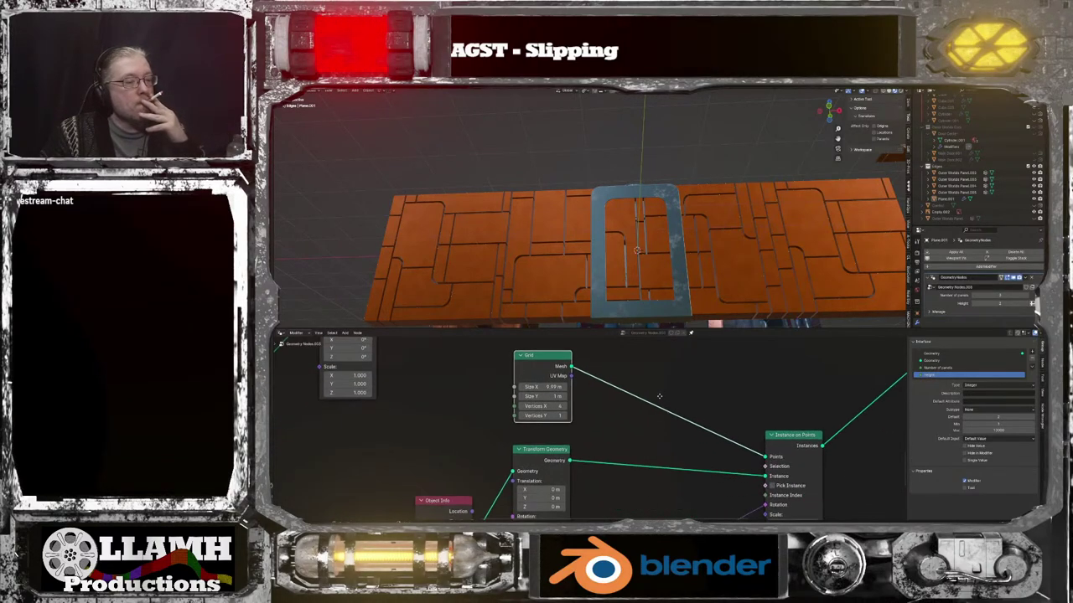
scroll(684, 293, "down", 2)
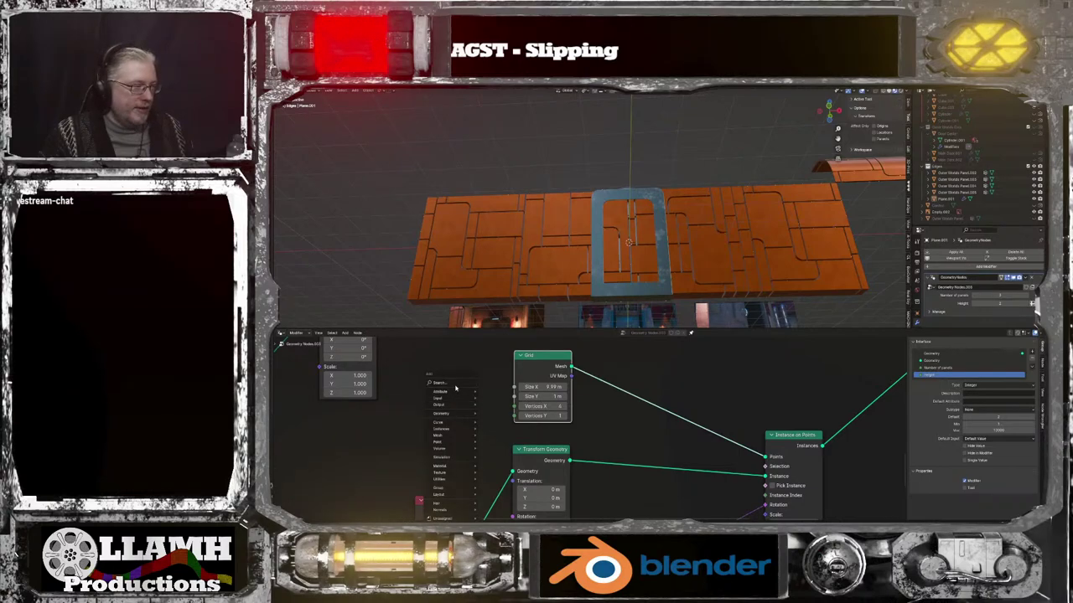
key("shift+a")
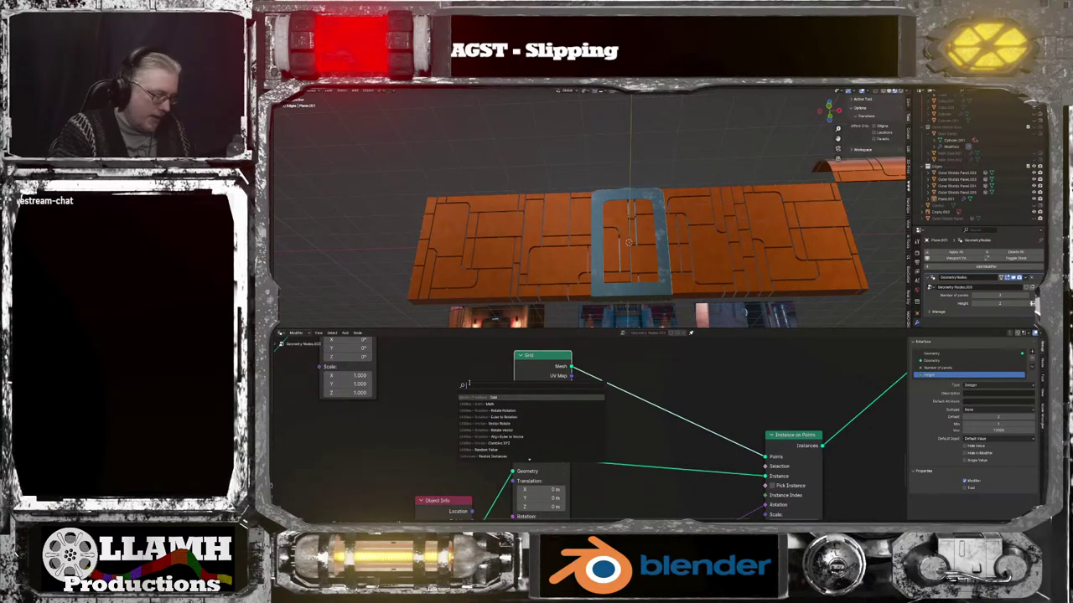
type("int")
key("Return")
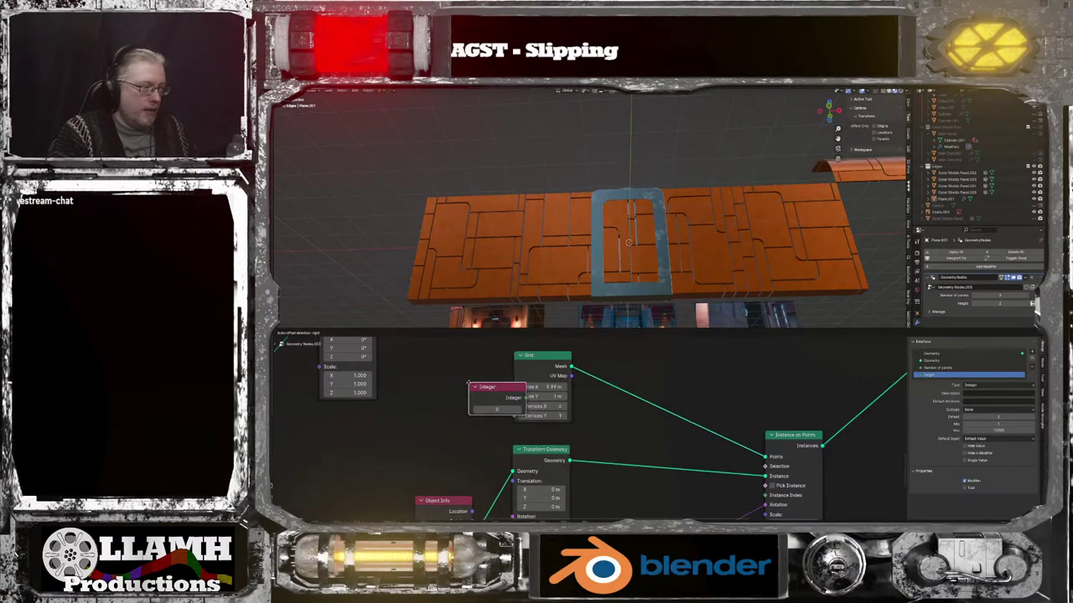
left_click(339, 426)
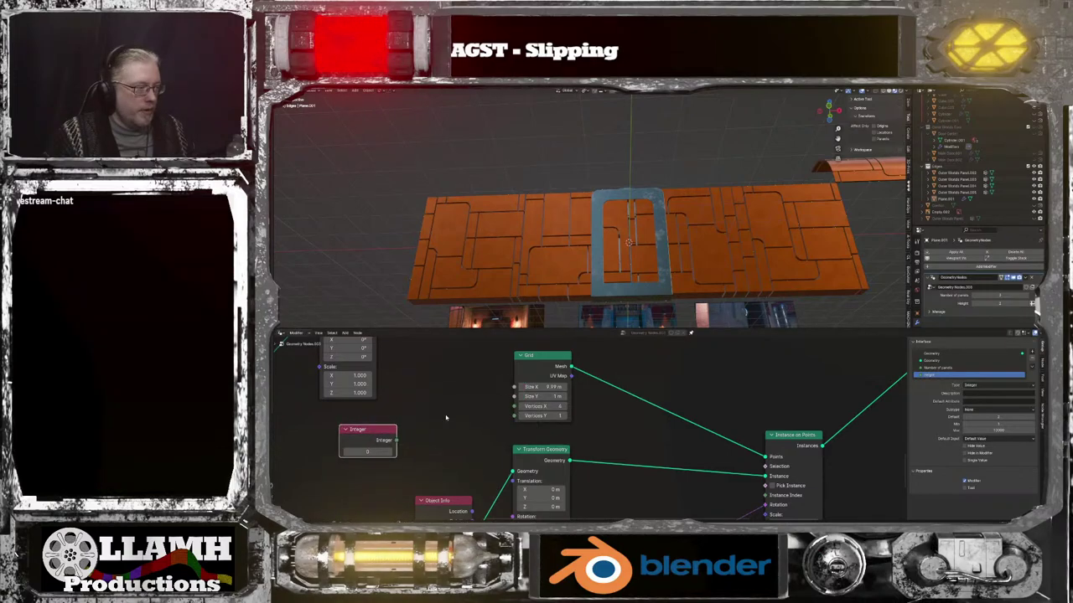
Add a Math node between the Integer and Grid nodes, set to Multiply with a second value of 3.33
key("shift+a")
left_click(436, 382)
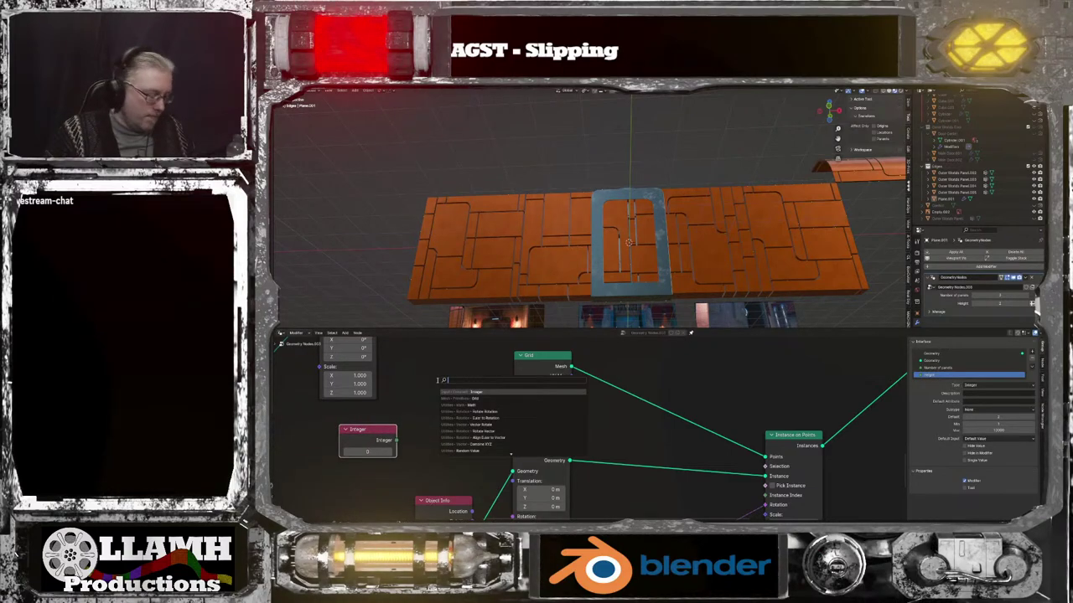
type("add")
key("Return")
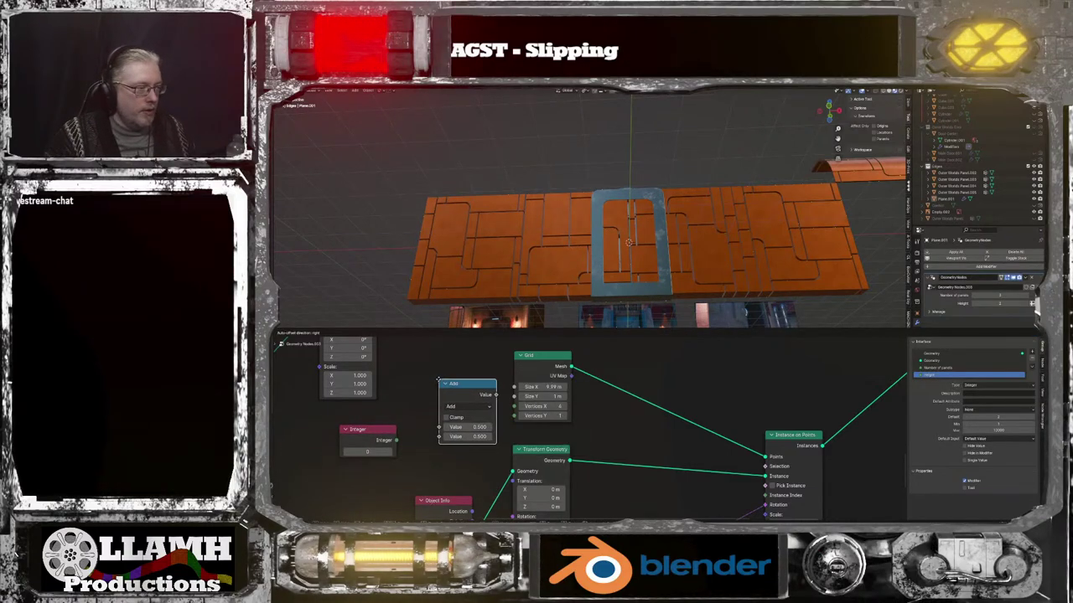
left_click(428, 369)
left_click(453, 391)
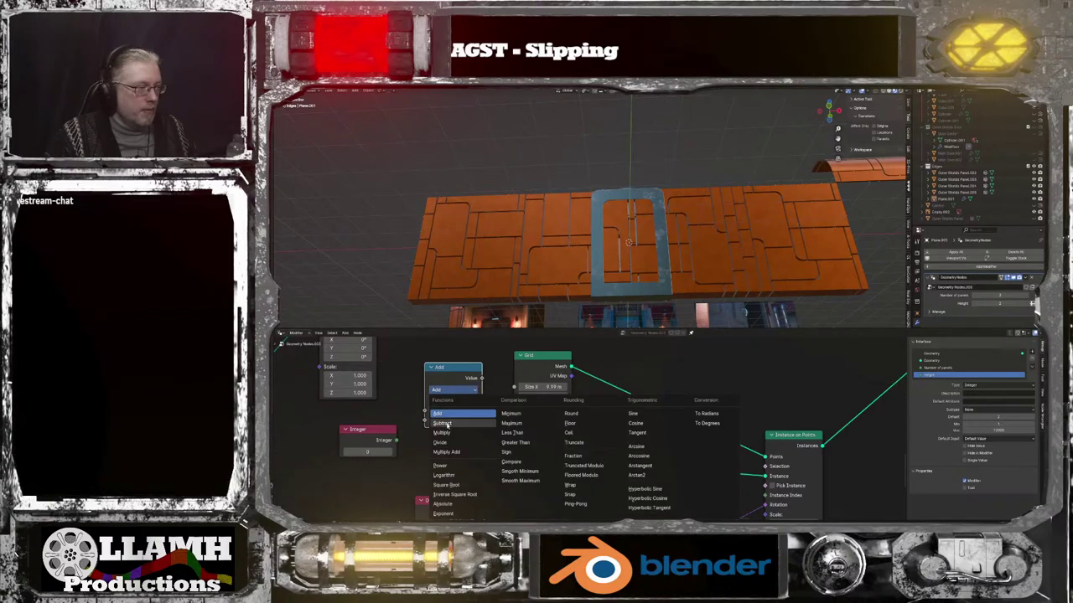
left_click(461, 434)
left_click(455, 420)
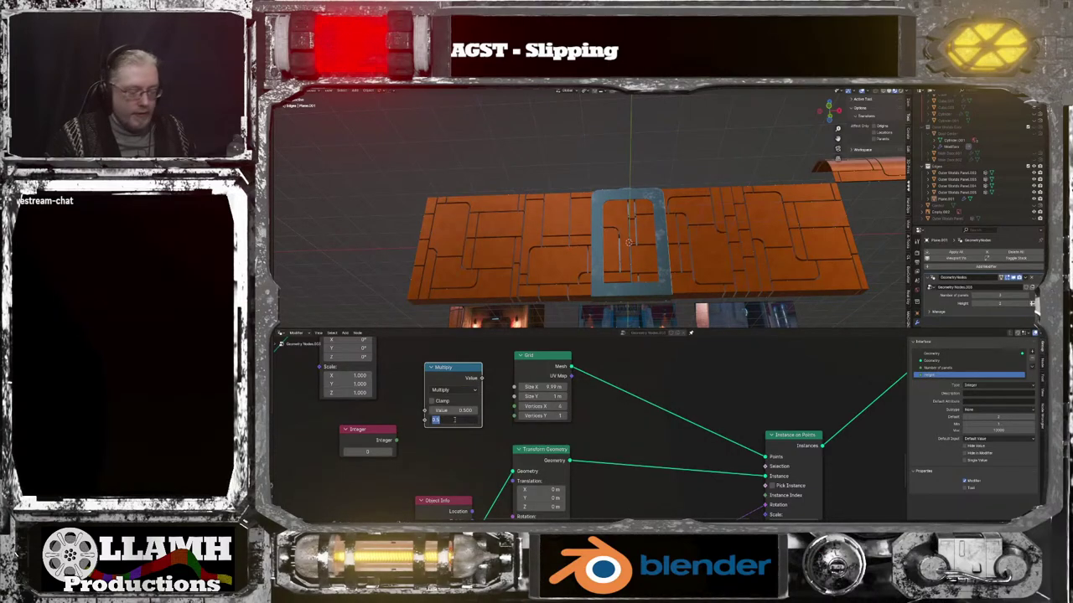
type("3.33")
key("Return")
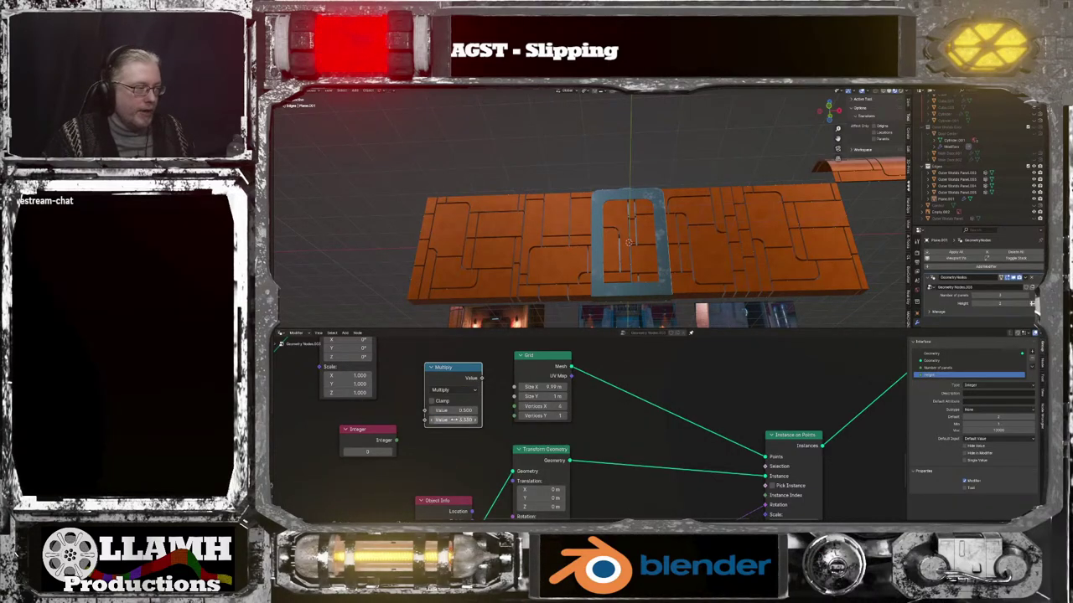
Feed the Integer through the Multiply node into the Grid's Size X, and connect it directly to Vertices X
left_click_drag(396, 440, 442, 411)
left_click_drag(481, 378, 517, 388)
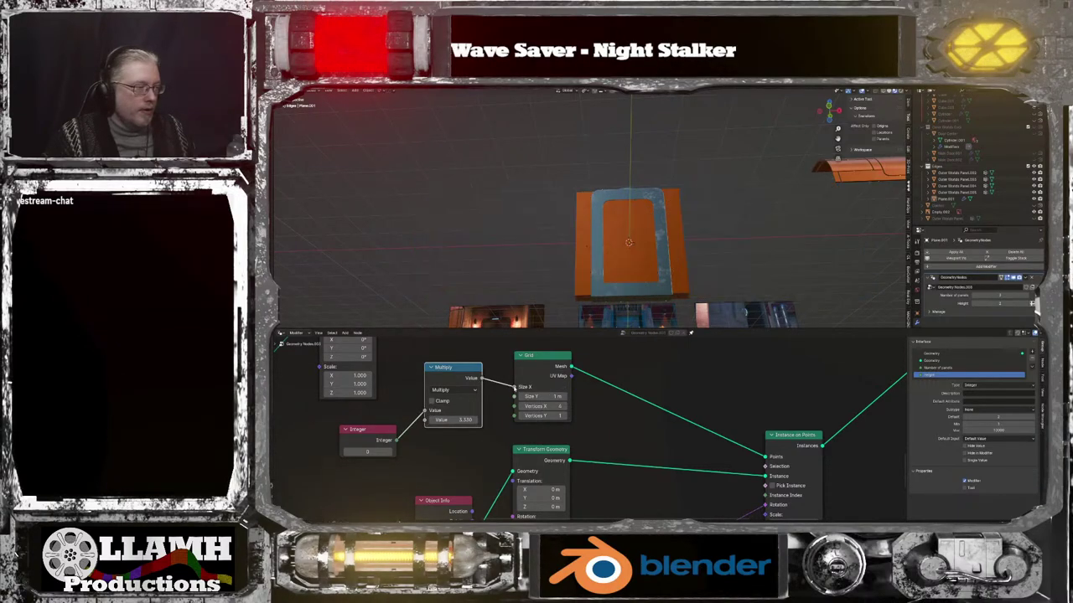
left_click_drag(457, 372, 454, 357)
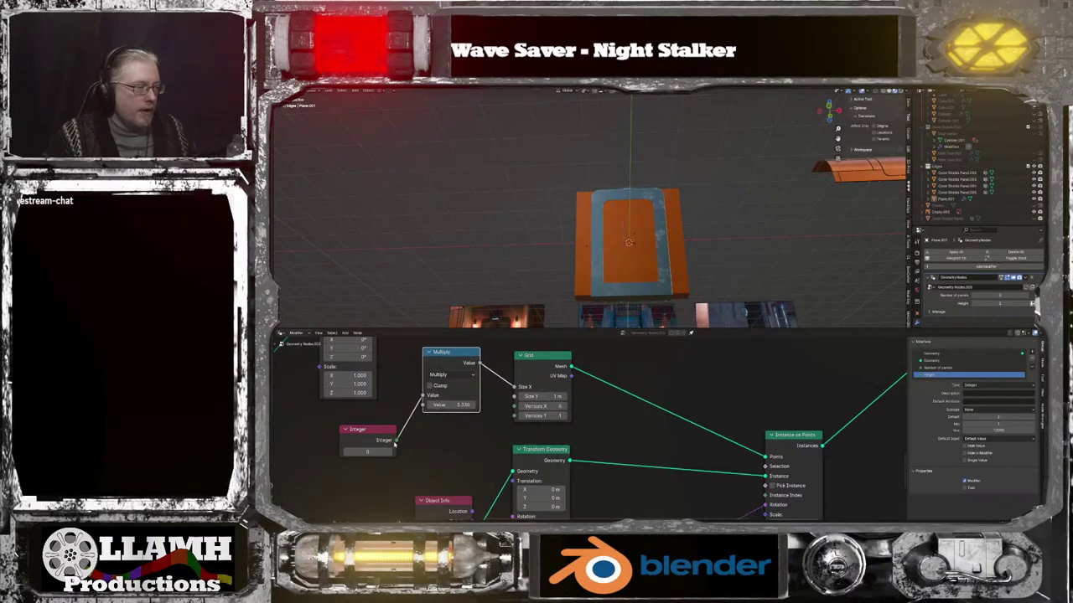
left_click_drag(395, 441, 514, 406)
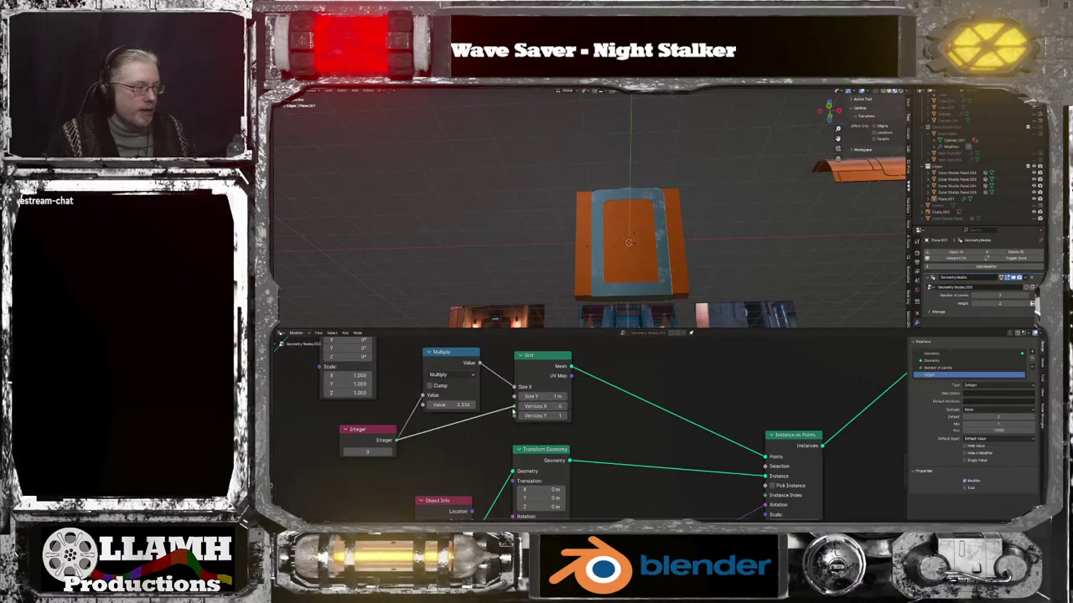
Test the Integer node with values up to 4, checking the panel spacing, and return it to 1
left_click(389, 452)
left_click(389, 453)
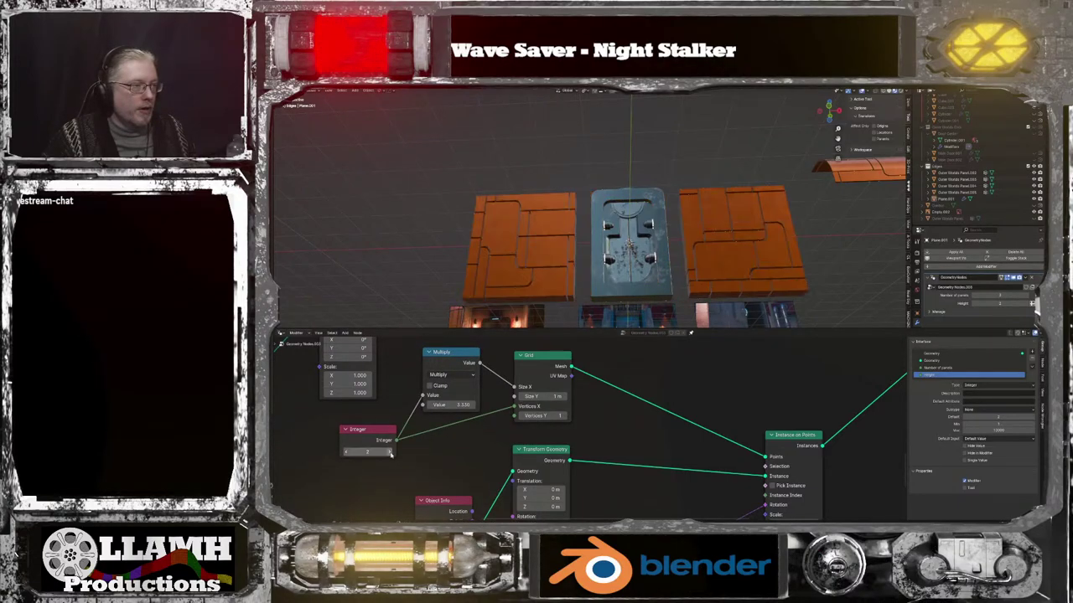
left_click(389, 453)
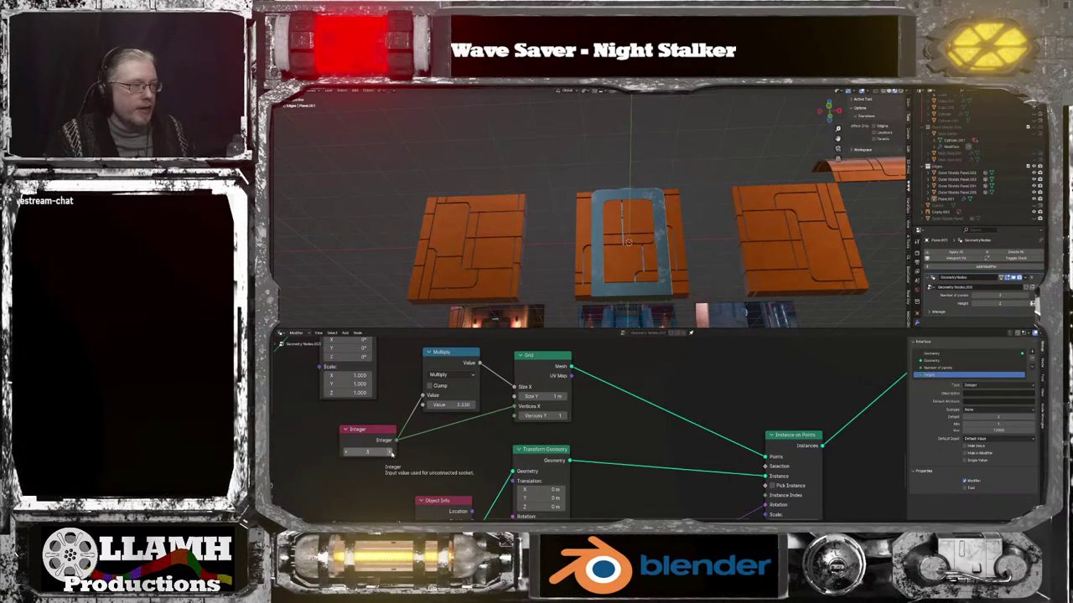
left_click(389, 453)
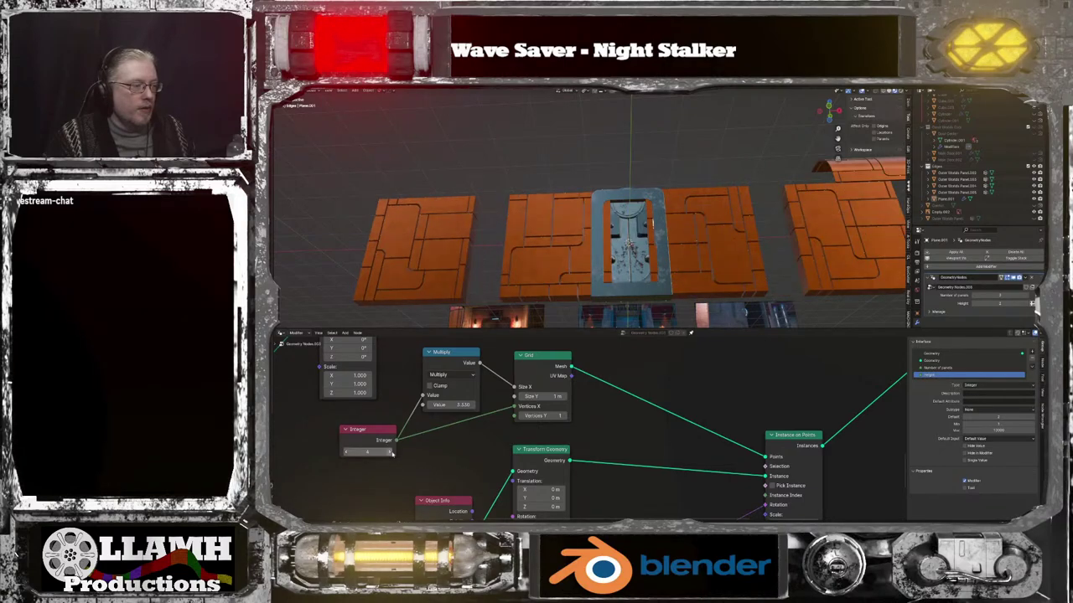
left_click(346, 452)
left_click(346, 452)
left_click(346, 452)
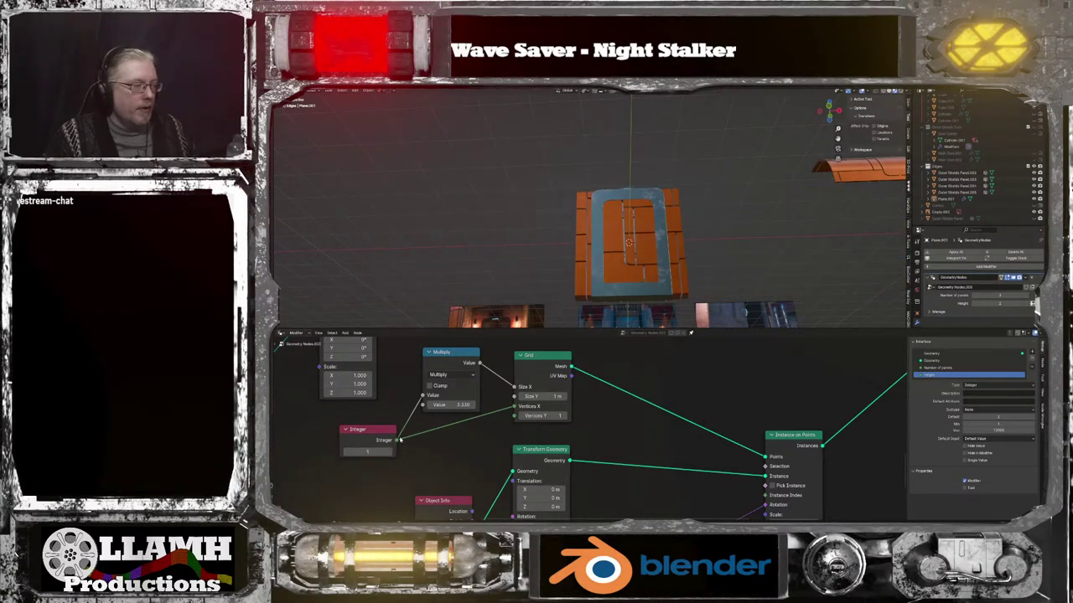
Switch the Math node's operation to Add and raise the Integer to 4 to check the panel spacing
left_click(465, 382)
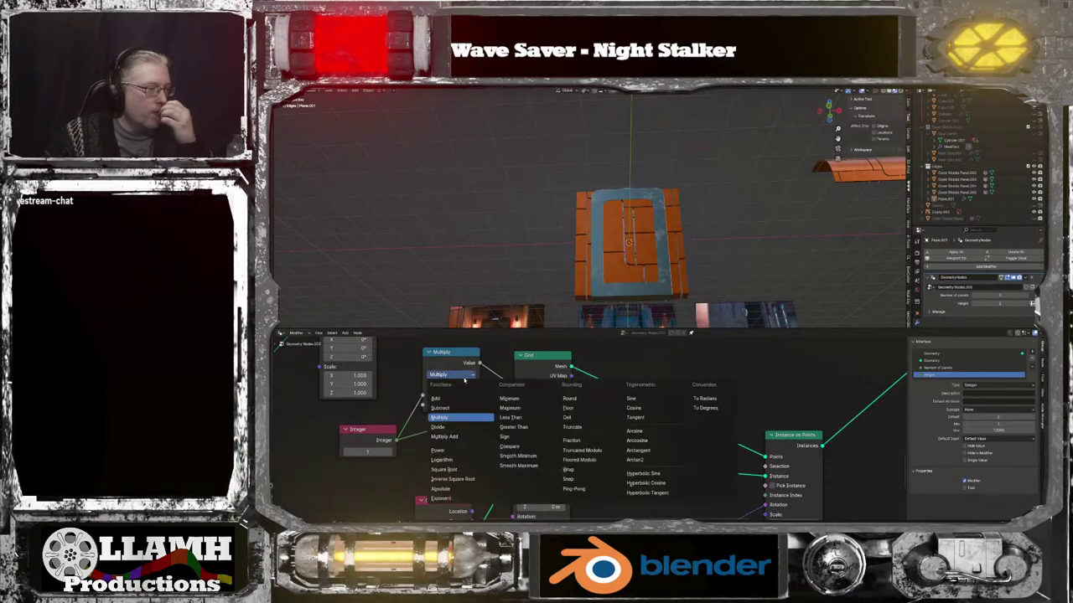
left_click(459, 400)
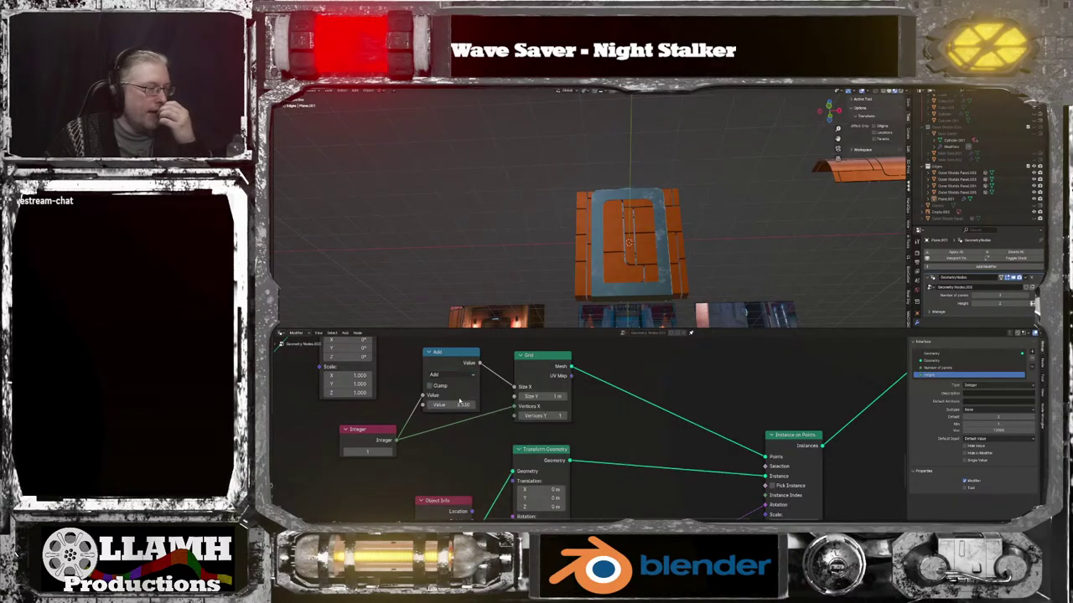
left_click(389, 452)
left_click(389, 451)
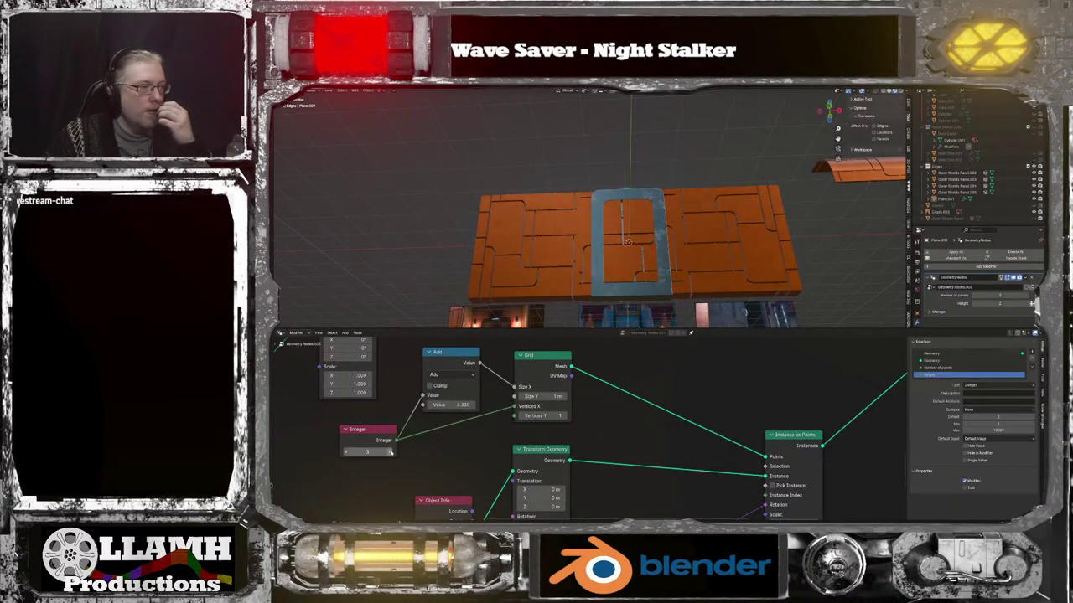
left_click(391, 452)
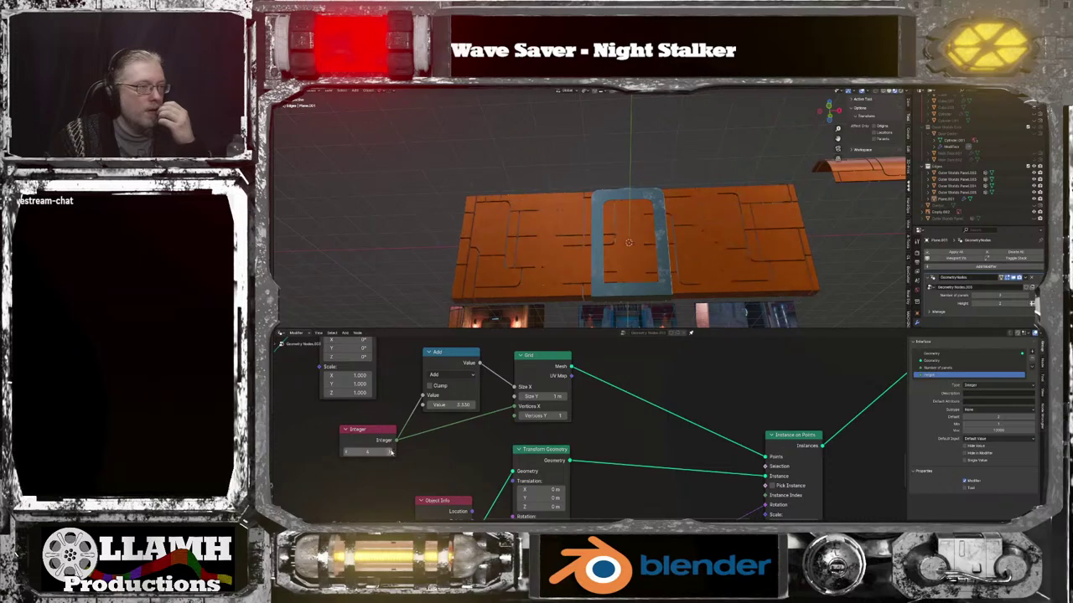
Lower the Integer node's value to 0 and bring it back up to 1 to check the resulting panels
left_click(346, 452)
left_click(346, 452)
left_click(346, 452)
left_click(346, 452)
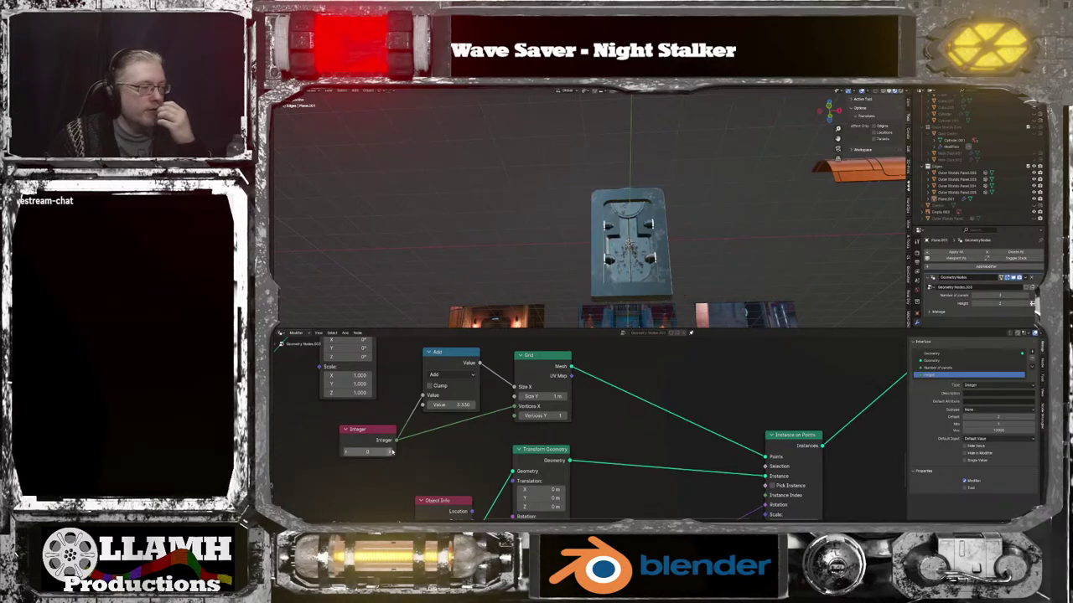
left_click(389, 451)
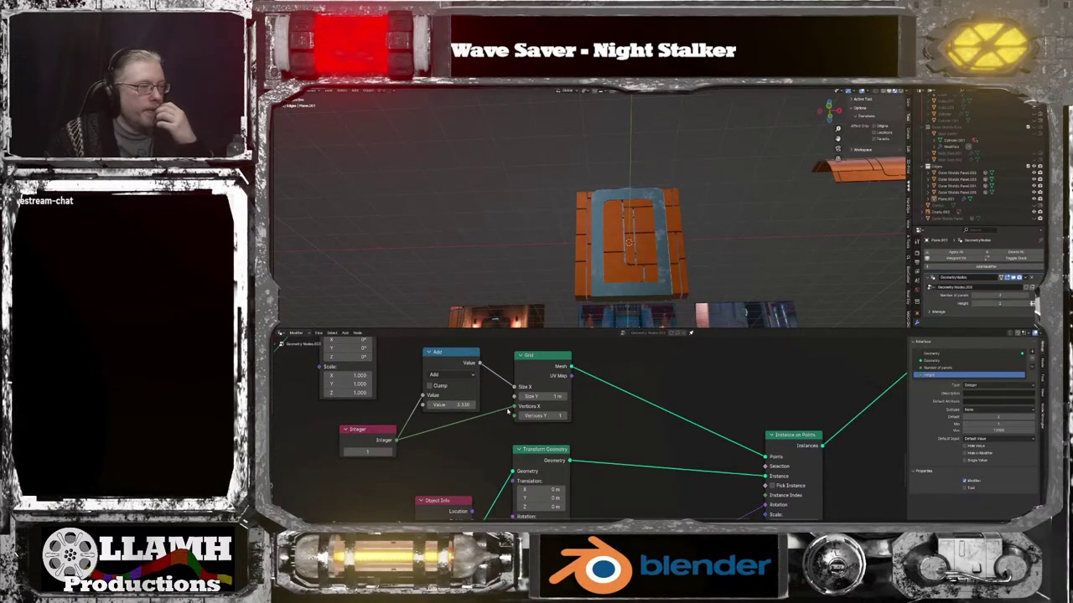
Disconnect the links feeding the Grid node's Size X and Vertices X
scroll(591, 429, "up", 2)
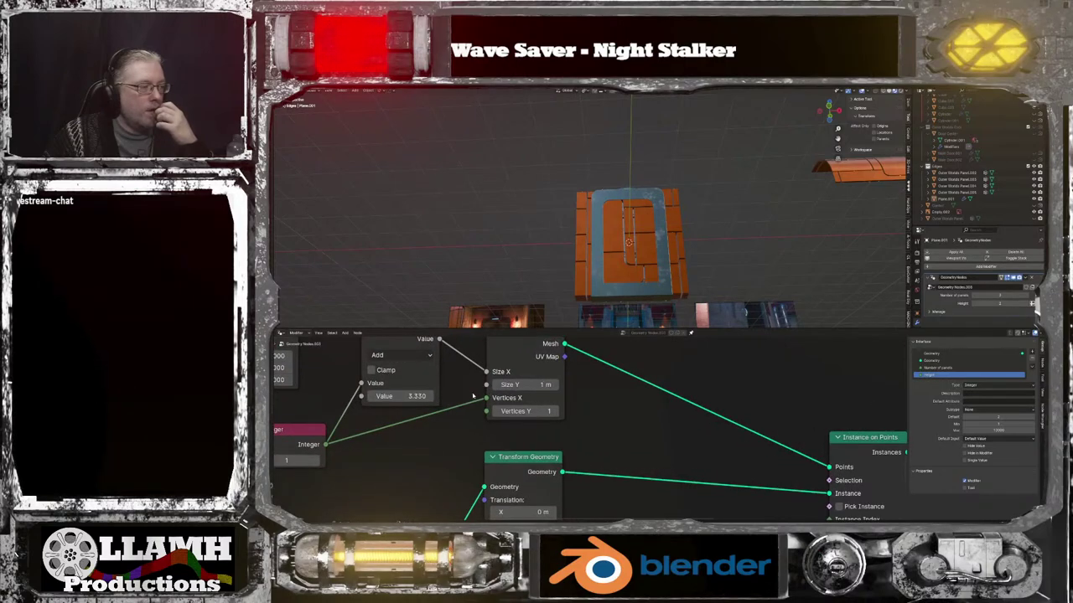
middle_click_drag(473, 397, 471, 440)
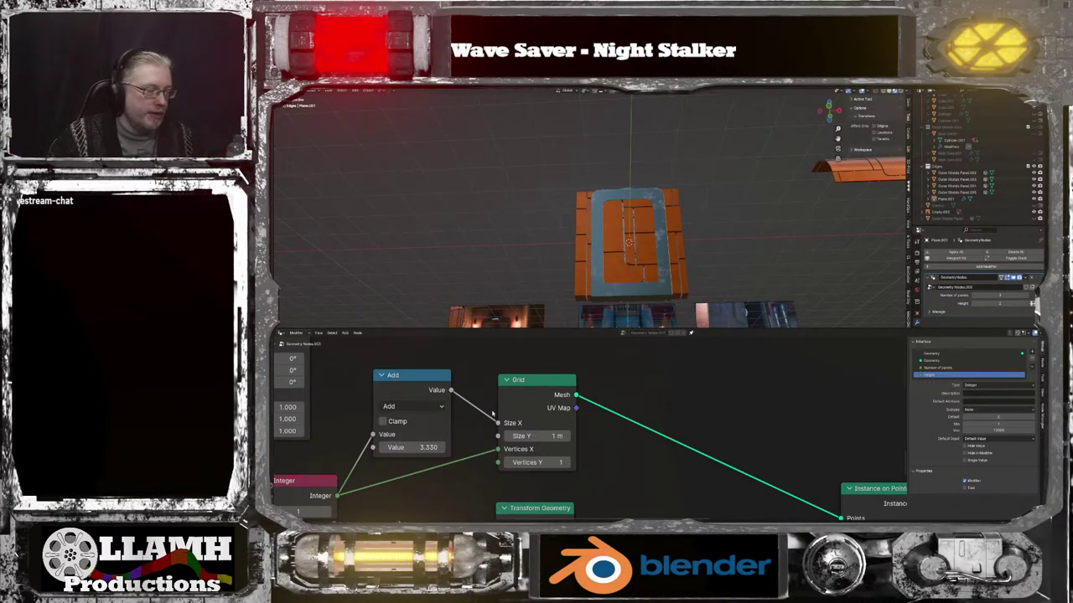
left_click_drag(498, 423, 484, 414)
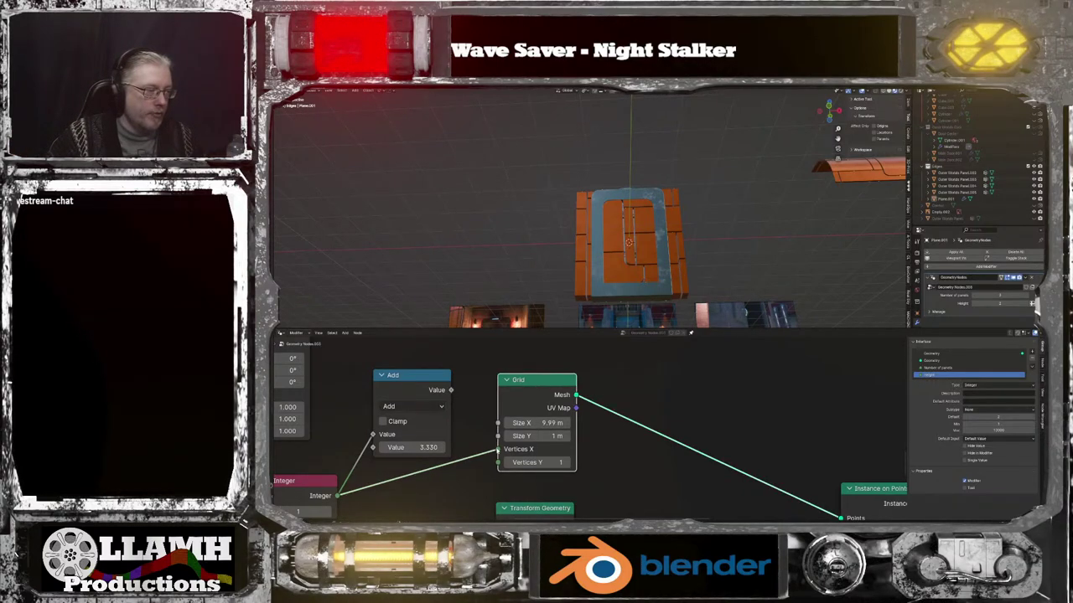
left_click_drag(498, 450, 474, 464)
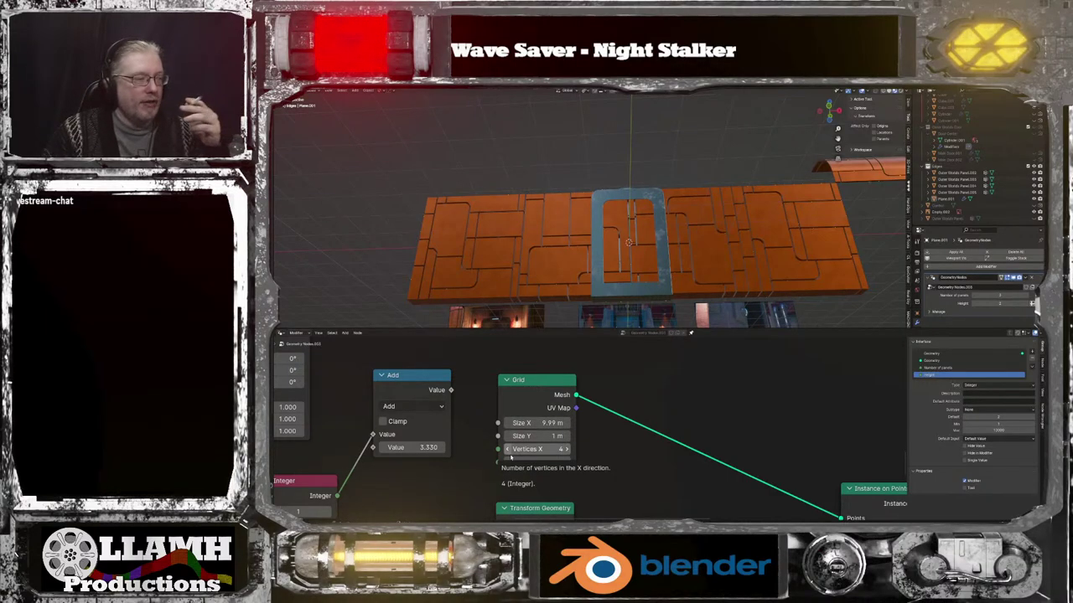
Rearrange the Add, Integer and Instance on Points nodes to make room, and cut the link between Integer and Add
left_click_drag(428, 383, 449, 378)
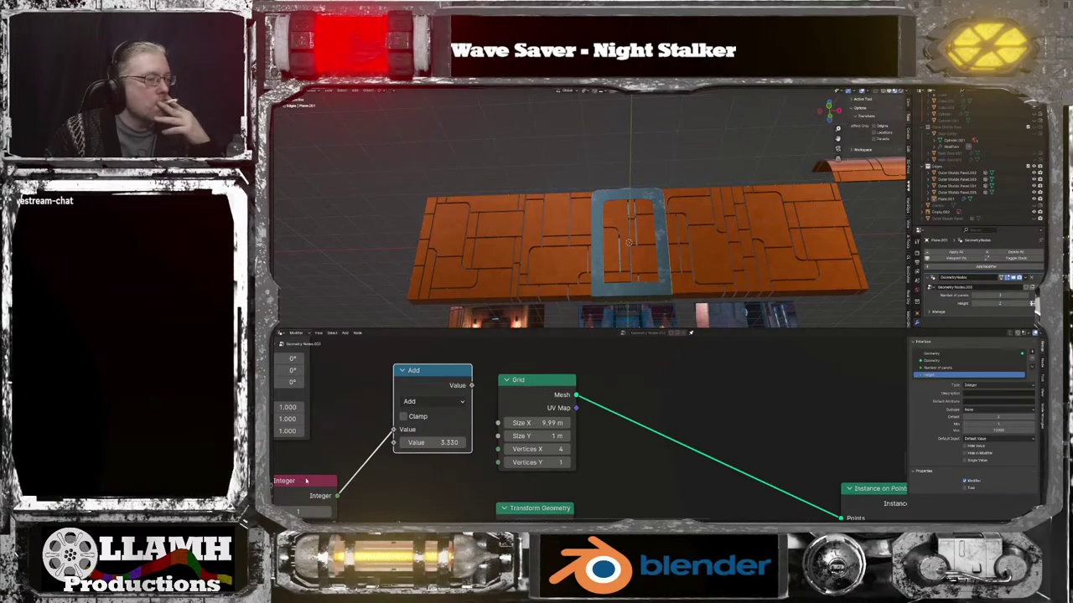
left_click_drag(305, 481, 280, 487)
scroll(372, 460, "down", 3)
middle_click_drag(378, 457, 400, 467)
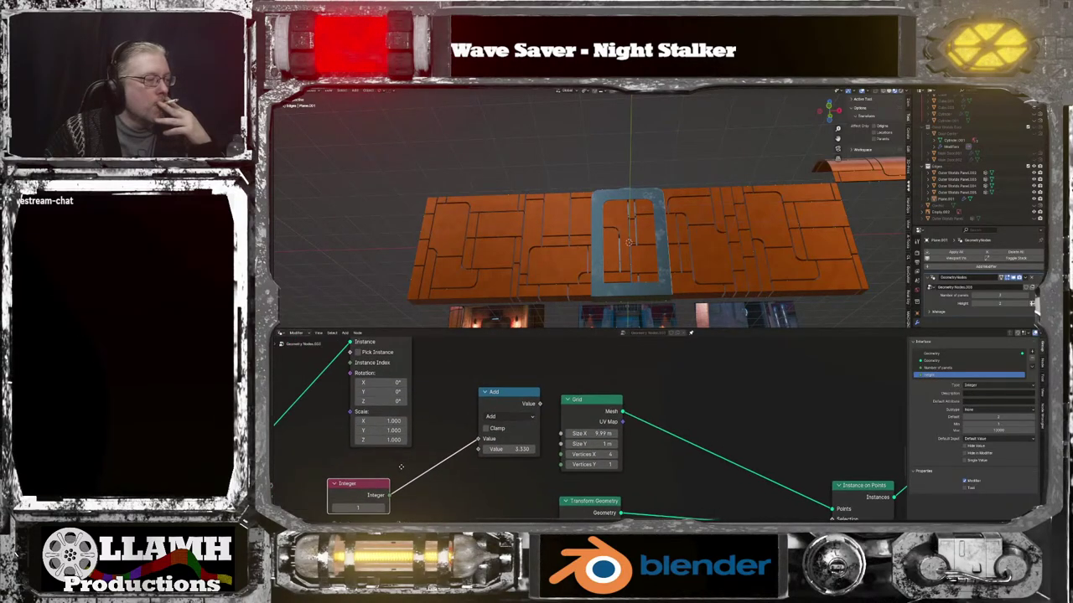
scroll(414, 461, "down", 2)
middle_click_drag(438, 377, 472, 406)
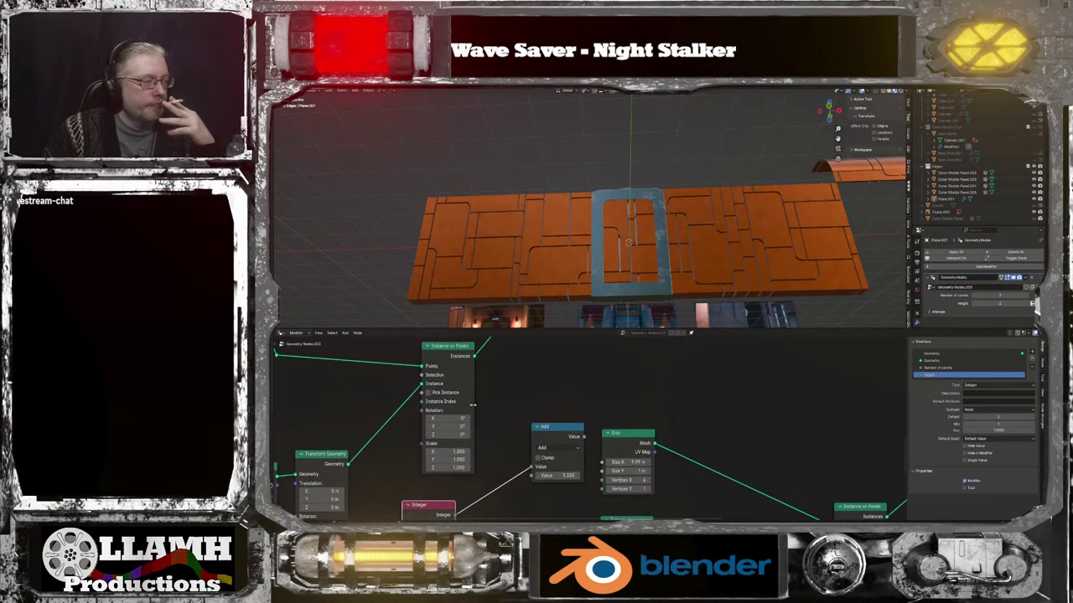
left_click_drag(460, 345, 377, 331)
middle_click_drag(467, 425, 481, 373)
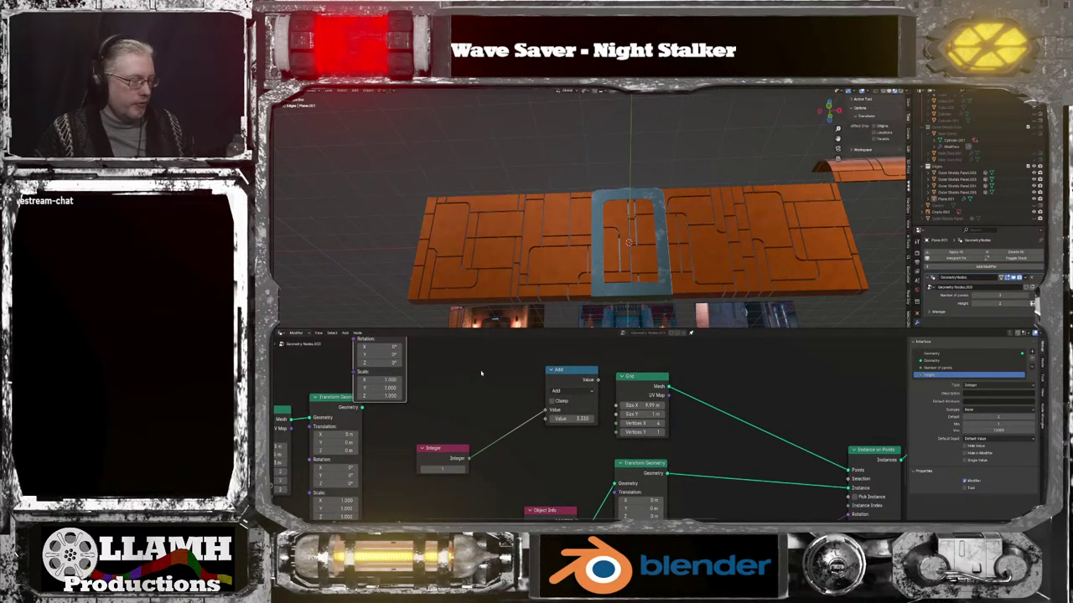
left_click_drag(572, 378, 509, 364)
left_click_drag(489, 403, 491, 441)
left_click_drag(522, 363, 480, 360)
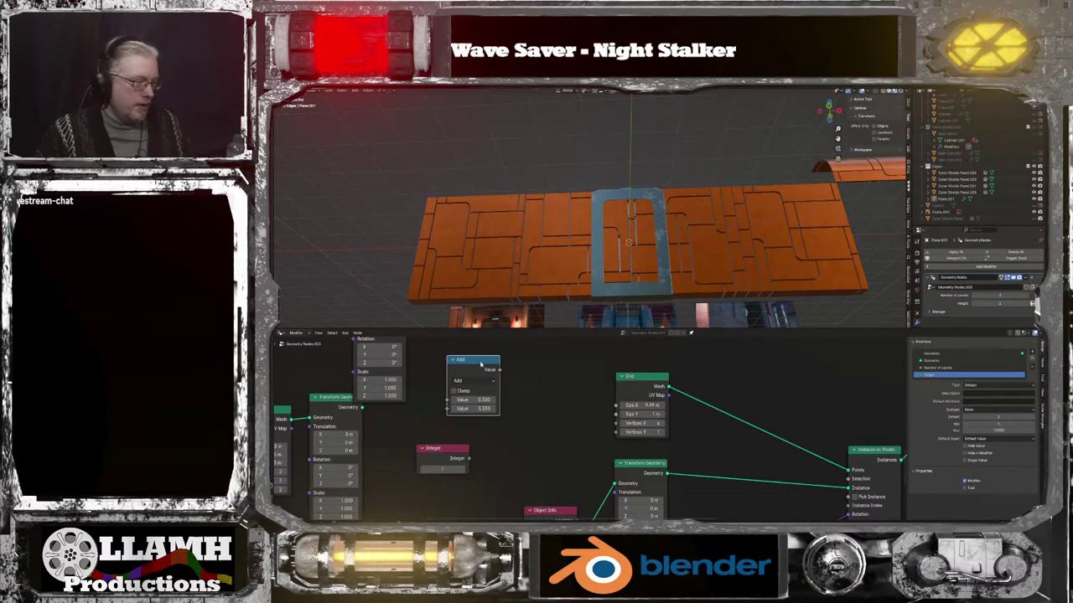
Duplicate the Add node and place the copy beside the Grid, setting the original Add node's first value to 0
key("shift+d")
left_click(559, 361)
left_click(478, 400)
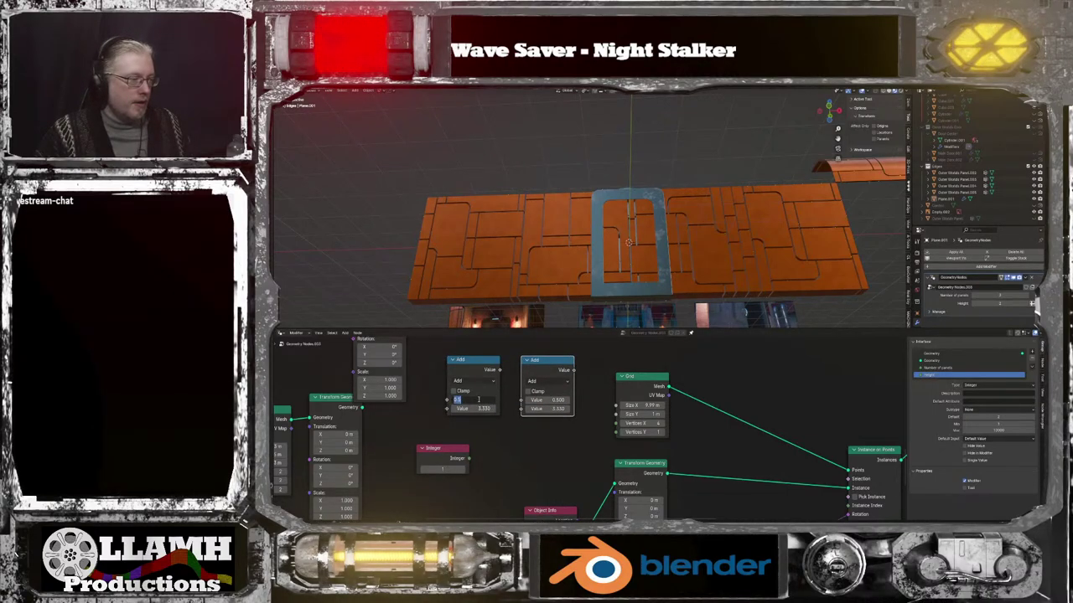
type("0")
key("Return")
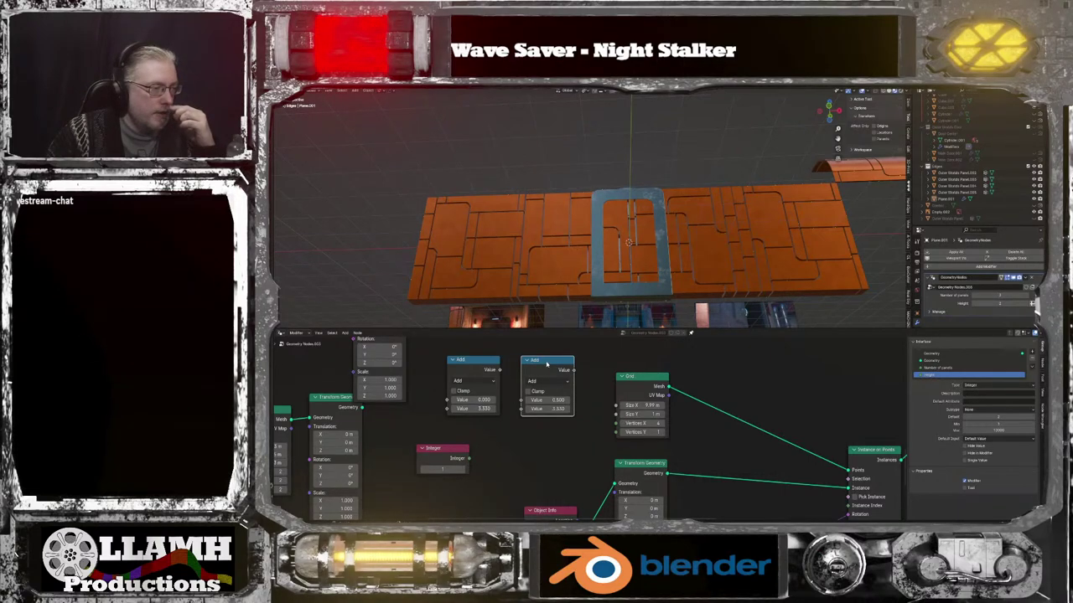
mouse_move(547, 362)
left_mouse_down()
mouse_move(554, 357)
mouse_move(533, 369)
mouse_move(554, 369)
left_mouse_up()
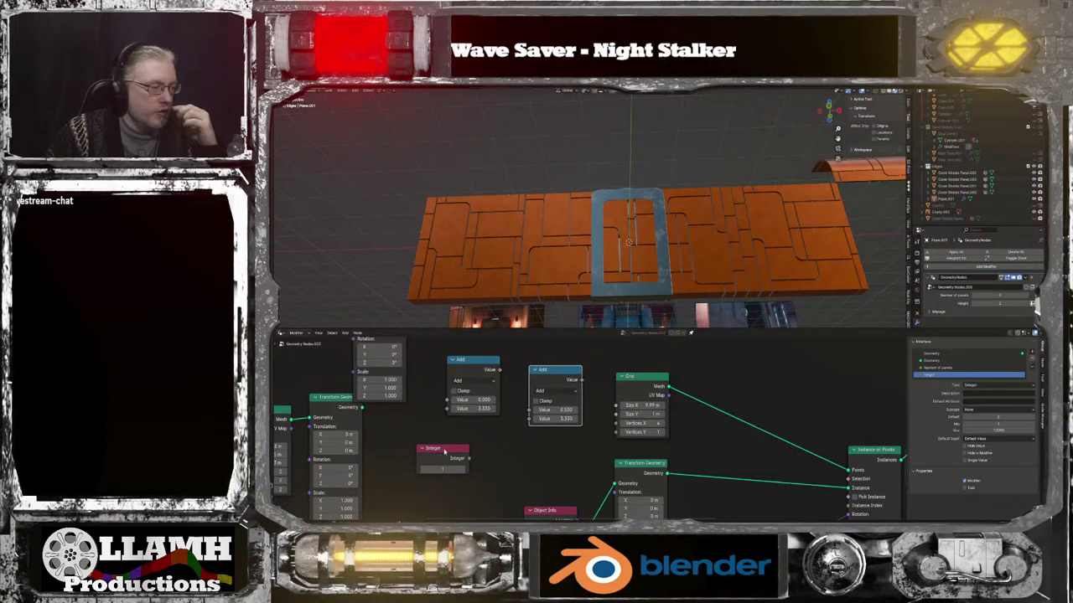
Feed the Integer through both Add nodes into the Grid's Size X, with the second Add node's first value set to 3.33
left_click_drag(444, 451, 448, 400)
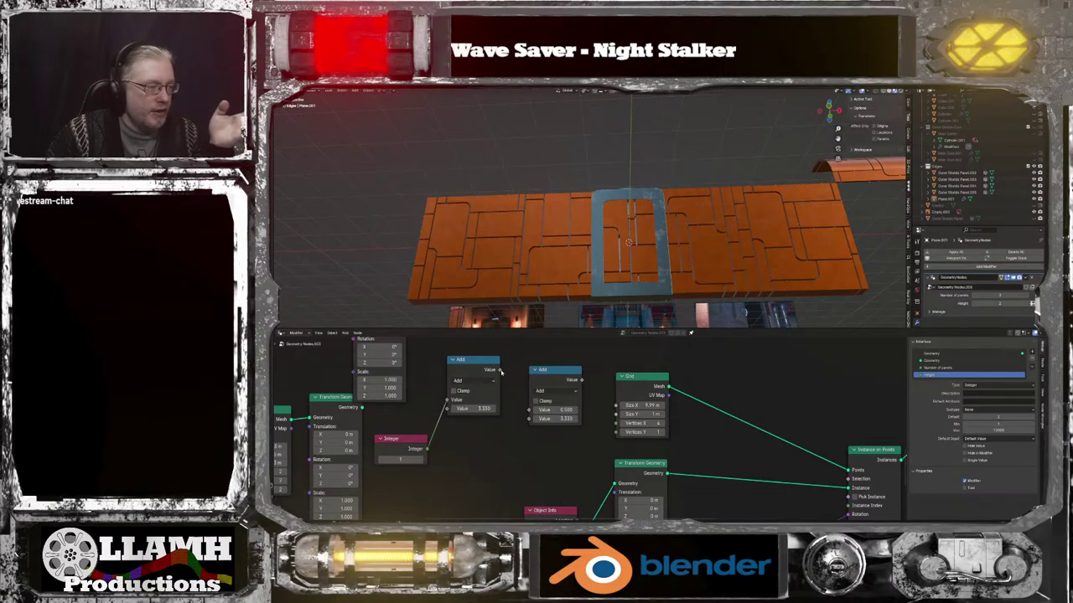
mouse_move(499, 370)
left_mouse_down()
mouse_move(704, 383)
mouse_move(503, 377)
left_mouse_up()
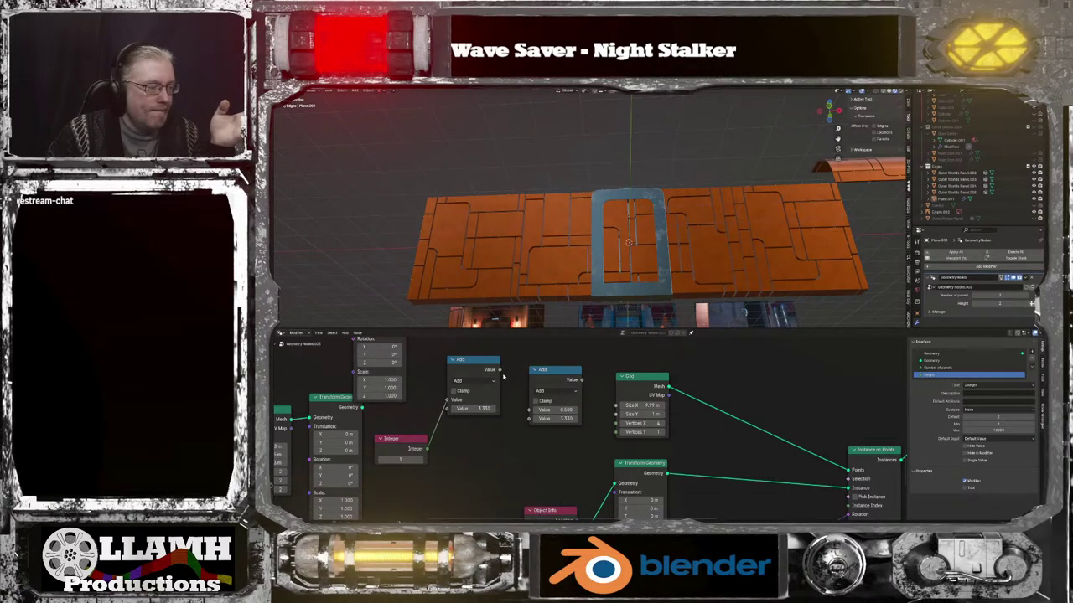
left_click(549, 409)
type("1")
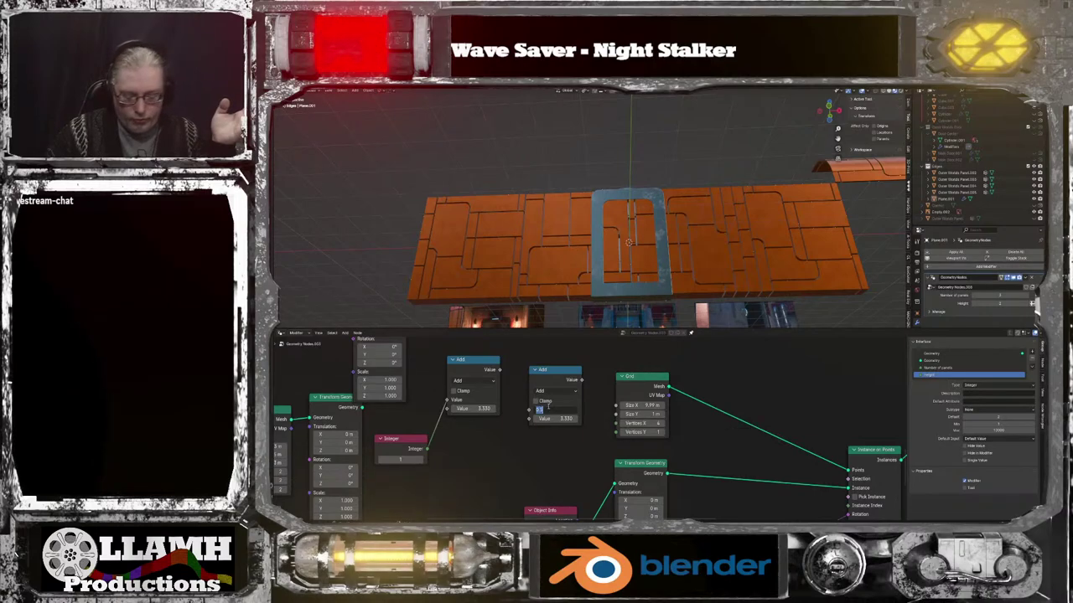
type(".33")
key("Return")
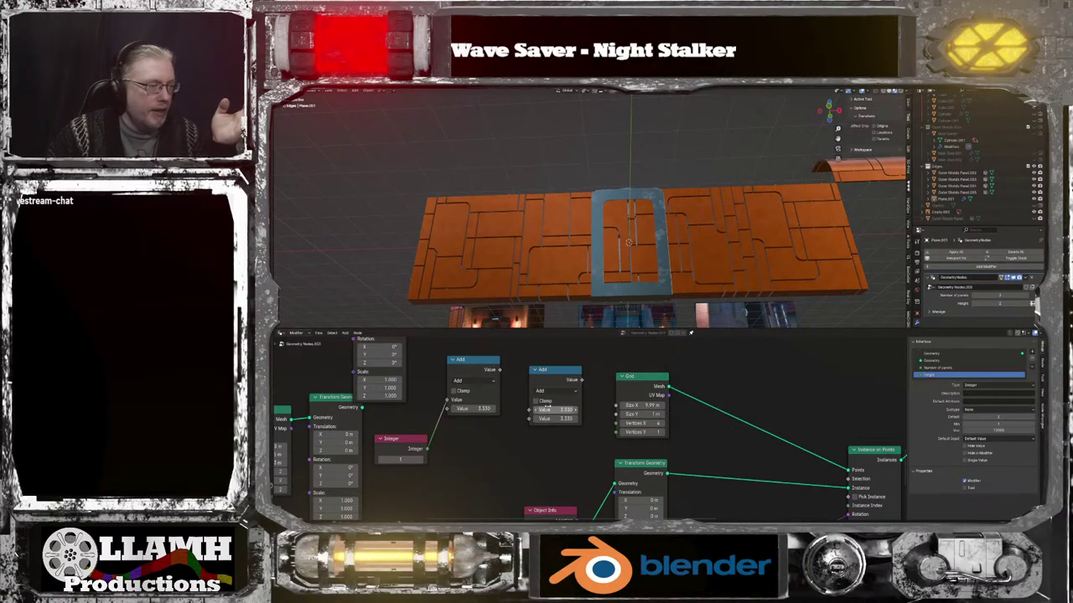
left_click_drag(517, 409, 528, 419)
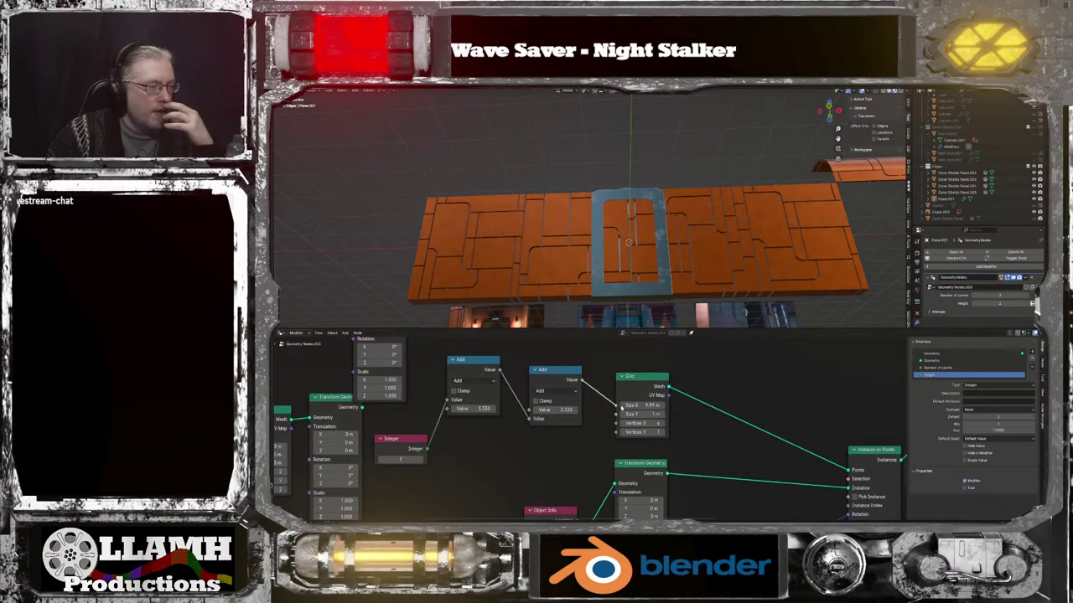
left_click_drag(621, 407, 618, 405)
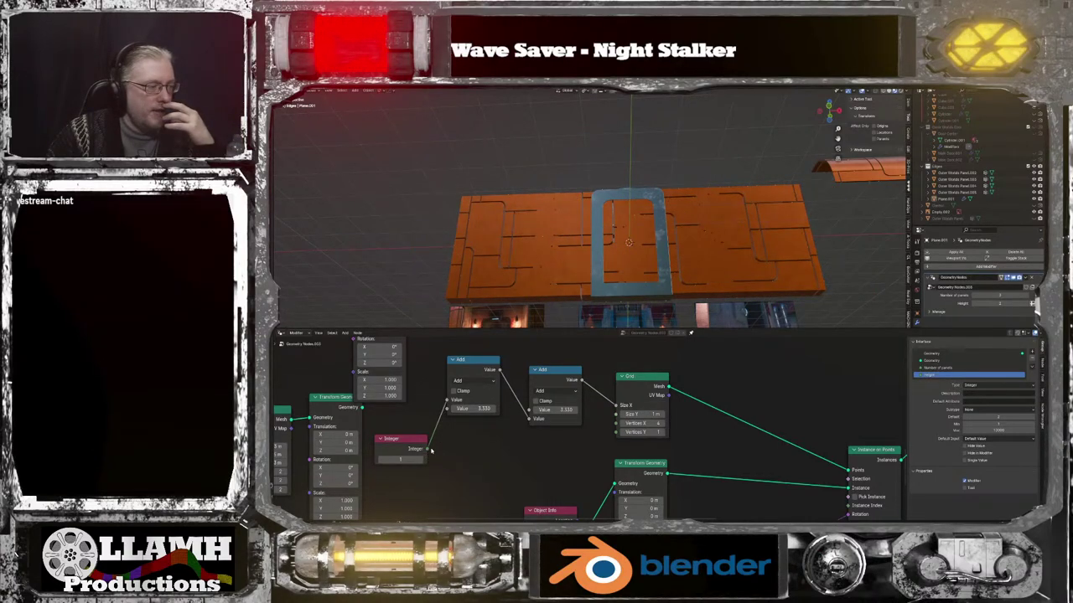
Connect the Integer to the Grid's Vertices X and raise it to 3 to check the panel spacing
left_click_drag(429, 449, 618, 433)
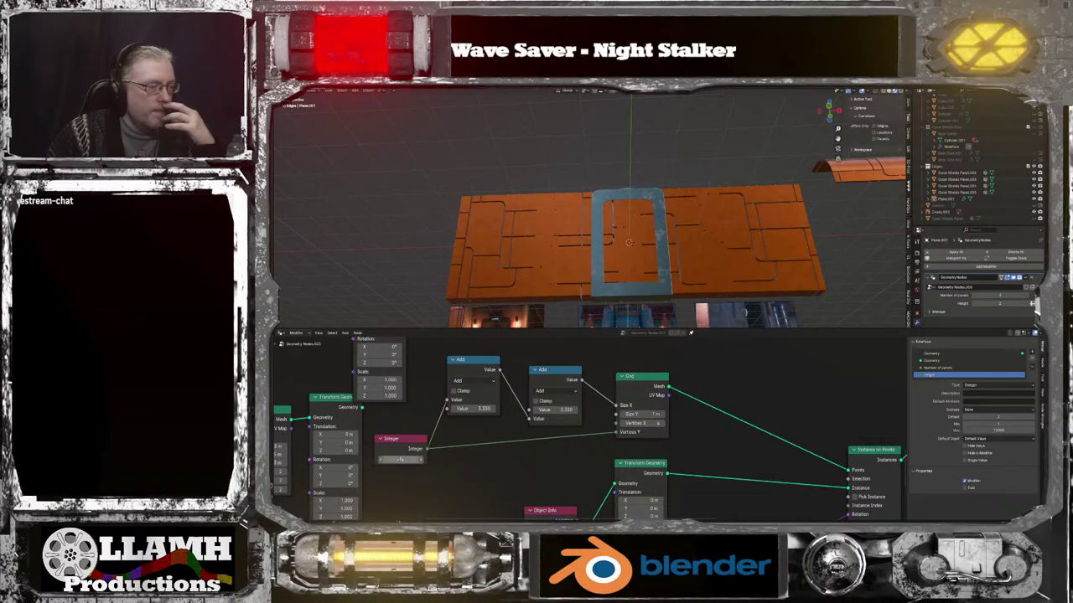
left_click(617, 434)
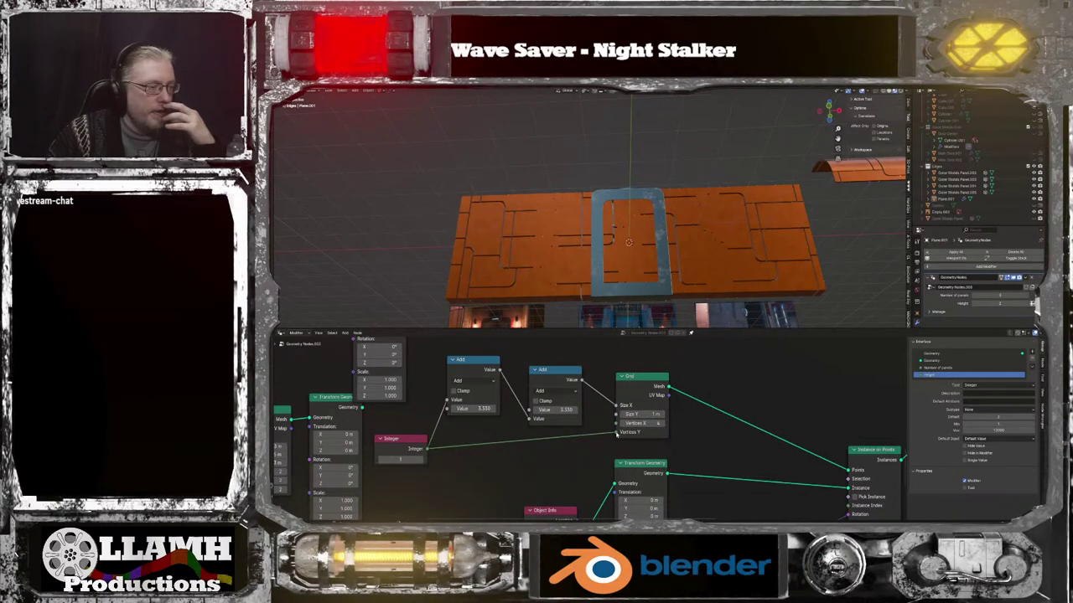
left_click_drag(618, 433, 618, 424)
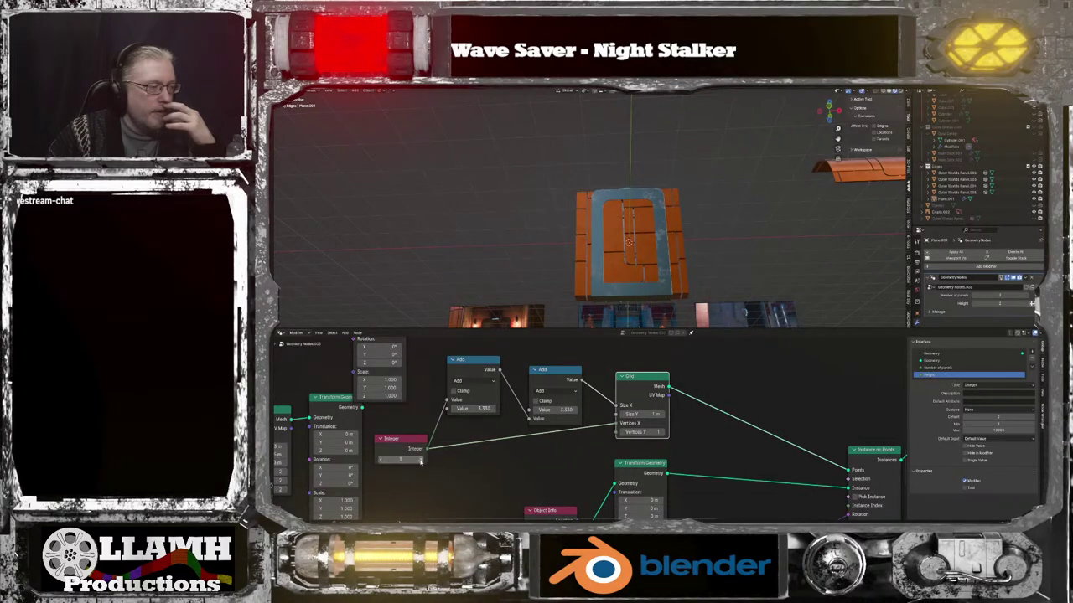
left_click(421, 461)
left_click(421, 461)
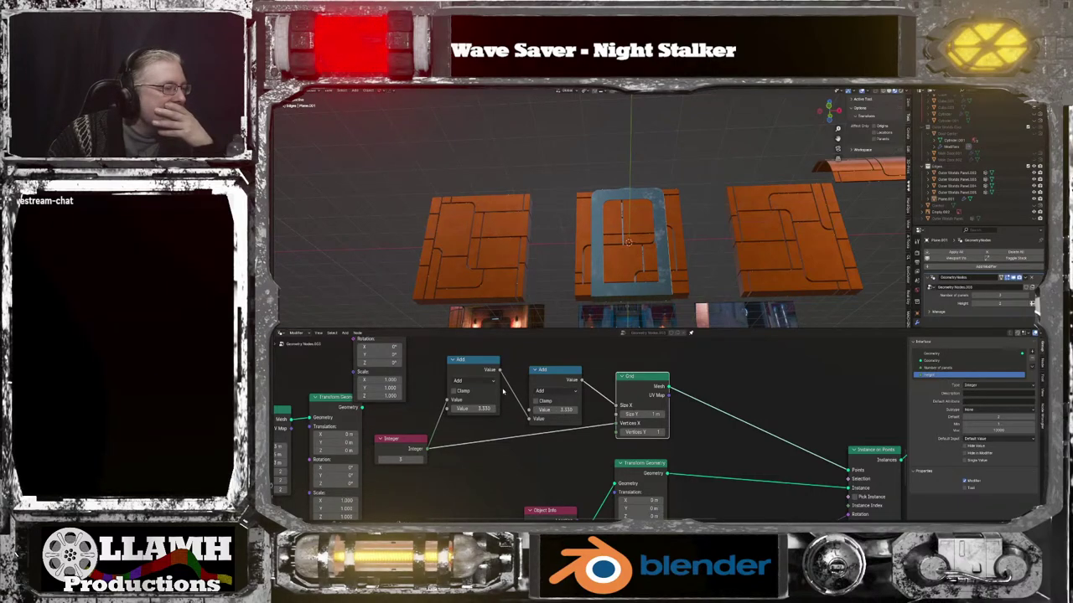
Temporarily output the final Join Geometry node to review the original wall, and reconnect the new Instance on Points node to the Group Output
scroll(503, 390, "down", 4)
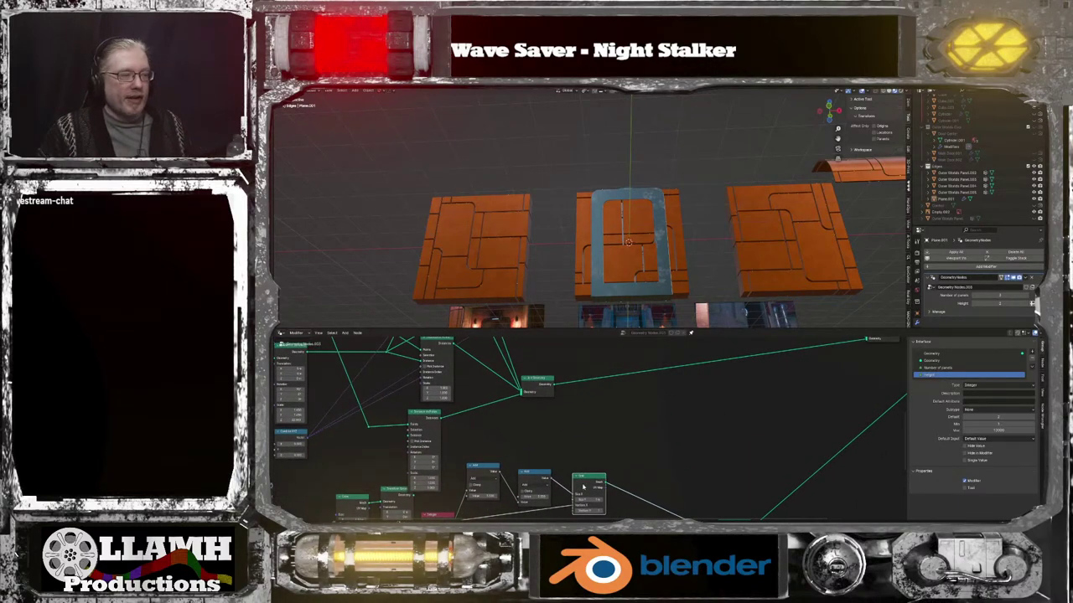
scroll(709, 441, "down", 3)
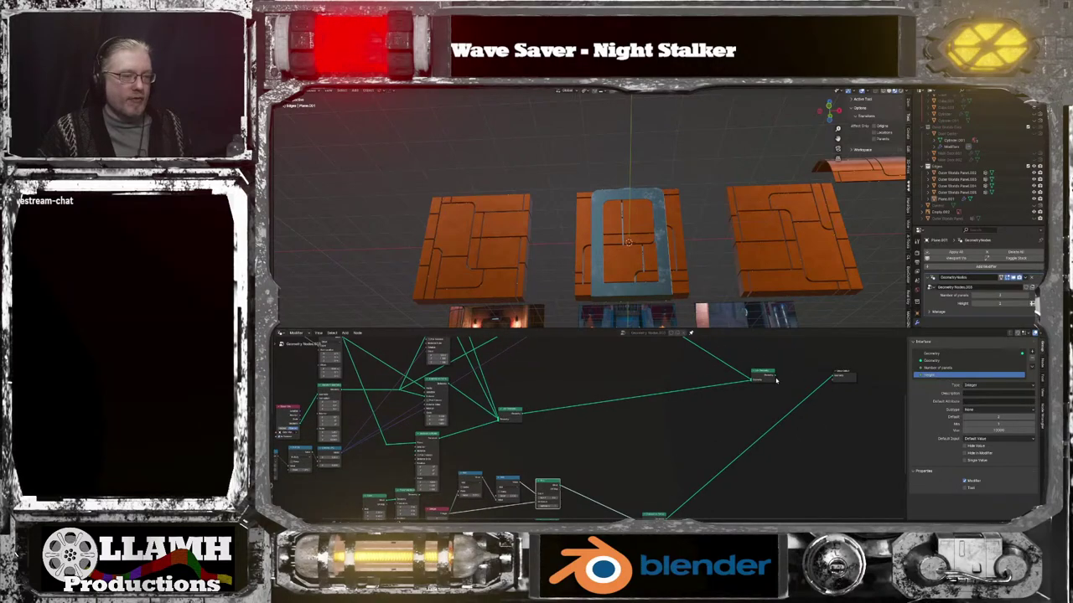
left_click_drag(776, 378, 835, 376)
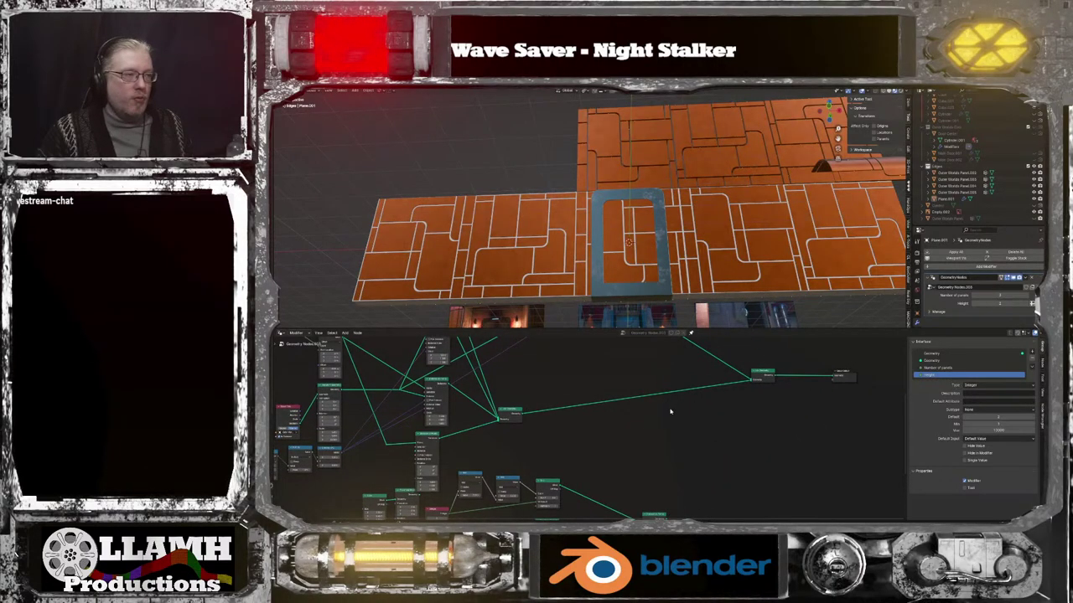
scroll(594, 376, "up", 4)
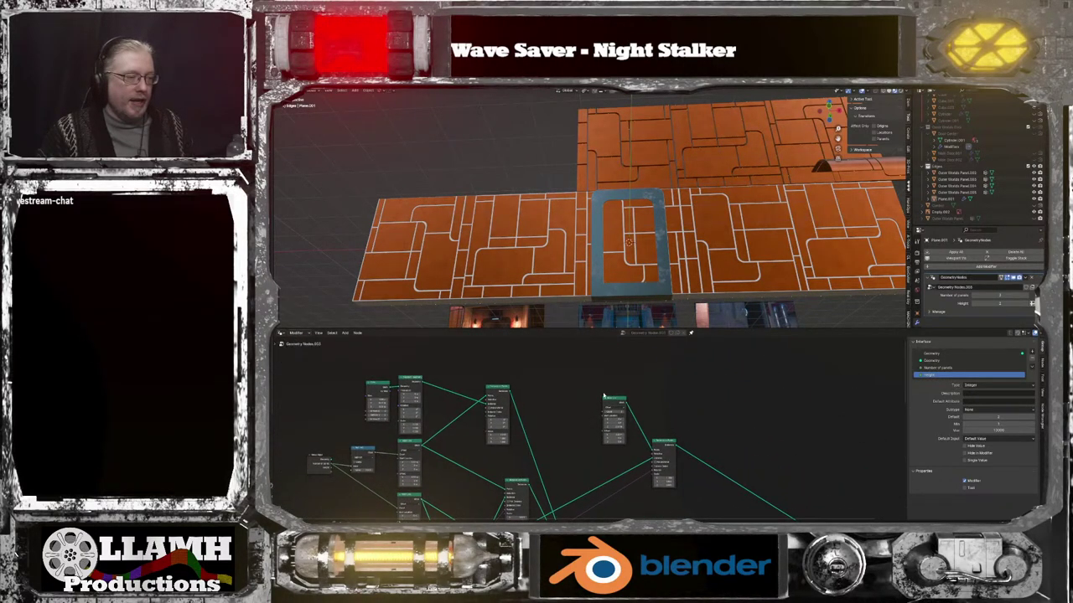
scroll(725, 288, "down", 2)
mouse_move(725, 272)
middle_mouse_down()
mouse_move(732, 287)
mouse_move(736, 274)
middle_mouse_up()
middle_click_drag(621, 494, 623, 337)
middle_click_drag(734, 424, 637, 467)
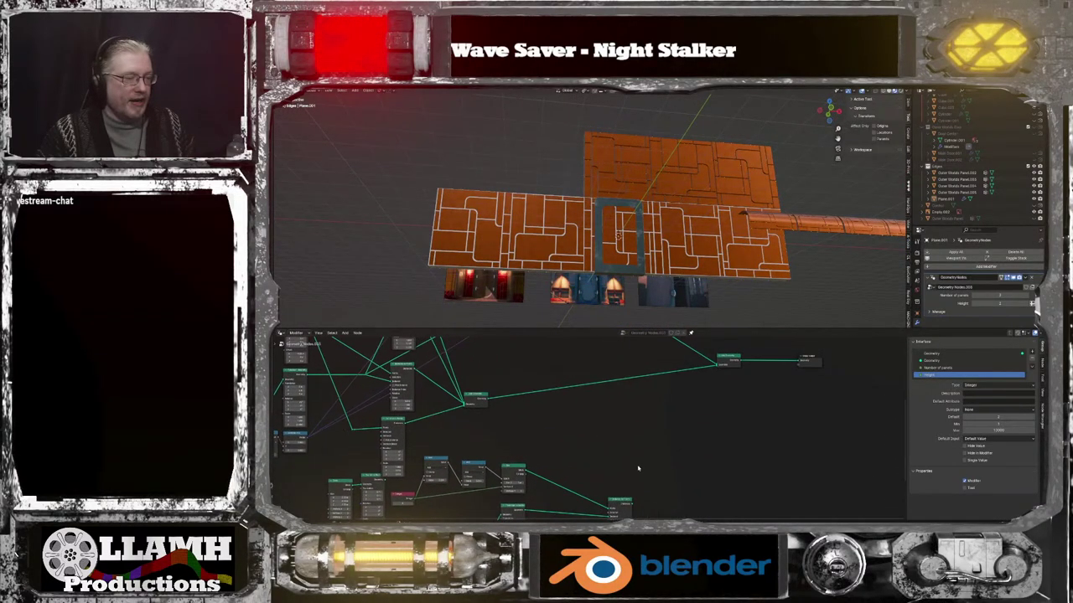
left_click_drag(633, 505, 800, 362)
Disconnect the Grid node's Size X and Vertices X inputs again and set Size X to 3.33 m
middle_click_drag(632, 441, 757, 378)
scroll(594, 423, "up", 4)
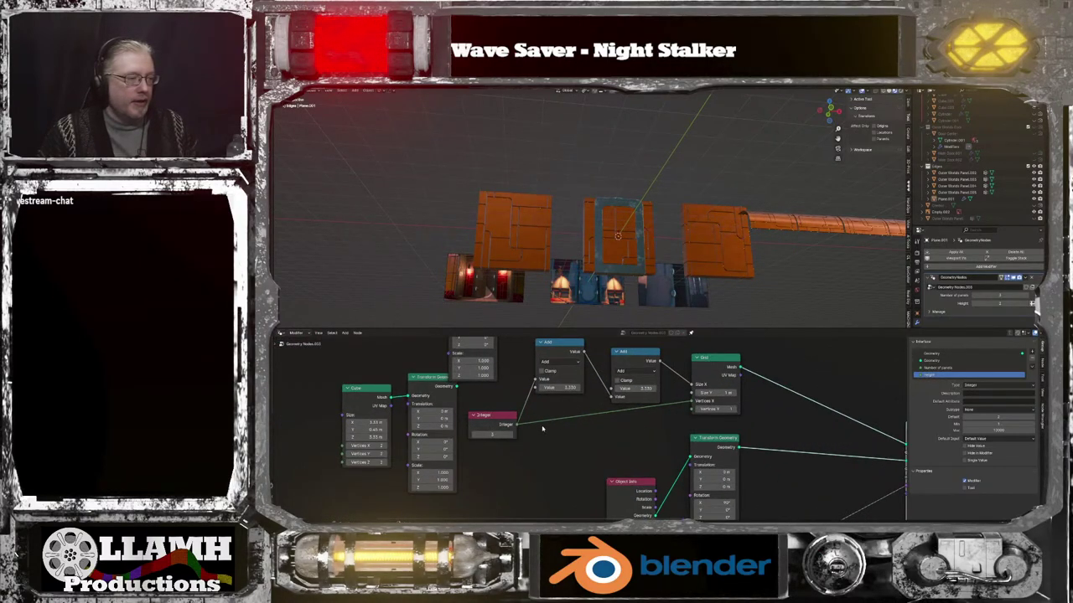
left_click_drag(692, 402, 653, 419)
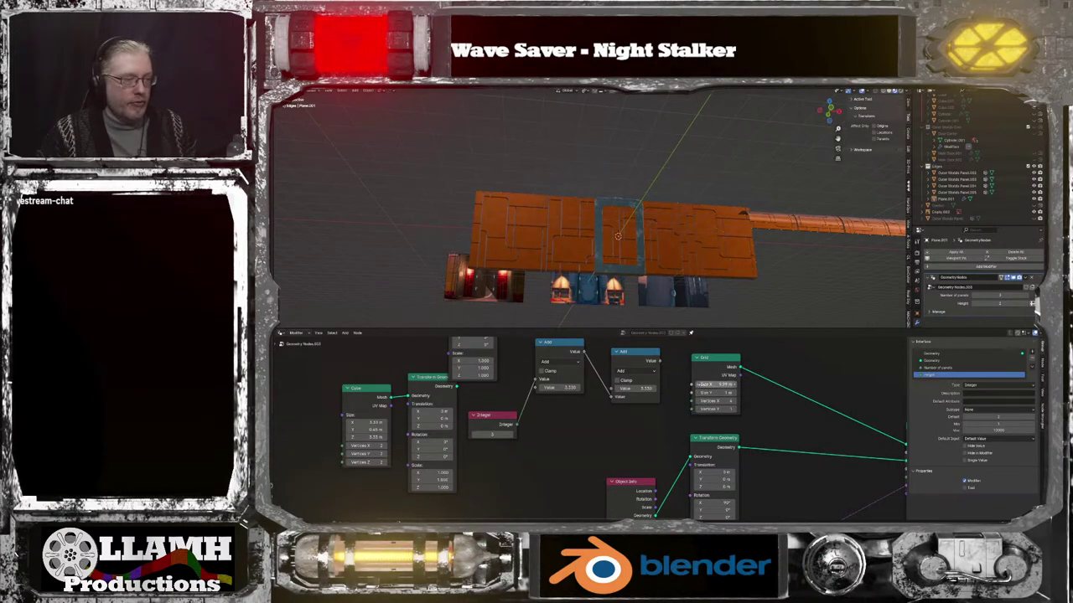
left_click_drag(702, 384, 698, 385)
left_click(699, 384)
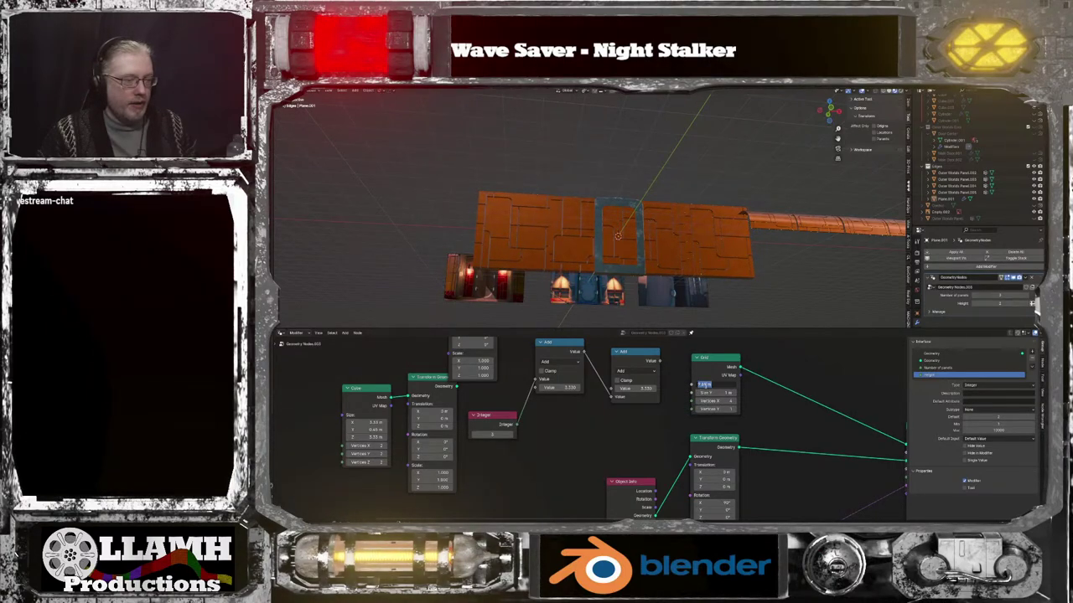
key("Return")
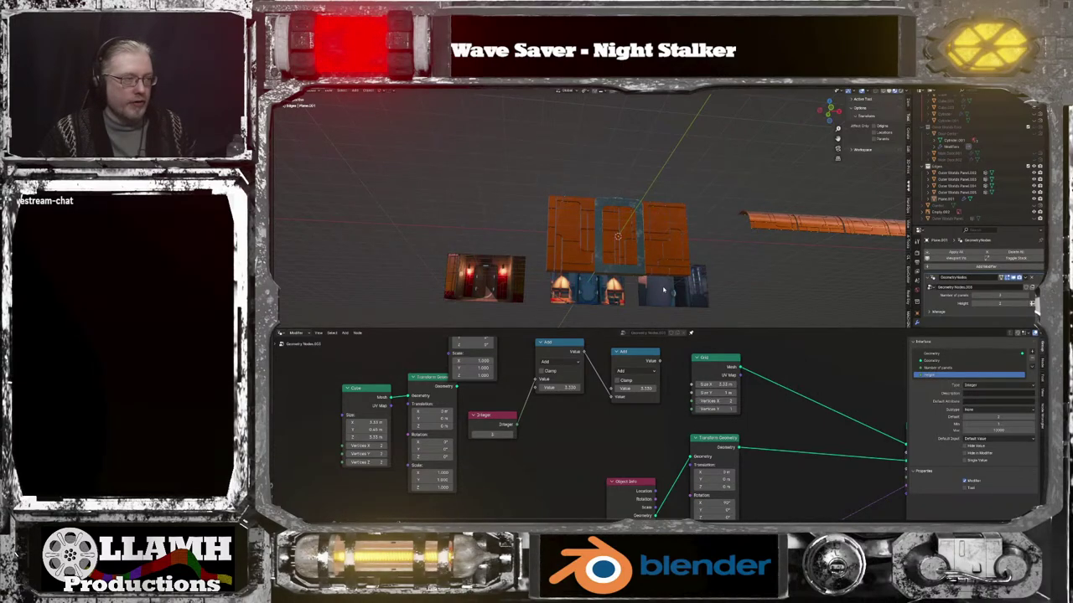
Inspect the panels up close and raise the Grid node's Vertices X by one
scroll(663, 290, "up", 2)
mouse_move(663, 290)
middle_mouse_down()
mouse_move(640, 304)
mouse_move(658, 296)
middle_mouse_up()
scroll(658, 297, "up", 3)
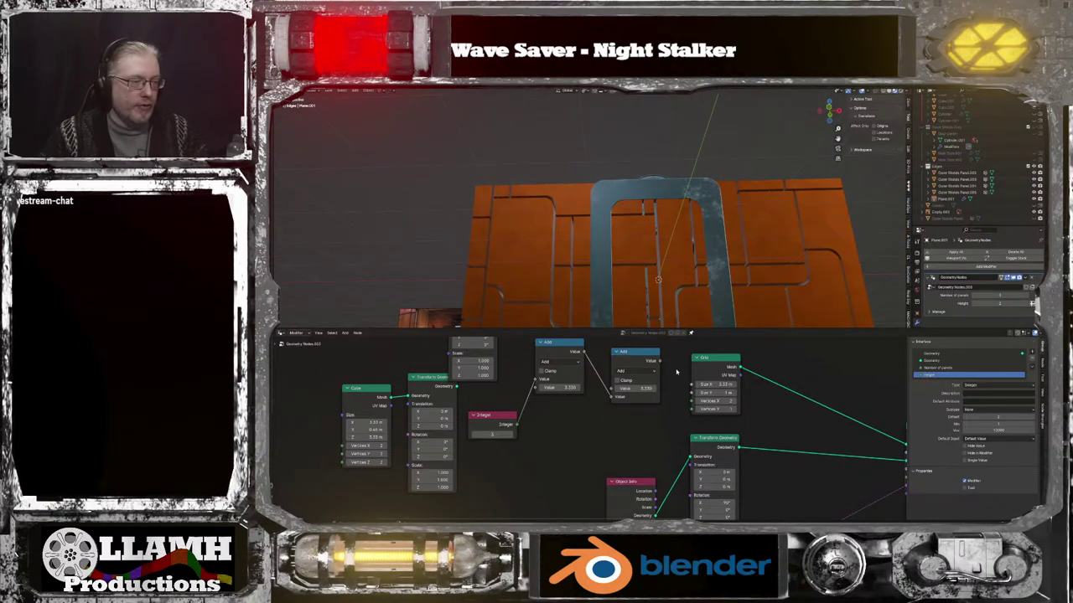
left_click(736, 402)
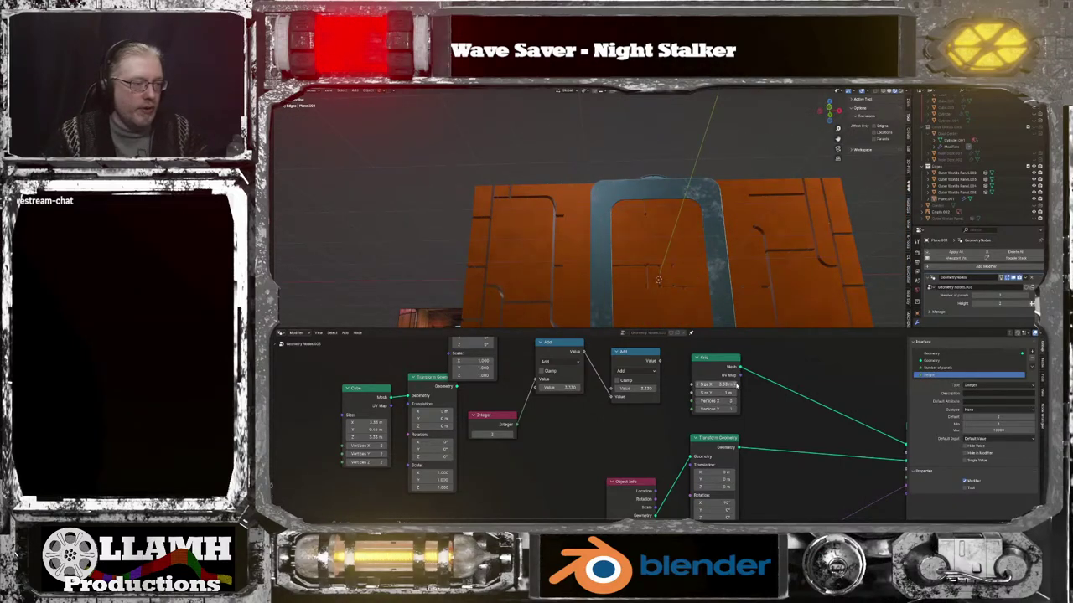
Set the Grid node's Size X to 6.66 m
left_click(726, 385)
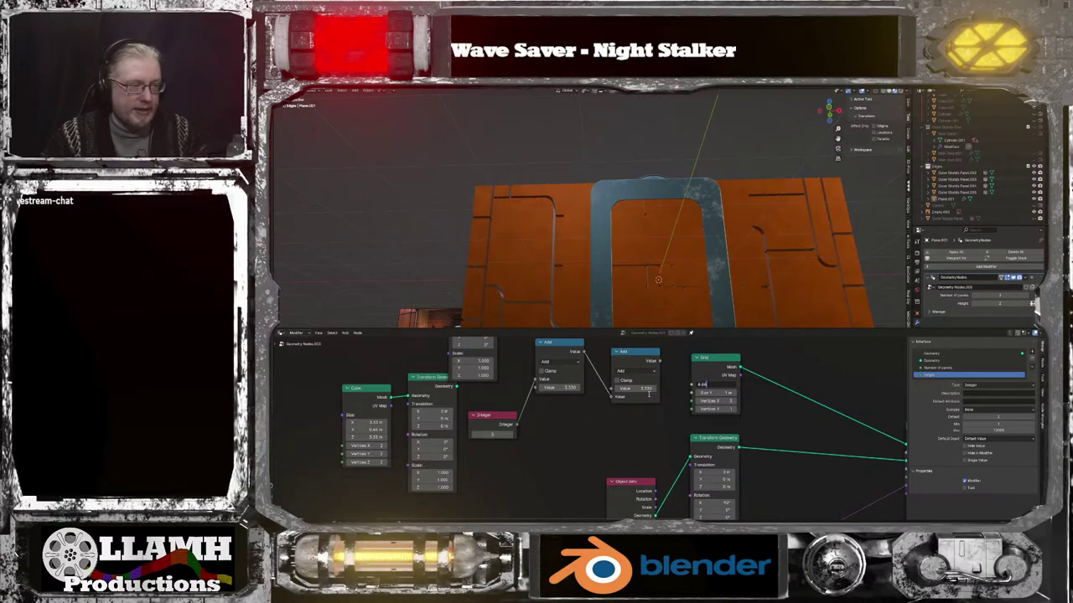
type("6.66")
key("Return")
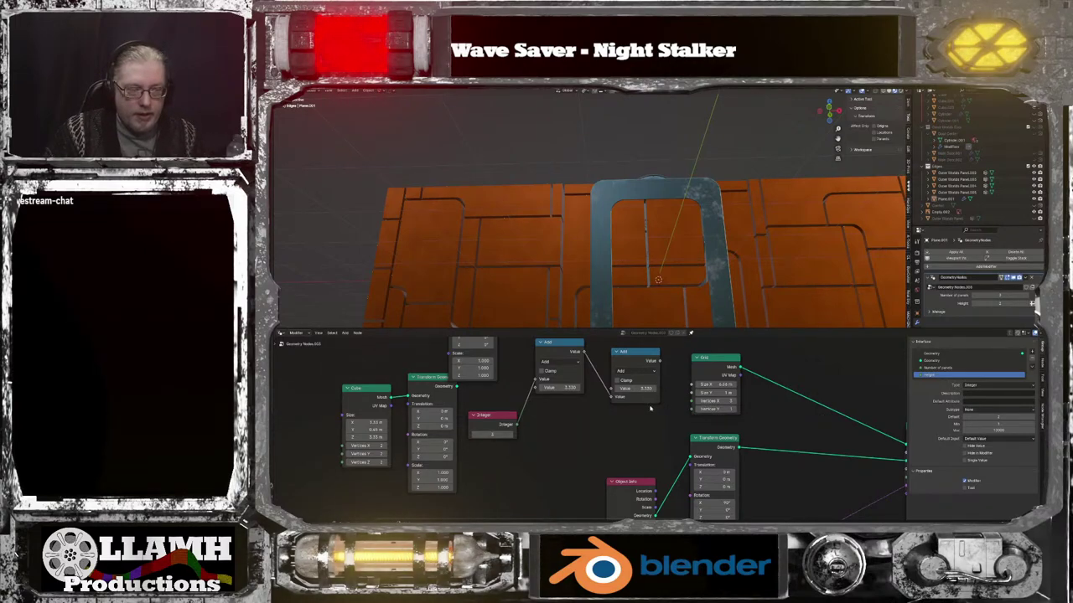
Change the first Add math node, fed by the Integer, to Greater Than with a threshold of 2
left_click(558, 361)
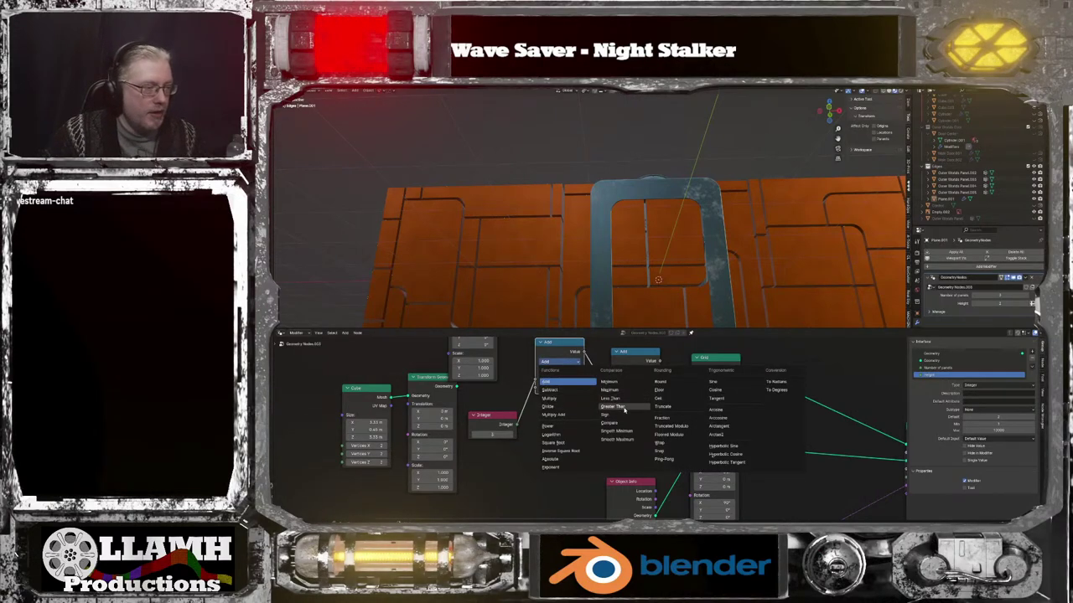
left_click(616, 407)
left_click(567, 388)
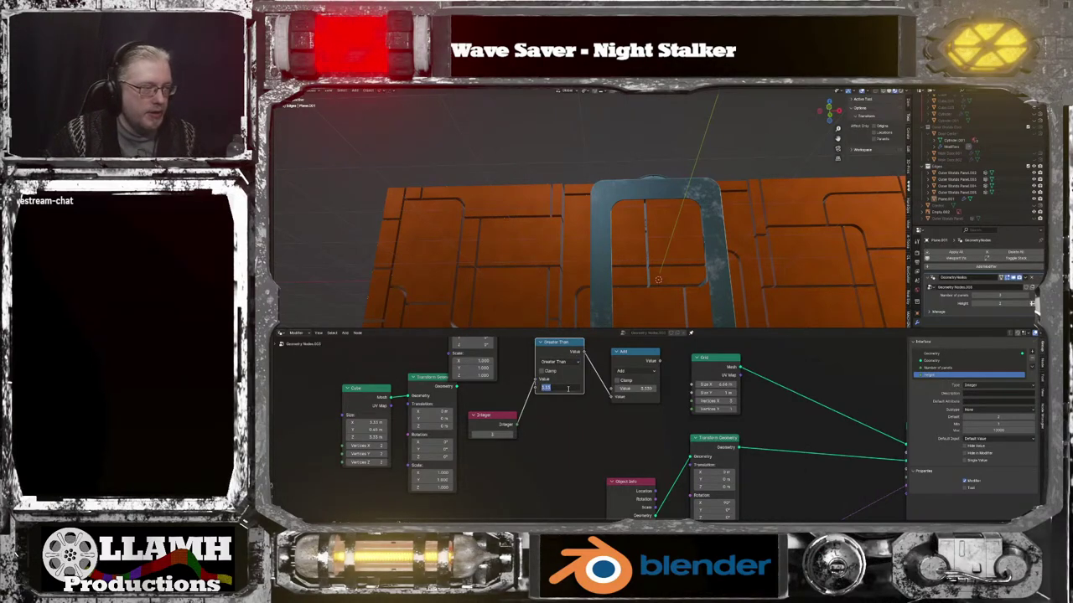
type("2")
key("Return")
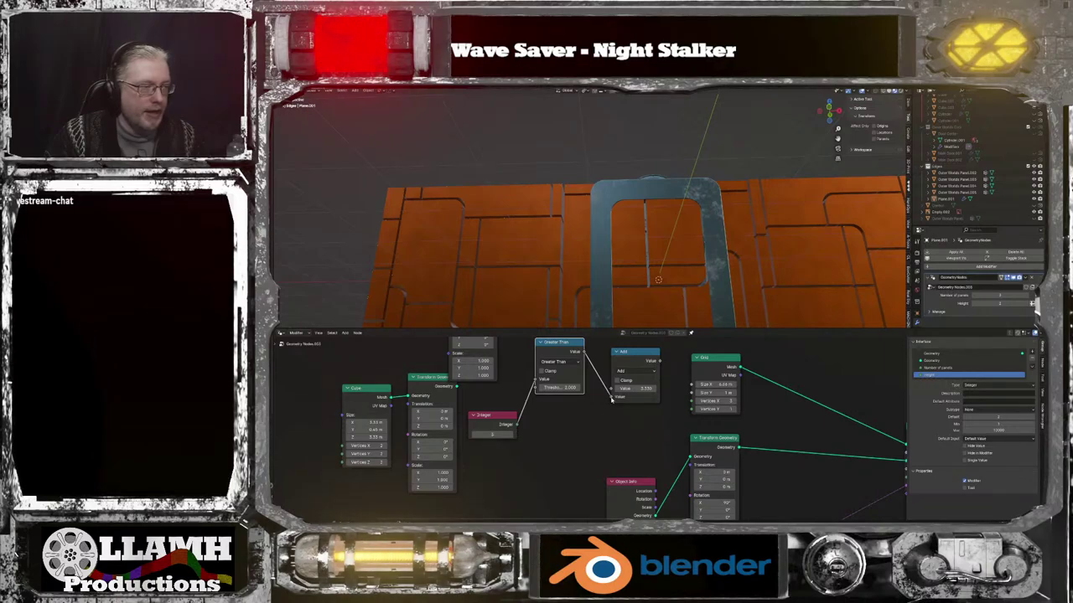
Replace the Greater Than link into the remaining Add node with one from the Integer, and place that Add lower
mouse_move(613, 400)
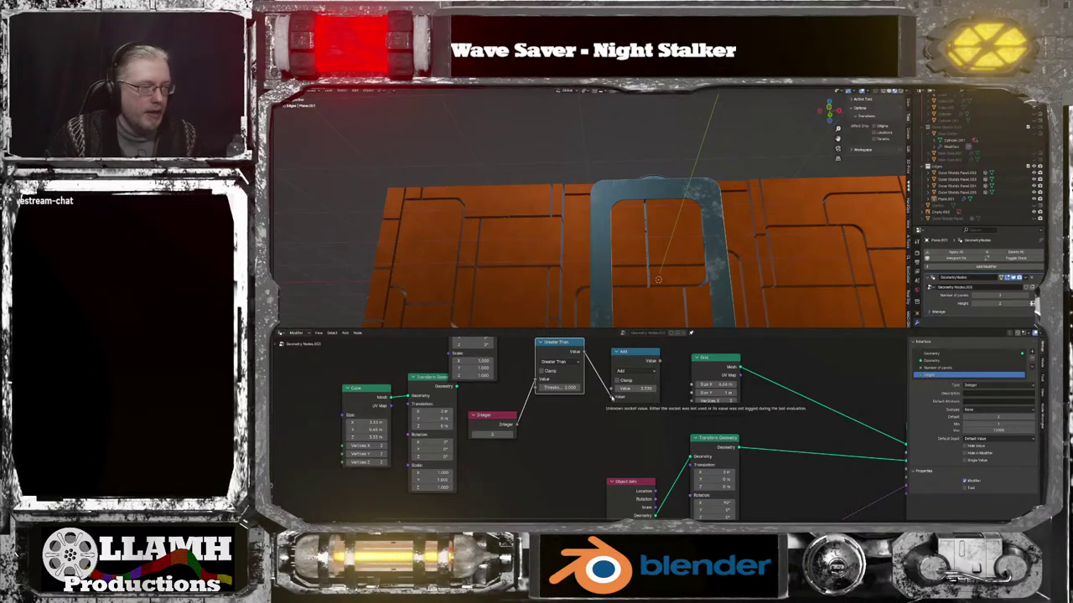
left_click_drag(612, 400, 606, 345)
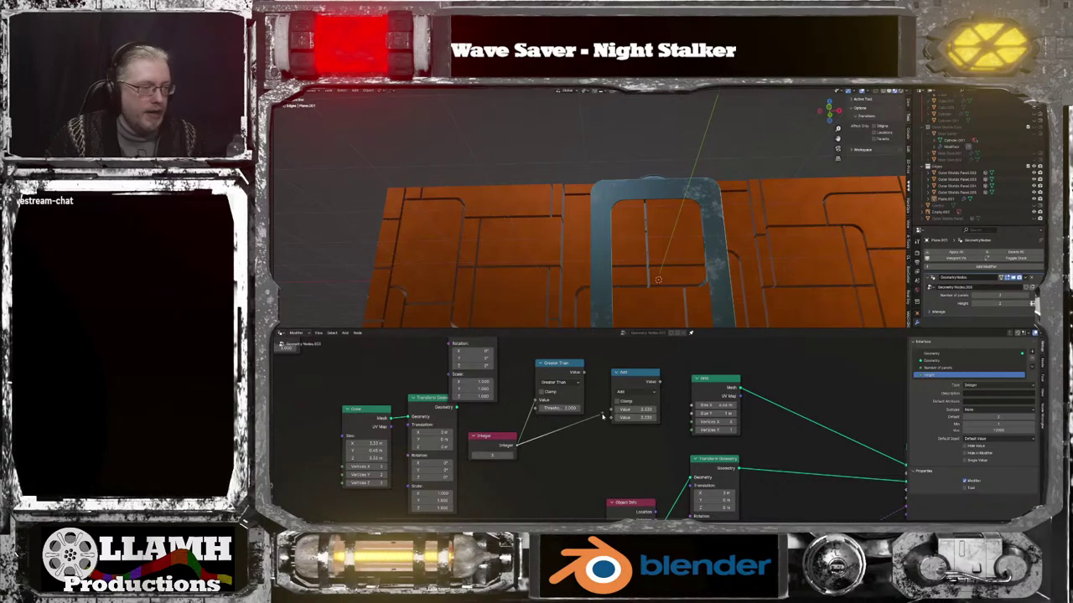
left_click_drag(601, 416, 611, 417)
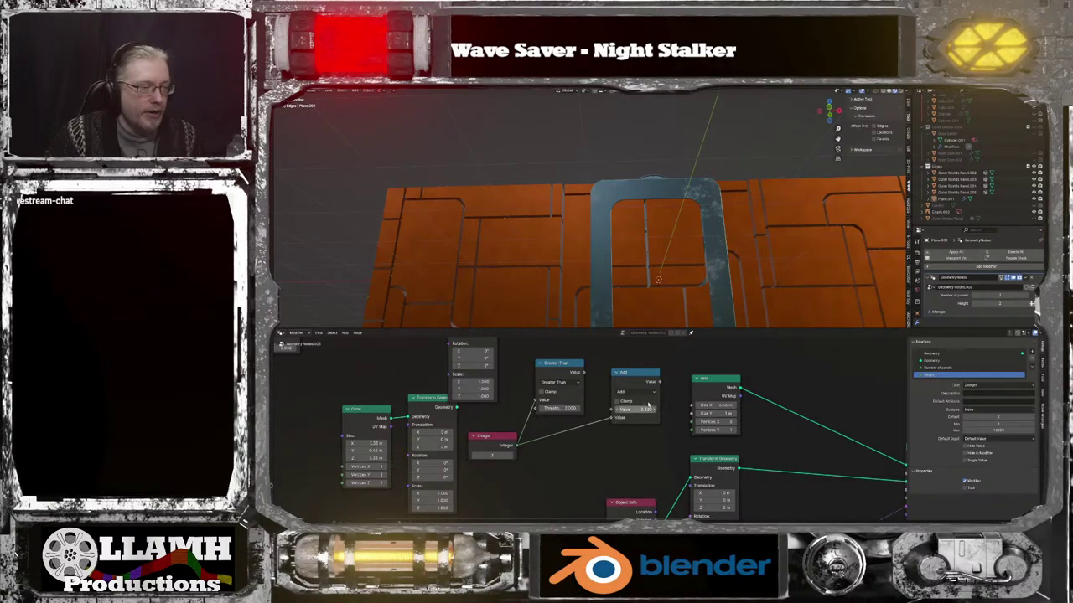
left_click_drag(646, 377, 626, 398)
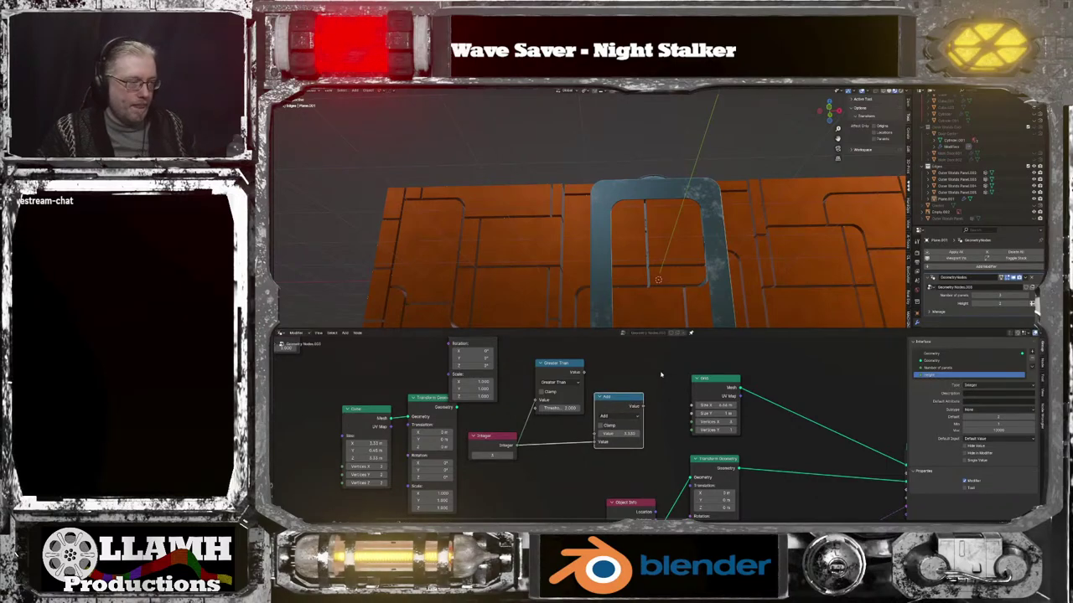
Duplicate the Add node and place the copy above the Grid node, keeping its operation as Add
left_click(620, 404)
key("shift+d")
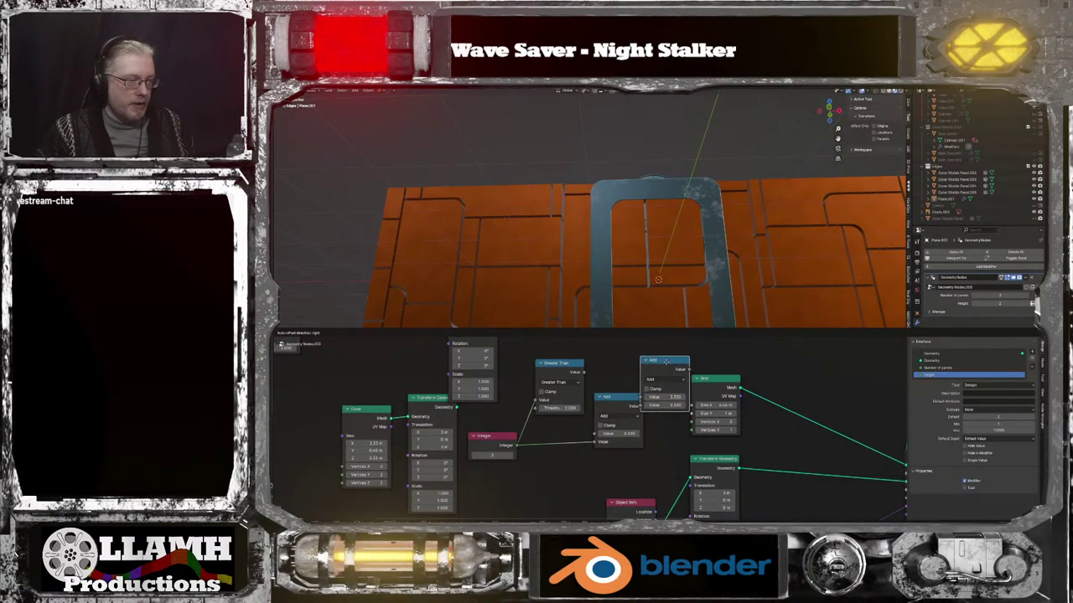
left_click(668, 361)
left_click(668, 367)
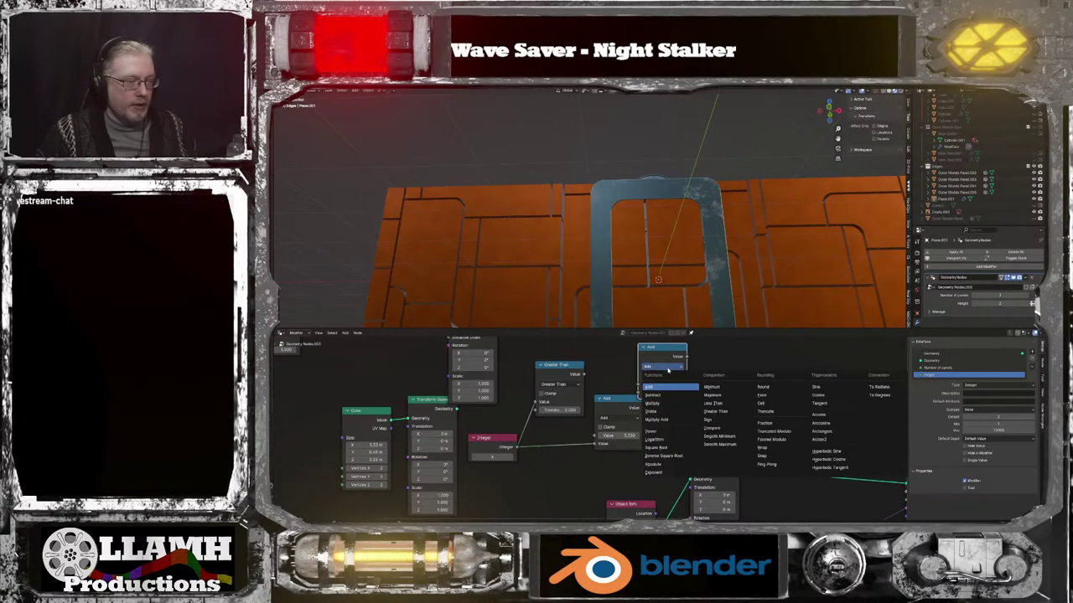
left_click(668, 388)
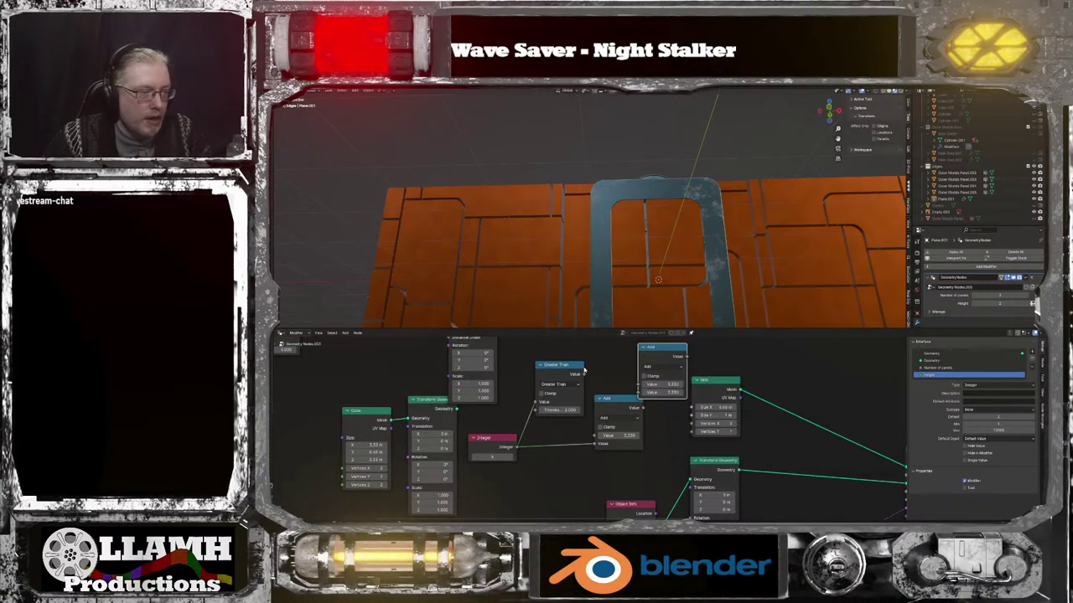
Sum the Greater Than and lower Add results in the new Add to drive the Grid's Size X, and link the Integer to Vertices X
left_click_drag(584, 373, 602, 425)
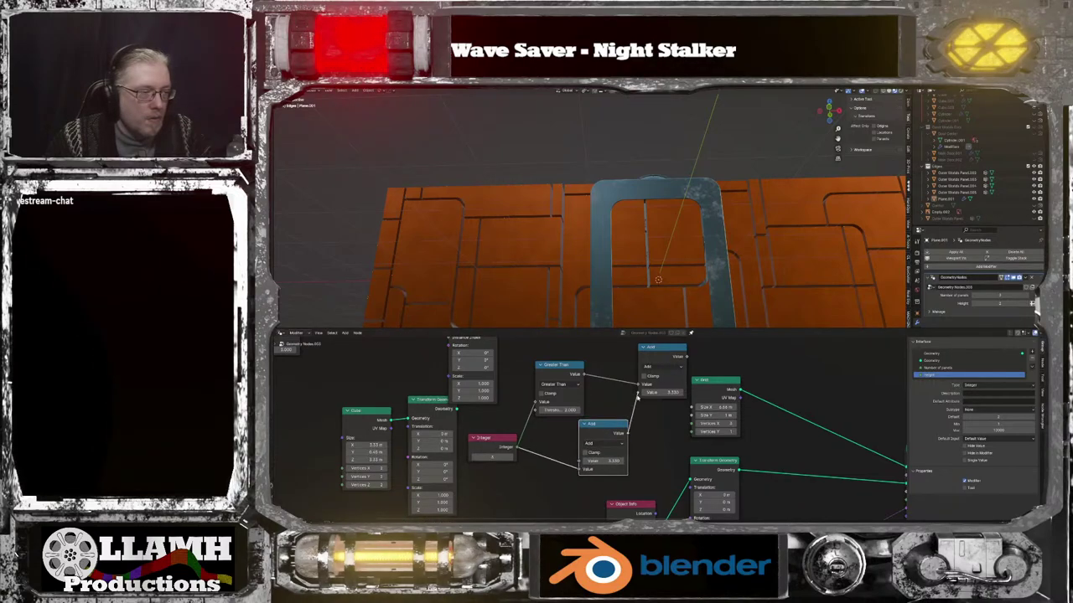
left_click_drag(637, 399, 639, 393)
left_click(685, 359)
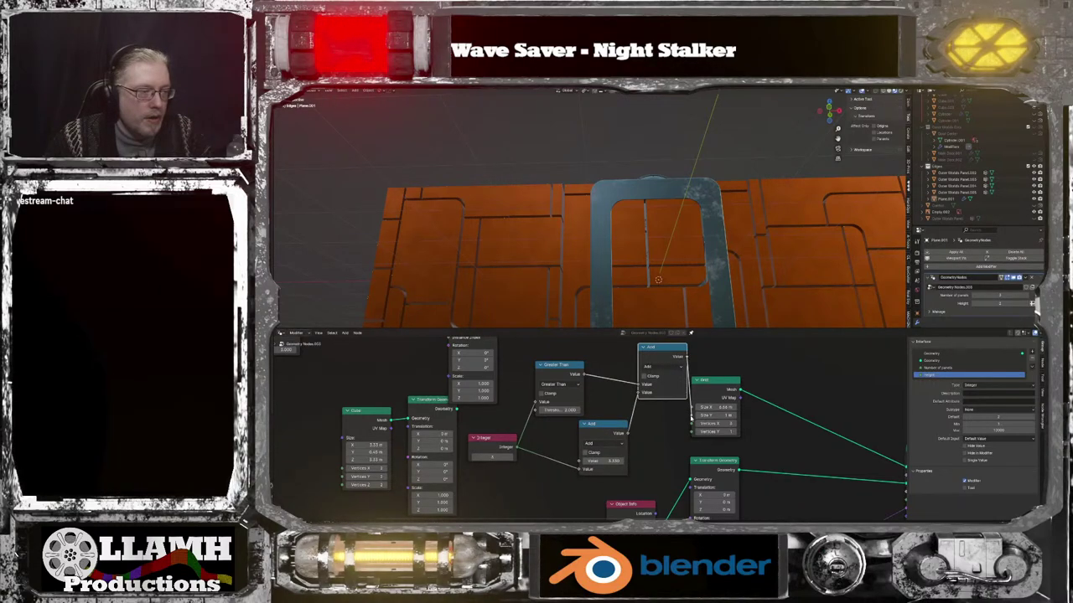
left_click_drag(692, 416, 692, 408)
left_click_drag(518, 448, 693, 423)
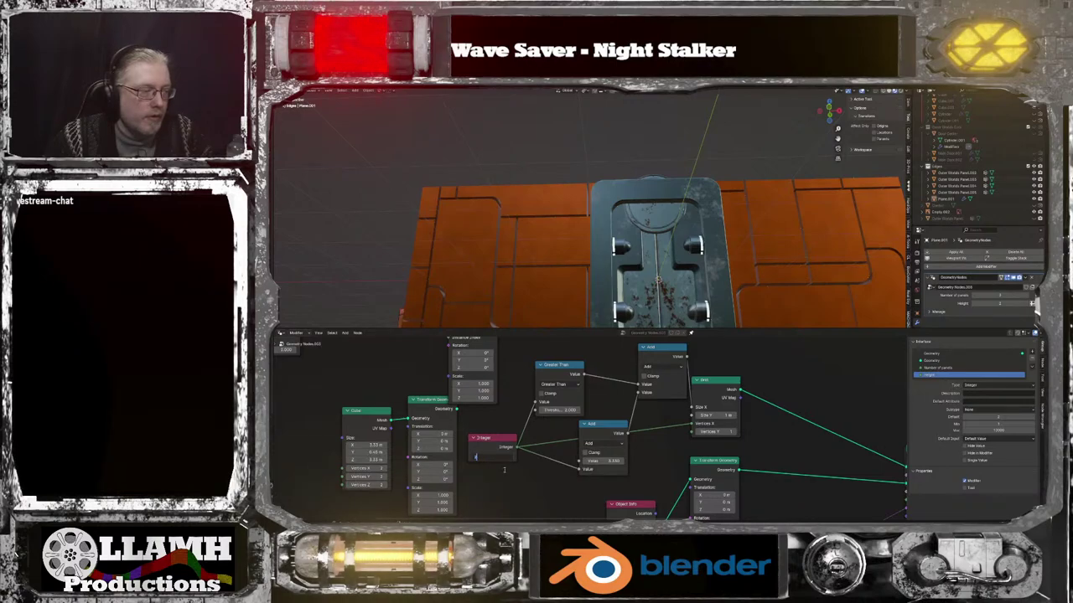
Vary the Integer between 1 and 4 to check the panel spacing, and leave it at 2
left_click(505, 470)
left_click(510, 458)
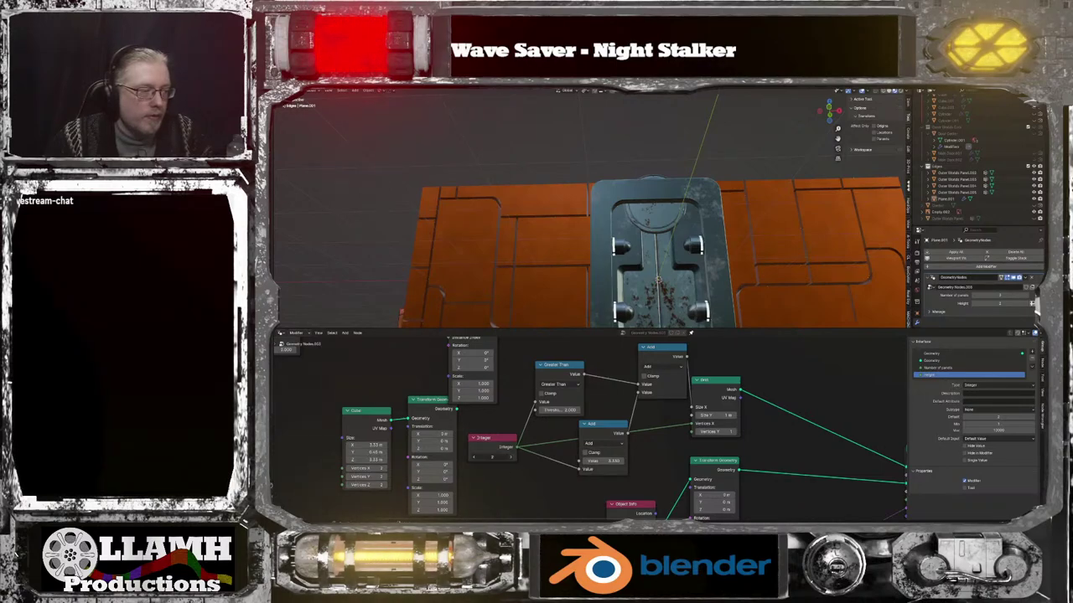
left_click(510, 458)
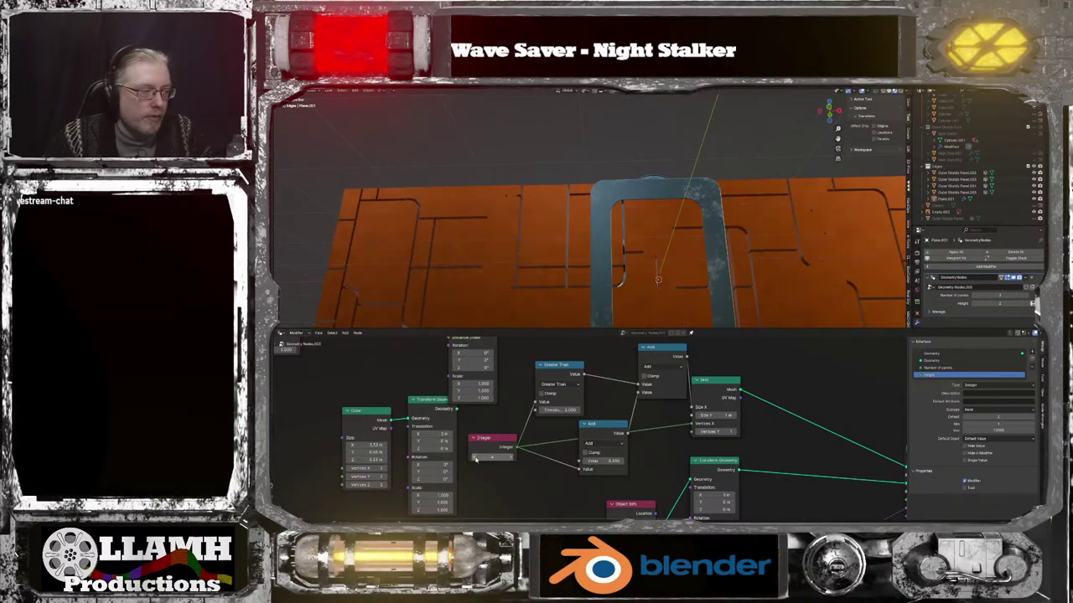
left_click(476, 458)
left_click(476, 459)
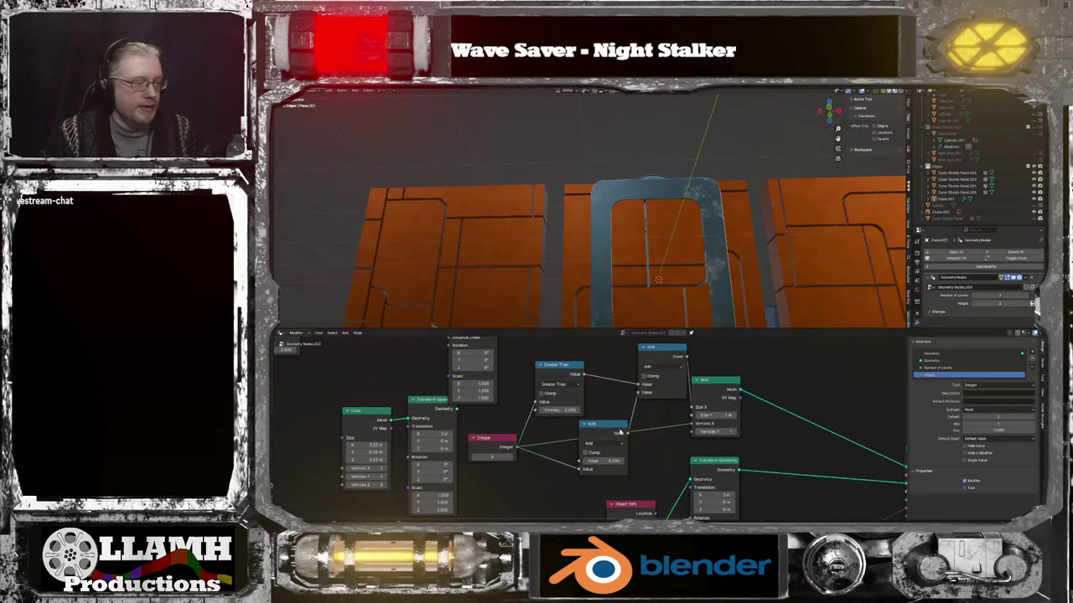
left_click(474, 459)
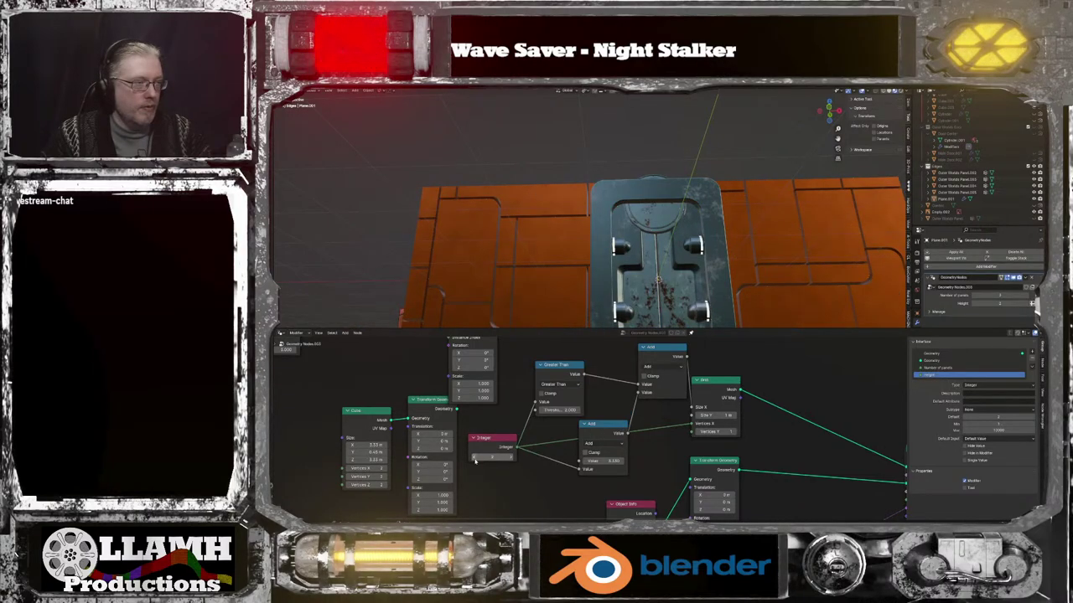
left_click(475, 459)
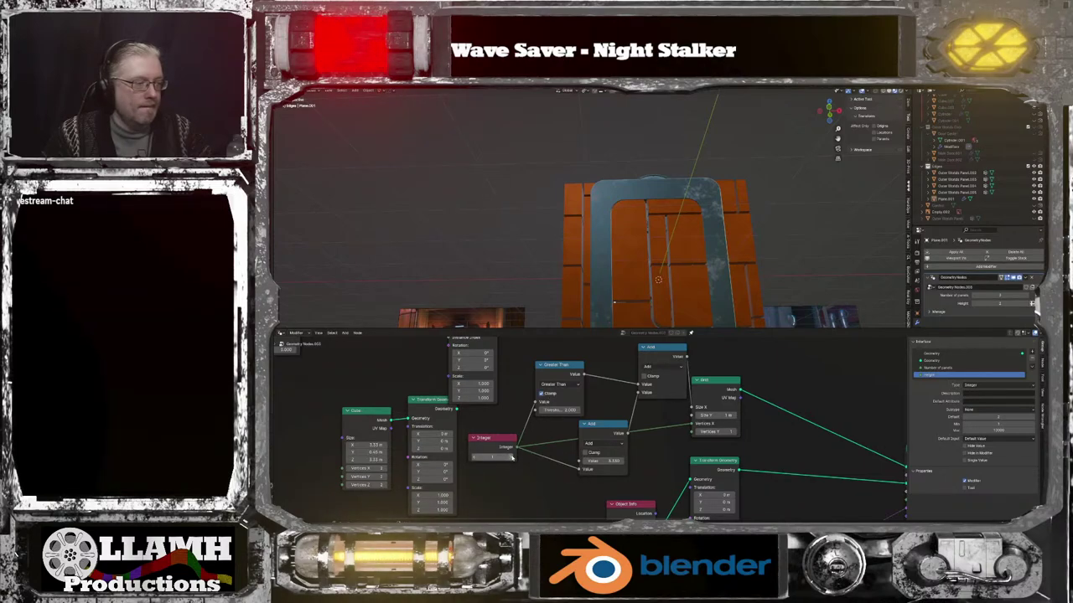
left_click(511, 457)
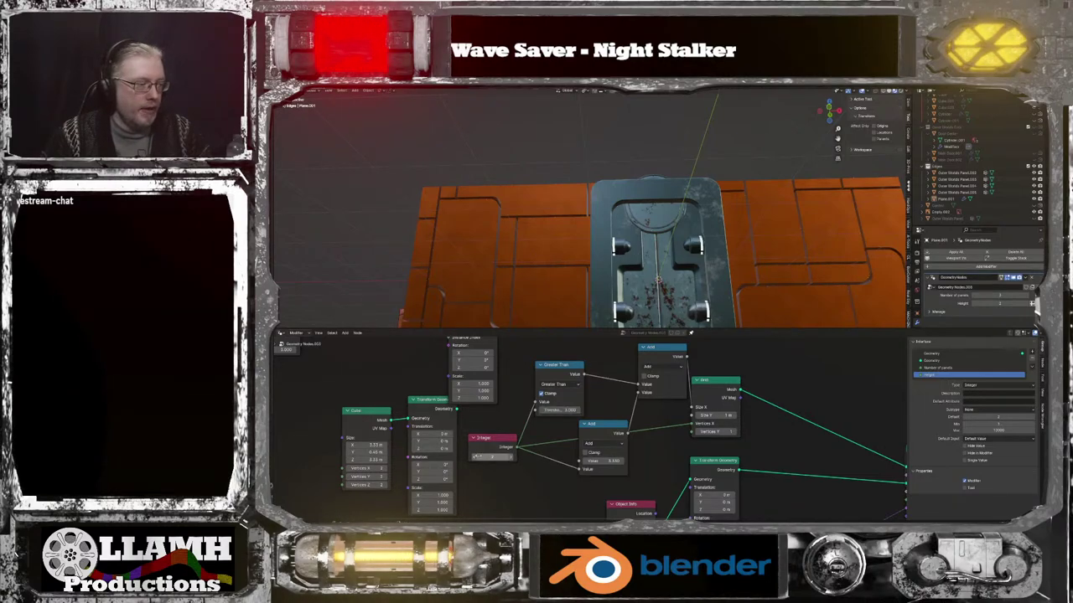
left_click(475, 456)
left_click(509, 457)
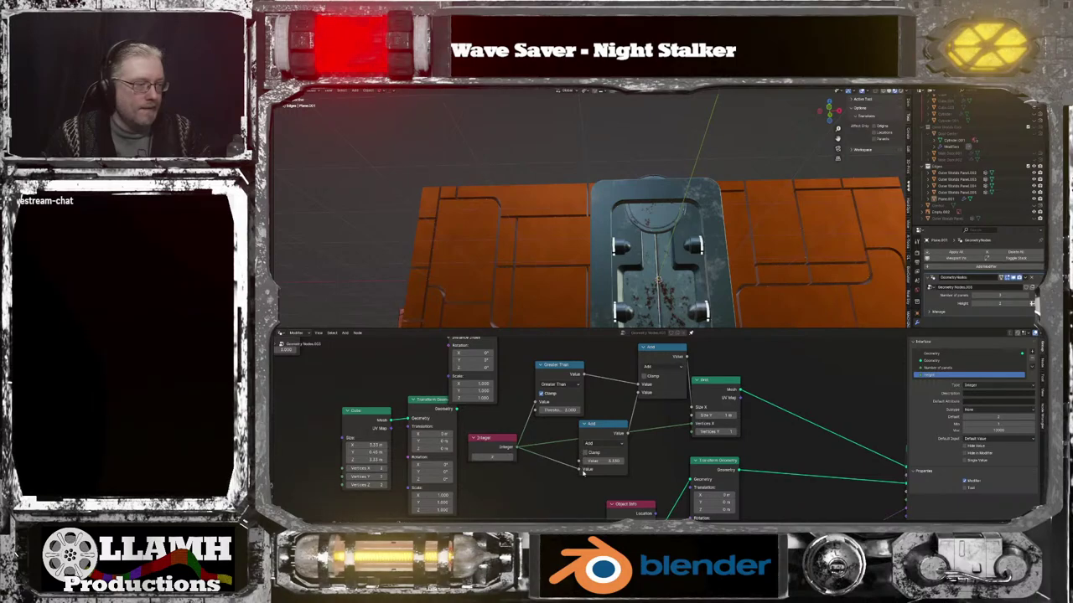
Disconnect the lower Add node from the upper Add, enter 1 as its first Value and move the Integer link there
left_click_drag(610, 433, 596, 450)
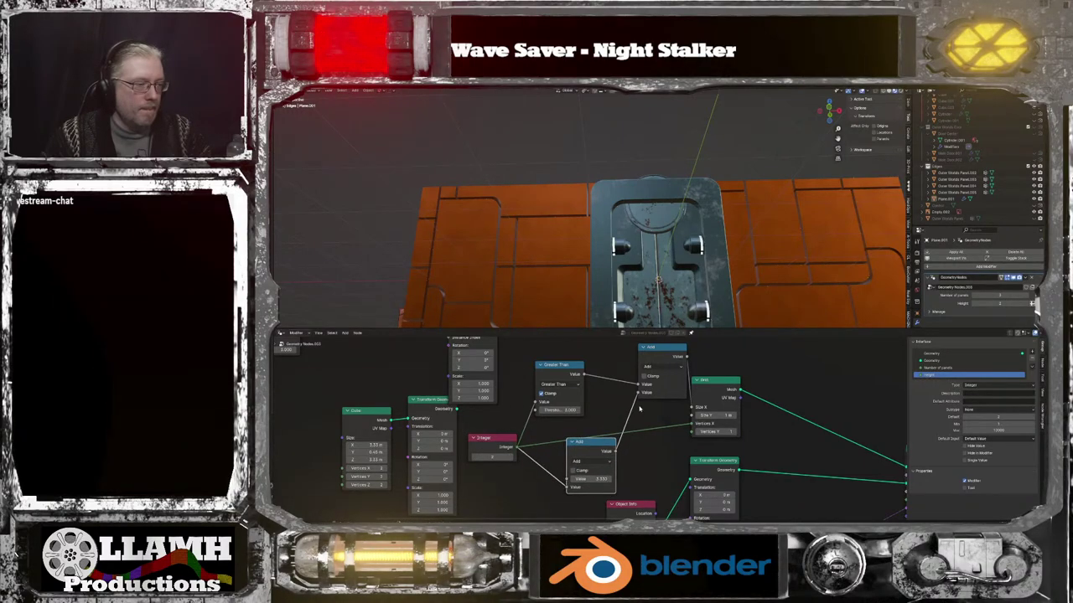
left_click_drag(640, 392, 629, 443)
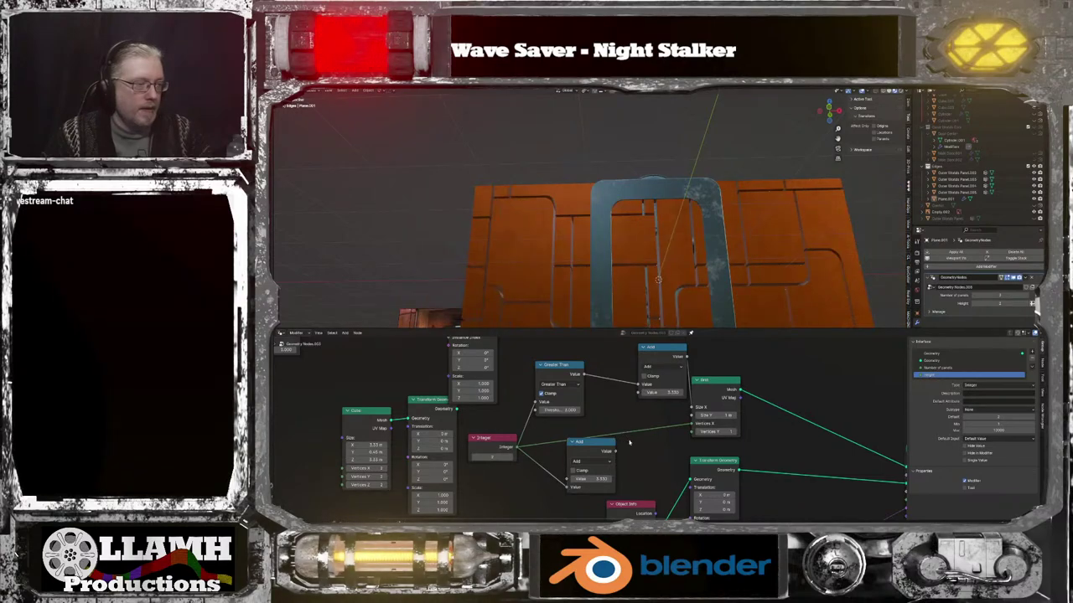
left_click(510, 458)
left_click(509, 458)
left_click(591, 478)
type("1")
key("Return")
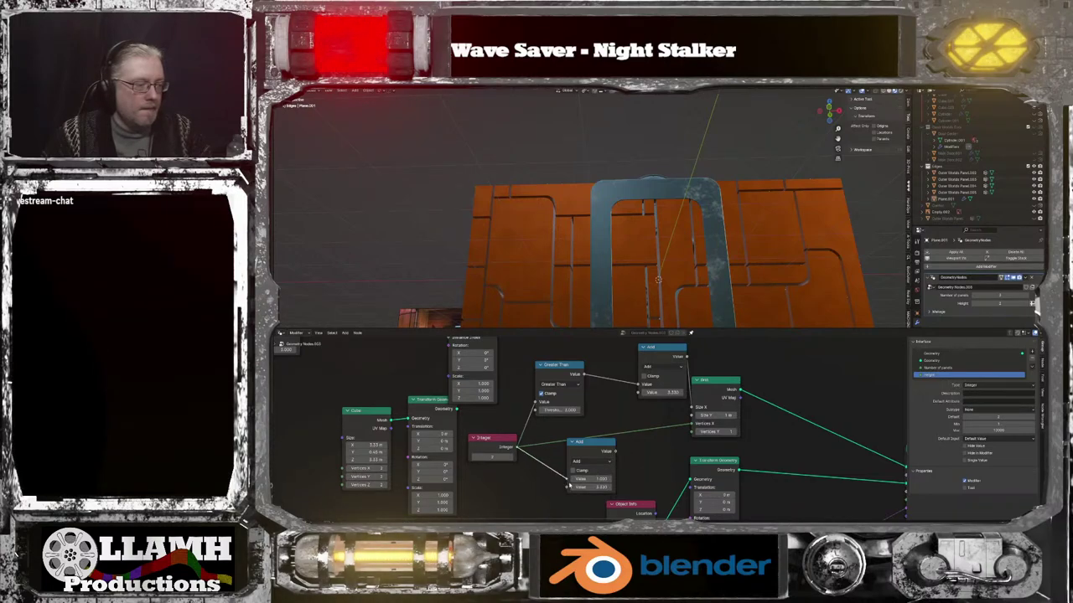
Reconnect the lower Add's result to the upper Add's second Value, and switch the Integer to 1 and back to 2 to check the panels
left_click(618, 449)
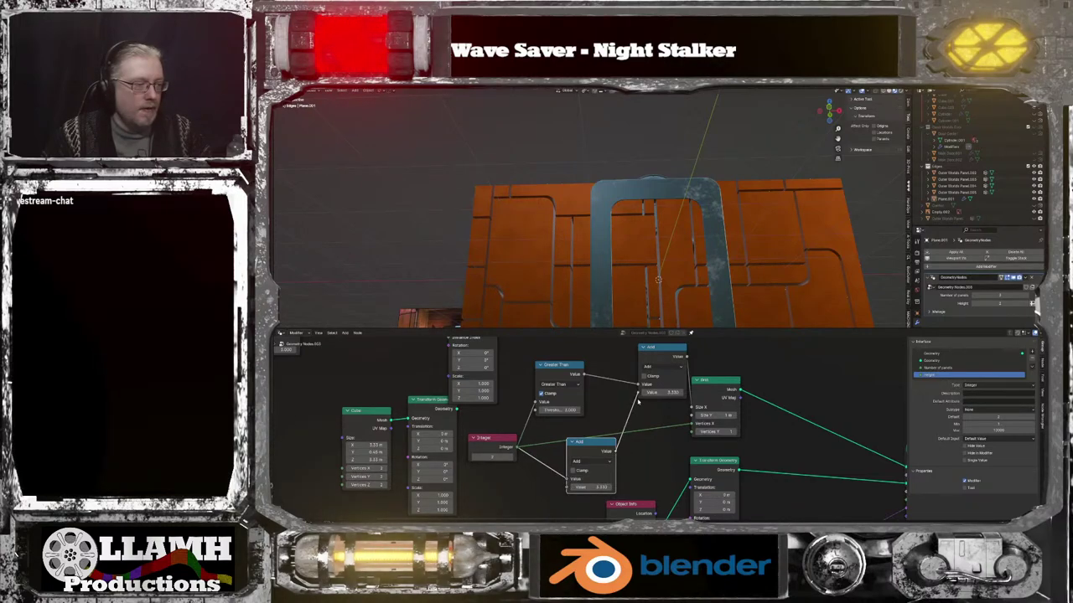
left_click_drag(638, 400, 637, 392)
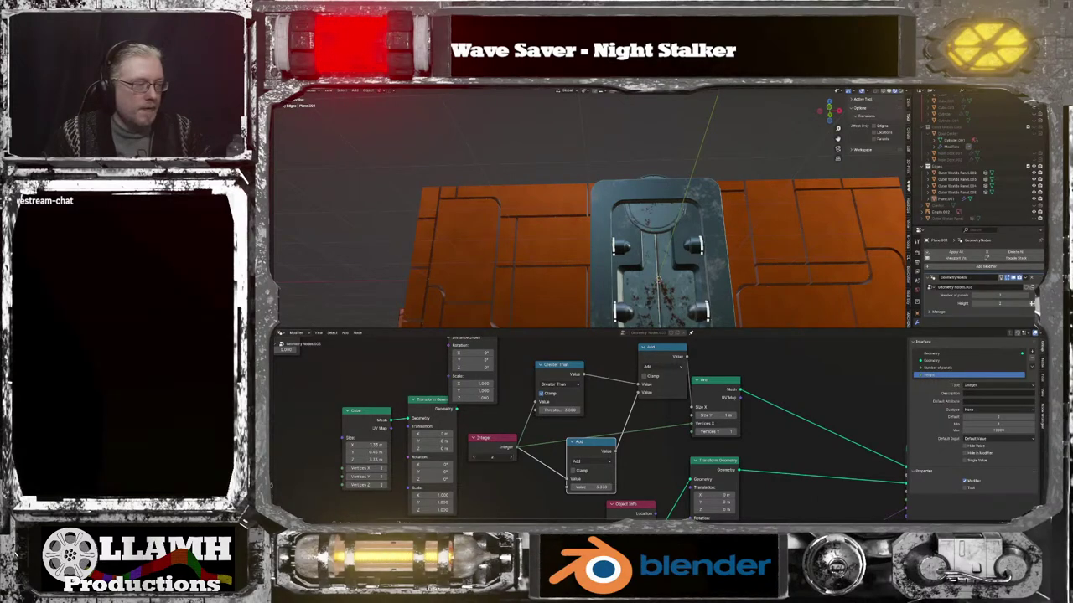
left_click(476, 458)
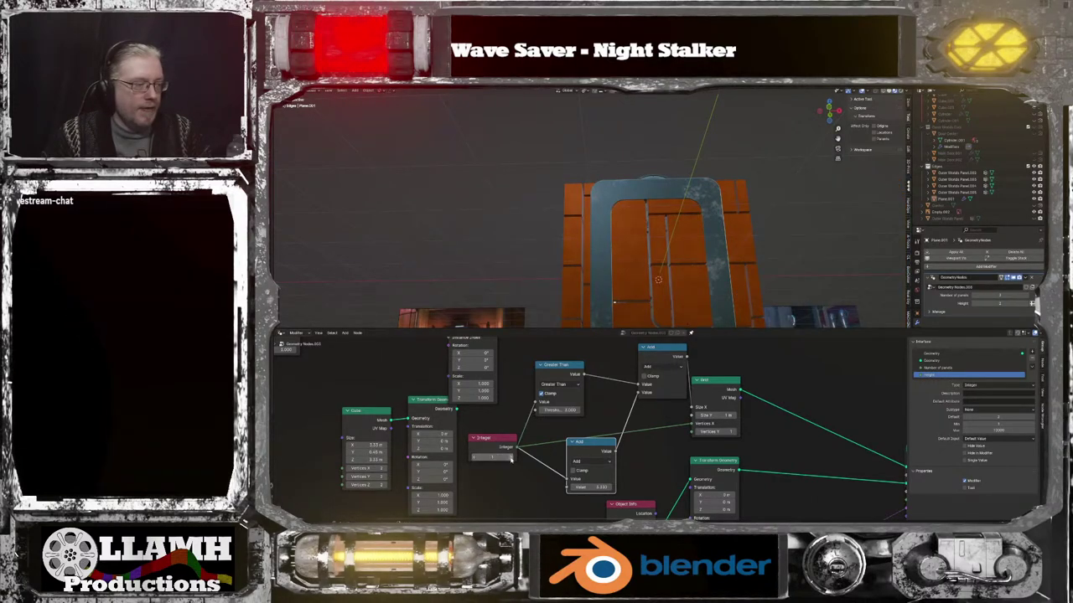
left_click(510, 458)
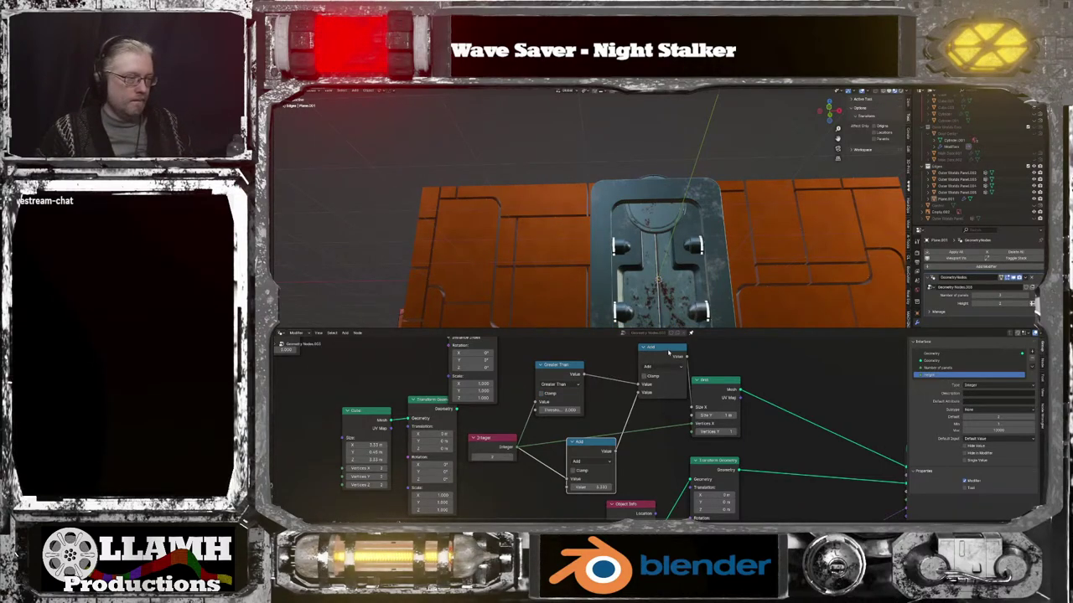
Rearrange the two Add nodes so the chain between the Integer and the Grid is tidy, keeping the upper one's operation as Add
left_click_drag(665, 353, 634, 377)
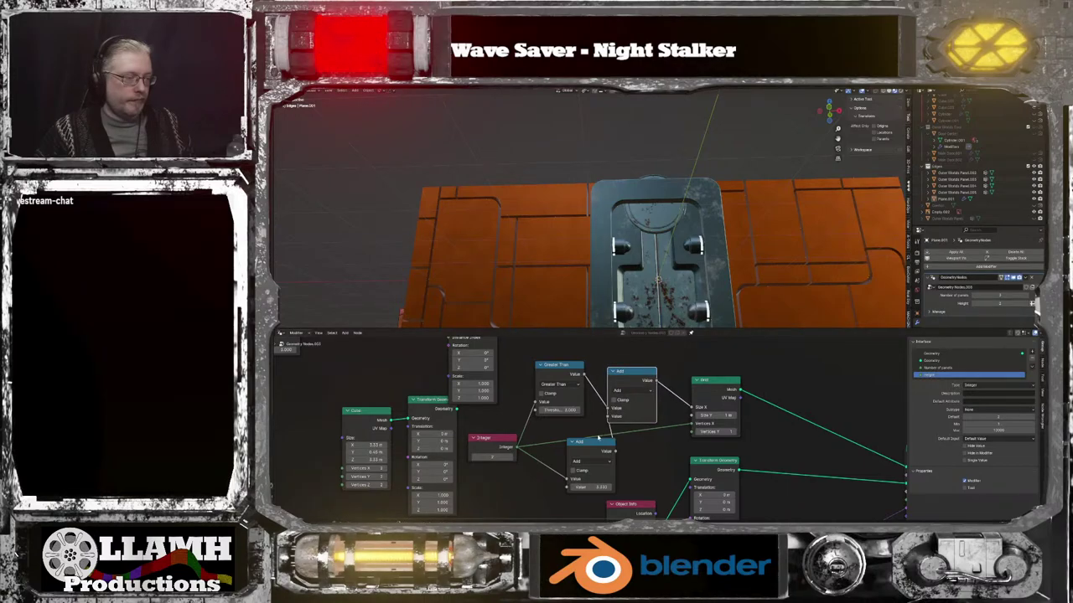
left_click_drag(593, 450, 554, 473)
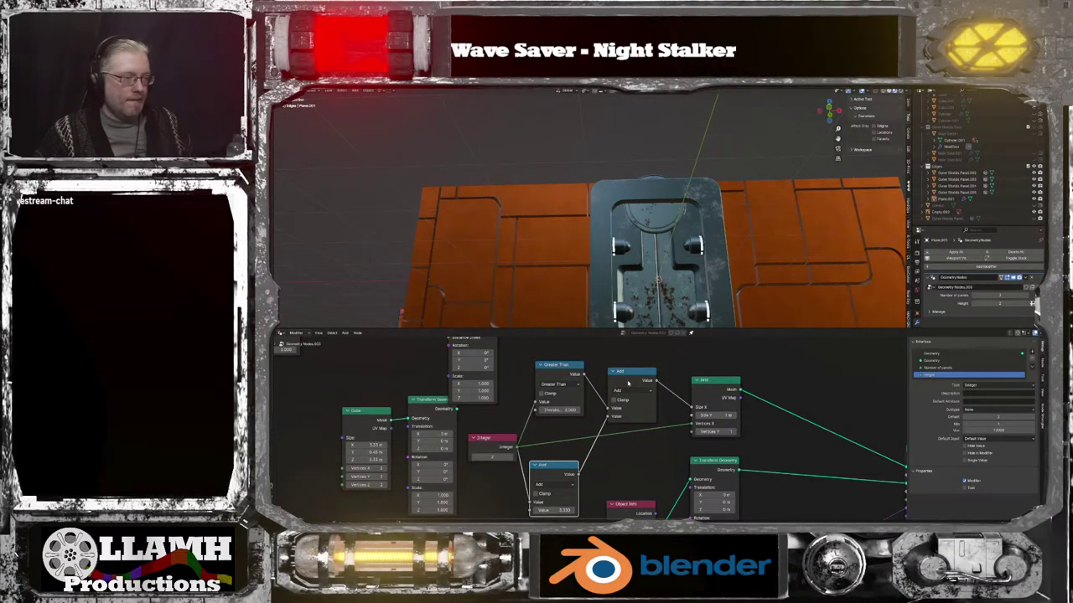
left_click(628, 391)
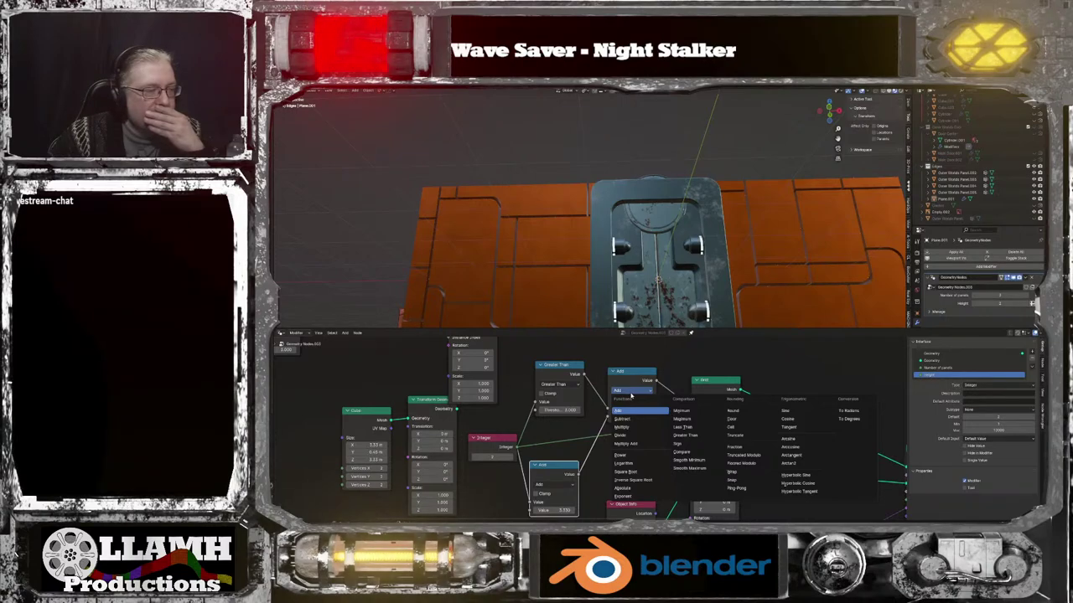
left_click(632, 395)
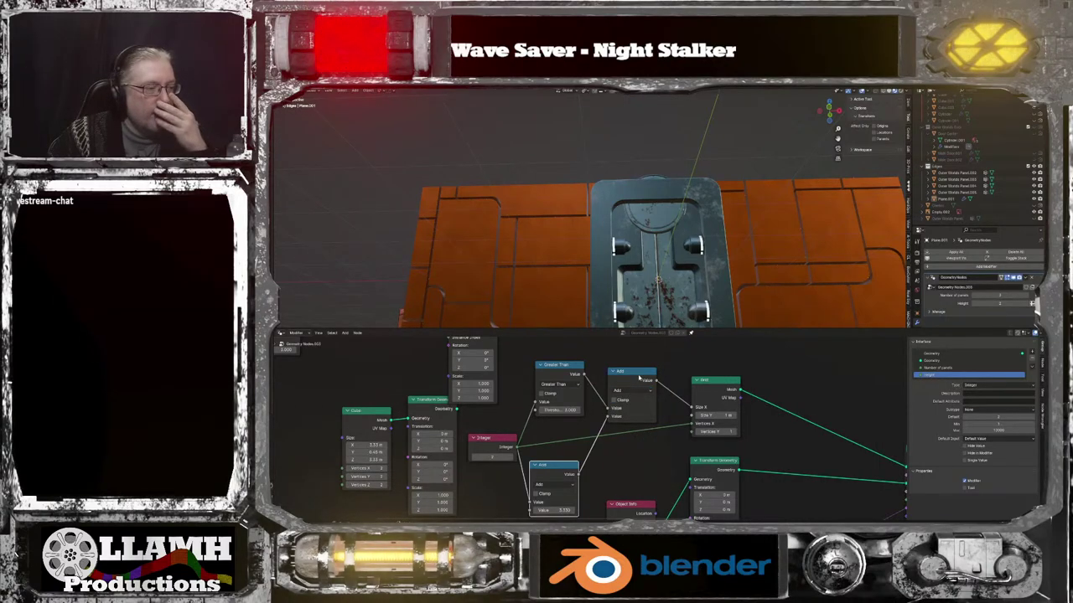
left_click_drag(641, 376, 644, 366)
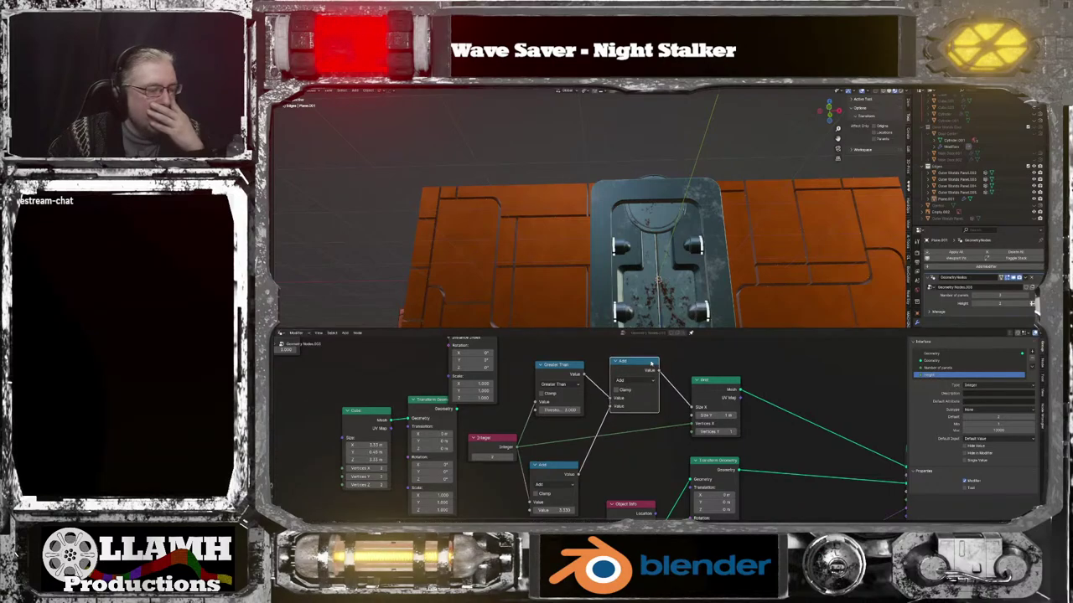
middle_click_drag(694, 354, 680, 375)
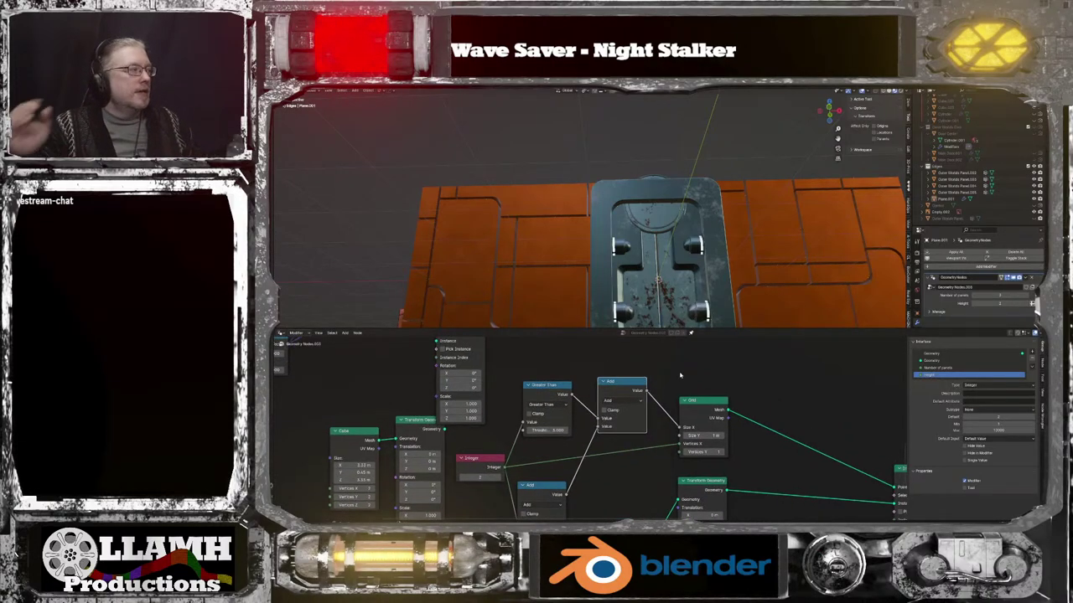
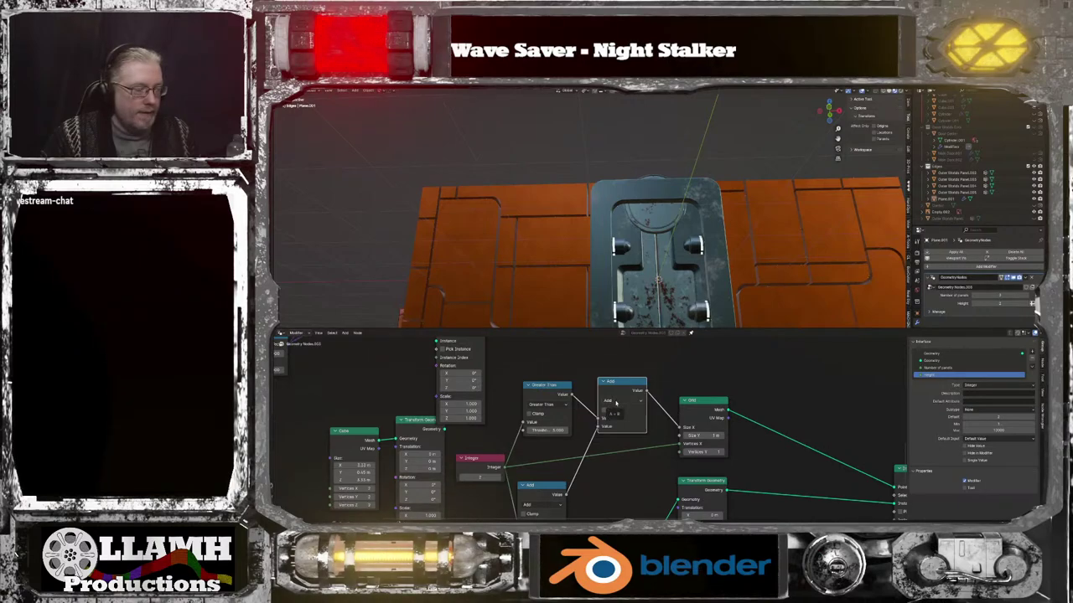
Connect the final Join Geometry node's Geometry output to the Group Output
scroll(616, 403, "down", 2)
middle_click_drag(622, 450, 289, 441)
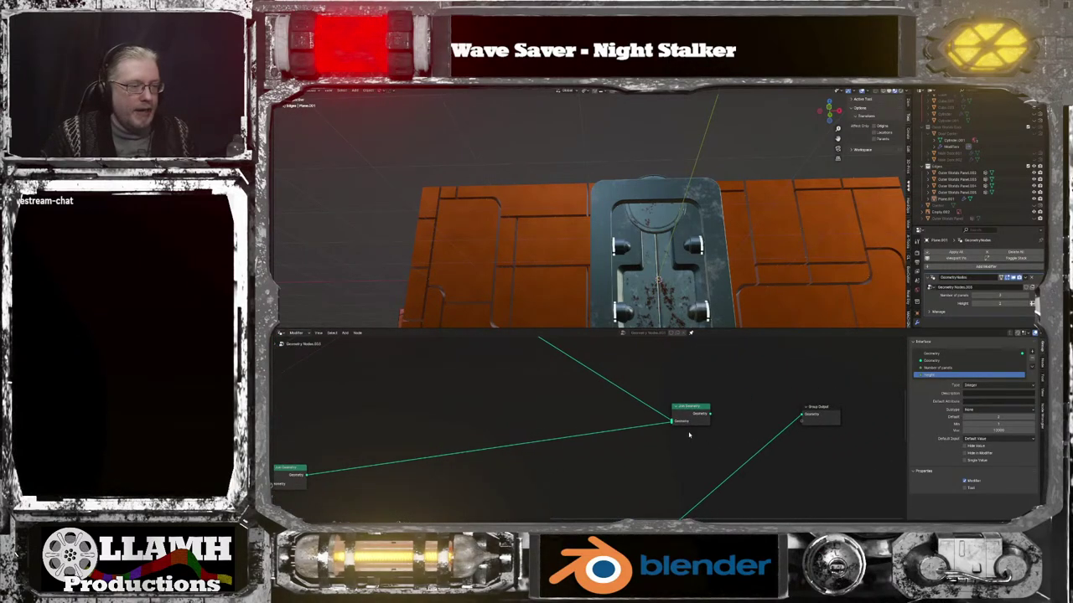
left_click_drag(709, 415, 728, 414)
left_click_drag(802, 417, 804, 415)
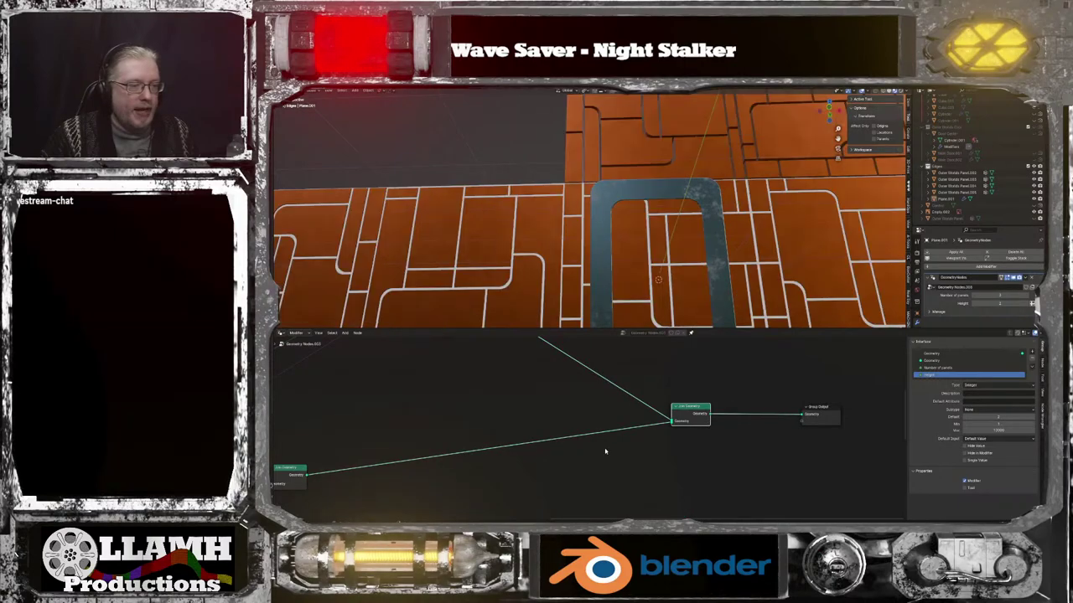
Link the Geometry output of the Join Geometry that combines the panel parts to the Instance input of the final Instance on Points
middle_click_drag(539, 463, 816, 459)
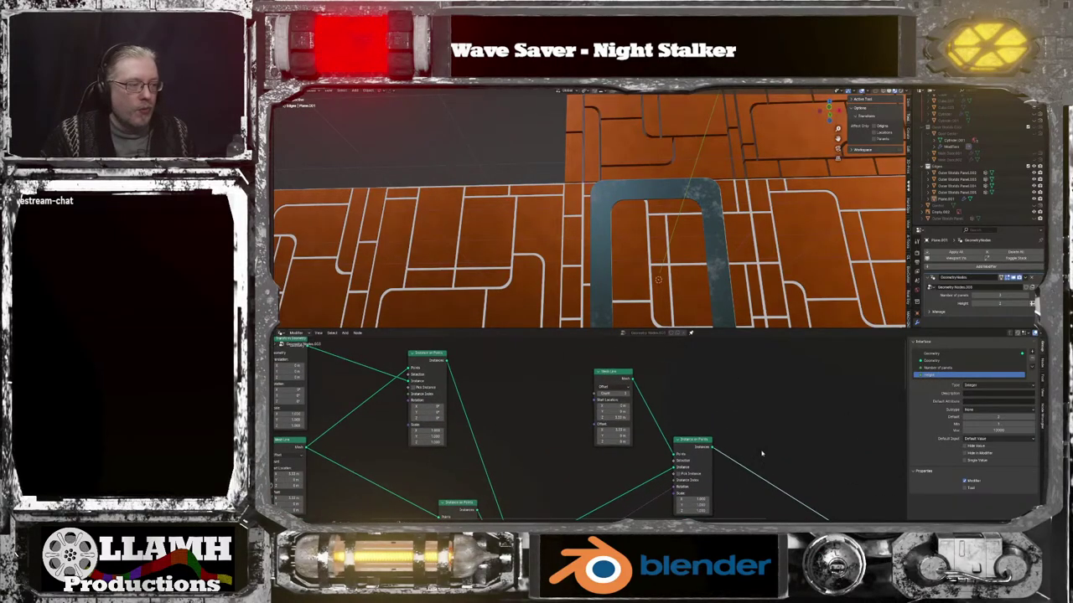
middle_click_drag(630, 414, 666, 346)
scroll(646, 364, "down", 5)
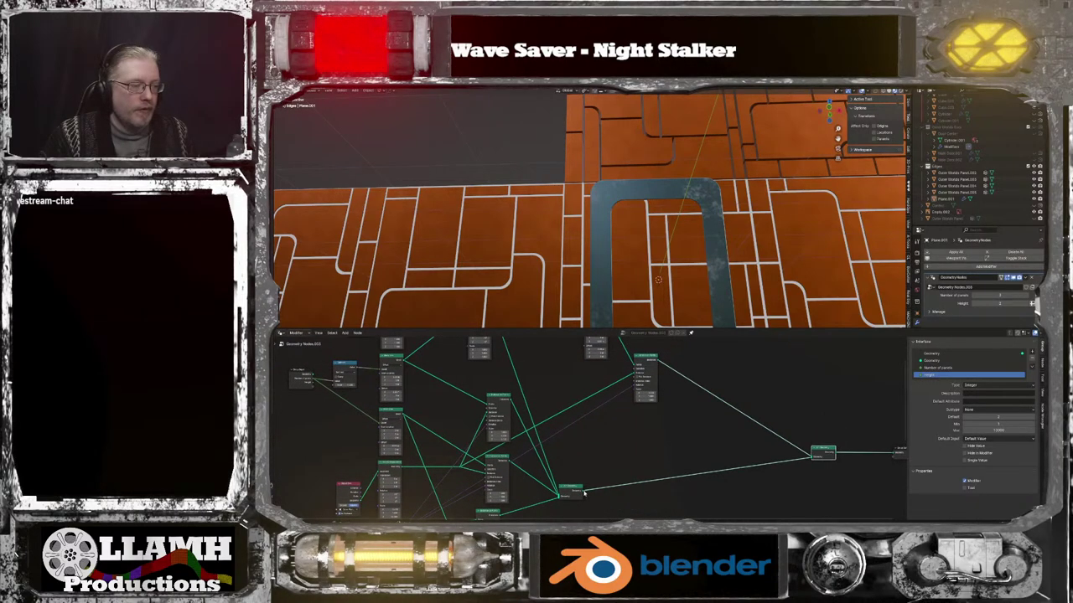
left_click_drag(584, 494, 610, 397)
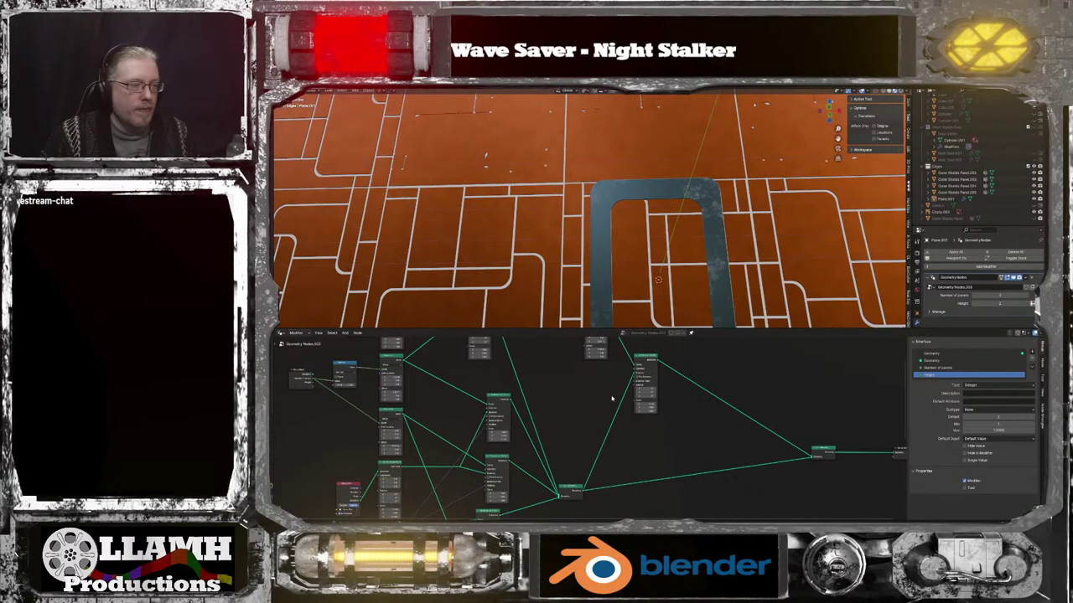
middle_click_drag(610, 393, 617, 422)
middle_click_drag(659, 270, 661, 321)
Set the X Offset to 0 m on the Mesh Line that feeds the final Instance on Points
scroll(619, 407, "up", 5)
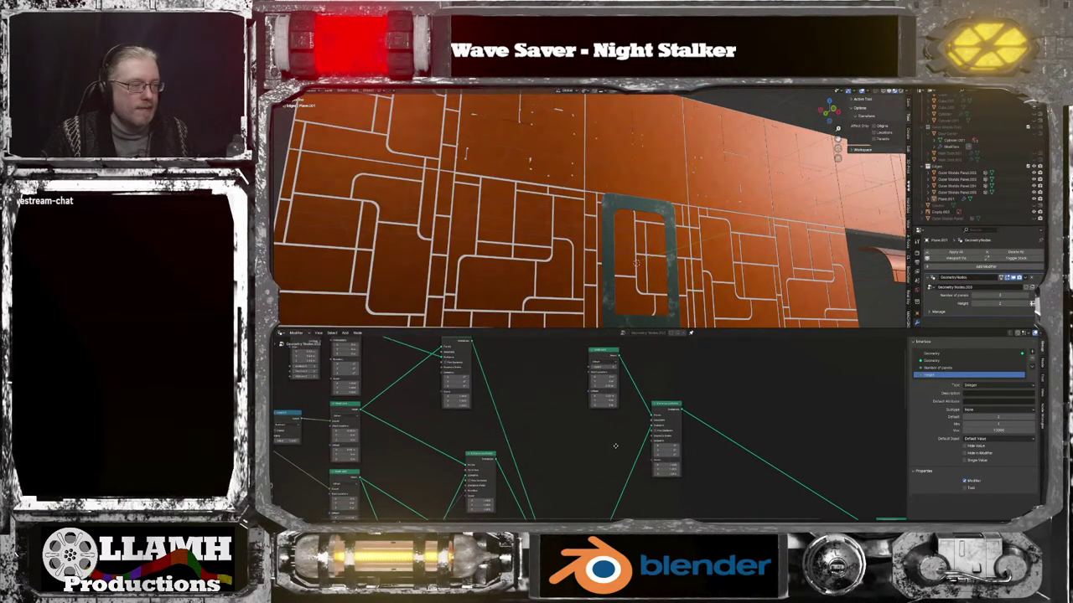
scroll(607, 417, "up", 1)
double_click(620, 438)
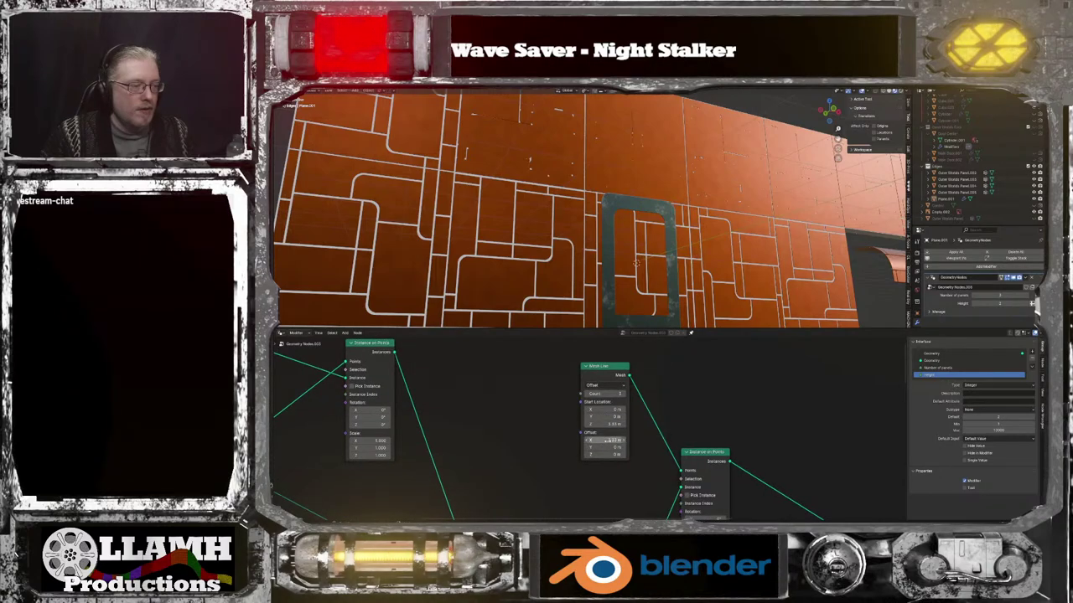
key("Return")
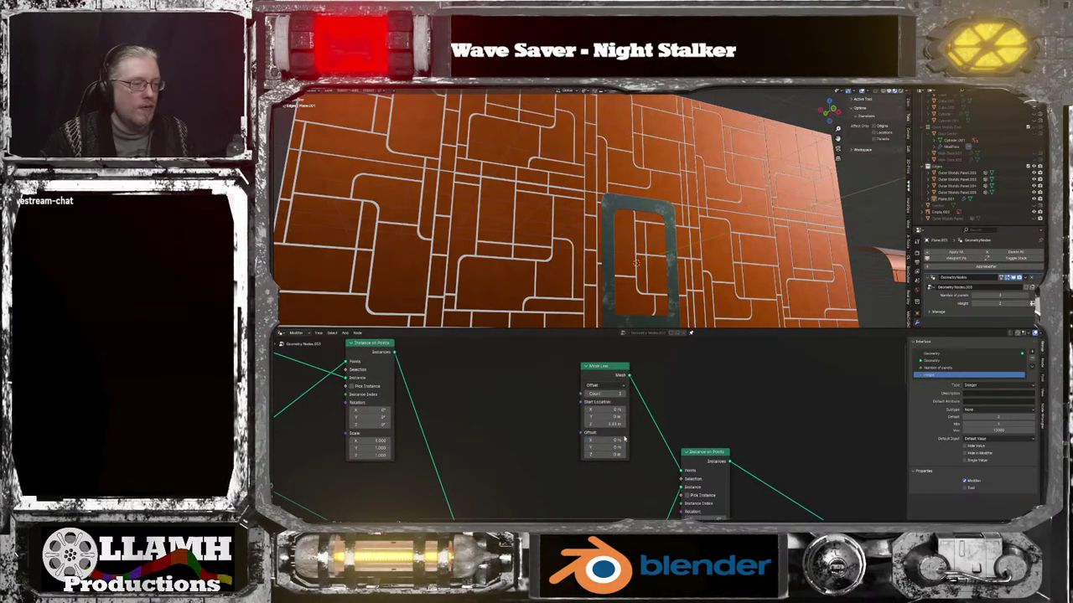
Link the Group Input's Height to the Count of the Mesh Line feeding the final Instance on Points
scroll(572, 499, "down", 2)
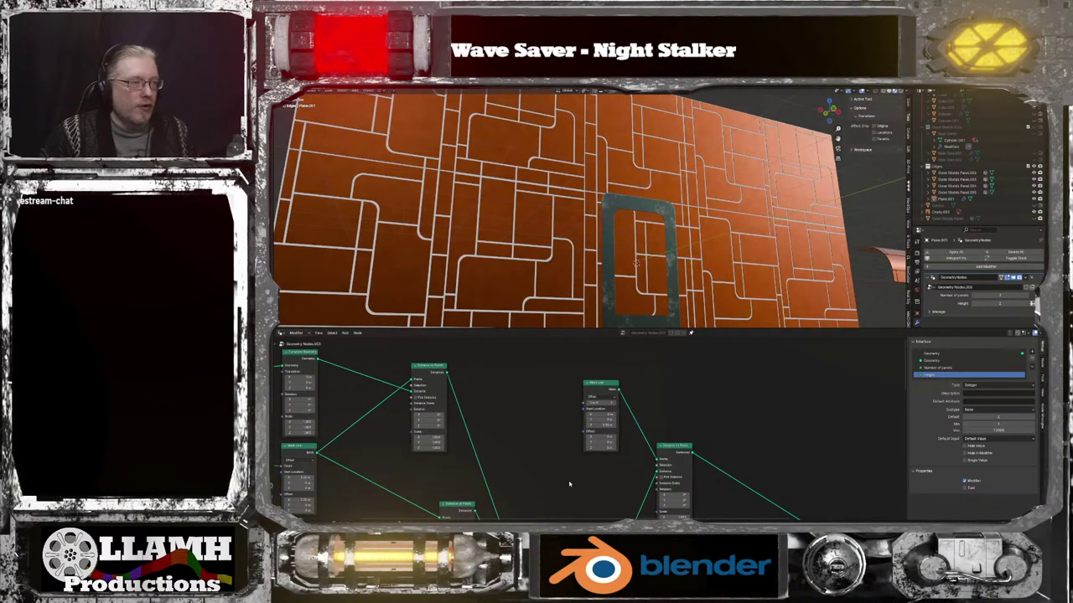
scroll(569, 484, "down", 3)
middle_click_drag(570, 482, 646, 458)
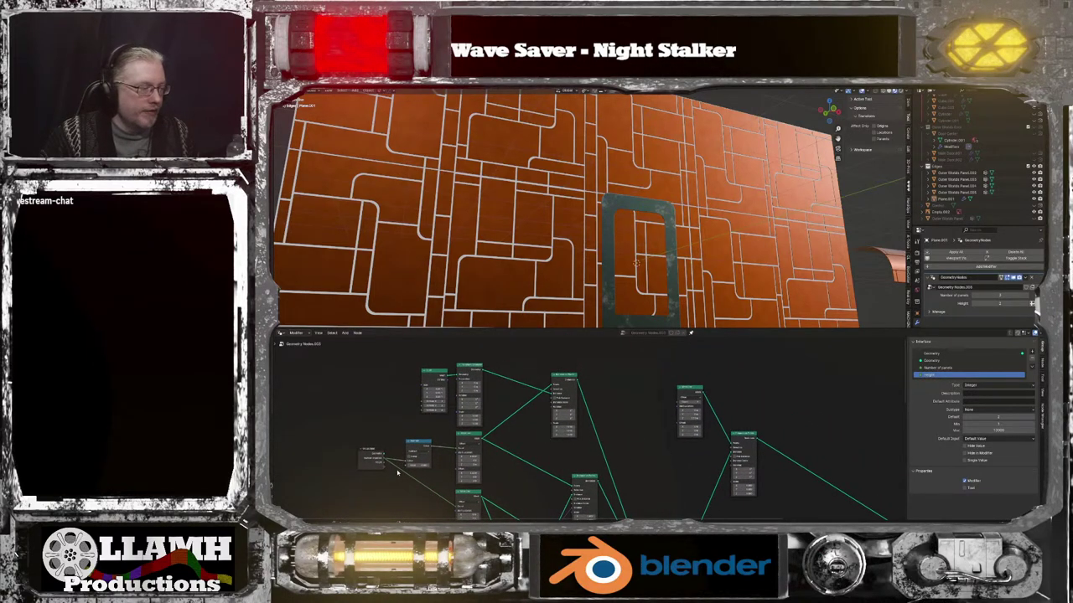
scroll(352, 474, "up", 1)
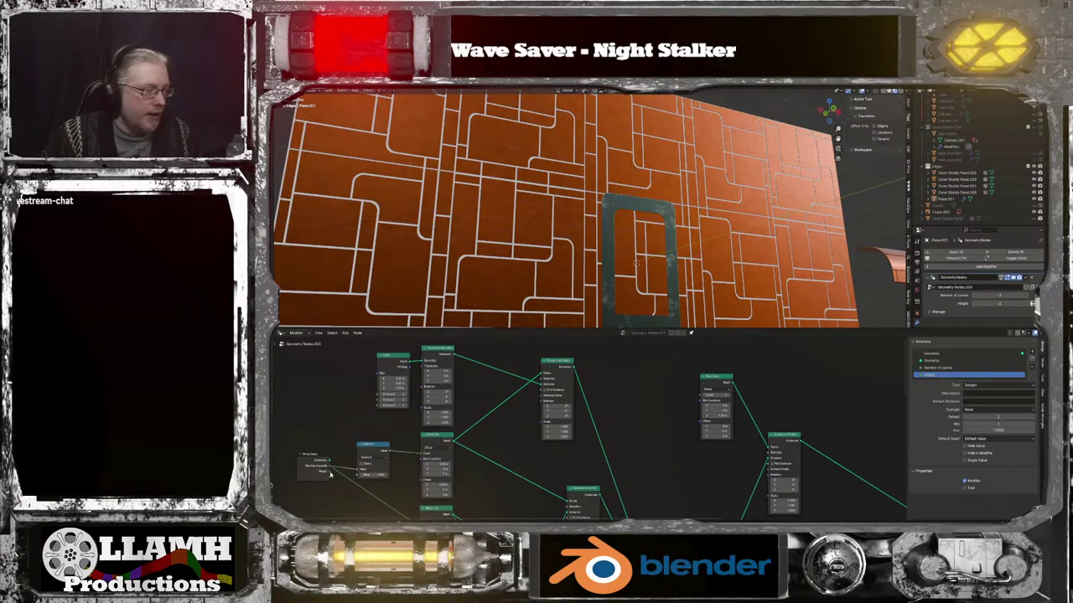
left_click_drag(330, 472, 704, 401)
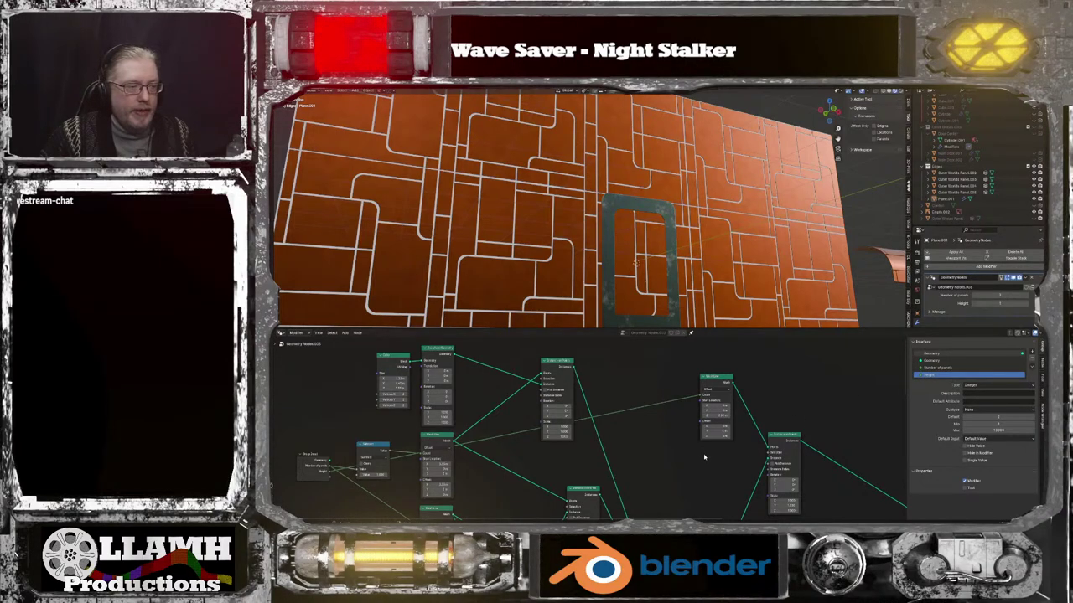
Lower the modifier's Height by one and restore it to check the wall rows, and open the Height input's Default for editing
middle_click_drag(704, 457, 559, 467)
scroll(531, 445, "up", 2)
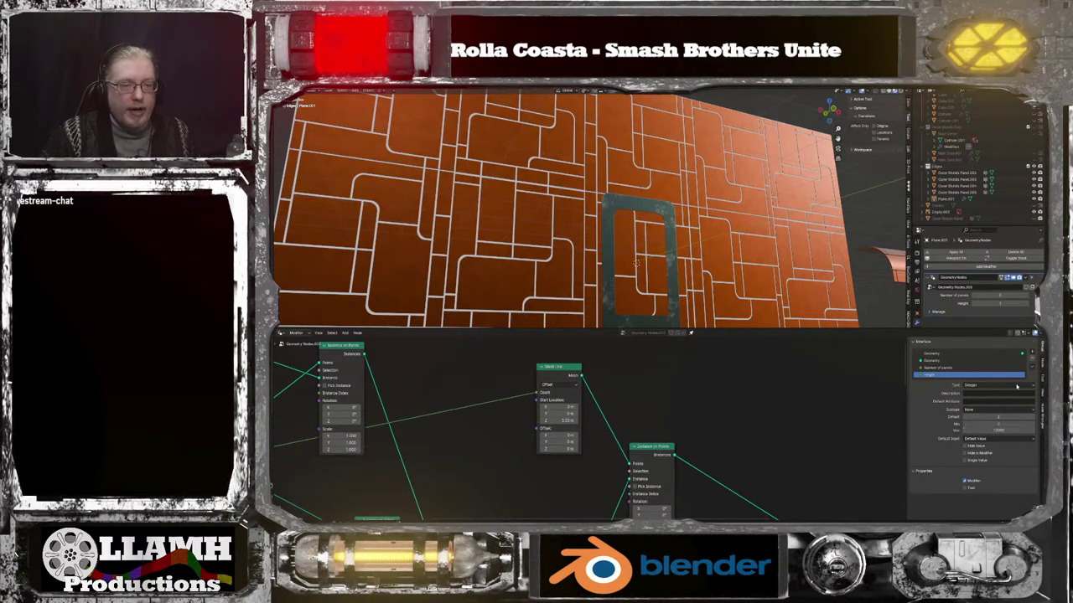
left_click(973, 303)
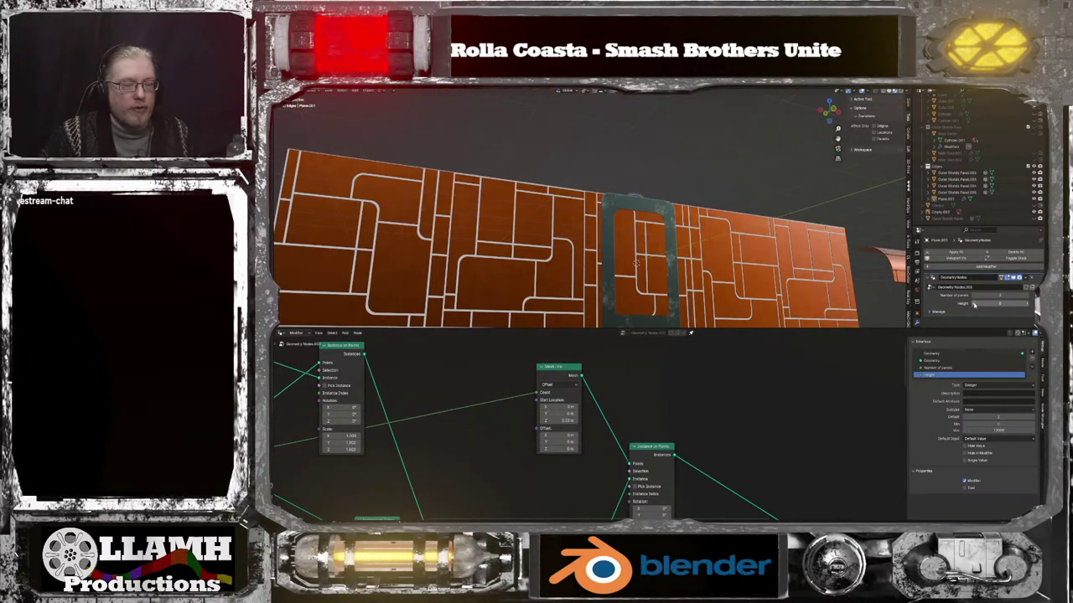
left_click(1027, 305)
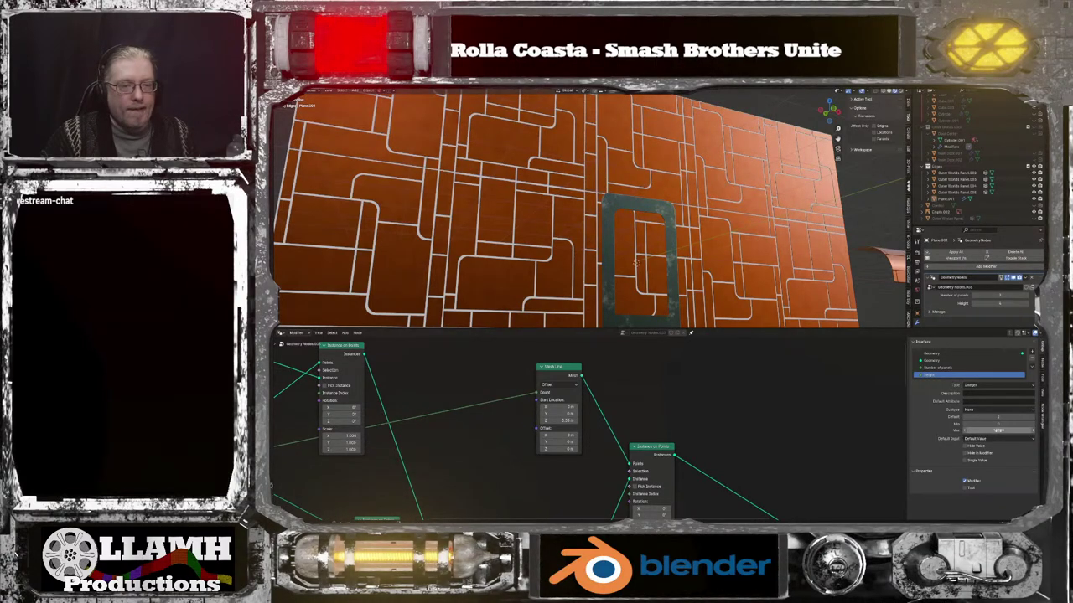
left_click(994, 417)
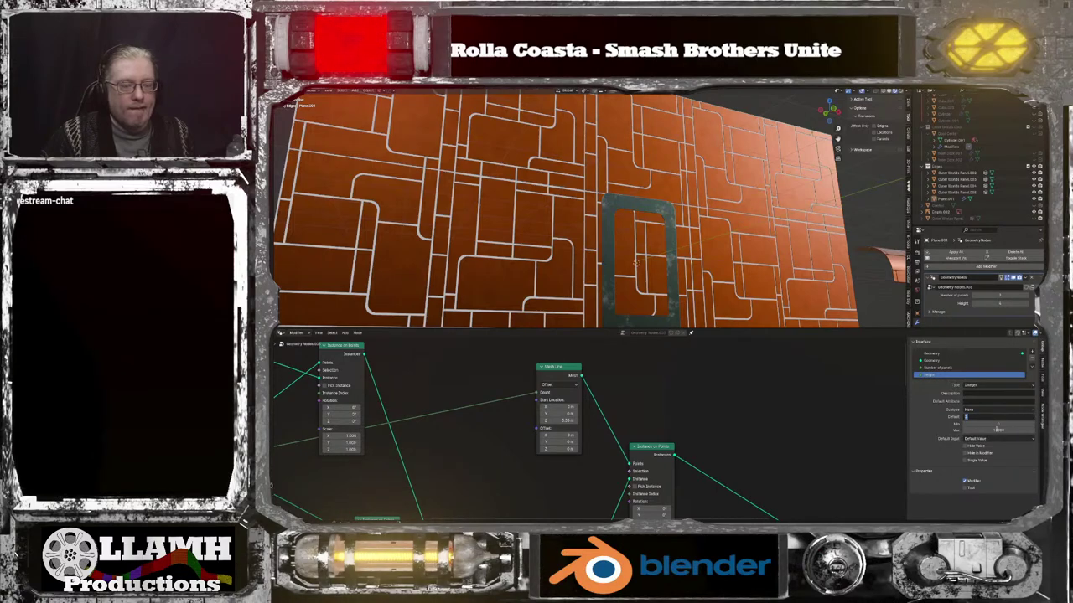
left_click(997, 430)
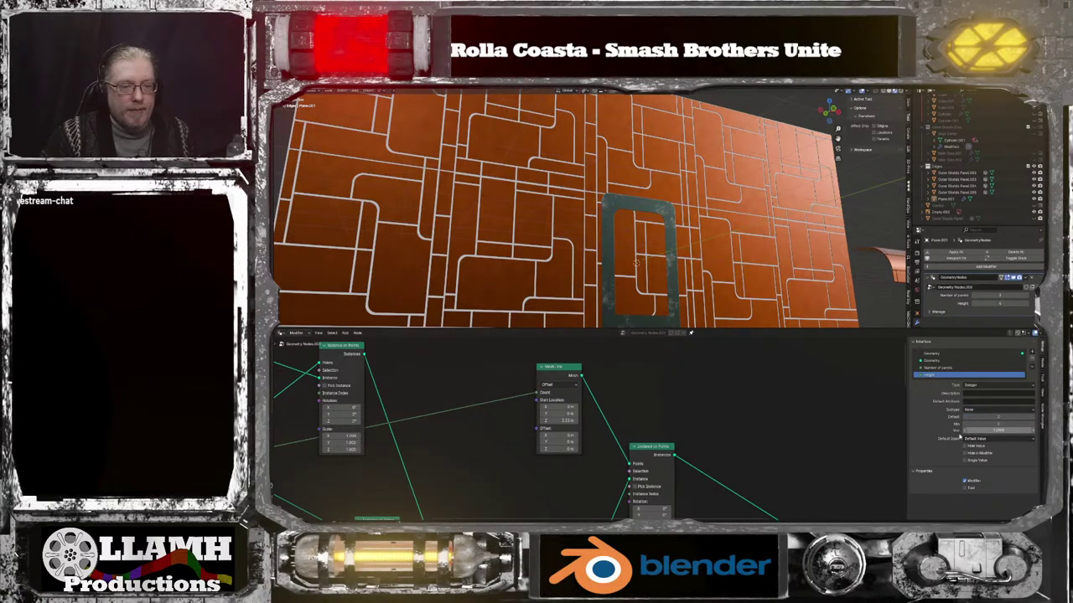
Vary the modifier's inputs to check the stacked wall, setting Number of panels to 5 and Height to 2
middle_click_drag(776, 401, 744, 440)
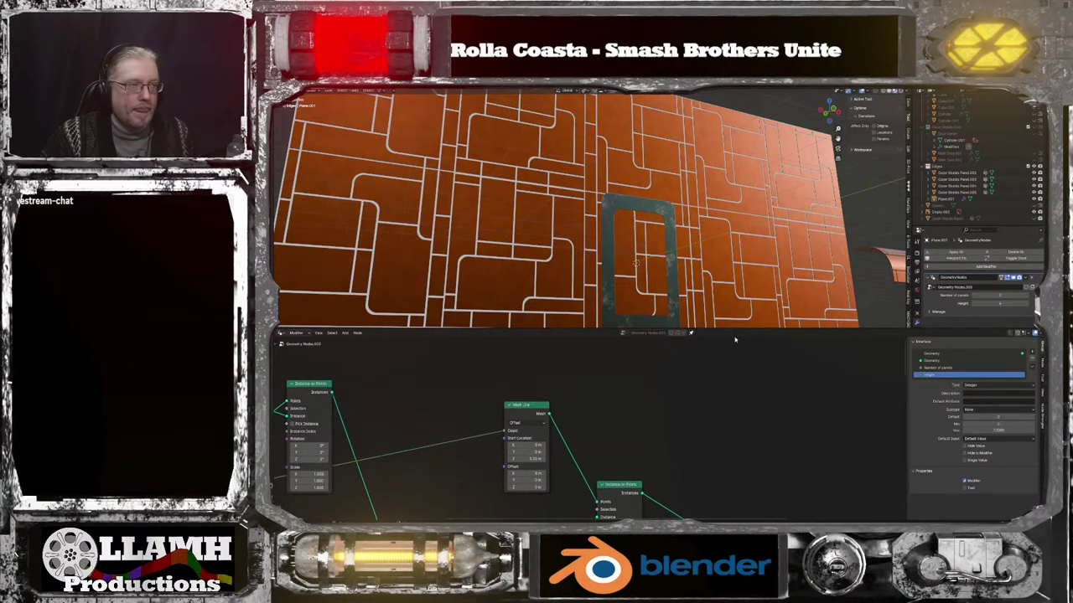
scroll(744, 243, "down", 3)
middle_click_drag(748, 239, 719, 302)
middle_click_drag(690, 410, 745, 360)
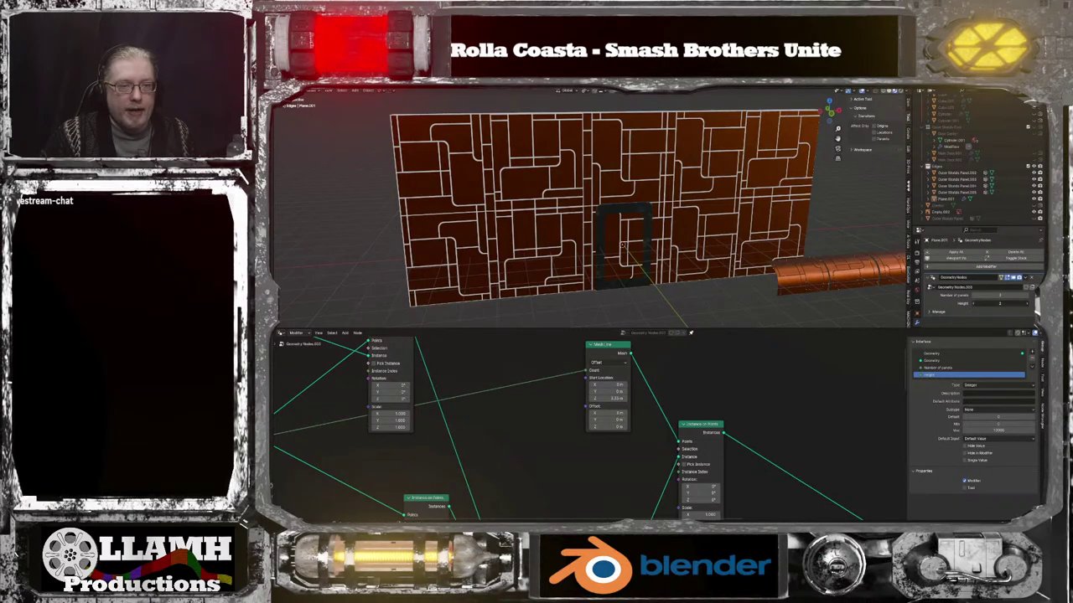
left_click(974, 303)
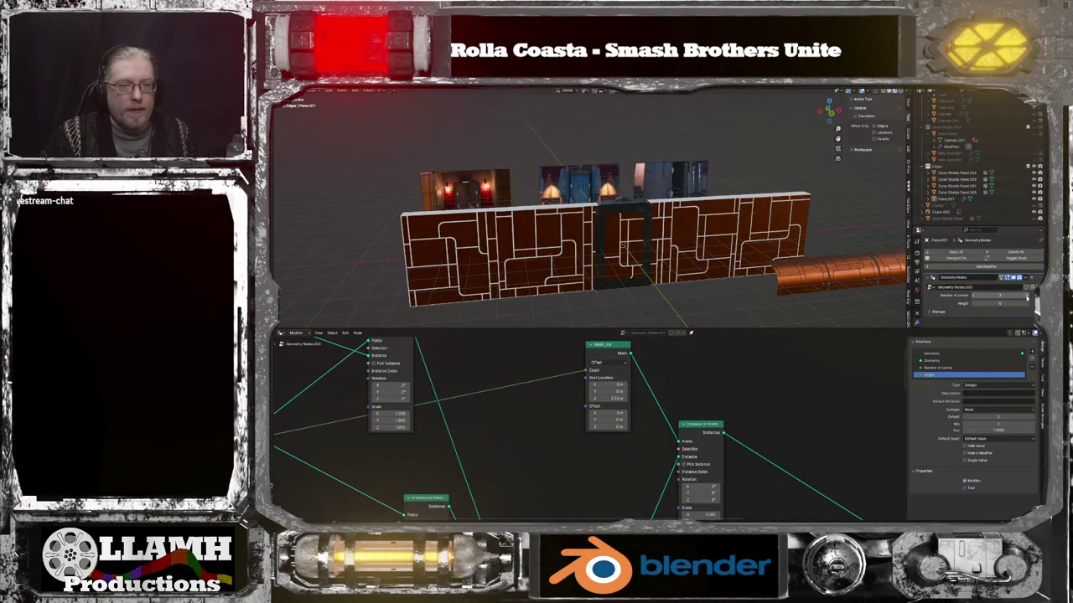
left_click(1027, 297)
left_click(1027, 297)
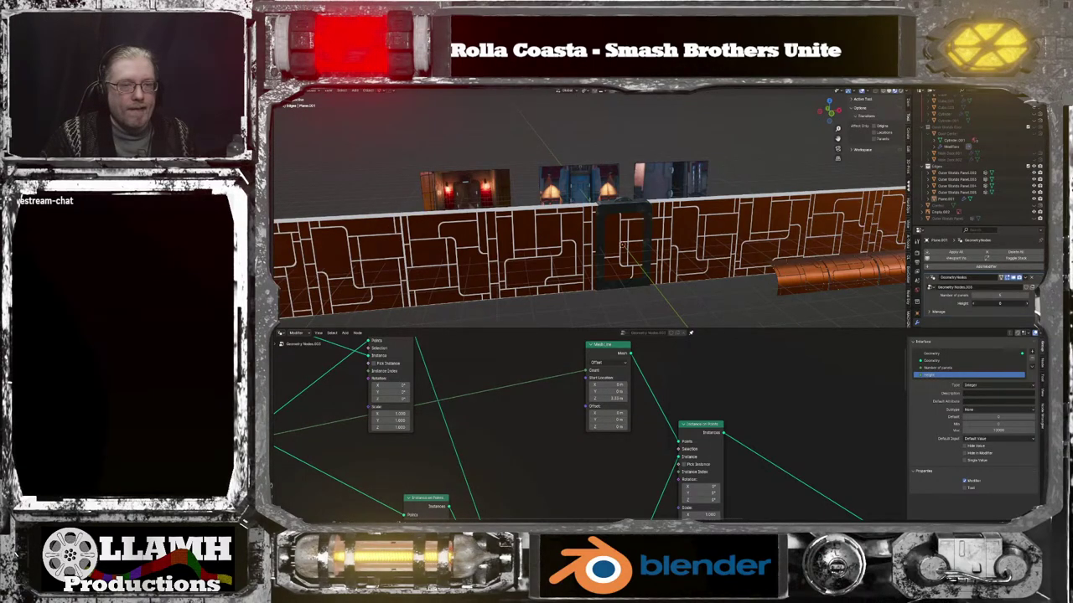
left_click(1027, 303)
left_click(1026, 303)
Set the Mesh Line's Z Offset to 3.33 m so the stacked rows are spaced vertically
middle_click_drag(734, 383, 732, 403)
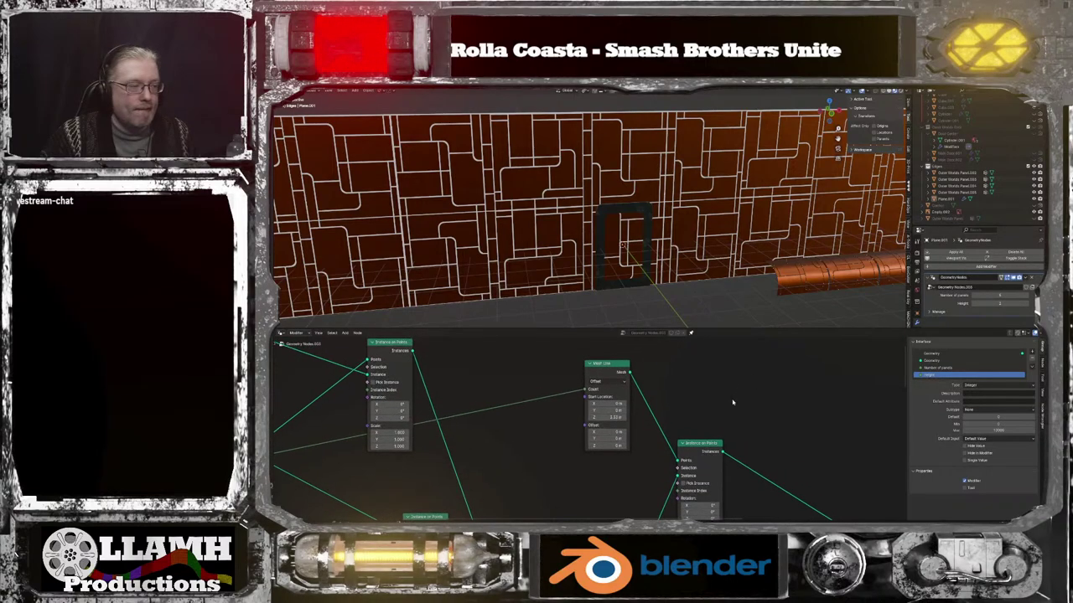
scroll(634, 428, "up", 2)
scroll(635, 428, "up", 1)
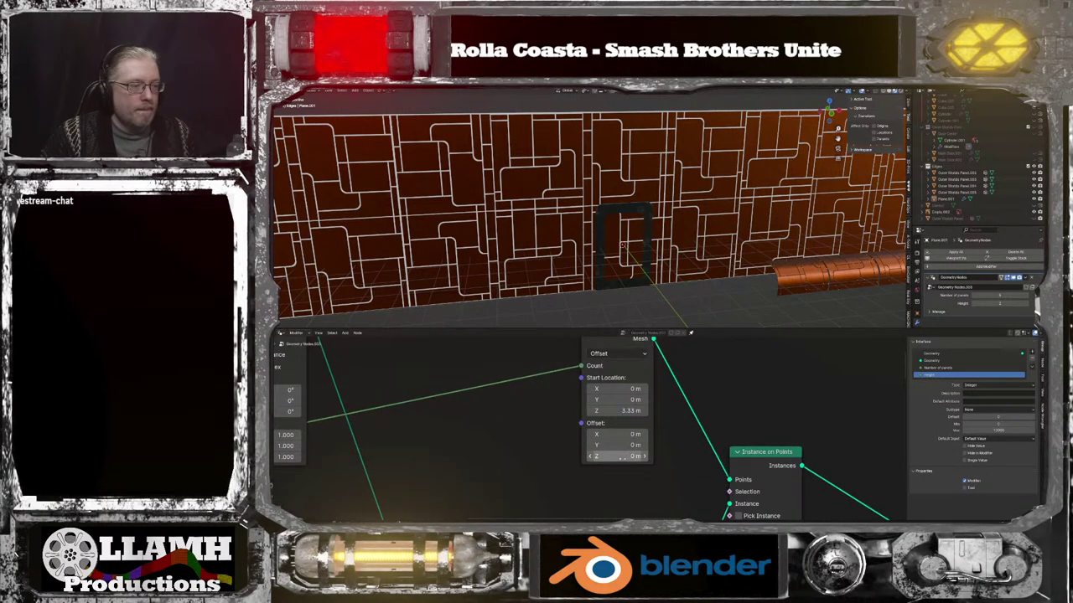
left_click(606, 454)
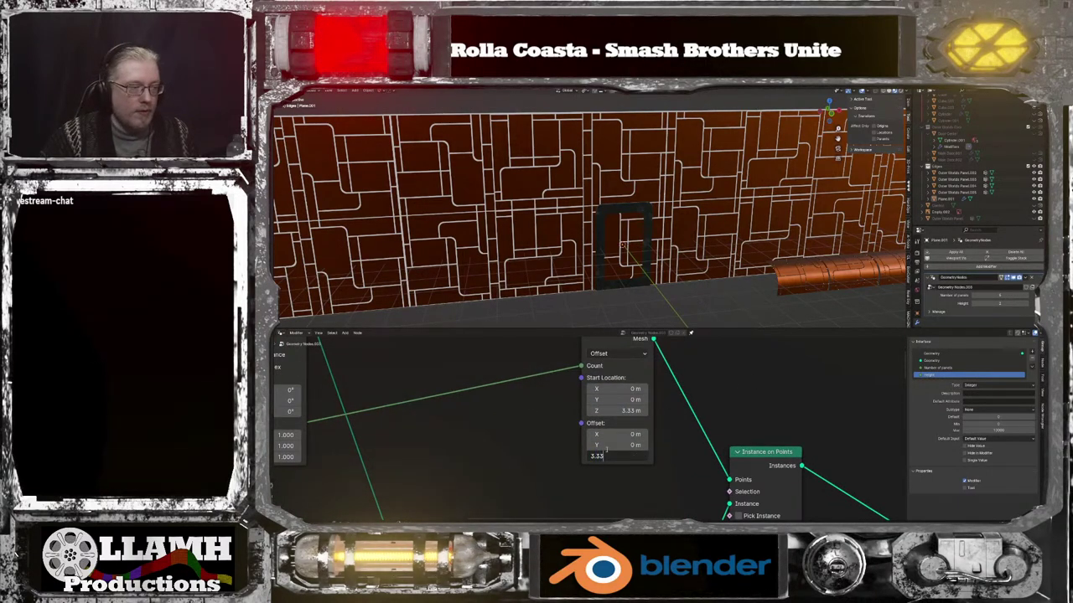
type("33")
key("Return")
Raise the modifier's Height to 3 to check the stacking, and reduce it to 0
scroll(679, 191, "down", 3)
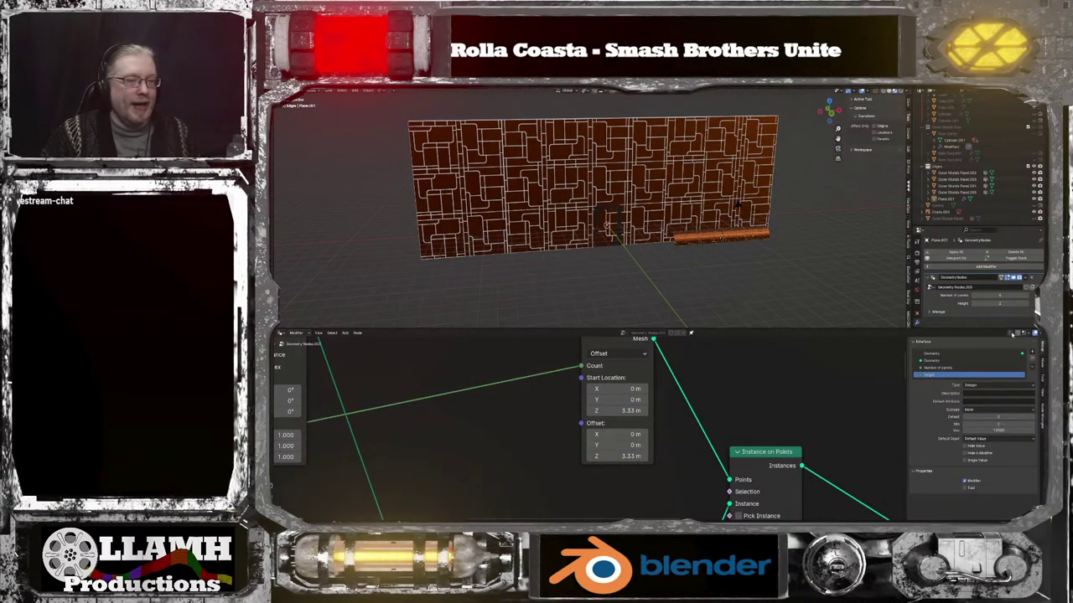
left_click(1026, 305)
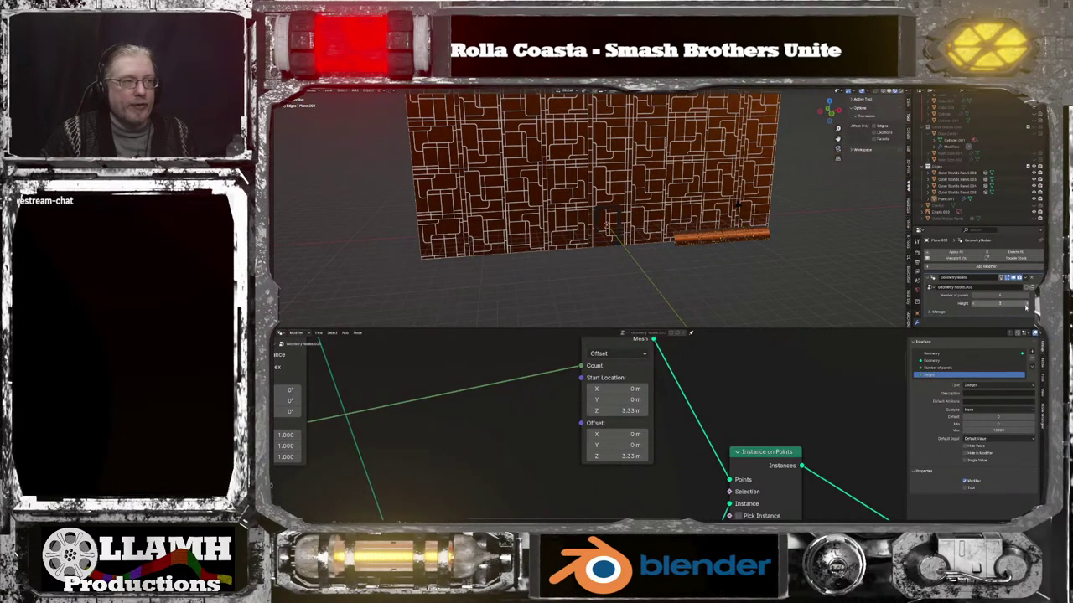
left_click(974, 305)
left_click(974, 305)
left_click(974, 305)
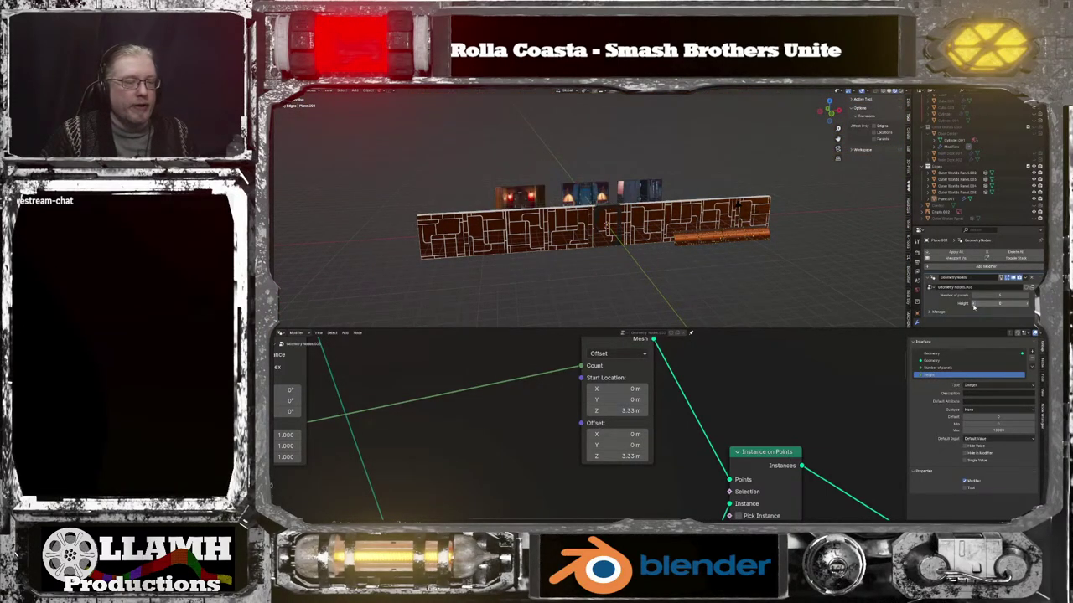
Reduce Number of panels to 1 to check the wall width, and set it back to 3
left_click(974, 295)
left_click(974, 295)
left_click(974, 295)
left_click(973, 295)
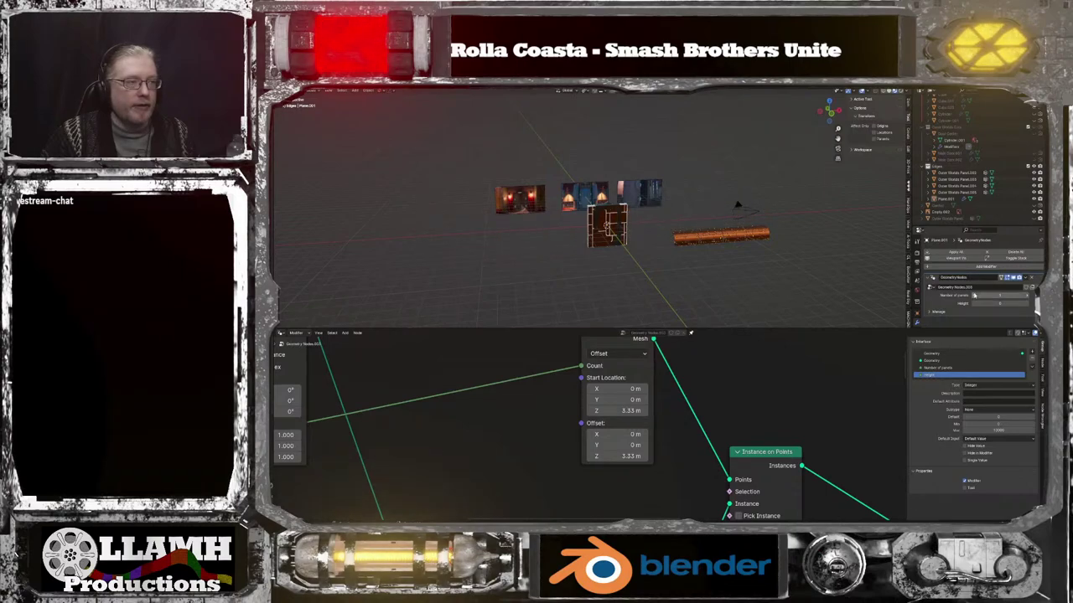
left_click(1026, 296)
left_click(1026, 295)
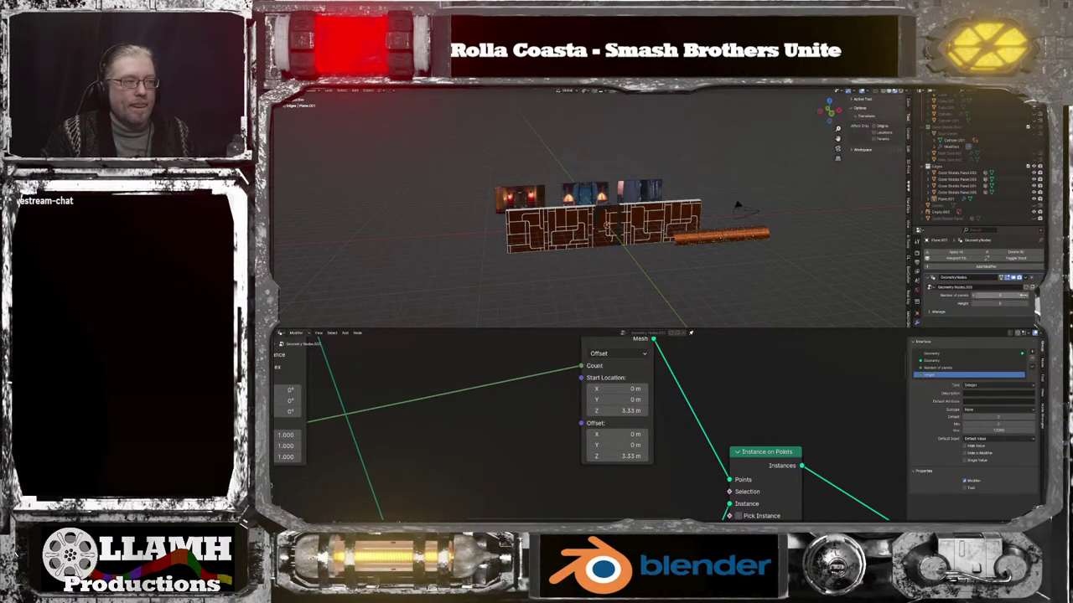
Select the end section of the curved panel row in front of the wall and examine its profile against the wall from several angles
middle_click_drag(775, 267, 745, 262)
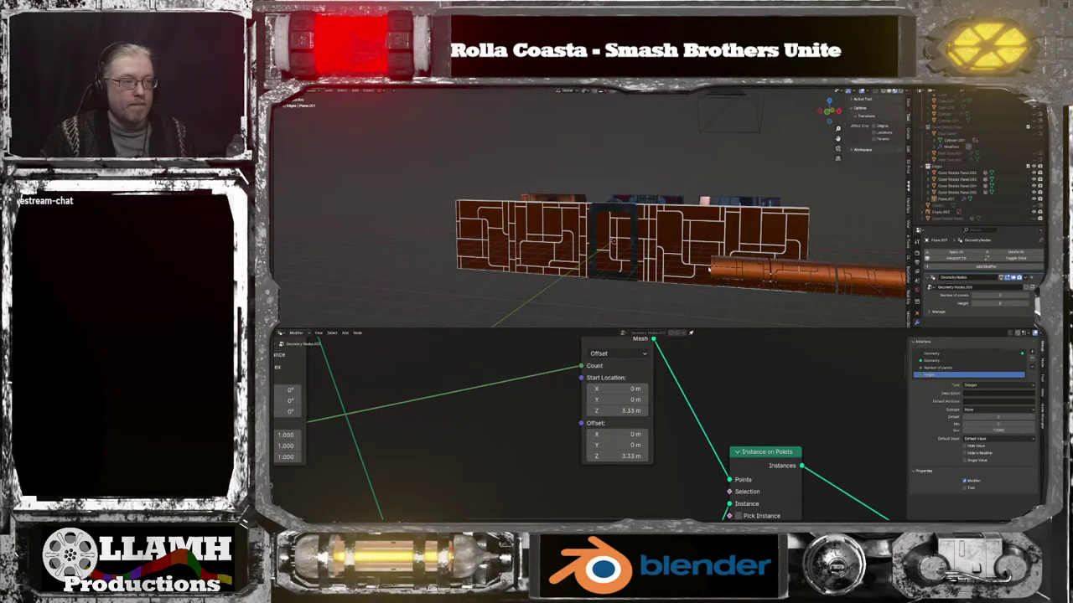
middle_click_drag(612, 241, 806, 279)
left_click(710, 233)
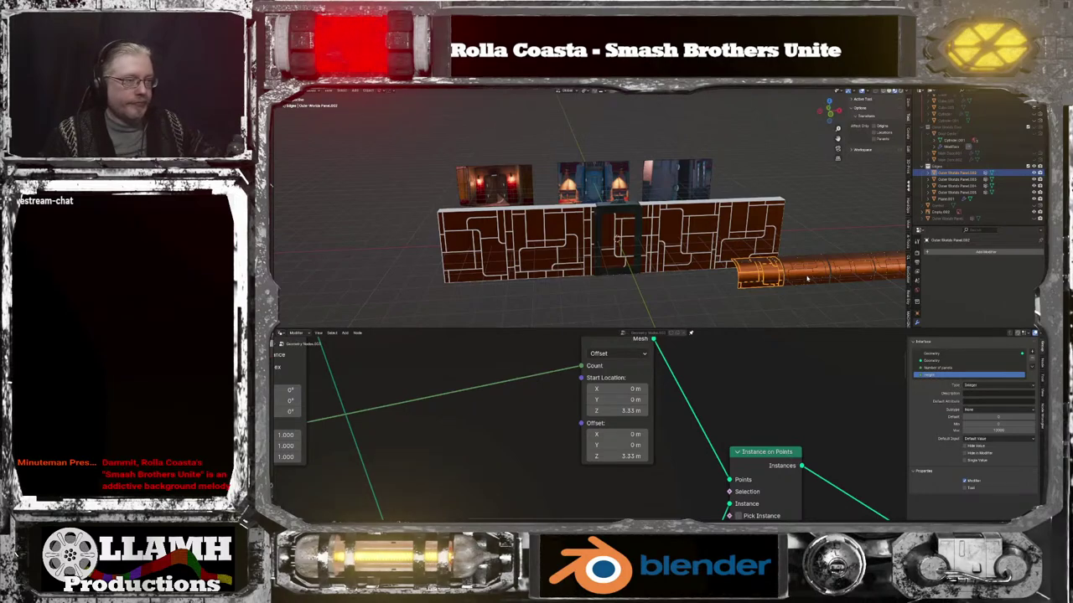
mouse_move(680, 232)
middle_mouse_down()
mouse_move(729, 224)
mouse_move(664, 241)
middle_mouse_up()
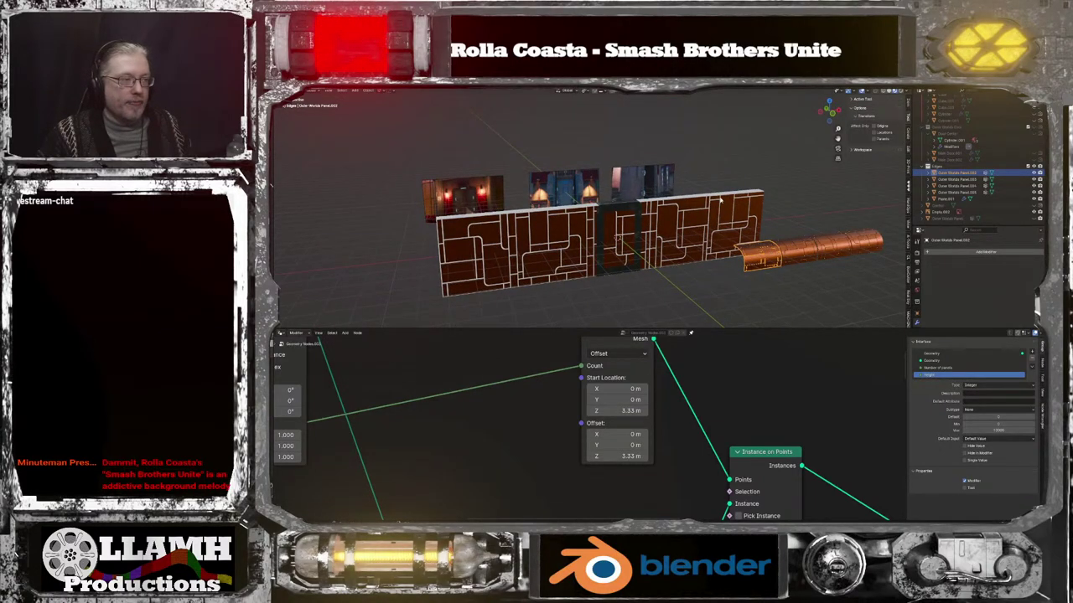
middle_click_drag(664, 242, 634, 211)
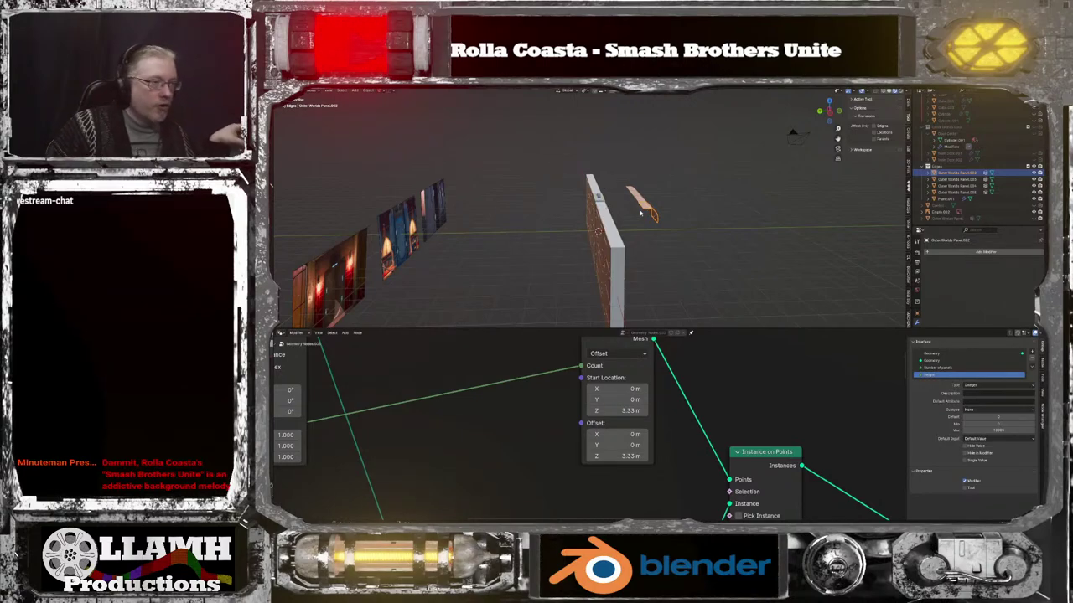
mouse_move(665, 208)
middle_mouse_down()
mouse_move(649, 200)
mouse_move(656, 194)
middle_mouse_up()
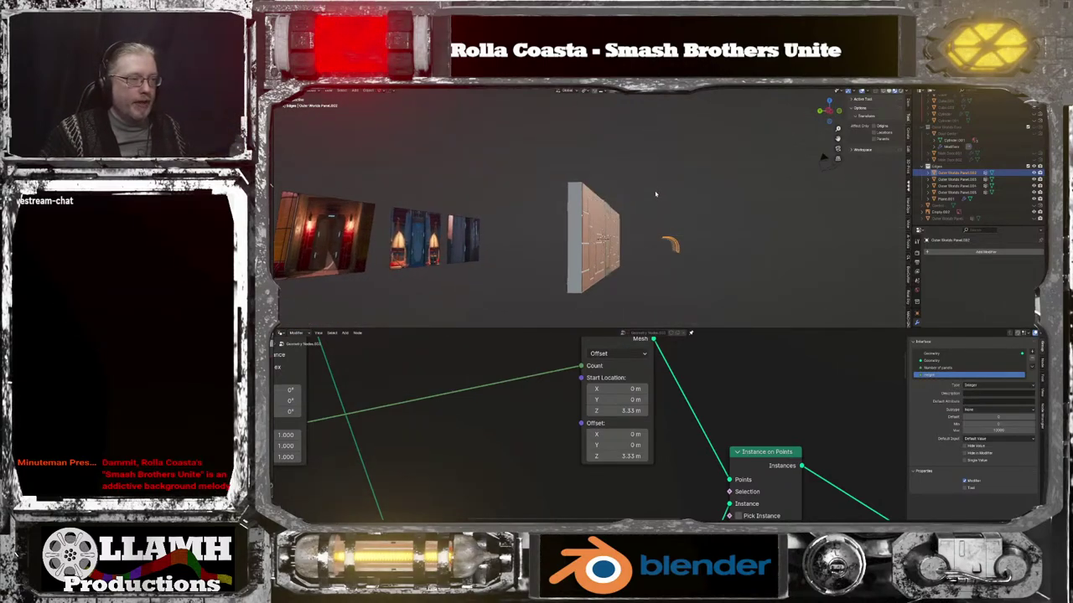
Move the selected curved panel along X toward the middle of the wall, checking its profile from the side first
key("KP_3")
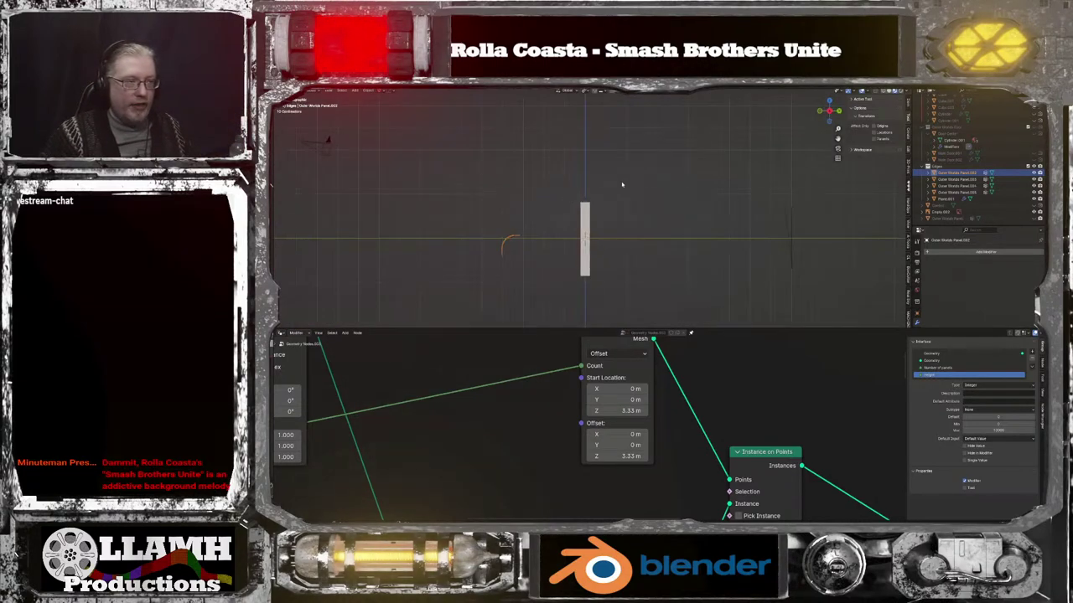
scroll(621, 183, "up", 2)
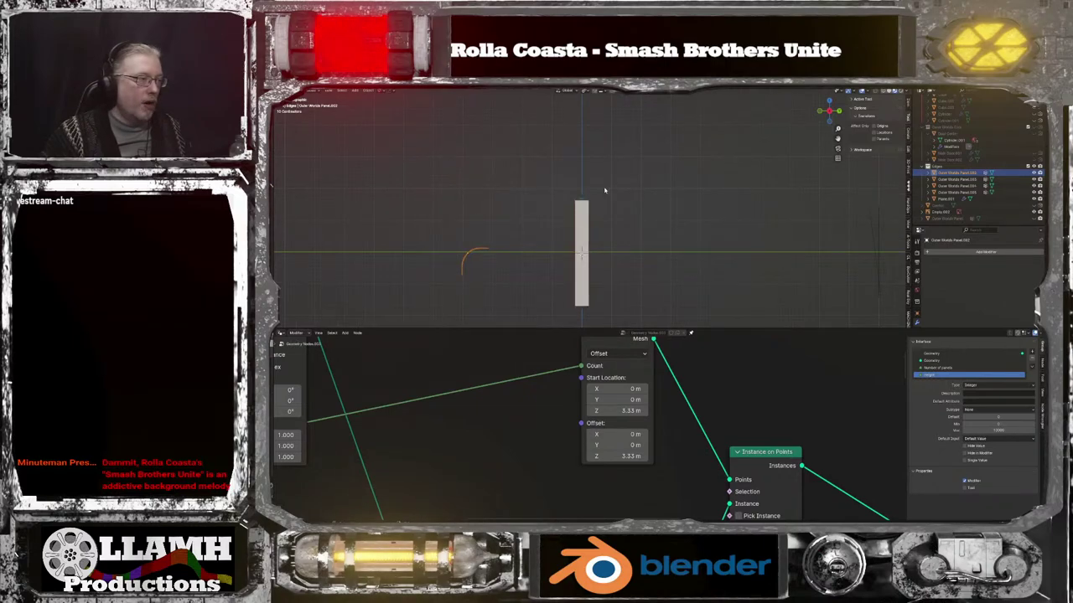
scroll(605, 190, "up", 1)
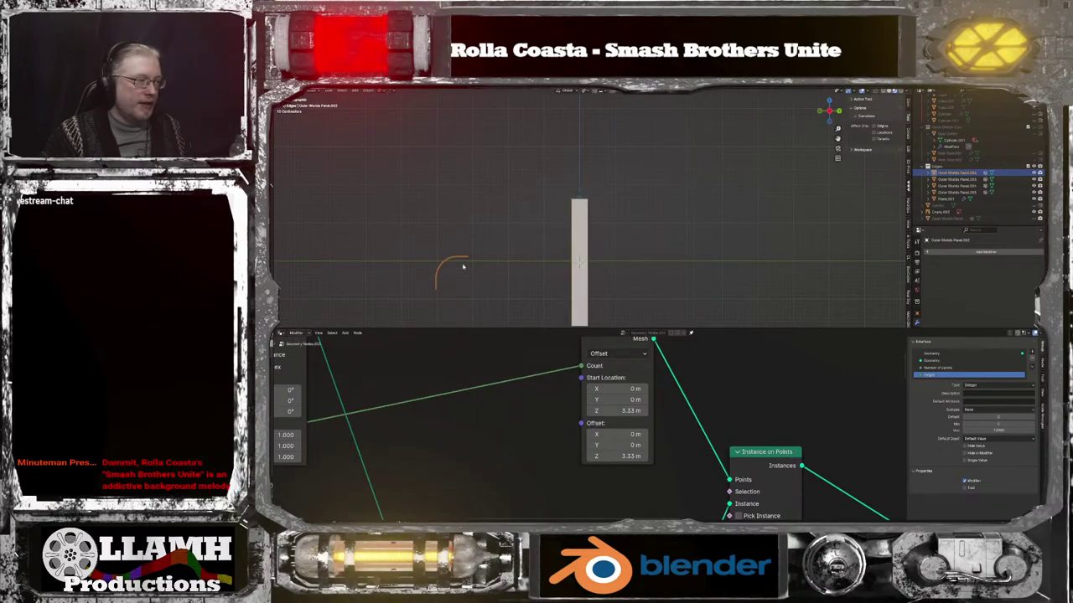
middle_click_drag(504, 254, 639, 268)
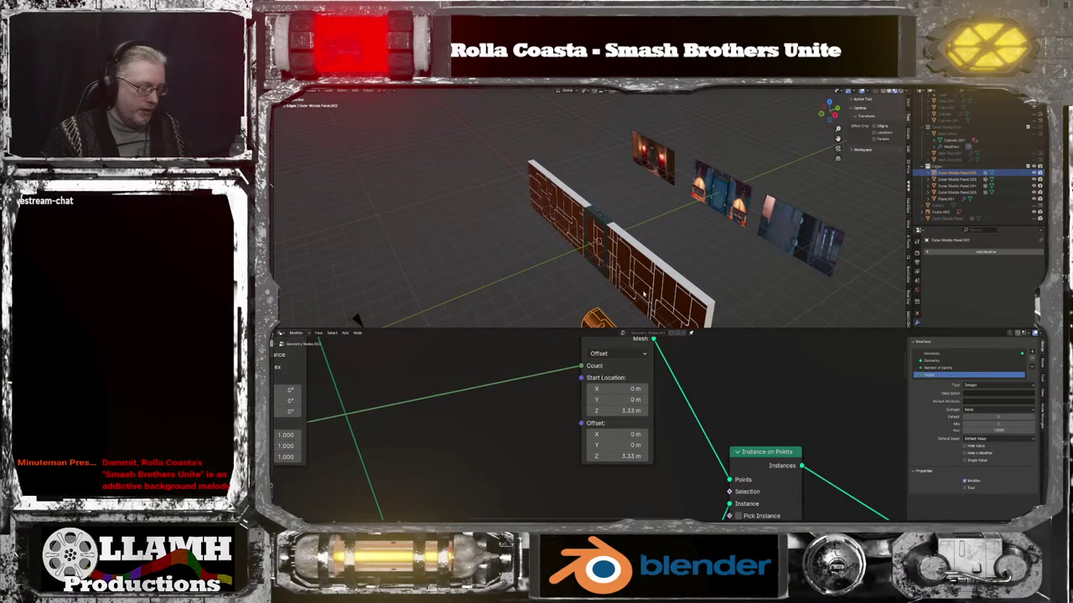
key("g")
key("x")
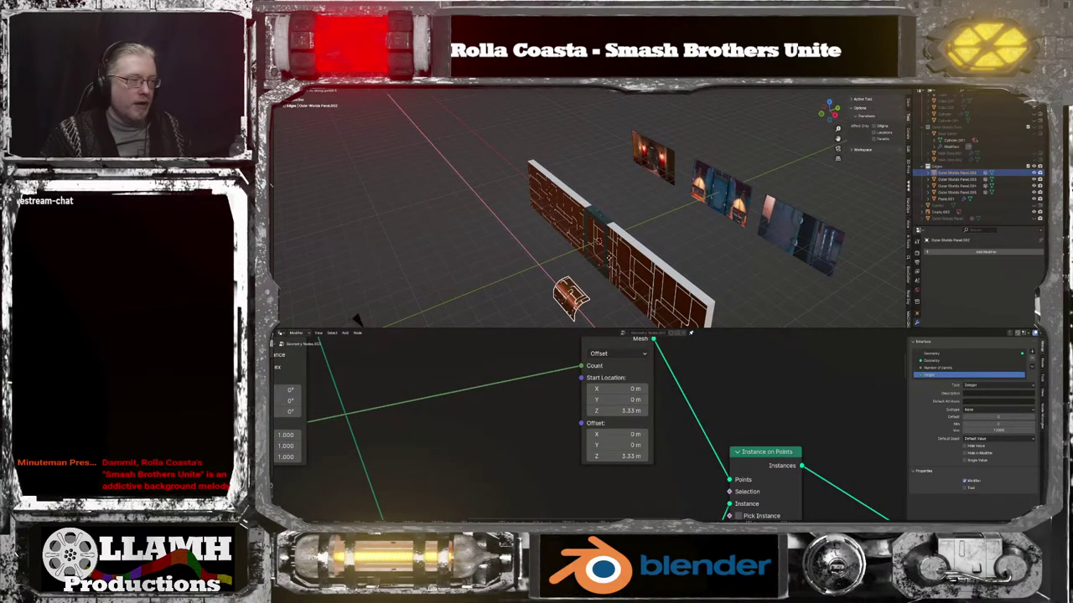
left_click(581, 289)
Move the curved panel along Y until it lines up with the wall
key("g")
key("y")
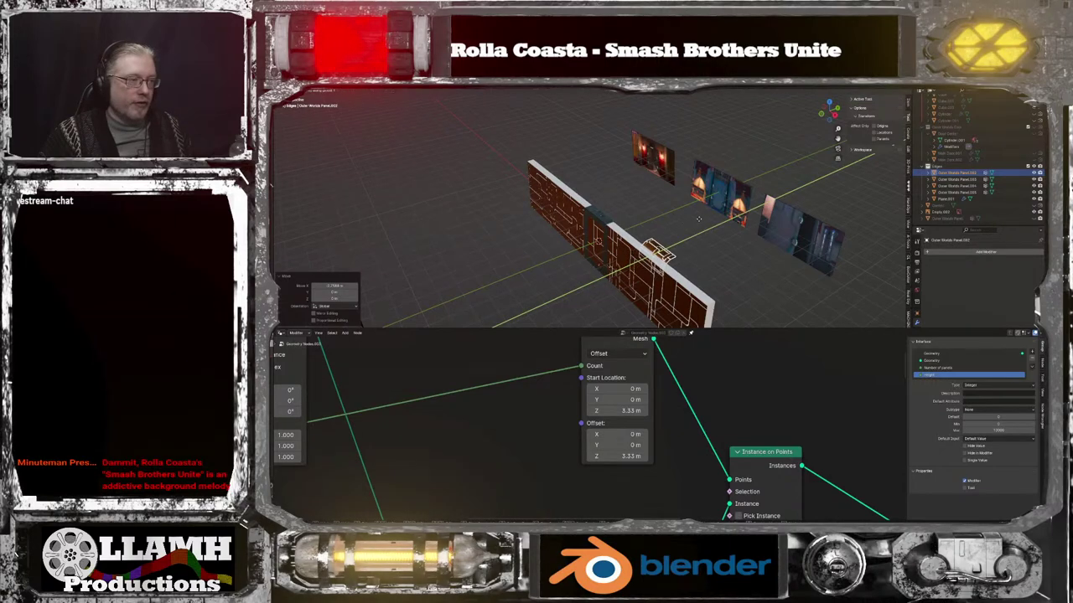
left_click(679, 242)
key("g")
key("y")
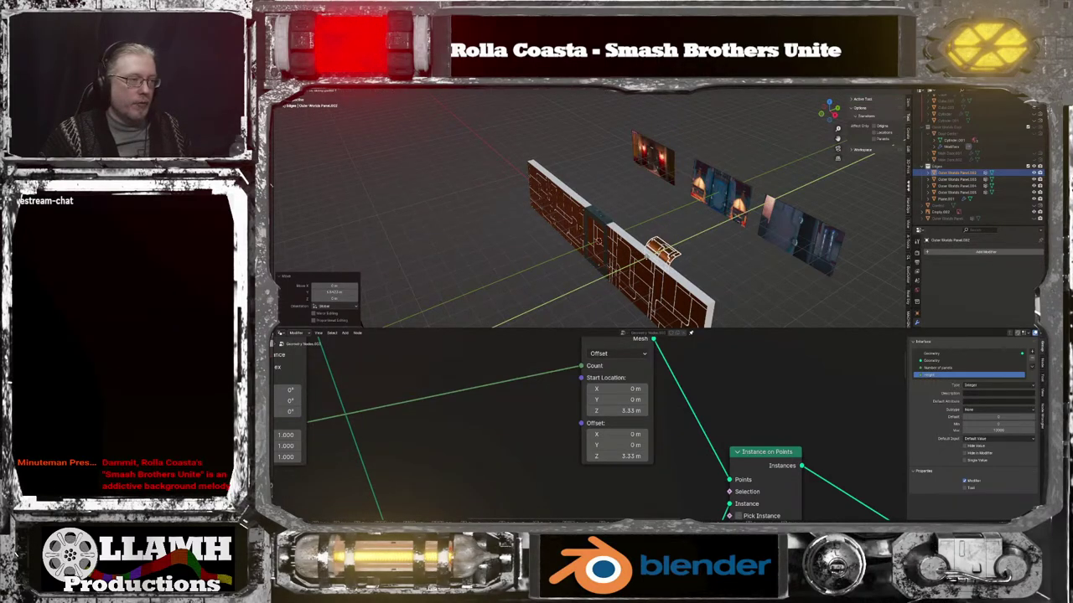
left_click(641, 272)
Raise the curved panel along Z so it rests on the wall's top edge
key("g")
key("z")
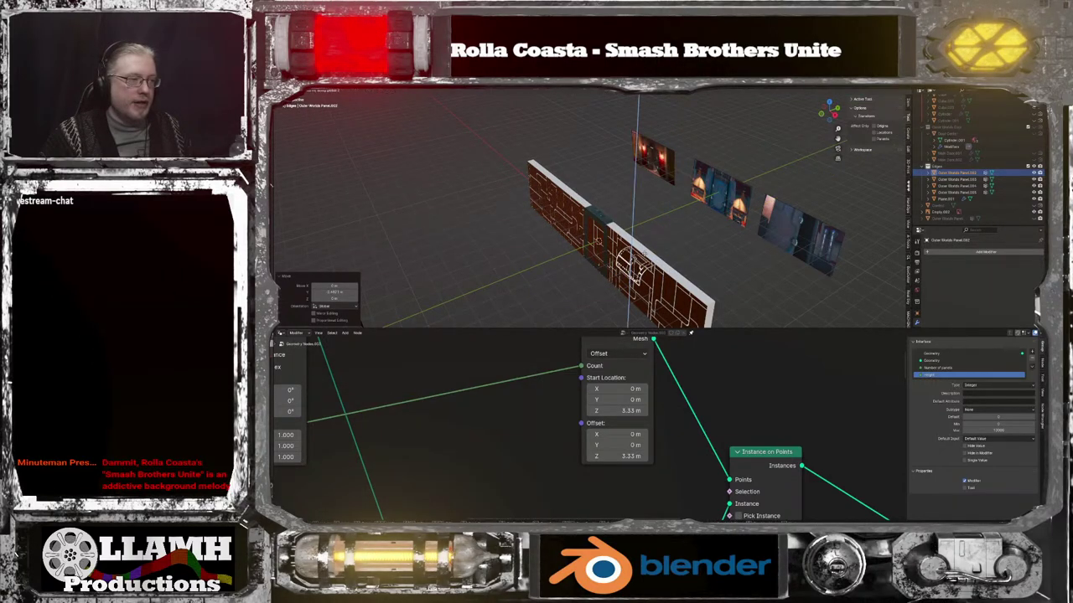
left_click(642, 237)
key("g")
key("z")
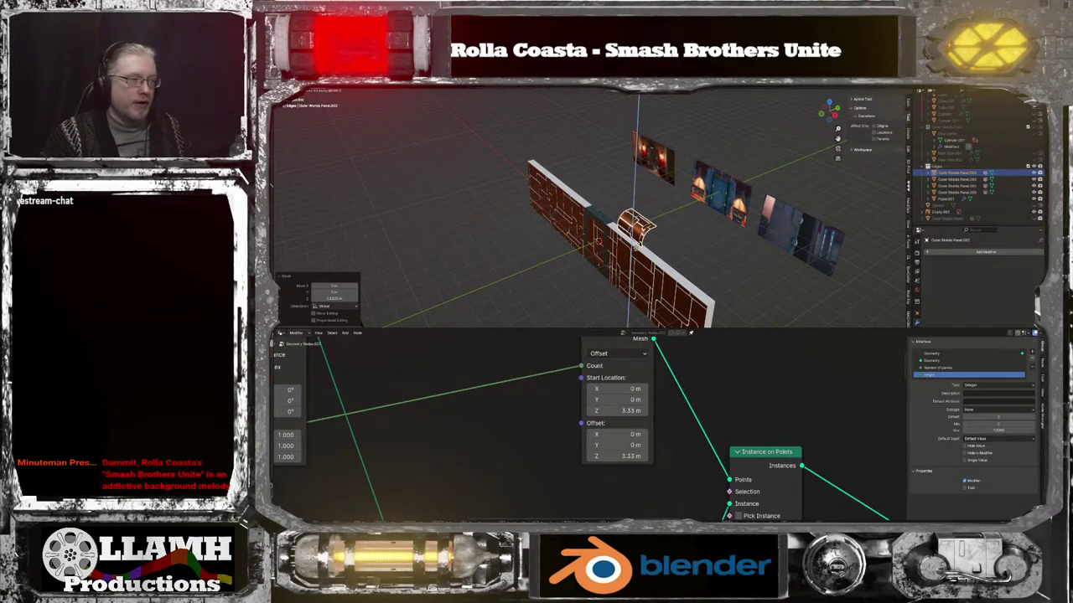
left_click(636, 252)
Check the curved panel from the side and shift it along Y toward the wall's front face
middle_click_drag(636, 252, 654, 230)
key("KP_3")
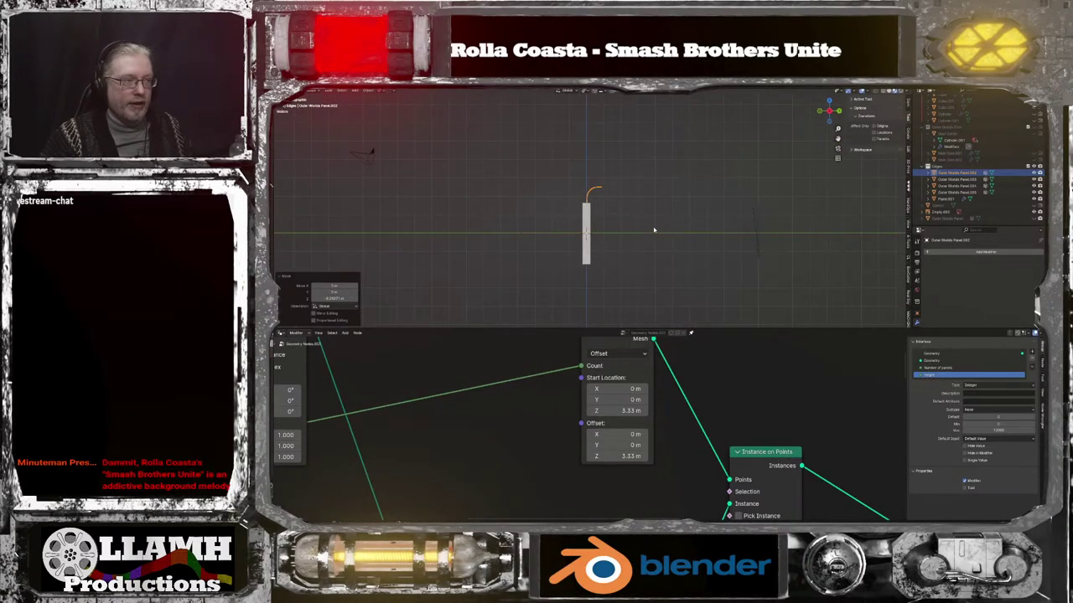
key("KP_1")
middle_click_drag(689, 206, 606, 212)
key("g")
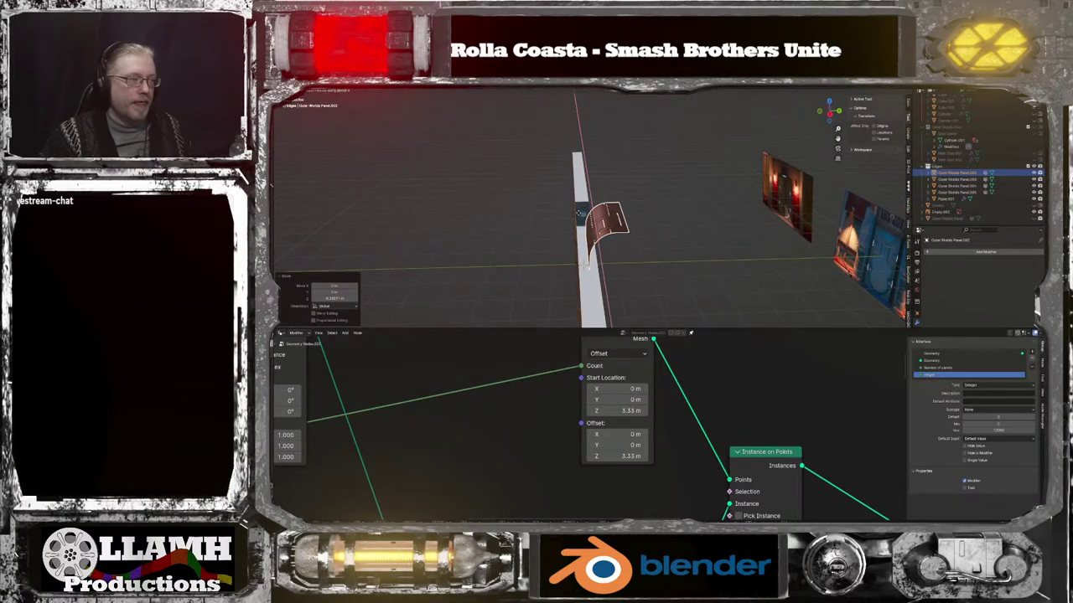
key("y")
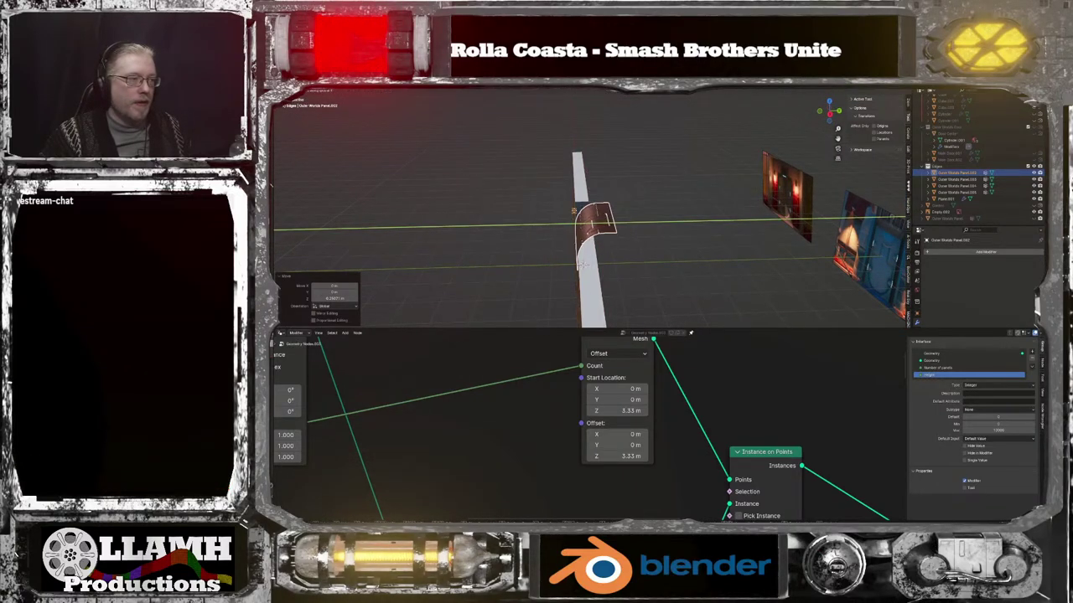
left_click(575, 211)
Raise the curved panel slightly along Z in front view, leaving a small gap above the wall
middle_click_drag(575, 212, 722, 220)
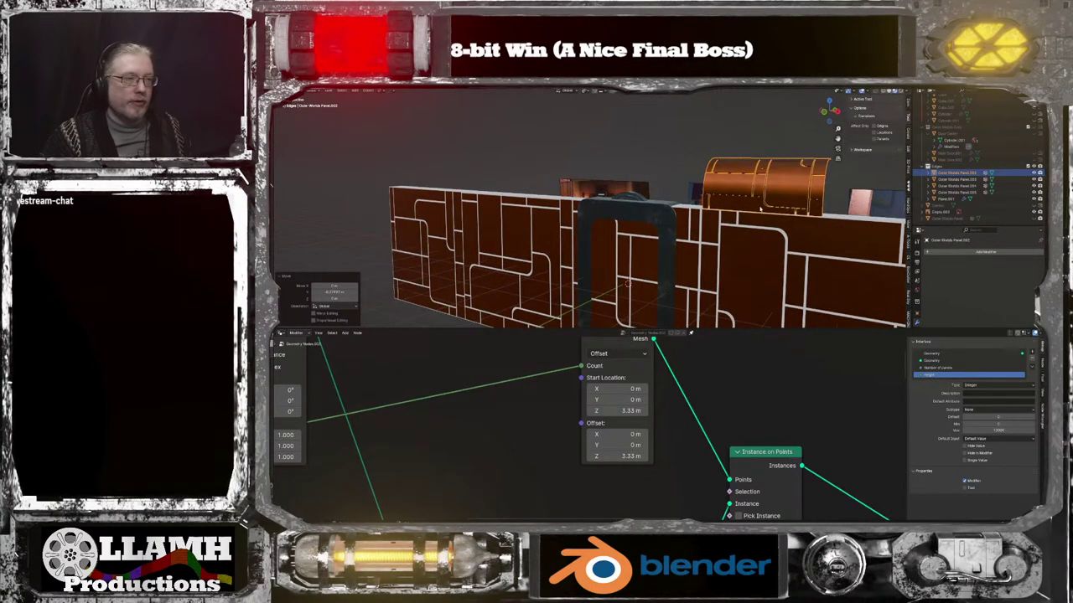
key("KP_1")
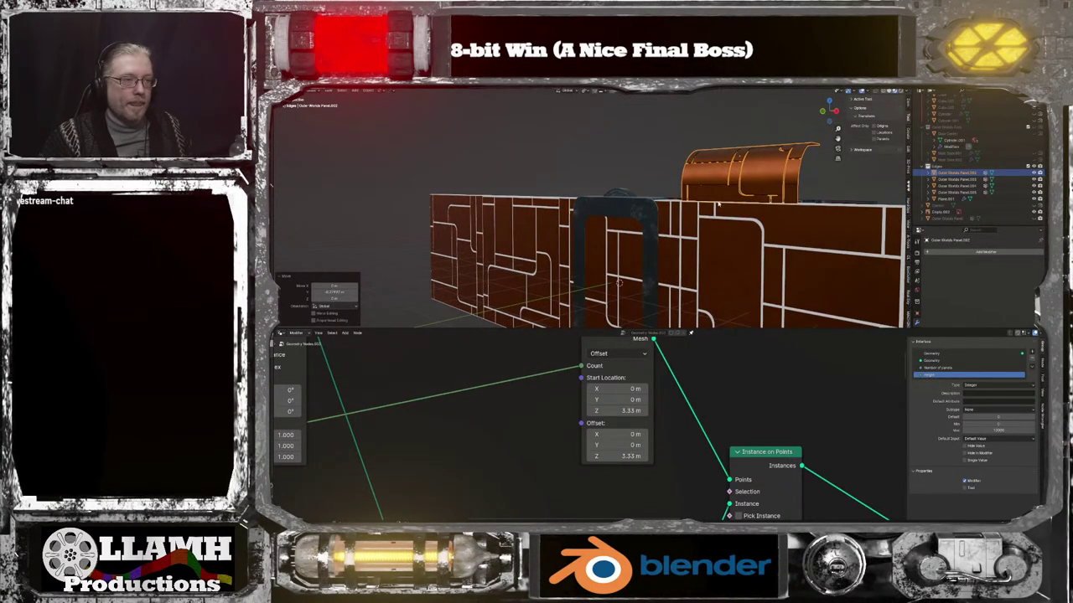
scroll(717, 202, "up", 2)
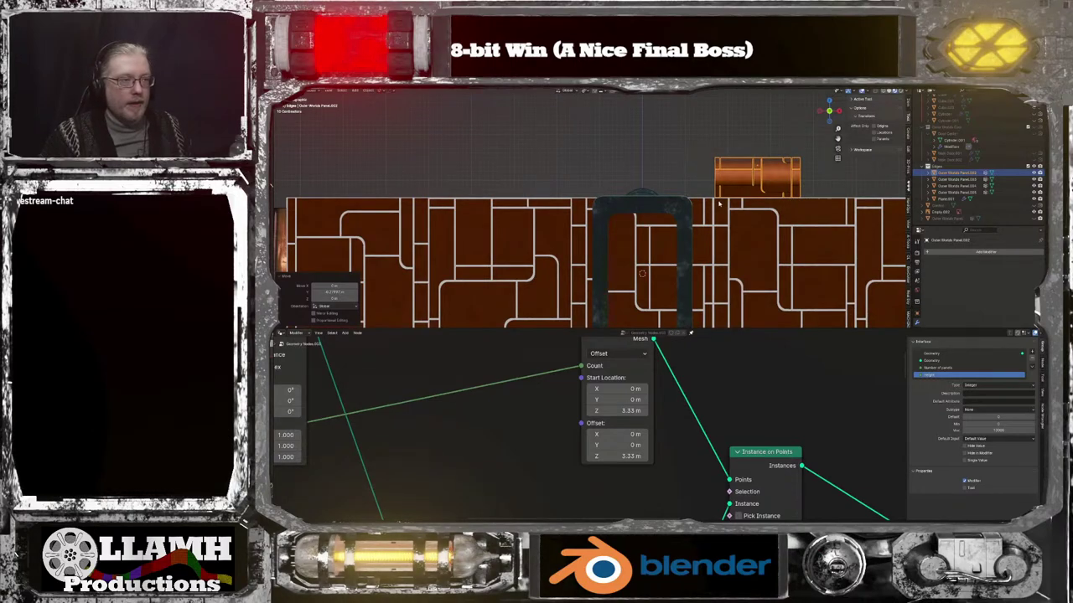
scroll(754, 191, "up", 3)
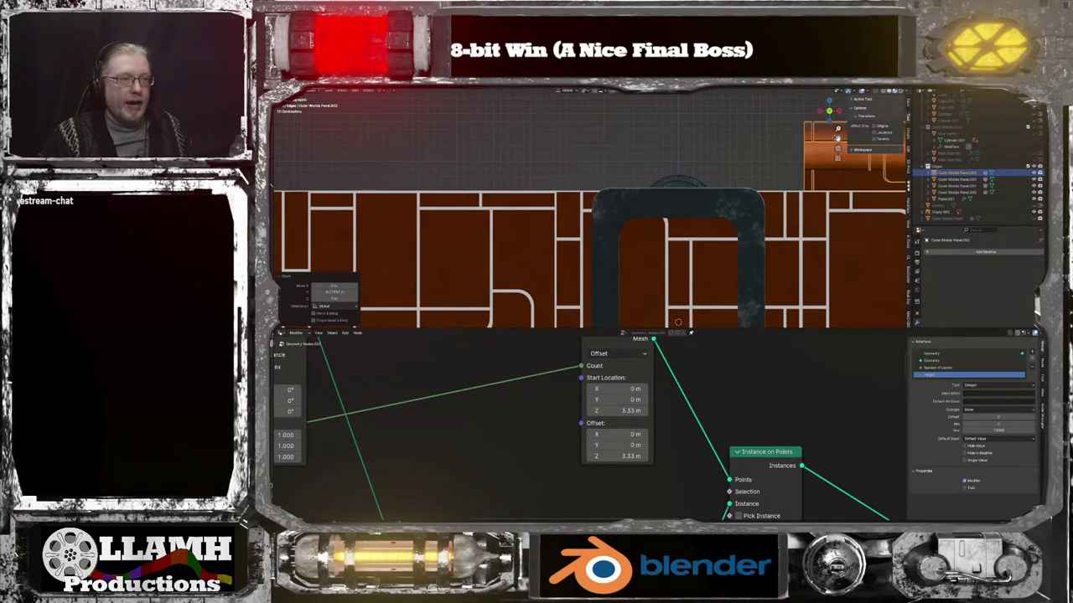
left_click_drag(836, 139, 614, 208)
scroll(802, 173, "up", 2)
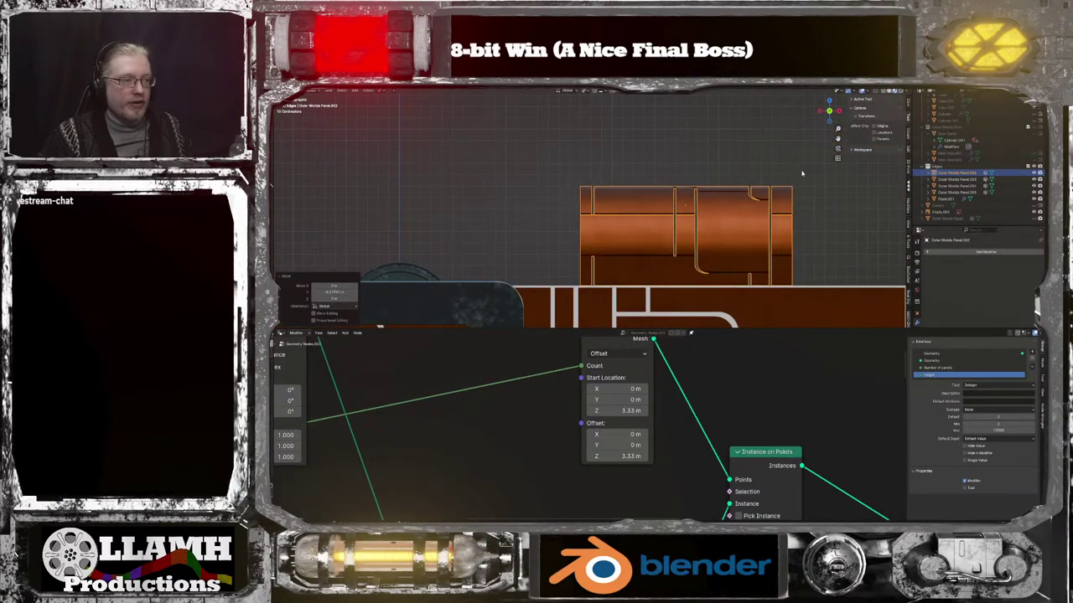
key("g")
key("z")
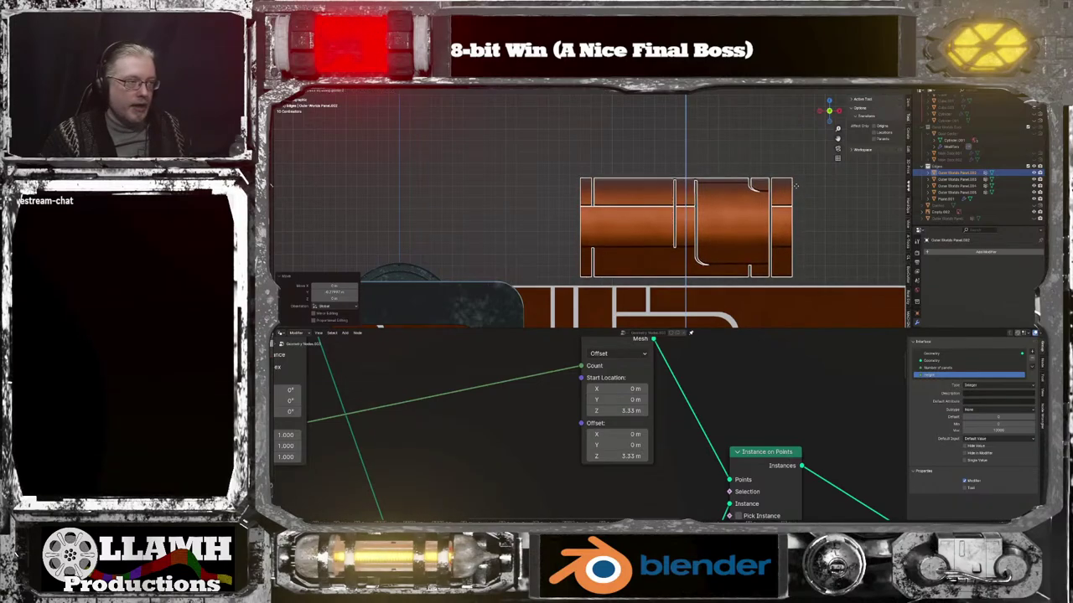
left_click(797, 198)
scroll(798, 202, "down", 3)
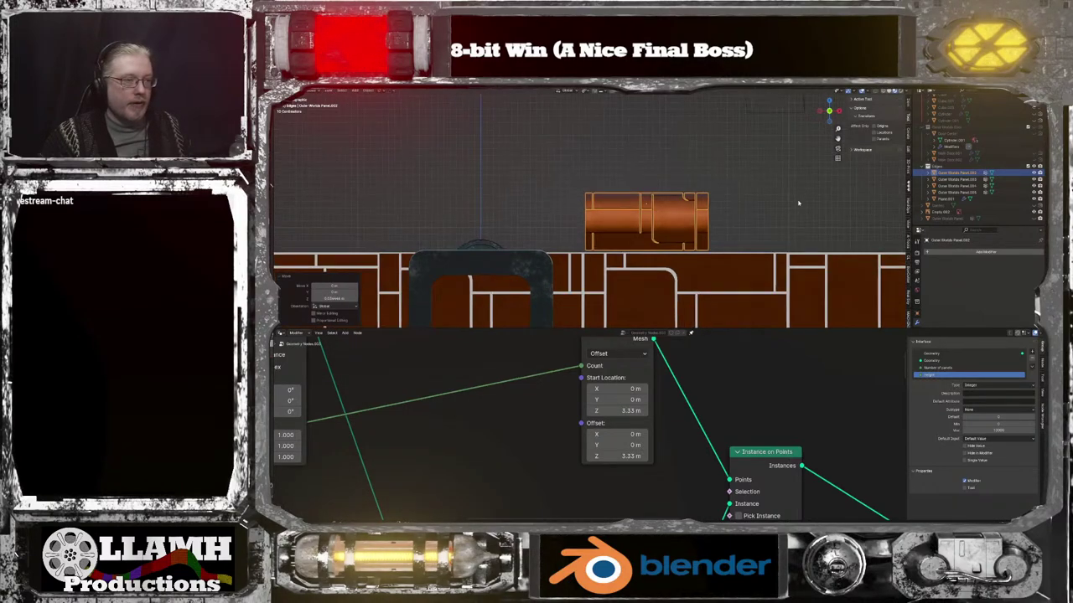
Move the curved panel along X so it sits above the door frame
key("g")
key("x")
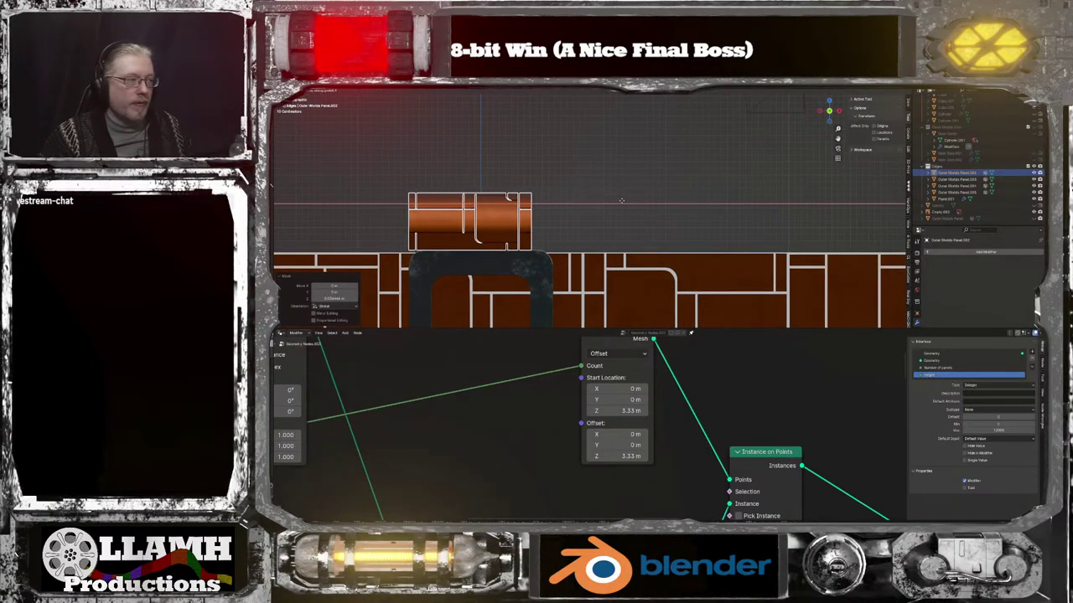
left_click(636, 201)
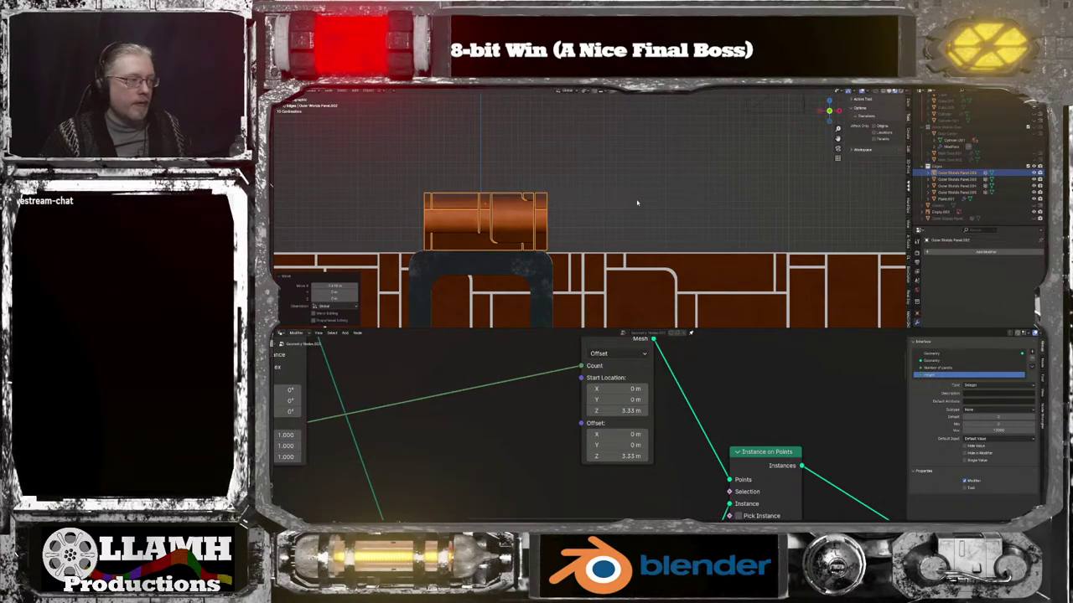
Scale the curved panel up to about 1.8 times its size and align it with the width of the wall section around the door
key("s")
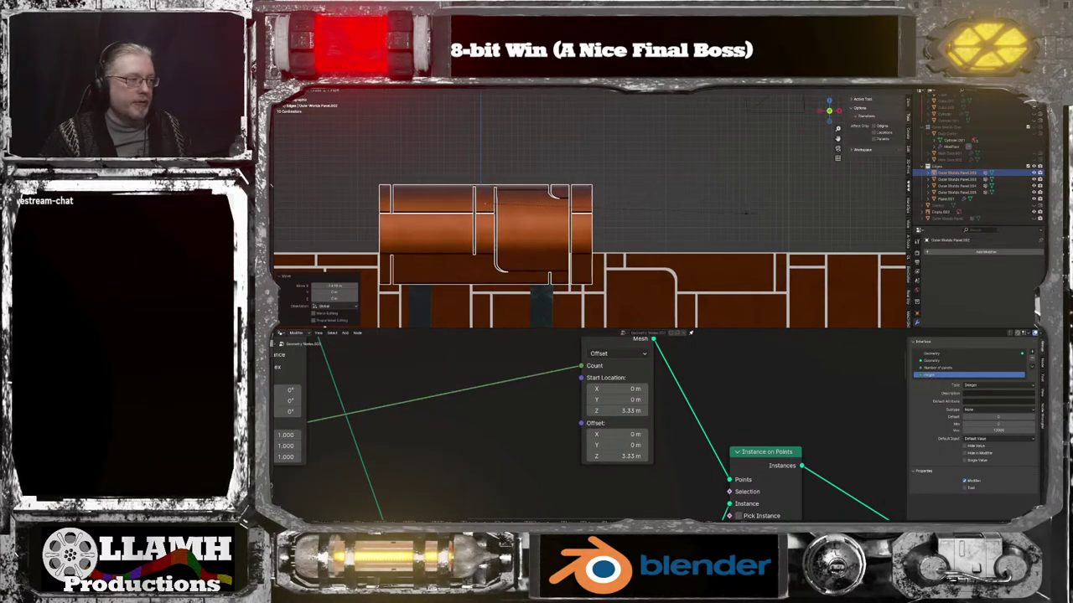
key("x")
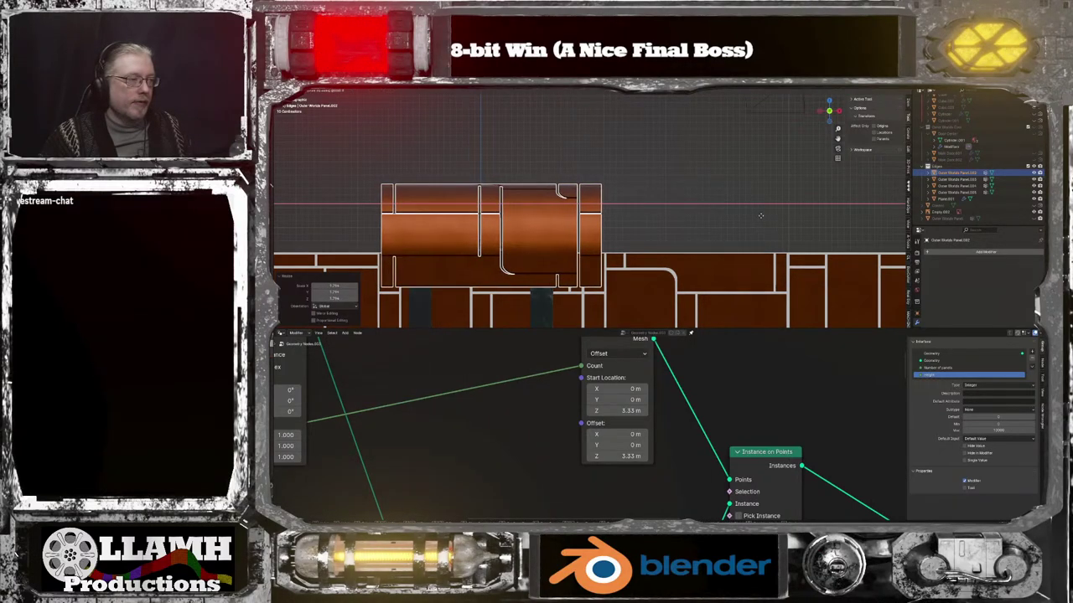
left_click(762, 219)
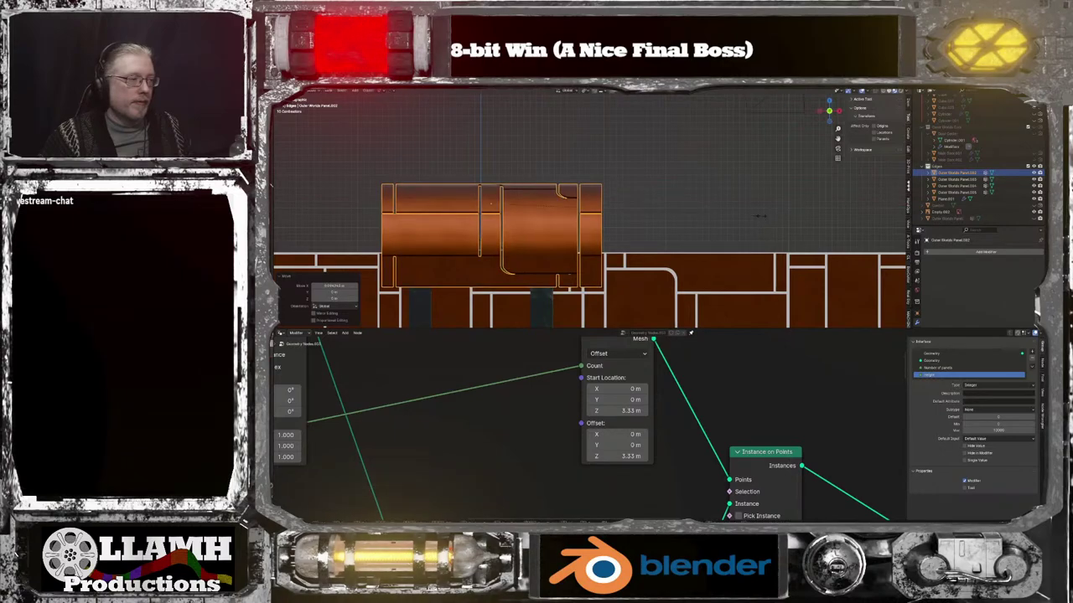
key("s")
left_click(766, 218)
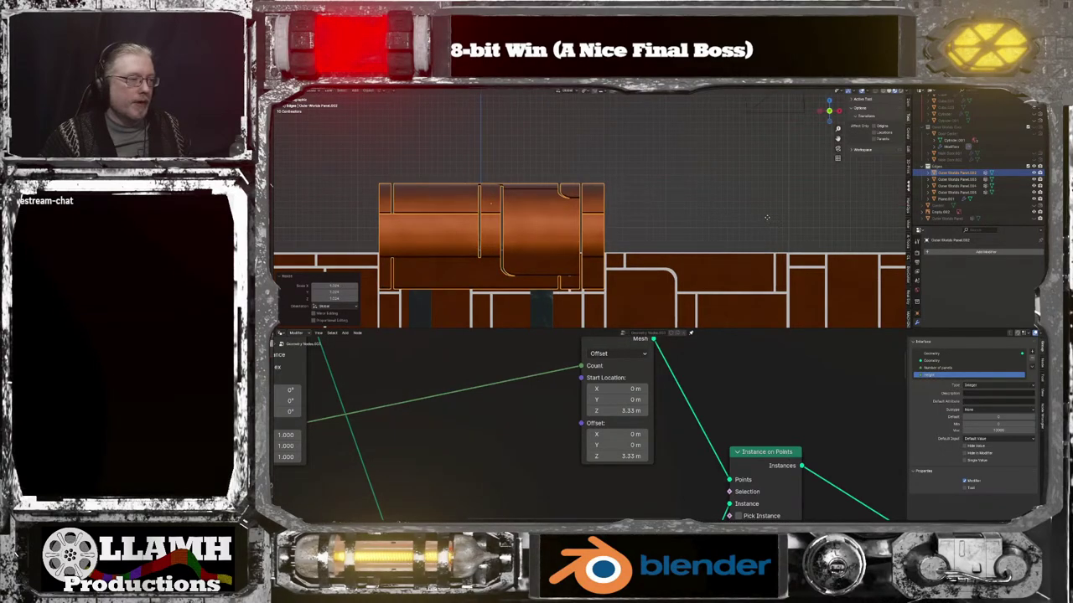
Raise the enlarged curved panel along Z to just above the wall's top edge
key("g")
key("z")
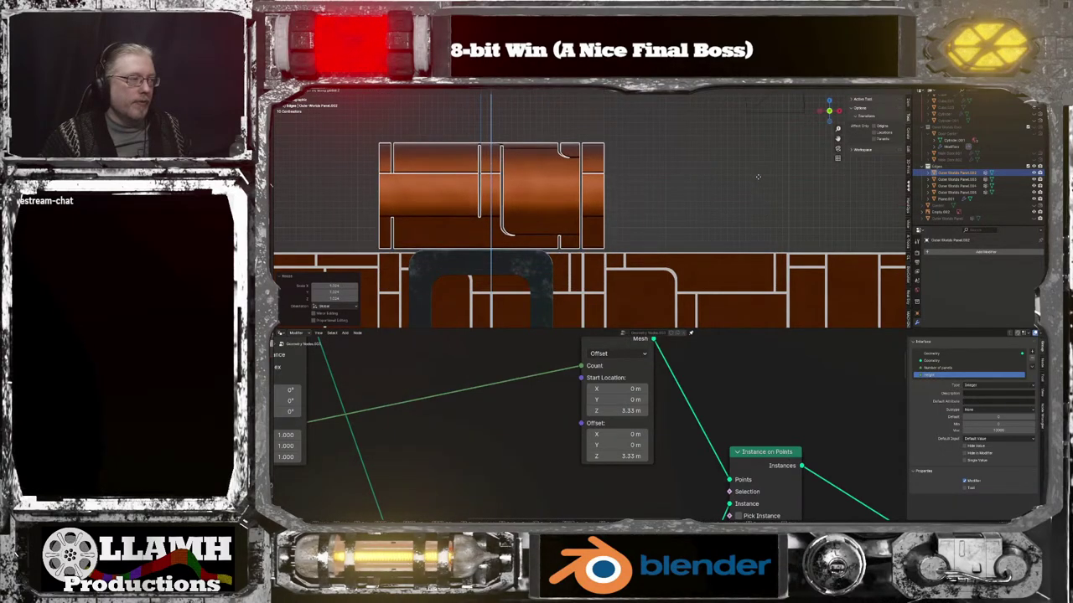
left_click(757, 176)
Shift the enlarged panel along Y until its lower edge lines up with the wall's front face in side view
middle_click_drag(757, 177, 680, 219)
key("g")
key("y")
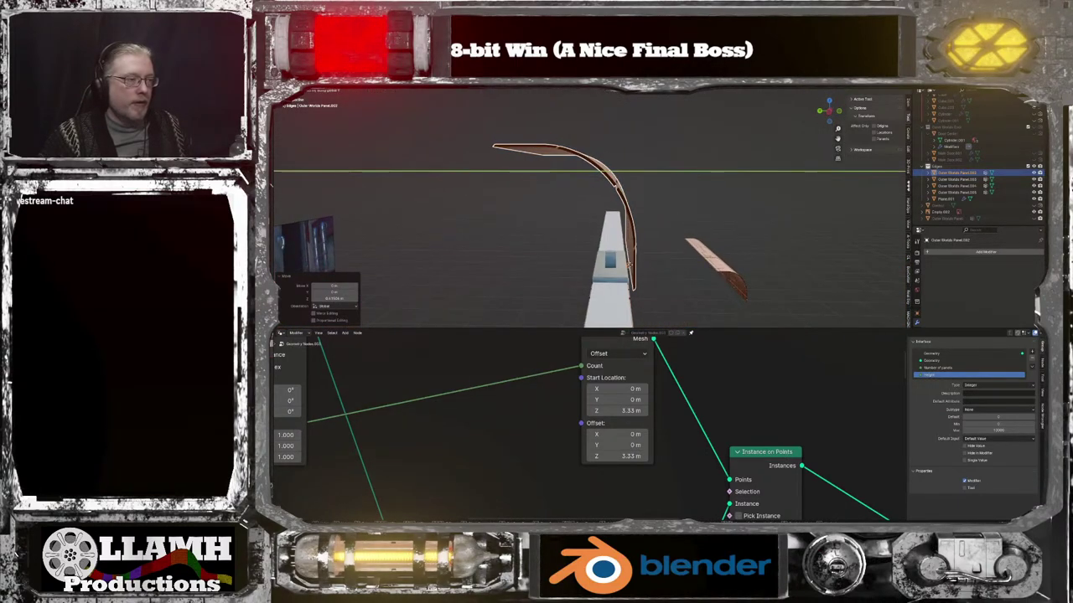
left_click(629, 265)
middle_click_drag(662, 259, 690, 249)
scroll(689, 249, "down", 3)
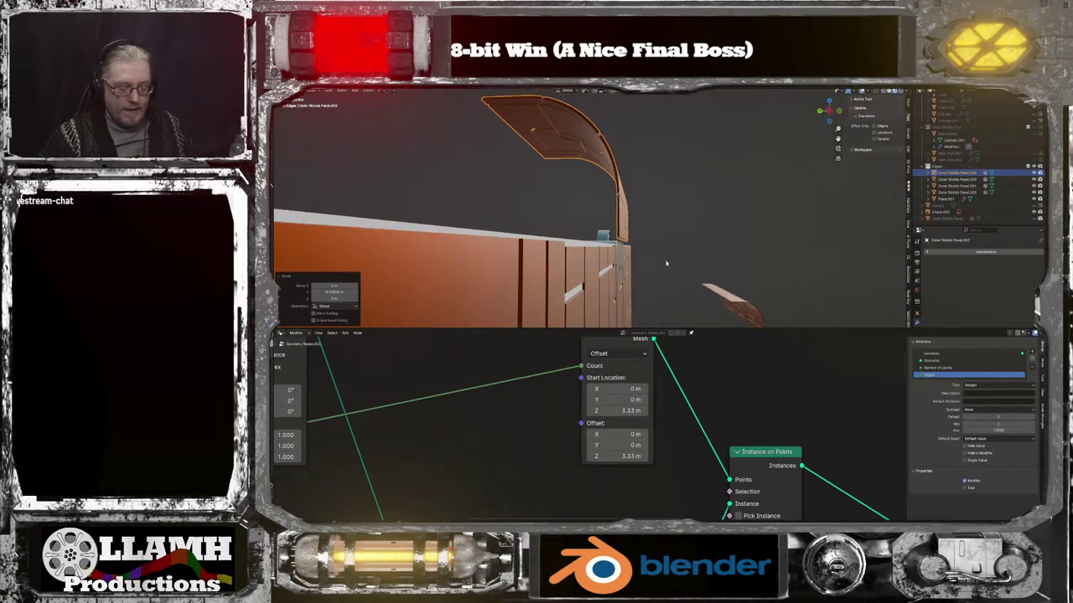
key("KP_3")
scroll(739, 247, "up", 3)
scroll(739, 246, "up", 1)
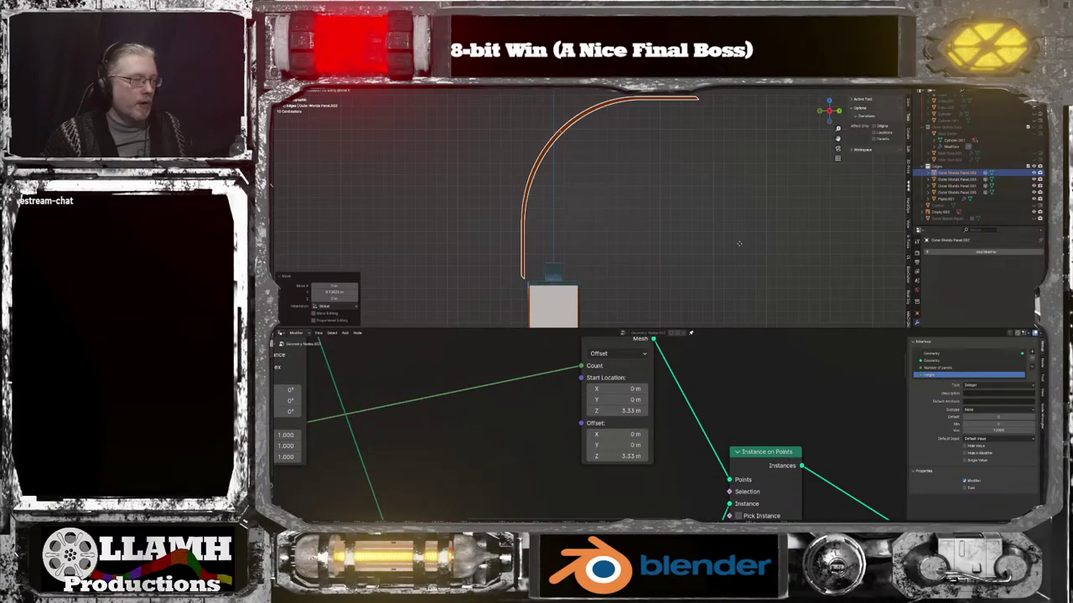
key("g")
key("y")
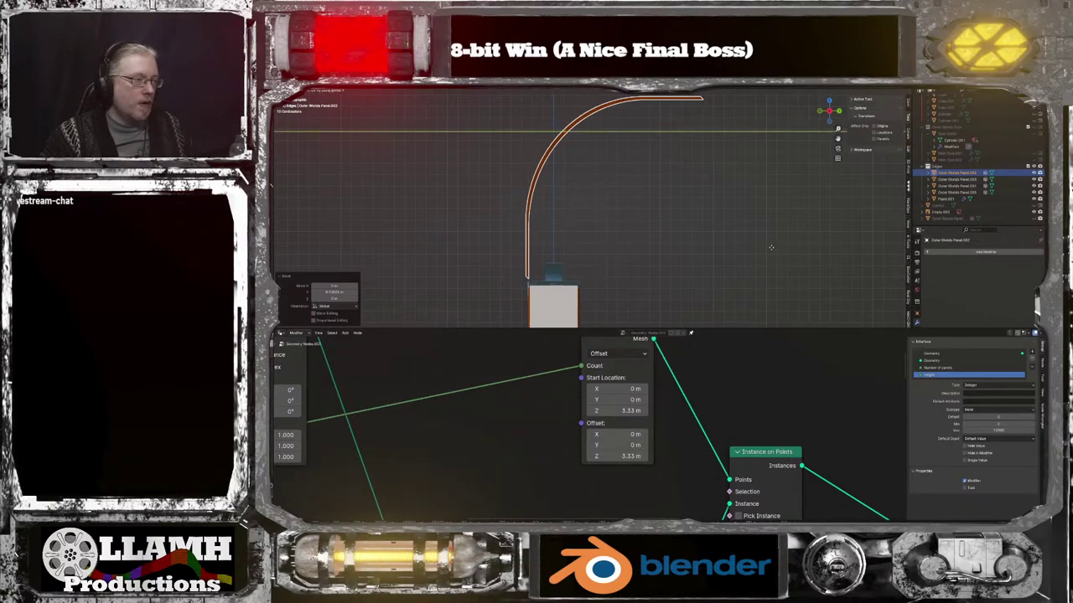
left_click(745, 240)
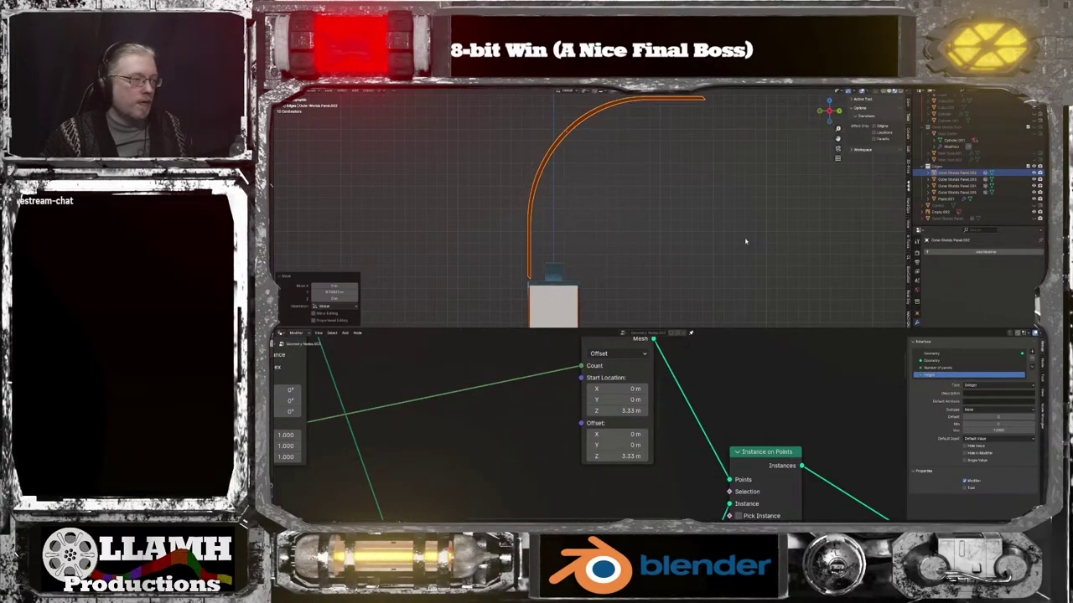
Add a cylinder mesh, adjust its vertex count, and rotate it 90 degrees about the Y axis
middle_click_drag(608, 218, 632, 226)
scroll(684, 228, "down", 4)
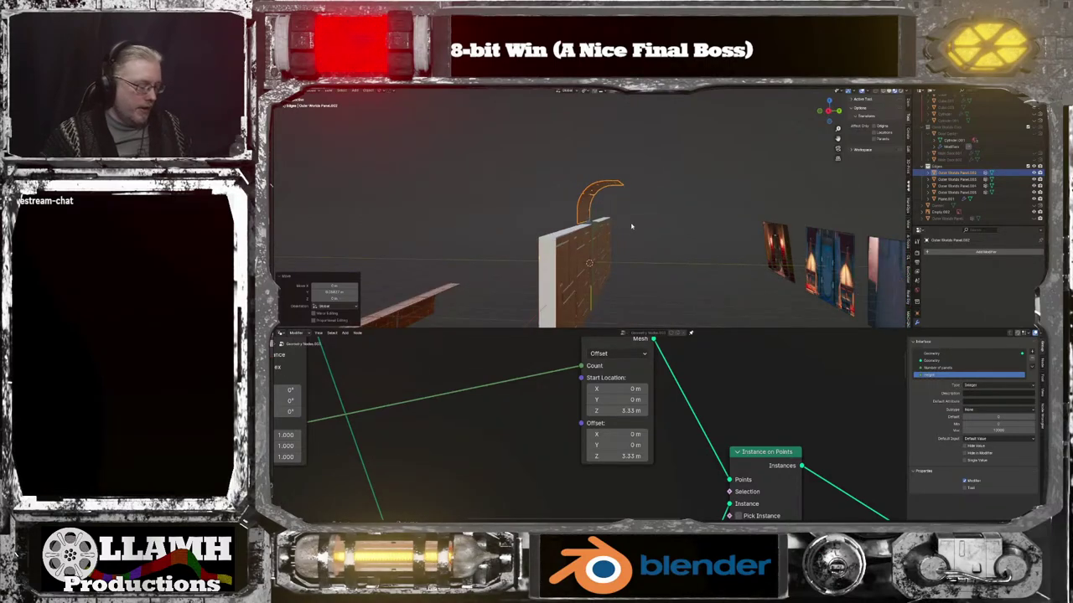
key("shift+a")
mouse_move(633, 233)
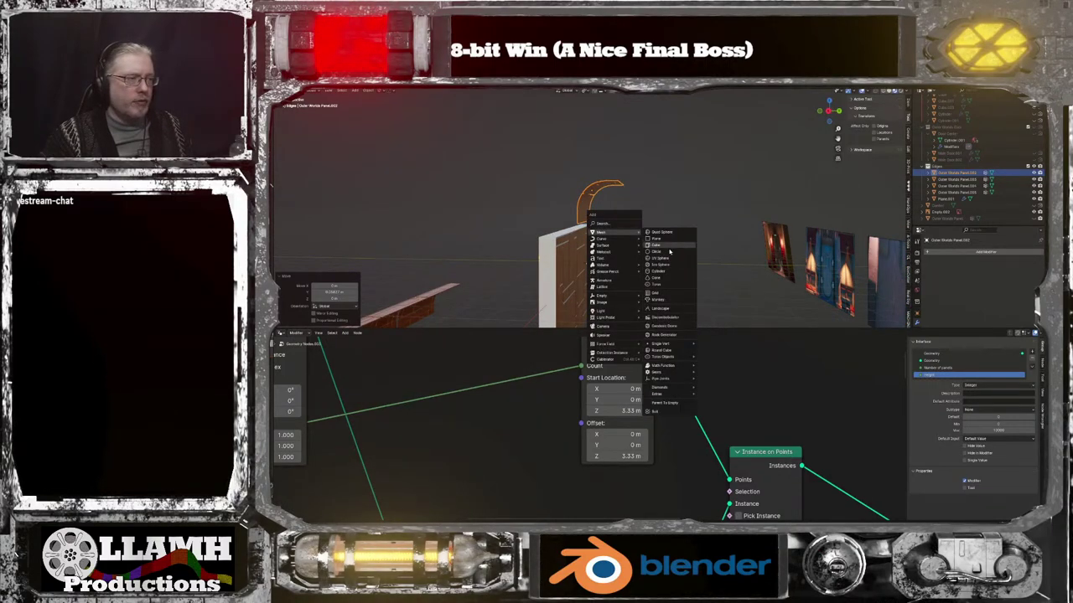
left_click(670, 271)
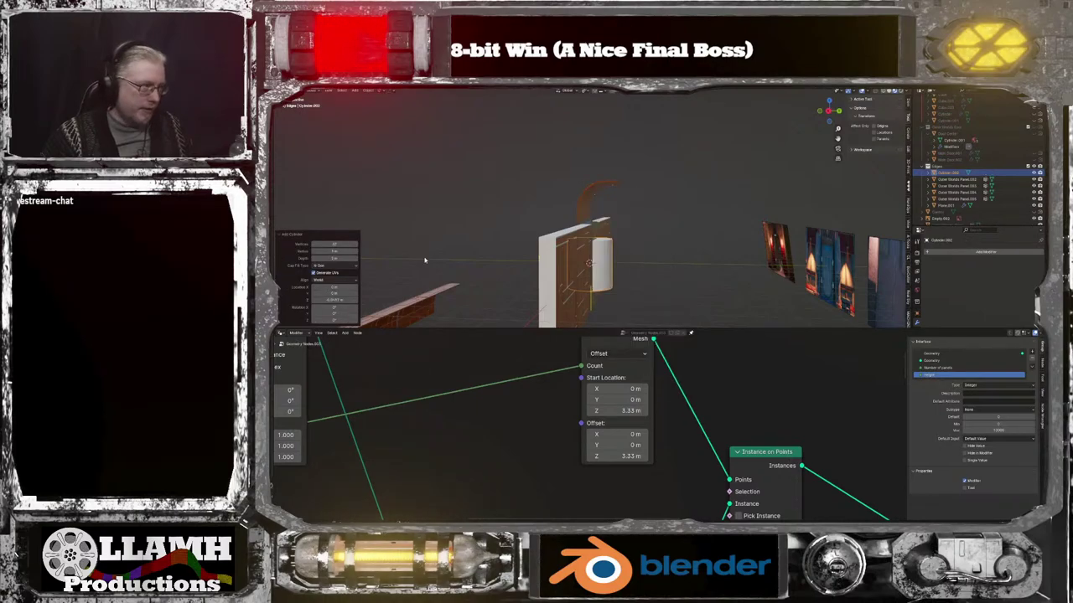
double_click(334, 244)
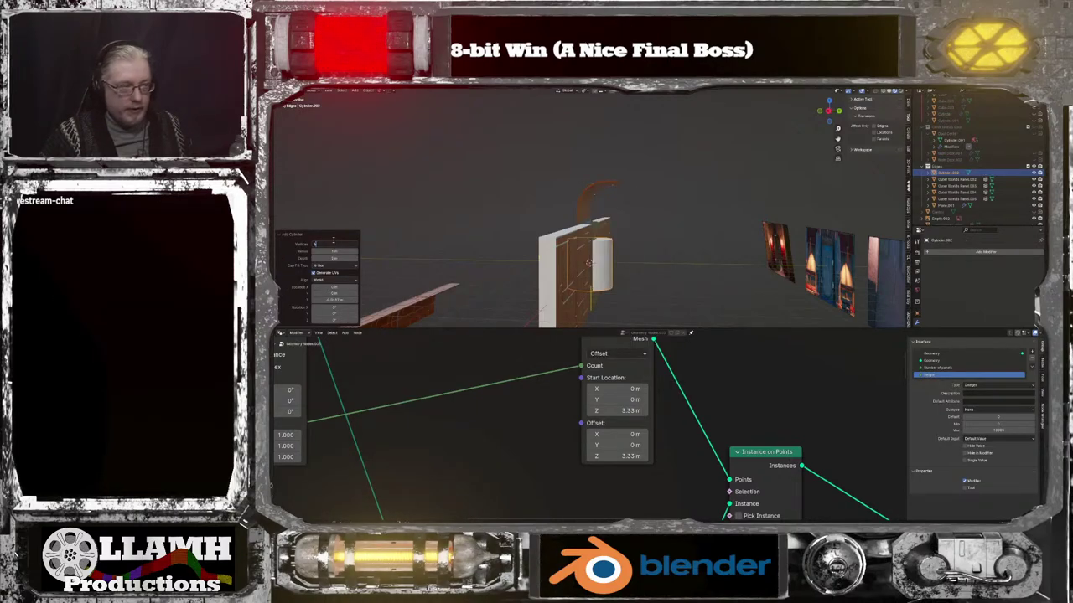
left_click(661, 279)
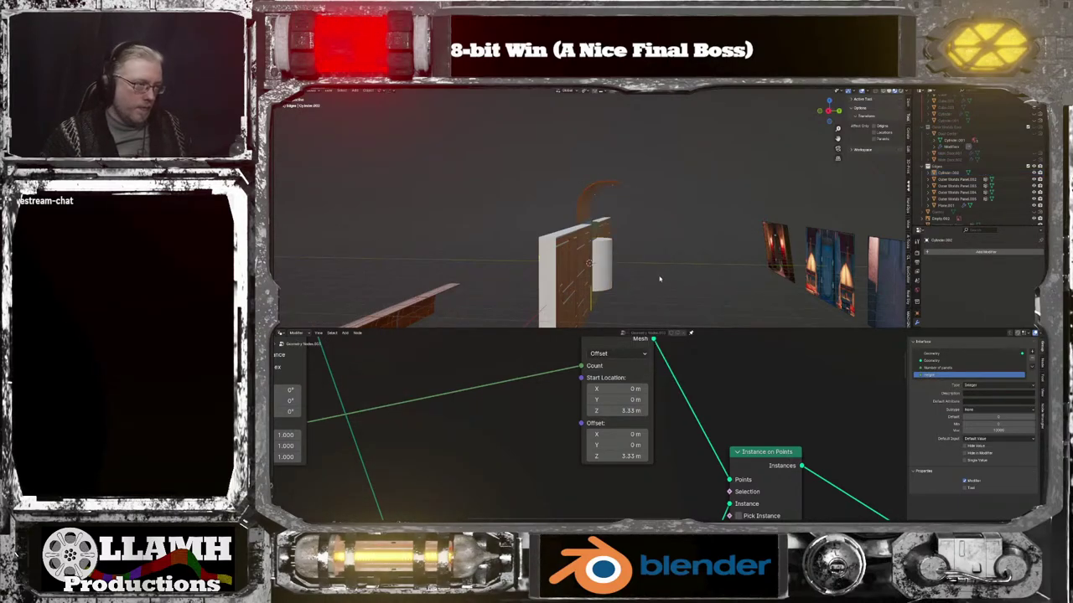
left_click(607, 267)
left_click(604, 263)
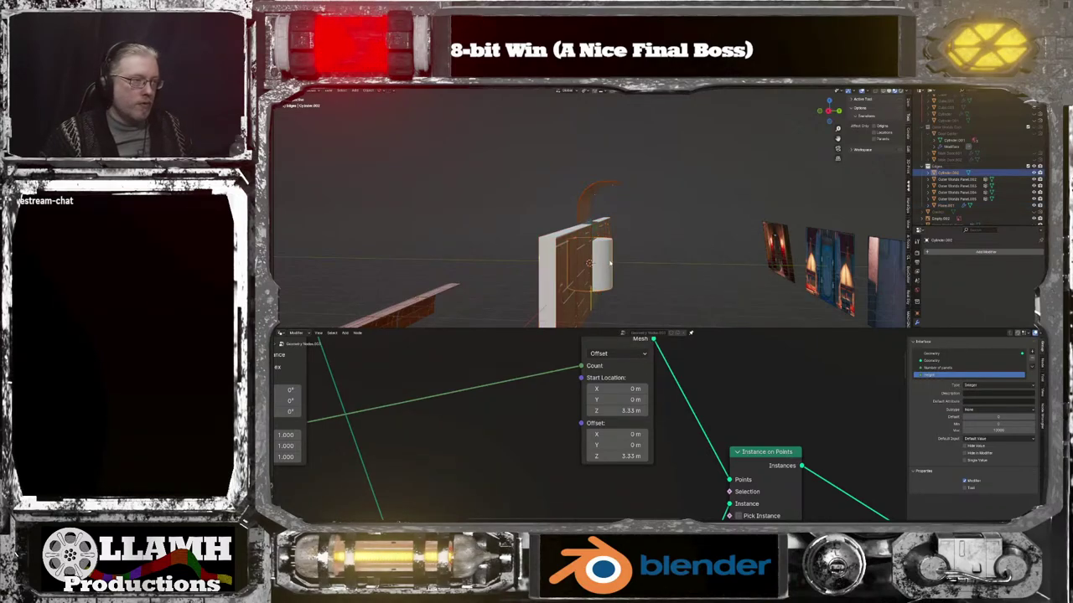
type("ry90")
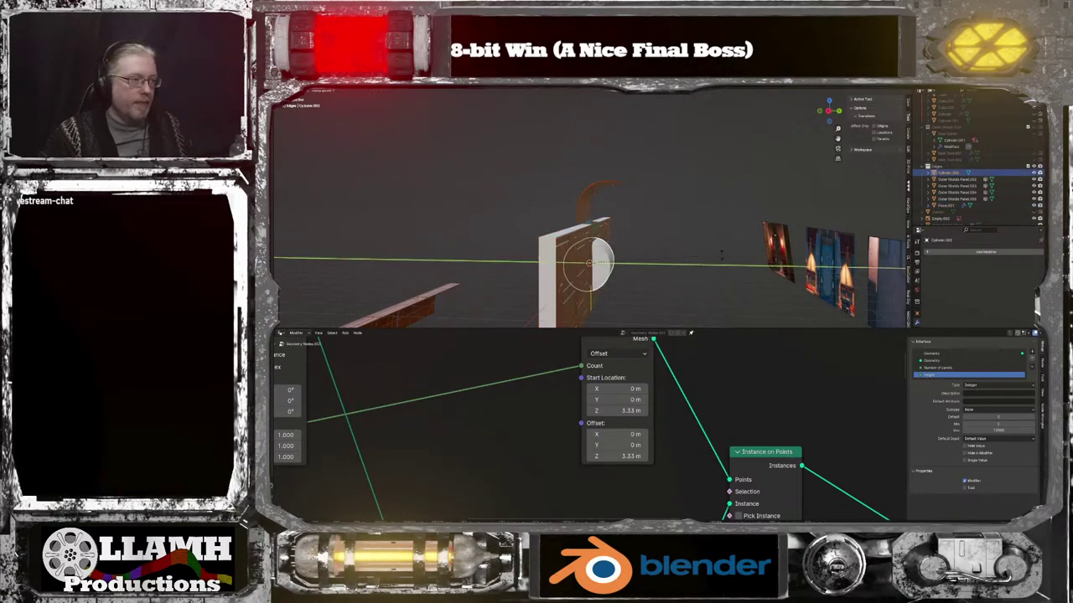
key("Return")
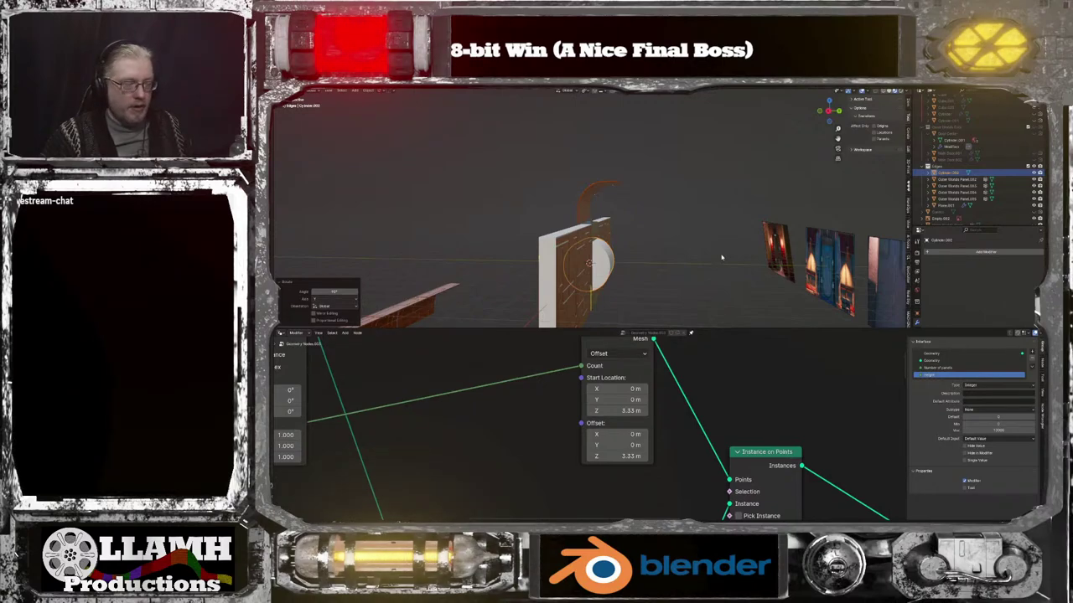
Compare the cylinder with the curved panel's arc in side view by moving it along Z and Y, and delete the cylinder
key("KP_3")
key("g")
key("z")
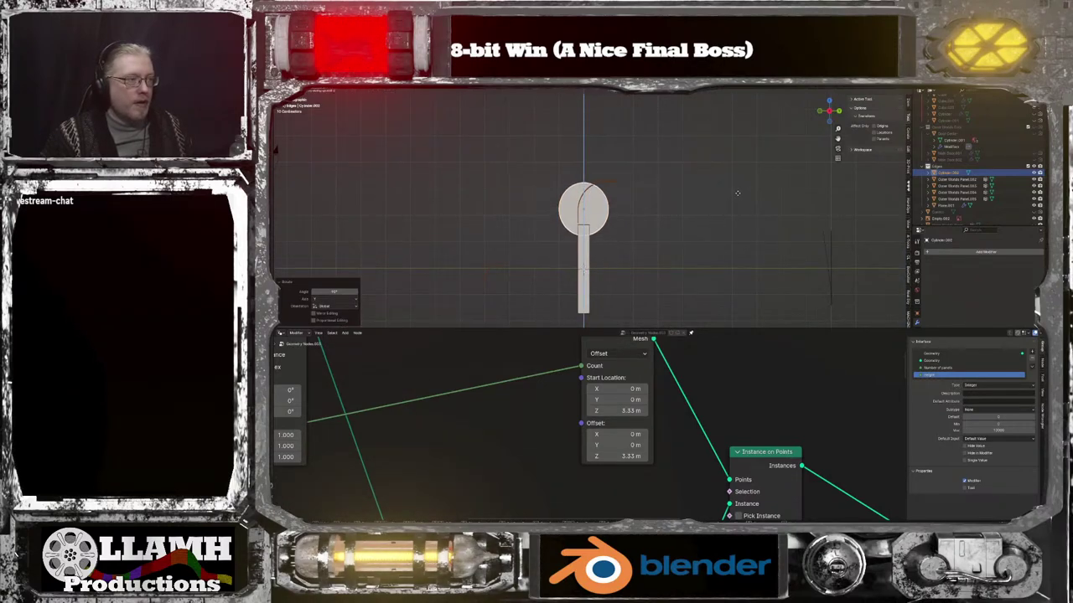
left_click(739, 193)
key("s")
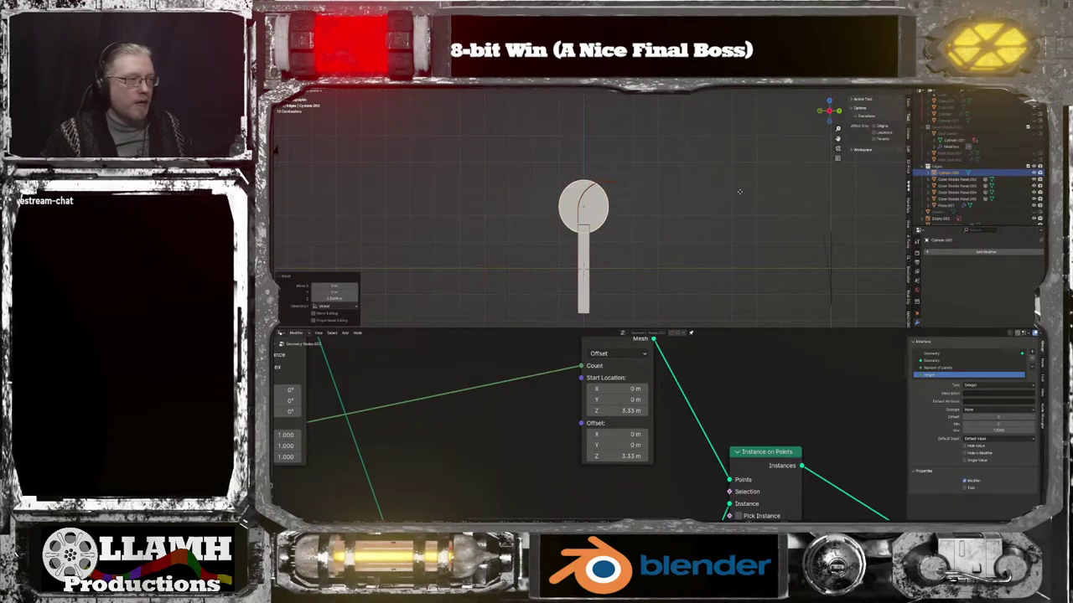
key("g")
key("y")
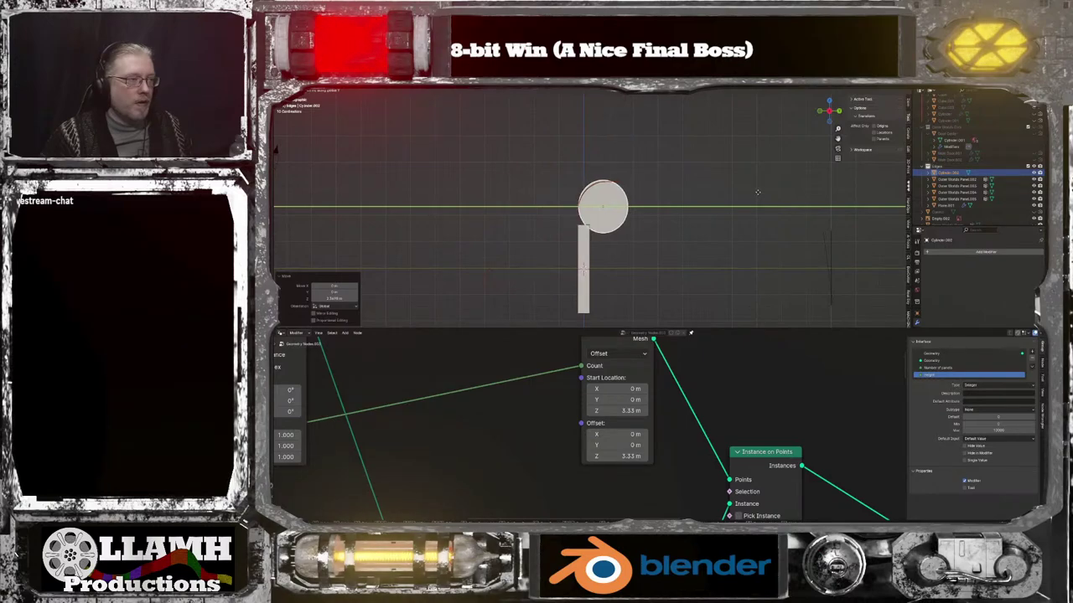
left_click(756, 193)
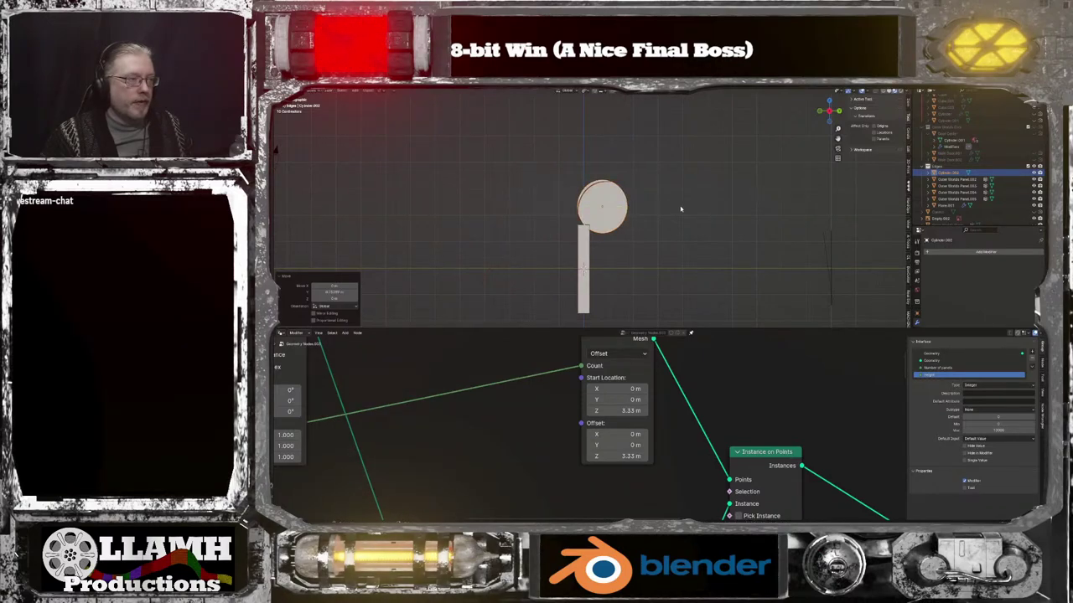
middle_click_drag(680, 208, 700, 220)
key("Delete")
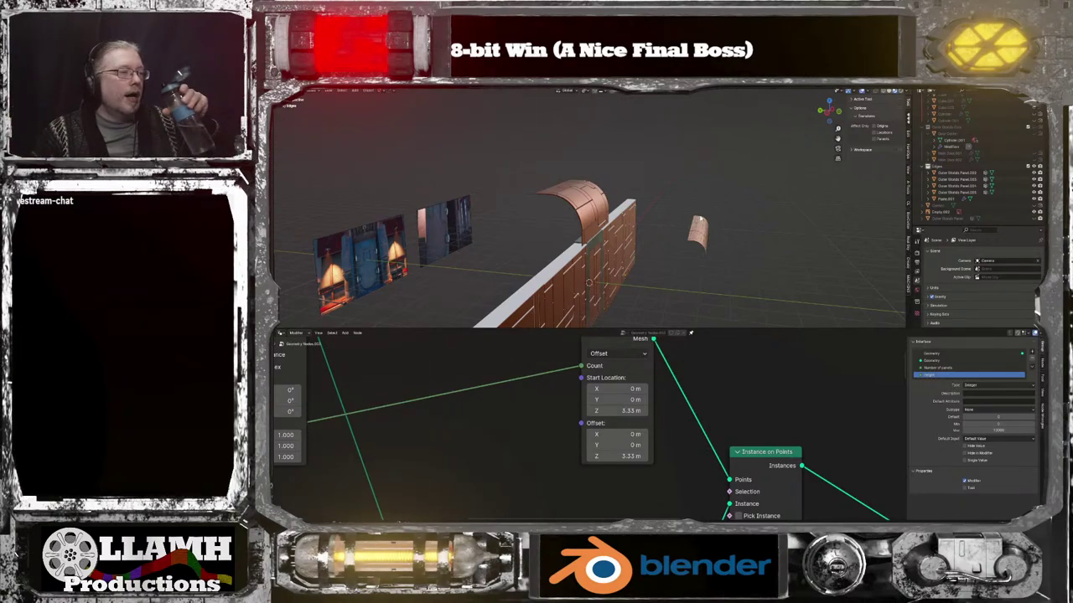
Increase the wall's Height input by two increments to stack the wall panels three tiers high
middle_click_drag(696, 244, 590, 218)
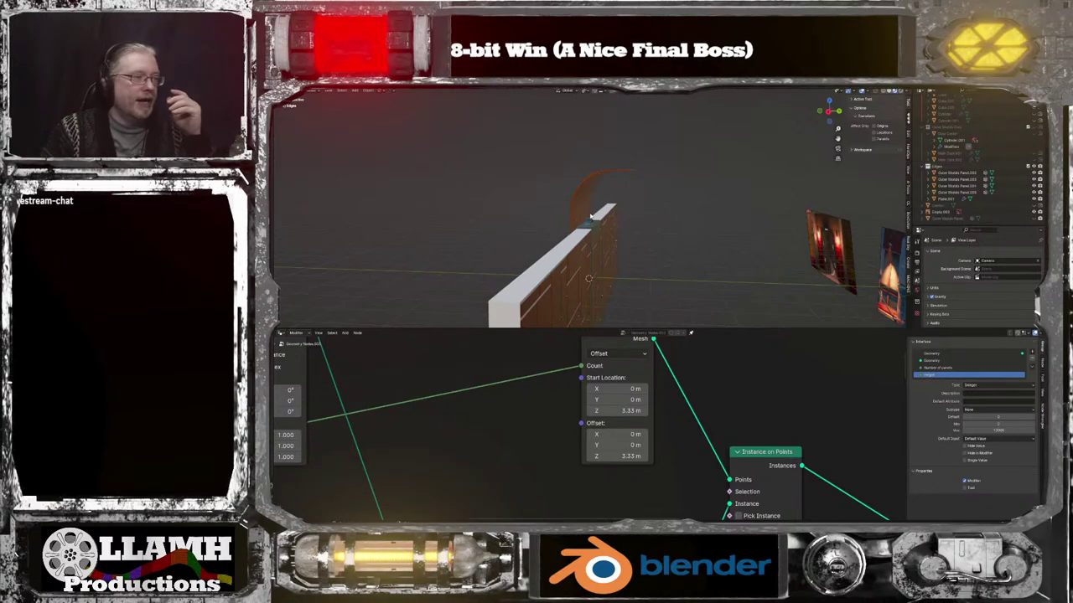
middle_click_drag(601, 216, 663, 208)
scroll(676, 215, "up", 3)
scroll(670, 222, "down", 3)
scroll(669, 222, "down", 5)
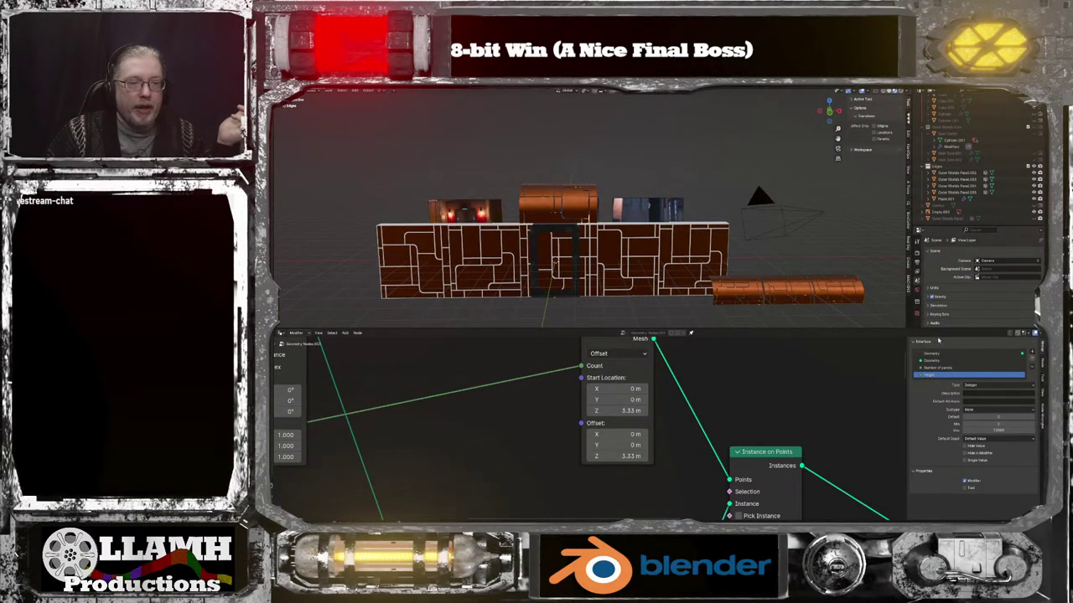
left_click(660, 255)
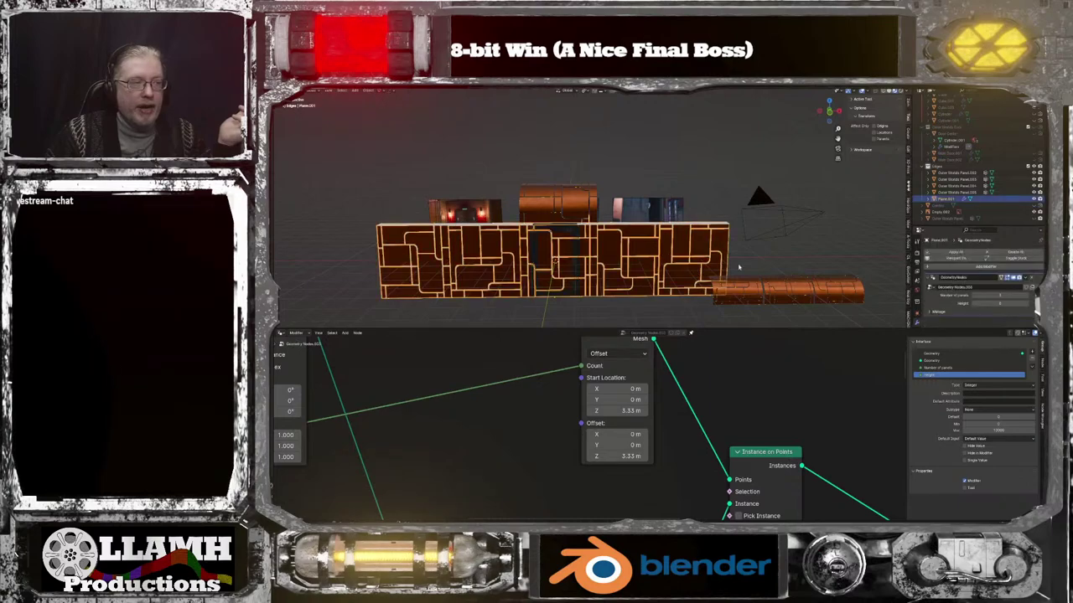
left_click(1028, 304)
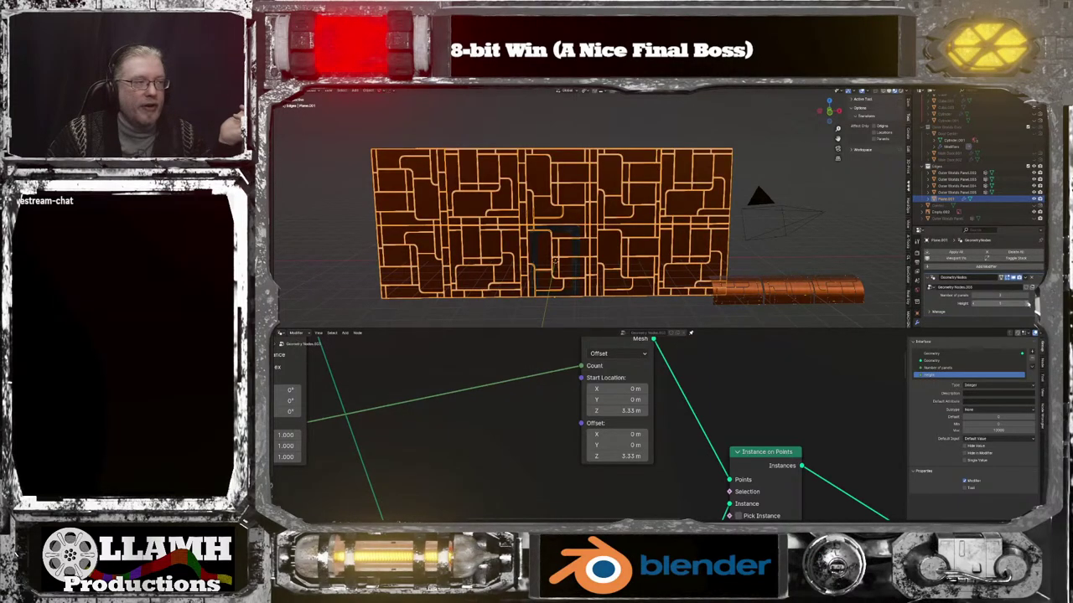
left_click_drag(1037, 306, 1037, 304)
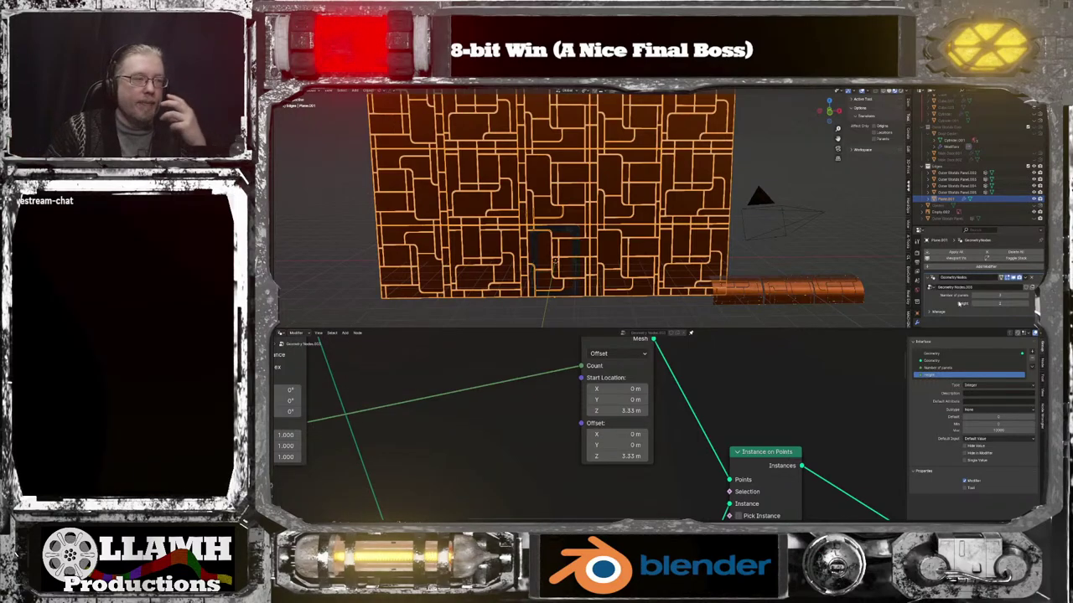
Detach the Grid's Mesh from Instance on Points and feed the Grid's UV Map into a new Separate XYZ node
scroll(593, 433, "down", 4)
middle_click_drag(659, 444, 513, 383)
scroll(515, 408, "down", 1)
middle_click_drag(519, 437, 643, 424)
scroll(595, 387, "up", 2)
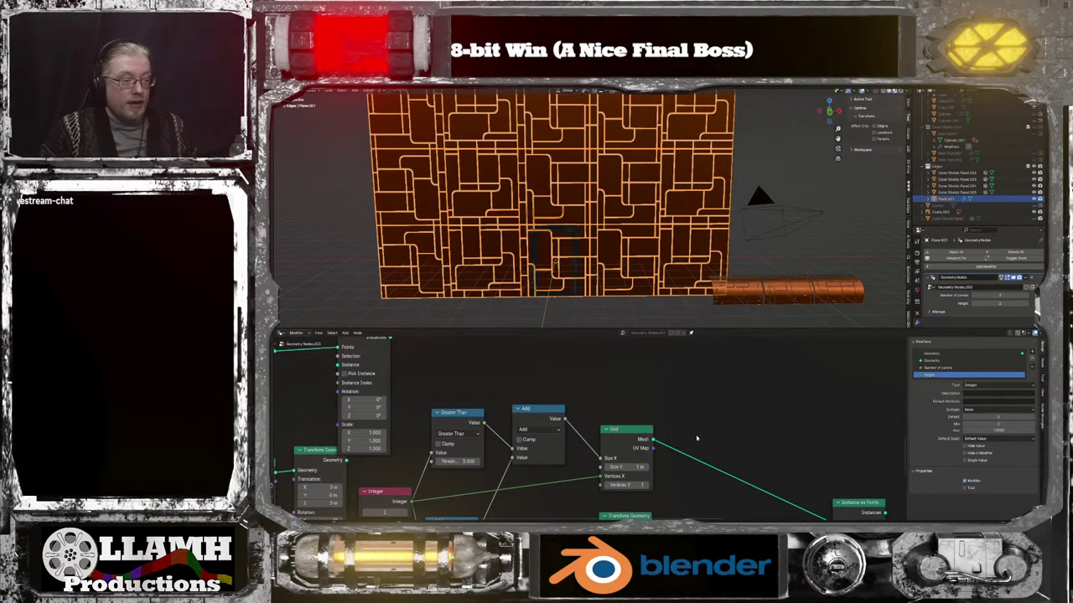
middle_click_drag(696, 437, 633, 398)
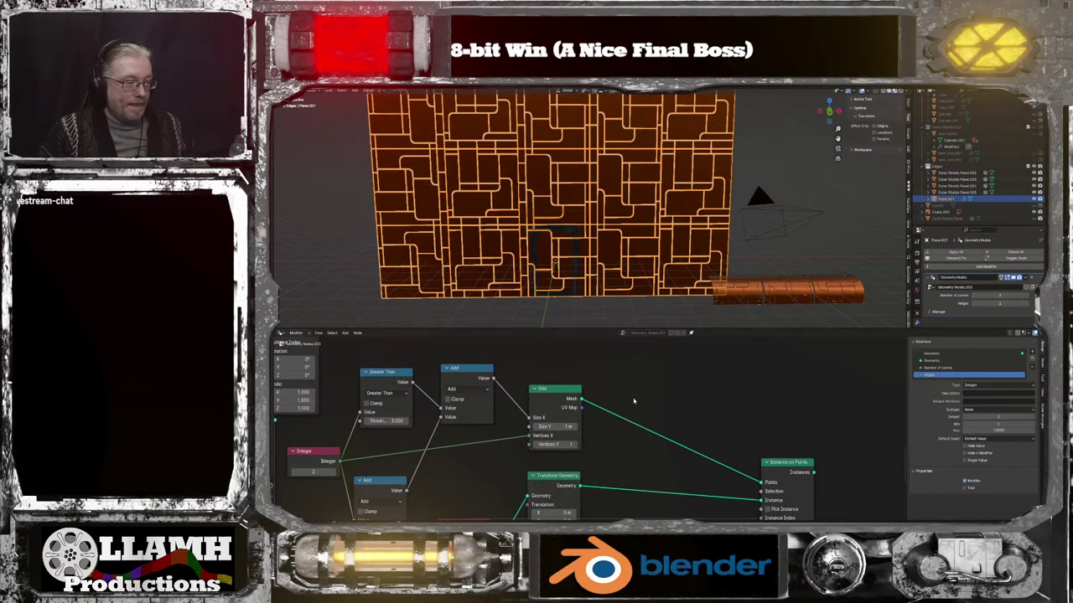
key("shift+a")
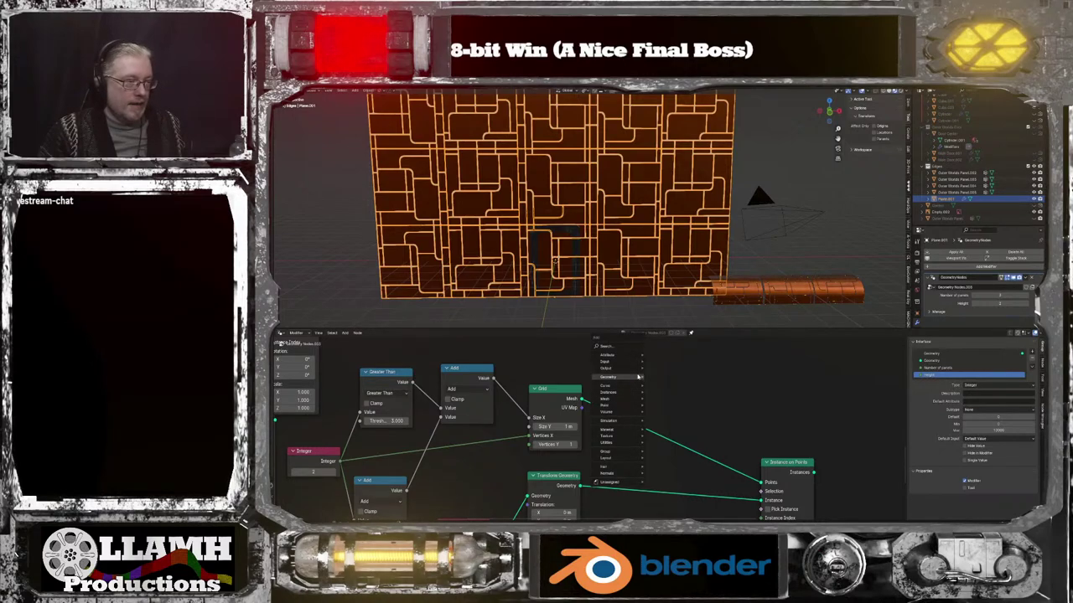
left_click(618, 350)
type("sep")
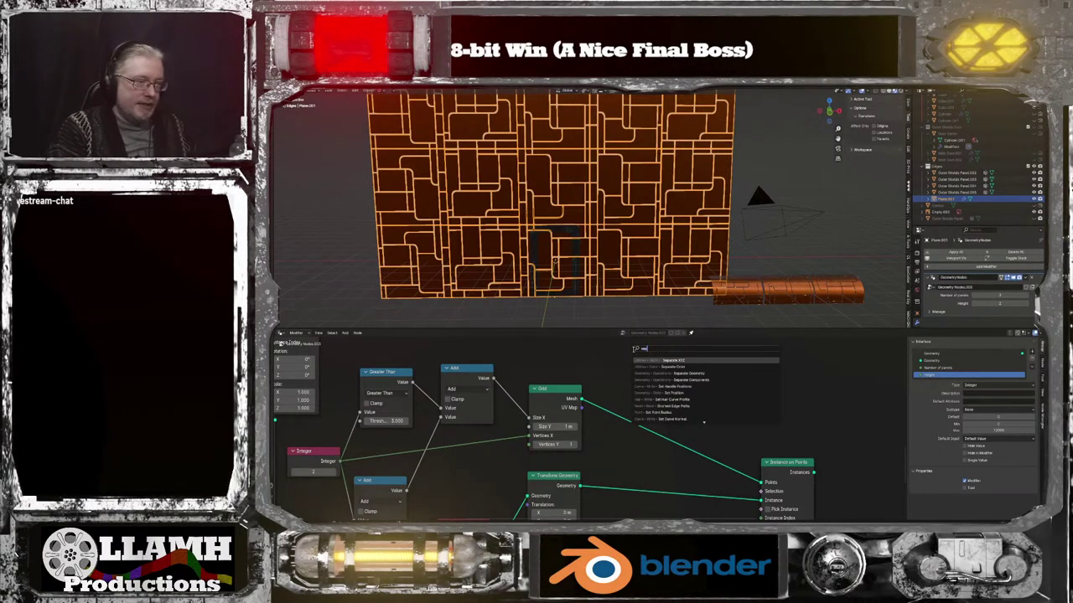
key("Return")
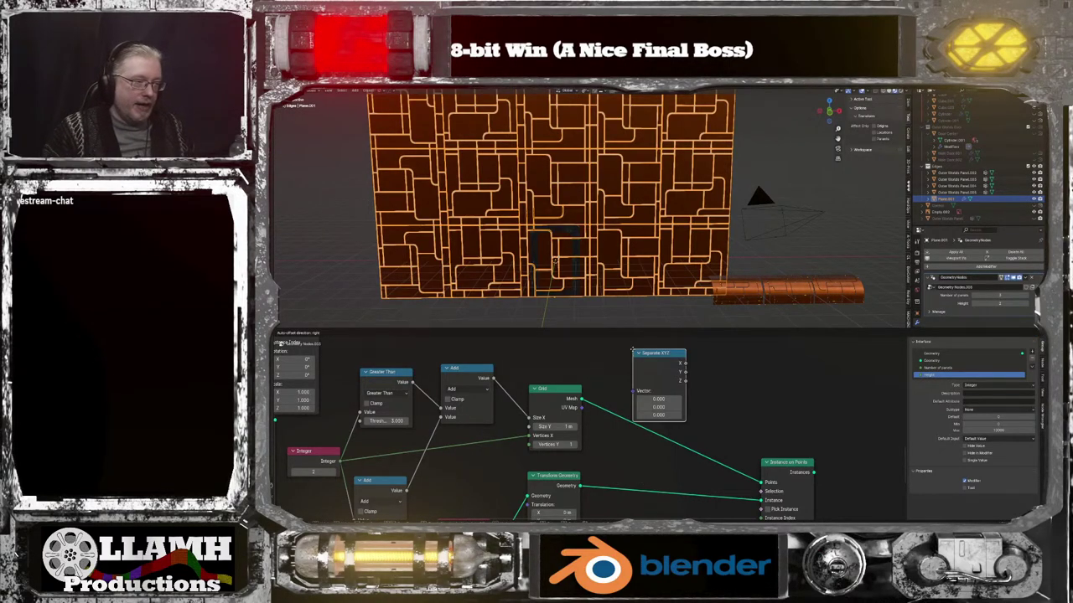
left_click(607, 385)
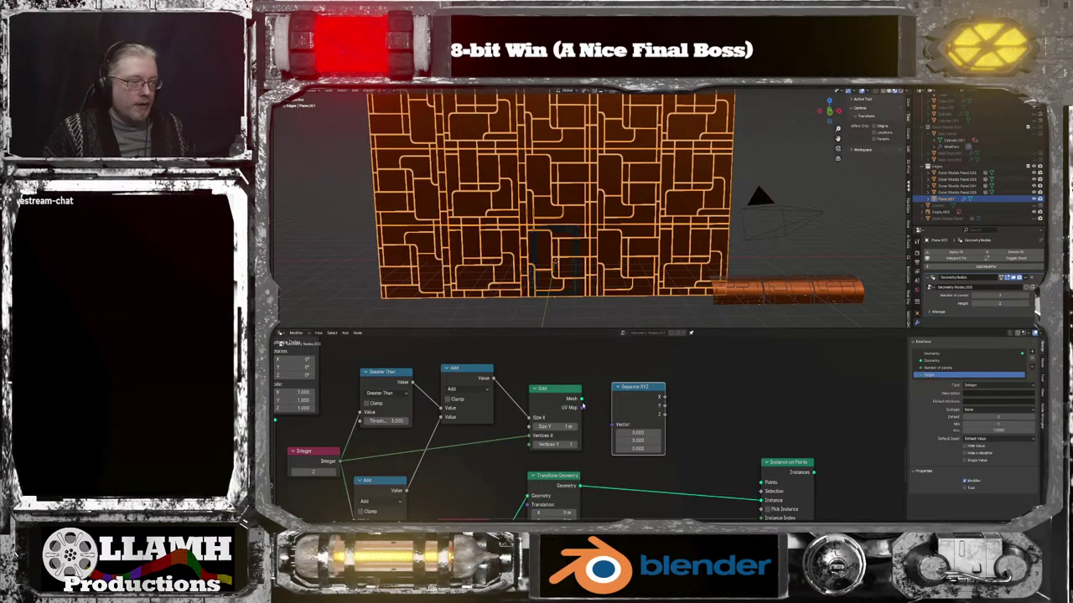
left_click_drag(581, 409, 612, 426)
Add a Combine XYZ node after Separate XYZ, linking X to X and Y to Z
middle_click_drag(691, 441, 608, 416)
key("shift+a")
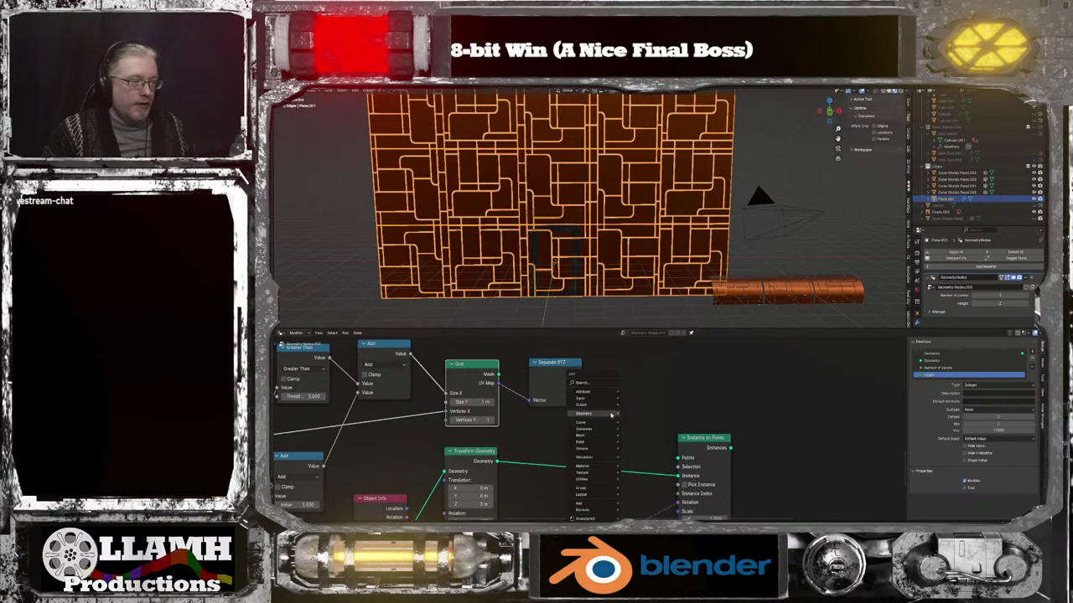
left_click(606, 383)
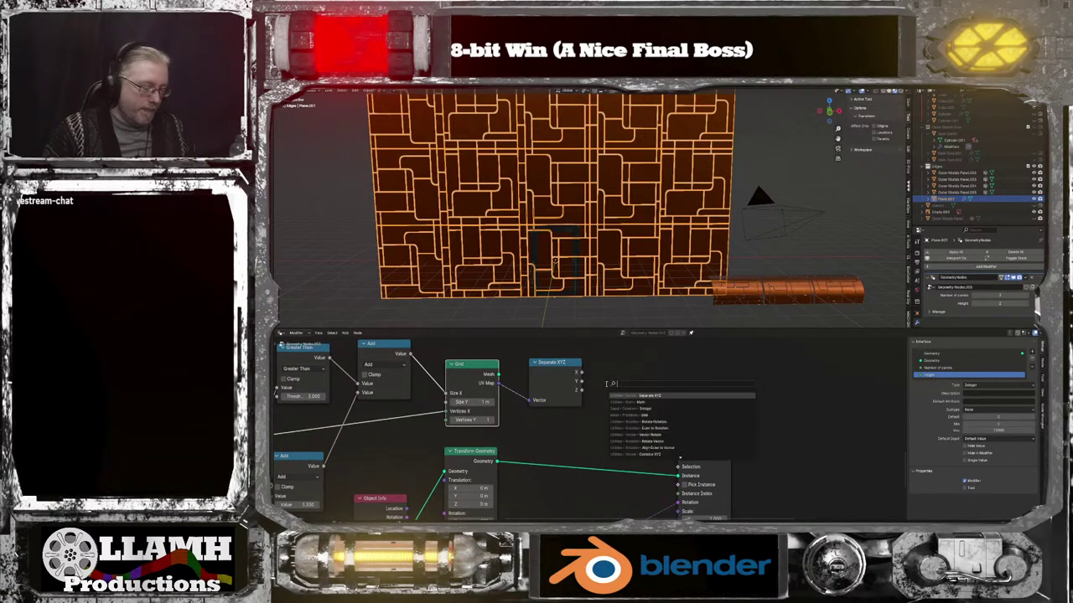
type("combi")
key("Return")
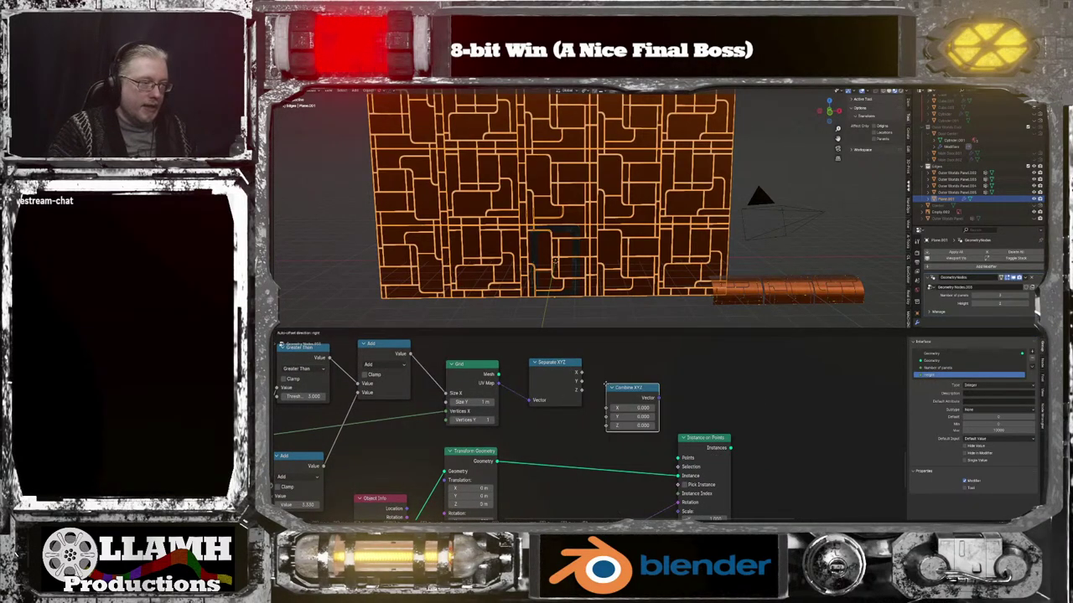
left_click(605, 384)
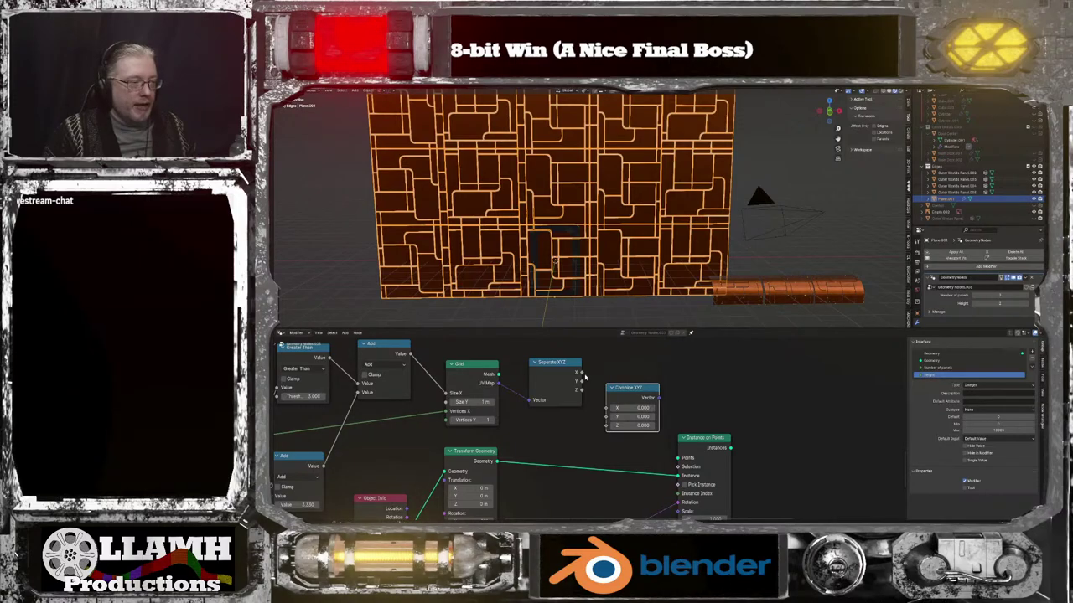
left_click(581, 375)
left_click_drag(604, 406, 603, 429)
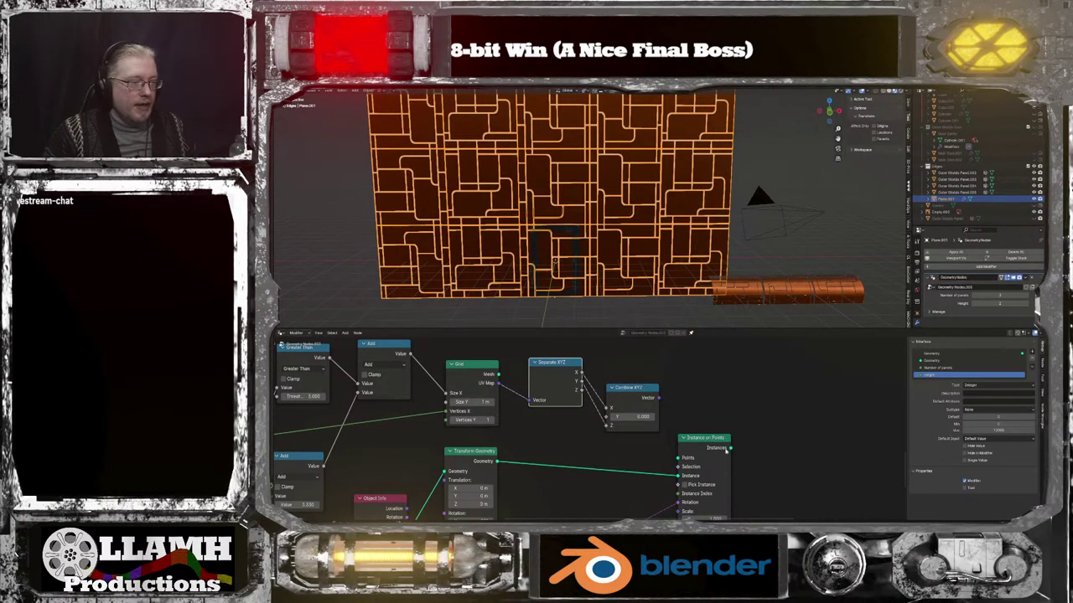
Preview the Instance on Points output through a Viewer node, try linking the Combine XYZ vector onward, and remove the Viewer
scroll(729, 453, "down", 2)
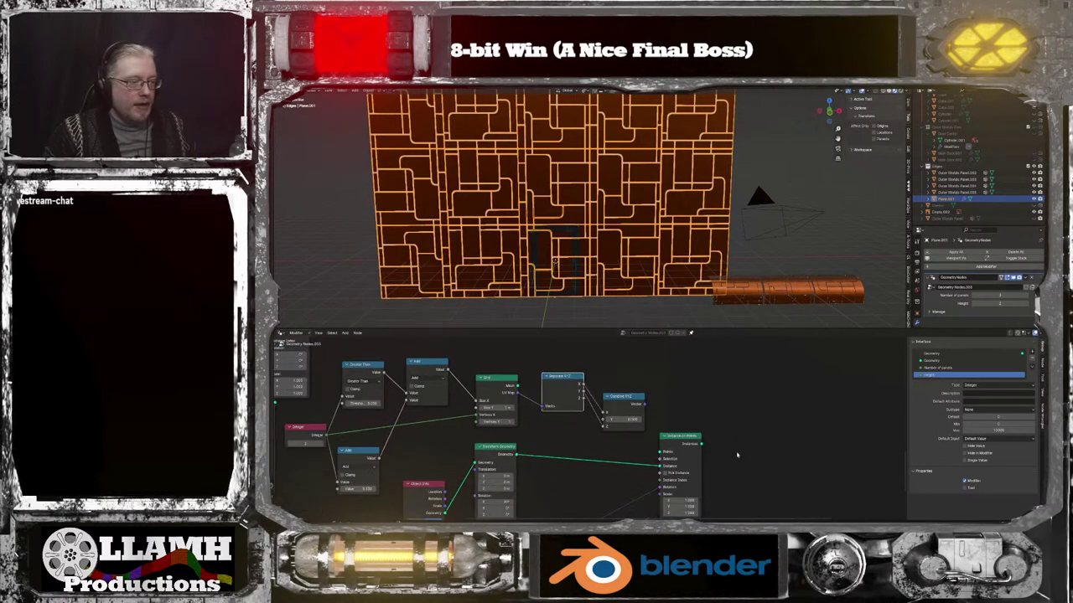
left_click(692, 439, "ctrl+shift")
scroll(662, 422, "up", 2)
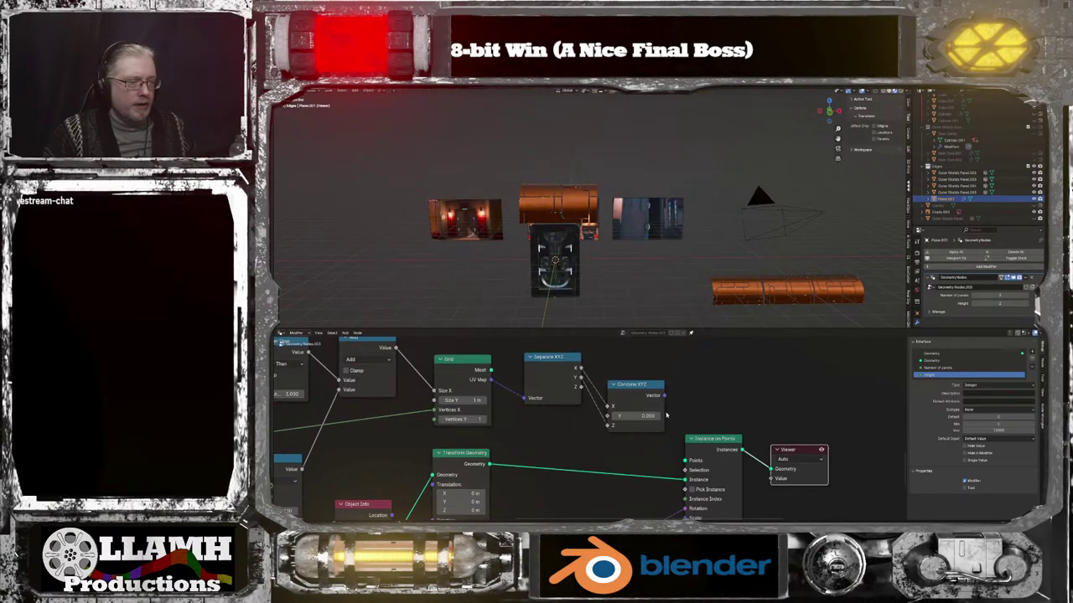
left_click_drag(665, 401, 685, 438)
right_click(680, 427)
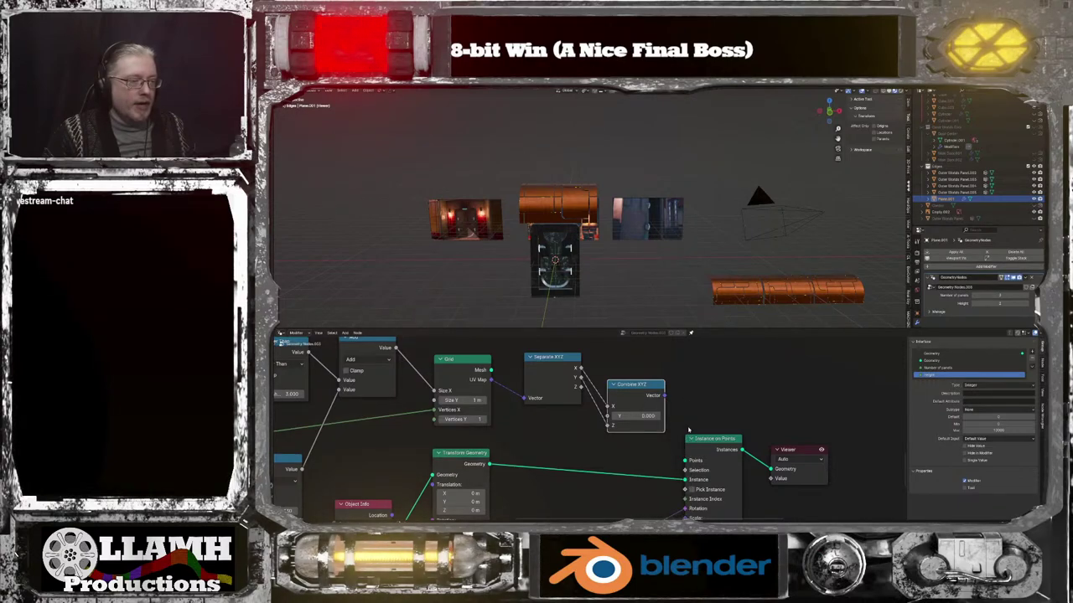
middle_click_drag(689, 430, 647, 415)
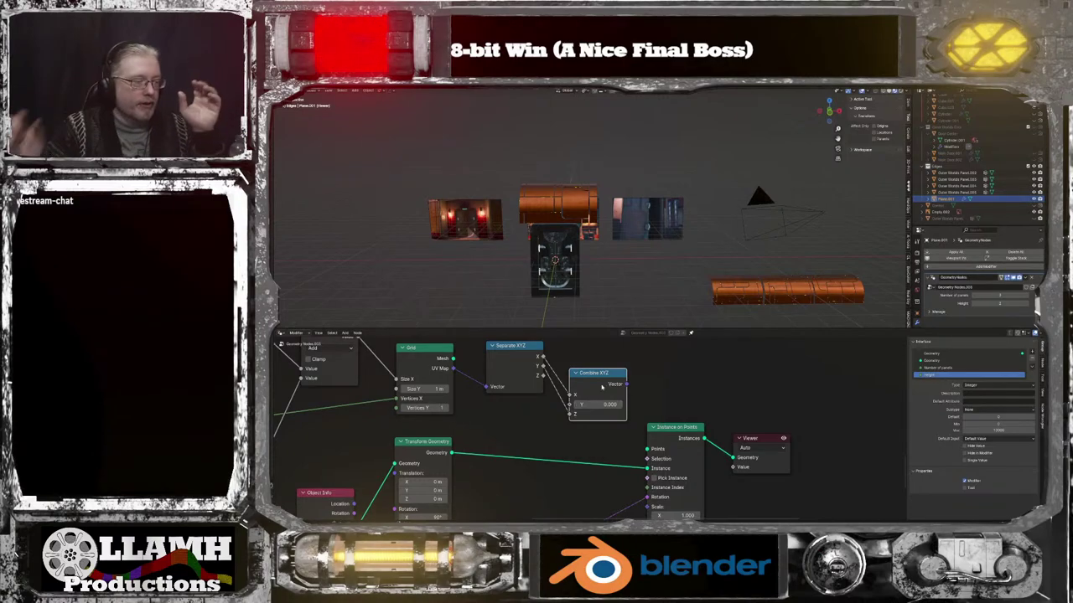
left_click(760, 442)
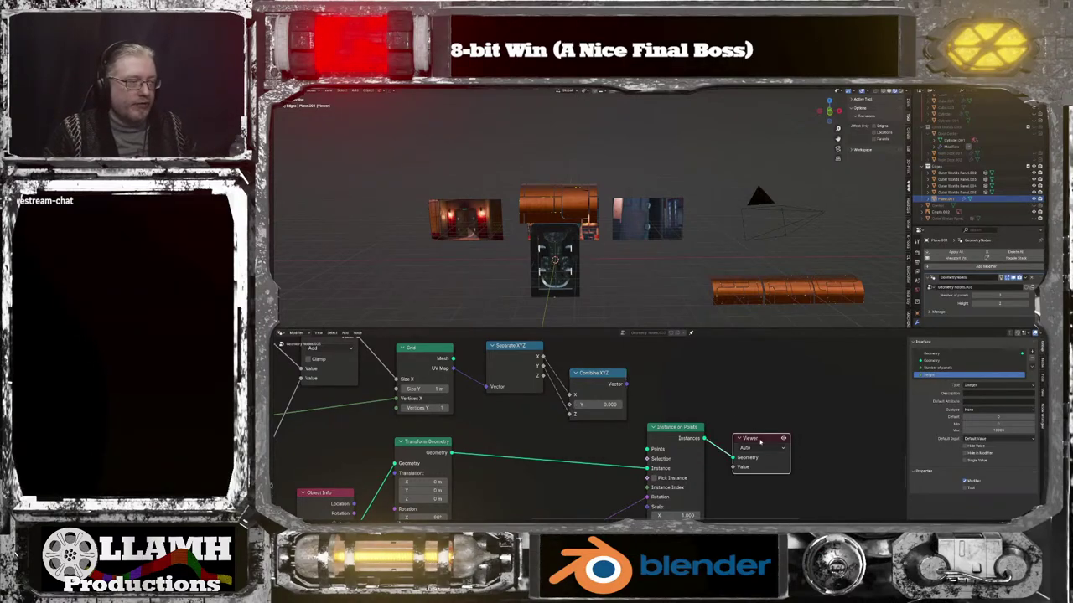
key("x")
scroll(660, 287, "down", 1)
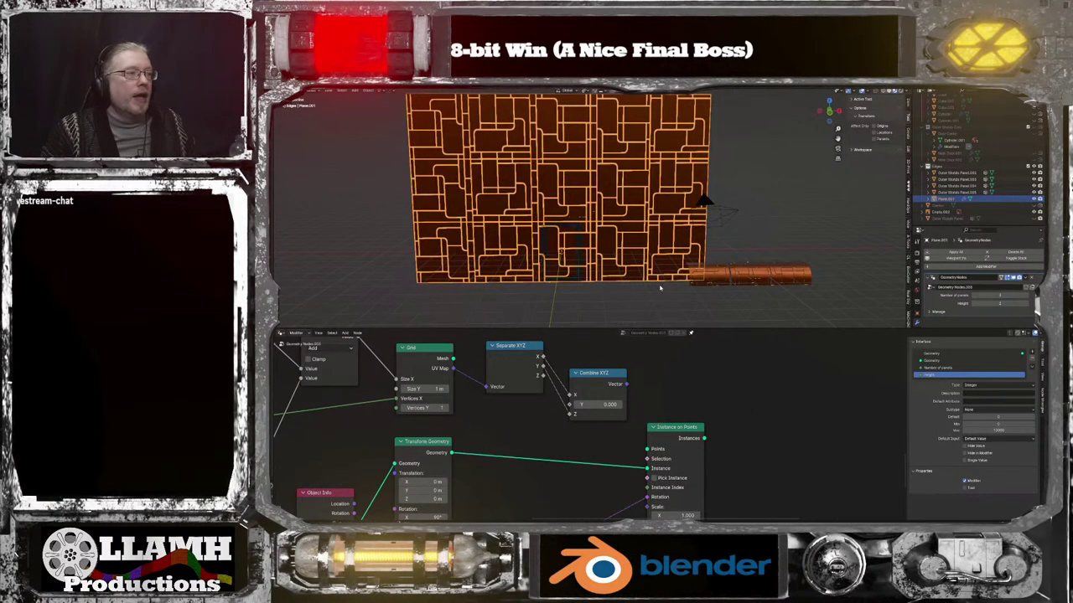
Lower the wall's Height input in increments until only a single tier of panels remains, and frame the wall
scroll(651, 281, "down", 1)
middle_click_drag(648, 279, 671, 275)
left_click_drag(972, 309, 962, 305)
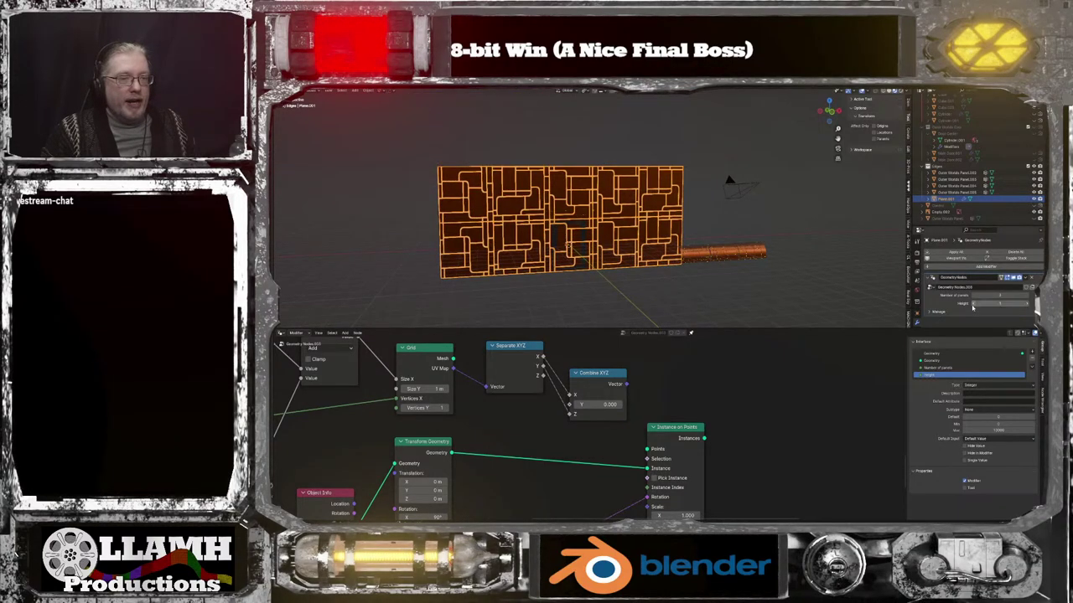
scroll(706, 267, "up", 3)
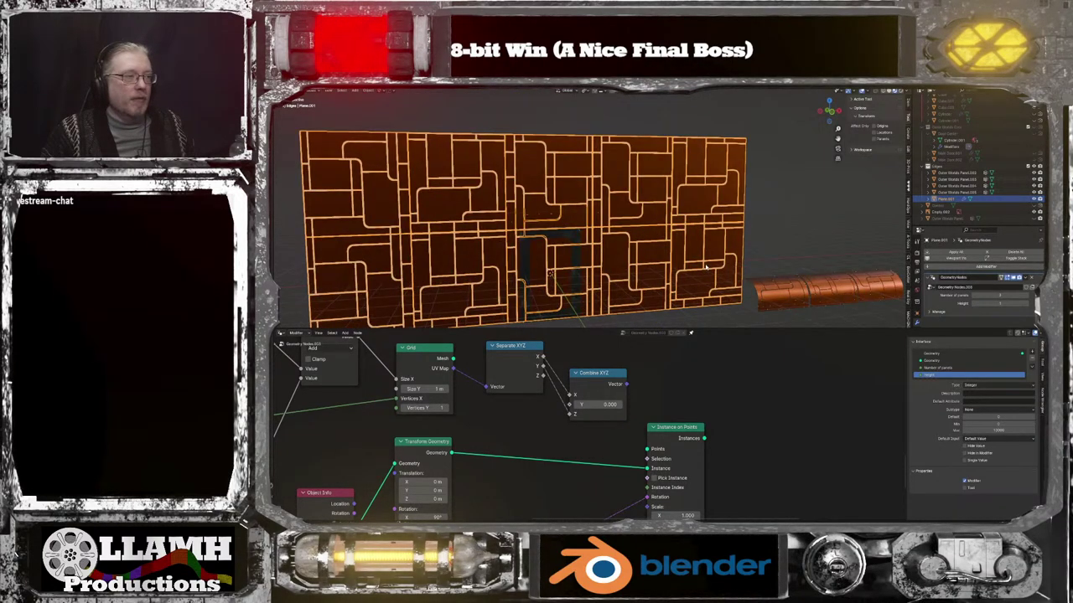
mouse_move(706, 267)
middle_mouse_down()
mouse_move(741, 273)
mouse_move(698, 270)
middle_mouse_up()
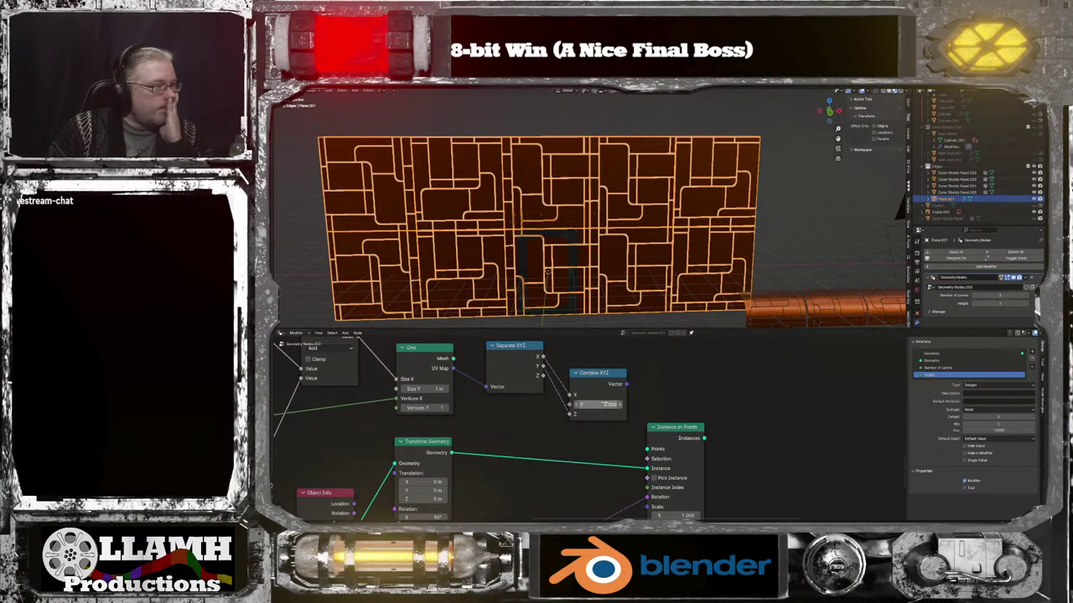
middle_click_drag(552, 426, 298, 464)
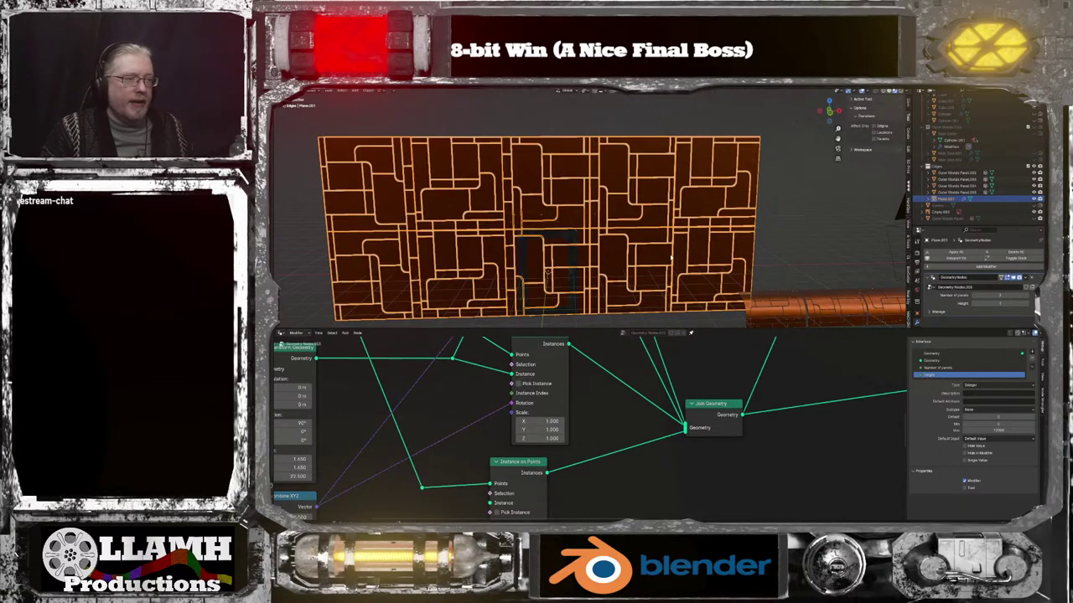
left_click(974, 303)
middle_click_drag(819, 261, 805, 261)
scroll(807, 275, "down", 2)
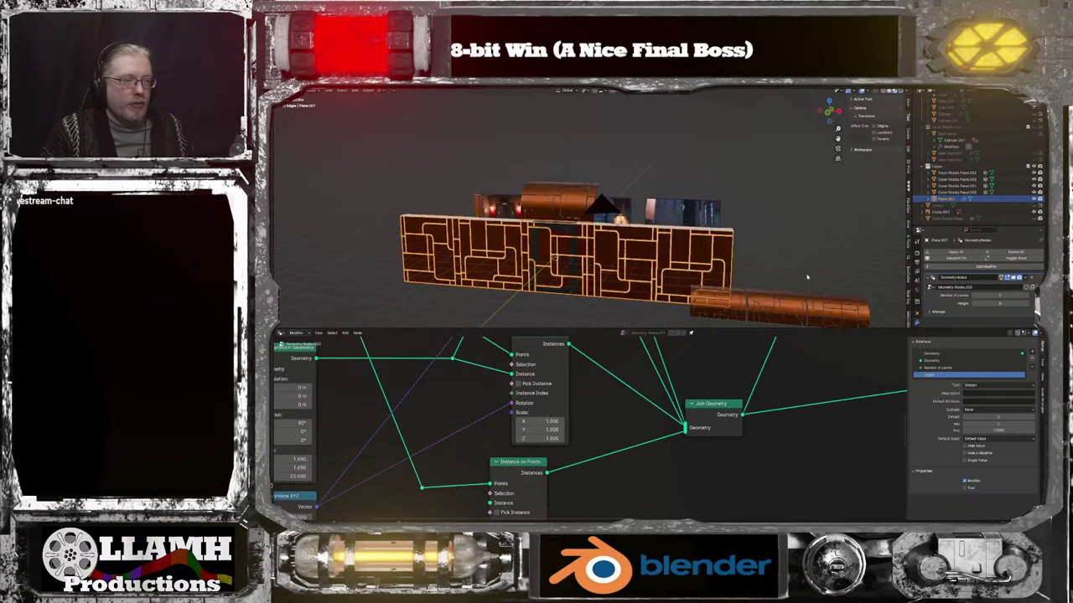
key("KP_Decimal")
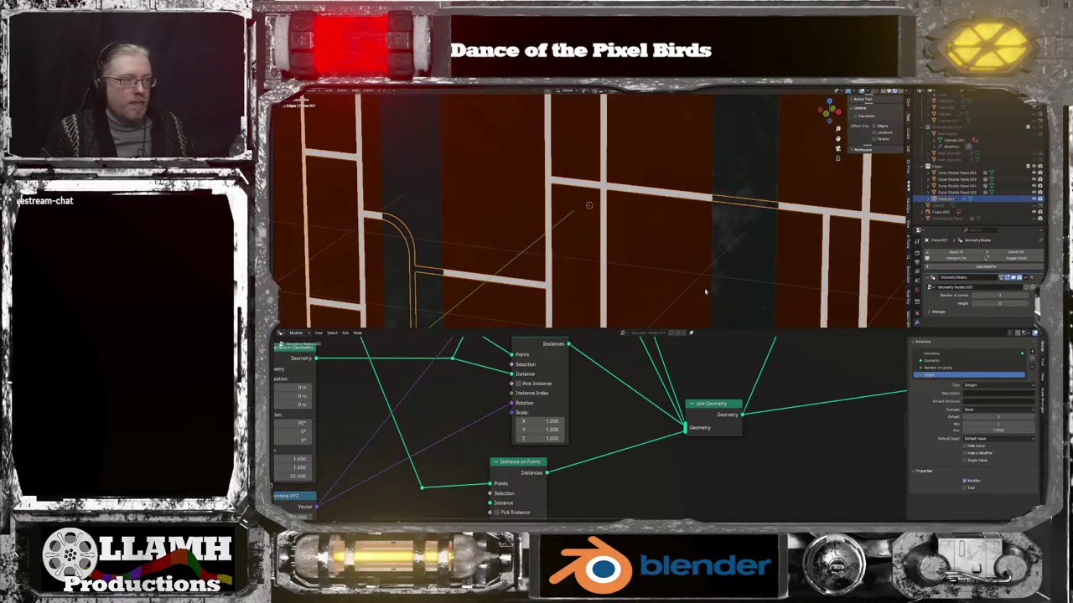
scroll(735, 243, "down", 8)
scroll(734, 249, "down", 2)
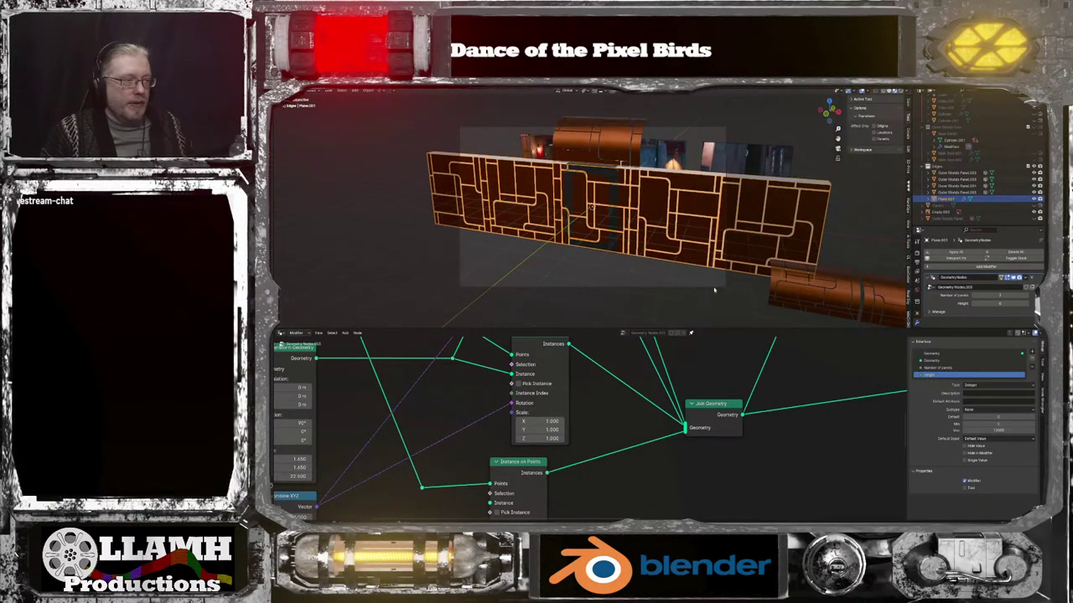
Select the camera and raise it slightly along the Z axis
left_click(696, 289)
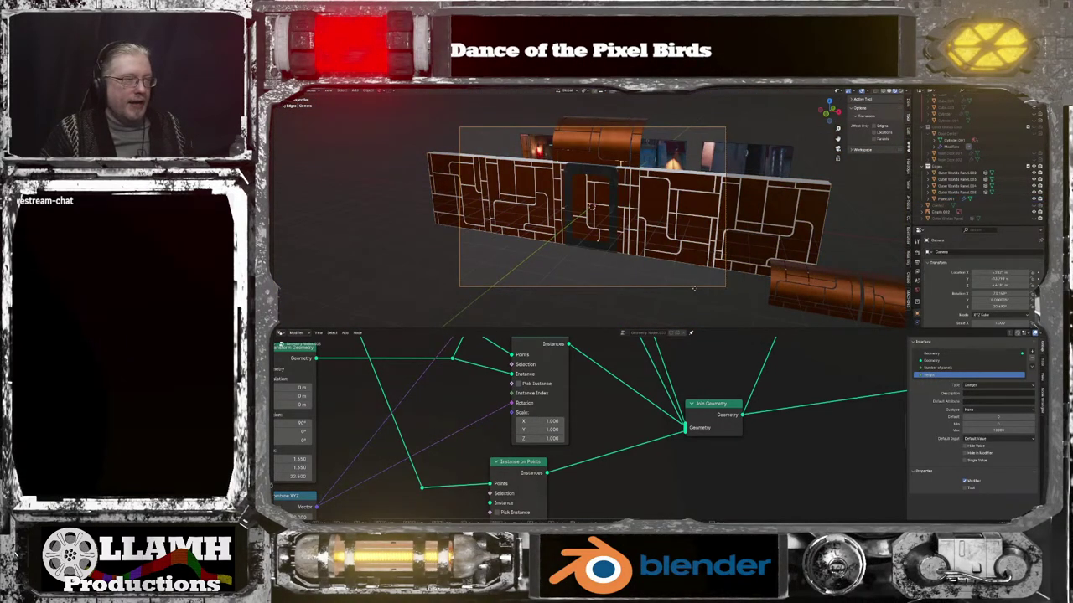
key("g")
key("z")
left_click(704, 236)
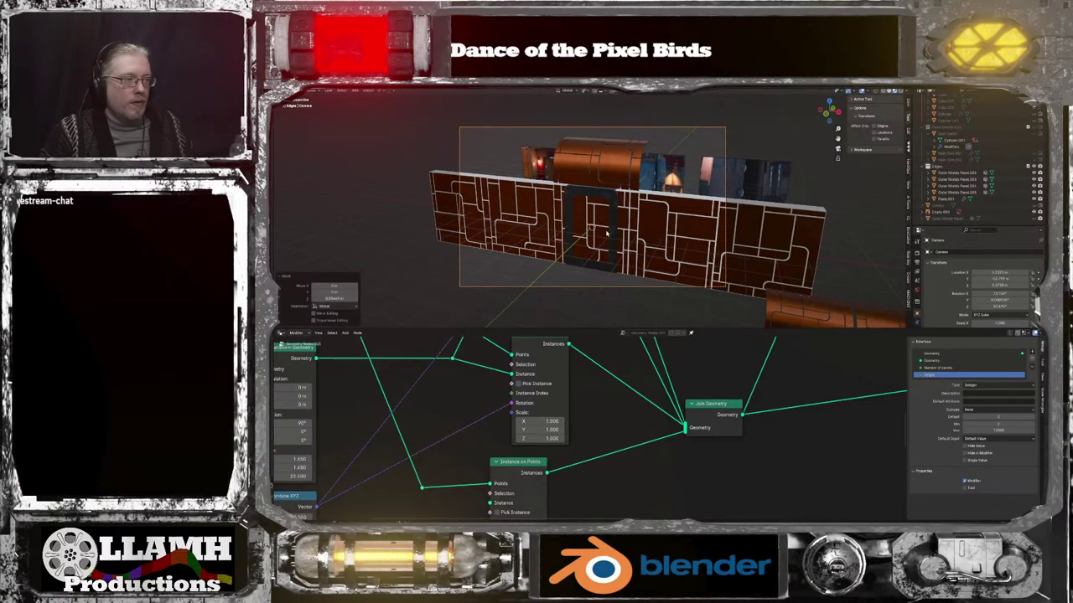
Reselect the wall in front view and move the Group Output node farther from the final Join Geometry node to make room
left_click(605, 234)
scroll(606, 234, "down", 4)
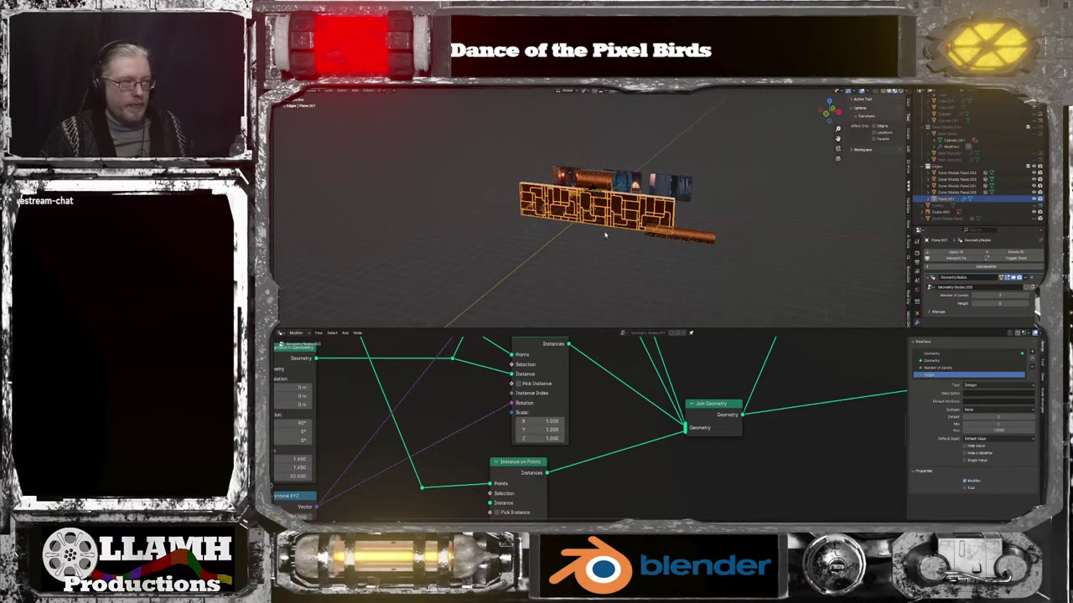
key("KP_1")
key("KP_Decimal")
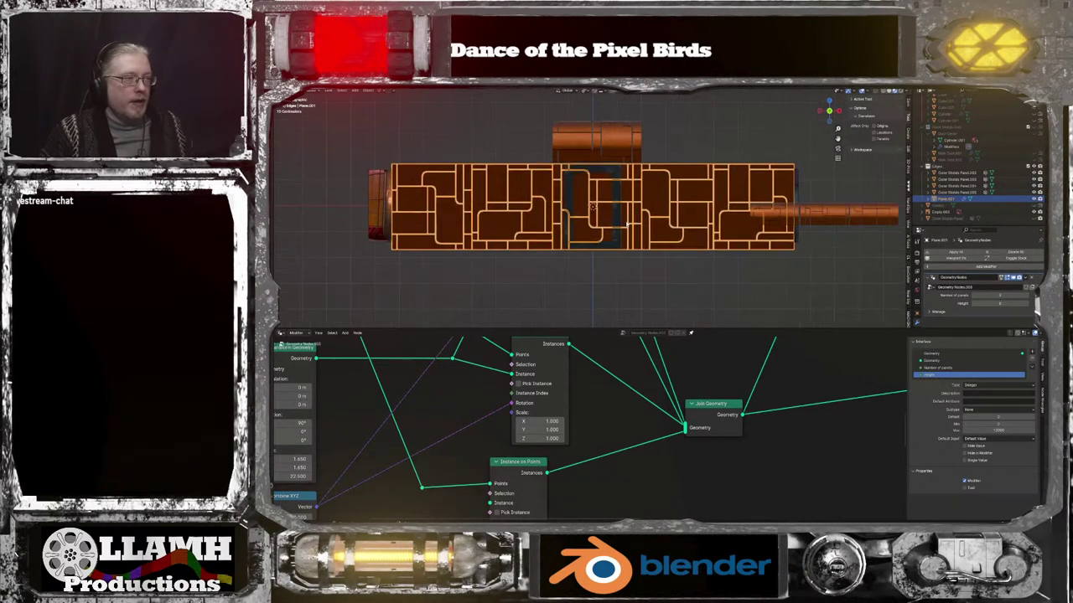
middle_click_drag(891, 363, 481, 414)
scroll(603, 440, "down", 4)
left_click_drag(621, 435, 731, 434)
scroll(553, 477, "down", 2)
middle_click_drag(553, 477, 667, 459)
scroll(777, 431, "down", 3)
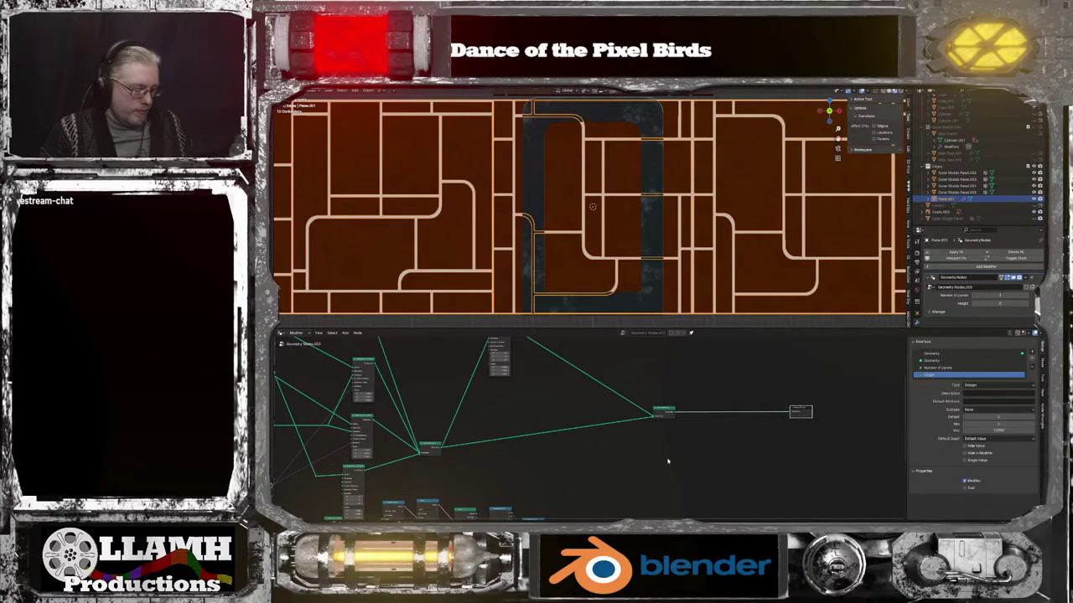
Add a Cube node below the final Join Geometry and link its Mesh to the Group Output
key("shift+a")
left_click(661, 383)
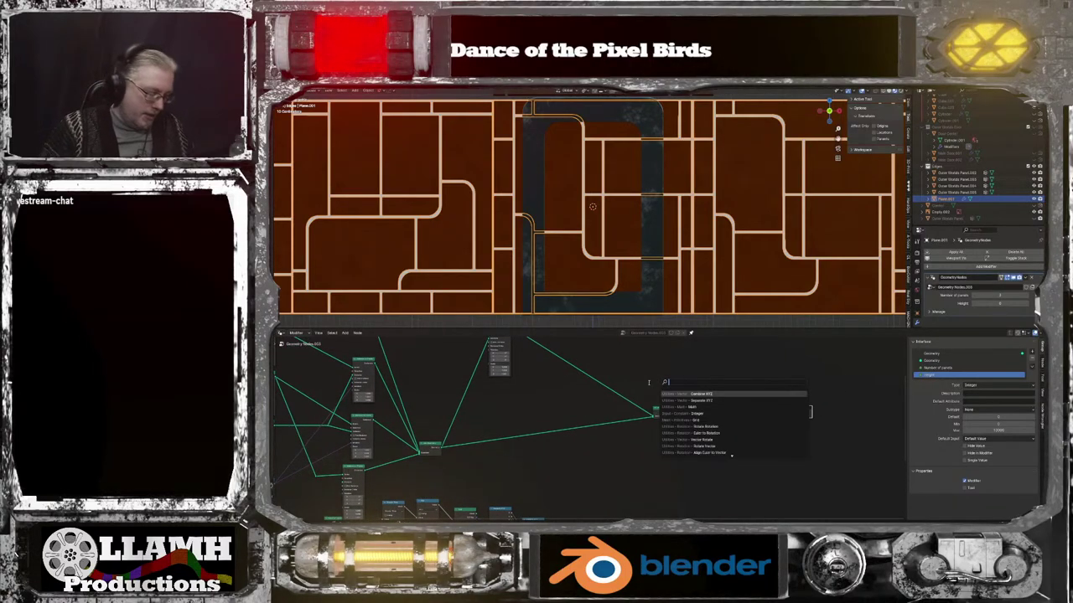
key("Return")
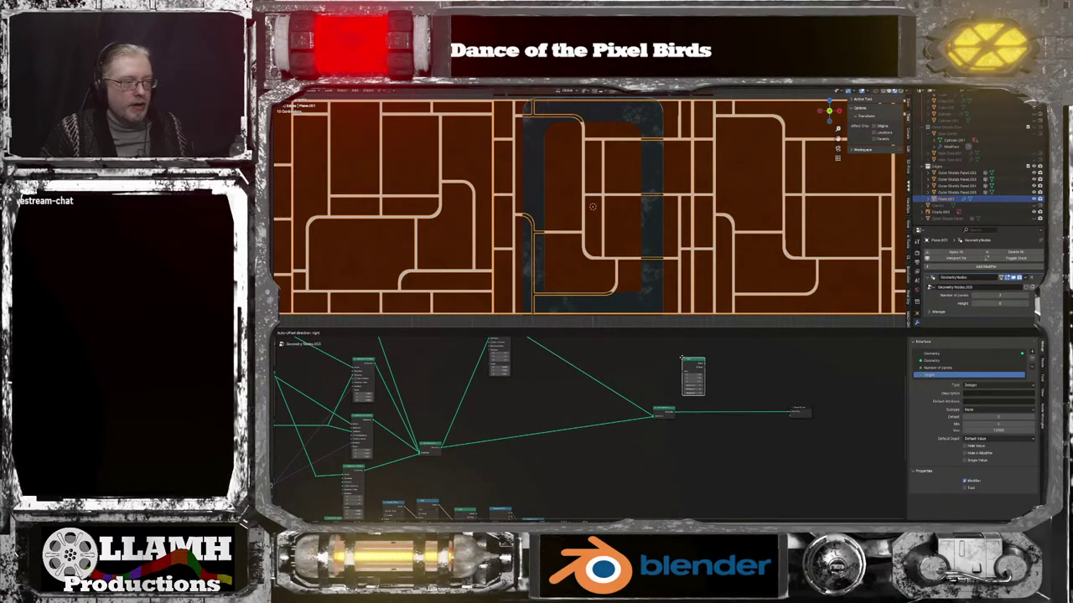
left_click(670, 447)
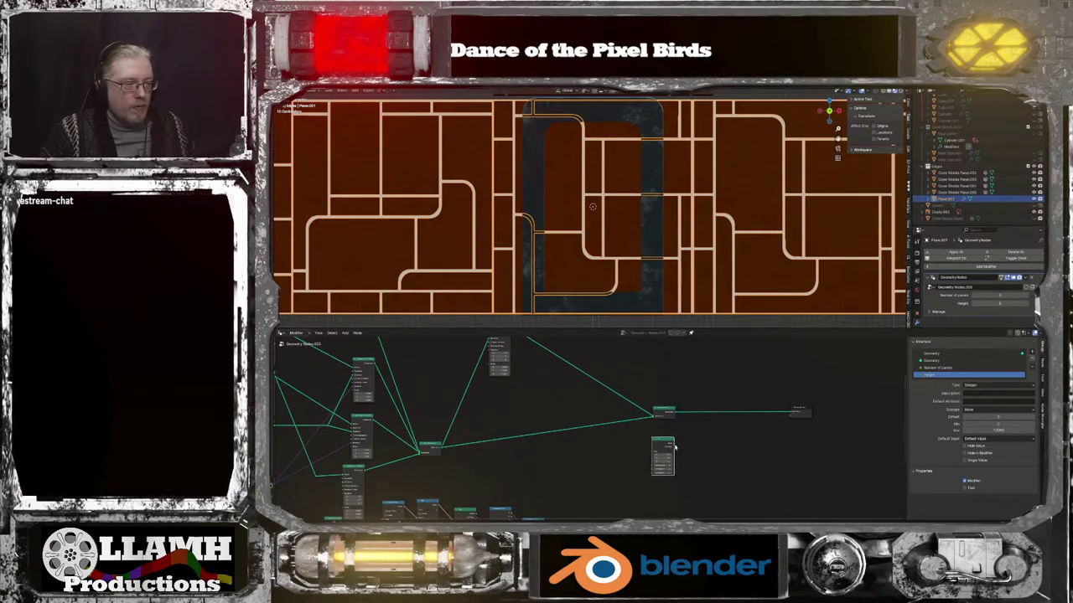
left_click_drag(674, 448, 791, 413)
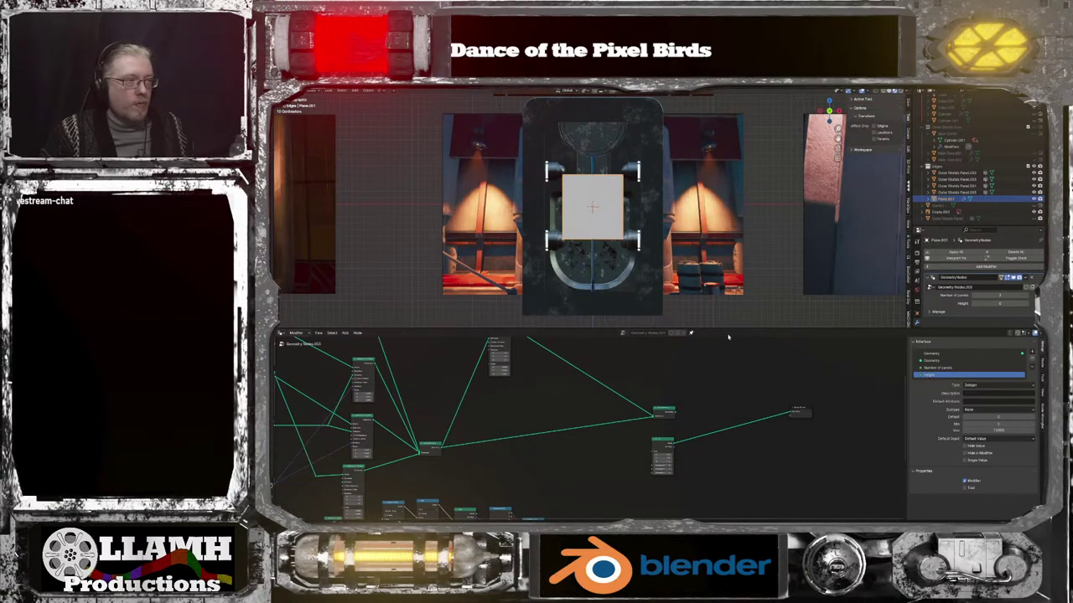
Size the Cube node to cover the door opening, with X at 2.2 m and Z at 3.1 m
scroll(729, 412, "up", 6)
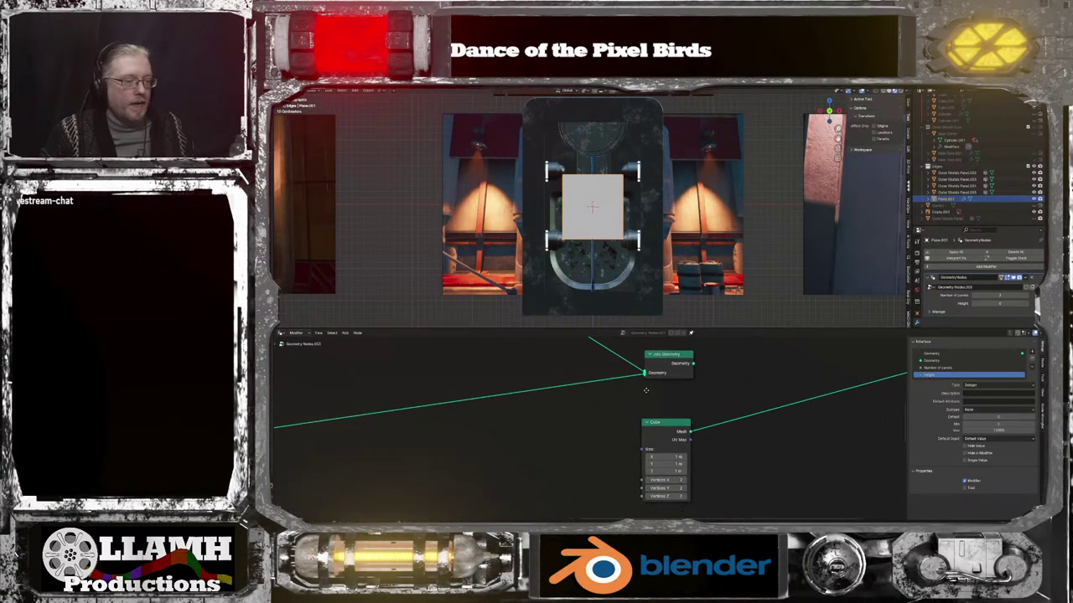
scroll(616, 408, "up", 2)
left_click_drag(629, 451, 687, 451)
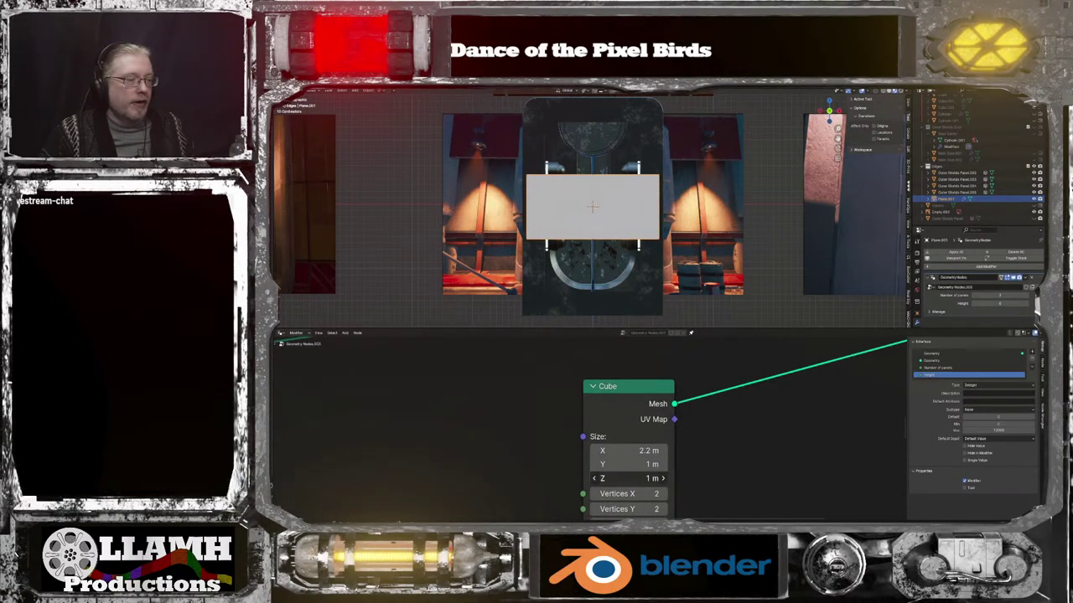
left_click_drag(628, 479, 678, 479)
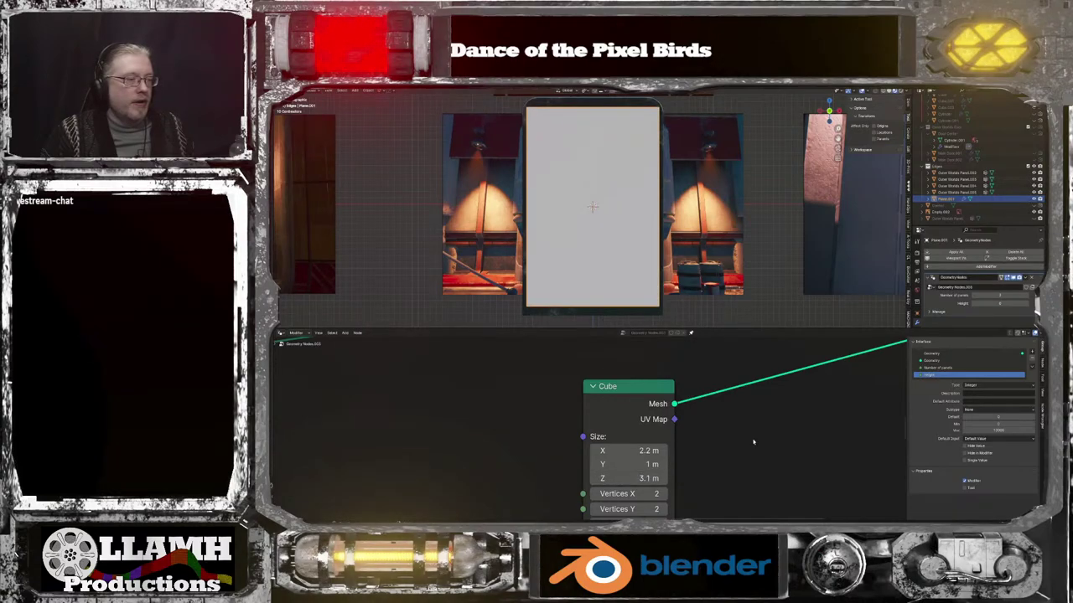
Add a Mesh Boolean node set to Difference and link the Join Geometry output to its Mesh 2 input
scroll(746, 436, "down", 4)
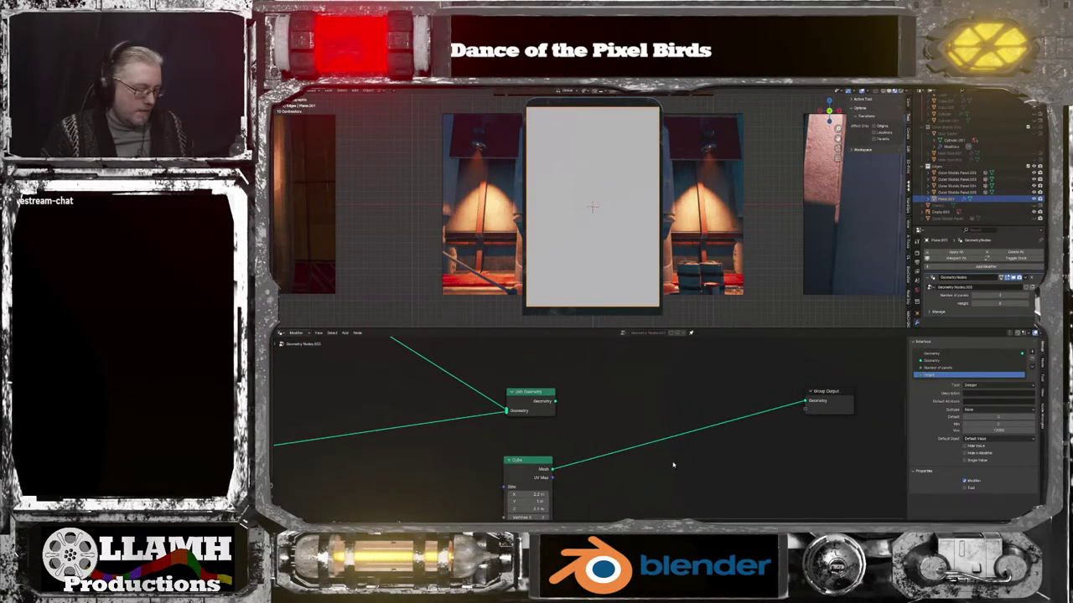
key("shift+a")
left_click(655, 388)
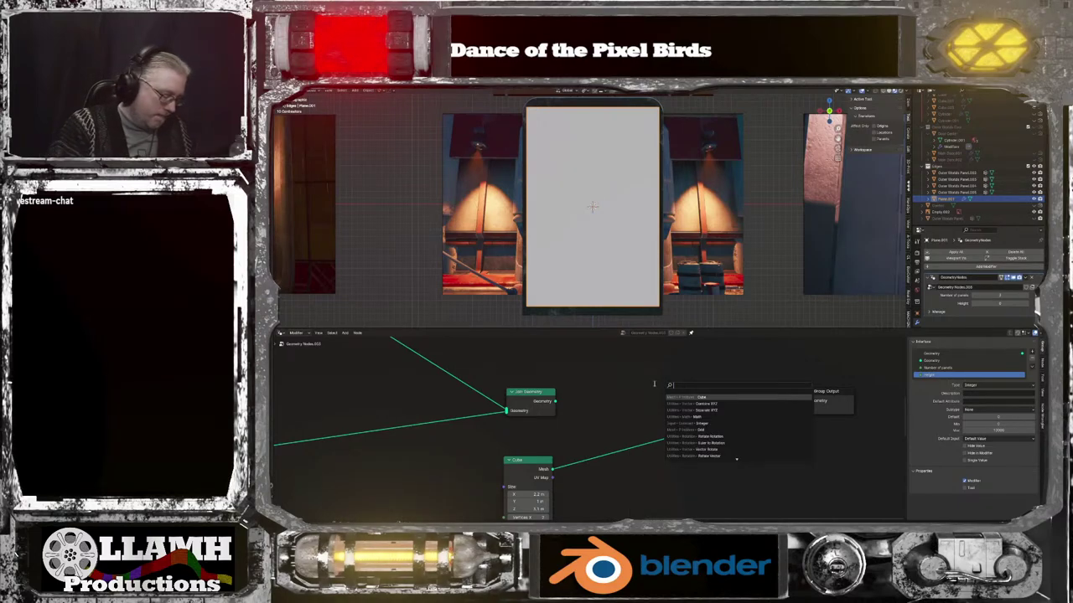
type("boolean")
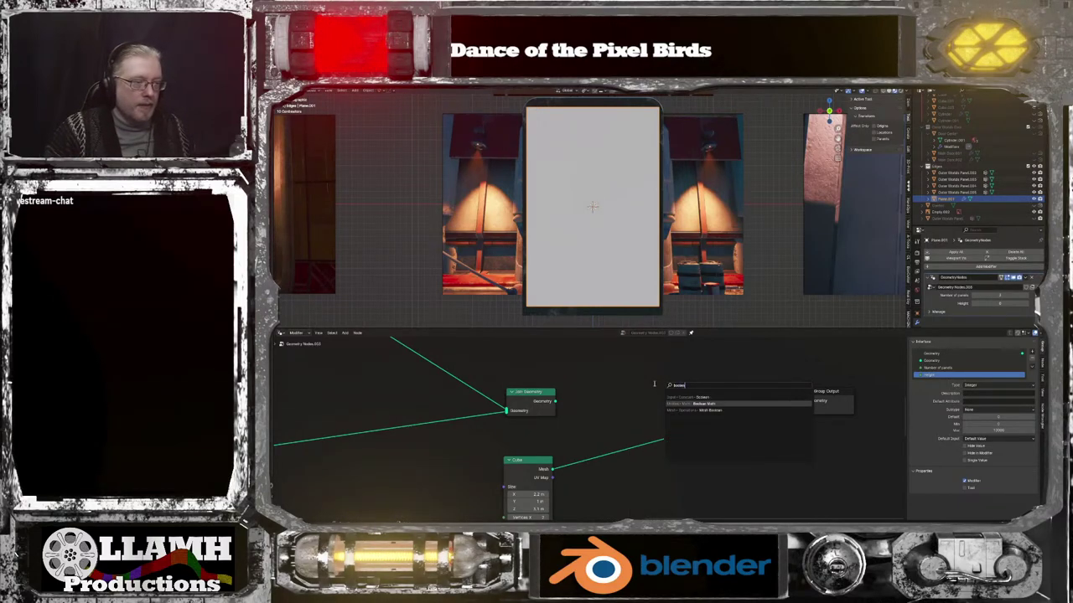
key("Down")
key("Return")
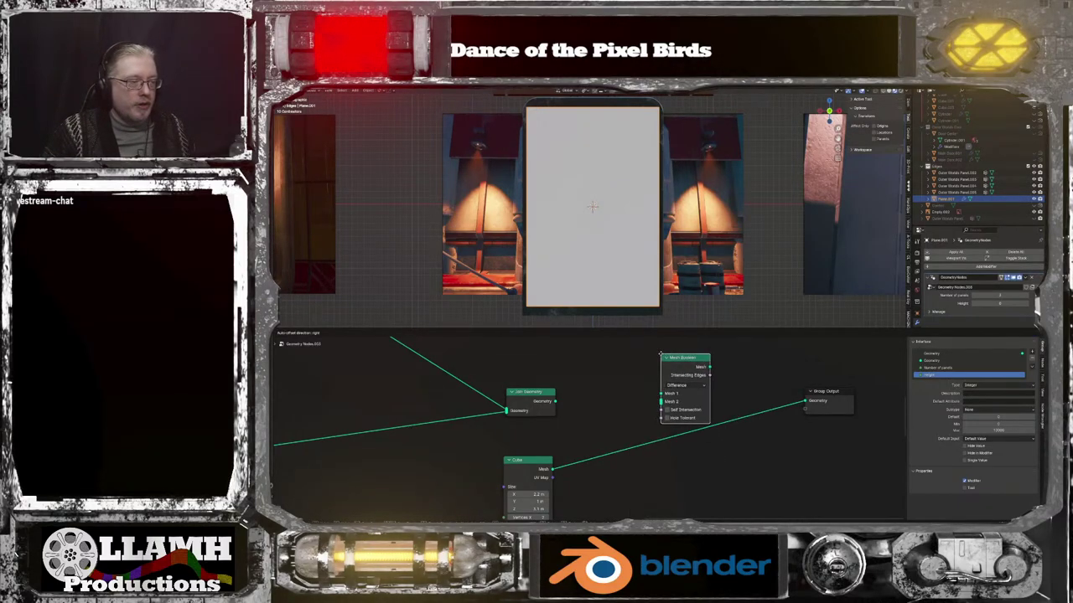
left_click(661, 355)
left_click_drag(554, 402, 610, 411)
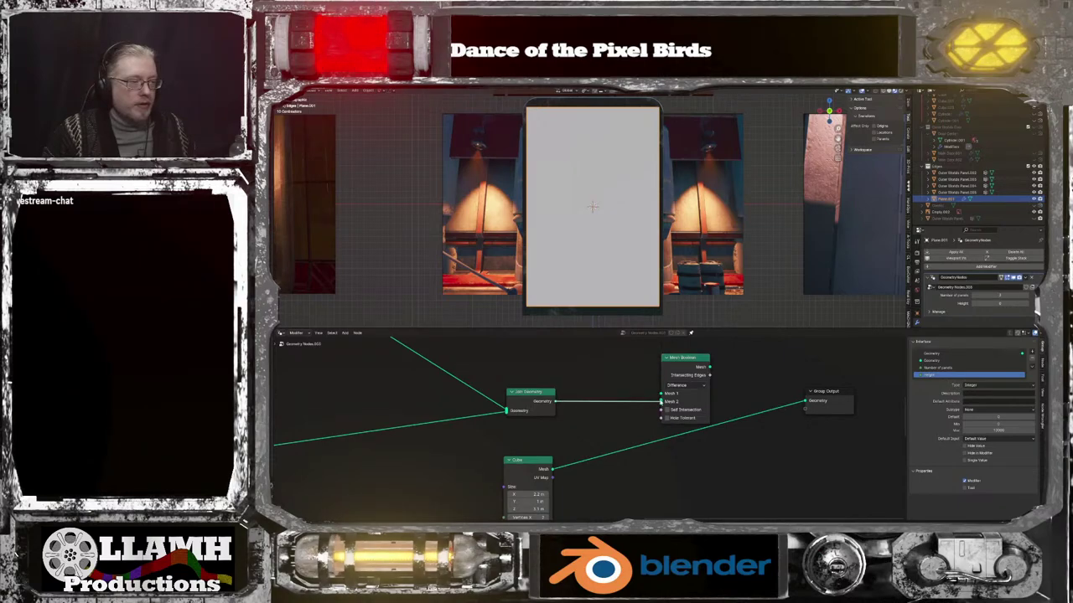
Insert a Realize Instances node on the link between Join Geometry and Mesh Boolean
key("shift+a")
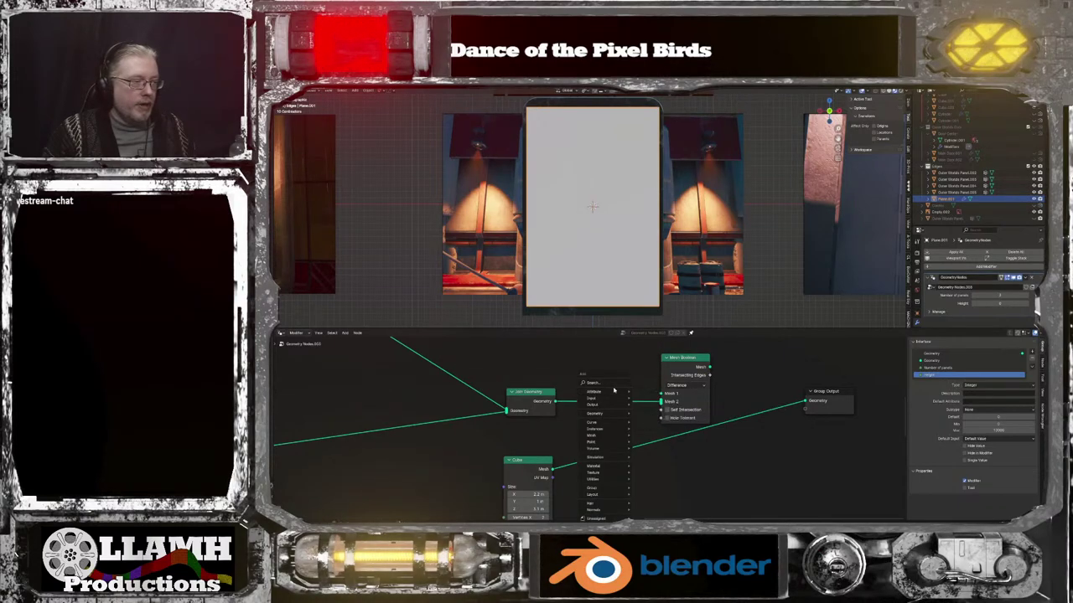
left_click(605, 379)
type("real")
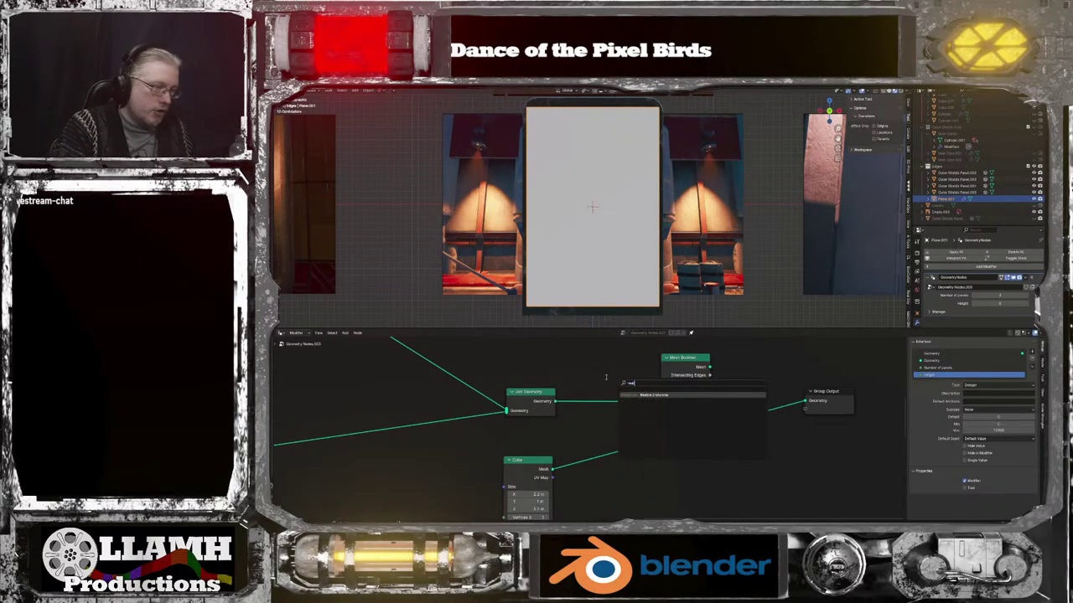
key("Return")
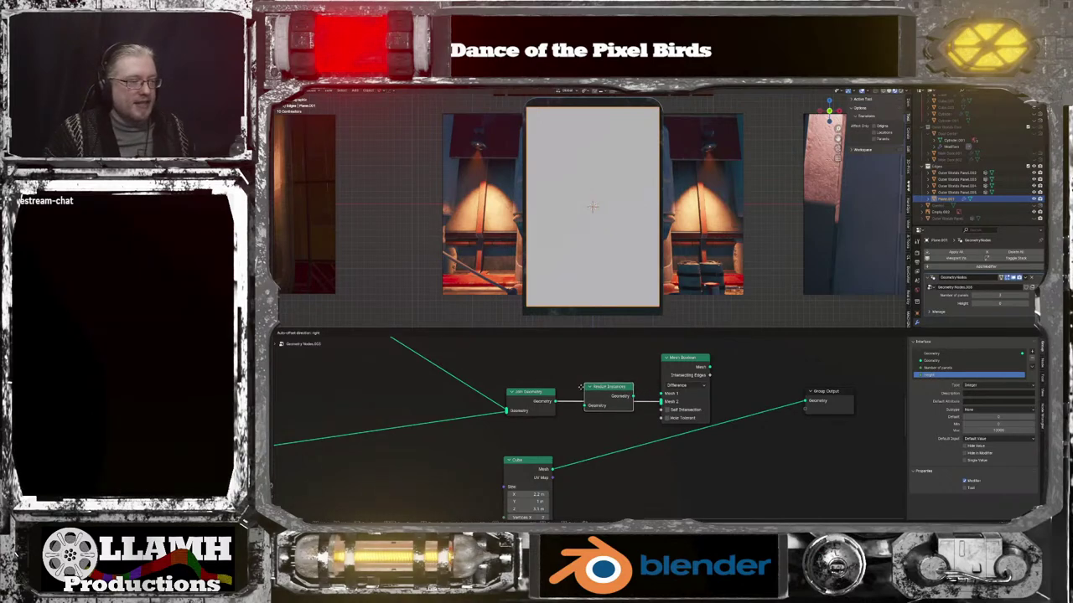
left_click(574, 414)
Link the Cube to Mesh 1 of the Mesh Boolean, enable Self Intersection, and feed the Boolean's Mesh into the Group Output
left_click_drag(553, 469, 663, 401)
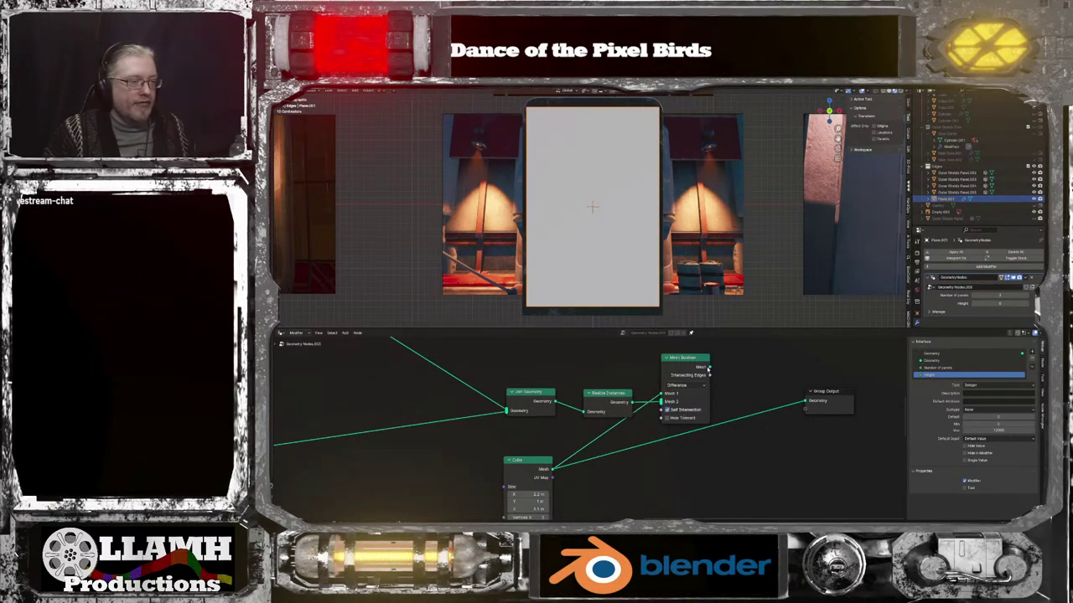
left_click_drag(708, 369, 796, 404)
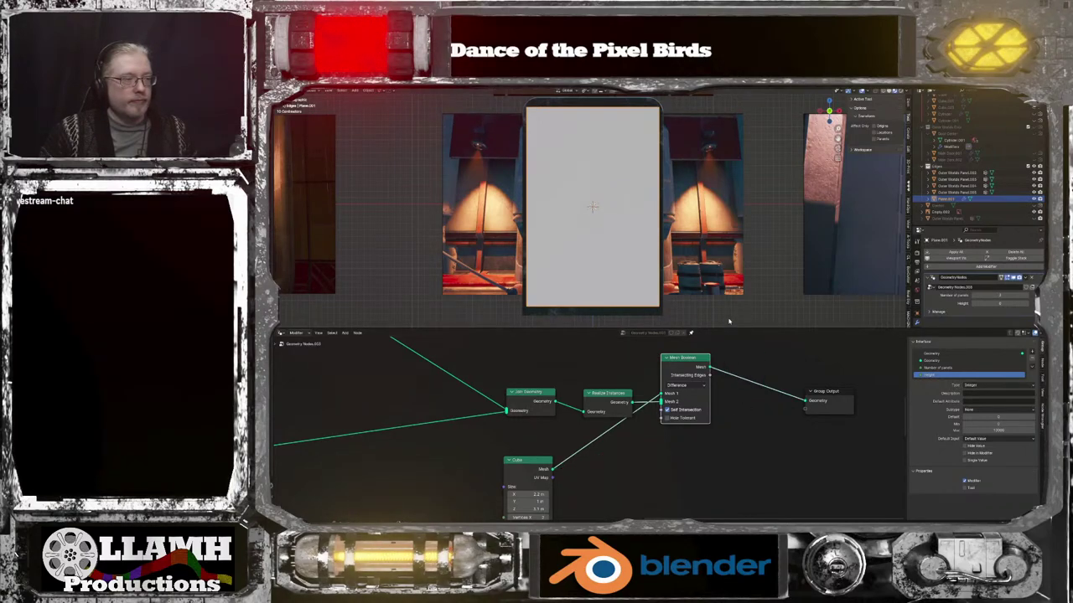
middle_click_drag(732, 290, 704, 263)
middle_click_drag(683, 271, 650, 261)
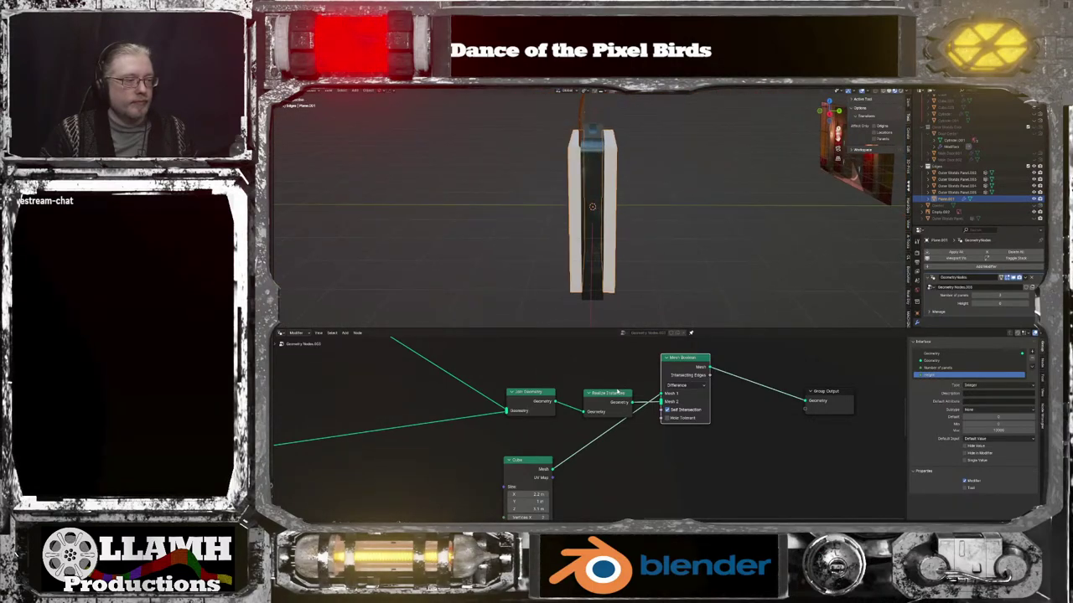
Space out Join Geometry and Realize Instances, and swap the Boolean inputs so the wall feeds Mesh 1 and the Cube feeds Mesh 2
left_click_drag(618, 391, 603, 375)
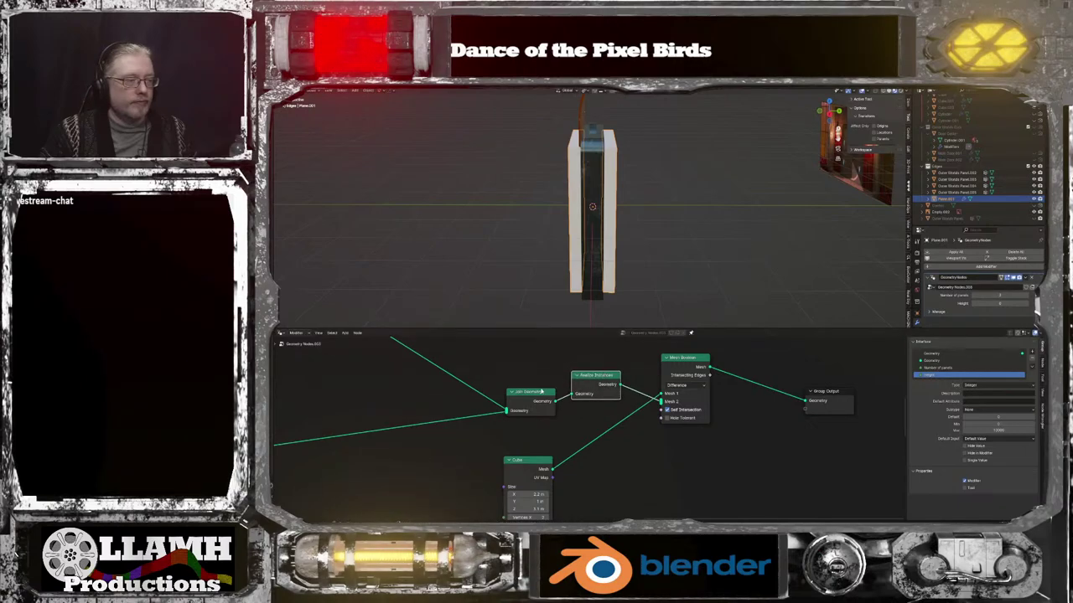
left_click_drag(537, 392, 509, 376)
left_click_drag(597, 383, 575, 378)
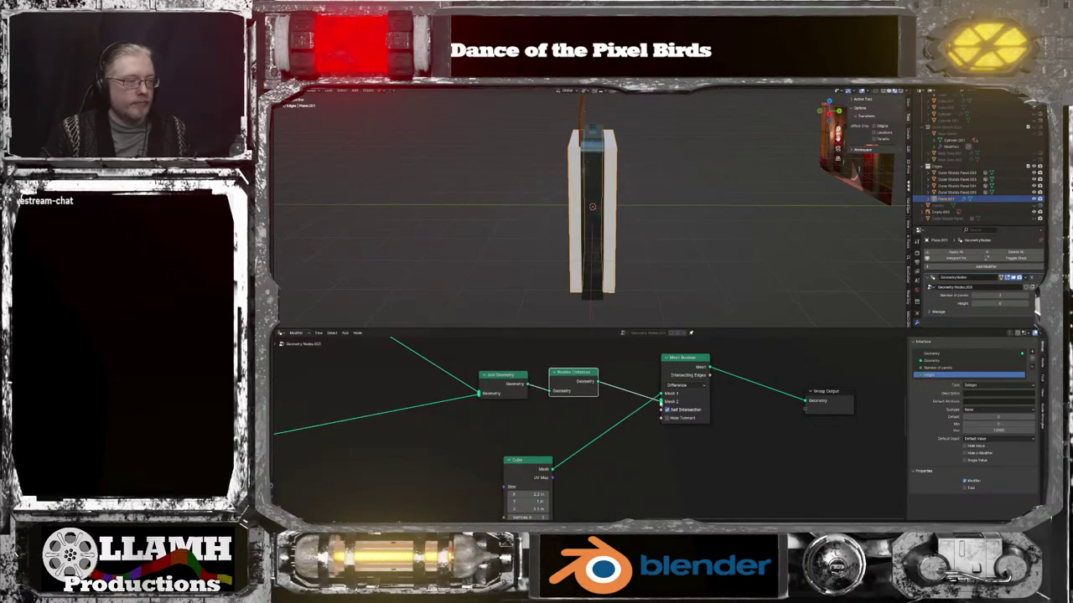
mouse_move(660, 402)
left_mouse_down()
mouse_move(635, 388)
mouse_move(660, 403)
left_mouse_up()
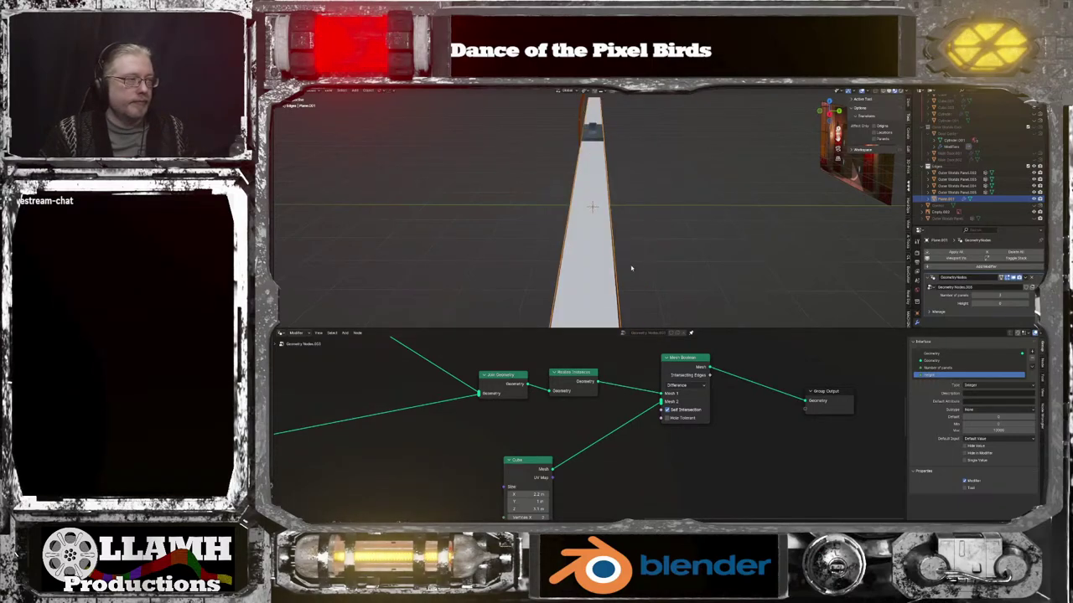
Select the door frame and adjust its geometry nodes opening value so the two door halves slide apart
middle_click_drag(632, 269, 680, 257)
scroll(680, 257, "up", 5)
left_click(639, 224)
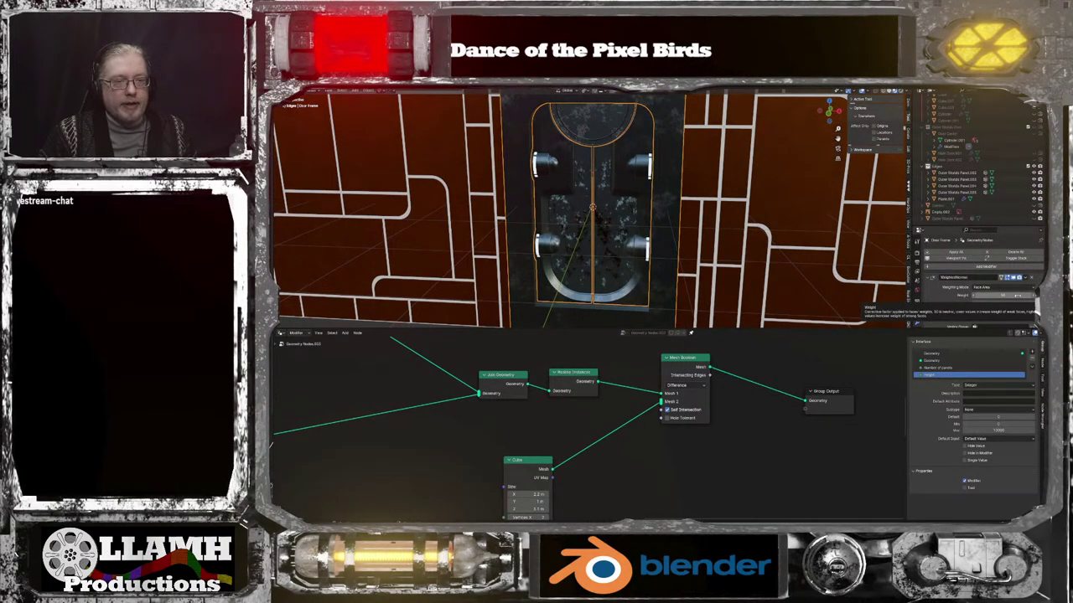
scroll(1005, 304, "down", 2)
left_click_drag(1008, 307, 986, 306)
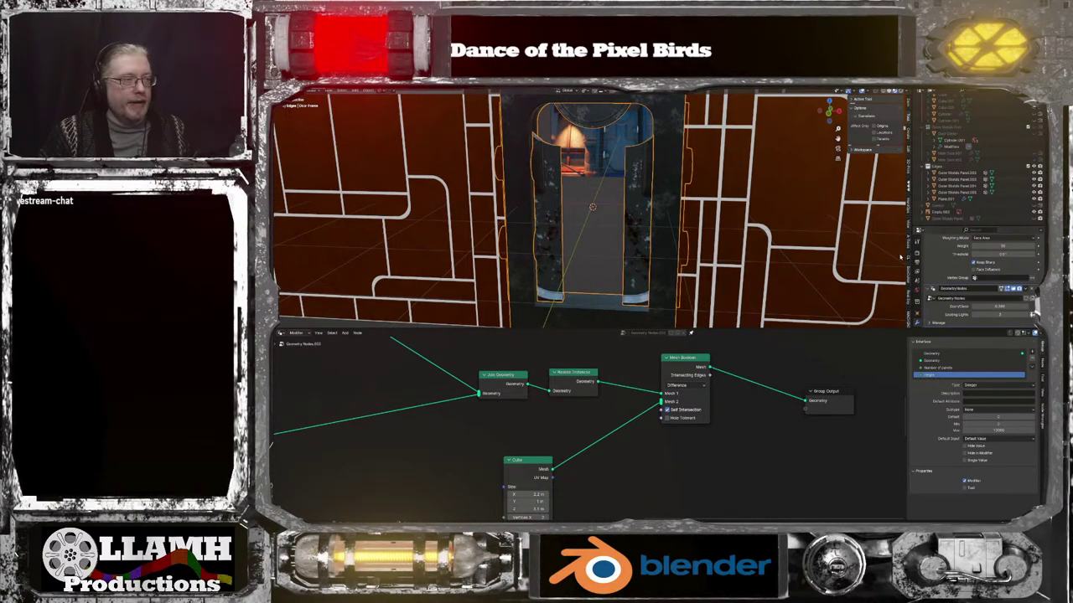
Switch the viewport to solid shading, then render the wall and door and check the rendered opening
scroll(818, 258, "down", 1)
scroll(819, 258, "down", 5)
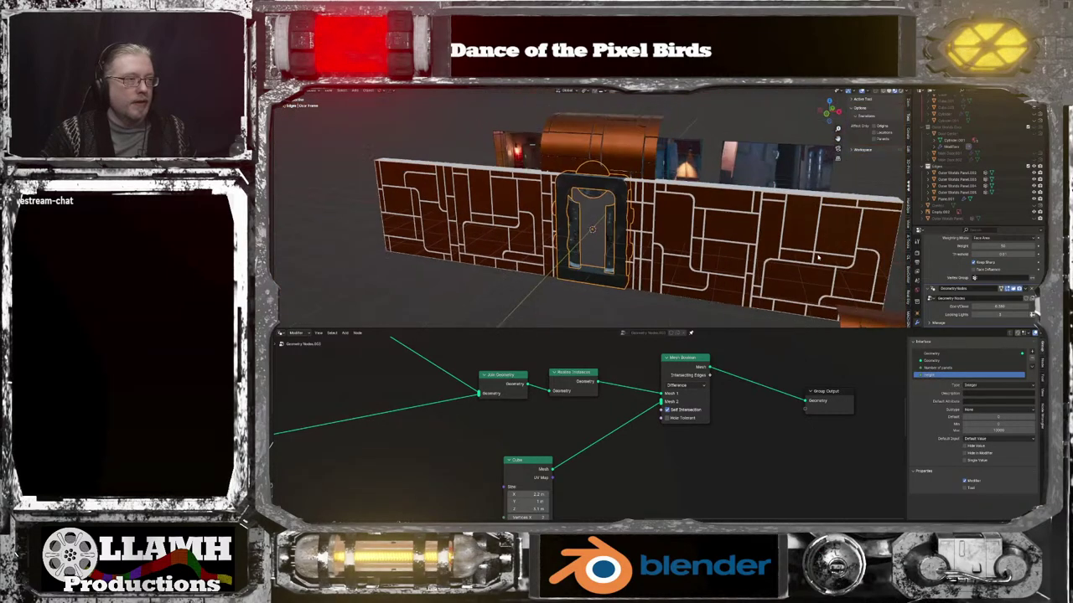
middle_click_drag(819, 258, 721, 215)
scroll(721, 216, "up", 1)
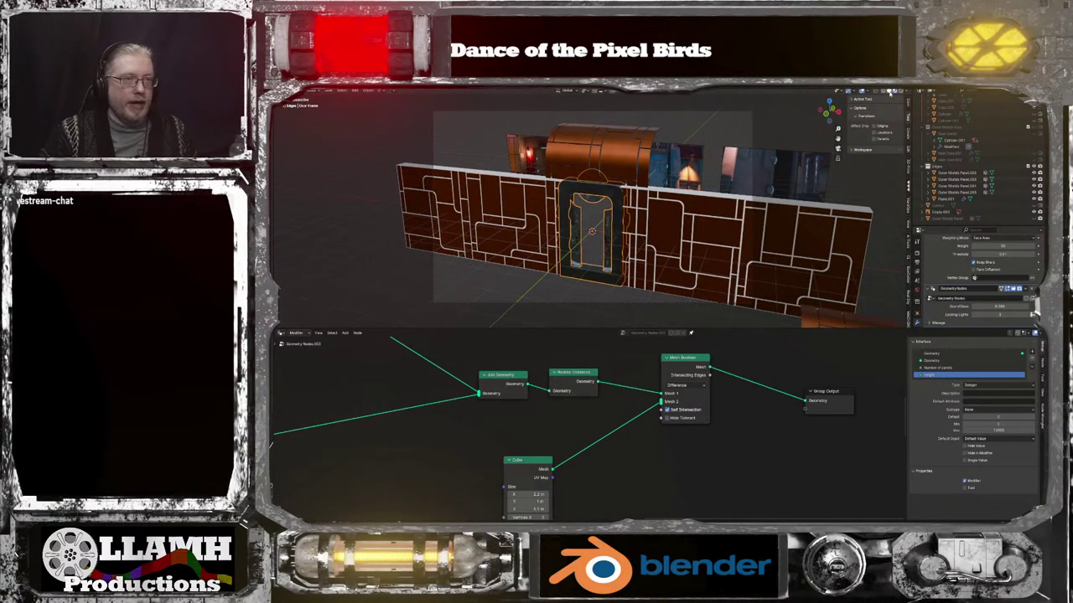
left_click(890, 91)
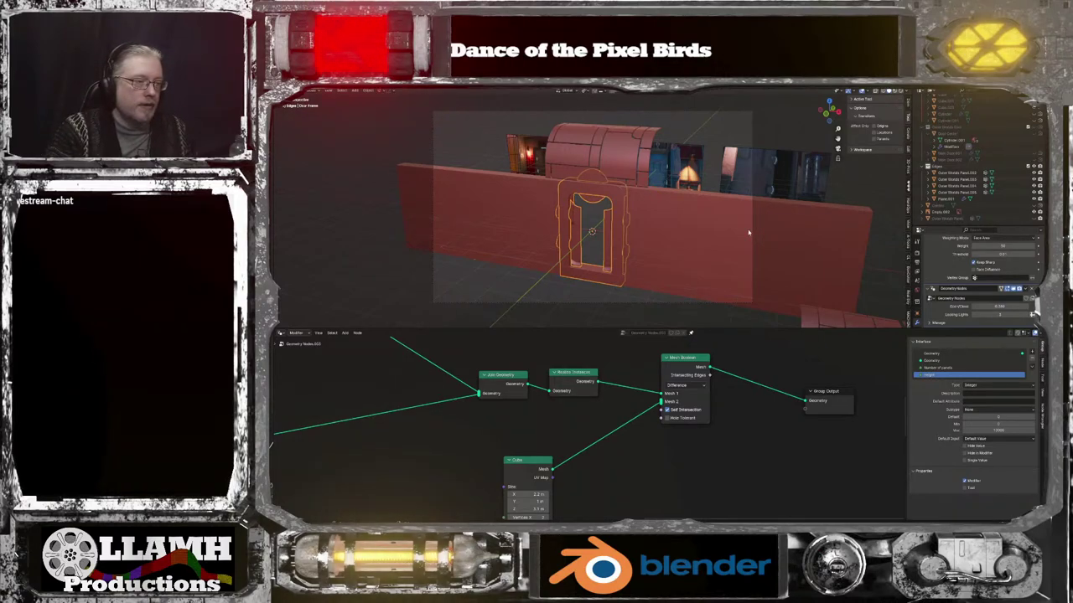
key("F12")
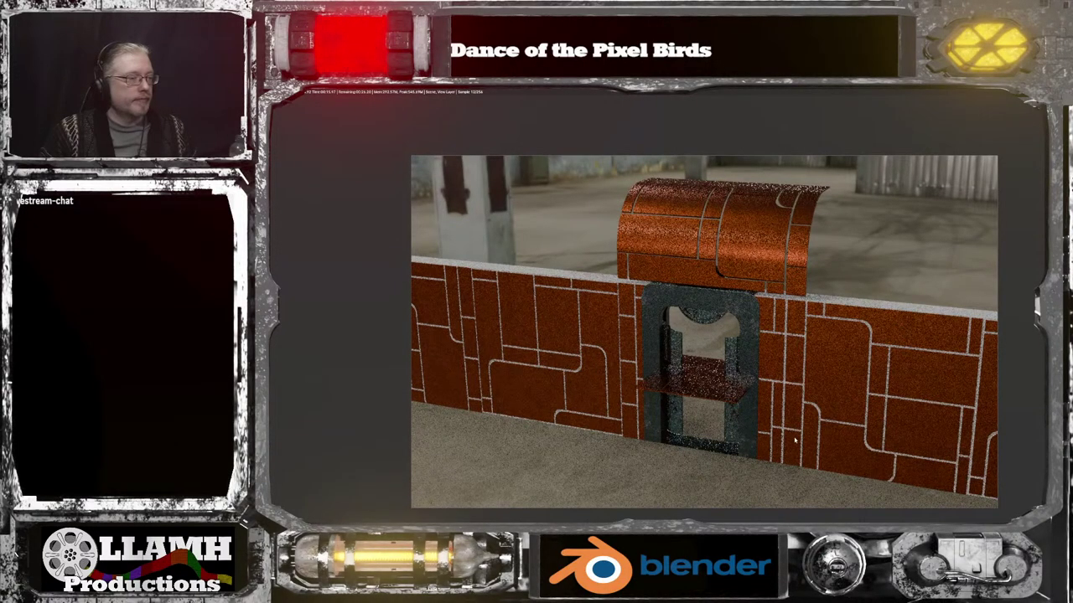
scroll(795, 442, "up", 2)
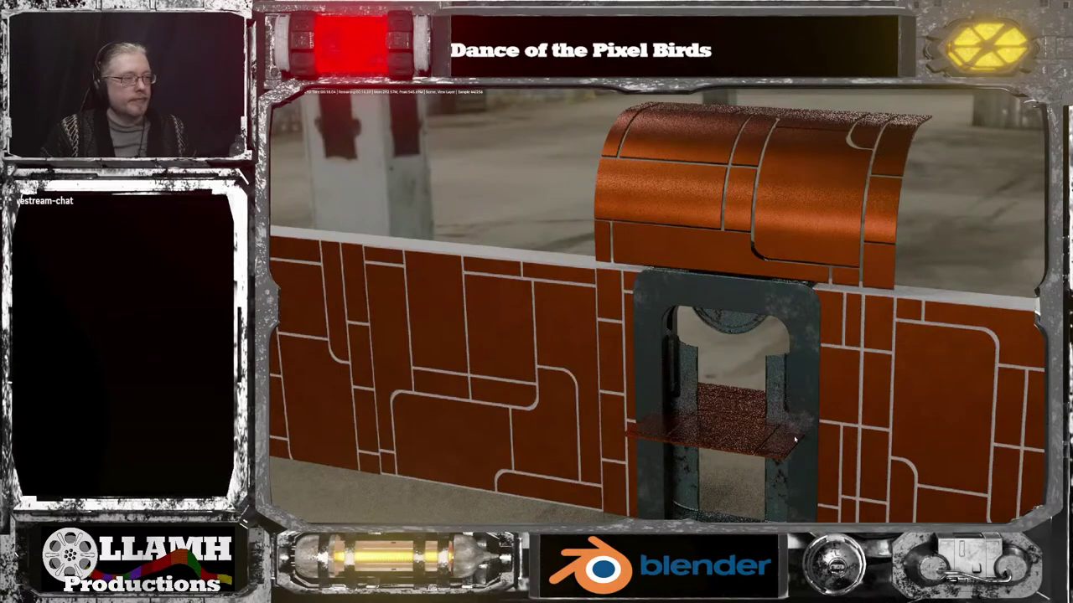
scroll(794, 441, "down", 2)
mouse_move(795, 528)
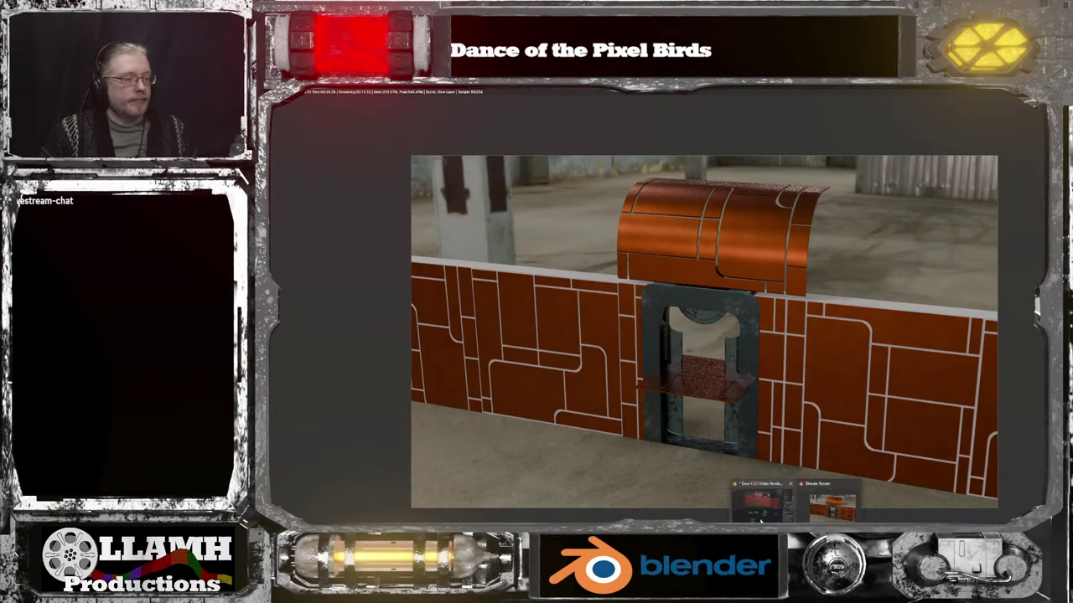
left_click(762, 503)
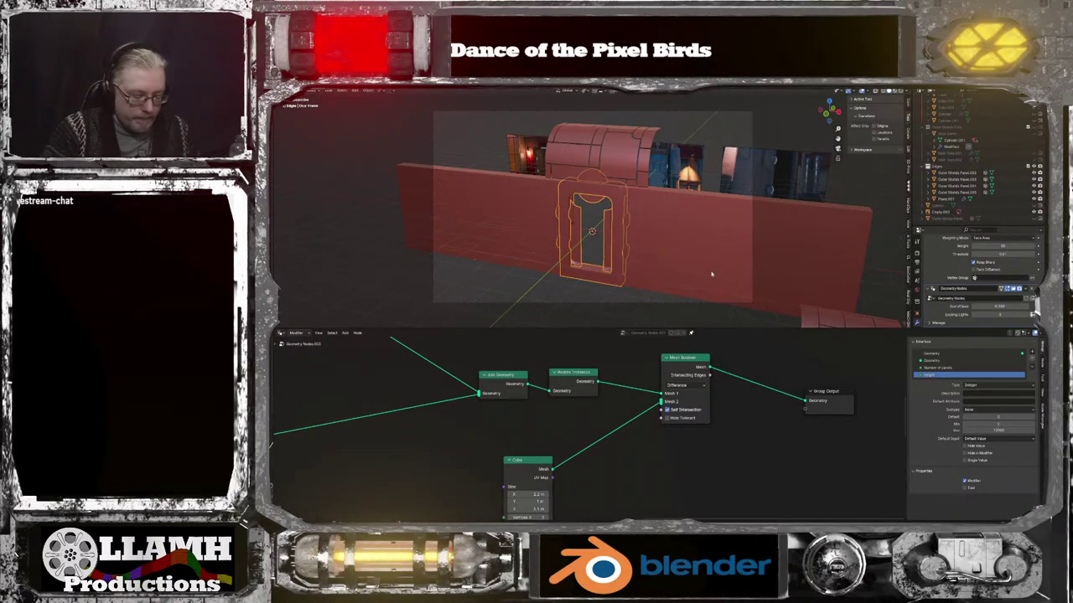
Render the scene again and examine the door opening in the resulting image
key("F12")
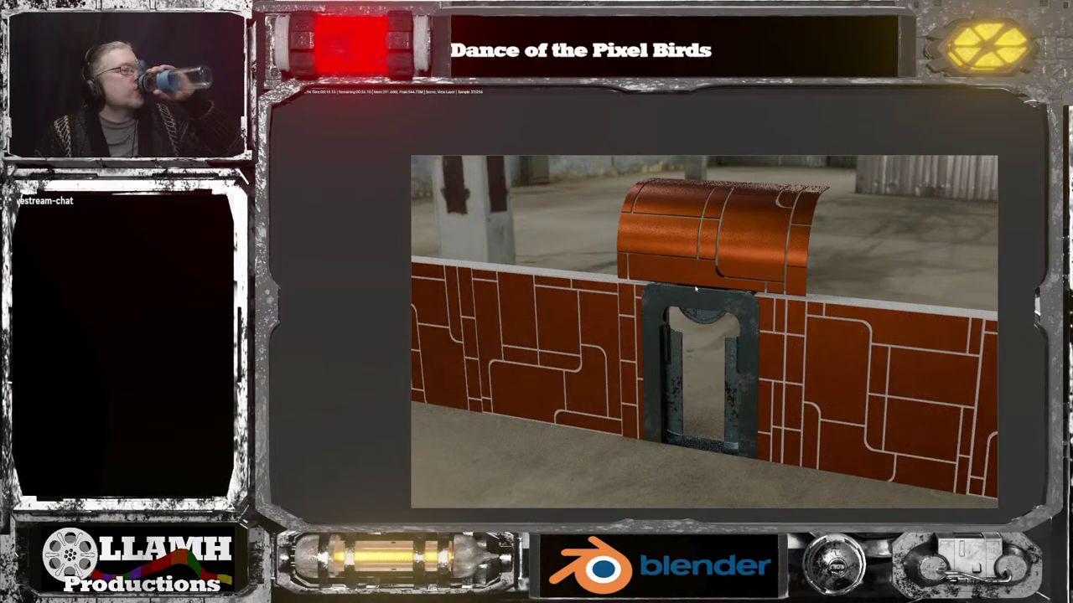
scroll(715, 317, "up", 3)
scroll(715, 317, "down", 3)
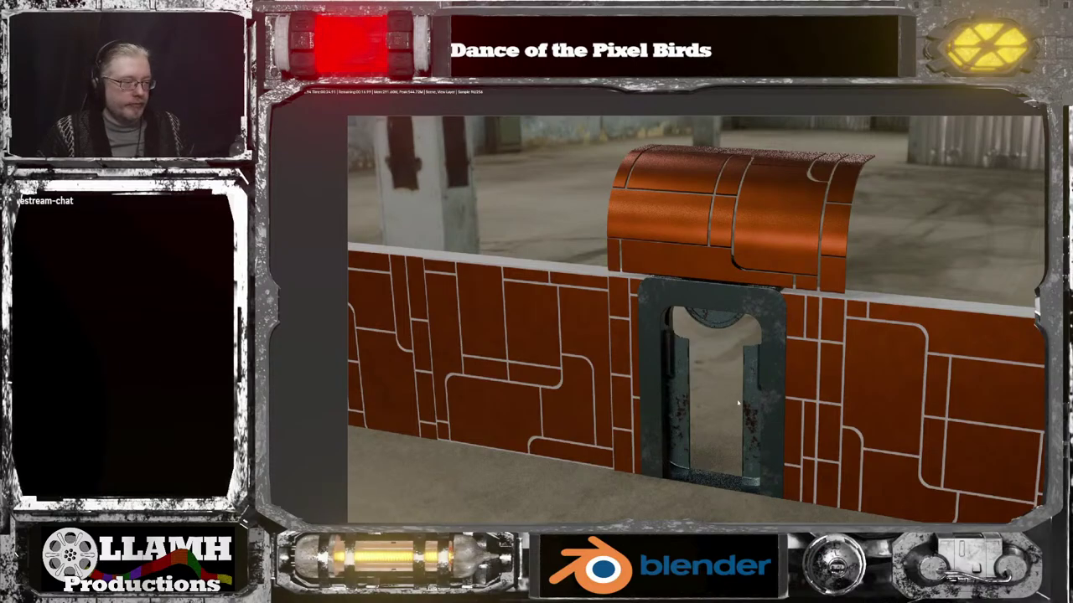
scroll(735, 403, "down", 1)
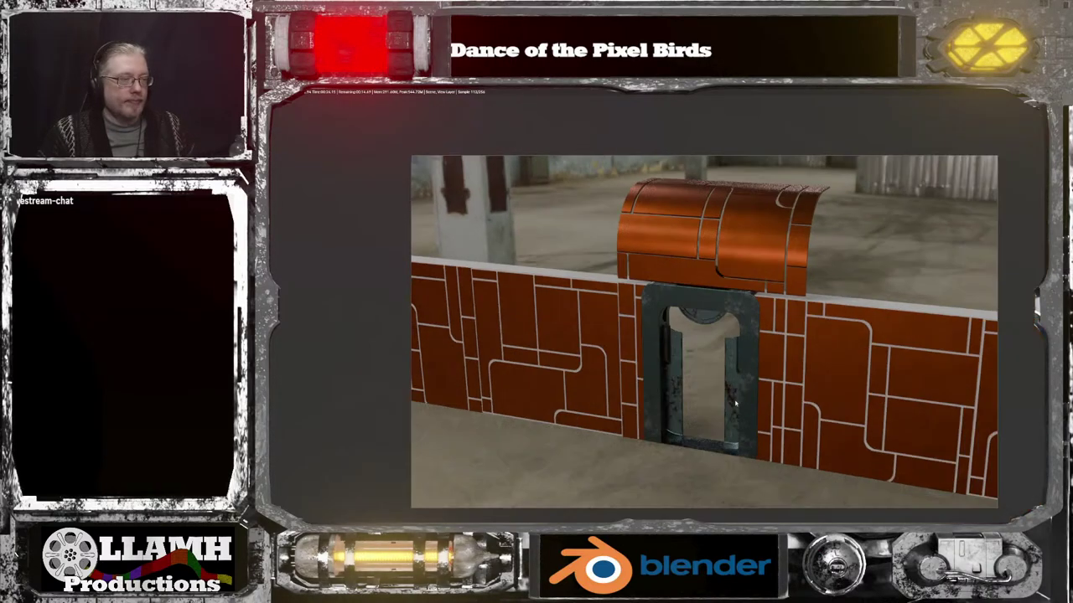
scroll(735, 404, "up", 2)
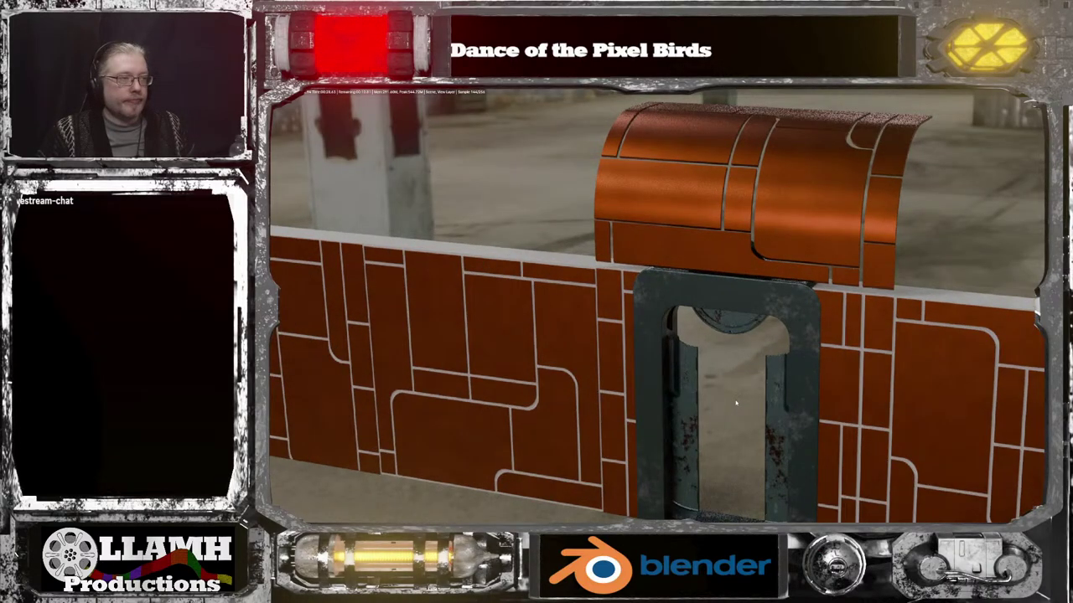
scroll(735, 403, "down", 1)
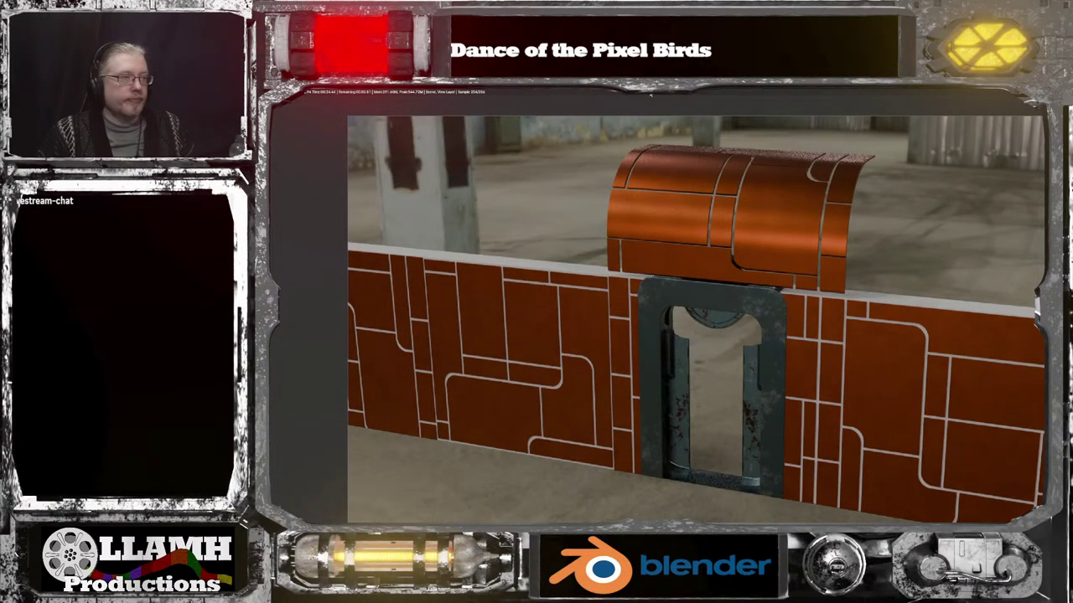
mouse_move(797, 527)
left_click(766, 499)
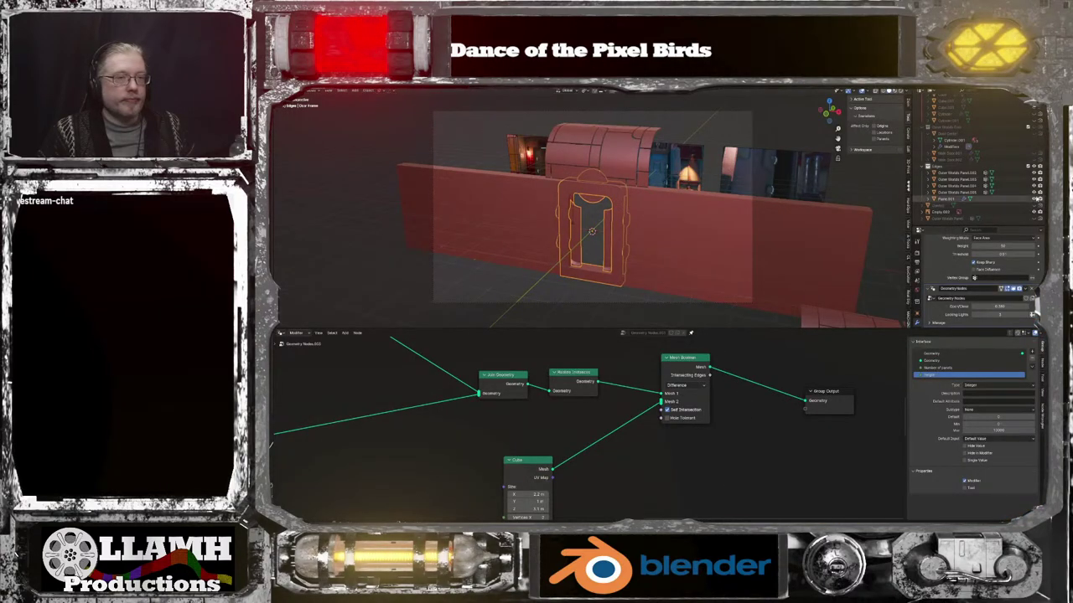
Unhide the floor plane in the viewport
scroll(1024, 136, "up", 5)
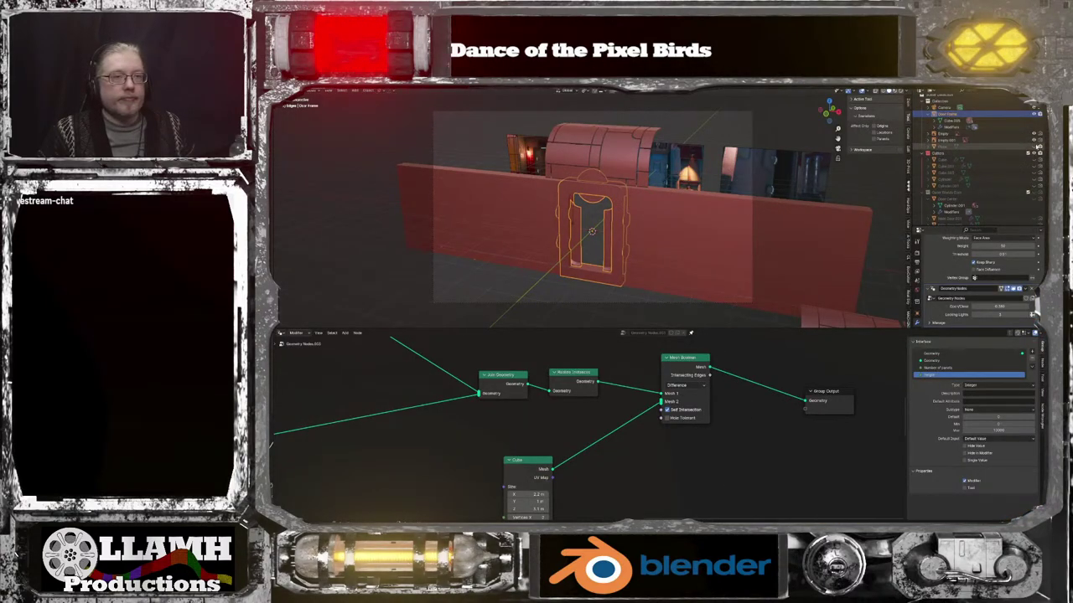
left_click(1033, 146)
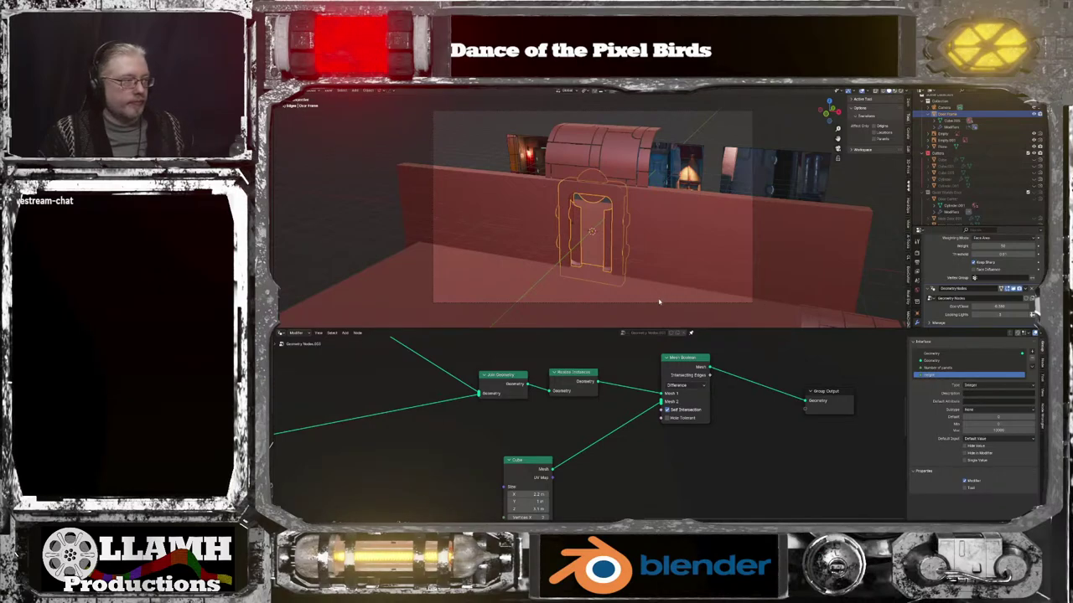
scroll(658, 299, "up", 2)
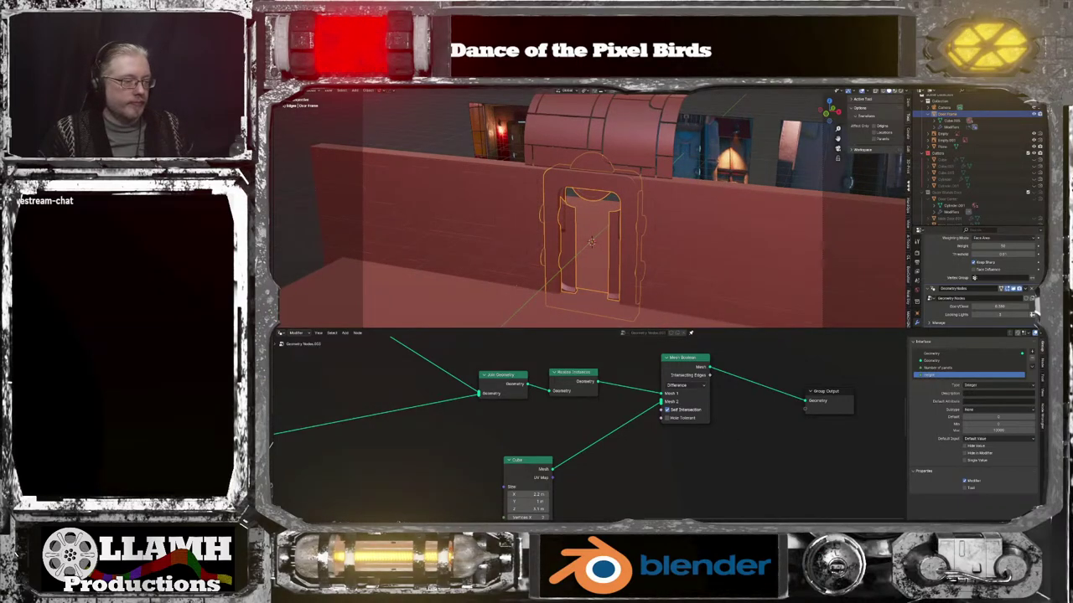
Examine the finished render up close, checking the wall's panel seams, the door frame and the curved panel above it
mouse_move(794, 531)
left_click(825, 509)
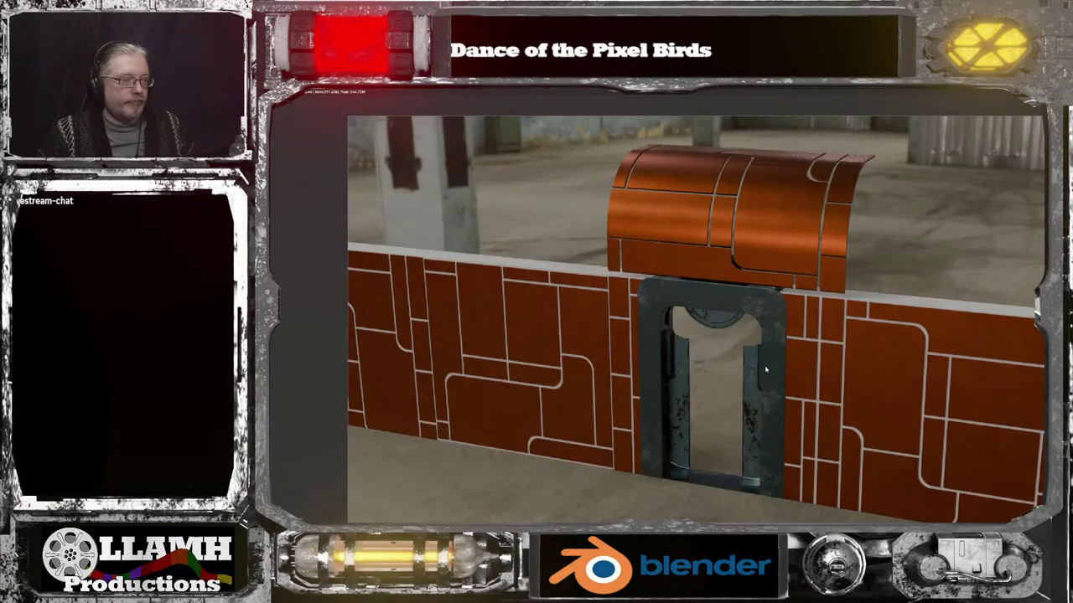
scroll(766, 369, "down", 1)
middle_click_drag(766, 368, 846, 413)
scroll(710, 335, "up", 2)
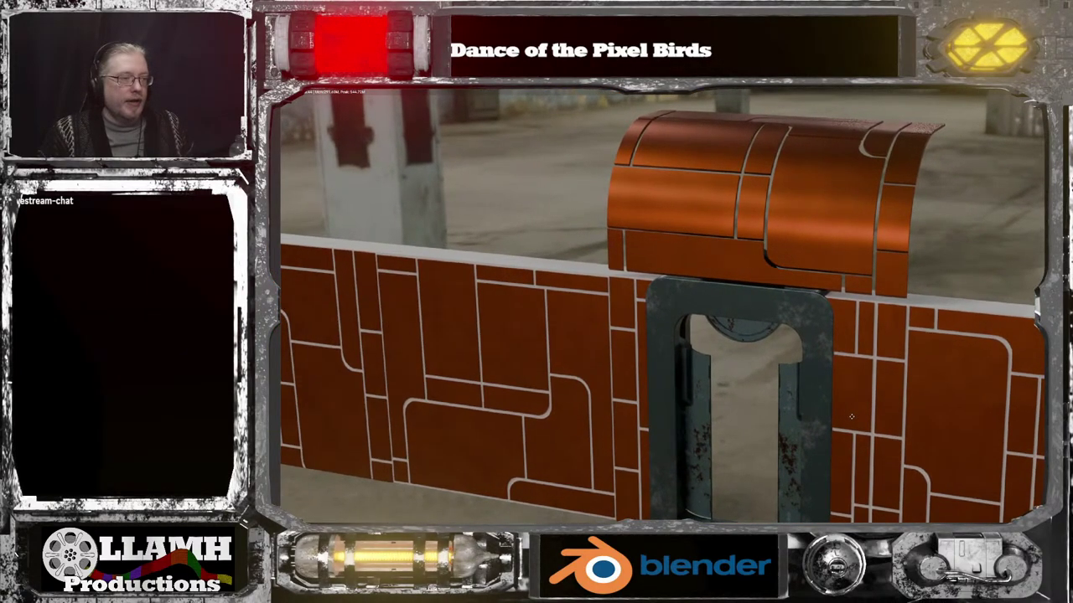
scroll(846, 413, "up", 5)
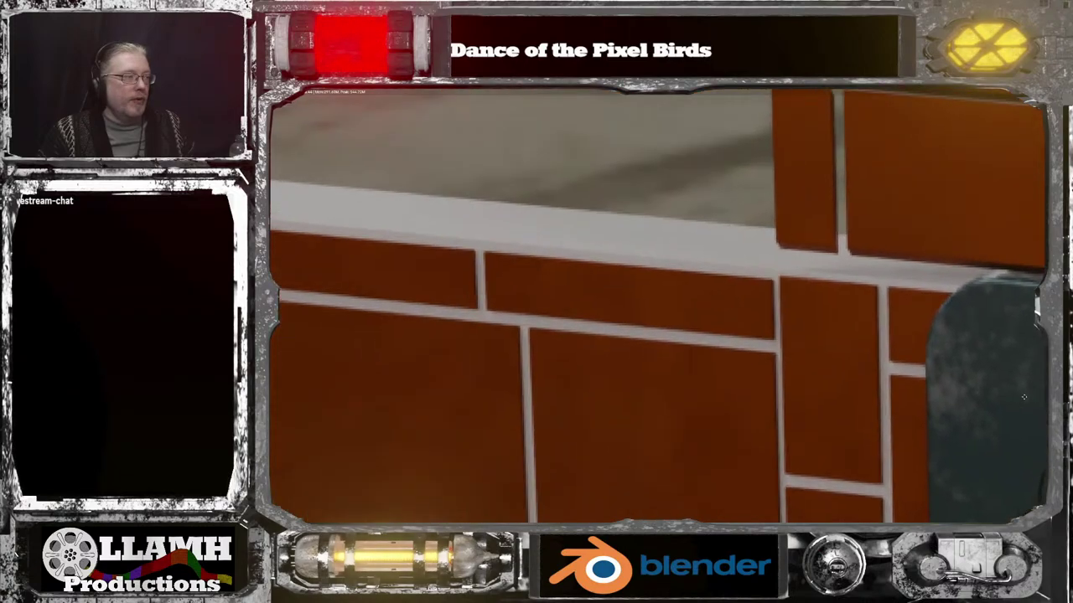
middle_click_drag(459, 369, 481, 221)
scroll(806, 393, "down", 3)
scroll(806, 393, "down", 1)
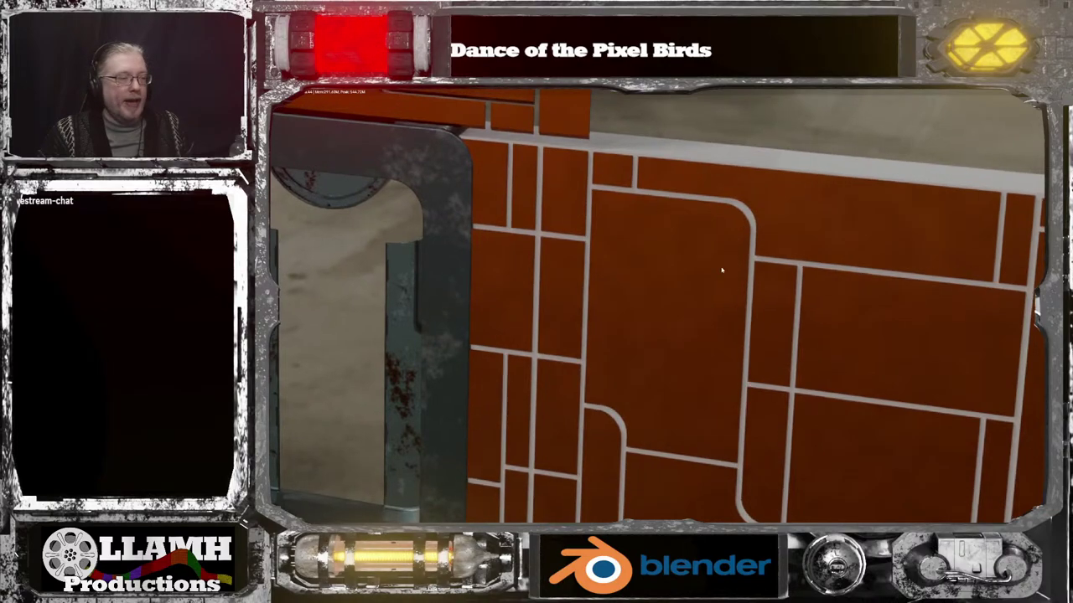
scroll(716, 269, "down", 4)
scroll(712, 270, "up", 1)
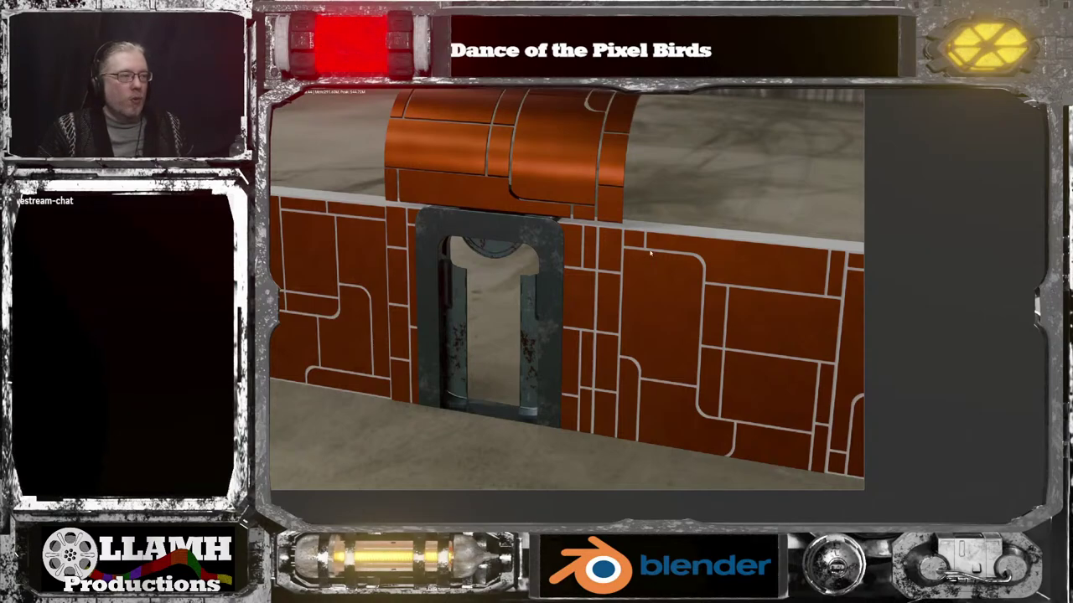
middle_click_drag(654, 275, 684, 361)
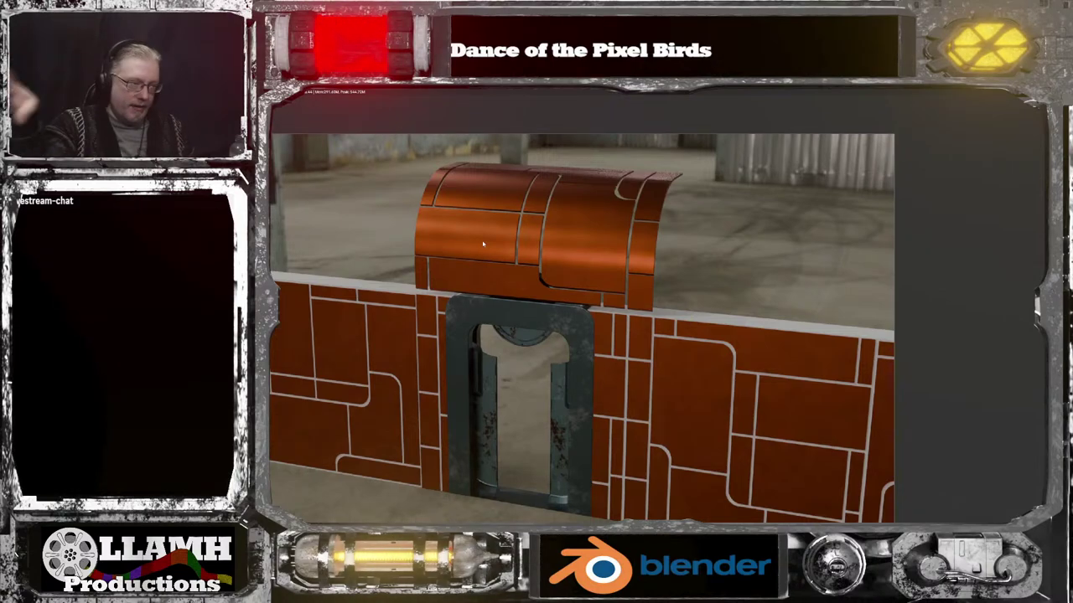
scroll(662, 317, "down", 1)
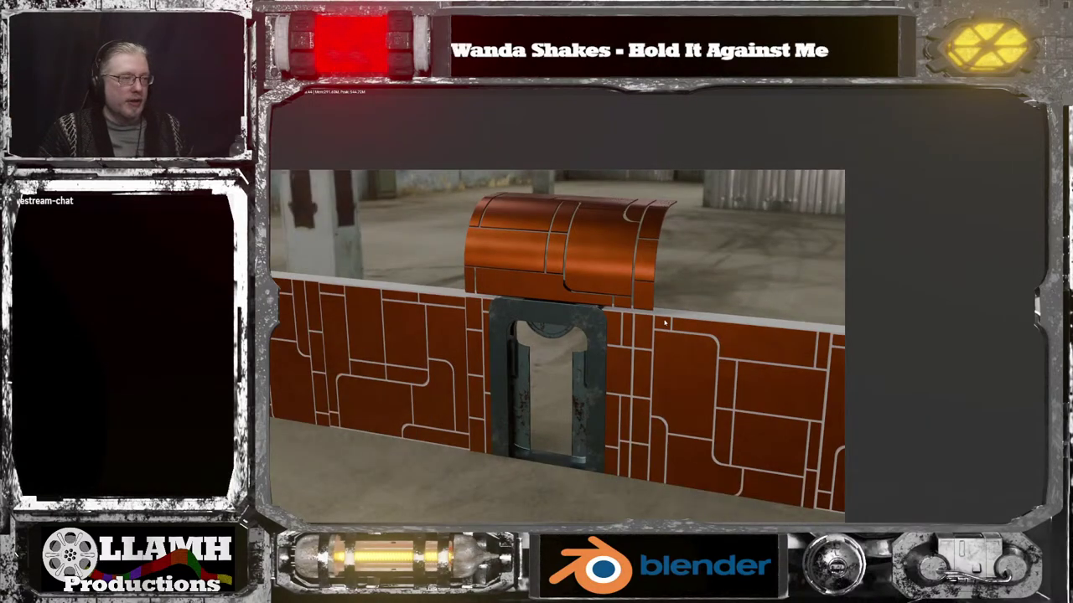
middle_click_drag(661, 318, 684, 306)
scroll(654, 351, "up", 2)
scroll(648, 349, "down", 1)
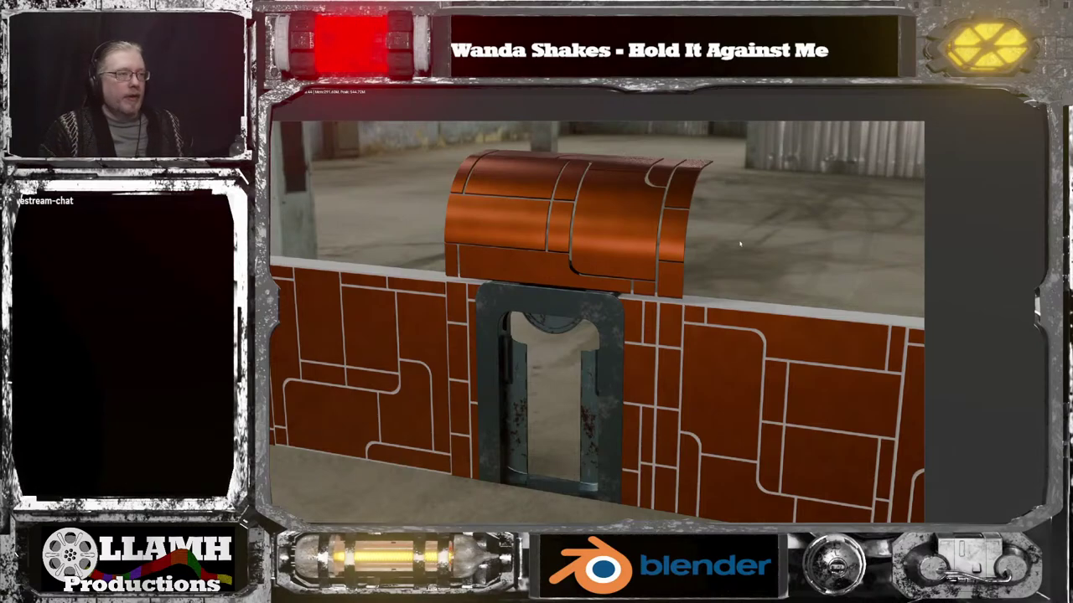
mouse_move(795, 528)
left_click(761, 504)
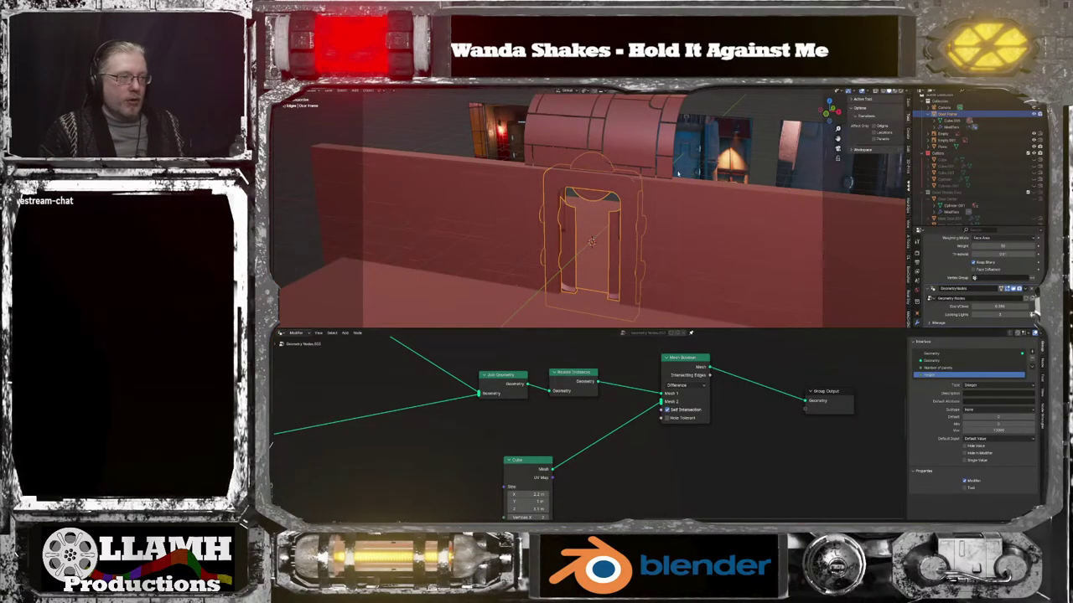
Select the middle of the three curved panels lying beside the floor and rotate it 90° about the Y axis so it stands upright
left_click(643, 148)
scroll(643, 148, "down", 3)
middle_click_drag(644, 148, 754, 233)
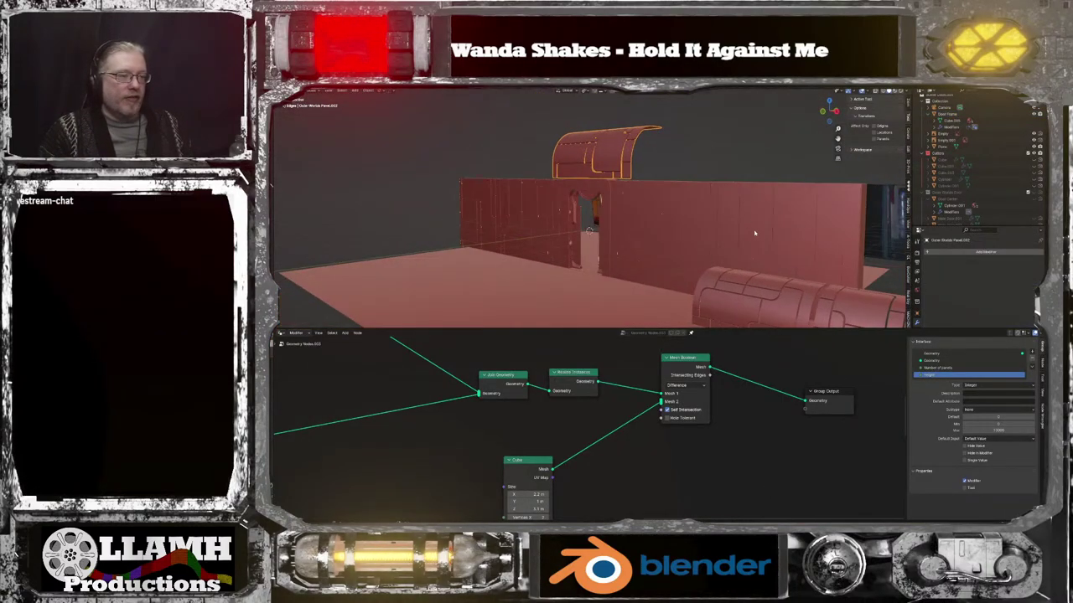
scroll(721, 237, "down", 5)
scroll(720, 237, "up", 3)
left_click(735, 273)
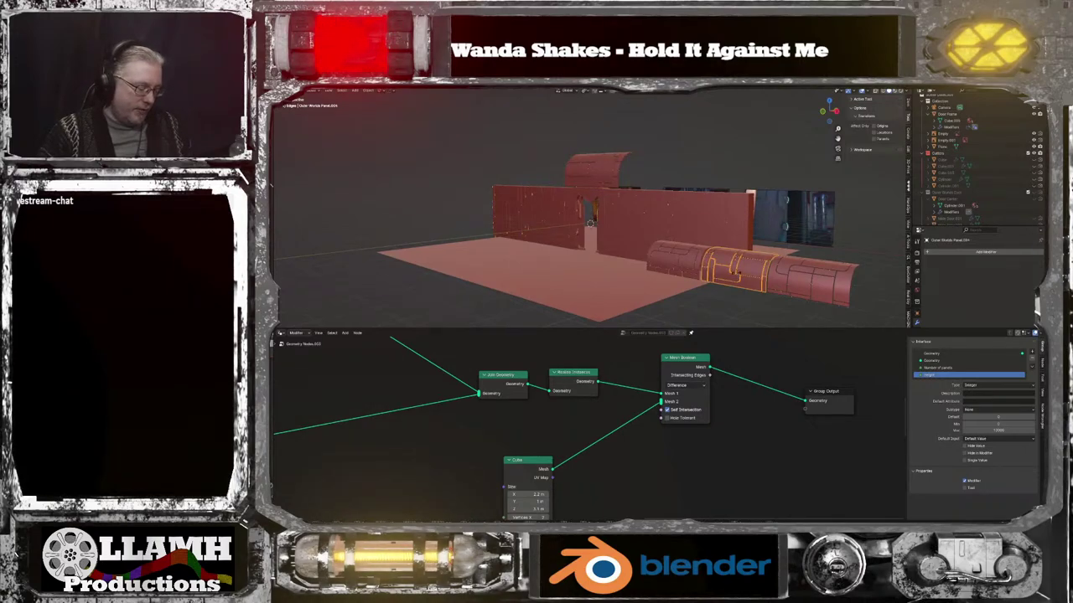
key("g")
key("y")
type("0")
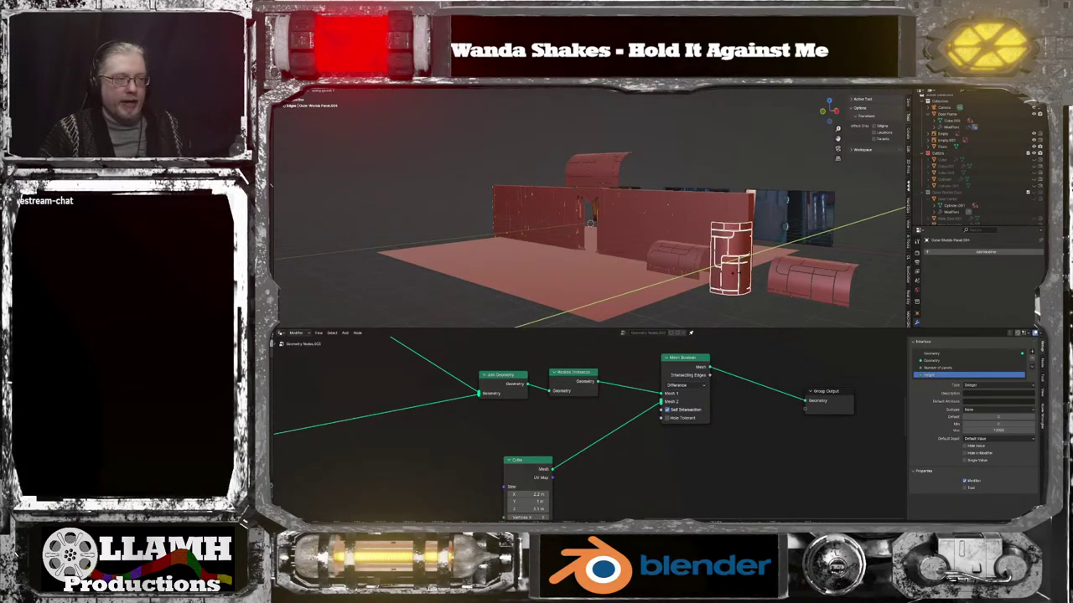
key("Return")
Move the upright curved panel along the X and Y axes to a spot just beyond the end of the wall
key("g")
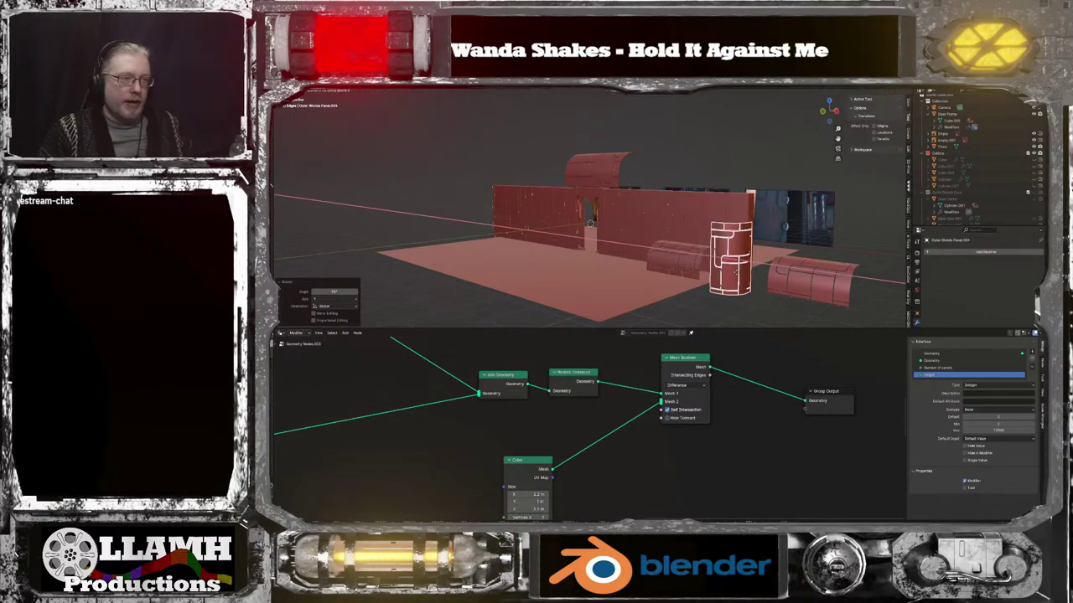
left_click(742, 267)
key("g")
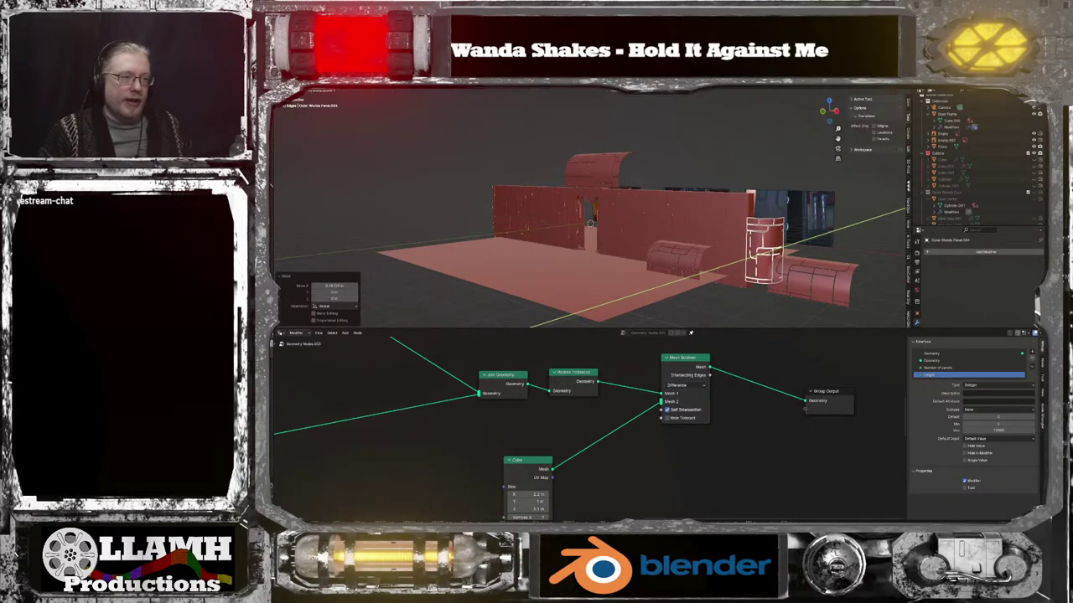
left_click(772, 257)
key("g")
key("y")
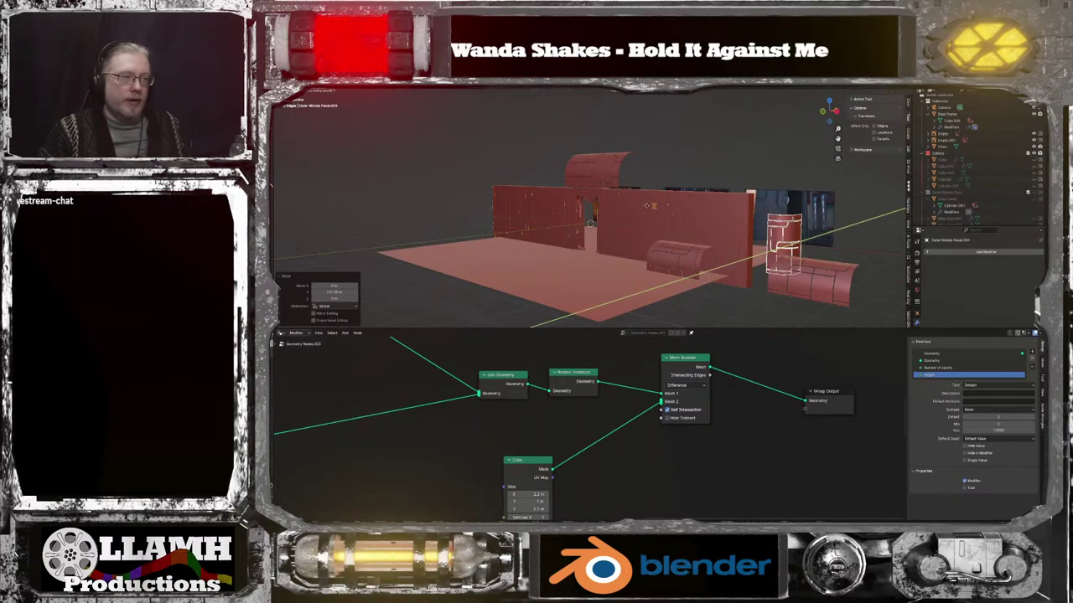
left_click(605, 200)
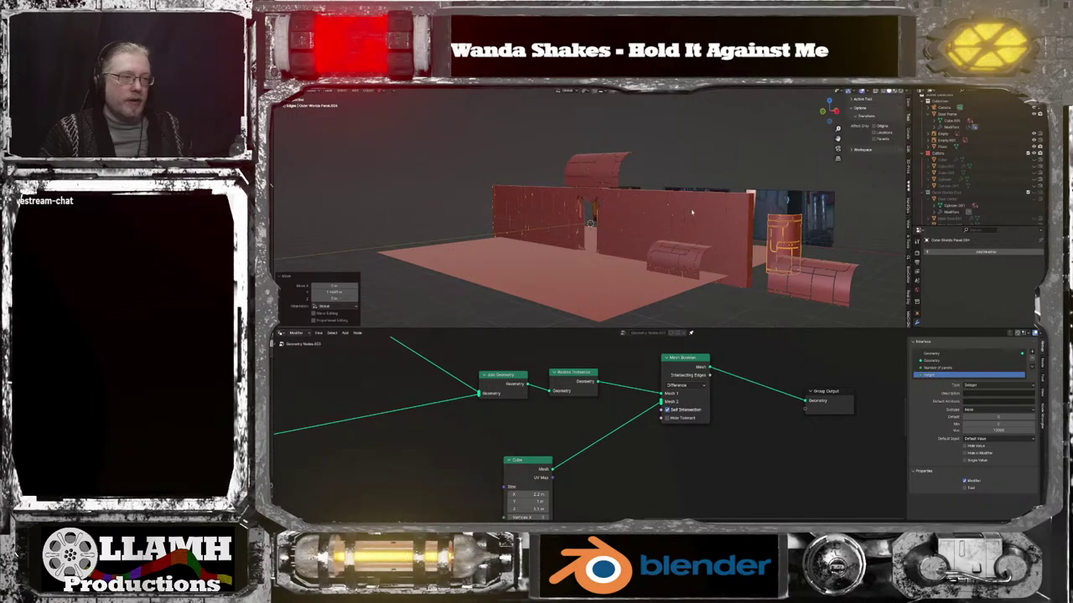
Shift the upright curved panel along X against the wall's end, scale it up by about 1.43, and view it from above
middle_click_drag(750, 214, 779, 227)
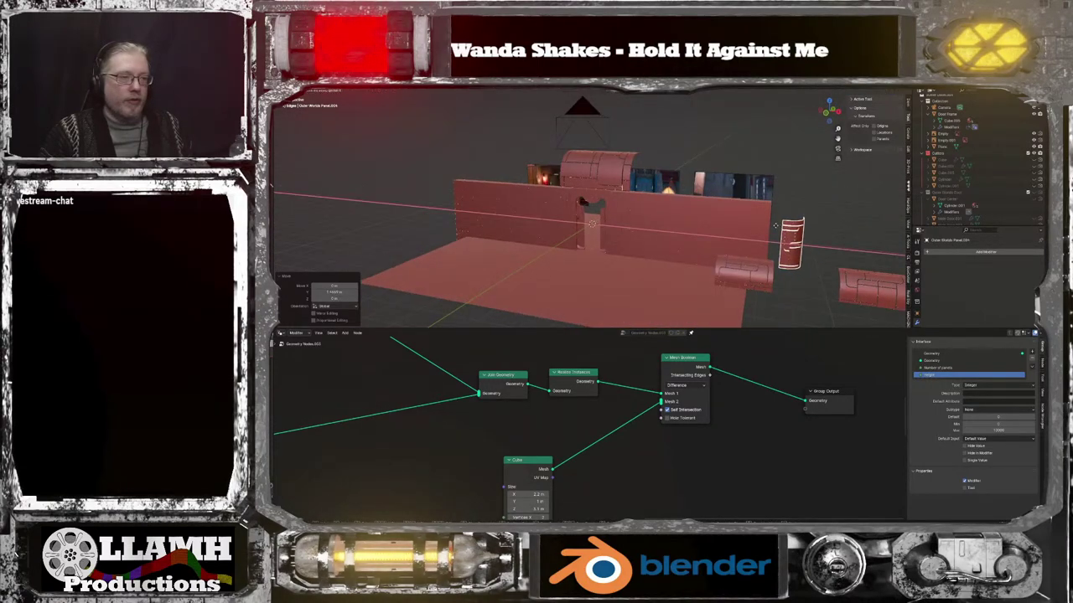
left_click(775, 225)
key("g")
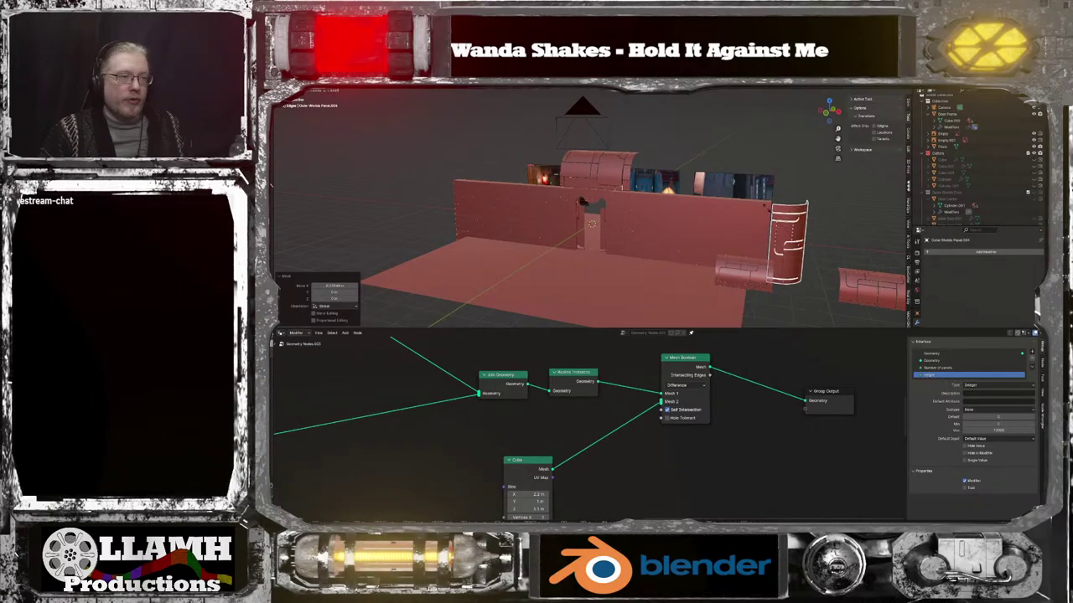
key("KP_7")
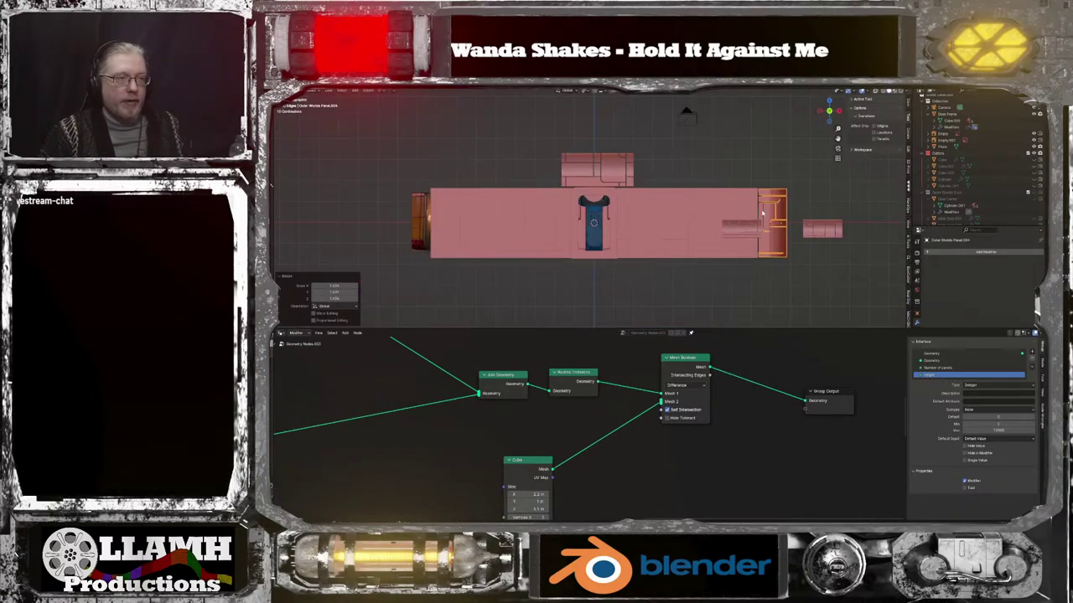
Examine the upright curved panel's fit against the wall's end from above and from several angles, with the panel deselected
scroll(761, 214, "up", 2)
middle_click_drag(842, 193, 660, 222, "shift")
scroll(833, 203, "up", 5)
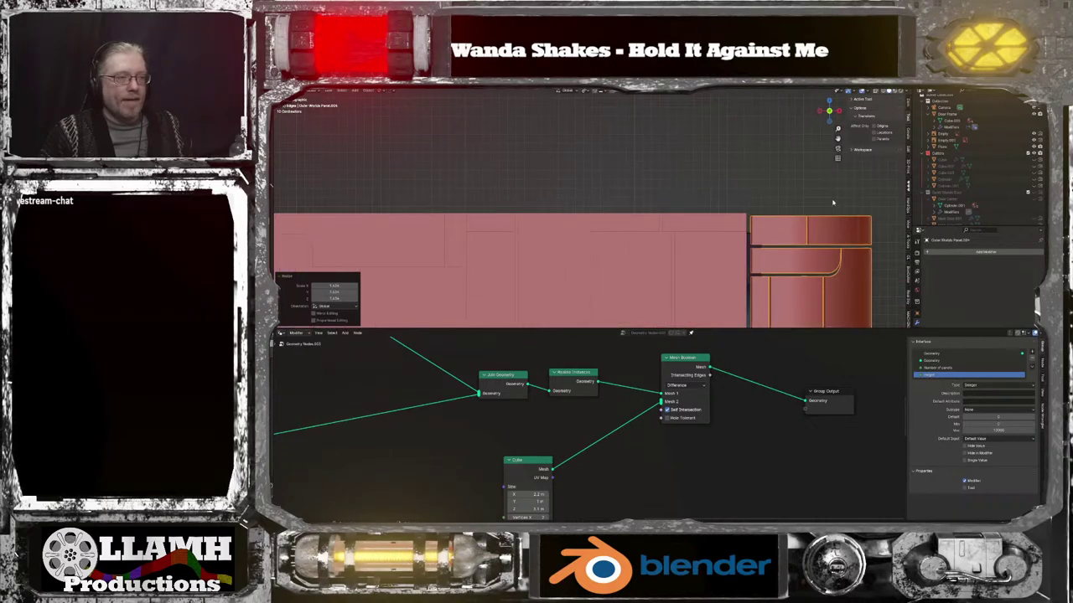
middle_click_drag(833, 202, 755, 266)
left_click(446, 134)
left_click(852, 287)
scroll(850, 287, "down", 4)
mouse_move(849, 288)
middle_mouse_down()
mouse_move(864, 279)
mouse_move(829, 289)
middle_mouse_up()
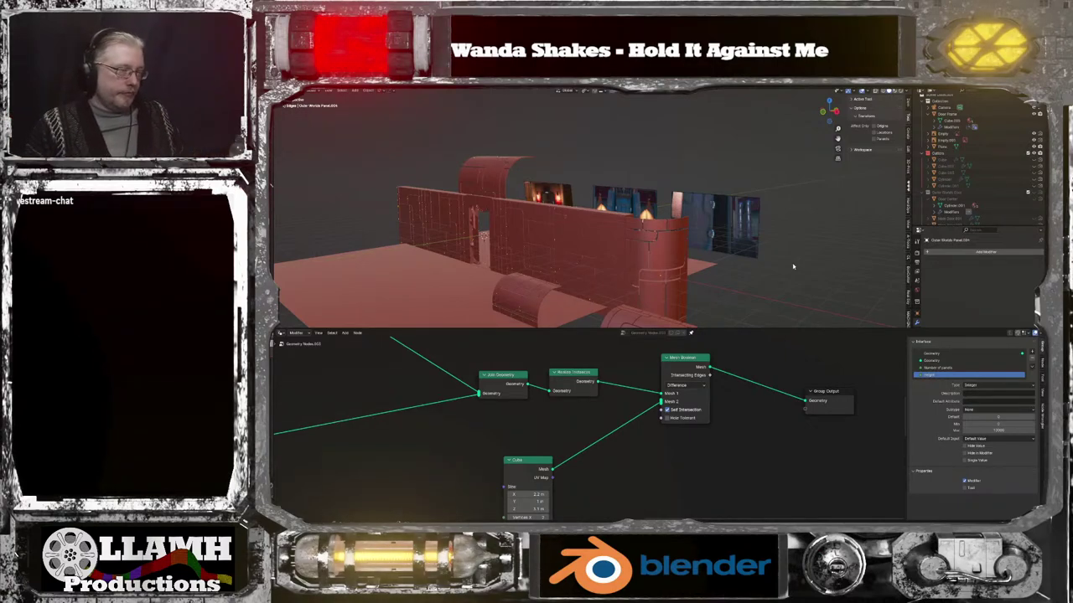
middle_click_drag(790, 247, 738, 256)
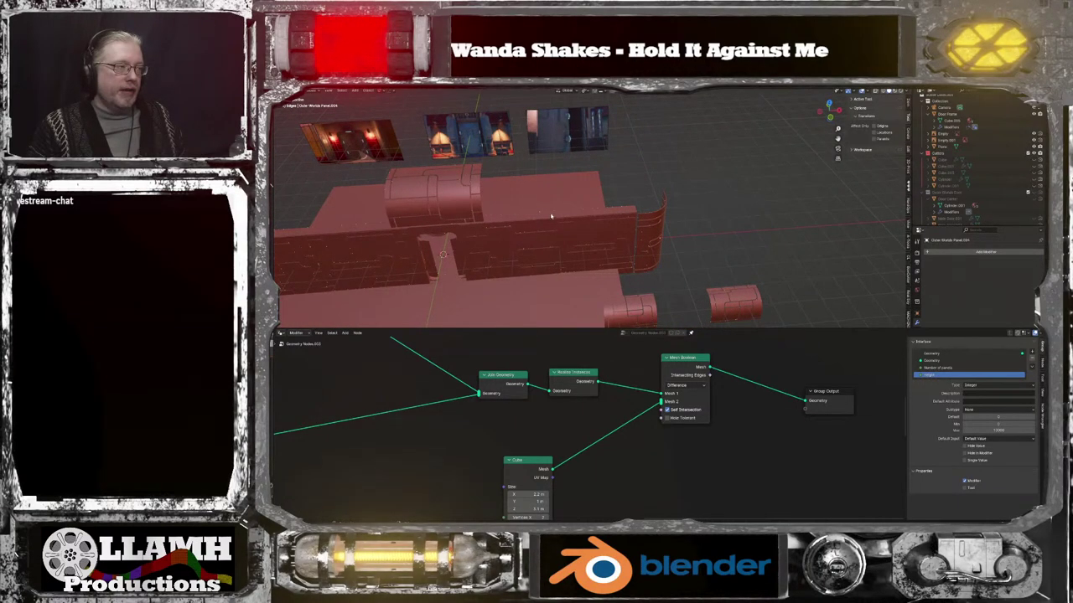
middle_click_drag(551, 216, 479, 189)
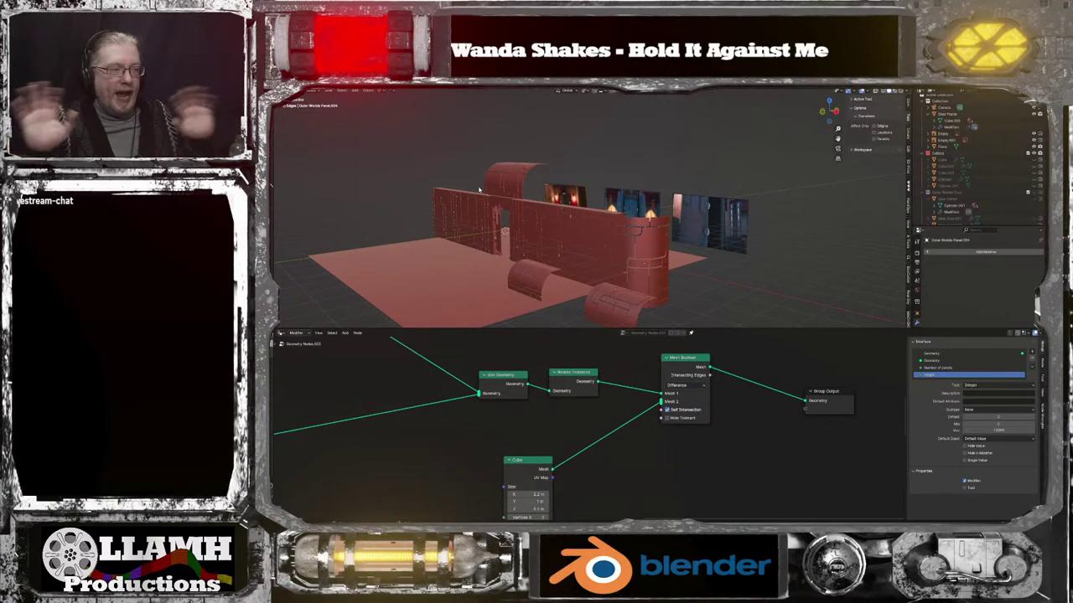
middle_click_drag(491, 192, 515, 189)
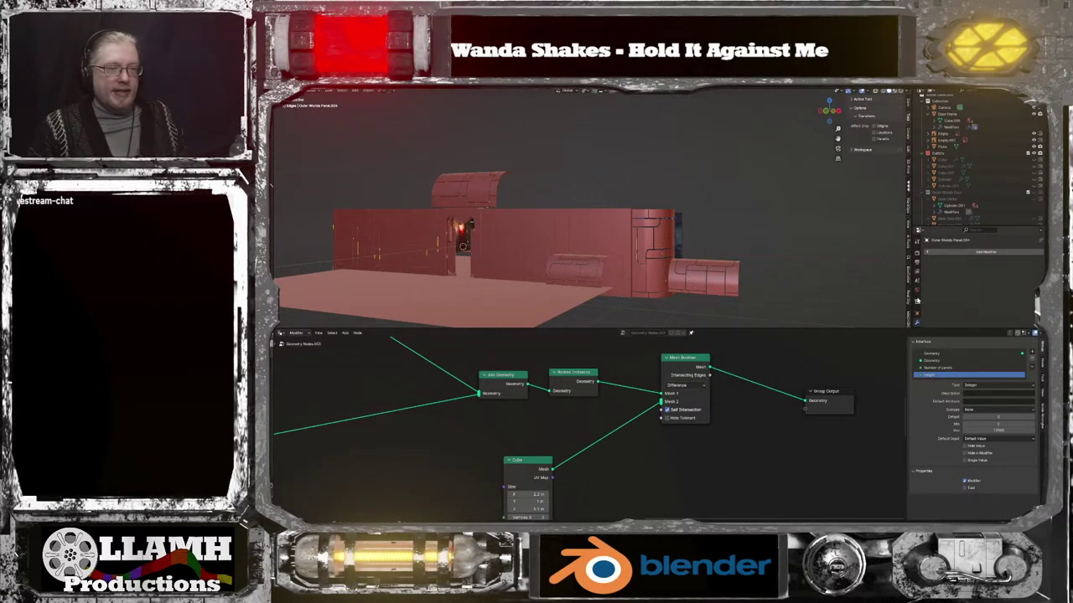
Select the curved panel above the doorway and inspect the scale values in its object transform settings
left_click(917, 300)
scroll(958, 291, "down", 3)
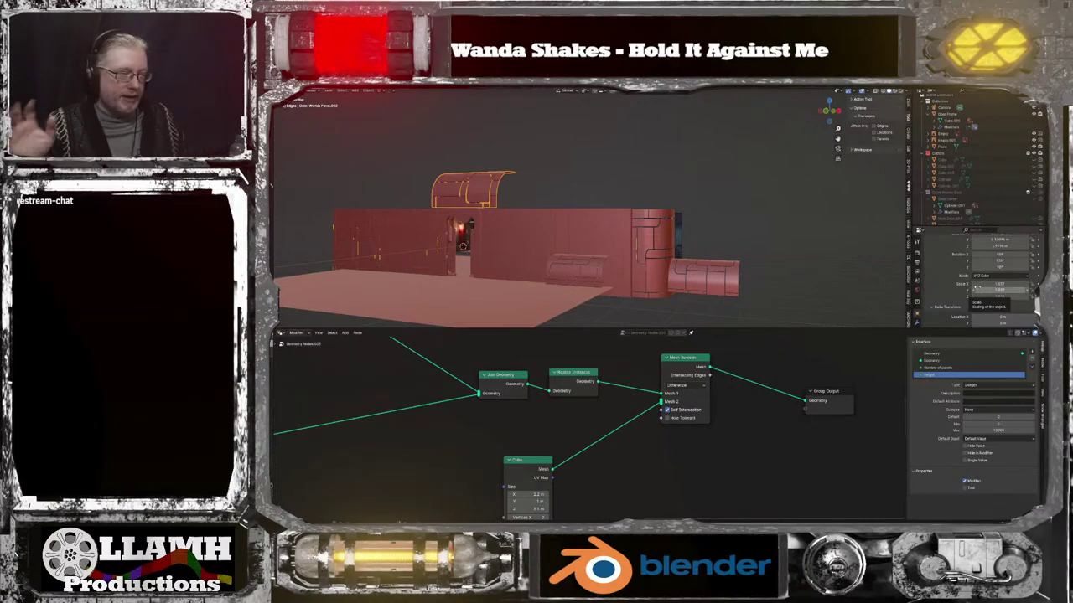
left_click(976, 288)
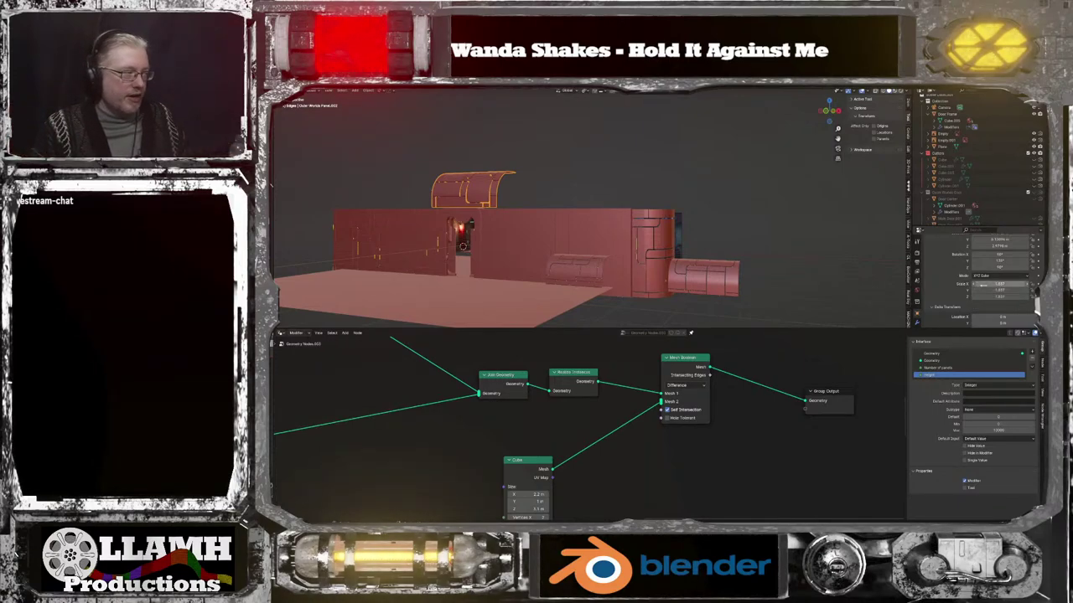